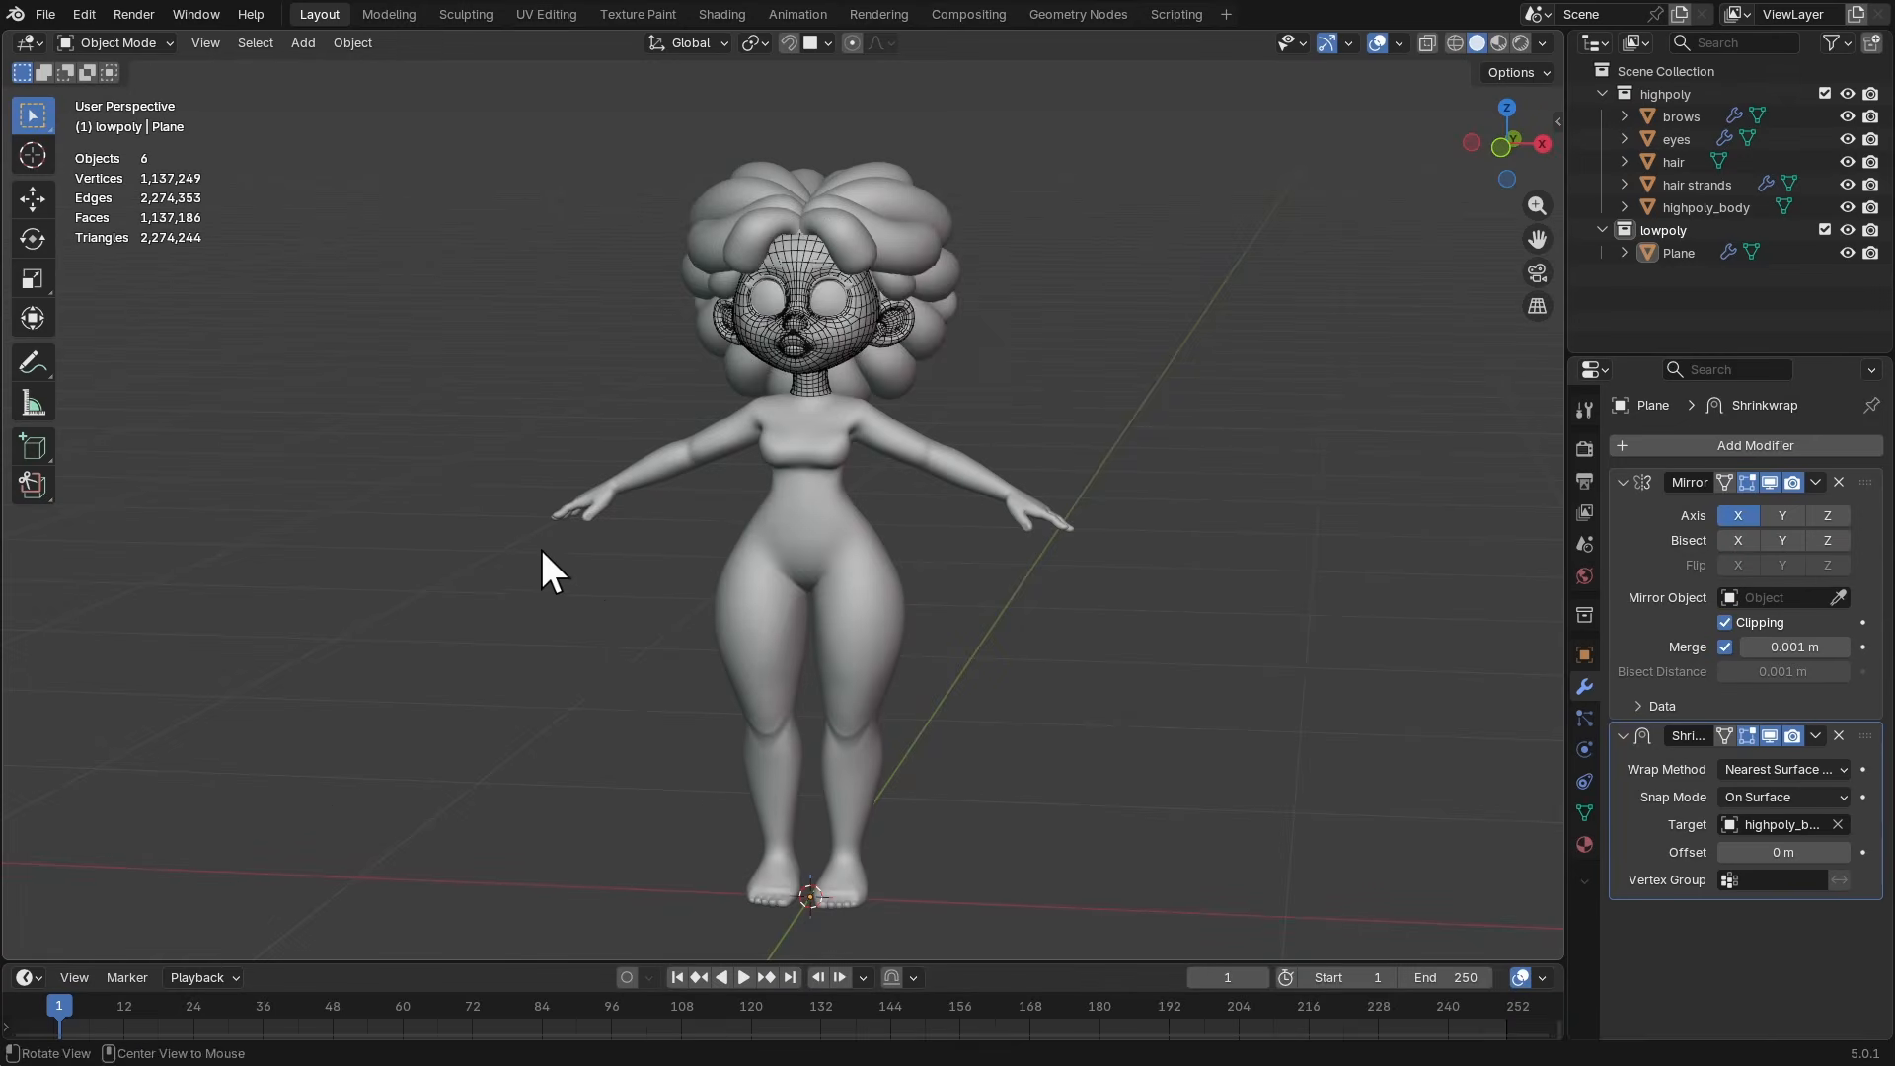
- Hide the brows, hair strands and hair objects of the high-poly character
{"action": "middle_click_drag", "start_coordinate": [541, 563], "coordinate": [1104, 556]}
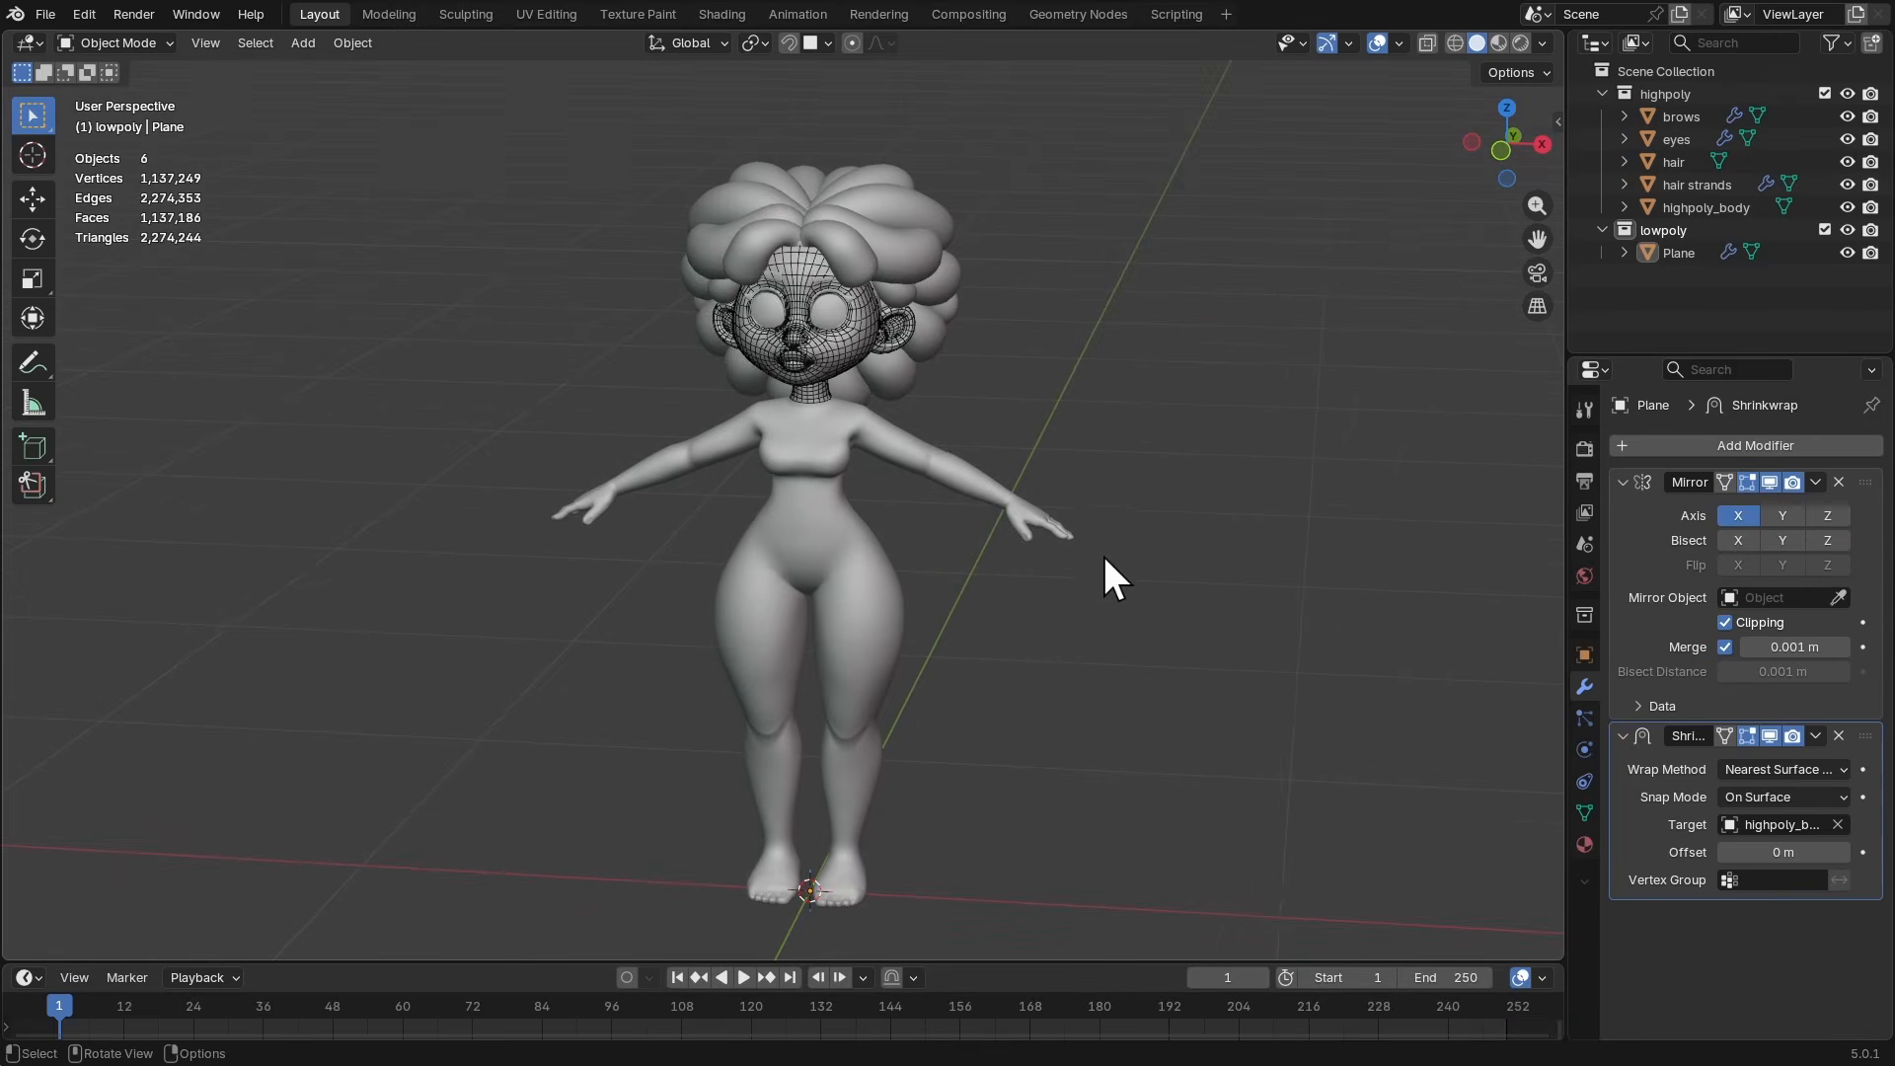
{"action": "mouse_move", "coordinate": [1130, 466]}
{"action": "middle_mouse_down", "text": "shift"}
{"action": "mouse_move", "coordinate": [1135, 569]}
{"action": "mouse_move", "coordinate": [1152, 462]}
{"action": "middle_mouse_up", "text": "shift"}
{"action": "mouse_move", "coordinate": [1143, 538]}
{"action": "middle_mouse_down", "text": "shift"}
{"action": "mouse_move", "coordinate": [1137, 435]}
{"action": "mouse_move", "coordinate": [1144, 535]}
{"action": "middle_mouse_up", "text": "shift"}
{"action": "middle_click_drag", "start_coordinate": [1145, 535], "coordinate": [1140, 520], "text": "ctrl"}
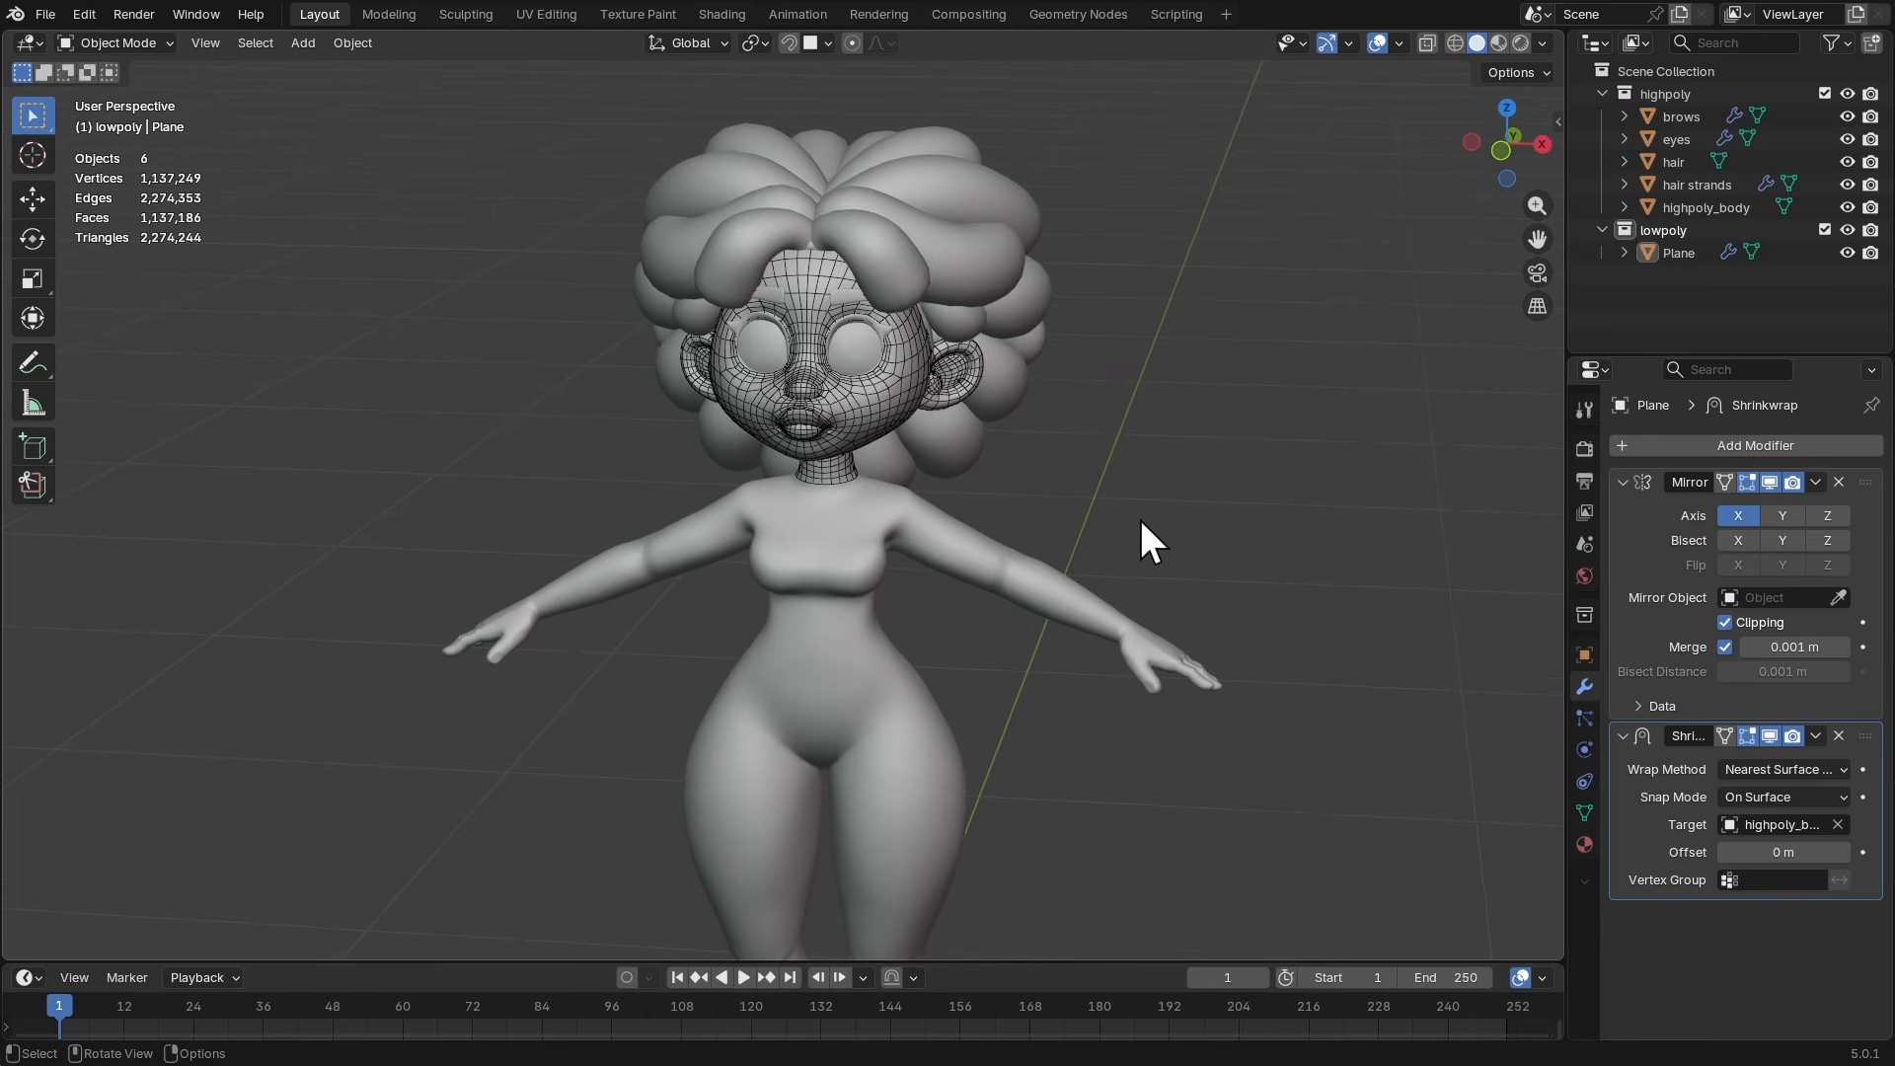
{"action": "left_click", "coordinate": [967, 286]}
{"action": "key", "text": "h"}
{"action": "left_click", "coordinate": [878, 282]}
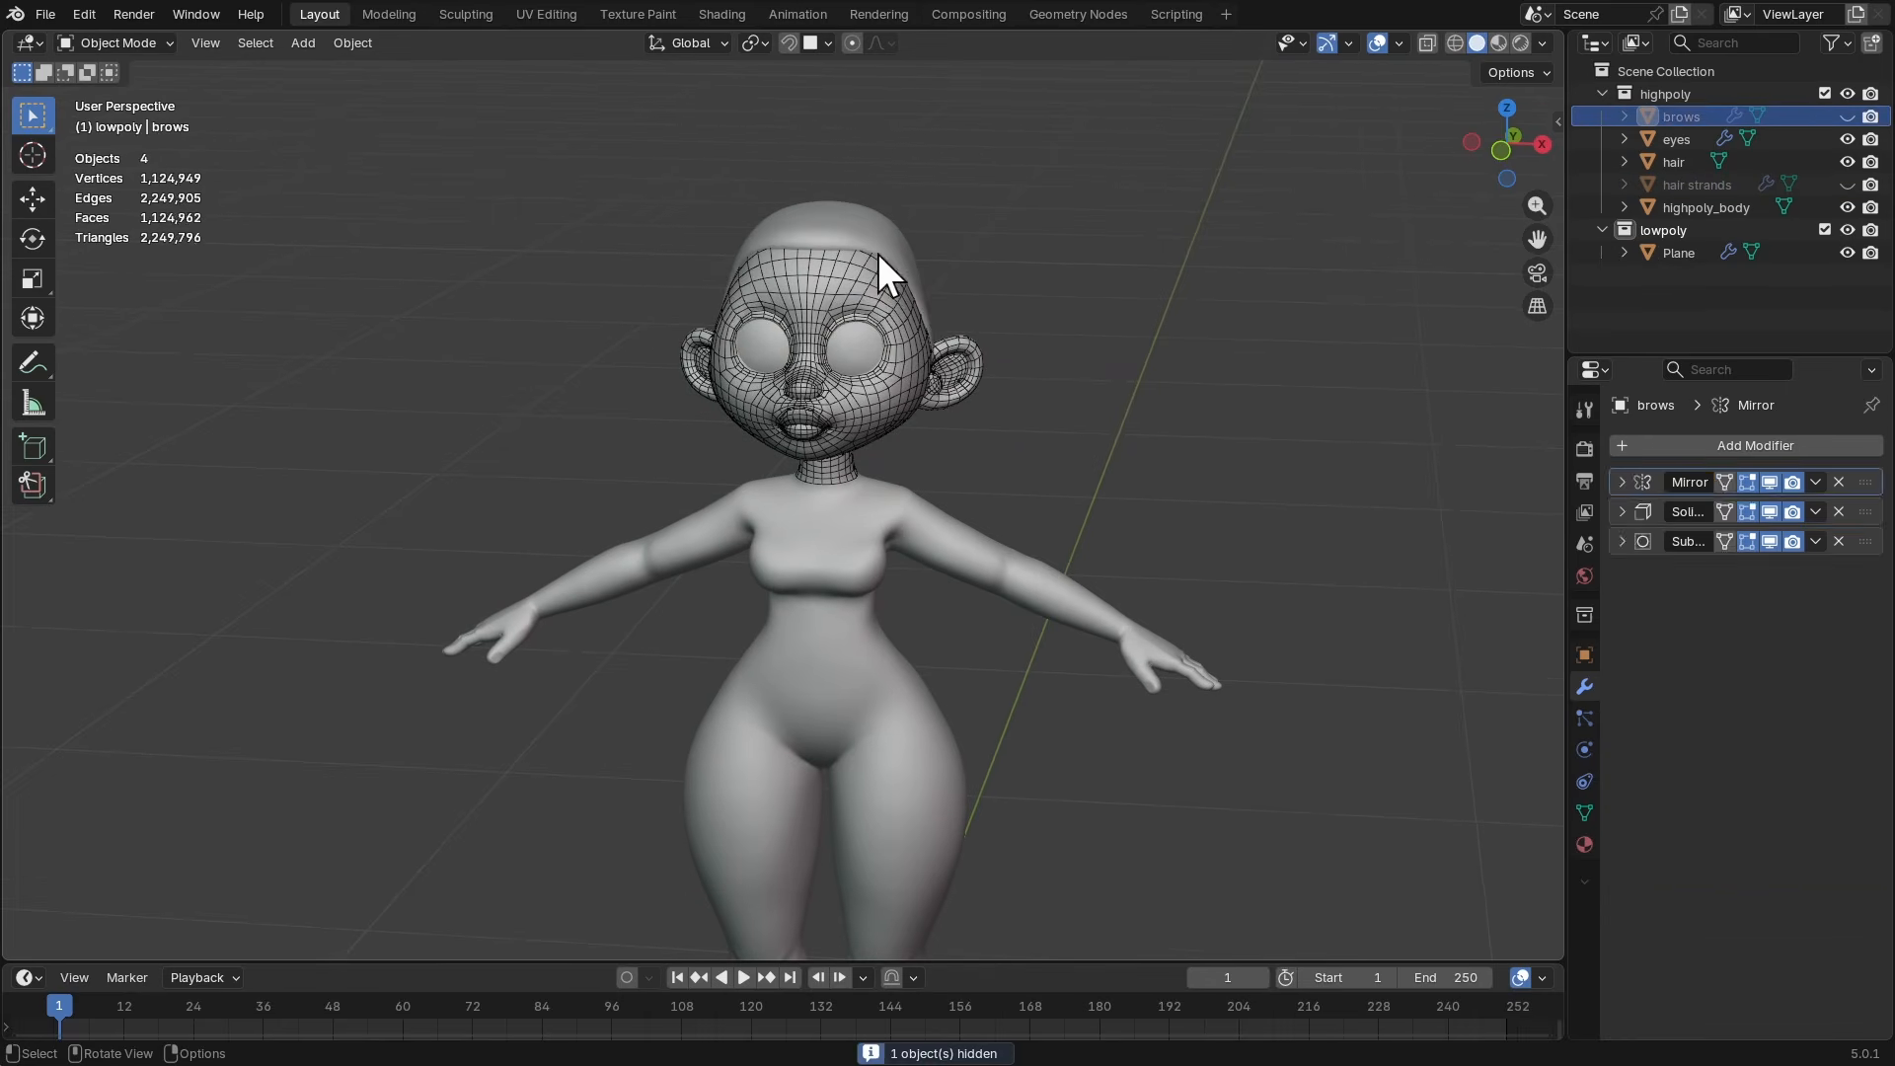
{"action": "key", "text": "h"}
- Activate the Annotate tool and set its stroke placement to Surface
{"action": "middle_click_drag", "start_coordinate": [1184, 281], "coordinate": [1098, 330], "text": "ctrl"}
{"action": "middle_click_drag", "start_coordinate": [1101, 459], "coordinate": [1107, 350], "text": "ctrl"}
{"action": "middle_click_drag", "start_coordinate": [1110, 353], "coordinate": [1106, 415], "text": "shift"}
{"action": "middle_click_drag", "start_coordinate": [1109, 462], "coordinate": [1116, 380], "text": "ctrl"}
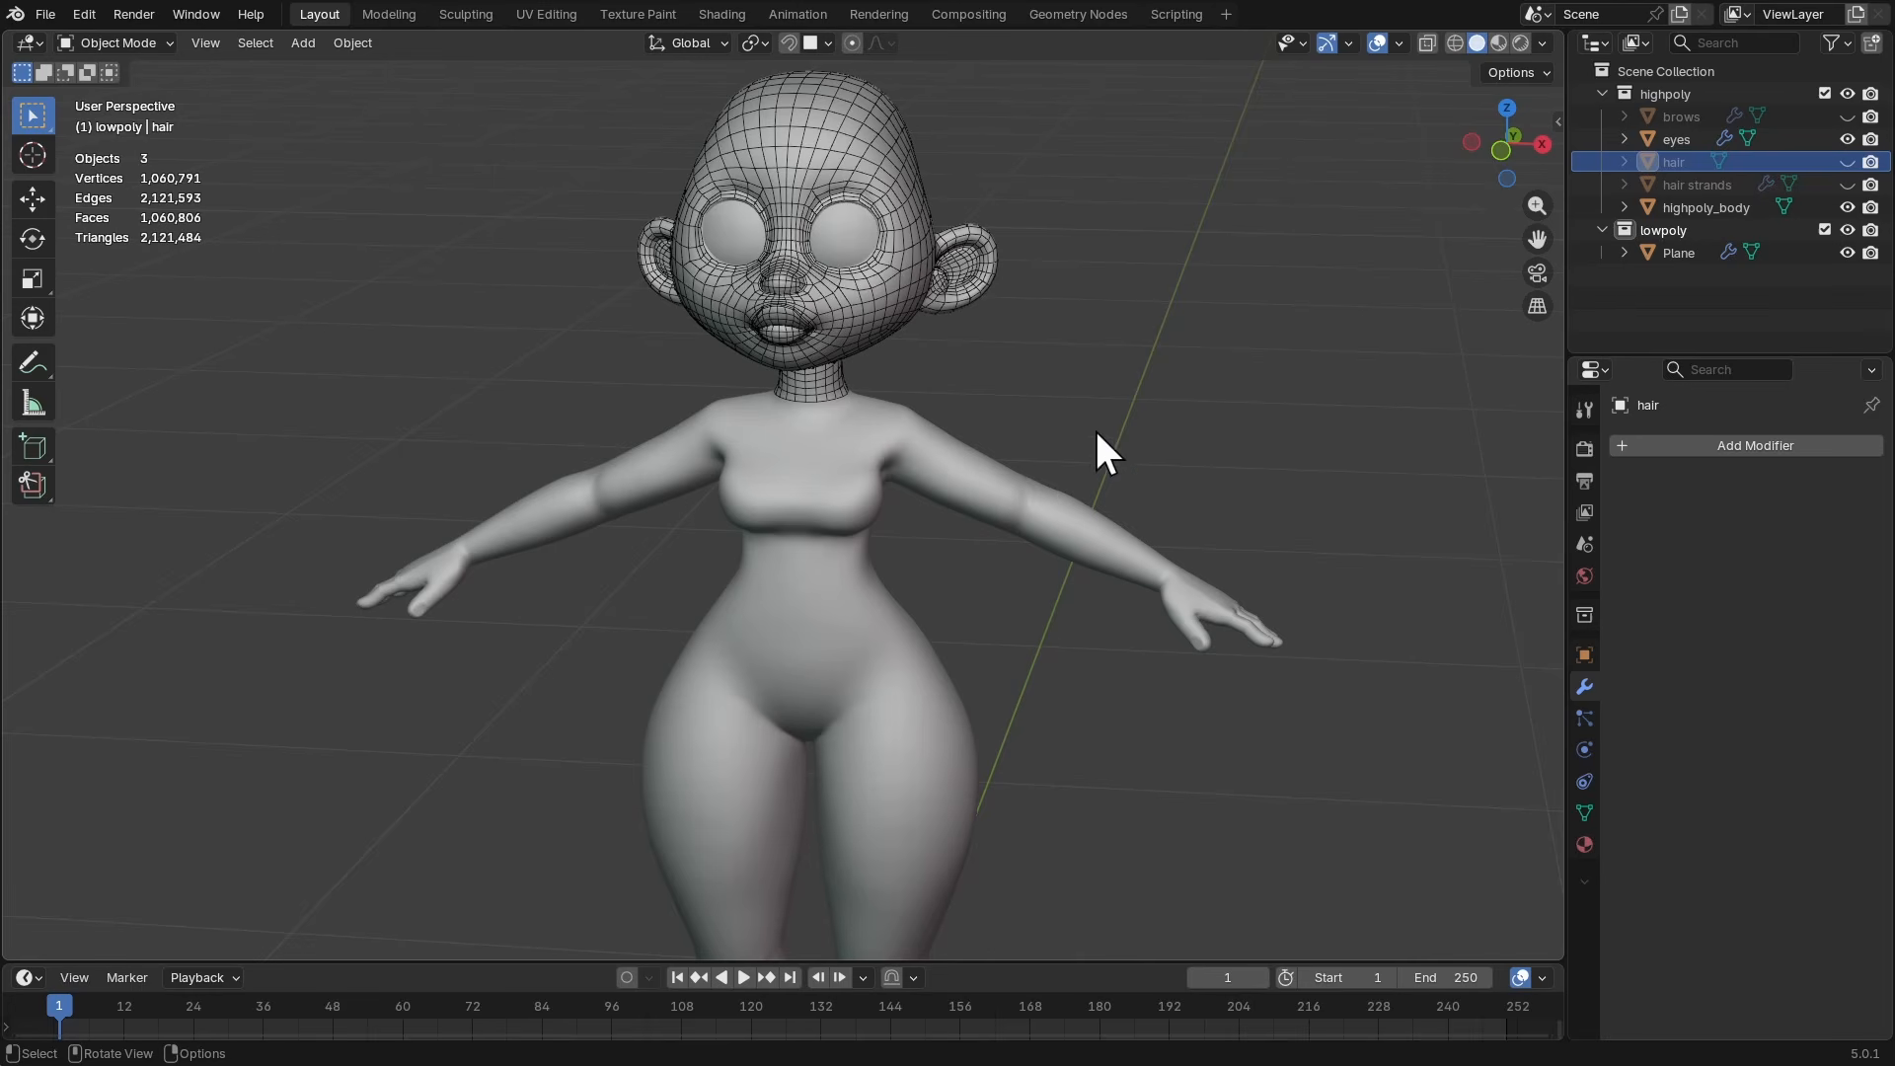
{"action": "left_click", "coordinate": [43, 357]}
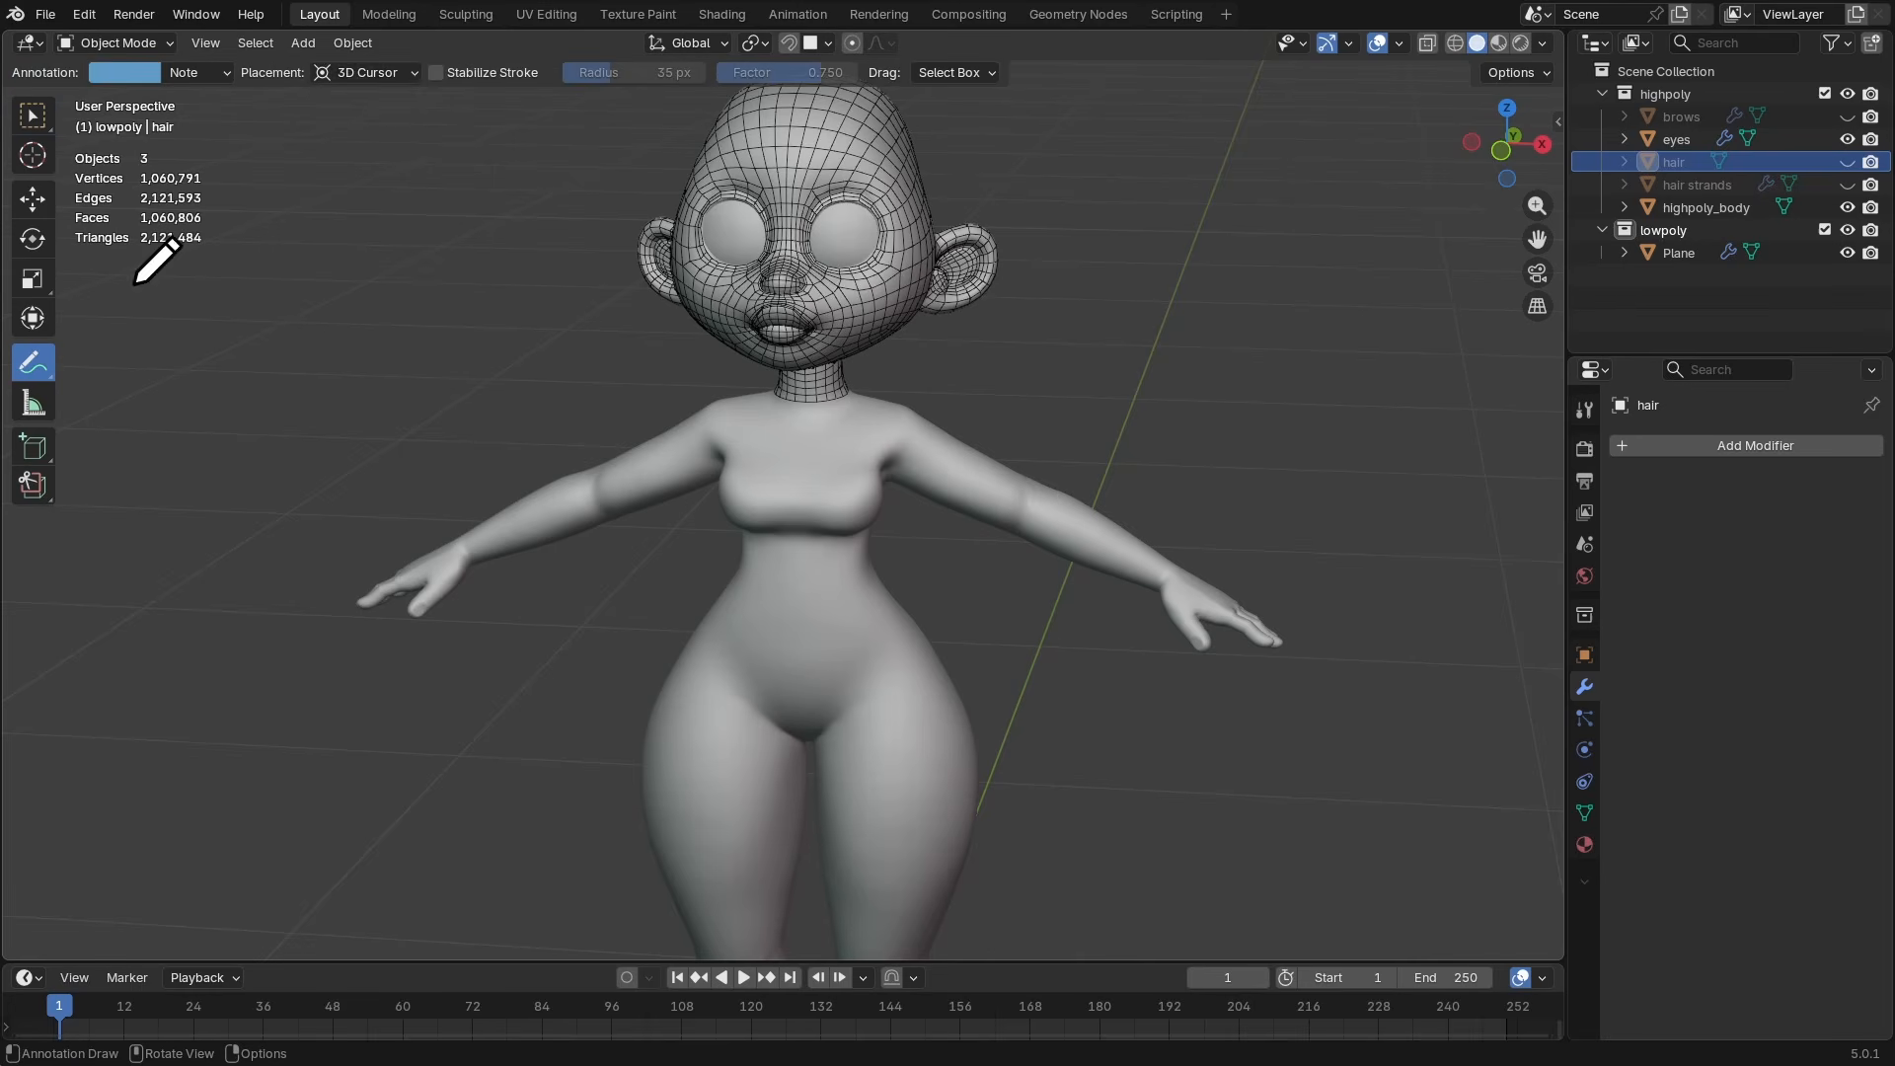
{"action": "left_click", "coordinate": [376, 73]}
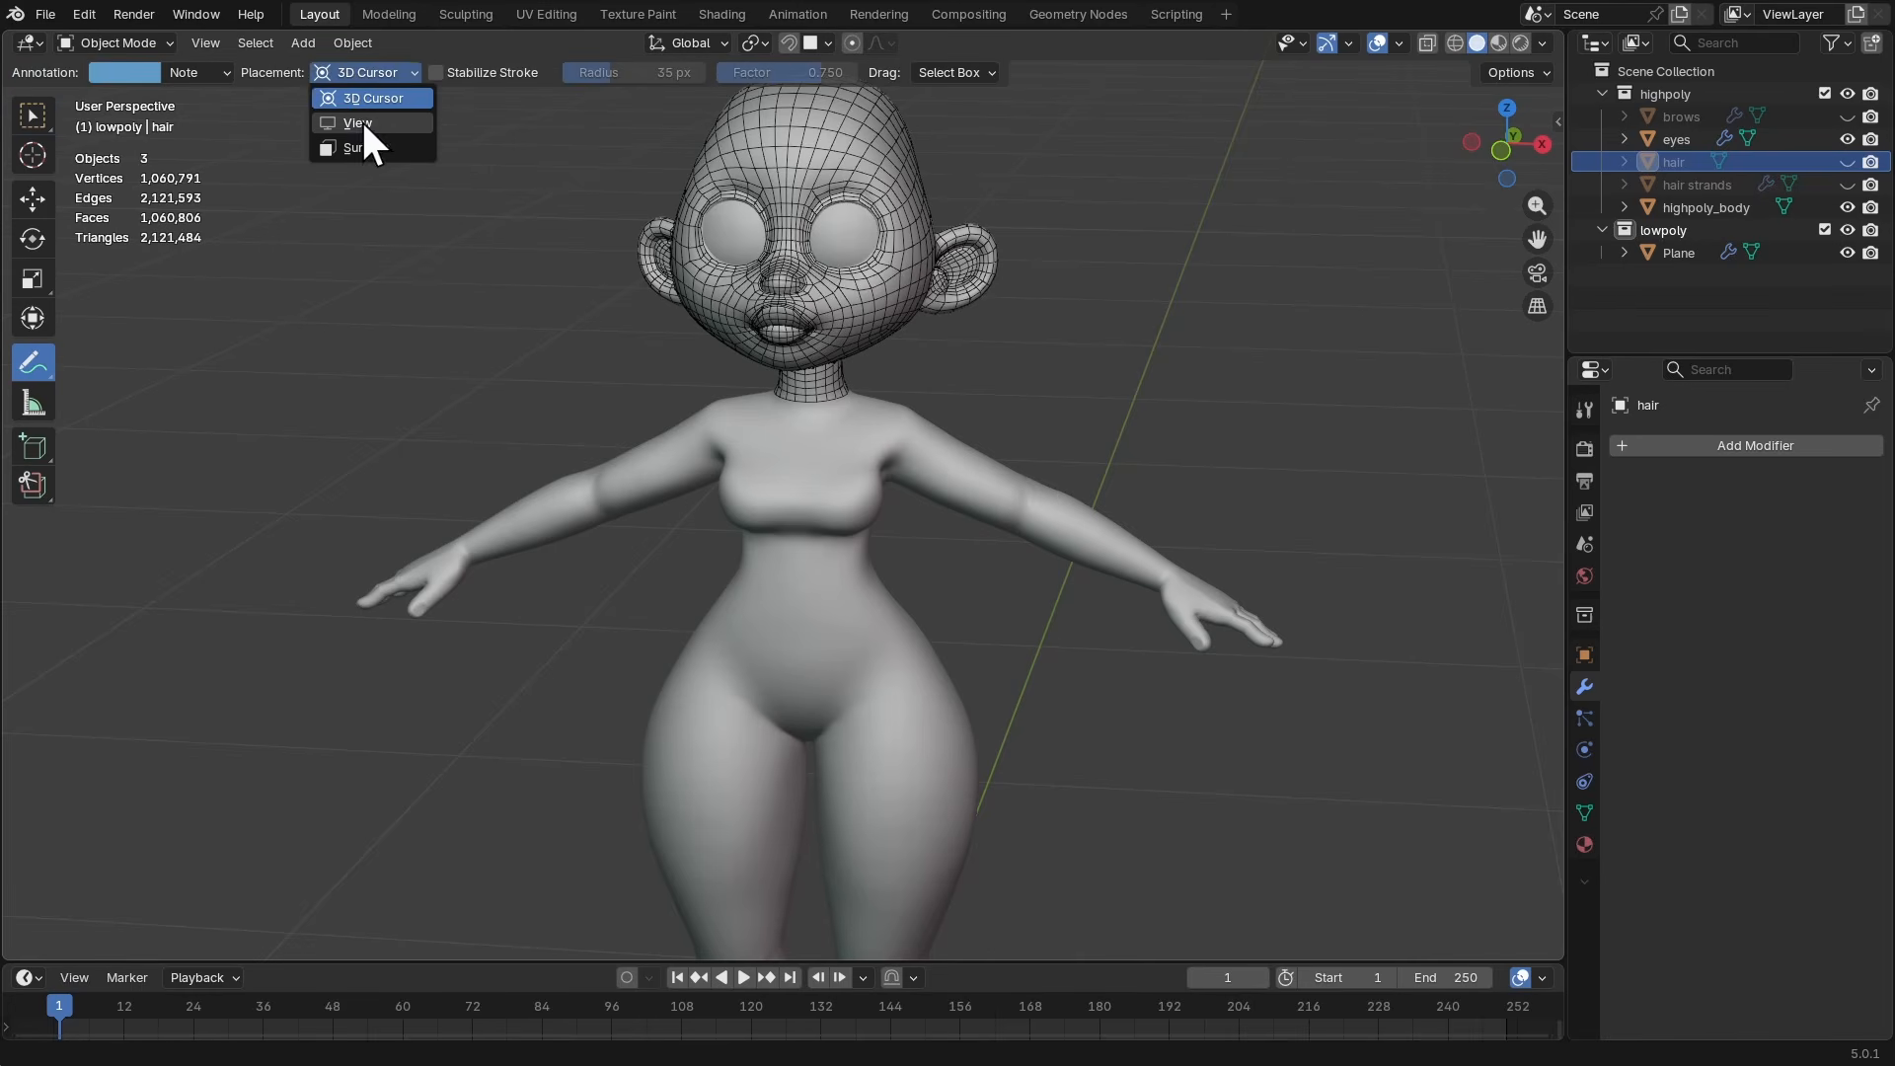
{"action": "left_click", "coordinate": [359, 148]}
- Annotate a closed guide loop around the character's left shoulder, passing through the armpit and over the back
{"action": "middle_click_drag", "start_coordinate": [975, 338], "coordinate": [993, 289], "text": "shift"}
{"action": "middle_click_drag", "start_coordinate": [993, 288], "coordinate": [896, 395], "text": "shift"}
{"action": "scroll", "coordinate": [901, 375], "scroll_direction": "up", "scroll_amount": 1}
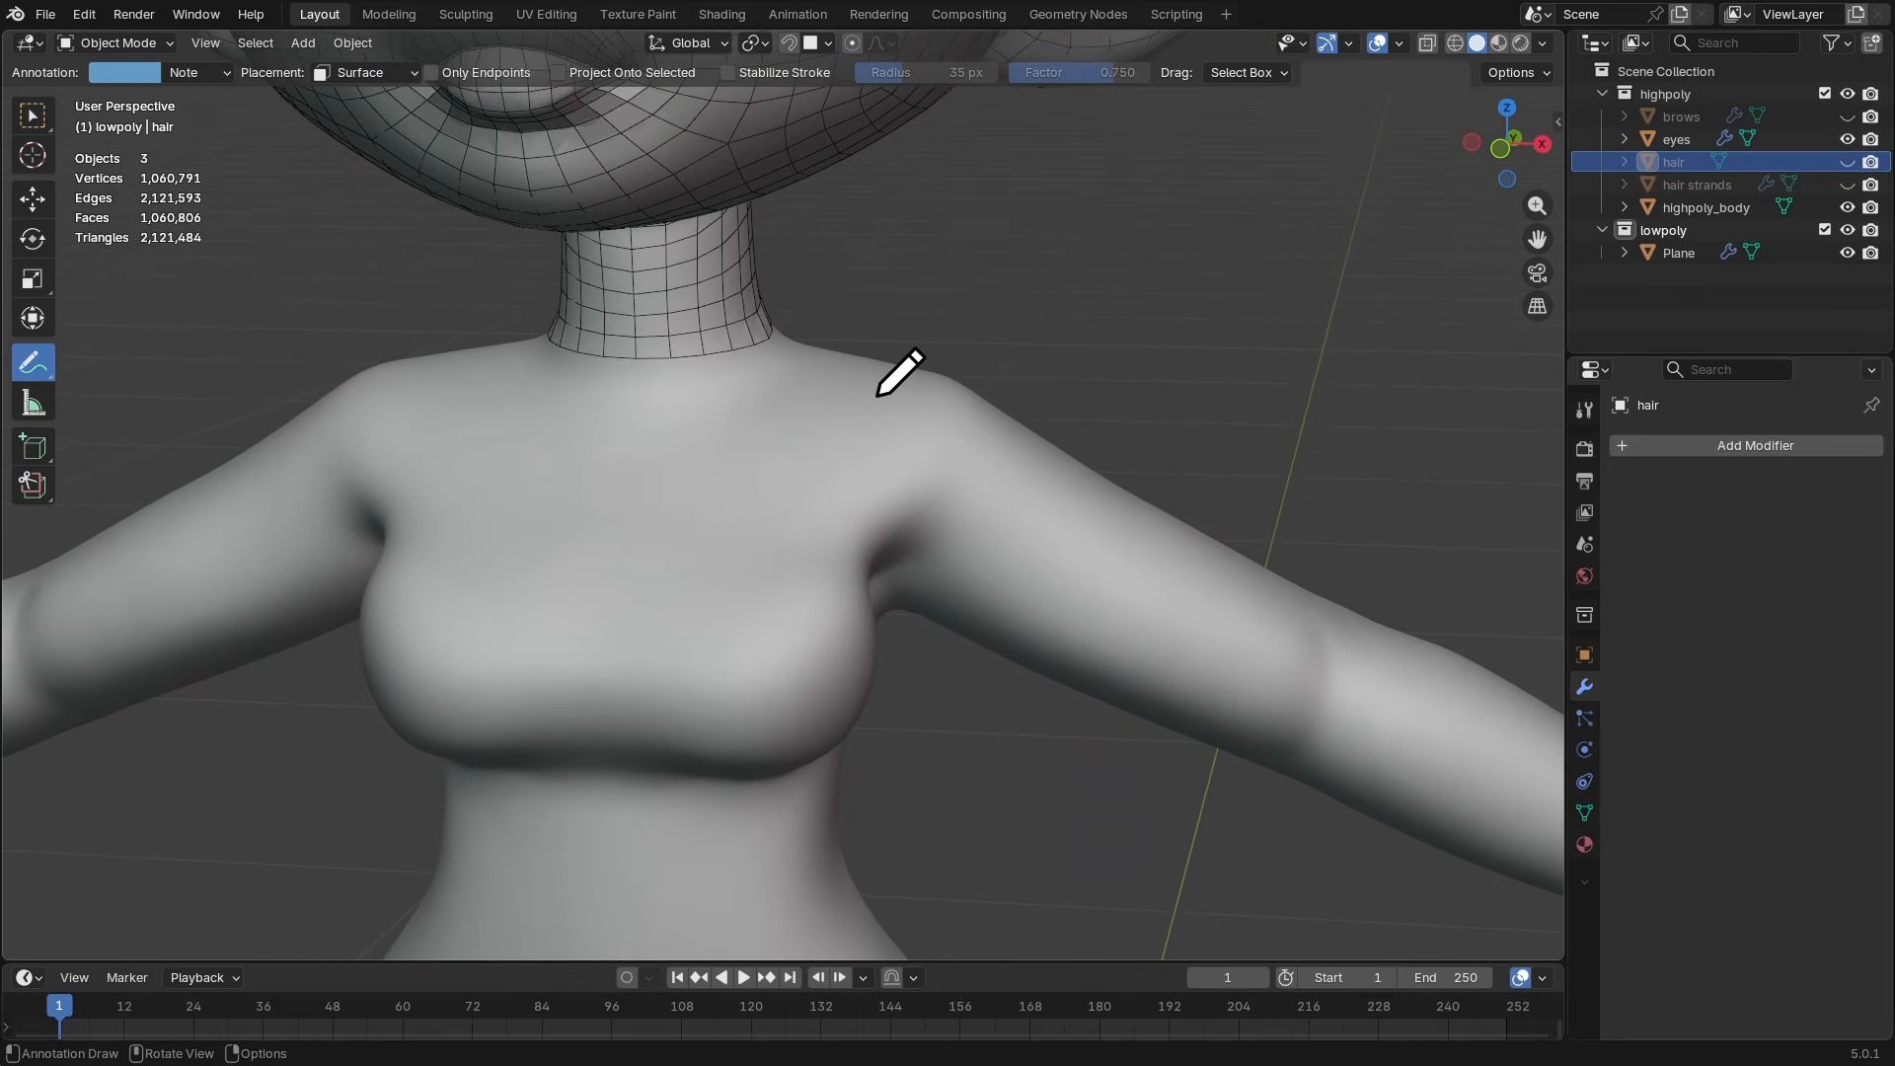
{"action": "middle_click_drag", "start_coordinate": [877, 394], "coordinate": [820, 402]}
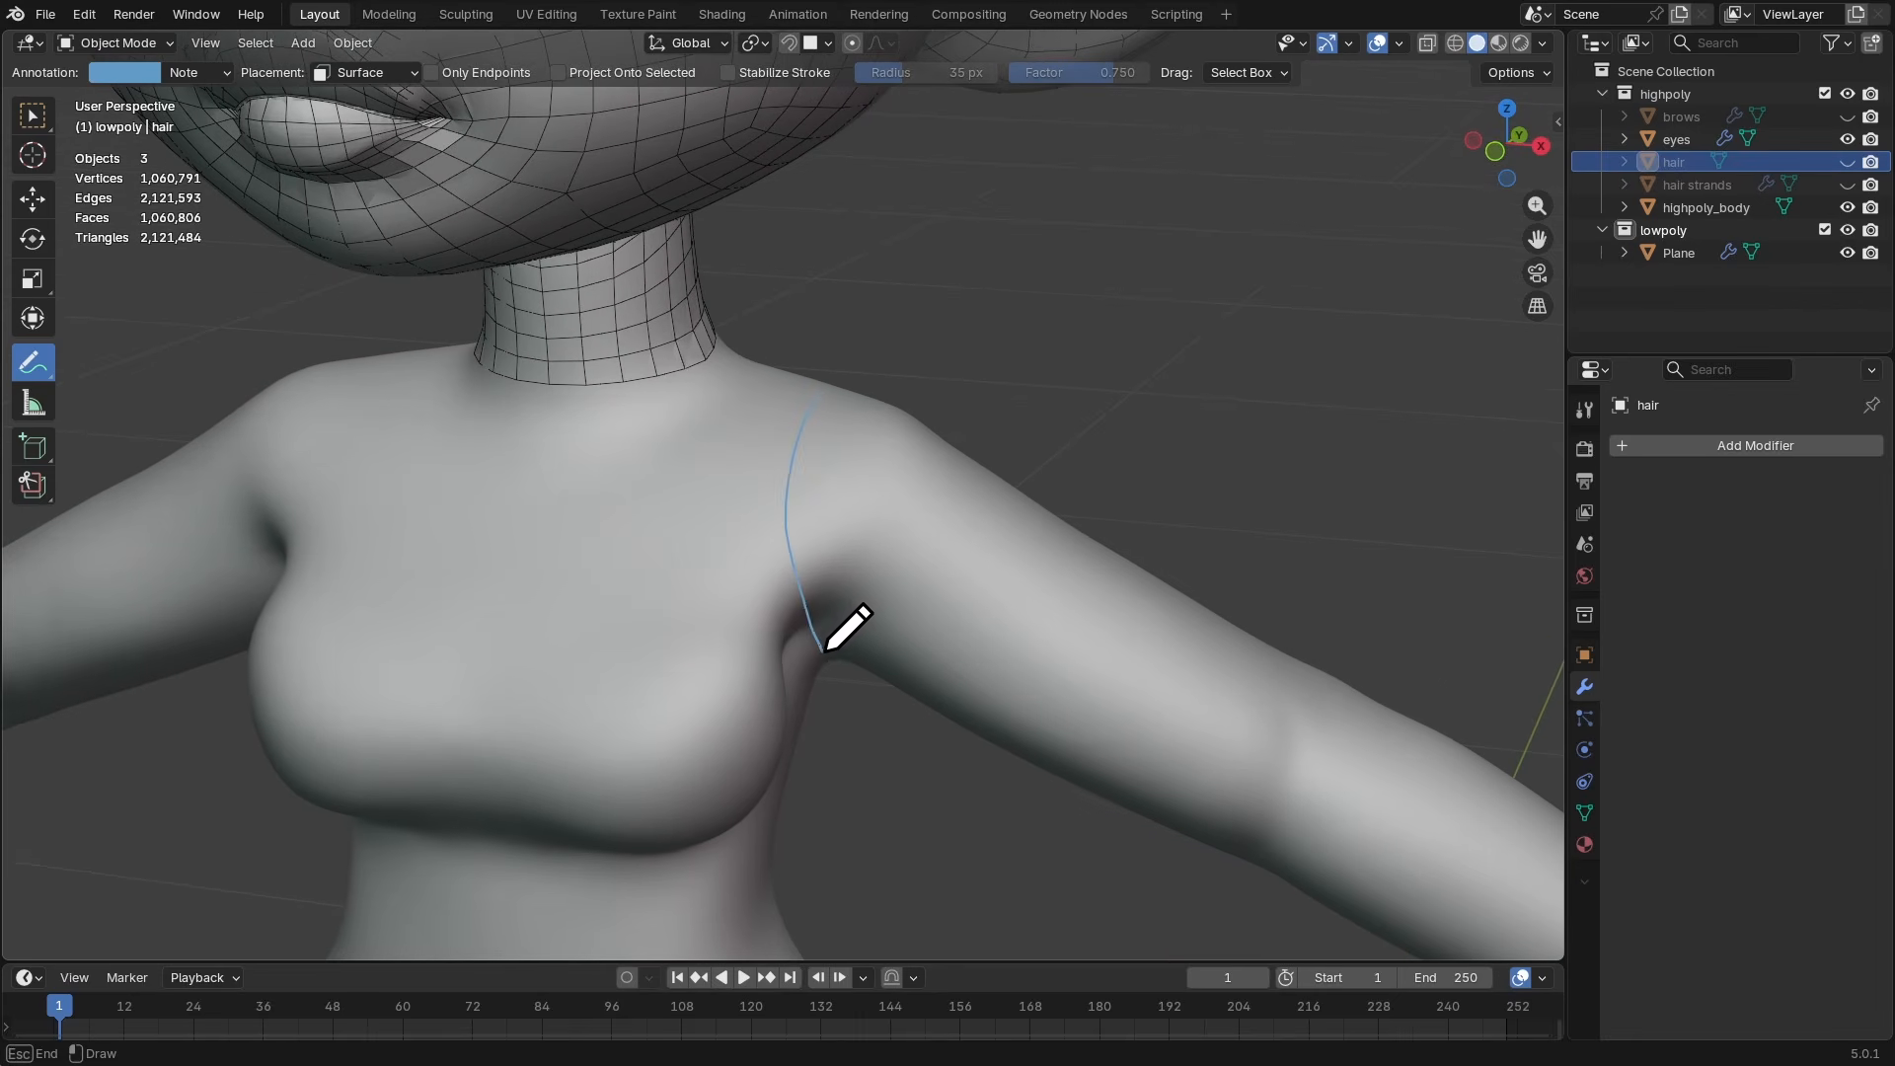
{"action": "left_click_drag", "start_coordinate": [825, 651], "coordinate": [825, 652]}
{"action": "mouse_move", "coordinate": [826, 653]}
{"action": "middle_mouse_down"}
{"action": "mouse_move", "coordinate": [774, 529]}
{"action": "mouse_move", "coordinate": [651, 415]}
{"action": "mouse_move", "coordinate": [761, 414]}
{"action": "mouse_move", "coordinate": [437, 456]}
{"action": "middle_mouse_up"}
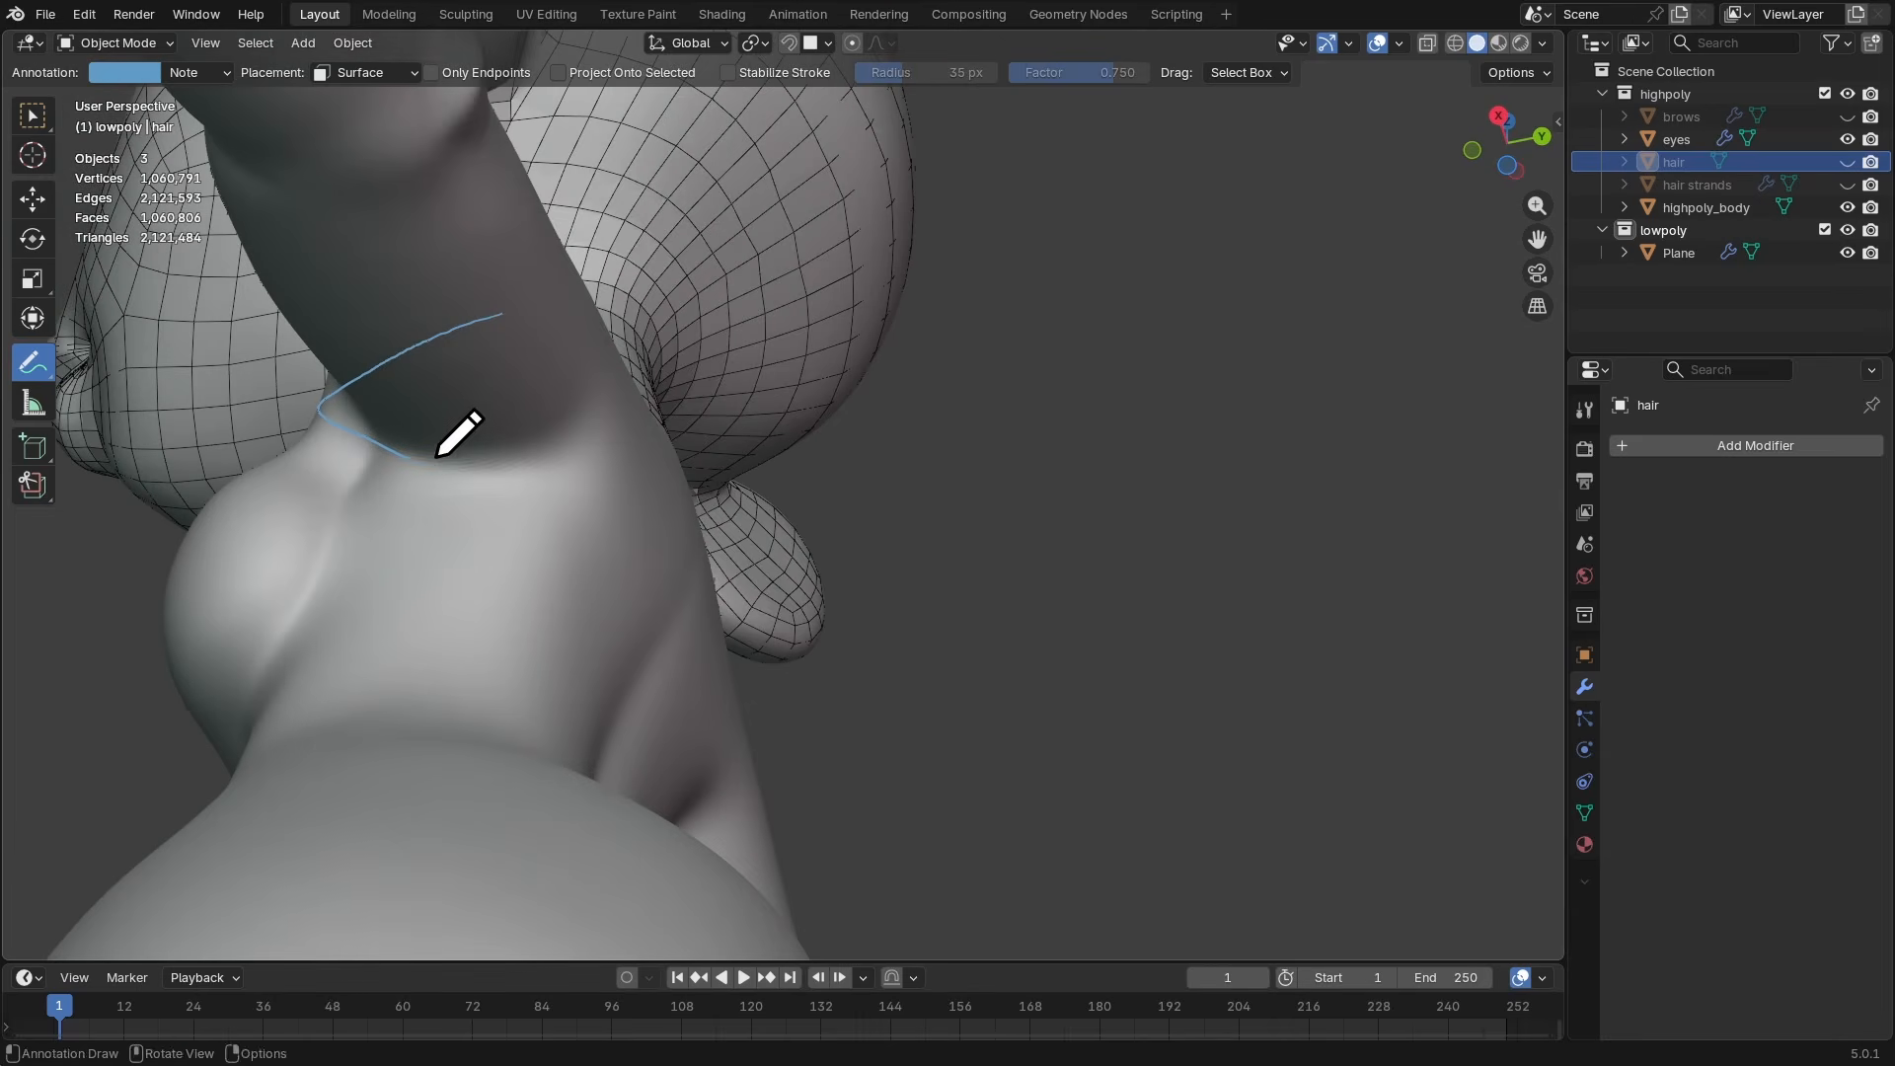
{"action": "left_click_drag", "start_coordinate": [437, 456], "coordinate": [449, 466]}
{"action": "middle_click_drag", "start_coordinate": [589, 413], "coordinate": [559, 520]}
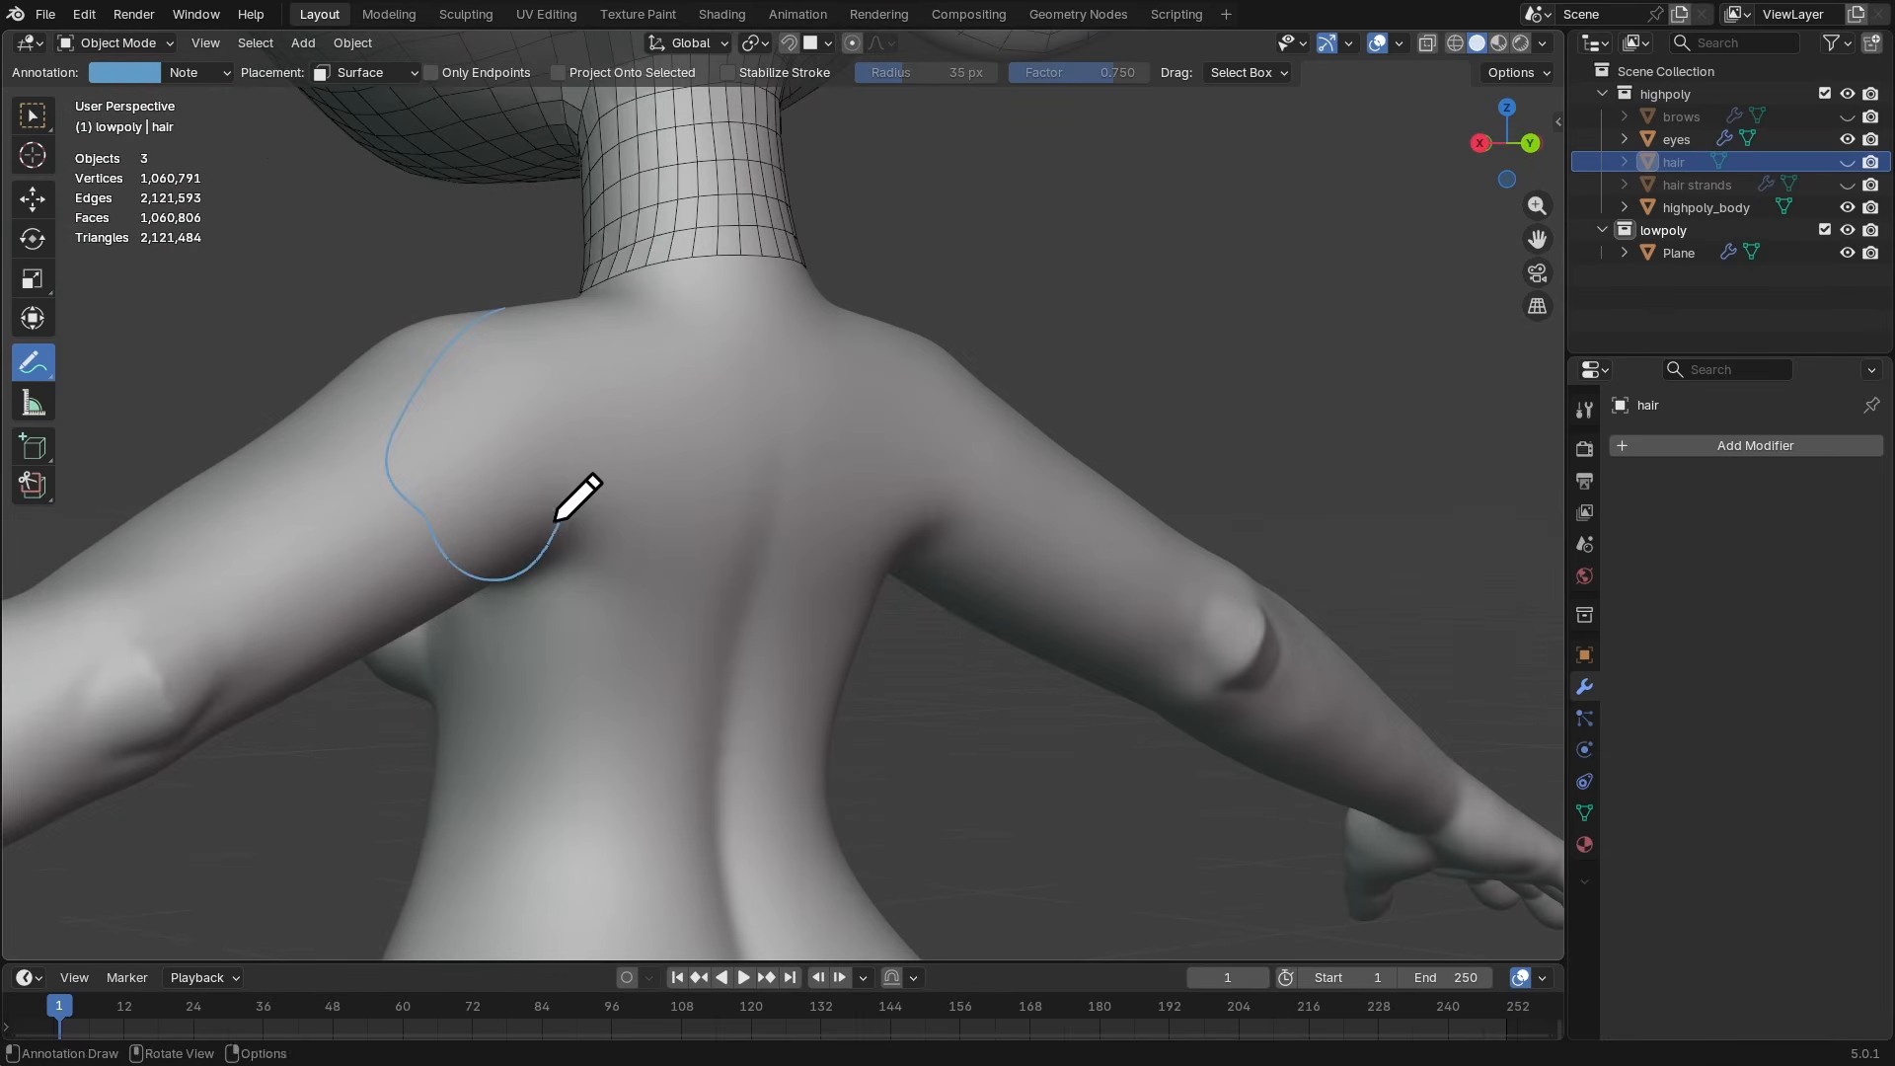
{"action": "left_click_drag", "start_coordinate": [558, 520], "coordinate": [566, 471]}
{"action": "left_click_drag", "start_coordinate": [511, 307], "coordinate": [513, 308]}
- Annotate a guide line from the middle of the chest around the outer left shoulder to the upper back
{"action": "mouse_move", "coordinate": [514, 307]}
{"action": "middle_mouse_down"}
{"action": "mouse_move", "coordinate": [766, 356]}
{"action": "mouse_move", "coordinate": [926, 338]}
{"action": "mouse_move", "coordinate": [910, 424]}
{"action": "mouse_move", "coordinate": [801, 456]}
{"action": "middle_mouse_up"}
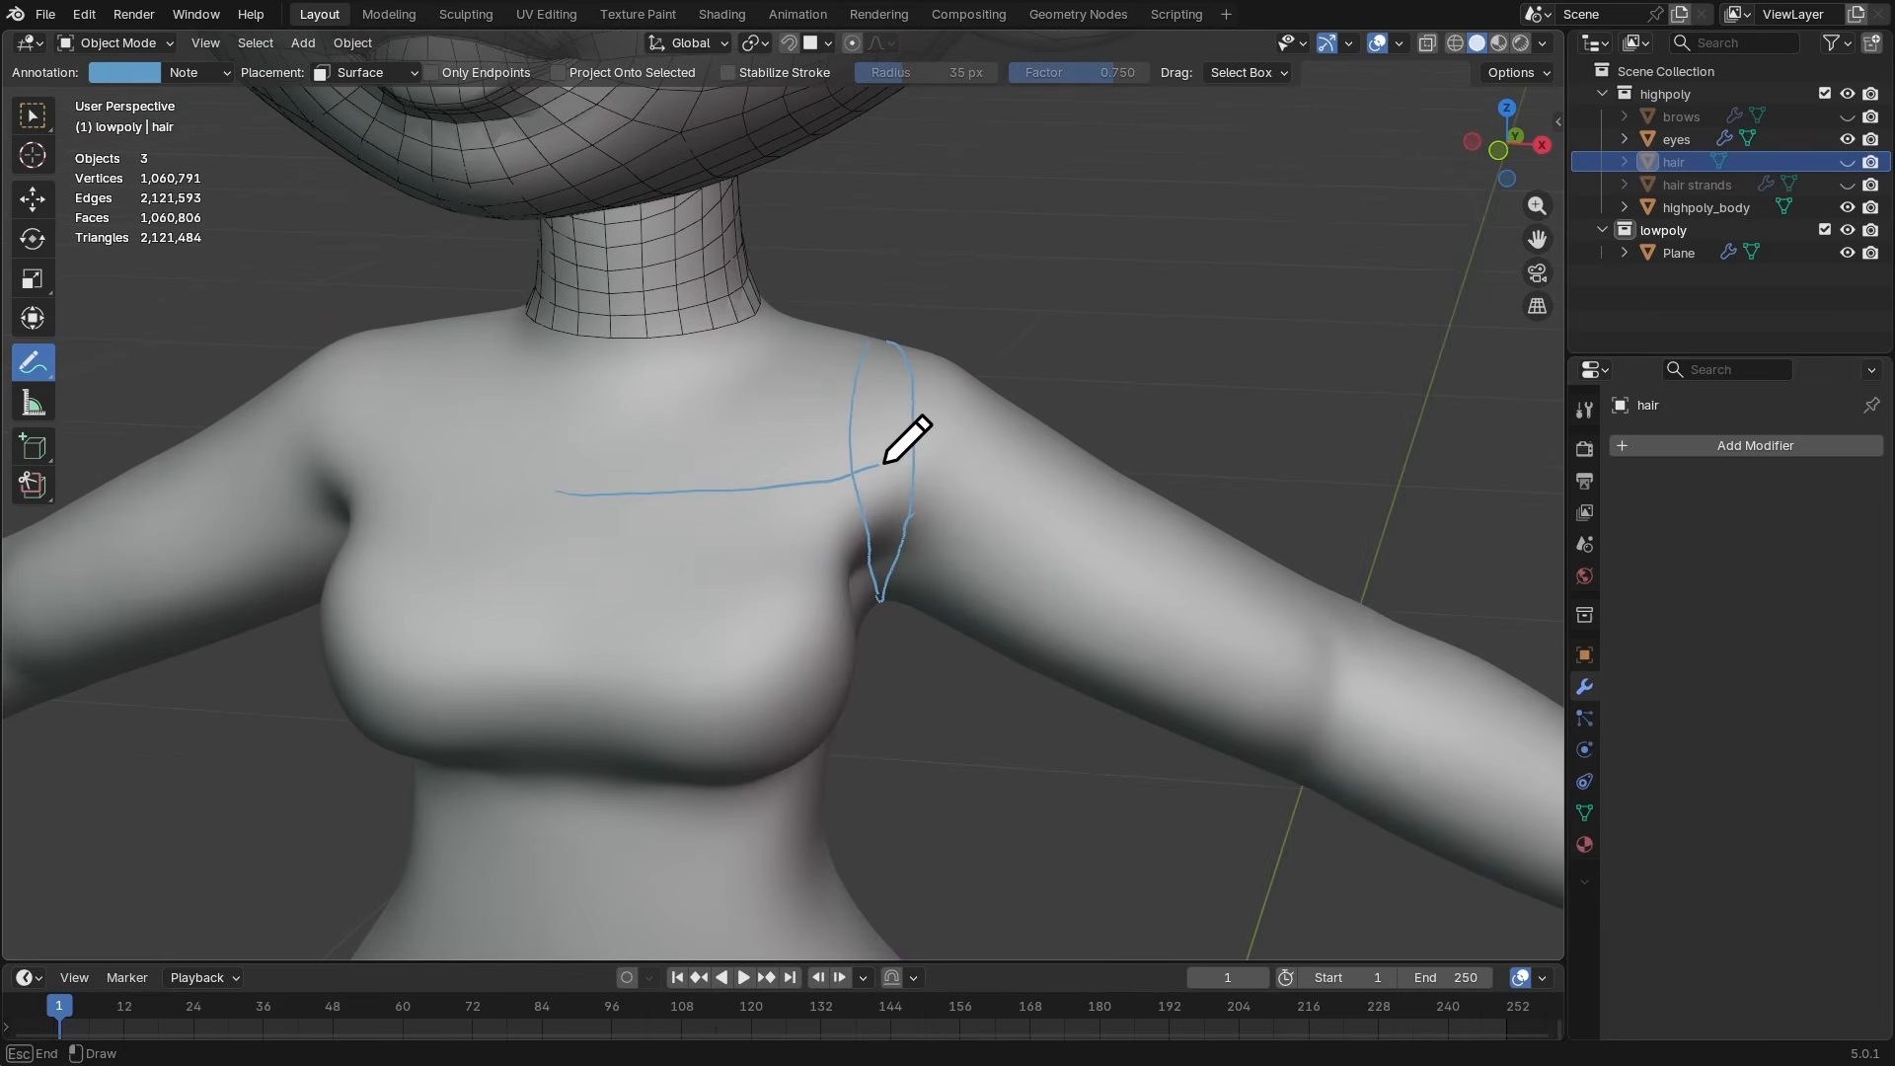
{"action": "left_click_drag", "start_coordinate": [990, 401], "coordinate": [995, 399]}
{"action": "mouse_move", "coordinate": [1027, 381]}
{"action": "middle_mouse_down"}
{"action": "mouse_move", "coordinate": [661, 445]}
{"action": "mouse_move", "coordinate": [778, 419]}
{"action": "mouse_move", "coordinate": [619, 392]}
{"action": "middle_mouse_up"}
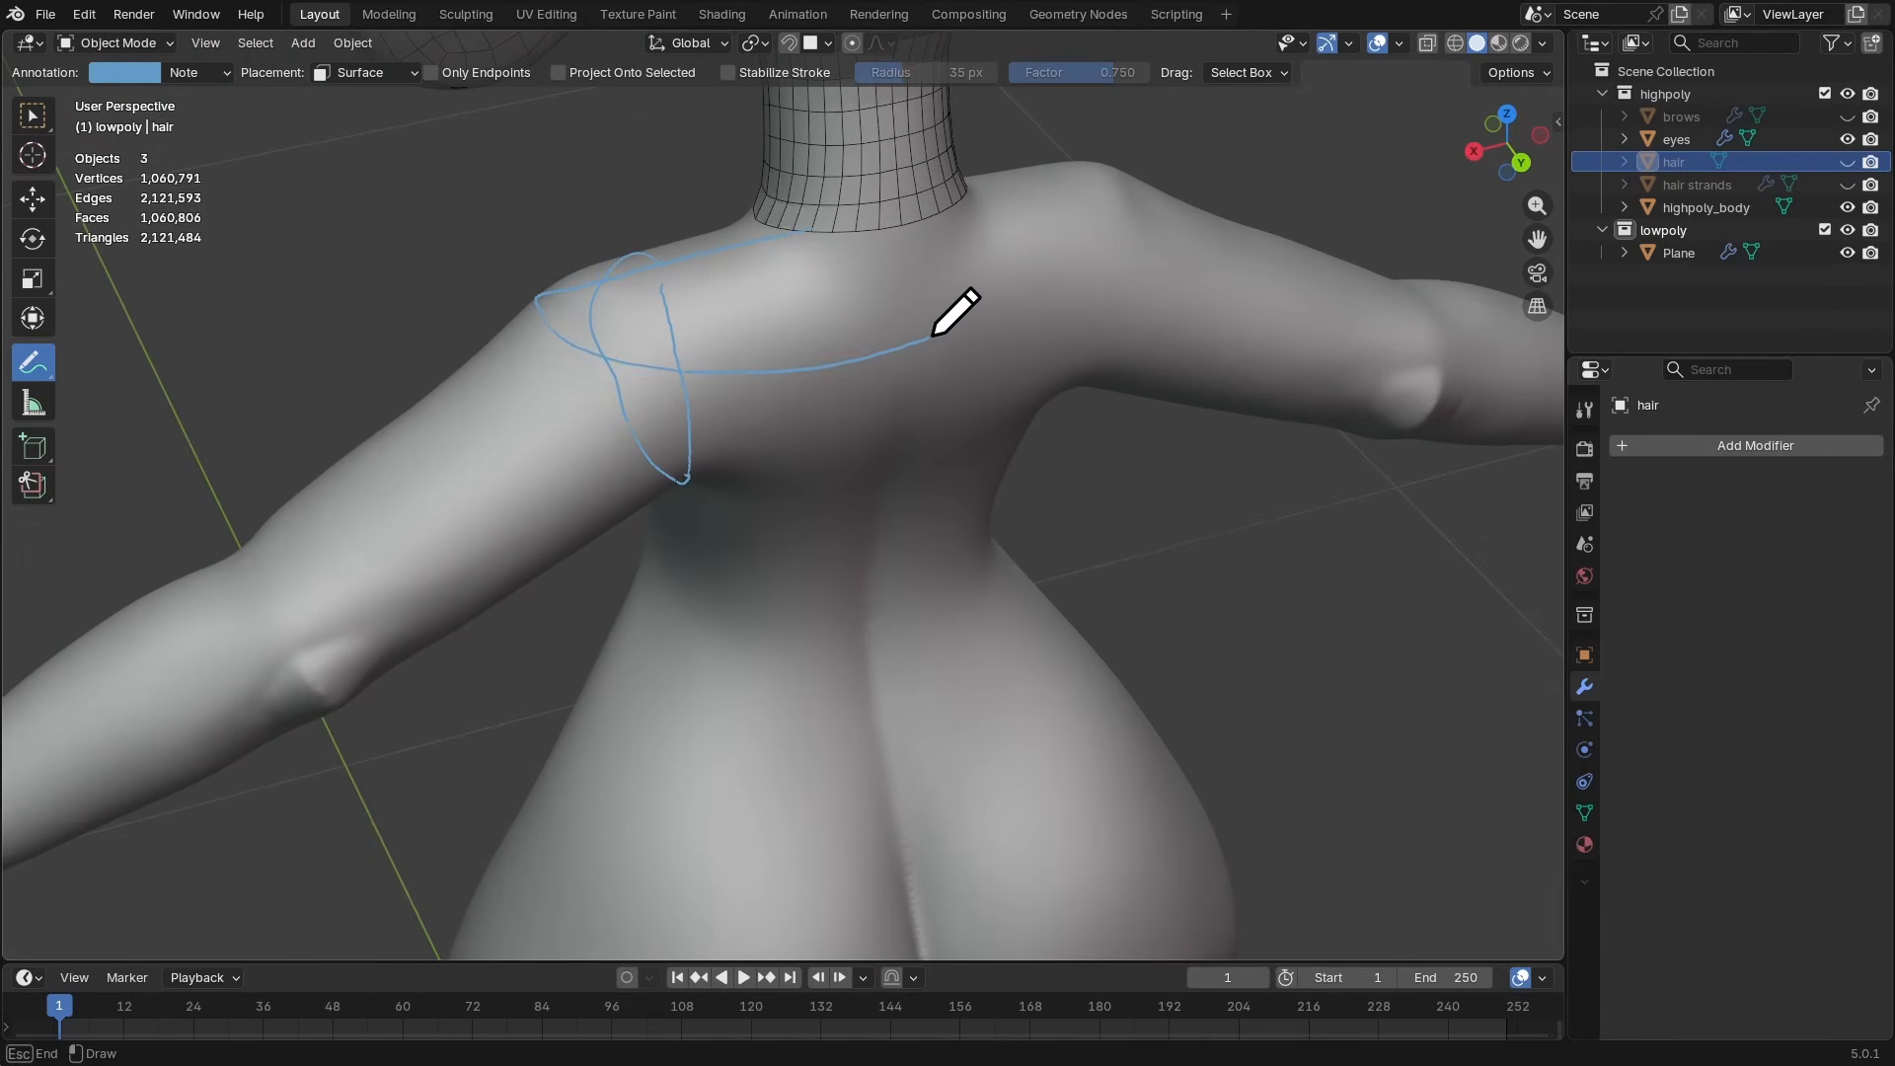
{"action": "left_click_drag", "start_coordinate": [933, 335], "coordinate": [938, 333]}
- Annotate a guide loop around the left upper arm, between the shoulder and the elbow
{"action": "mouse_move", "coordinate": [938, 333]}
{"action": "middle_mouse_down"}
{"action": "mouse_move", "coordinate": [795, 360]}
{"action": "mouse_move", "coordinate": [1151, 287]}
{"action": "mouse_move", "coordinate": [1018, 417]}
{"action": "mouse_move", "coordinate": [1063, 393]}
{"action": "middle_mouse_up"}
{"action": "left_click_drag", "start_coordinate": [1079, 361], "coordinate": [1076, 362]}
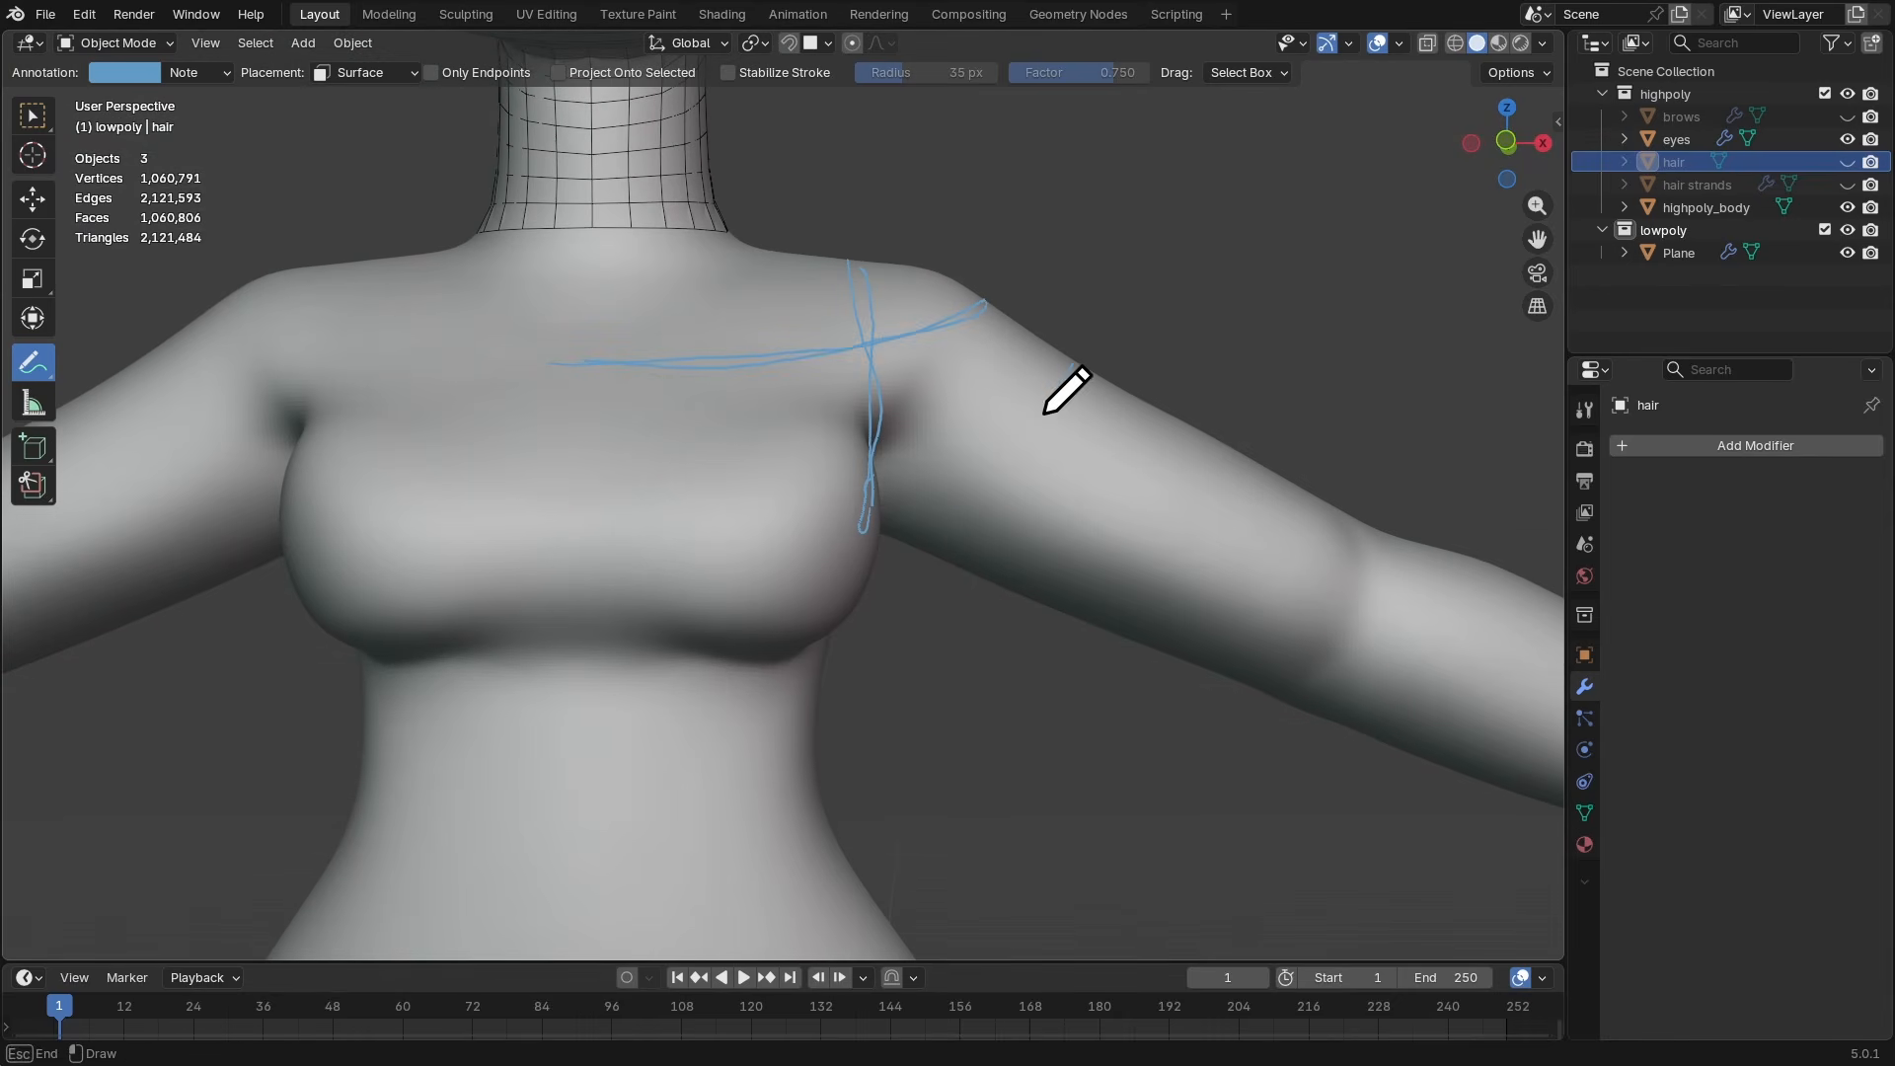
{"action": "left_click_drag", "start_coordinate": [972, 560], "coordinate": [973, 558]}
{"action": "mouse_move", "coordinate": [973, 559]}
{"action": "middle_mouse_down"}
{"action": "mouse_move", "coordinate": [989, 478]}
{"action": "mouse_move", "coordinate": [931, 355]}
{"action": "middle_mouse_up"}
{"action": "left_click_drag", "start_coordinate": [940, 416], "coordinate": [942, 413]}
{"action": "mouse_move", "coordinate": [943, 413]}
{"action": "middle_mouse_down"}
{"action": "mouse_move", "coordinate": [774, 365]}
{"action": "mouse_move", "coordinate": [628, 555]}
{"action": "middle_mouse_up"}
{"action": "left_click_drag", "start_coordinate": [609, 577], "coordinate": [568, 508]}
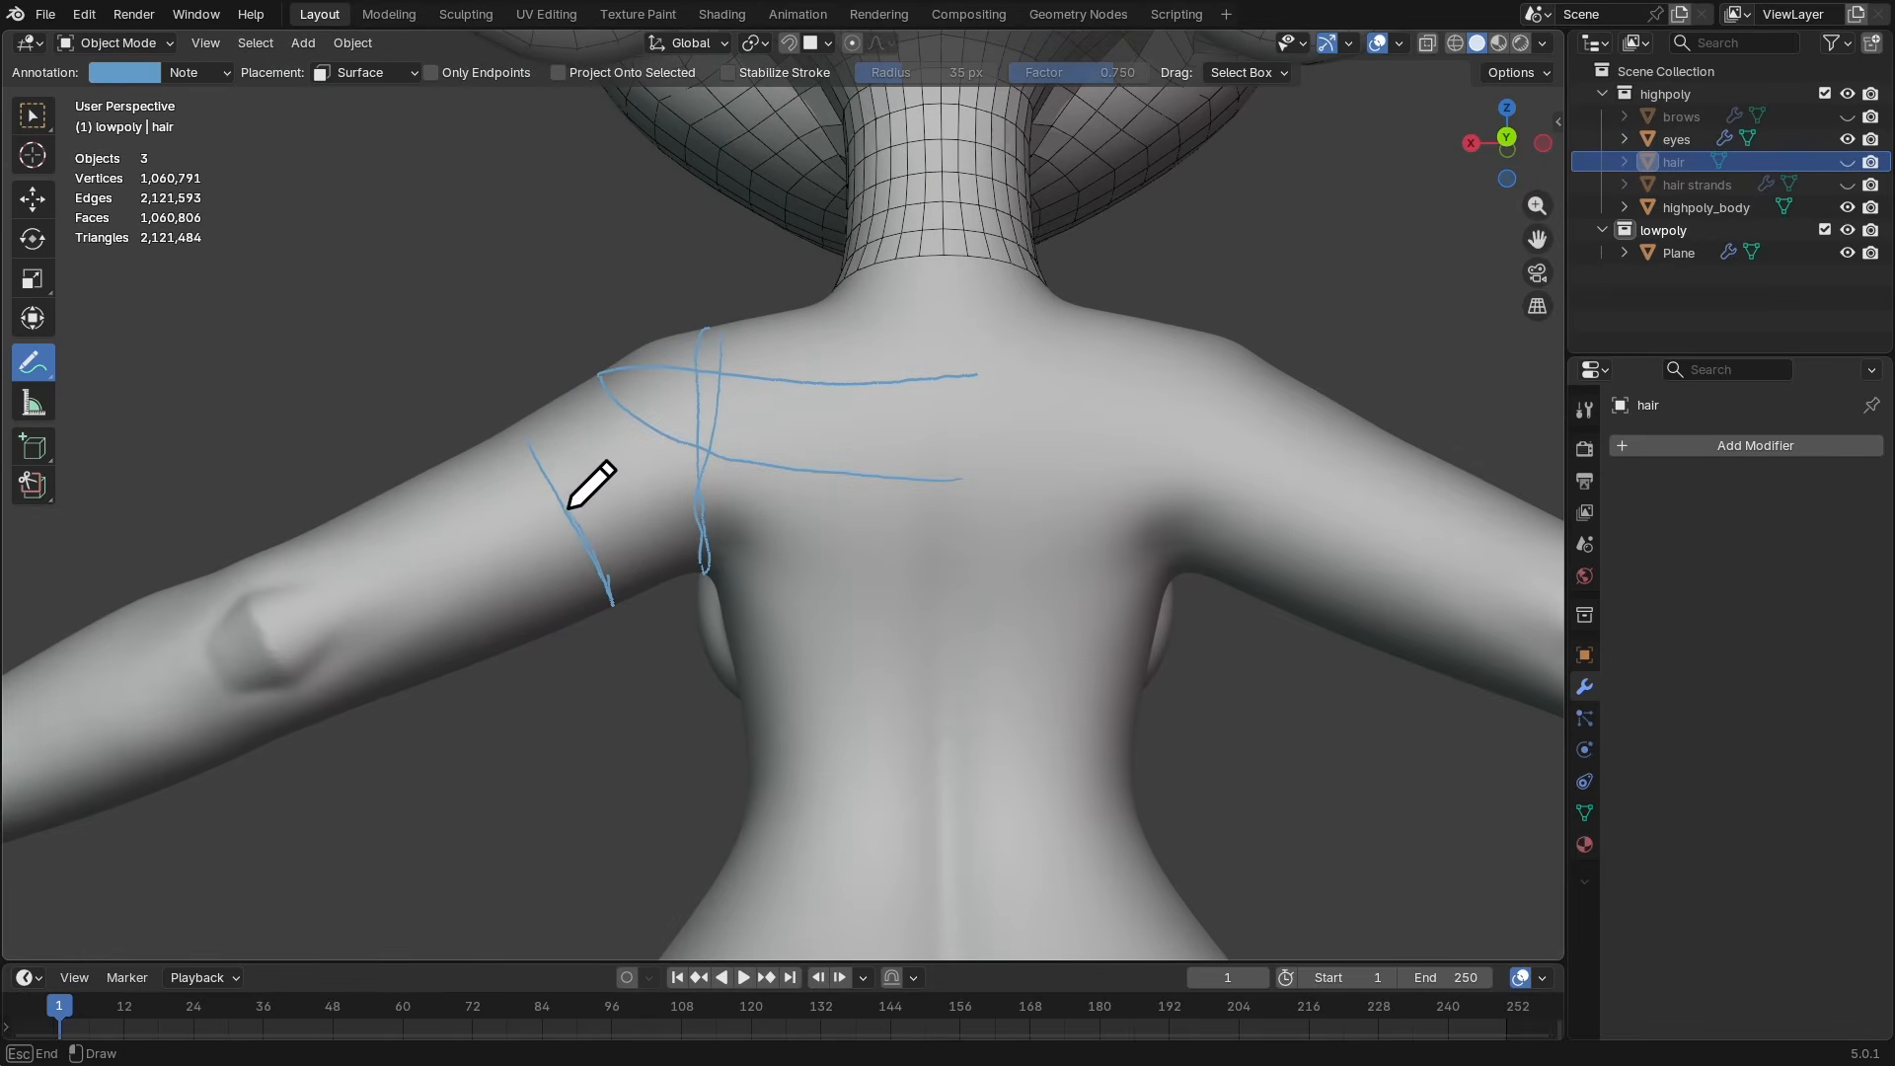
{"action": "left_click_drag", "start_coordinate": [533, 431], "coordinate": [534, 430]}
{"action": "mouse_move", "coordinate": [534, 431]}
{"action": "middle_mouse_down"}
{"action": "mouse_move", "coordinate": [622, 520]}
{"action": "mouse_move", "coordinate": [453, 418]}
{"action": "middle_mouse_up"}
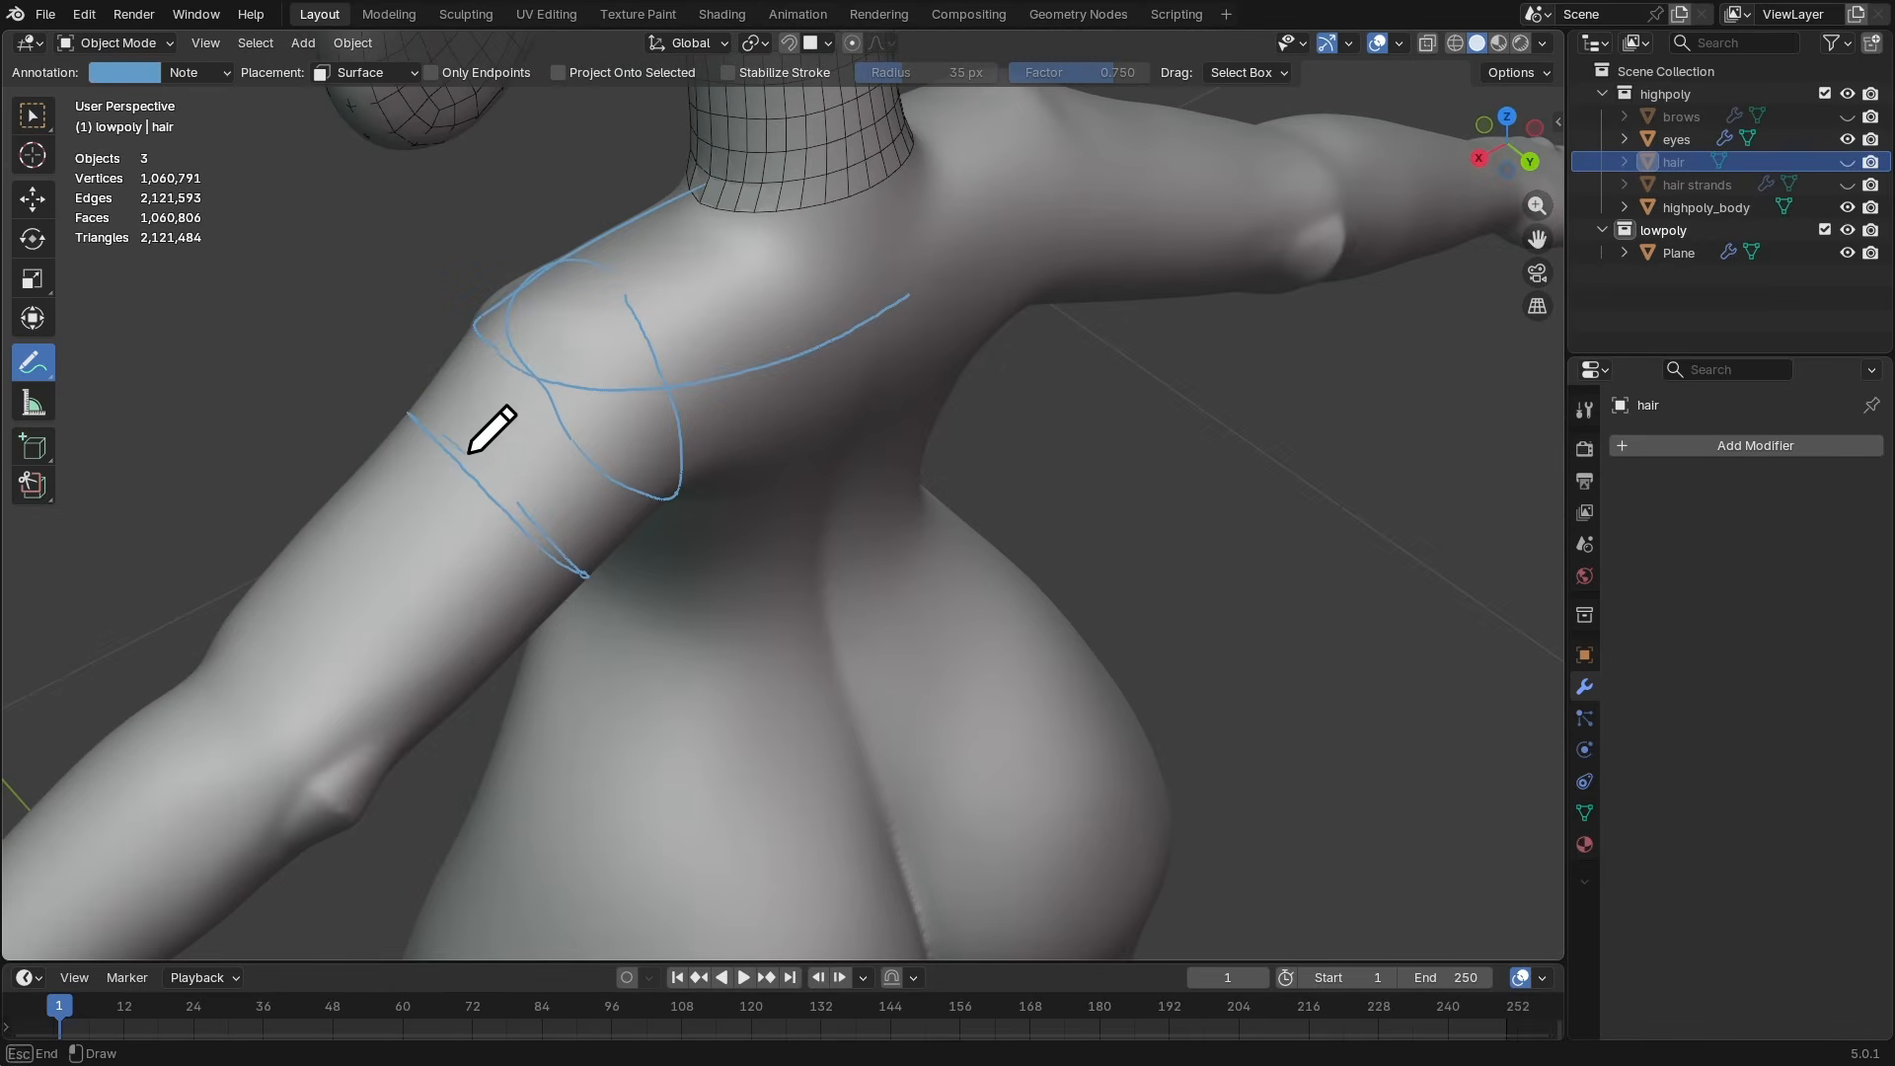
- Annotate a slanted guide loop around the top of the left thigh, from the crotch over the hip and under the buttock
{"action": "middle_click_drag", "start_coordinate": [534, 475], "coordinate": [1036, 427]}
{"action": "middle_click_drag", "start_coordinate": [1108, 337], "coordinate": [964, 405], "text": "ctrl"}
{"action": "scroll", "coordinate": [909, 478], "scroll_direction": "up", "scroll_amount": 3}
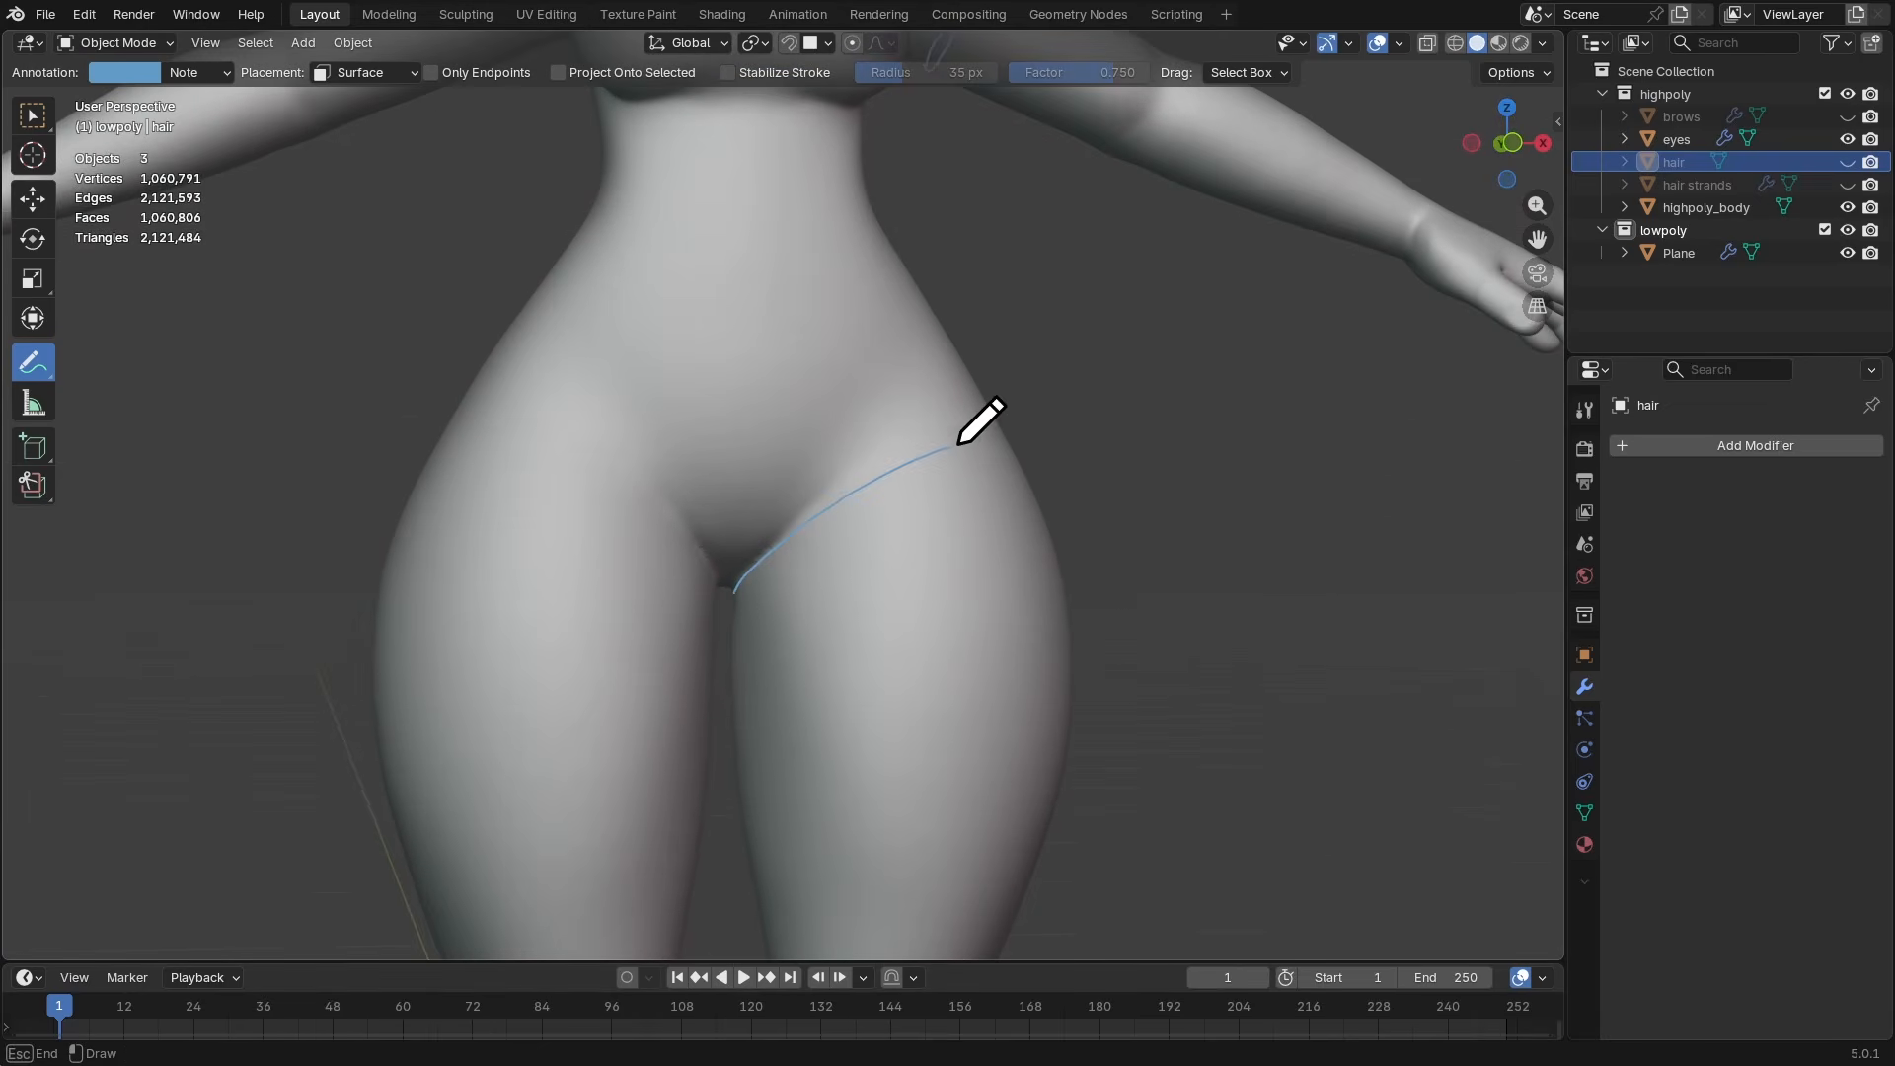
{"action": "mouse_move", "coordinate": [1015, 441]}
{"action": "middle_mouse_down"}
{"action": "mouse_move", "coordinate": [817, 500]}
{"action": "mouse_move", "coordinate": [633, 496]}
{"action": "middle_mouse_up"}
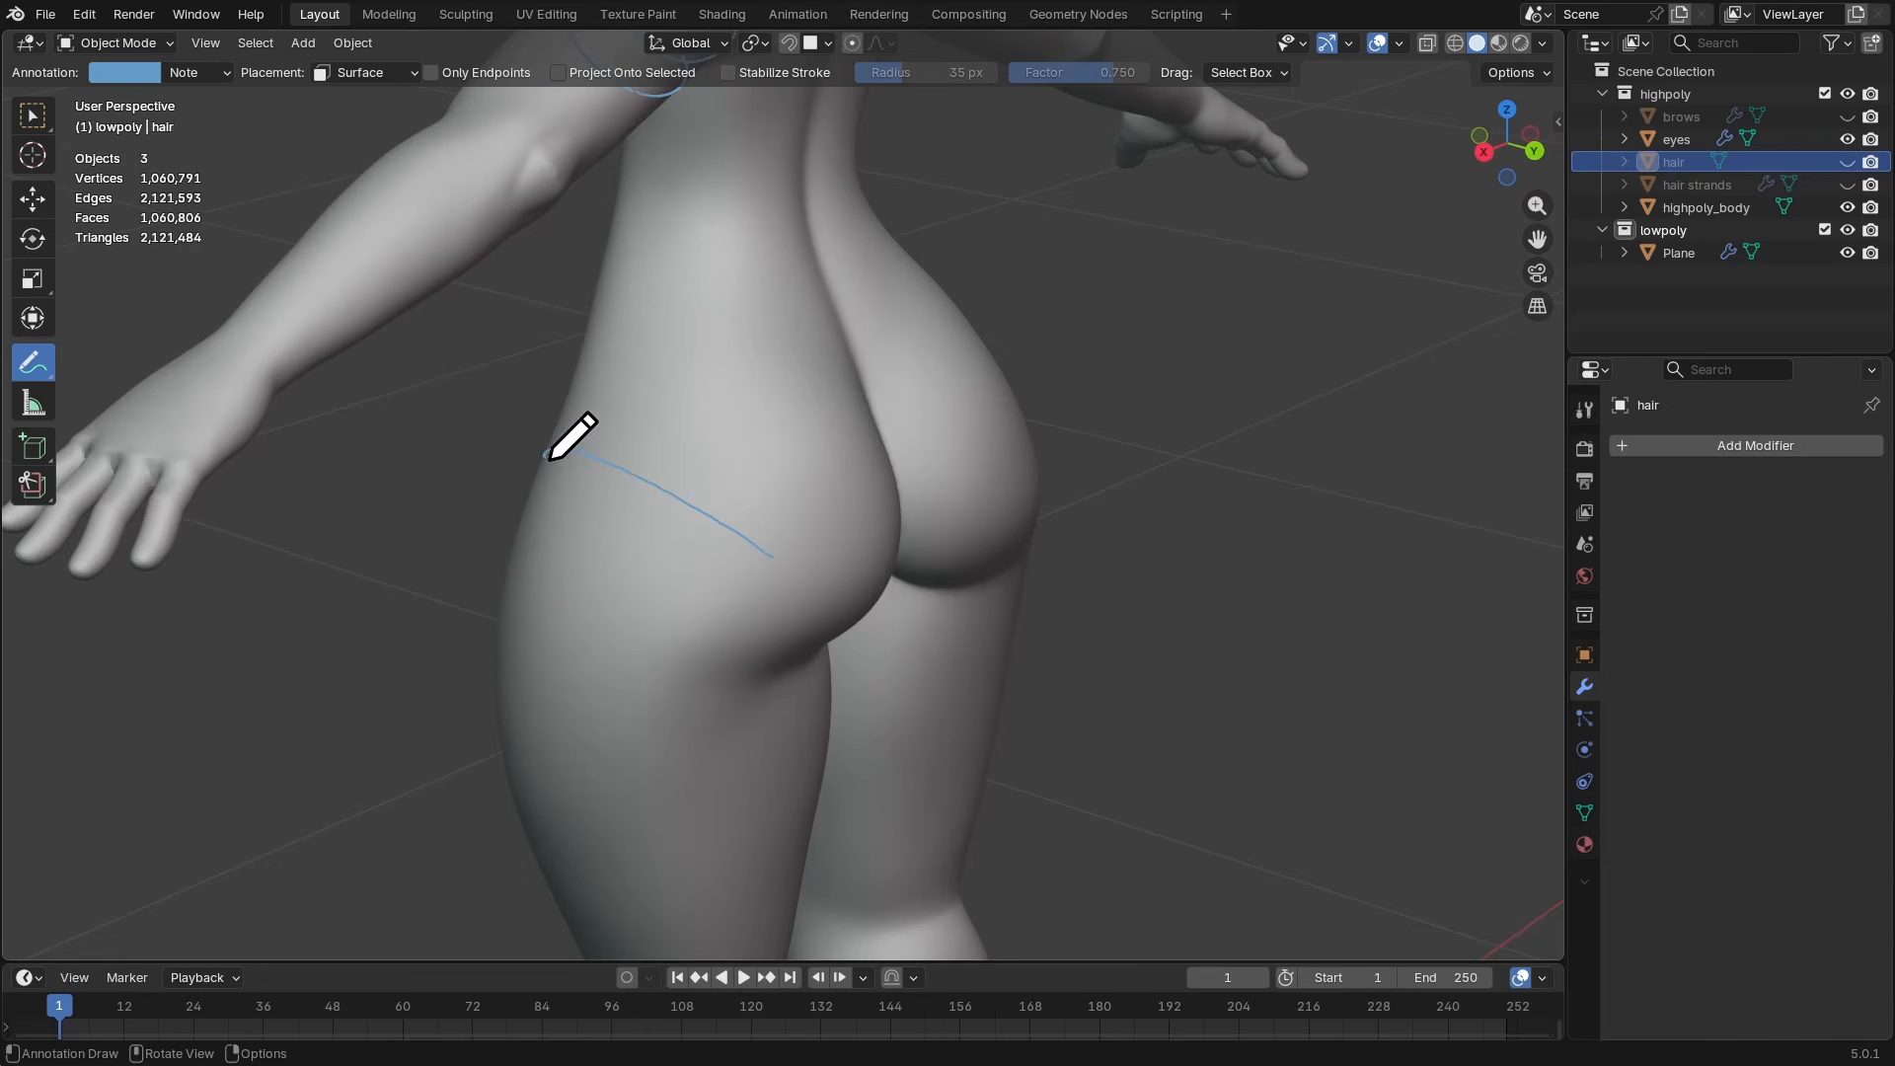
{"action": "mouse_move", "coordinate": [738, 604]}
{"action": "middle_mouse_down"}
{"action": "mouse_move", "coordinate": [779, 597]}
{"action": "mouse_move", "coordinate": [694, 549]}
{"action": "mouse_move", "coordinate": [625, 554]}
{"action": "middle_mouse_up"}
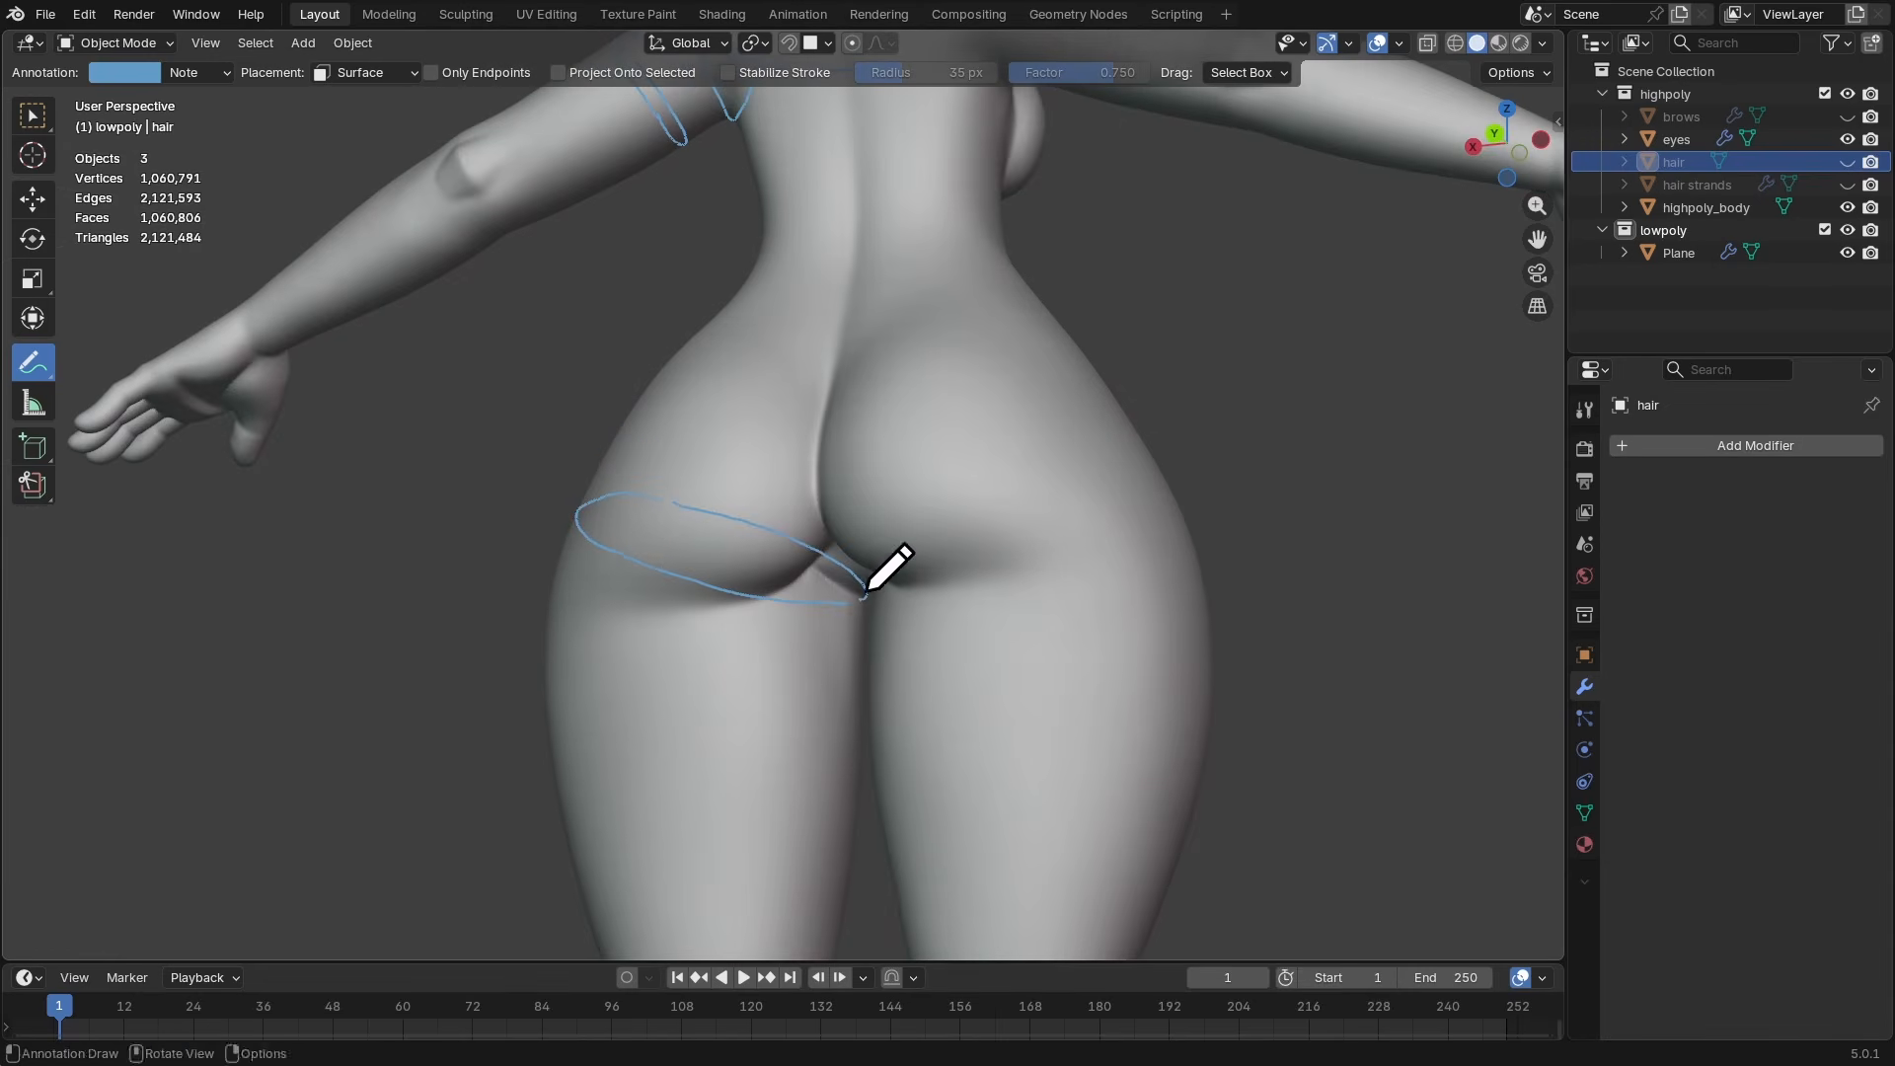
- Examine the guide loops on the shoulder, upper arm and thigh, and switch back to the Select Box tool
{"action": "scroll", "coordinate": [998, 558], "scroll_direction": "down", "scroll_amount": 5}
{"action": "middle_click_drag", "start_coordinate": [998, 558], "coordinate": [1312, 593]}
{"action": "scroll", "coordinate": [1037, 528], "scroll_direction": "up", "scroll_amount": 3}
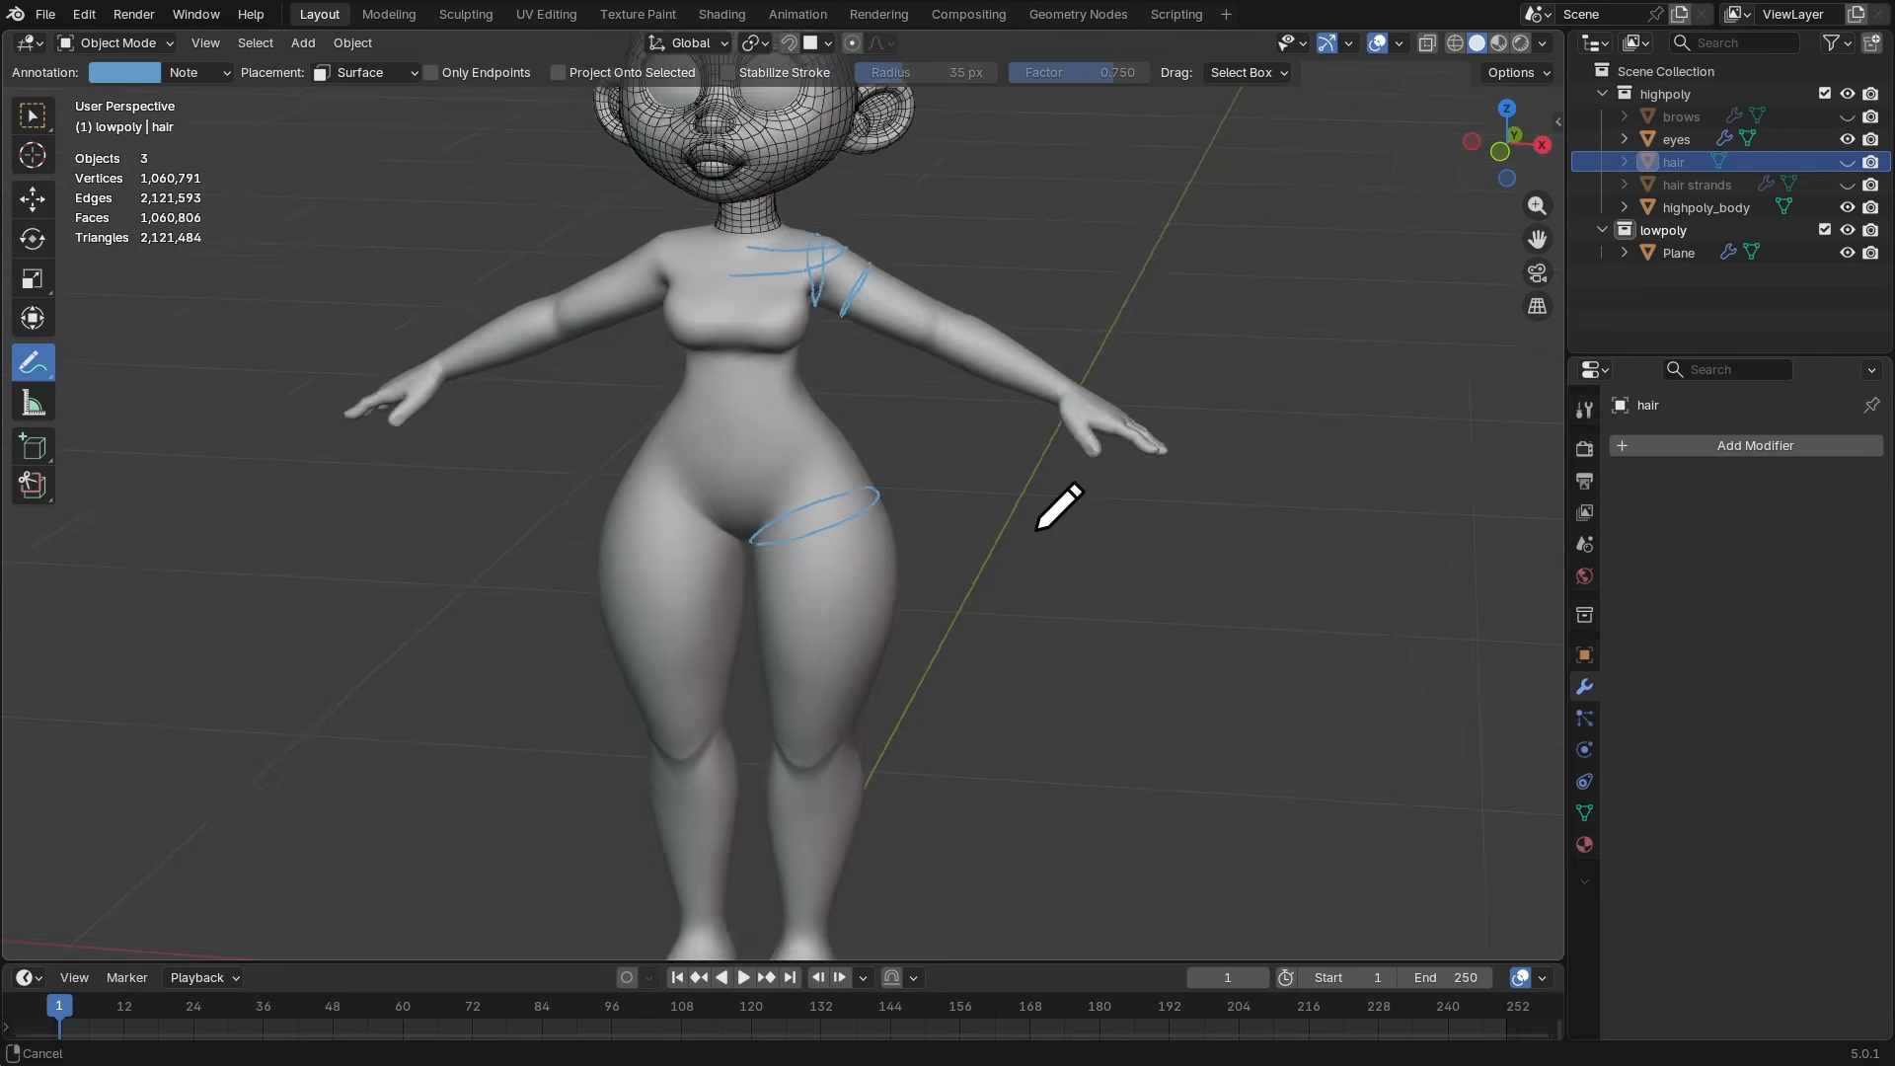
{"action": "middle_click_drag", "start_coordinate": [1037, 530], "coordinate": [999, 474]}
{"action": "scroll", "coordinate": [1028, 515], "scroll_direction": "down", "scroll_amount": 1}
{"action": "scroll", "coordinate": [992, 493], "scroll_direction": "down", "scroll_amount": 1}
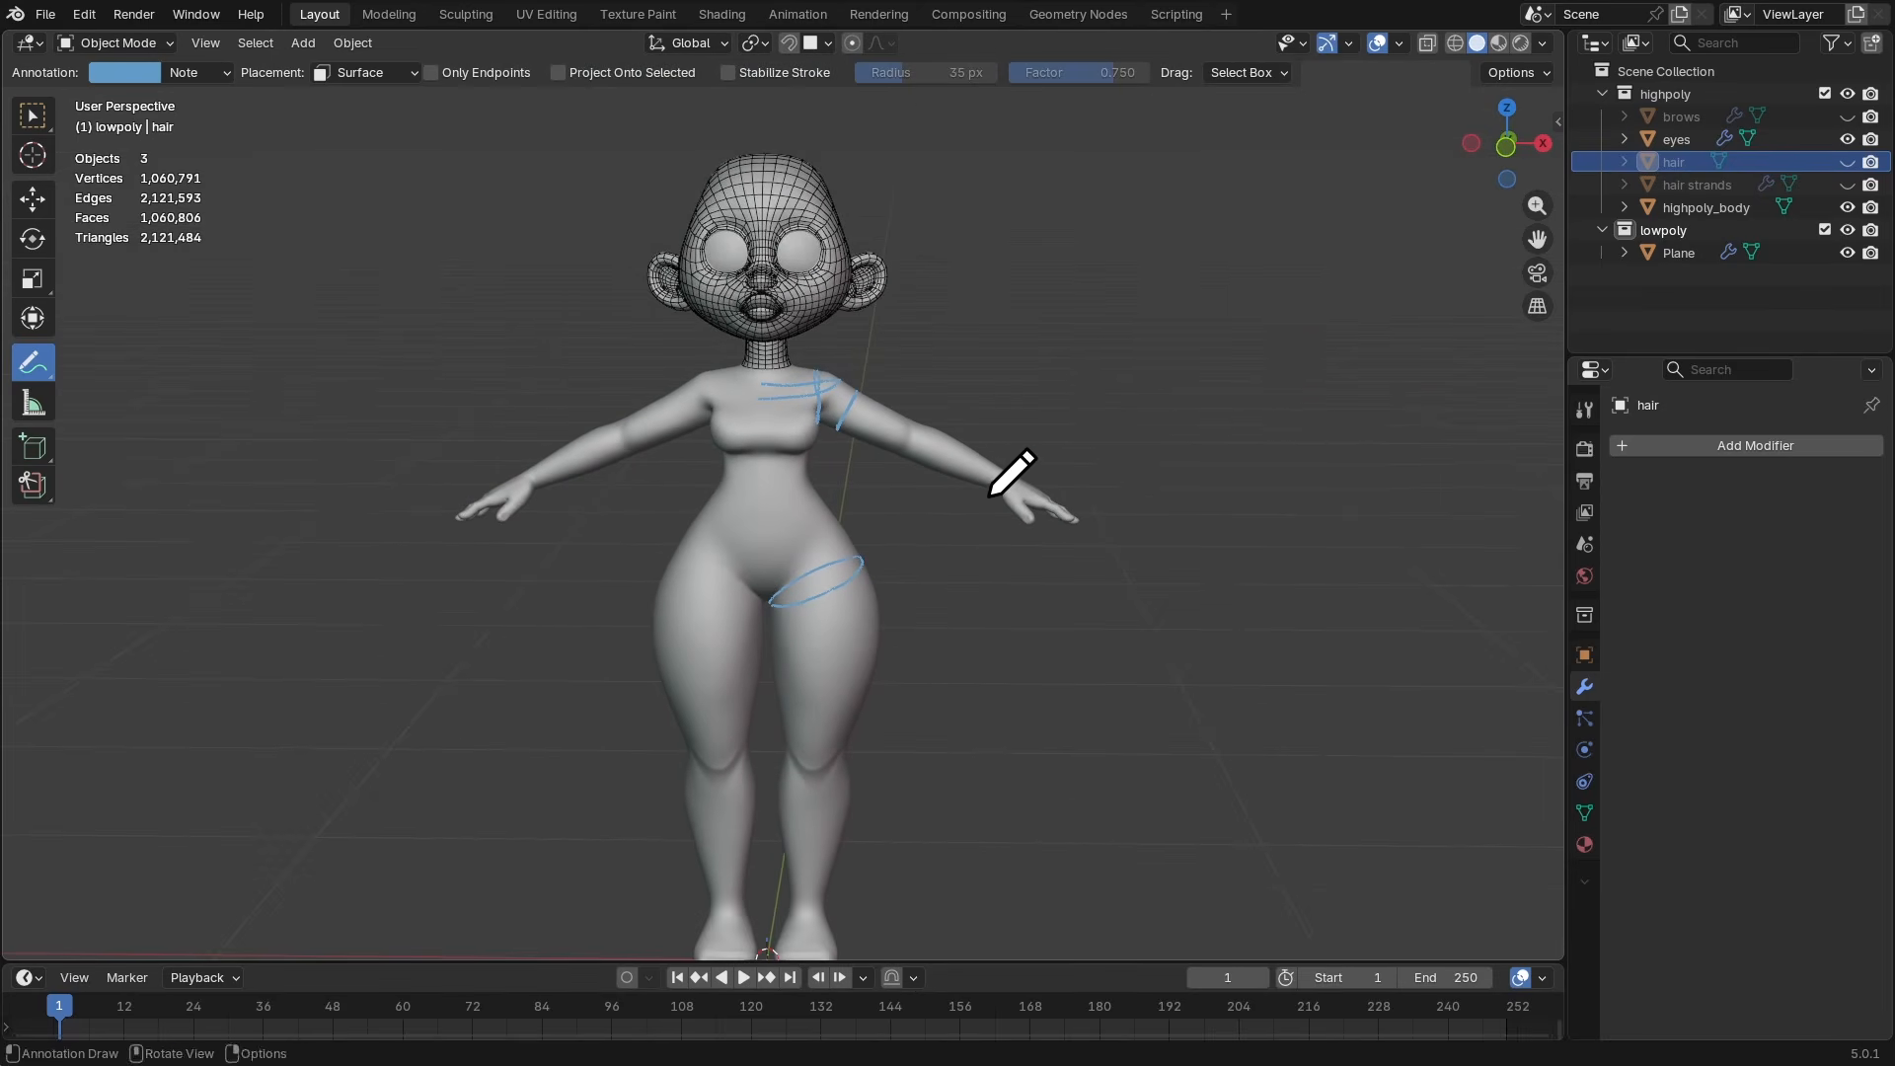
{"action": "key", "text": "w"}
{"action": "mouse_move", "coordinate": [1027, 379]}
{"action": "middle_mouse_down"}
{"action": "mouse_move", "coordinate": [1045, 357]}
{"action": "mouse_move", "coordinate": [1021, 400]}
{"action": "mouse_move", "coordinate": [1038, 376]}
{"action": "mouse_move", "coordinate": [948, 411]}
{"action": "mouse_move", "coordinate": [968, 411]}
{"action": "middle_mouse_up"}
{"action": "scroll", "coordinate": [1043, 361], "scroll_direction": "down", "scroll_amount": 2}
{"action": "scroll", "coordinate": [1019, 394], "scroll_direction": "up", "scroll_amount": 1}
{"action": "scroll", "coordinate": [1013, 315], "scroll_direction": "up", "scroll_amount": 4}
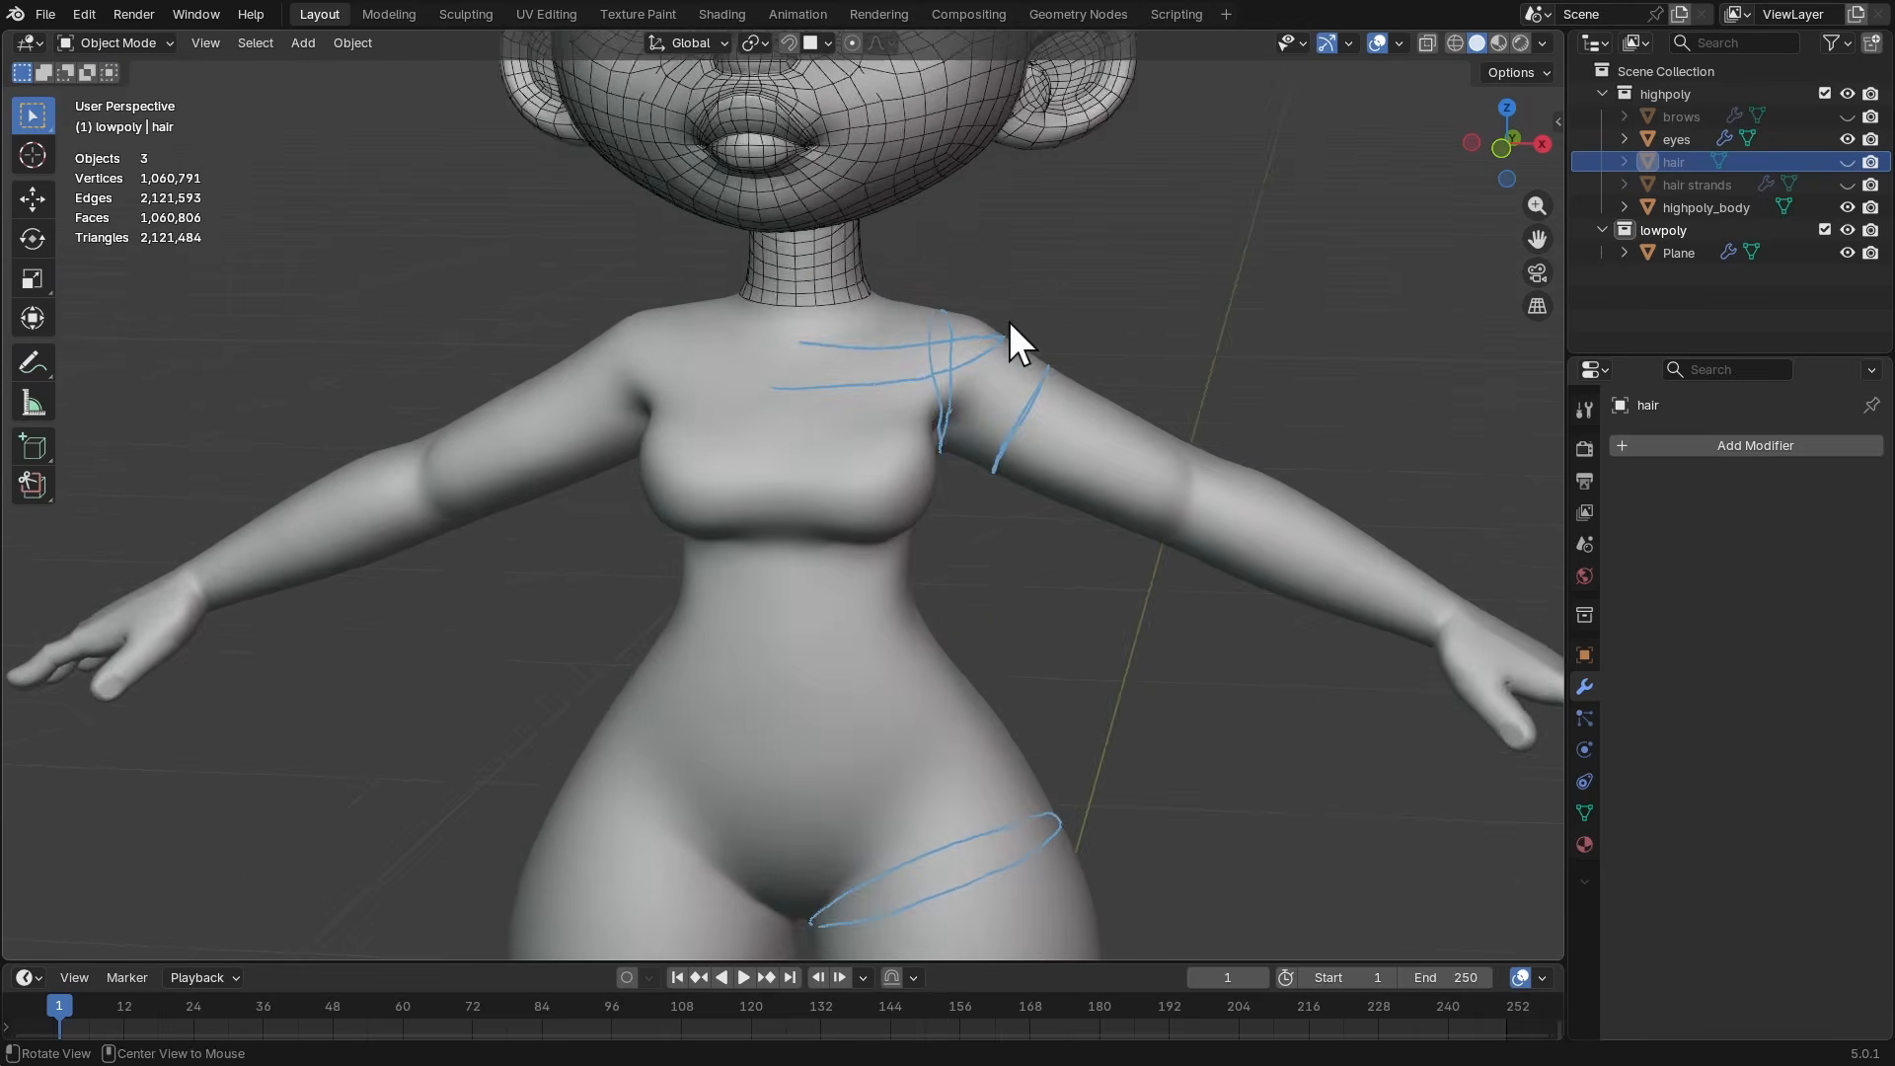
{"action": "middle_click_drag", "start_coordinate": [1008, 322], "coordinate": [886, 353]}
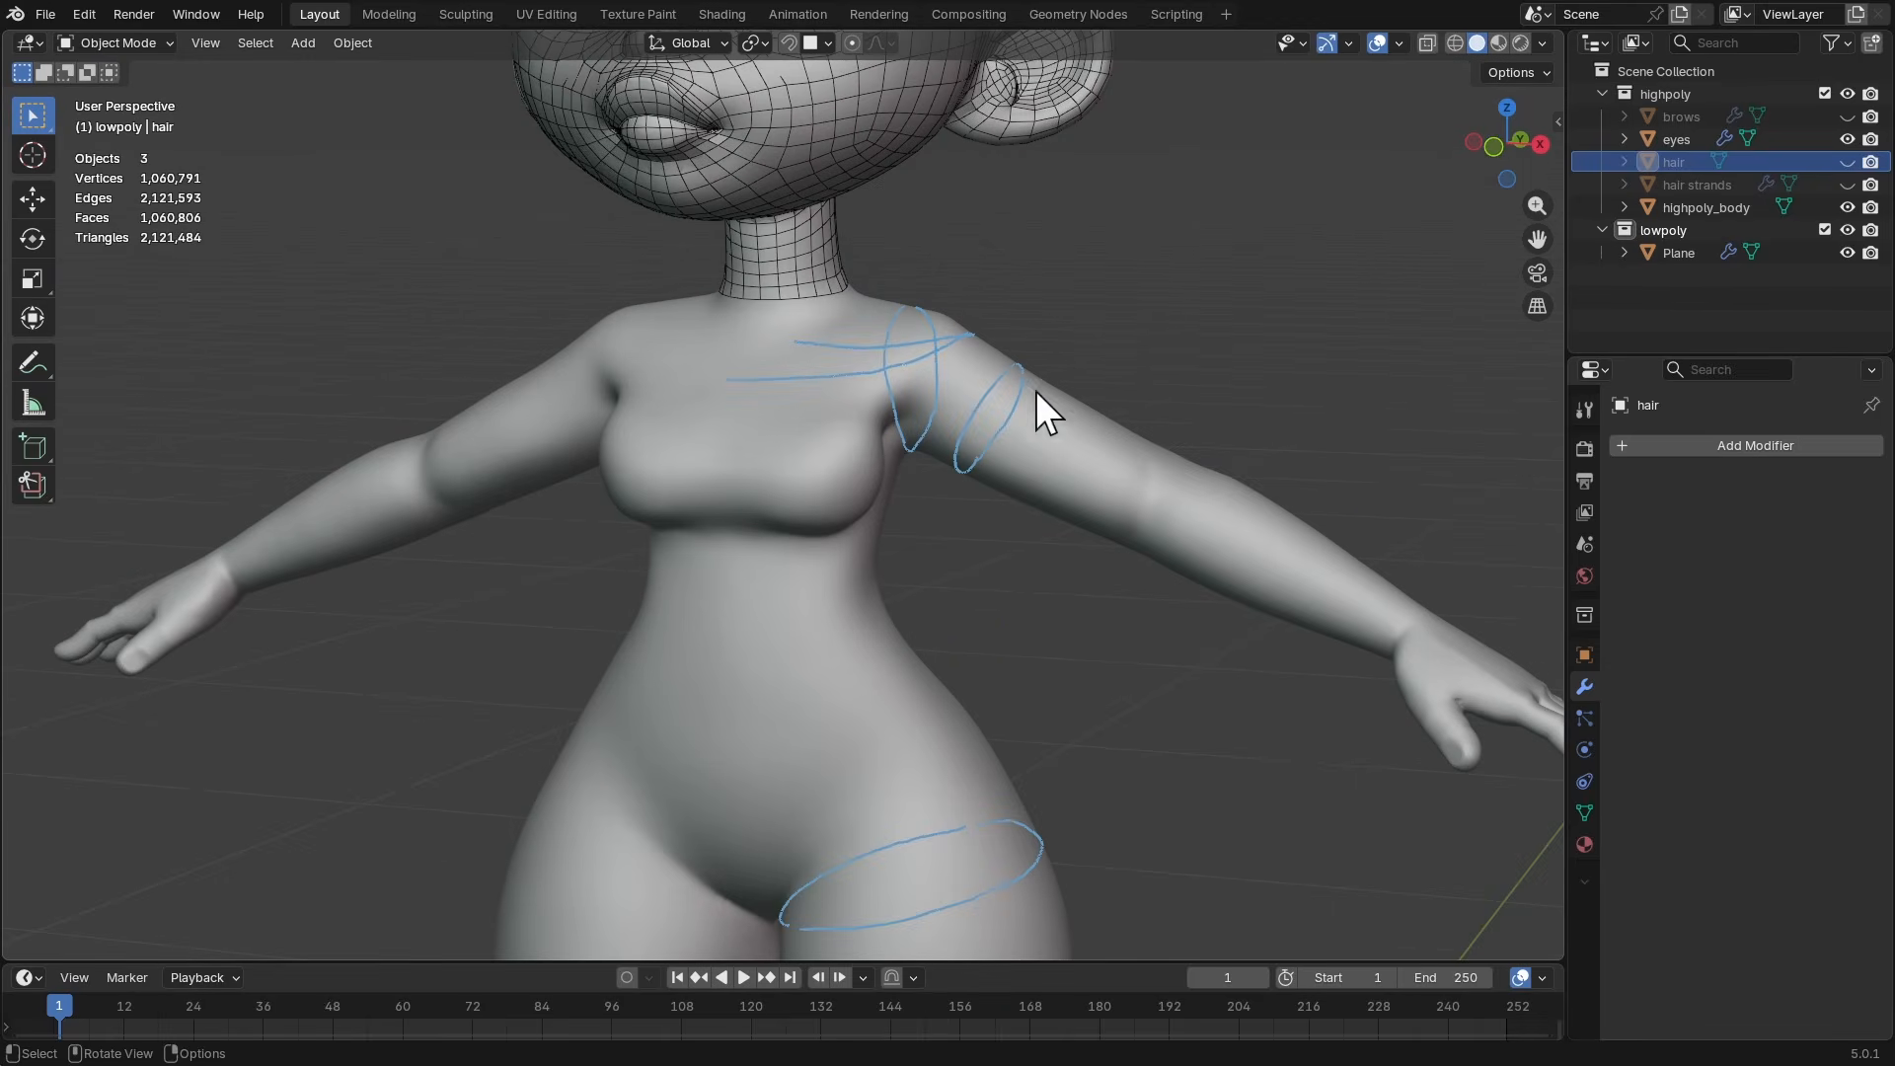
{"action": "scroll", "coordinate": [1035, 391], "scroll_direction": "down", "scroll_amount": 8}
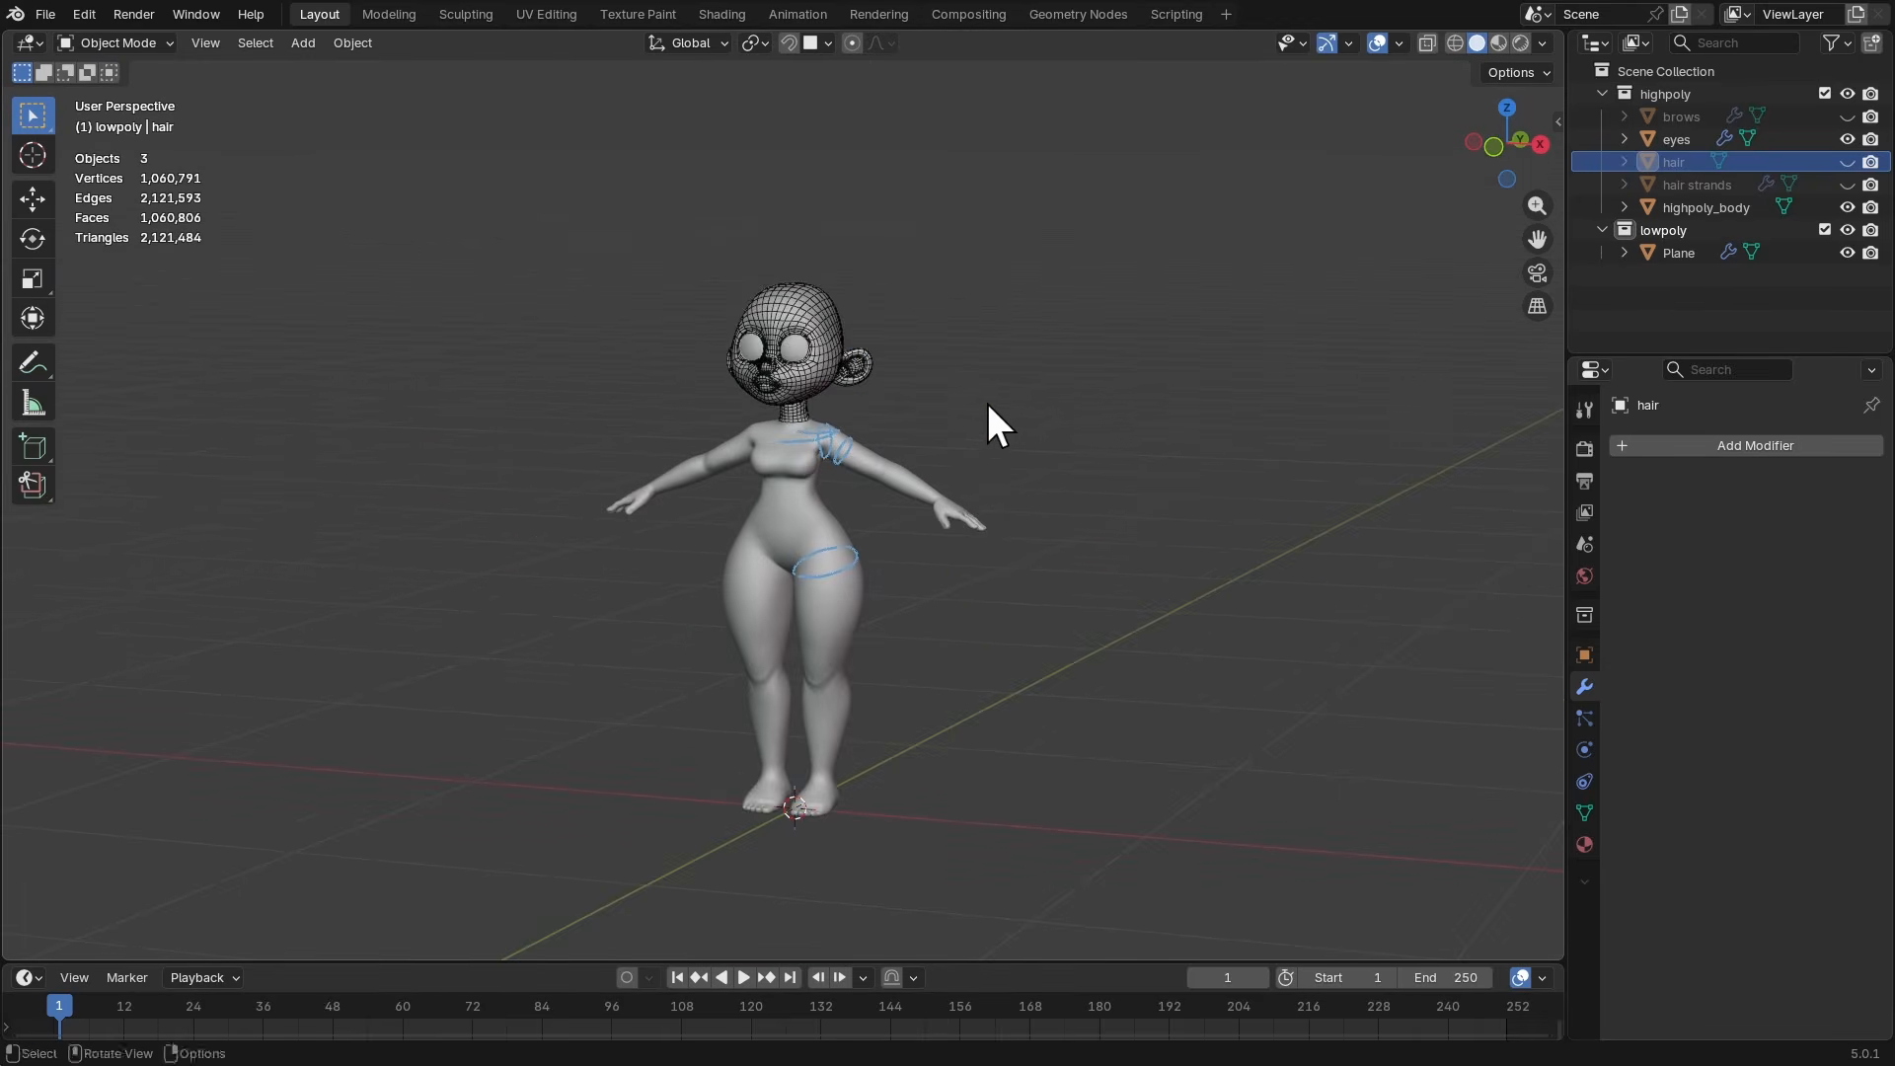
- Add a mesh circle with 10 vertices at the world origin
{"action": "middle_click_drag", "start_coordinate": [988, 405], "coordinate": [953, 365]}
{"action": "key", "text": "shift+a"}
{"action": "mouse_move", "coordinate": [940, 370]}
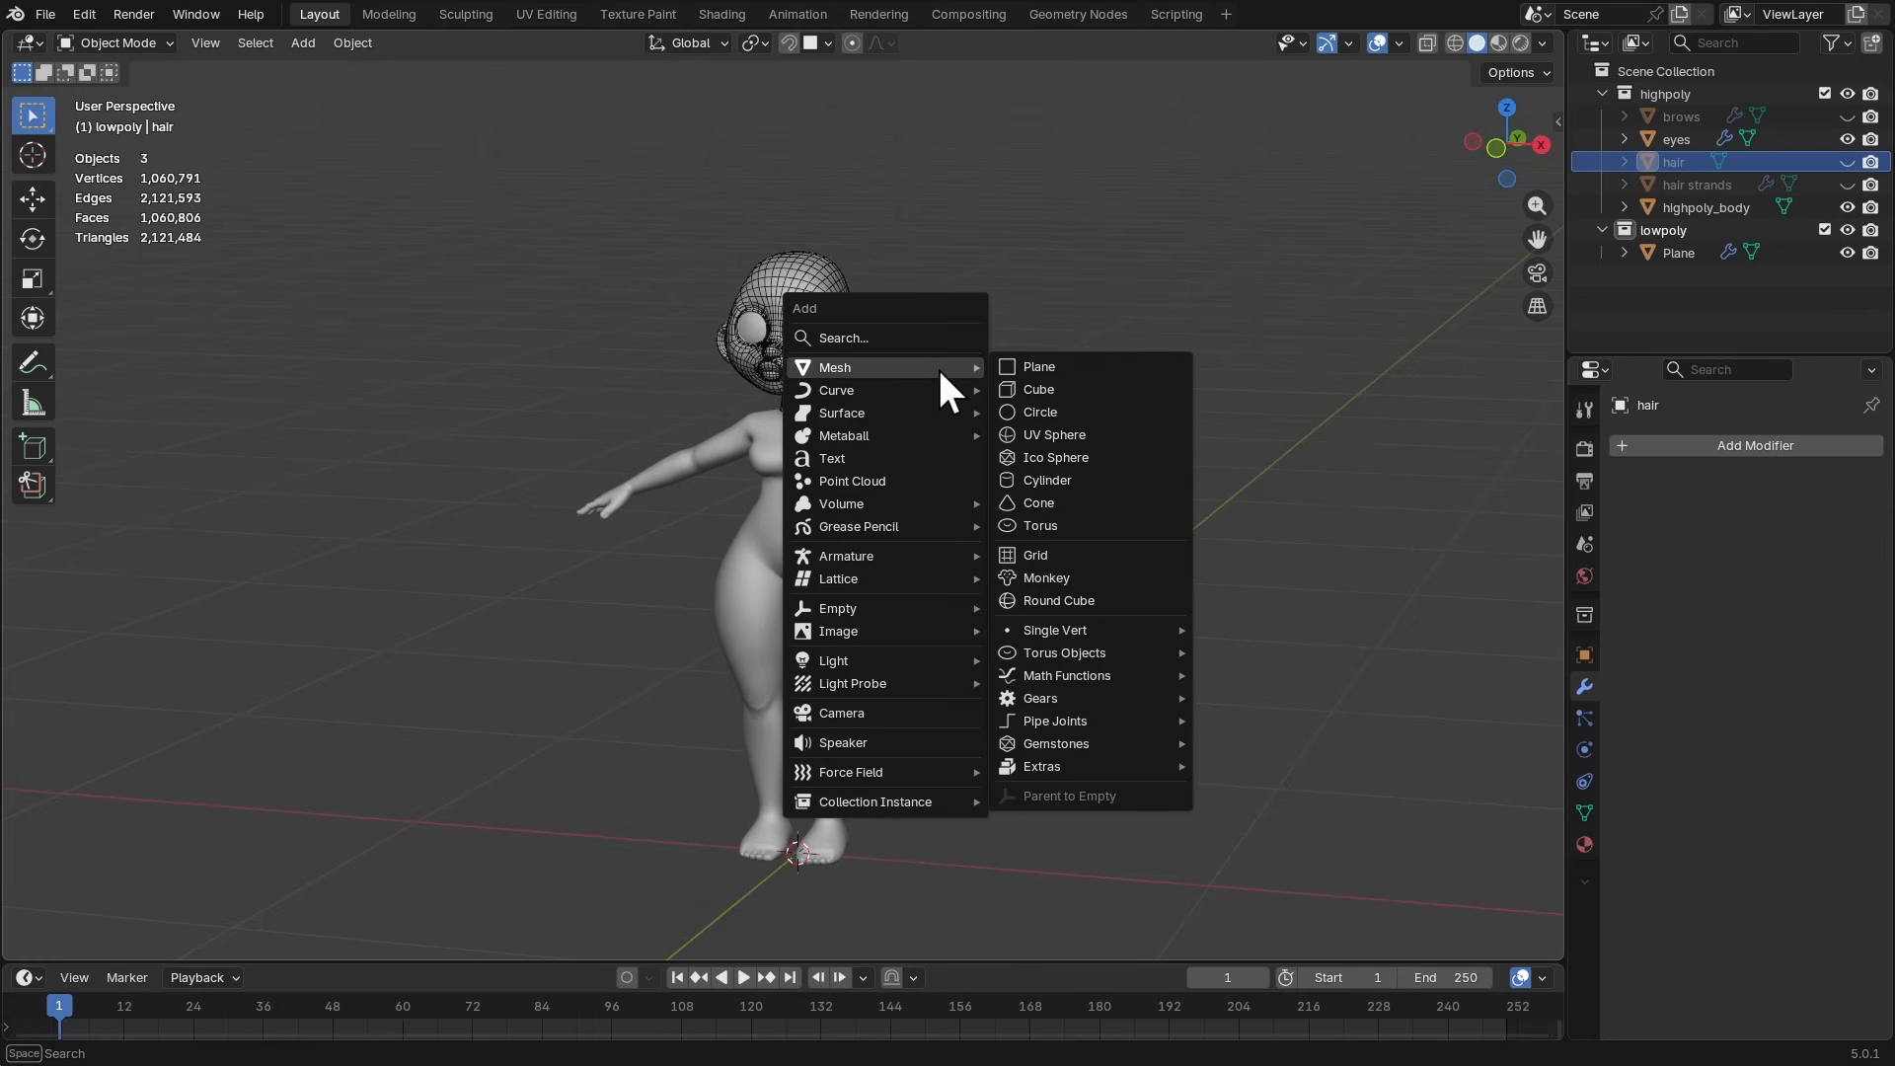
{"action": "left_click", "coordinate": [1040, 411]}
{"action": "left_click", "coordinate": [174, 937]}
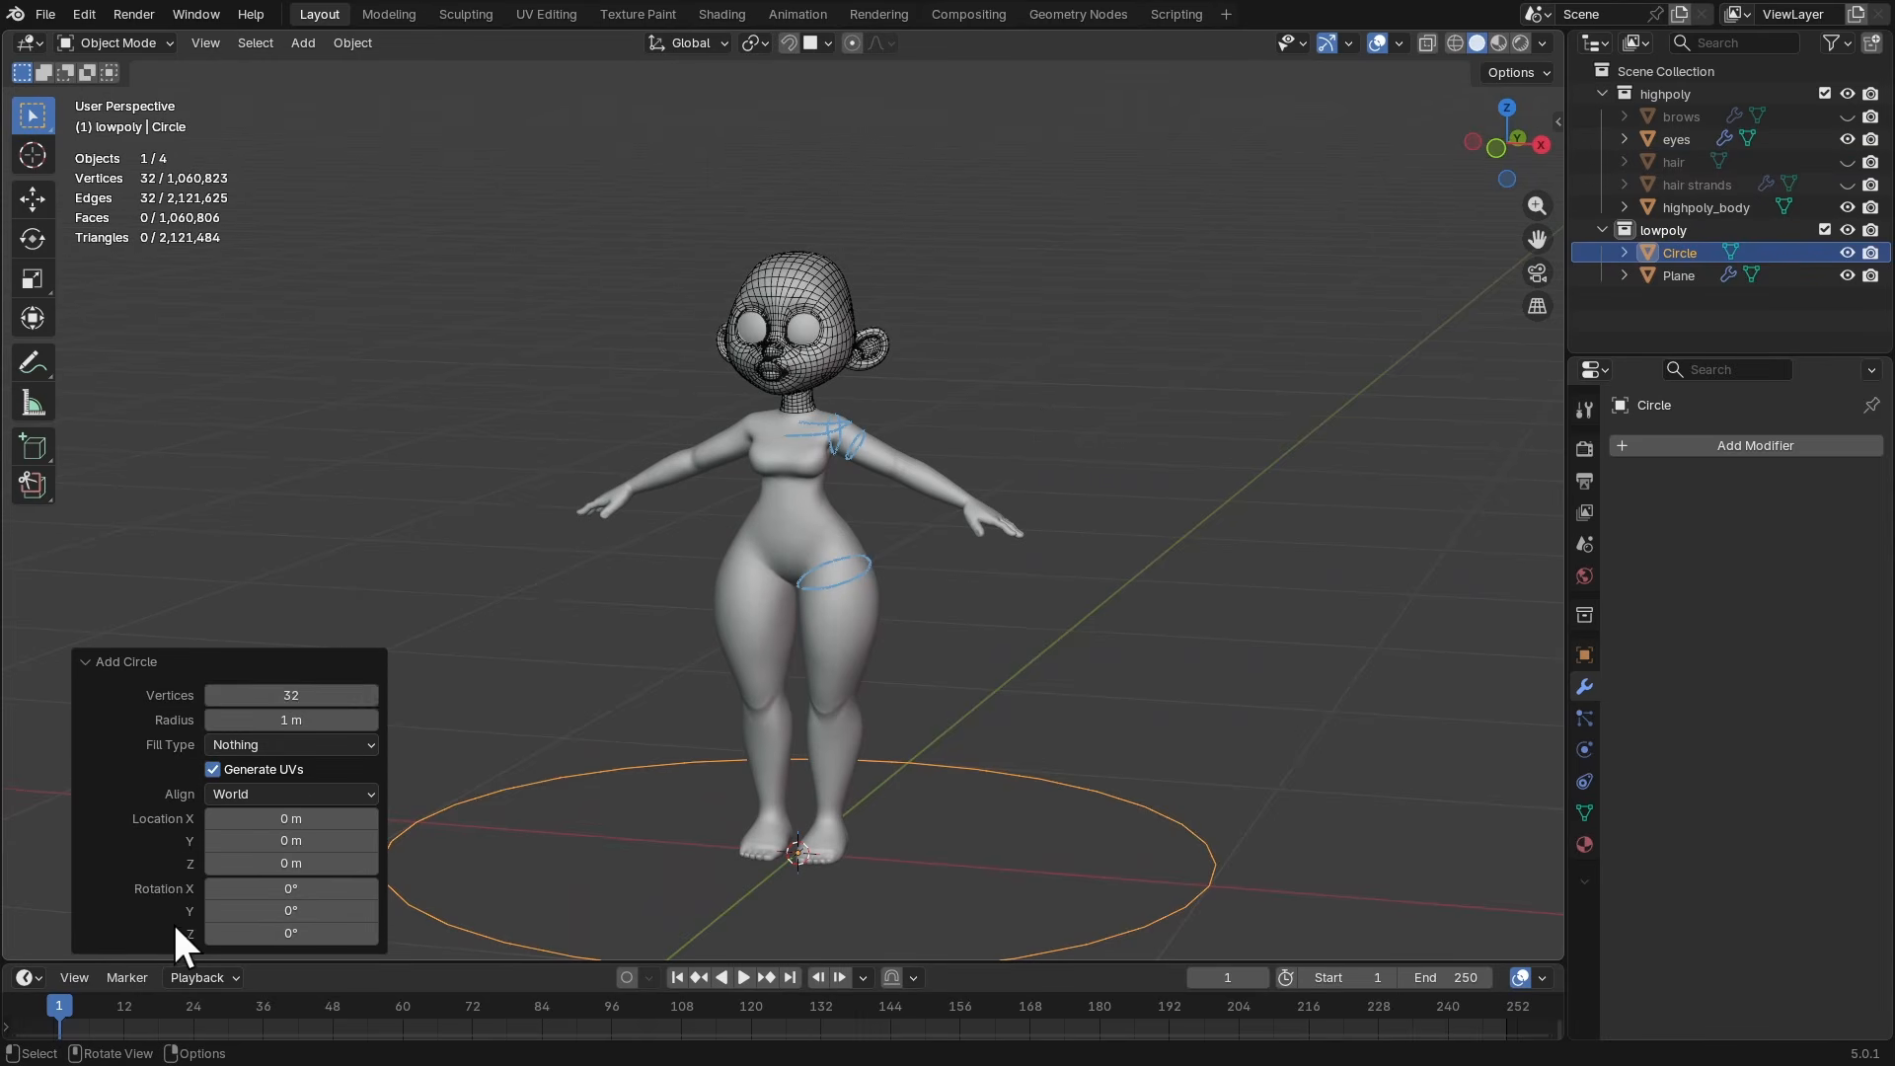
{"action": "left_click", "coordinate": [301, 692]}
{"action": "type", "text": "1"}
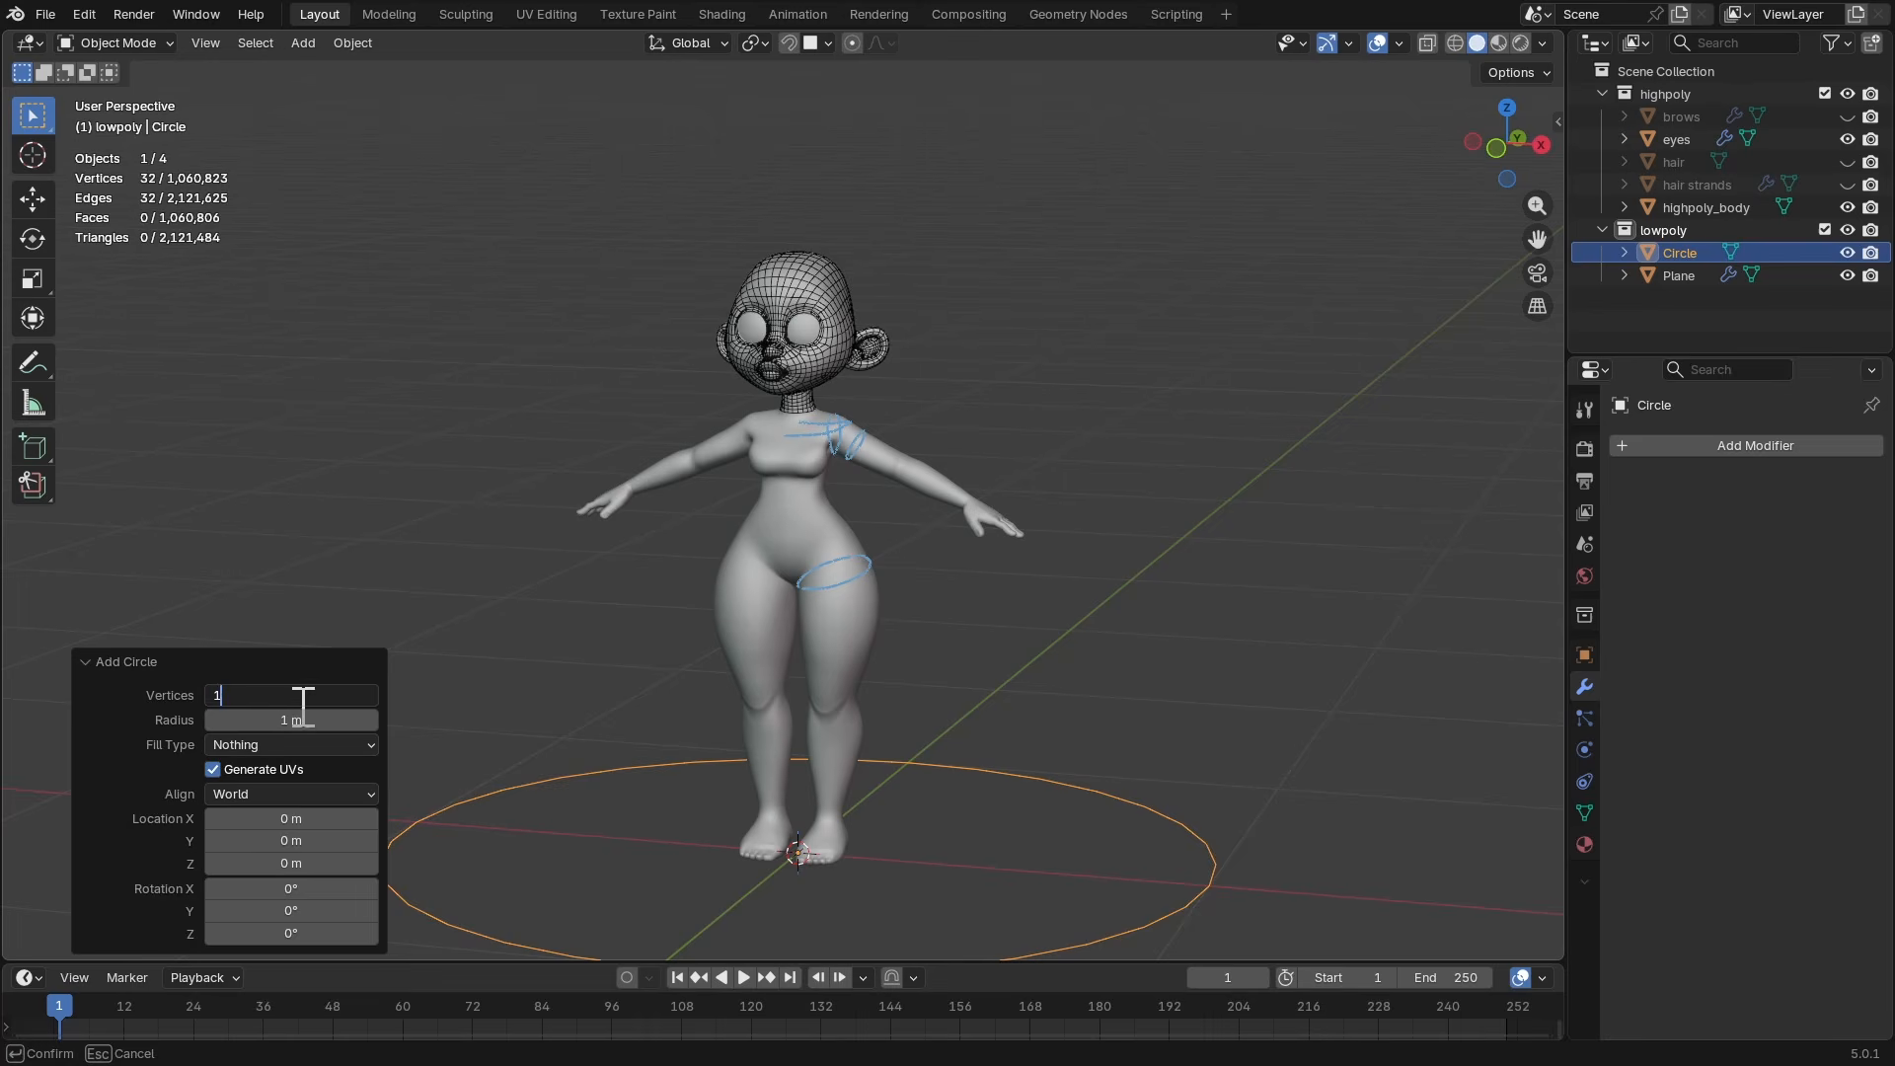
{"action": "type", "text": "0"}
{"action": "key", "text": "Return"}
{"action": "left_click", "coordinate": [150, 662]}
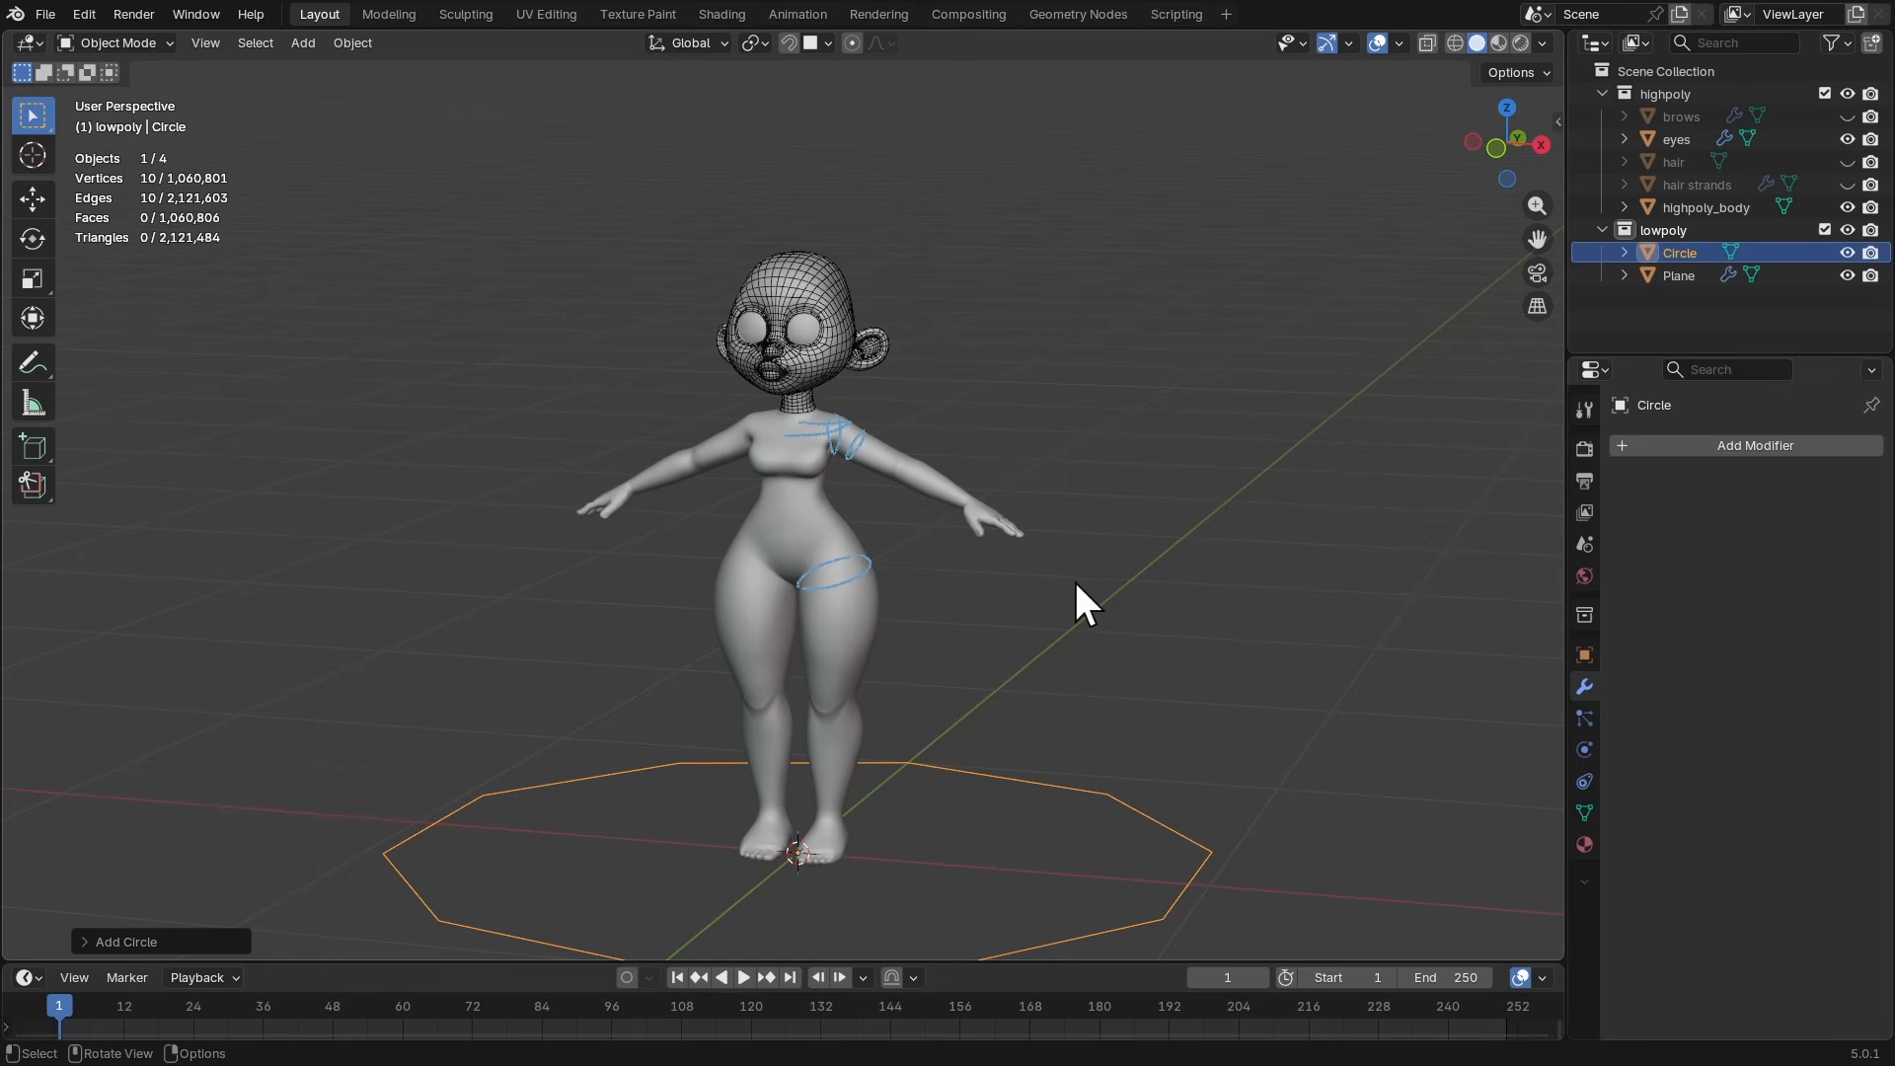
- Rotate the circle's vertices 90° in Edit Mode from the front view so the ring stands upright
{"action": "key", "text": "Tab"}
{"action": "key", "text": "KP_1"}
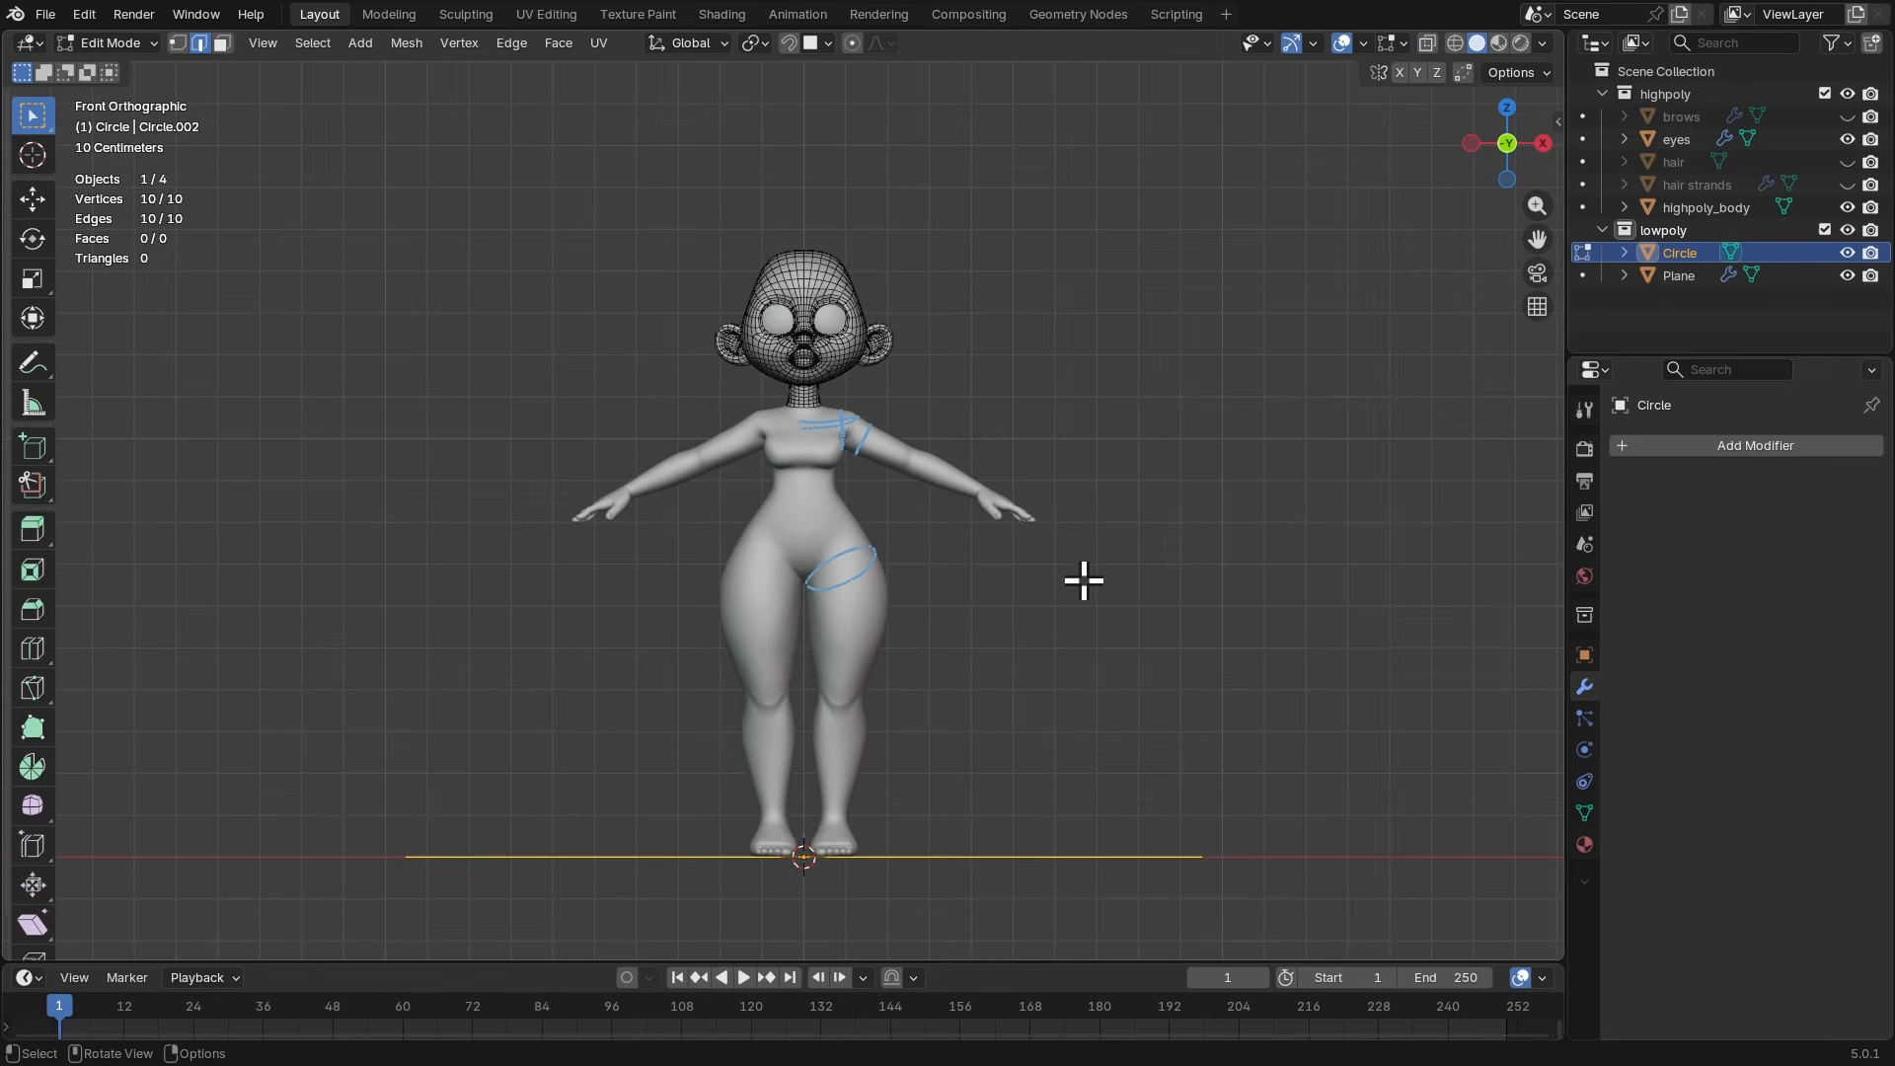
{"action": "scroll", "coordinate": [1052, 602], "scroll_direction": "up", "scroll_amount": 2}
{"action": "type", "text": "r"}
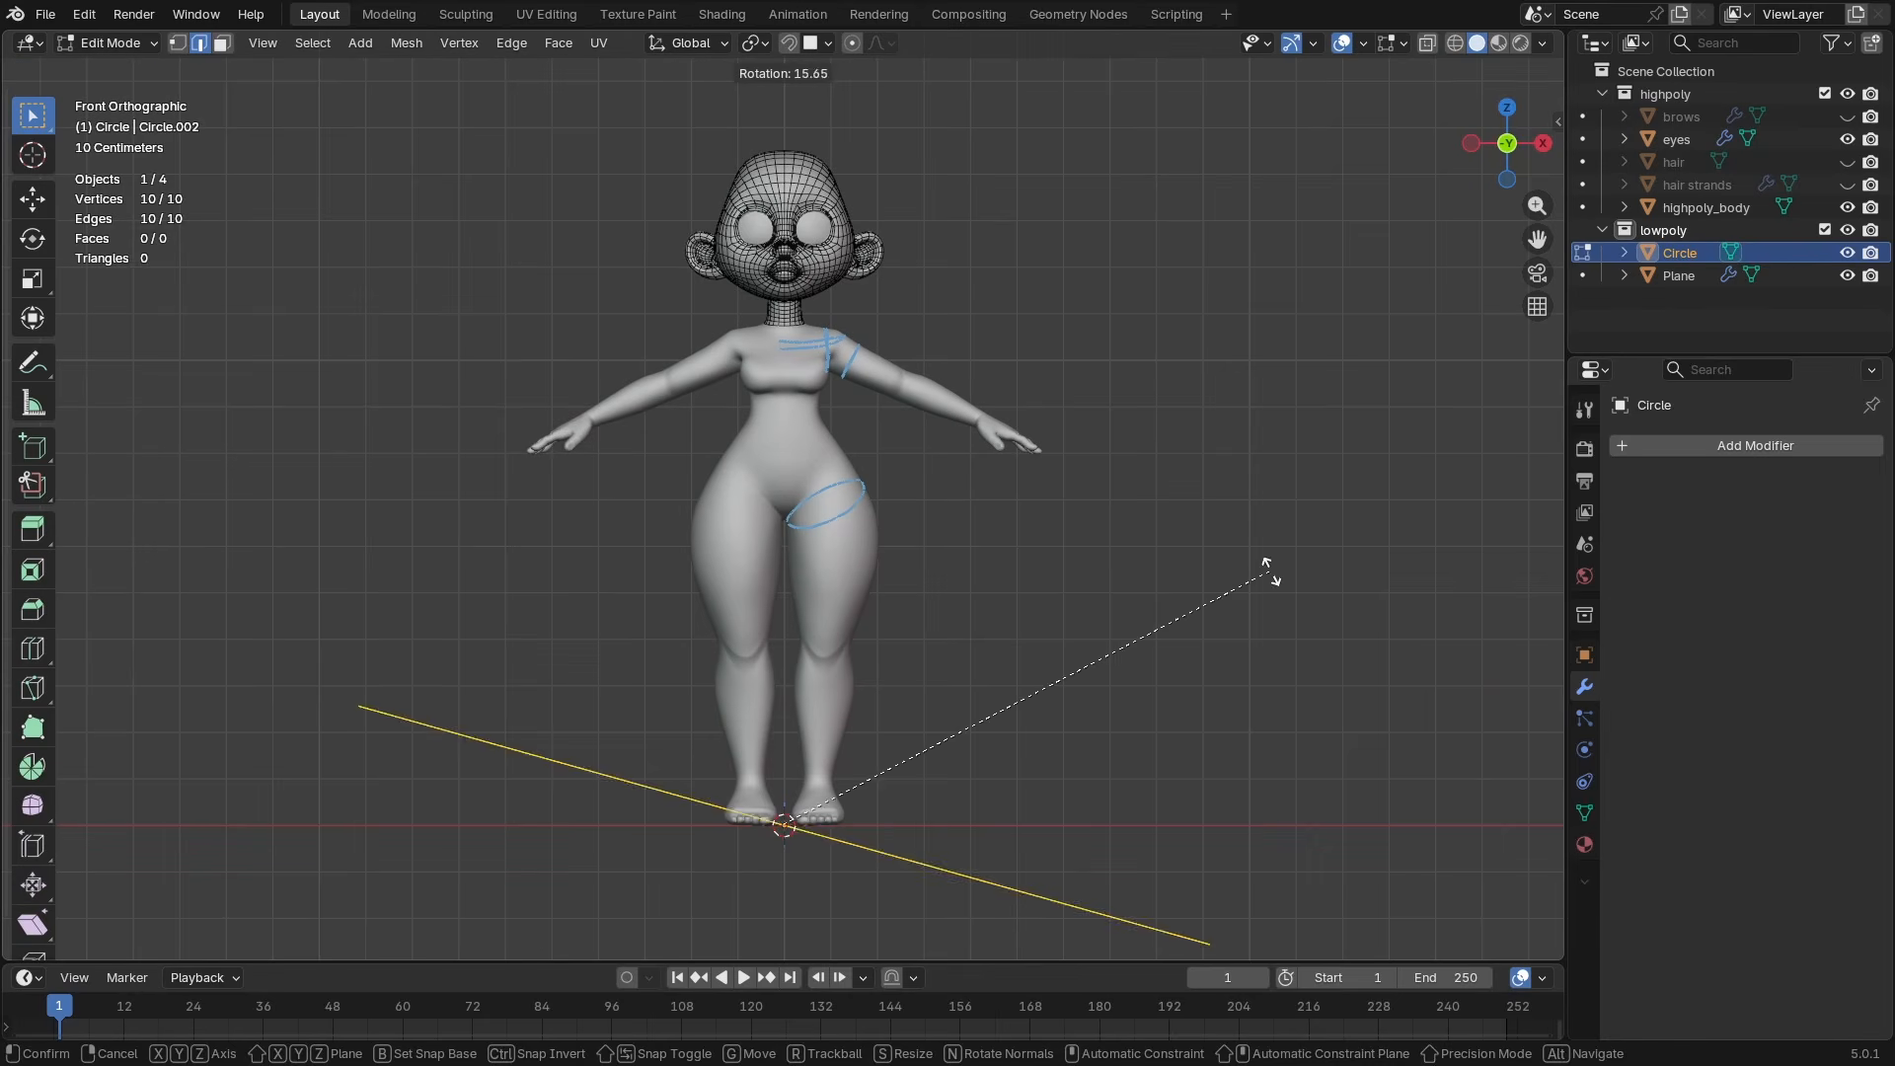
{"action": "type", "text": "90"}
{"action": "key", "text": "Return"}
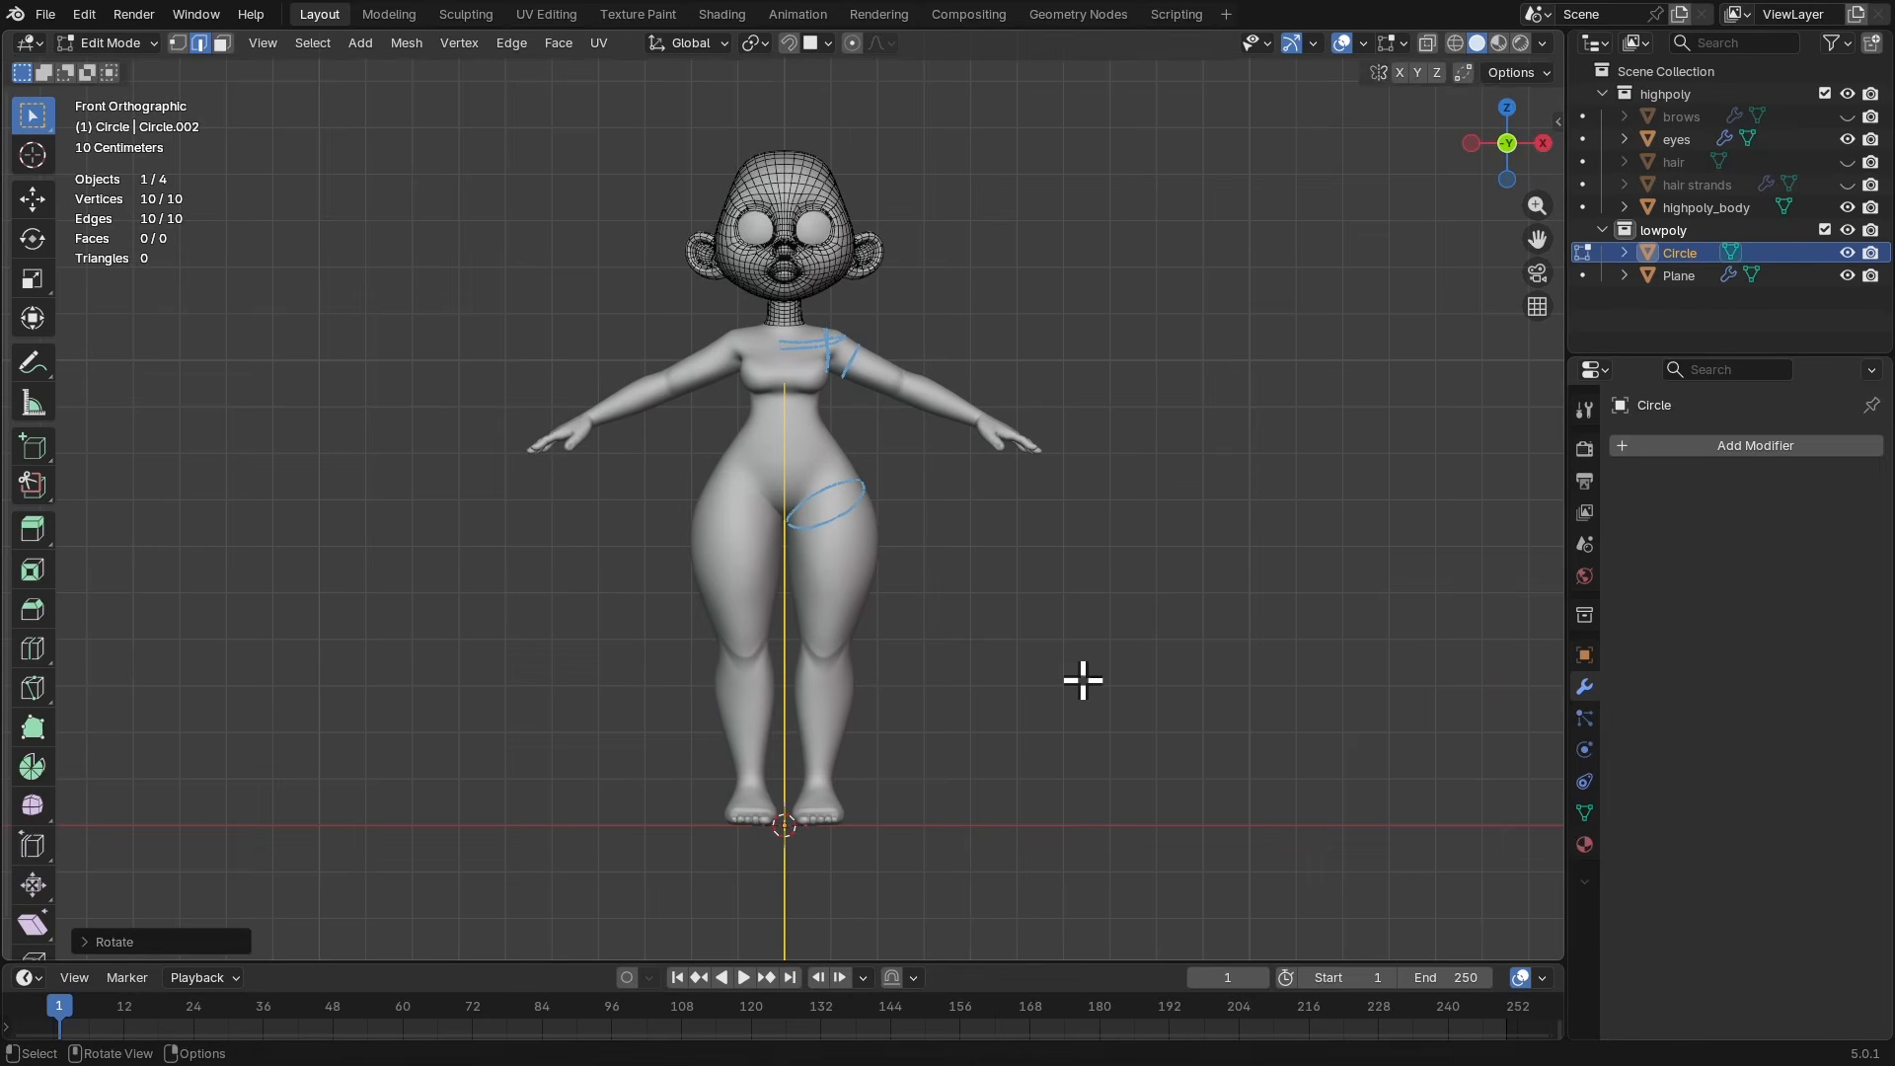
- Scale the circle down to about 0.067 and move it next to the left armpit
{"action": "key", "text": "s"}
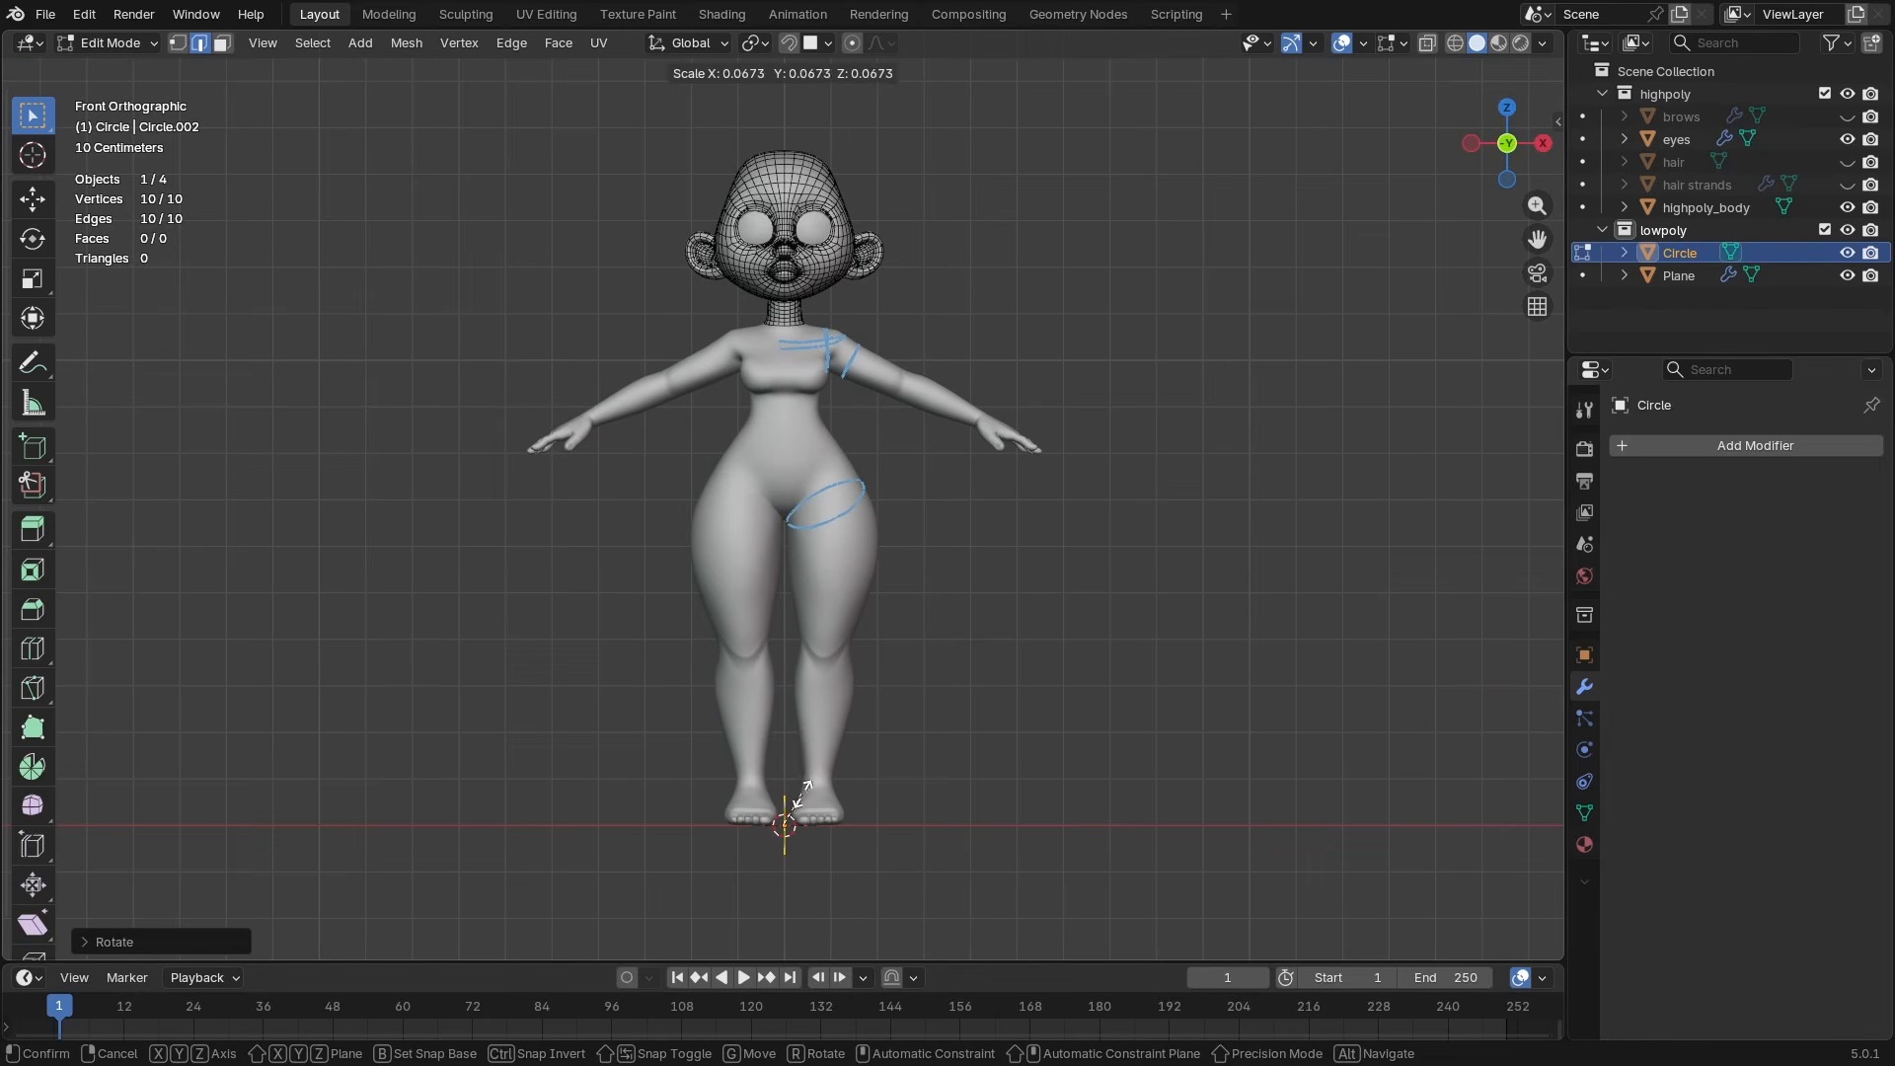
{"action": "left_click", "coordinate": [799, 802]}
{"action": "key", "text": "g"}
{"action": "left_click", "coordinate": [851, 328]}
{"action": "middle_click_drag", "start_coordinate": [856, 327], "coordinate": [812, 407], "text": "shift"}
{"action": "scroll", "coordinate": [812, 406], "scroll_direction": "up", "scroll_amount": 6}
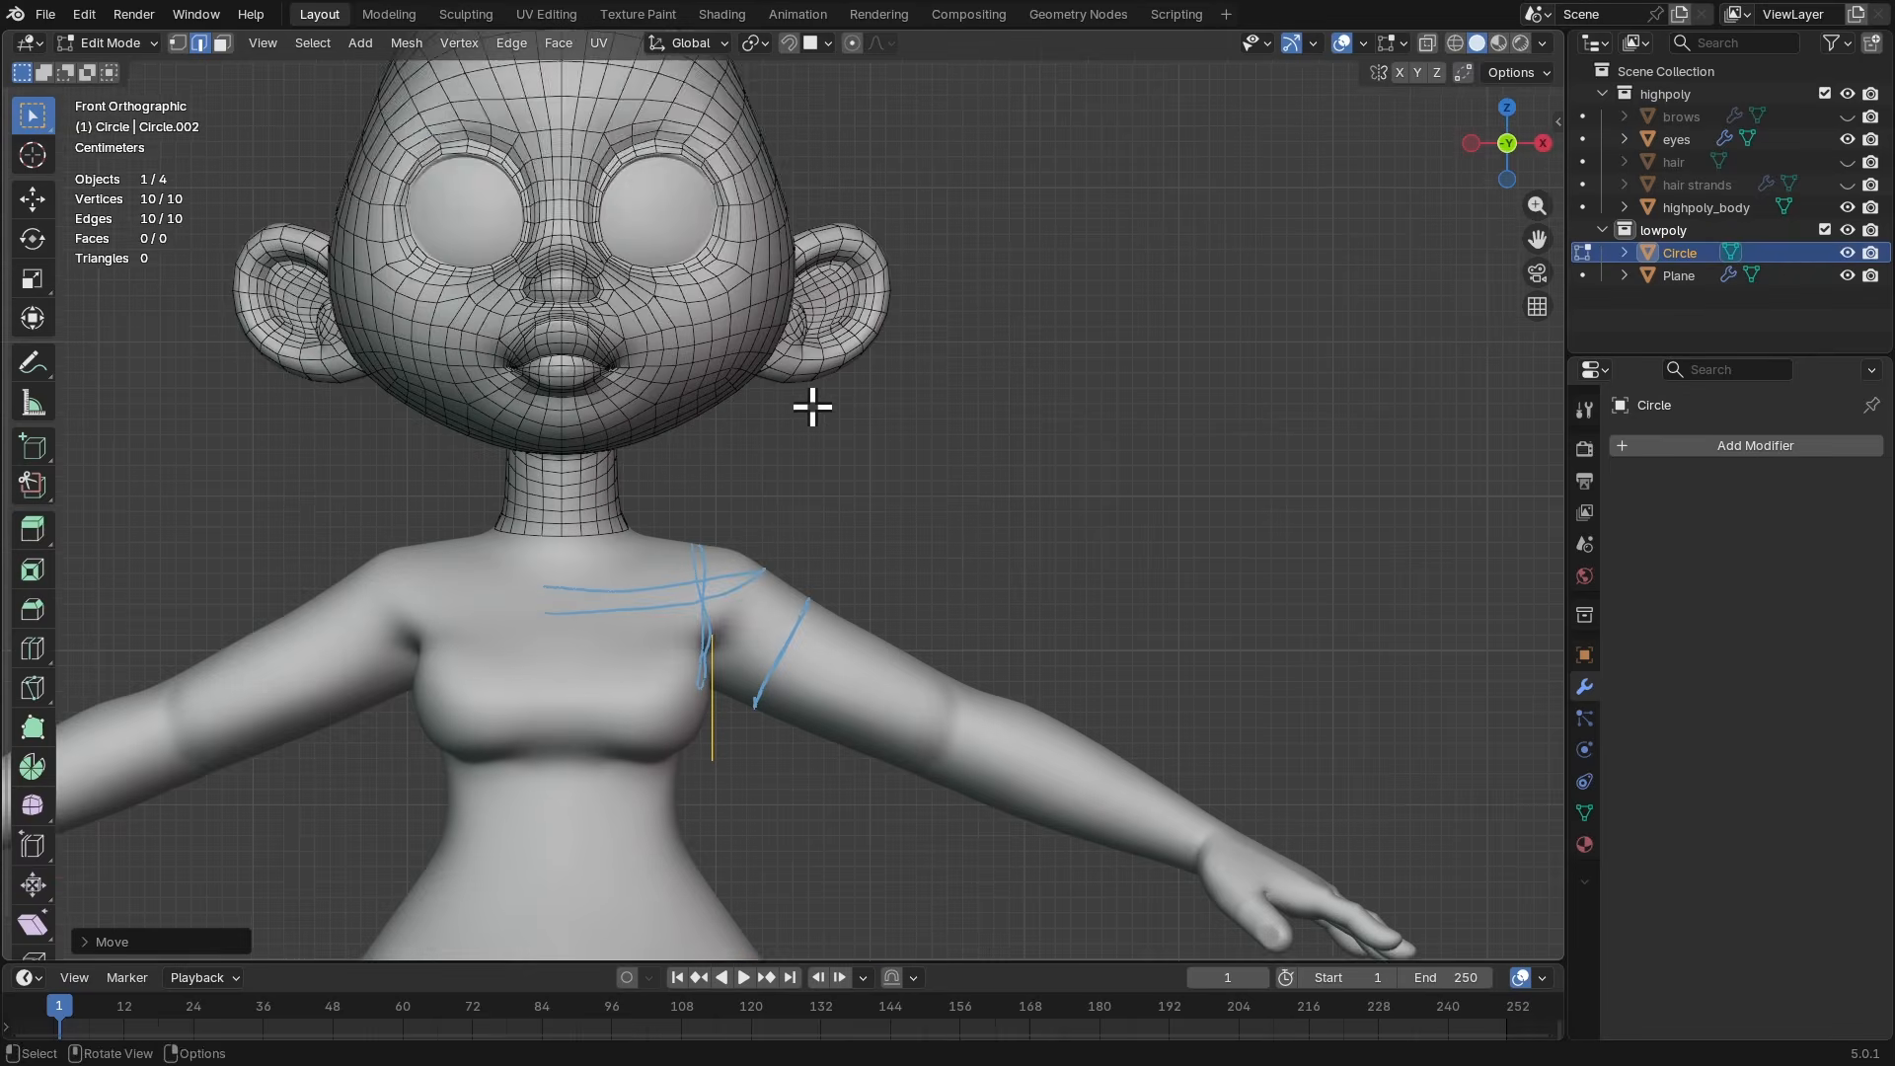
- Resize and reposition the circle so it surrounds the left shoulder along the annotated armpit loop
{"action": "middle_click_drag", "start_coordinate": [786, 537], "coordinate": [850, 394], "text": "shift"}
{"action": "scroll", "coordinate": [849, 394], "scroll_direction": "up", "scroll_amount": 7}
{"action": "key", "text": "s"}
{"action": "left_click", "coordinate": [851, 299]}
{"action": "key", "text": "g"}
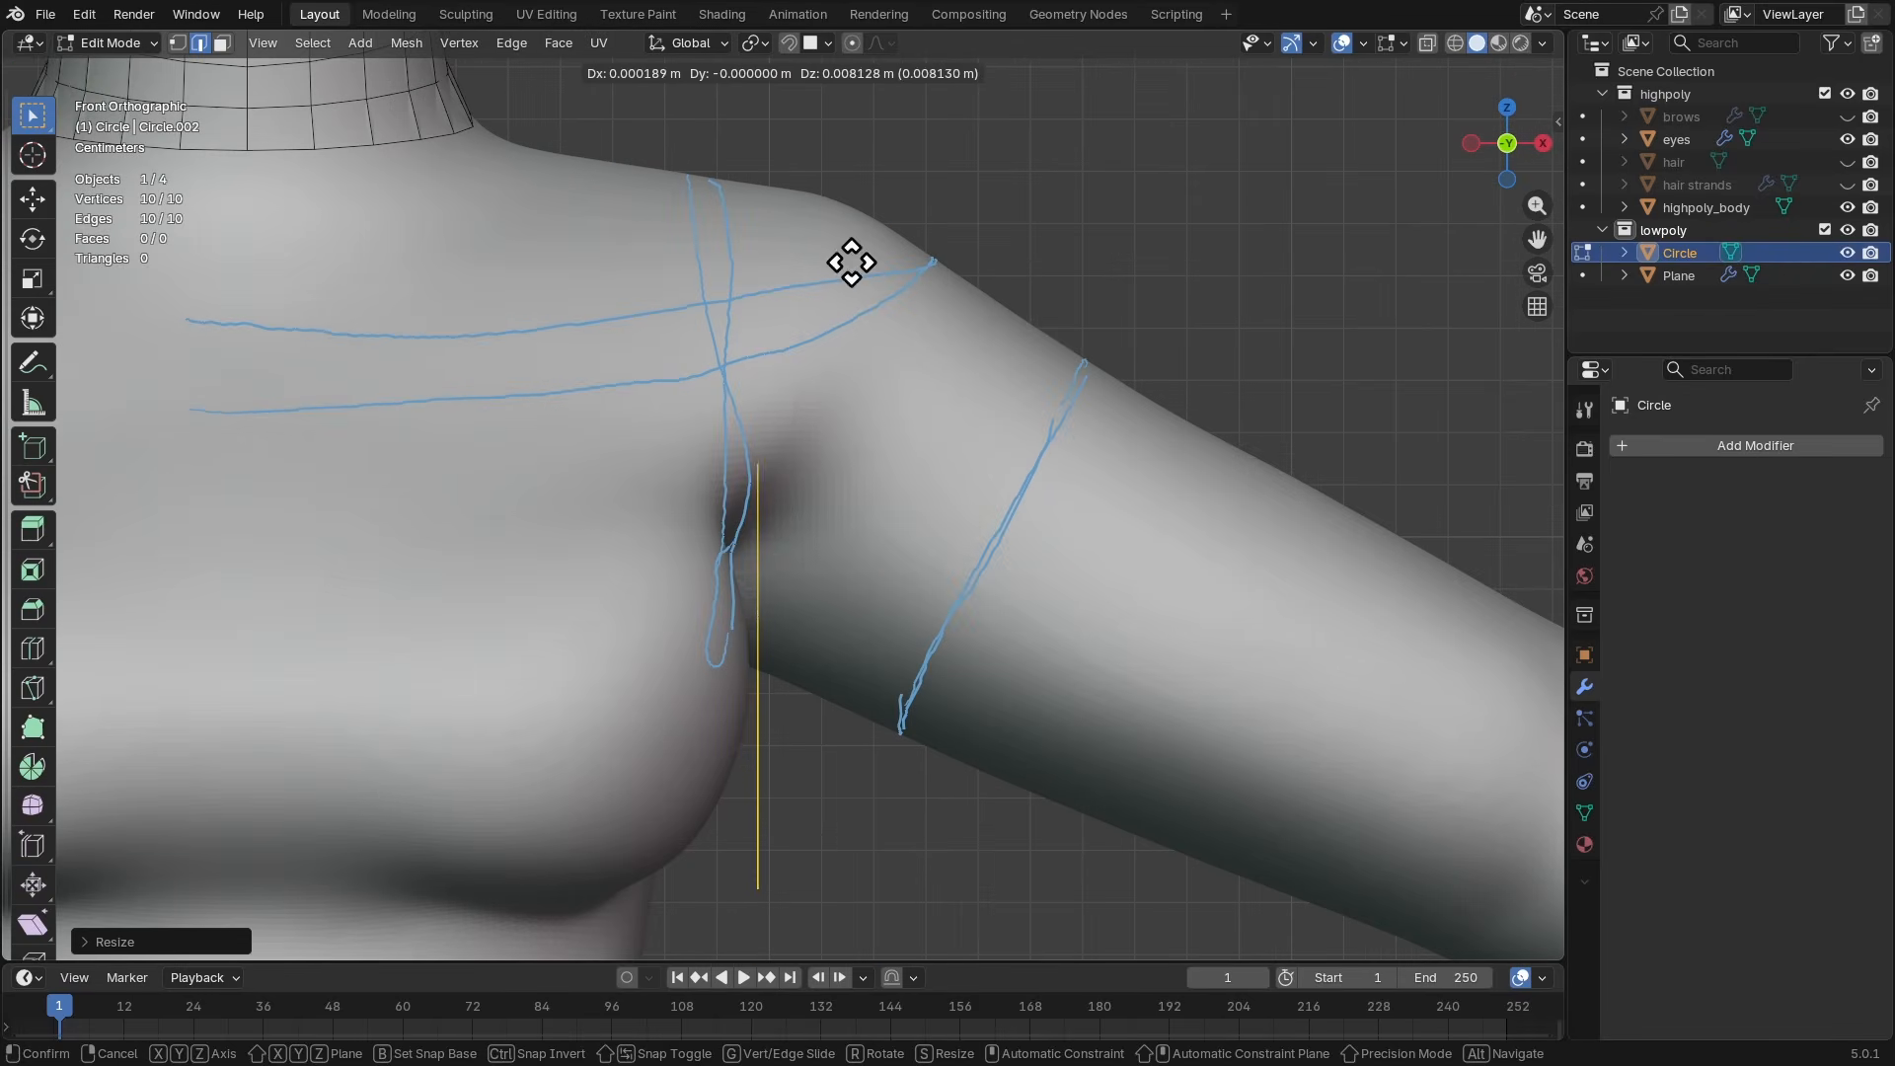
{"action": "left_click", "coordinate": [824, 153]}
{"action": "key", "text": "s"}
{"action": "left_click", "coordinate": [812, 175]}
{"action": "middle_click_drag", "start_coordinate": [819, 189], "coordinate": [789, 223]}
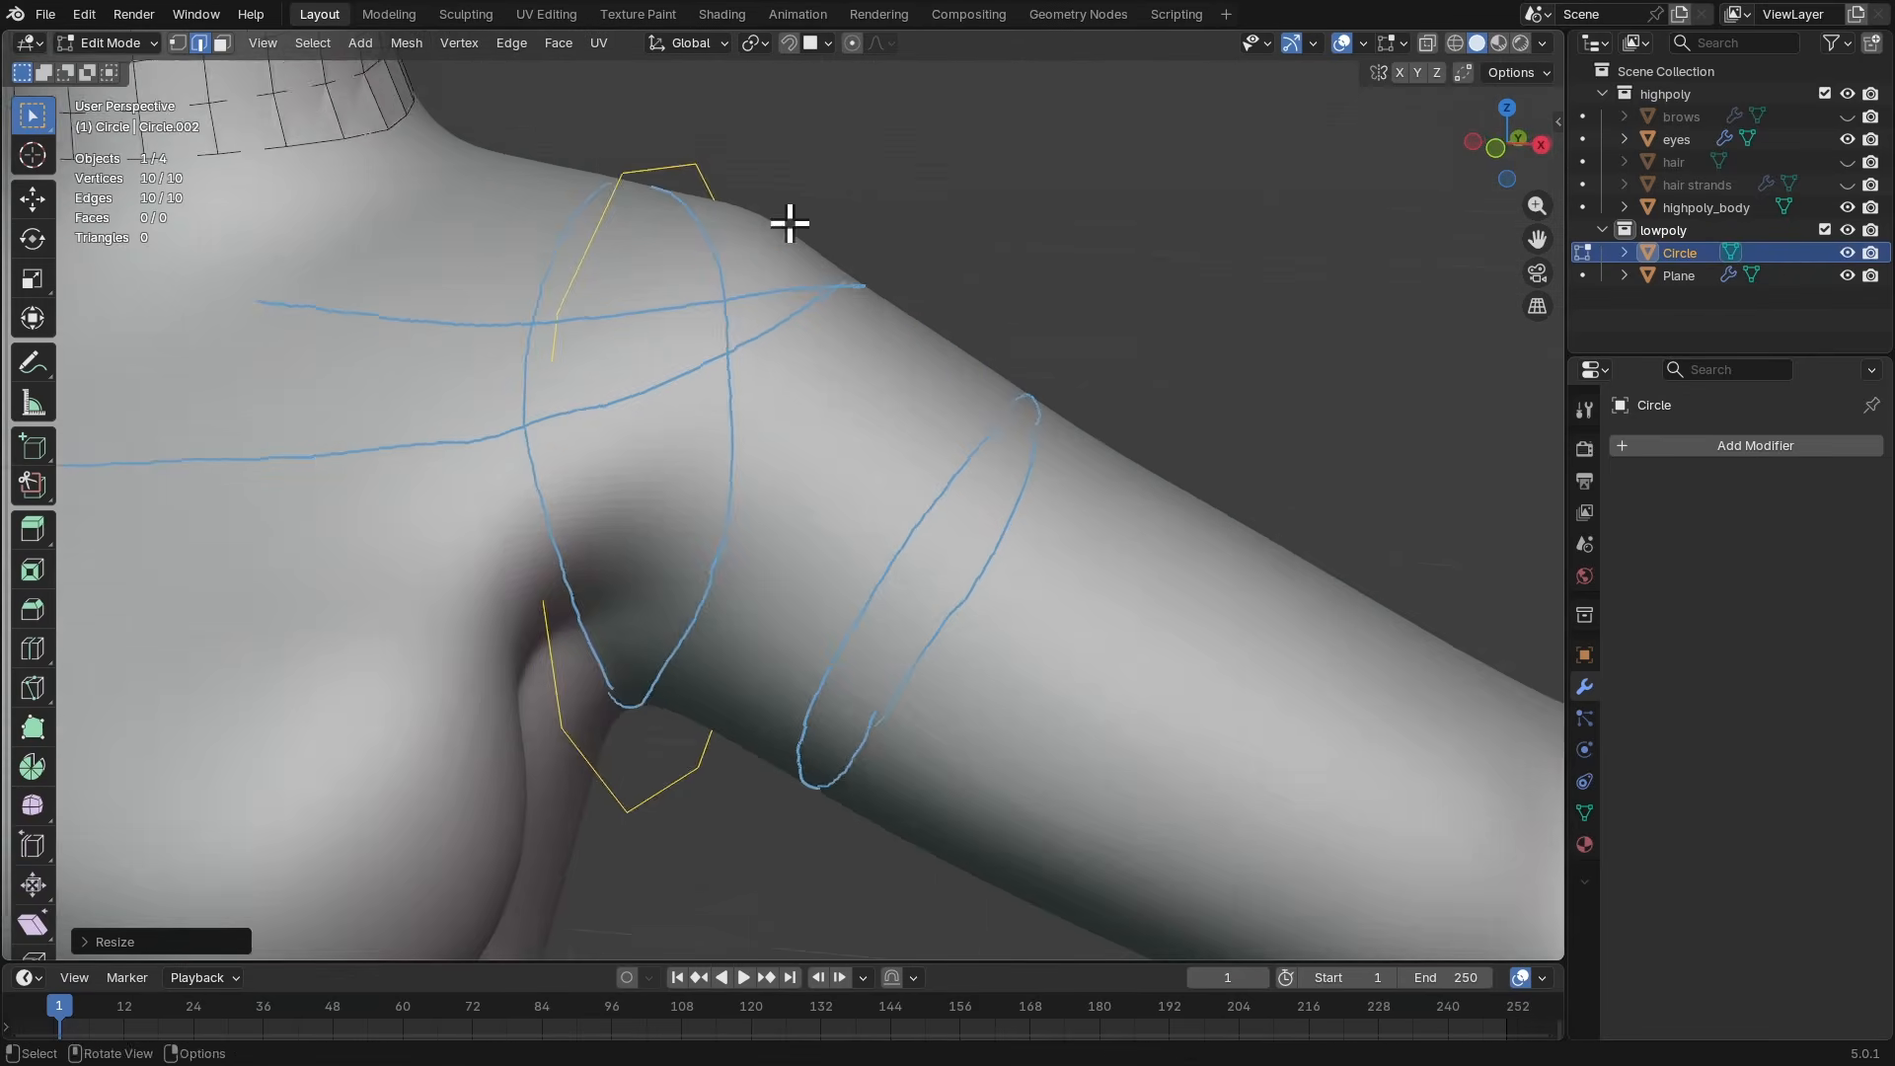
{"action": "scroll", "coordinate": [789, 223], "scroll_direction": "down", "scroll_amount": 3}
{"action": "key", "text": "g"}
{"action": "left_click", "coordinate": [943, 373]}
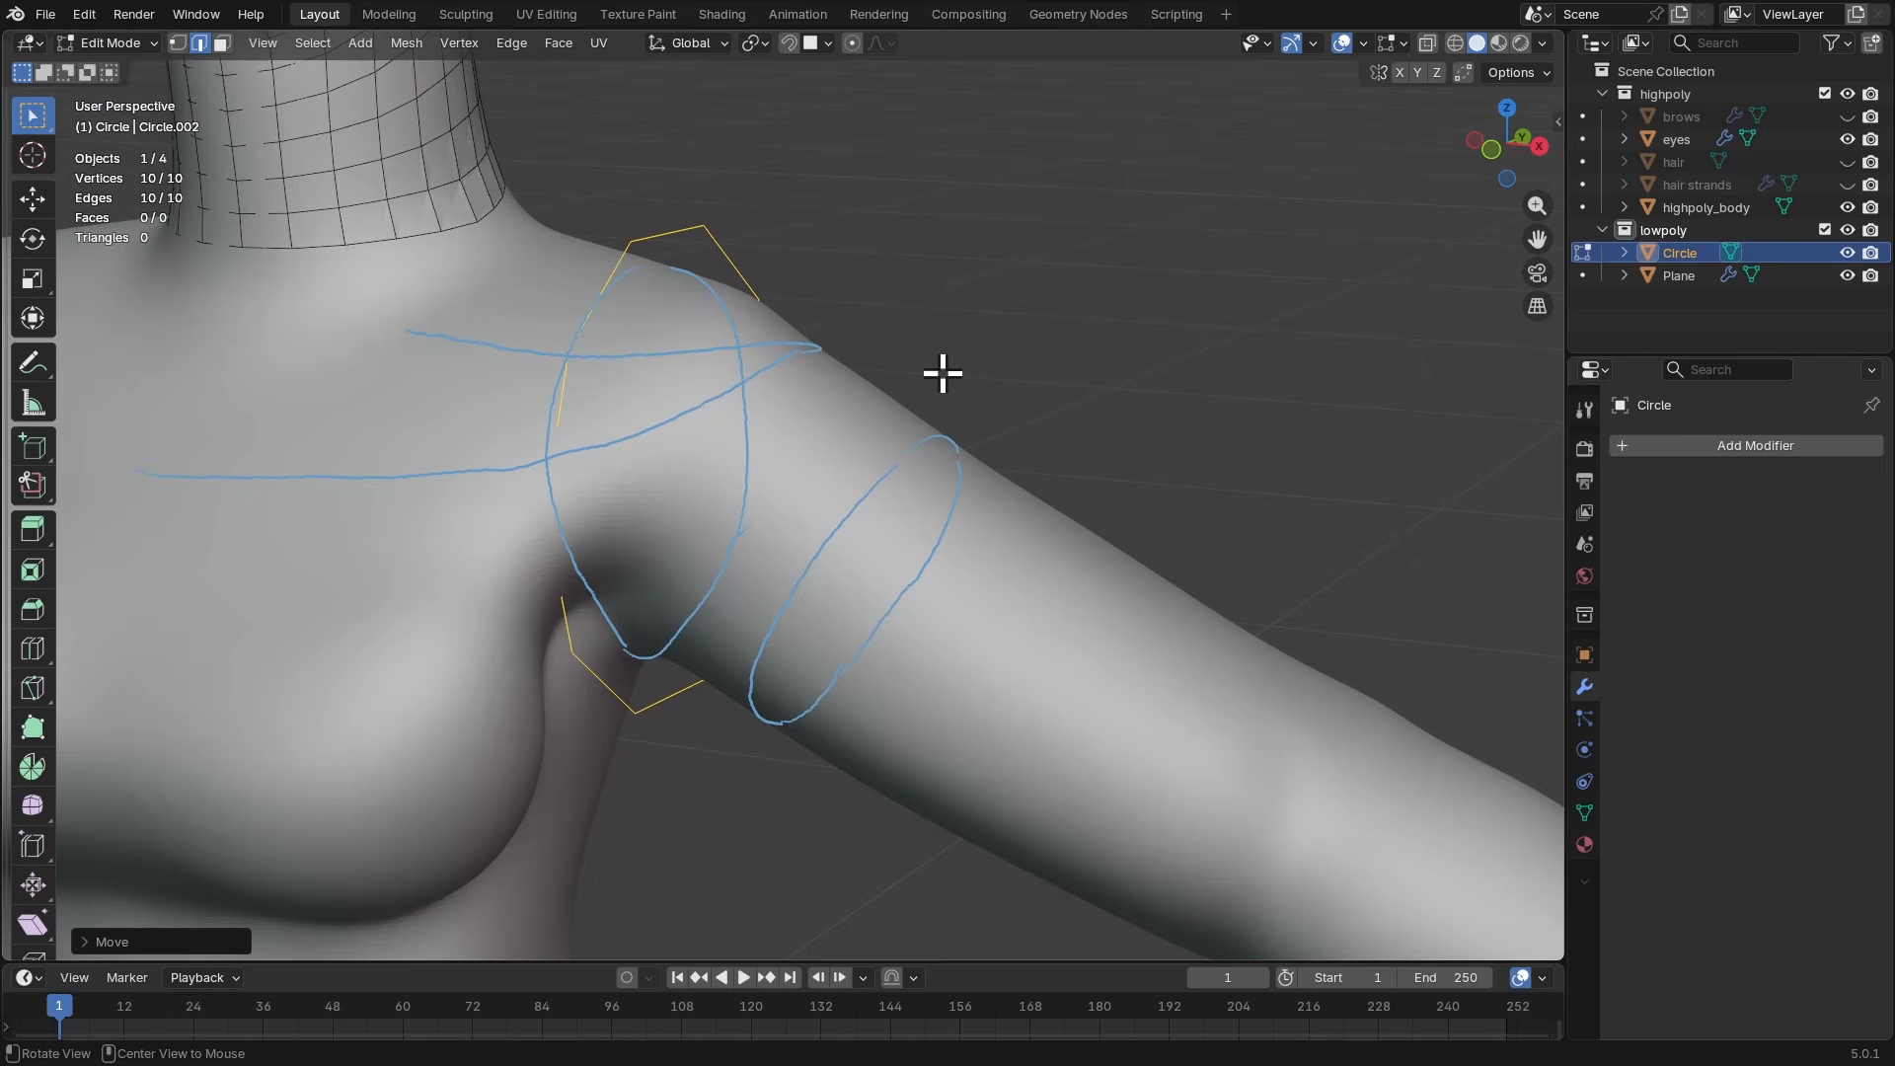
- Rotate the shoulder ring about the Z axis, scale it down slightly and reposition it to fit the annotated armpit loop
{"action": "key", "text": "r"}
{"action": "key", "text": "z"}
{"action": "left_click", "coordinate": [943, 322]}
{"action": "middle_click_drag", "start_coordinate": [944, 321], "coordinate": [948, 334]}
{"action": "key", "text": "g"}
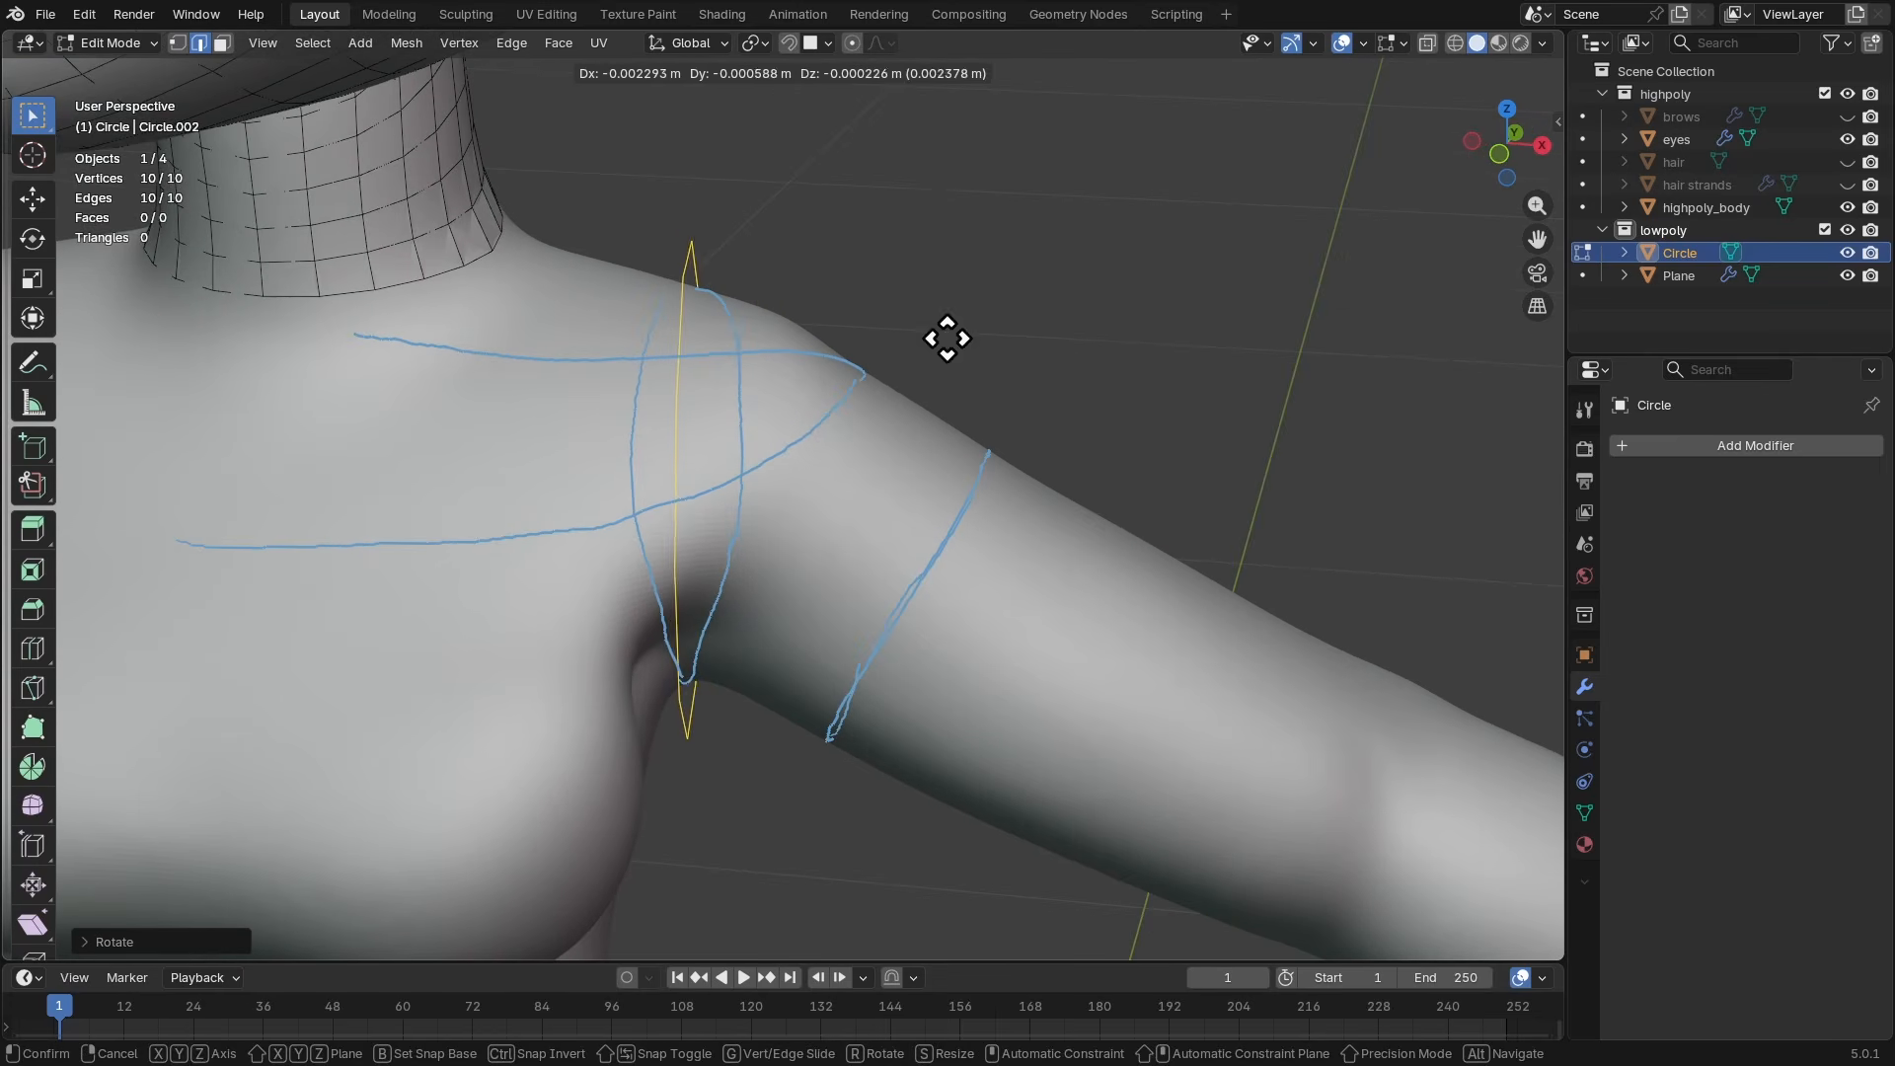
{"action": "left_click", "coordinate": [889, 237]}
{"action": "middle_click_drag", "start_coordinate": [889, 237], "coordinate": [867, 207]}
{"action": "key", "text": "s"}
{"action": "left_click", "coordinate": [822, 274]}
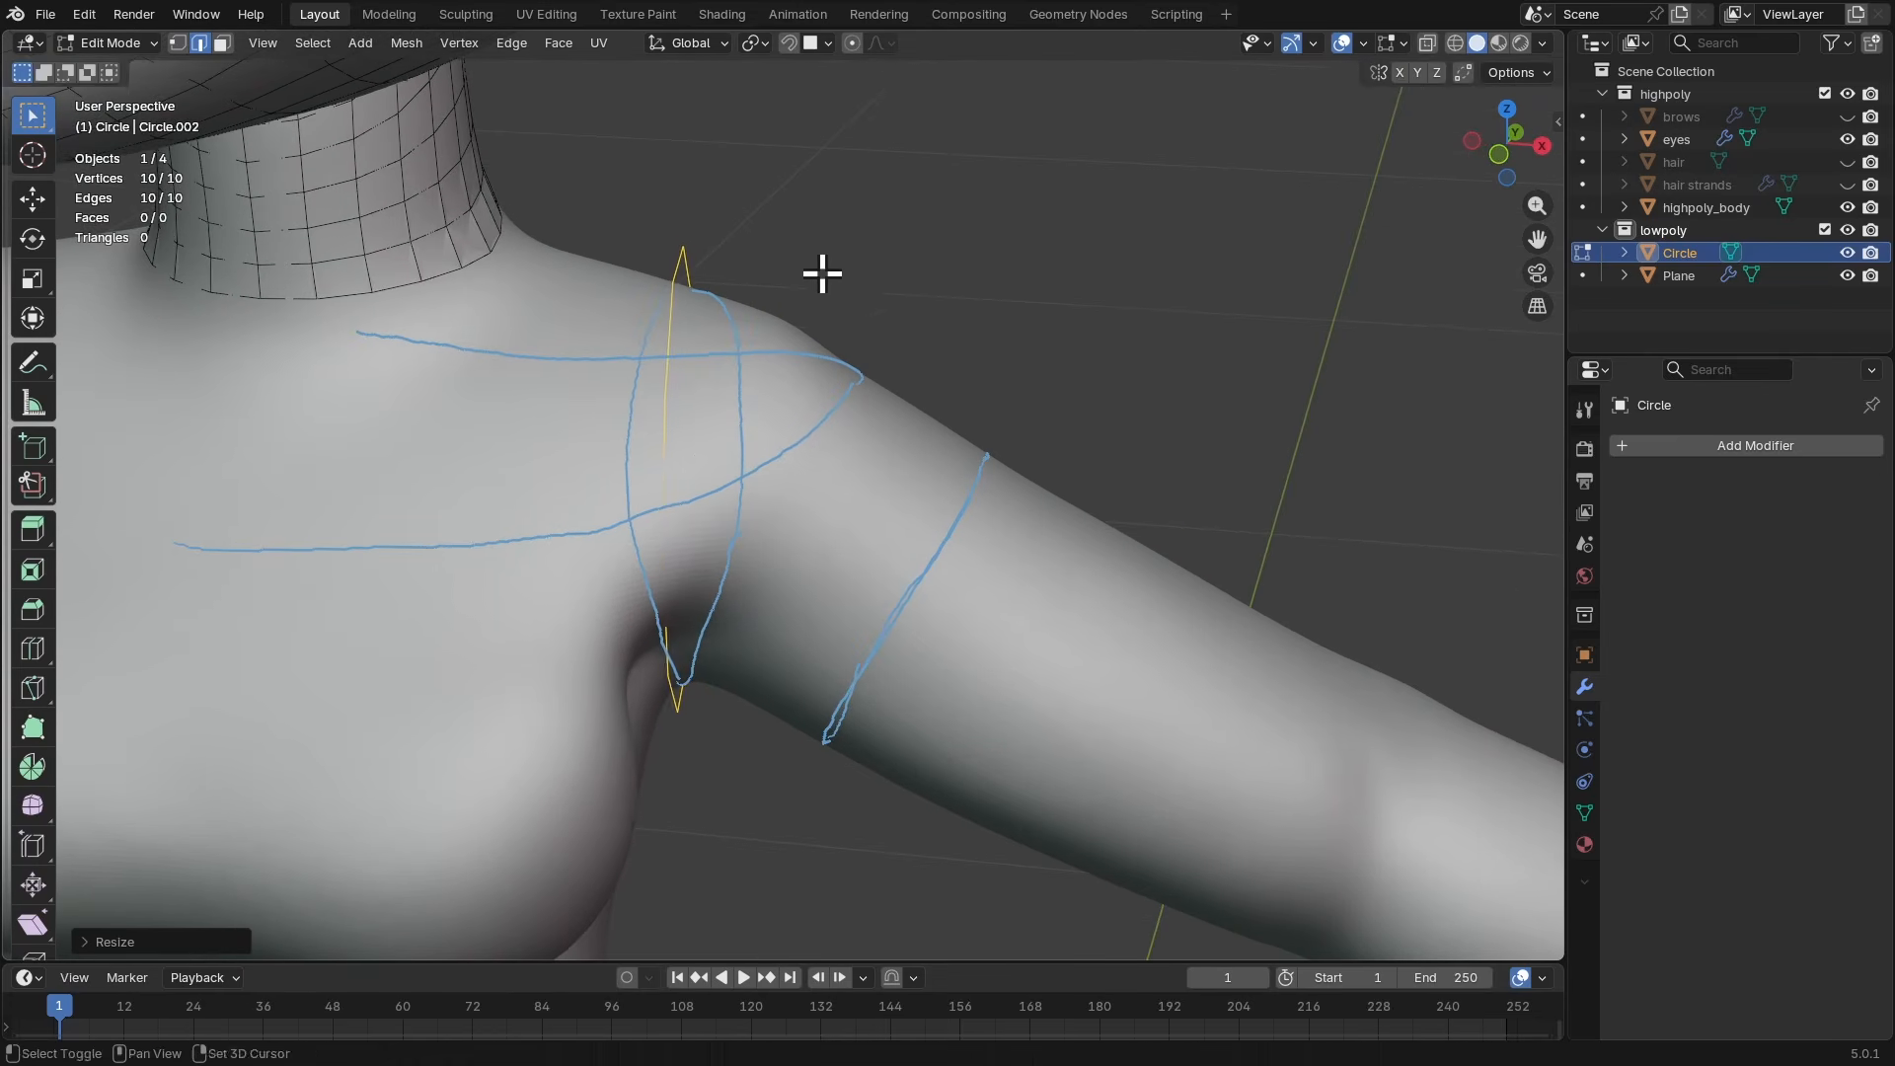
{"action": "middle_click_drag", "start_coordinate": [822, 274], "coordinate": [779, 385]}
{"action": "key", "text": "g"}
{"action": "left_click", "coordinate": [770, 338]}
- Duplicate the shoulder ring onto the upper arm from the front view, tilting and shrinking it to match the annotated arm loop
{"action": "scroll", "coordinate": [921, 322], "scroll_direction": "down", "scroll_amount": 3}
{"action": "key", "text": "KP_1"}
{"action": "key", "text": "shift+d"}
{"action": "left_click", "coordinate": [931, 401]}
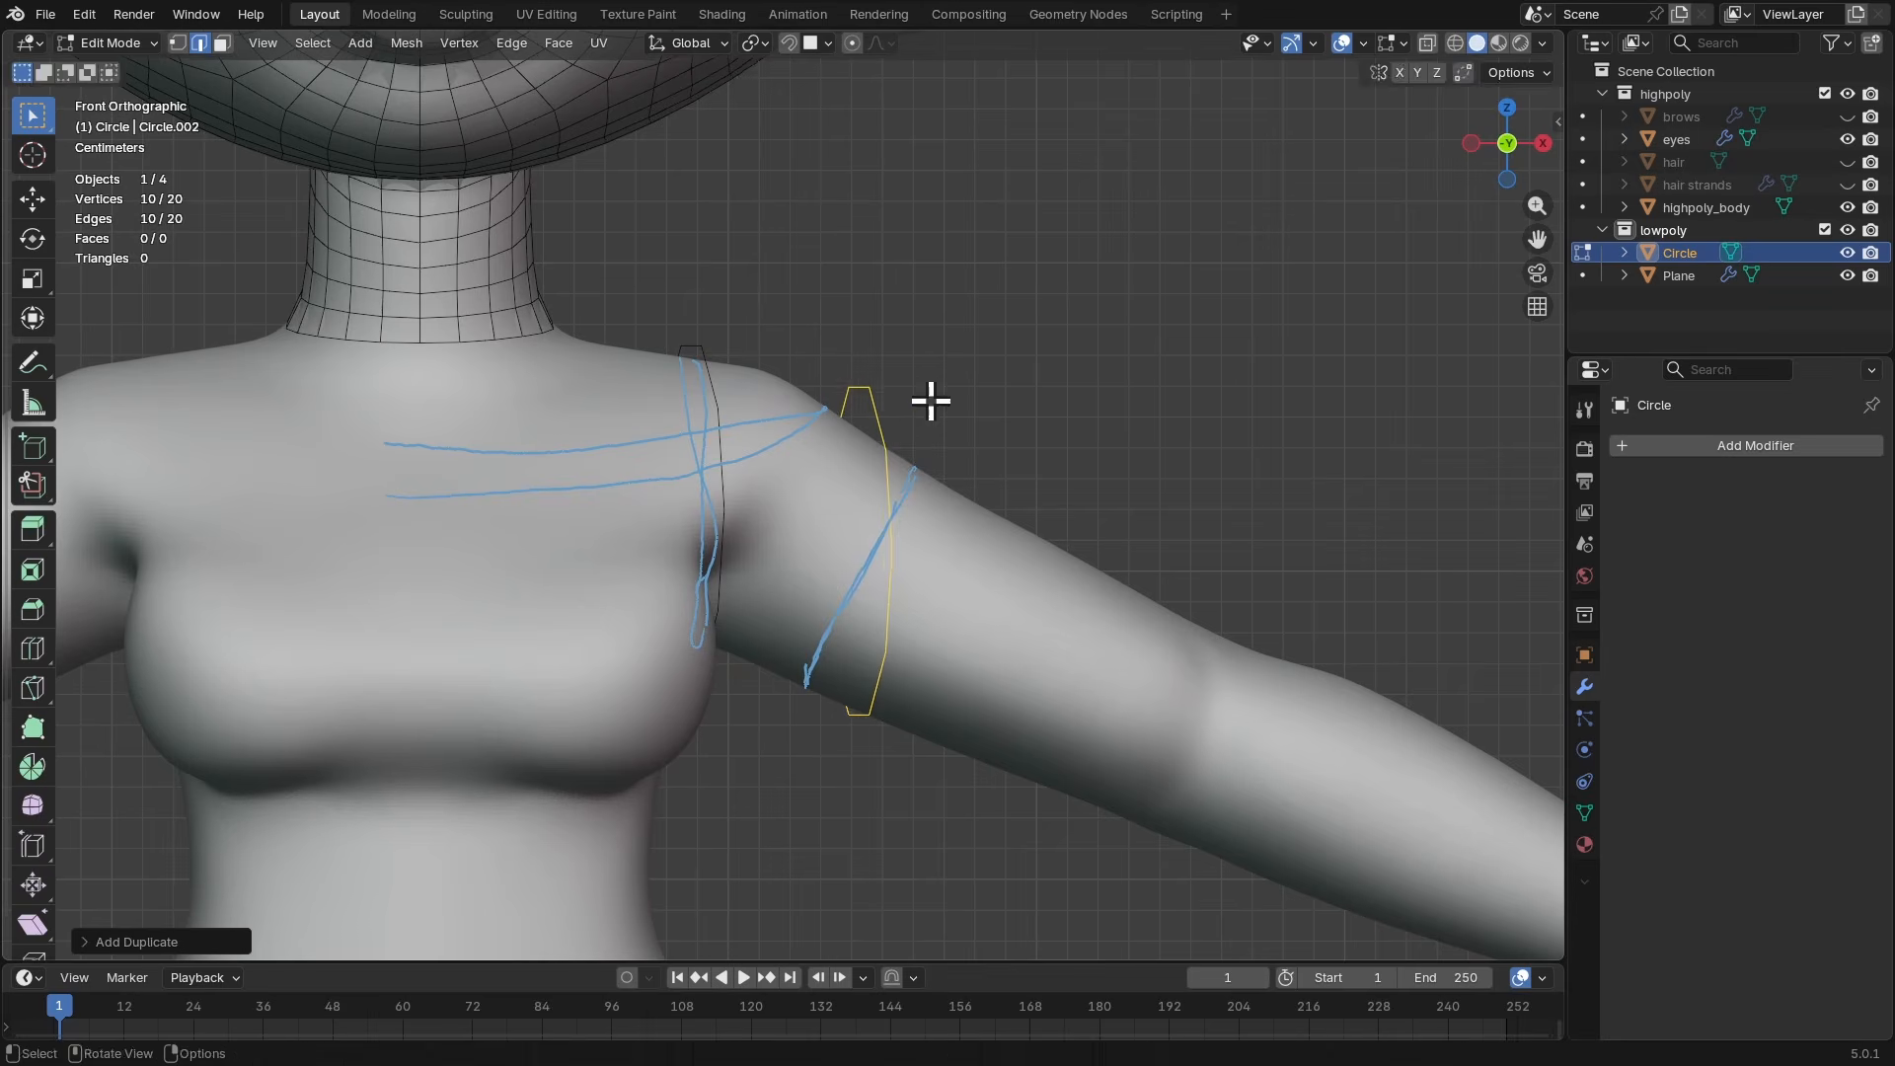
{"action": "key", "text": "r"}
{"action": "left_click", "coordinate": [1003, 442]}
{"action": "key", "text": "s"}
{"action": "left_click", "coordinate": [966, 448]}
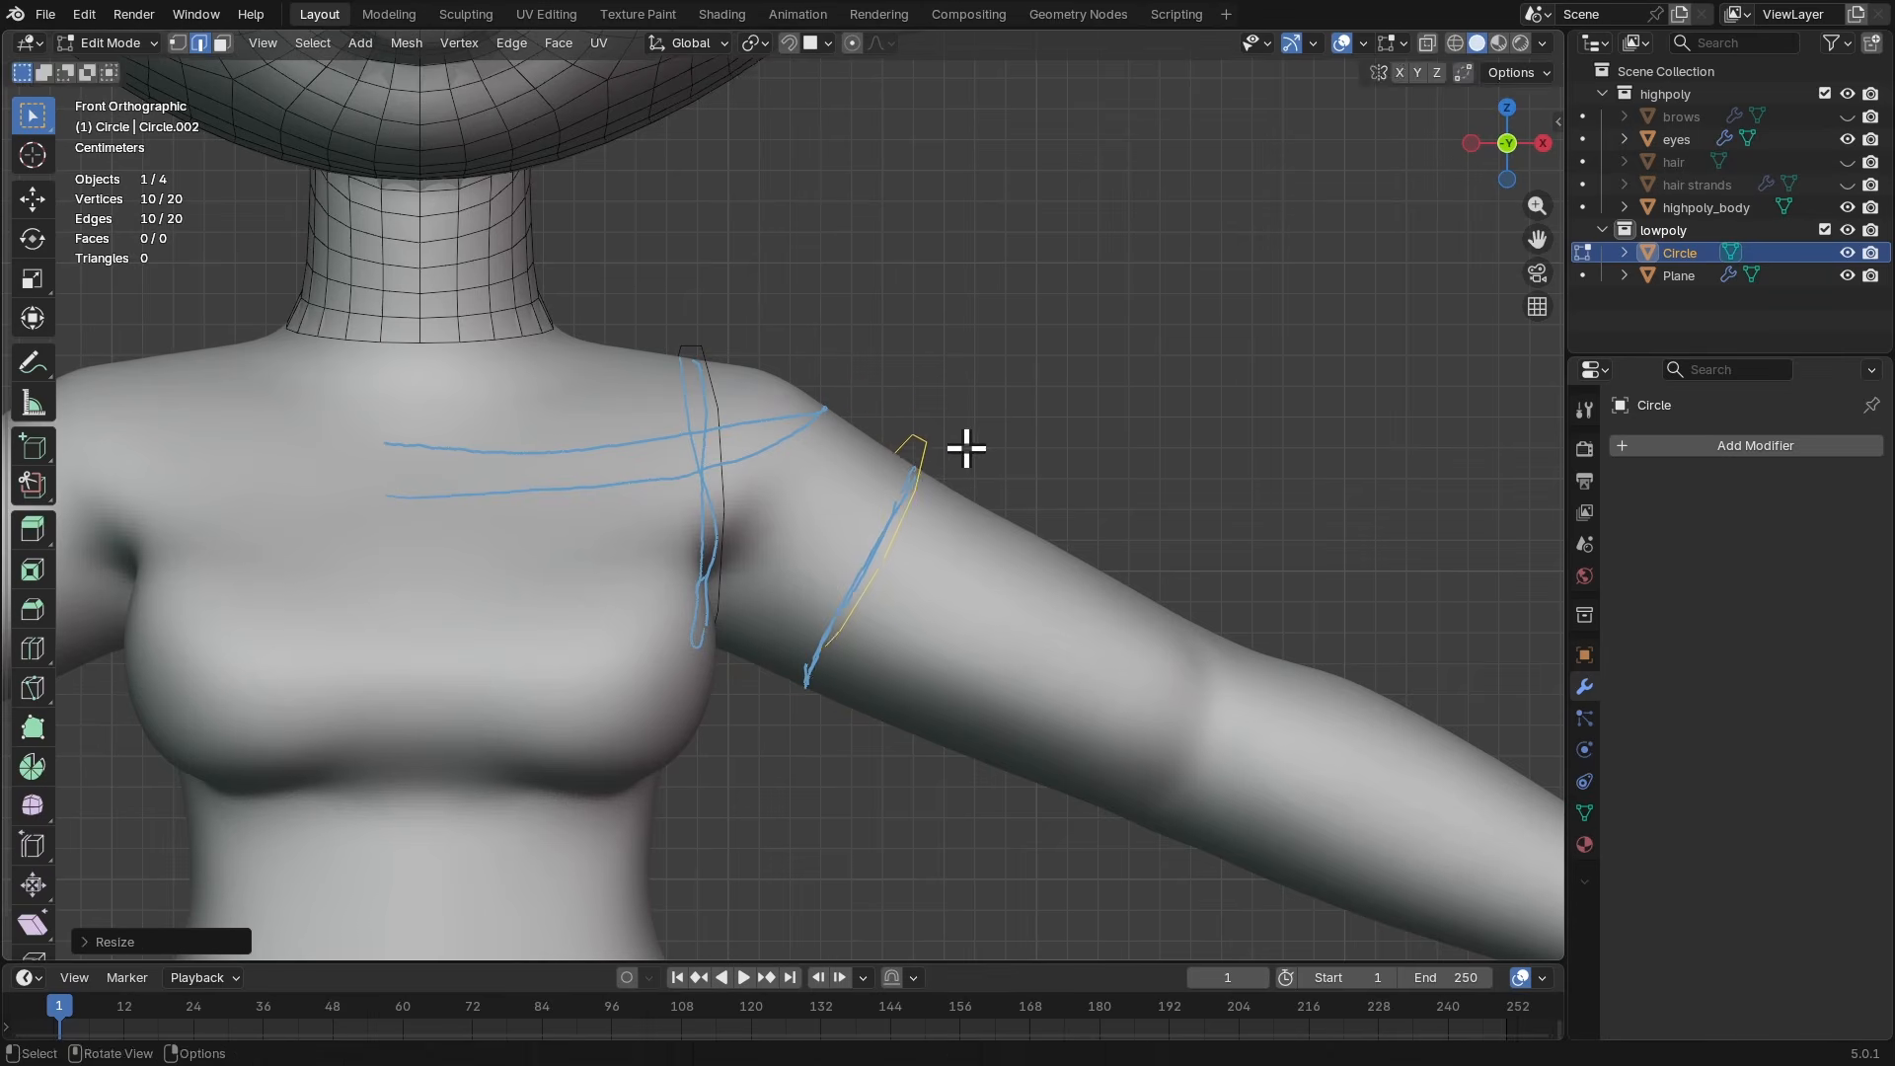
- Move the duplicated ring so it surrounds the upper arm along its annotated loop
{"action": "key", "text": "g"}
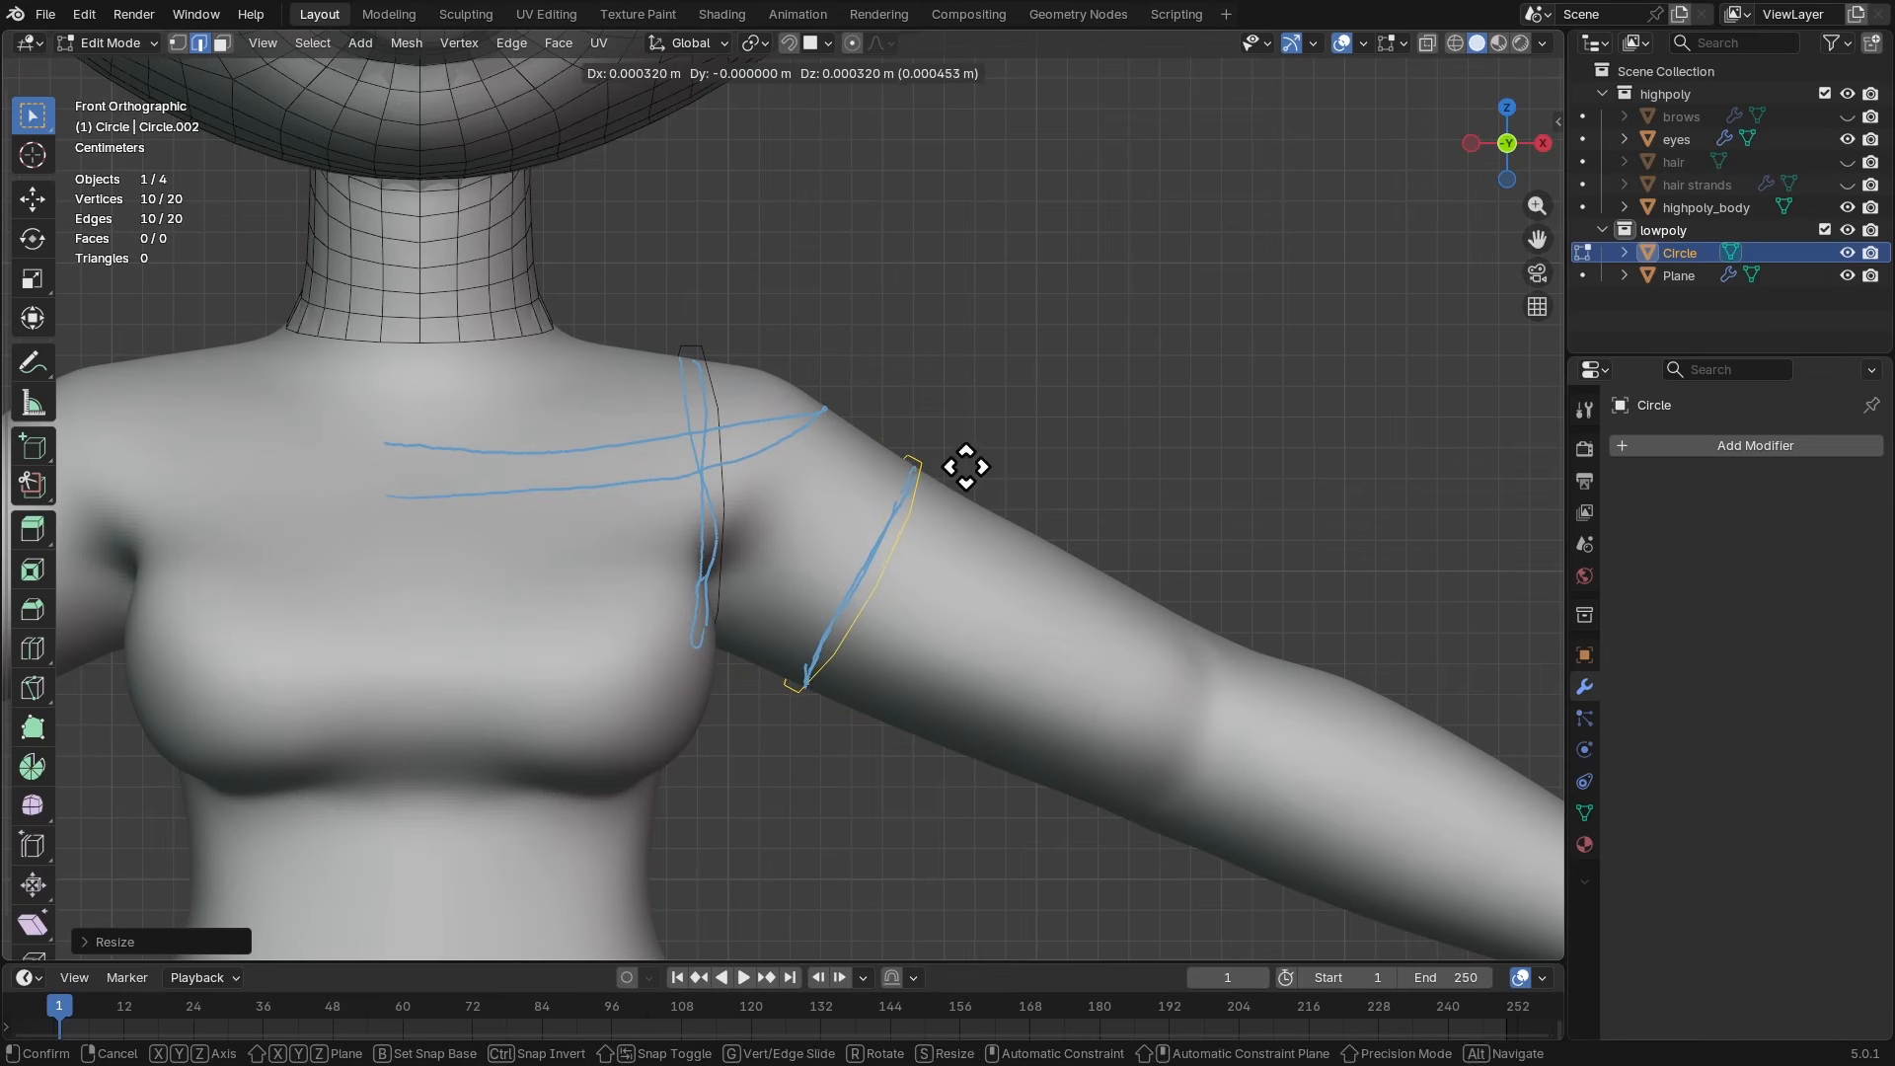
{"action": "left_click", "coordinate": [965, 464]}
{"action": "middle_click_drag", "start_coordinate": [964, 457], "coordinate": [838, 542]}
{"action": "key", "text": "g"}
{"action": "left_click", "coordinate": [946, 566]}
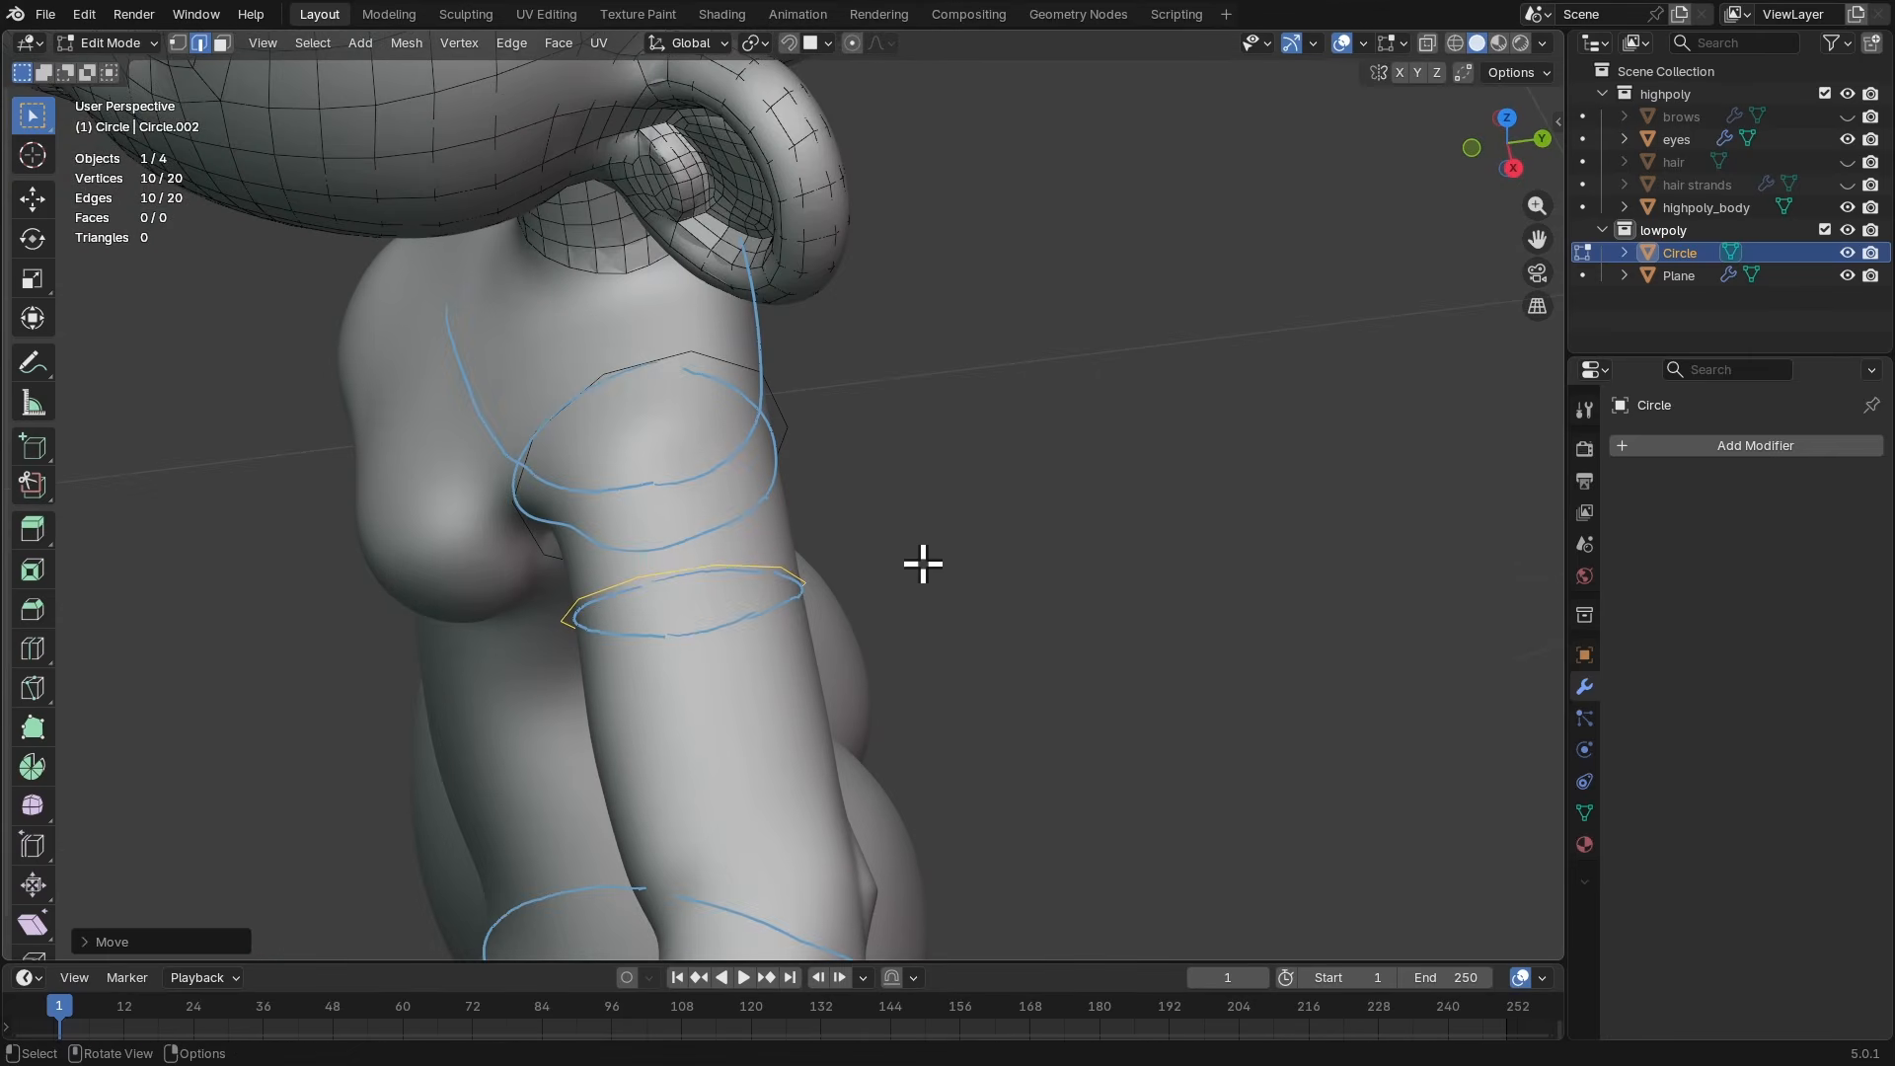
- Extrude the upper-arm ring a short distance down the arm from the front view to form a band of faces
{"action": "key", "text": "KP_1"}
{"action": "scroll", "coordinate": [931, 508], "scroll_direction": "up", "scroll_amount": 4}
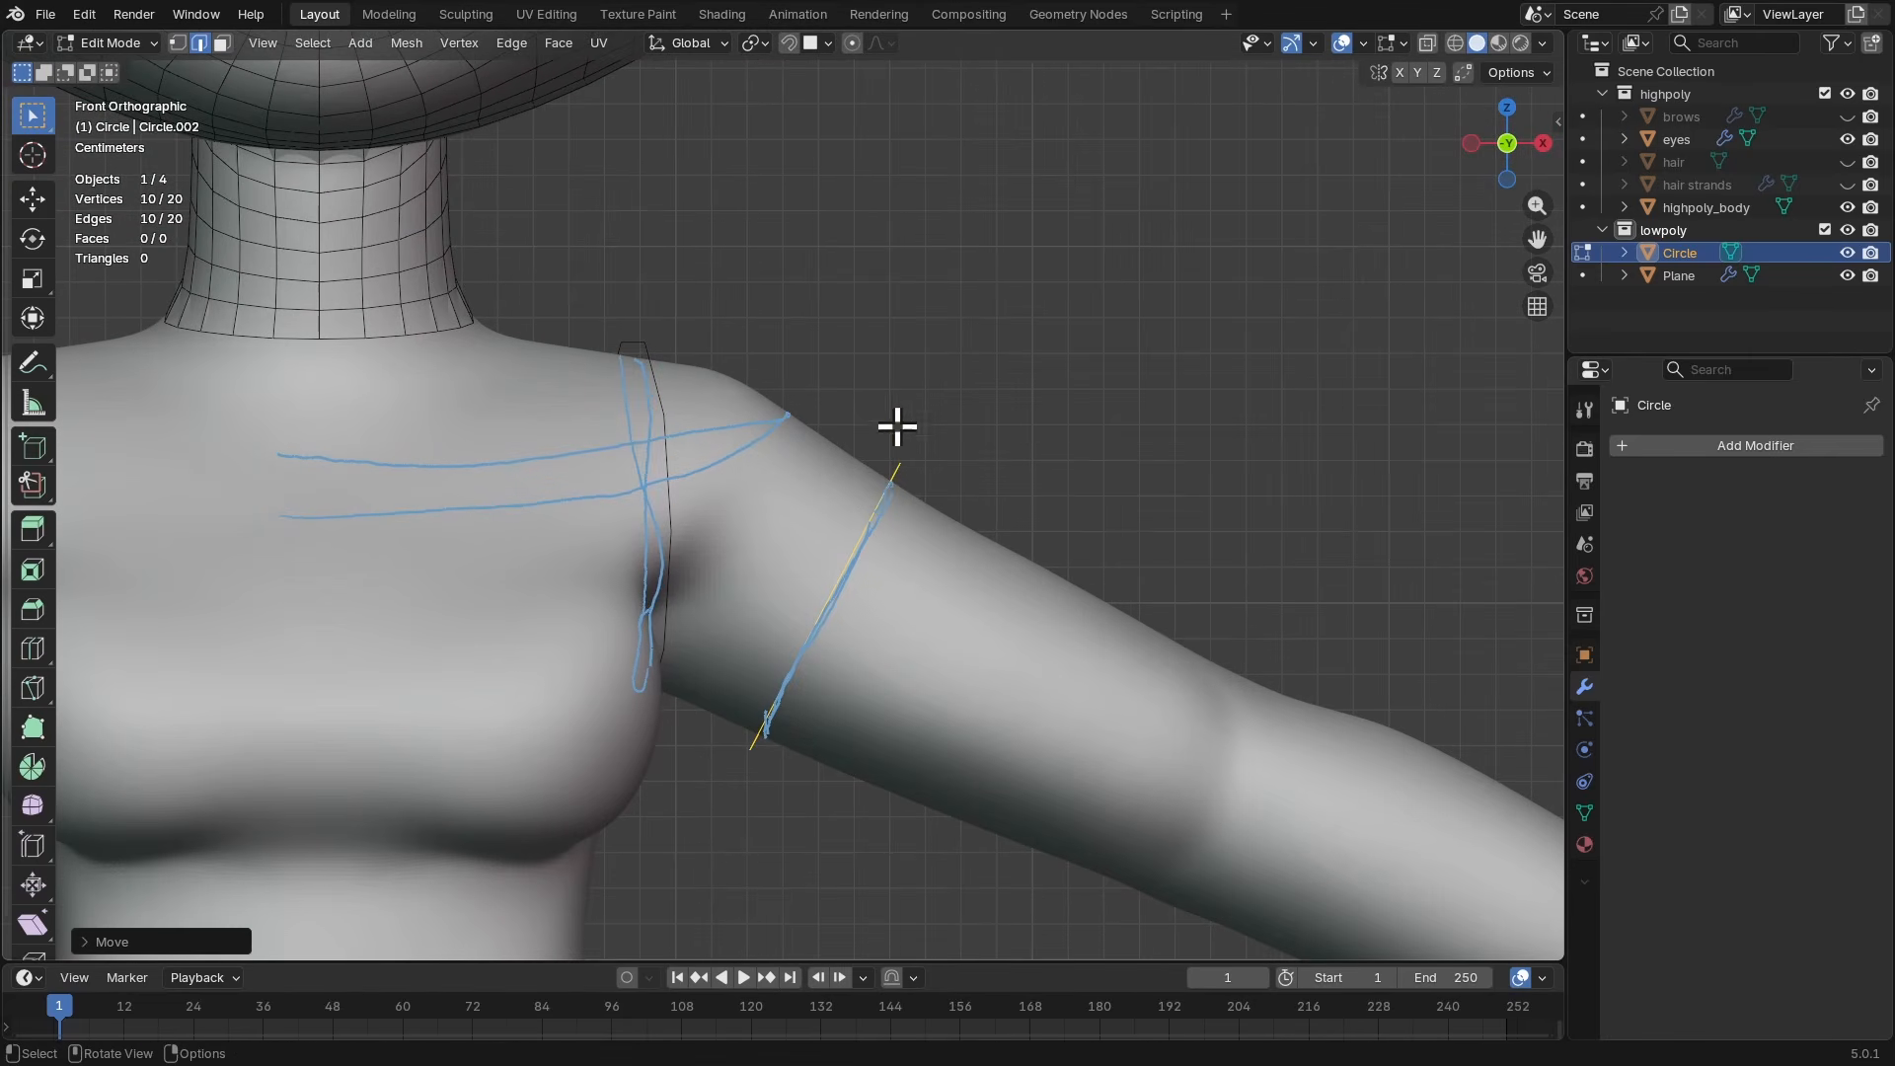
{"action": "key", "text": "e"}
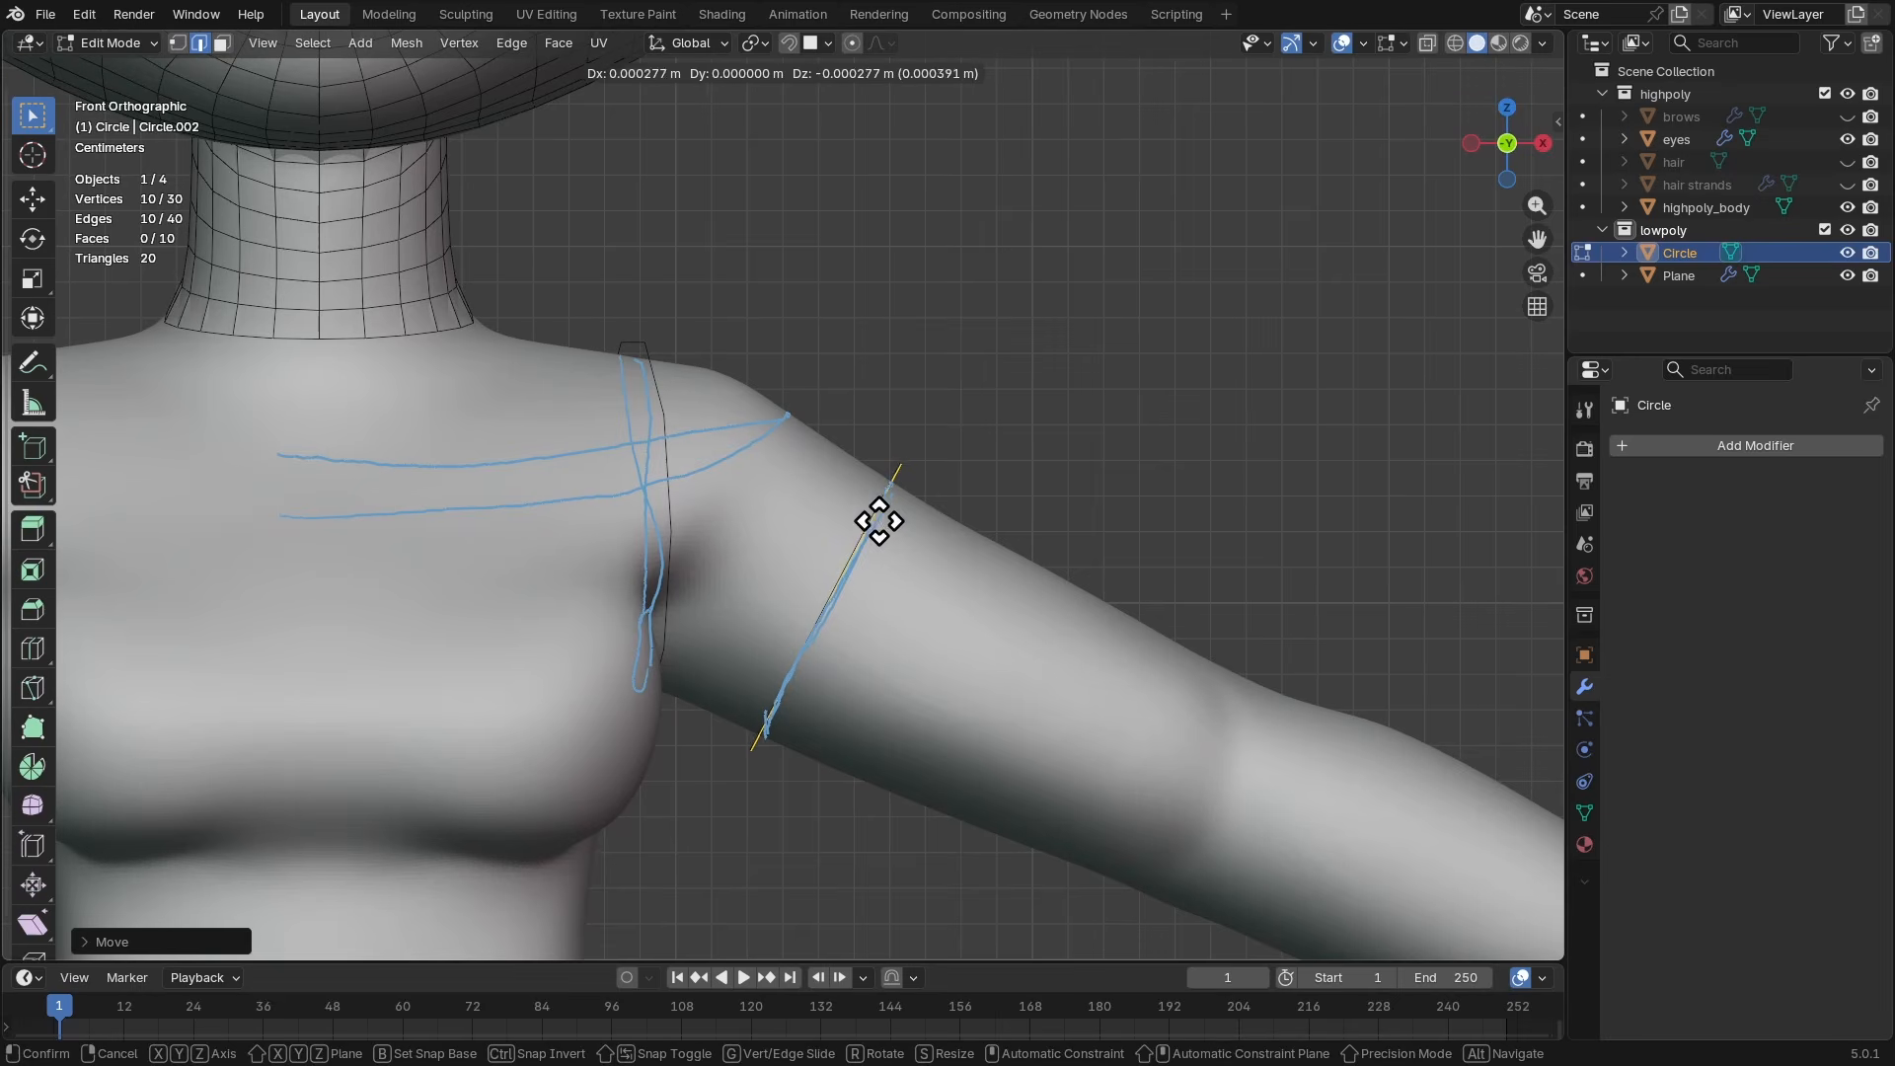
{"action": "left_click", "coordinate": [967, 566]}
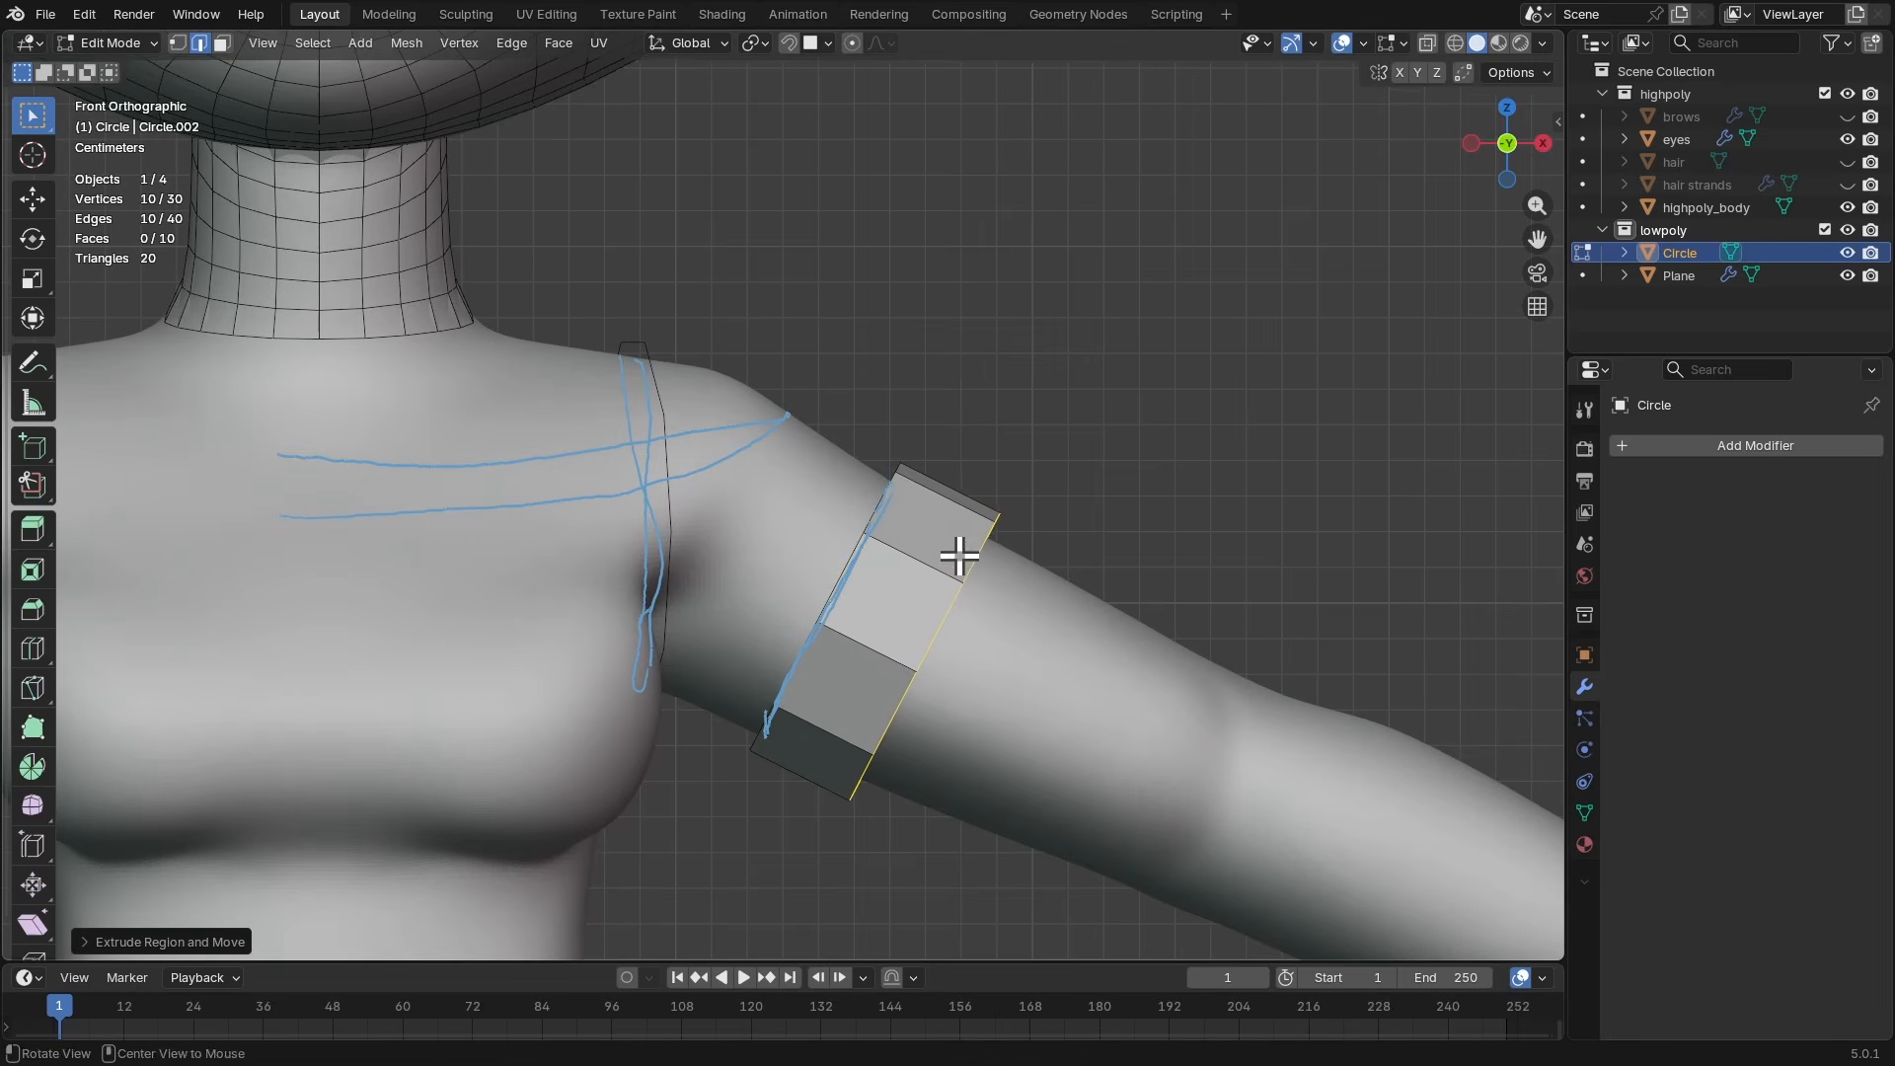
- Select the whole shoulder ring and extrude it a short distance outward toward the arm
{"action": "middle_click_drag", "start_coordinate": [964, 550], "coordinate": [906, 456]}
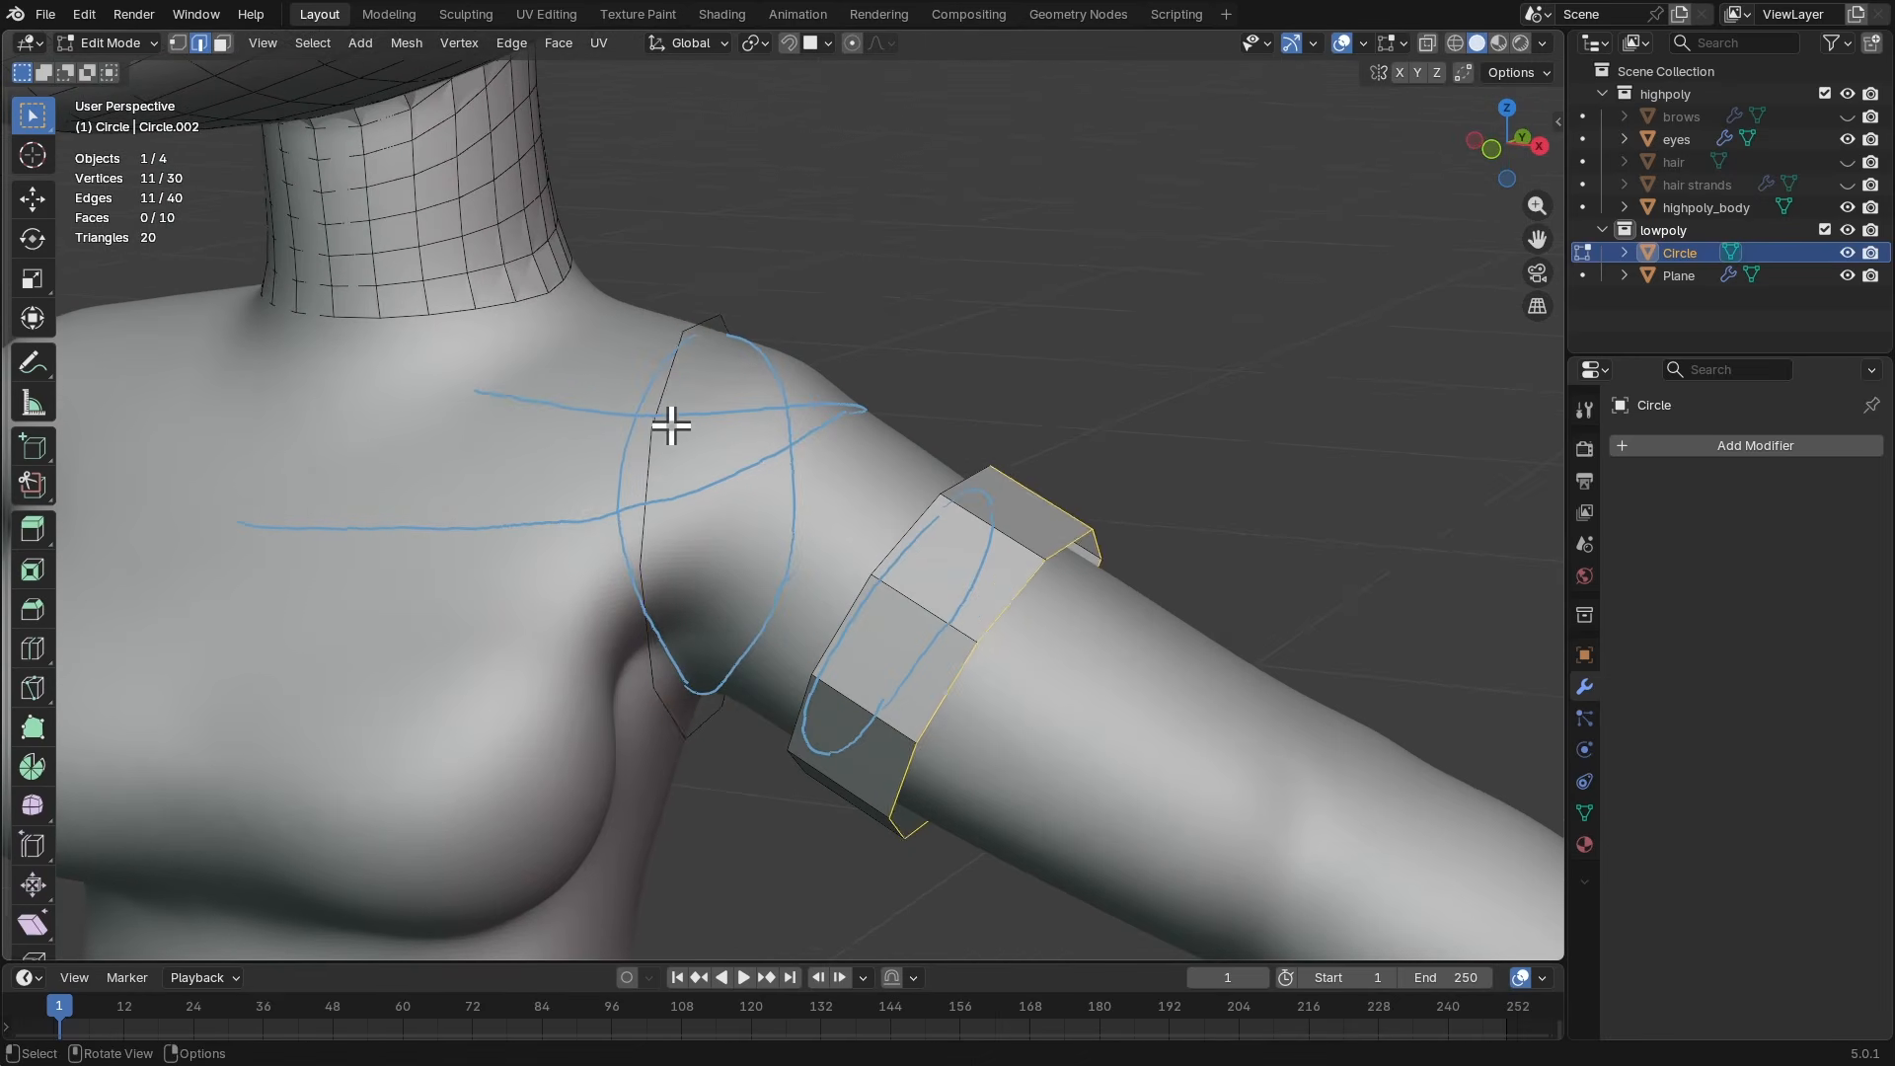
{"action": "left_click", "coordinate": [658, 454], "text": "alt"}
{"action": "middle_click_drag", "start_coordinate": [660, 454], "coordinate": [753, 446]}
{"action": "key", "text": "e"}
{"action": "left_click", "coordinate": [786, 463]}
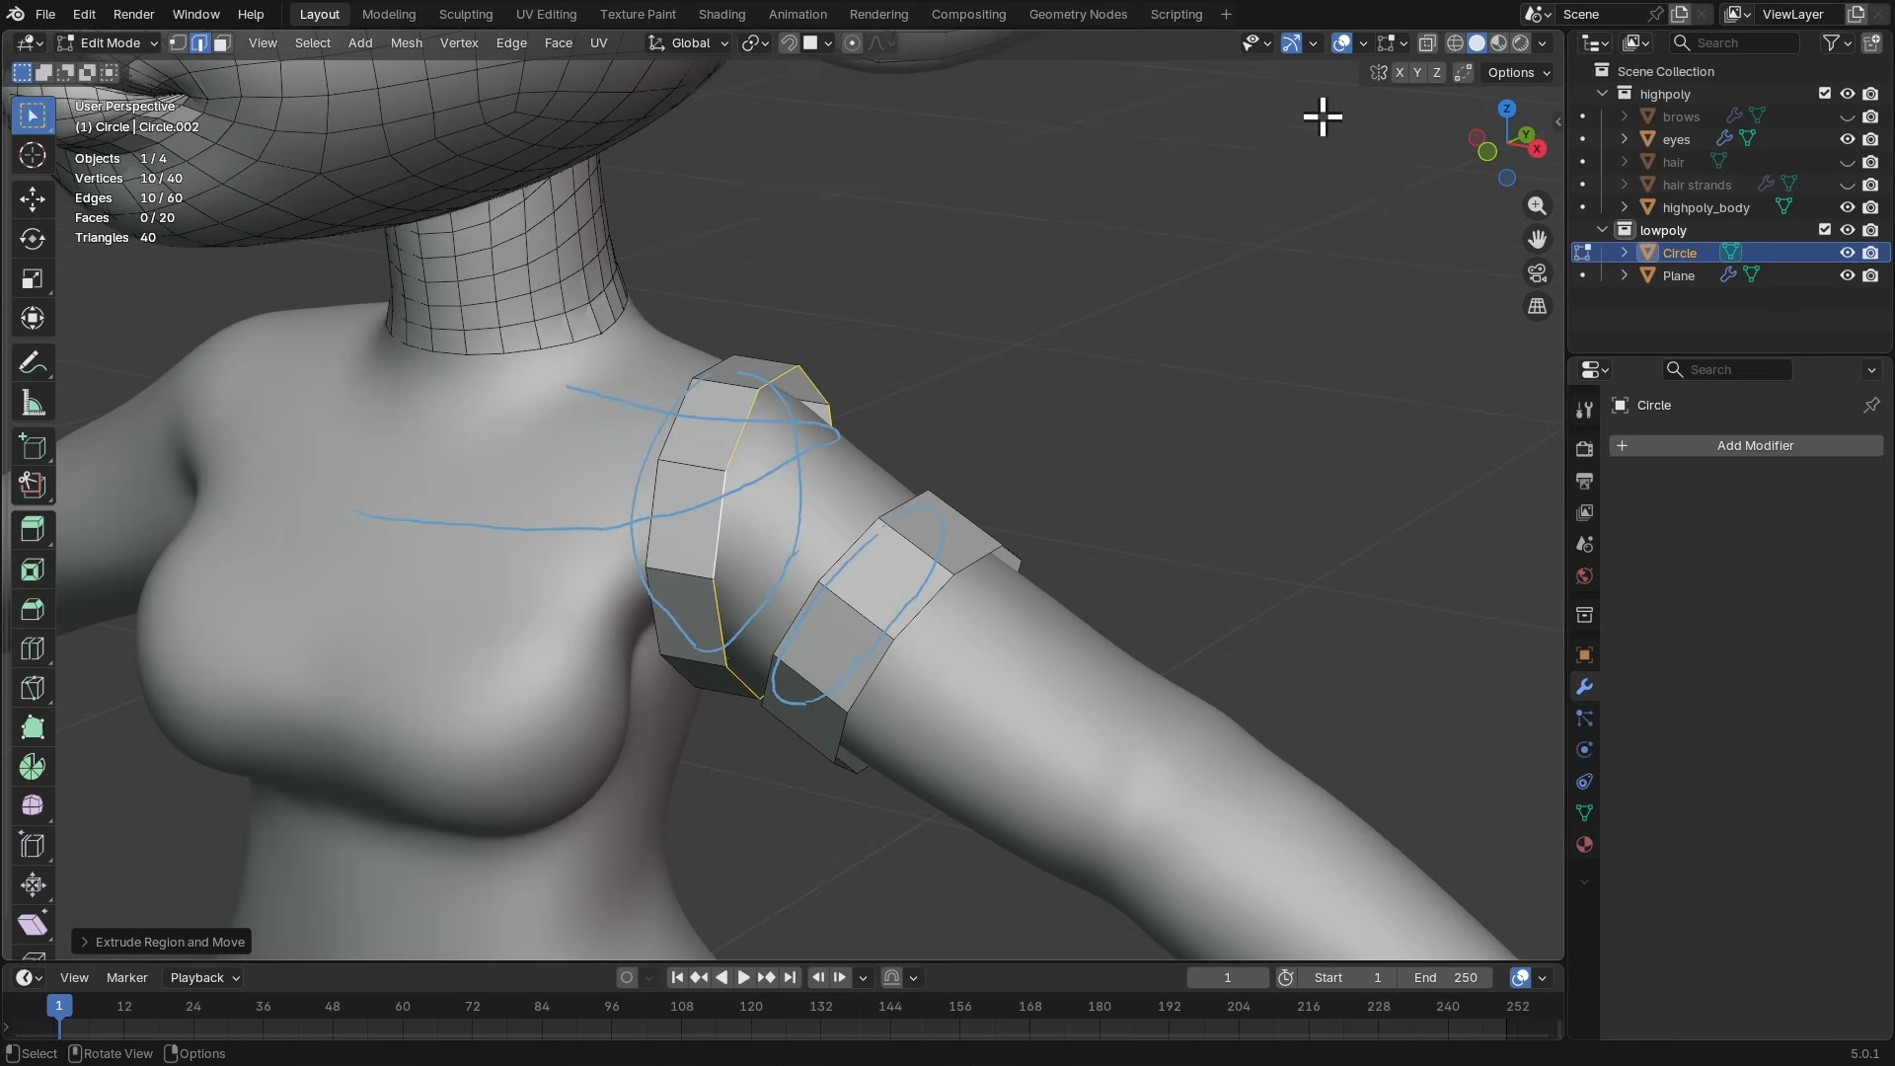
- Enable the Retopology shading overlay for mesh editing
{"action": "left_click", "coordinate": [1402, 43]}
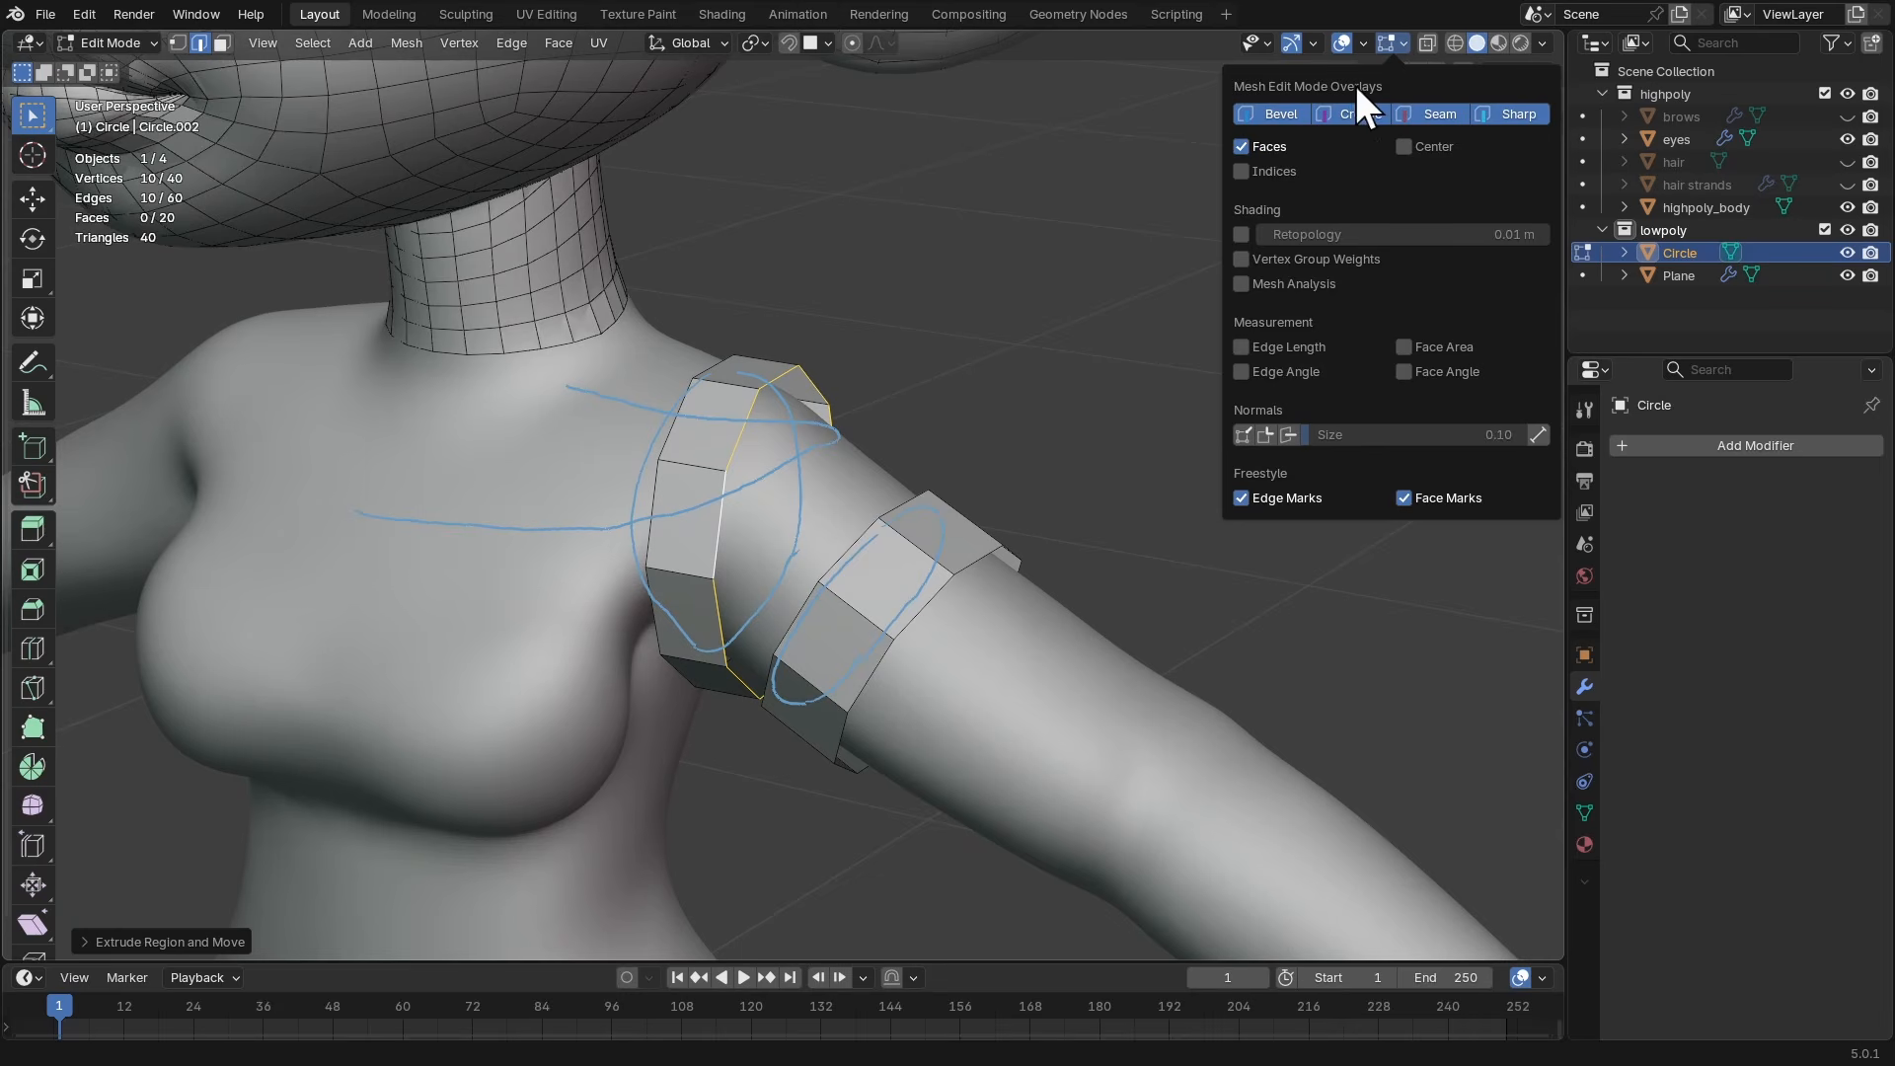
{"action": "left_click", "coordinate": [1242, 234]}
{"action": "middle_click_drag", "start_coordinate": [855, 444], "coordinate": [901, 504], "text": "shift"}
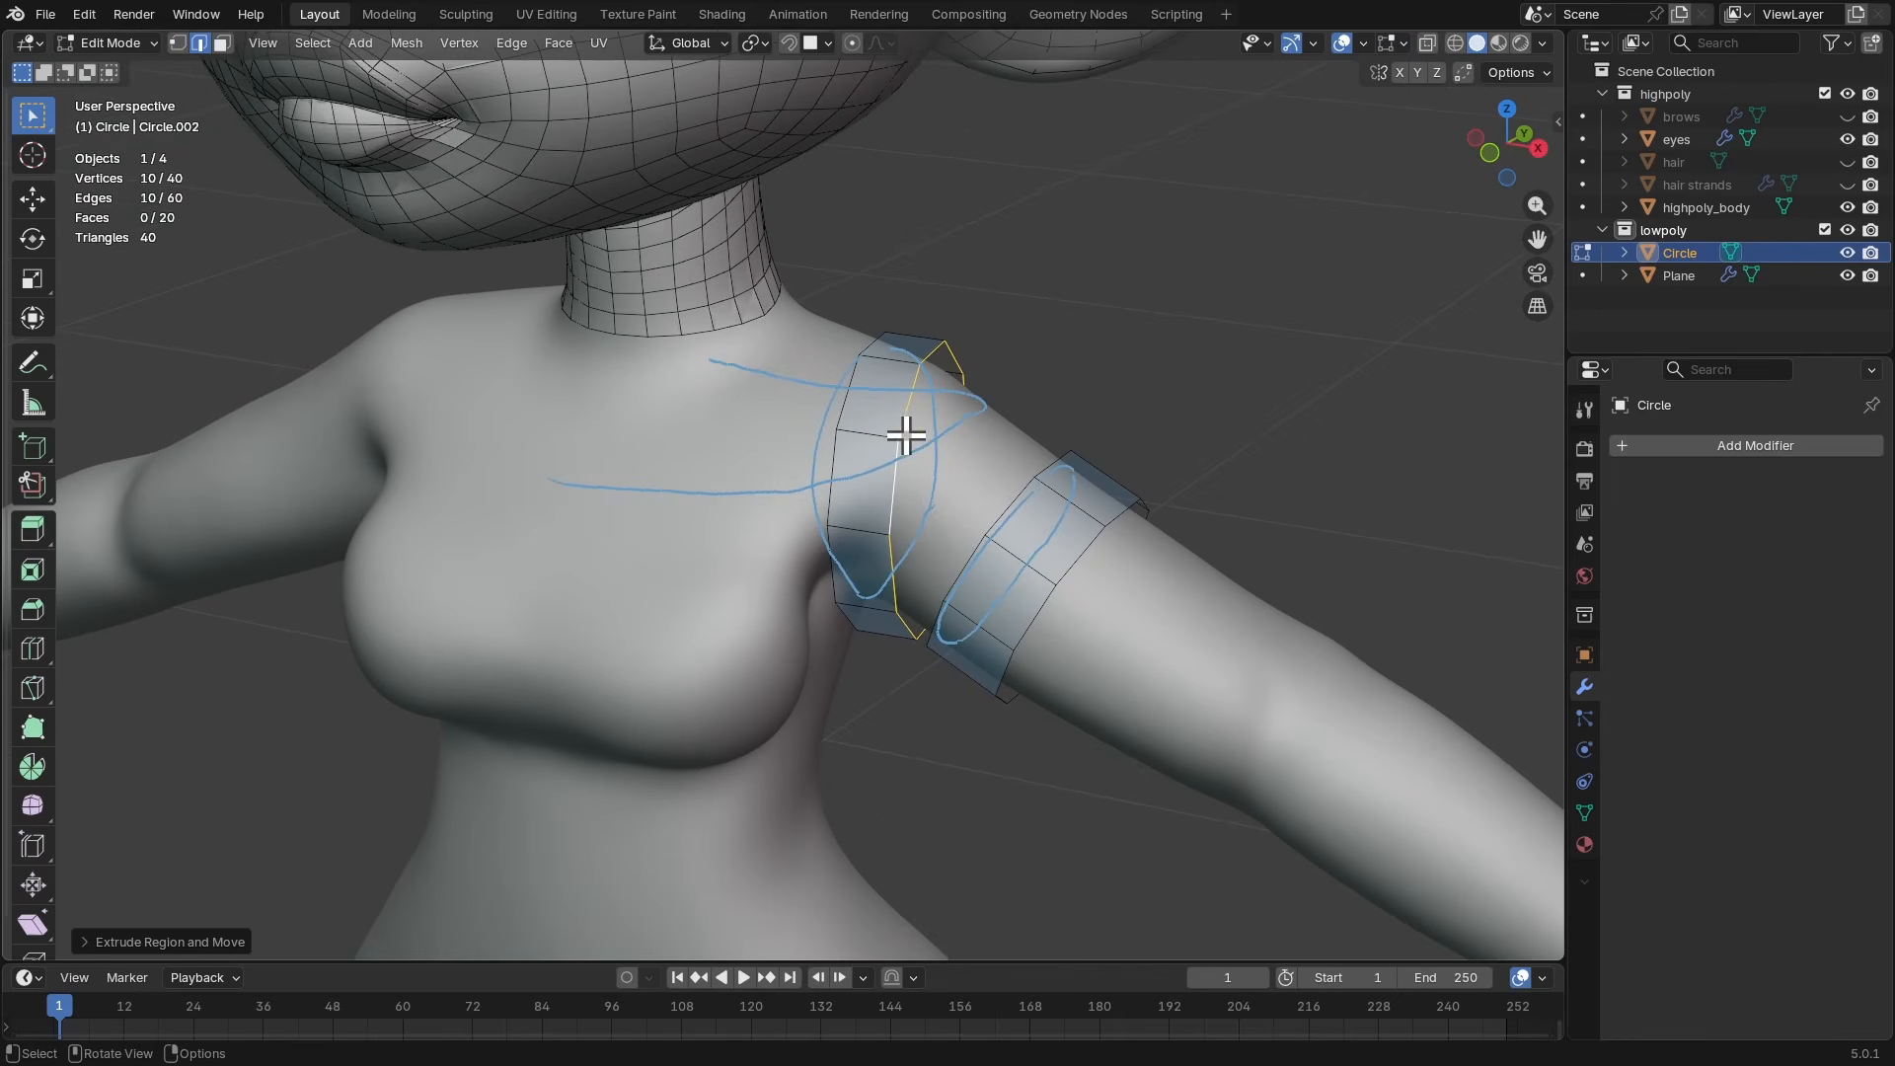
- Set the annotation Note layer's opacity to 0.5 and turn off its display in front of the meshes
{"action": "left_click", "coordinate": [37, 364]}
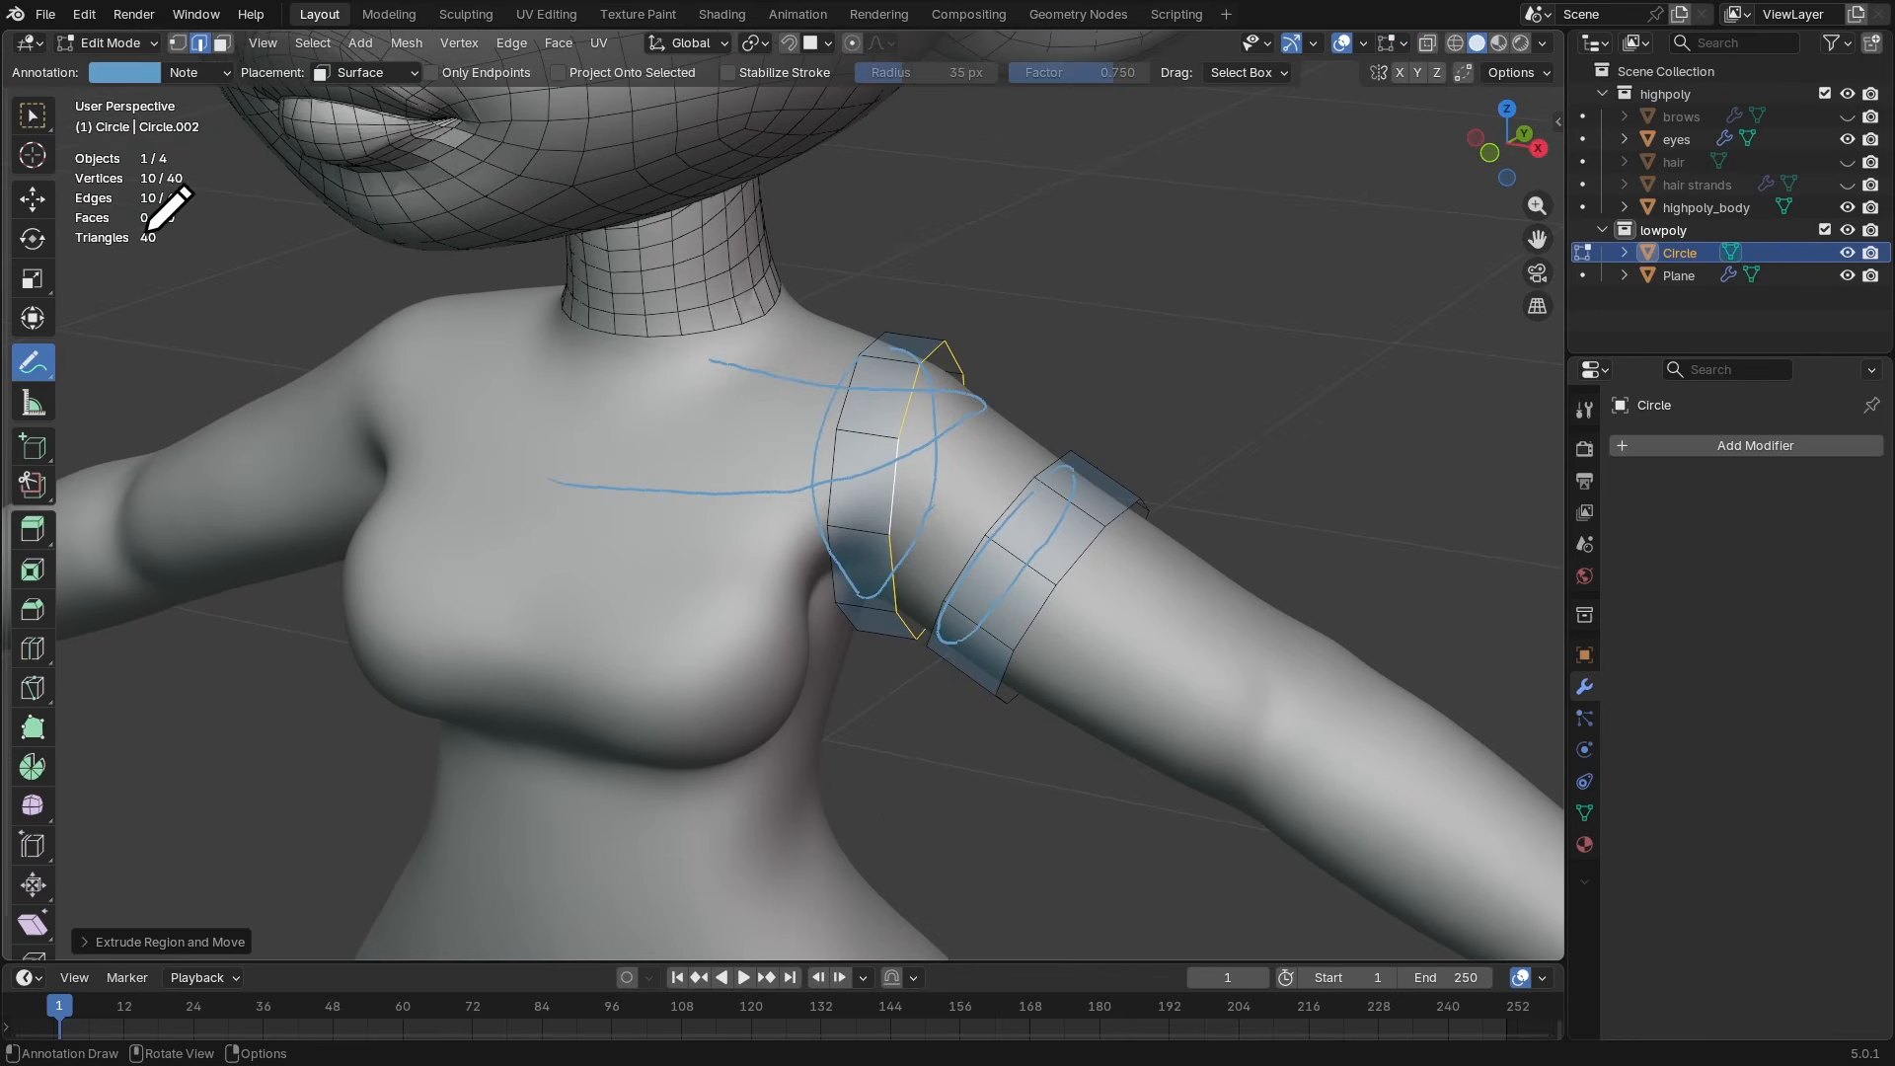
{"action": "left_click", "coordinate": [207, 71]}
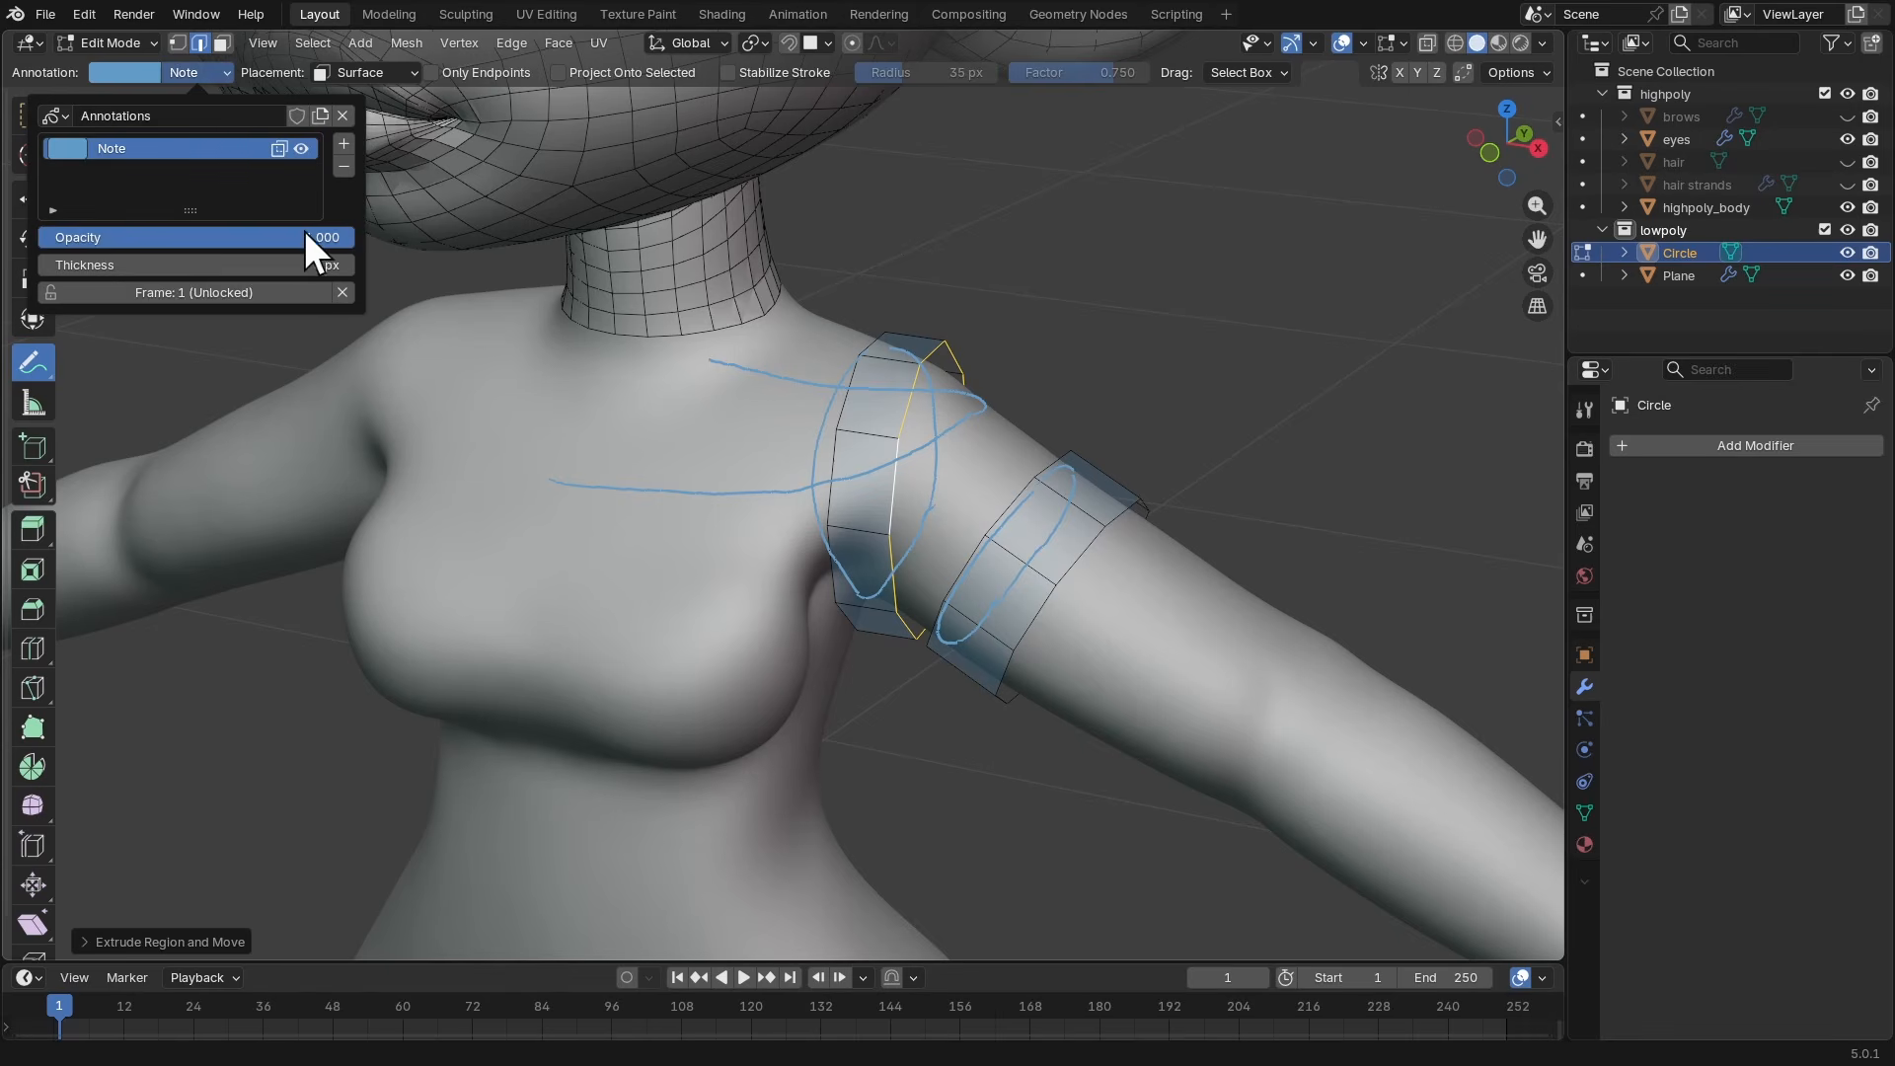
{"action": "left_click_drag", "start_coordinate": [304, 237], "coordinate": [175, 229]}
{"action": "left_click", "coordinate": [197, 237]}
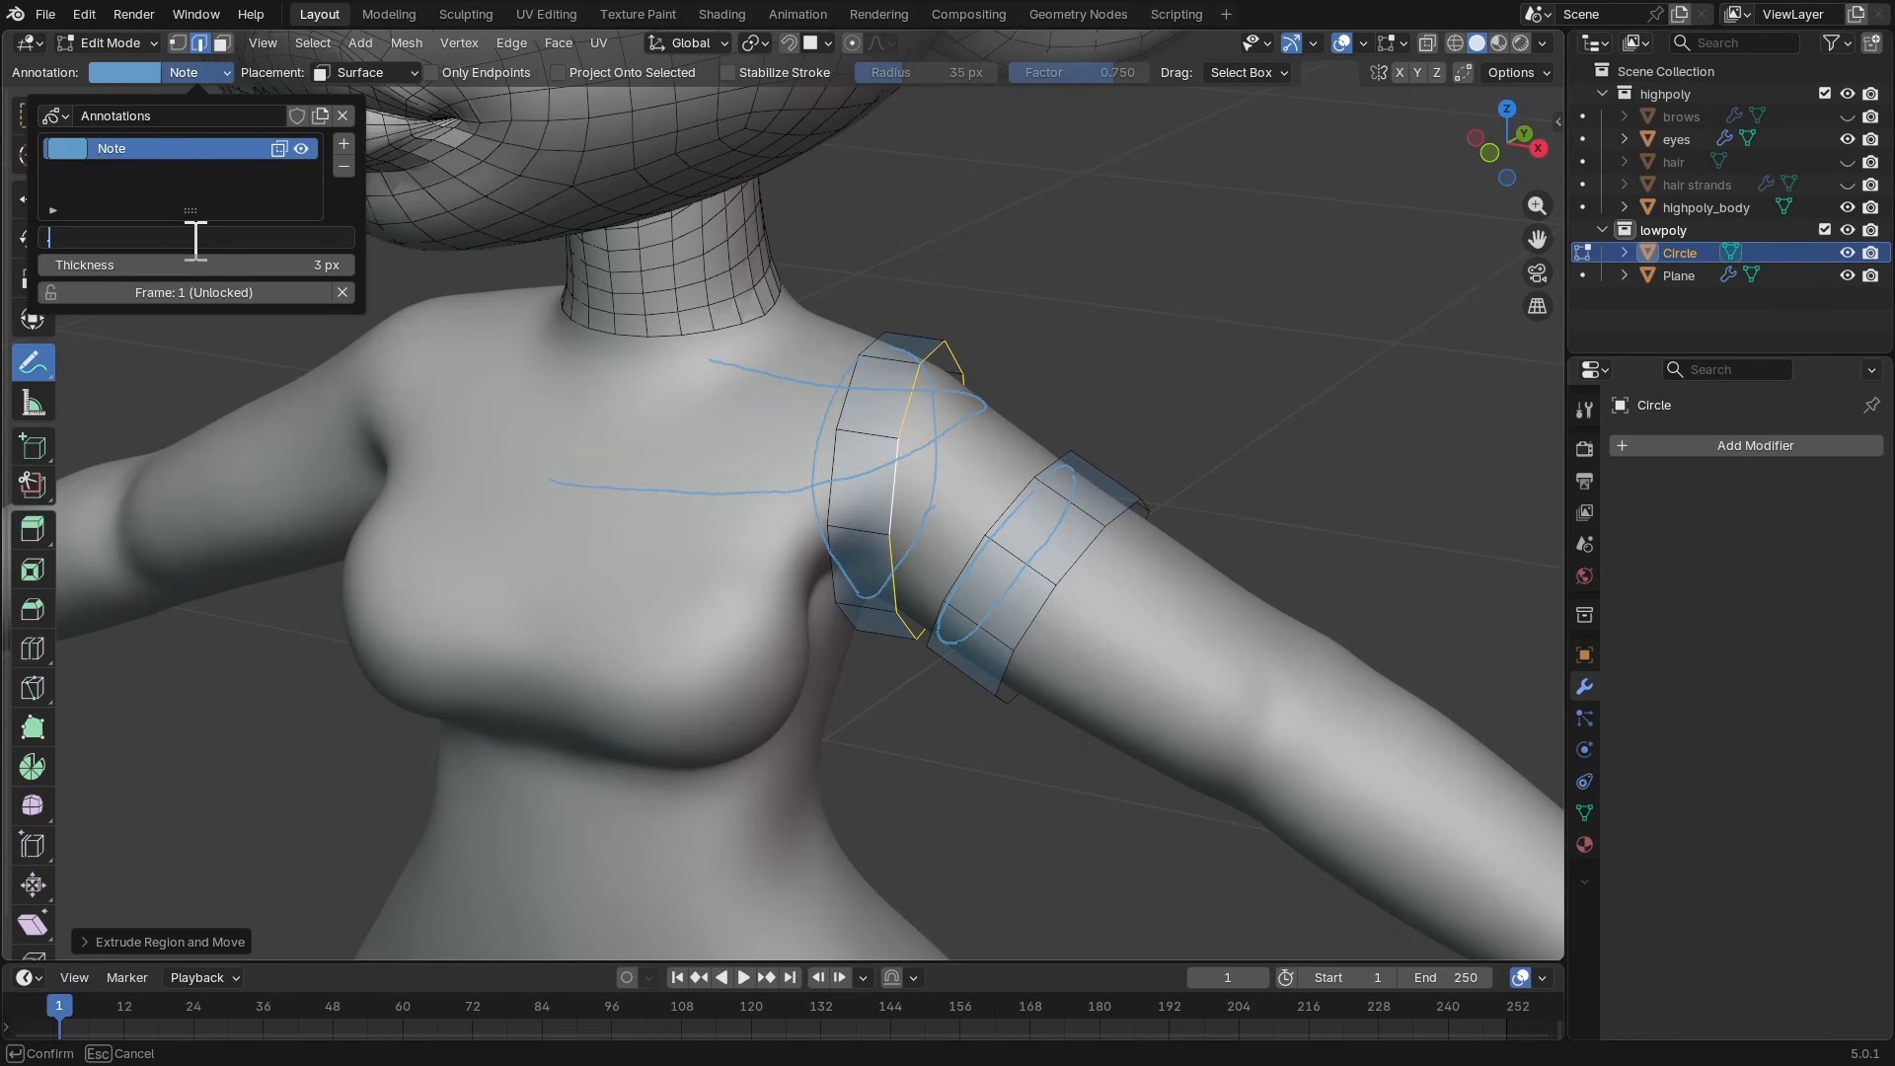
{"action": "type", "text": ".5"}
{"action": "key", "text": "Return"}
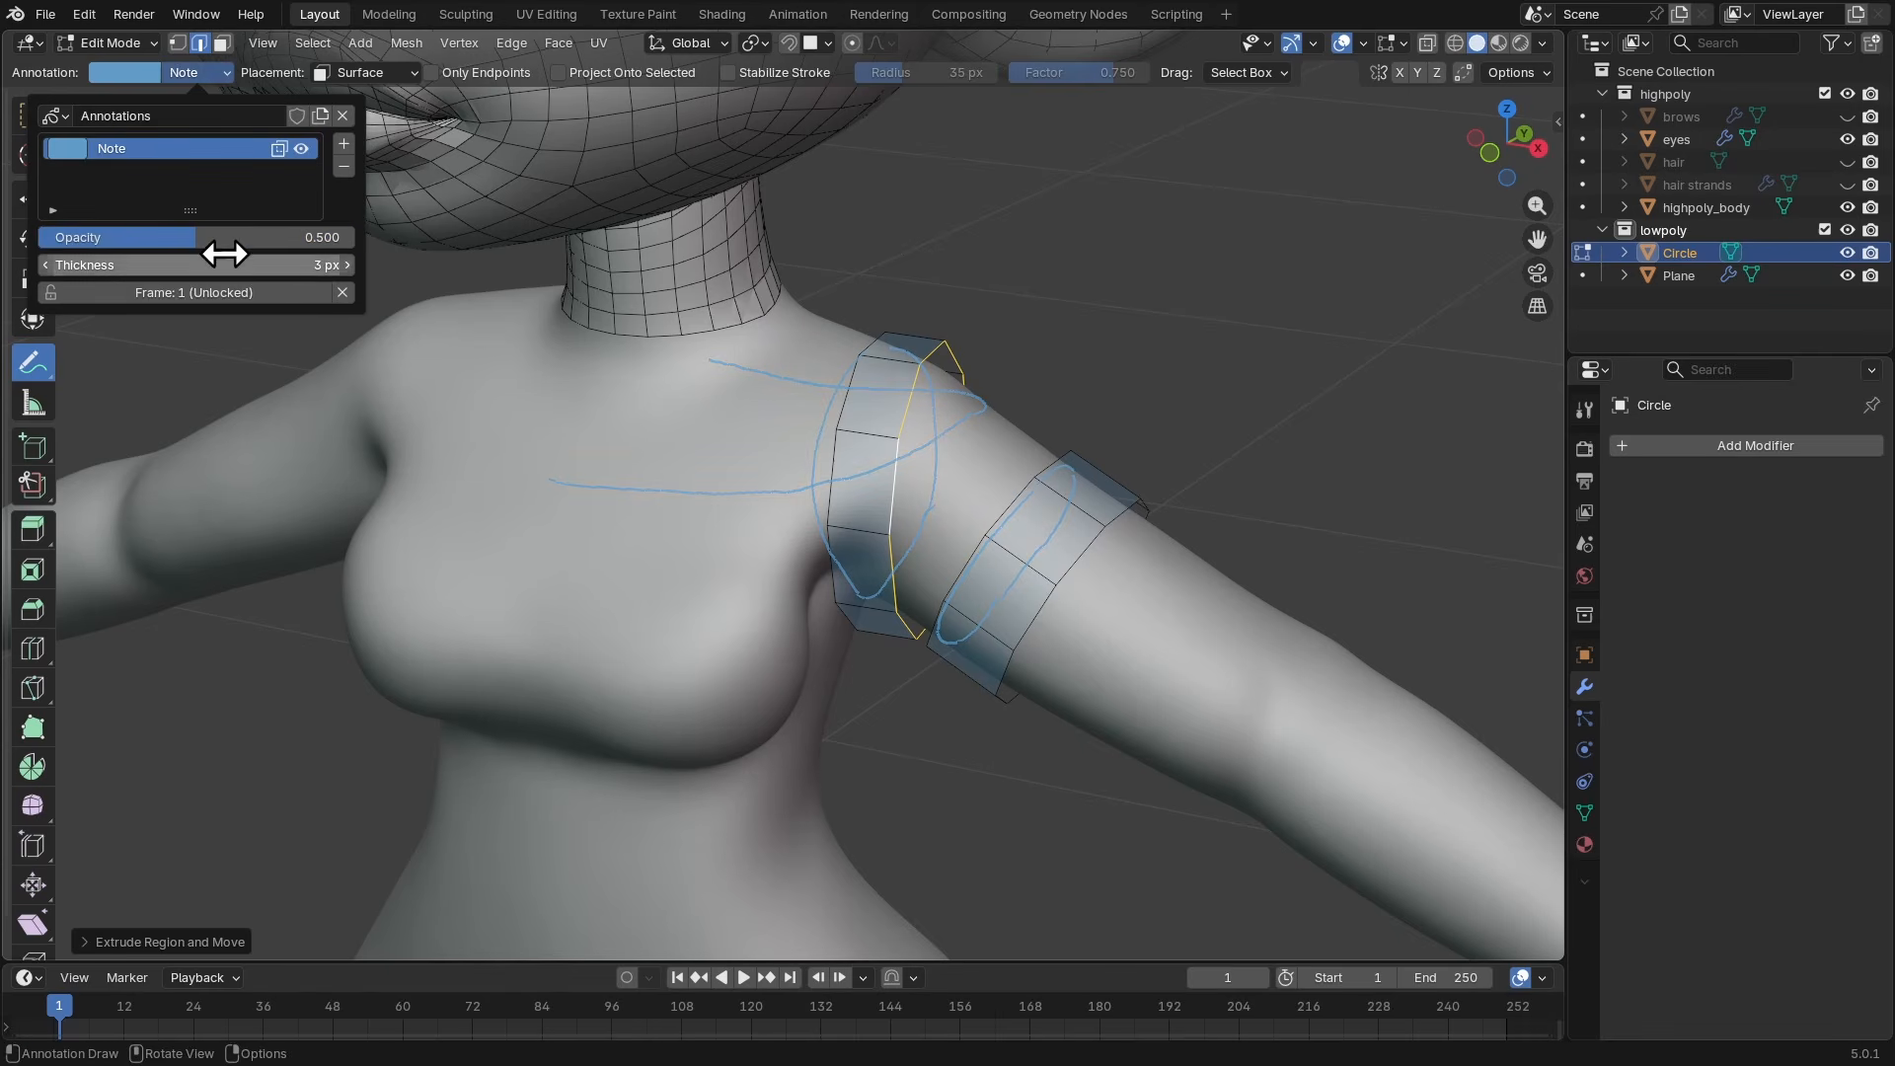
{"action": "left_click", "coordinate": [279, 149]}
{"action": "mouse_move", "coordinate": [896, 346]}
{"action": "middle_mouse_down"}
{"action": "mouse_move", "coordinate": [1184, 385]}
{"action": "mouse_move", "coordinate": [981, 381]}
{"action": "mouse_move", "coordinate": [1034, 398]}
{"action": "mouse_move", "coordinate": [1016, 364]}
{"action": "middle_mouse_up"}
{"action": "scroll", "coordinate": [1016, 364], "scroll_direction": "up", "scroll_amount": 5}
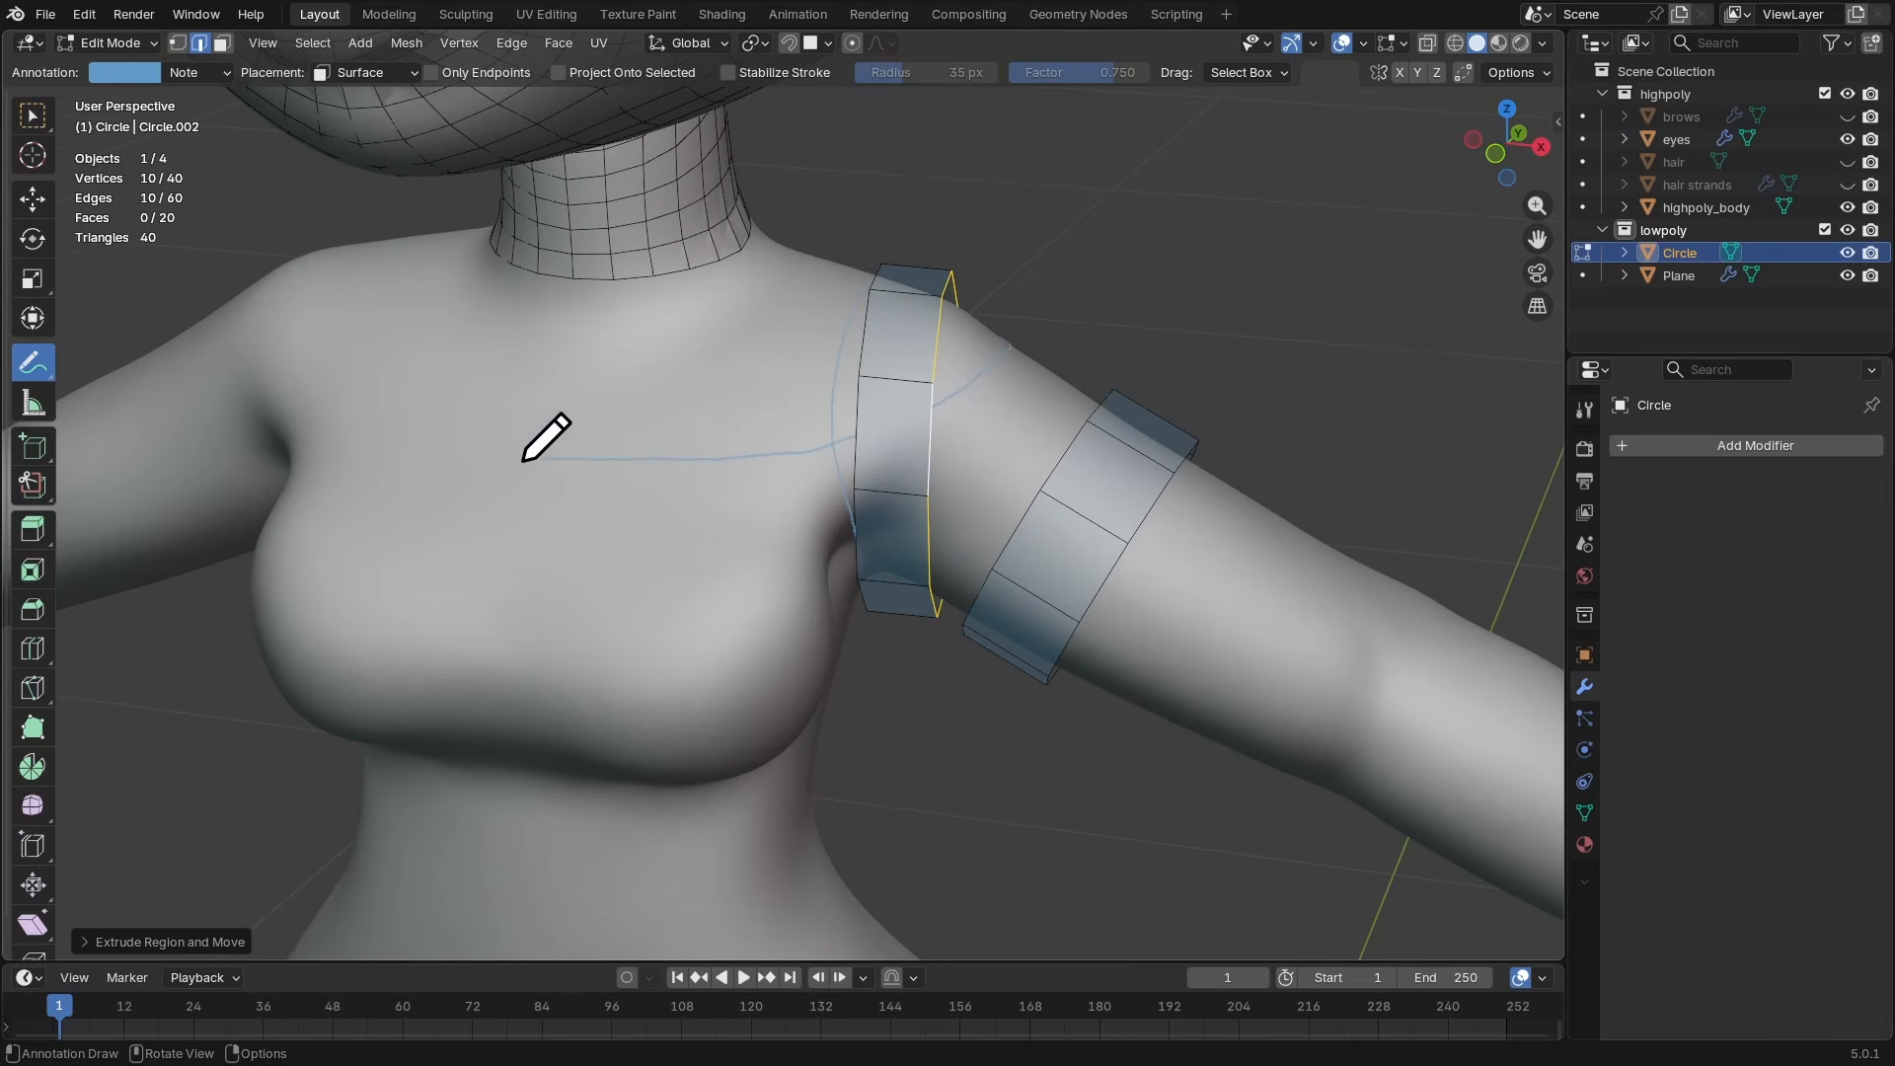
{"action": "middle_click_drag", "start_coordinate": [938, 415], "coordinate": [987, 399]}
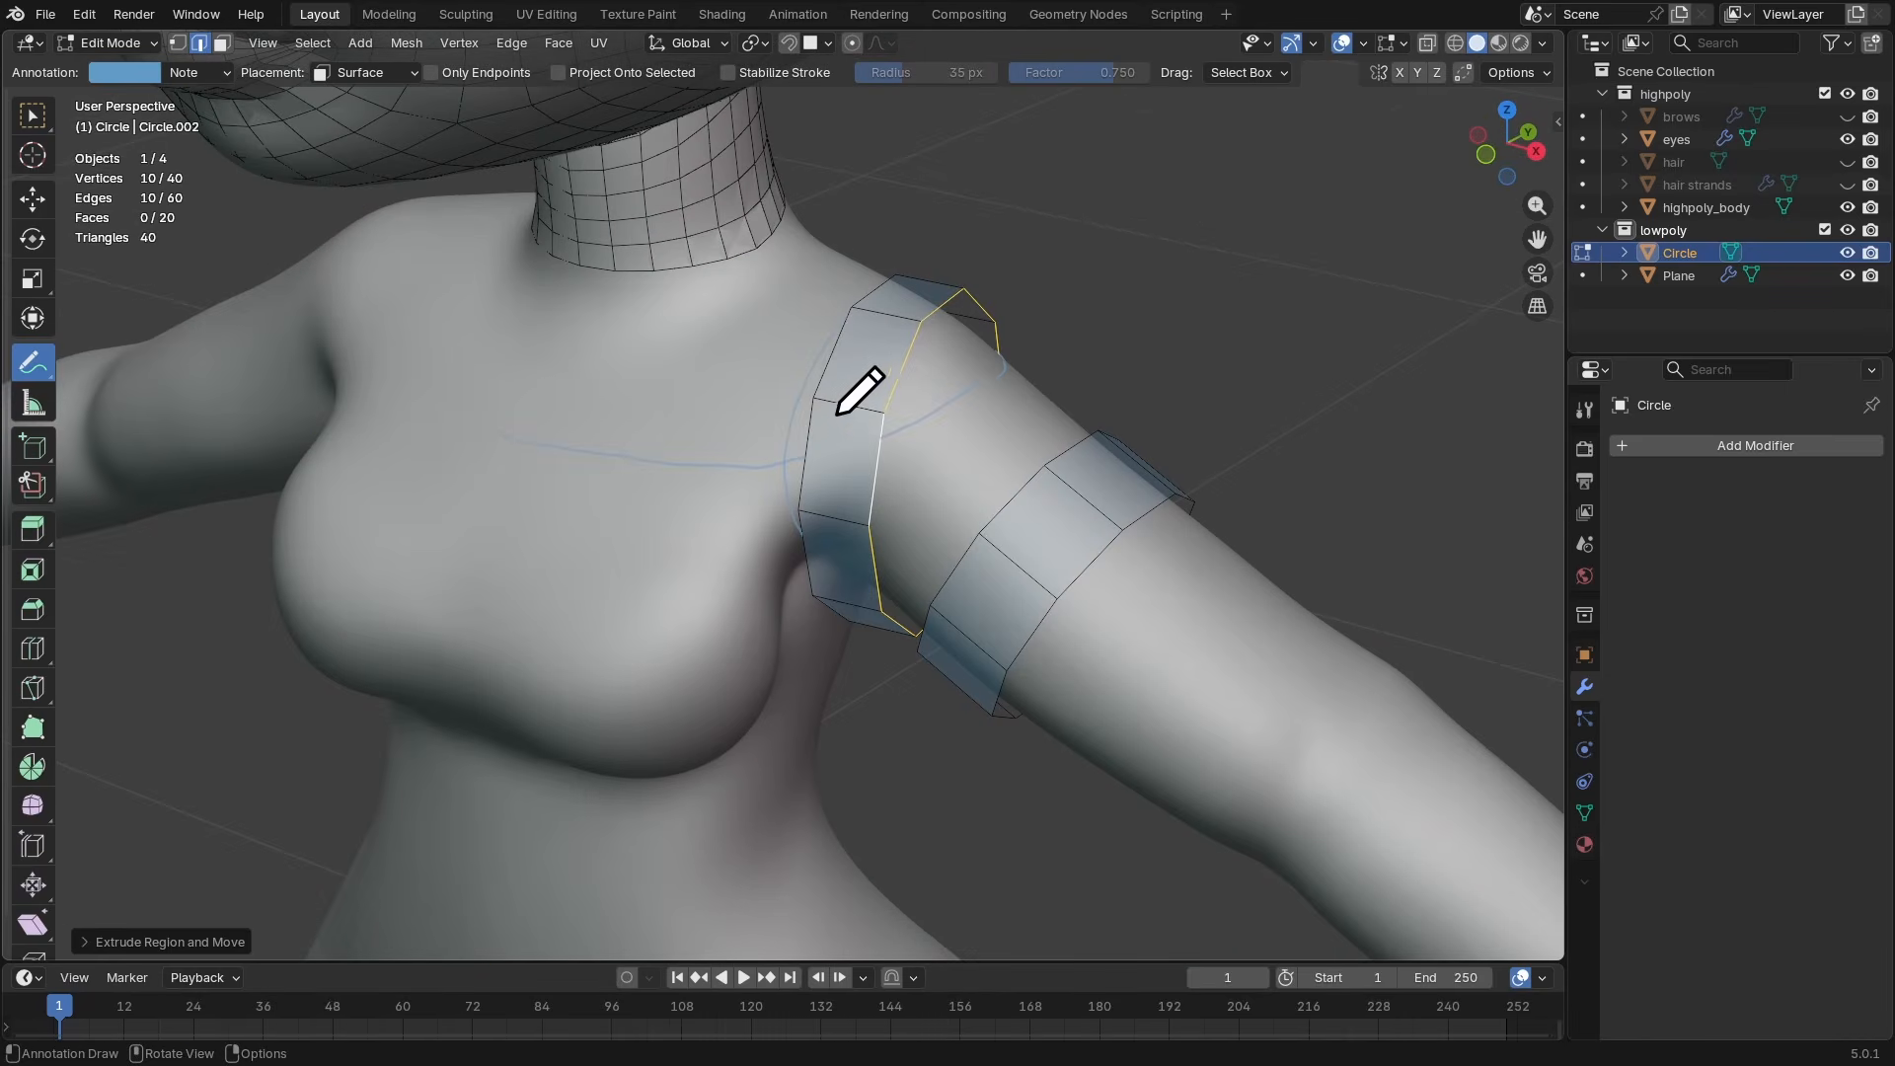
- Return to the selection tool and extrude the shoulder band's inner front edge across the chest toward the body's centre
{"action": "left_click", "coordinate": [30, 120]}
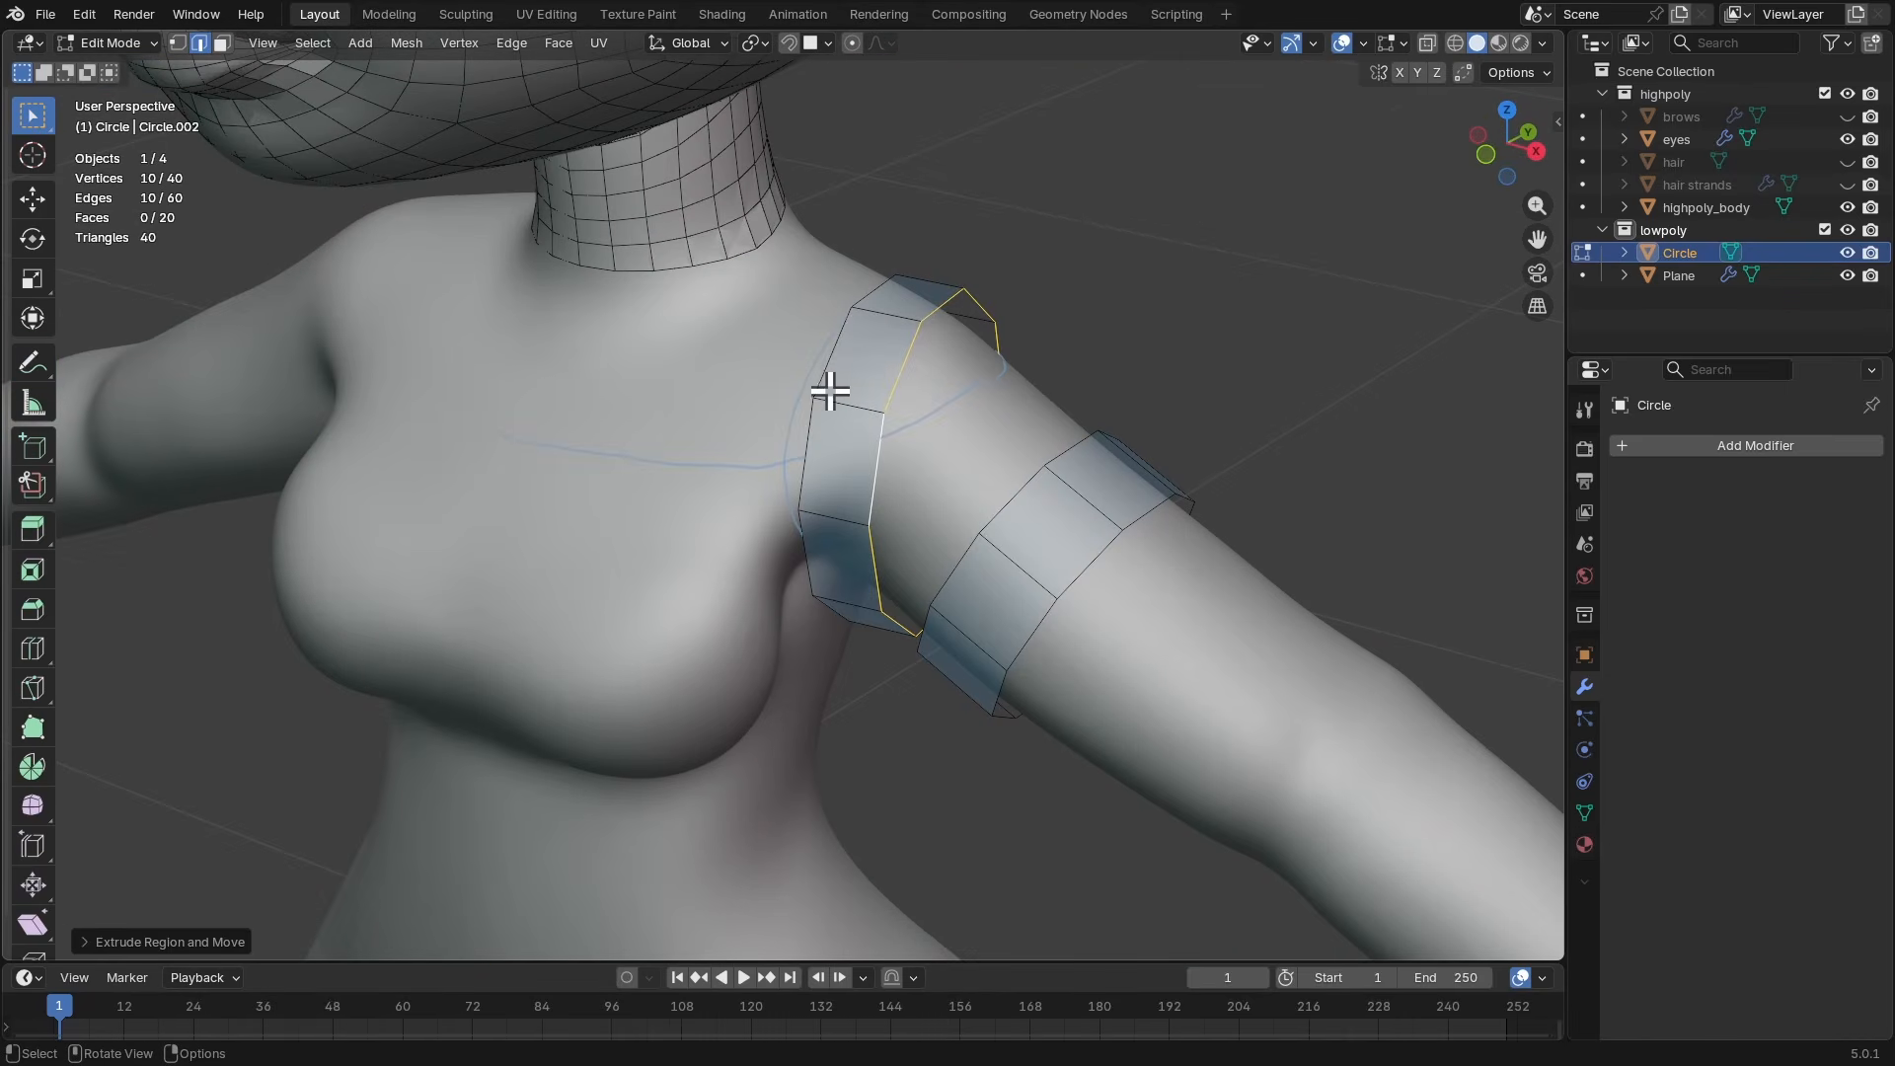
{"action": "middle_click_drag", "start_coordinate": [830, 391], "coordinate": [813, 435]}
{"action": "left_click", "coordinate": [814, 433]}
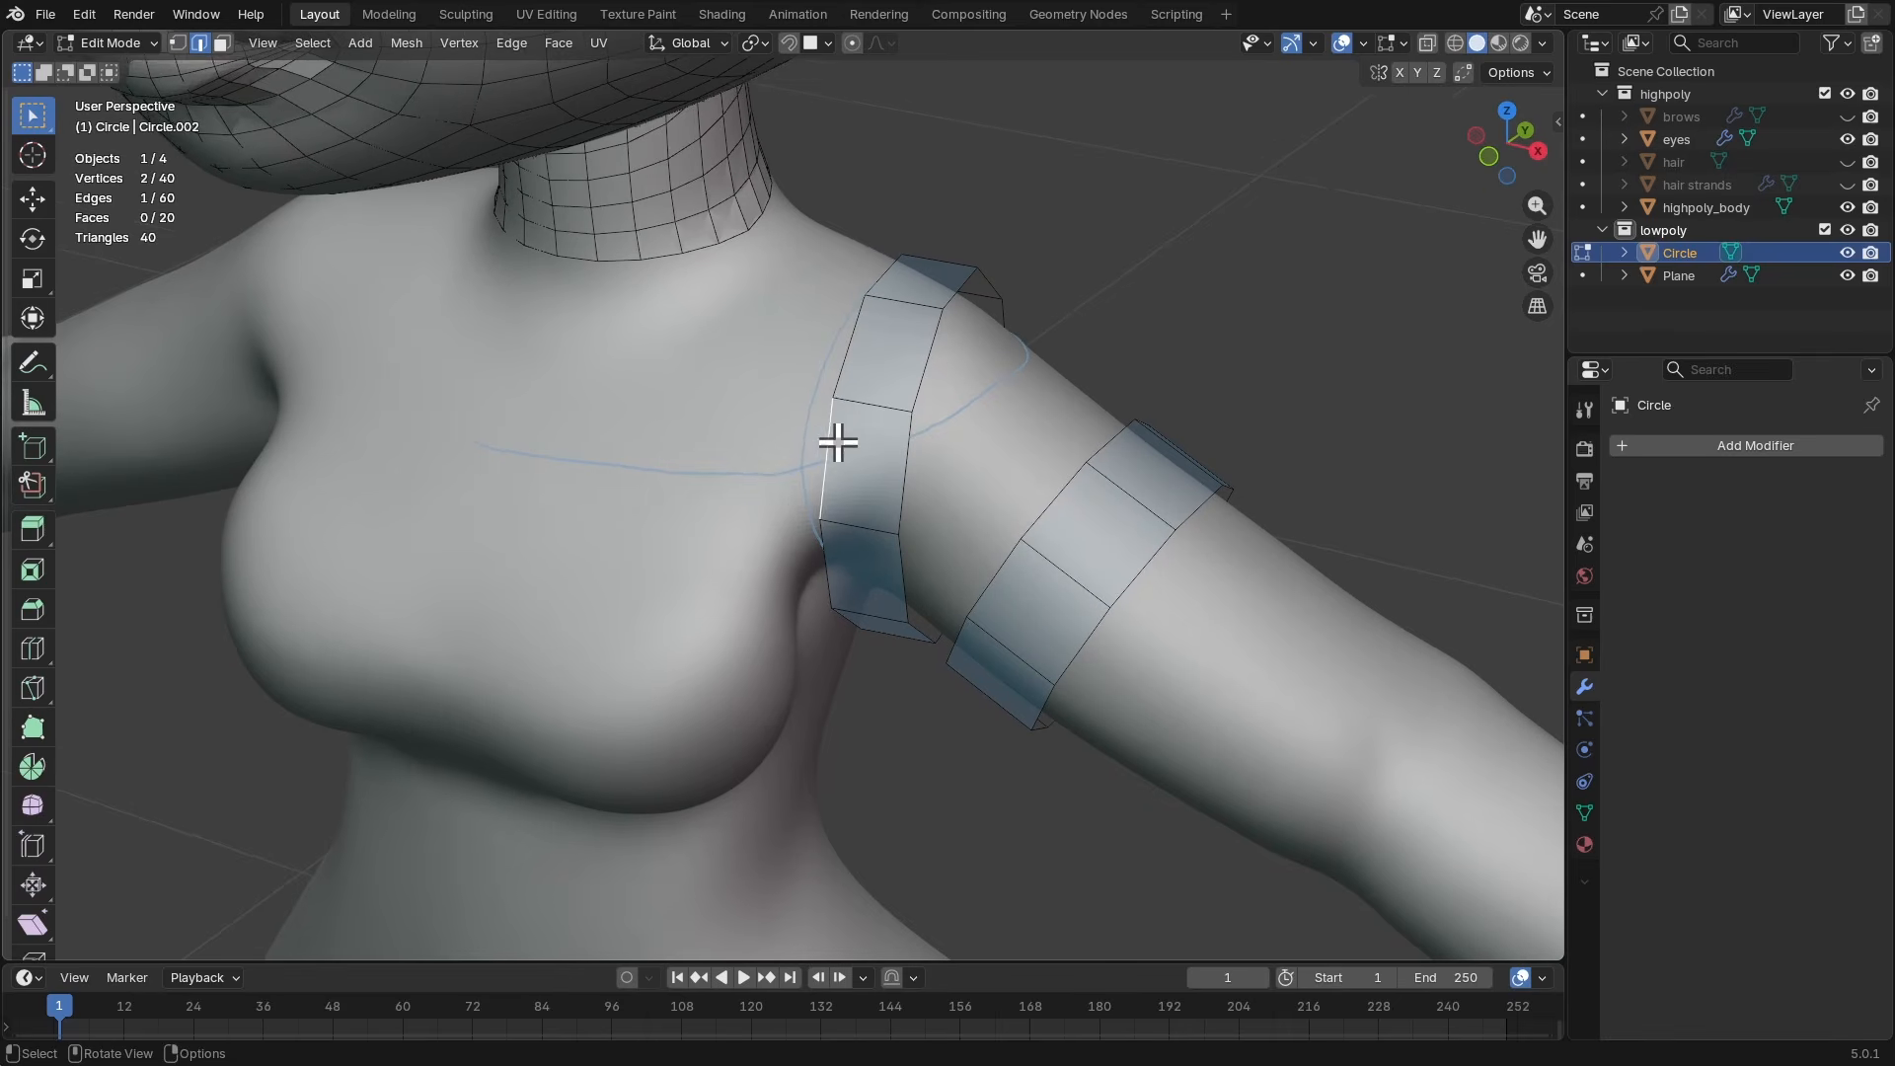
{"action": "key", "text": "e"}
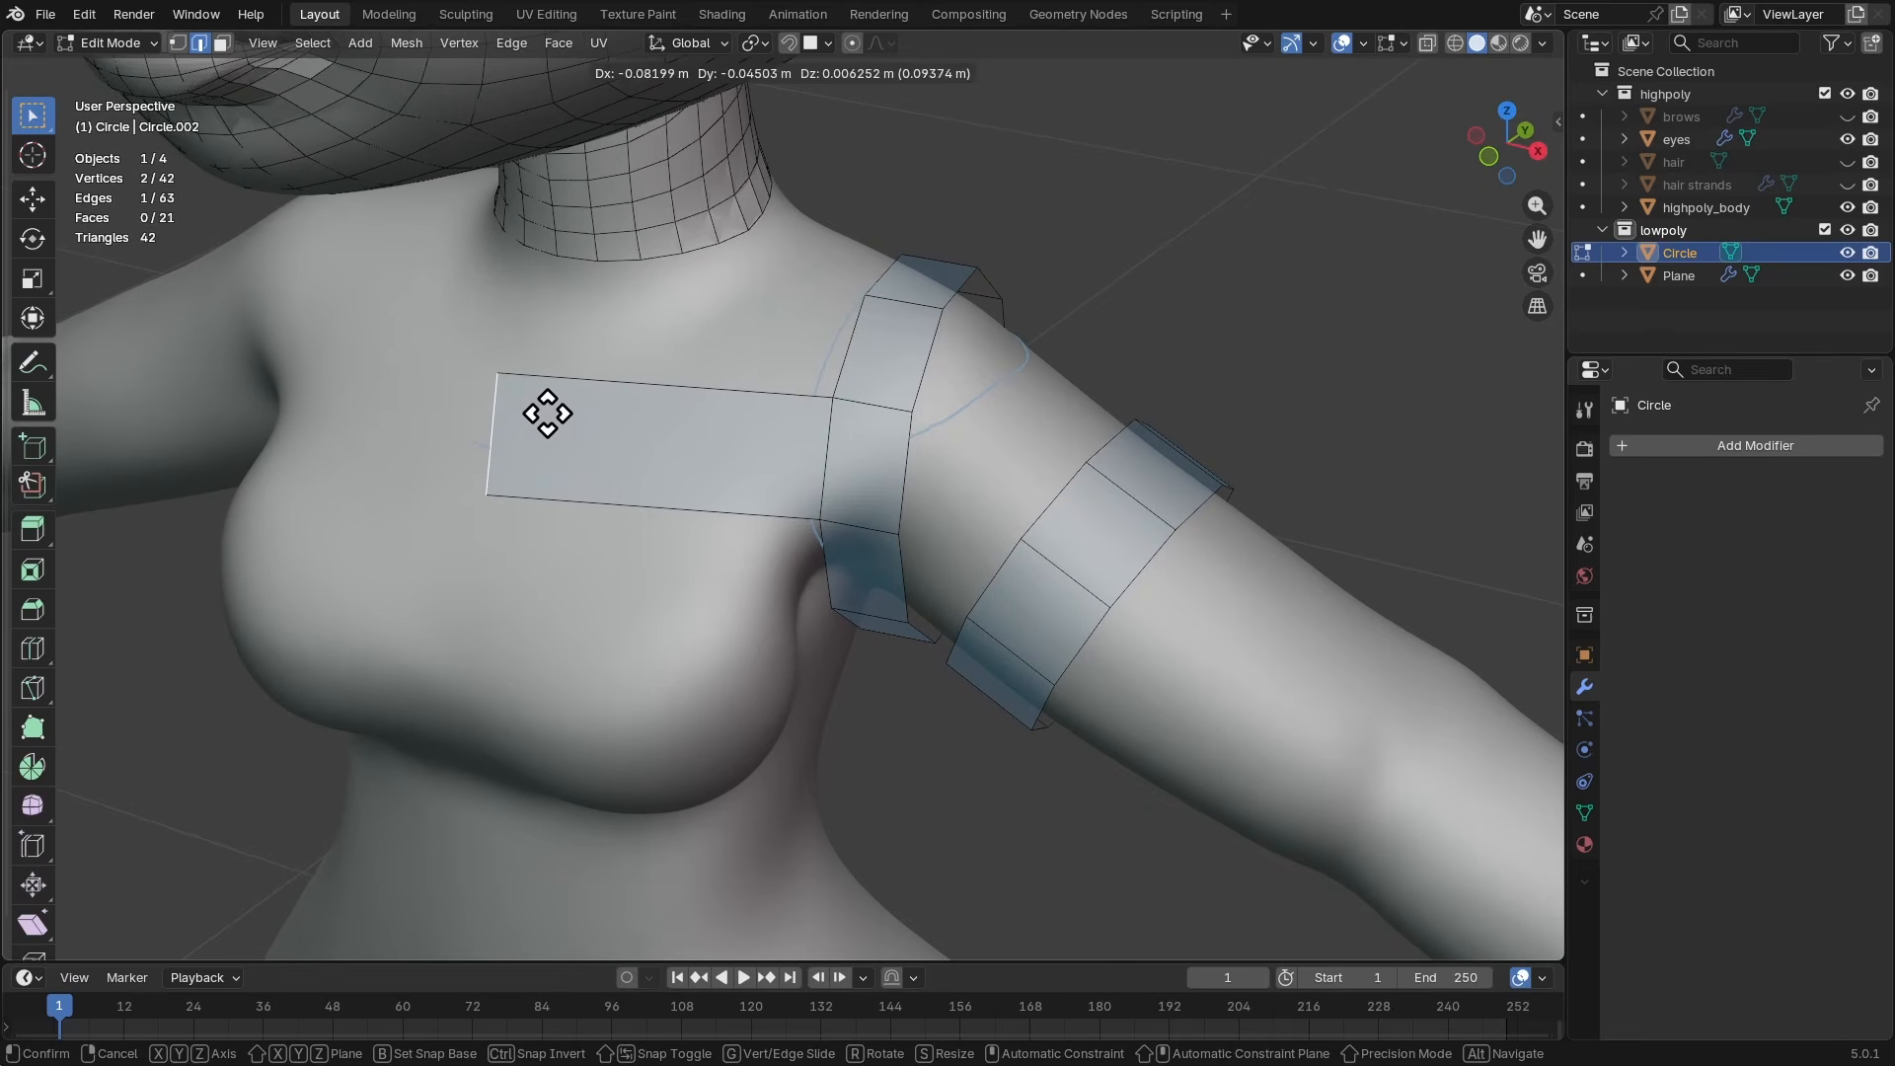
{"action": "left_click", "coordinate": [548, 414]}
{"action": "middle_click_drag", "start_coordinate": [549, 411], "coordinate": [605, 406]}
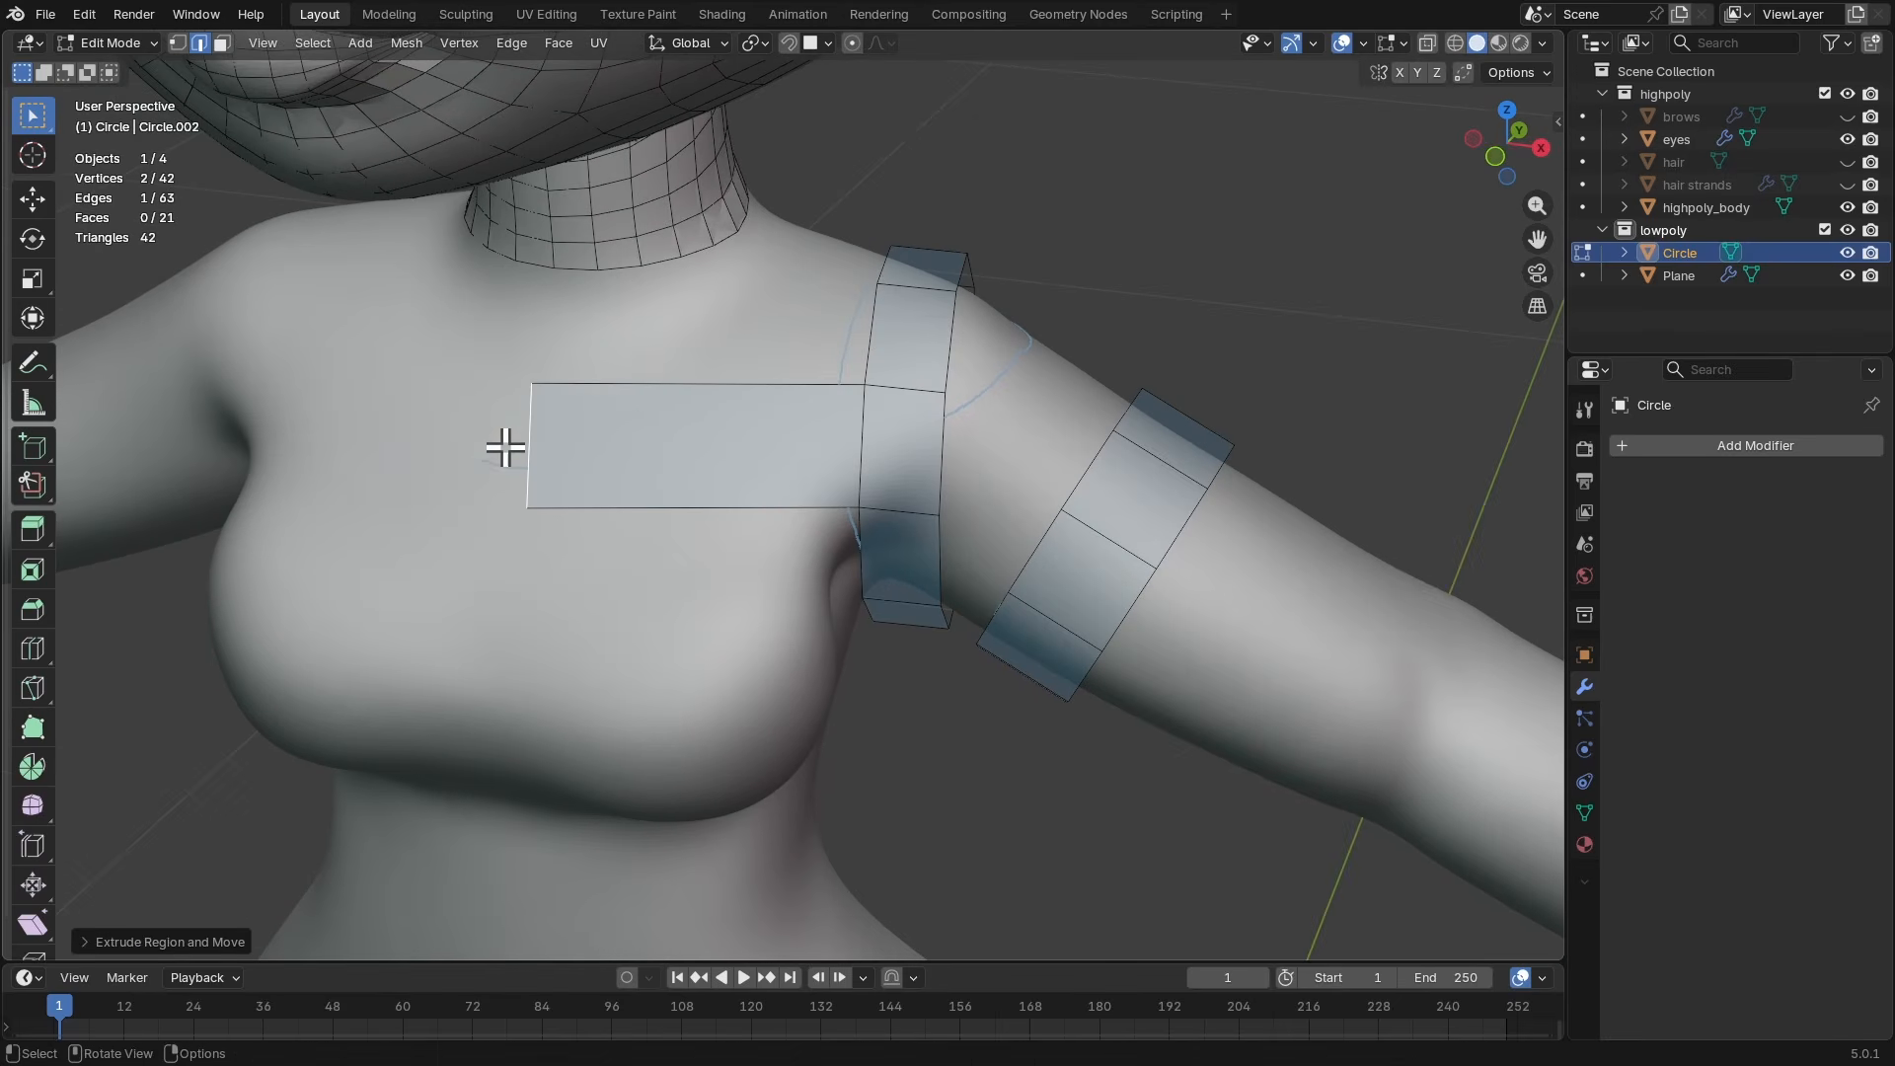
{"action": "mouse_move", "coordinate": [559, 420]}
{"action": "middle_mouse_down"}
{"action": "mouse_move", "coordinate": [576, 411]}
{"action": "mouse_move", "coordinate": [549, 408]}
{"action": "middle_mouse_up"}
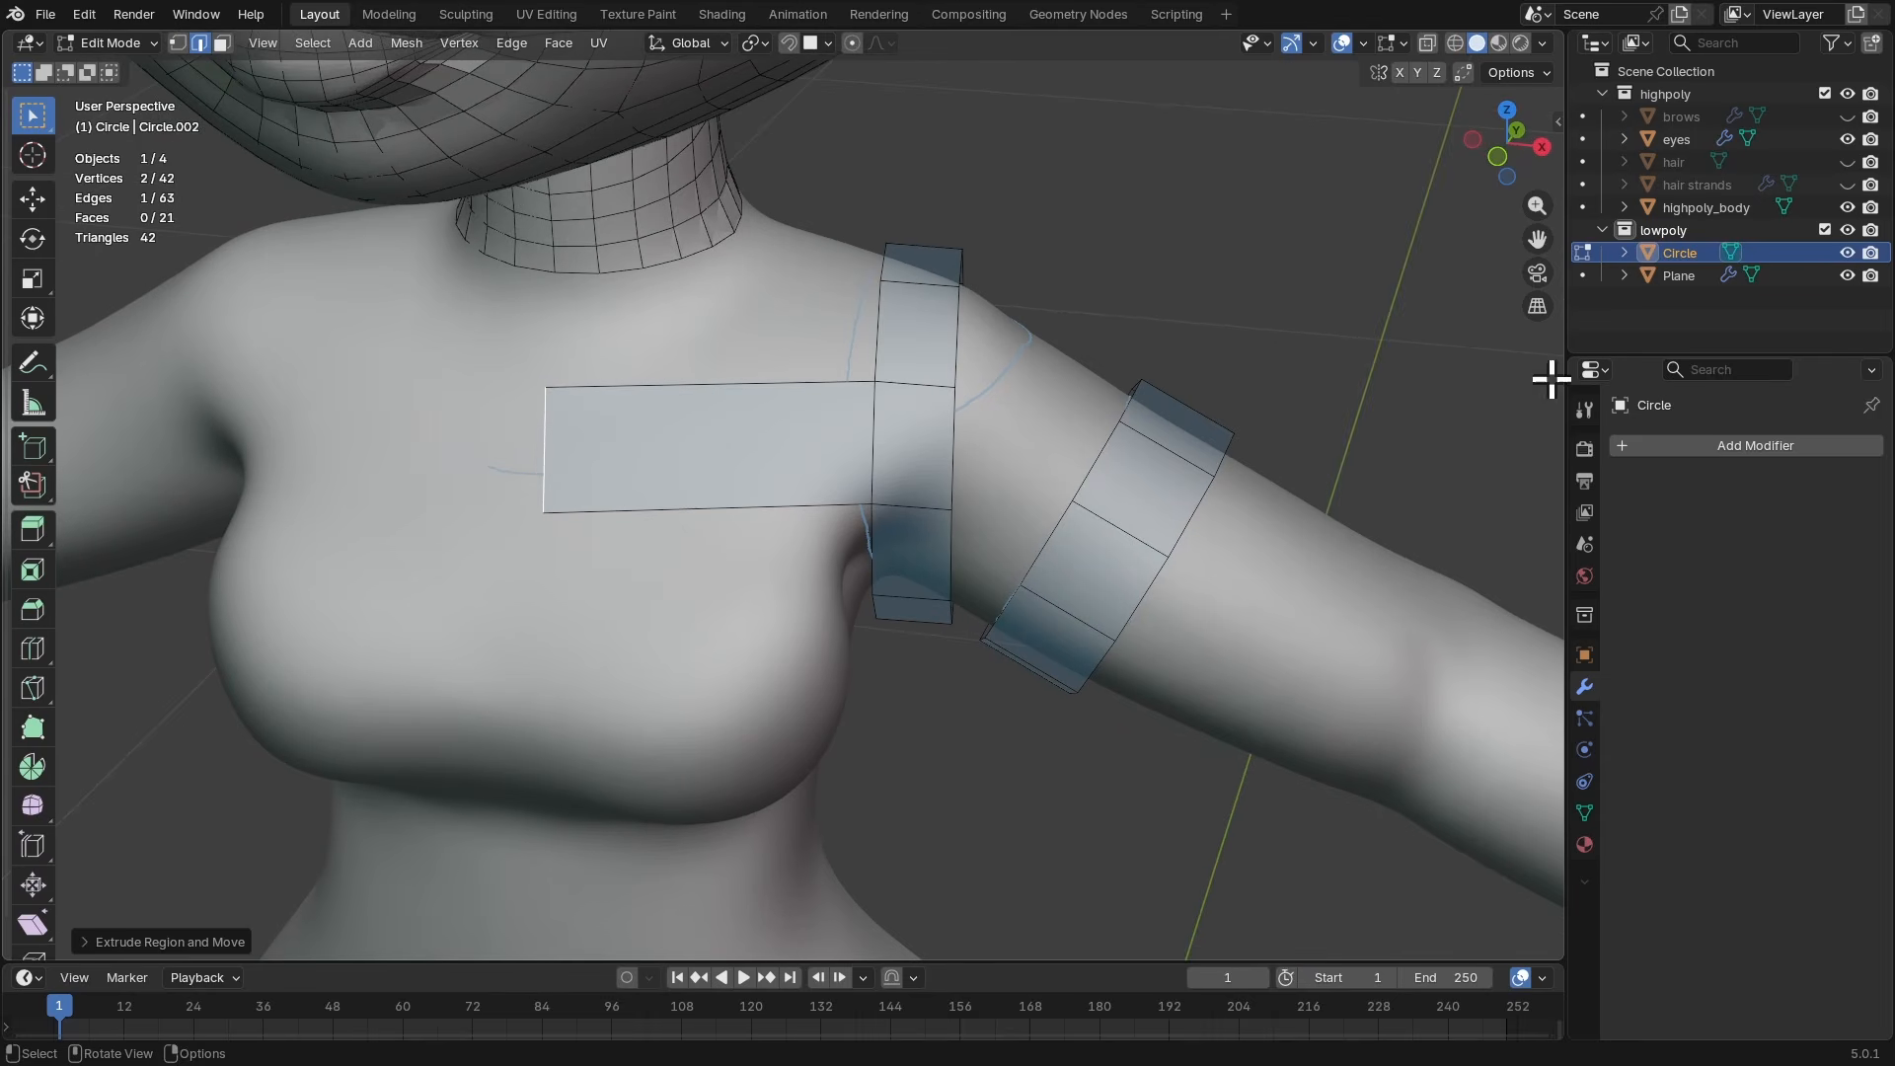
- Add a Mirror modifier to the Circle on the X axis with highpoly_body as the mirror object
{"action": "left_click", "coordinate": [1642, 443]}
{"action": "type", "text": "mi"}
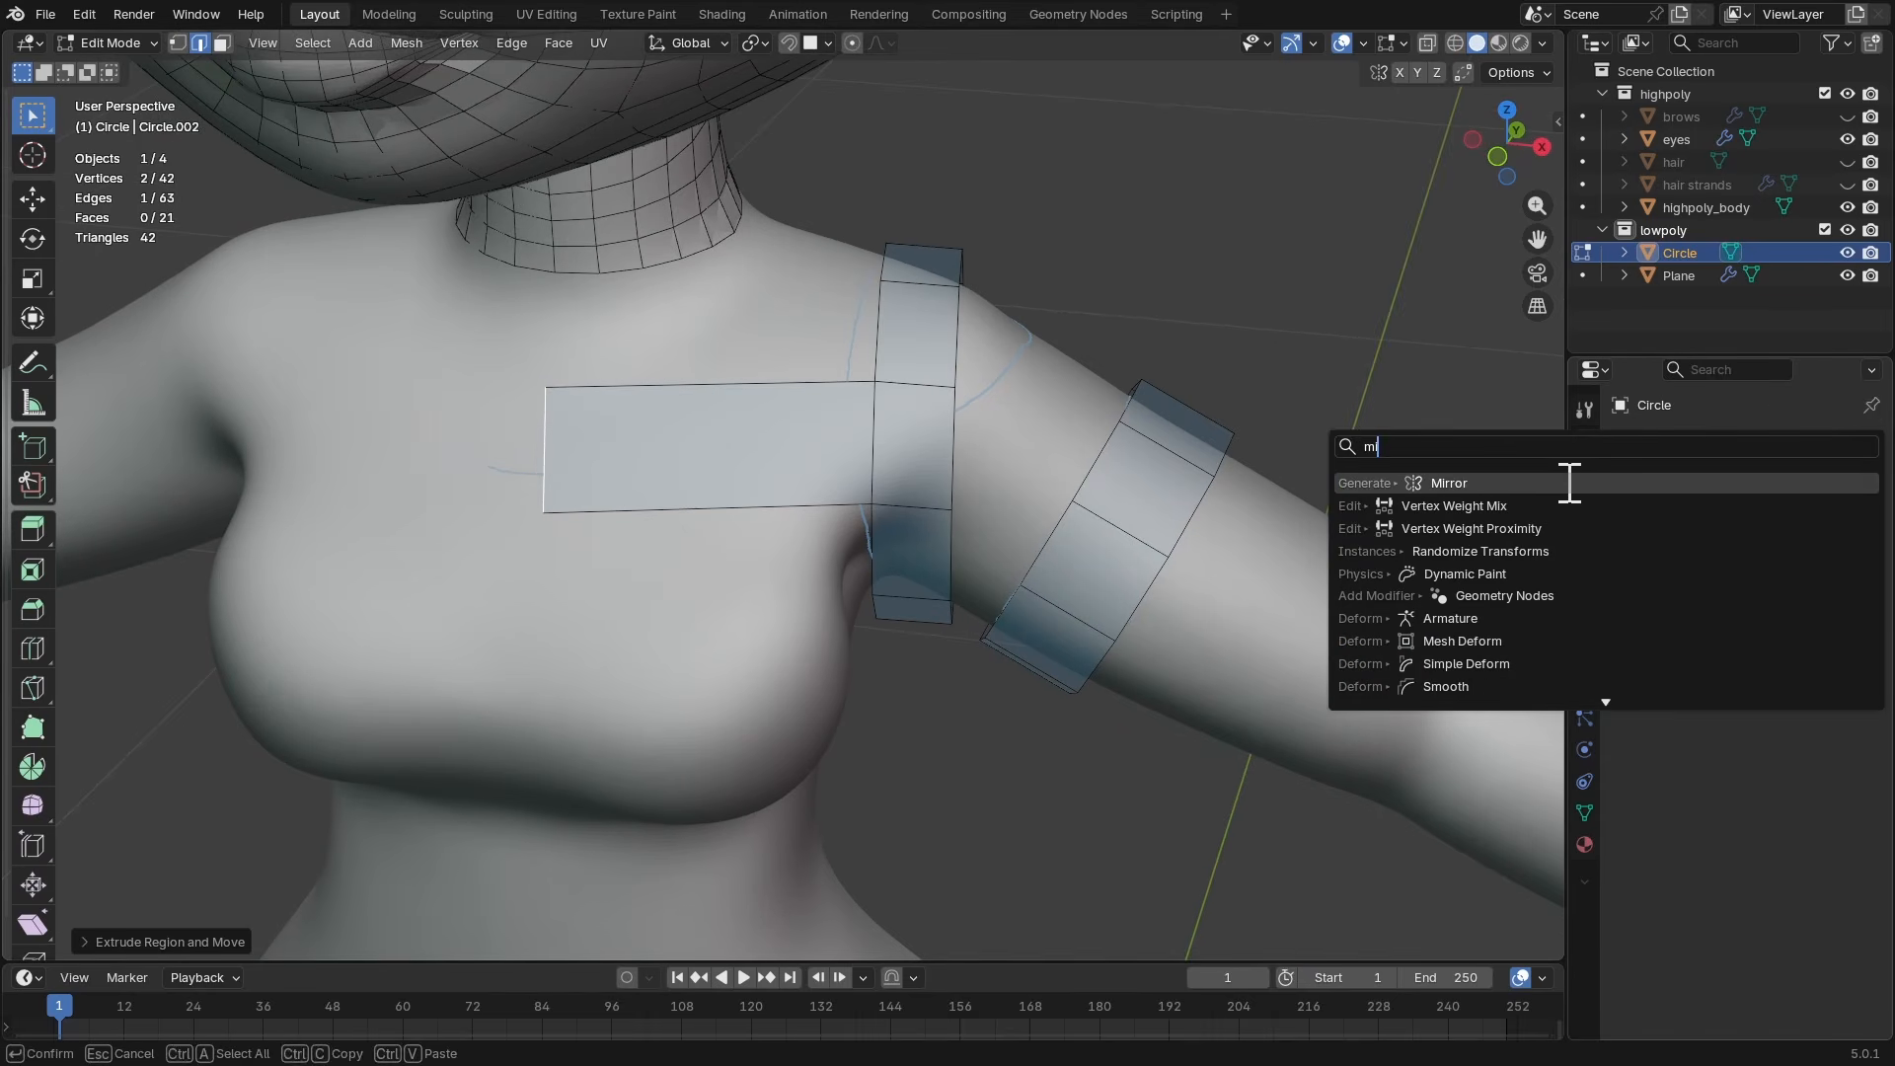
{"action": "left_click", "coordinate": [1569, 482]}
{"action": "left_click", "coordinate": [1840, 598]}
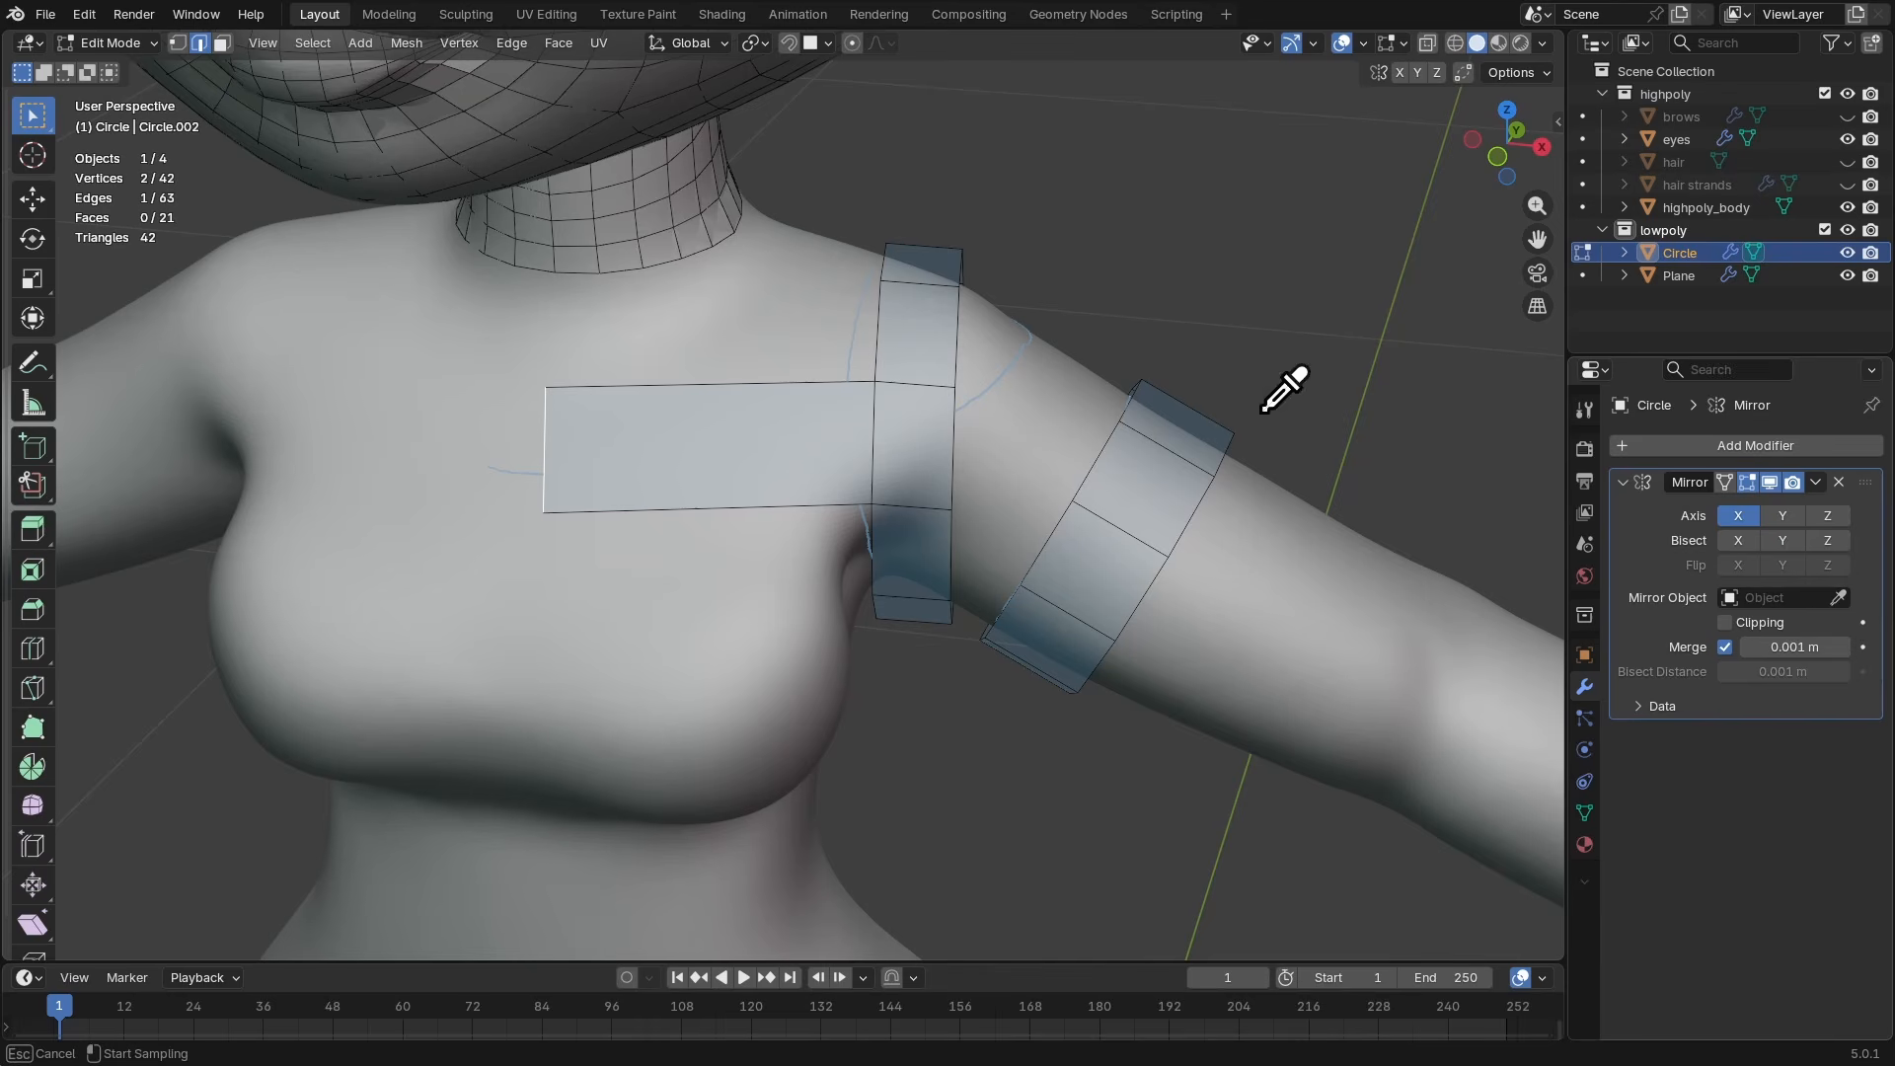
{"action": "left_click", "coordinate": [1049, 369]}
{"action": "middle_click_drag", "start_coordinate": [1044, 372], "coordinate": [1039, 373]}
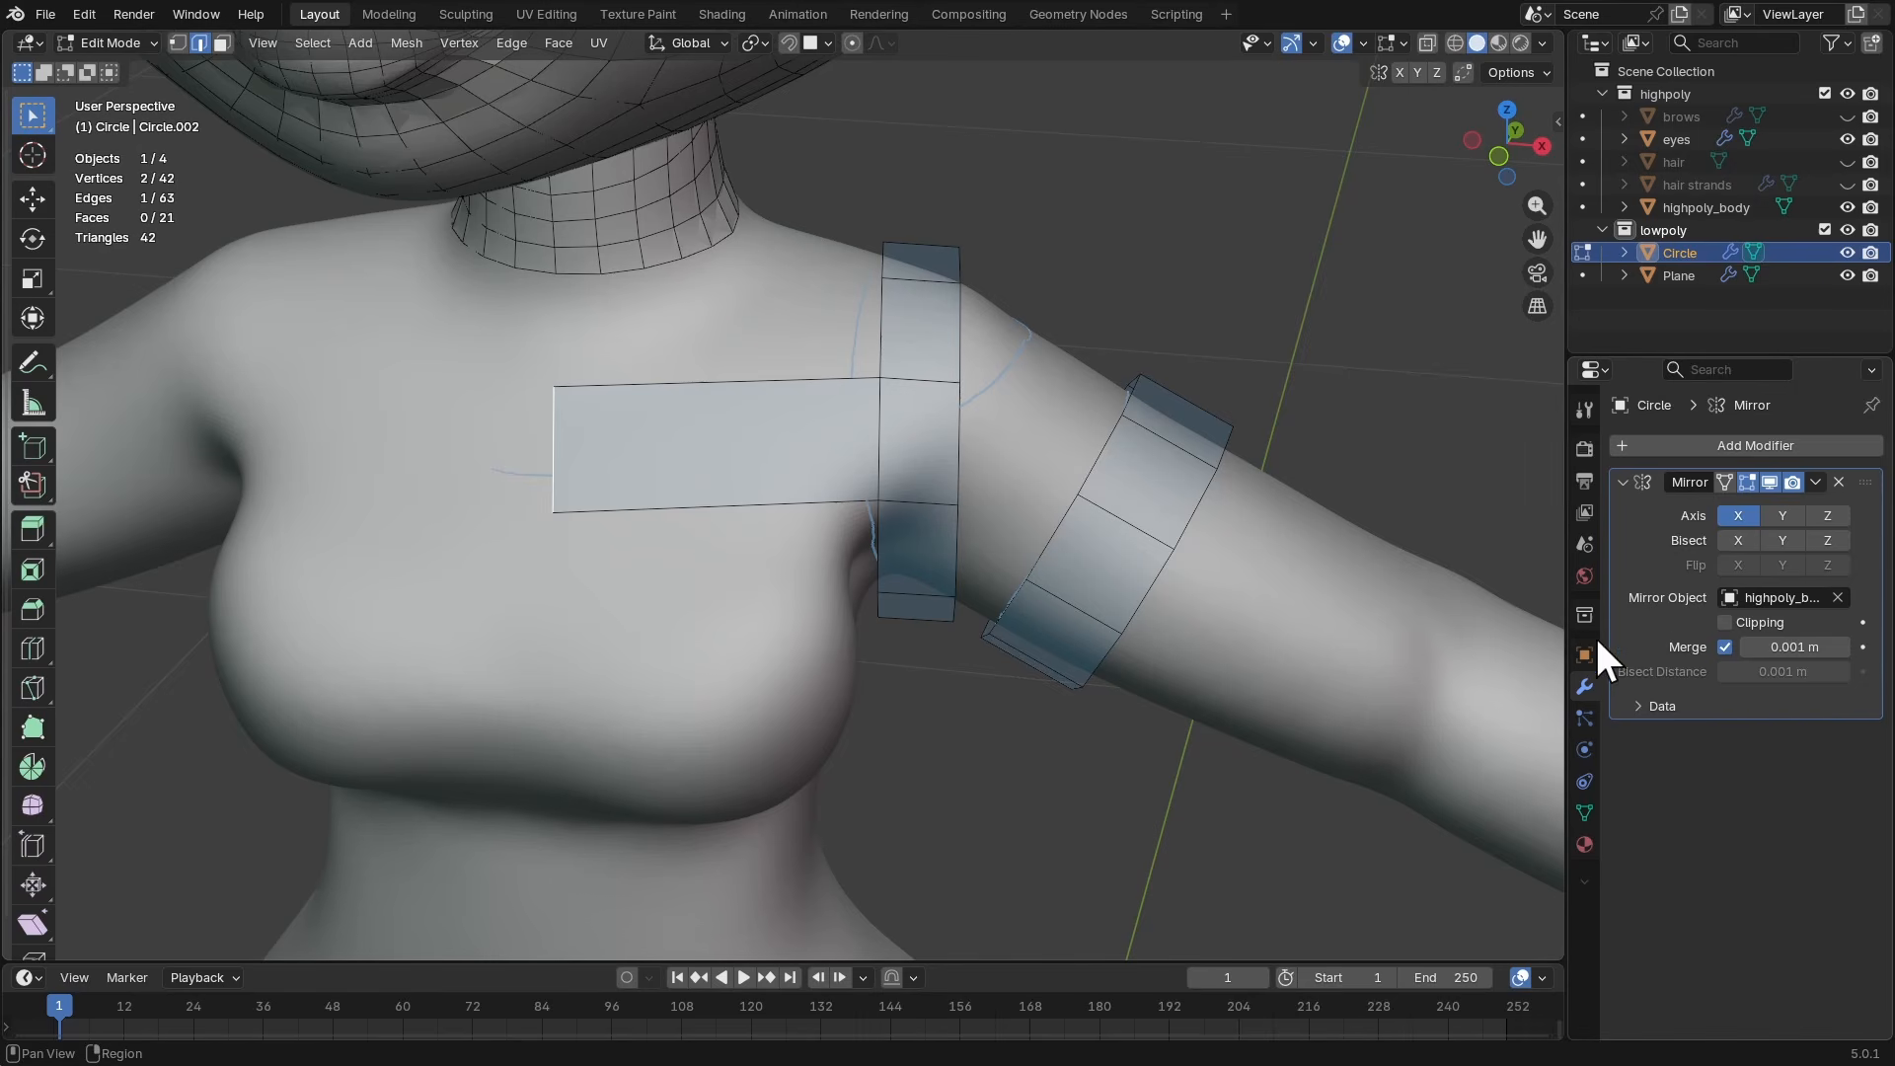
- Enable Wireframe in the Circle object's viewport display
{"action": "scroll", "coordinate": [1659, 755], "scroll_direction": "down", "scroll_amount": 8}
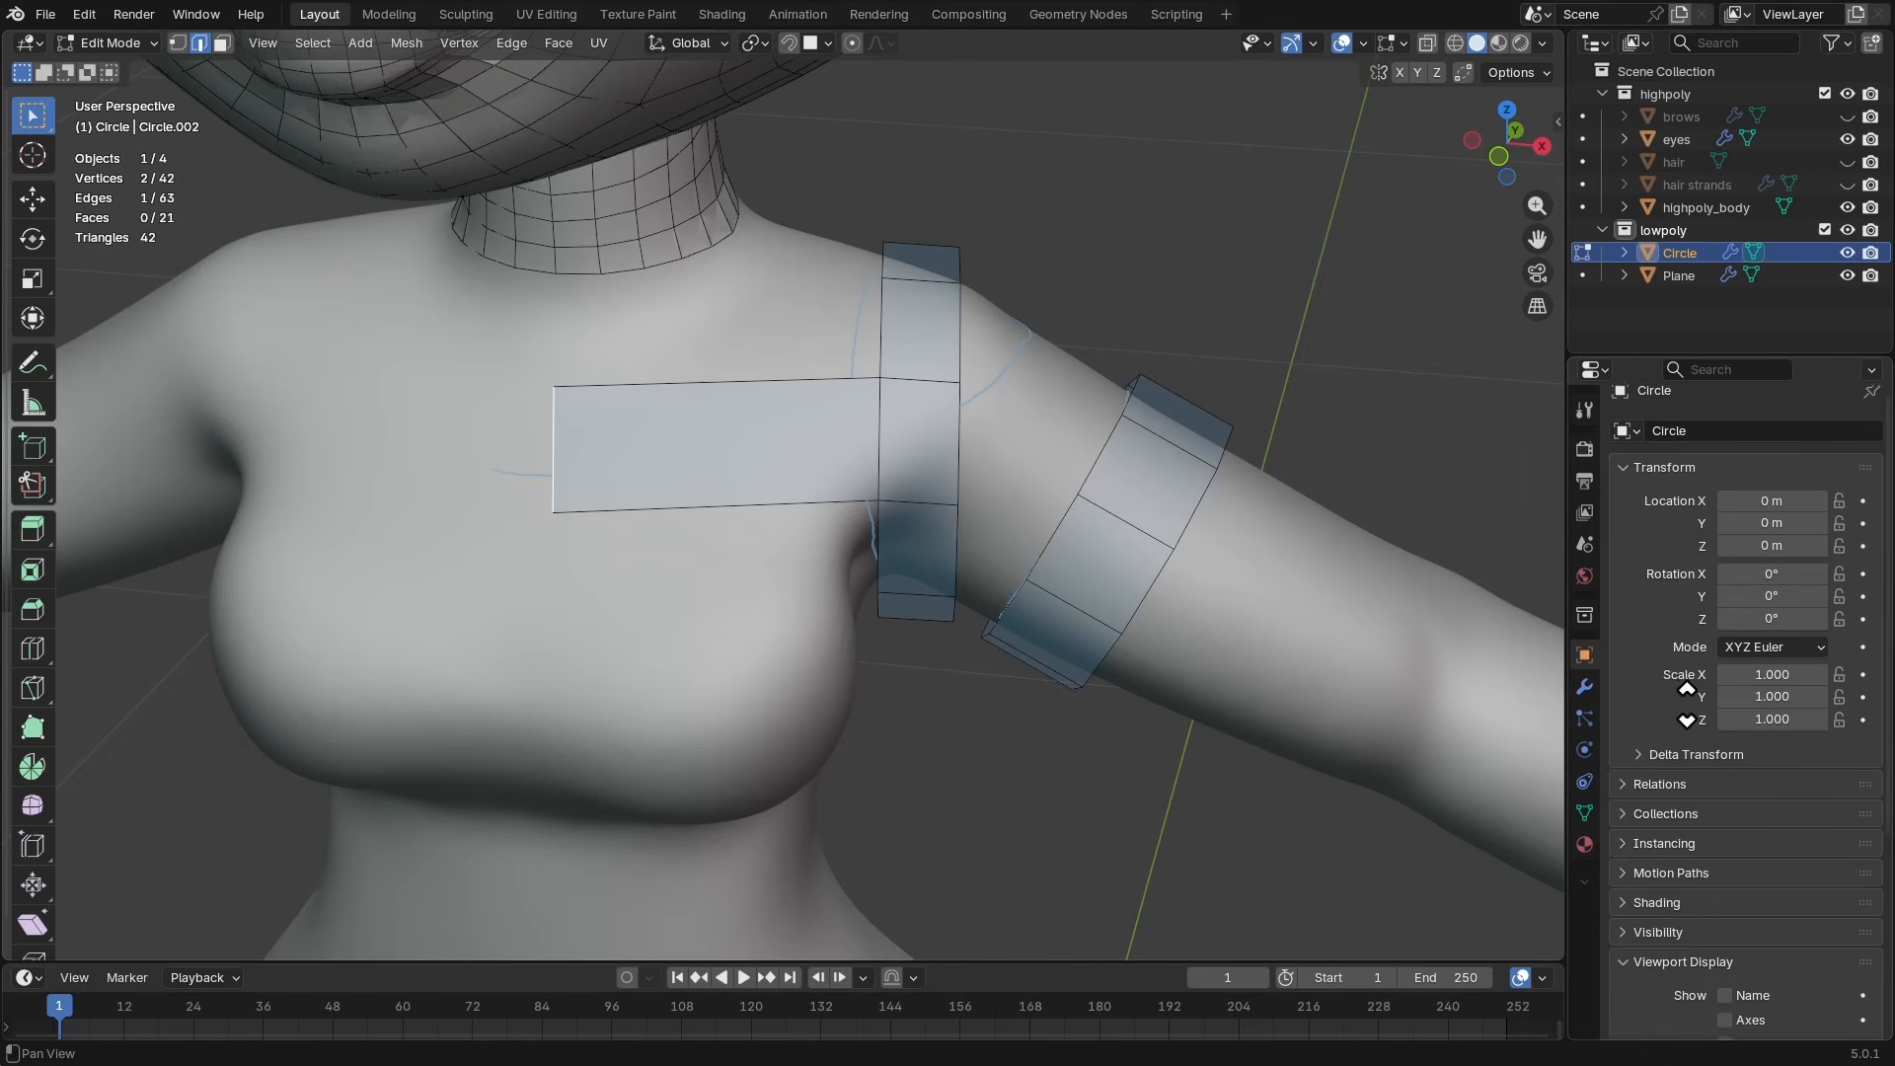
{"action": "left_click", "coordinate": [1725, 750]}
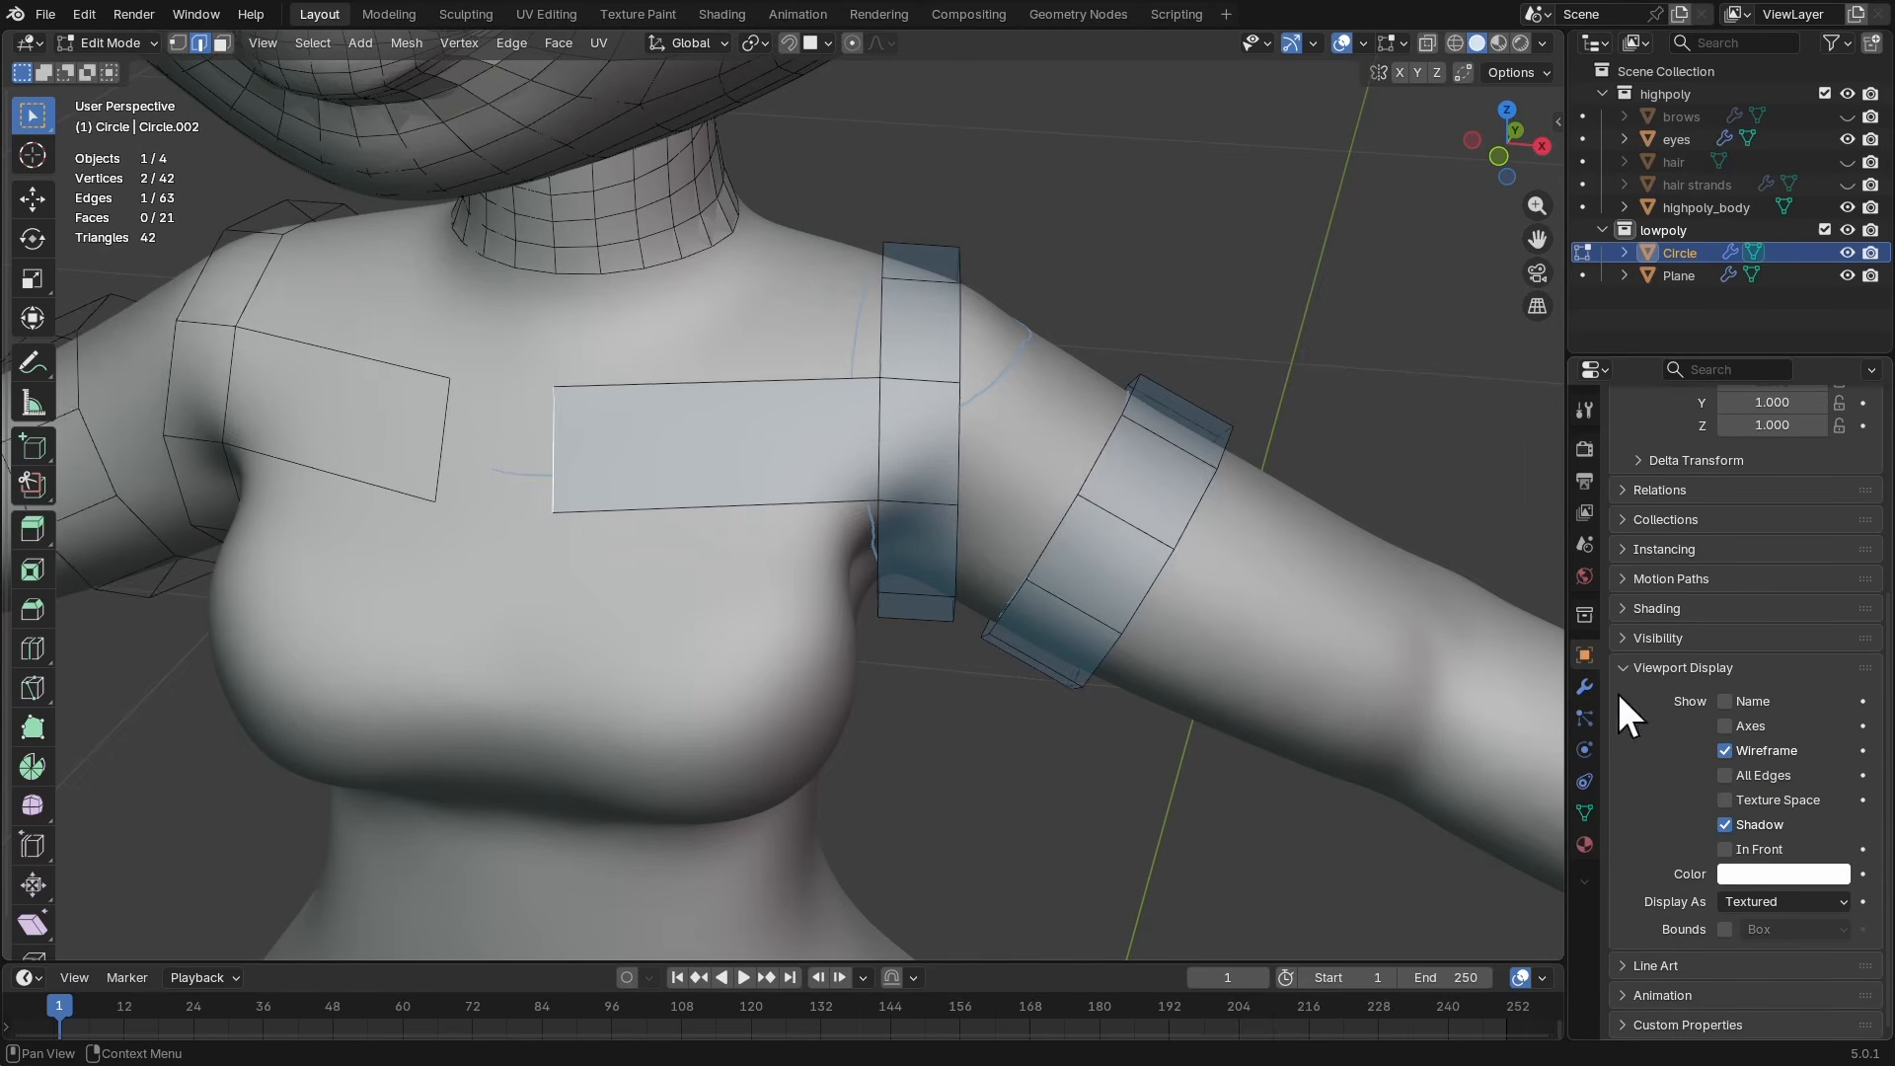
{"action": "mouse_move", "coordinate": [894, 434]}
{"action": "middle_mouse_down"}
{"action": "mouse_move", "coordinate": [952, 489]}
{"action": "mouse_move", "coordinate": [894, 471]}
{"action": "middle_mouse_up"}
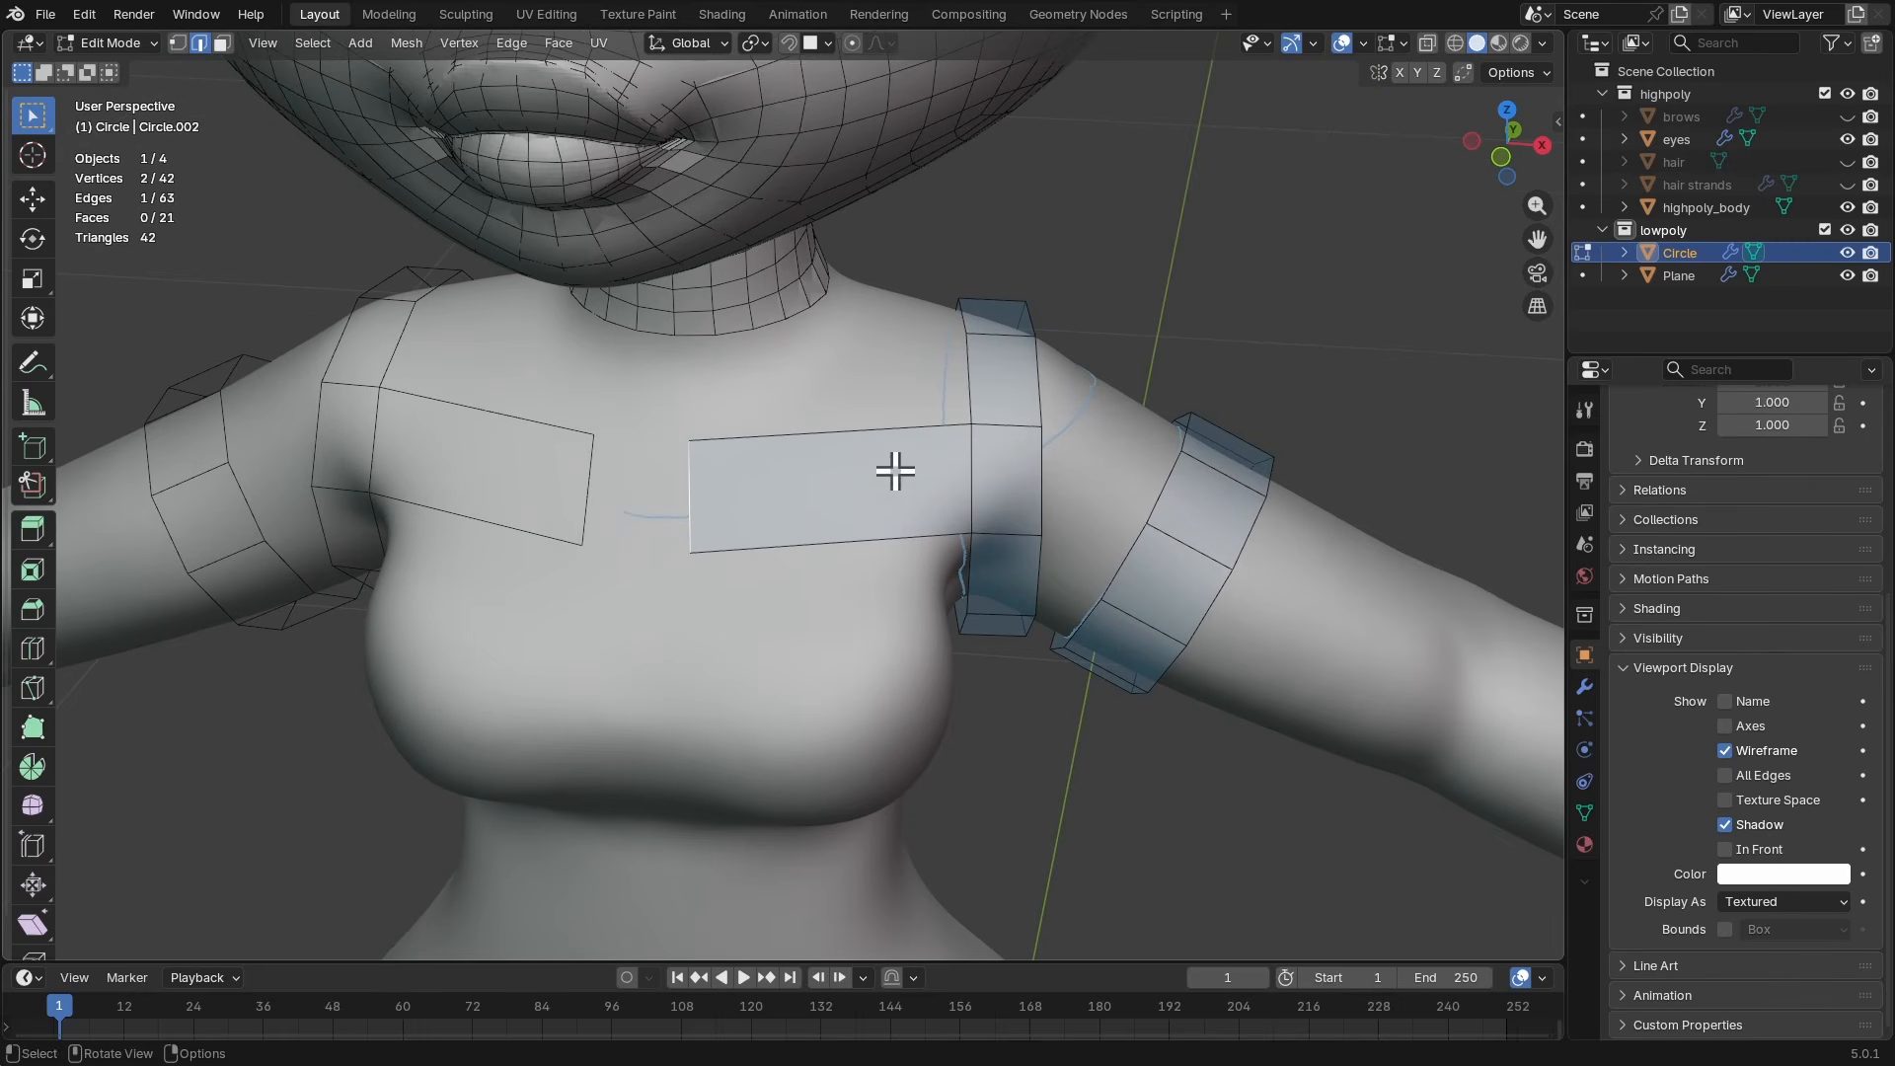
- Turn on snapping with Face Project as the snap target for individual elements
{"action": "left_click", "coordinate": [790, 43]}
{"action": "left_click", "coordinate": [825, 42]}
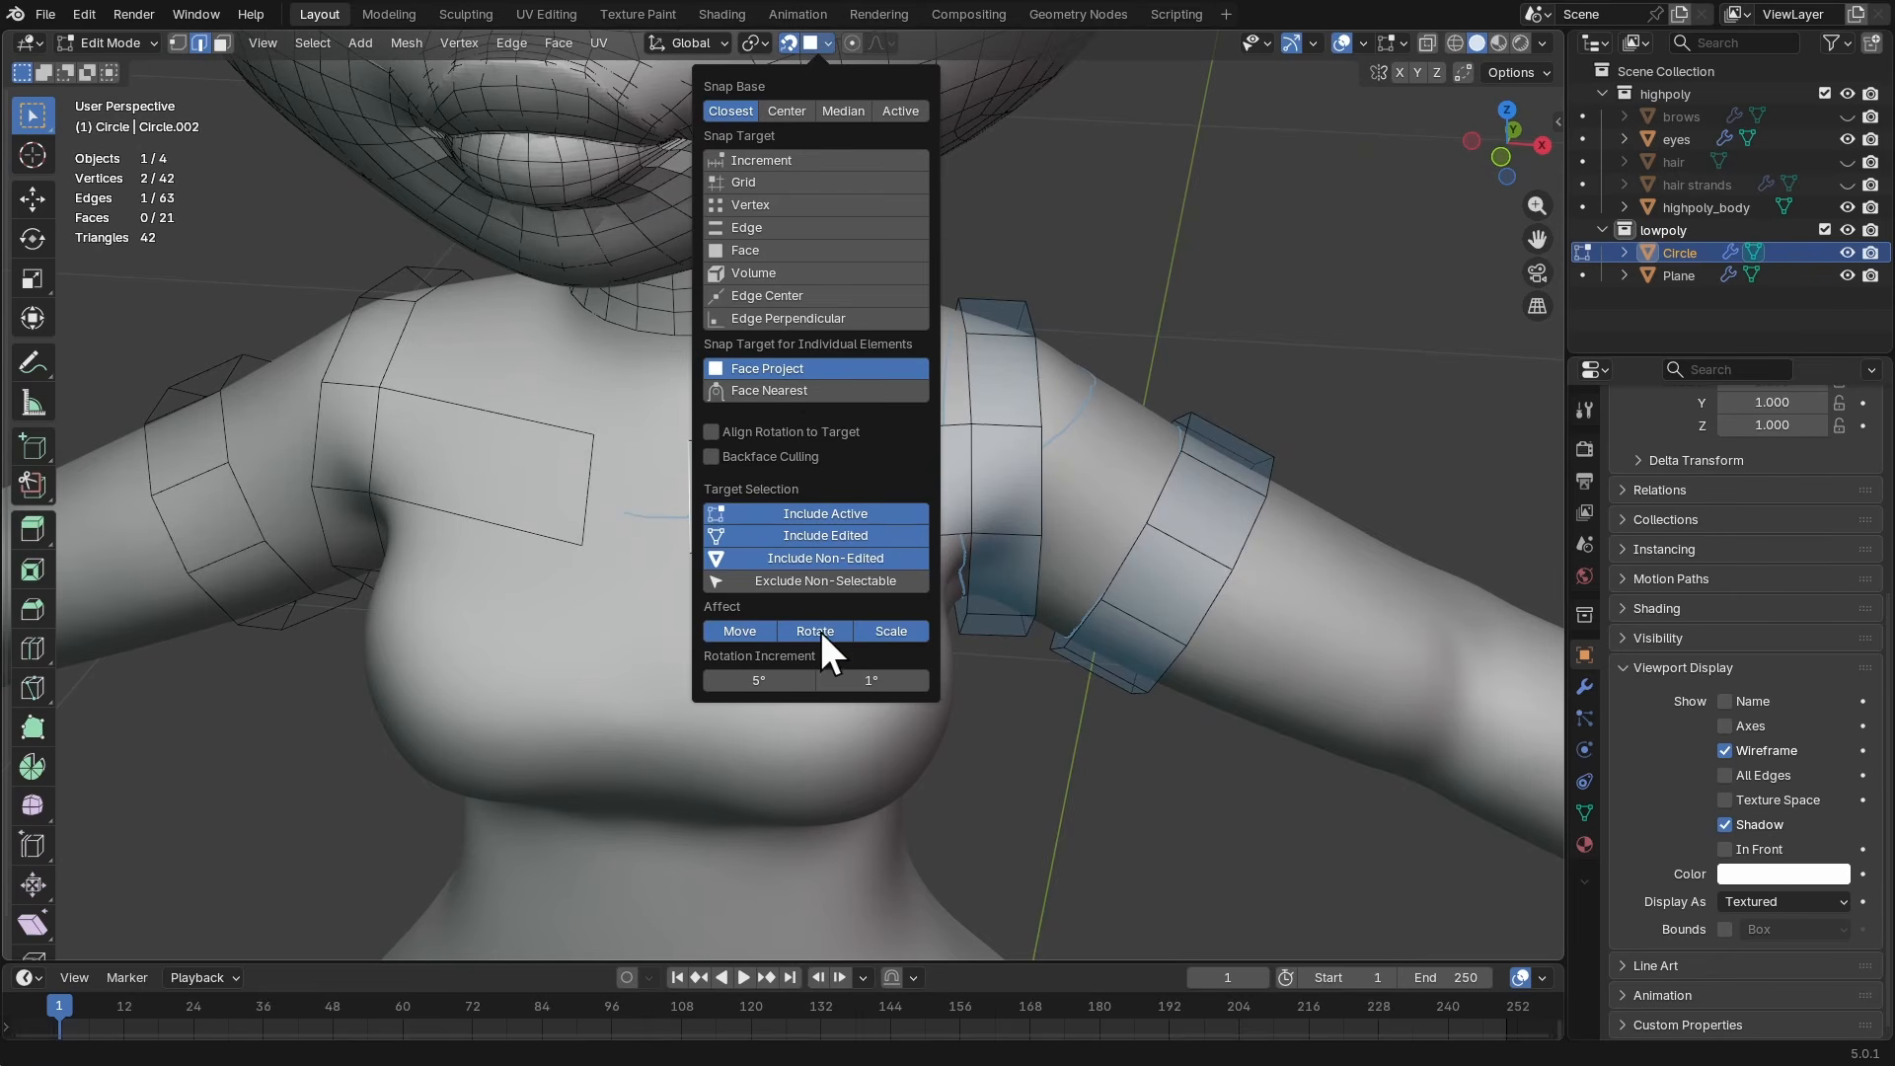
{"action": "key", "text": "Escape"}
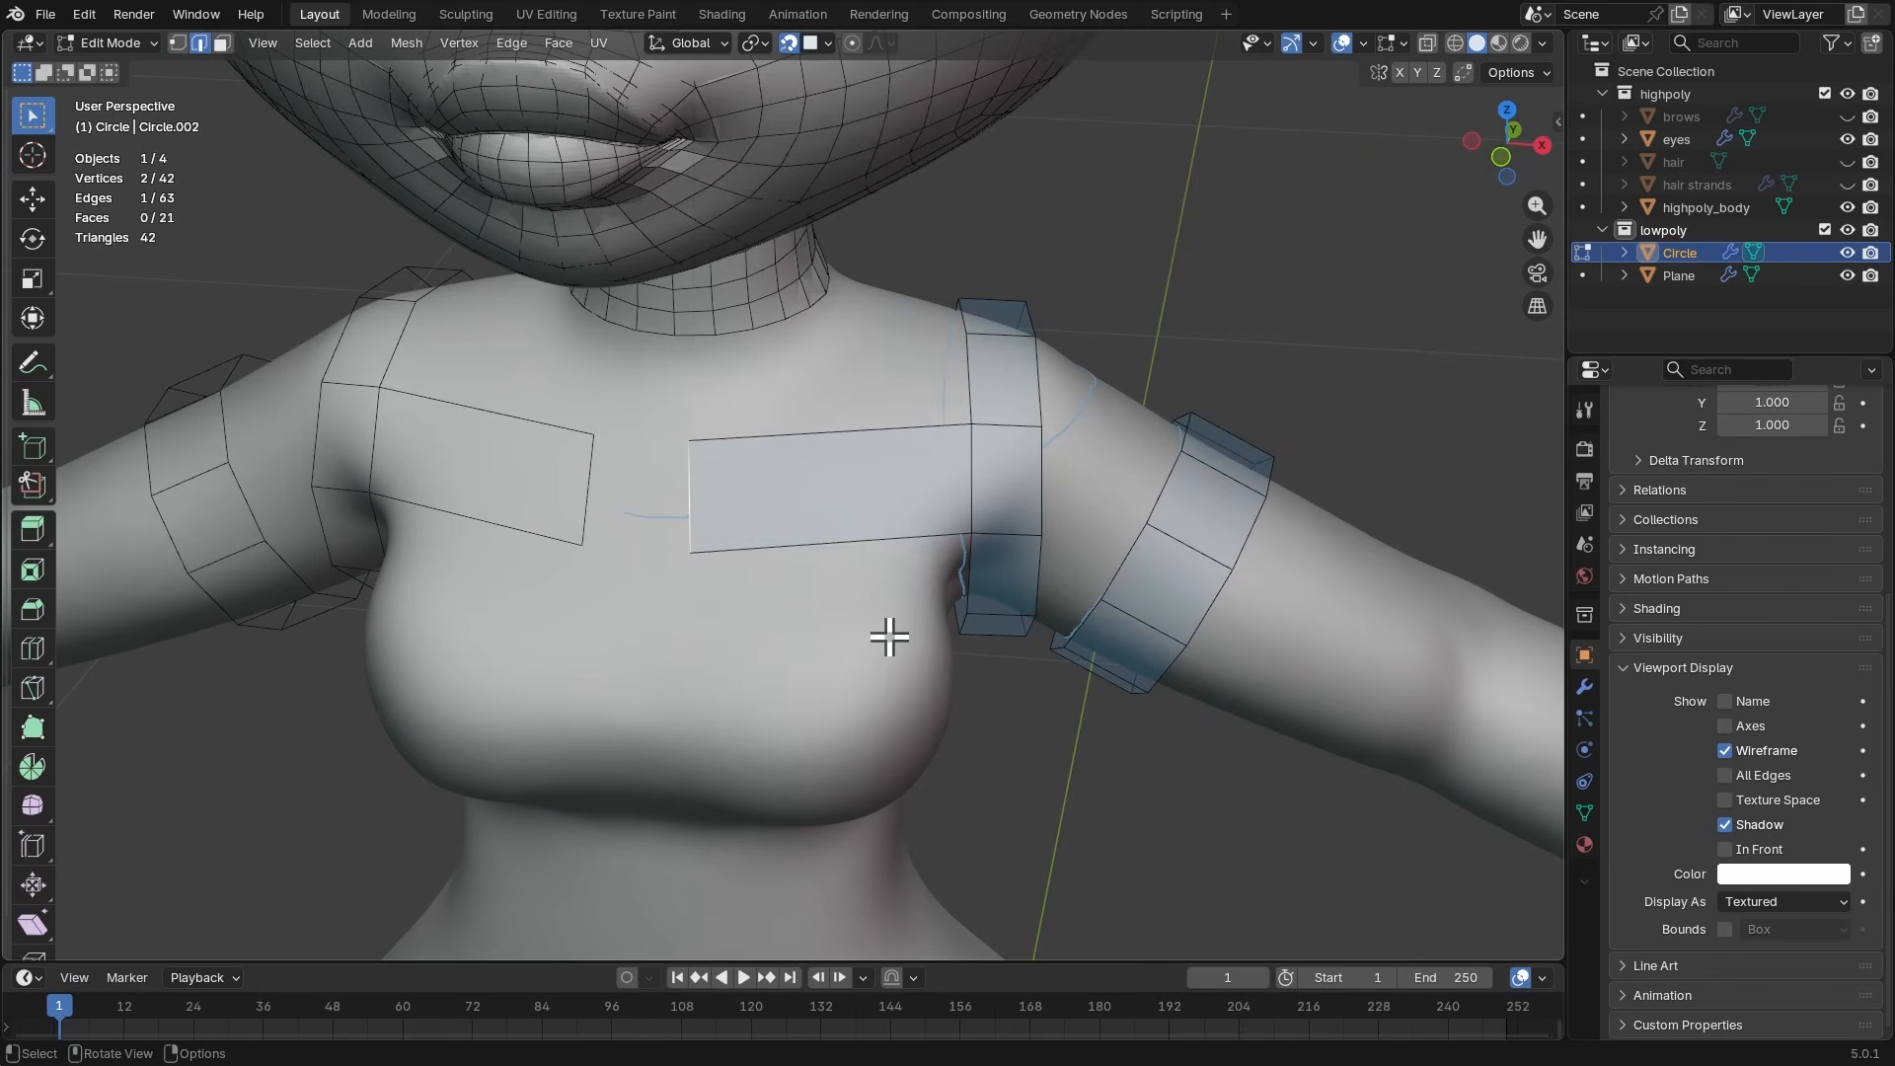
- Move the chest strip's inner edge to the body's centre line, snapping it onto the chest surface
{"action": "middle_click_drag", "start_coordinate": [774, 474], "coordinate": [787, 477]}
{"action": "key", "text": "g"}
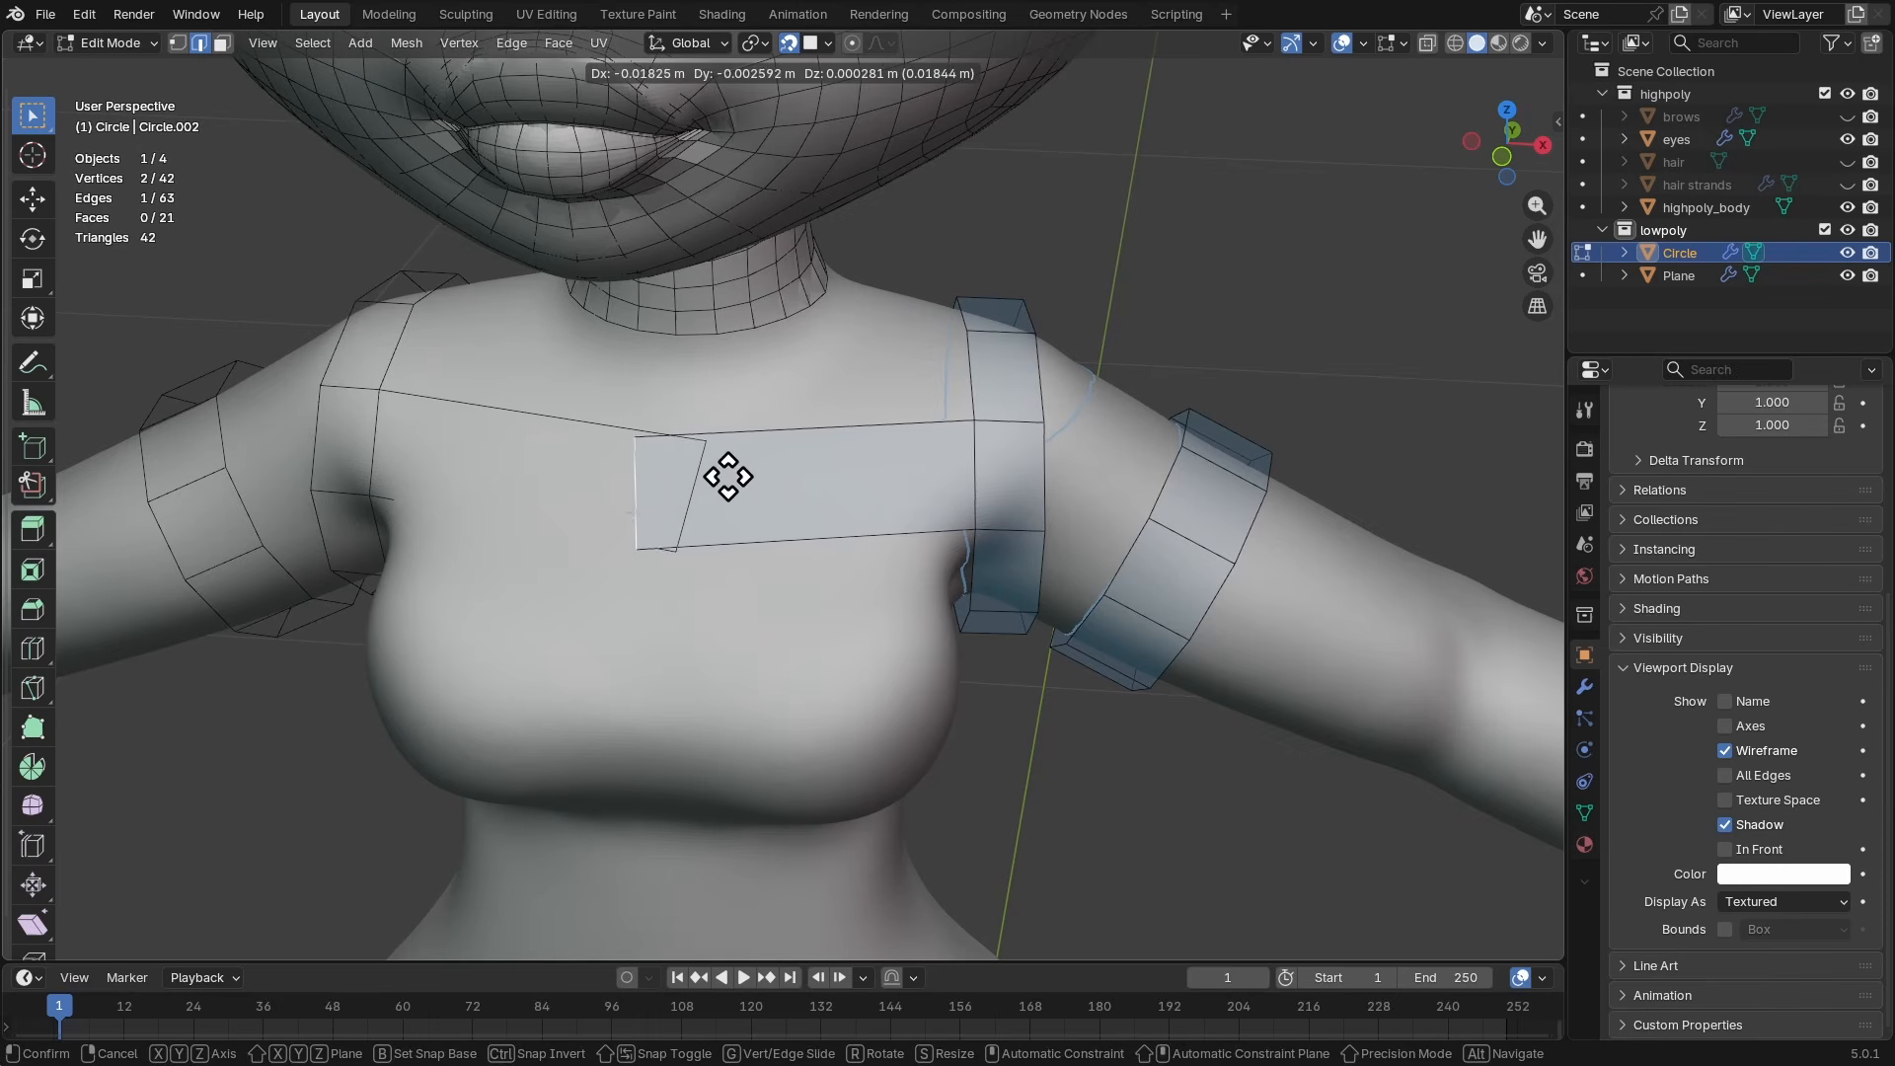
{"action": "left_click", "coordinate": [765, 470]}
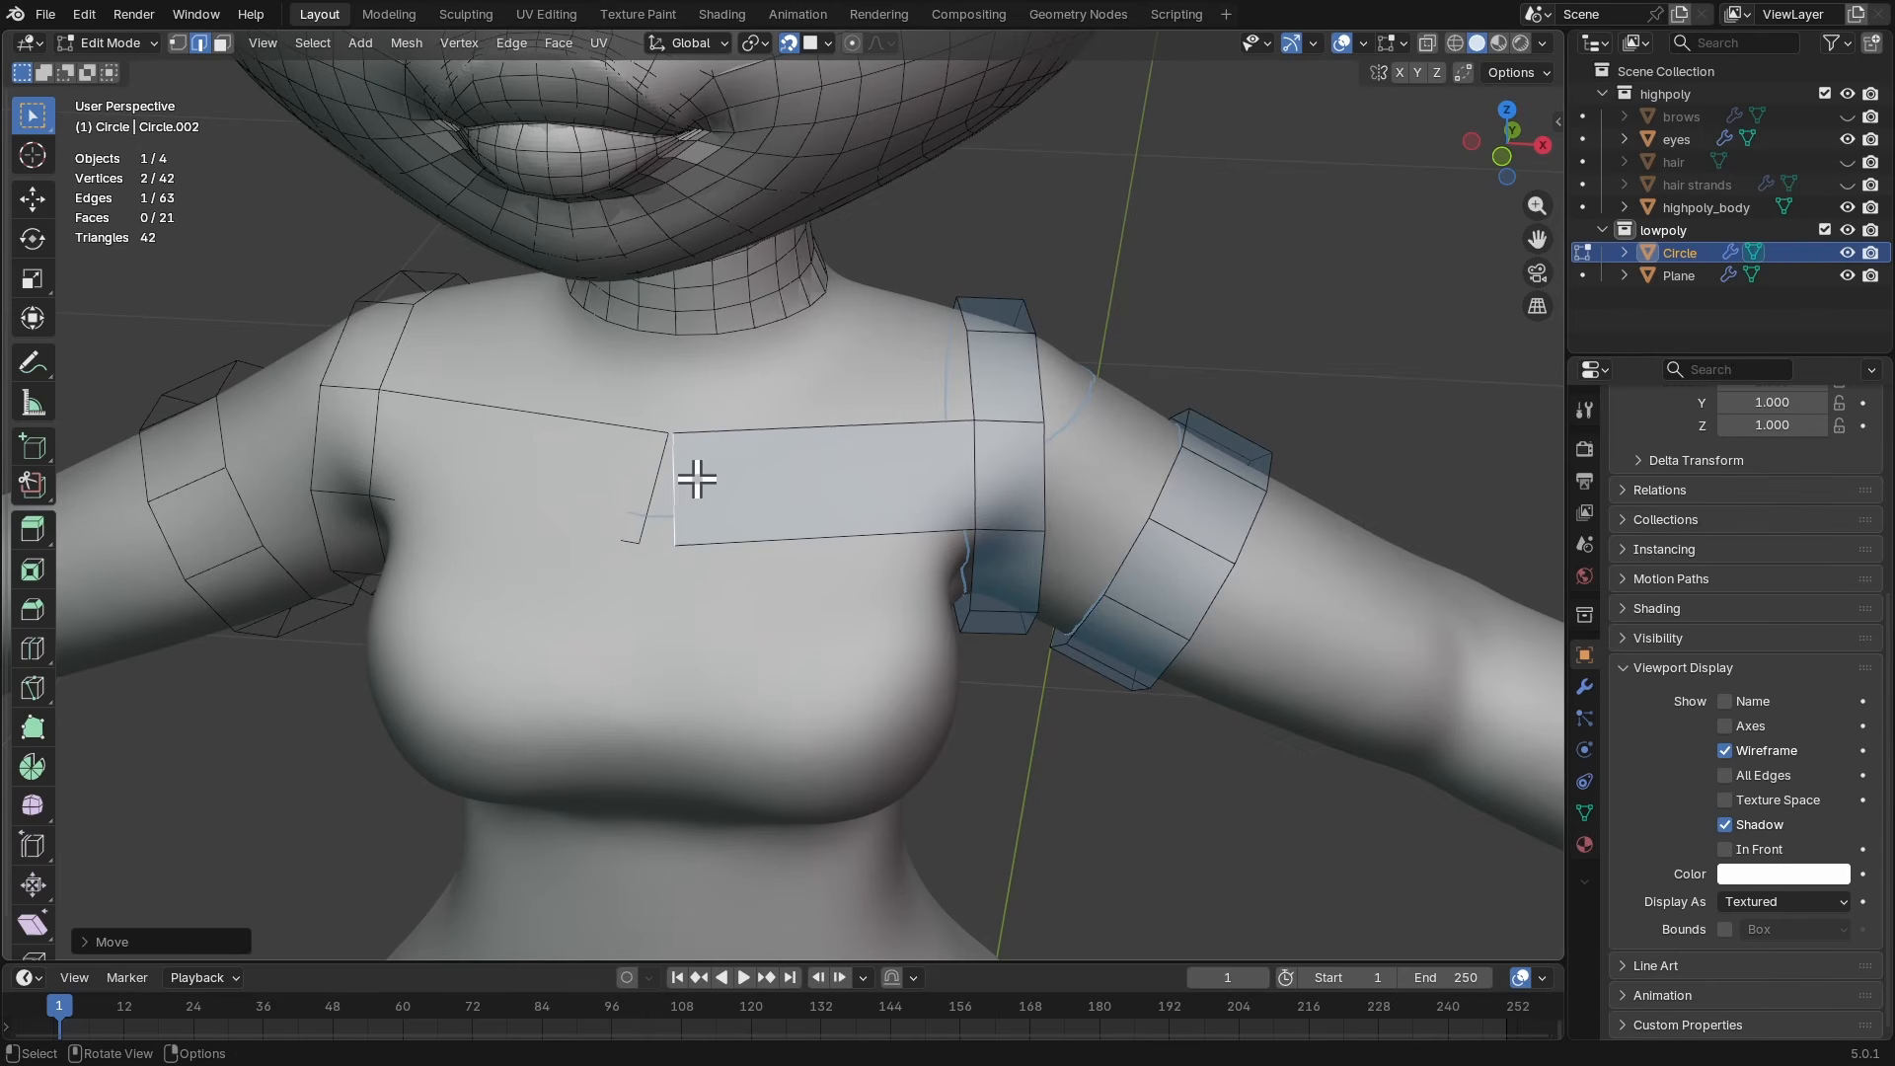
- Enable Clipping on the Mirror modifier and move the chest strip's inner edge onto the mirror centre line
{"action": "left_click", "coordinate": [1585, 688]}
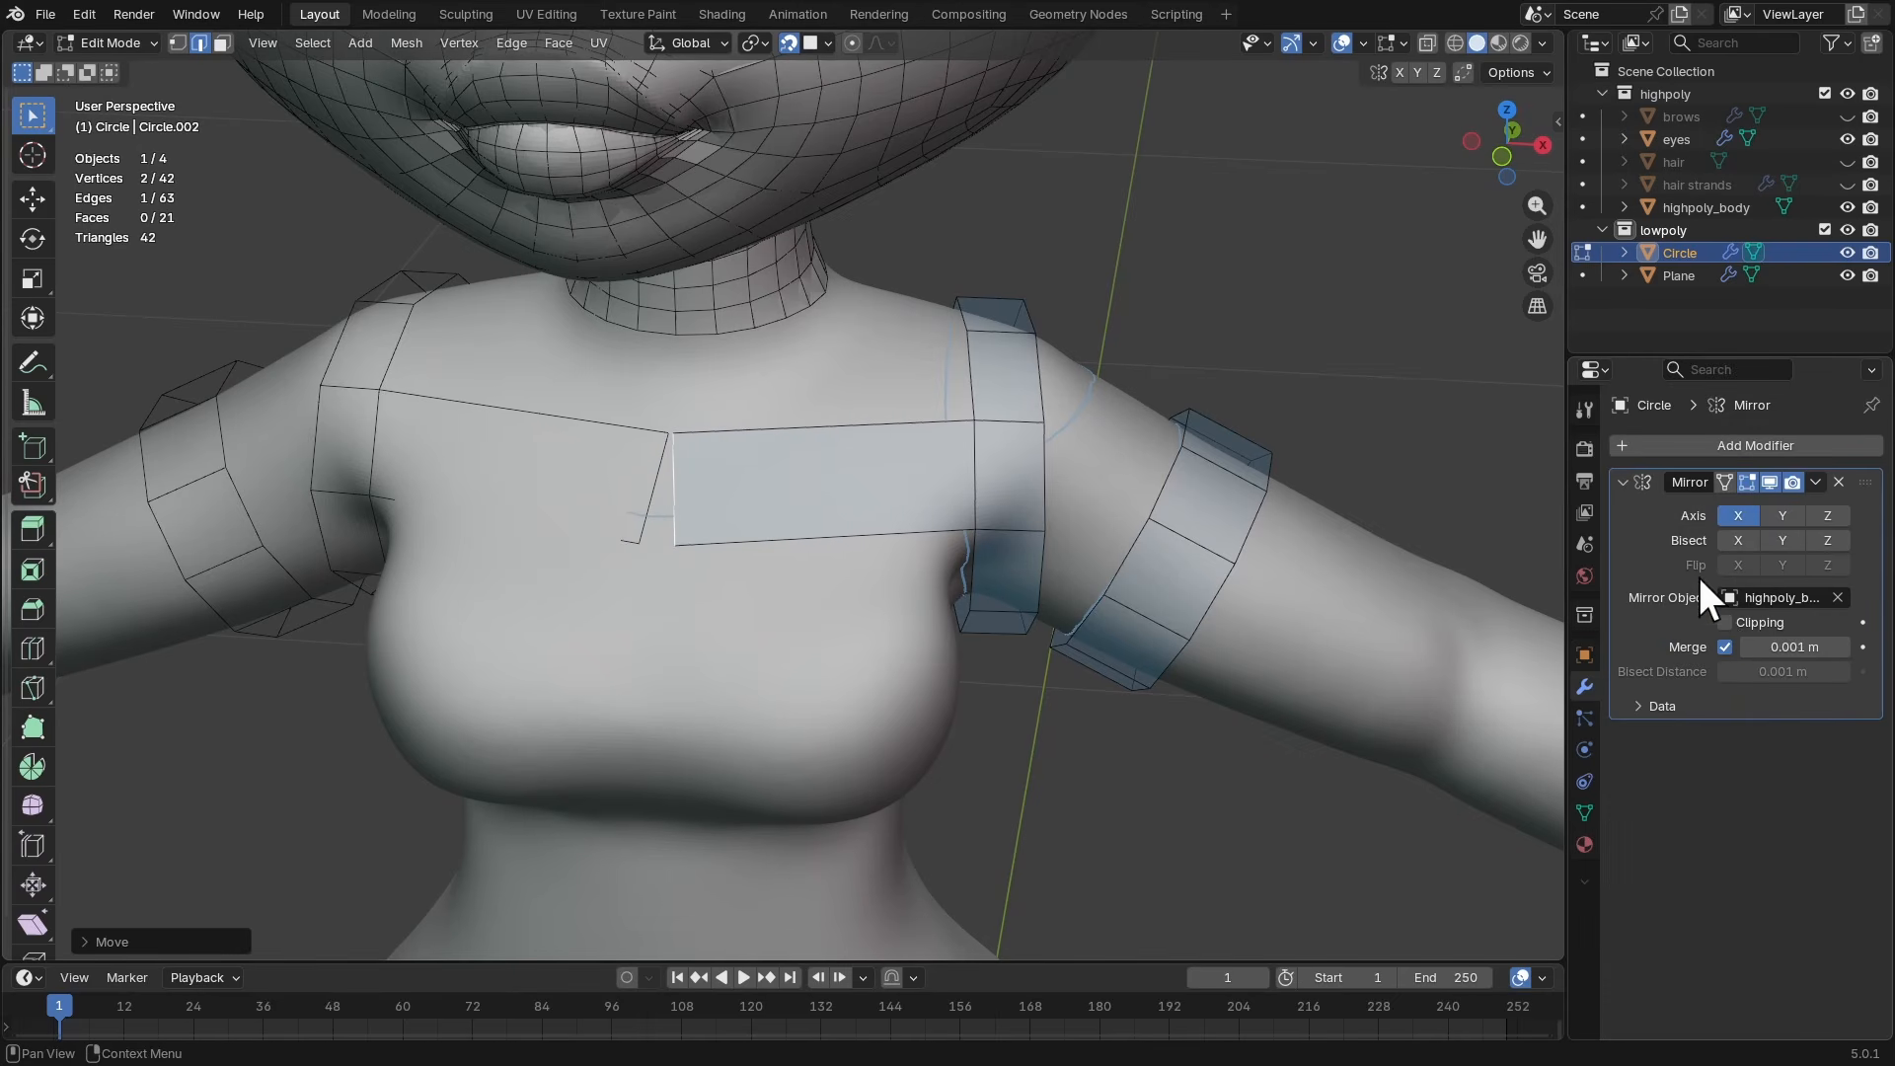
{"action": "left_click", "coordinate": [1726, 621]}
{"action": "key", "text": "g"}
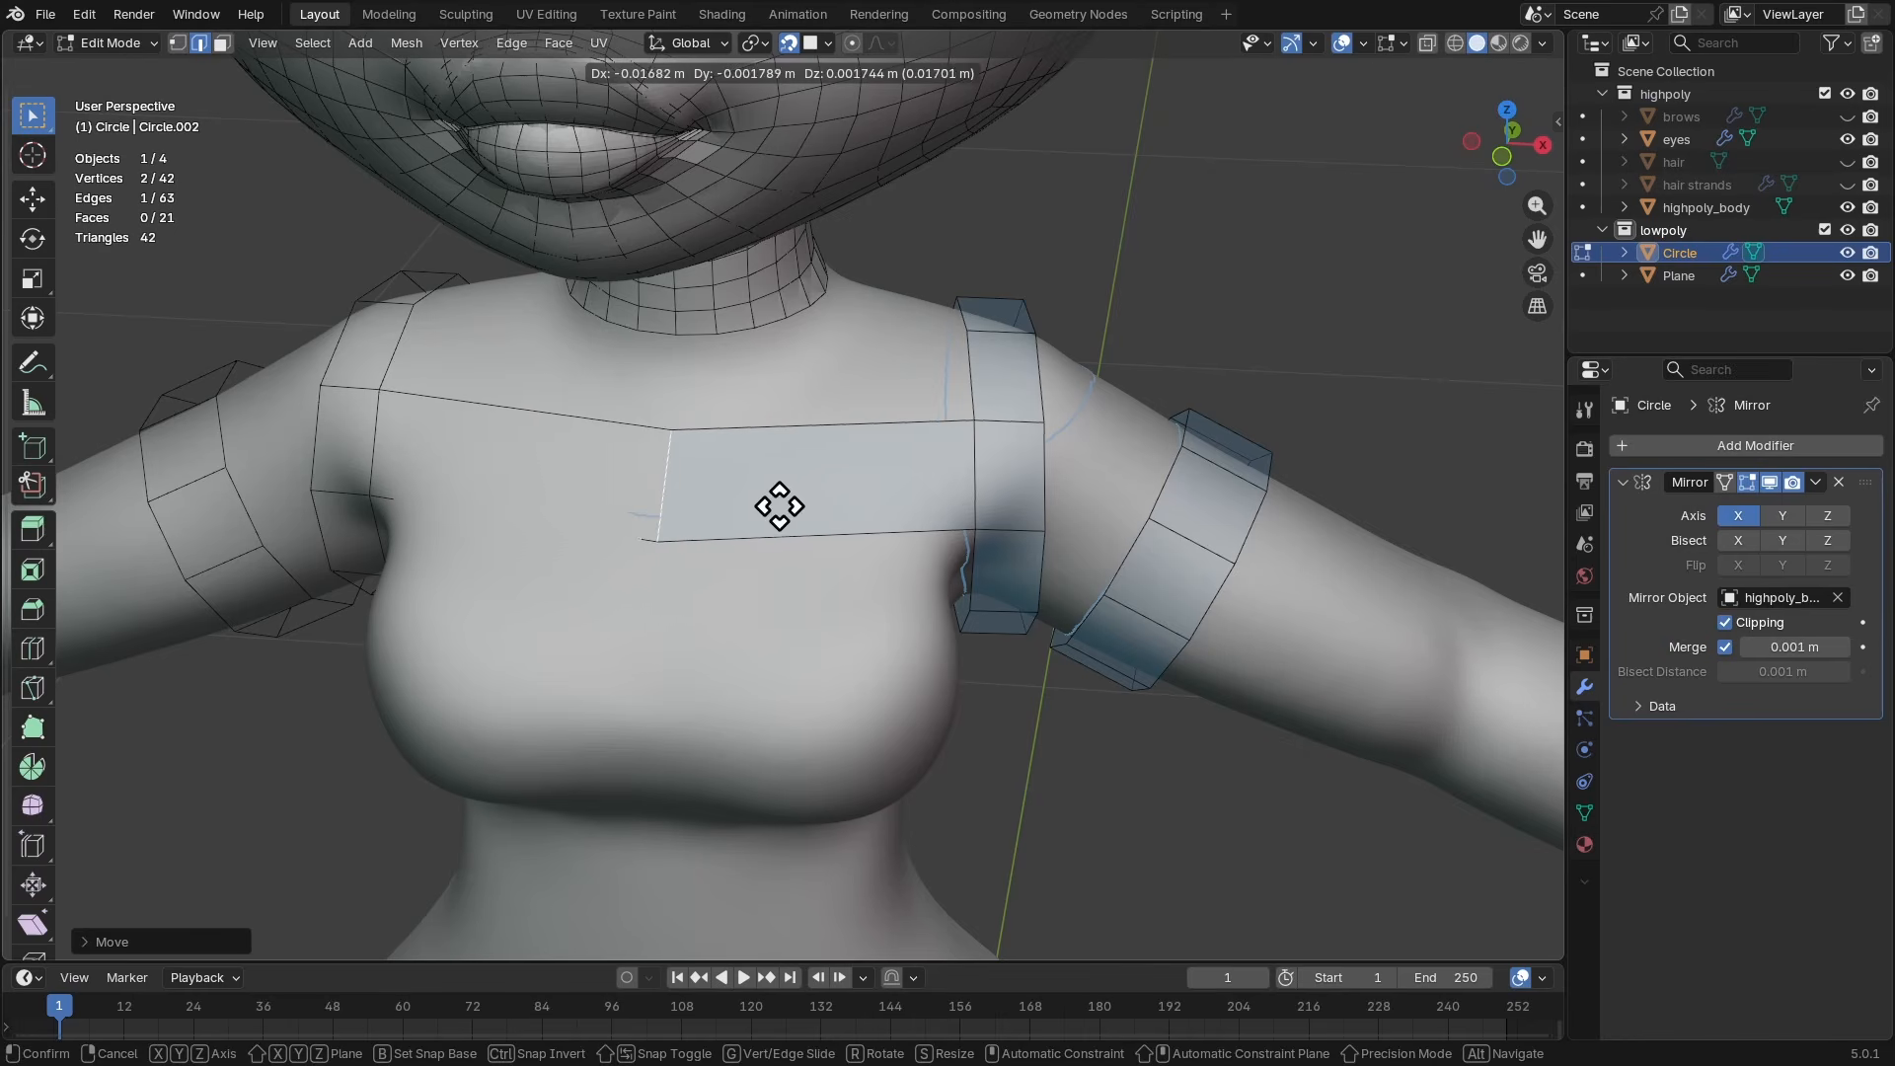
{"action": "left_click", "coordinate": [773, 507]}
- Extrude two faces from the shoulder loop's front outer edge around the outer shoulder, rotating each new edge to follow the guide
{"action": "middle_click_drag", "start_coordinate": [774, 499], "coordinate": [964, 507]}
{"action": "mouse_move", "coordinate": [842, 563]}
{"action": "middle_mouse_down"}
{"action": "mouse_move", "coordinate": [938, 549]}
{"action": "mouse_move", "coordinate": [872, 561]}
{"action": "middle_mouse_up"}
{"action": "left_click", "coordinate": [890, 545]}
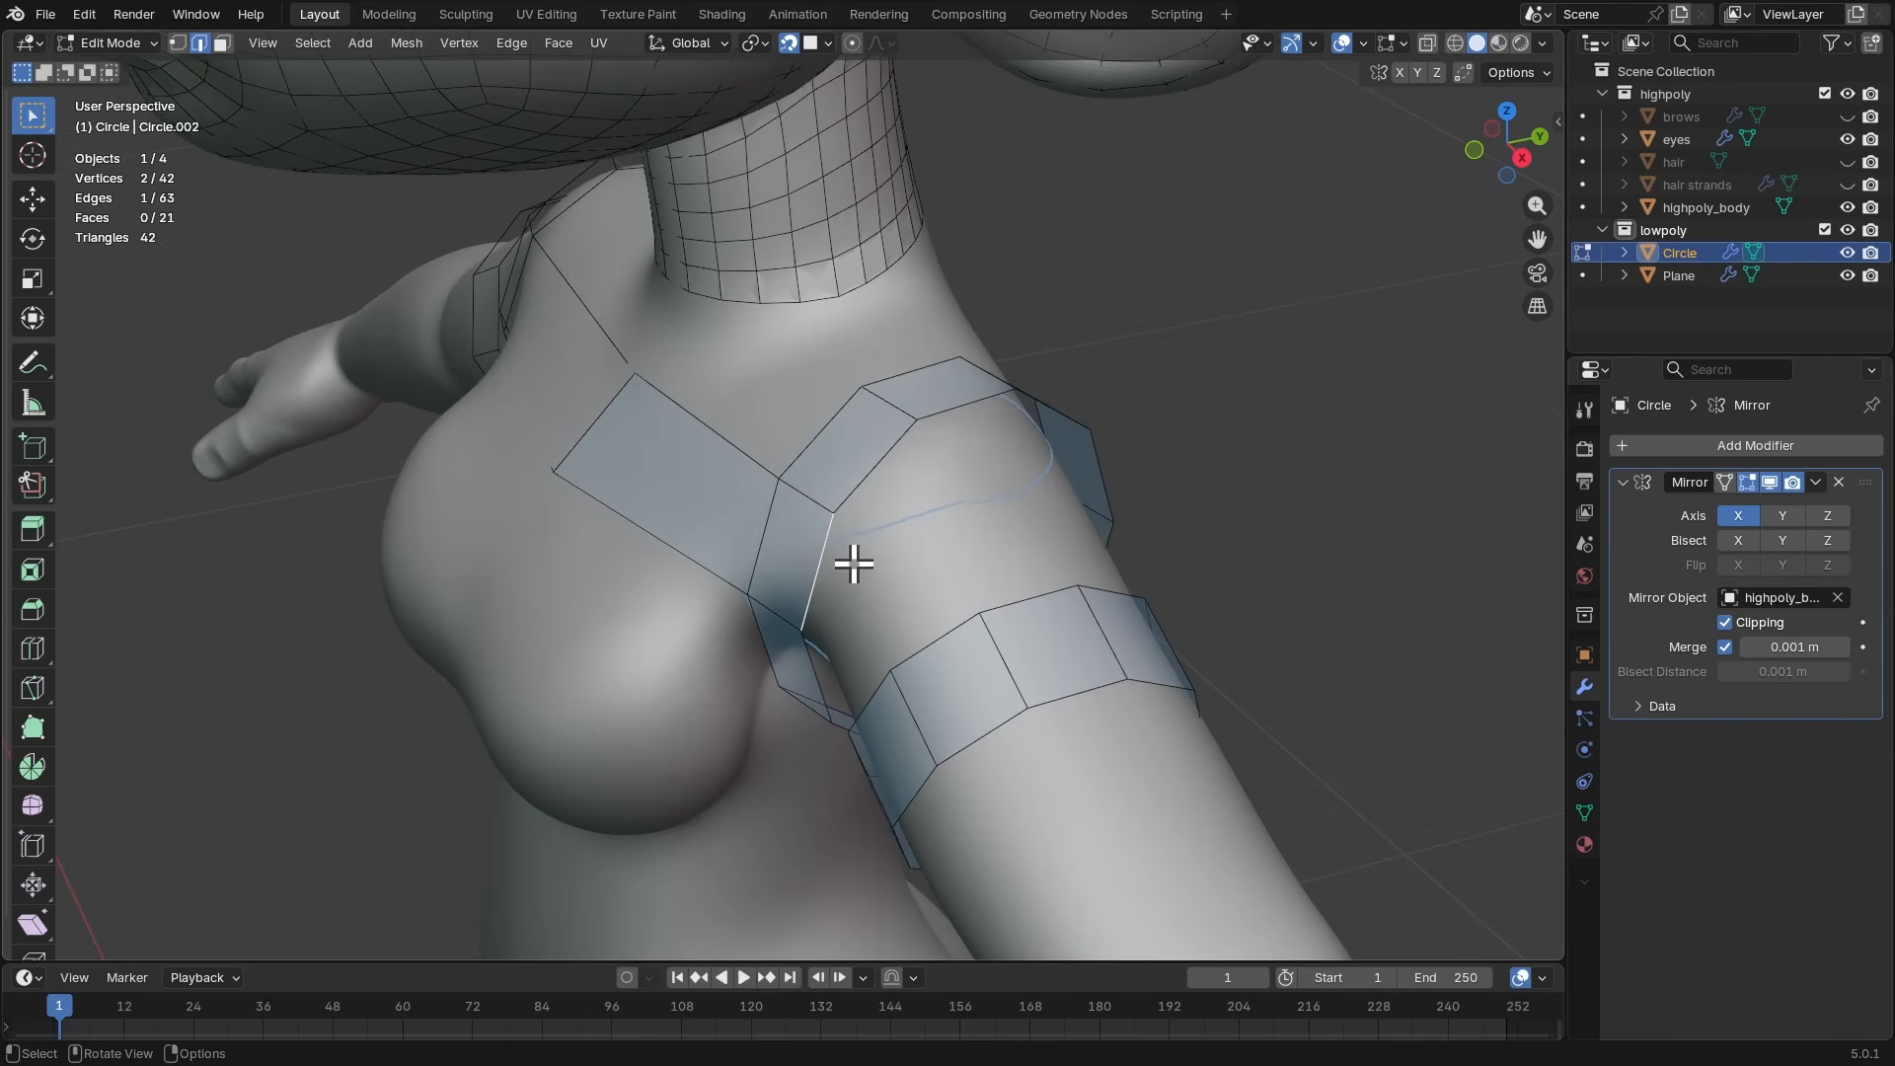
{"action": "middle_click_drag", "start_coordinate": [862, 566], "coordinate": [642, 550]}
{"action": "key", "text": "e"}
{"action": "left_click", "coordinate": [875, 585]}
{"action": "key", "text": "r"}
{"action": "left_click", "coordinate": [870, 565]}
{"action": "key", "text": "e"}
{"action": "left_click", "coordinate": [923, 543]}
{"action": "key", "text": "r"}
{"action": "left_click", "coordinate": [904, 538]}
- Extrude three more faces around the back of the shoulder, angling the last edge against the shoulder loop's back side
{"action": "key", "text": "e"}
{"action": "left_click", "coordinate": [943, 569]}
{"action": "key", "text": "e"}
{"action": "left_click", "coordinate": [736, 625]}
{"action": "key", "text": "r"}
{"action": "left_click", "coordinate": [706, 563]}
{"action": "key", "text": "e"}
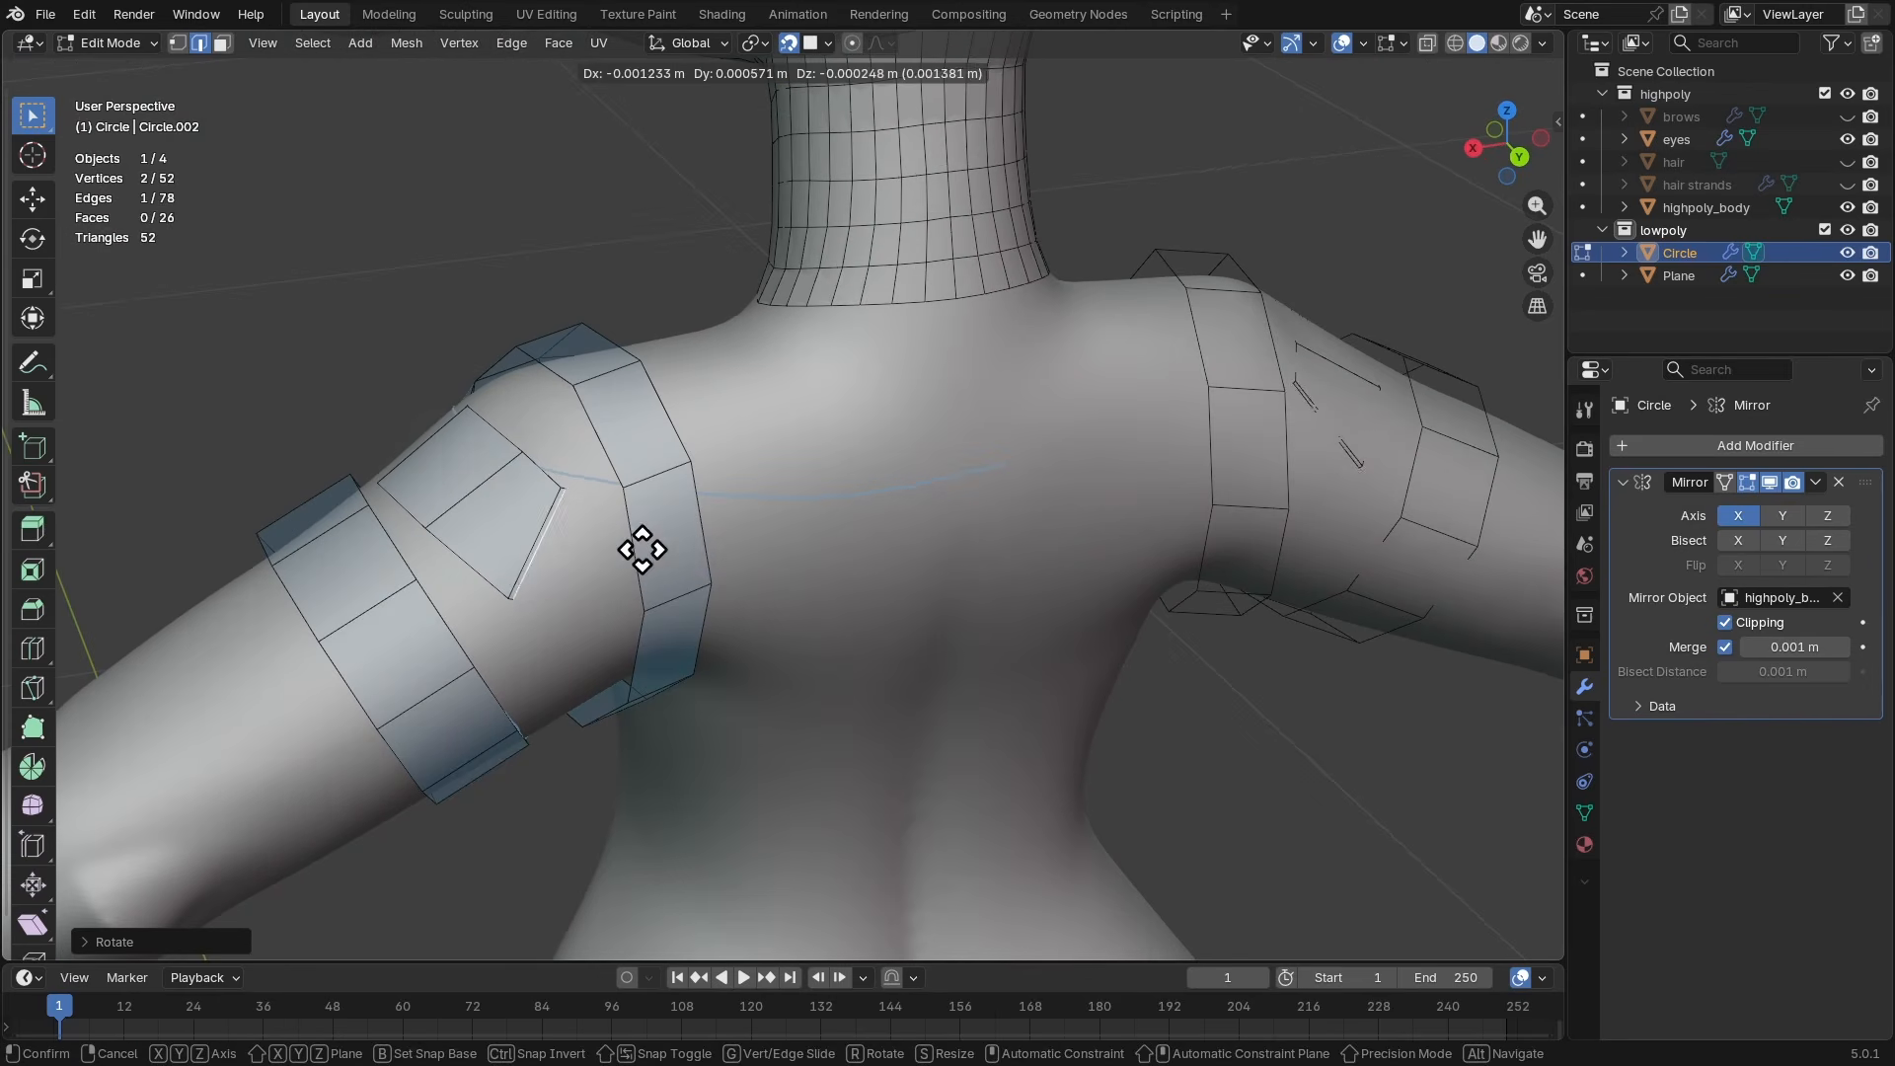
{"action": "left_click", "coordinate": [699, 558]}
{"action": "key", "text": "r"}
{"action": "left_click", "coordinate": [712, 468]}
{"action": "key", "text": "g"}
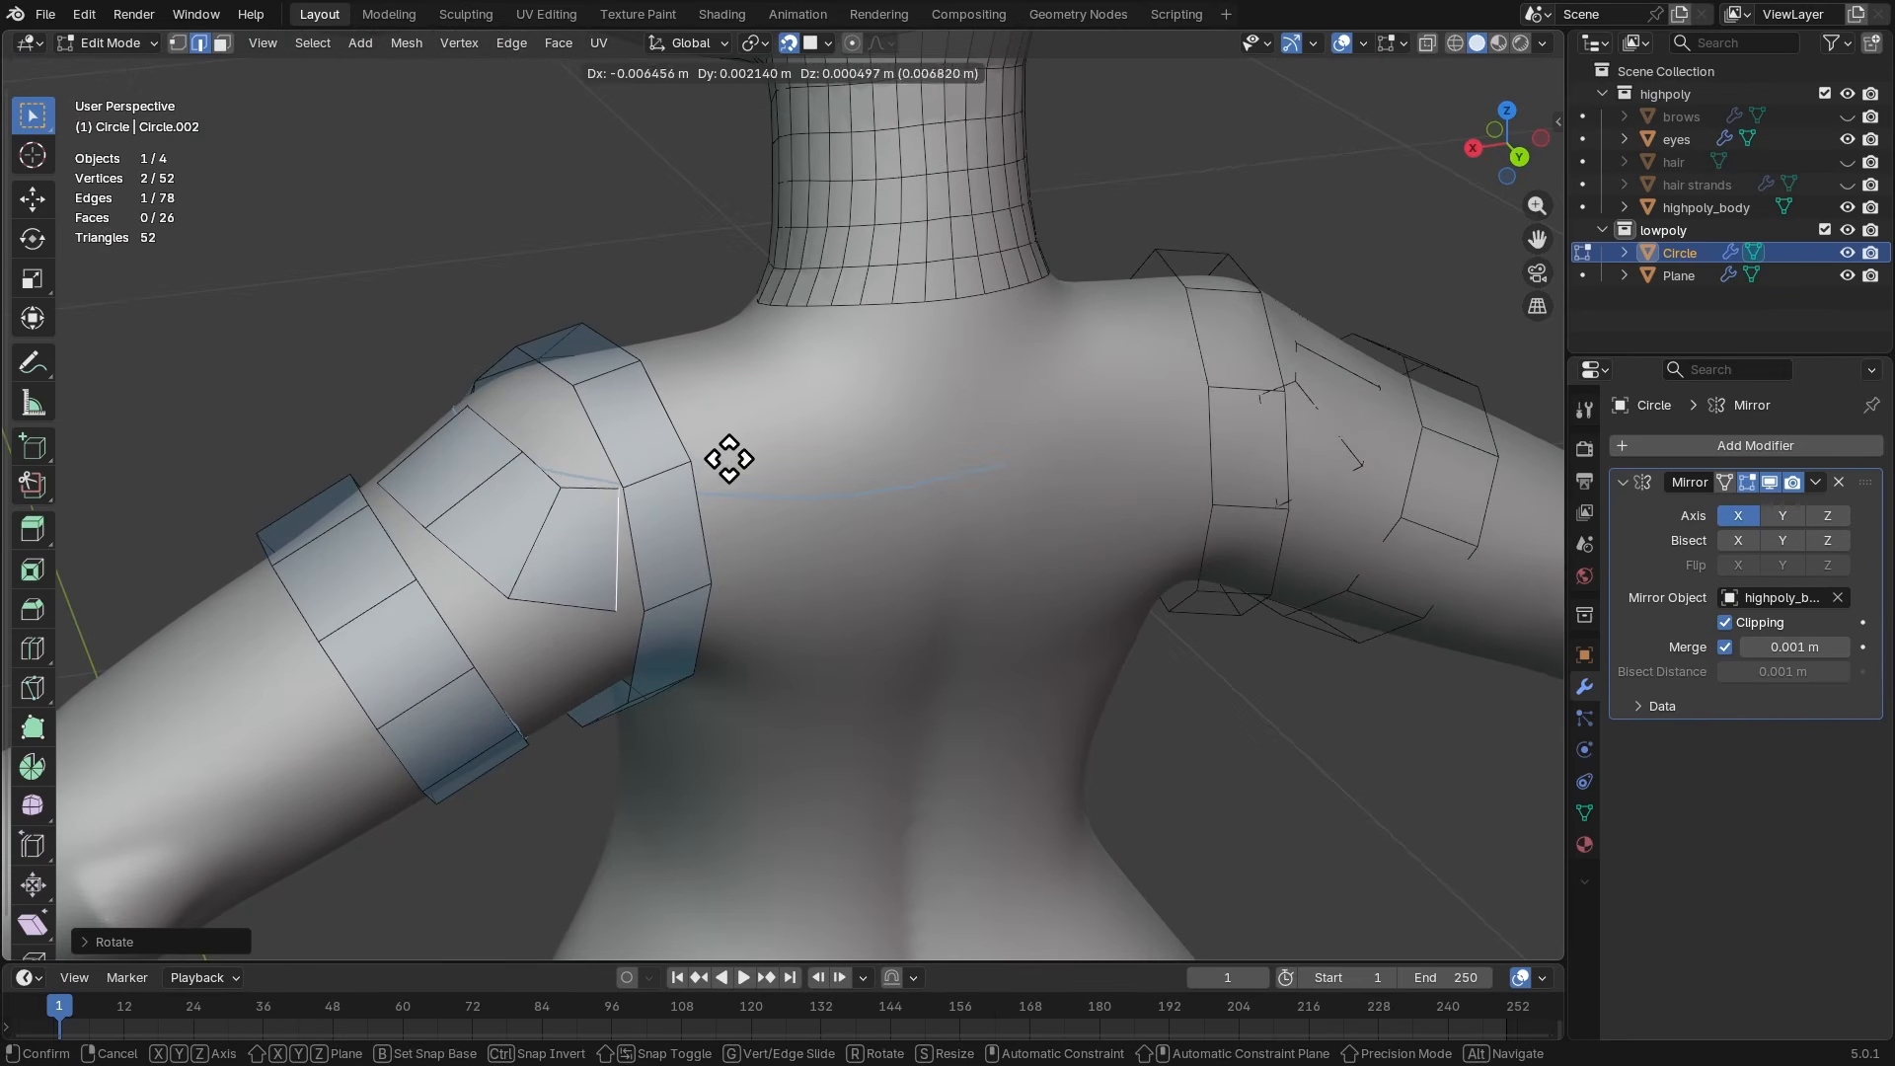
{"action": "left_click", "coordinate": [729, 459]}
- Select the three faces over the top of the shoulder loop to compare them with the new outer strip
{"action": "middle_click_drag", "start_coordinate": [728, 459], "coordinate": [728, 524]}
{"action": "key", "text": "3"}
{"action": "left_click", "coordinate": [738, 504]}
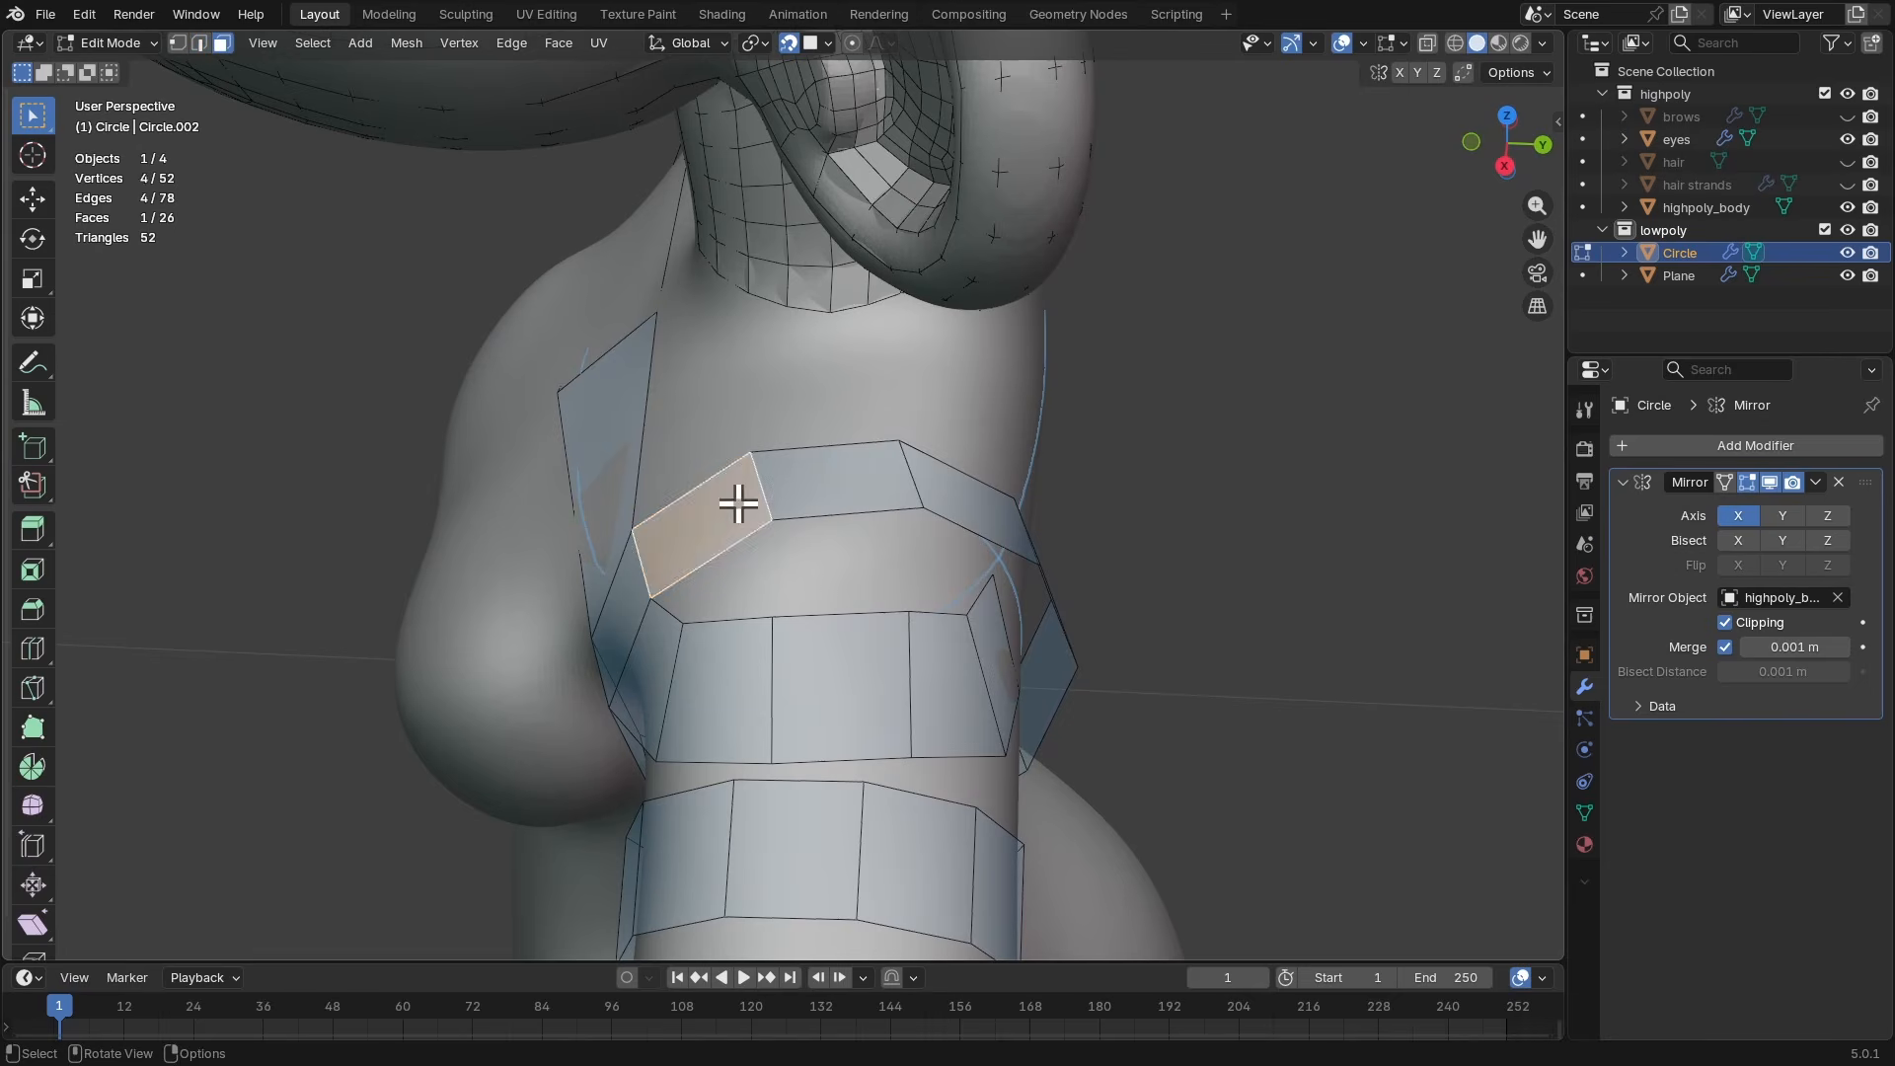
{"action": "left_click", "coordinate": [858, 477], "text": "shift"}
{"action": "left_click", "coordinate": [956, 516], "text": "shift"}
- Merge the outer strip's upper end vertex with the adjacent back vertex of the shoulder loop at their center
{"action": "middle_click_drag", "start_coordinate": [956, 516], "coordinate": [769, 498]}
{"action": "key", "text": "1"}
{"action": "left_click", "coordinate": [698, 459]}
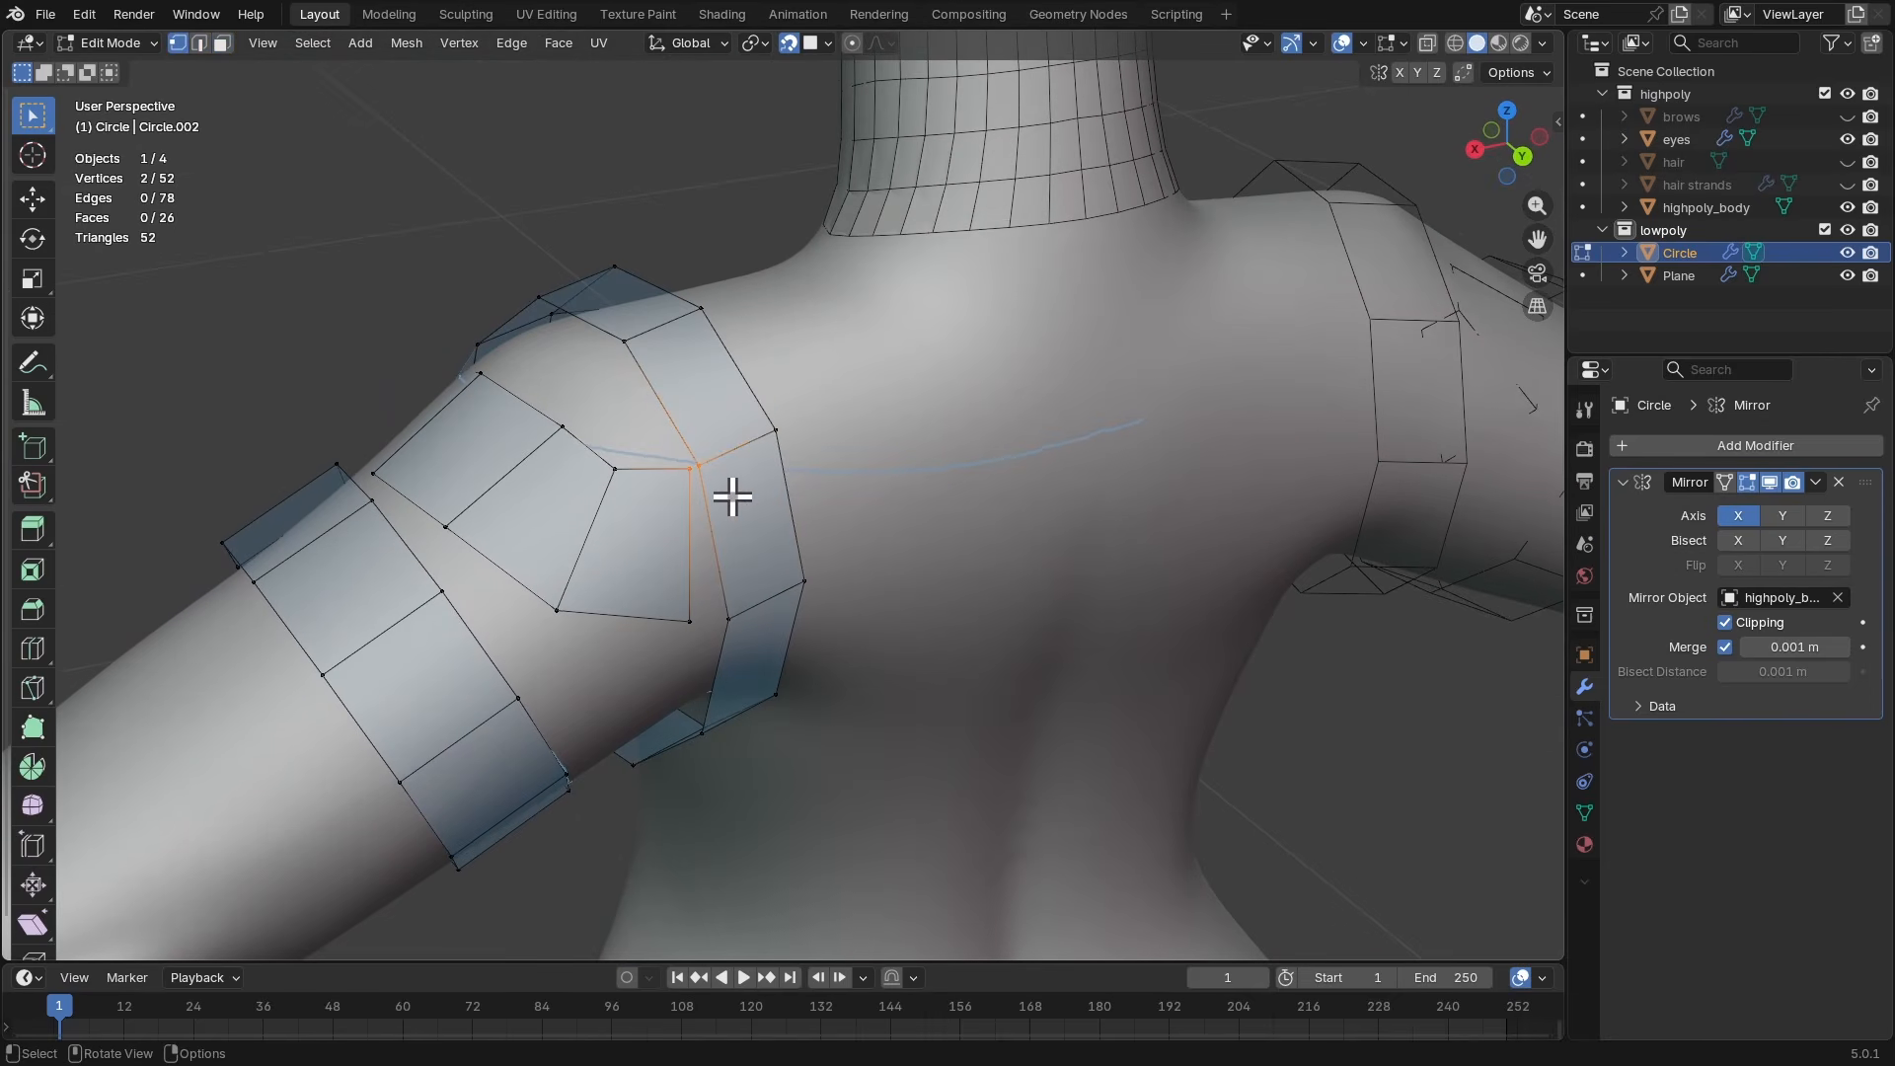
{"action": "left_click_drag", "start_coordinate": [724, 503], "coordinate": [724, 486]}
{"action": "key", "text": "m"}
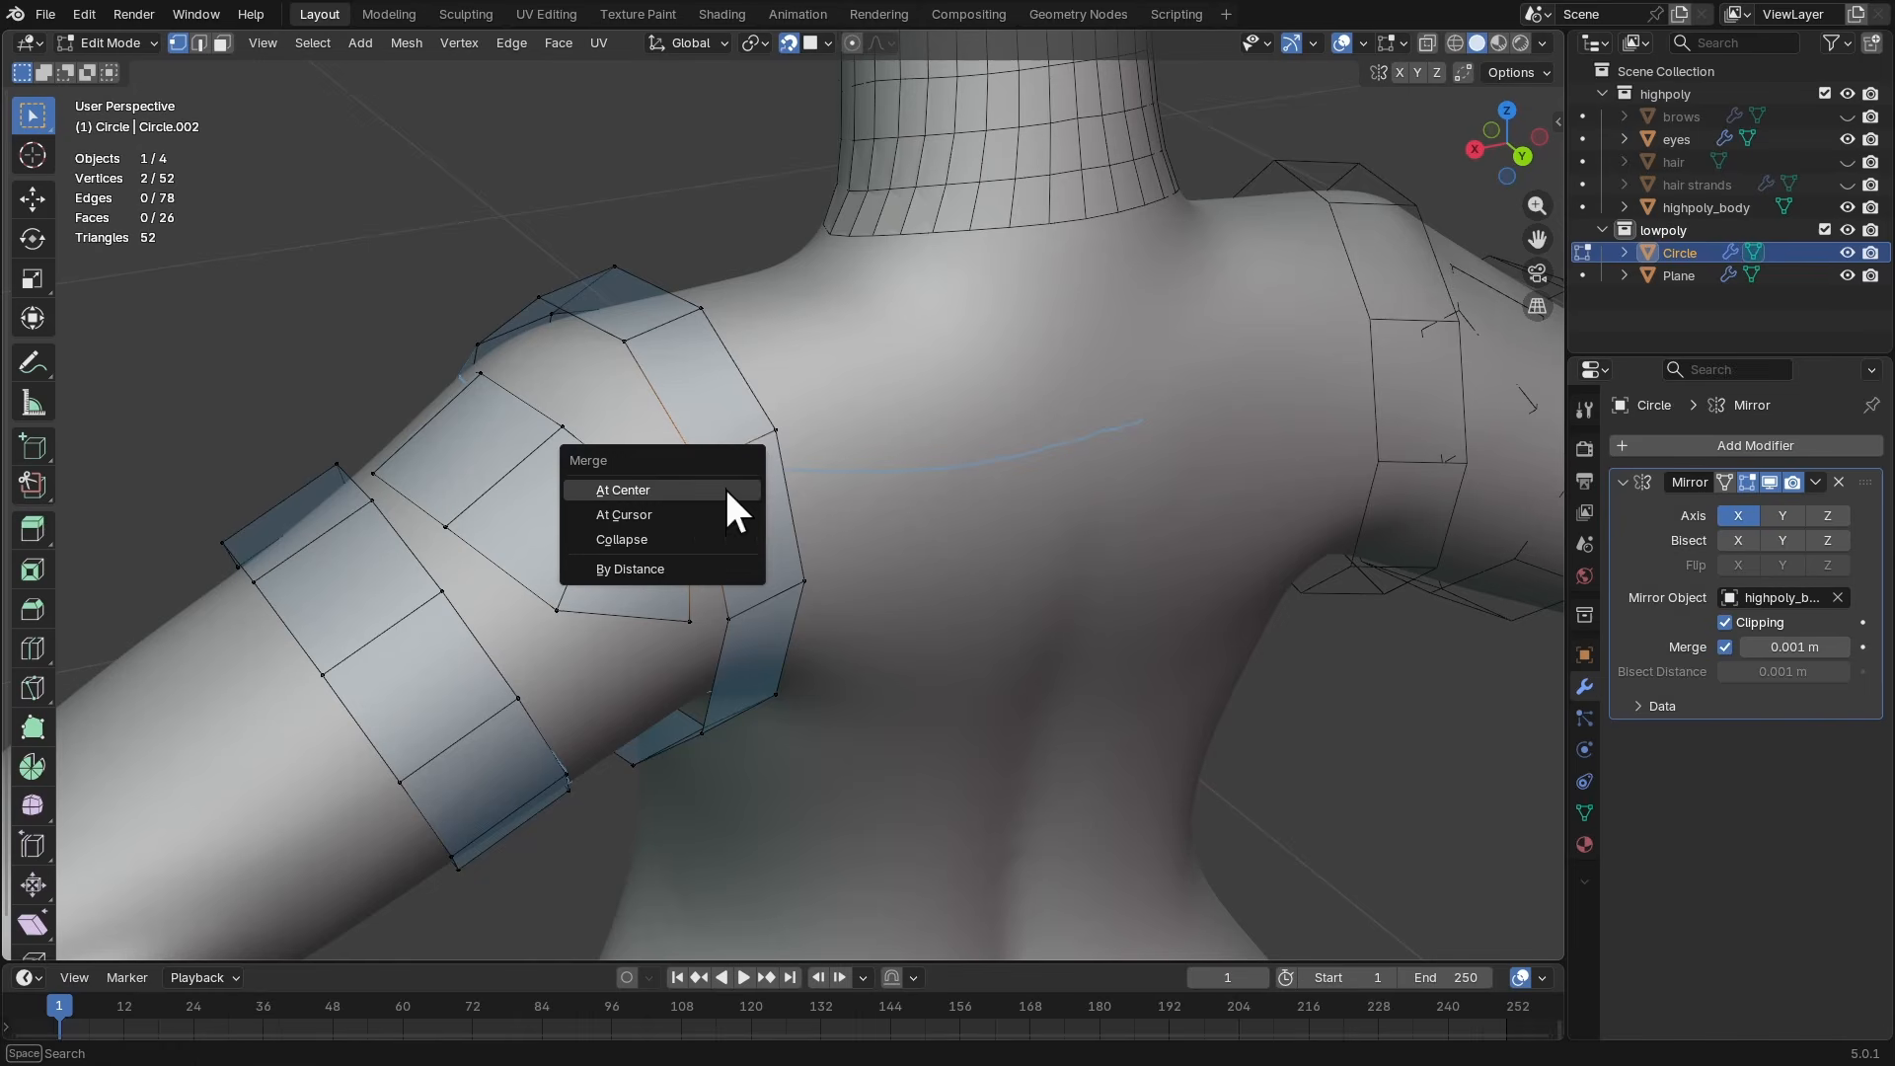
{"action": "left_click", "coordinate": [727, 485]}
- Merge the outer strip's lower end vertex with the neighbouring shoulder loop vertex at center and adjust the merged point
{"action": "middle_click_drag", "start_coordinate": [727, 524], "coordinate": [663, 530]}
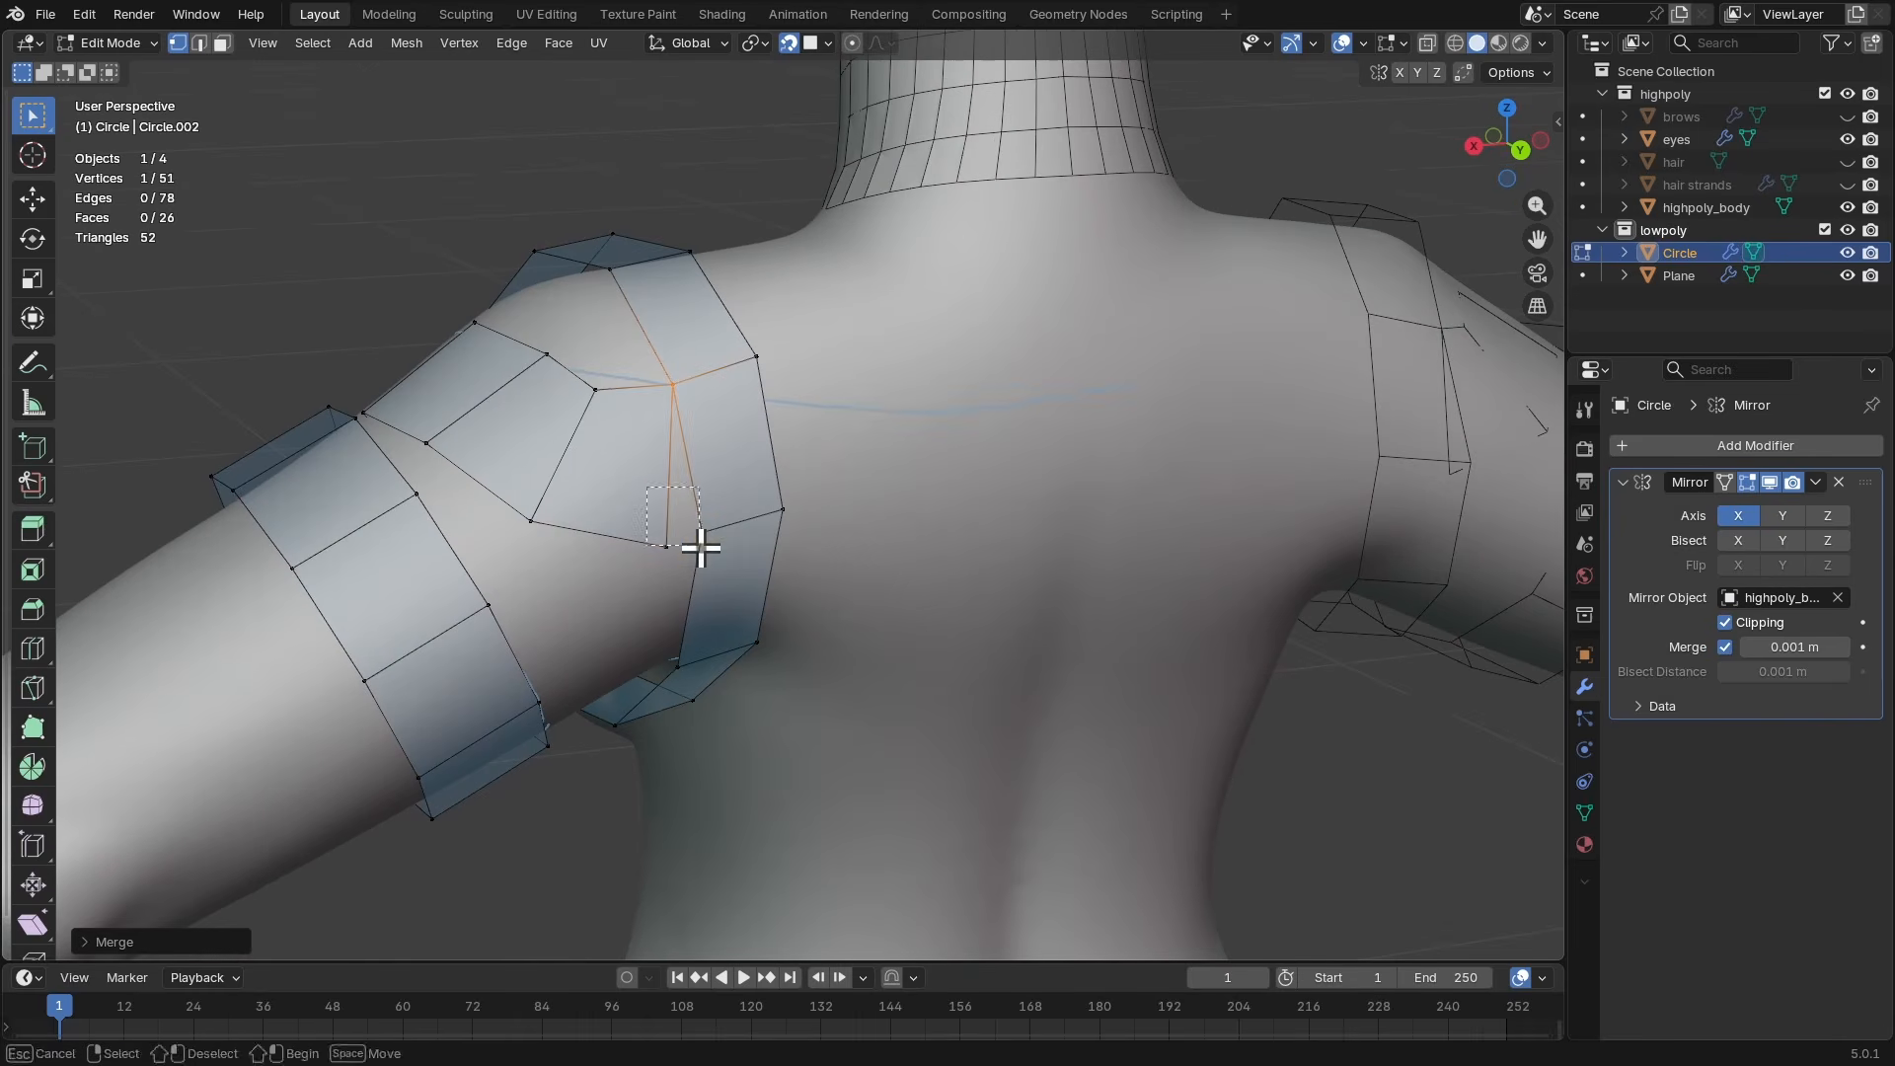
{"action": "left_click_drag", "start_coordinate": [700, 549], "coordinate": [717, 539], "text": "shift"}
{"action": "key", "text": "m"}
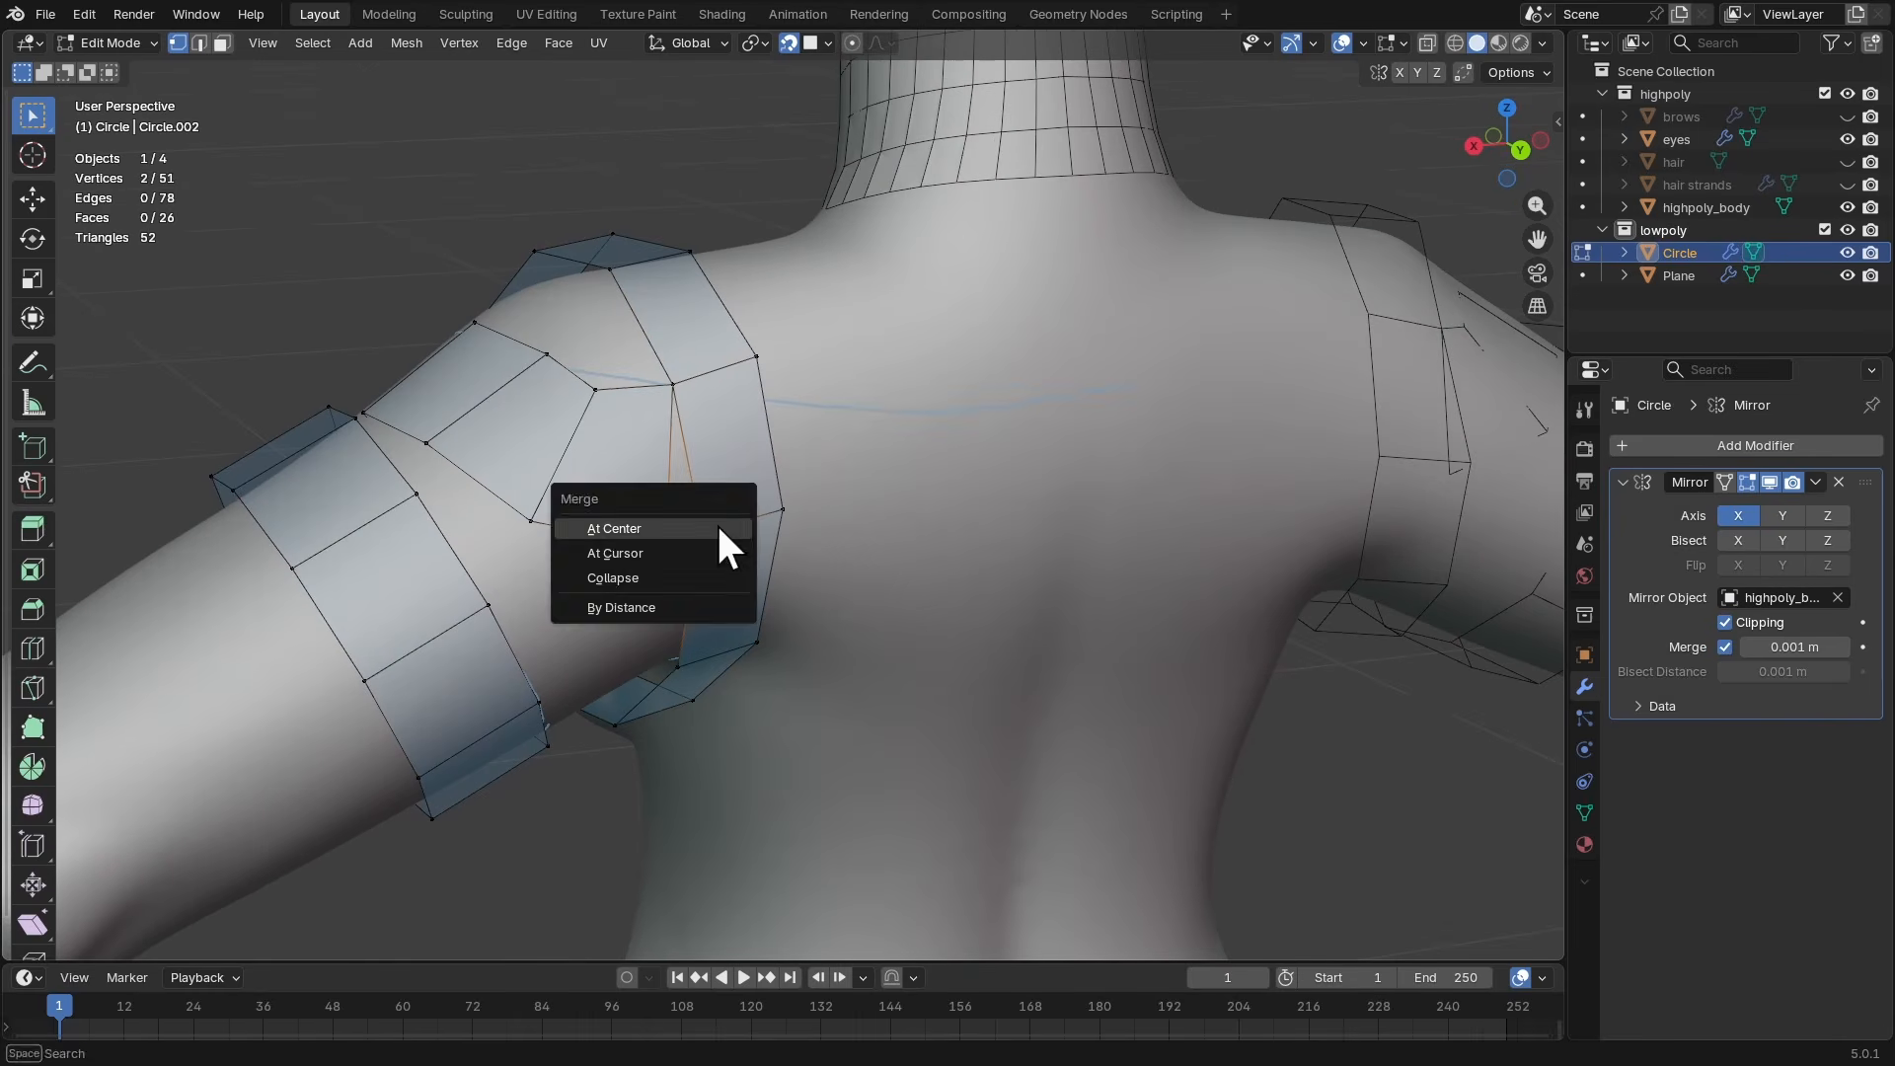
{"action": "left_click", "coordinate": [714, 522]}
{"action": "key", "text": "g"}
{"action": "left_click", "coordinate": [711, 527]}
- Reposition the two inner vertices on the back of the shoulder loop to follow the upper-back guide
{"action": "scroll", "coordinate": [711, 527], "scroll_direction": "down", "scroll_amount": 1}
{"action": "middle_click_drag", "start_coordinate": [711, 527], "coordinate": [702, 528]}
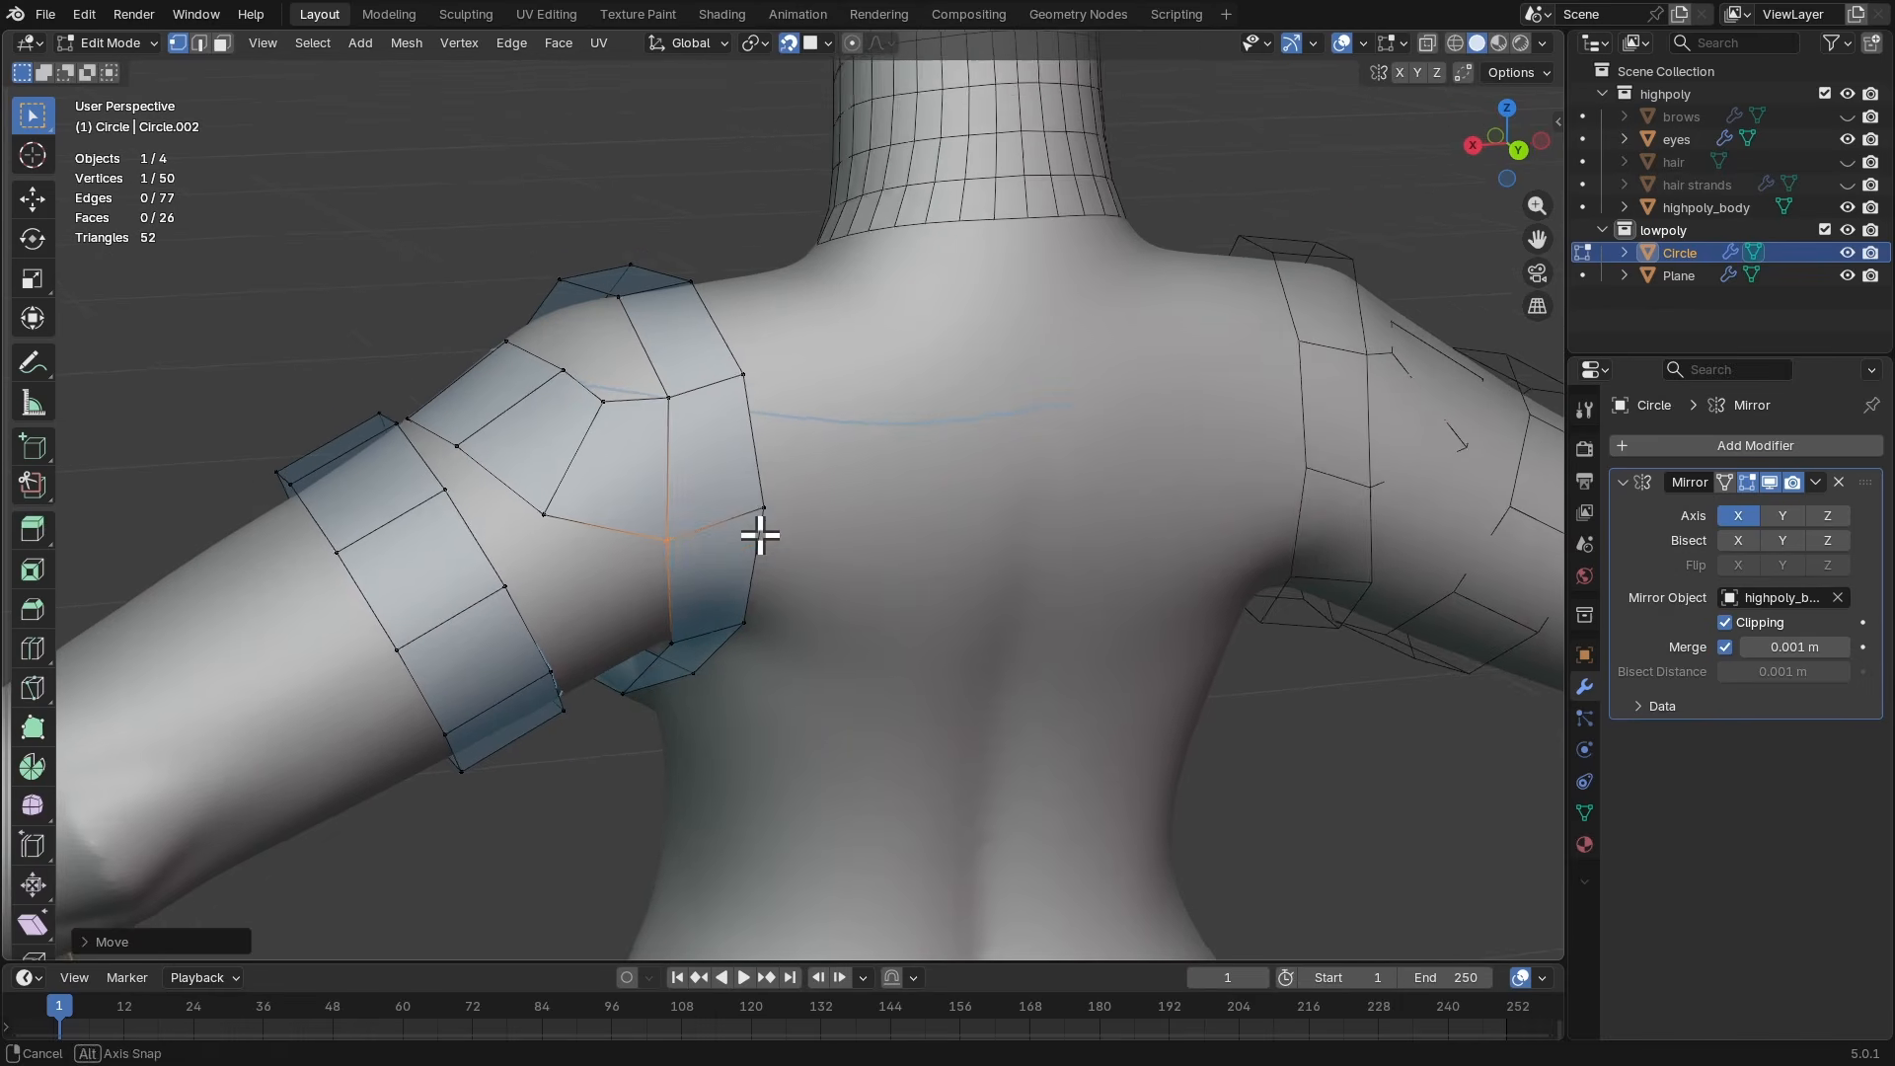
{"action": "left_click", "coordinate": [760, 529]}
{"action": "key", "text": "g"}
{"action": "left_click", "coordinate": [765, 550]}
{"action": "left_click", "coordinate": [753, 381]}
{"action": "key", "text": "g"}
{"action": "left_click", "coordinate": [748, 413]}
- Extrude the shoulder loop's inner back edge across the upper back to the body's centre line
{"action": "key", "text": "2"}
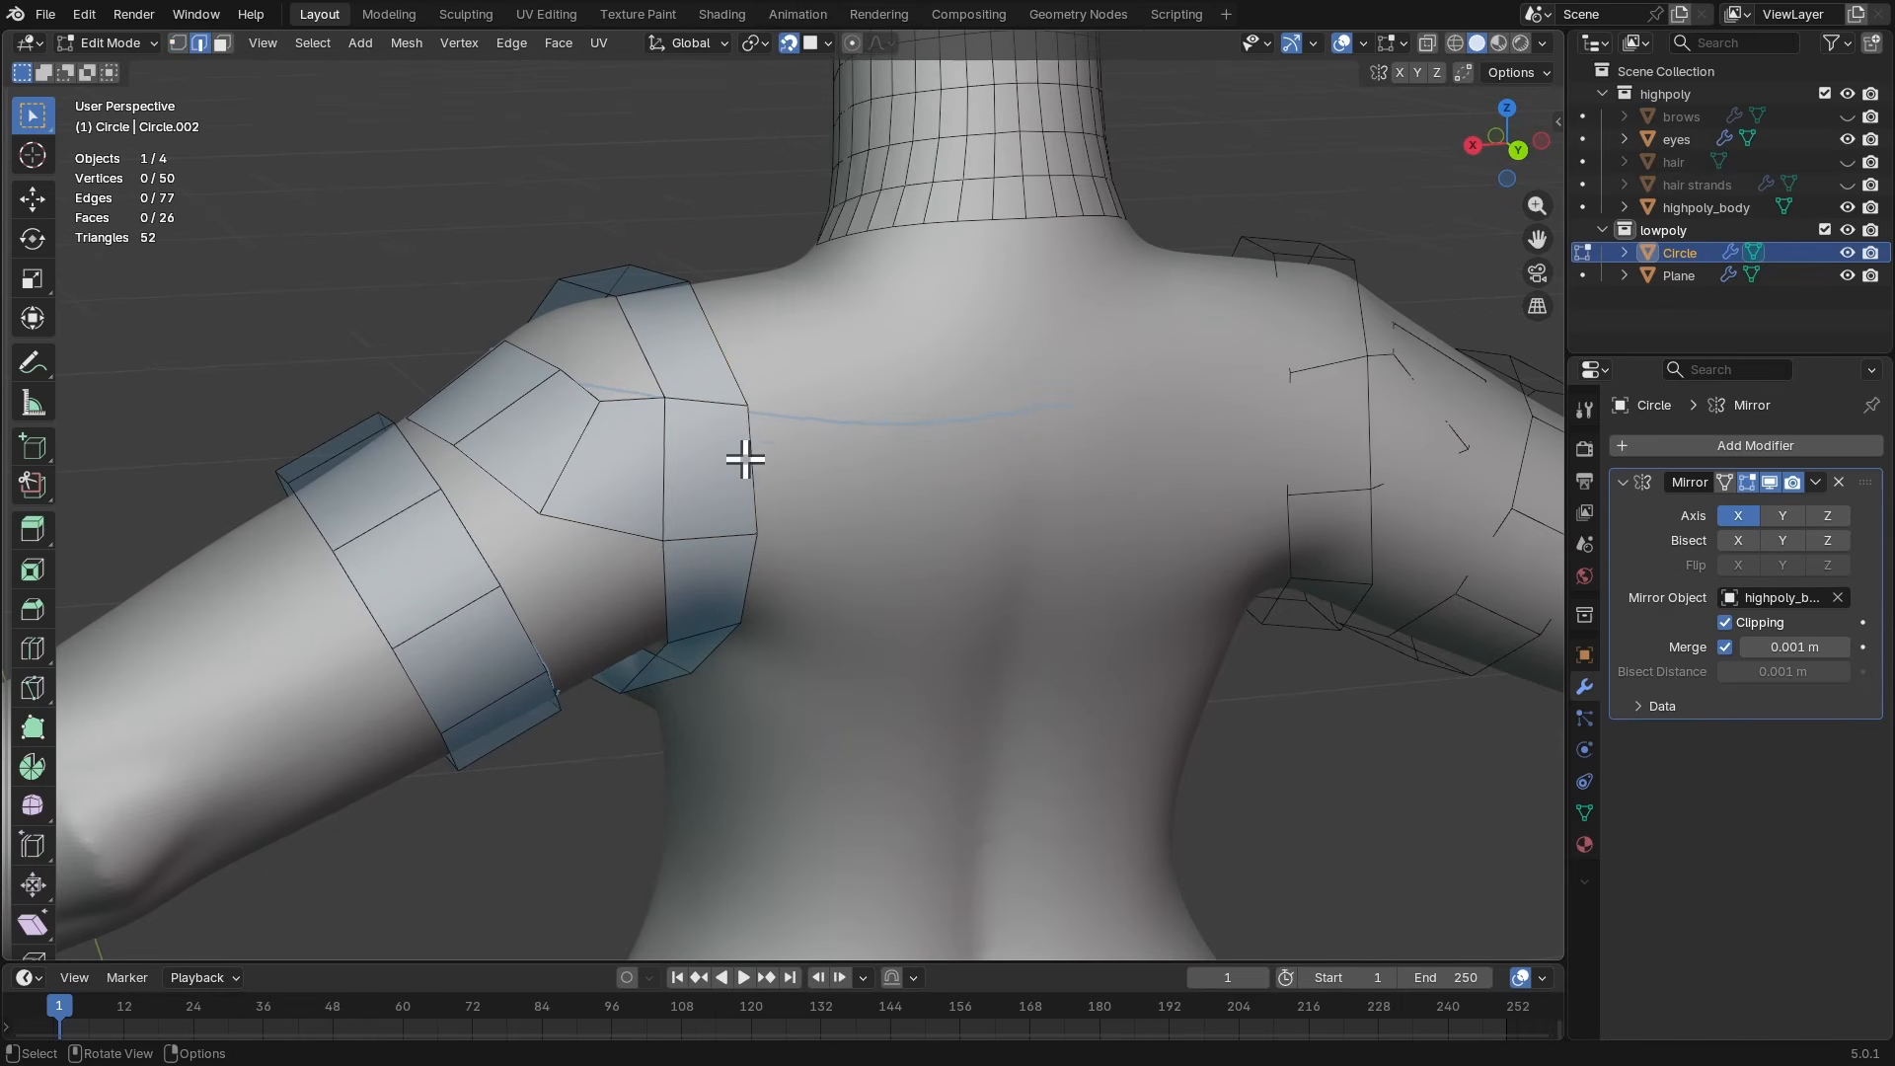
{"action": "scroll", "coordinate": [808, 438], "scroll_direction": "down", "scroll_amount": 1}
{"action": "middle_click_drag", "start_coordinate": [808, 439], "coordinate": [728, 467]}
{"action": "key", "text": "e"}
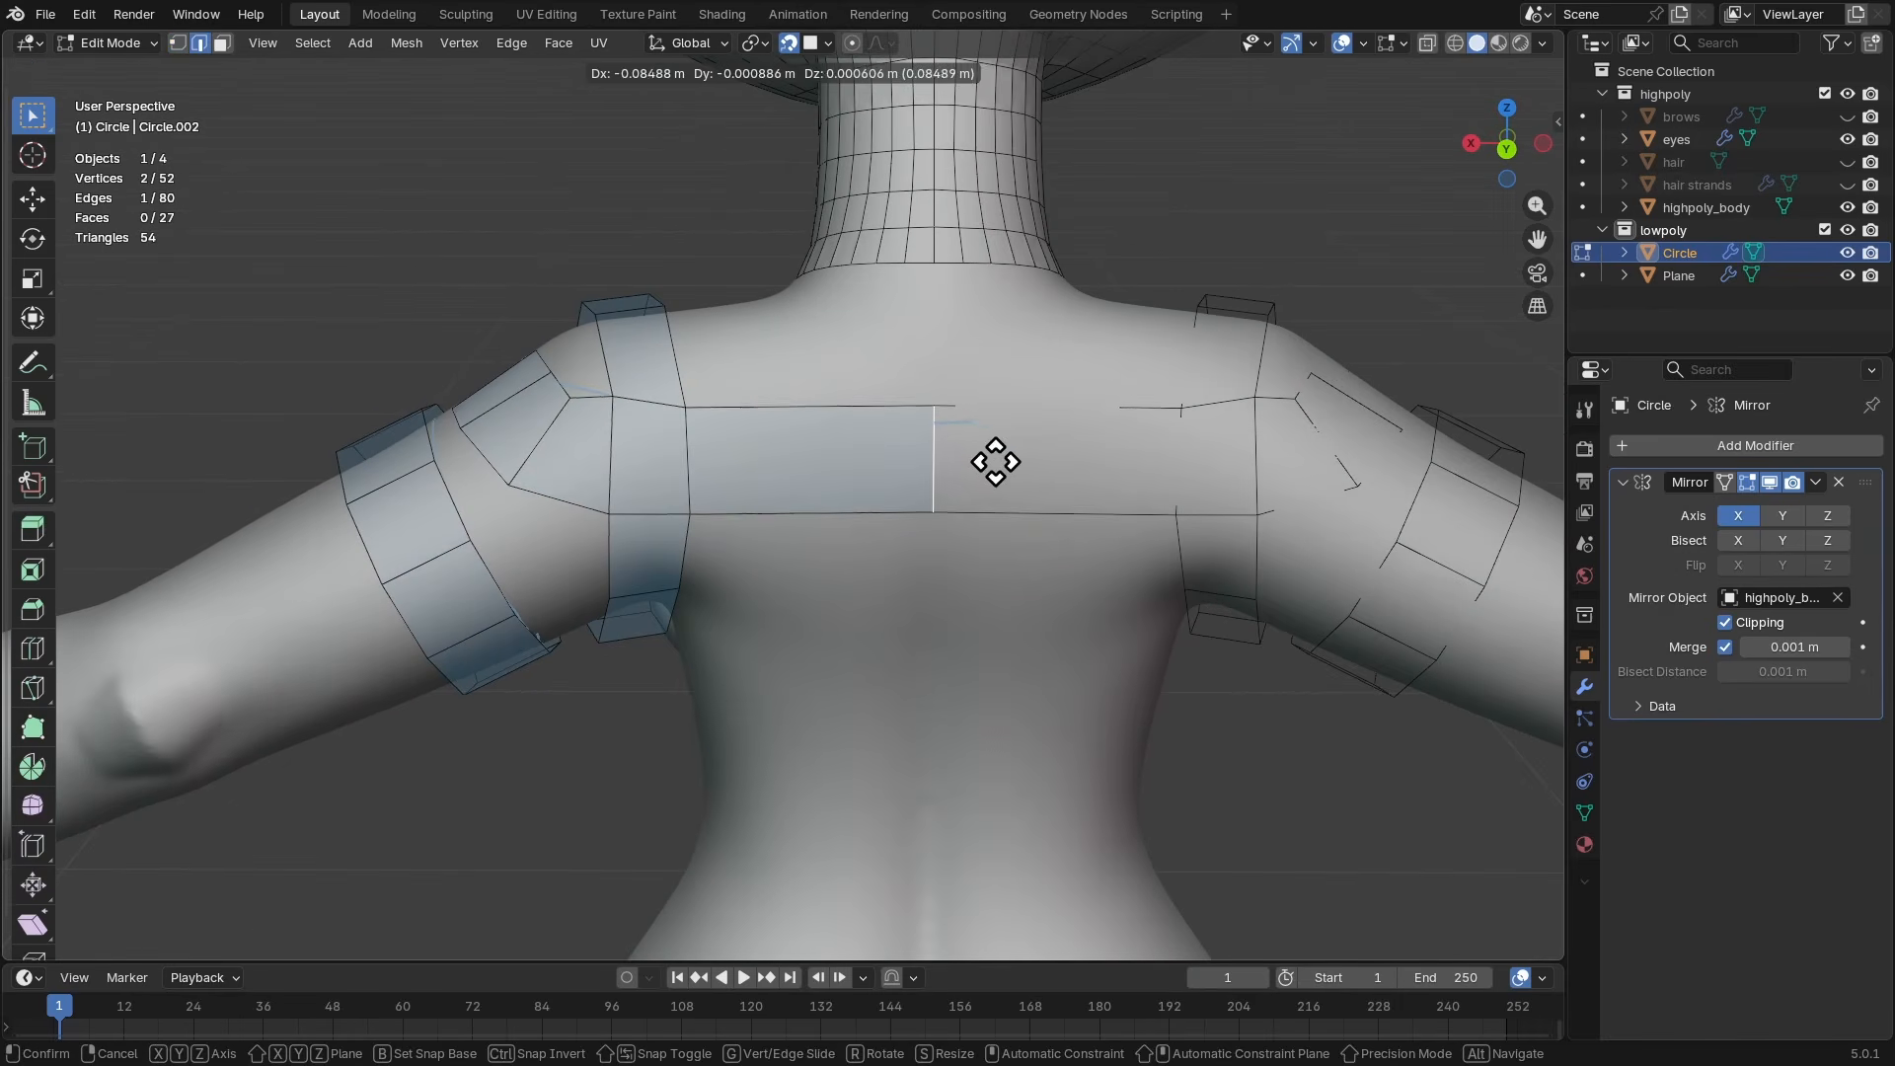
{"action": "left_click", "coordinate": [993, 461]}
{"action": "key", "text": "g"}
{"action": "left_click", "coordinate": [983, 459]}
- Add three evenly spaced loop cuts to each of the back and chest strips, then clear the selection
{"action": "mouse_move", "coordinate": [888, 457]}
{"action": "middle_mouse_down"}
{"action": "mouse_move", "coordinate": [757, 457]}
{"action": "mouse_move", "coordinate": [1037, 431]}
{"action": "mouse_move", "coordinate": [777, 412]}
{"action": "mouse_move", "coordinate": [896, 418]}
{"action": "mouse_move", "coordinate": [839, 439]}
{"action": "mouse_move", "coordinate": [885, 471]}
{"action": "middle_mouse_up"}
{"action": "key", "text": "1"}
{"action": "left_click", "coordinate": [639, 427]}
{"action": "key", "text": "ctrl+r"}
{"action": "left_click", "coordinate": [789, 410]}
{"action": "right_click", "coordinate": [841, 411]}
{"action": "key", "text": "ctrl+r"}
{"action": "left_click", "coordinate": [875, 461]}
{"action": "key", "text": "g"}
{"action": "left_click", "coordinate": [886, 474]}
{"action": "key", "text": "alt+a"}
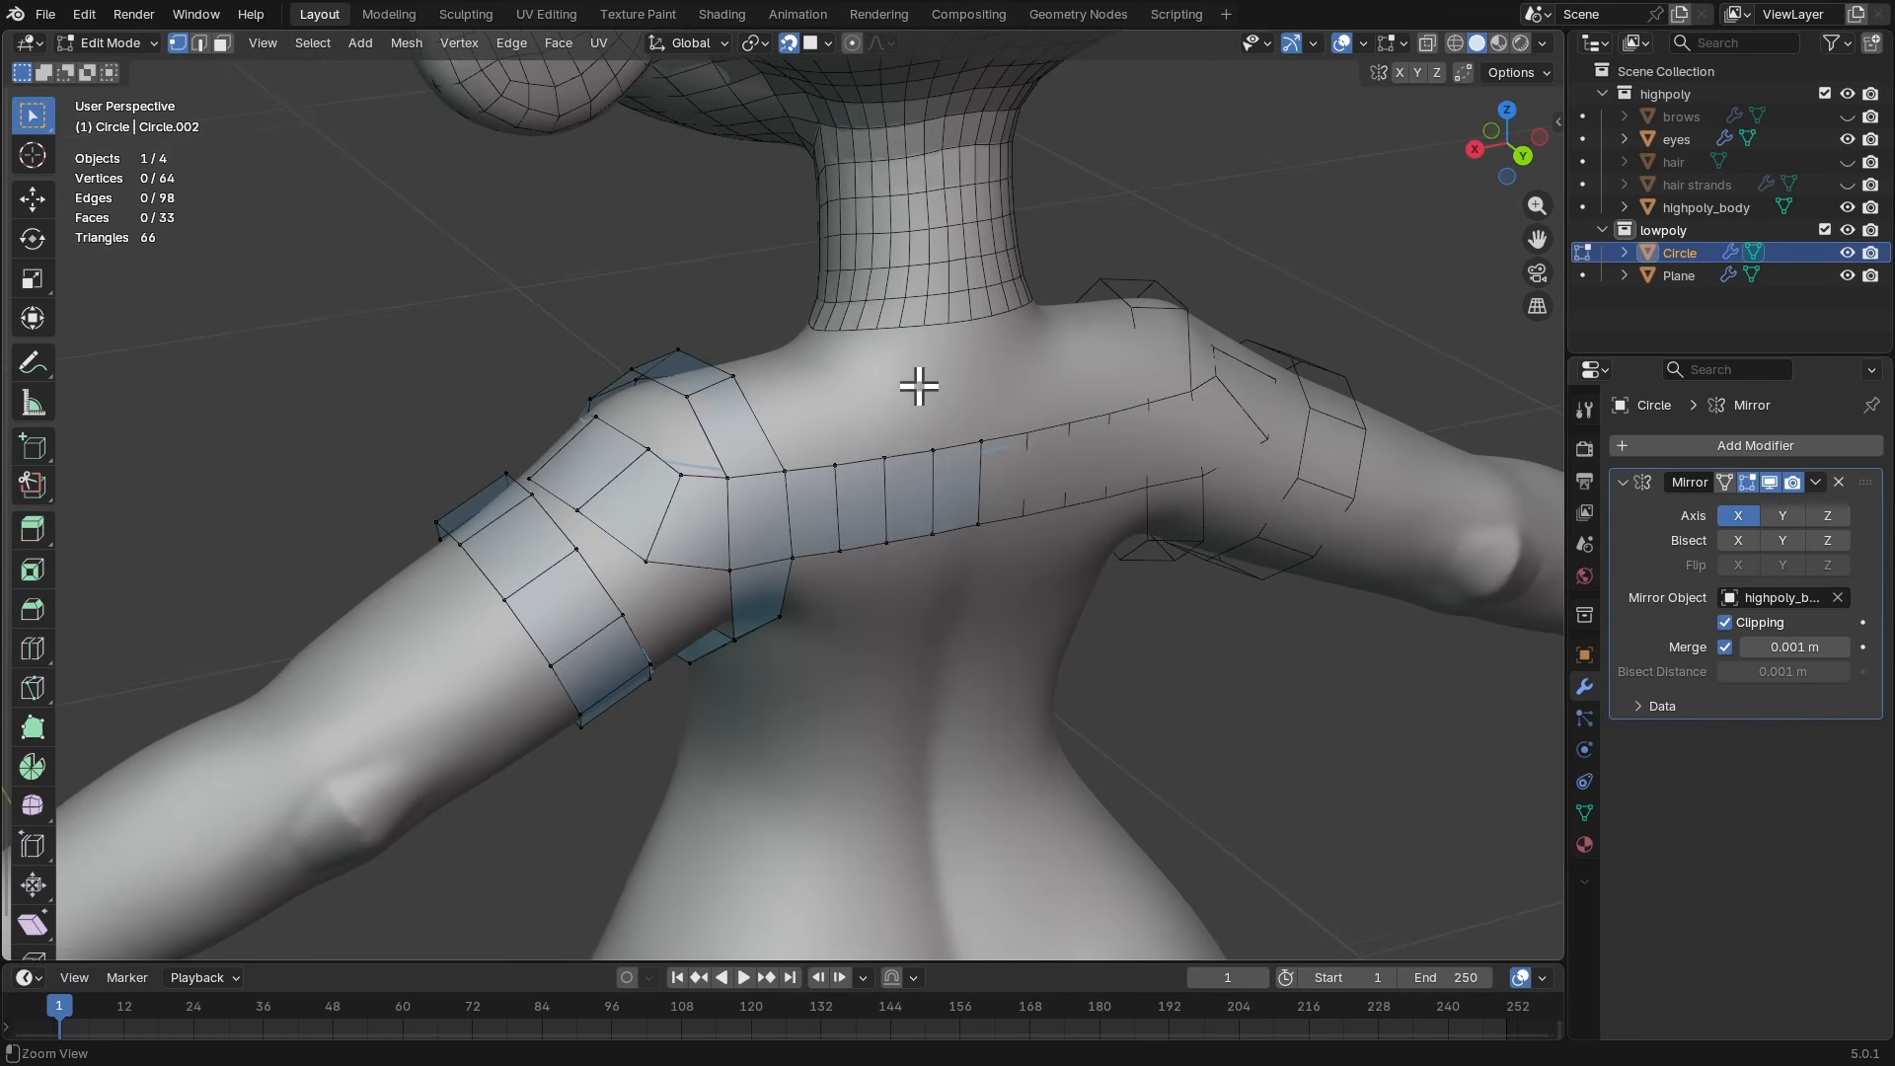
- Reposition the outer vertex at the top front of the shoulder loop
{"action": "middle_click_drag", "start_coordinate": [918, 386], "coordinate": [978, 396]}
{"action": "left_click", "coordinate": [975, 380]}
{"action": "key", "text": "g"}
{"action": "left_click", "coordinate": [975, 375]}
- Add a Shrinkwrap modifier to the Circle with highpoly_body as its target
{"action": "left_click", "coordinate": [1677, 446]}
{"action": "type", "text": "skr"}
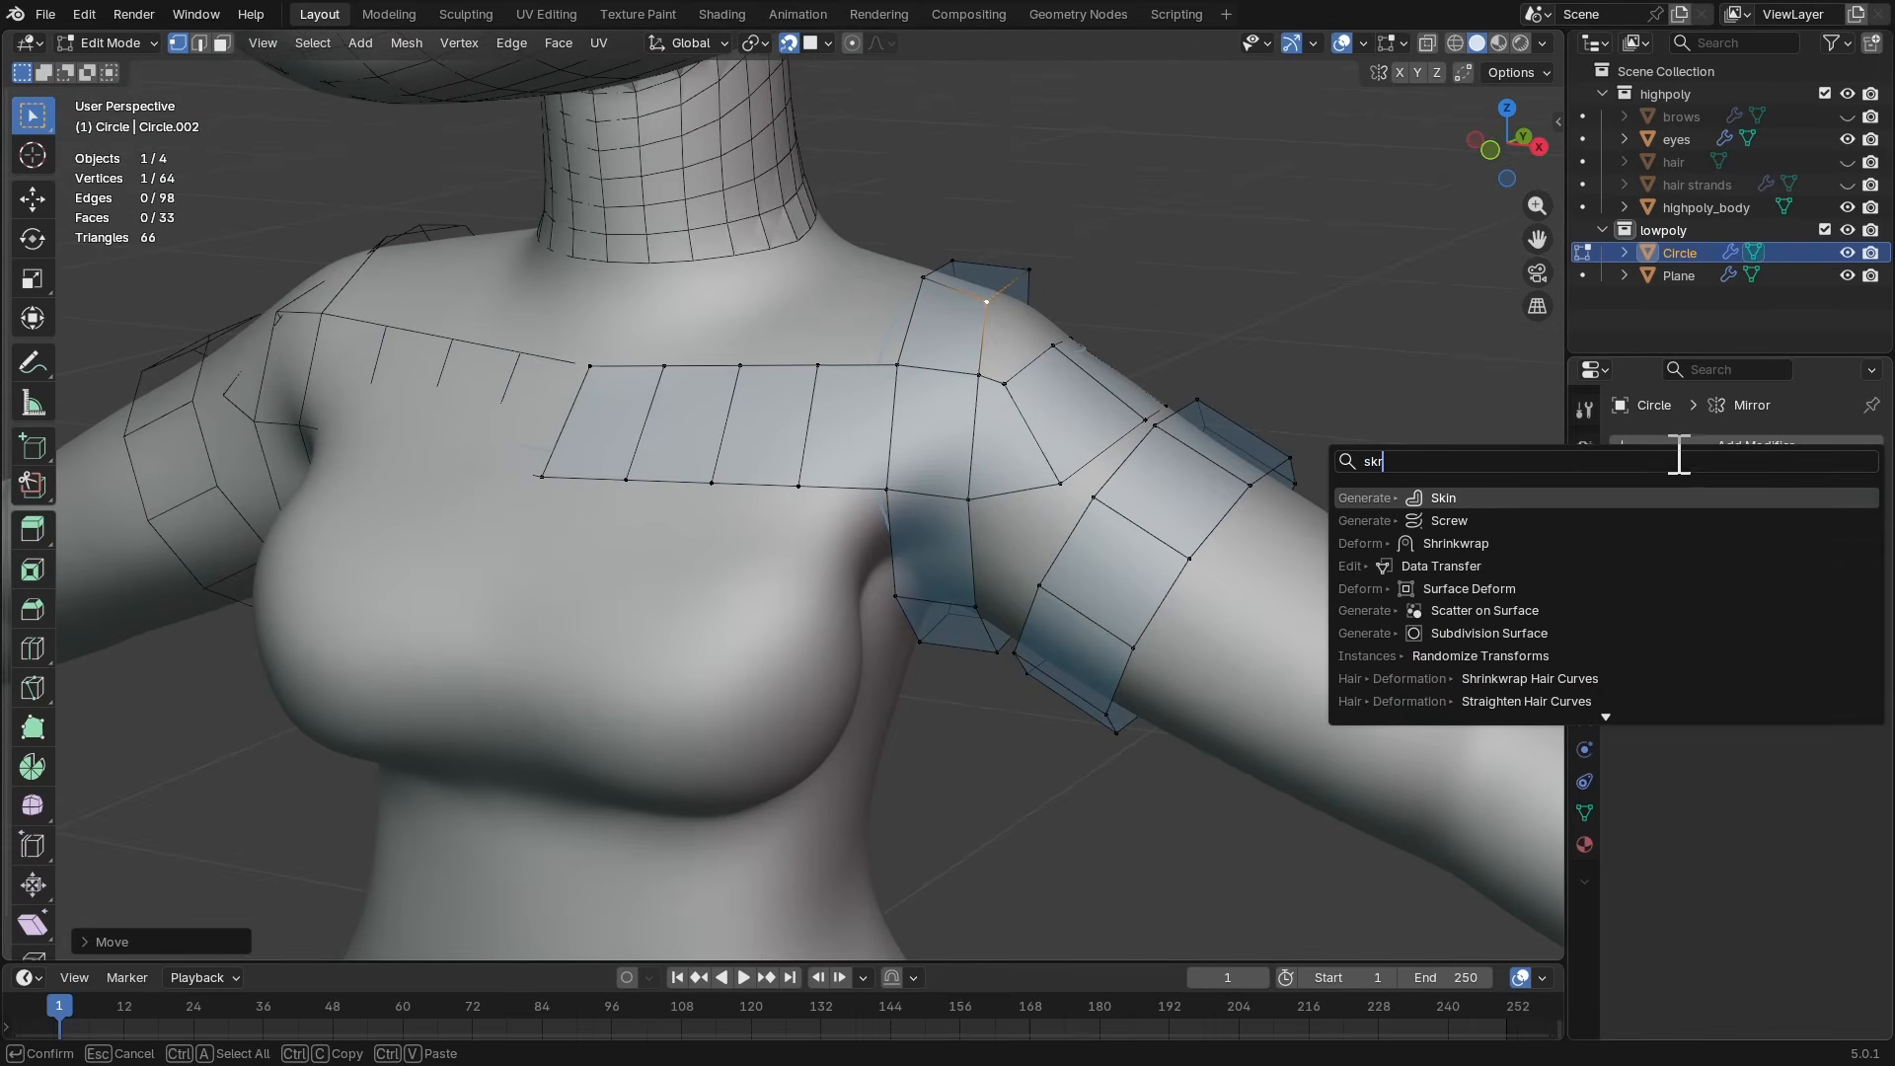
{"action": "key", "text": "BackSpace"}
{"action": "key", "text": "BackSpace"}
{"action": "key", "text": "Return"}
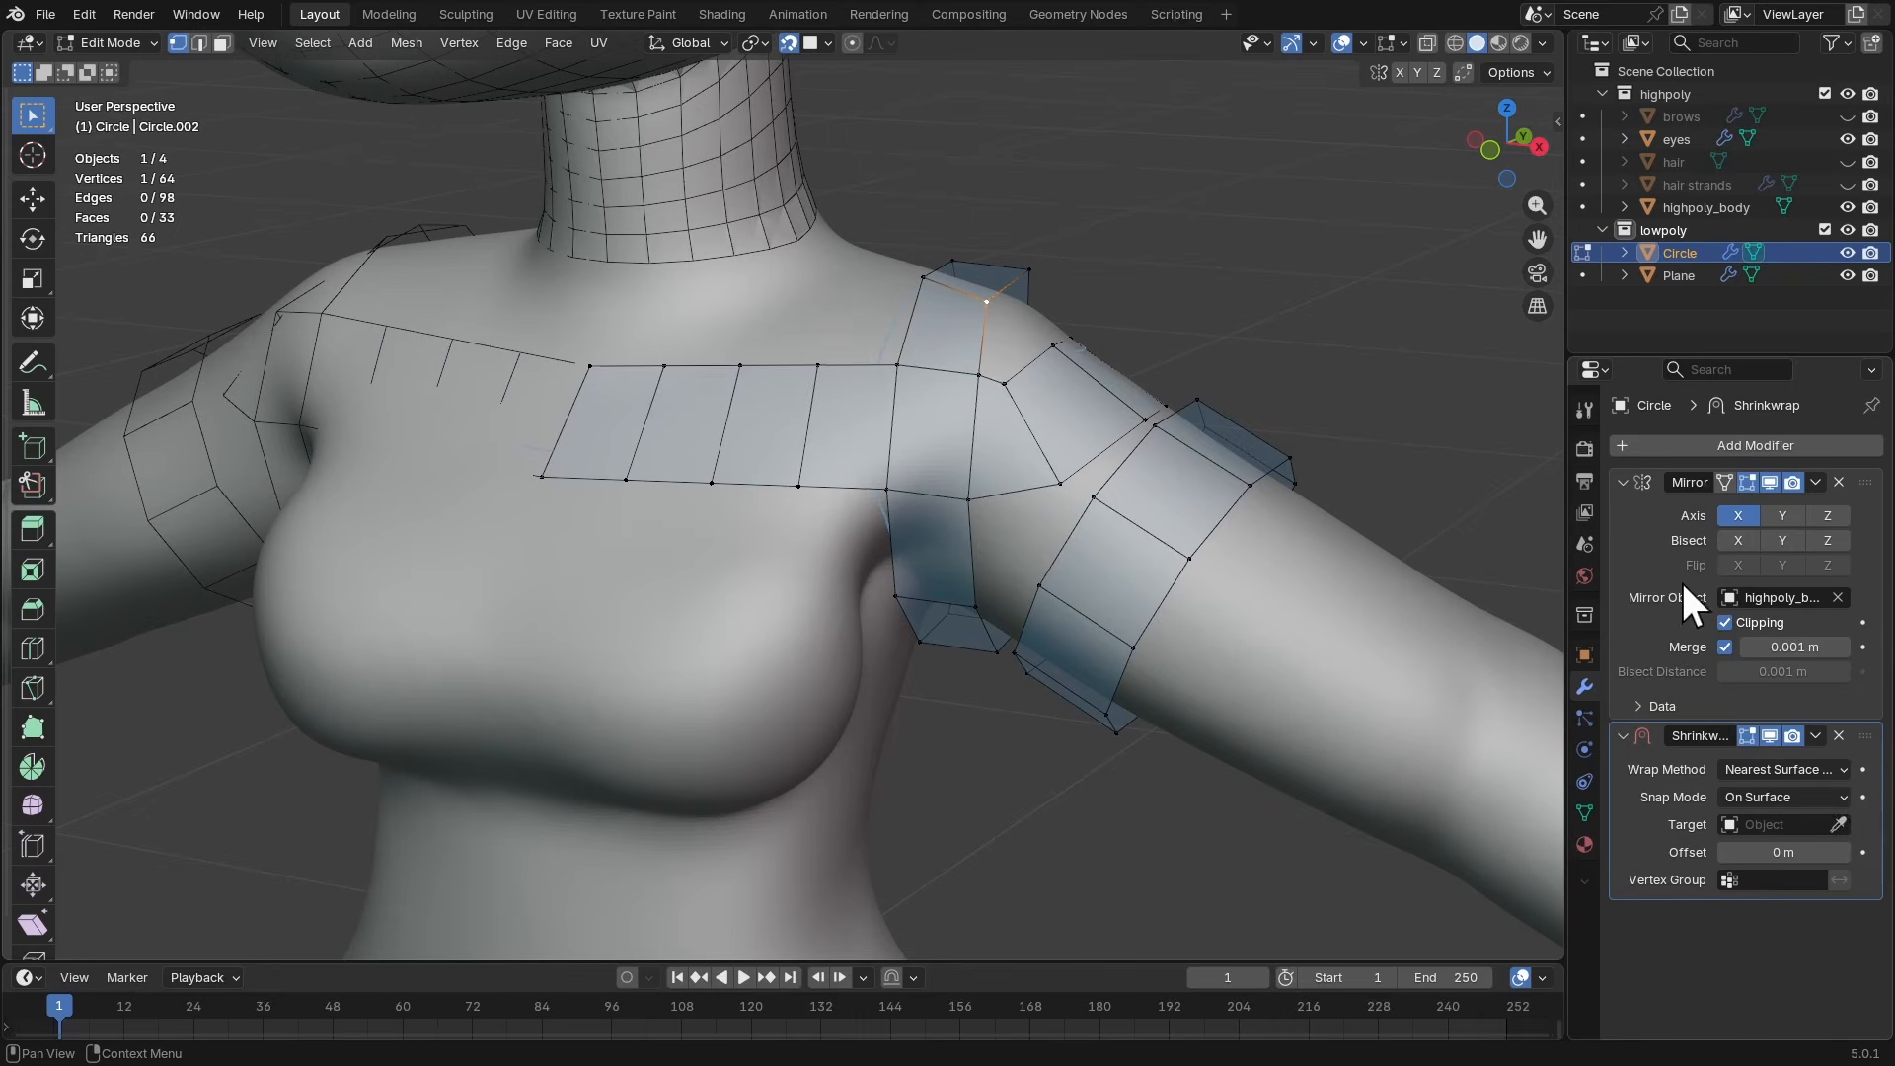
{"action": "left_click", "coordinate": [1838, 824]}
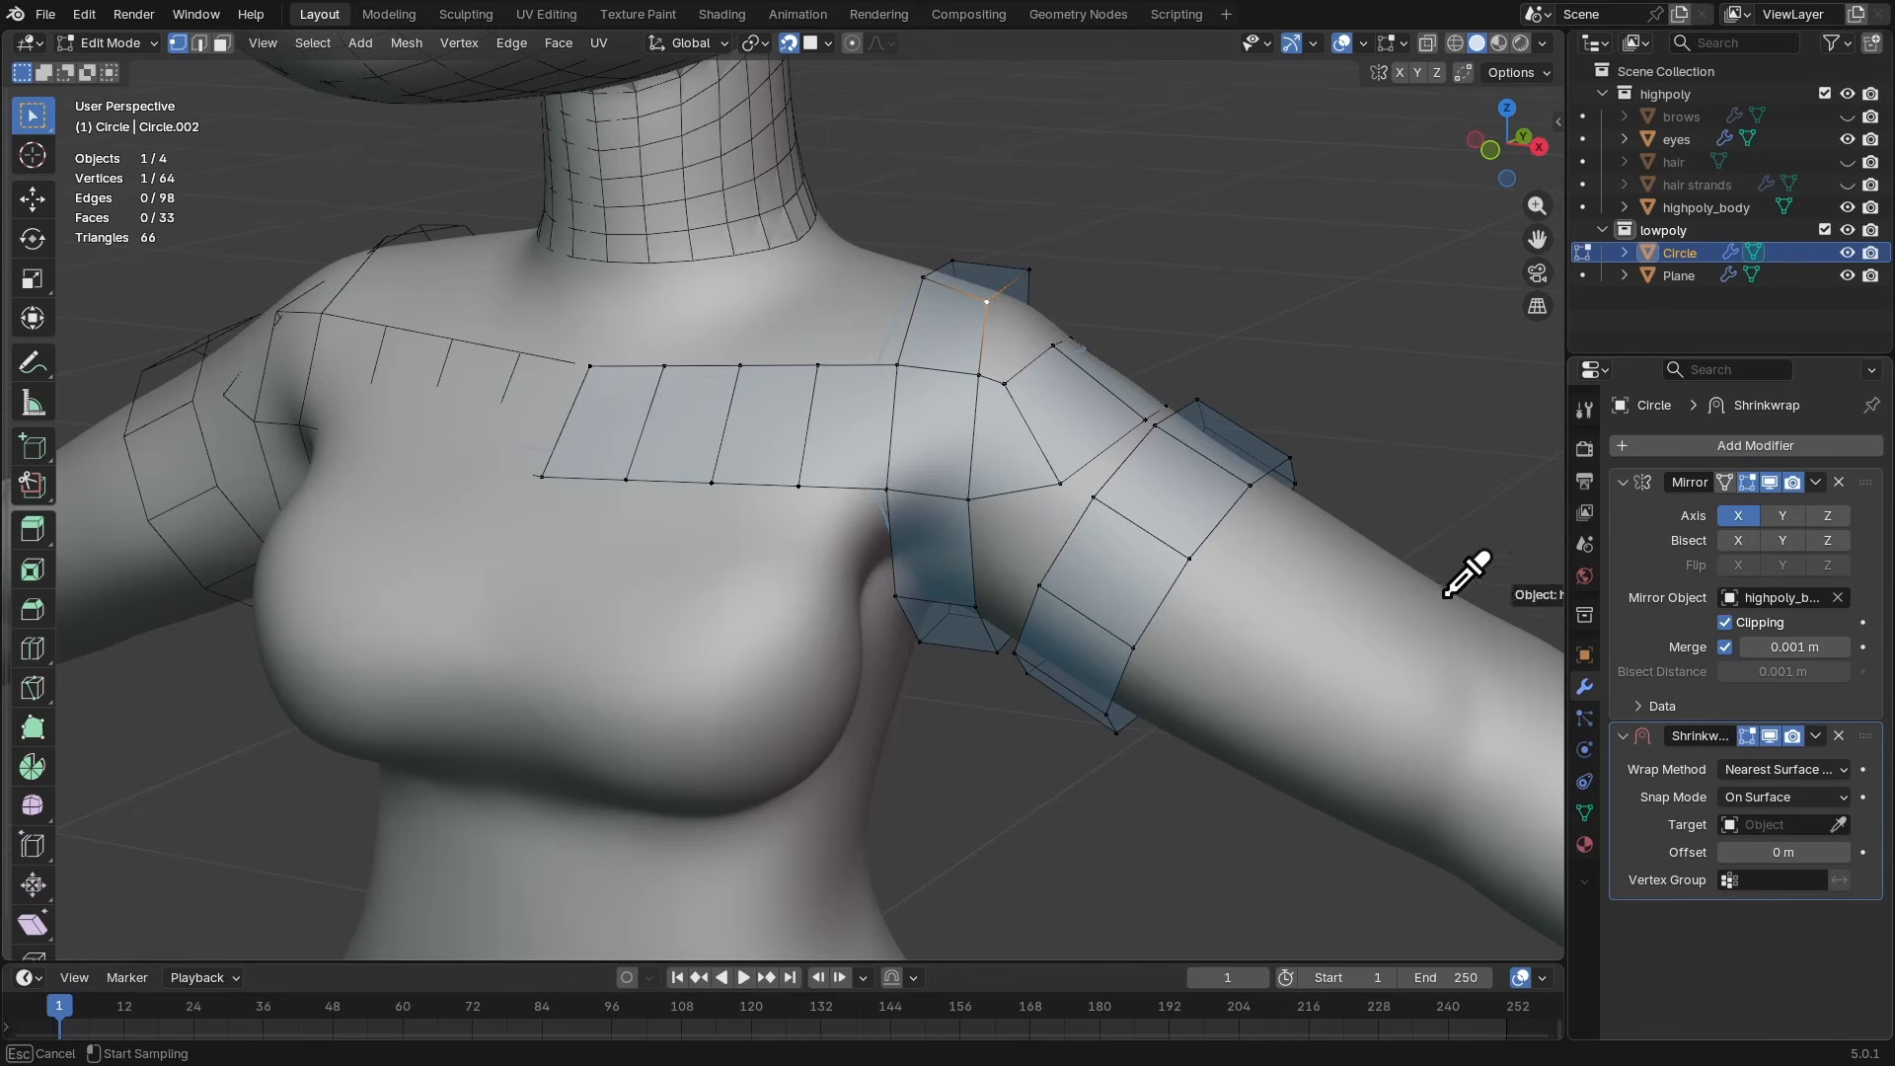
{"action": "left_click", "coordinate": [1367, 558]}
{"action": "middle_click_drag", "start_coordinate": [1031, 470], "coordinate": [931, 486]}
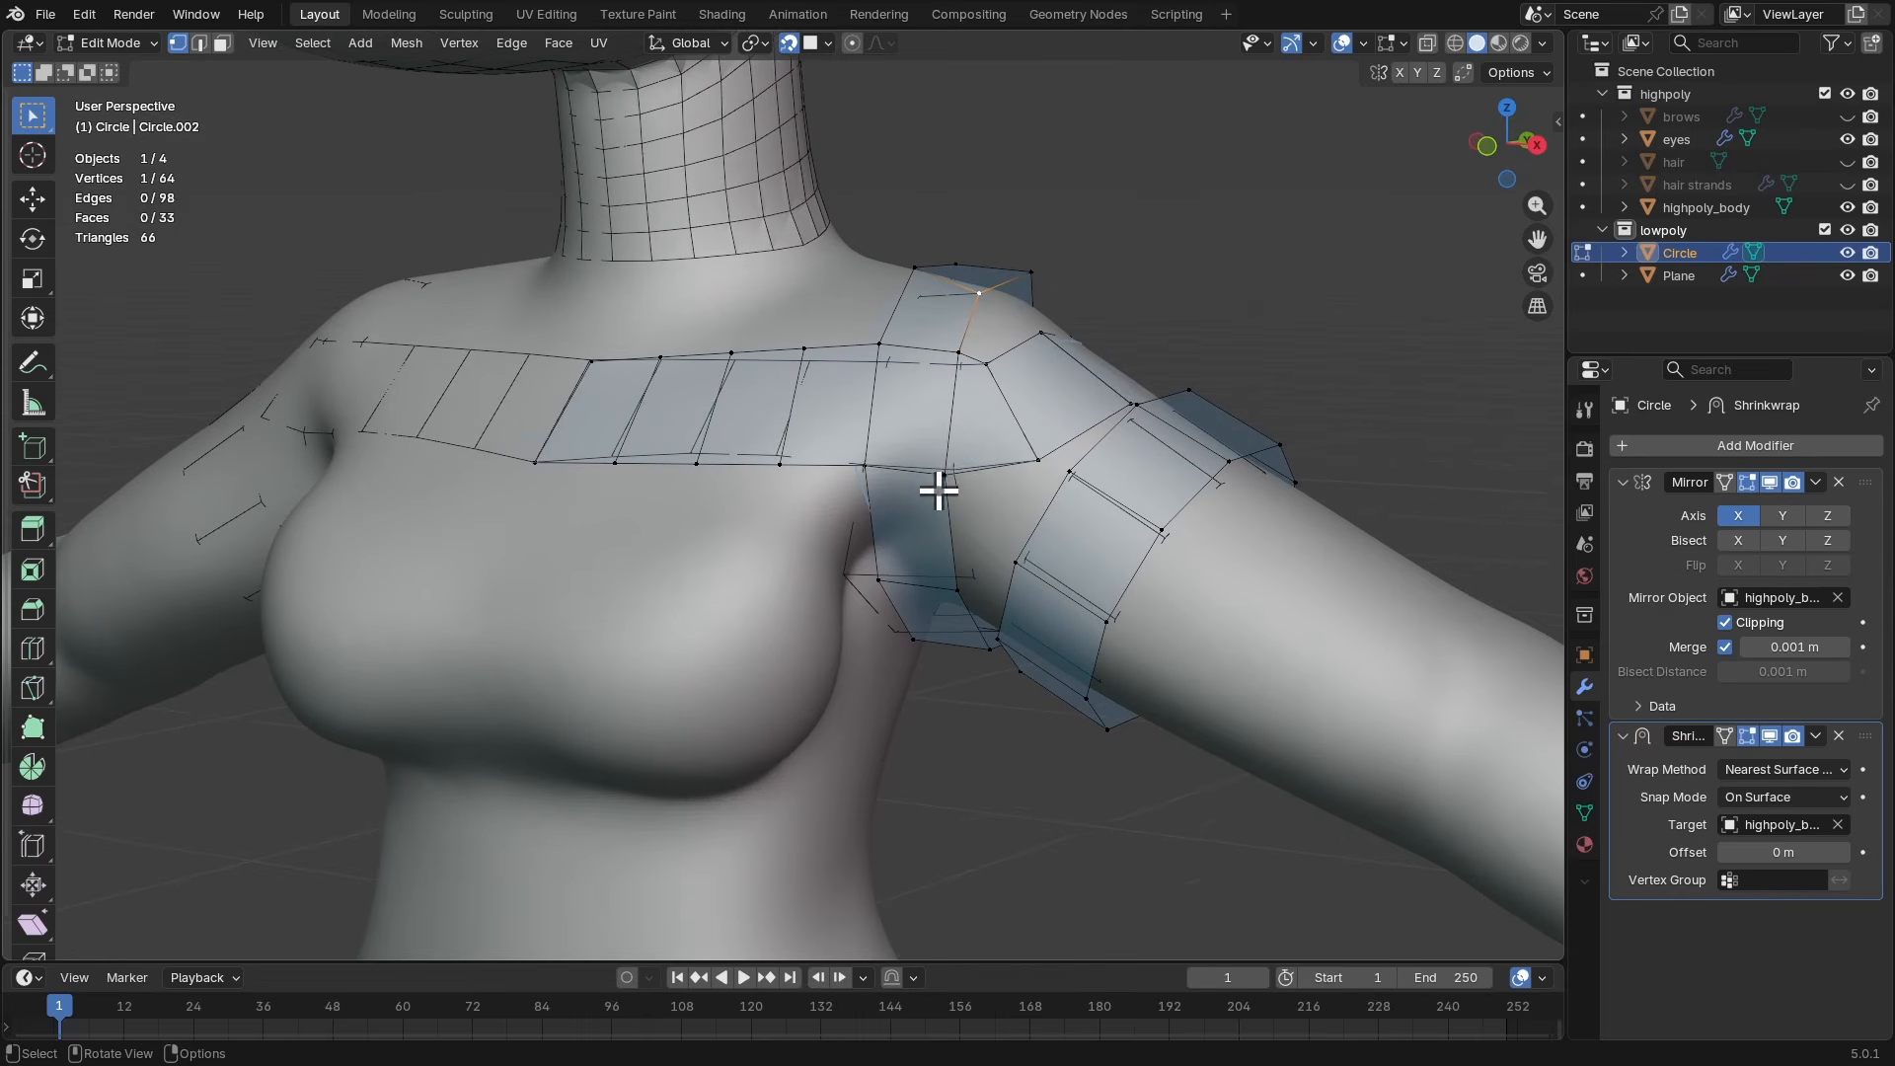
- Duplicate the Circle's Shrinkwrap modifier in Object Mode and apply one copy, keeping the other live
{"action": "key", "text": "ctrl+Tab"}
{"action": "left_click", "coordinate": [768, 454]}
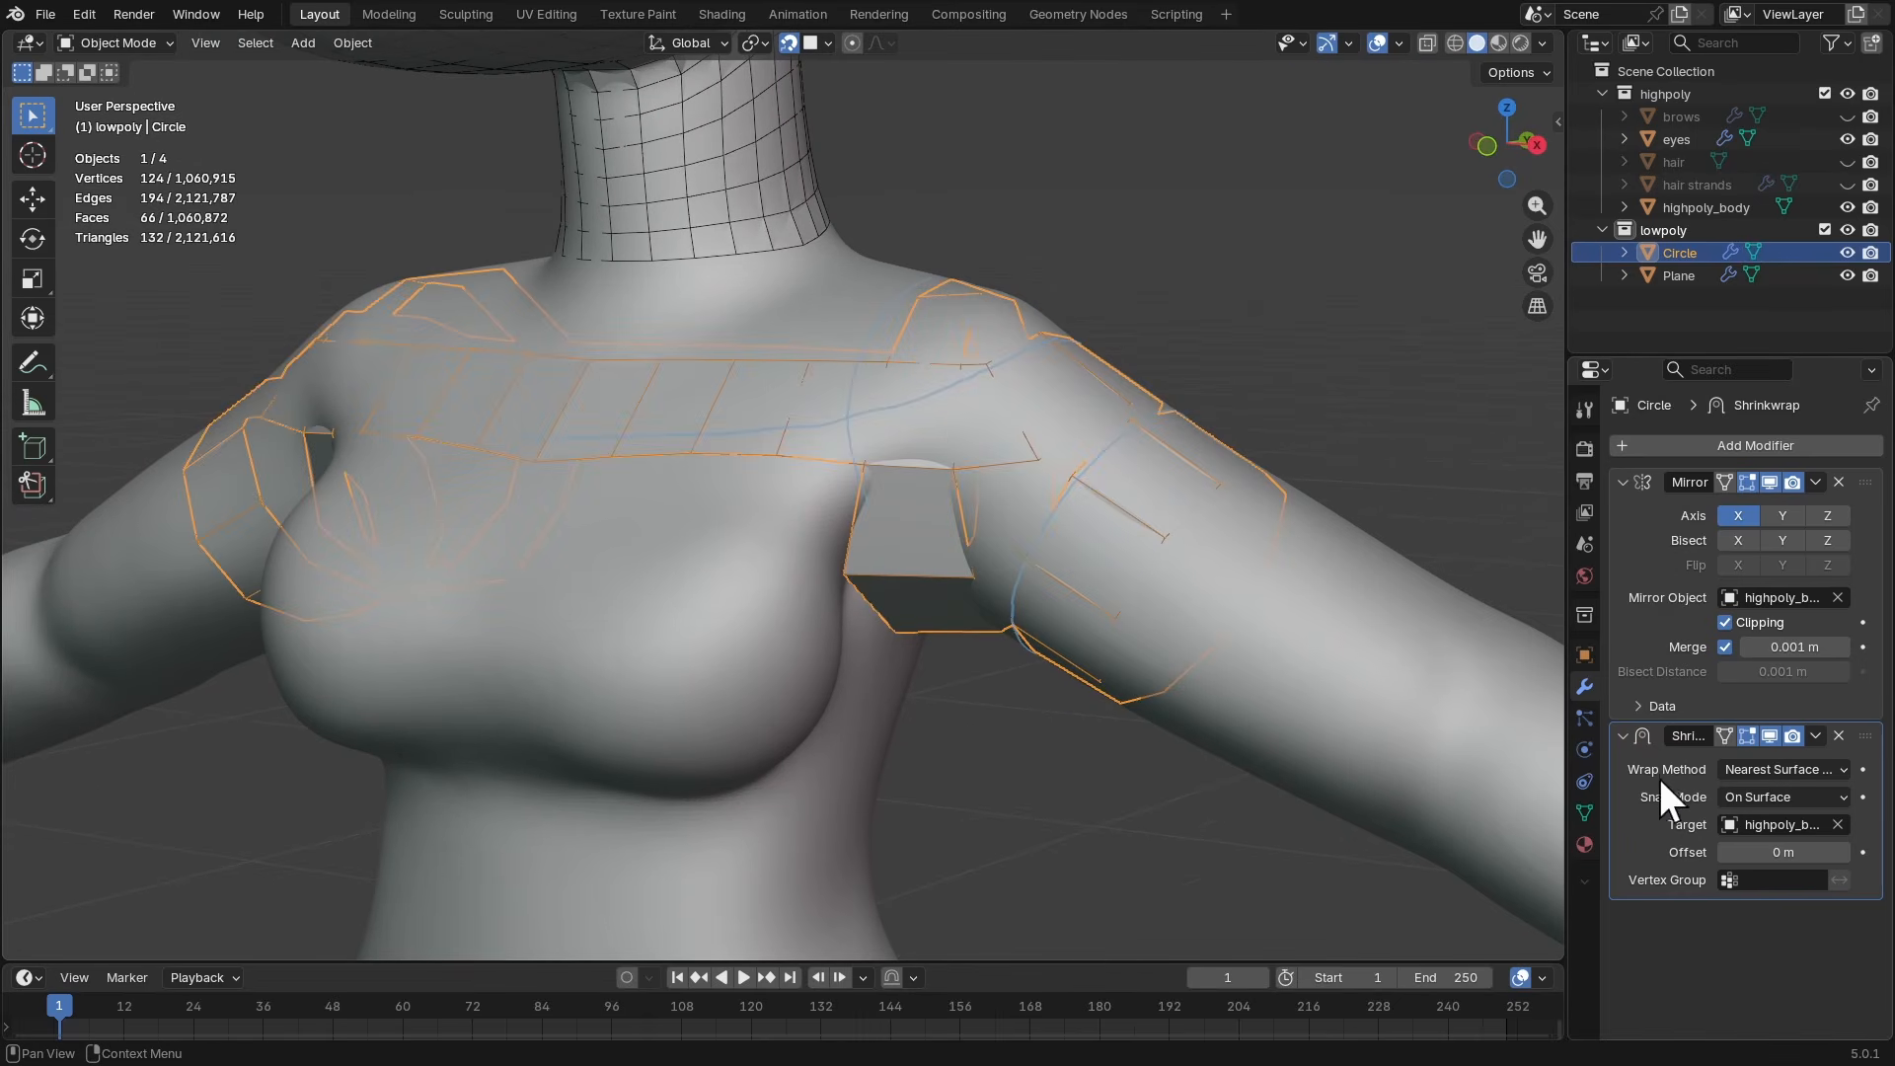
{"action": "key", "text": "shift+d"}
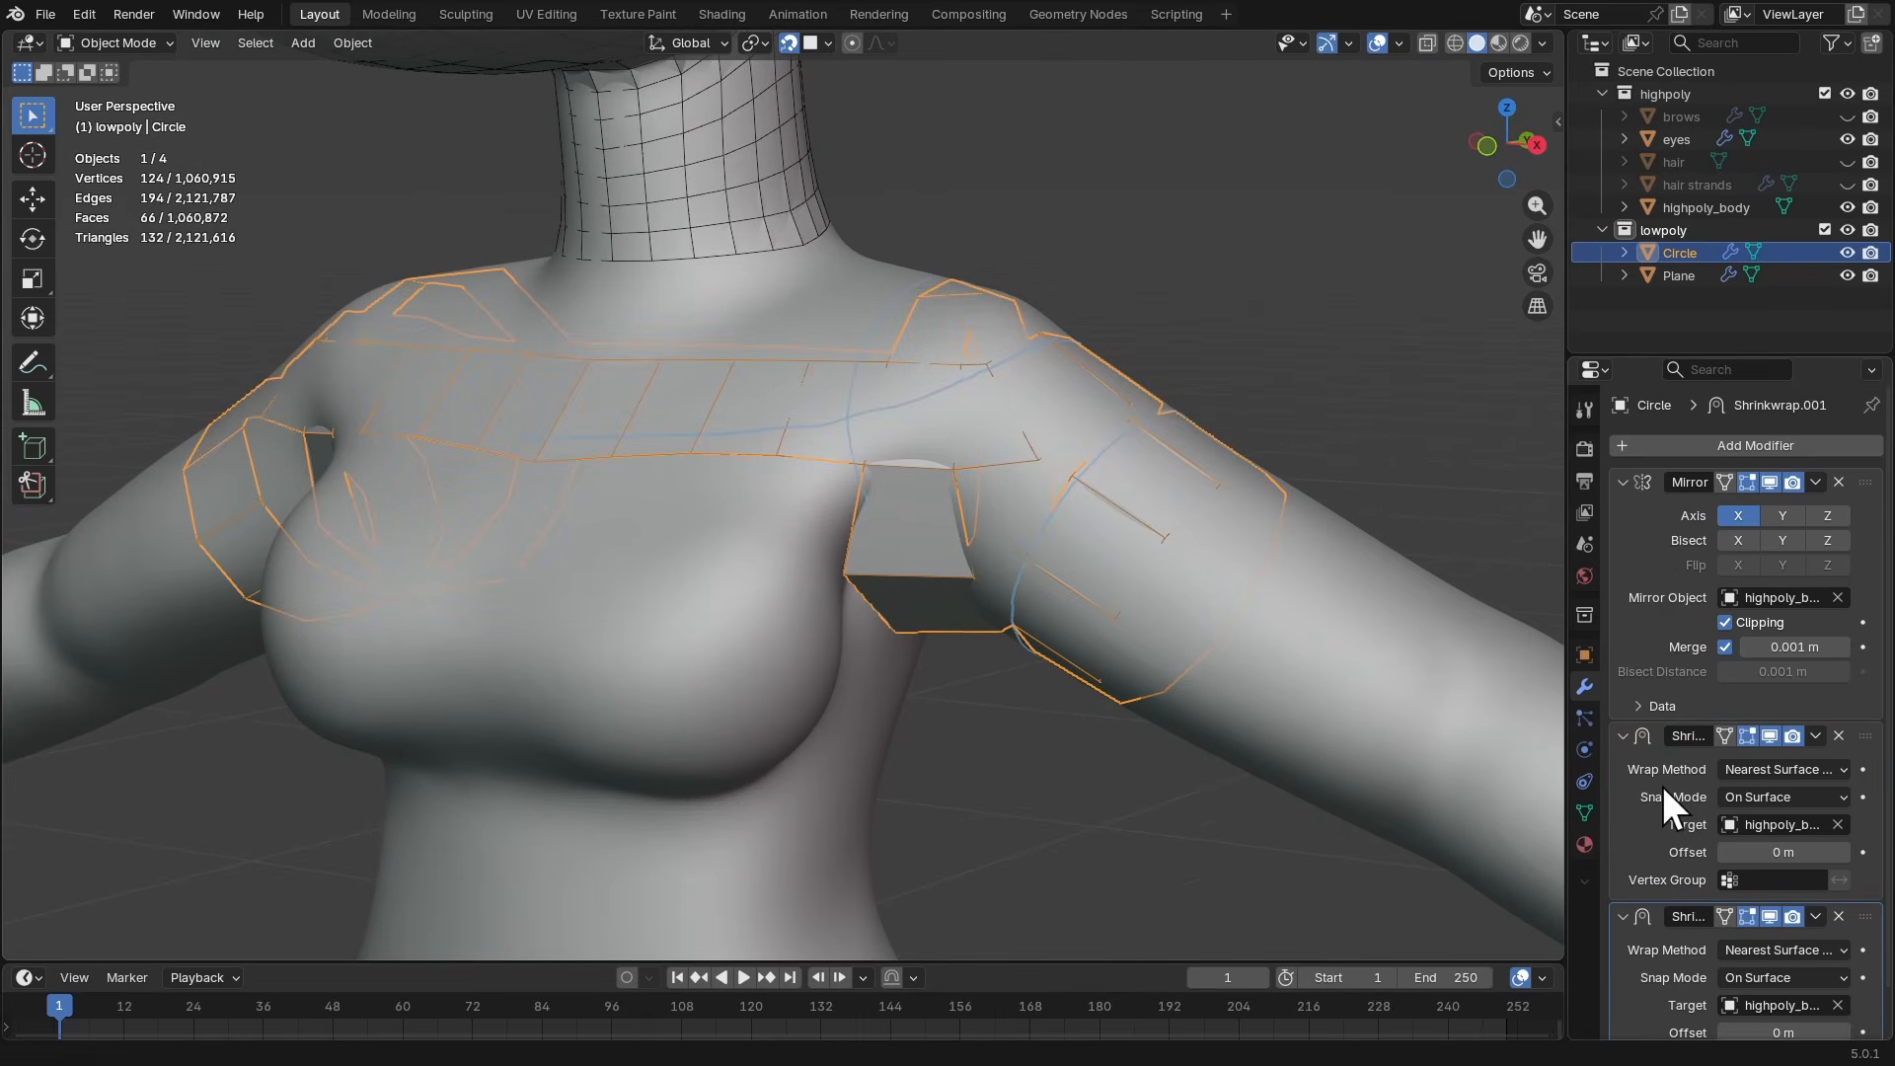
{"action": "key", "text": "ctrl+a"}
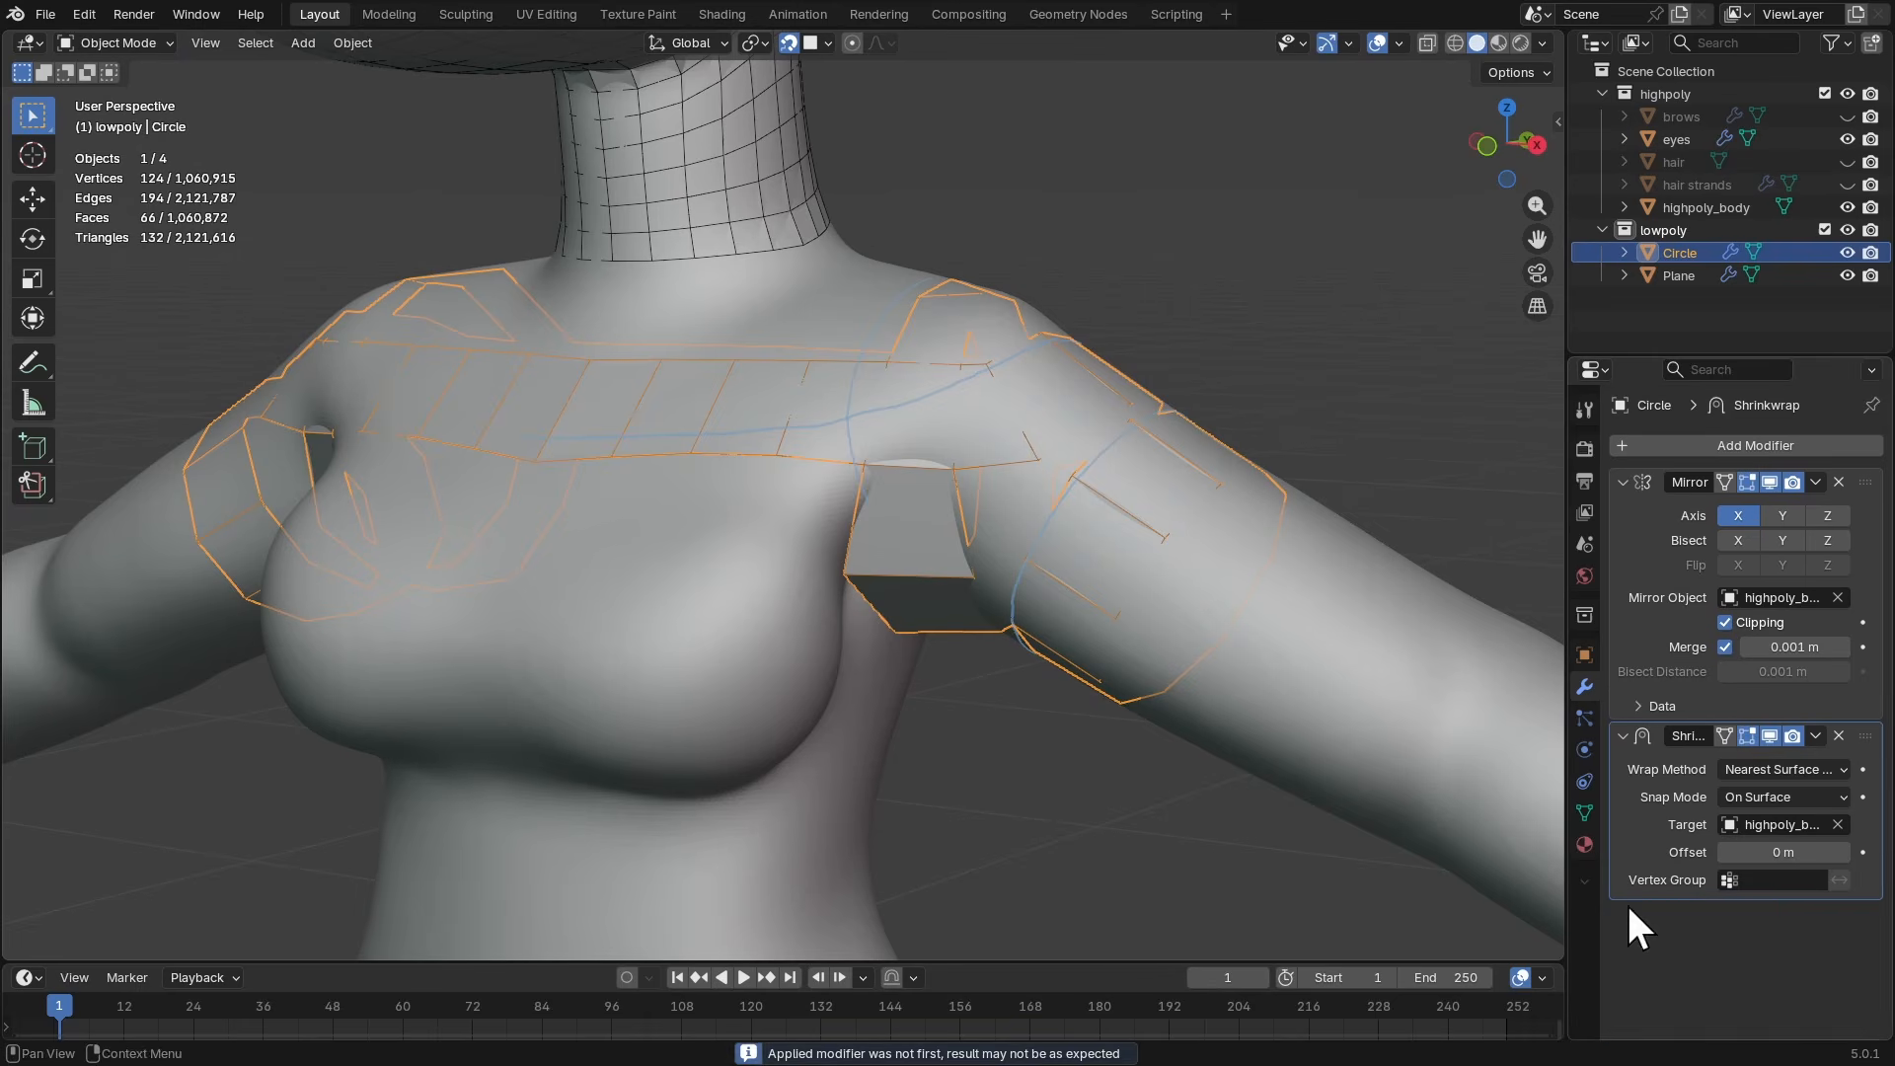
- Return to Edit Mode and reposition the shoulder loop's inner vertices at the front of the armpit
{"action": "middle_click_drag", "start_coordinate": [979, 487], "coordinate": [868, 454]}
{"action": "key", "text": "Tab"}
{"action": "left_click_drag", "start_coordinate": [867, 453], "coordinate": [866, 506]}
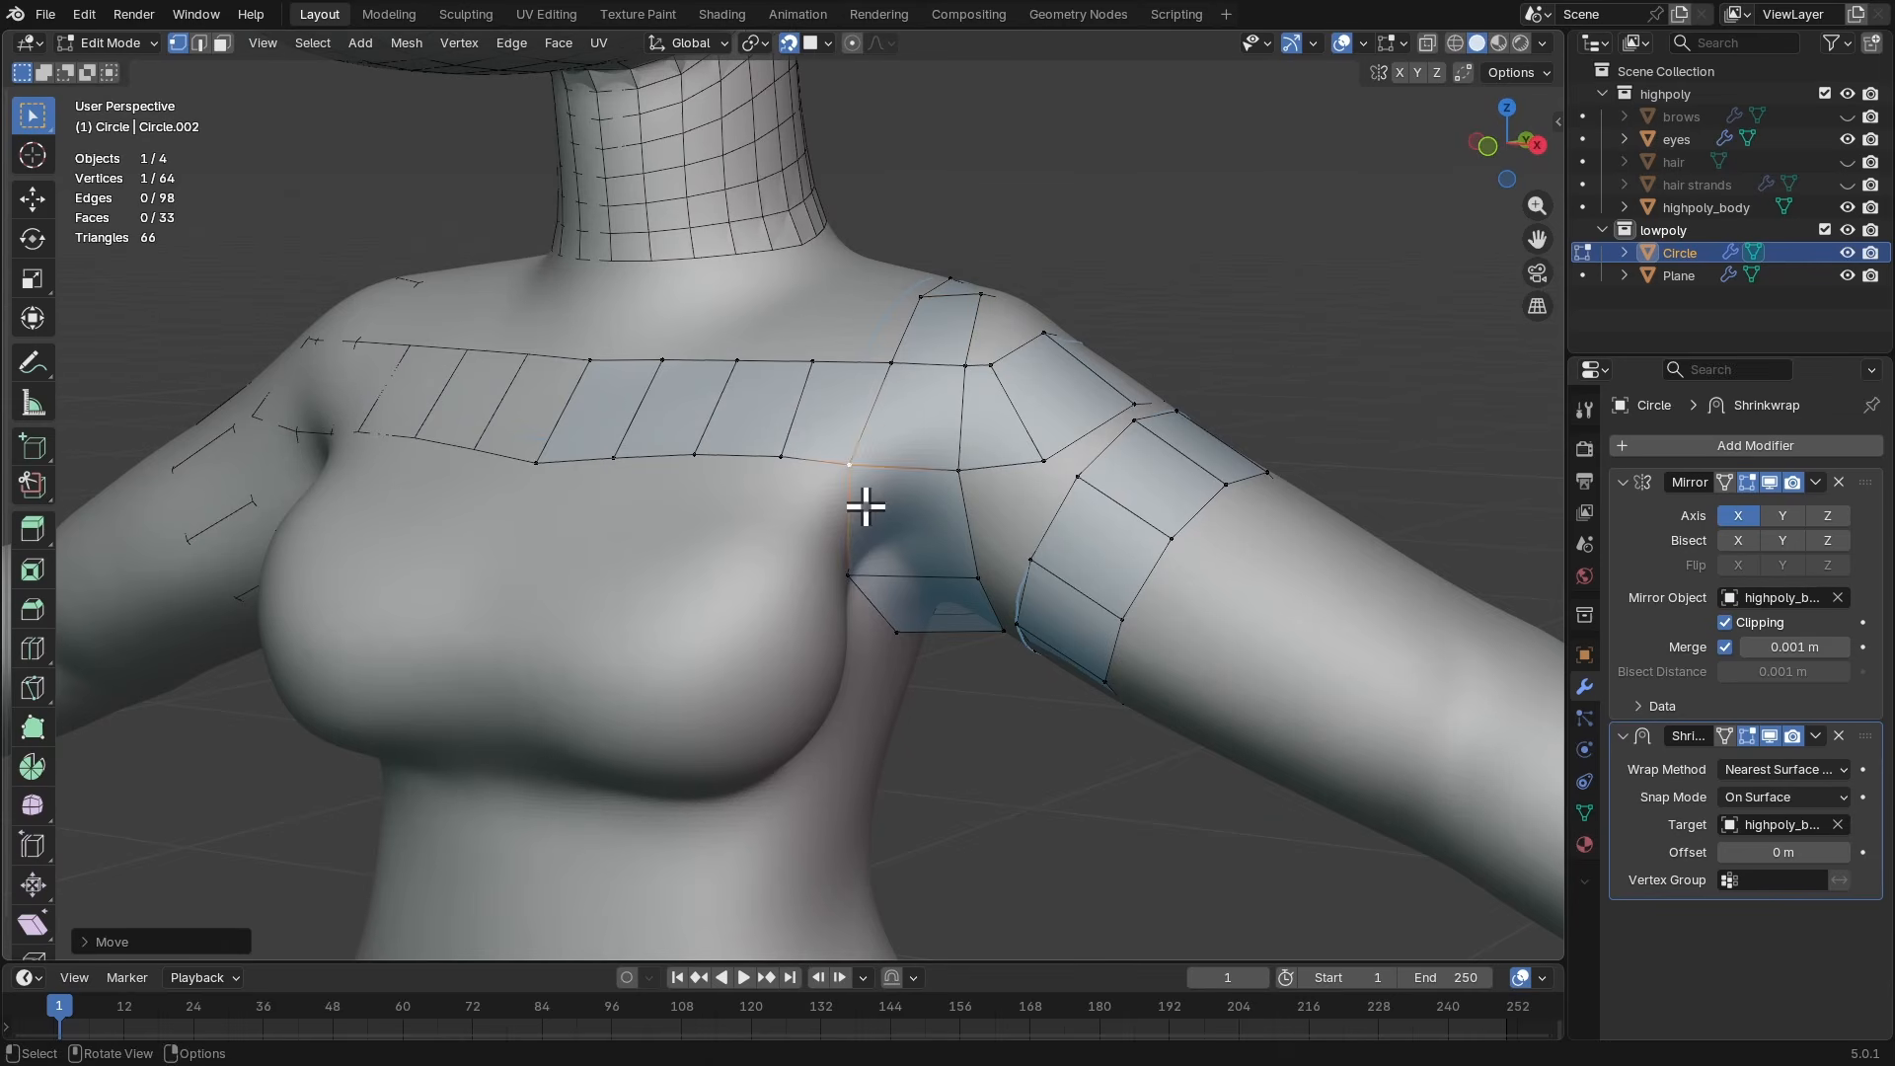
{"action": "middle_click_drag", "start_coordinate": [883, 563], "coordinate": [838, 445]}
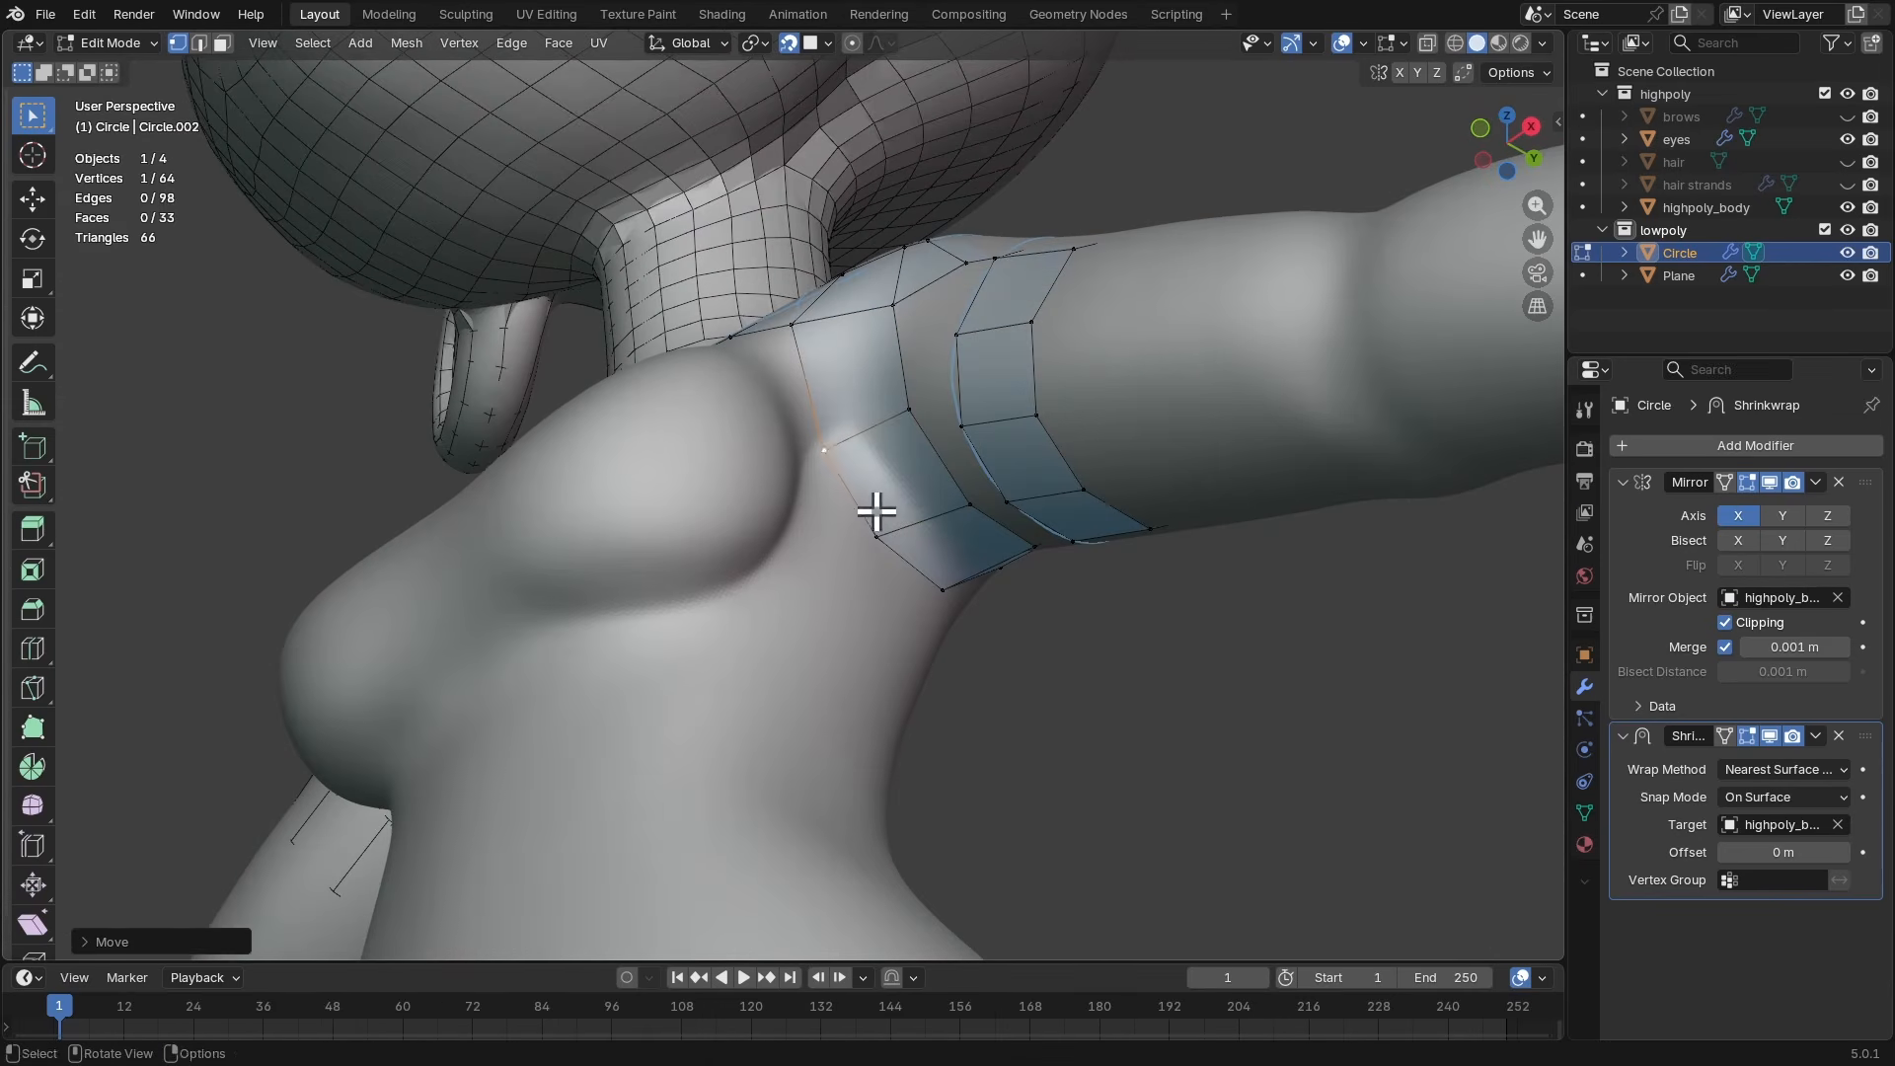
- Reposition the shoulder loop vertices at the back of the armpit to smooth the loop around the arm
{"action": "middle_click_drag", "start_coordinate": [895, 536], "coordinate": [770, 537]}
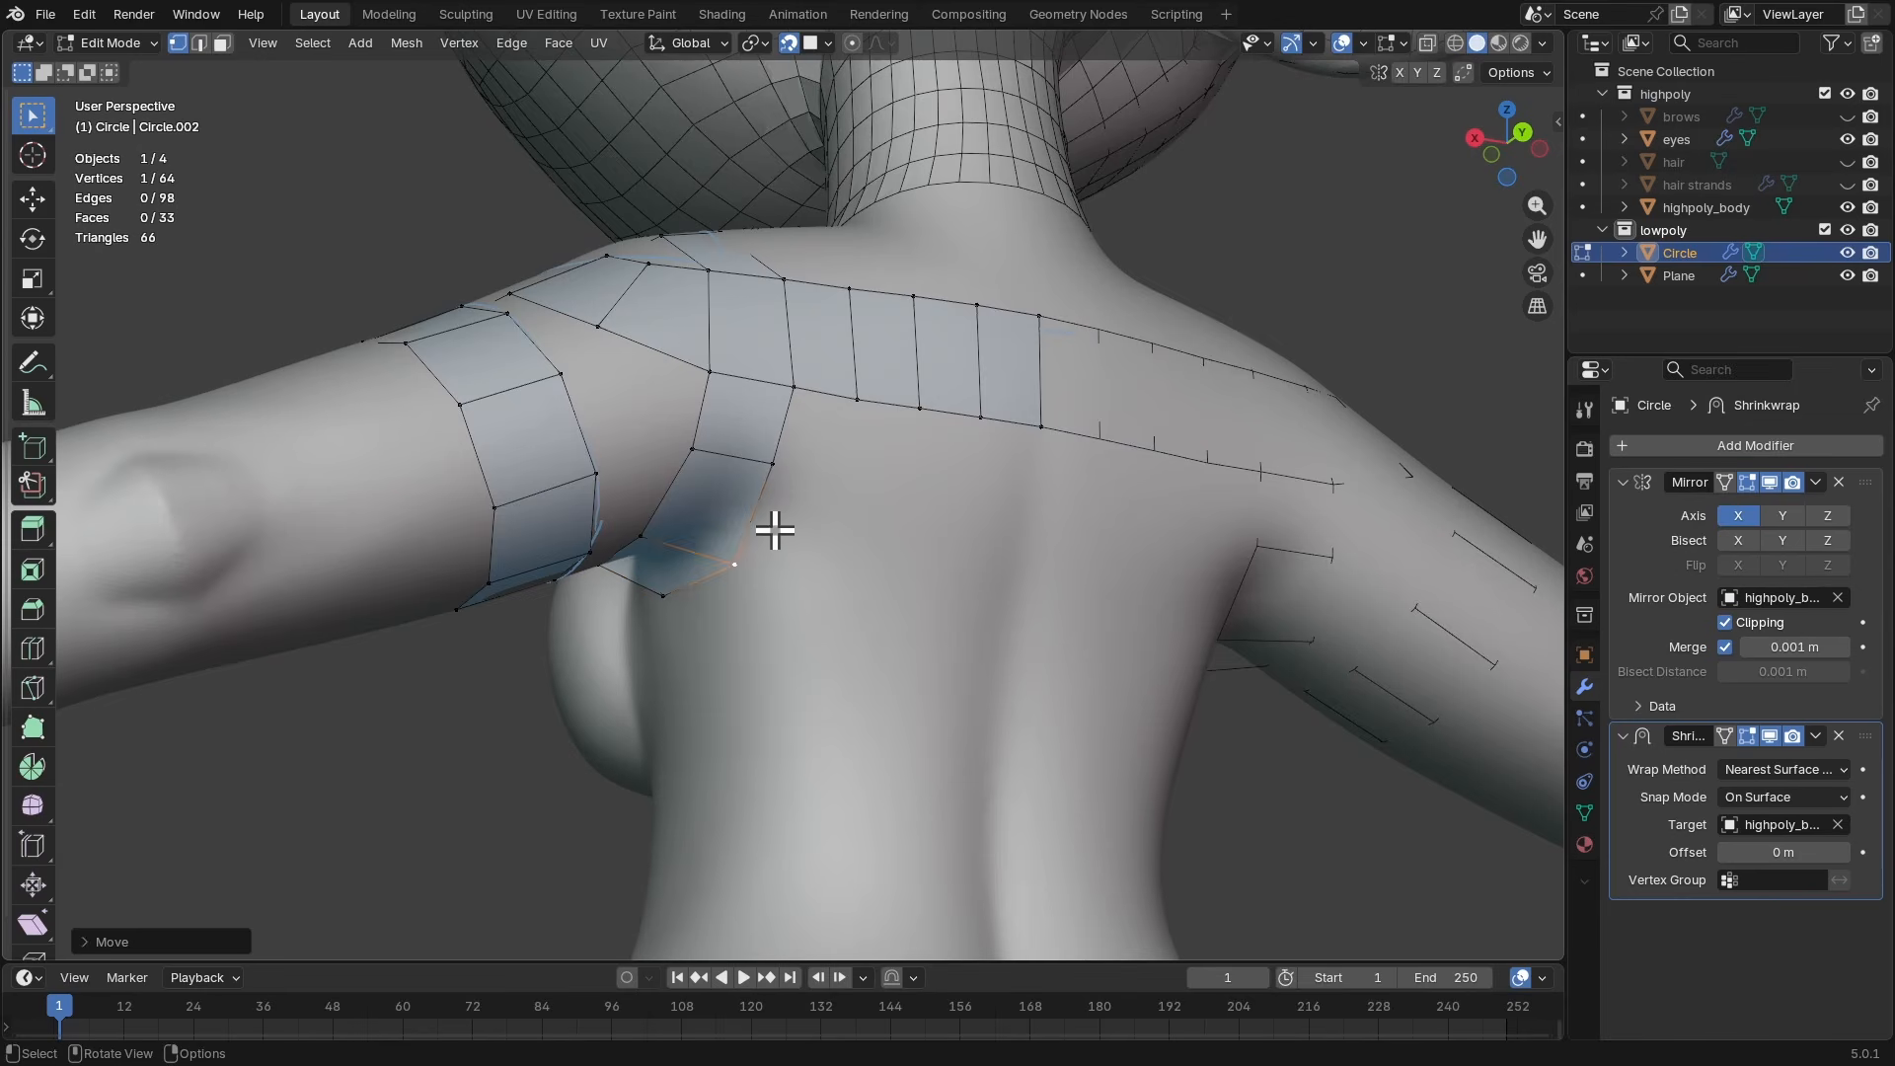
{"action": "left_click_drag", "start_coordinate": [779, 529], "coordinate": [802, 510]}
{"action": "middle_click_drag", "start_coordinate": [802, 511], "coordinate": [798, 517]}
{"action": "left_click_drag", "start_coordinate": [789, 517], "coordinate": [800, 529]}
{"action": "left_click_drag", "start_coordinate": [799, 448], "coordinate": [803, 435]}
{"action": "middle_click_drag", "start_coordinate": [803, 435], "coordinate": [859, 565]}
{"action": "left_click_drag", "start_coordinate": [801, 456], "coordinate": [793, 449]}
- Reposition the front shoulder vertices where the chest strip meets the shoulder loop
{"action": "middle_click_drag", "start_coordinate": [793, 449], "coordinate": [1002, 460]}
{"action": "left_click_drag", "start_coordinate": [871, 415], "coordinate": [914, 441]}
{"action": "left_click_drag", "start_coordinate": [832, 503], "coordinate": [821, 493]}
{"action": "mouse_move", "coordinate": [952, 464]}
{"action": "middle_mouse_down"}
{"action": "mouse_move", "coordinate": [1092, 423]}
{"action": "mouse_move", "coordinate": [1050, 407]}
{"action": "mouse_move", "coordinate": [1049, 385]}
{"action": "mouse_move", "coordinate": [998, 517]}
{"action": "mouse_move", "coordinate": [927, 501]}
{"action": "mouse_move", "coordinate": [1033, 453]}
{"action": "mouse_move", "coordinate": [951, 483]}
{"action": "middle_mouse_up"}
- Fill the gap between the shoulder faces and the upper-arm loop with faces all around the arm
{"action": "scroll", "coordinate": [977, 470], "scroll_direction": "up", "scroll_amount": 4}
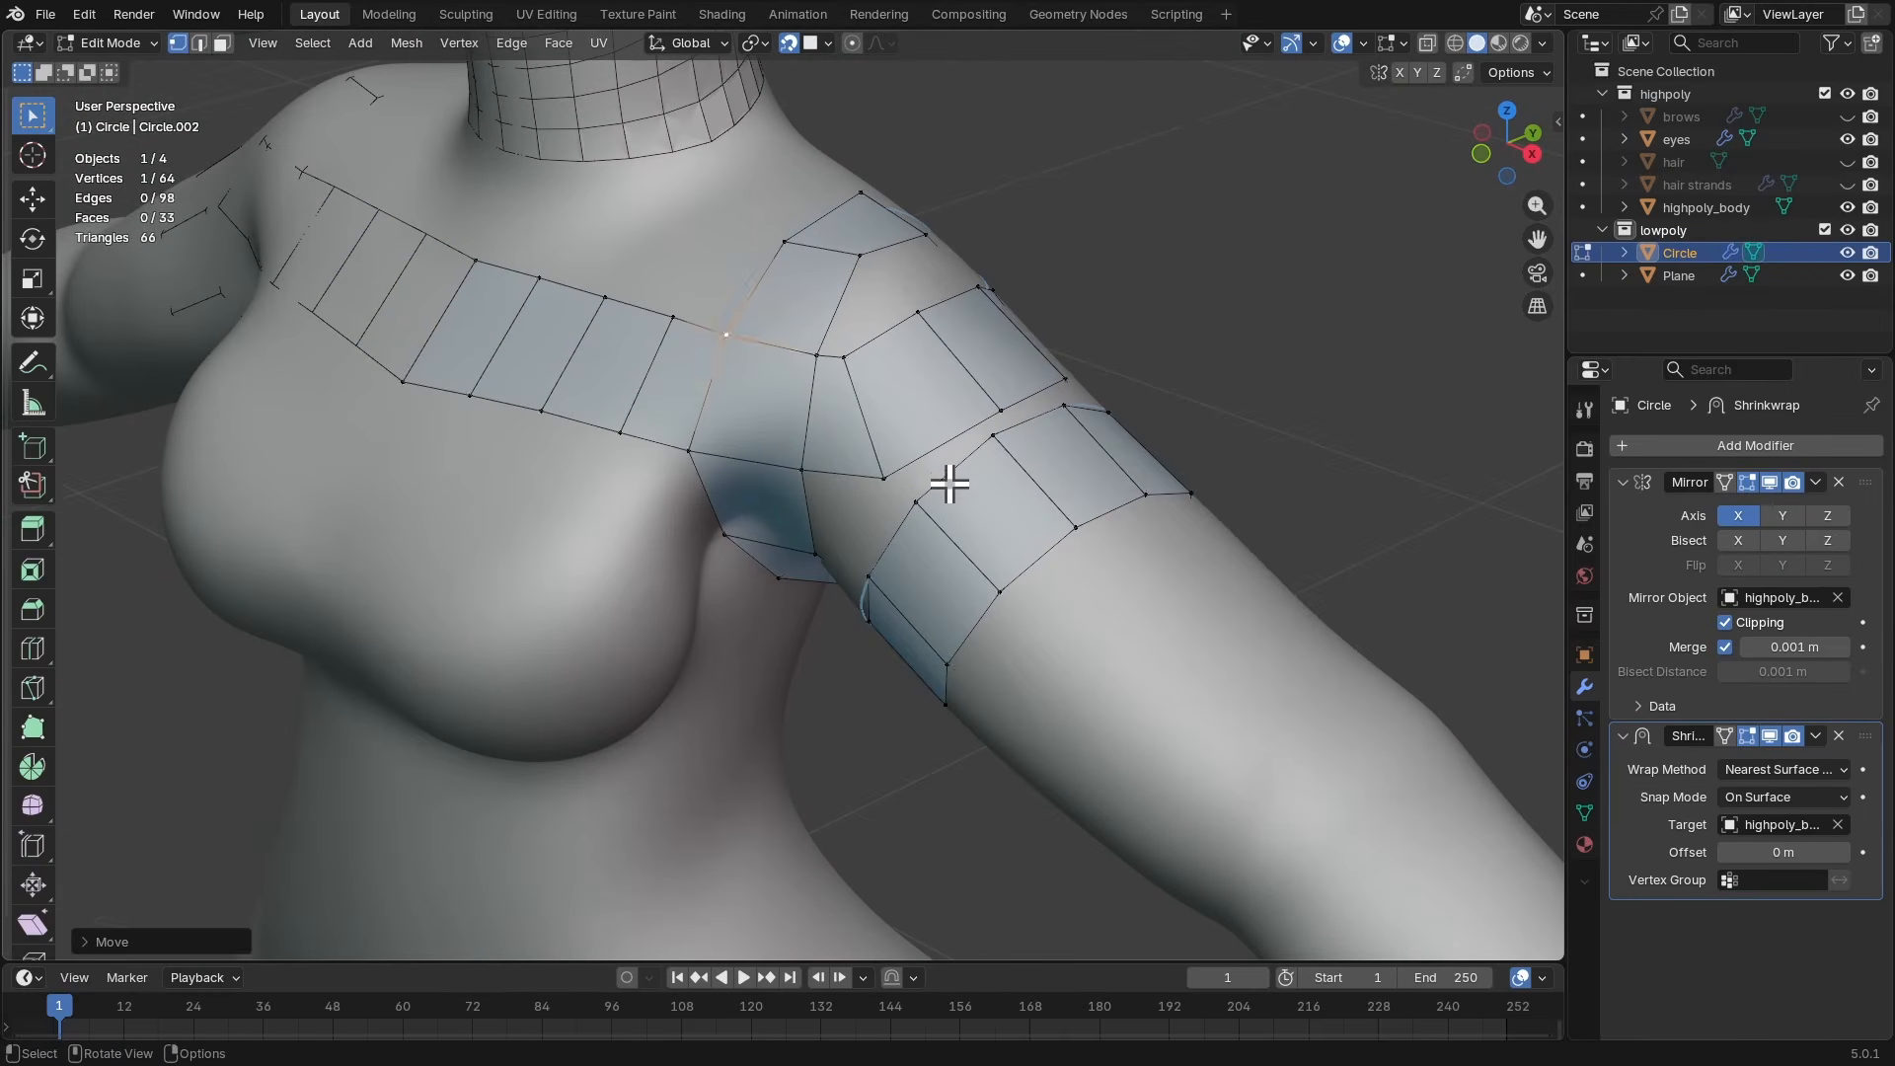
{"action": "key", "text": "2"}
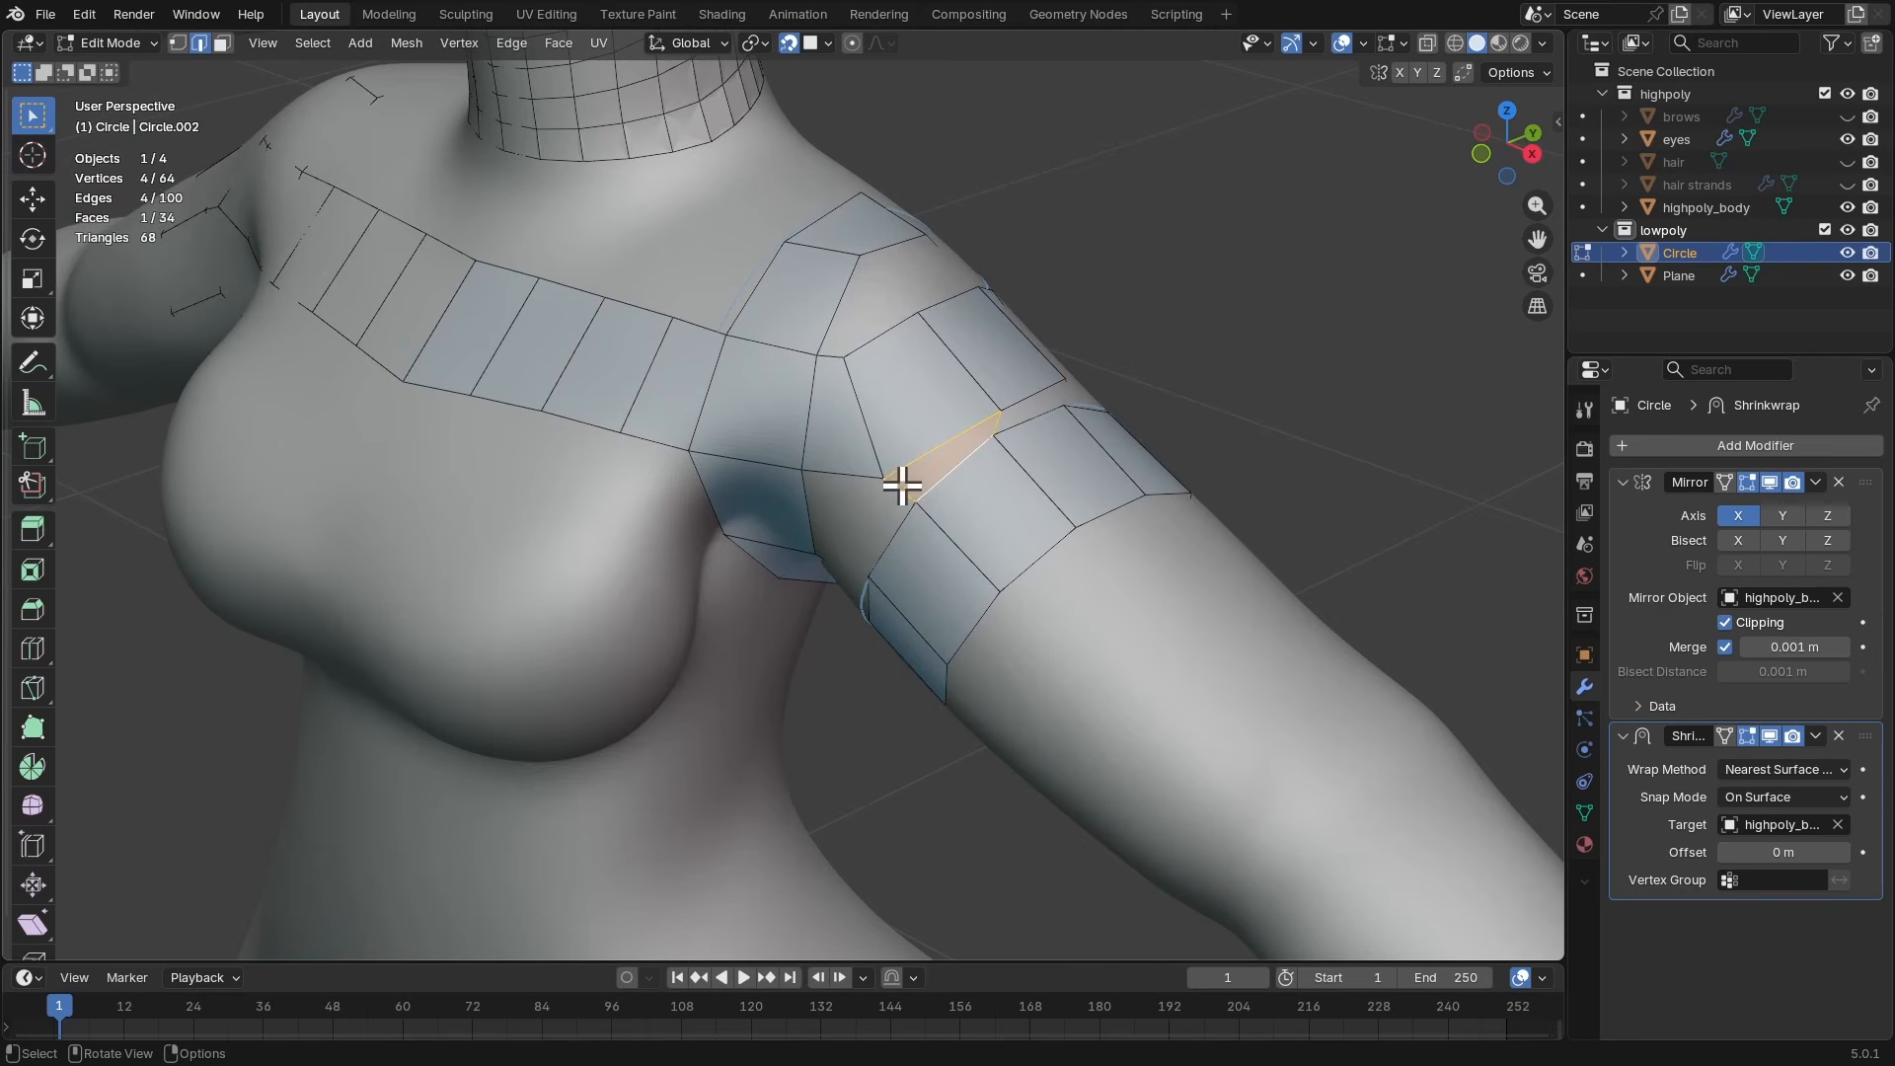
{"action": "left_click", "coordinate": [902, 486]}
{"action": "middle_click_drag", "start_coordinate": [904, 485], "coordinate": [1051, 403]}
{"action": "left_click_drag", "start_coordinate": [997, 456], "coordinate": [1040, 405], "text": "alt"}
{"action": "left_click_drag", "start_coordinate": [1039, 480], "coordinate": [997, 366], "text": "alt"}
{"action": "key", "text": "f"}
{"action": "key", "text": "f"}
{"action": "key", "text": "f"}
{"action": "middle_click_drag", "start_coordinate": [1060, 414], "coordinate": [958, 510]}
{"action": "key", "text": "f"}
{"action": "key", "text": "f"}
{"action": "key", "text": "f"}
{"action": "key", "text": "f"}
{"action": "key", "text": "f"}
{"action": "left_click_drag", "start_coordinate": [959, 511], "coordinate": [917, 505], "text": "alt"}
- Reposition two edges among the newly joined shoulder and arm faces to even out their spacing
{"action": "left_click", "coordinate": [862, 555]}
{"action": "key", "text": "g"}
{"action": "left_click", "coordinate": [871, 569]}
{"action": "left_click", "coordinate": [884, 534]}
{"action": "key", "text": "g"}
{"action": "left_click", "coordinate": [889, 499]}
- Fill the opening on the outer shoulder between the shoulder loop and the outer strip with three faces
{"action": "middle_click_drag", "start_coordinate": [888, 500], "coordinate": [780, 410]}
{"action": "left_click", "coordinate": [980, 402]}
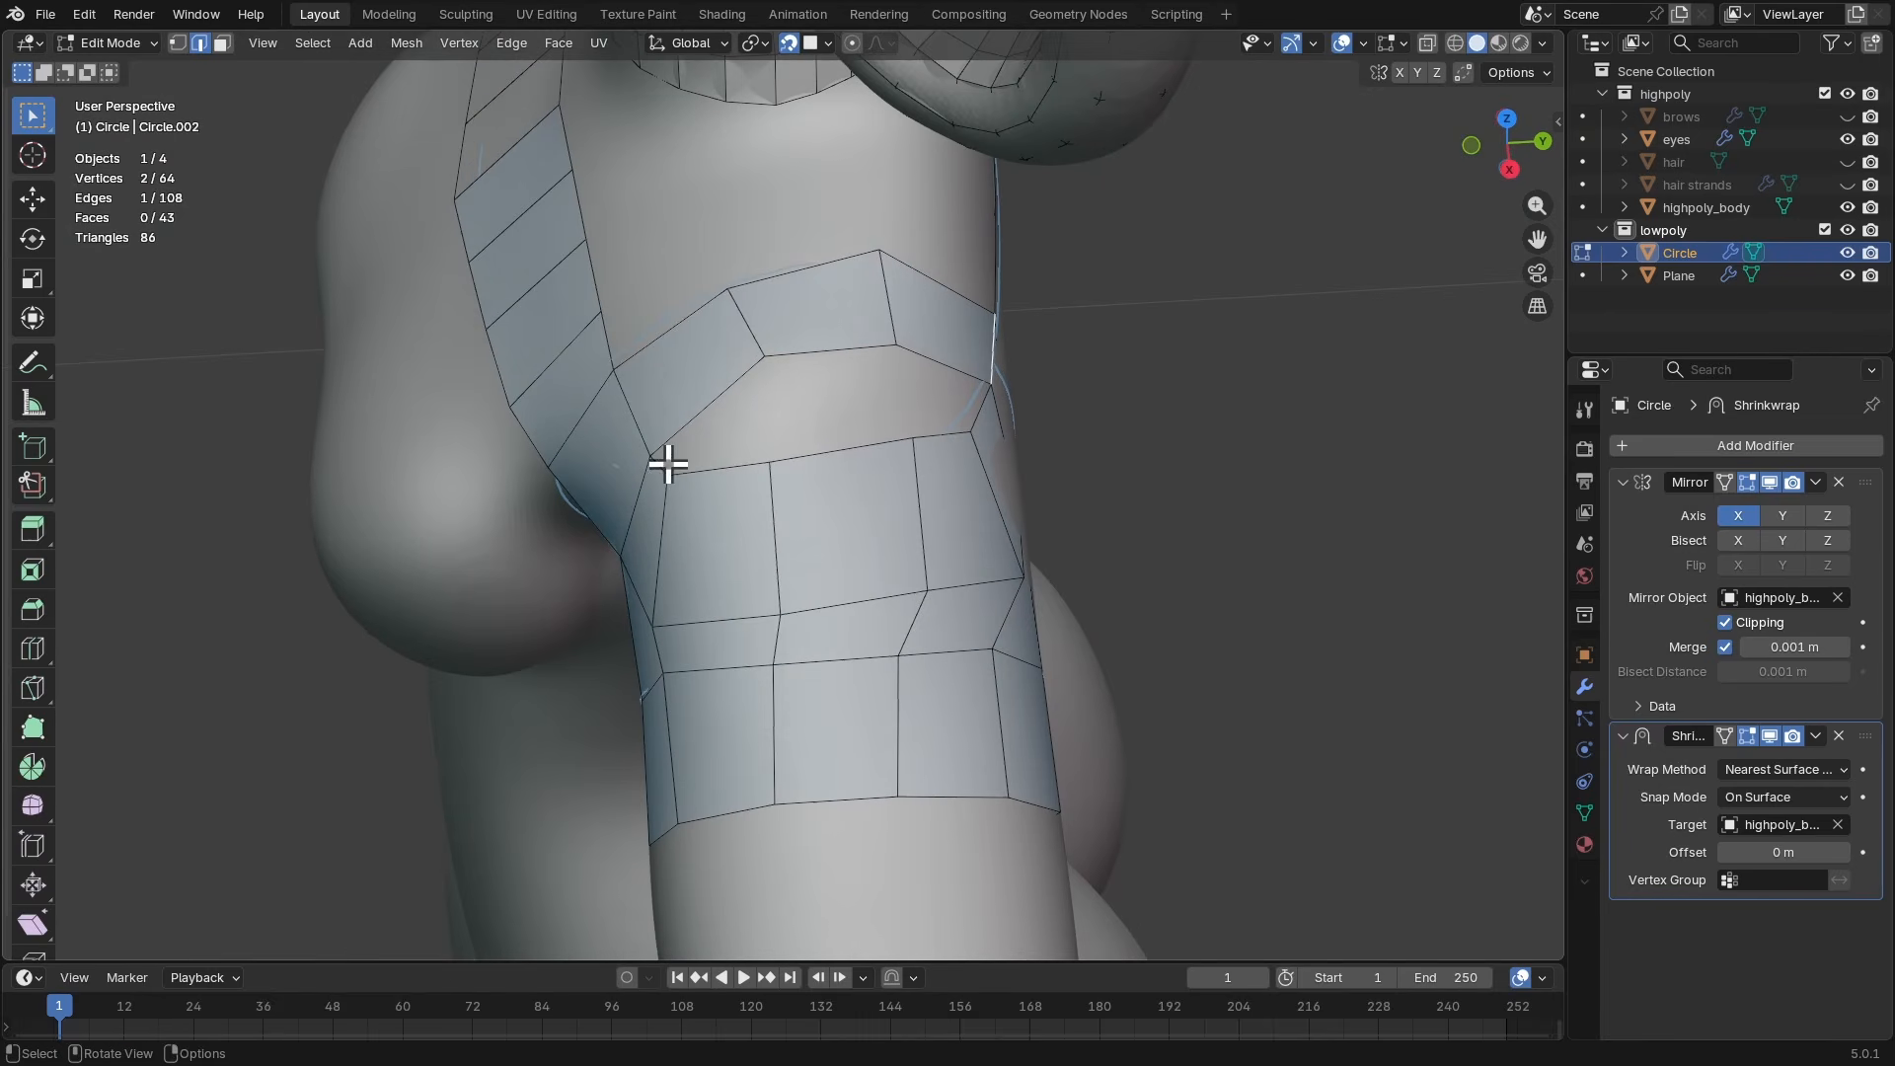
{"action": "middle_click_drag", "start_coordinate": [850, 434], "coordinate": [1066, 389]}
{"action": "key", "text": "f"}
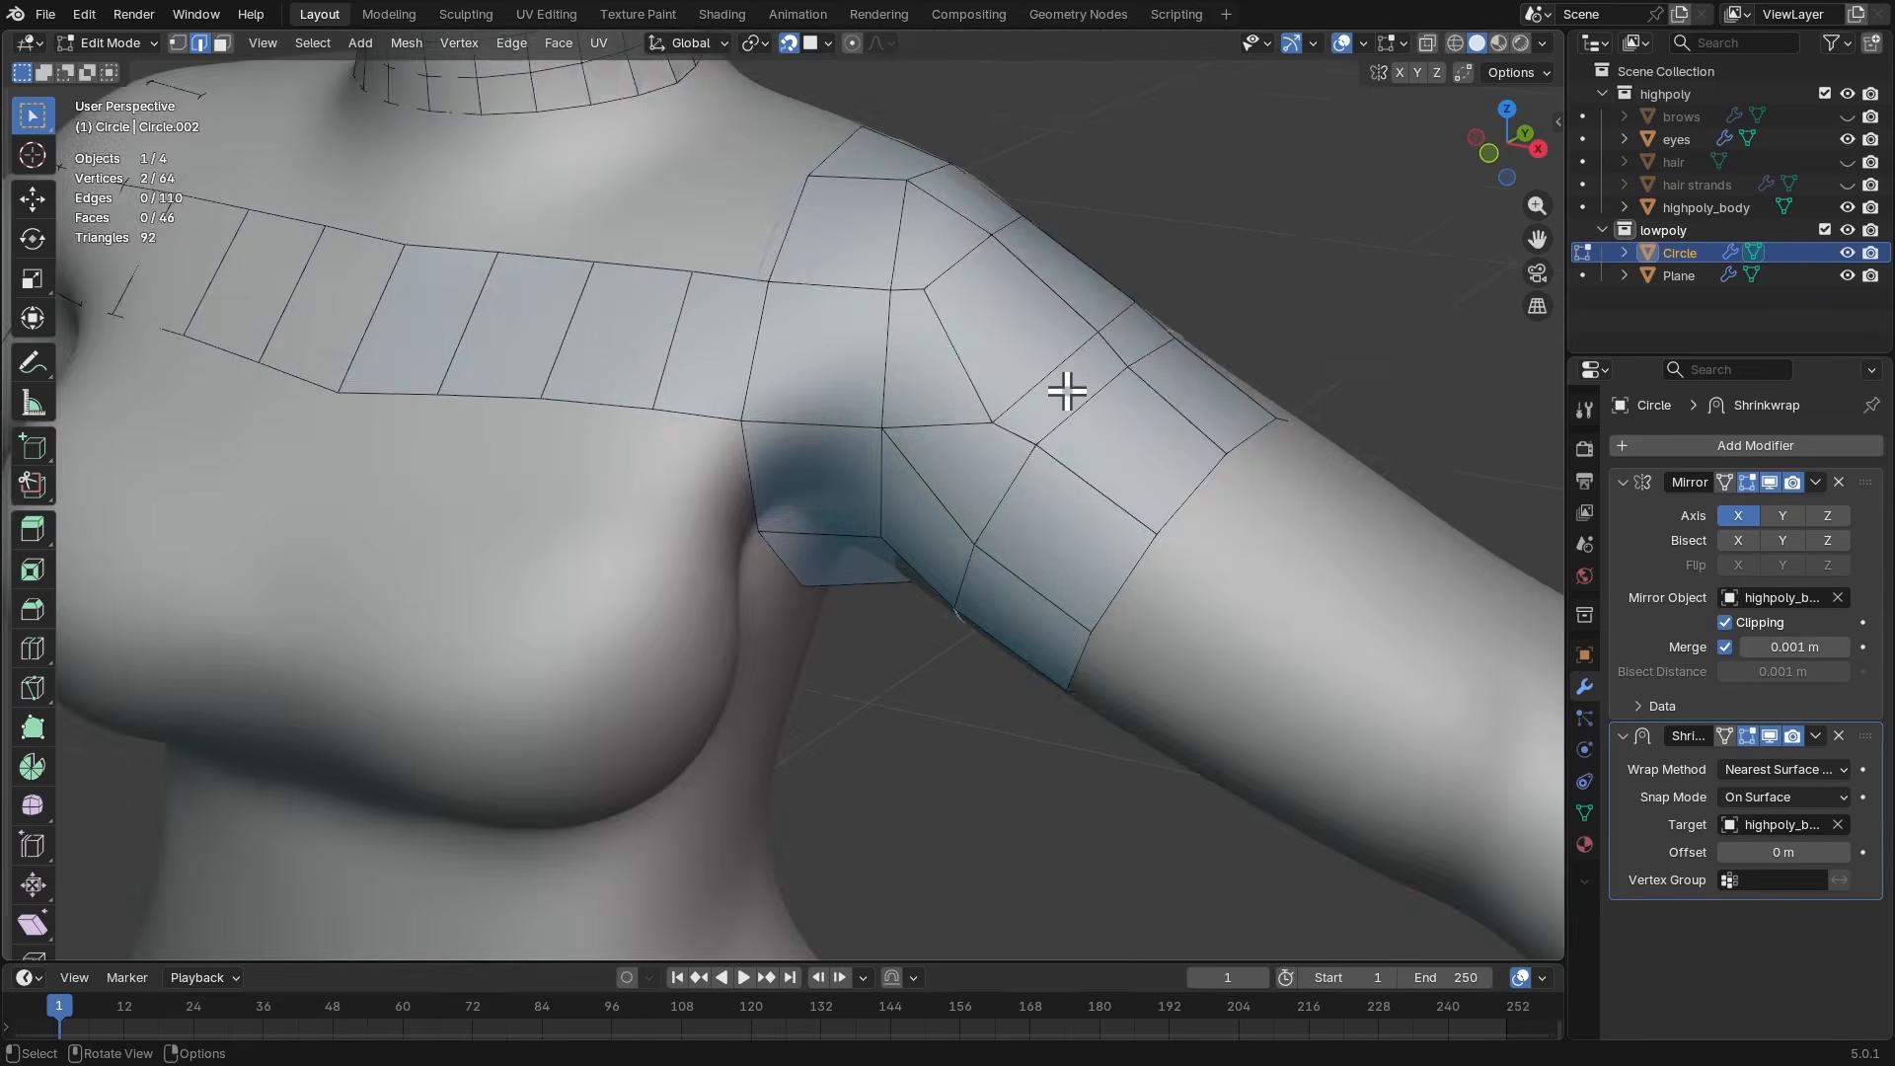
- Reposition individual vertices across the outer shoulder and upper arm to even out the face flow
{"action": "scroll", "coordinate": [944, 473], "scroll_direction": "down", "scroll_amount": 4}
{"action": "middle_click_drag", "start_coordinate": [944, 474], "coordinate": [918, 425]}
{"action": "key", "text": "g"}
{"action": "left_click", "coordinate": [720, 449]}
{"action": "key", "text": "g"}
{"action": "left_click", "coordinate": [774, 466]}
{"action": "left_click", "coordinate": [786, 478]}
{"action": "key", "text": "g"}
{"action": "left_click", "coordinate": [780, 479]}
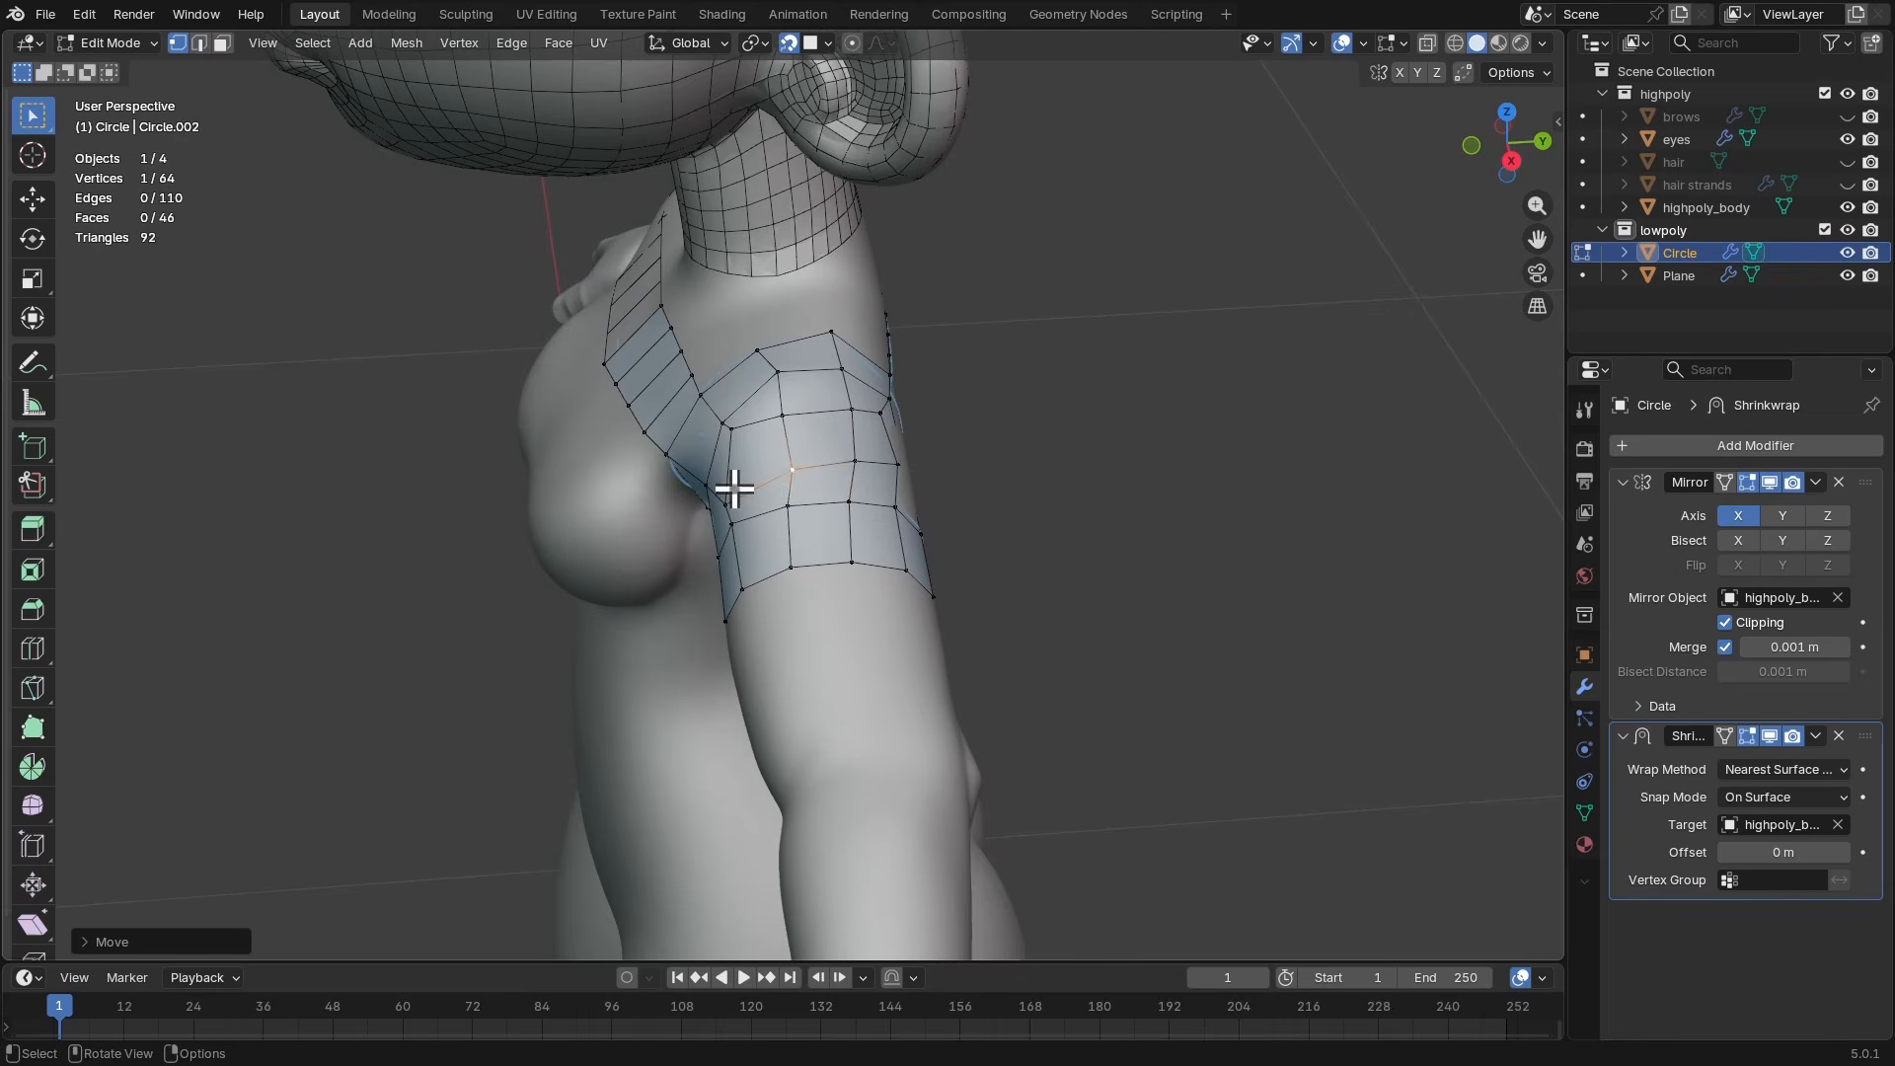
{"action": "left_click", "coordinate": [731, 487]}
{"action": "key", "text": "g"}
{"action": "left_click", "coordinate": [728, 478]}
- Extrude the back strip's three lower edges nearest the centre down about 0.024 m and fill the gap to the armpit edge
{"action": "middle_click_drag", "start_coordinate": [728, 478], "coordinate": [847, 449]}
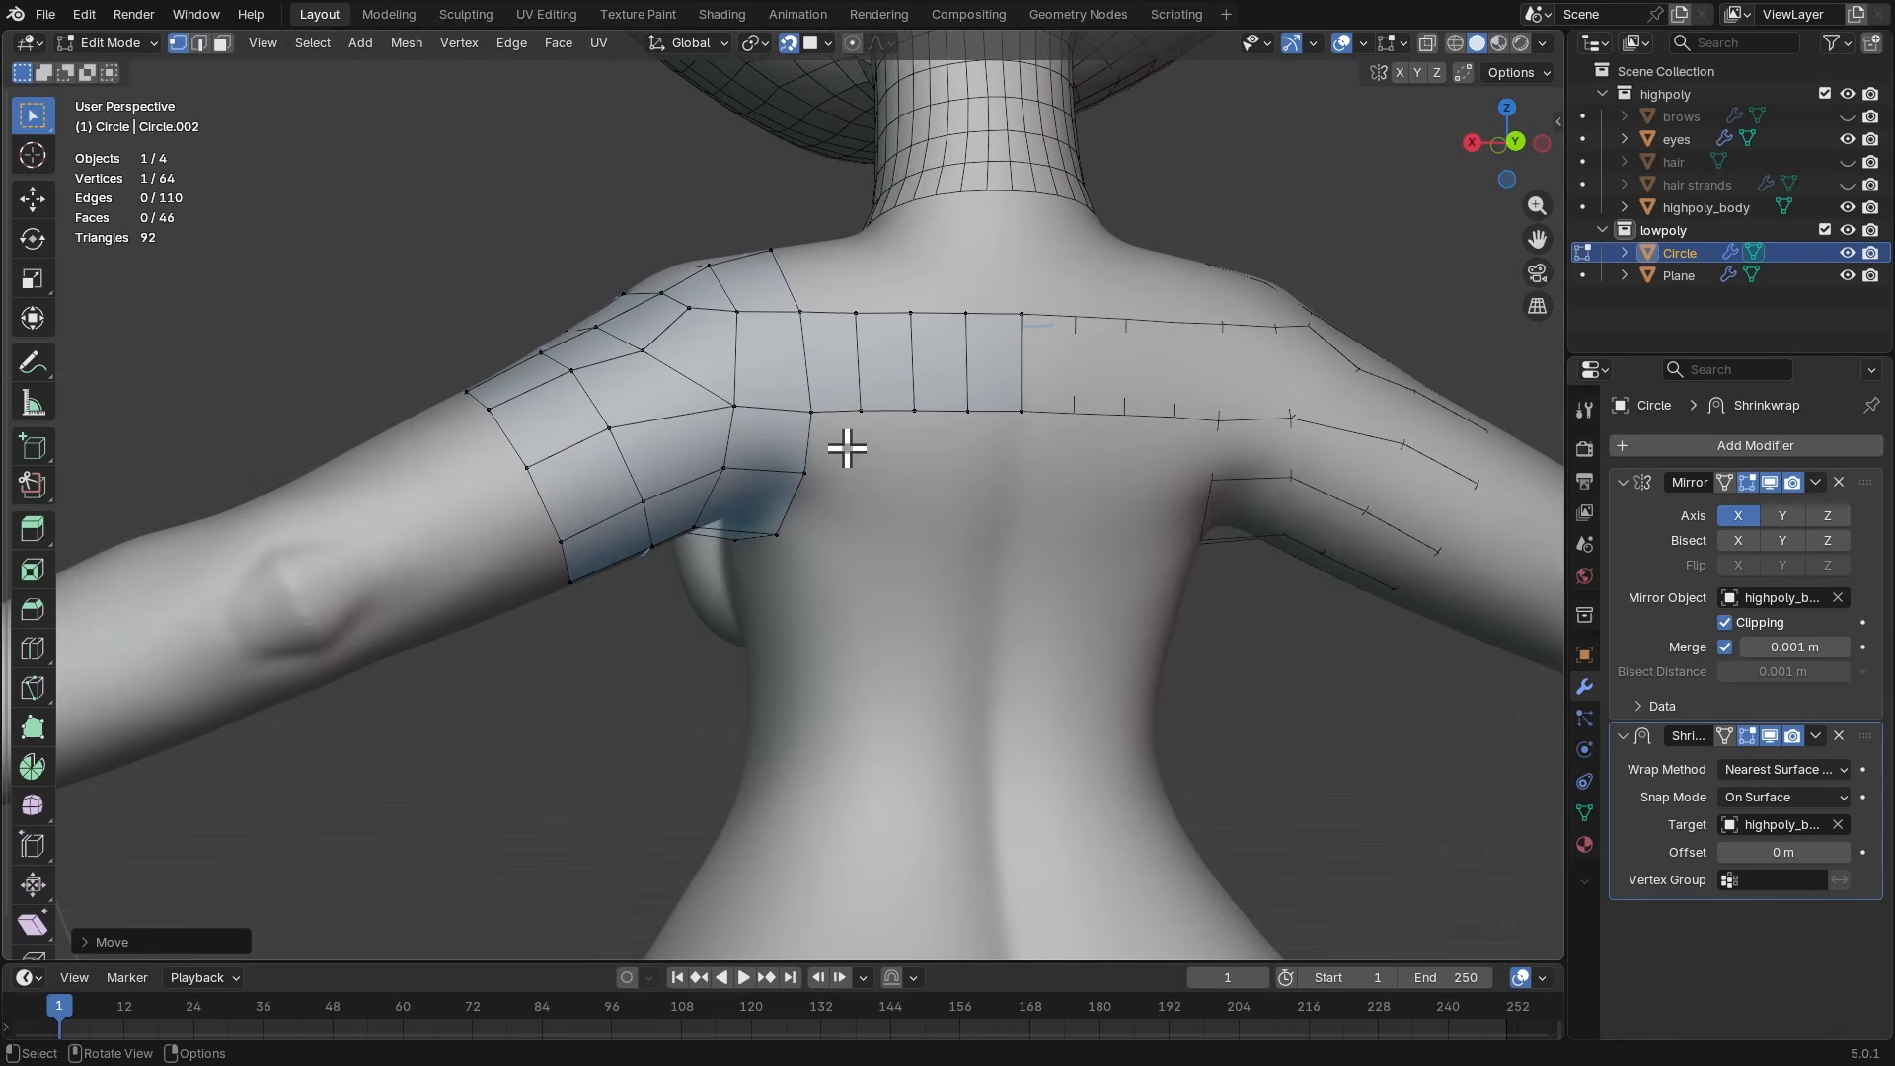
{"action": "left_click_drag", "start_coordinate": [849, 383], "coordinate": [1063, 455]}
{"action": "middle_click_drag", "start_coordinate": [938, 460], "coordinate": [968, 465]}
{"action": "key", "text": "e"}
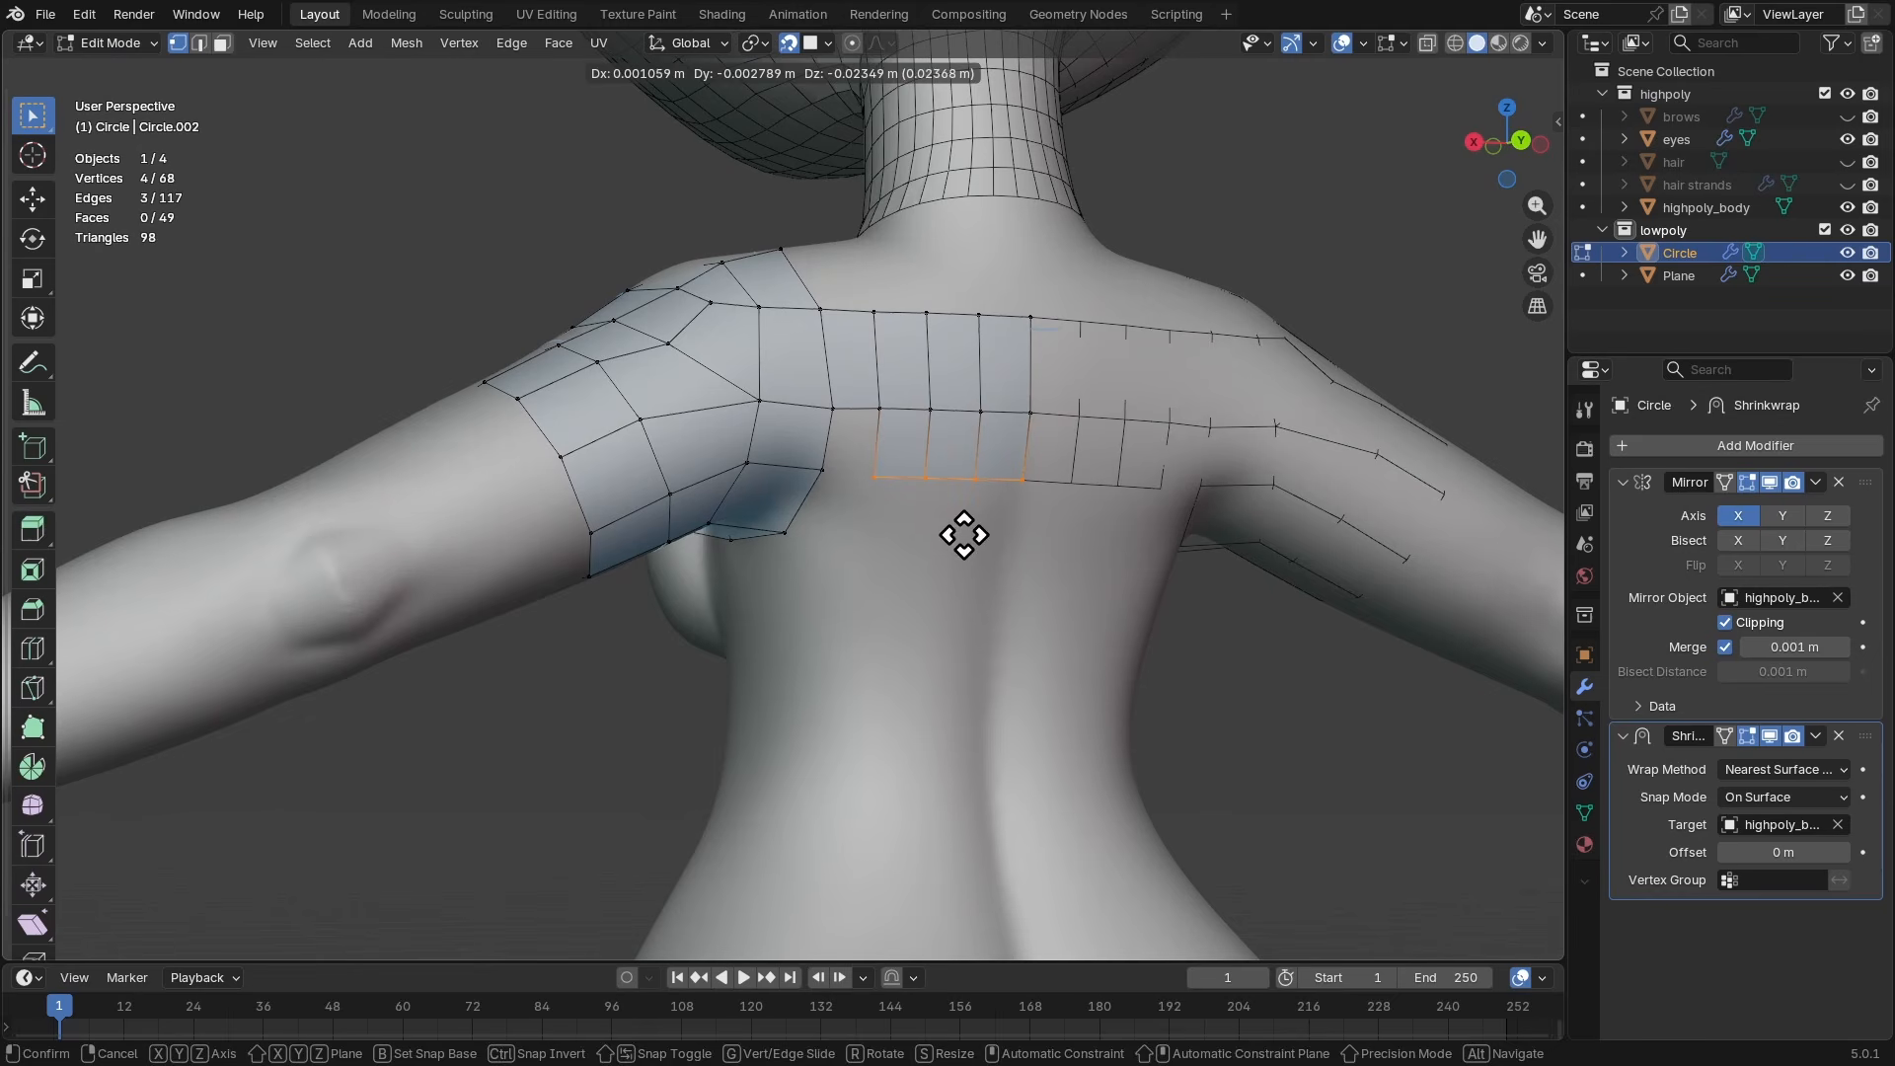
{"action": "left_click", "coordinate": [963, 535]}
{"action": "key", "text": "2"}
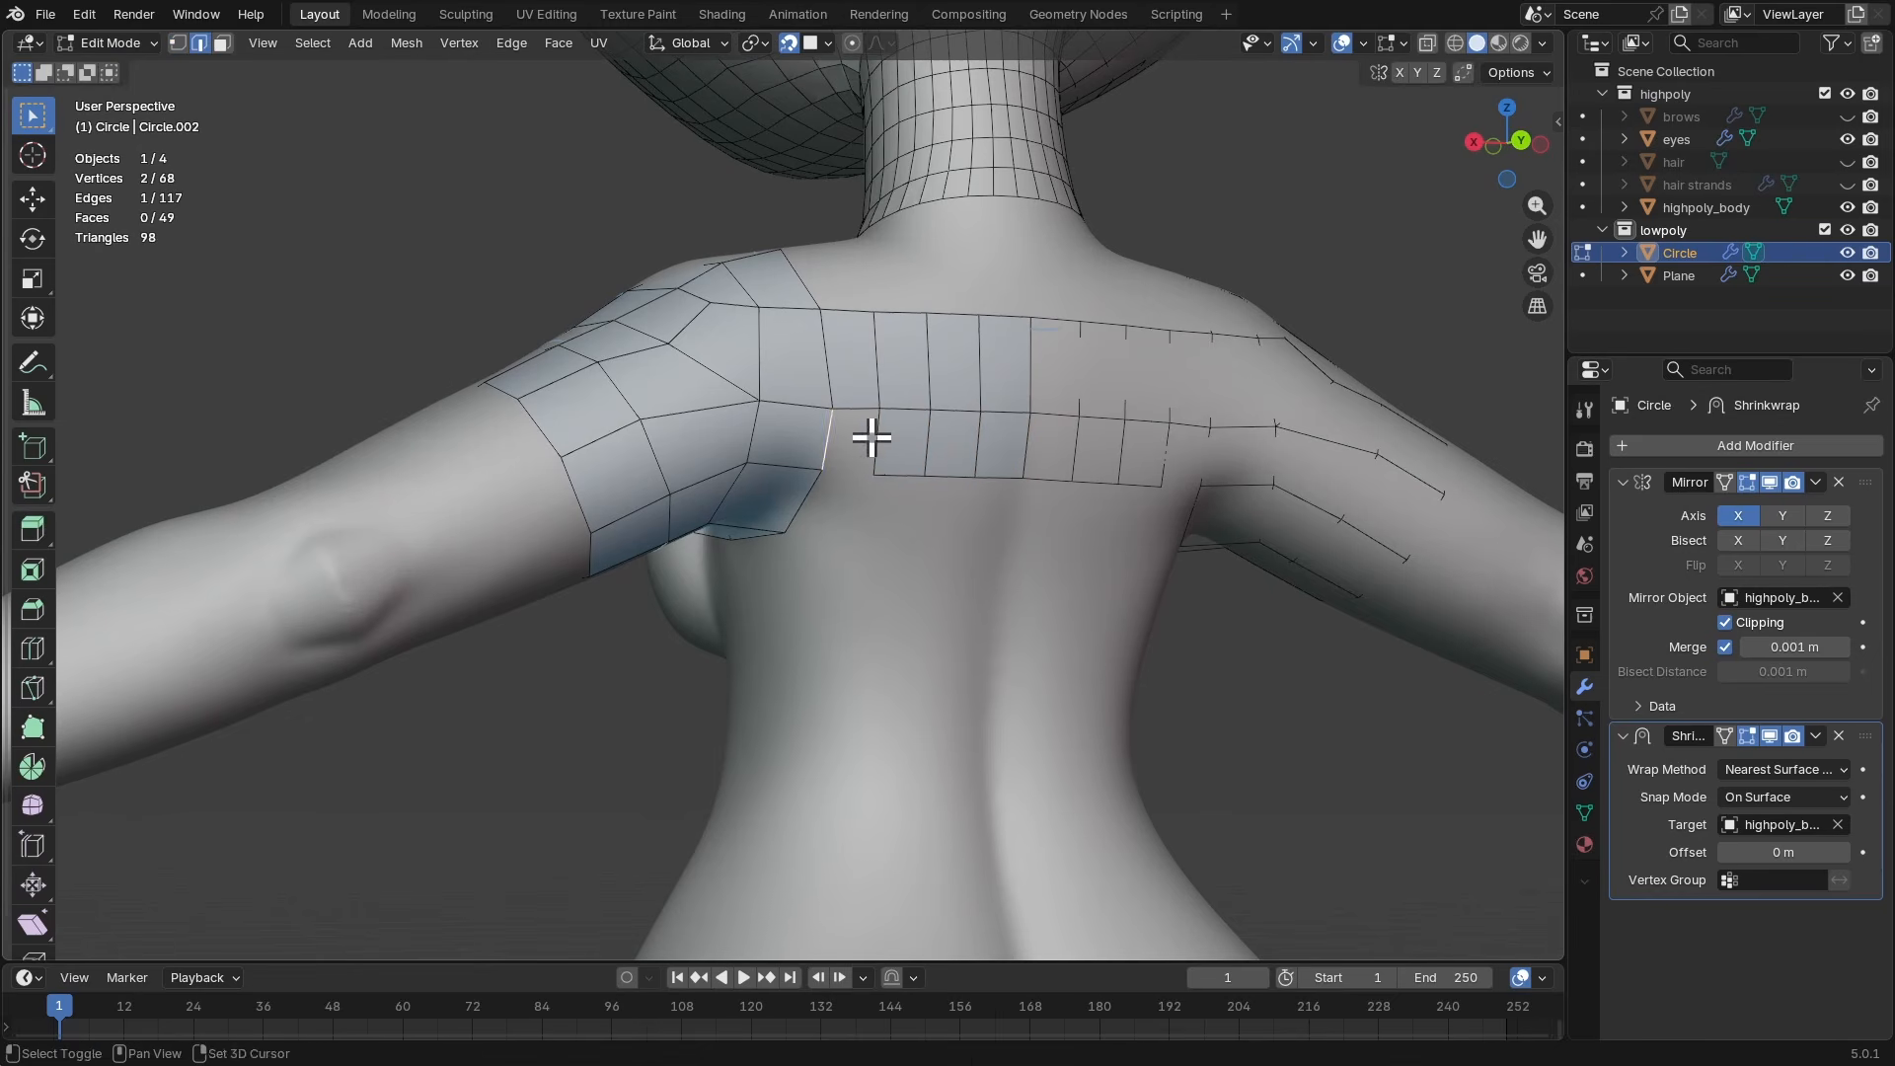
{"action": "middle_click_drag", "start_coordinate": [885, 478], "coordinate": [870, 462]}
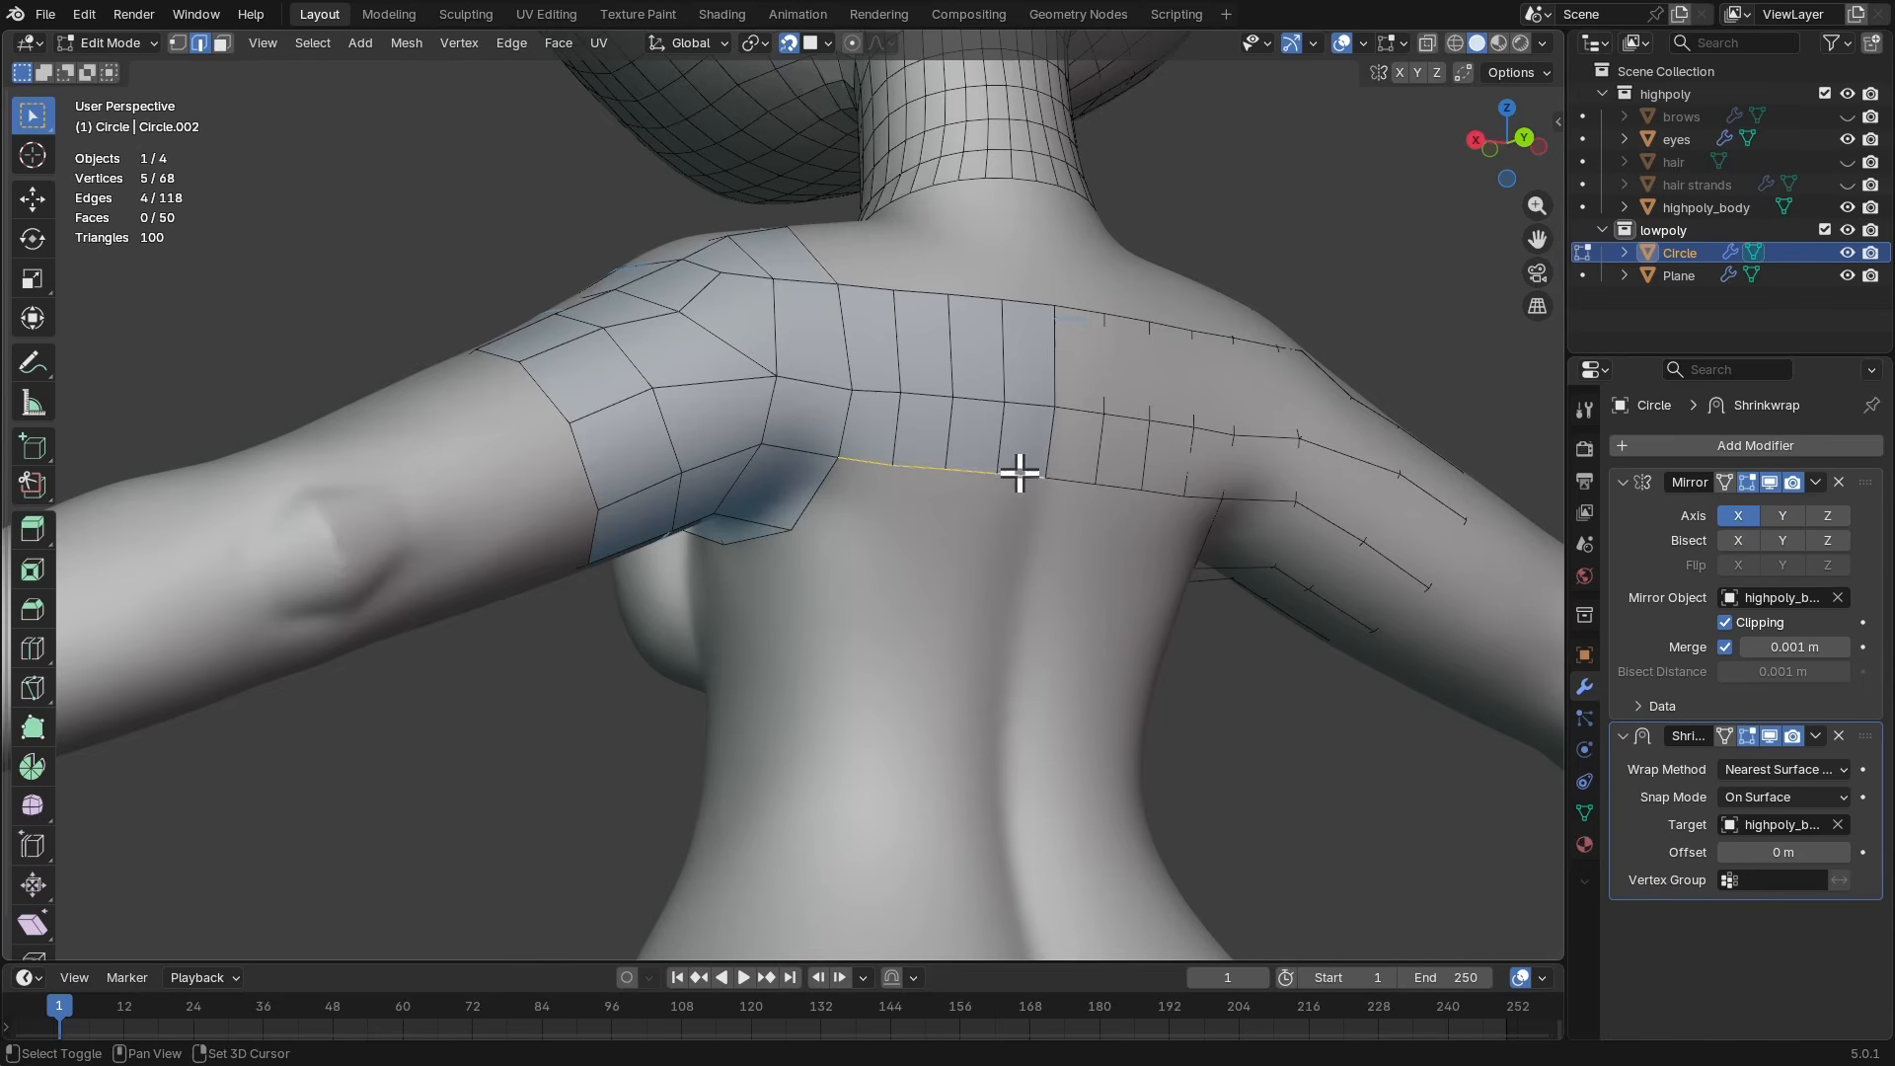
- Extrude the four lower edges of the new back row down the back about 0.05 m
{"action": "middle_click_drag", "start_coordinate": [1020, 473], "coordinate": [901, 477]}
{"action": "key", "text": "e"}
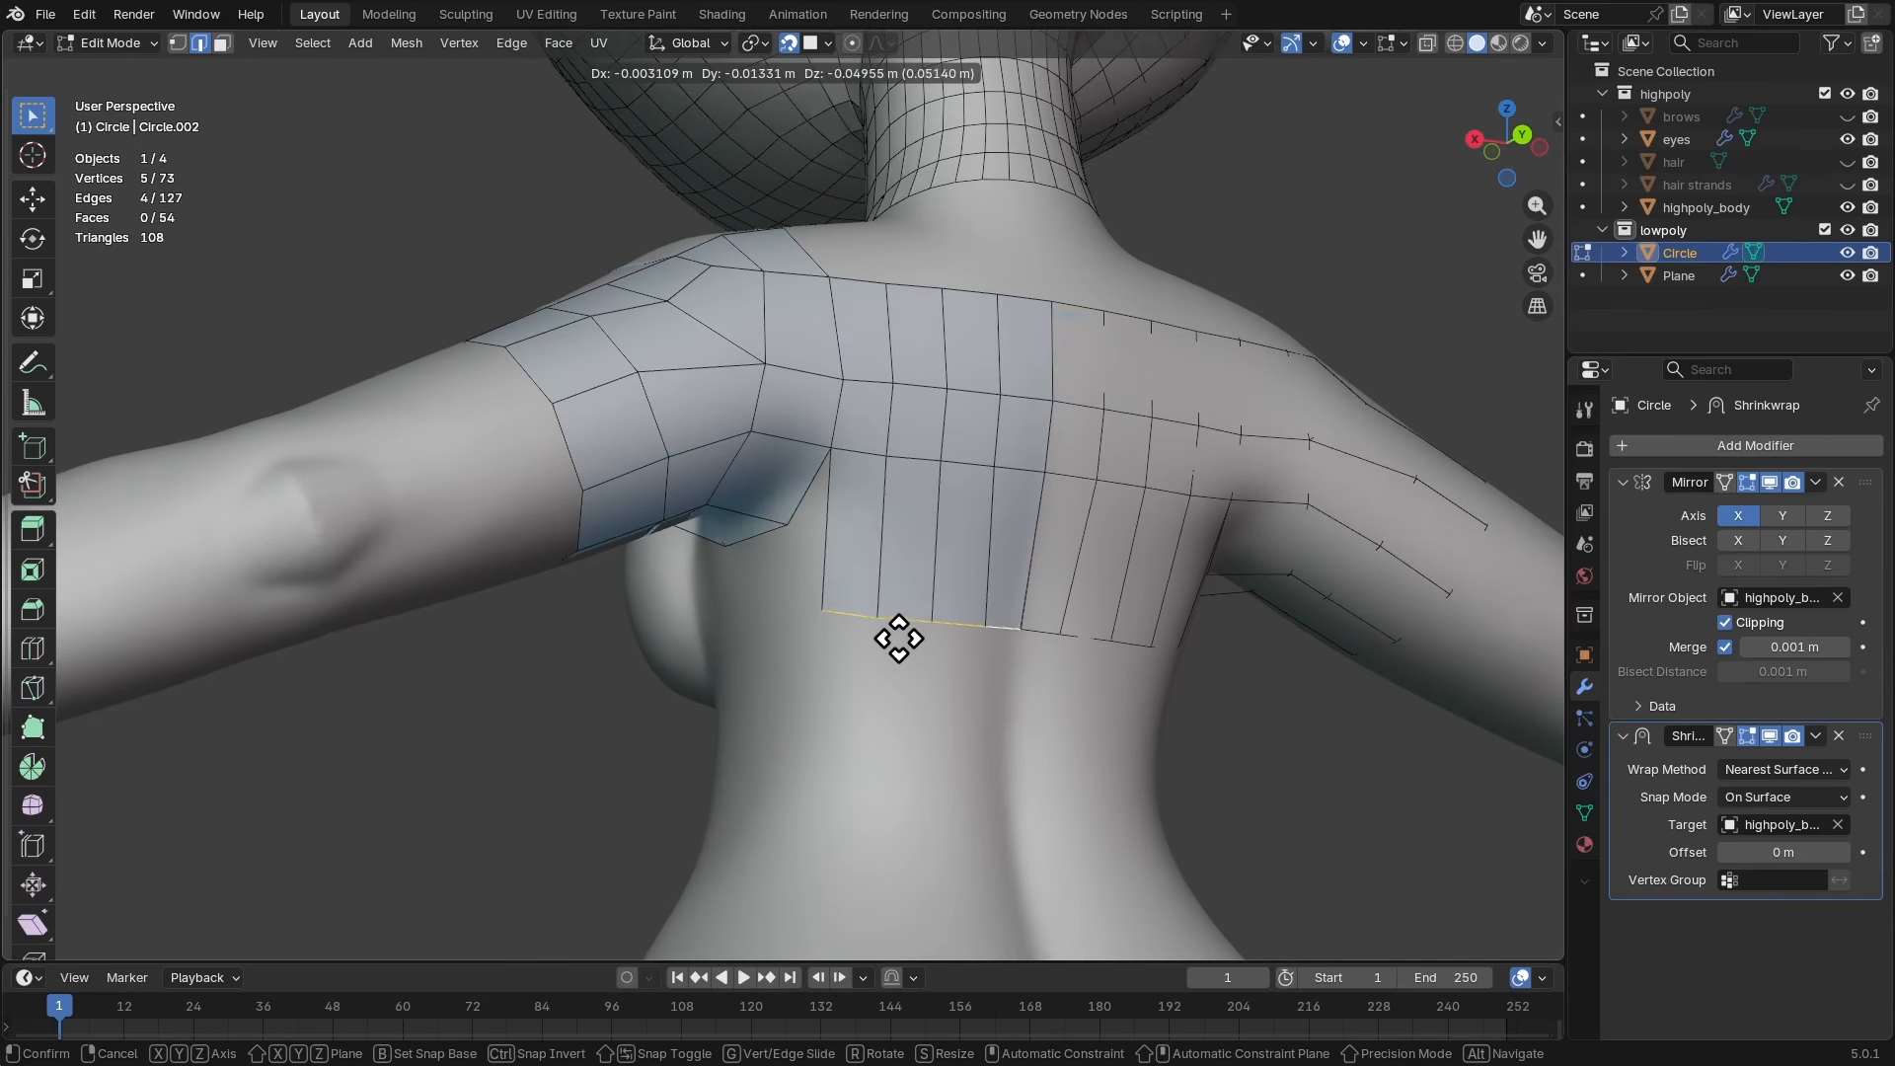
{"action": "left_click", "coordinate": [898, 639]}
- Fill a face from the back strip's outer vertex below the armpit and move its new corner about 0.024 m
{"action": "key", "text": "1"}
{"action": "middle_click_drag", "start_coordinate": [897, 635], "coordinate": [908, 442]}
{"action": "left_click", "coordinate": [896, 440]}
{"action": "key", "text": "f"}
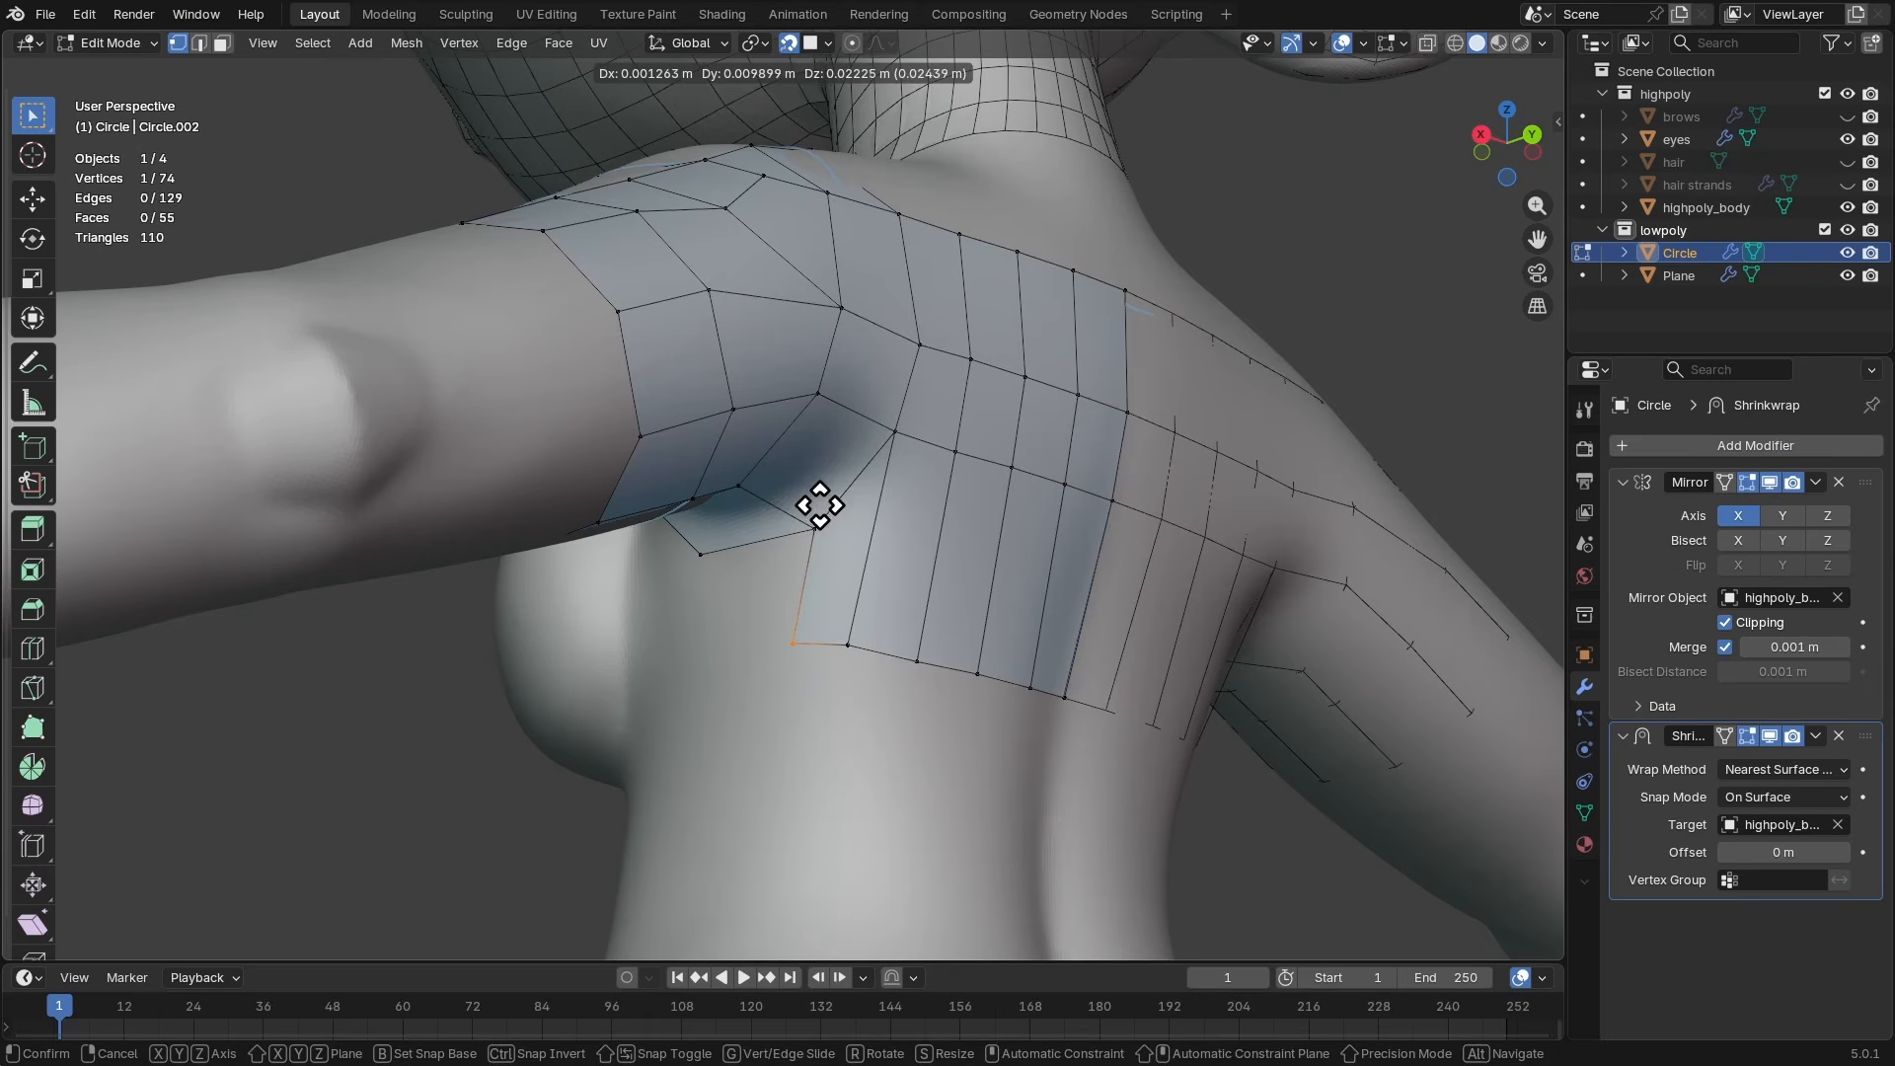
{"action": "left_click", "coordinate": [819, 505]}
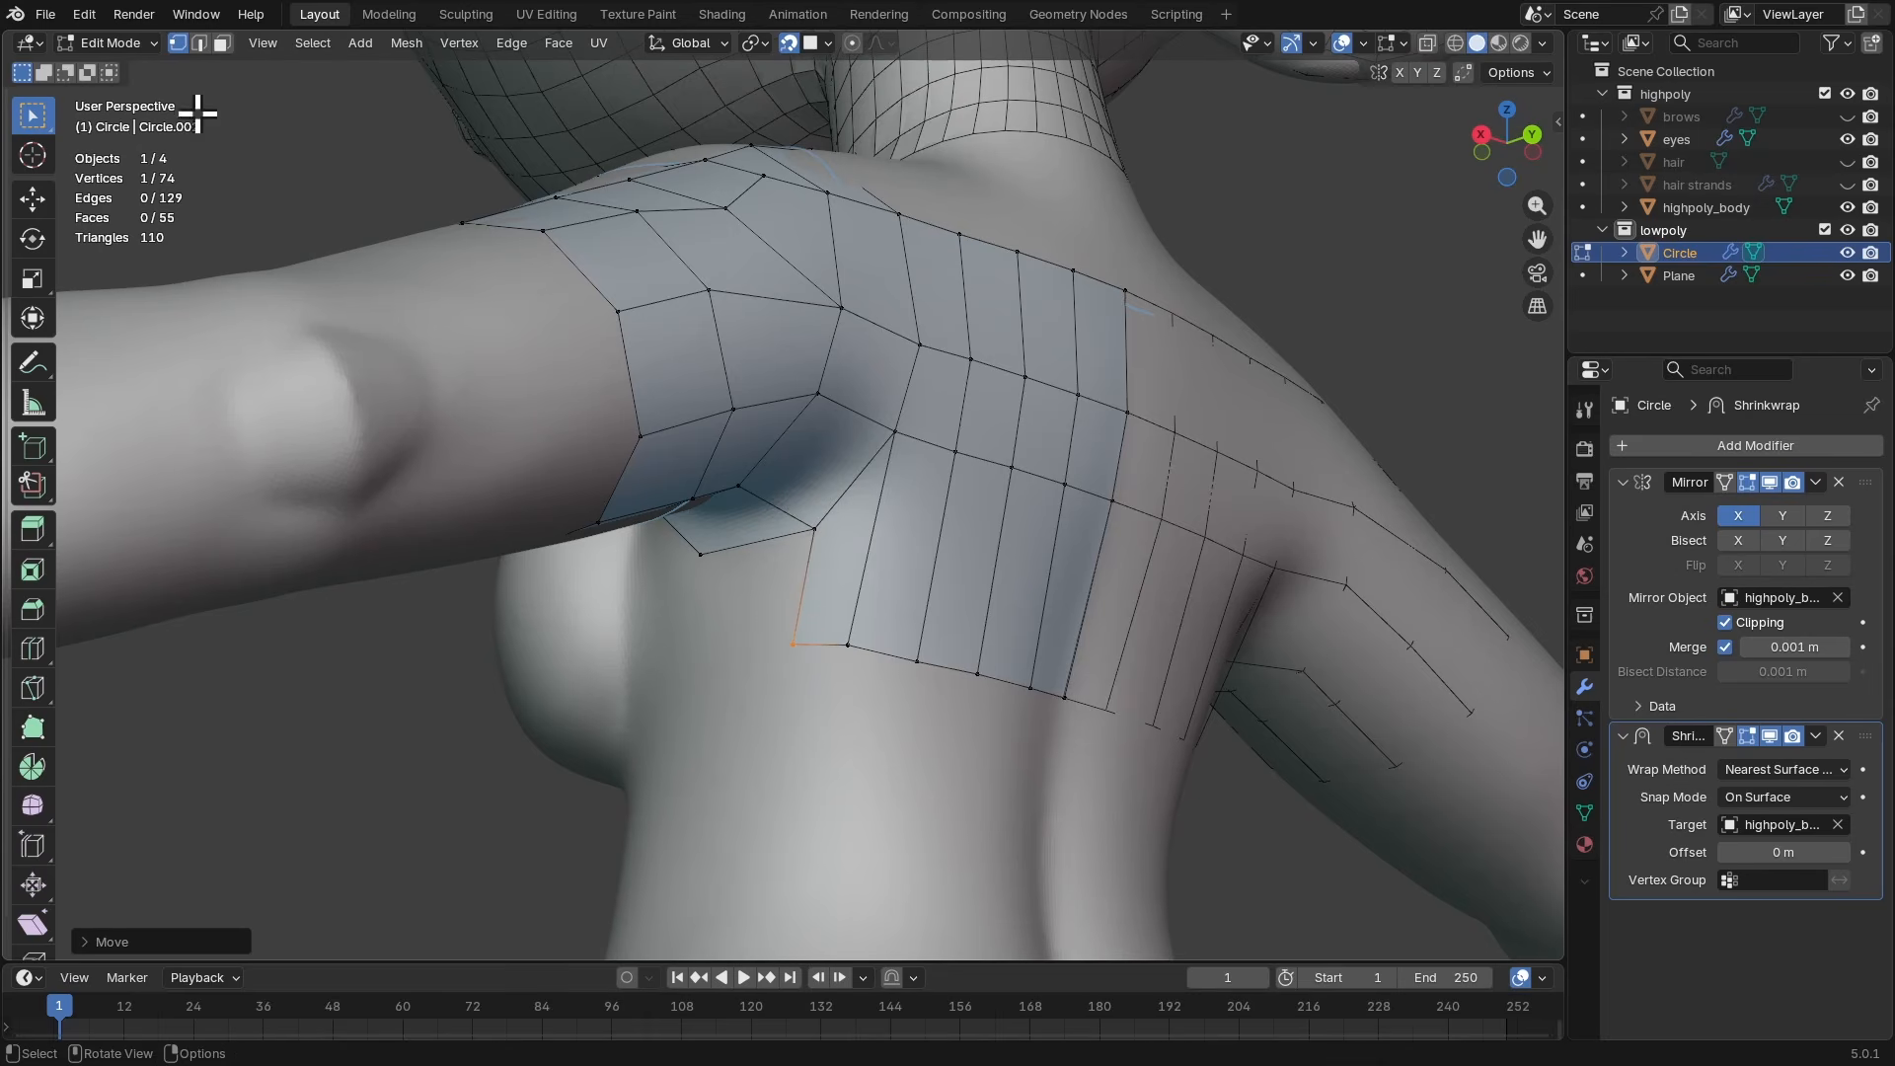
- Check in the preferences whether the F2 add-on is enabled
{"action": "left_click", "coordinate": [87, 20]}
{"action": "left_click", "coordinate": [222, 302]}
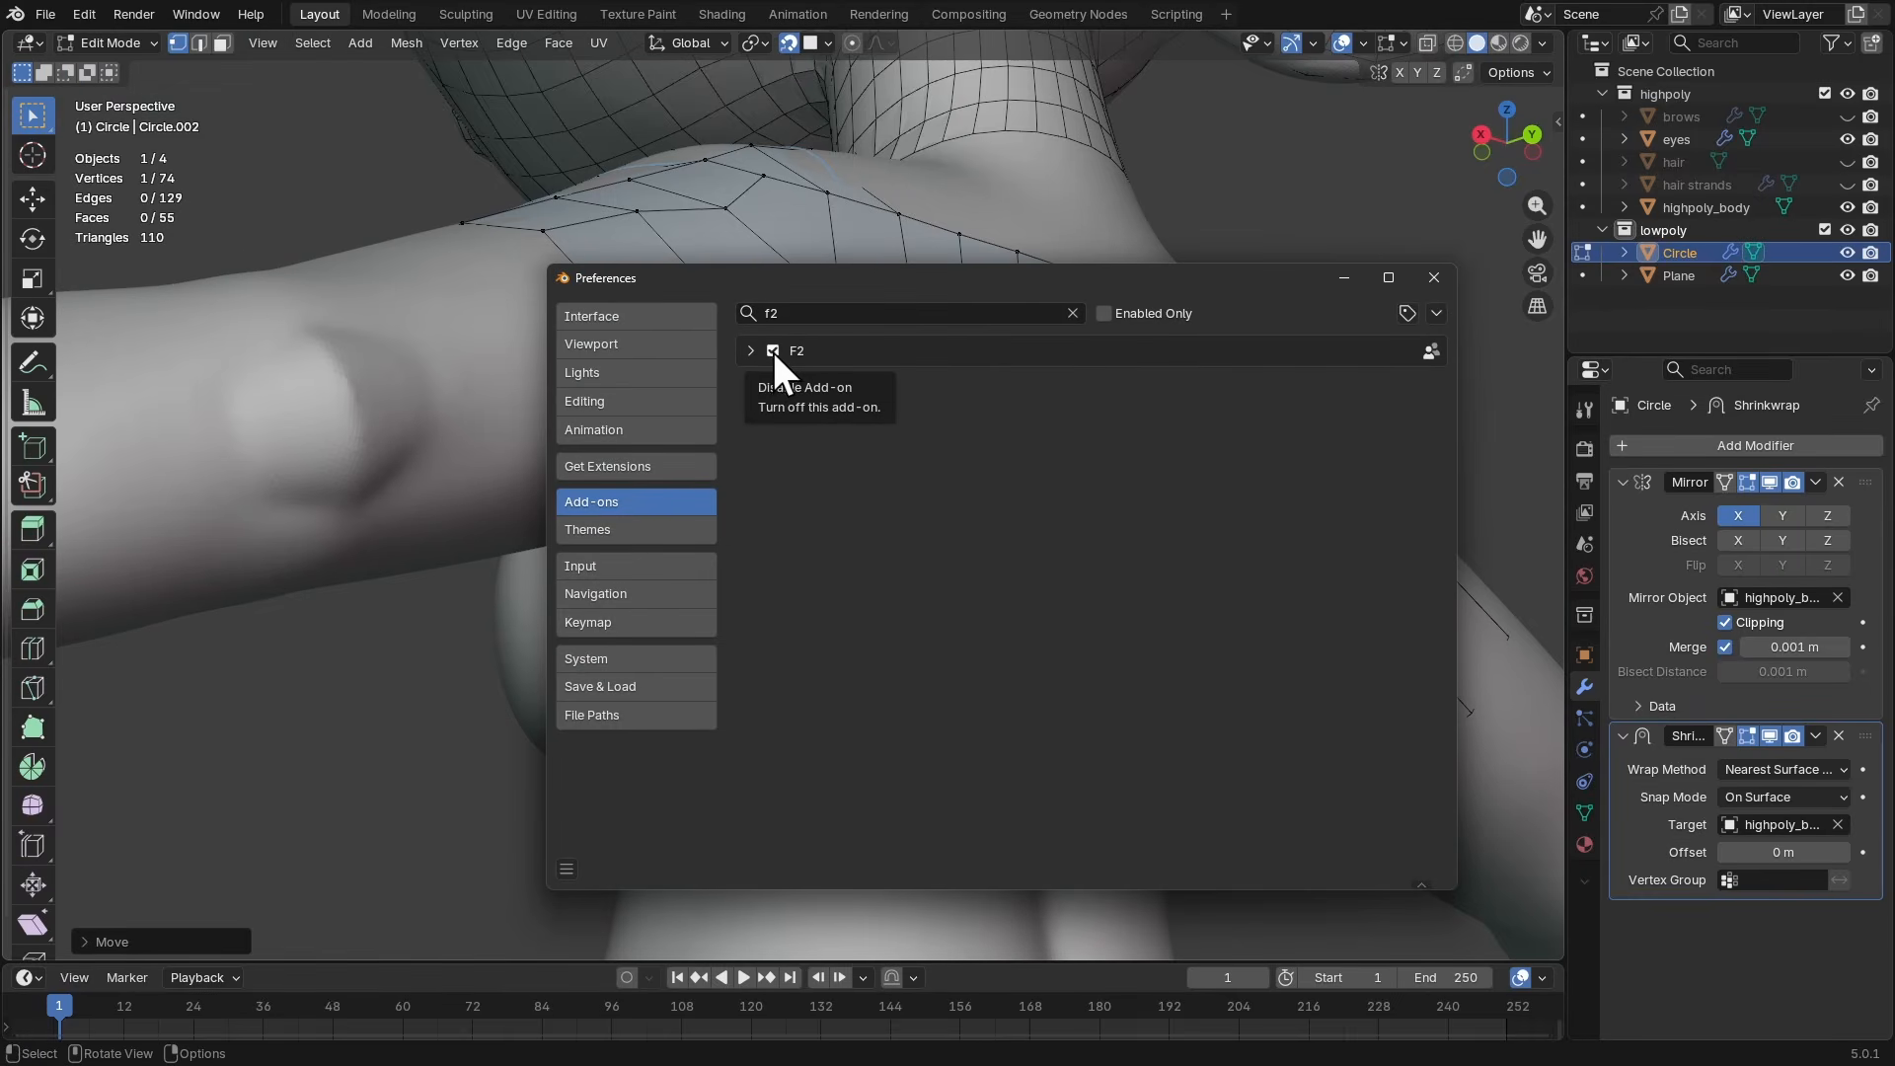
{"action": "left_click", "coordinate": [1434, 277]}
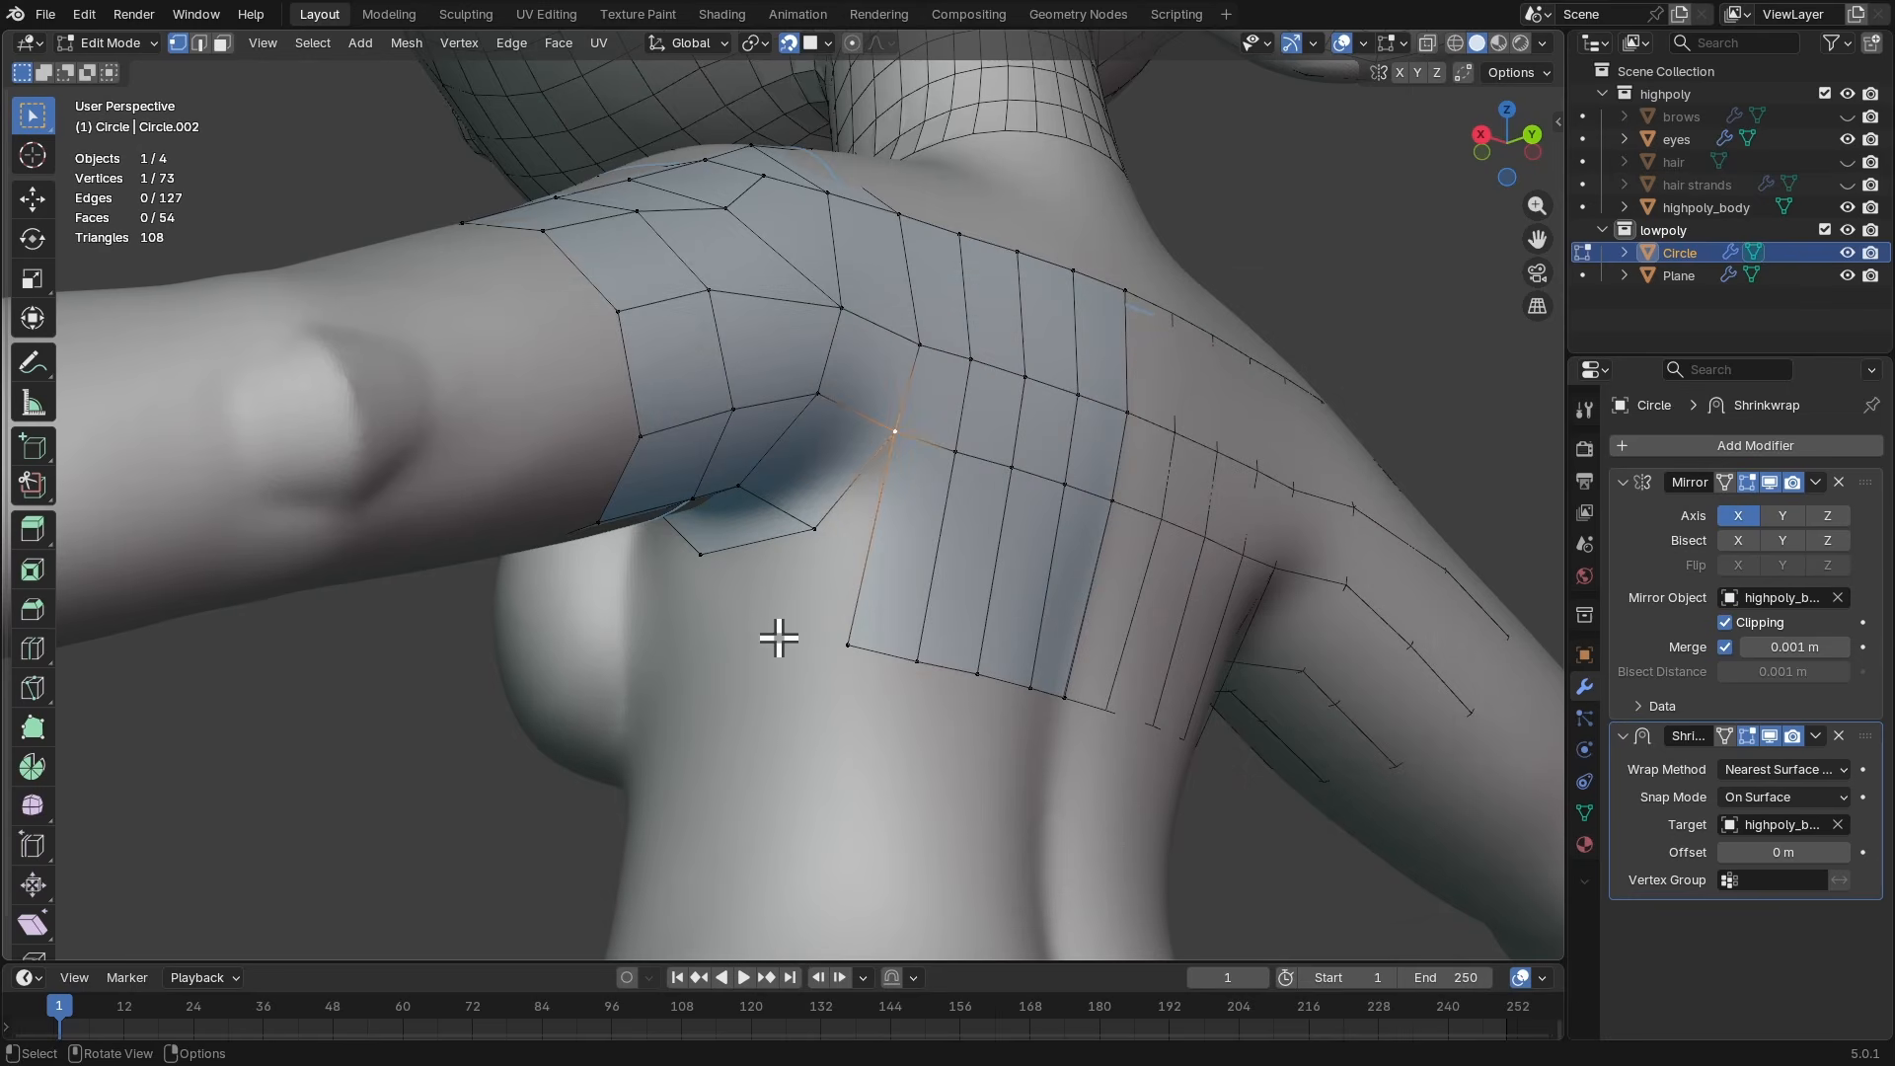
- Fill two adjoining faces beneath the armpit from the back strip toward the chest, placing each new corner on the body
{"action": "key", "text": "f"}
{"action": "left_click", "coordinate": [801, 548]}
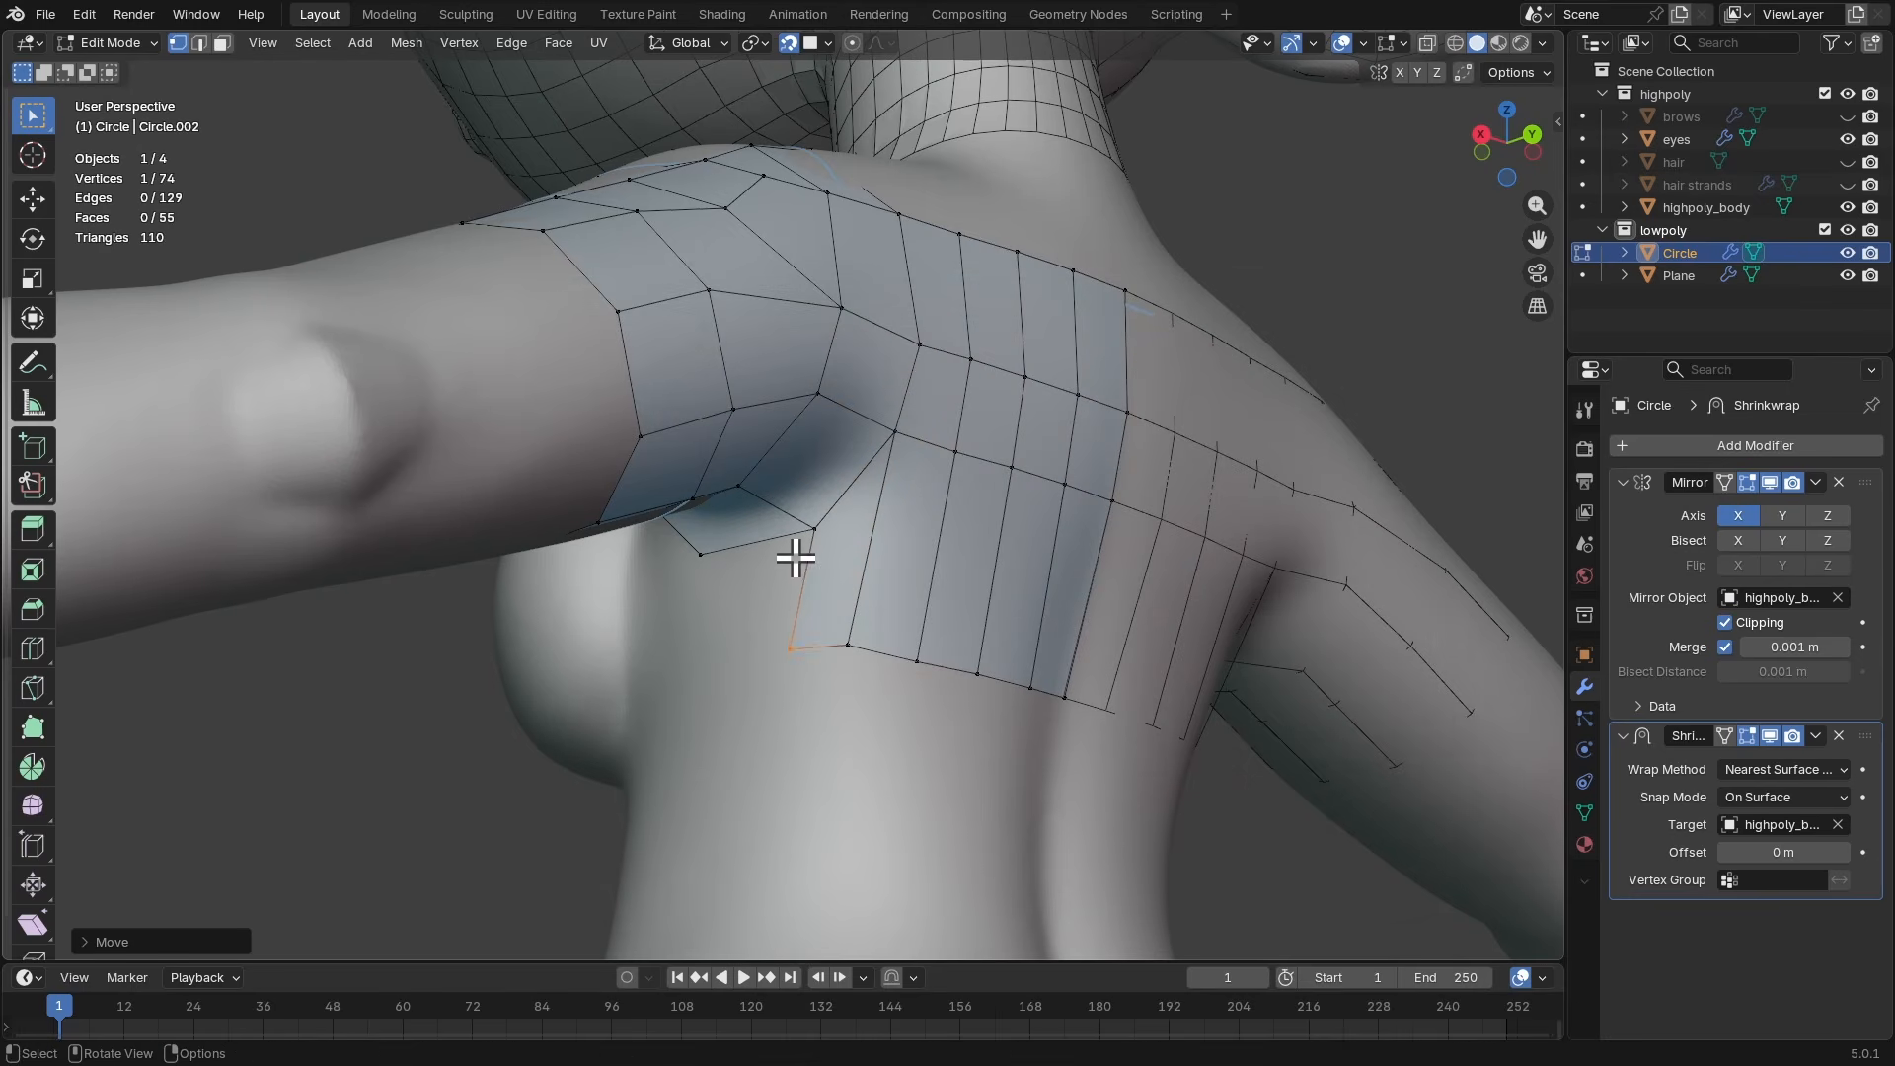
{"action": "middle_click_drag", "start_coordinate": [779, 569], "coordinate": [855, 533]}
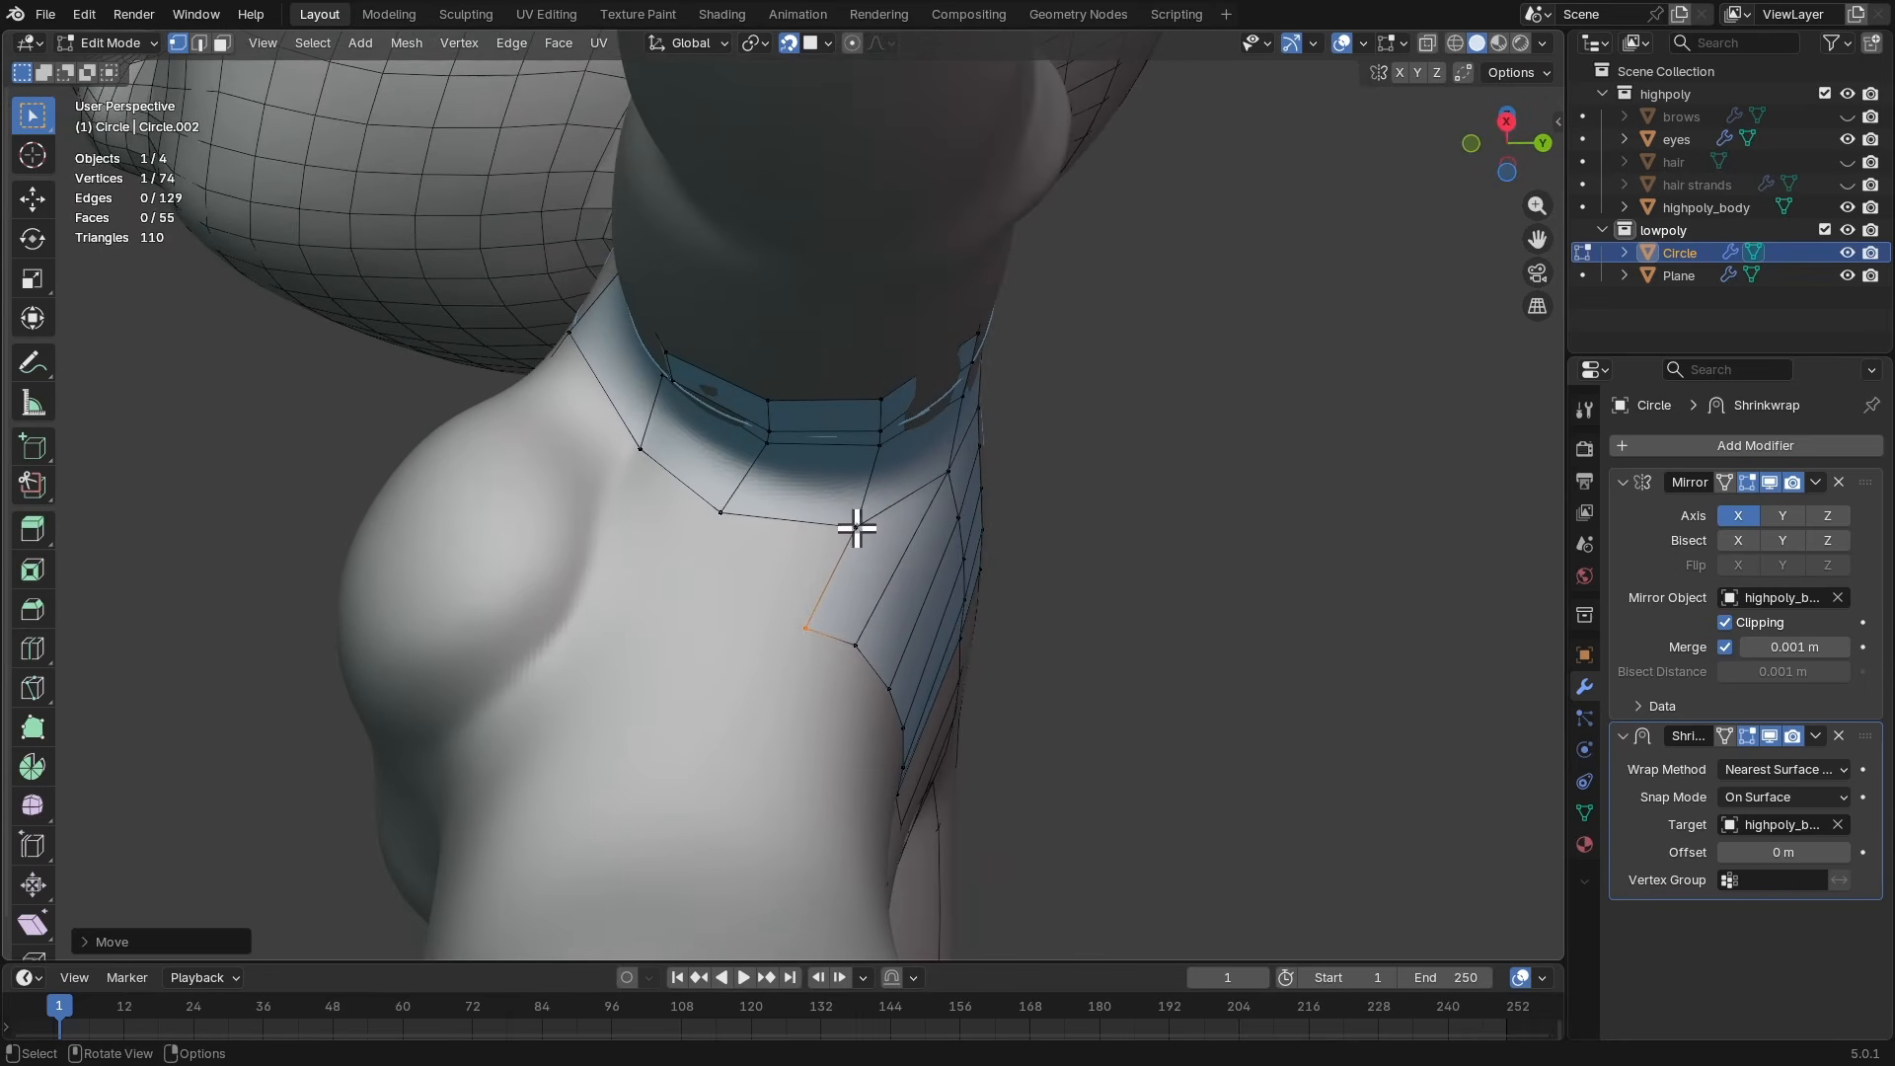
{"action": "left_click", "coordinate": [854, 526]}
{"action": "key", "text": "f"}
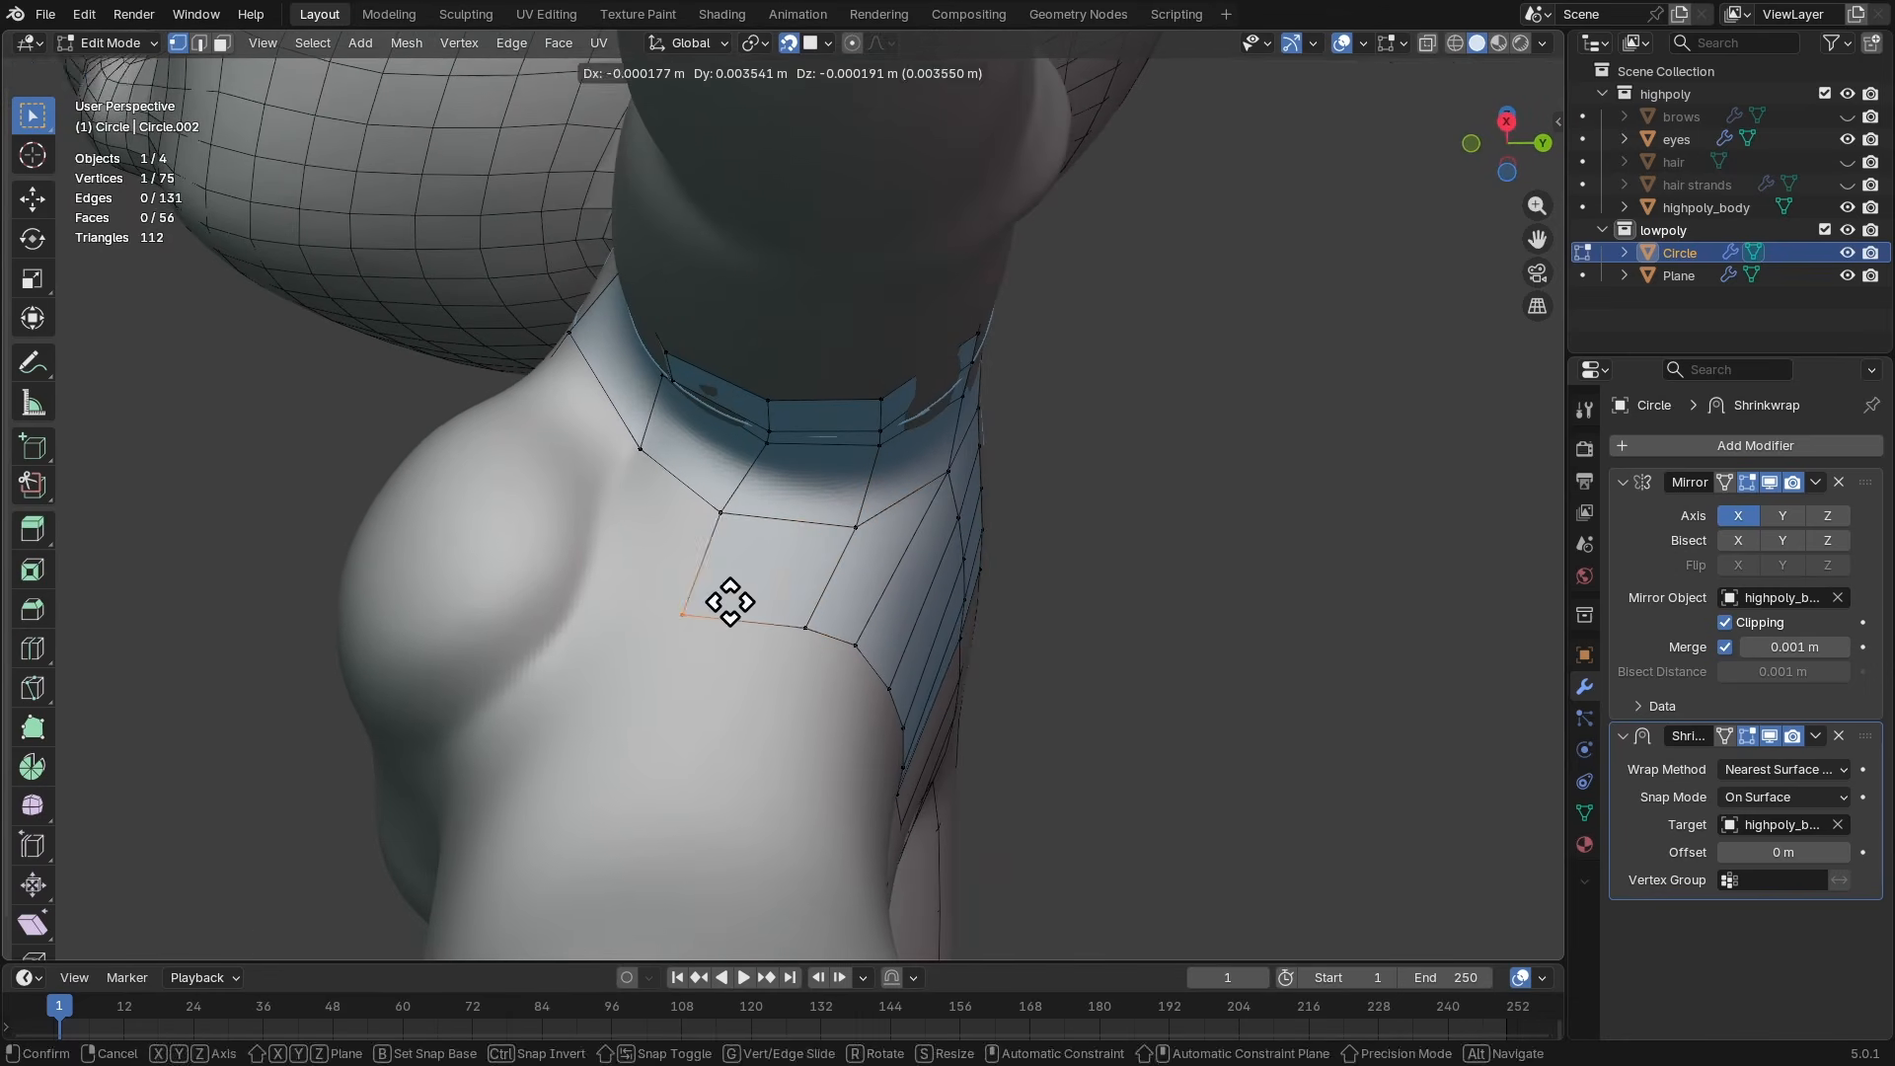
{"action": "left_click", "coordinate": [743, 601]}
- Fill a third face along the side beneath the armpit and reposition its corner vertices beside the breast
{"action": "middle_click_drag", "start_coordinate": [745, 601], "coordinate": [766, 610]}
{"action": "key", "text": "f"}
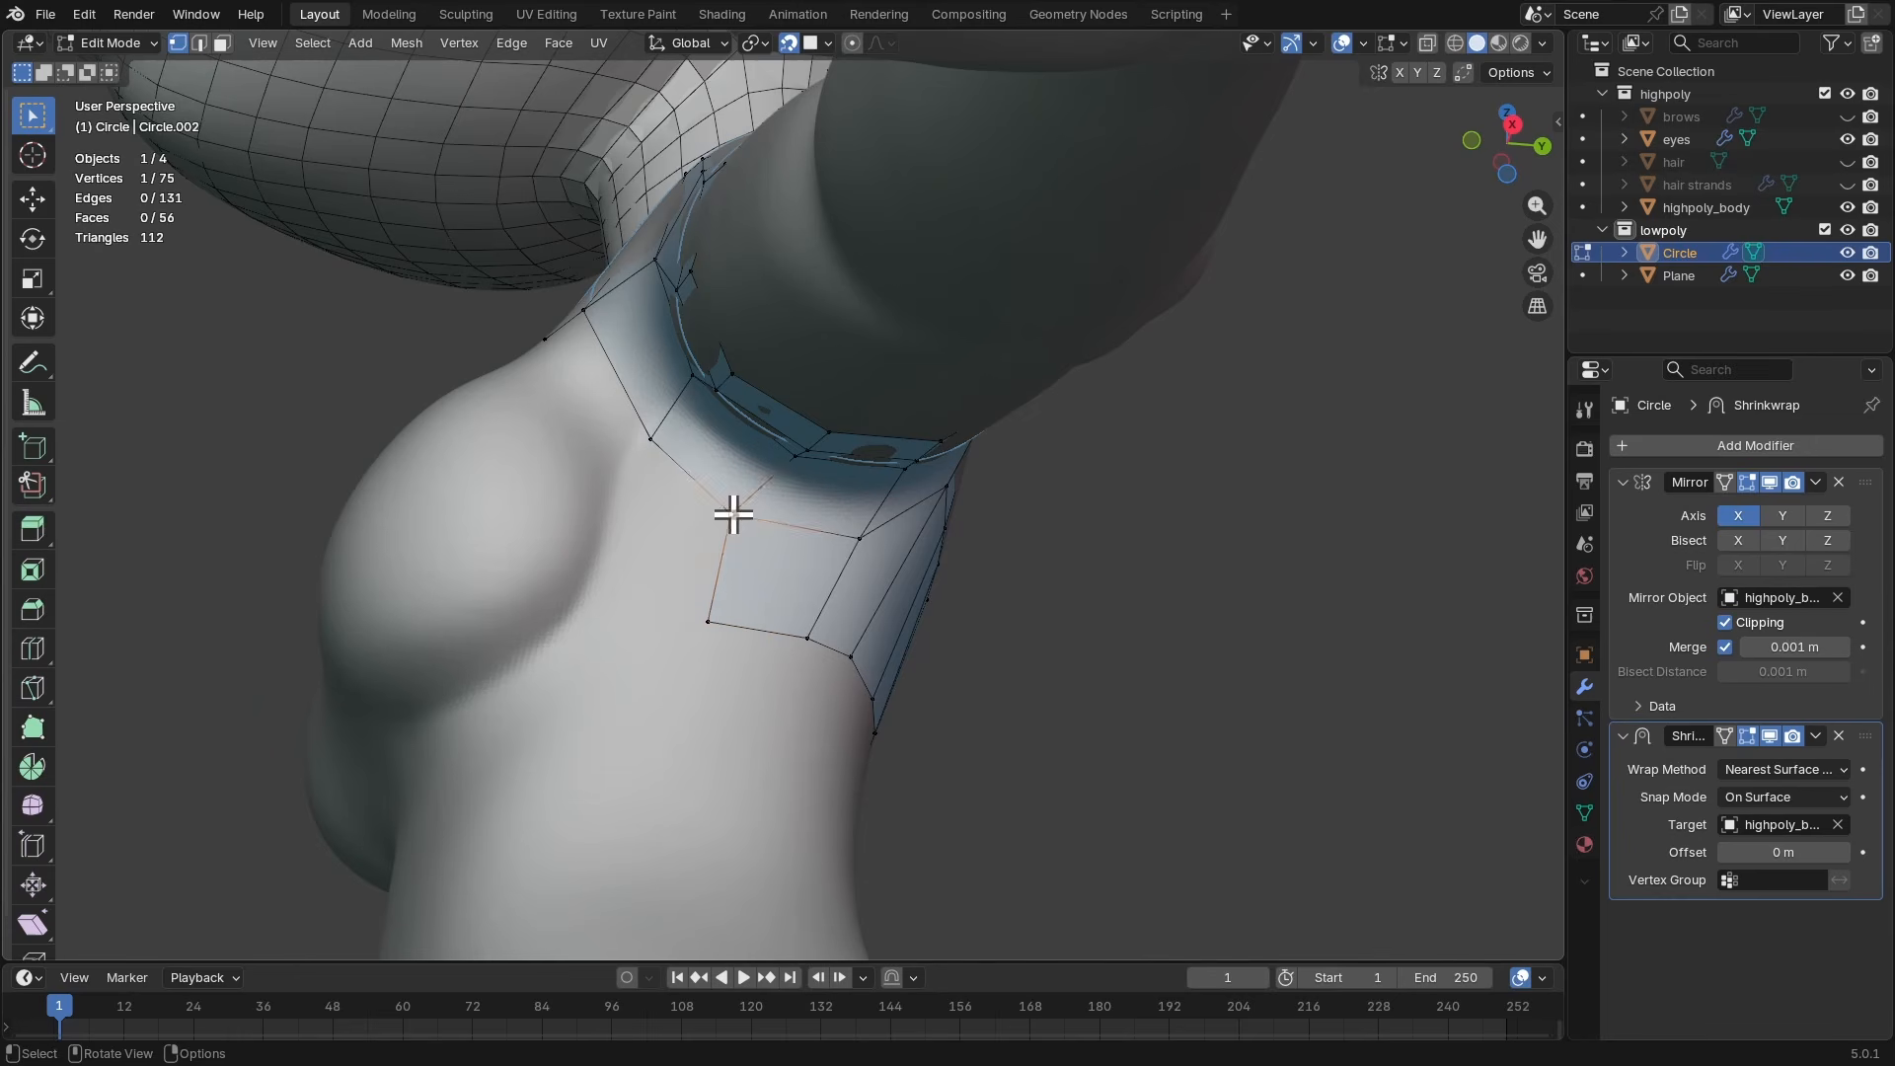
{"action": "key", "text": "g"}
{"action": "left_click", "coordinate": [702, 555]}
{"action": "middle_click_drag", "start_coordinate": [703, 555], "coordinate": [769, 588]}
{"action": "scroll", "coordinate": [797, 565], "scroll_direction": "up", "scroll_amount": 2}
{"action": "left_click", "coordinate": [721, 552]}
{"action": "key", "text": "g"}
{"action": "left_click", "coordinate": [726, 559]}
- Extrude the side strip's front edge twice around the breast's underside, rotating each new edge to follow the contour
{"action": "key", "text": "2"}
{"action": "left_click", "coordinate": [782, 568]}
{"action": "key", "text": "e"}
{"action": "left_click", "coordinate": [742, 615]}
{"action": "key", "text": "r"}
{"action": "left_click", "coordinate": [788, 584]}
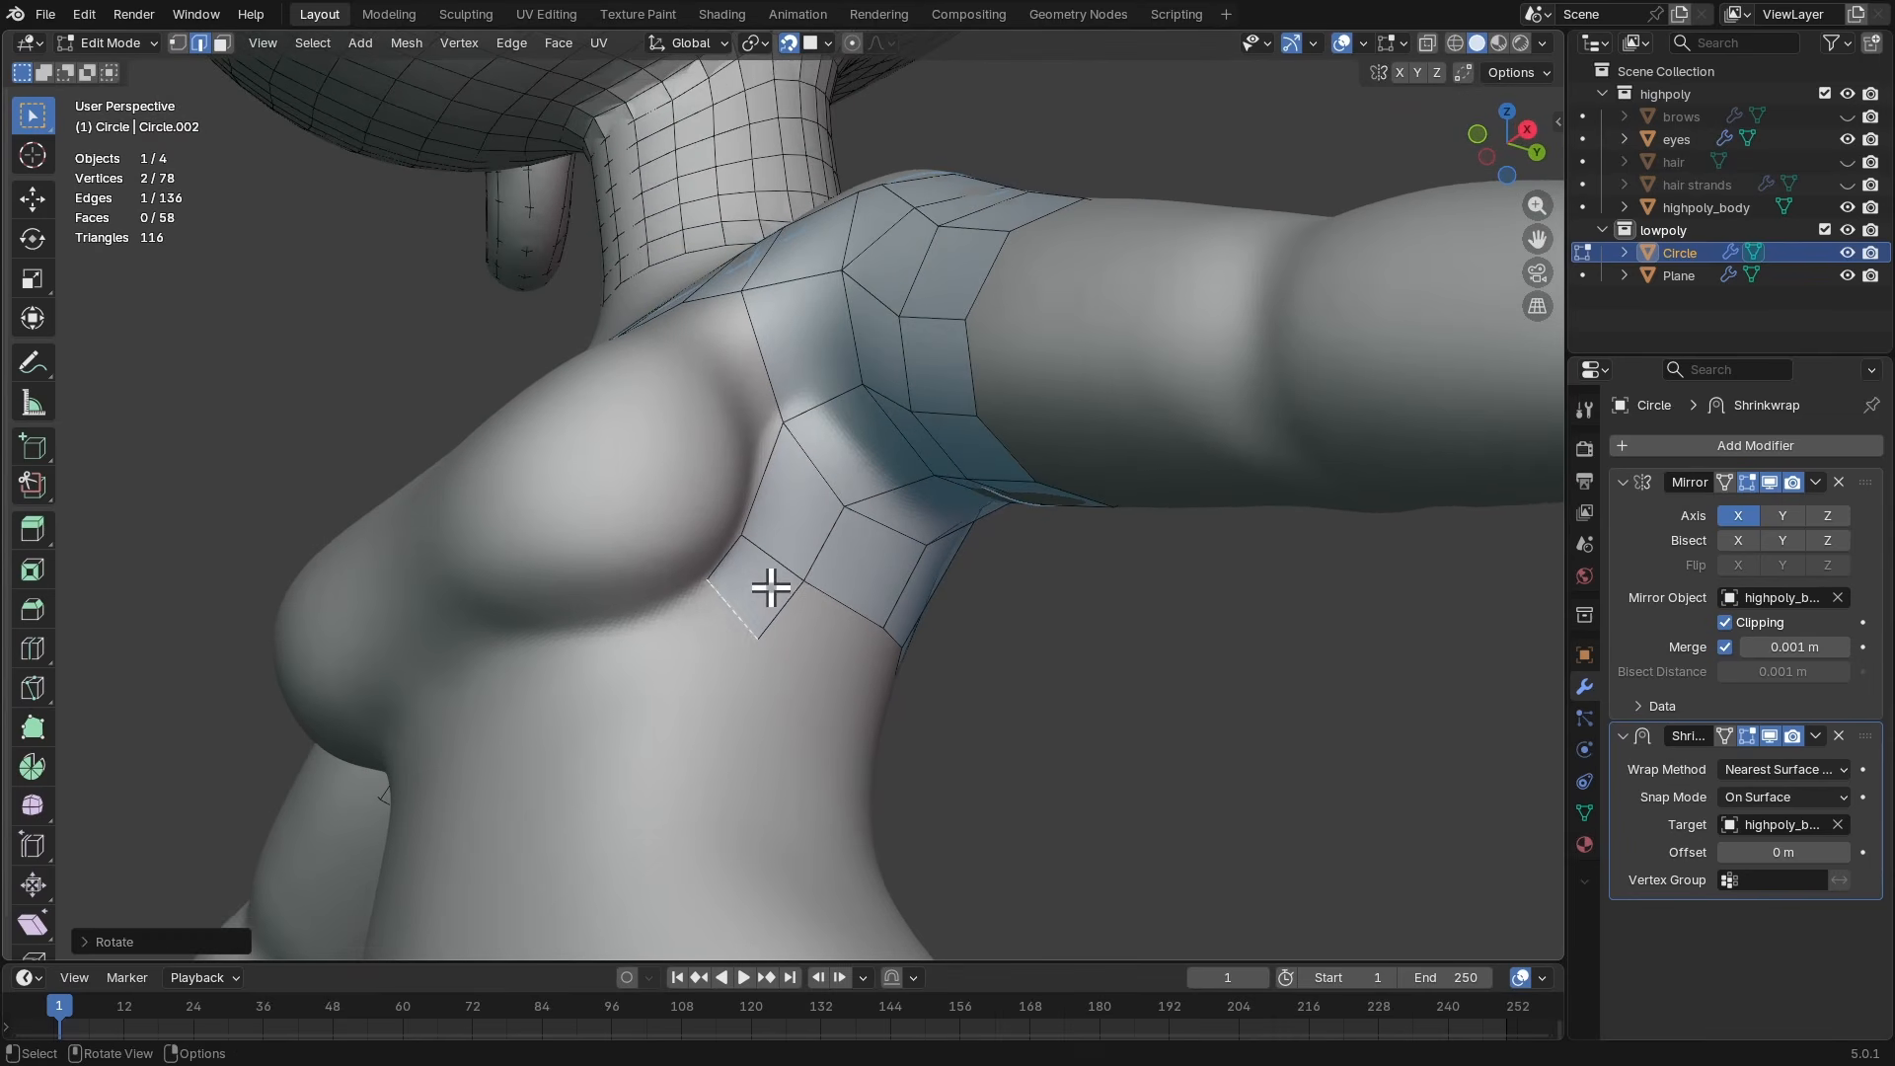
{"action": "key", "text": "e"}
{"action": "left_click", "coordinate": [699, 634]}
{"action": "key", "text": "r"}
{"action": "left_click", "coordinate": [723, 646]}
- Extrude the underbust strip three more segments to the mirror centre line, rotating the first new edge to fit
{"action": "middle_click_drag", "start_coordinate": [723, 648], "coordinate": [793, 547]}
{"action": "key", "text": "e"}
{"action": "left_click", "coordinate": [657, 634]}
{"action": "key", "text": "r"}
{"action": "left_click", "coordinate": [694, 632]}
{"action": "key", "text": "e"}
{"action": "left_click", "coordinate": [737, 539]}
{"action": "key", "text": "e"}
{"action": "left_click", "coordinate": [657, 541]}
- Move the vertical edges of the underbust strip to even out the segment spacing
{"action": "key", "text": "g"}
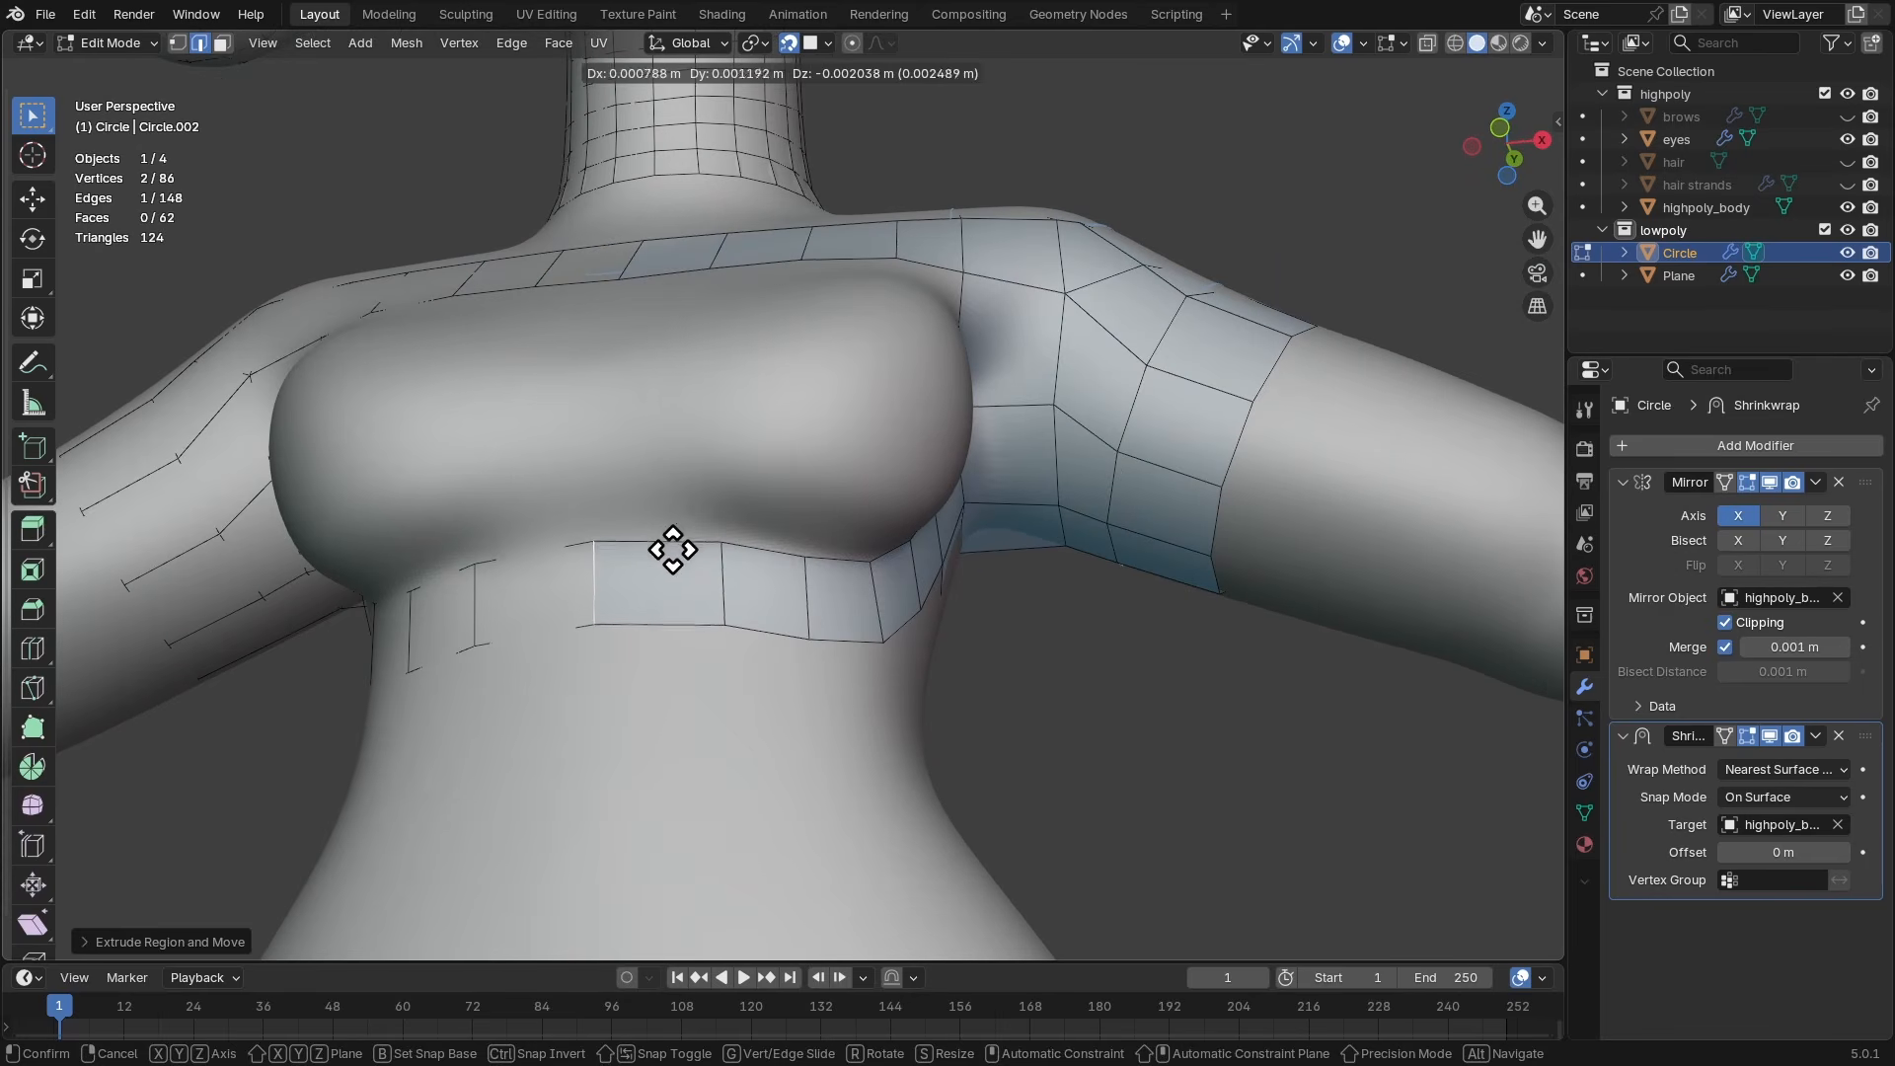
{"action": "left_click", "coordinate": [673, 549]}
{"action": "left_click", "coordinate": [734, 561]}
{"action": "key", "text": "g"}
{"action": "left_click", "coordinate": [721, 559]}
{"action": "left_click", "coordinate": [815, 583]}
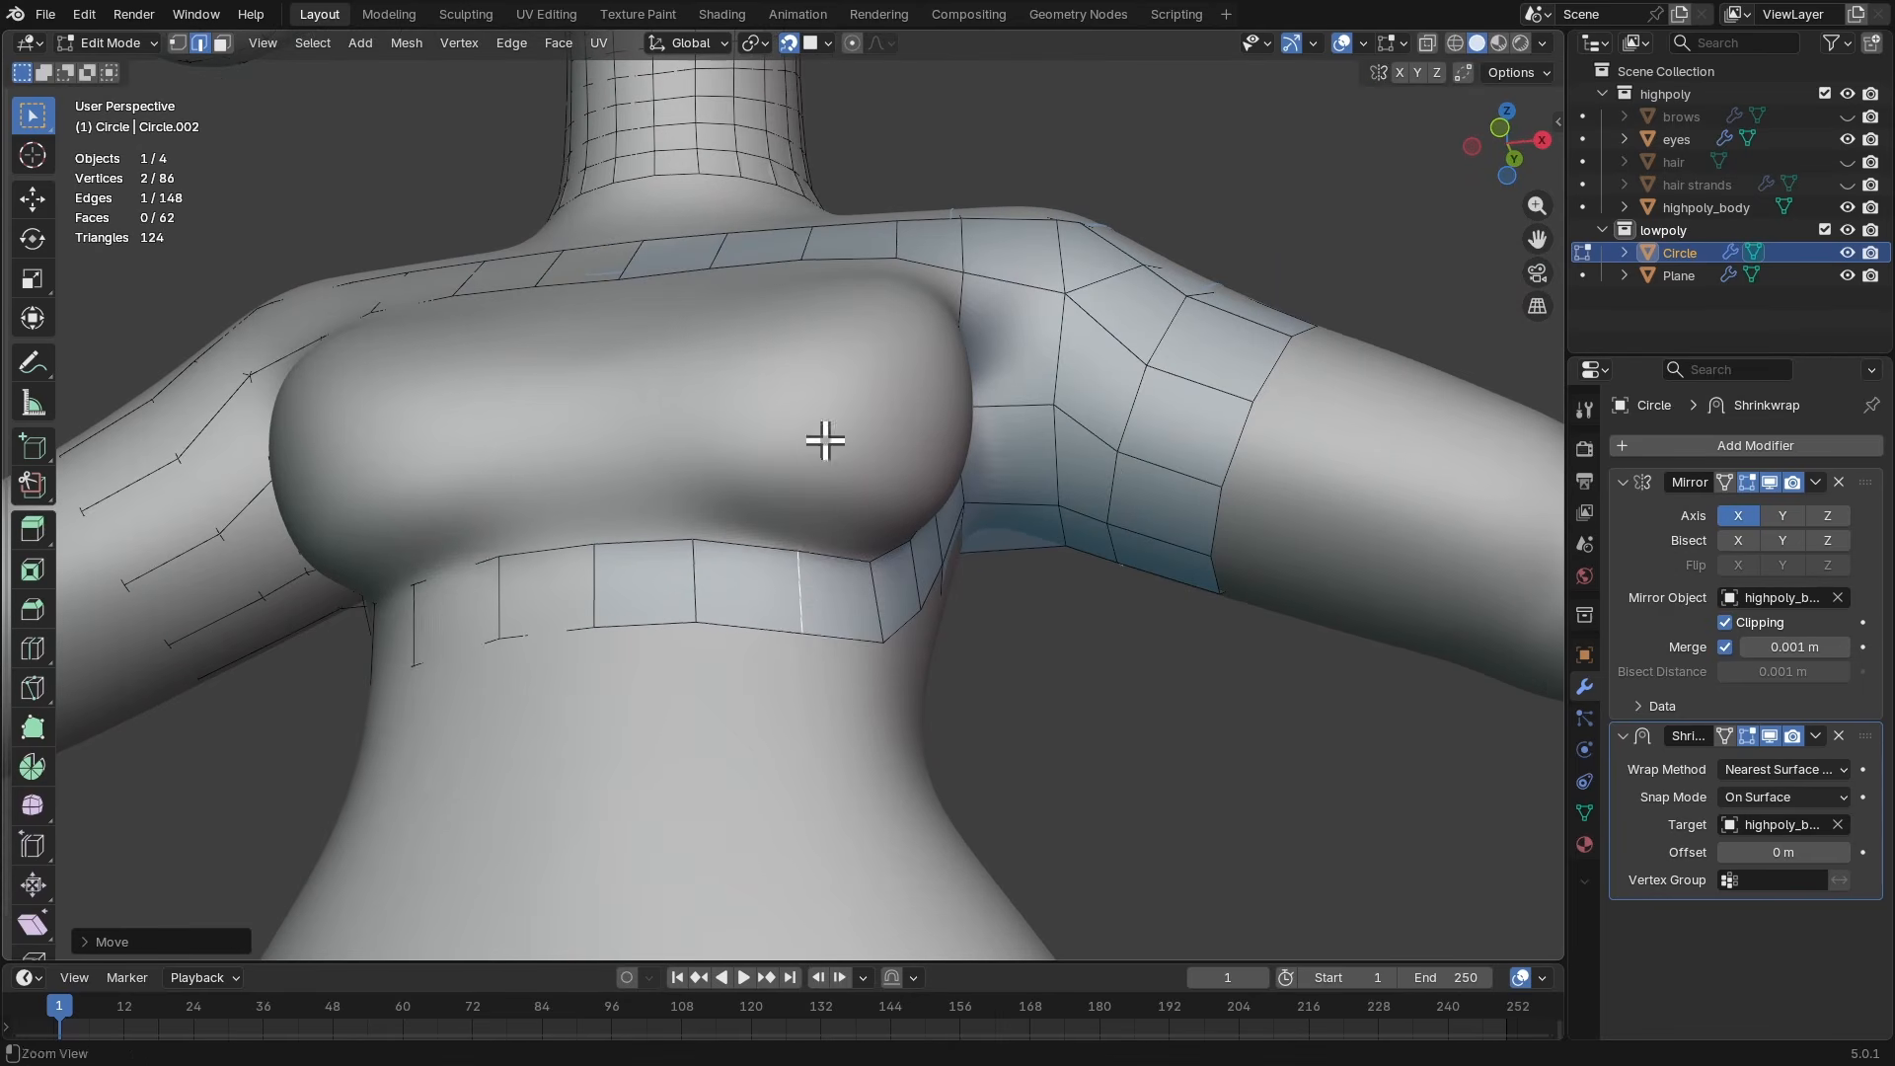
- Bridge the chest strip's centre edge to the underbust strip's centre edge and divide the new face with three loop cuts
{"action": "middle_click_drag", "start_coordinate": [825, 440], "coordinate": [639, 404]}
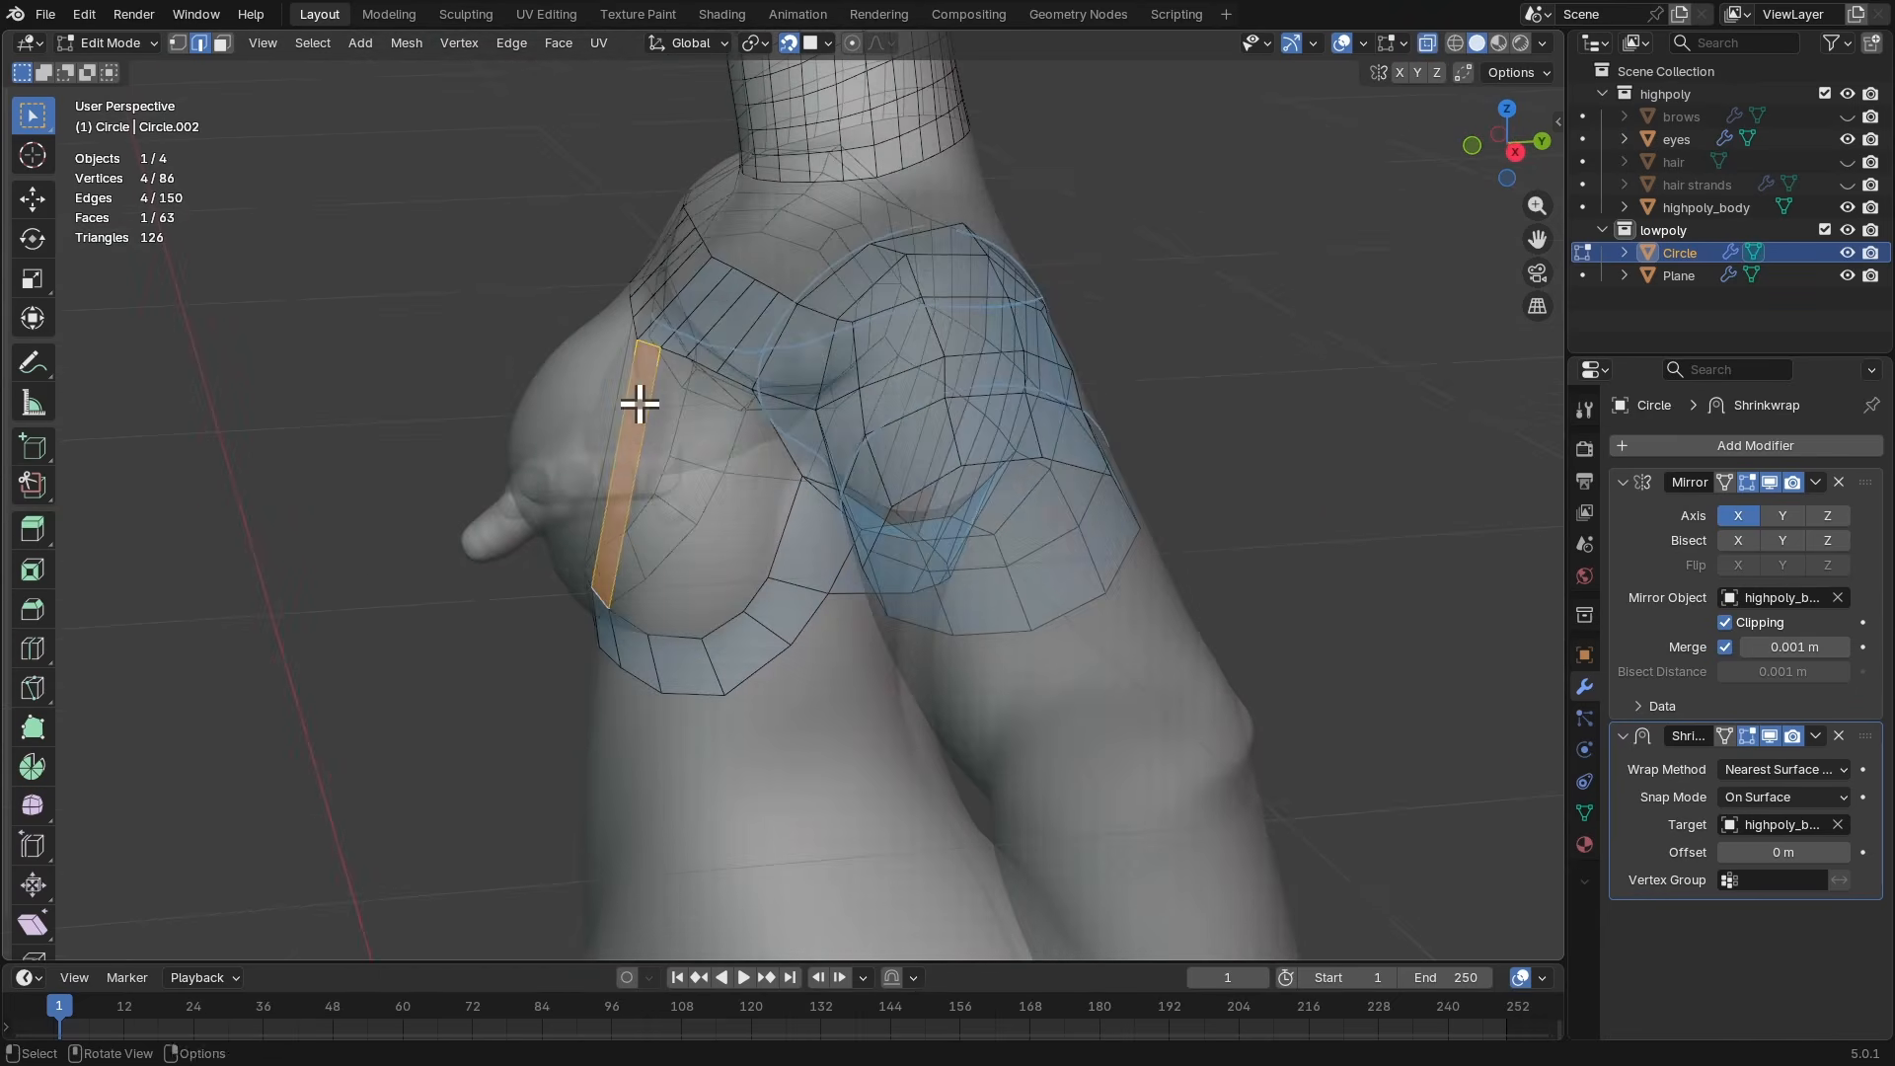
{"action": "middle_click_drag", "start_coordinate": [632, 469], "coordinate": [723, 415]}
{"action": "key", "text": "ctrl+r"}
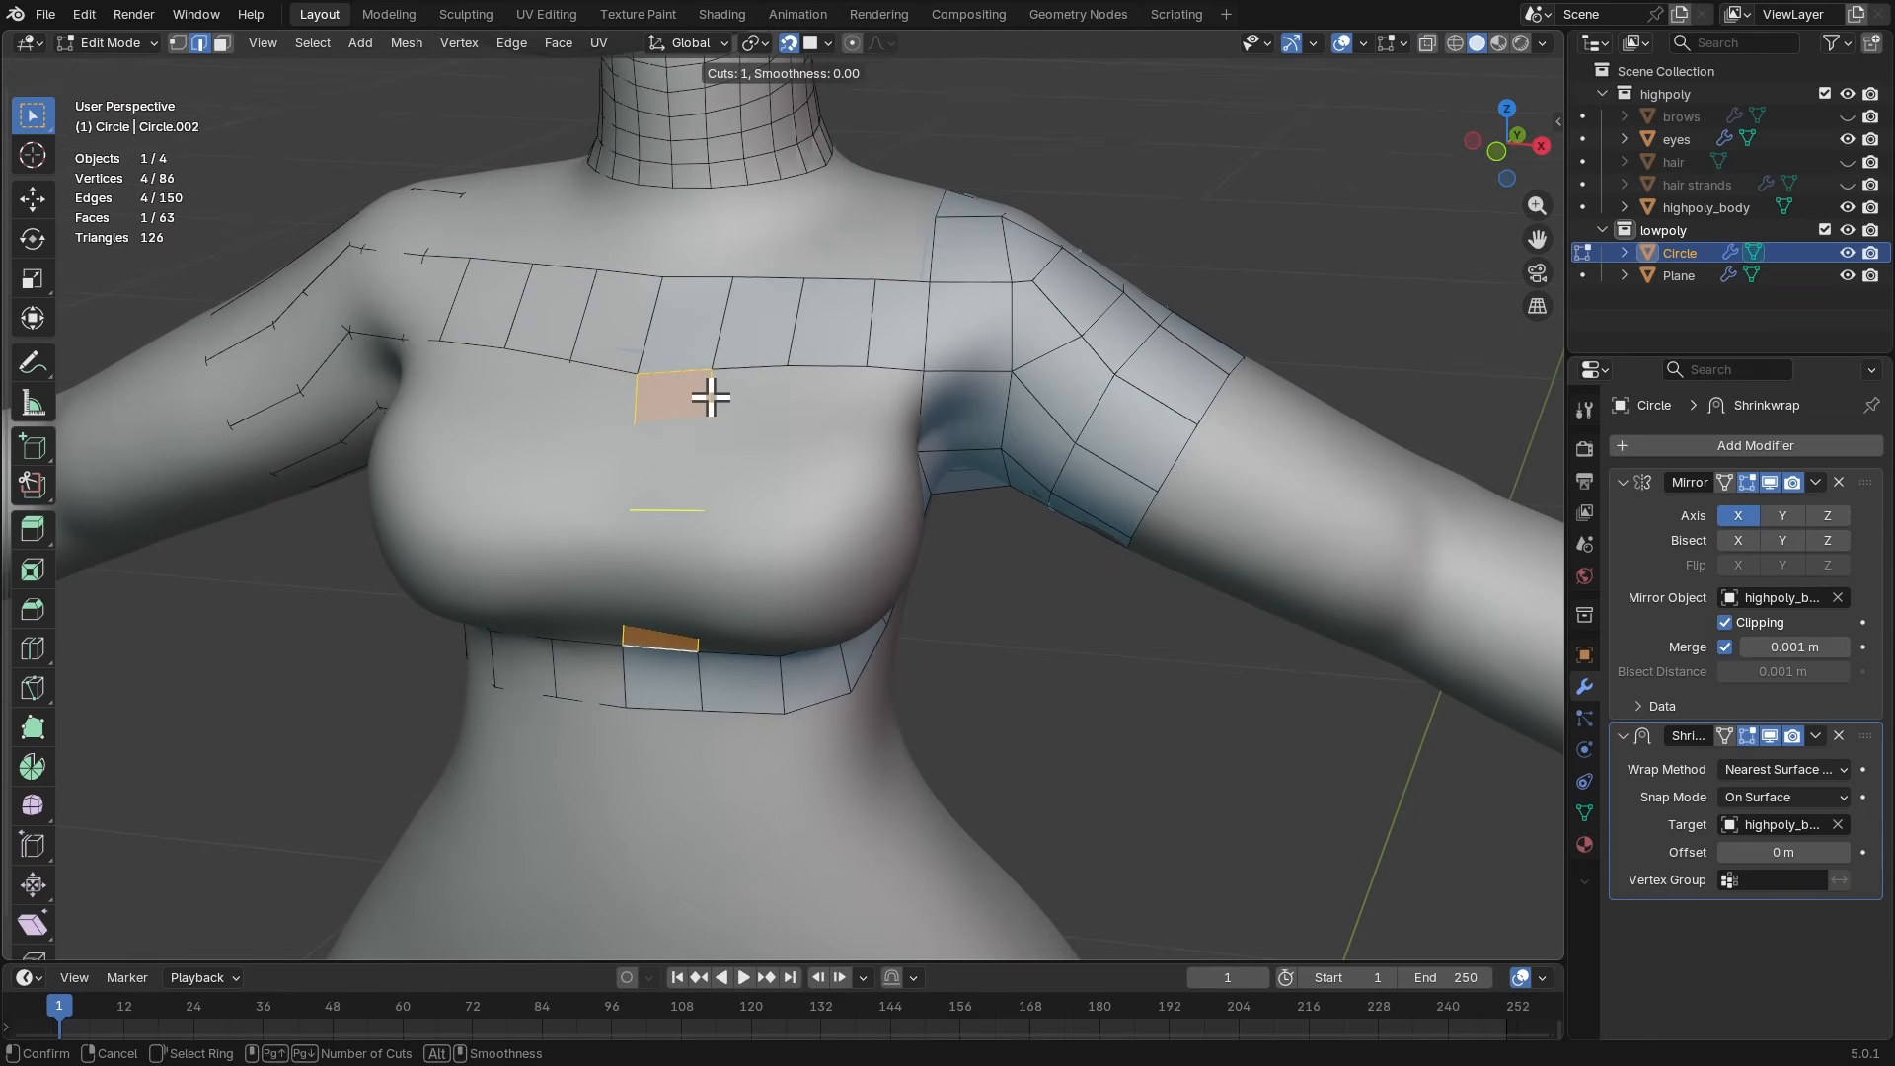
{"action": "left_click", "coordinate": [711, 396]}
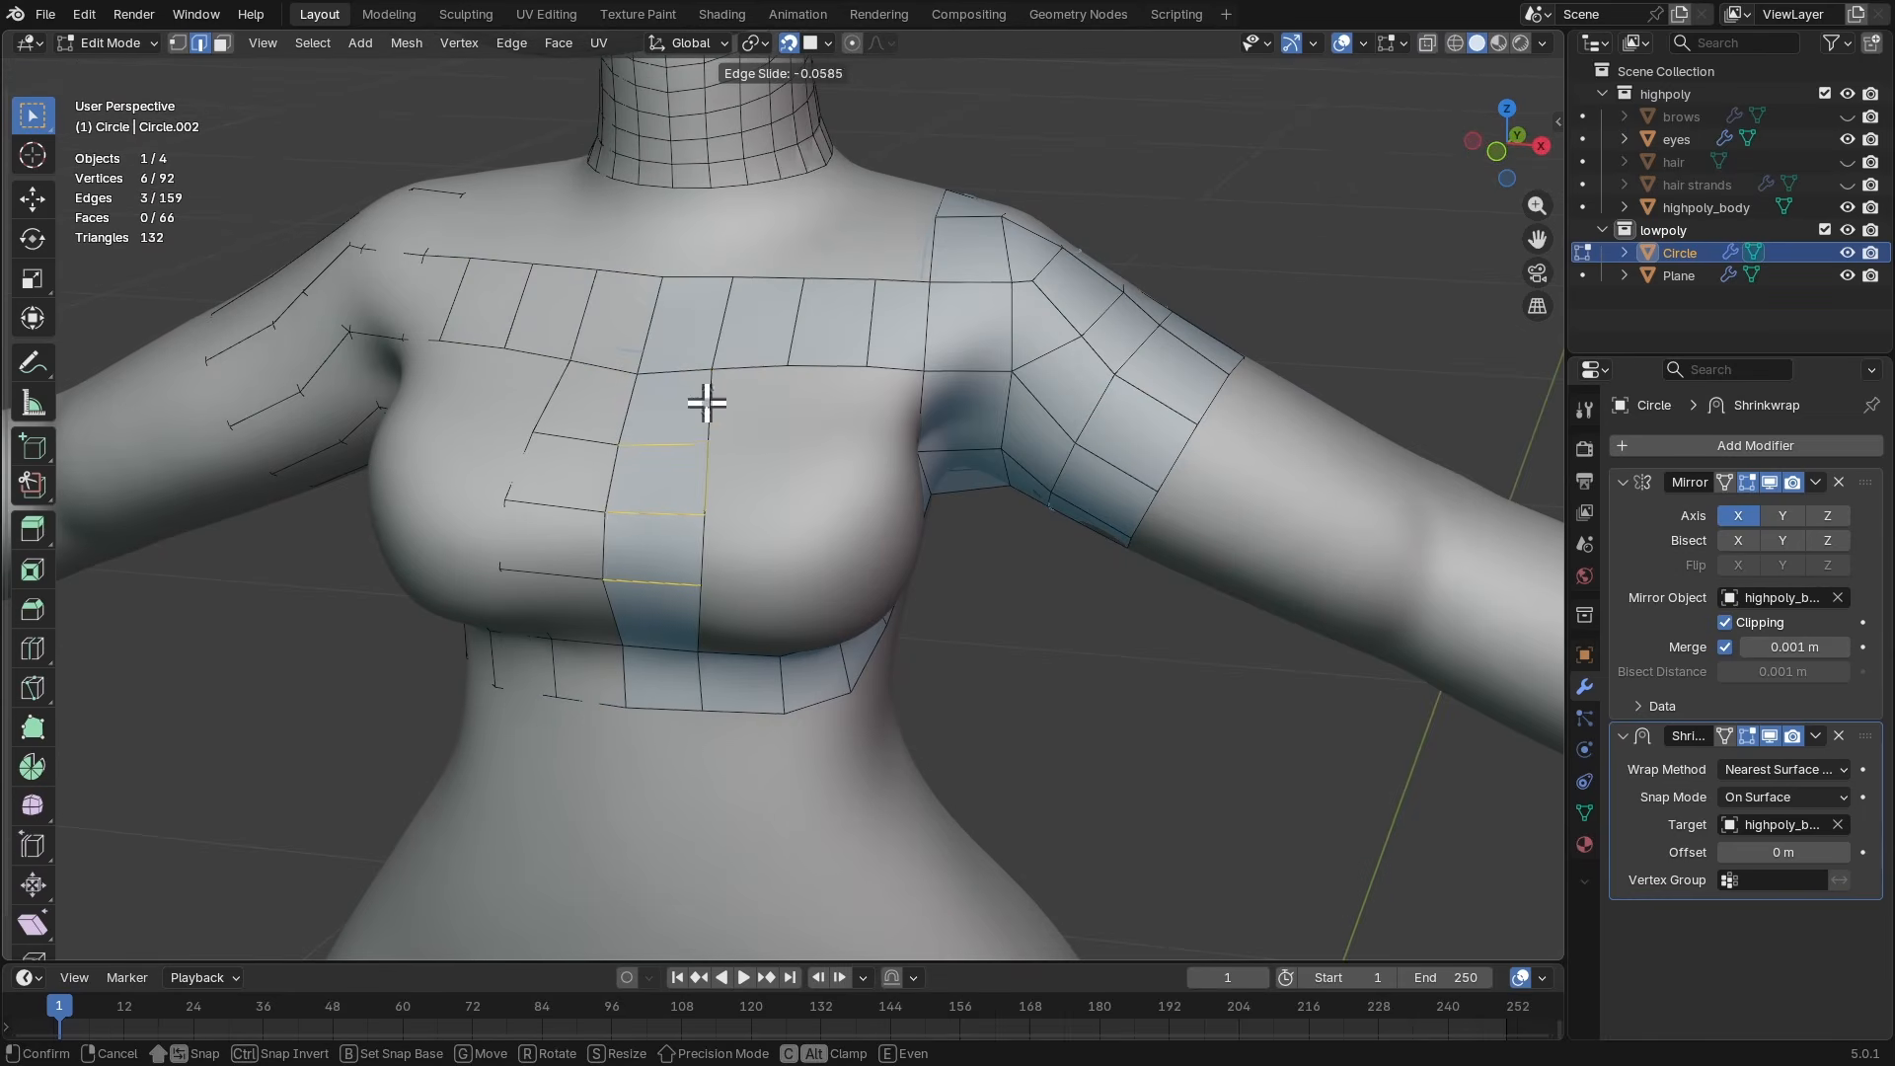
{"action": "left_click", "coordinate": [703, 408]}
- Move and rotate the three new cuts to shape the strip between the breasts
{"action": "key", "text": "g"}
{"action": "left_click", "coordinate": [672, 437]}
{"action": "key", "text": "r"}
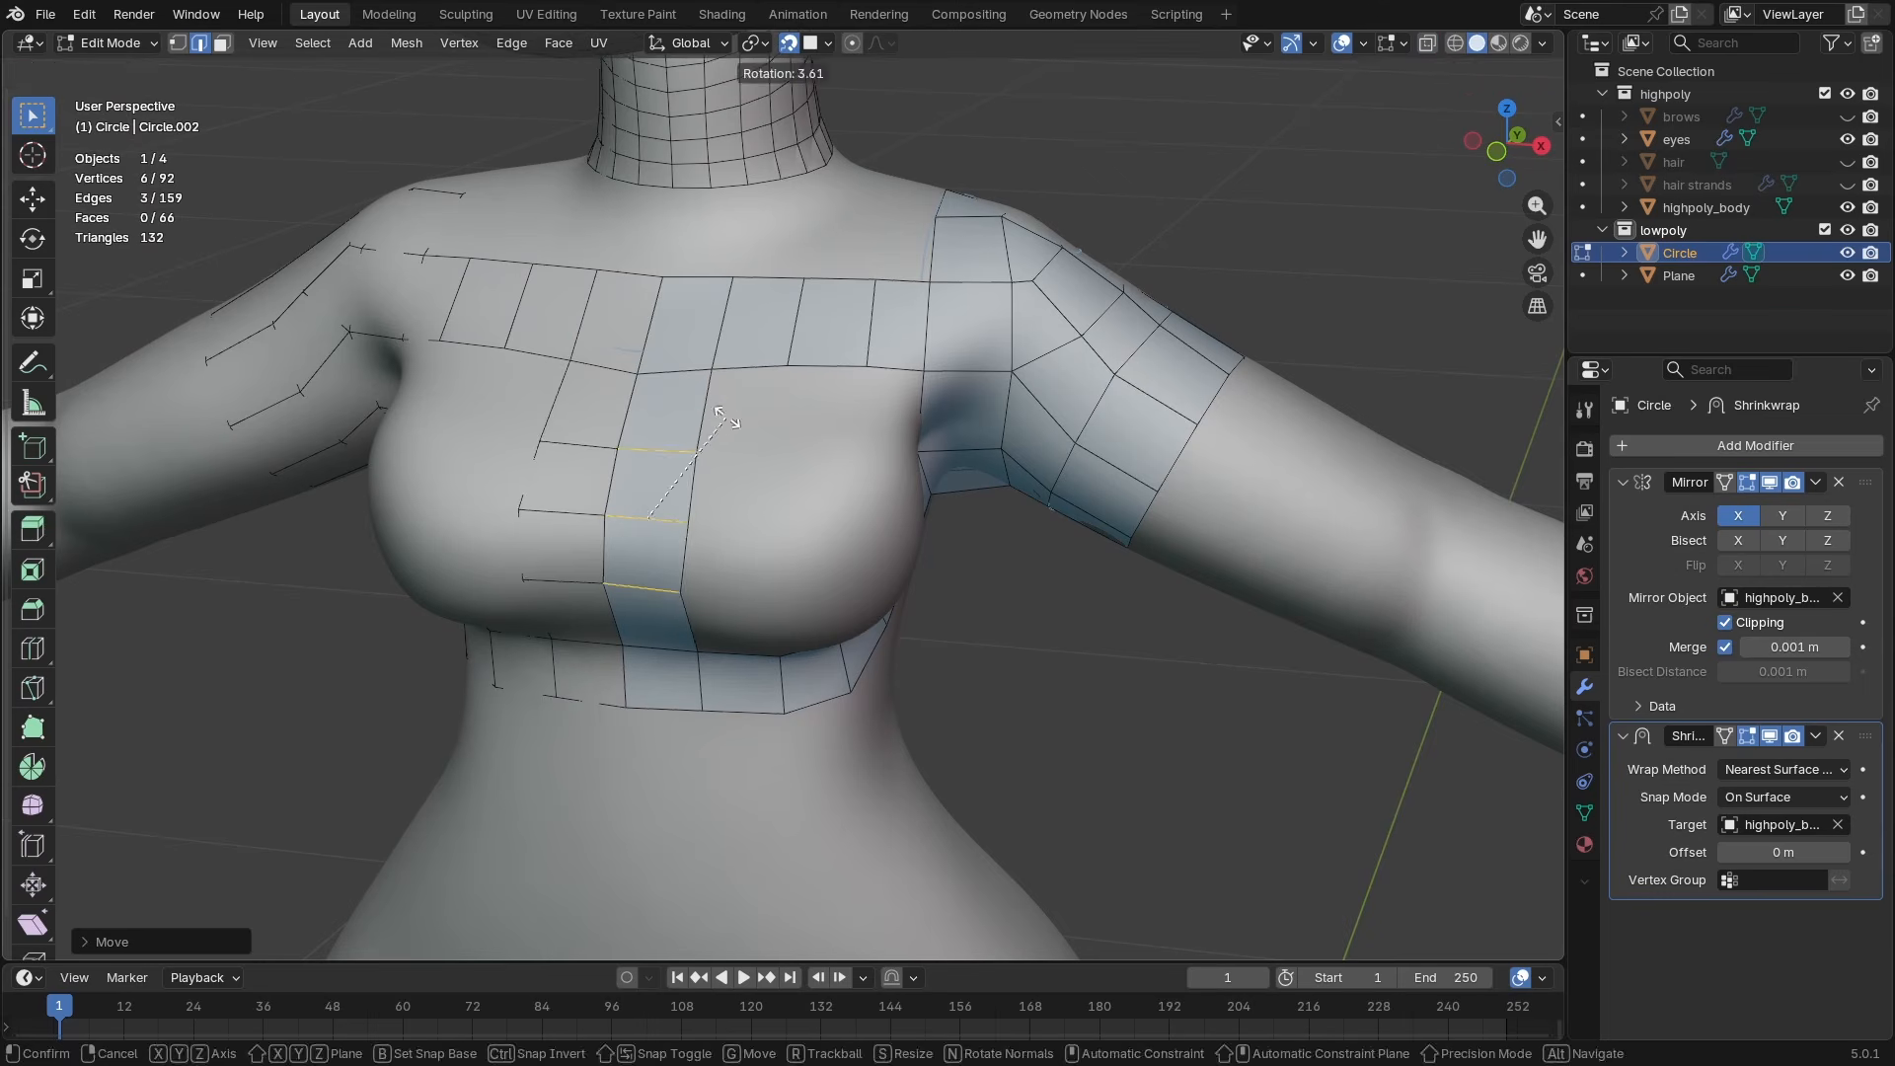
{"action": "left_click", "coordinate": [724, 412]}
{"action": "key", "text": "g"}
{"action": "left_click", "coordinate": [720, 410]}
{"action": "key", "text": "a"}
{"action": "key", "text": "a"}
{"action": "scroll", "coordinate": [805, 415], "scroll_direction": "up", "scroll_amount": 1}
{"action": "middle_click_drag", "start_coordinate": [804, 415], "coordinate": [722, 431]}
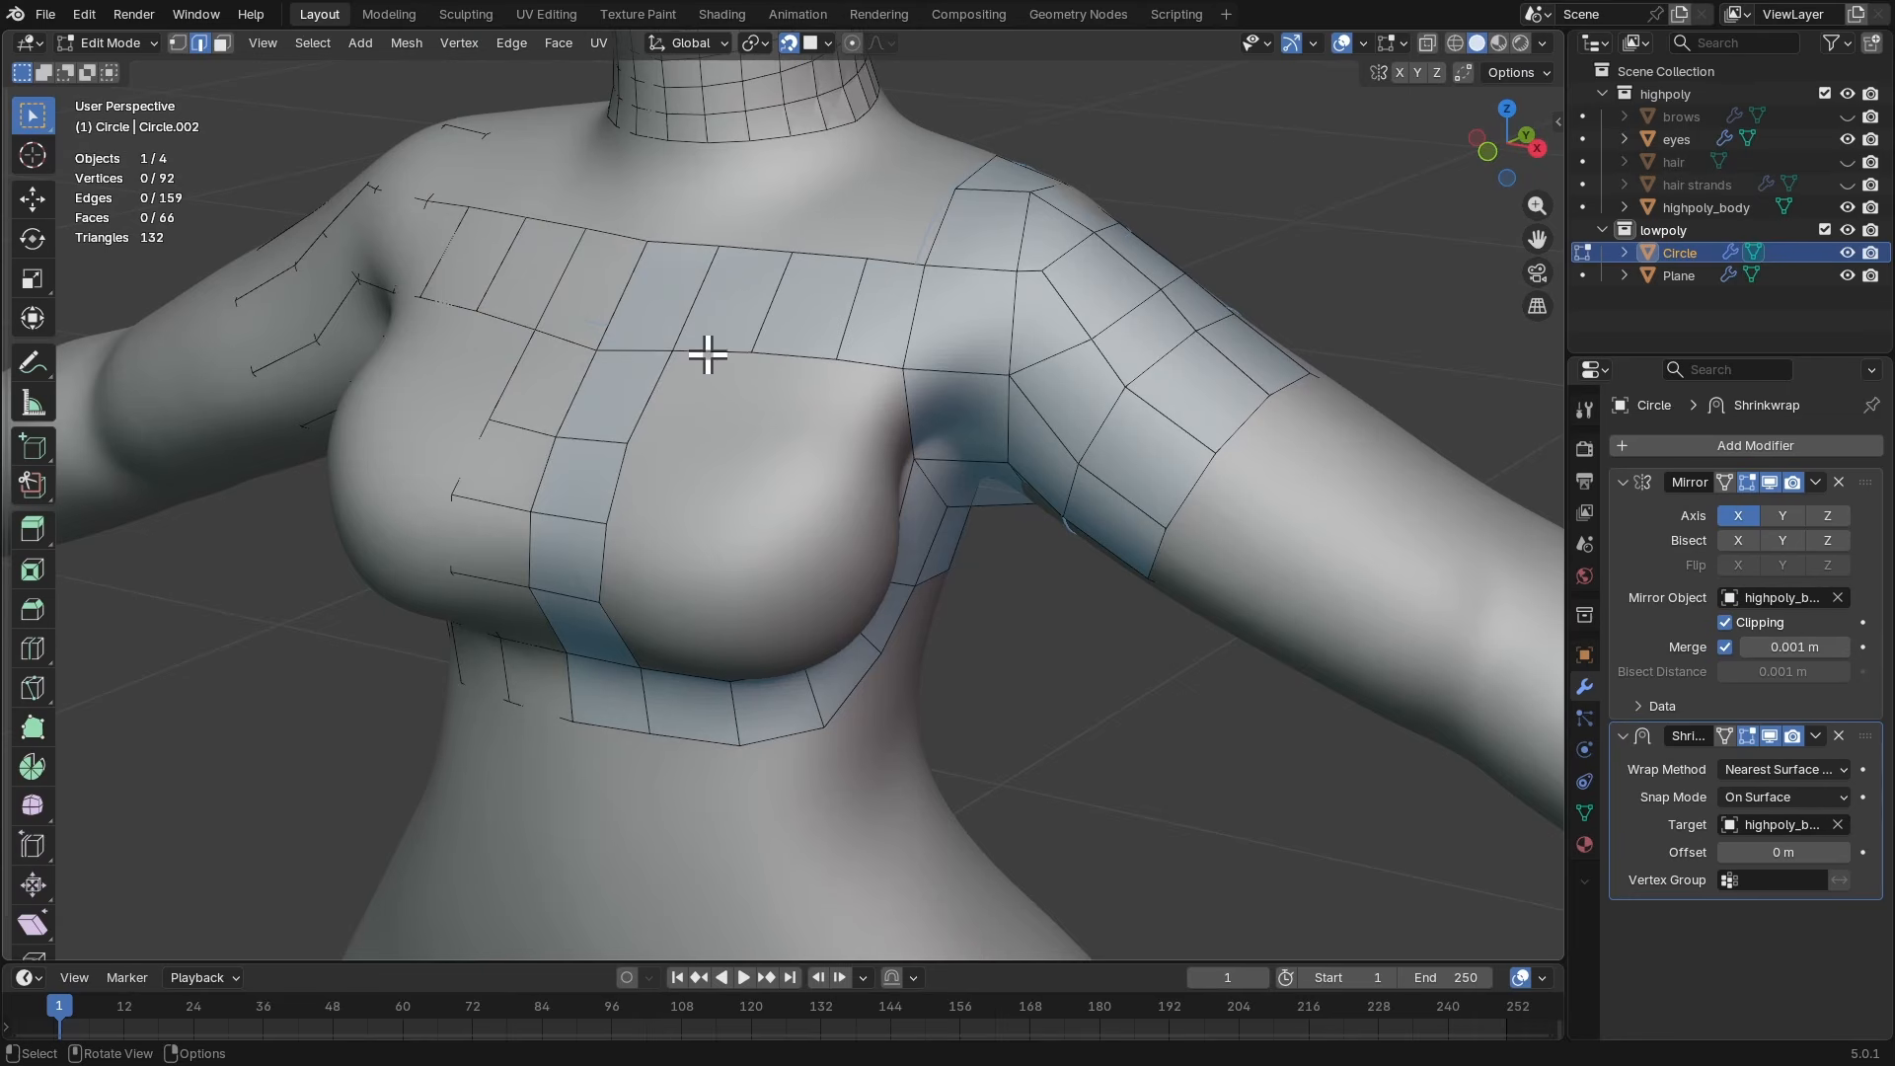
- Extrude the edge loop around the breast opening inward twice, scaling each ring smaller
{"action": "left_click", "coordinate": [779, 355], "text": "alt"}
{"action": "middle_click_drag", "start_coordinate": [782, 352], "coordinate": [887, 340]}
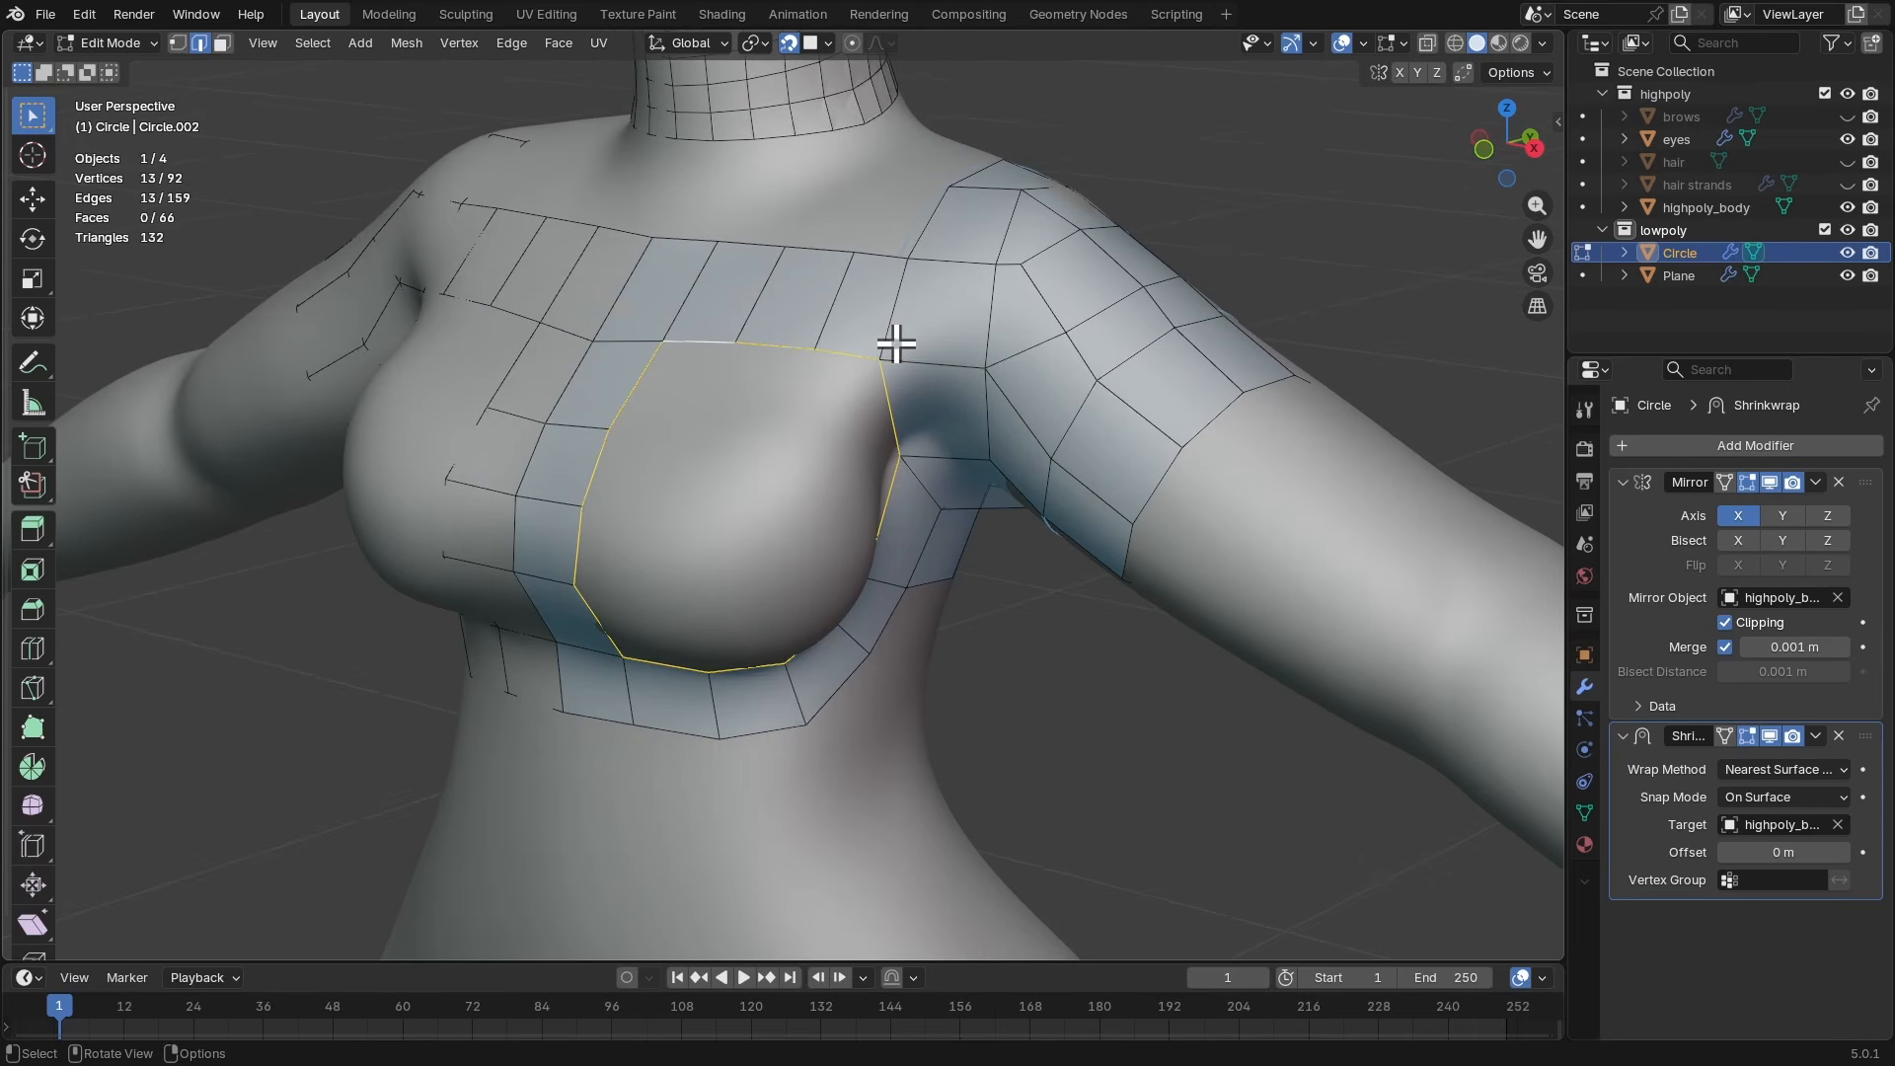
{"action": "key", "text": "e"}
{"action": "key", "text": "s"}
{"action": "left_click", "coordinate": [867, 373]}
{"action": "key", "text": "e"}
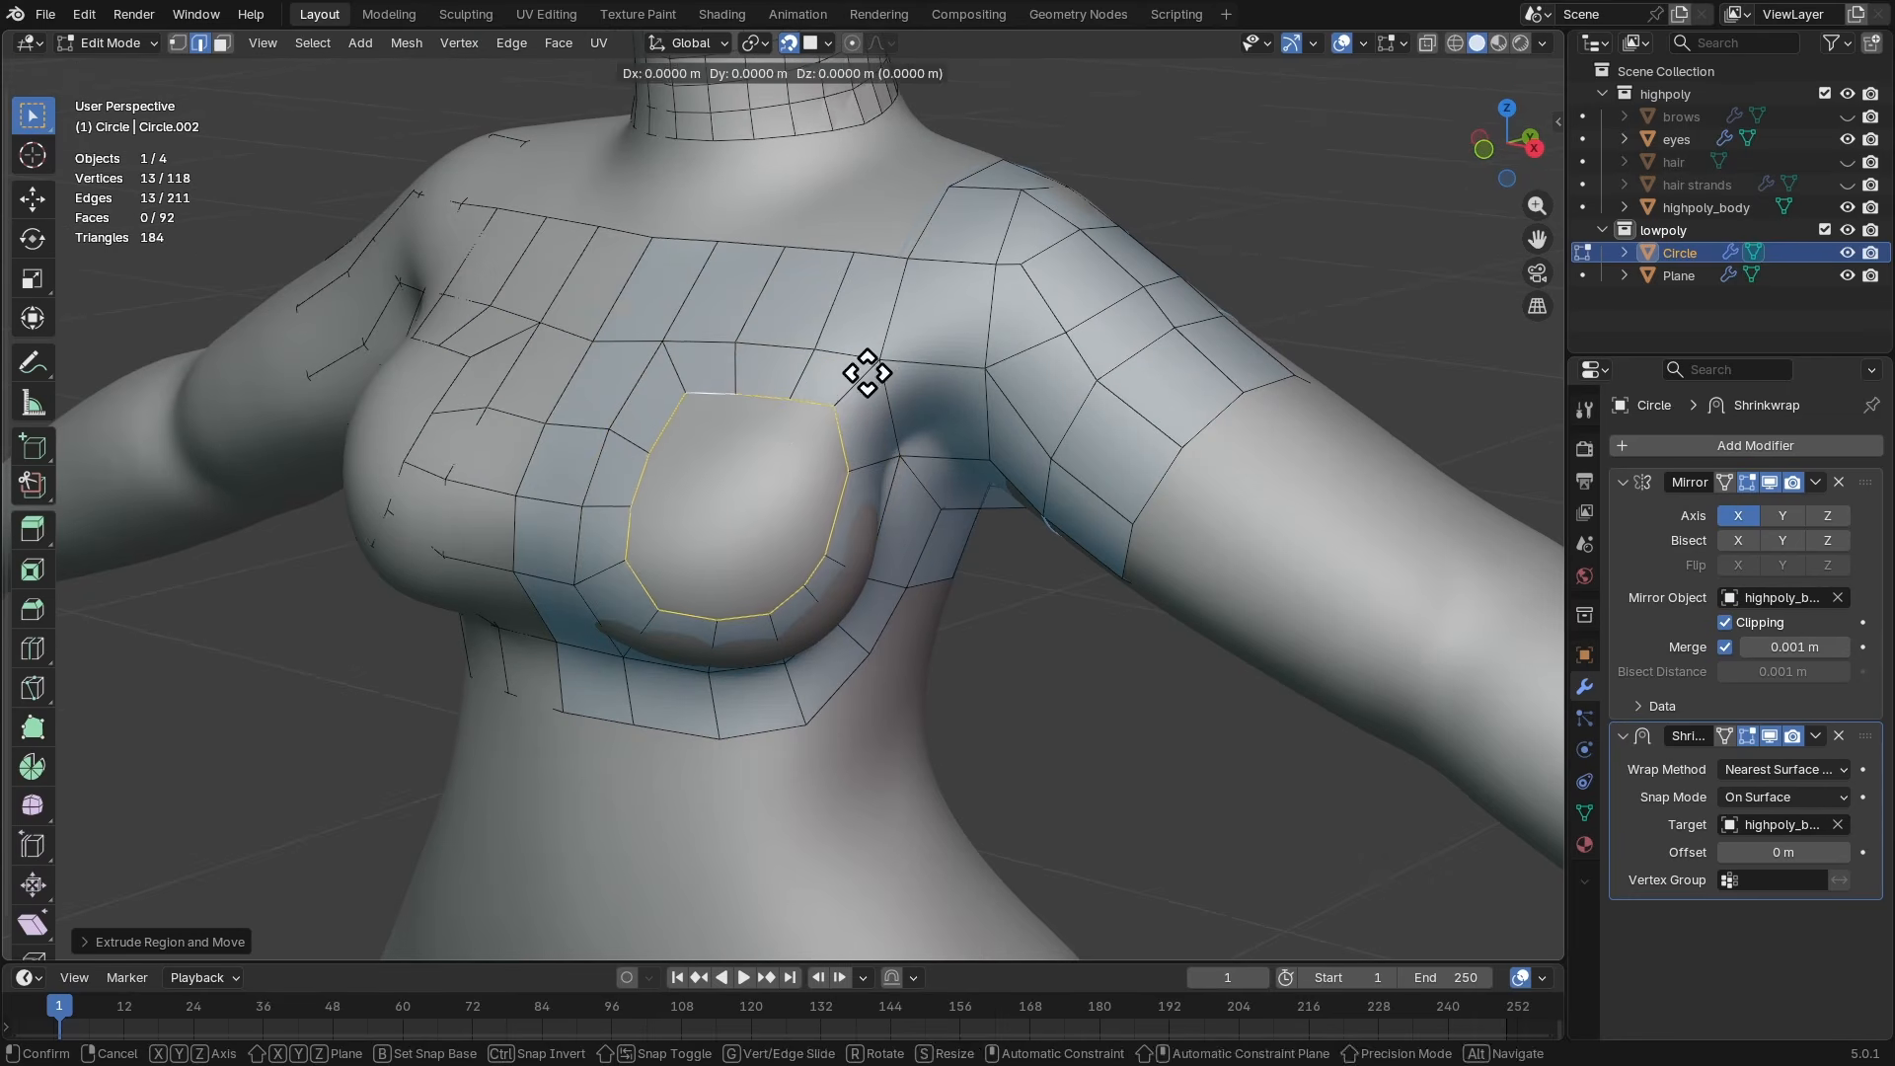
{"action": "key", "text": "s"}
{"action": "left_click", "coordinate": [774, 435]}
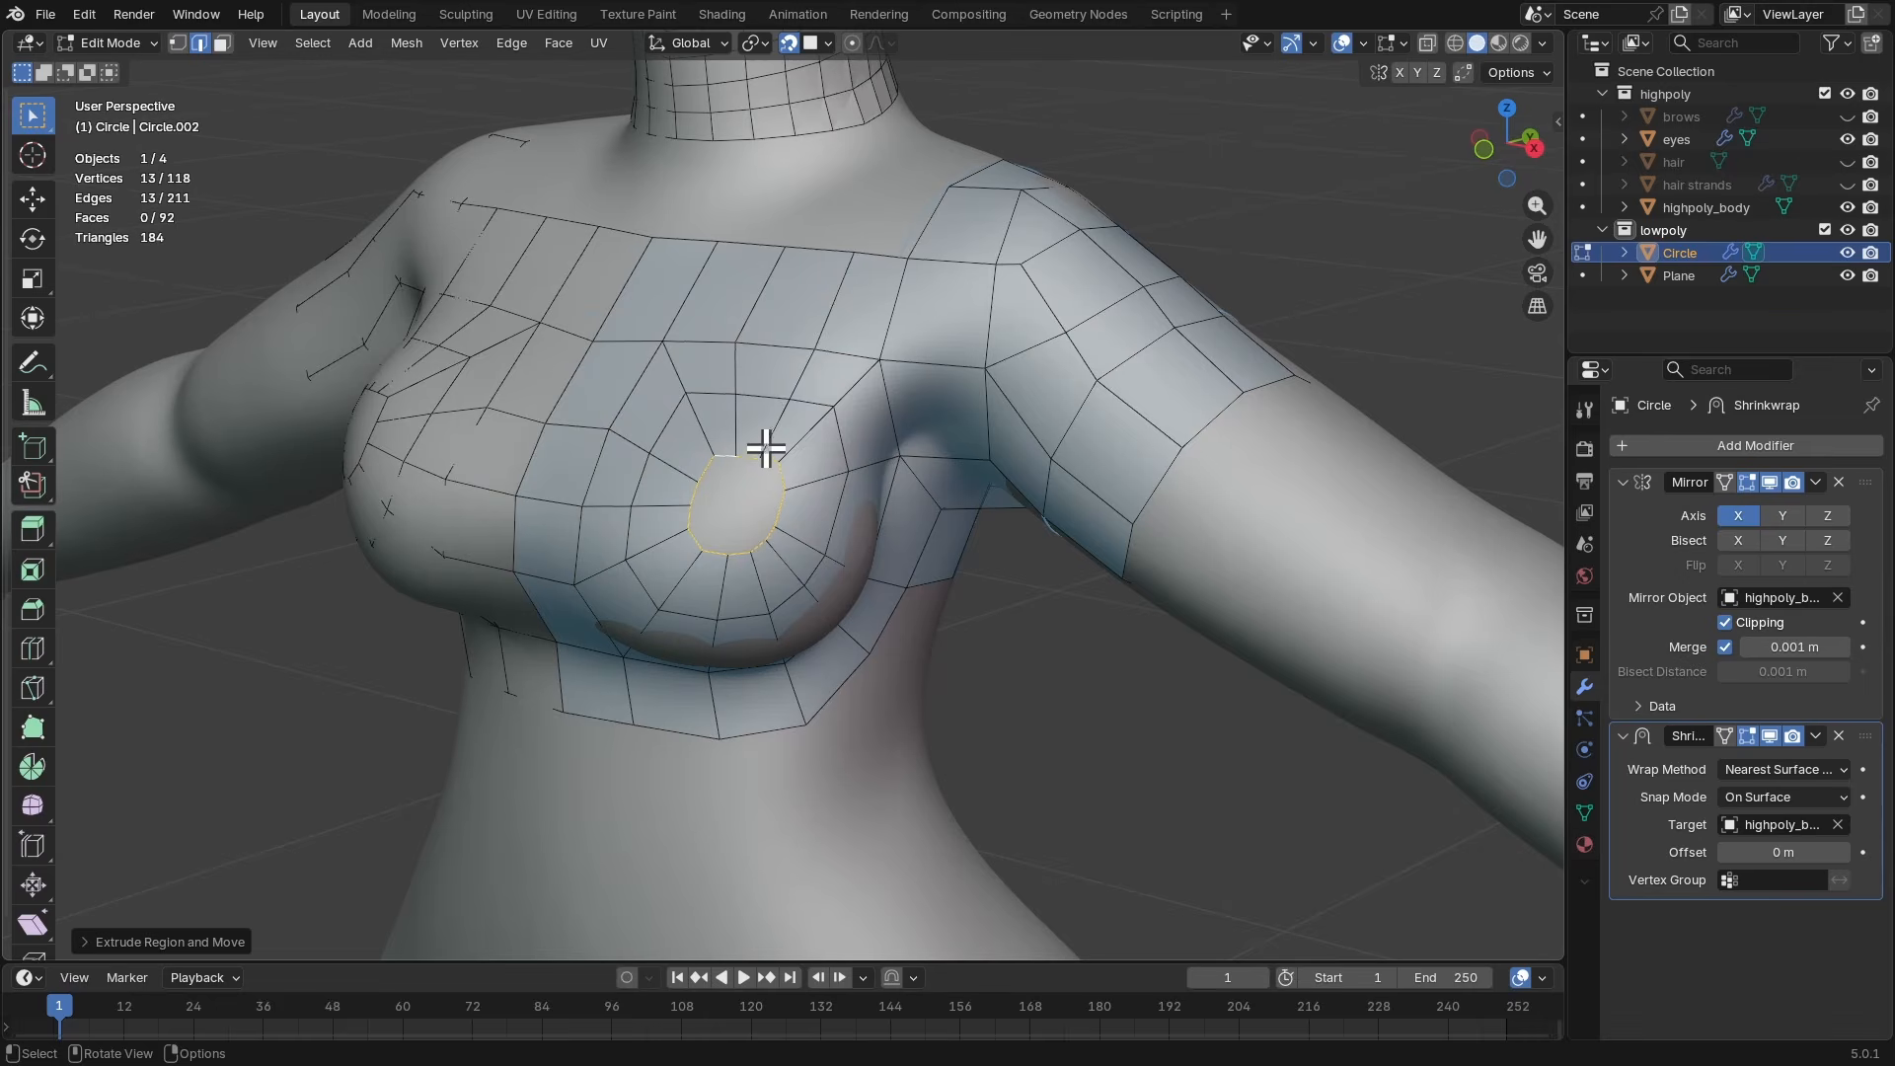
- Add one centred loop cut across the breast rings and grid-fill the remaining inner opening
{"action": "key", "text": "ctrl+f"}
{"action": "left_click", "coordinate": [766, 454]}
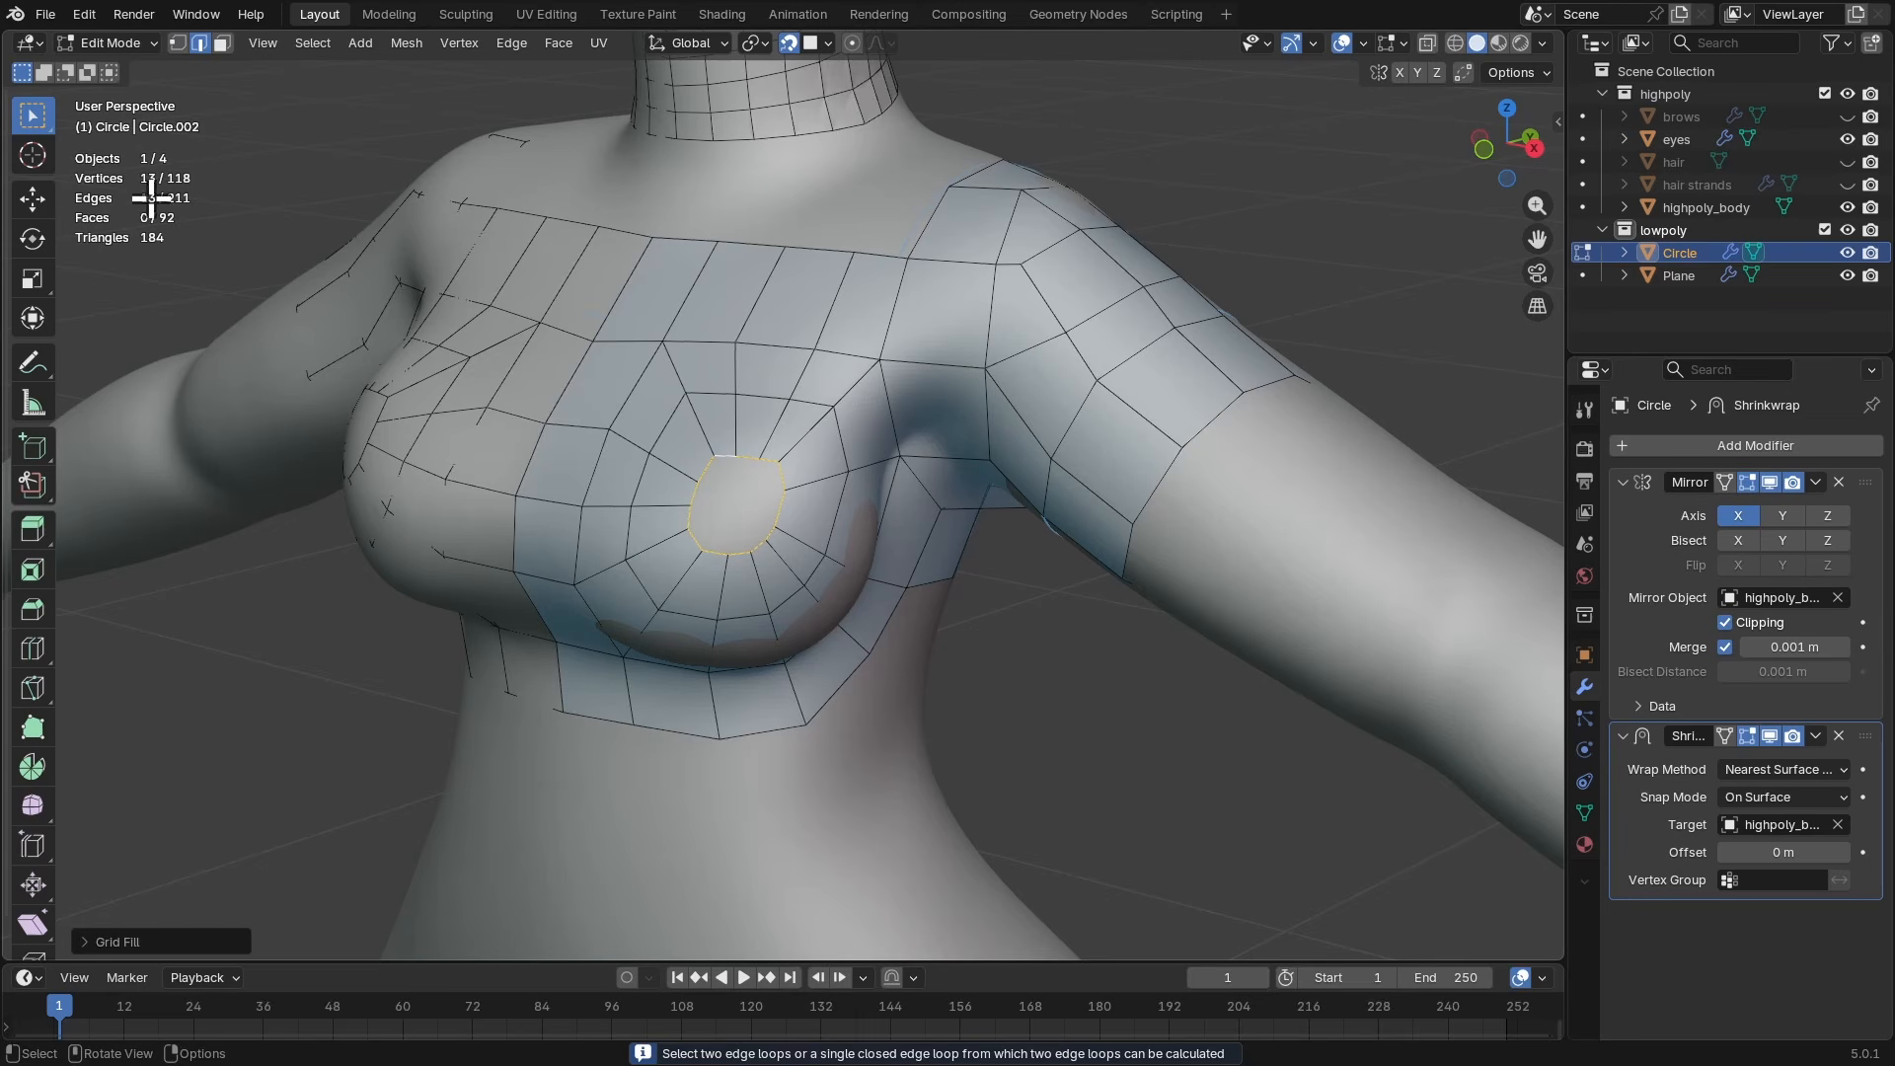
{"action": "middle_click_drag", "start_coordinate": [651, 361], "coordinate": [664, 406]}
{"action": "key", "text": "ctrl+r"}
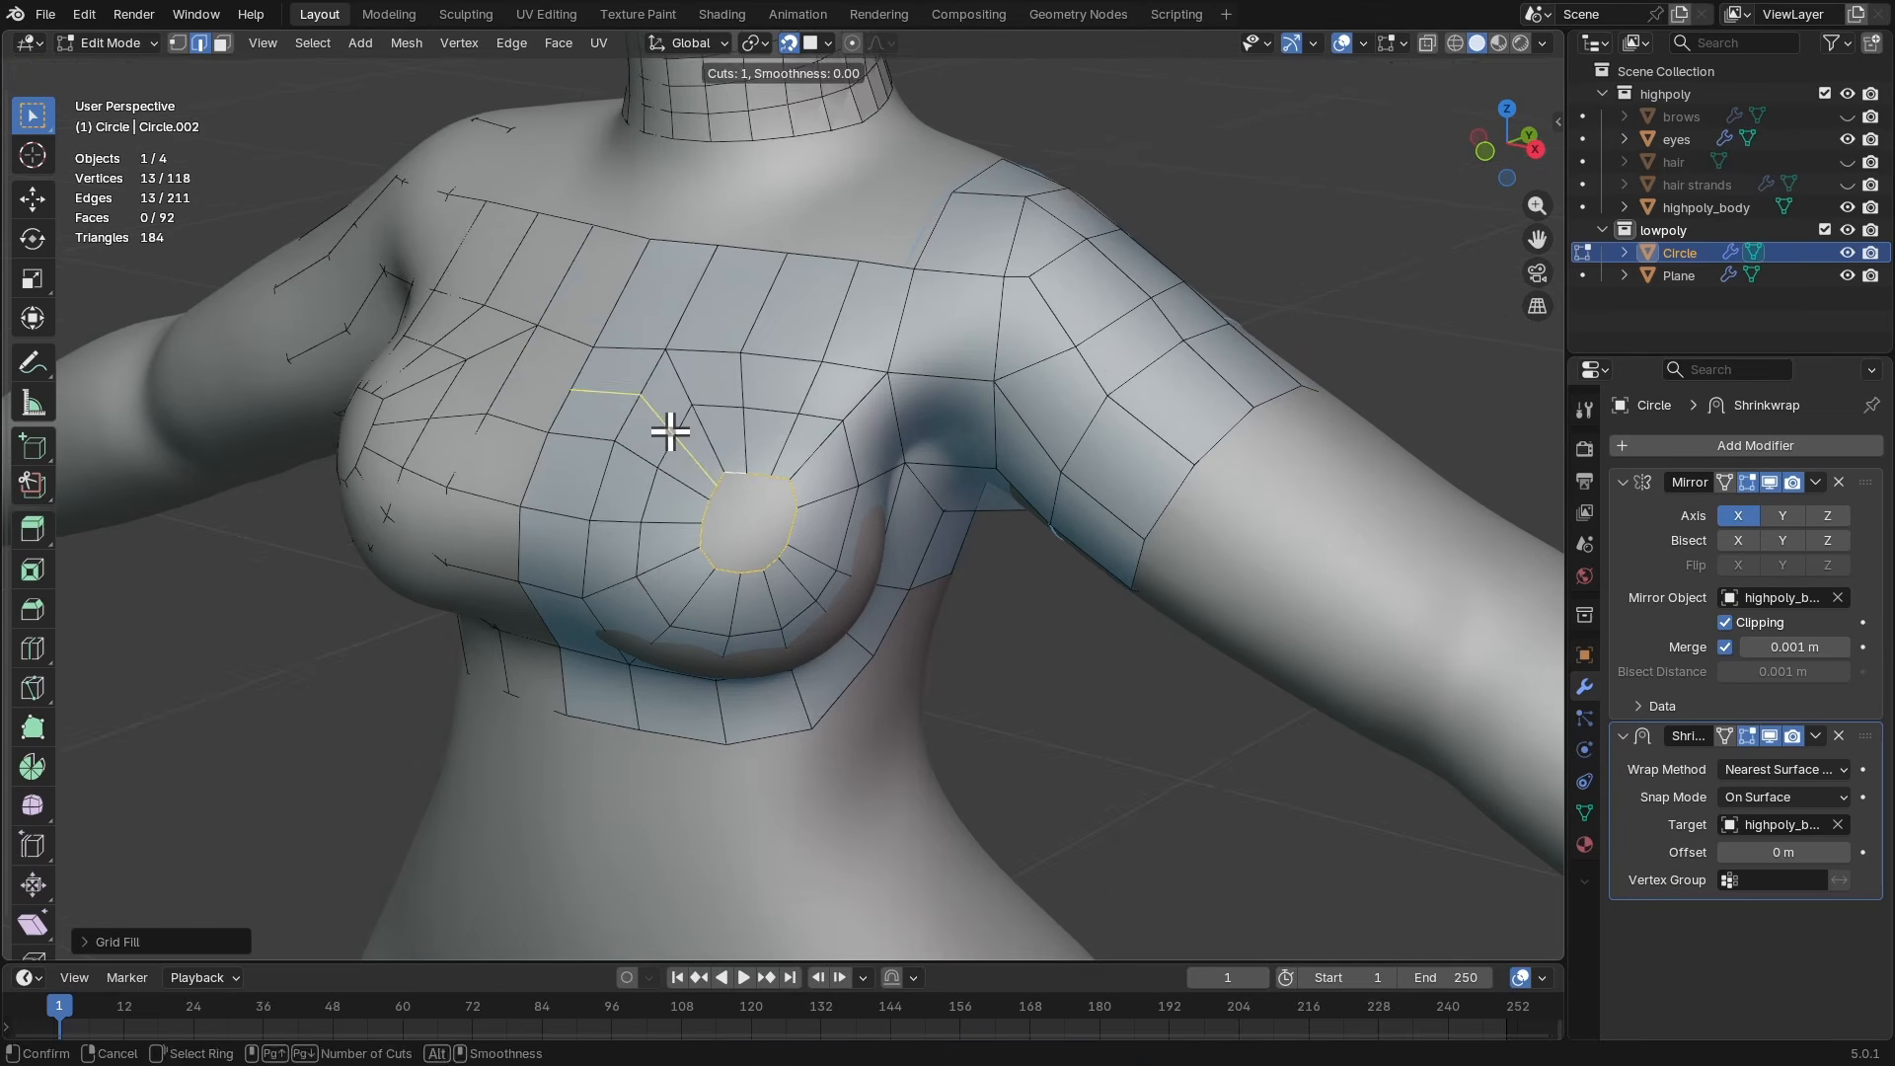
{"action": "left_click", "coordinate": [668, 431]}
{"action": "right_click", "coordinate": [668, 431]}
{"action": "left_click", "coordinate": [759, 475], "text": "alt"}
{"action": "key", "text": "ctrl+f"}
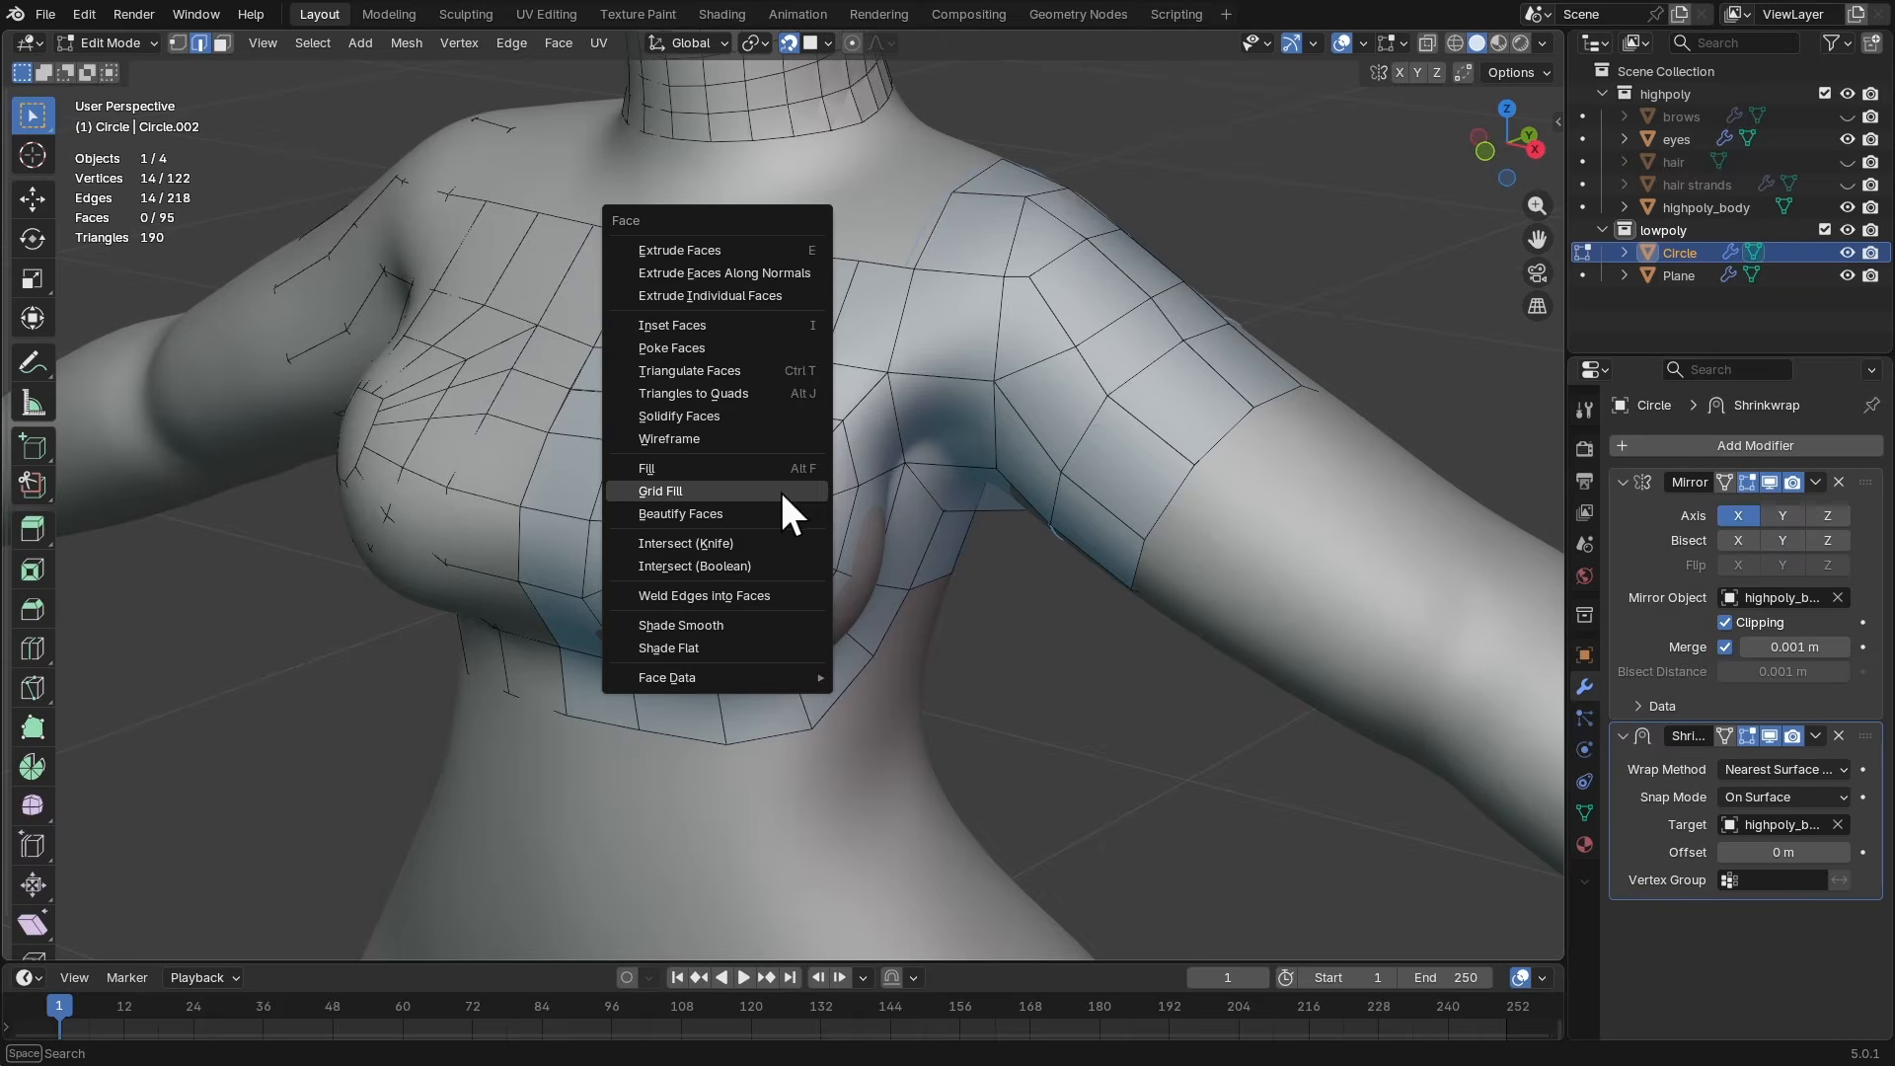
{"action": "left_click", "coordinate": [766, 485]}
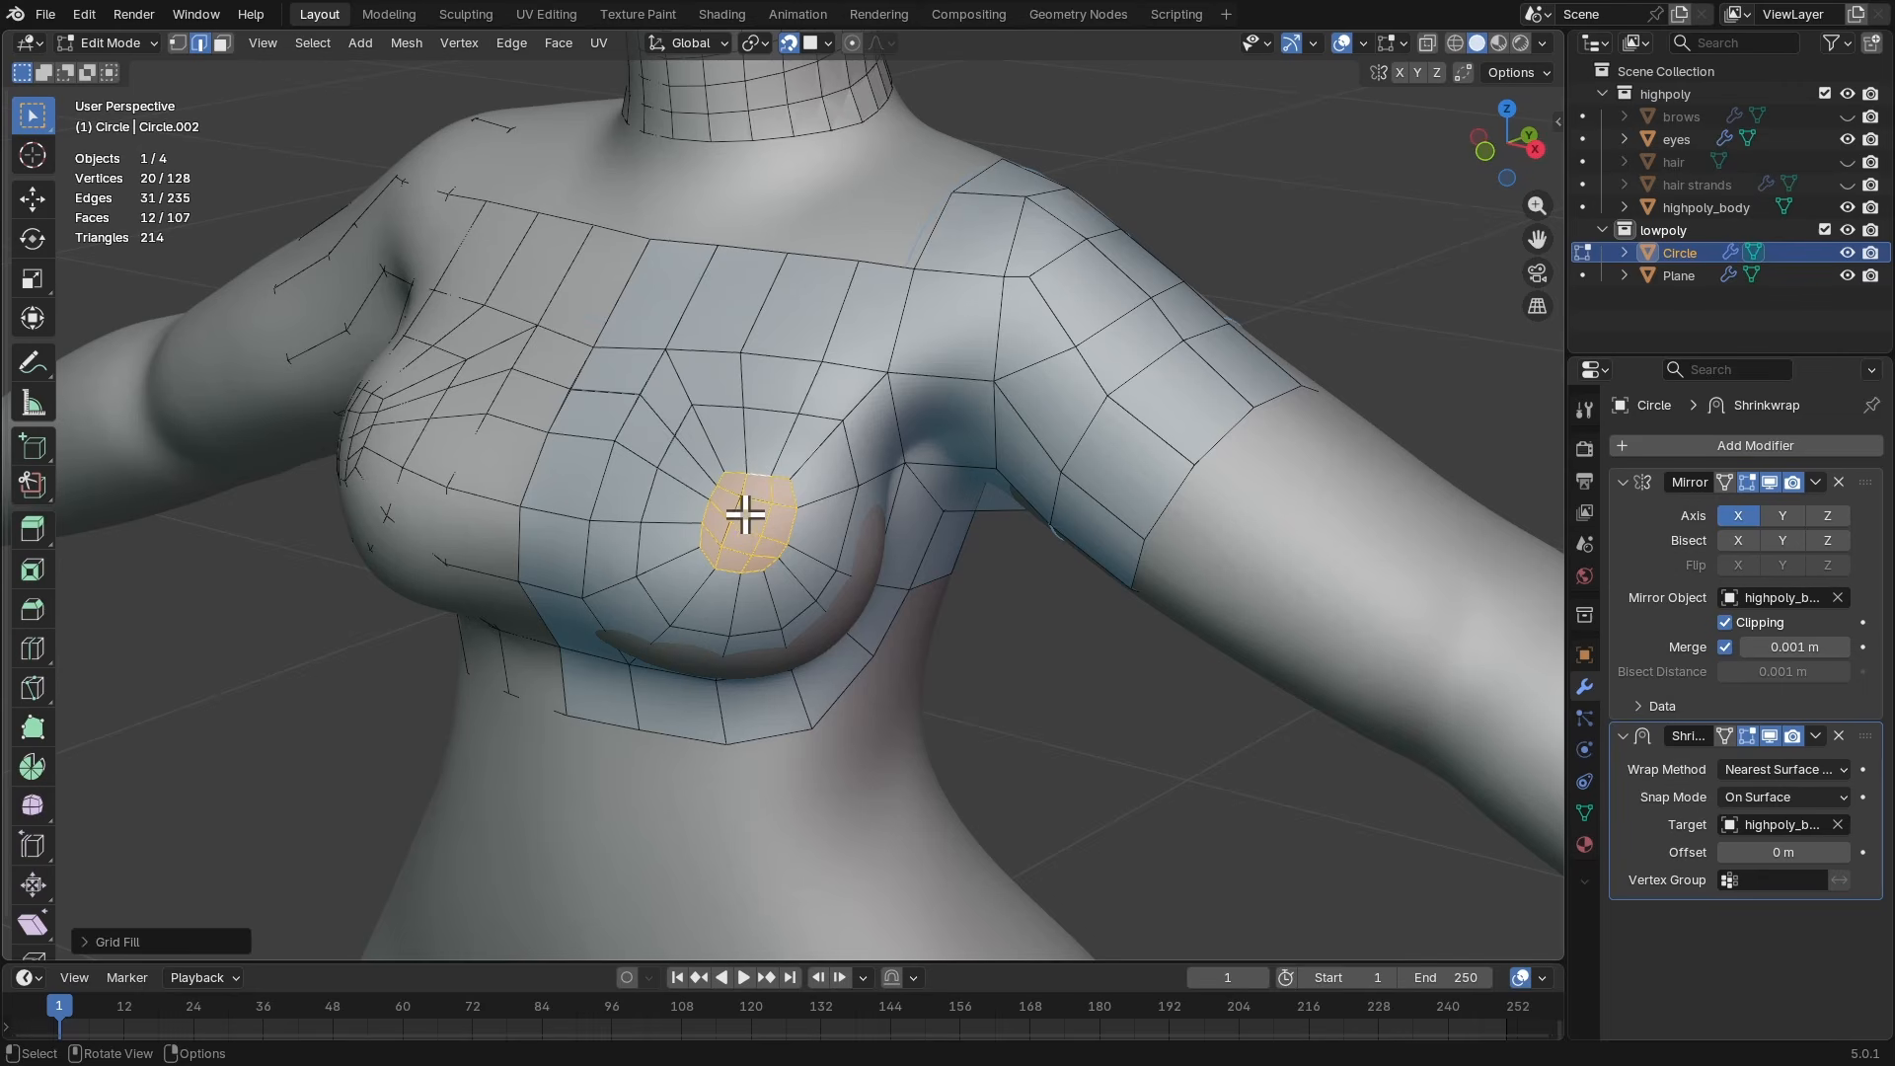
- Undo the grid fill, the loop cut and both inward extrusions of the breast loop
{"action": "key", "text": "ctrl+z"}
{"action": "key", "text": "ctrl+z"}
{"action": "key", "text": "ctrl+z"}
{"action": "key", "text": "ctrl+z"}
{"action": "key", "text": "ctrl+z"}
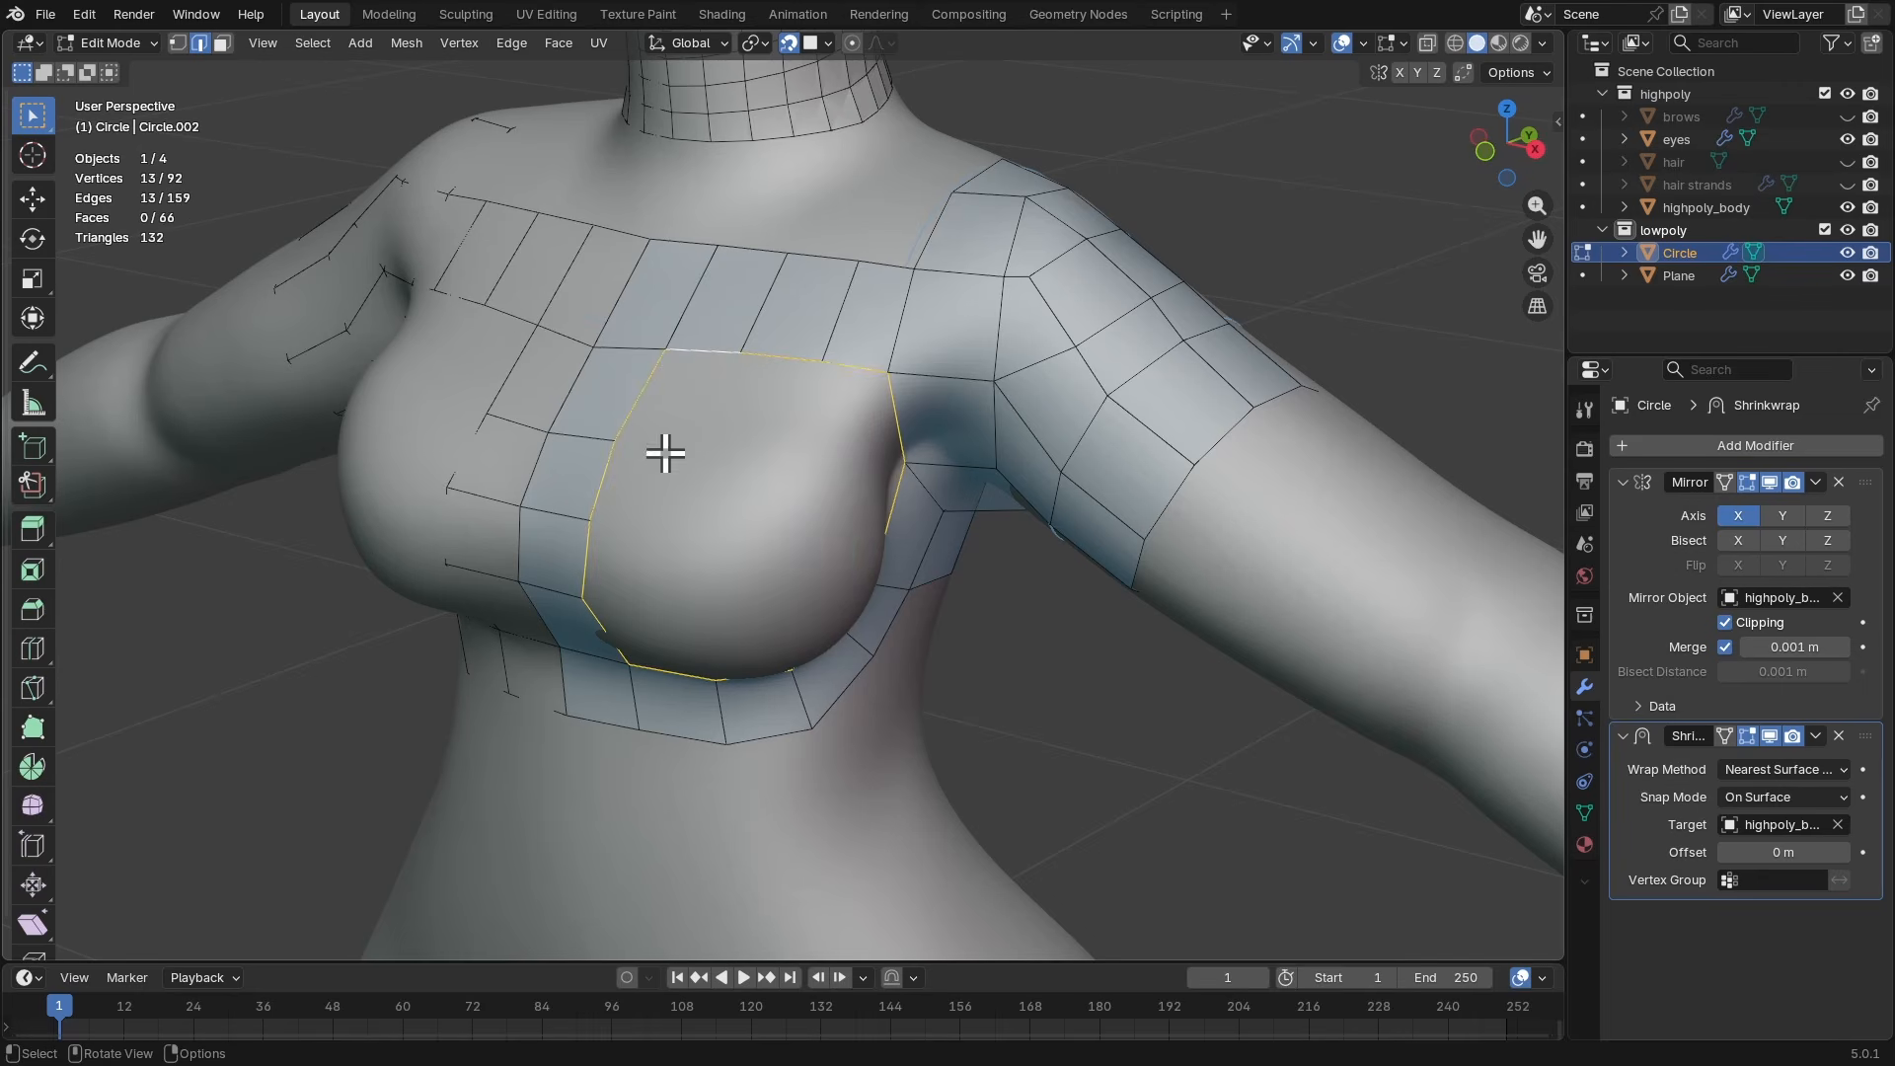
- Fill three faces down the inner side of the breast opening from its upper inner corner, placing each new vertex
{"action": "middle_click_drag", "start_coordinate": [863, 549], "coordinate": [898, 434]}
{"action": "key", "text": "1"}
{"action": "left_click", "coordinate": [759, 389]}
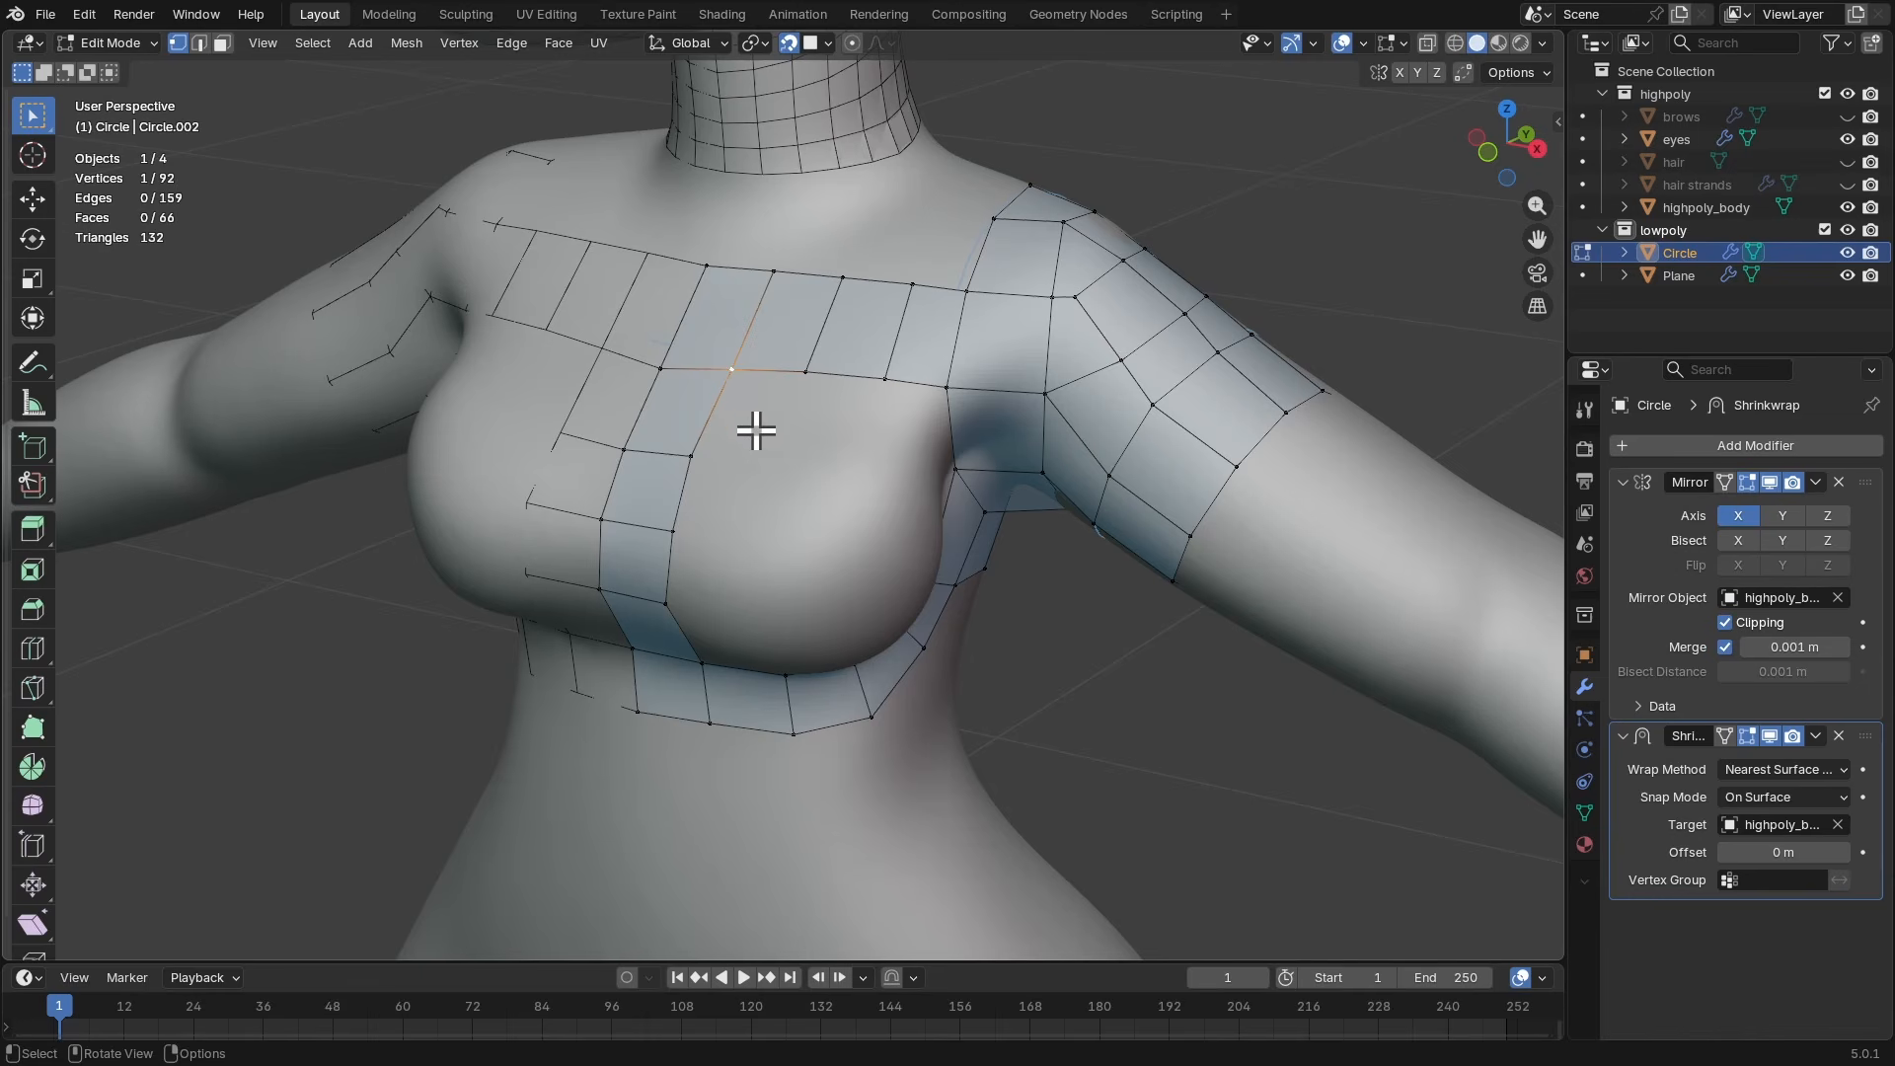
{"action": "key", "text": "alt+v"}
{"action": "left_click", "coordinate": [775, 458]}
{"action": "middle_click_drag", "start_coordinate": [768, 464], "coordinate": [681, 461]}
{"action": "left_click", "coordinate": [688, 429]}
{"action": "key", "text": "f"}
{"action": "left_click", "coordinate": [683, 439]}
{"action": "left_click", "coordinate": [681, 462]}
{"action": "key", "text": "f"}
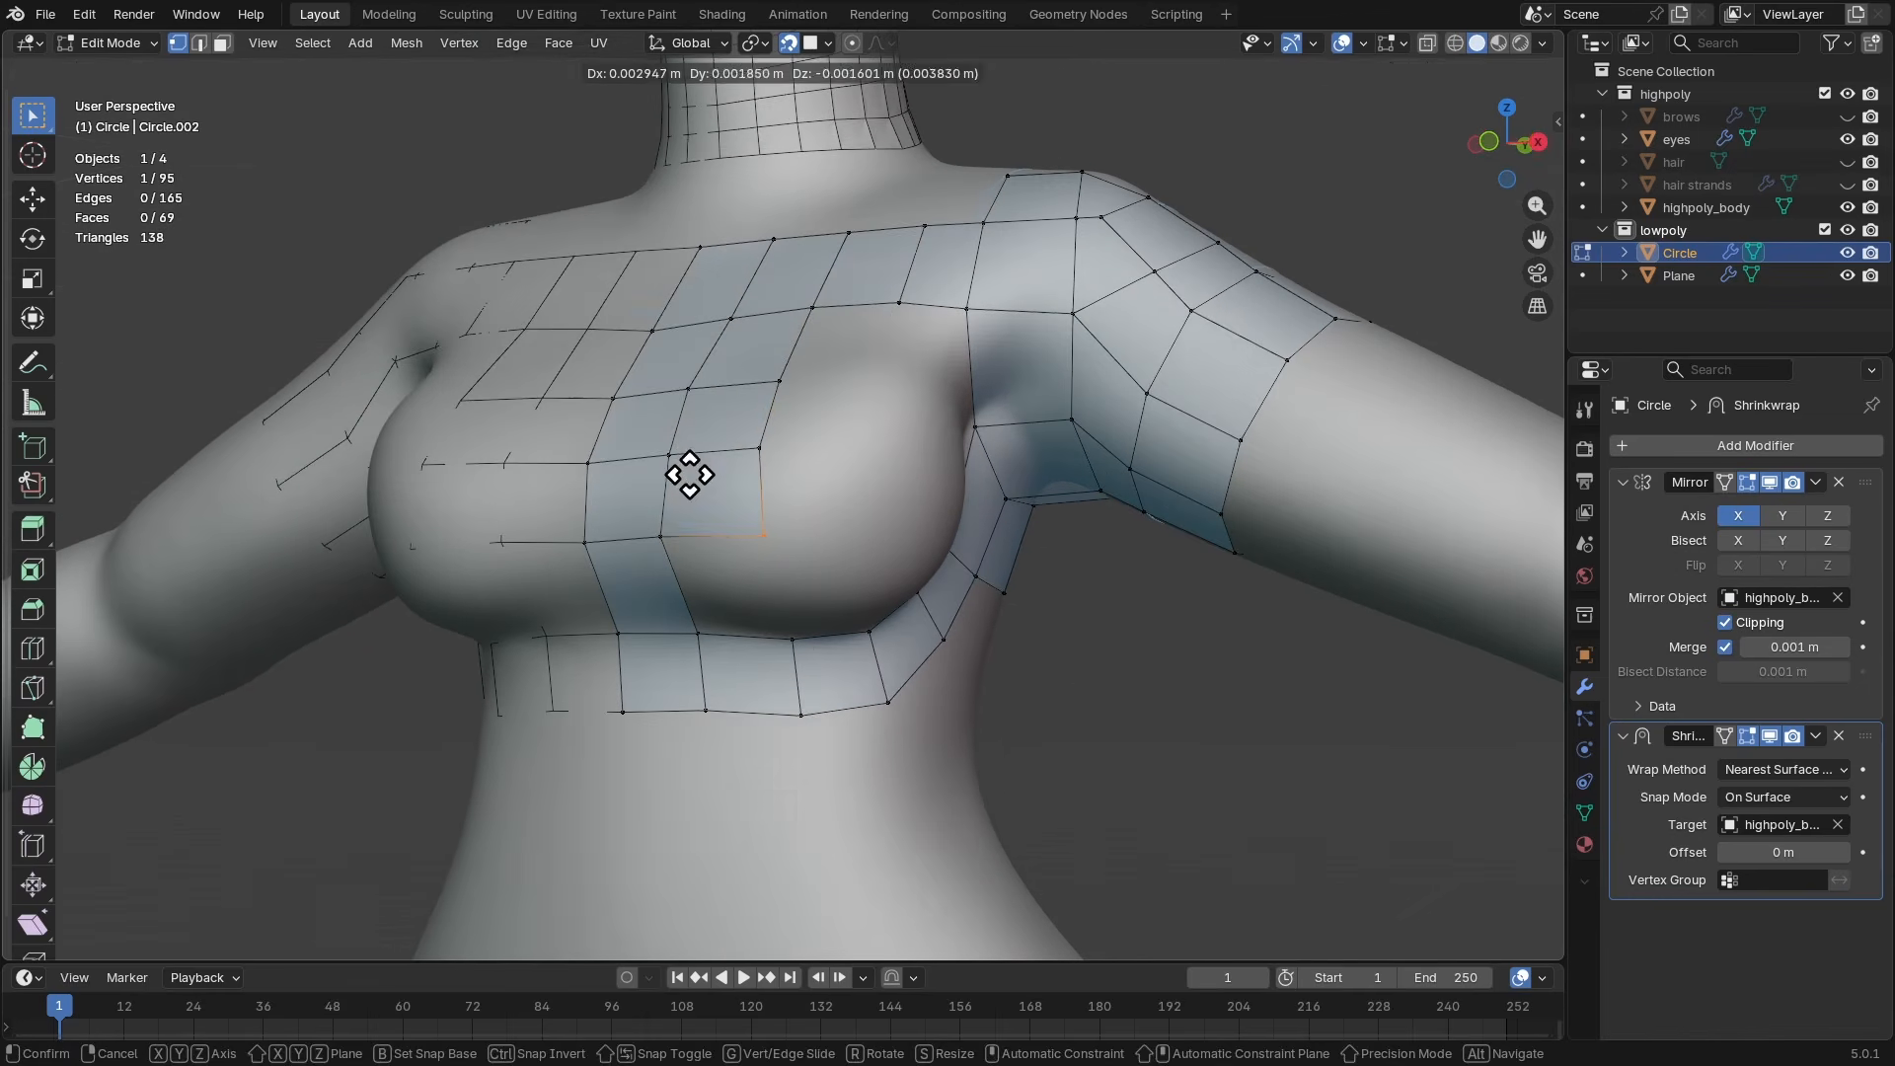
{"action": "left_click", "coordinate": [686, 491]}
- Close the new column with a face down to the underbust strip and adjust the vertex beside it
{"action": "key", "text": "2"}
{"action": "mouse_move", "coordinate": [685, 543]}
{"action": "middle_mouse_down"}
{"action": "mouse_move", "coordinate": [685, 523]}
{"action": "mouse_move", "coordinate": [711, 529]}
{"action": "mouse_move", "coordinate": [674, 518]}
{"action": "middle_mouse_up"}
{"action": "left_click", "coordinate": [686, 546]}
{"action": "key", "text": "f"}
{"action": "key", "text": "1"}
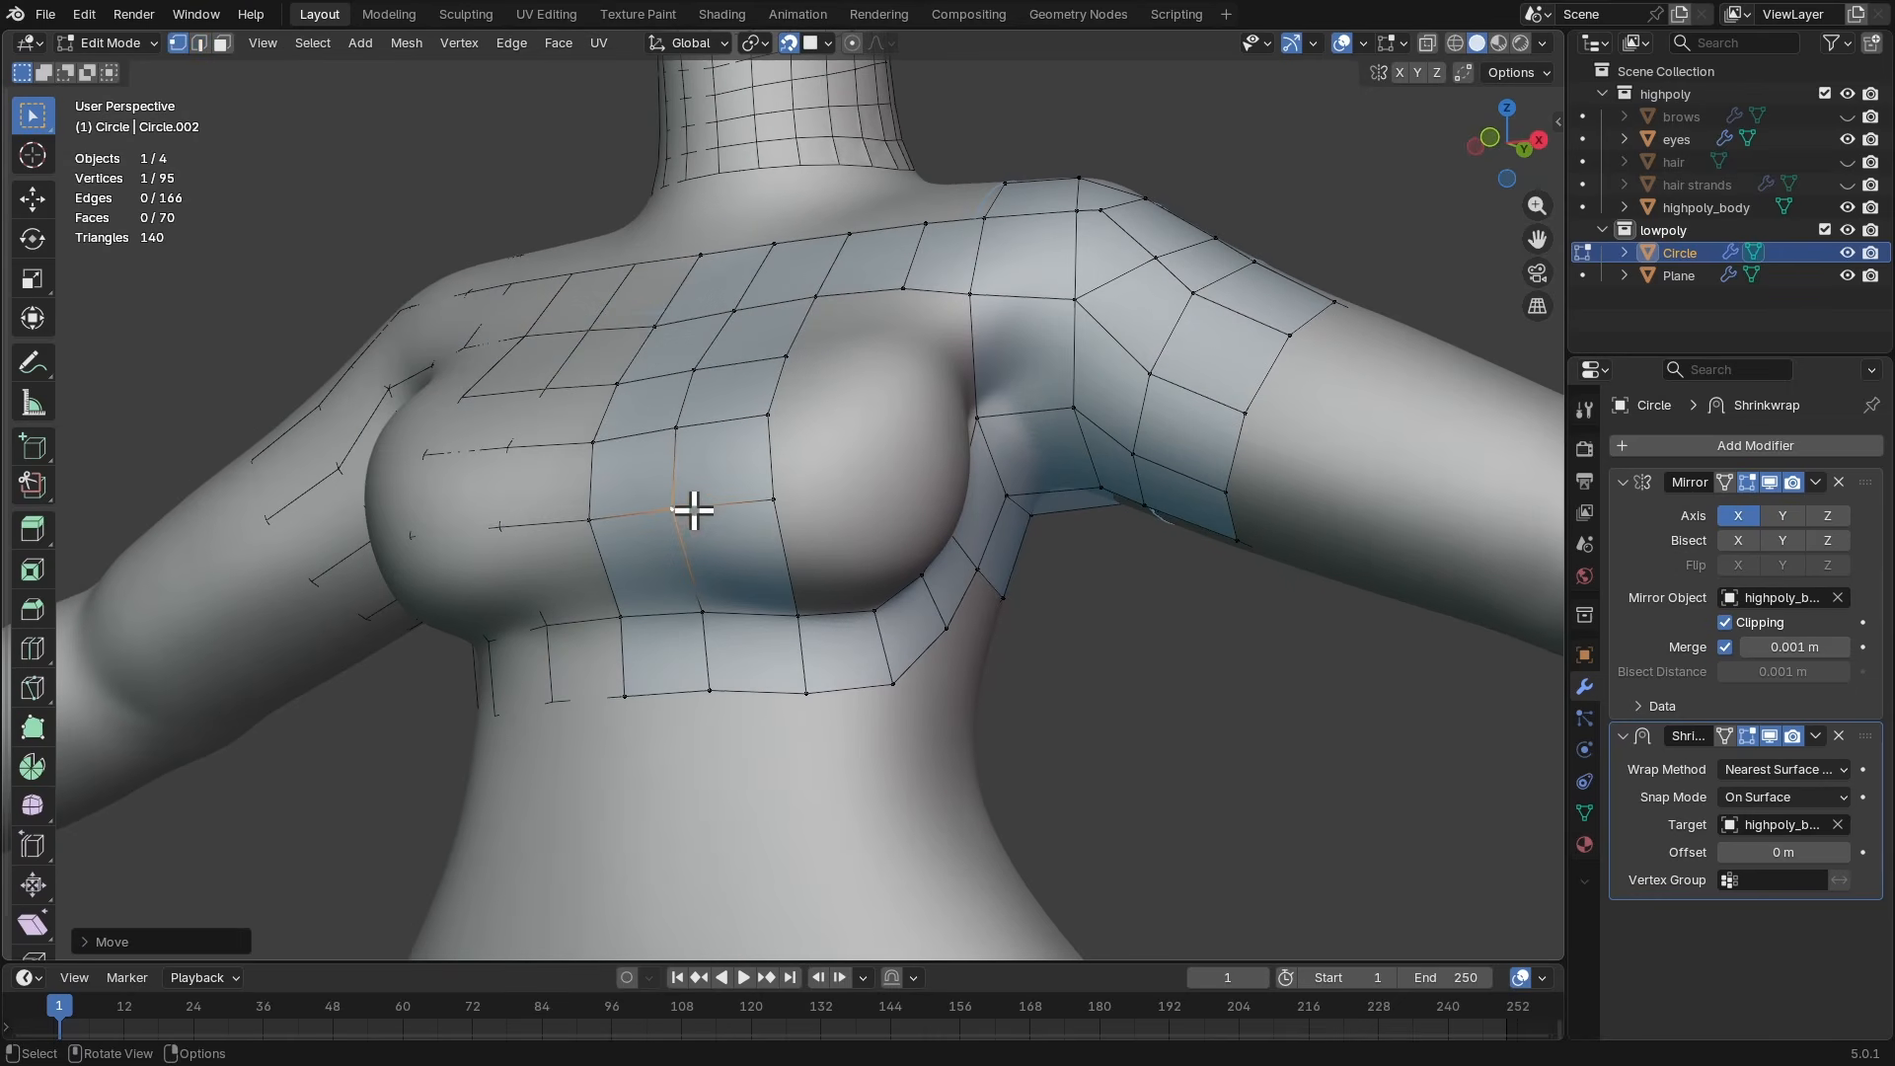
- Fill a second column of faces down the breast from the chest strip to the underbust strip, positioning each new corner
{"action": "middle_click_drag", "start_coordinate": [834, 360], "coordinate": [780, 574]}
{"action": "key", "text": "f"}
{"action": "left_click", "coordinate": [744, 422]}
{"action": "key", "text": "f"}
{"action": "key", "text": "g"}
{"action": "left_click", "coordinate": [781, 455]}
{"action": "key", "text": "f"}
{"action": "key", "text": "g"}
{"action": "left_click", "coordinate": [766, 513]}
{"action": "key", "text": "2"}
{"action": "key", "text": "f"}
- Fill a third column of faces down the outer breast, positioning each new vertex and joining the column to the lower strip
{"action": "key", "text": "1"}
{"action": "left_click", "coordinate": [818, 348]}
{"action": "key", "text": "f"}
{"action": "key", "text": "g"}
{"action": "left_click", "coordinate": [818, 421]}
{"action": "key", "text": "f"}
{"action": "key", "text": "g"}
{"action": "left_click", "coordinate": [775, 427]}
{"action": "key", "text": "f"}
{"action": "key", "text": "g"}
{"action": "left_click", "coordinate": [724, 439]}
{"action": "key", "text": "2"}
{"action": "left_click", "coordinate": [758, 577]}
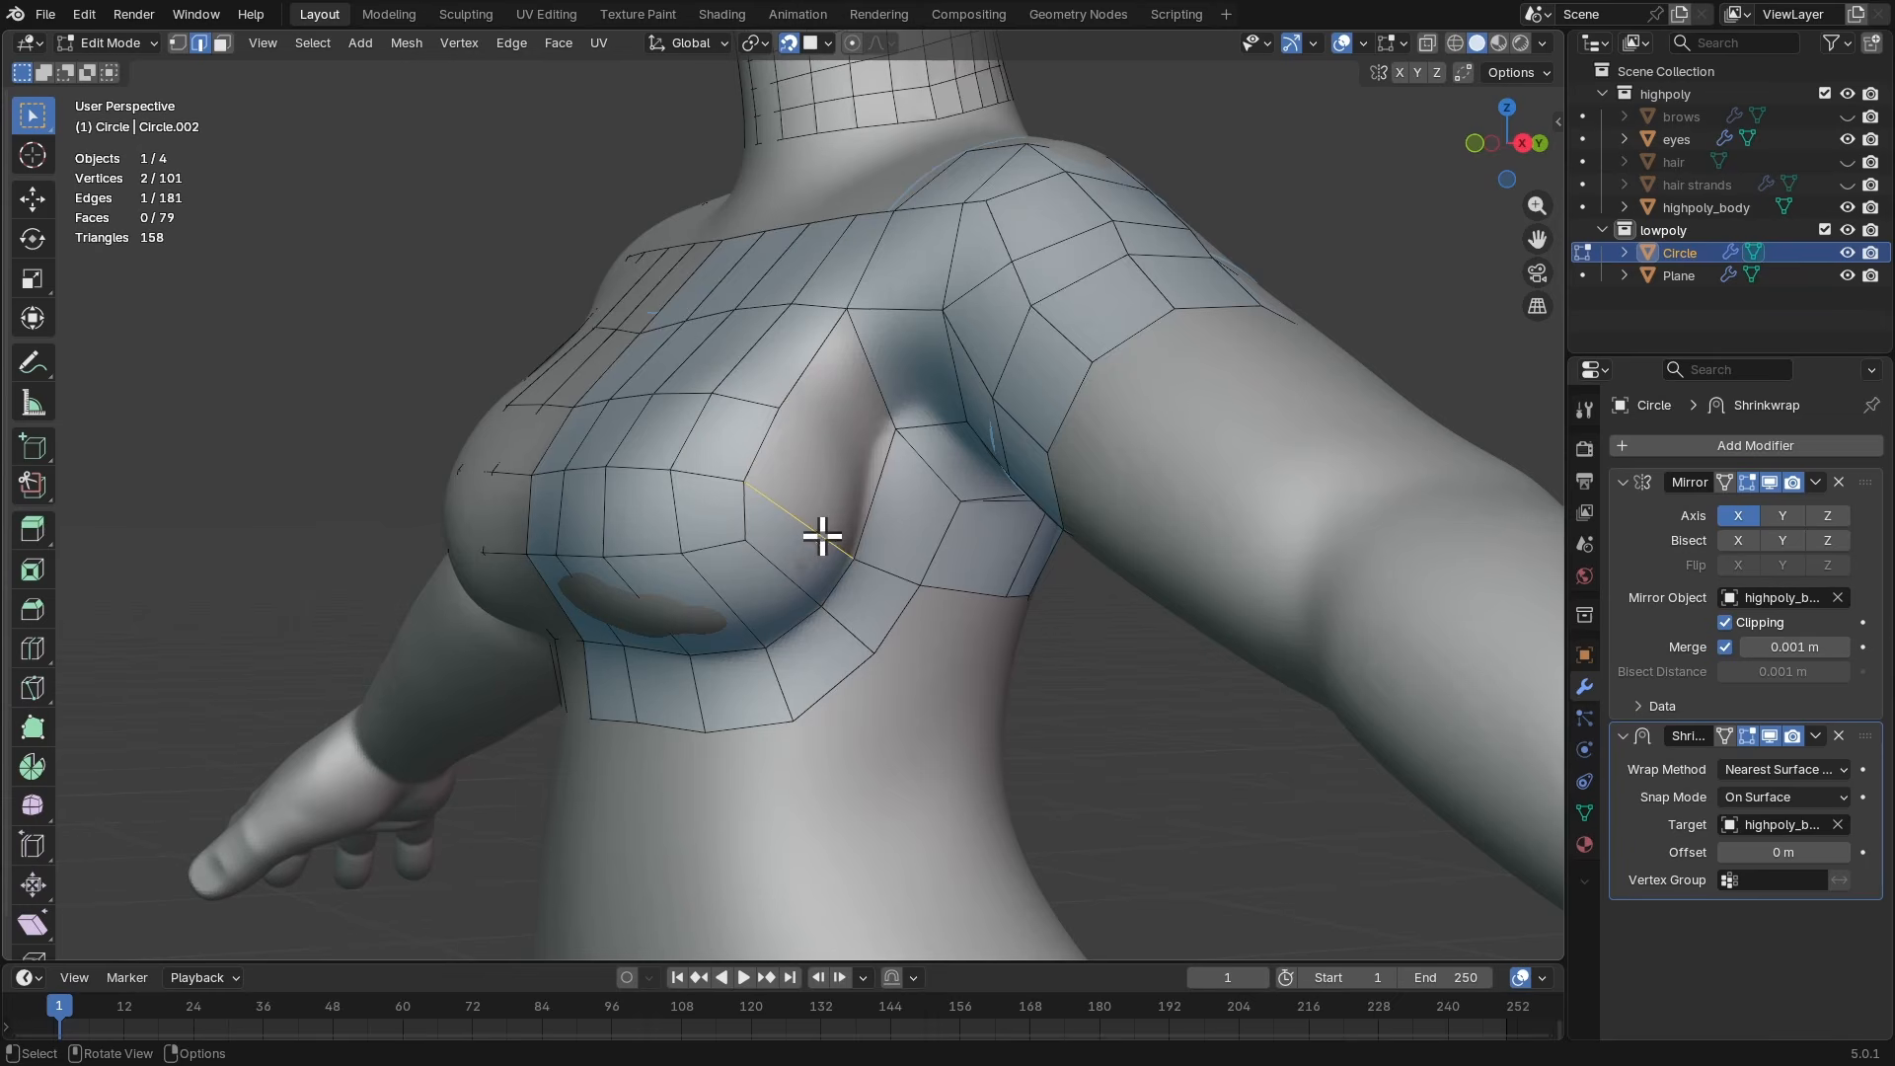
- Add a single loop cut along the side strip beneath the armpit
{"action": "mouse_move", "coordinate": [854, 509]}
{"action": "middle_mouse_down"}
{"action": "mouse_move", "coordinate": [859, 478]}
{"action": "mouse_move", "coordinate": [831, 509]}
{"action": "middle_mouse_up"}
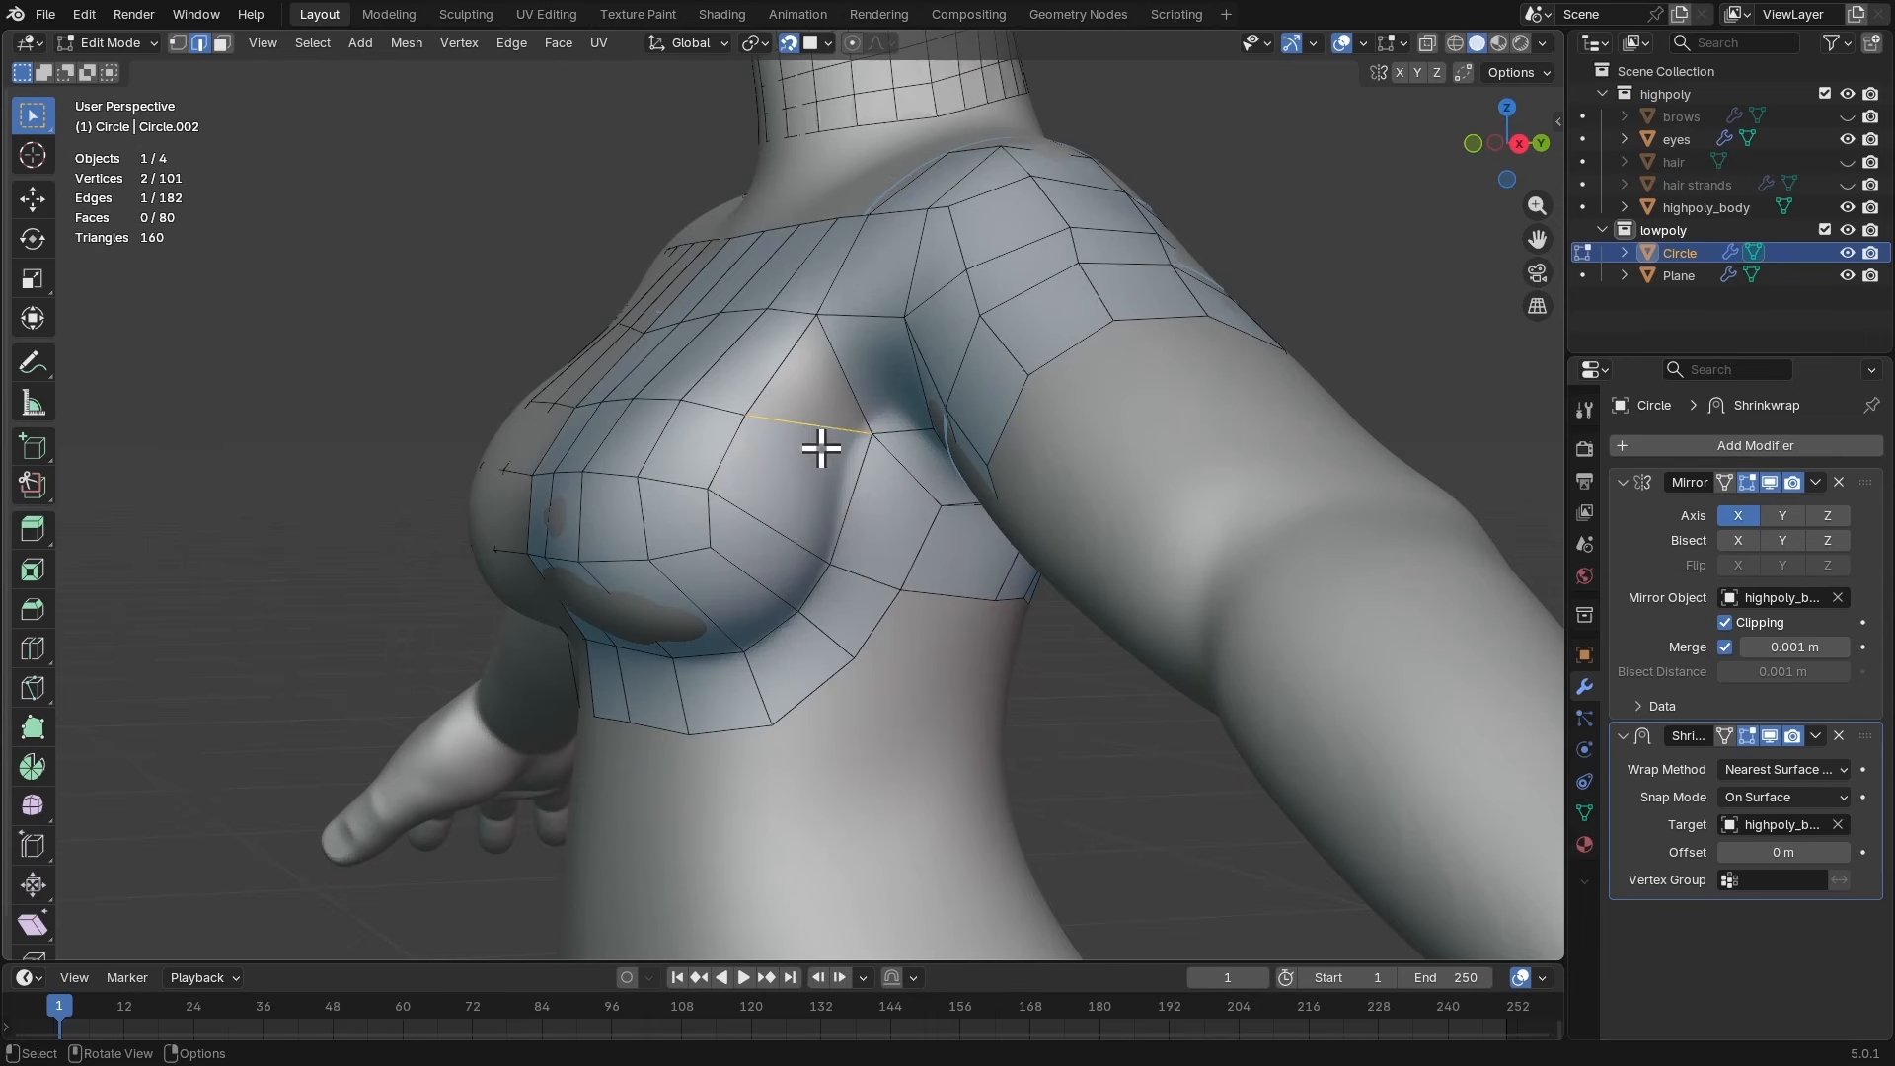
{"action": "left_click", "coordinate": [923, 543]}
{"action": "left_click", "coordinate": [923, 546]}
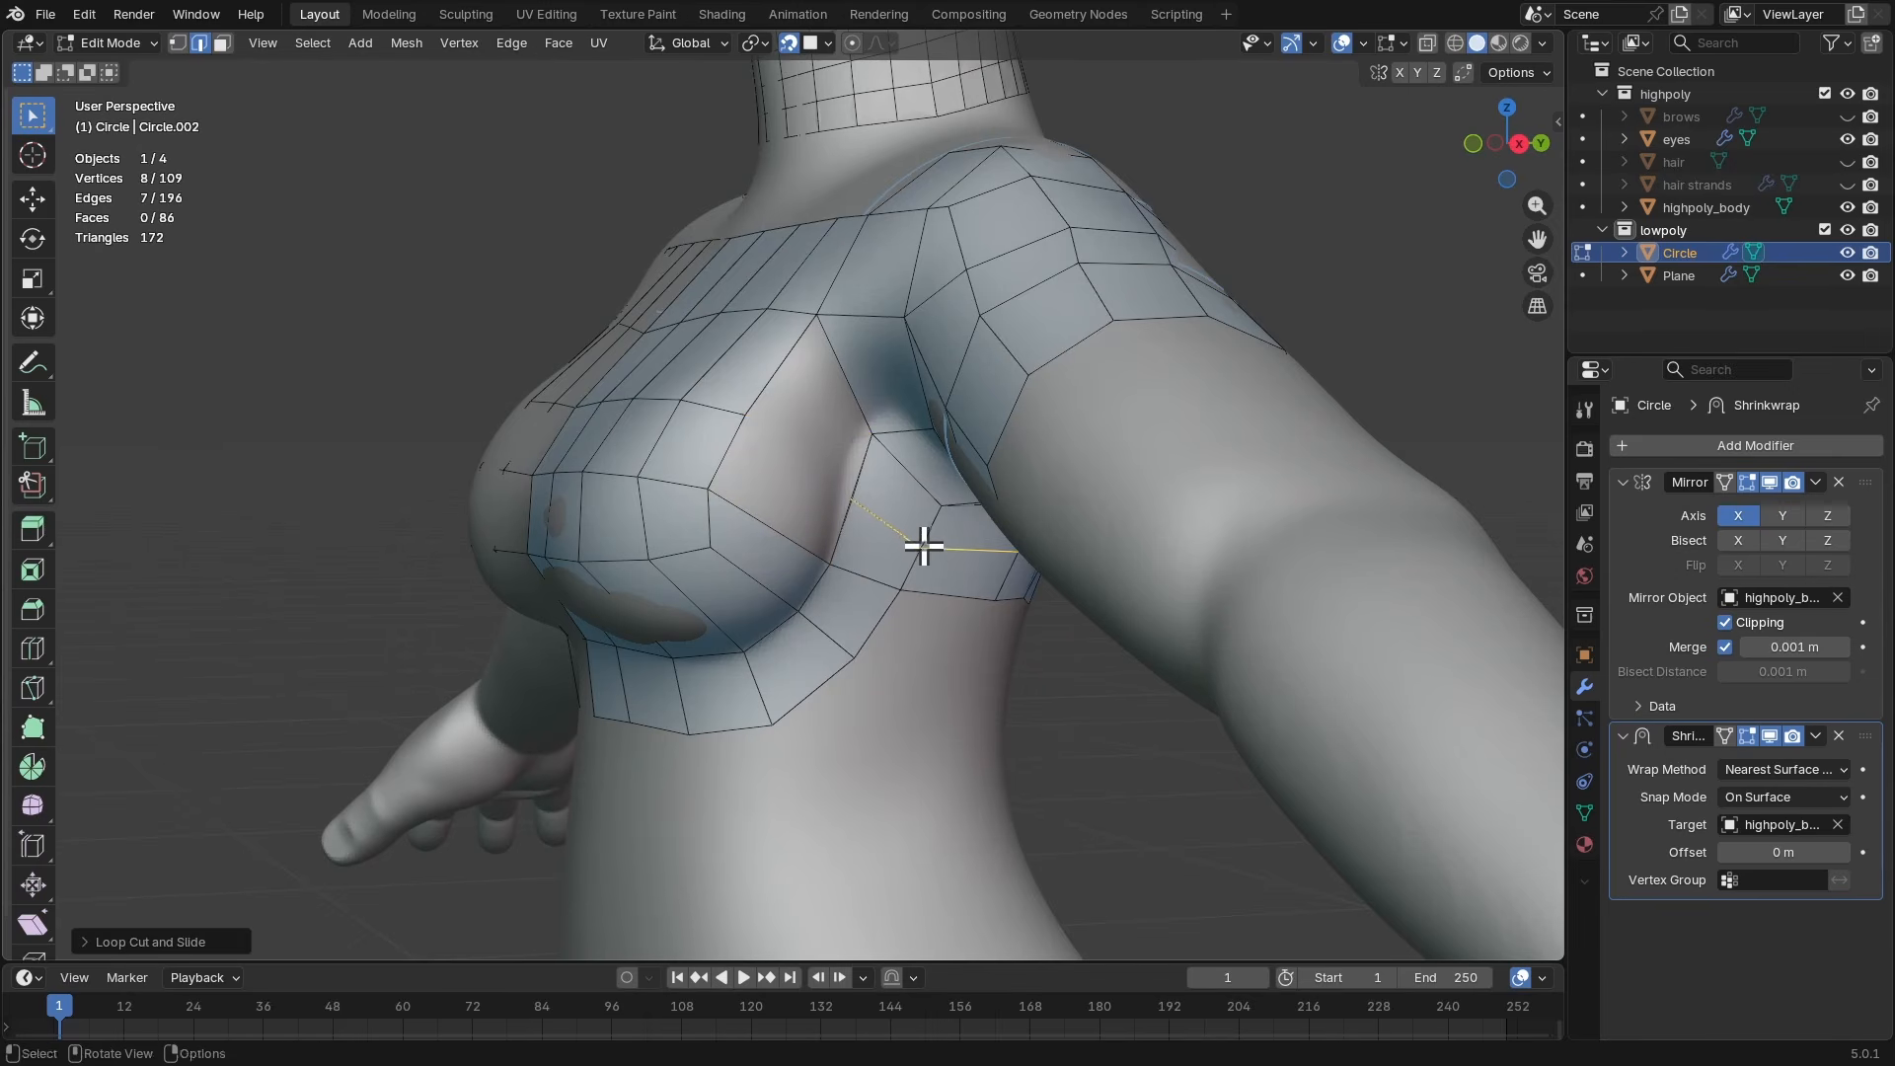
- Fill the remaining opening on the outer breast below the armpit with two faces
{"action": "middle_click_drag", "start_coordinate": [924, 545], "coordinate": [775, 530]}
{"action": "left_click", "coordinate": [775, 530]}
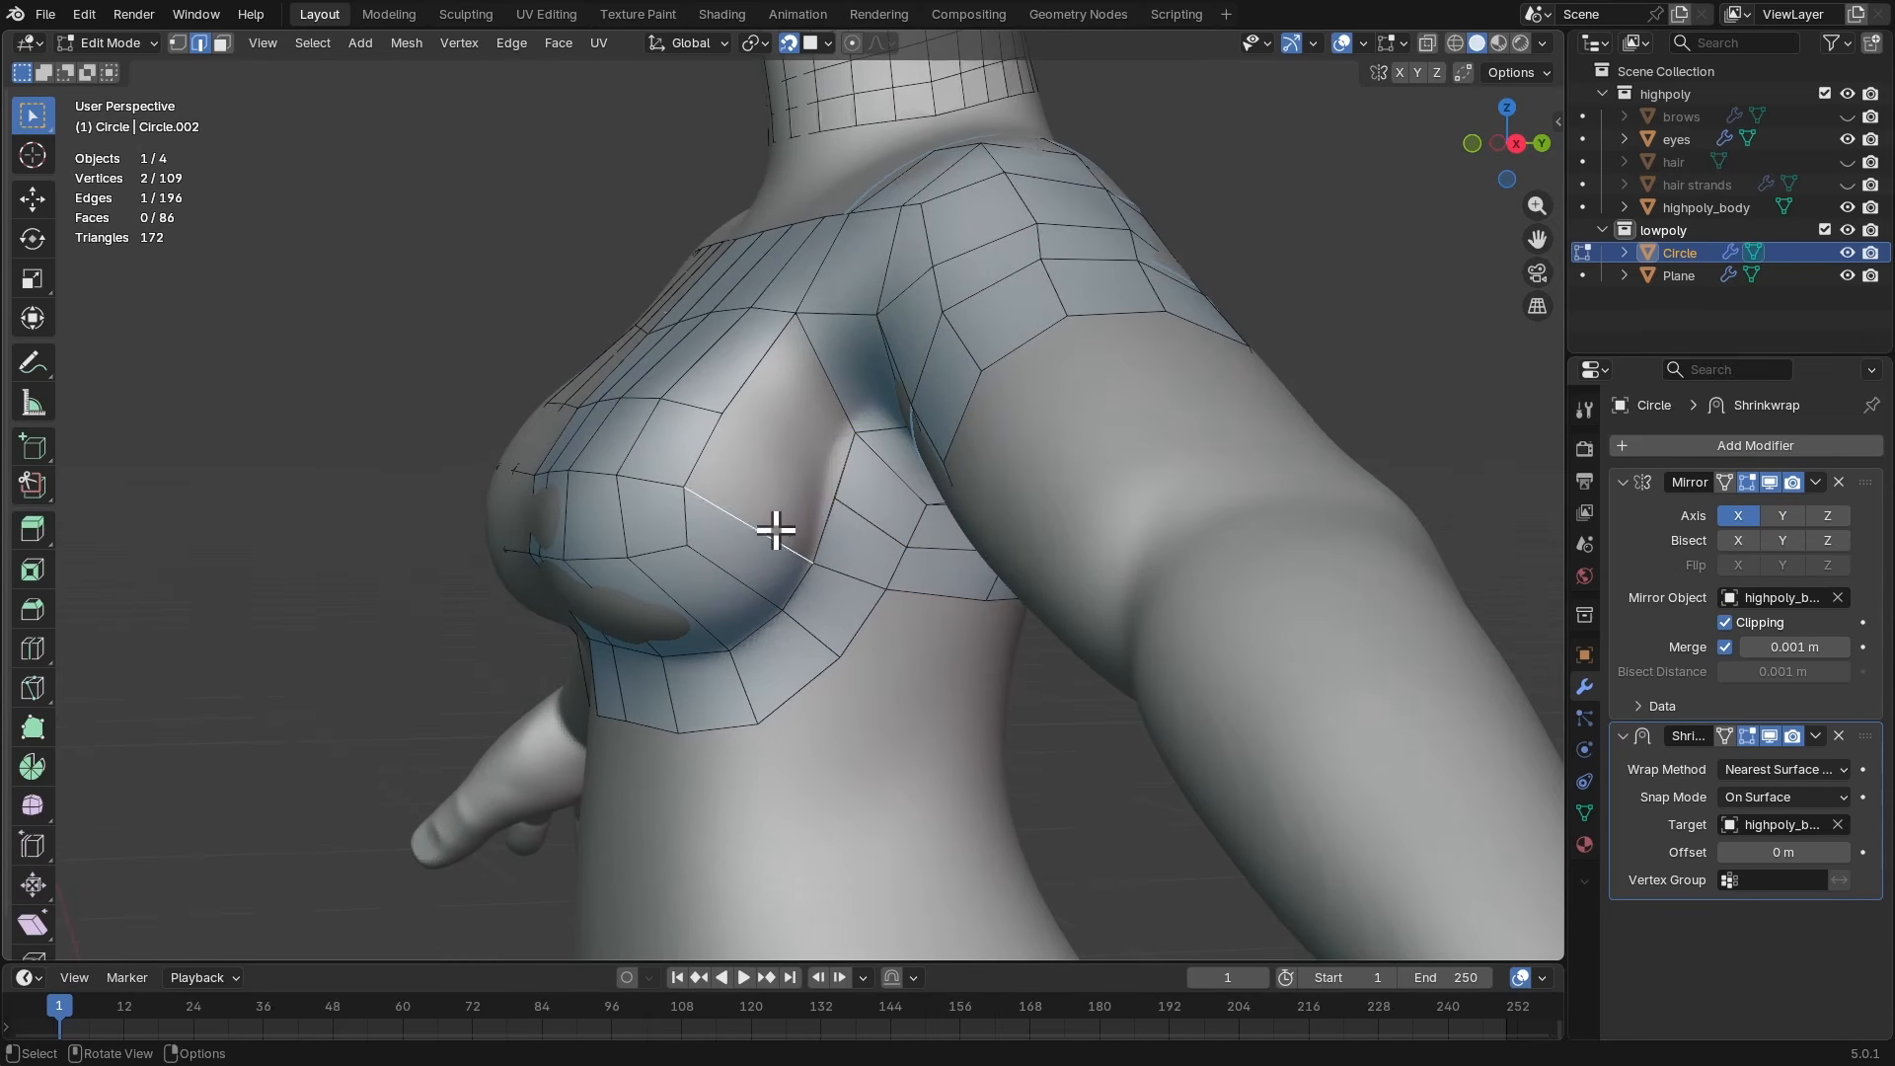
{"action": "left_click_drag", "start_coordinate": [854, 509], "coordinate": [860, 513], "text": "alt"}
{"action": "key", "text": "1"}
{"action": "left_click", "coordinate": [854, 511]}
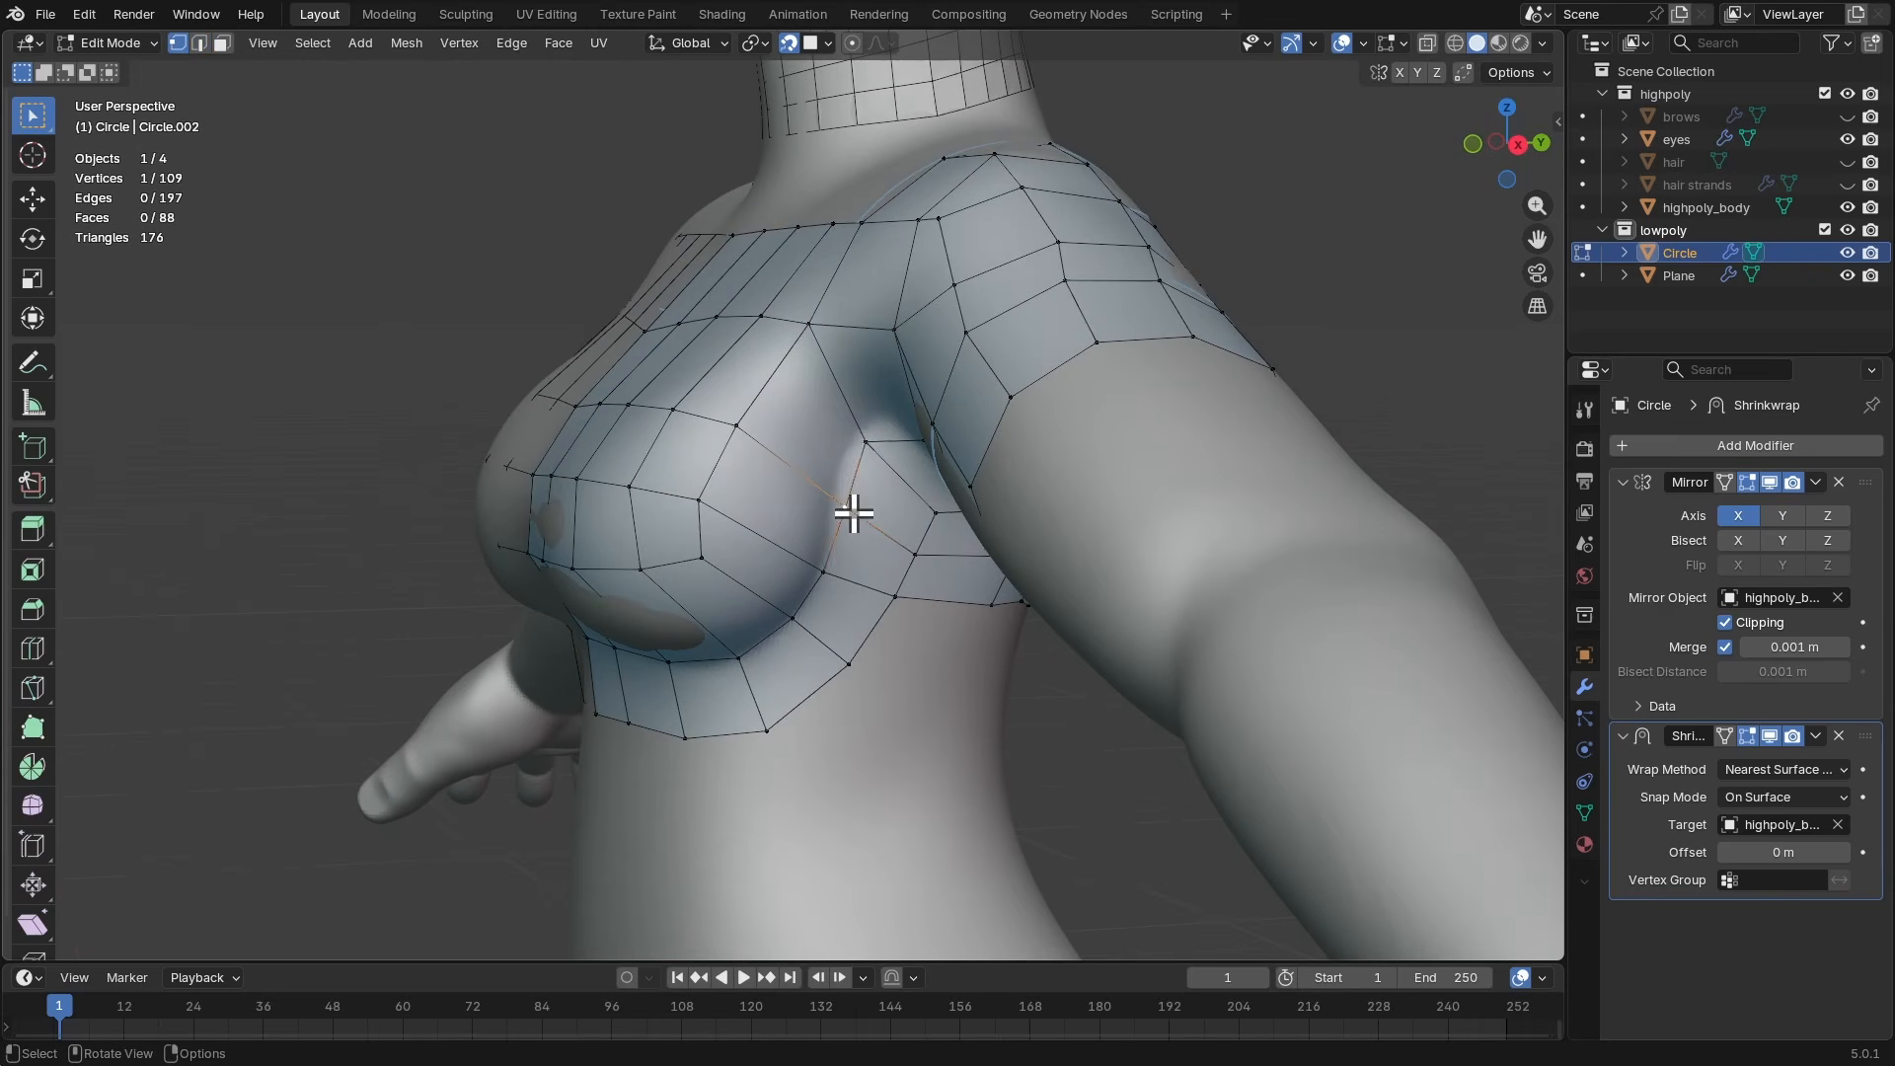
- Reposition two vertices along the outer breast edge and one vertex on the front of the shoulder
{"action": "key", "text": "g"}
{"action": "left_click", "coordinate": [843, 505]}
{"action": "left_click", "coordinate": [872, 443]}
{"action": "key", "text": "g"}
{"action": "left_click", "coordinate": [864, 428]}
{"action": "middle_click_drag", "start_coordinate": [1083, 283], "coordinate": [951, 444], "text": "ctrl"}
{"action": "left_click", "coordinate": [931, 474]}
{"action": "key", "text": "g"}
{"action": "left_click", "coordinate": [944, 477]}
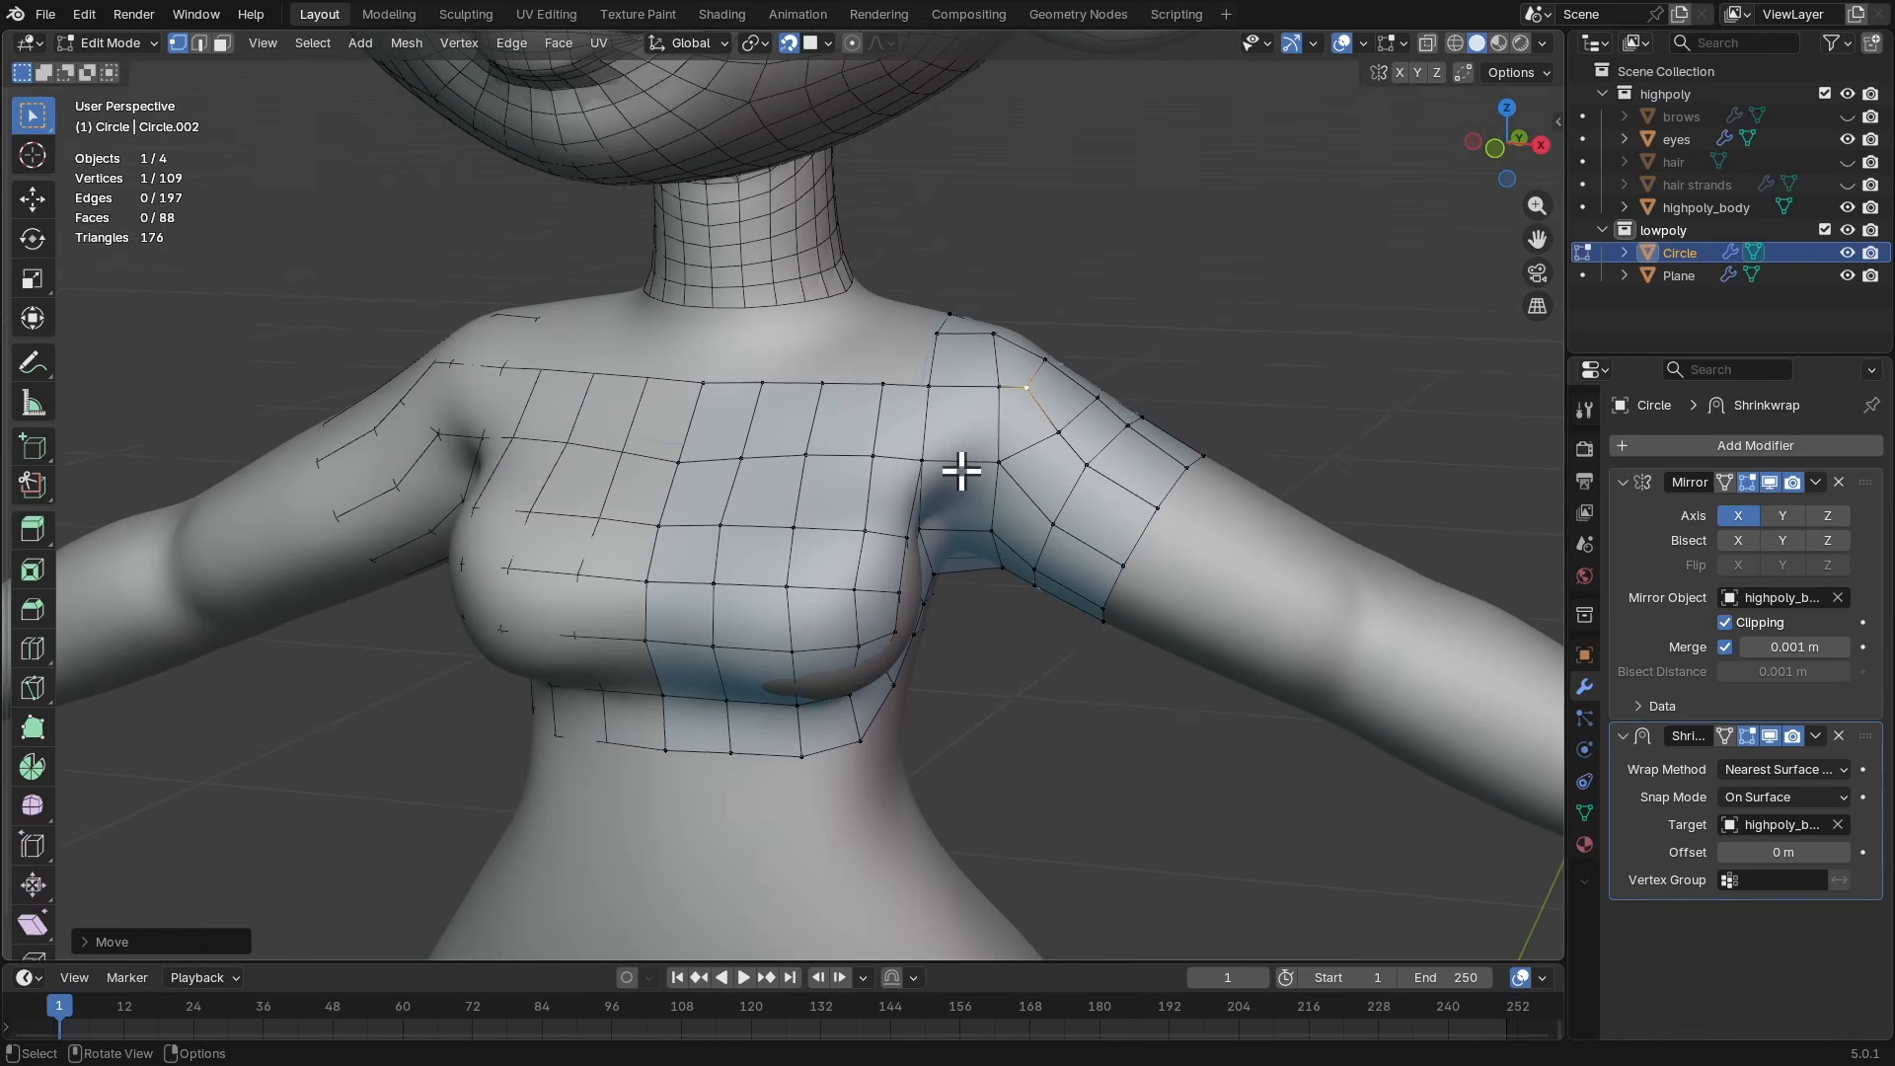
- Add a centred loop cut between the chest and the shoulder, running down through the armpit
{"action": "key", "text": "ctrl+r"}
{"action": "left_click", "coordinate": [959, 460]}
{"action": "right_click", "coordinate": [964, 453]}
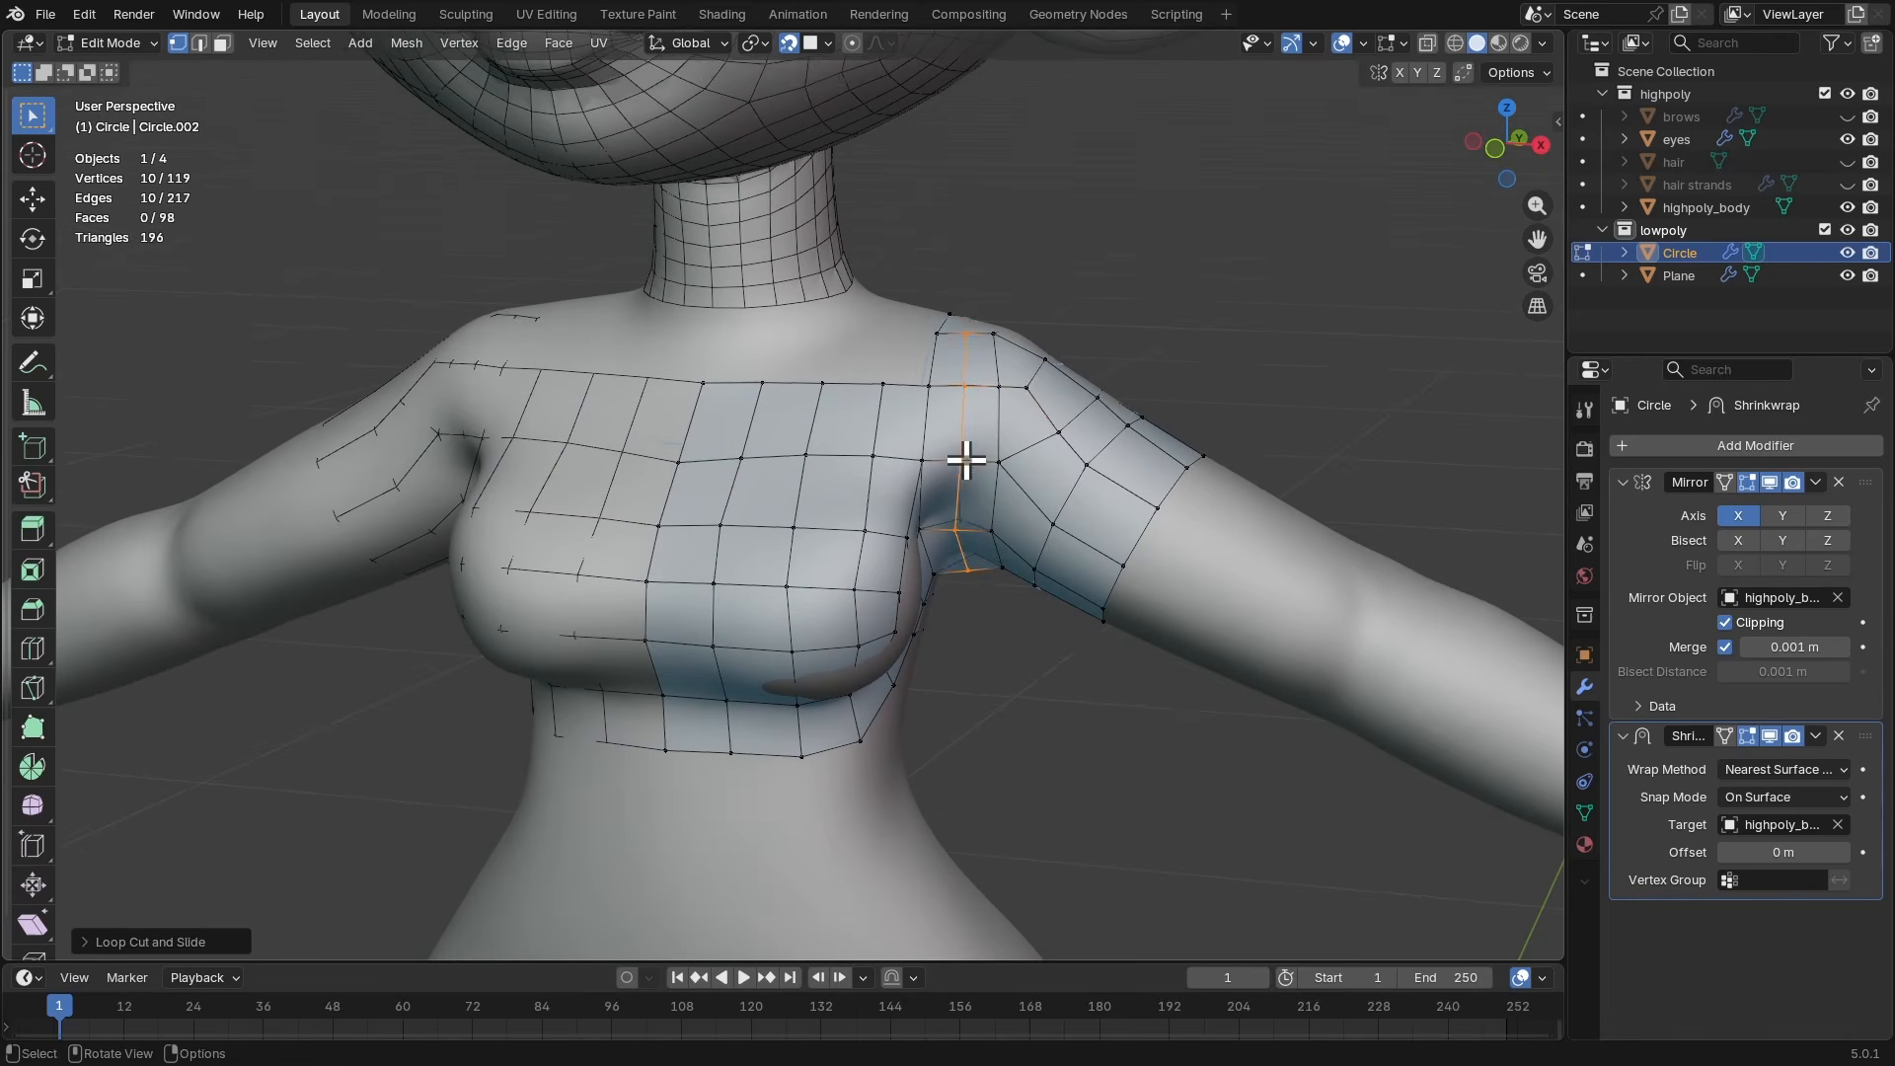
- Add three loop cuts through the widely spaced faces around the shoulder and armpit
{"action": "middle_click_drag", "start_coordinate": [965, 453], "coordinate": [768, 496]}
{"action": "key", "text": "ctrl+r"}
{"action": "left_click", "coordinate": [1029, 443]}
{"action": "right_click", "coordinate": [1029, 443]}
{"action": "key", "text": "ctrl+r"}
{"action": "left_click", "coordinate": [910, 524]}
{"action": "left_click", "coordinate": [915, 523]}
{"action": "key", "text": "ctrl+r"}
{"action": "left_click", "coordinate": [897, 533]}
{"action": "left_click", "coordinate": [899, 535]}
- Add two more loop cuts, including one from the back of the sleeve edge down the side strip behind the armpit
{"action": "key", "text": "ctrl+r"}
{"action": "left_click", "coordinate": [725, 536]}
{"action": "left_click", "coordinate": [726, 536]}
{"action": "key", "text": "ctrl+r"}
{"action": "left_click", "coordinate": [681, 465]}
{"action": "left_click", "coordinate": [681, 466]}
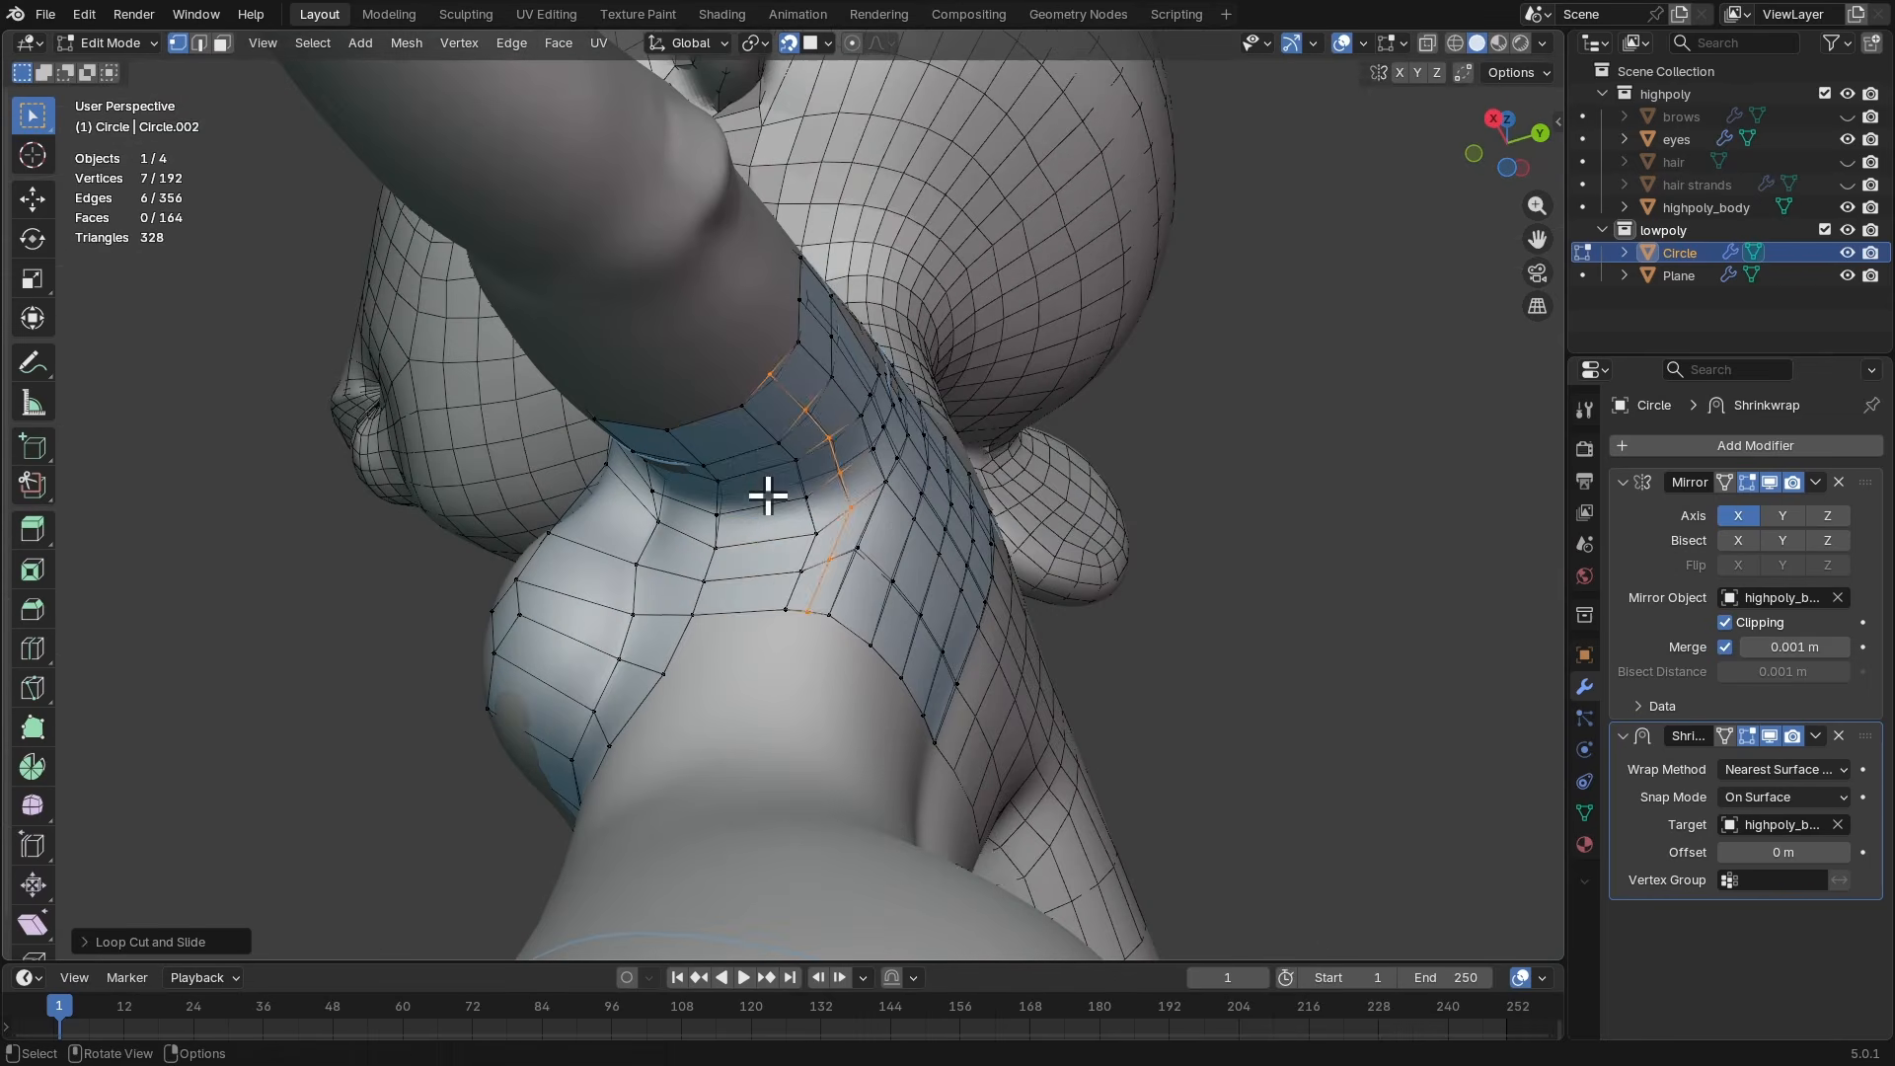
- Add two loop cuts running from beneath the breast and along its outer side through the armpit to the sleeve edge
{"action": "left_click_drag", "start_coordinate": [730, 464], "coordinate": [812, 444], "text": "alt"}
{"action": "key", "text": "ctrl+r"}
{"action": "left_click", "coordinate": [782, 452]}
{"action": "left_click", "coordinate": [783, 452]}
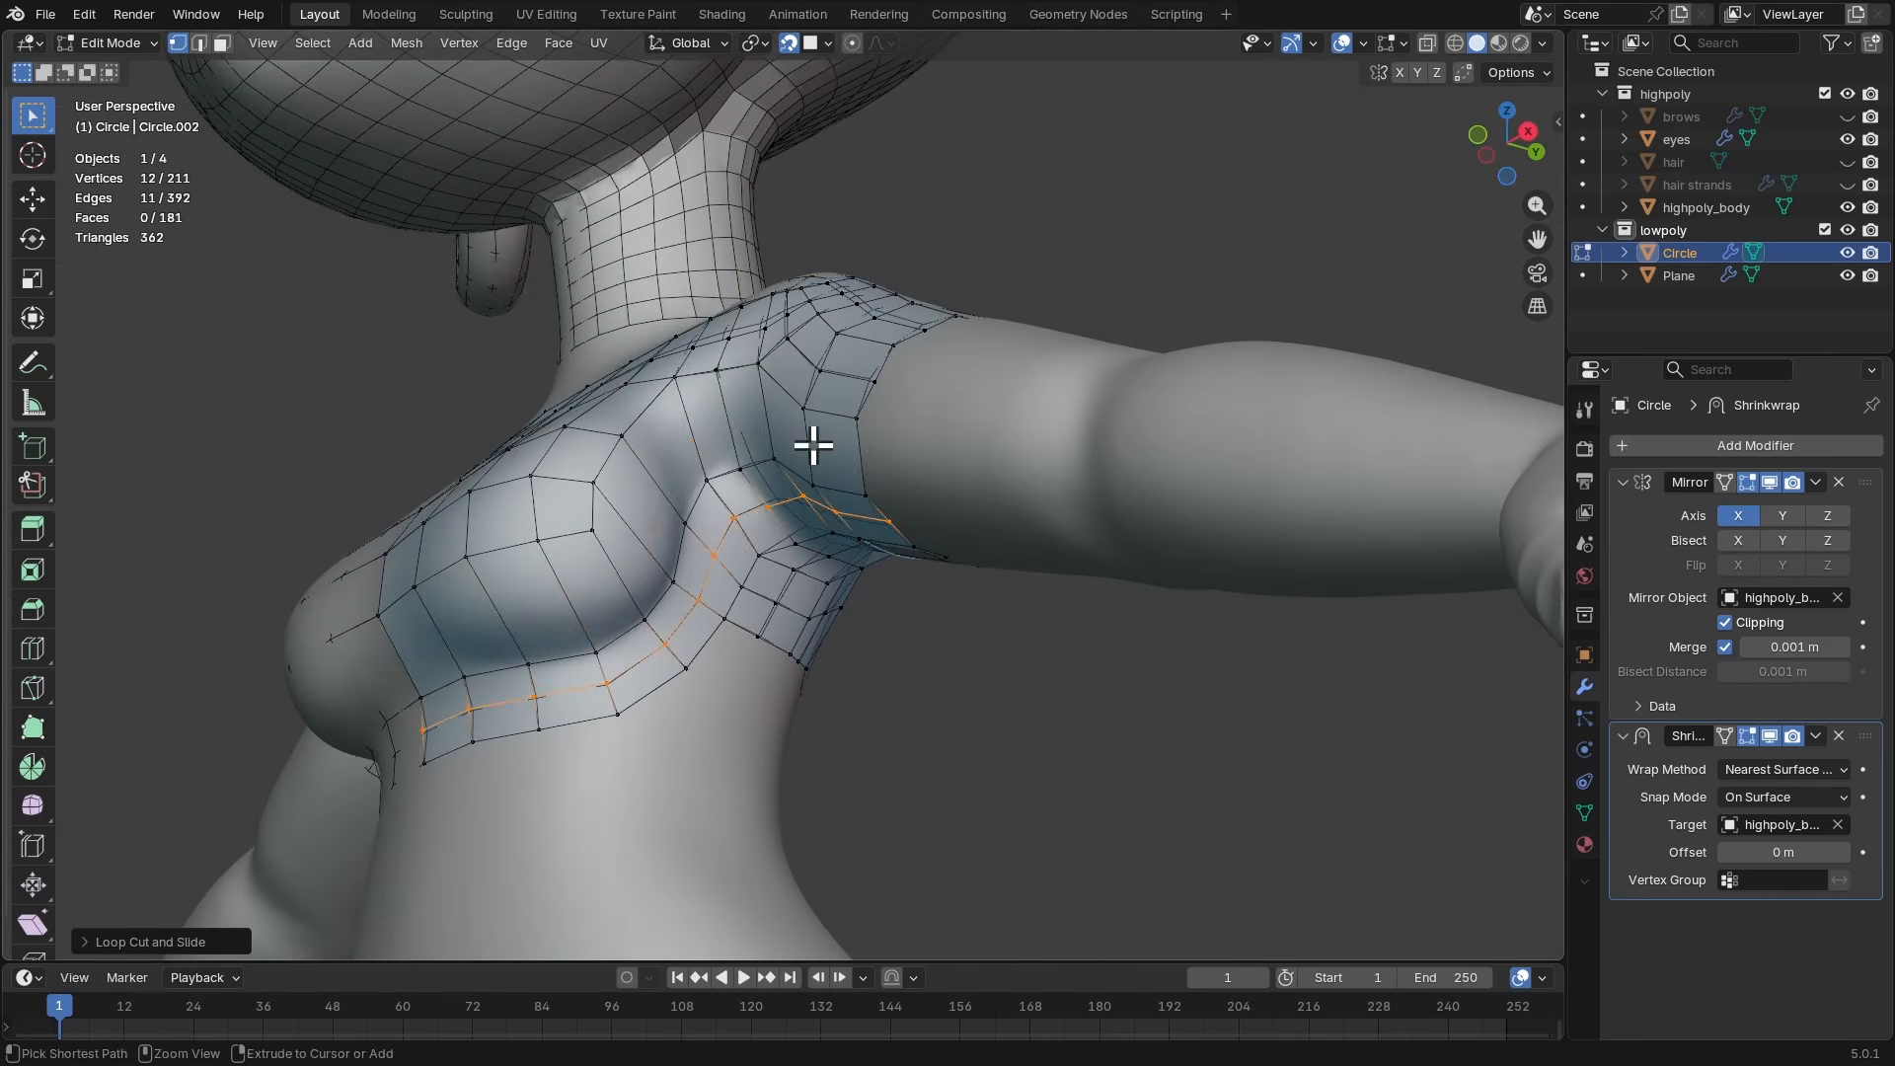
{"action": "key", "text": "ctrl+r"}
{"action": "left_click", "coordinate": [808, 408]}
{"action": "left_click", "coordinate": [809, 409]}
- Switch the body mesh to Sculpt Mode and choose the Relax Slide brush by searching for "relax"
{"action": "mouse_move", "coordinate": [808, 409]}
{"action": "middle_mouse_down"}
{"action": "mouse_move", "coordinate": [876, 516]}
{"action": "mouse_move", "coordinate": [842, 554]}
{"action": "mouse_move", "coordinate": [893, 453]}
{"action": "mouse_move", "coordinate": [866, 444]}
{"action": "mouse_move", "coordinate": [867, 474]}
{"action": "mouse_move", "coordinate": [868, 444]}
{"action": "mouse_move", "coordinate": [994, 427]}
{"action": "mouse_move", "coordinate": [981, 385]}
{"action": "middle_mouse_up"}
{"action": "key", "text": "ctrl+Tab"}
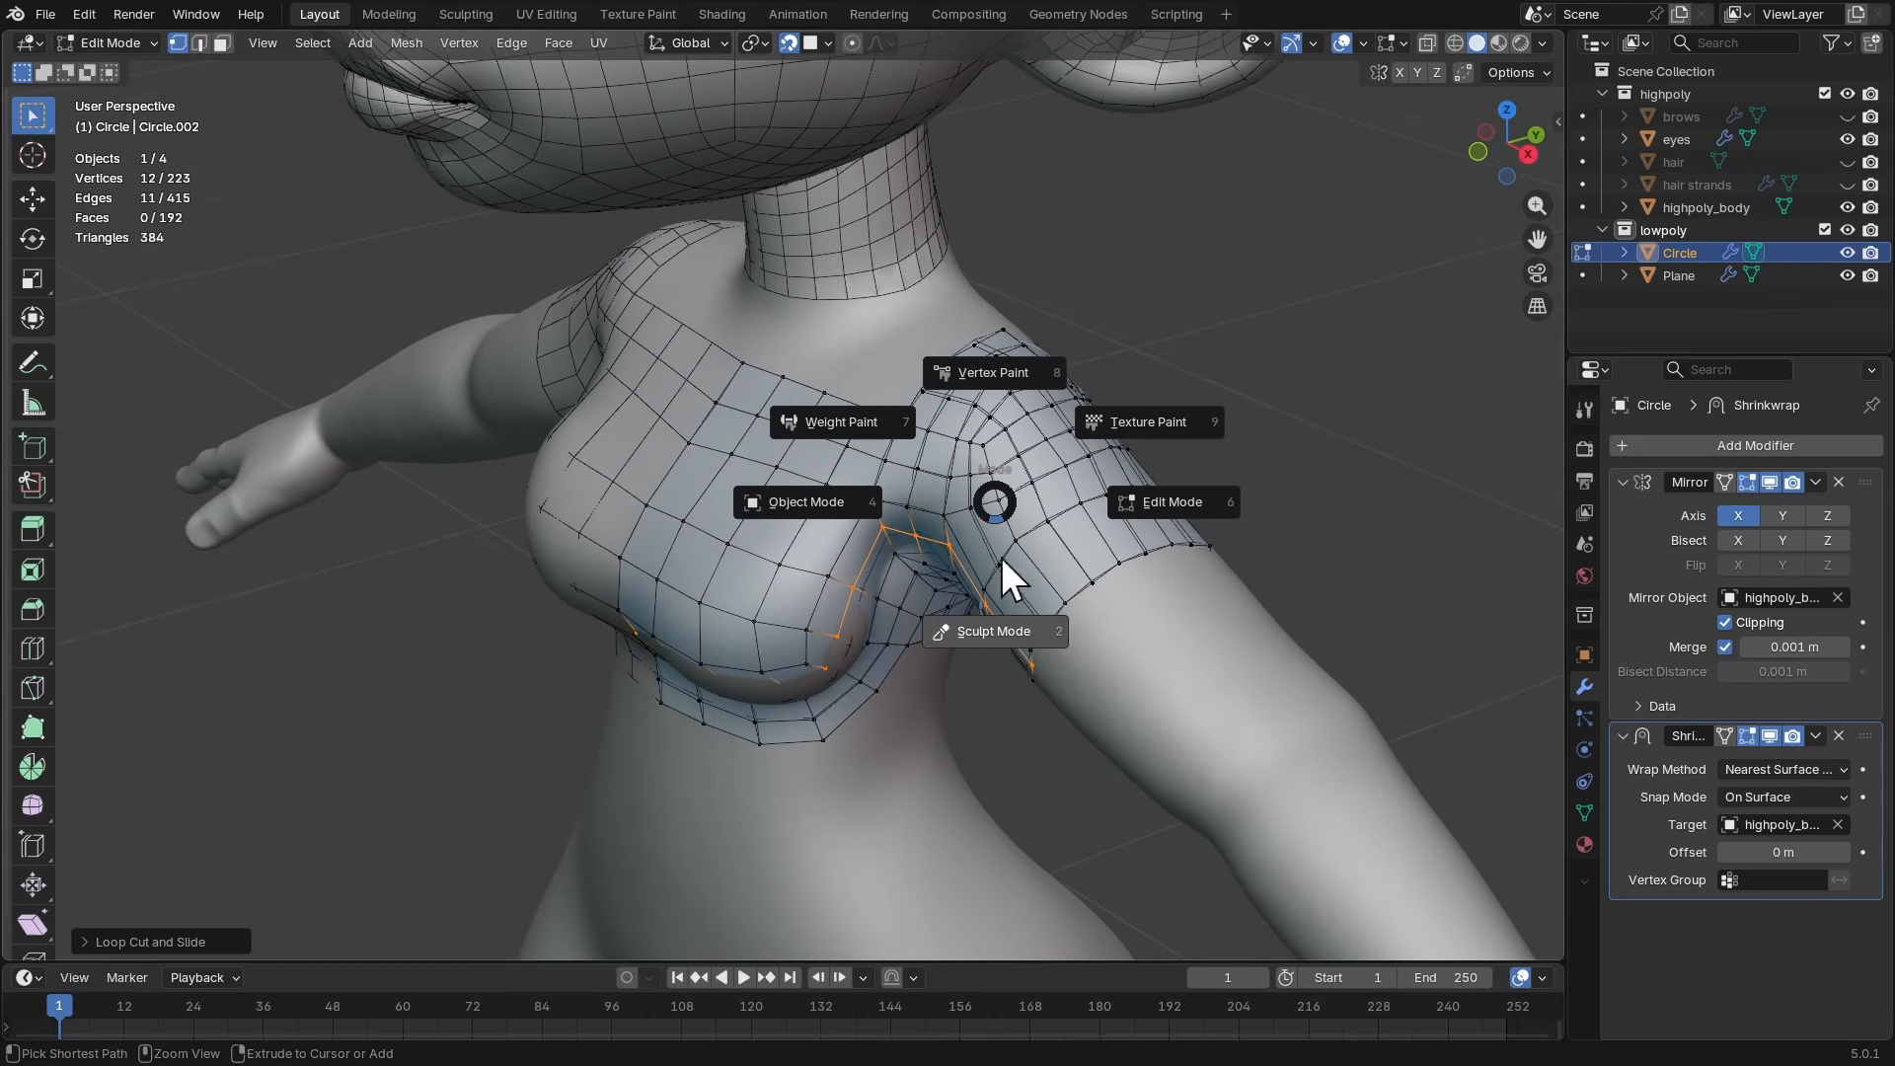
{"action": "left_click", "coordinate": [1005, 659]}
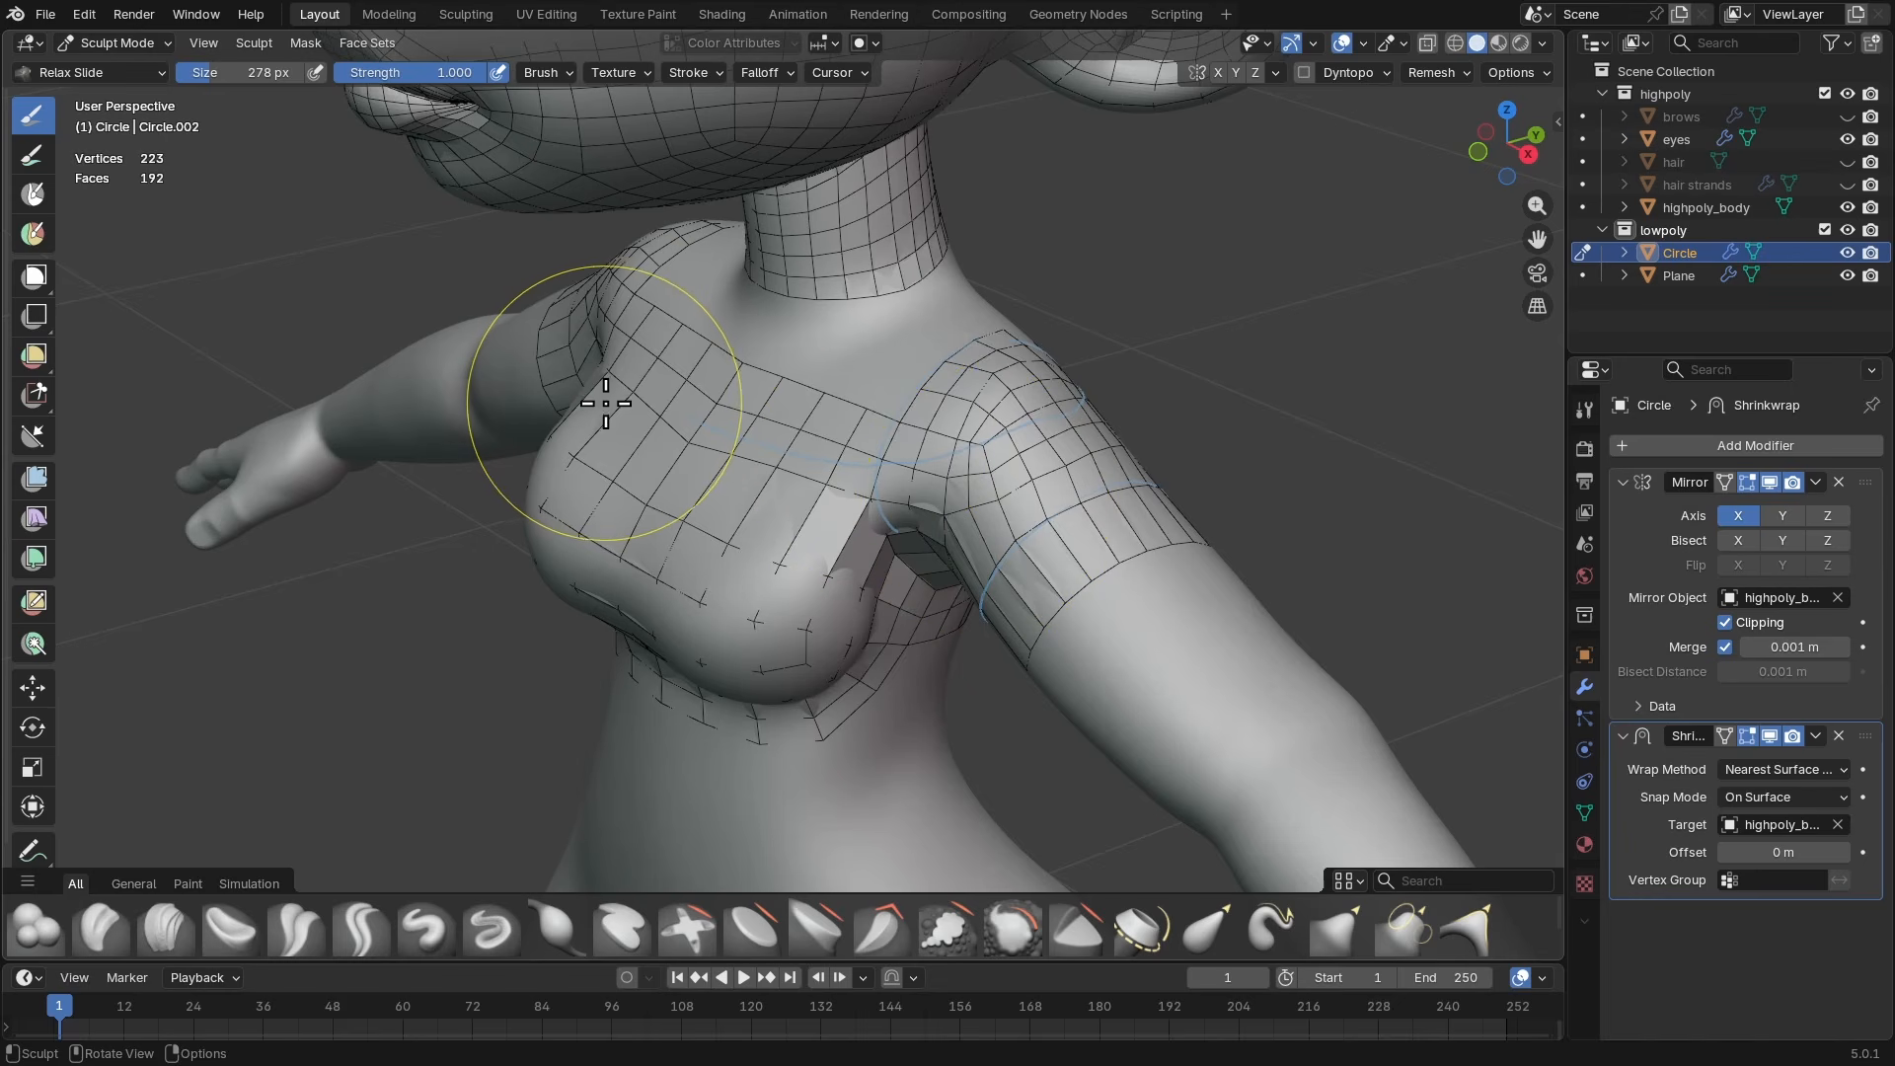
{"action": "key", "text": "shift+space"}
{"action": "type", "text": "rela"}
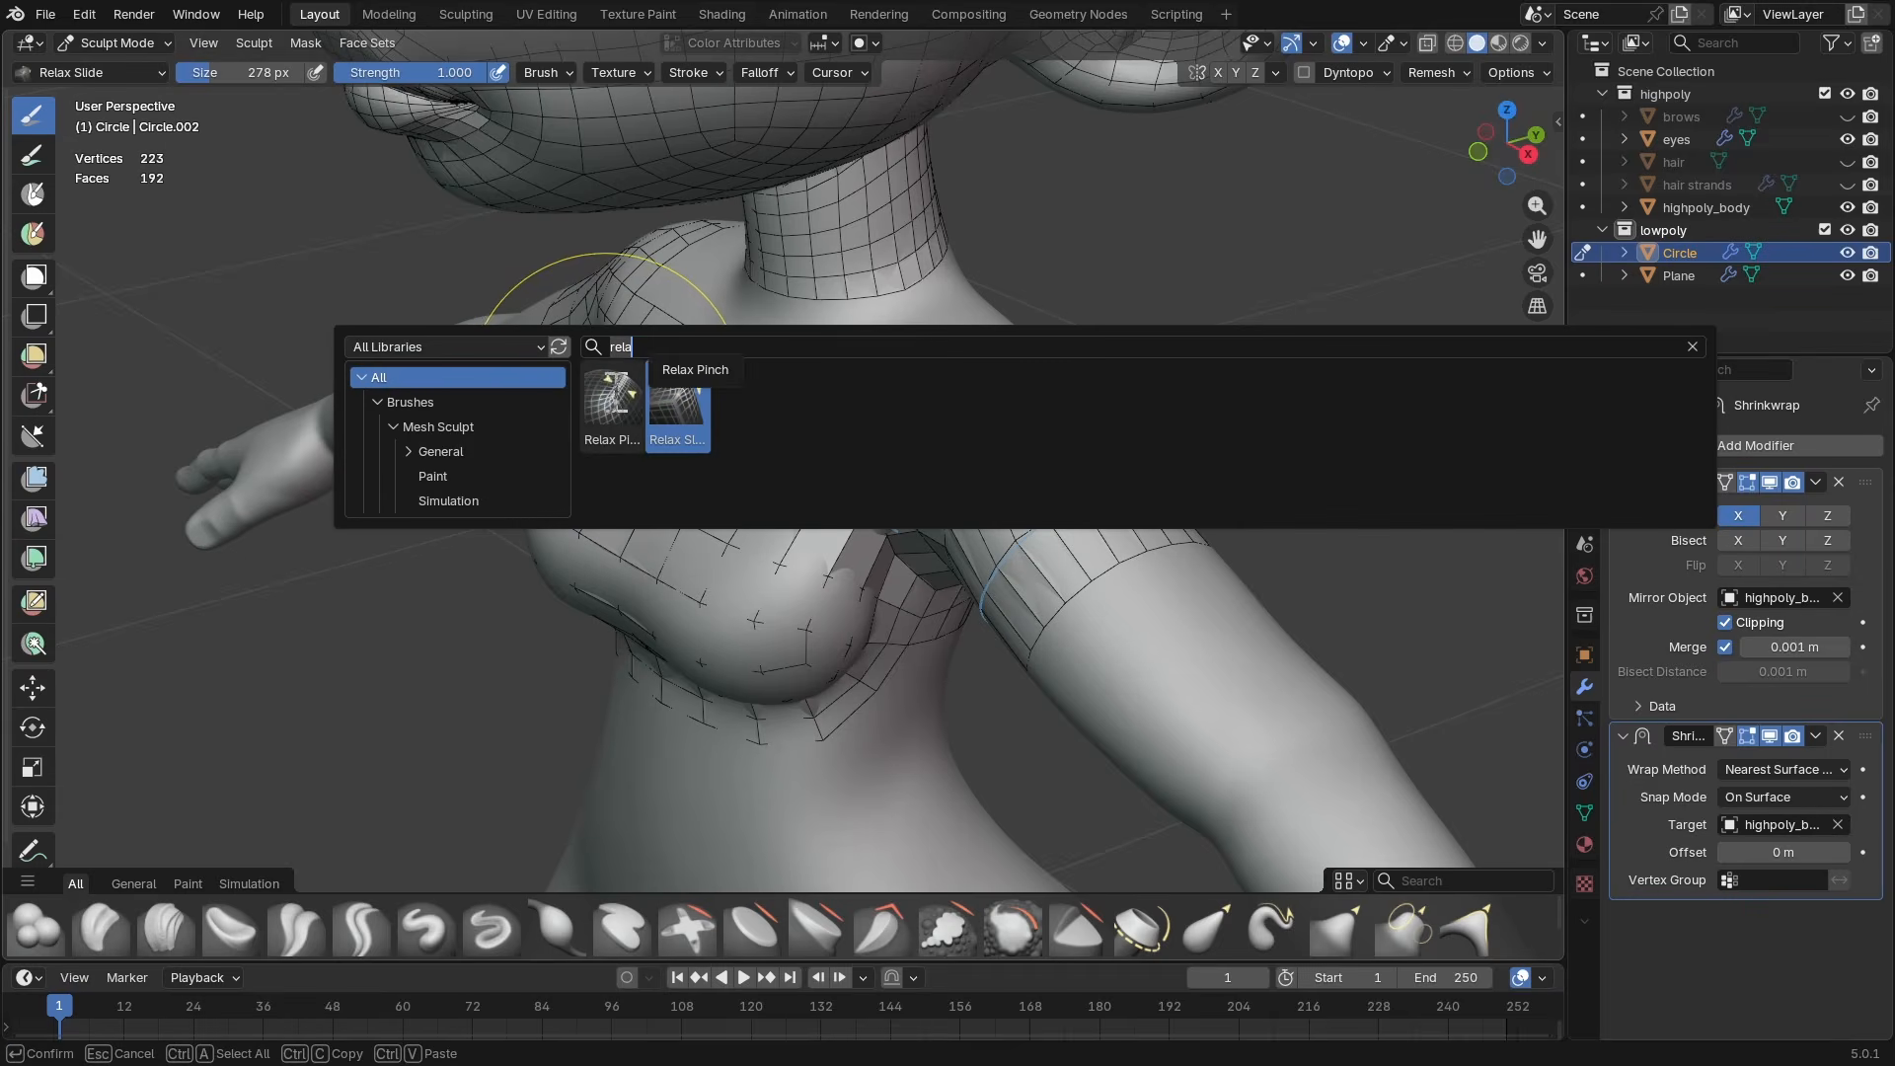
{"action": "type", "text": "r"}
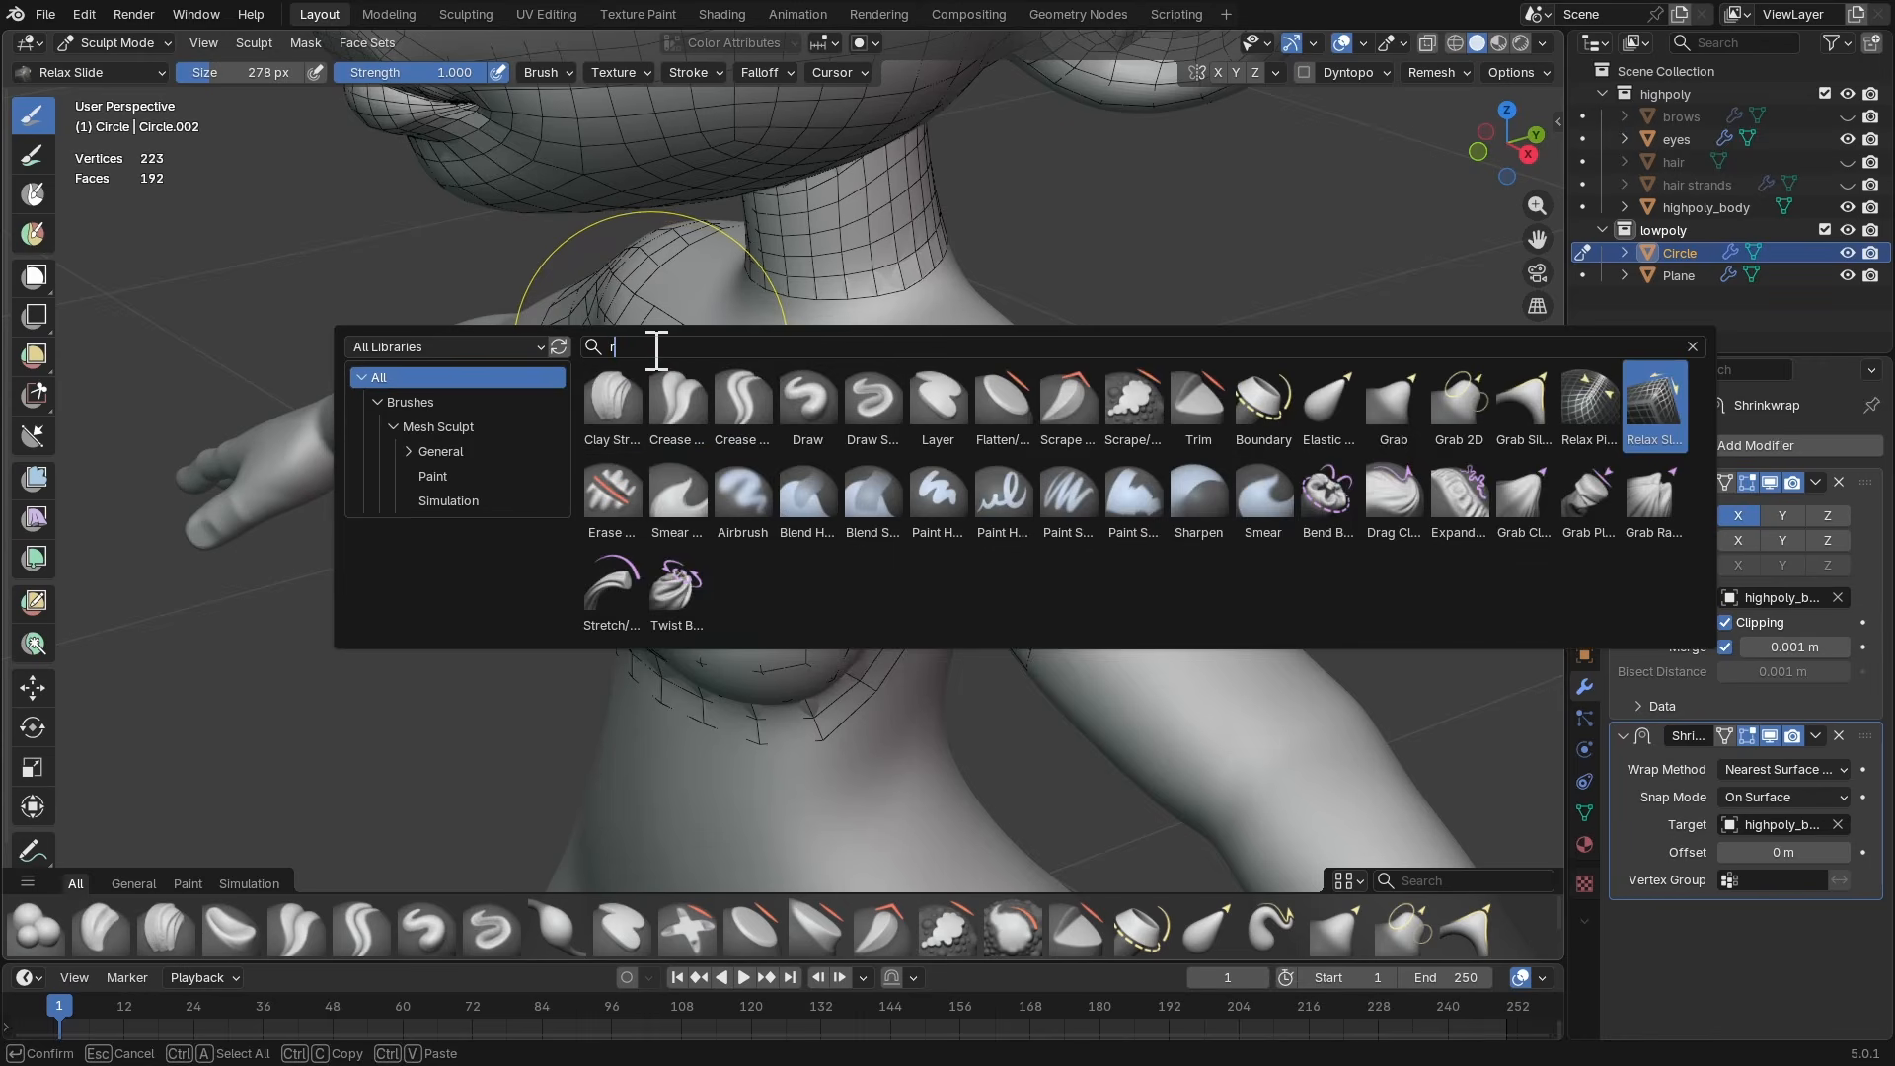
{"action": "type", "text": "elax"}
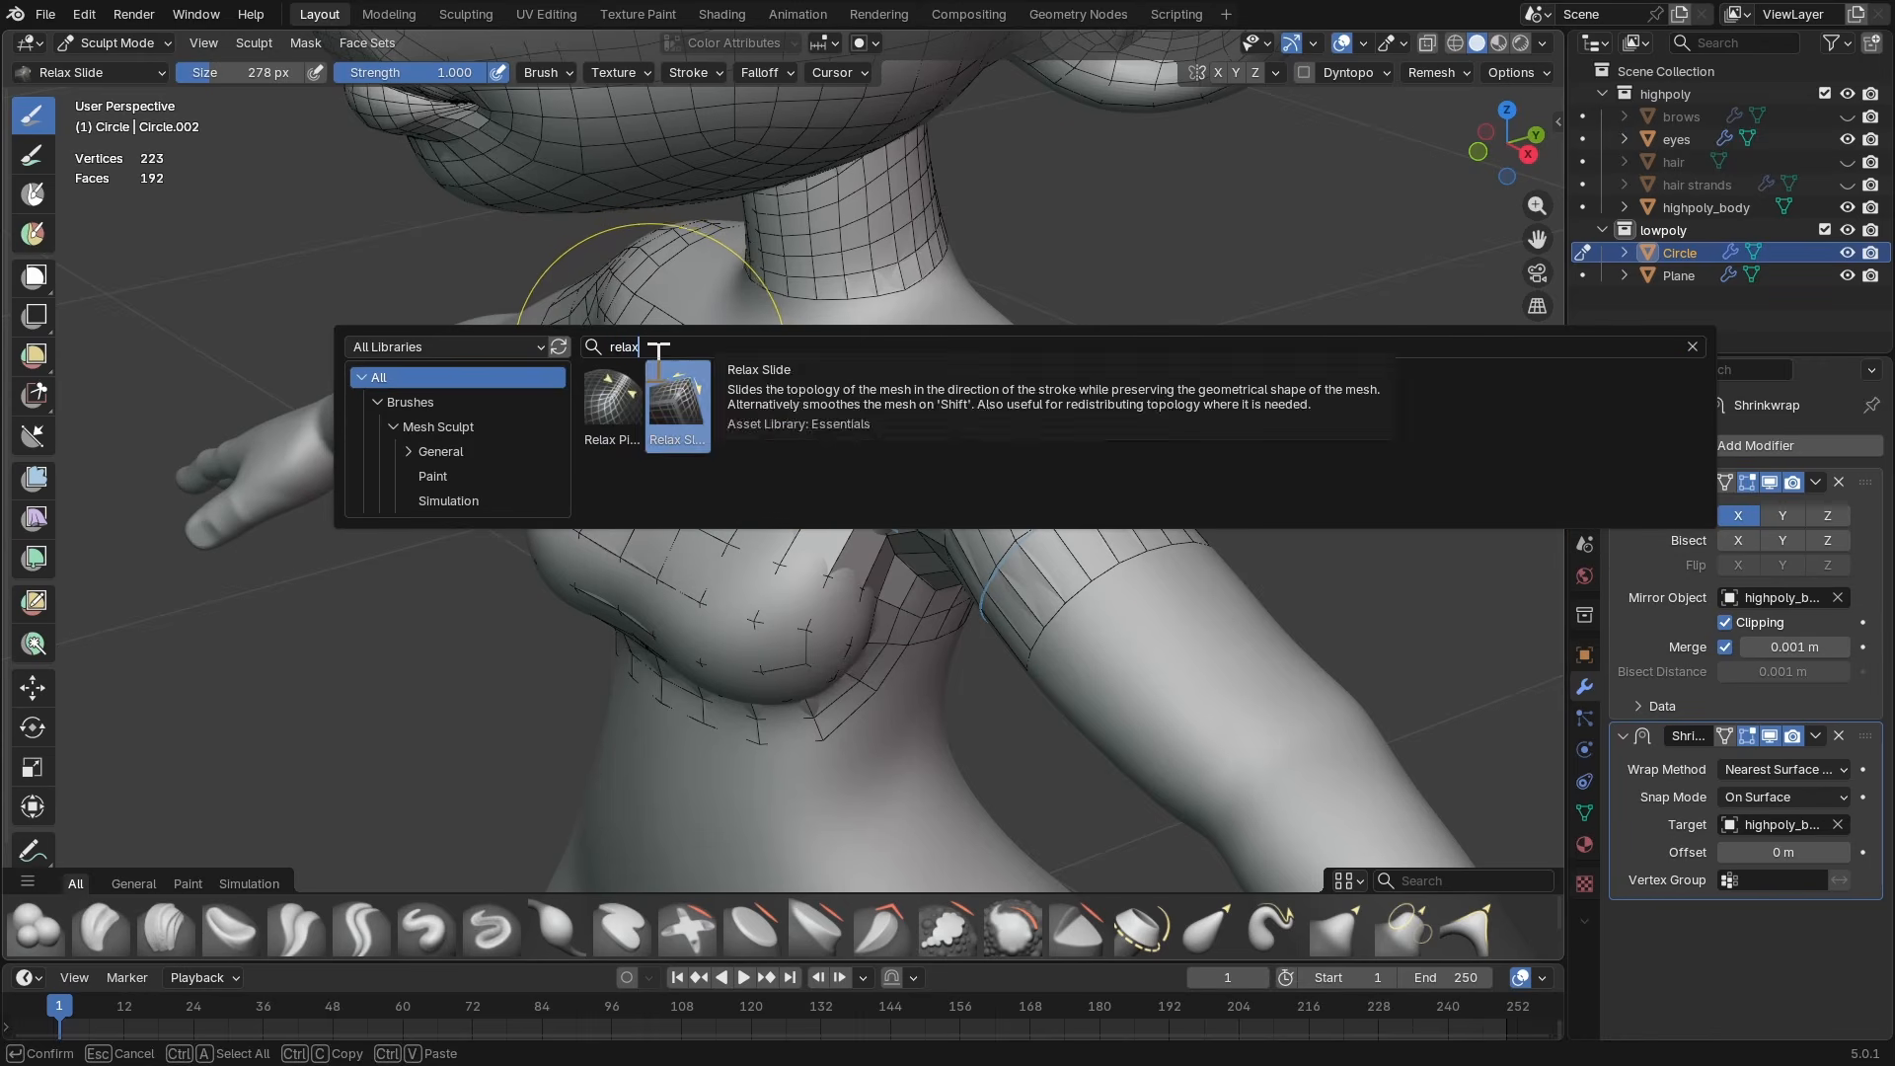
{"action": "left_click", "coordinate": [679, 405]}
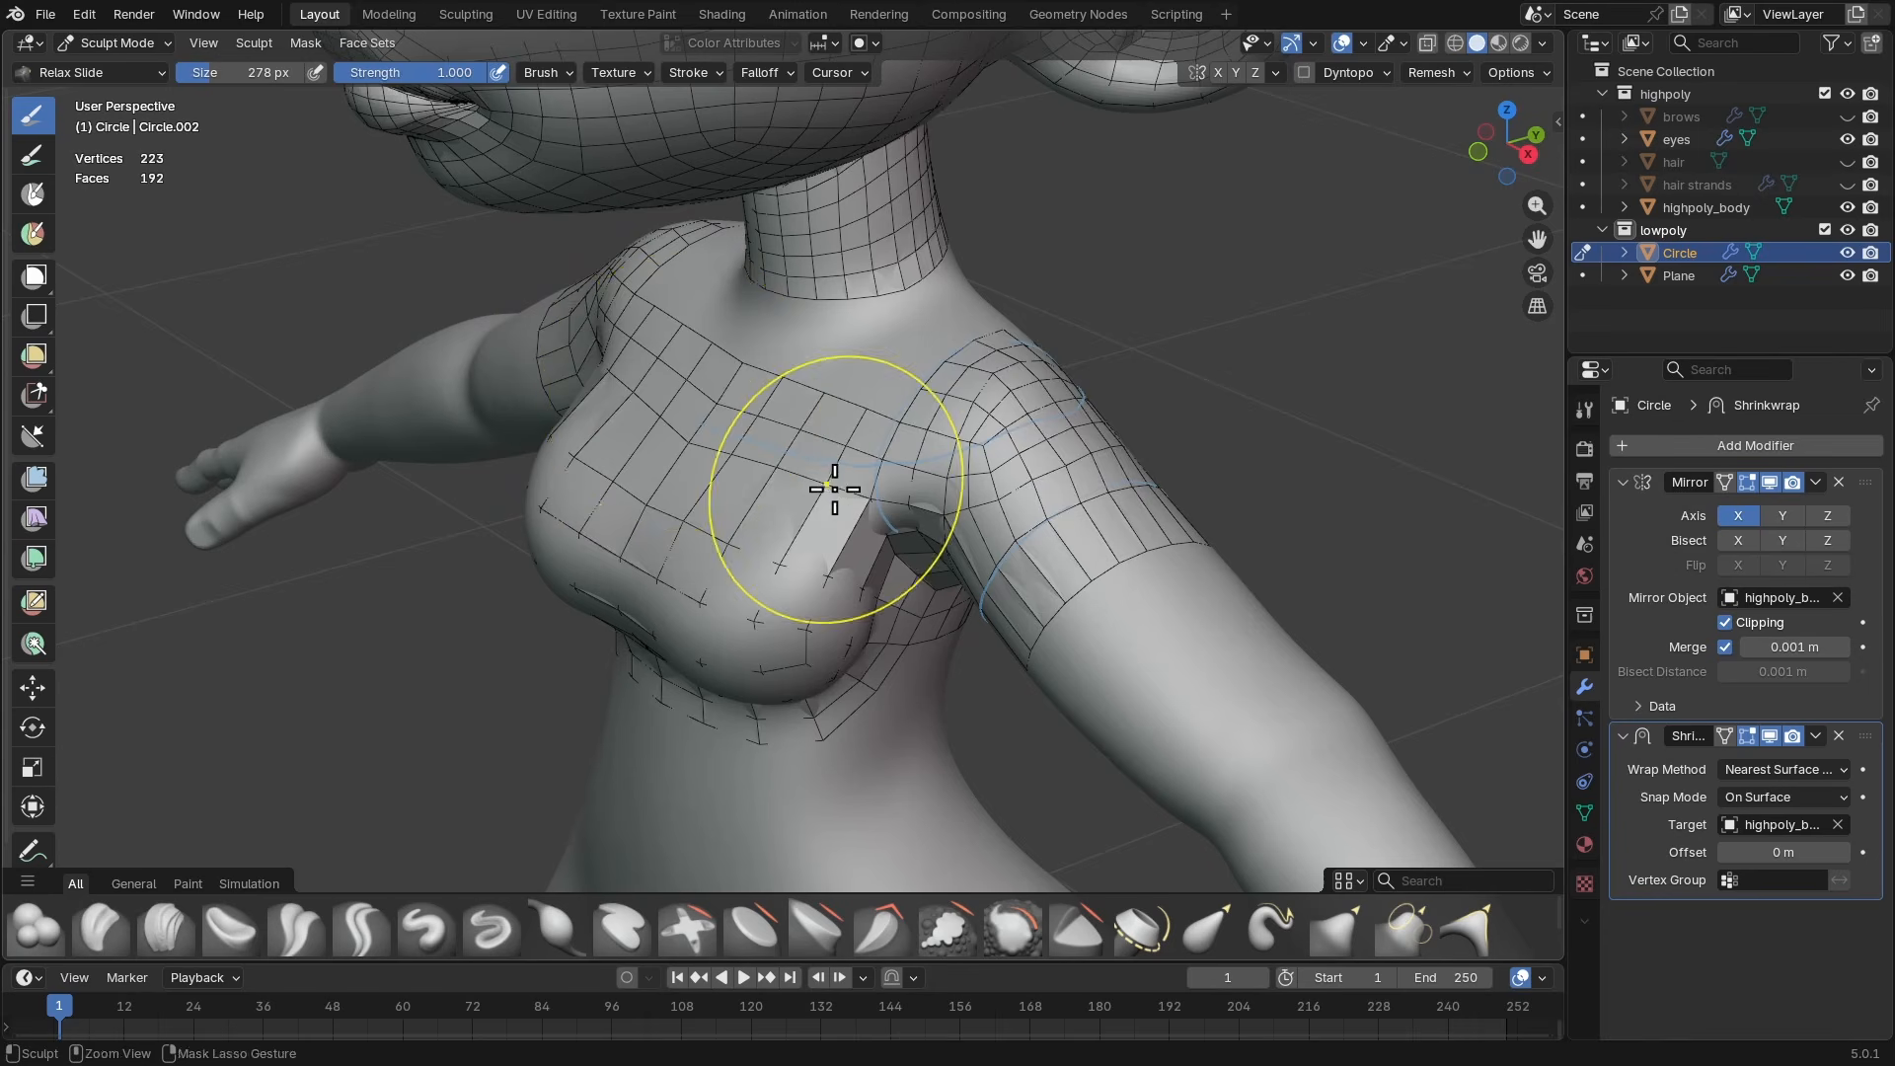
- Adjust the brush size and relax the topology around the back of the shoulder and the armpit
{"action": "scroll", "coordinate": [829, 494], "scroll_direction": "up", "scroll_amount": 3}
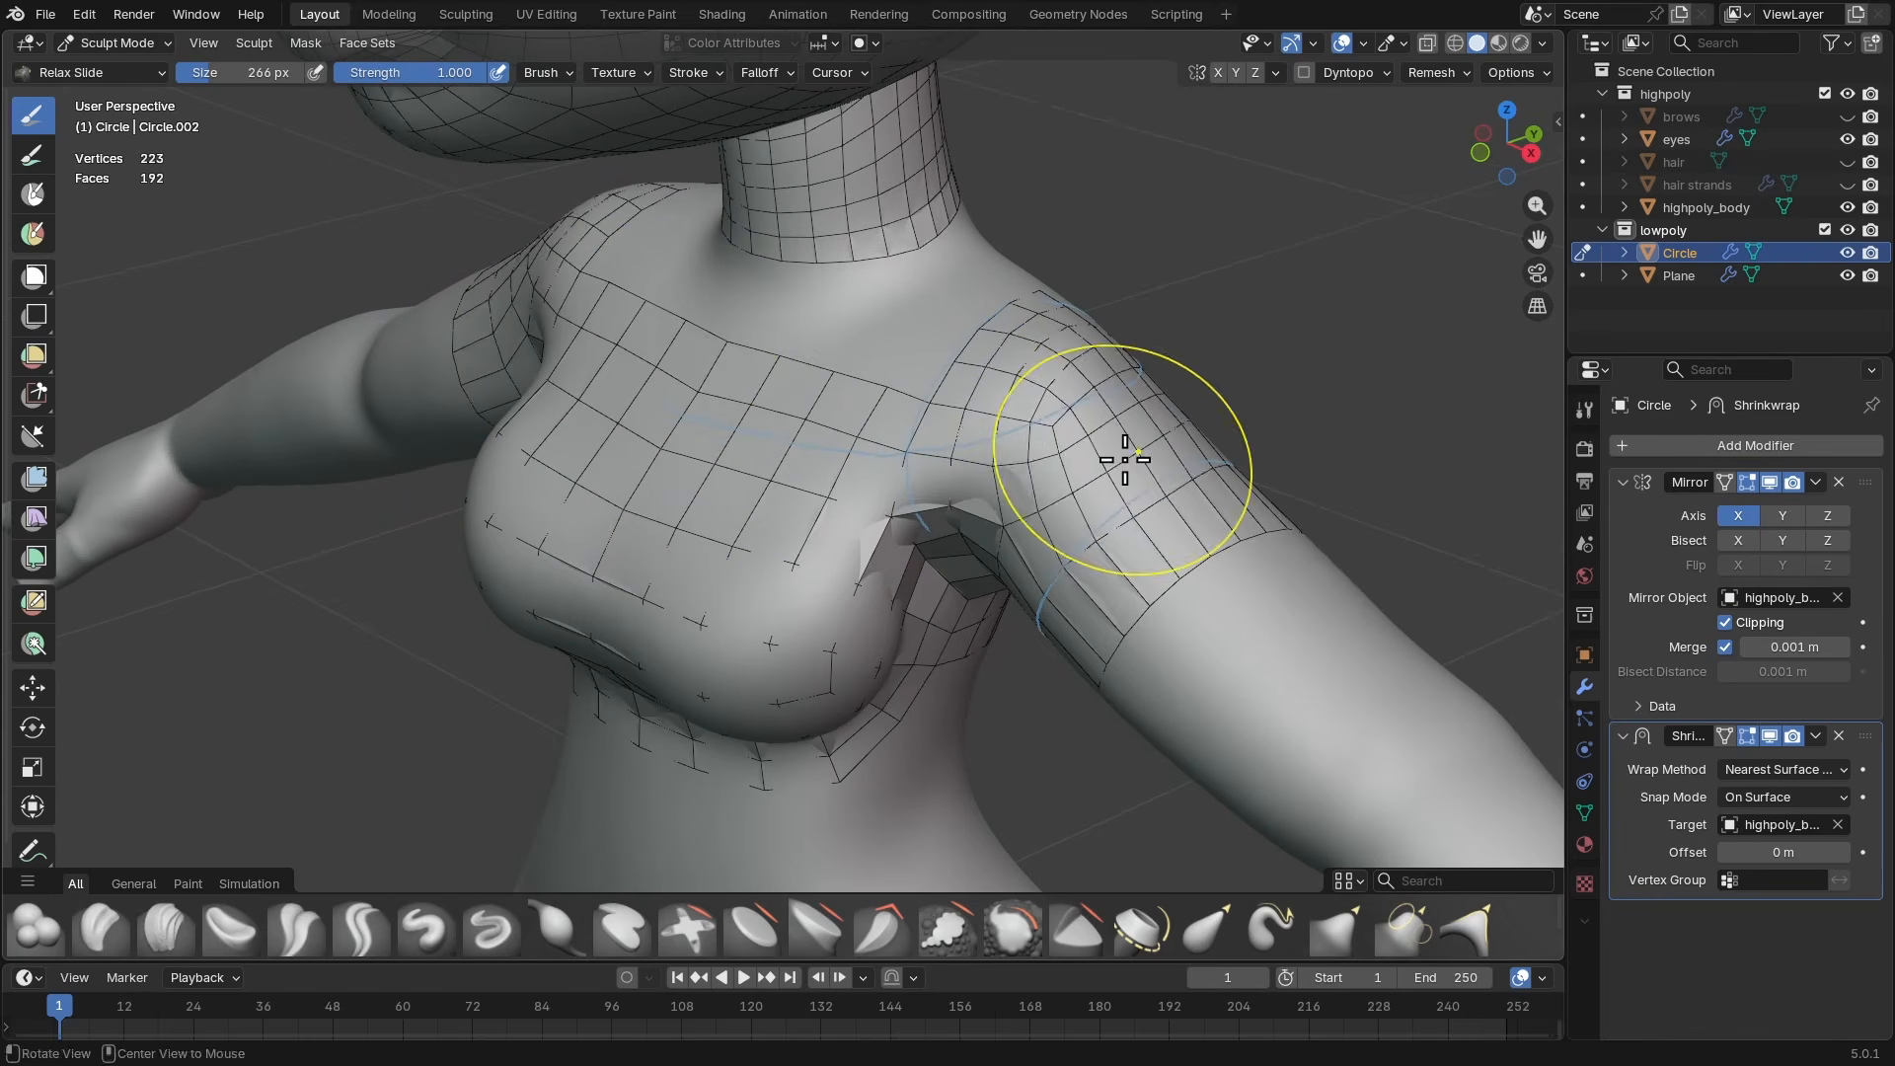
{"action": "middle_click_drag", "start_coordinate": [1108, 474], "coordinate": [843, 455]}
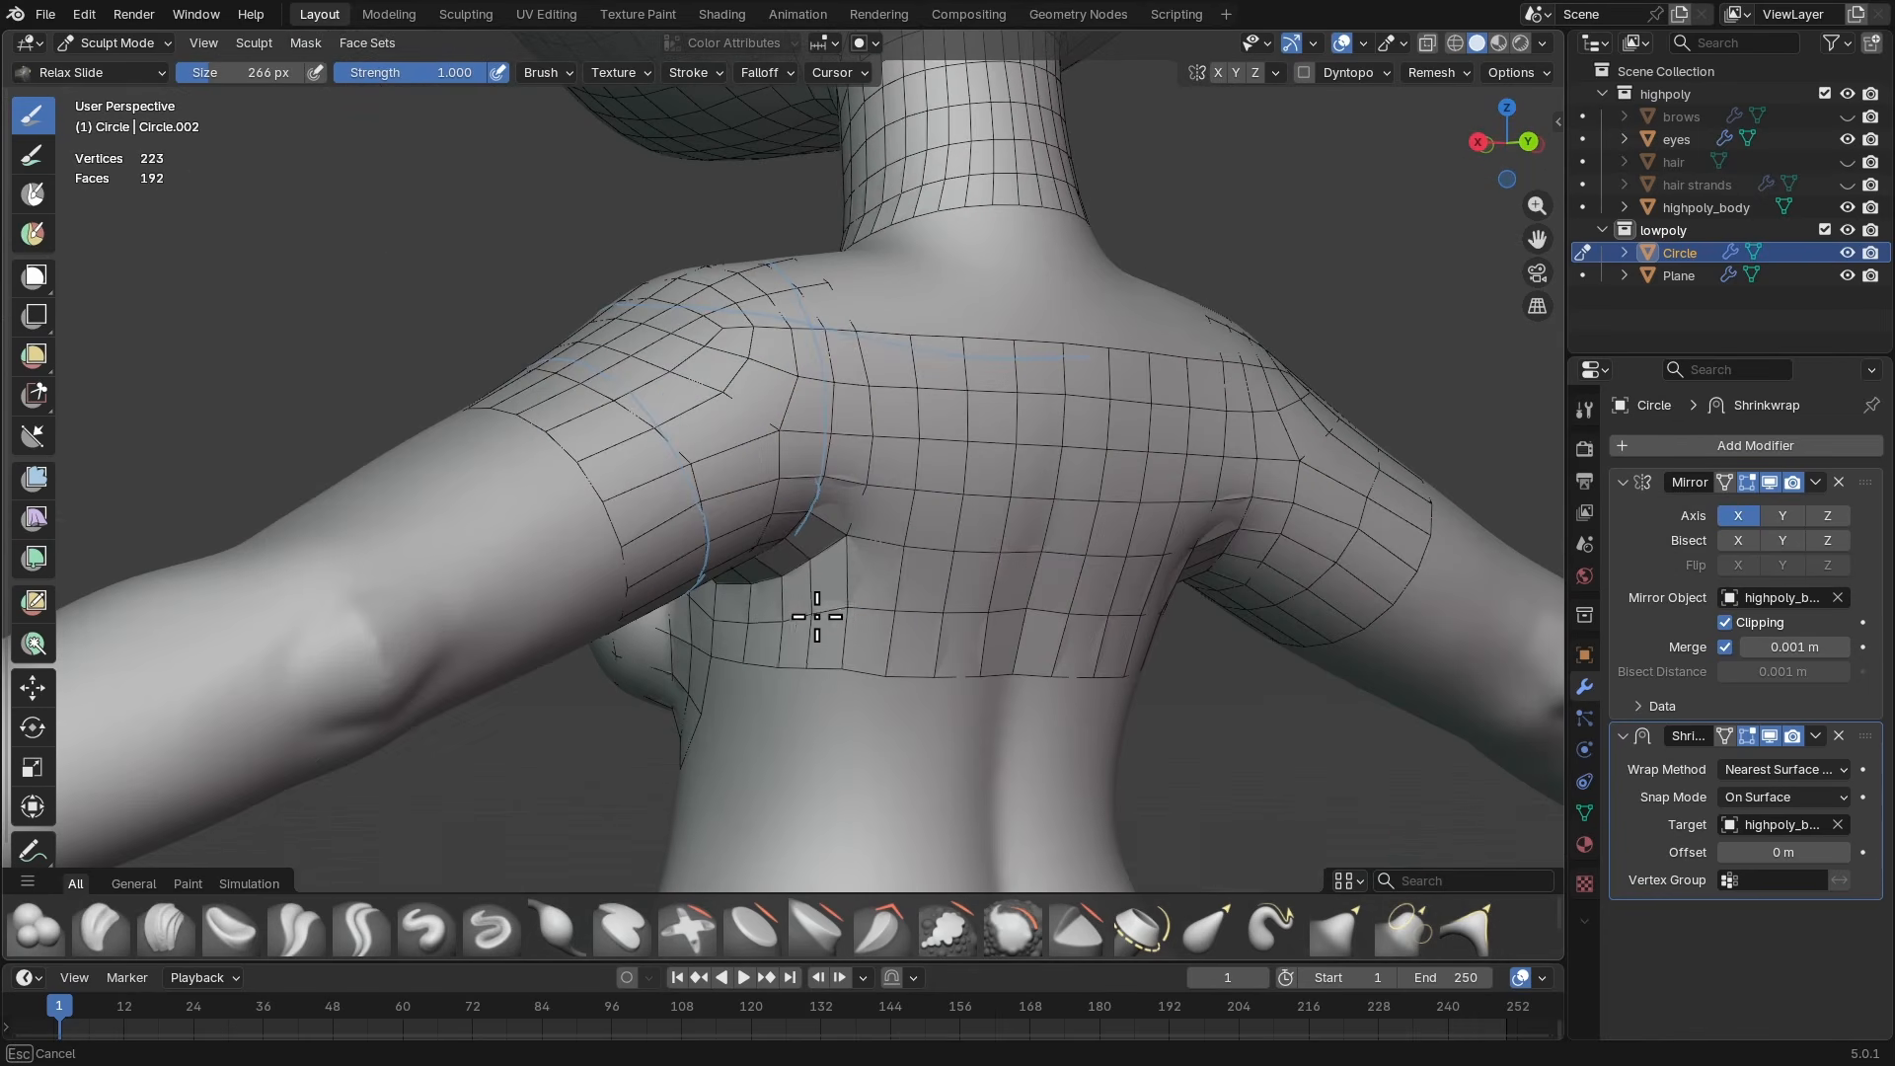
{"action": "mouse_move", "coordinate": [867, 524]}
{"action": "middle_mouse_down"}
{"action": "mouse_move", "coordinate": [997, 584]}
{"action": "mouse_move", "coordinate": [779, 547]}
{"action": "middle_mouse_up"}
{"action": "left_click_drag", "start_coordinate": [780, 548], "coordinate": [767, 632]}
{"action": "key", "text": "f"}
{"action": "mouse_move", "coordinate": [766, 632]}
{"action": "left_mouse_down", "text": "alt"}
{"action": "mouse_move", "coordinate": [685, 622]}
{"action": "mouse_move", "coordinate": [726, 568]}
{"action": "left_mouse_up", "text": "alt"}
{"action": "left_click", "coordinate": [778, 635]}
{"action": "mouse_move", "coordinate": [726, 568]}
{"action": "left_mouse_down", "text": "alt"}
{"action": "mouse_move", "coordinate": [766, 542]}
{"action": "mouse_move", "coordinate": [779, 493]}
{"action": "left_mouse_up", "text": "alt"}
{"action": "middle_click_drag", "start_coordinate": [778, 493], "coordinate": [803, 389]}
- Compare the vertex count of the torso mesh's upper boundary loop with that of the neck's lower boundary loop
{"action": "key", "text": "Tab"}
{"action": "middle_click_drag", "start_coordinate": [855, 491], "coordinate": [901, 465]}
{"action": "left_click", "coordinate": [871, 513], "text": "alt"}
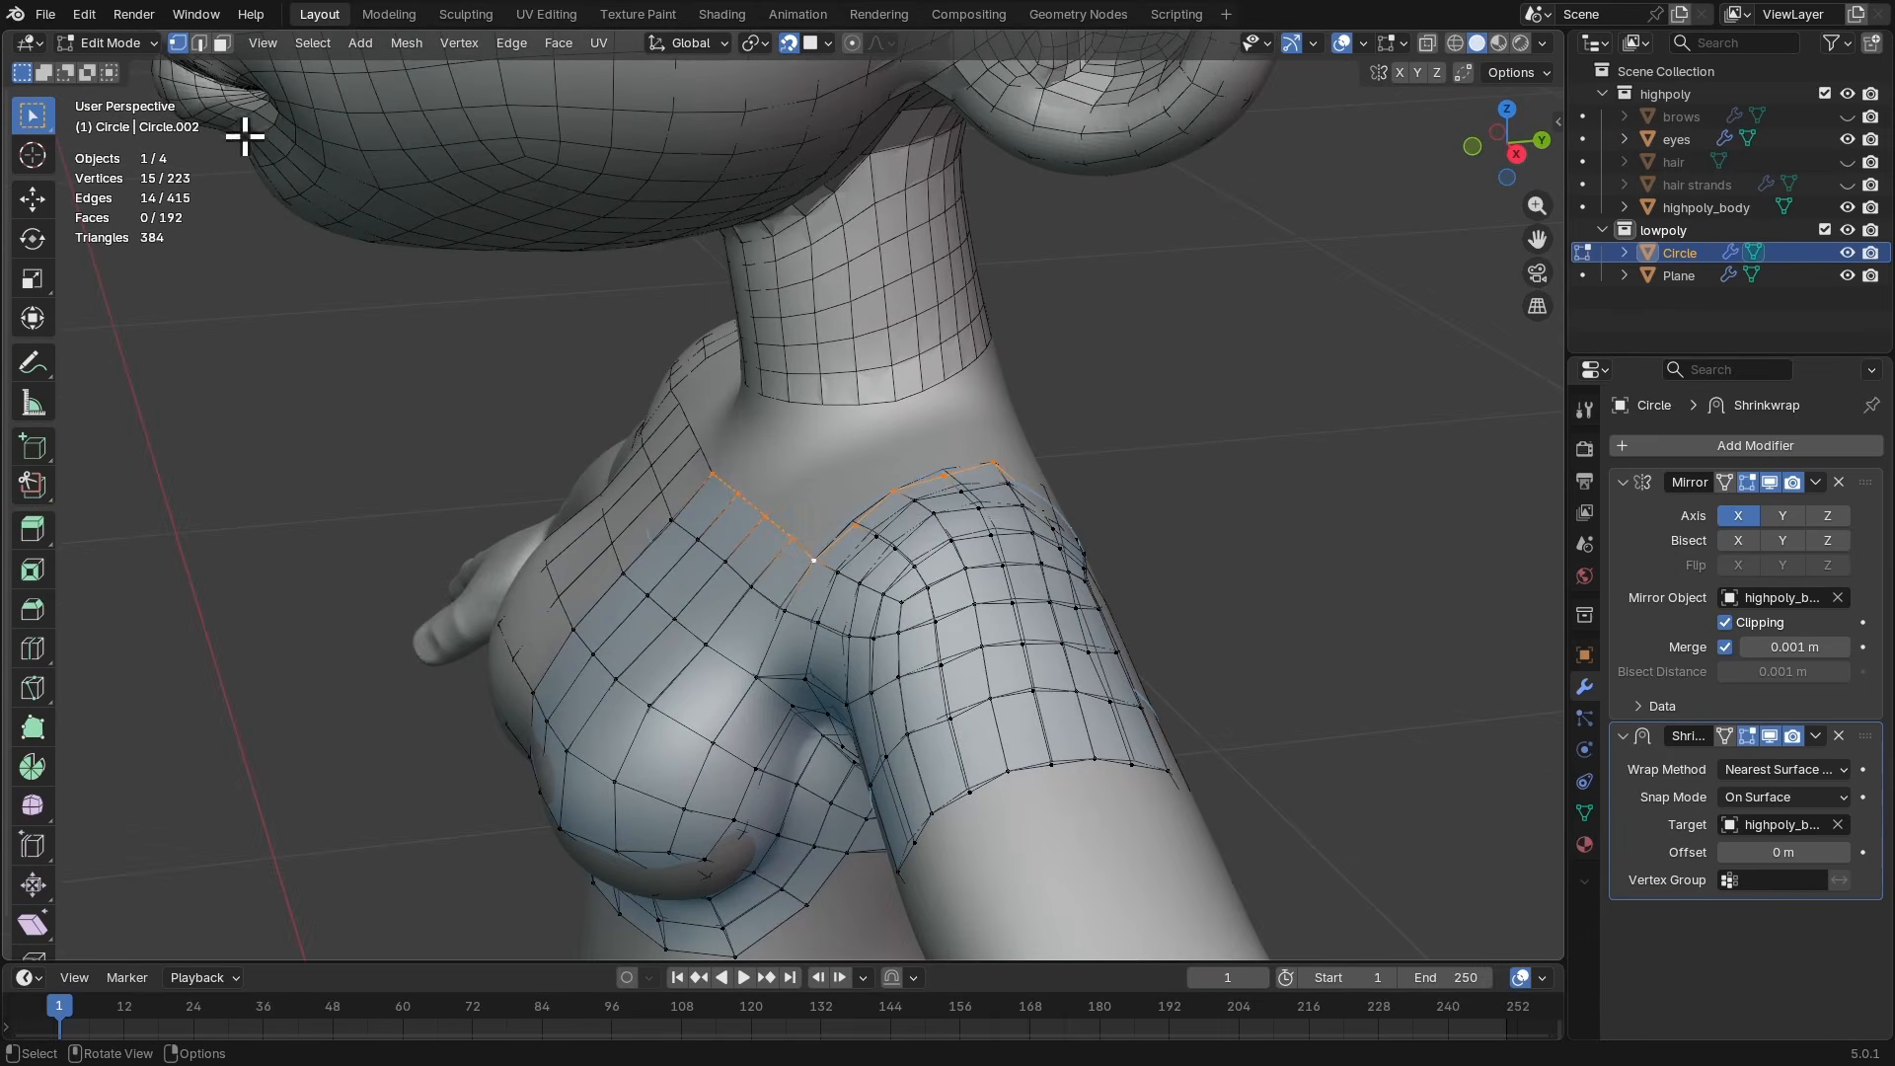
{"action": "scroll", "coordinate": [815, 364], "scroll_direction": "up", "scroll_amount": 2}
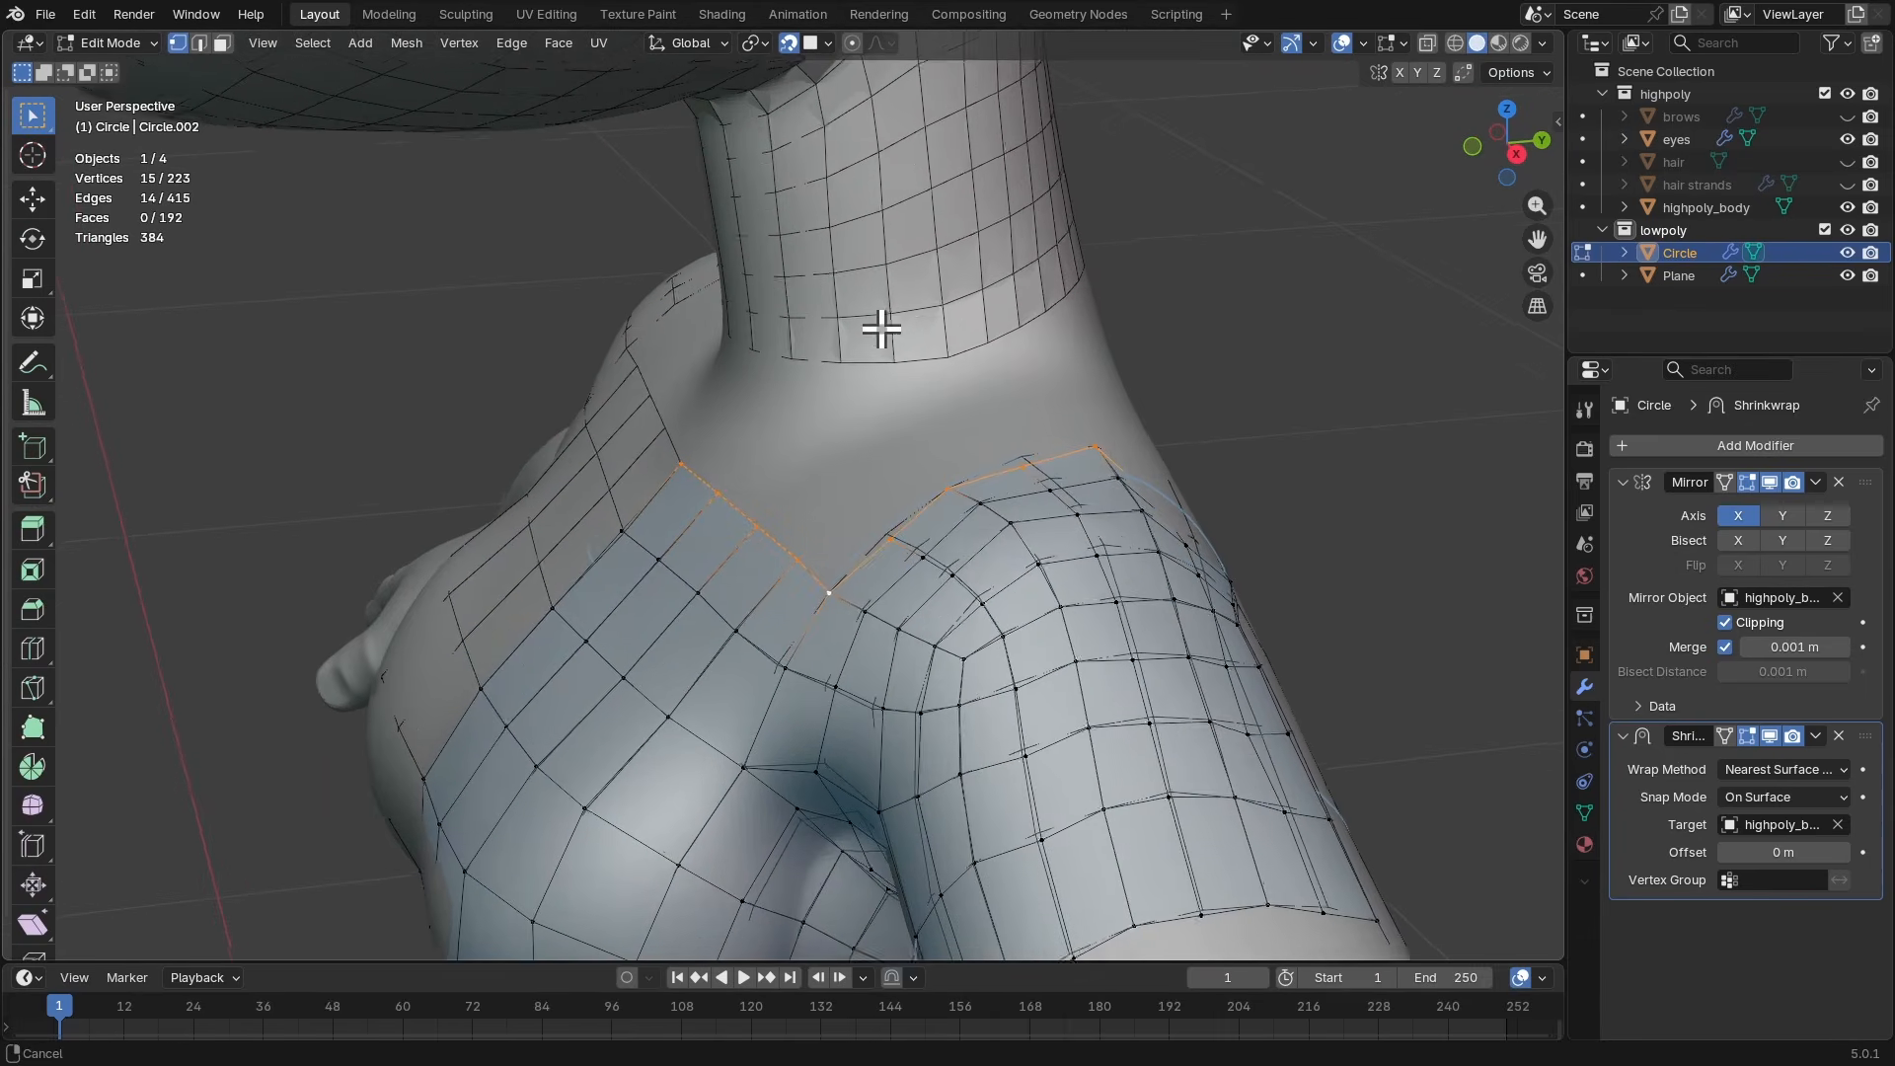
{"action": "key", "text": "alt+q"}
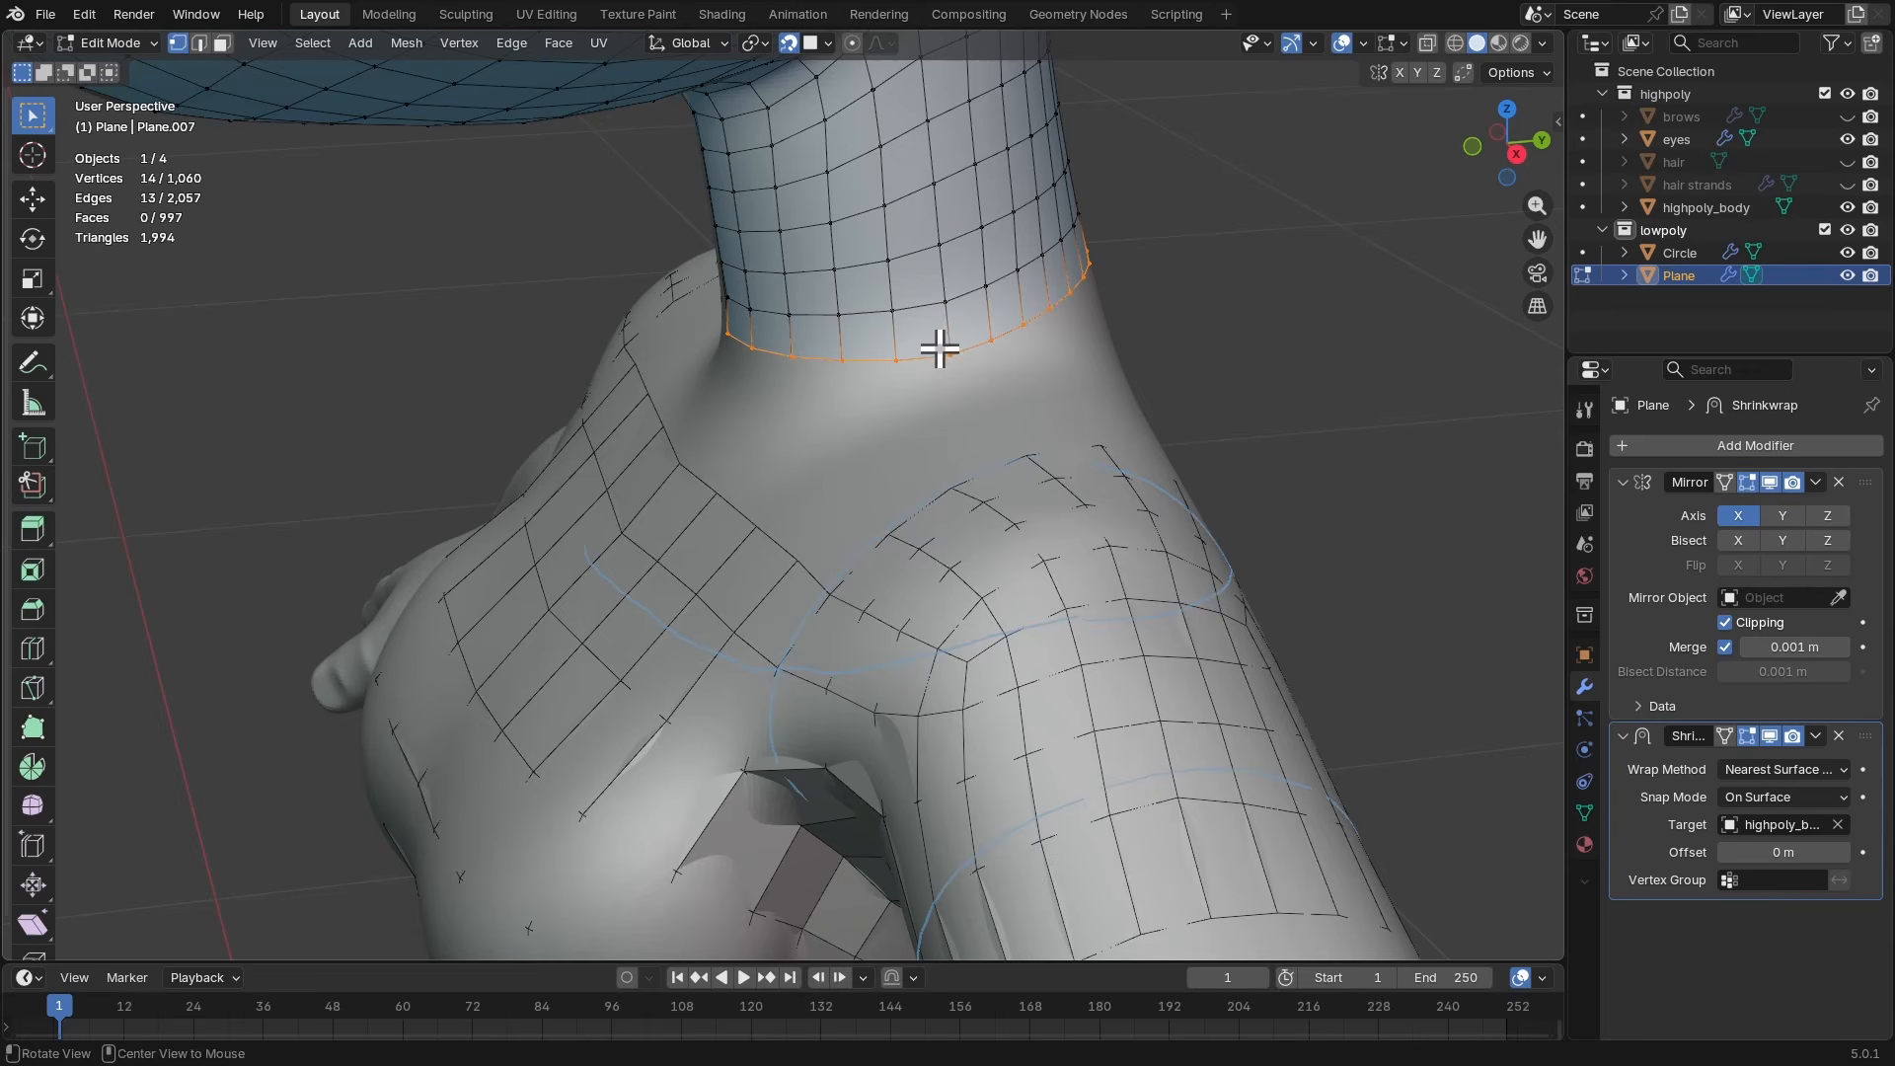
{"action": "middle_click_drag", "start_coordinate": [939, 348], "coordinate": [941, 346]}
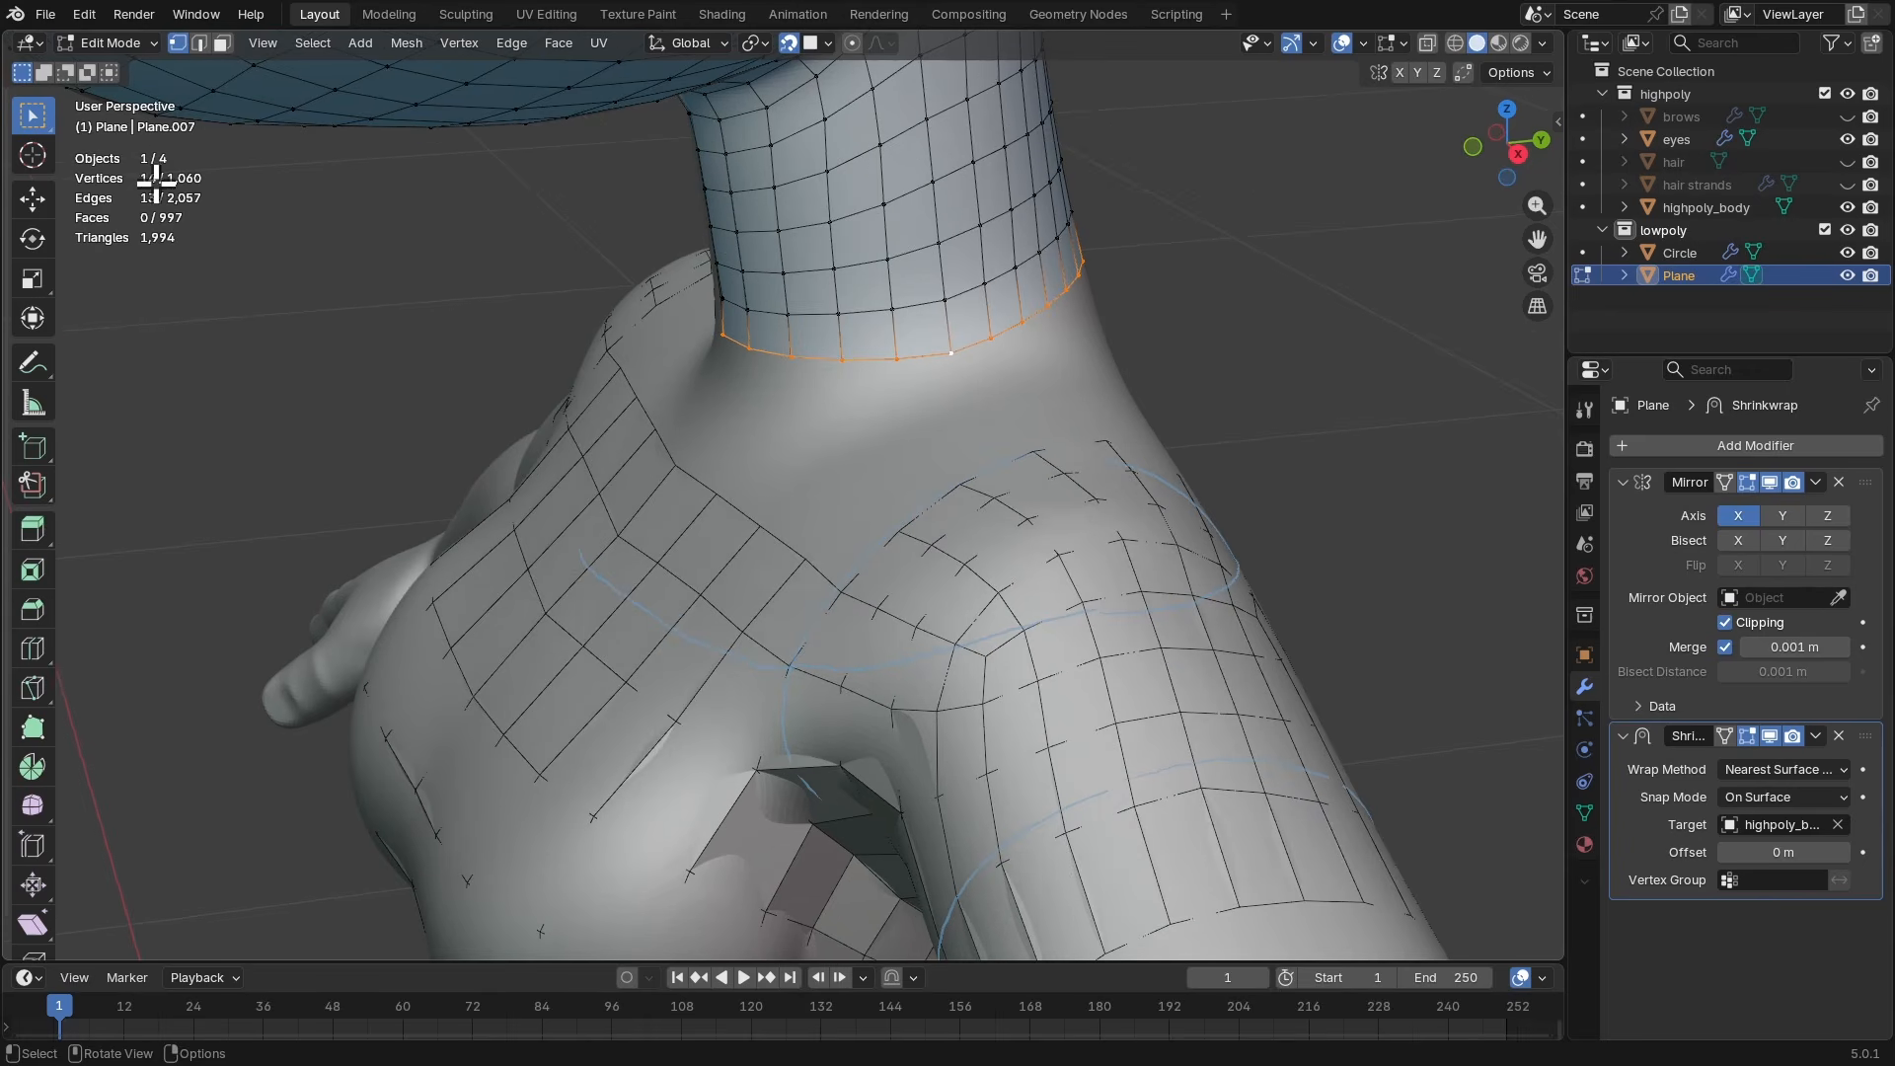
{"action": "middle_click_drag", "start_coordinate": [806, 543], "coordinate": [809, 564]}
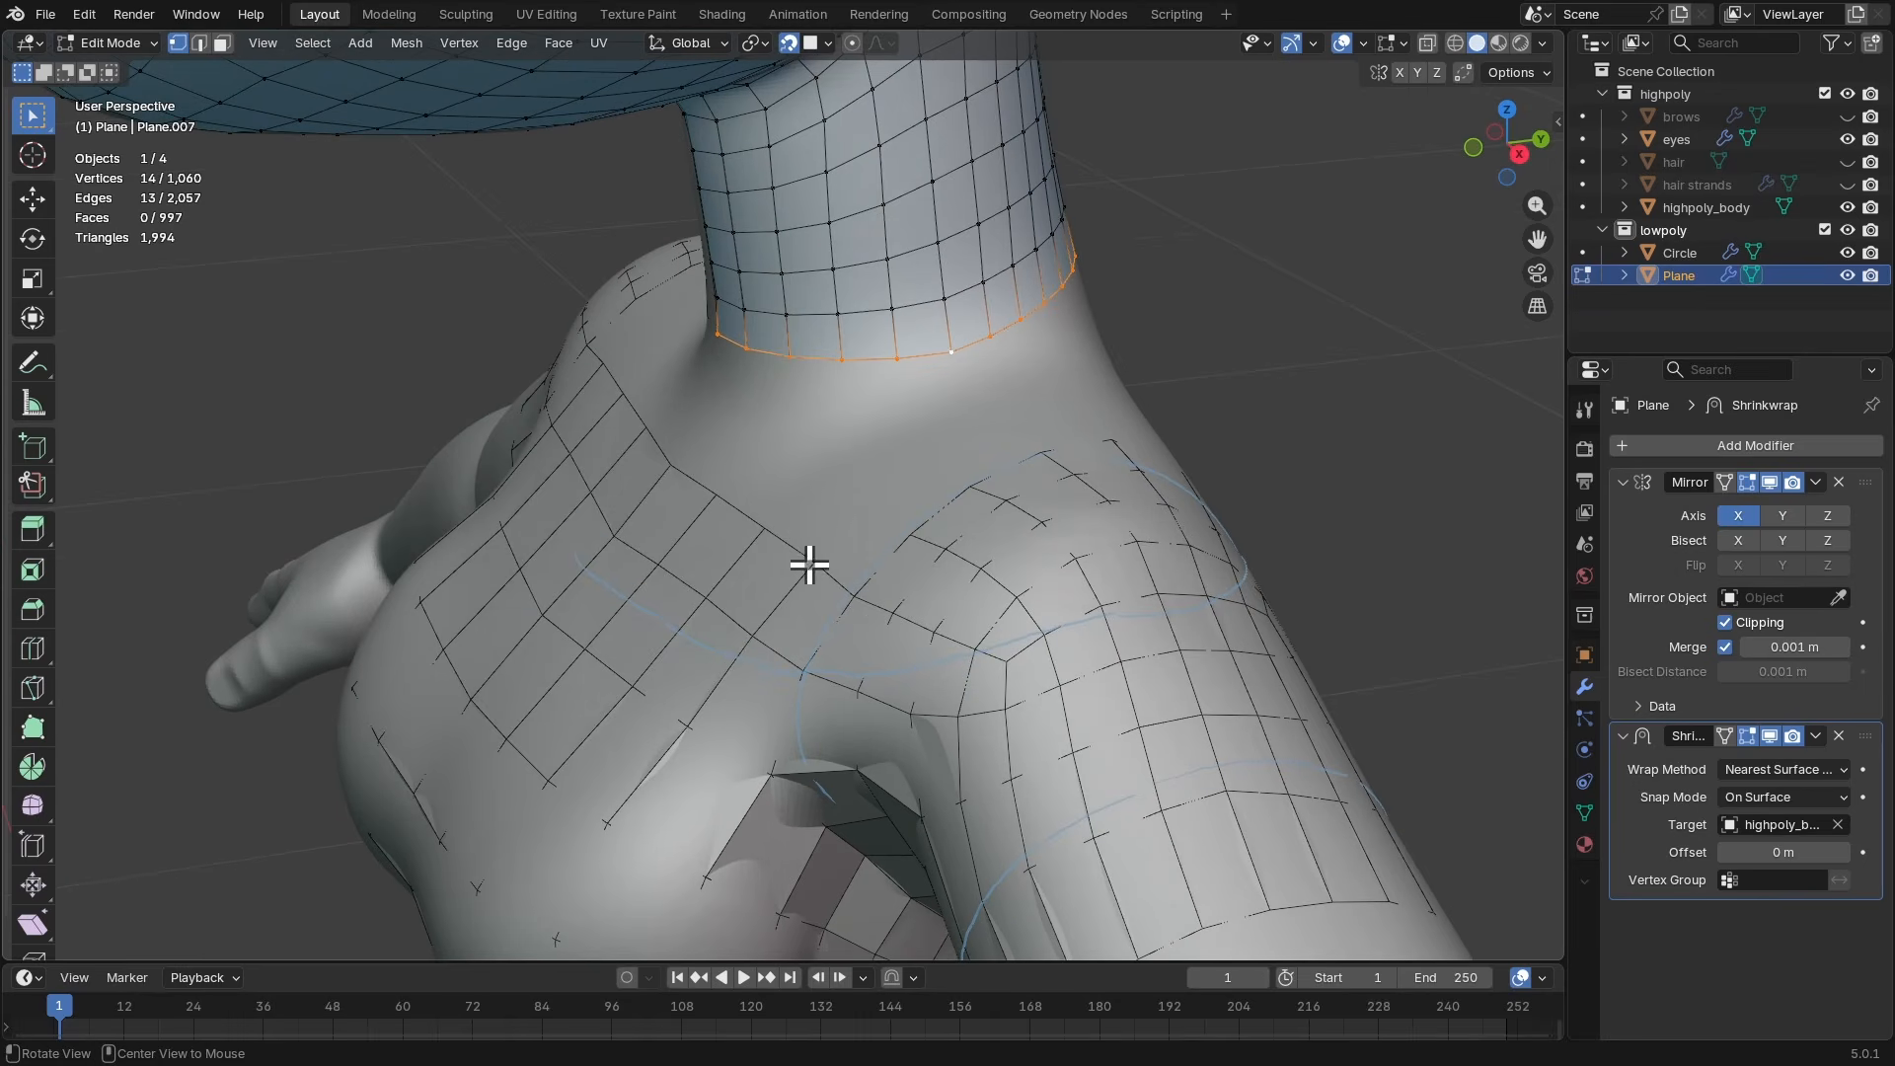
- Leave the neck mesh and return to editing the torso mesh Circle
{"action": "key", "text": "alt+q"}
{"action": "key", "text": "ctrl+Tab"}
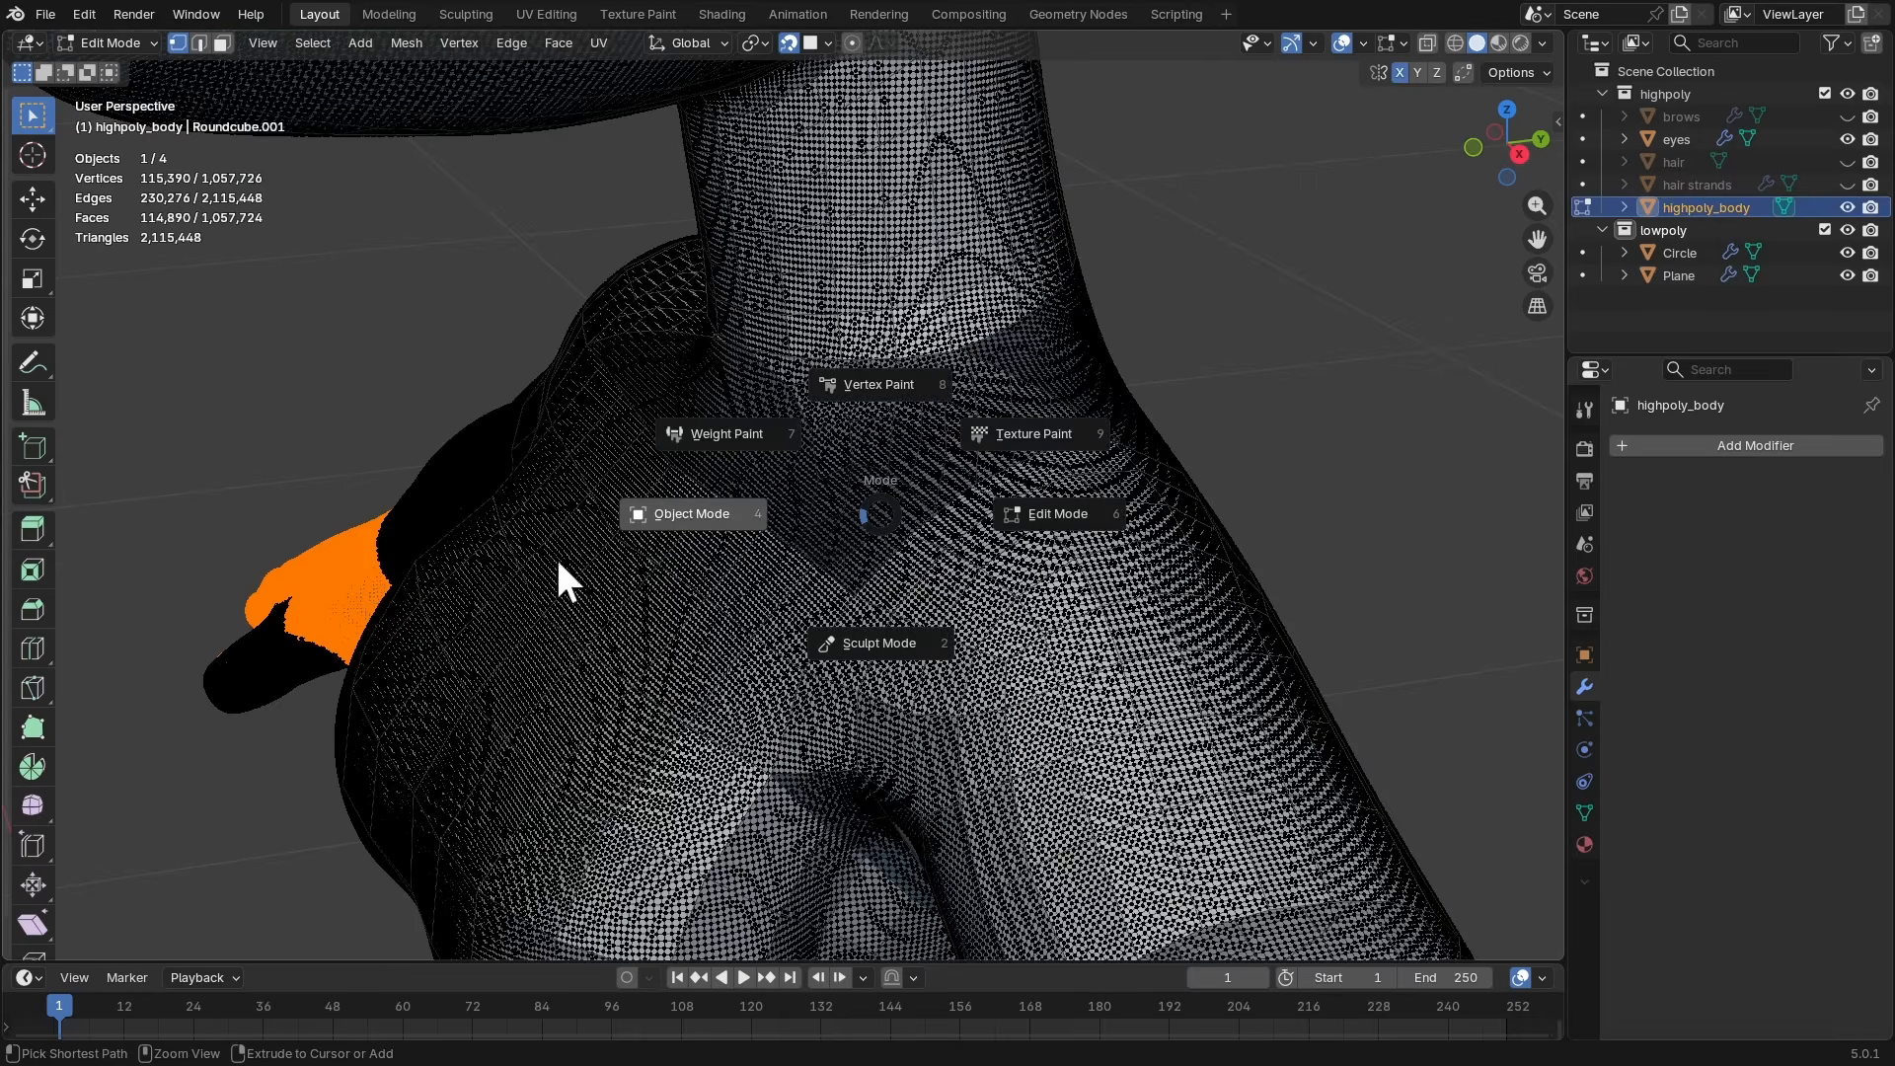
{"action": "left_click", "coordinate": [753, 542]}
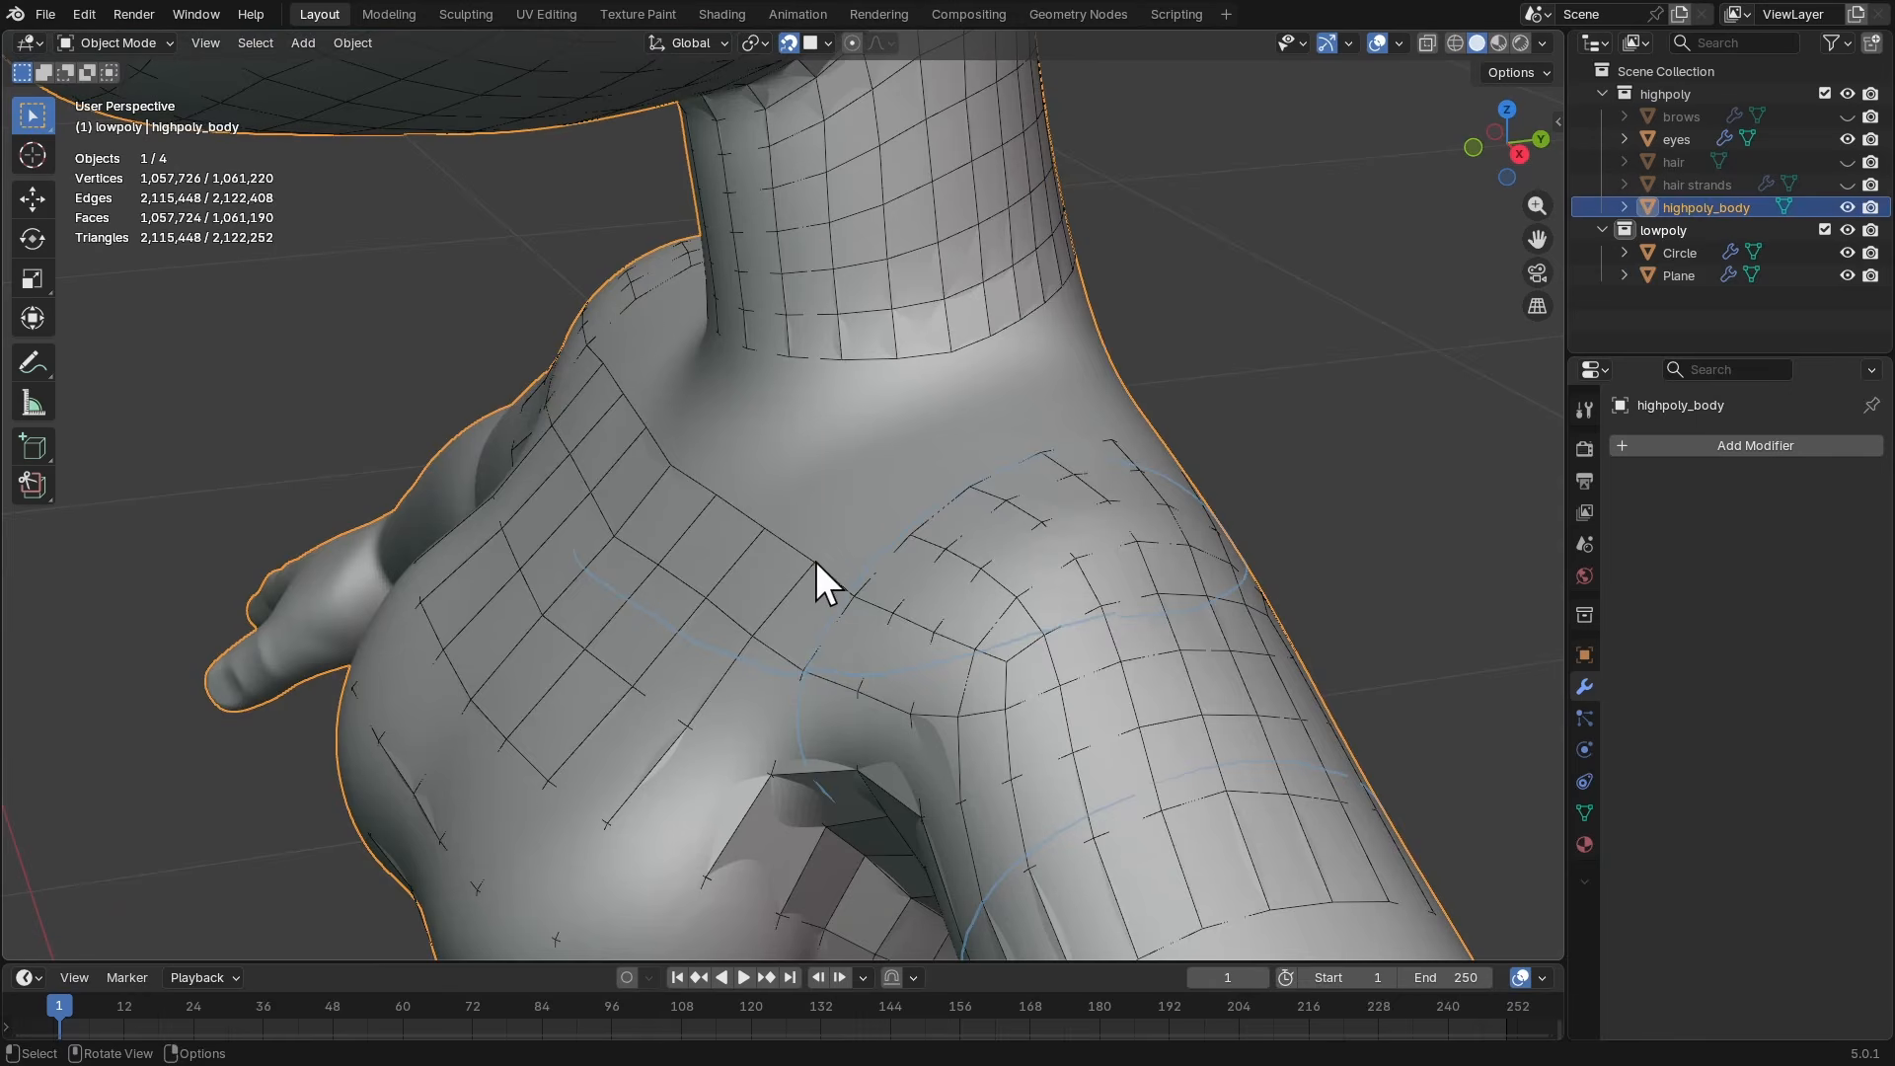
{"action": "left_click", "coordinate": [816, 561]}
{"action": "key", "text": "Tab"}
- Dissolve one vertical edge loop in the middle of the upper back and check the upper boundary's vertex count
{"action": "middle_click_drag", "start_coordinate": [817, 563], "coordinate": [824, 510]}
{"action": "key", "text": "2"}
{"action": "scroll", "coordinate": [1007, 514], "scroll_direction": "down", "scroll_amount": 3}
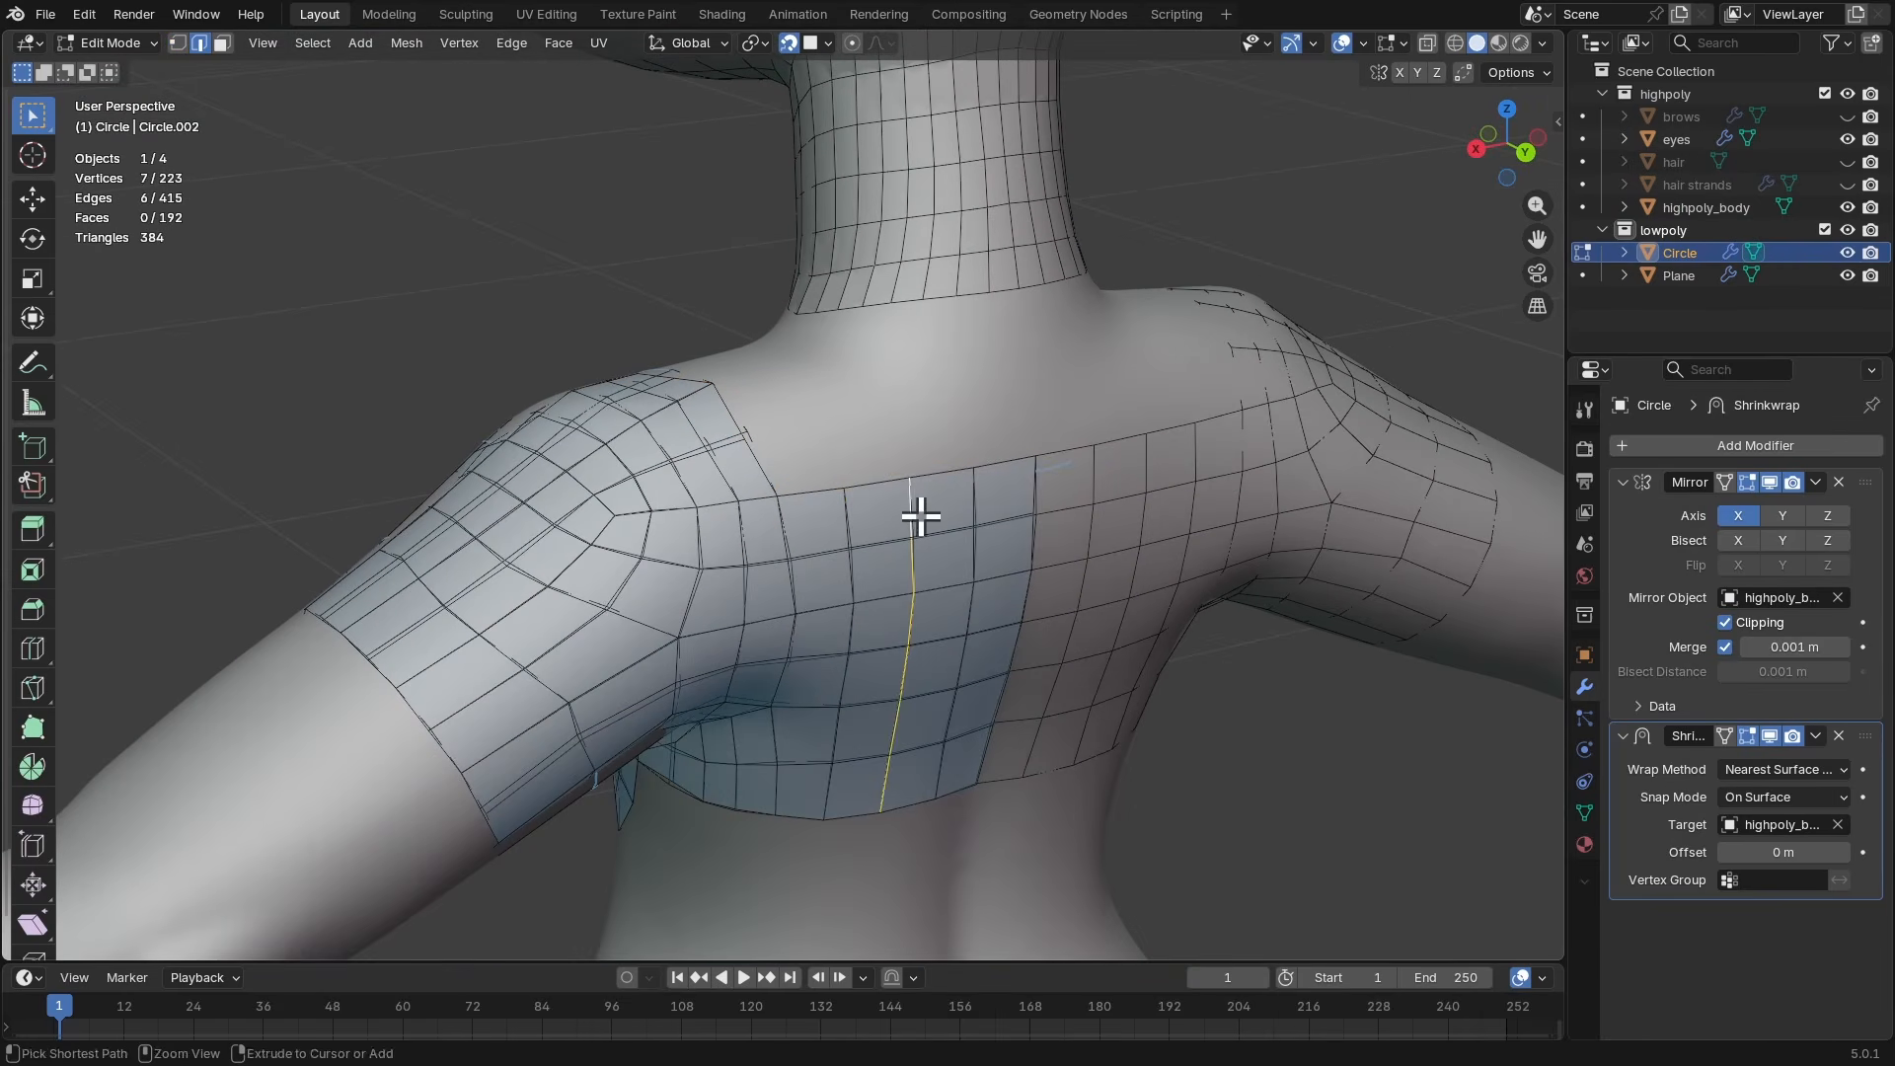
{"action": "key", "text": "ctrl+x"}
{"action": "middle_click_drag", "start_coordinate": [914, 486], "coordinate": [944, 469]}
{"action": "left_click", "coordinate": [906, 493]}
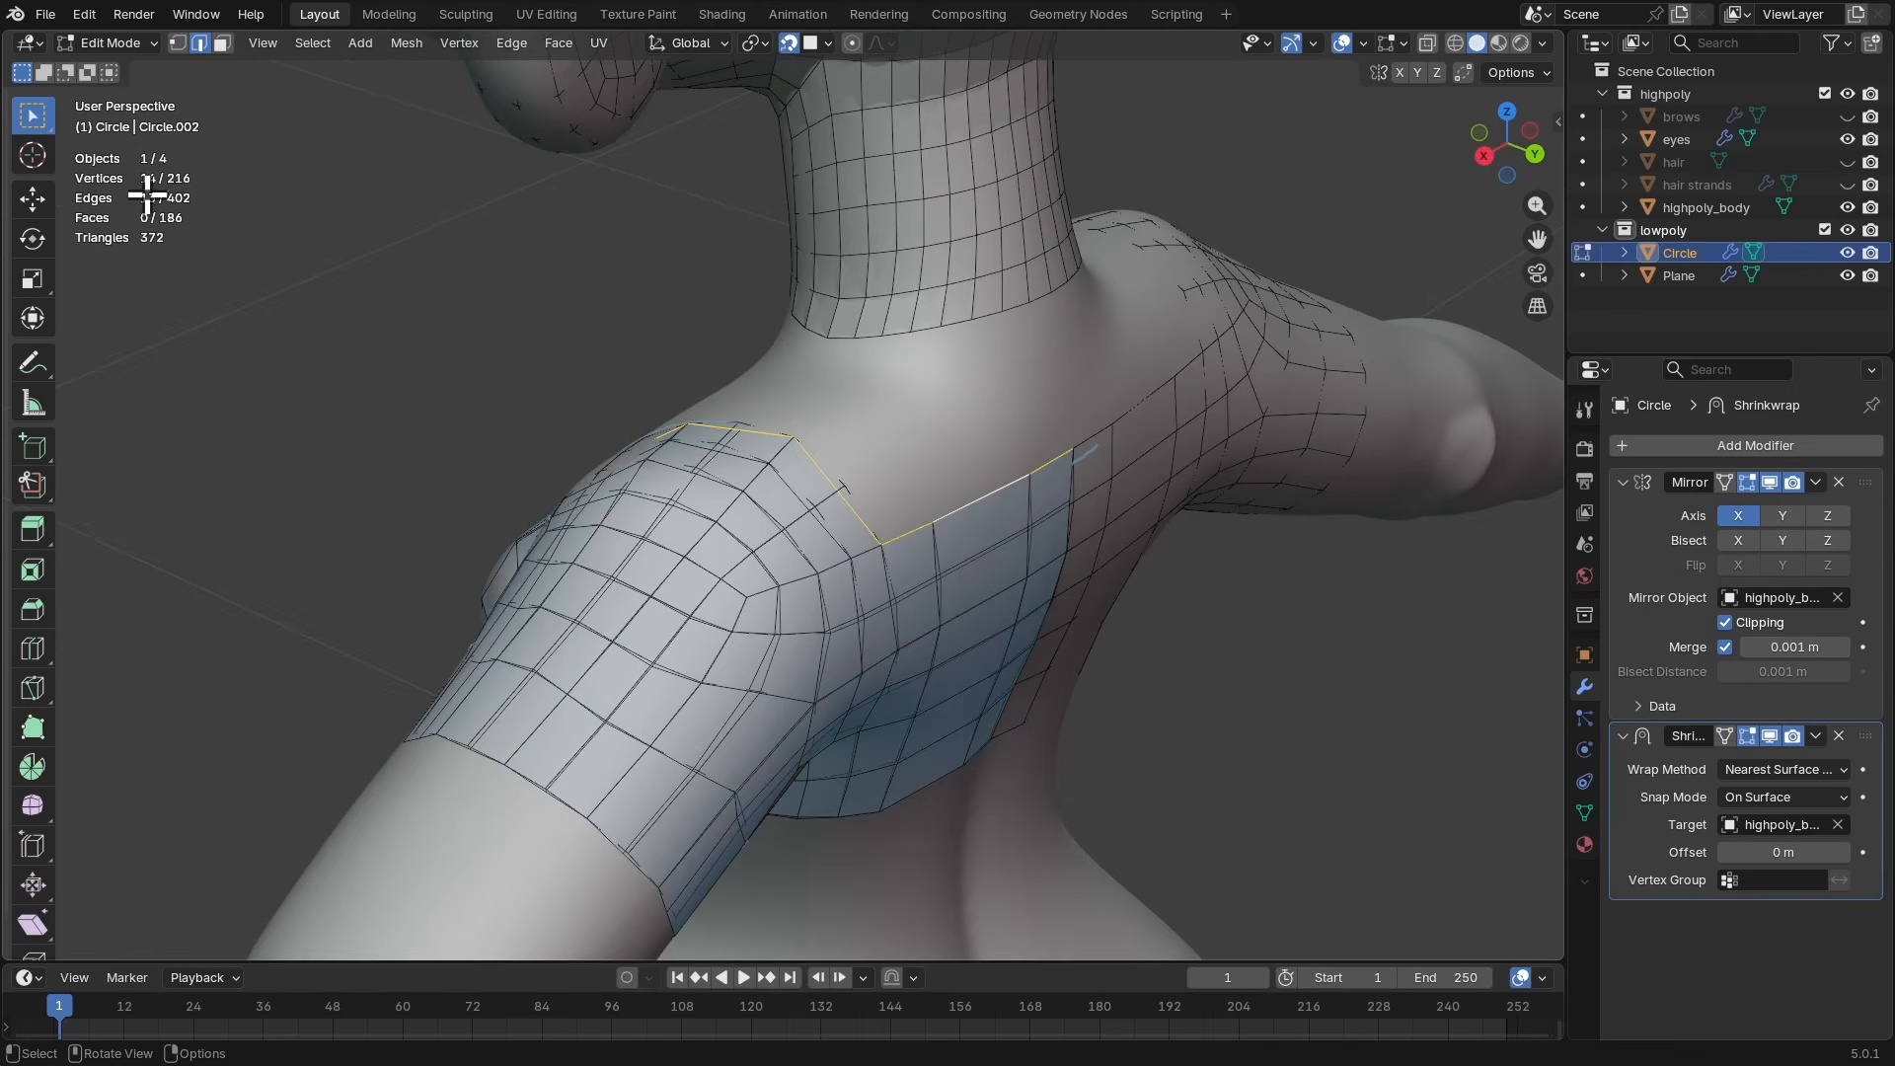
{"action": "middle_click_drag", "start_coordinate": [146, 197], "coordinate": [904, 296]}
- Slide the two vertical edge loops beside the dissolved one to even out the face spacing on the back
{"action": "middle_click_drag", "start_coordinate": [965, 465], "coordinate": [1030, 353]}
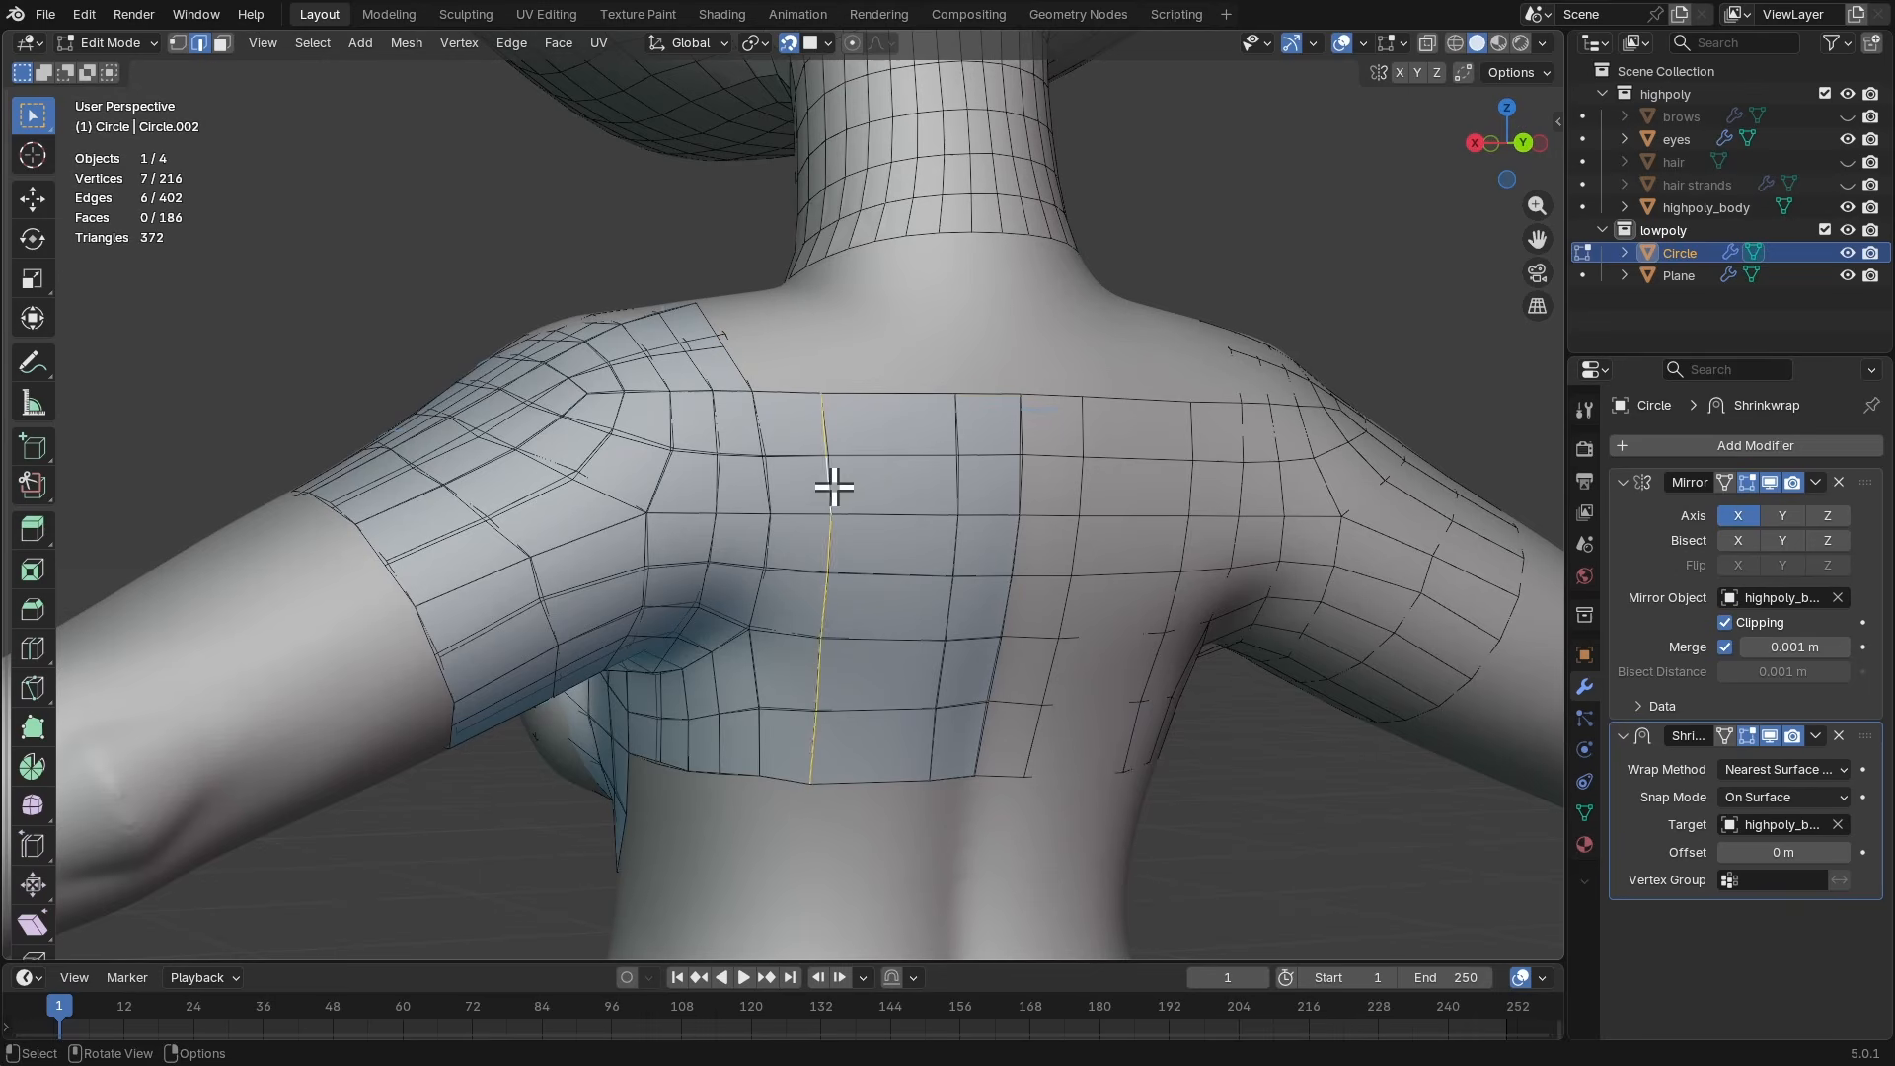
{"action": "key", "text": "g"}
{"action": "key", "text": "g"}
{"action": "left_click", "coordinate": [884, 484]}
{"action": "key", "text": "g"}
{"action": "key", "text": "g"}
{"action": "left_click", "coordinate": [932, 480]}
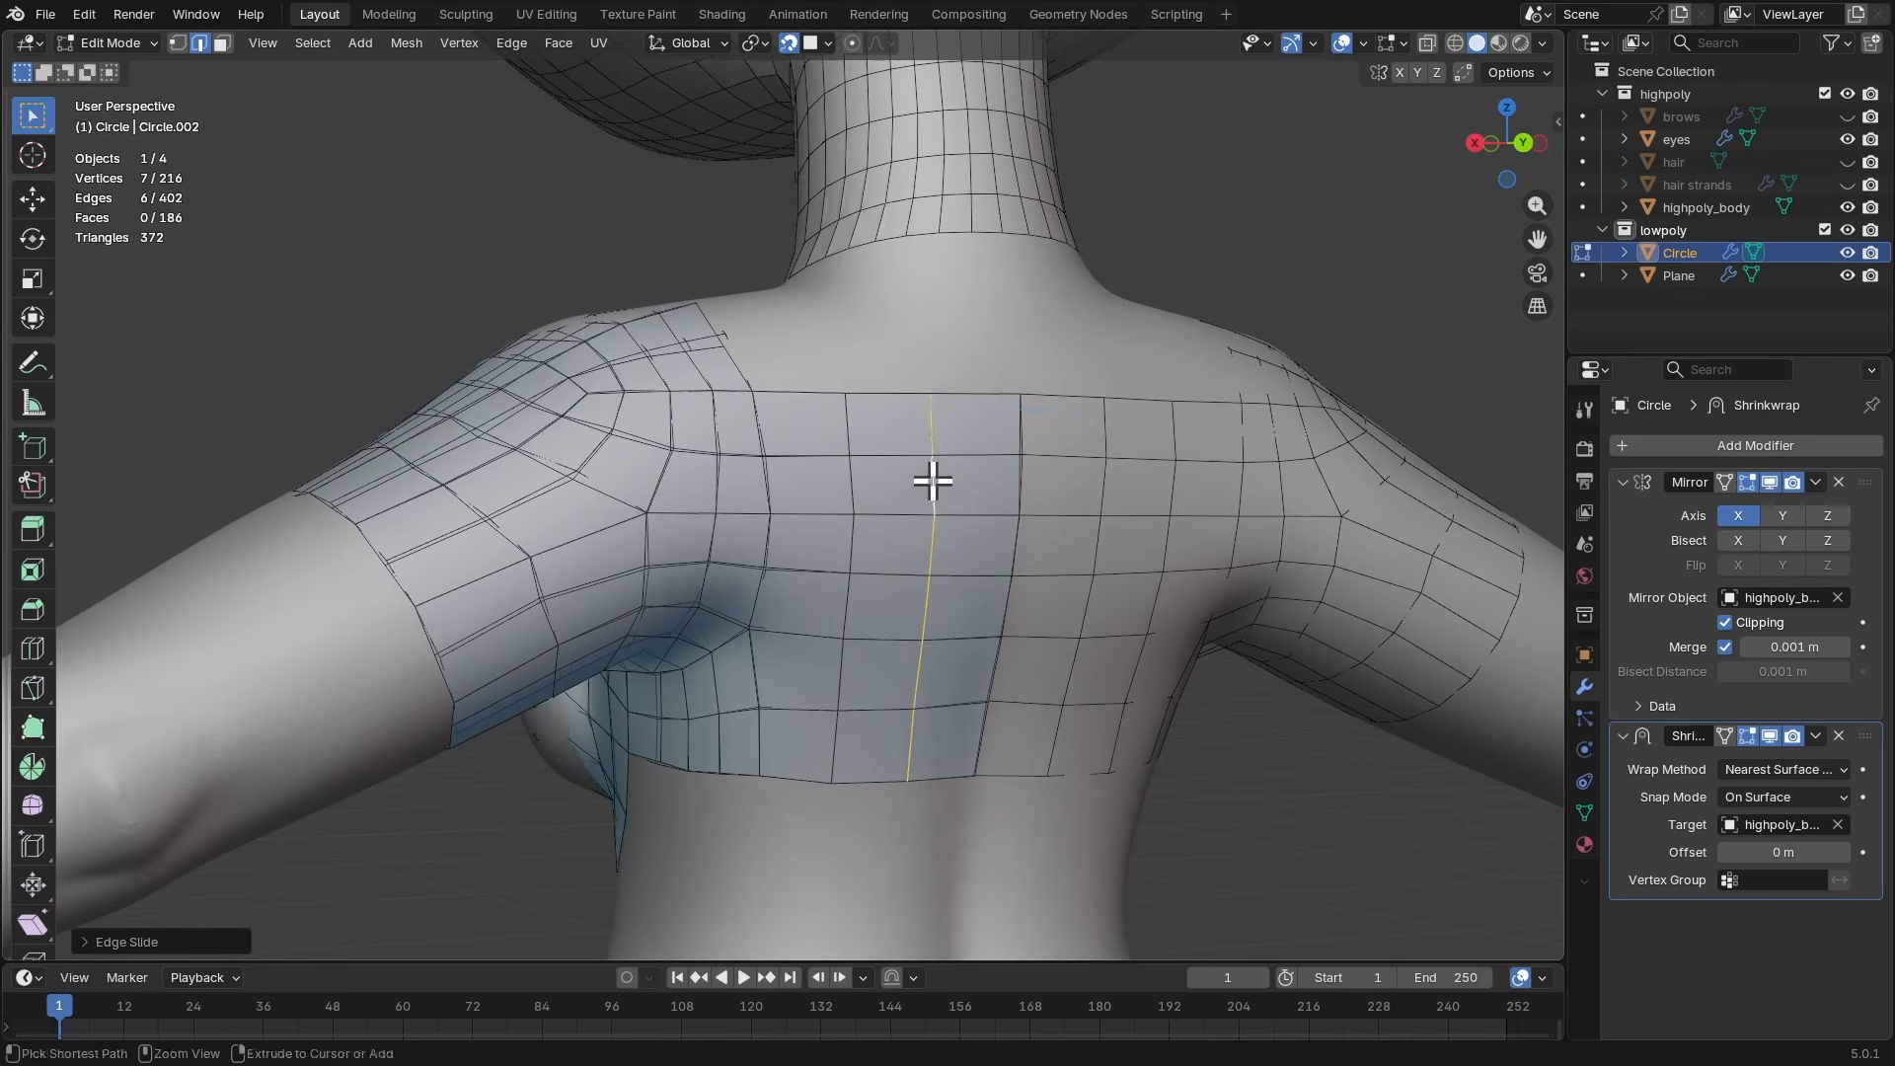
- Add two faces along the lower edge of the side, continuing the strip from the breast towards the back
{"action": "middle_click_drag", "start_coordinate": [932, 481], "coordinate": [759, 545]}
{"action": "key", "text": "1"}
{"action": "left_click", "coordinate": [736, 504]}
{"action": "key", "text": "f"}
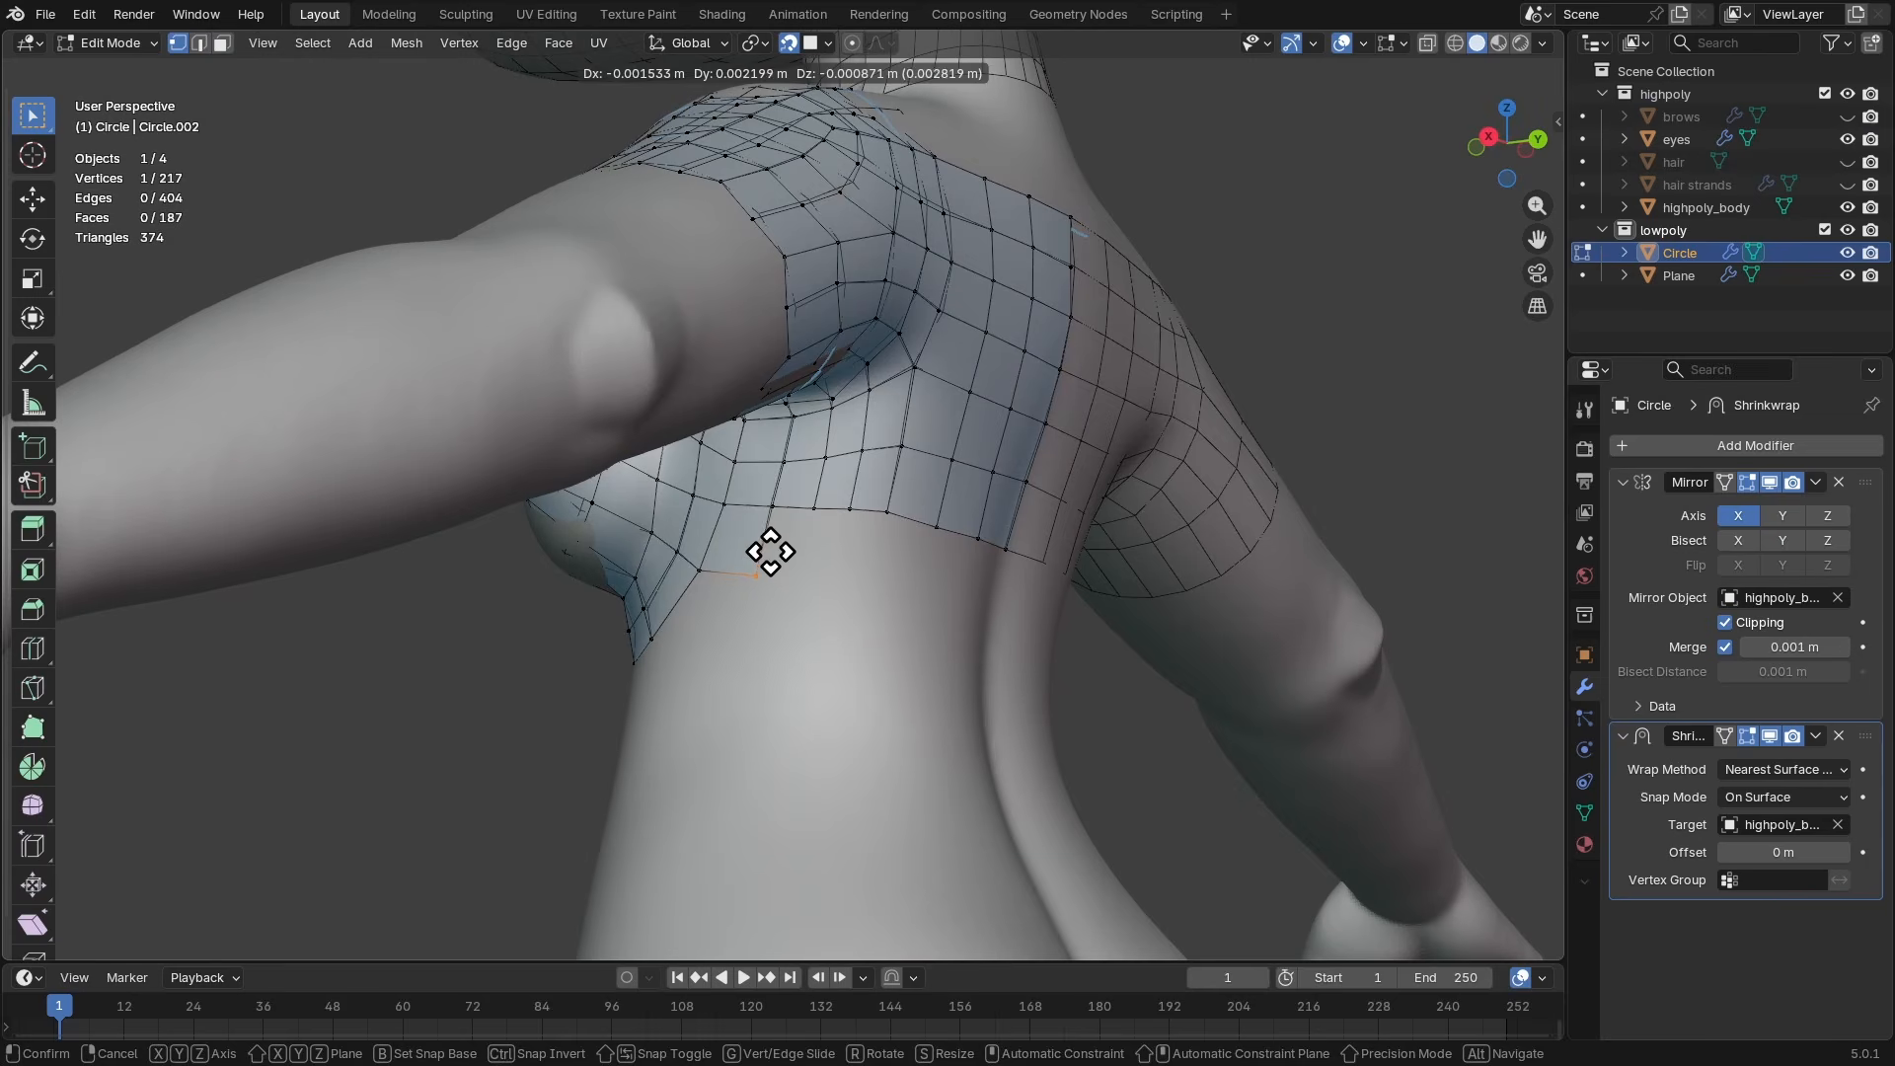
{"action": "left_click", "coordinate": [766, 533]}
{"action": "key", "text": "f"}
{"action": "left_click", "coordinate": [785, 524]}
{"action": "middle_click_drag", "start_coordinate": [785, 524], "coordinate": [830, 520]}
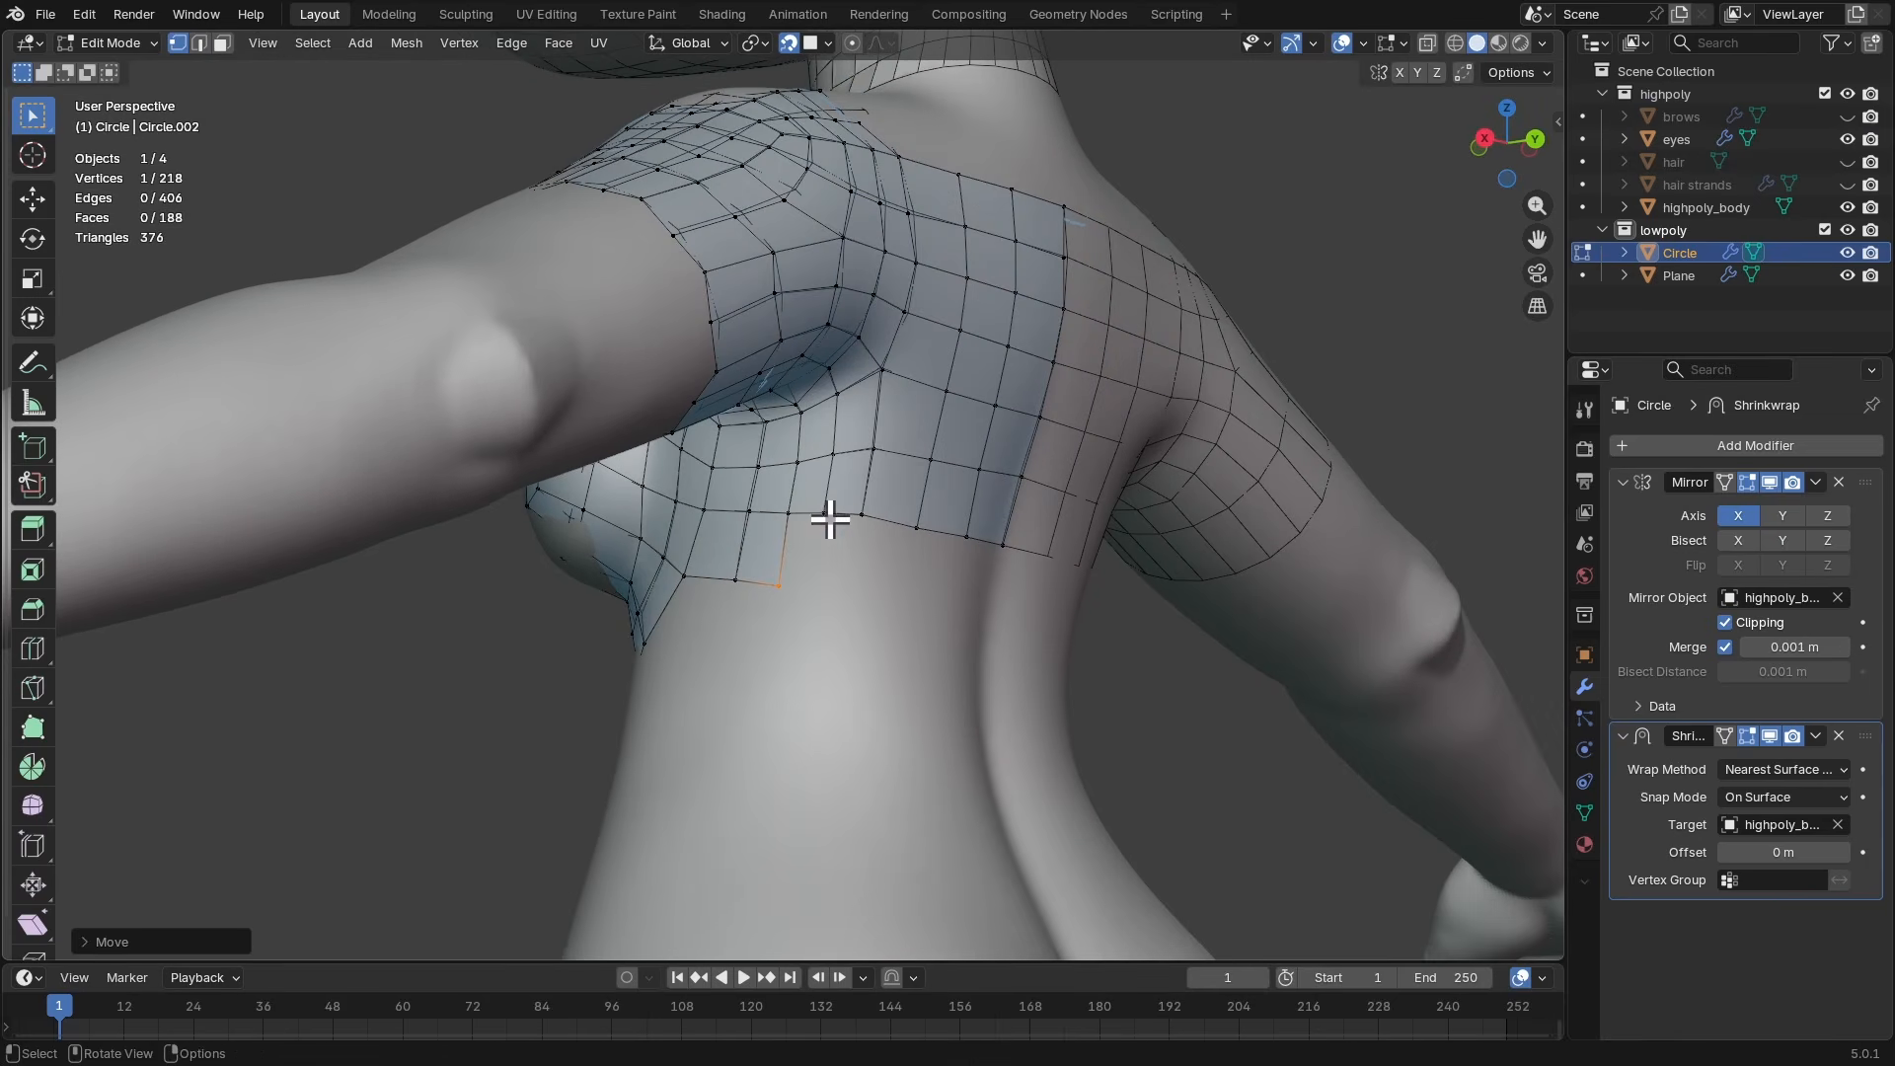
- Extrude the lower back edge downward by one row and fill the remaining gap to the side strip with a face
{"action": "left_click_drag", "start_coordinate": [1025, 586], "coordinate": [1025, 585]}
{"action": "key", "text": "e"}
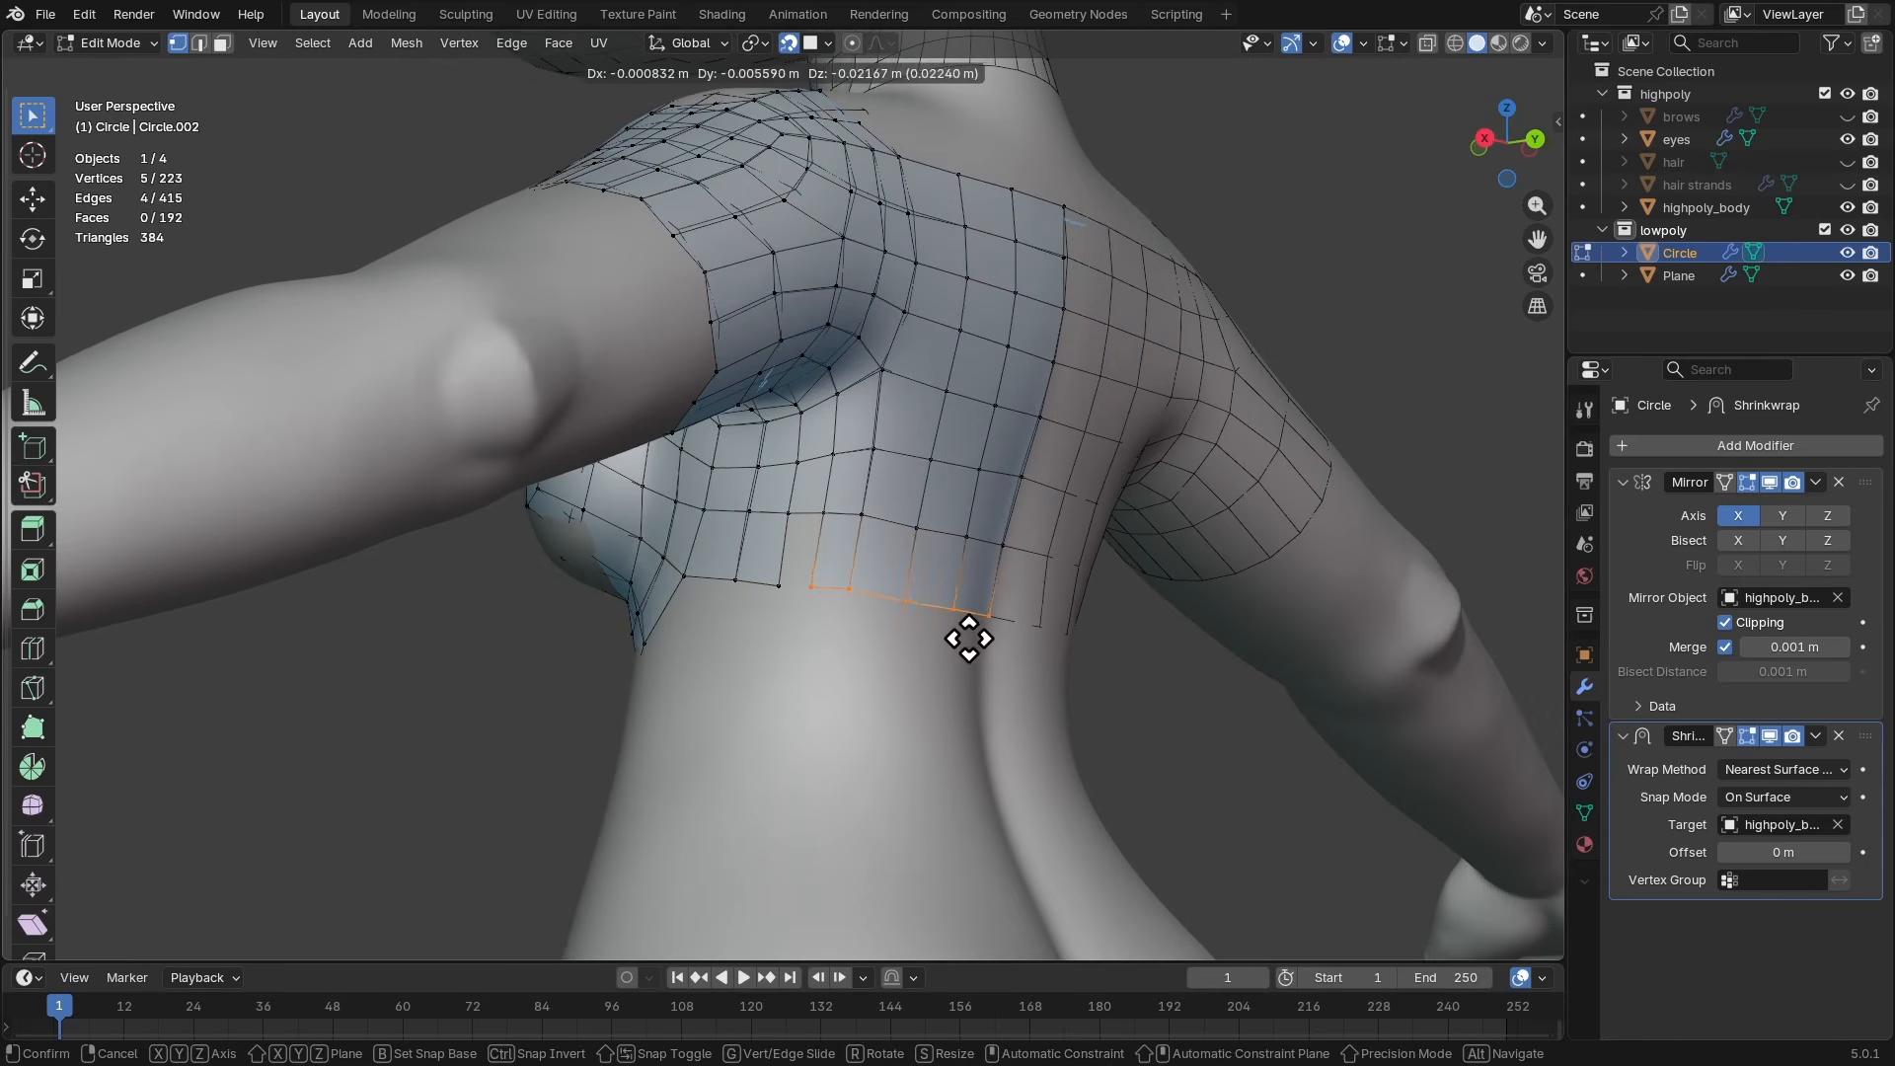
{"action": "left_click", "coordinate": [969, 628]}
{"action": "key", "text": "2"}
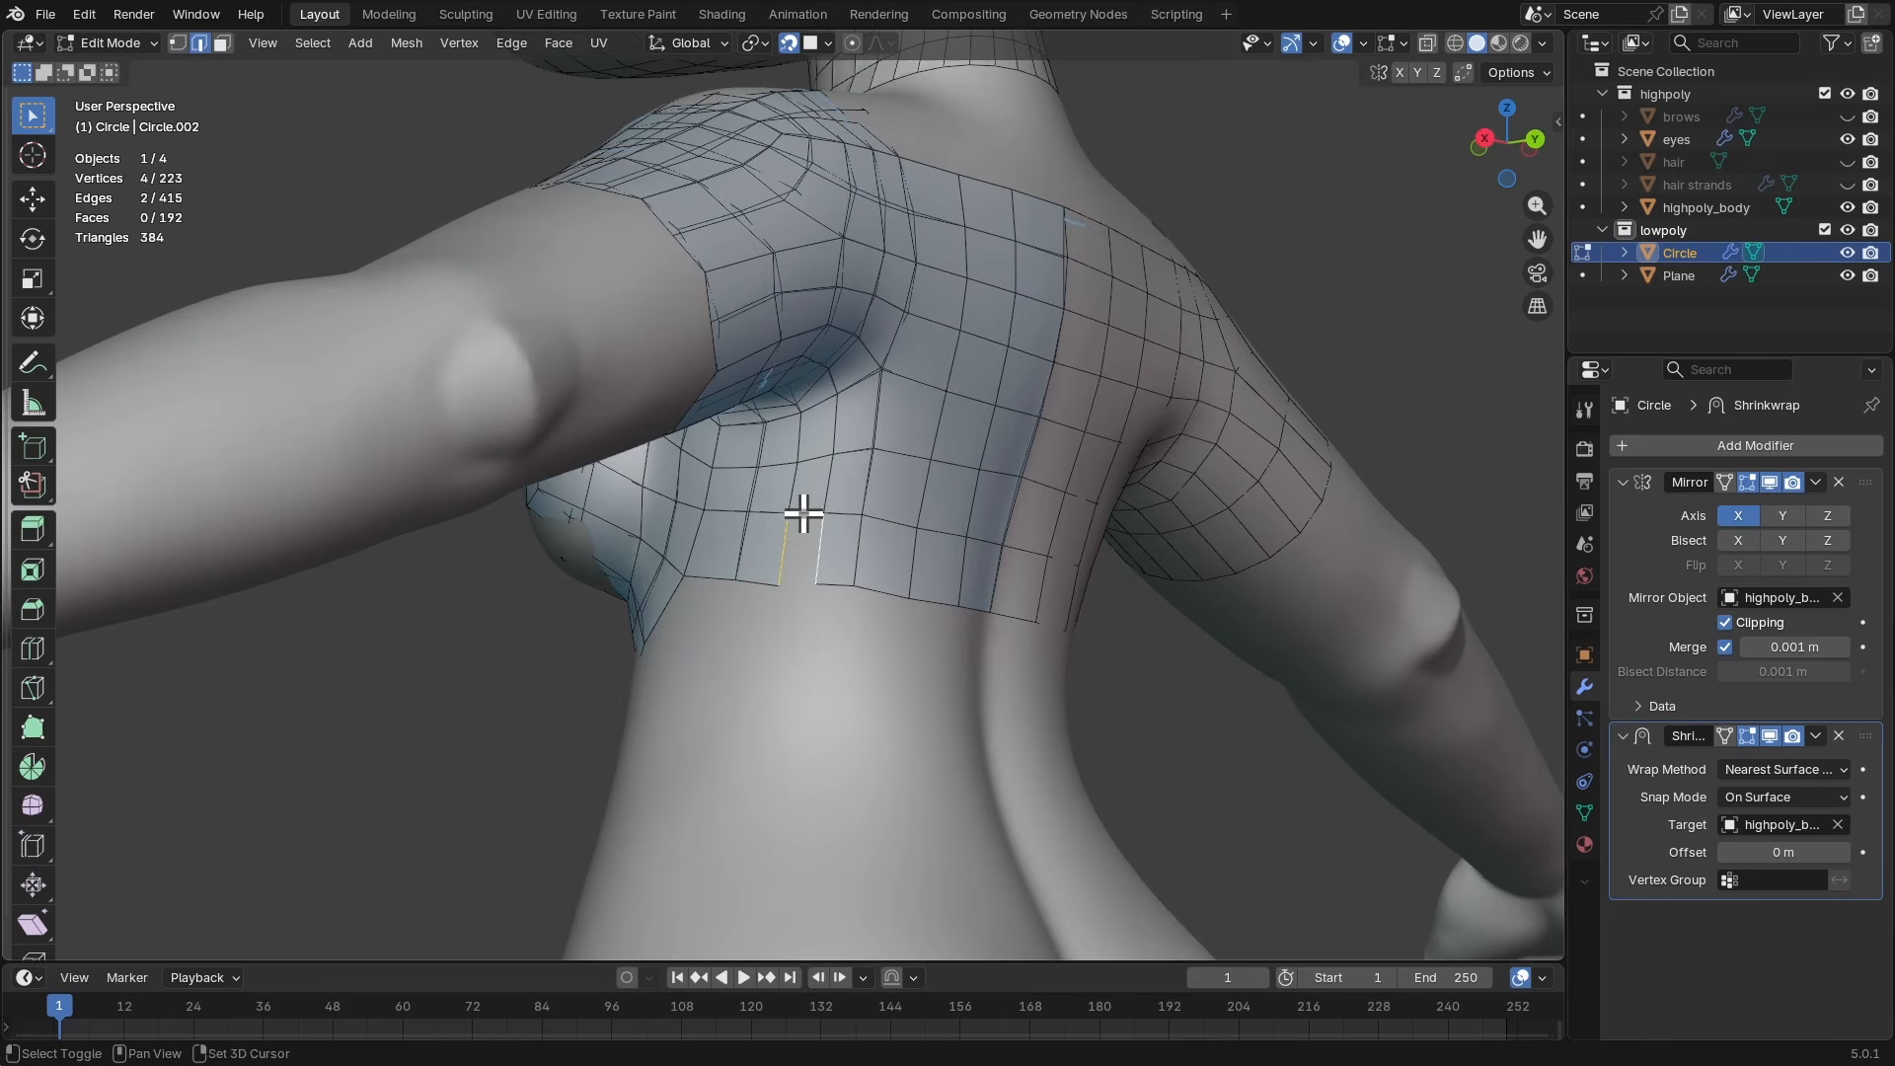
{"action": "key", "text": "f"}
{"action": "key", "text": "a"}
{"action": "key", "text": "alt+a"}
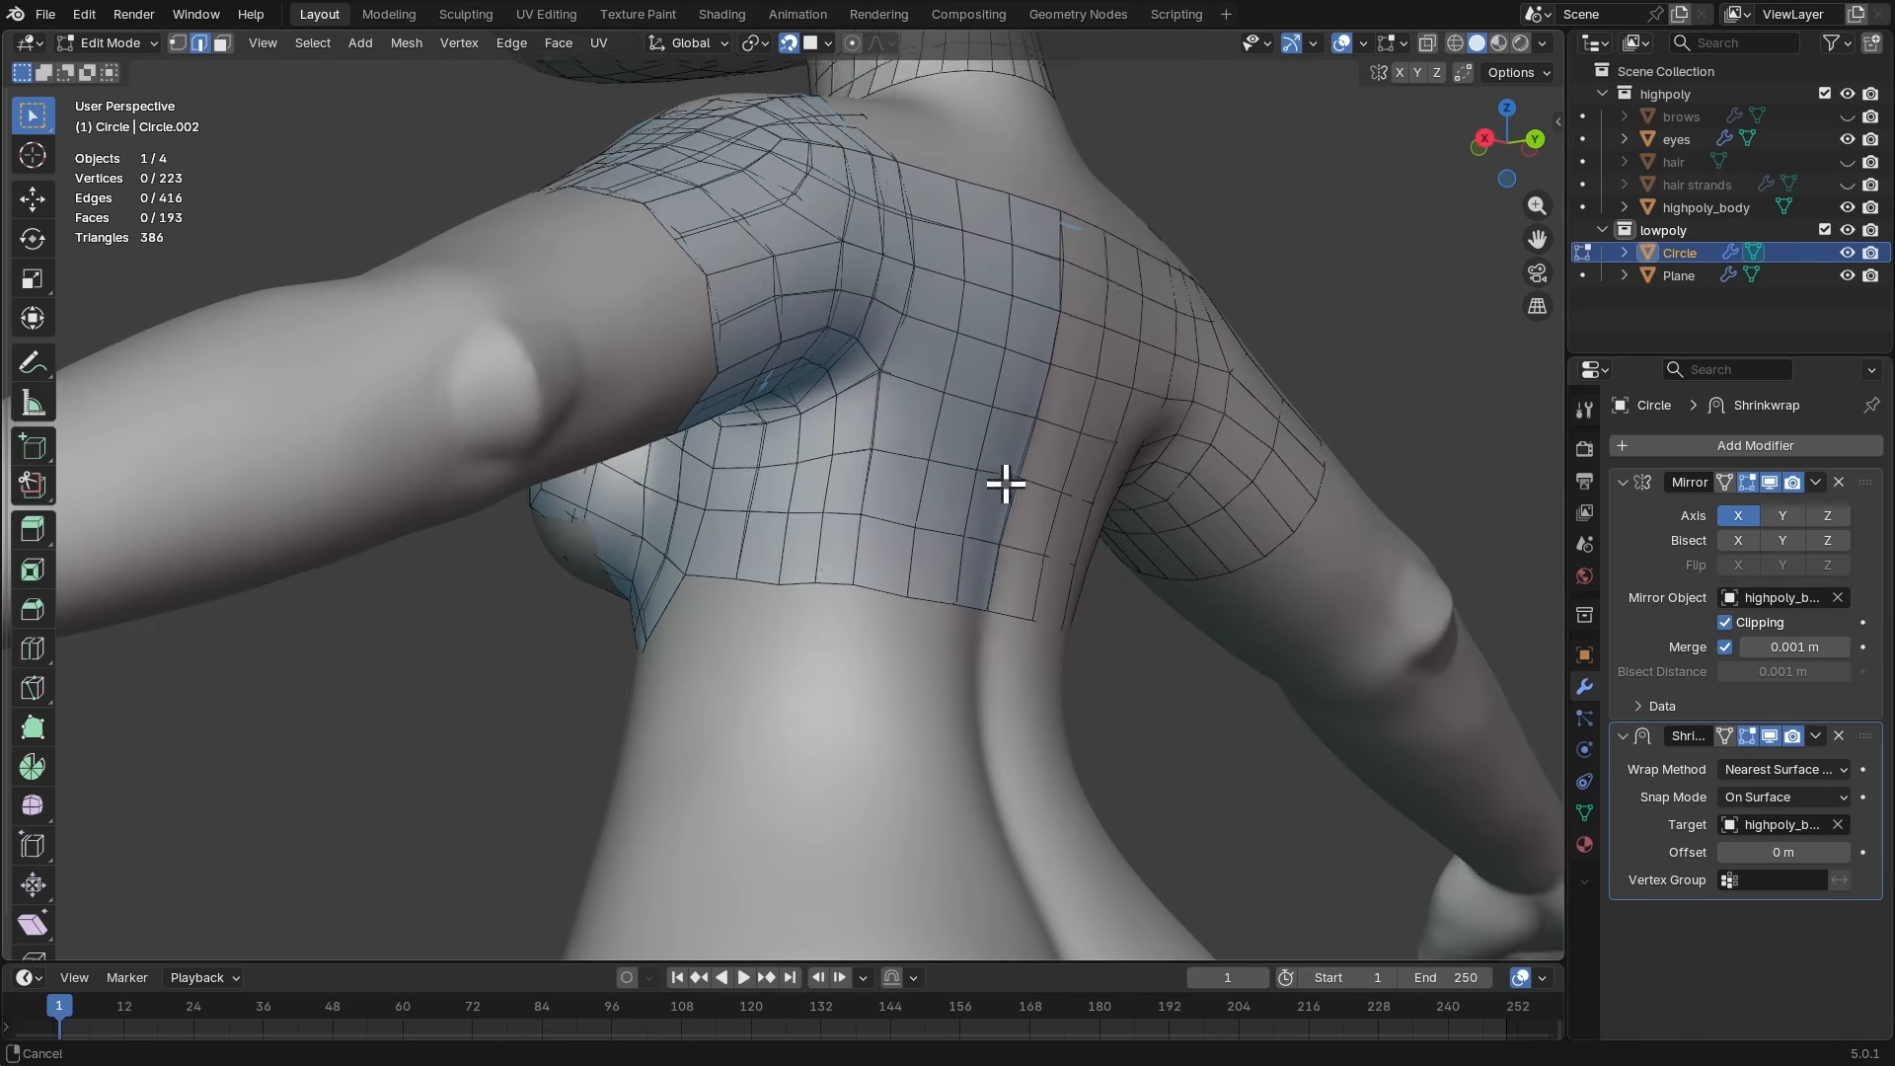
- Turn off snapping and extrude the torso's whole bottom boundary loop down to the hips
{"action": "middle_click_drag", "start_coordinate": [1003, 486], "coordinate": [897, 500]}
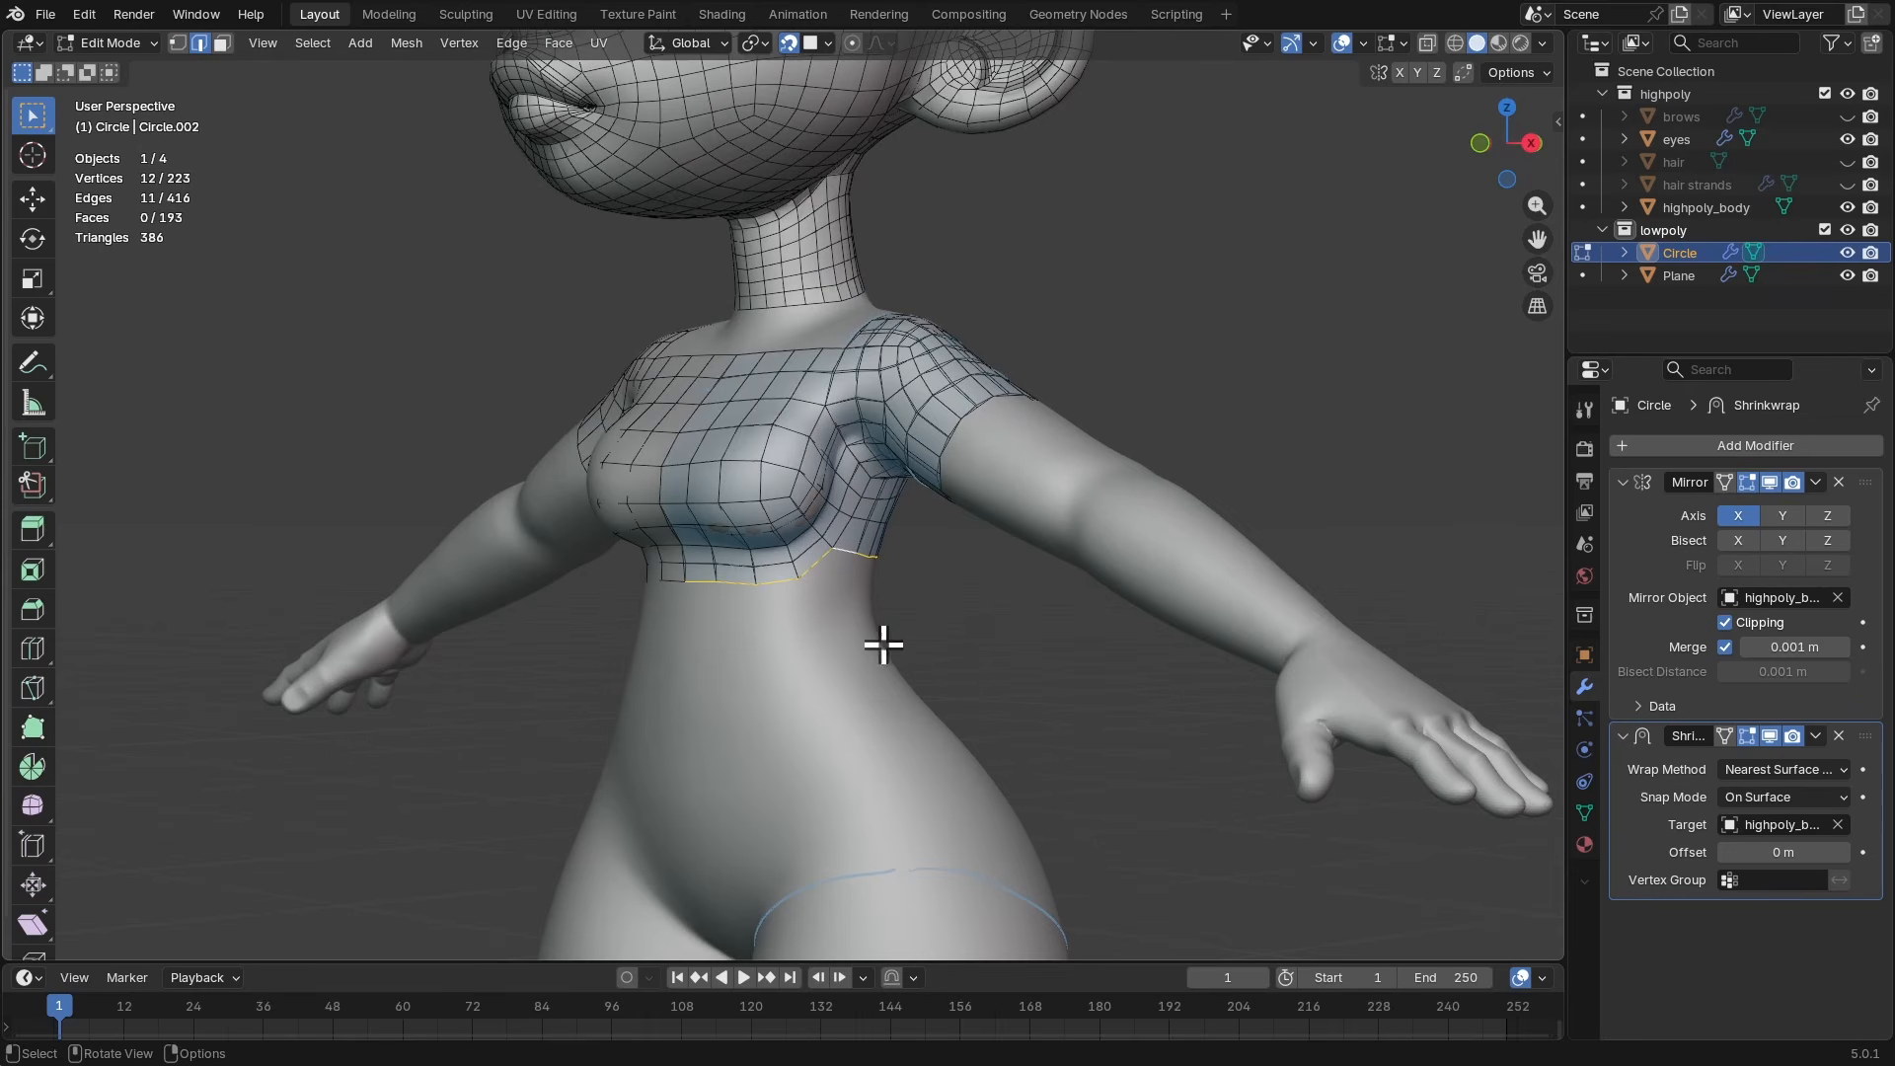
{"action": "middle_click_drag", "start_coordinate": [909, 887], "coordinate": [1040, 492]}
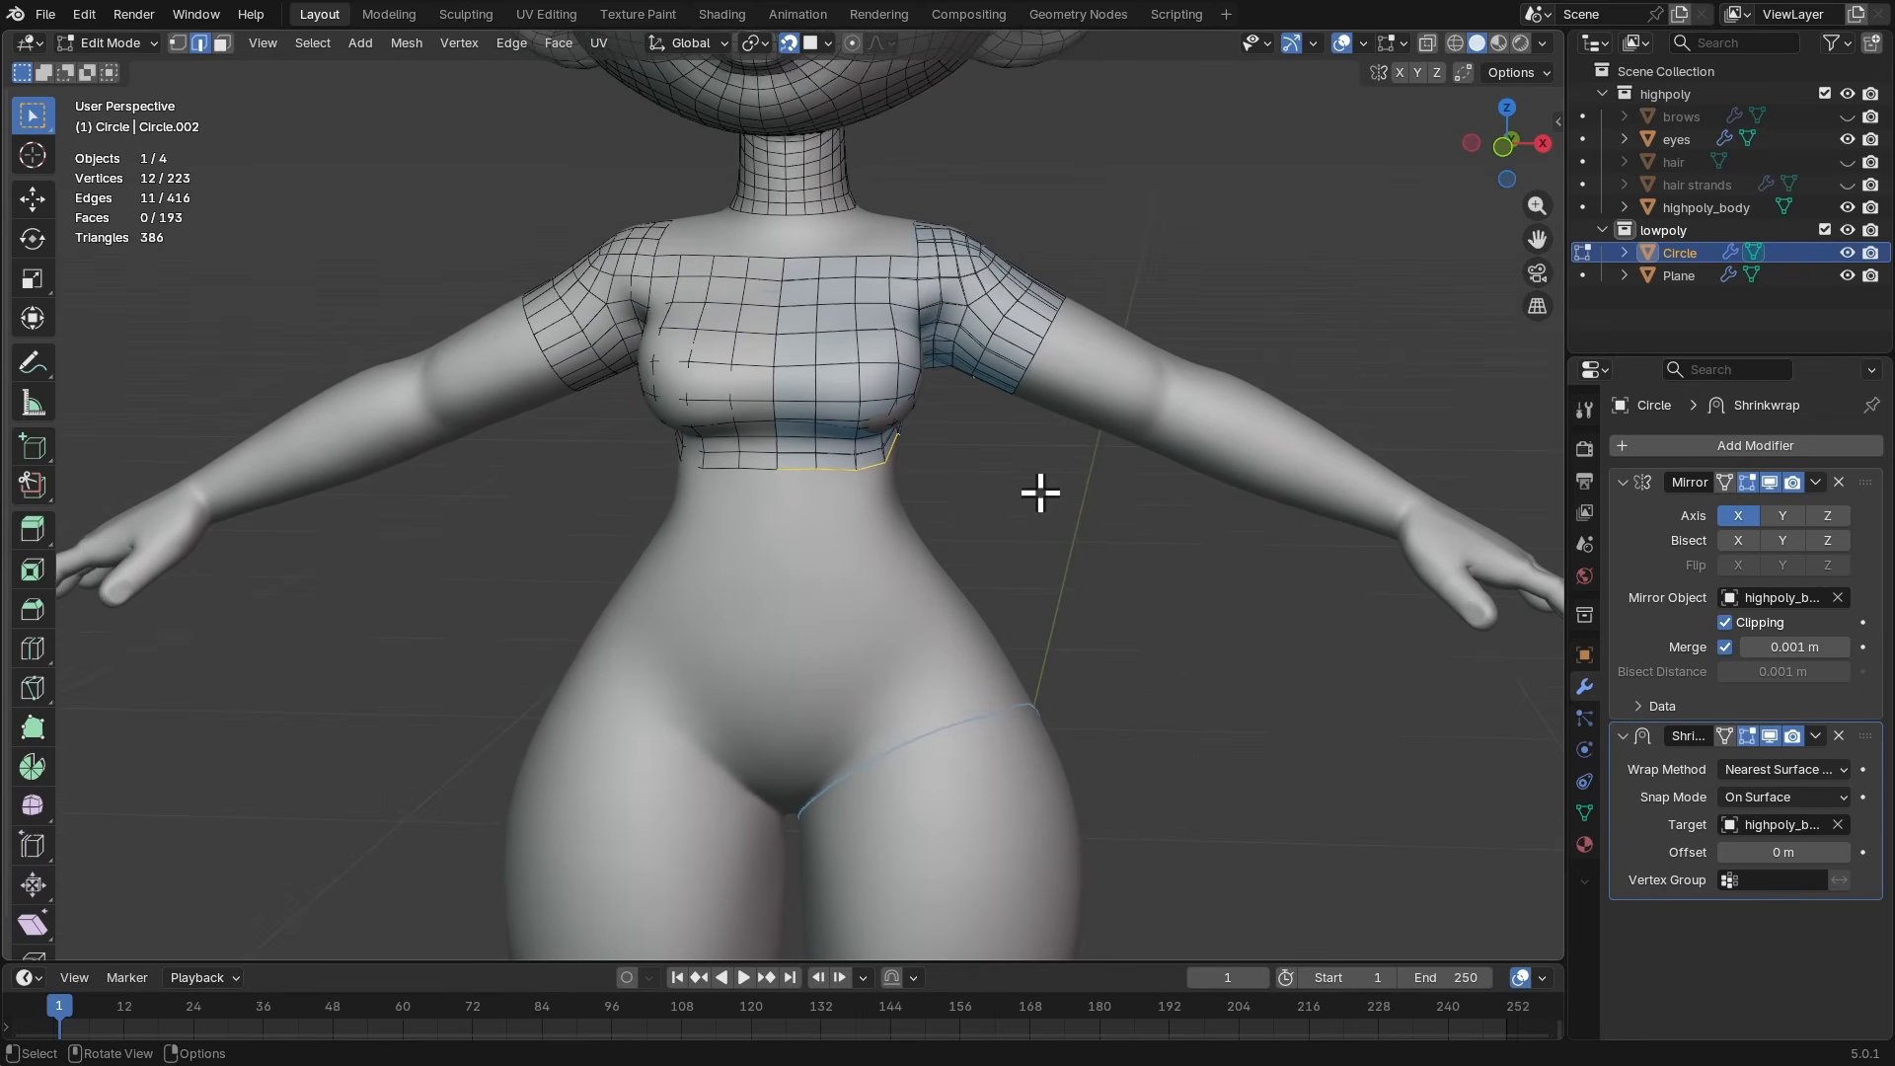
{"action": "left_click", "coordinate": [789, 42]}
{"action": "key", "text": "e"}
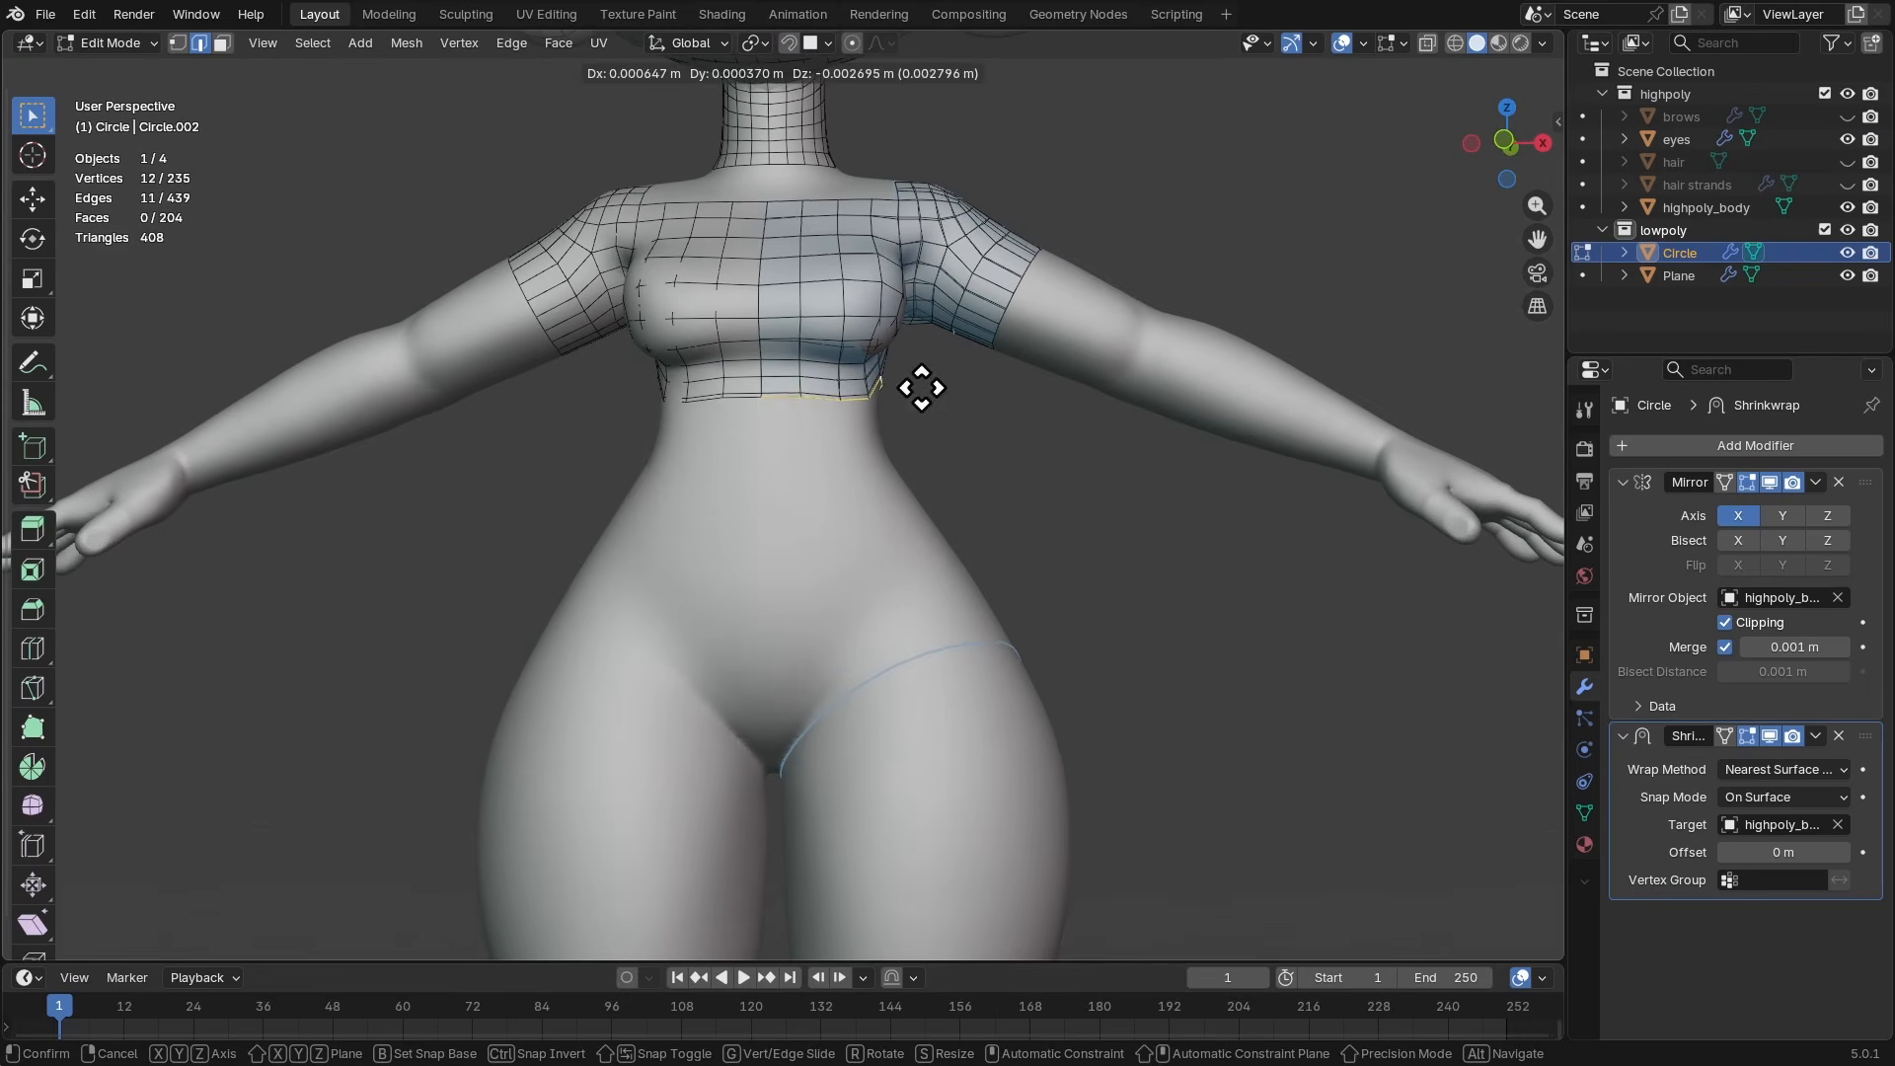
{"action": "left_click", "coordinate": [997, 634]}
- With X-ray on, scale the extruded hip loop up about 1.9 times, reposition it and flatten it along Z
{"action": "key", "text": "KP_9"}
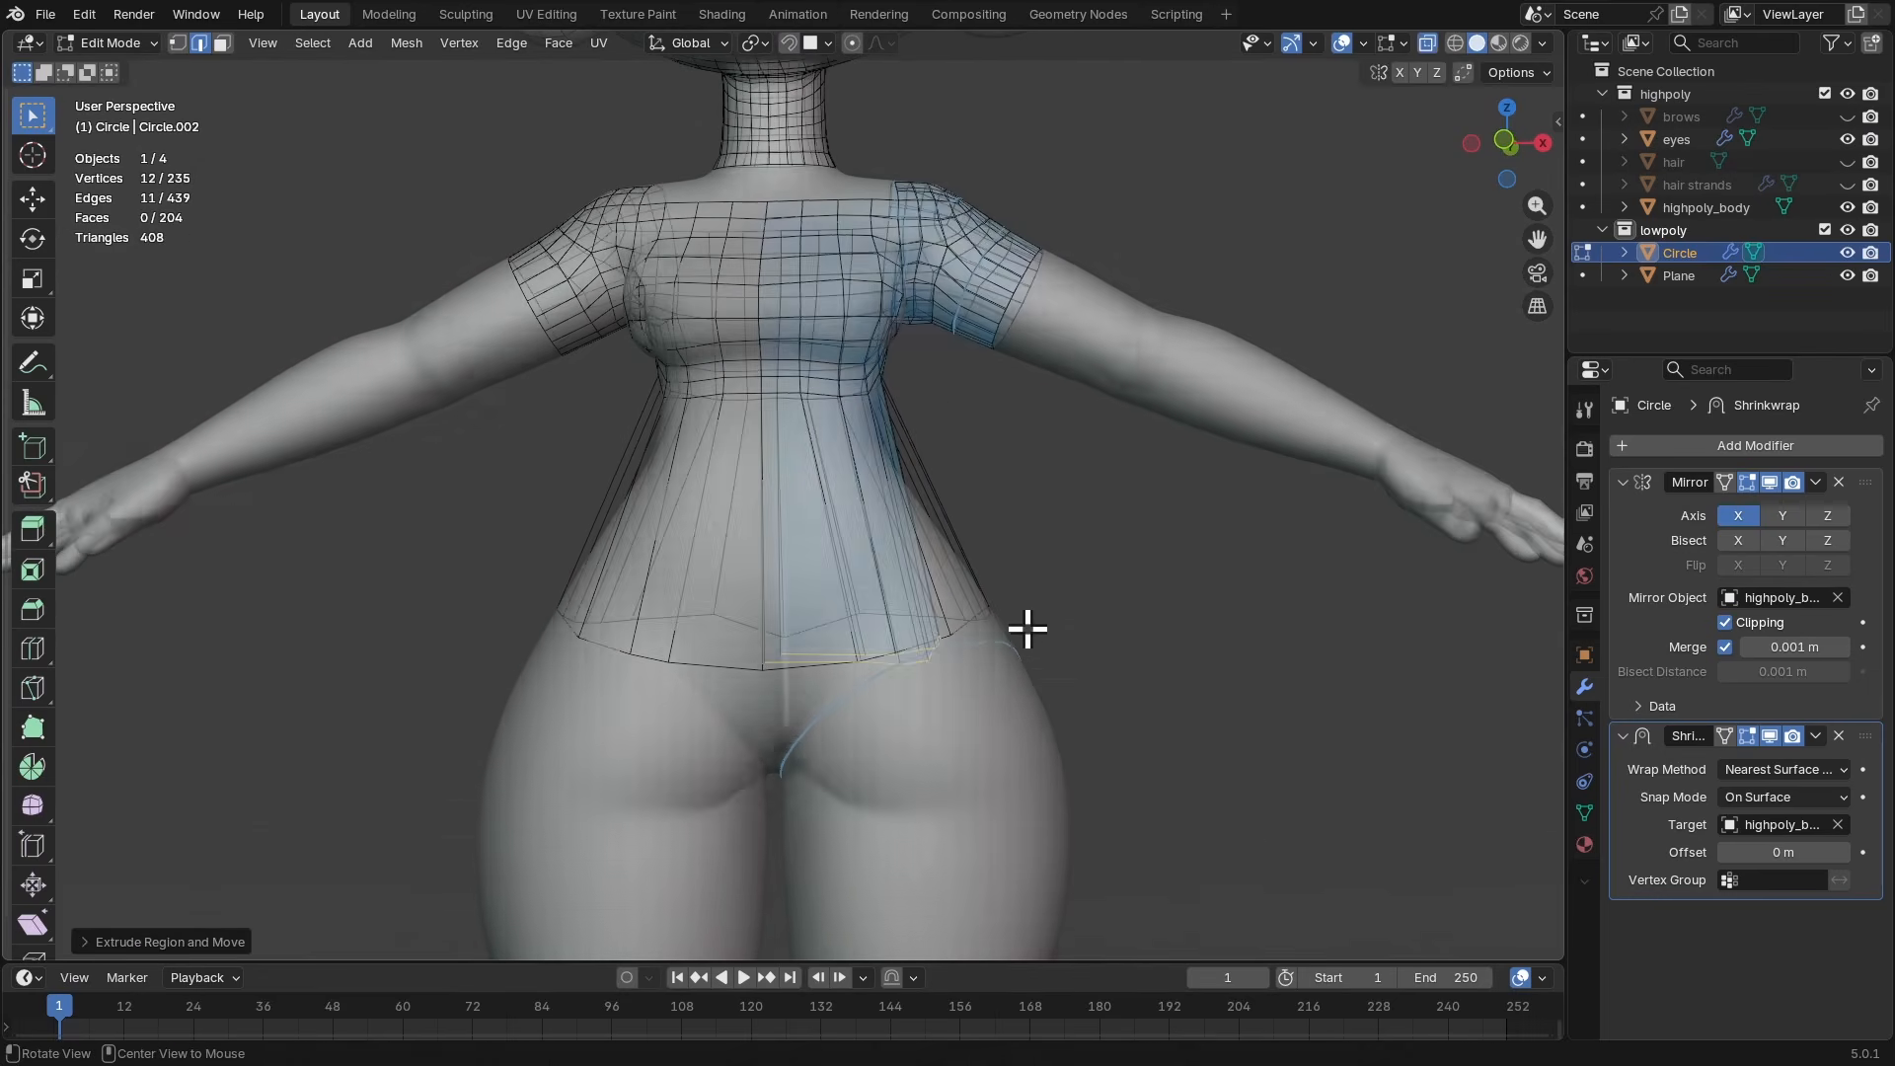
{"action": "key", "text": "s"}
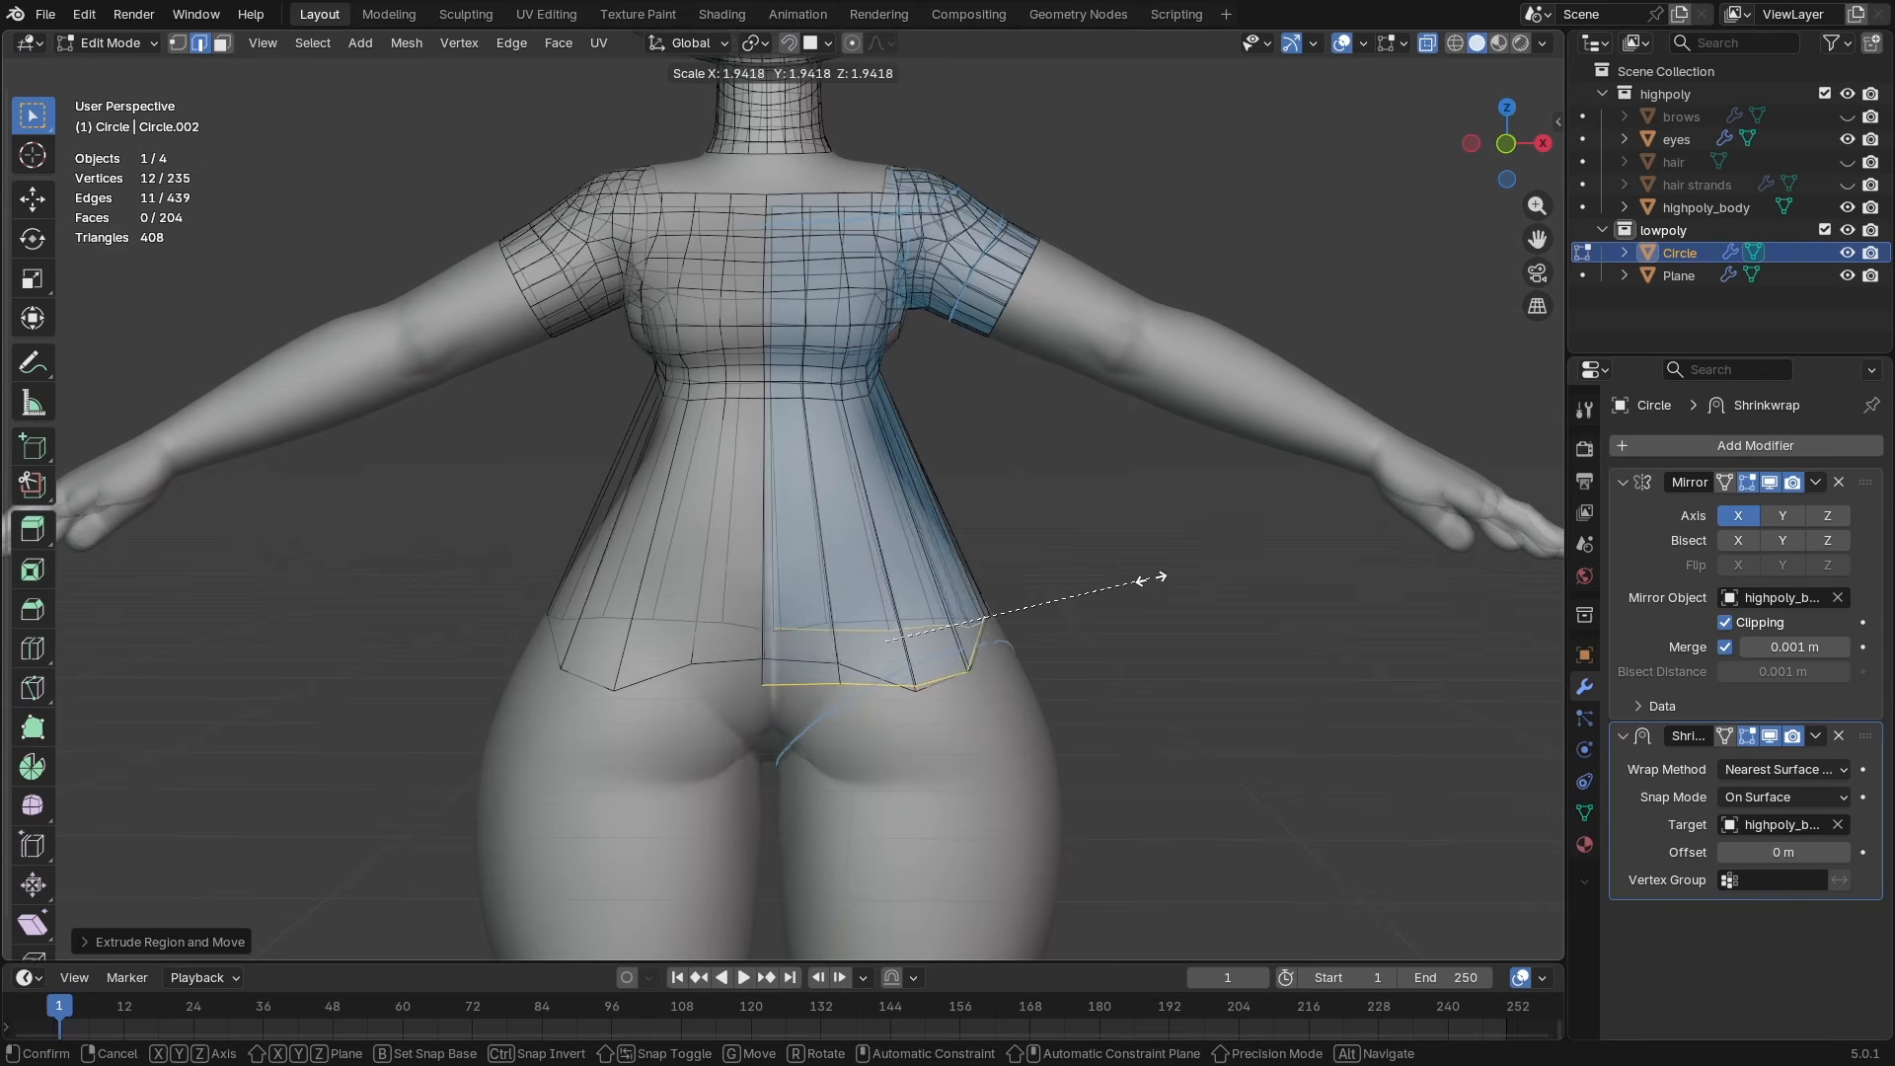
{"action": "left_click", "coordinate": [1145, 577]}
{"action": "key", "text": "g"}
{"action": "left_click", "coordinate": [1116, 570]}
{"action": "key", "text": "s"}
{"action": "key", "text": "z"}
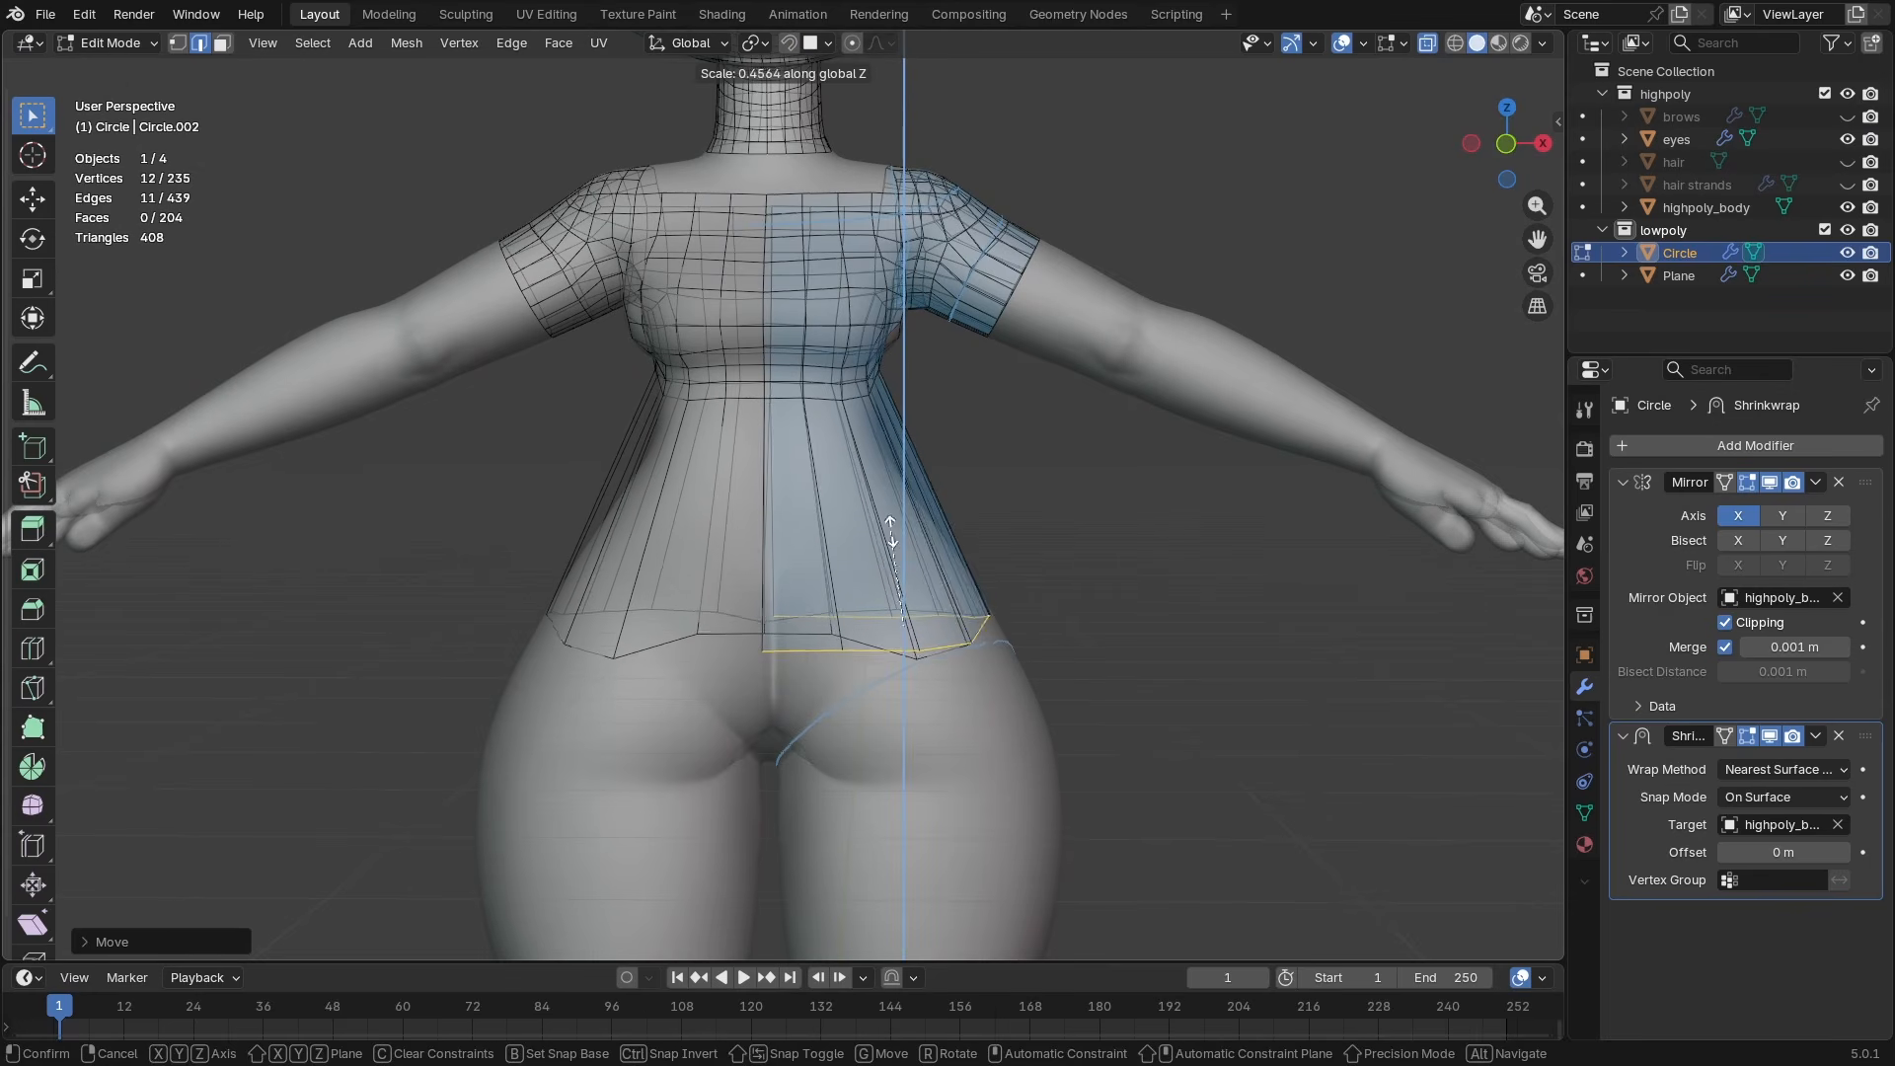
{"action": "key", "text": "Return"}
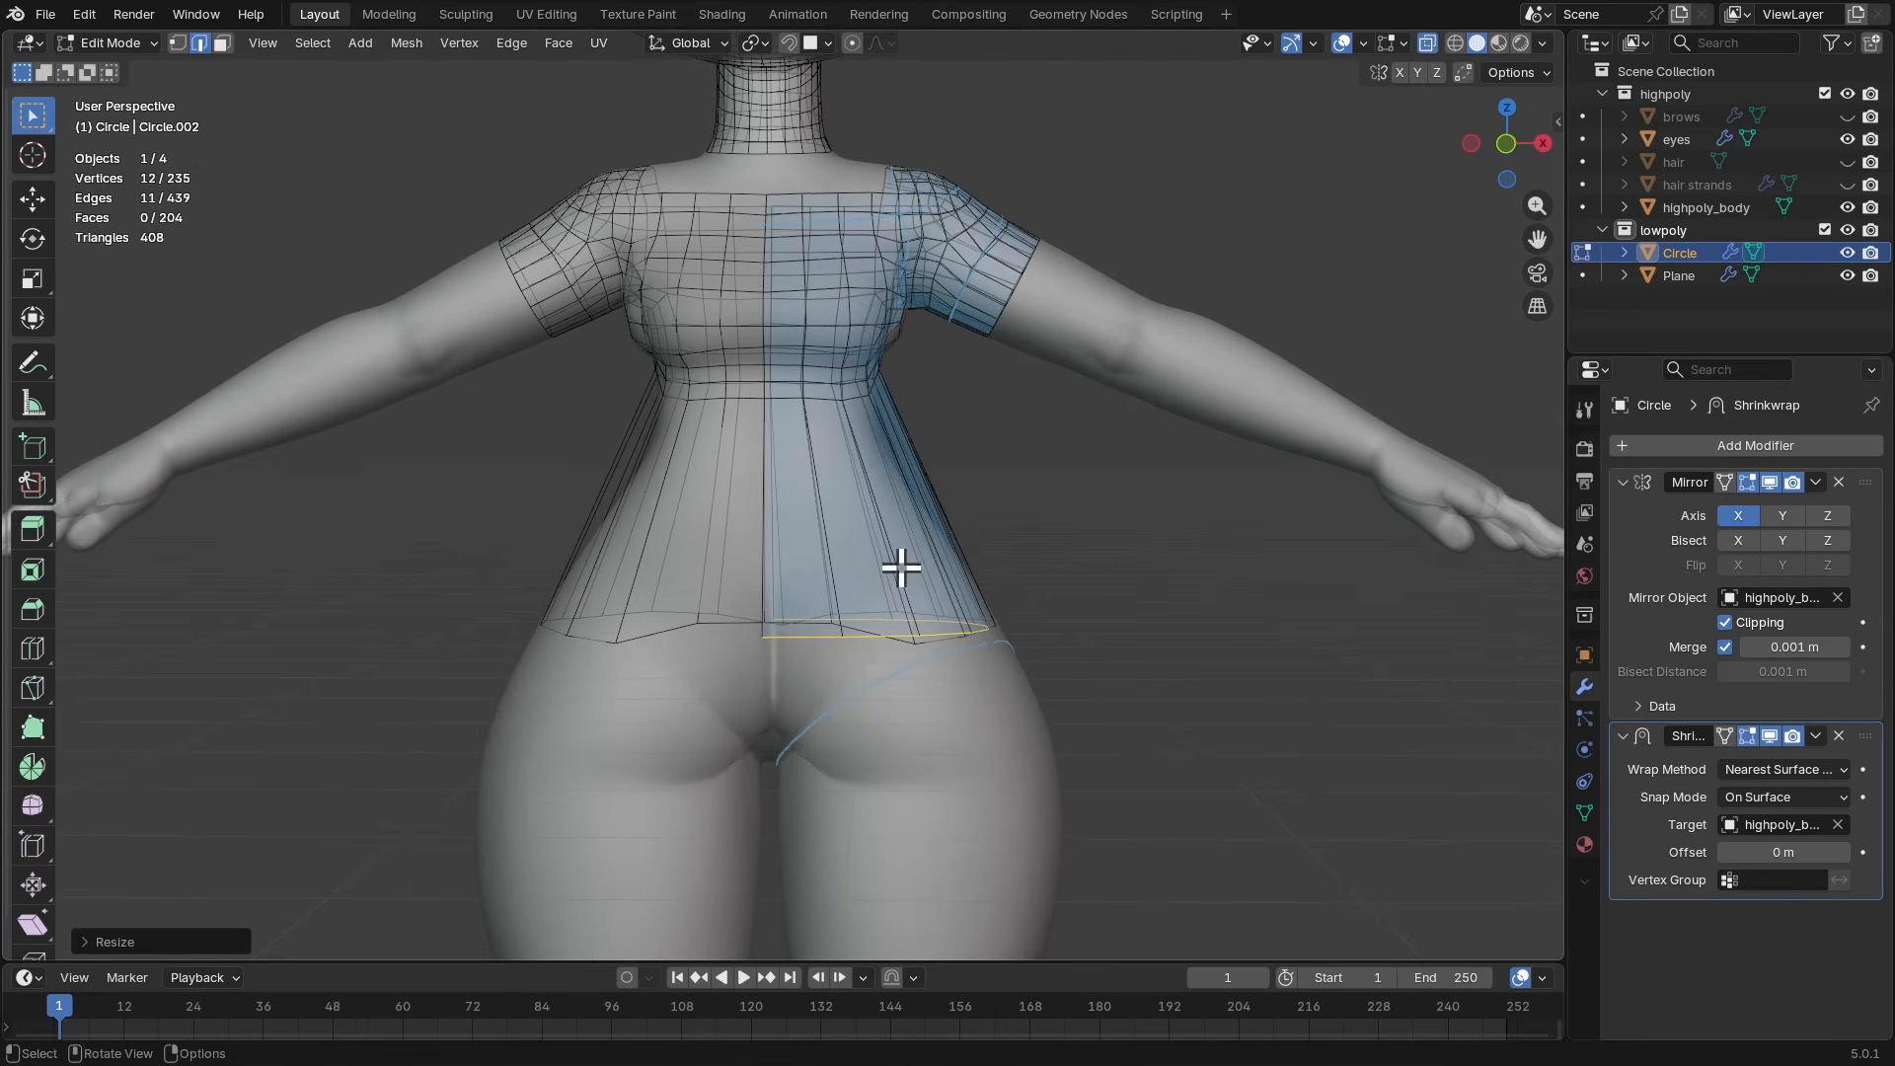
- Turn off X-ray and move the flattened hip loop slightly so it surrounds the upper hips
{"action": "key", "text": "KP_9"}
{"action": "key", "text": "g"}
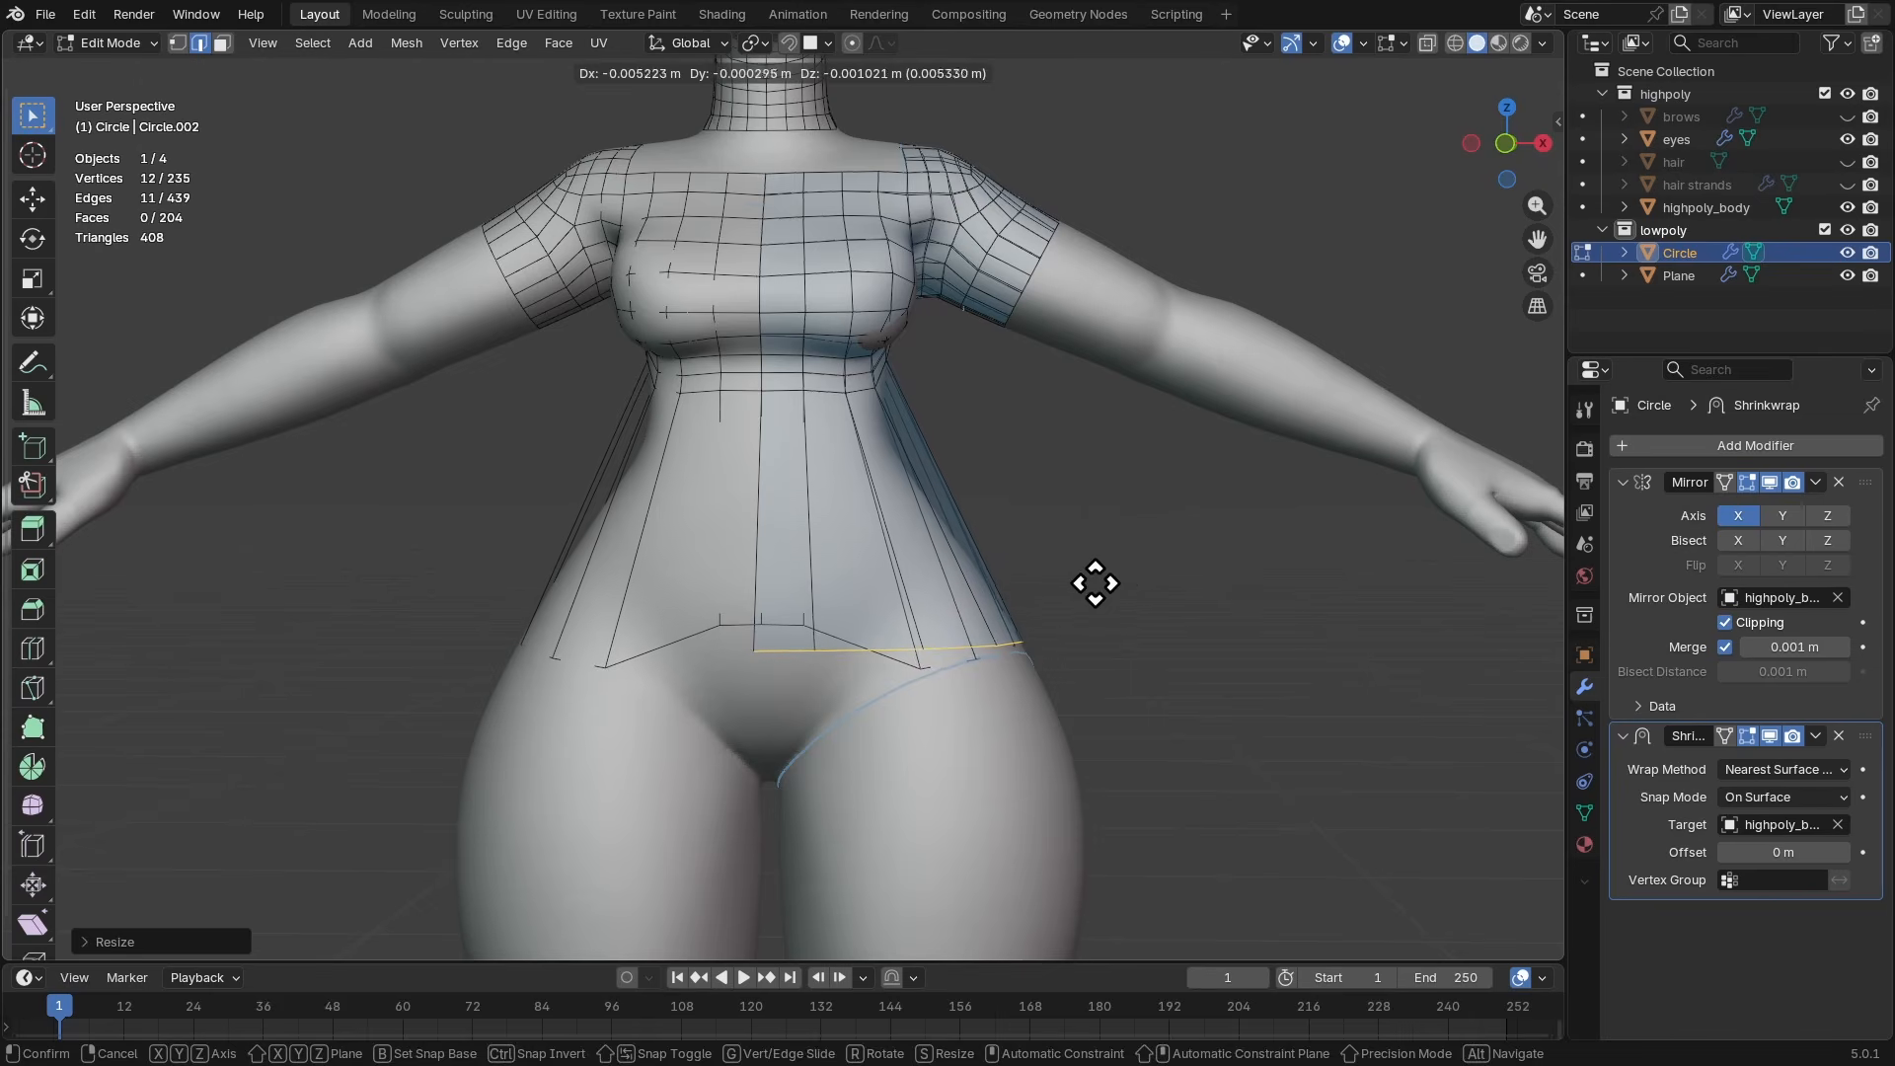
{"action": "left_click", "coordinate": [1096, 582]}
{"action": "middle_click_drag", "start_coordinate": [1070, 600], "coordinate": [1076, 562]}
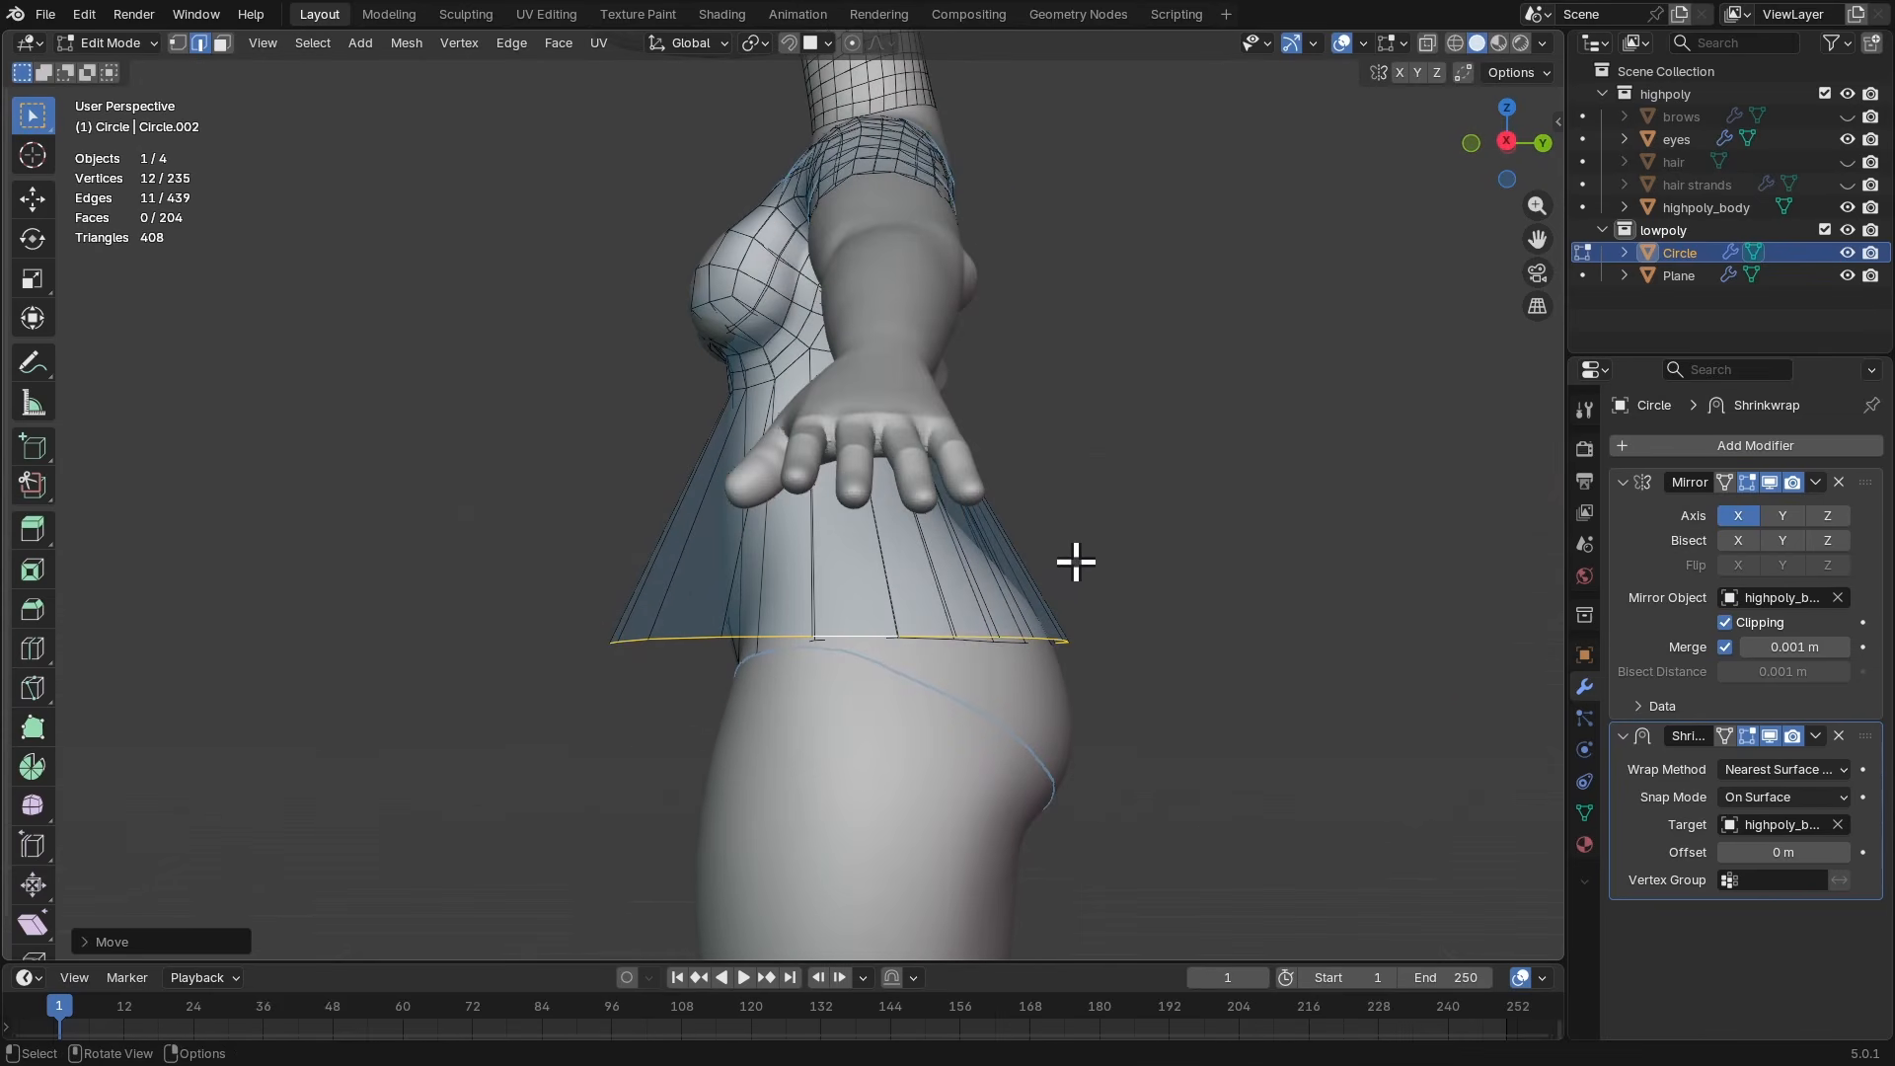
- Scale the hip loop narrower along Y and shift it along Y to centre it on the hips
{"action": "key", "text": "s"}
{"action": "key", "text": "y"}
{"action": "left_click", "coordinate": [1030, 590]}
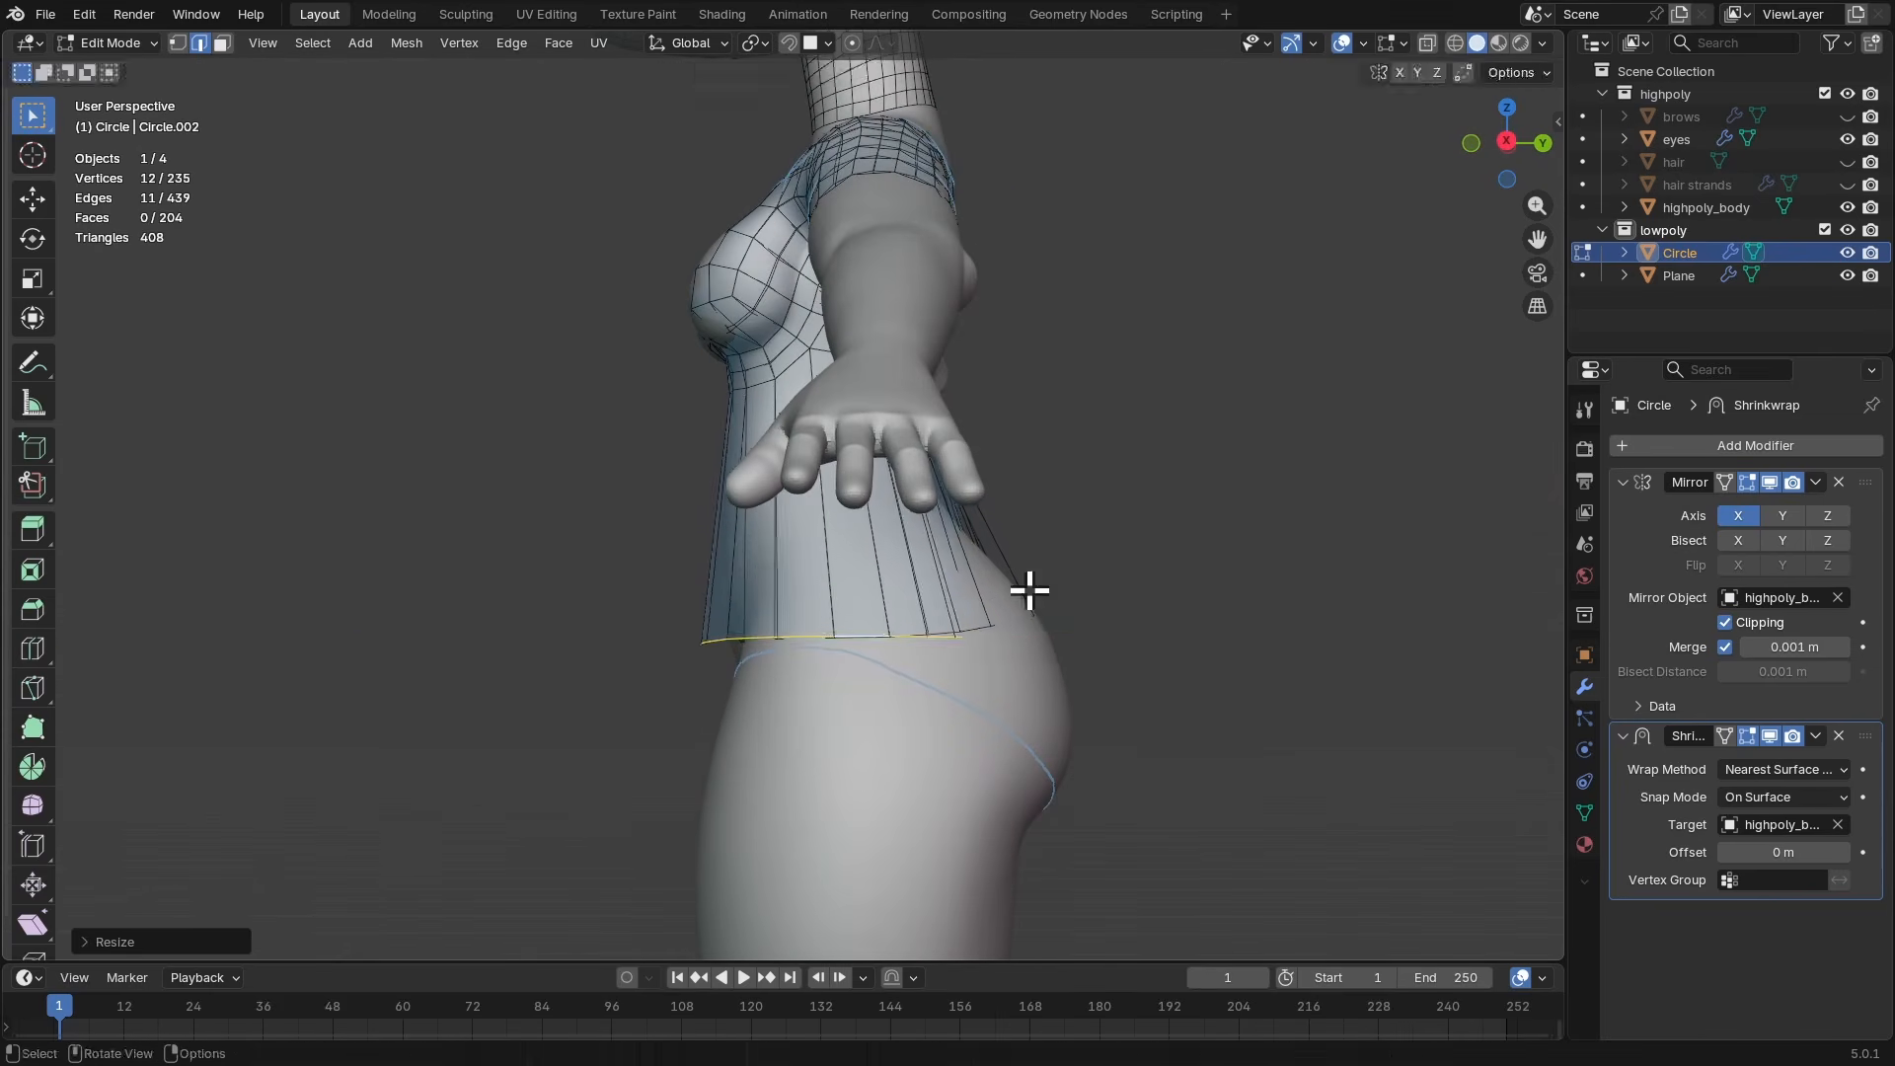
{"action": "key", "text": "g"}
{"action": "key", "text": "y"}
{"action": "left_click", "coordinate": [1066, 585]}
- Turn snapping on and move the three front hip-loop vertices nearest the centre line onto the body's surface, spacing them evenly
{"action": "middle_click_drag", "start_coordinate": [1014, 564], "coordinate": [1189, 605]}
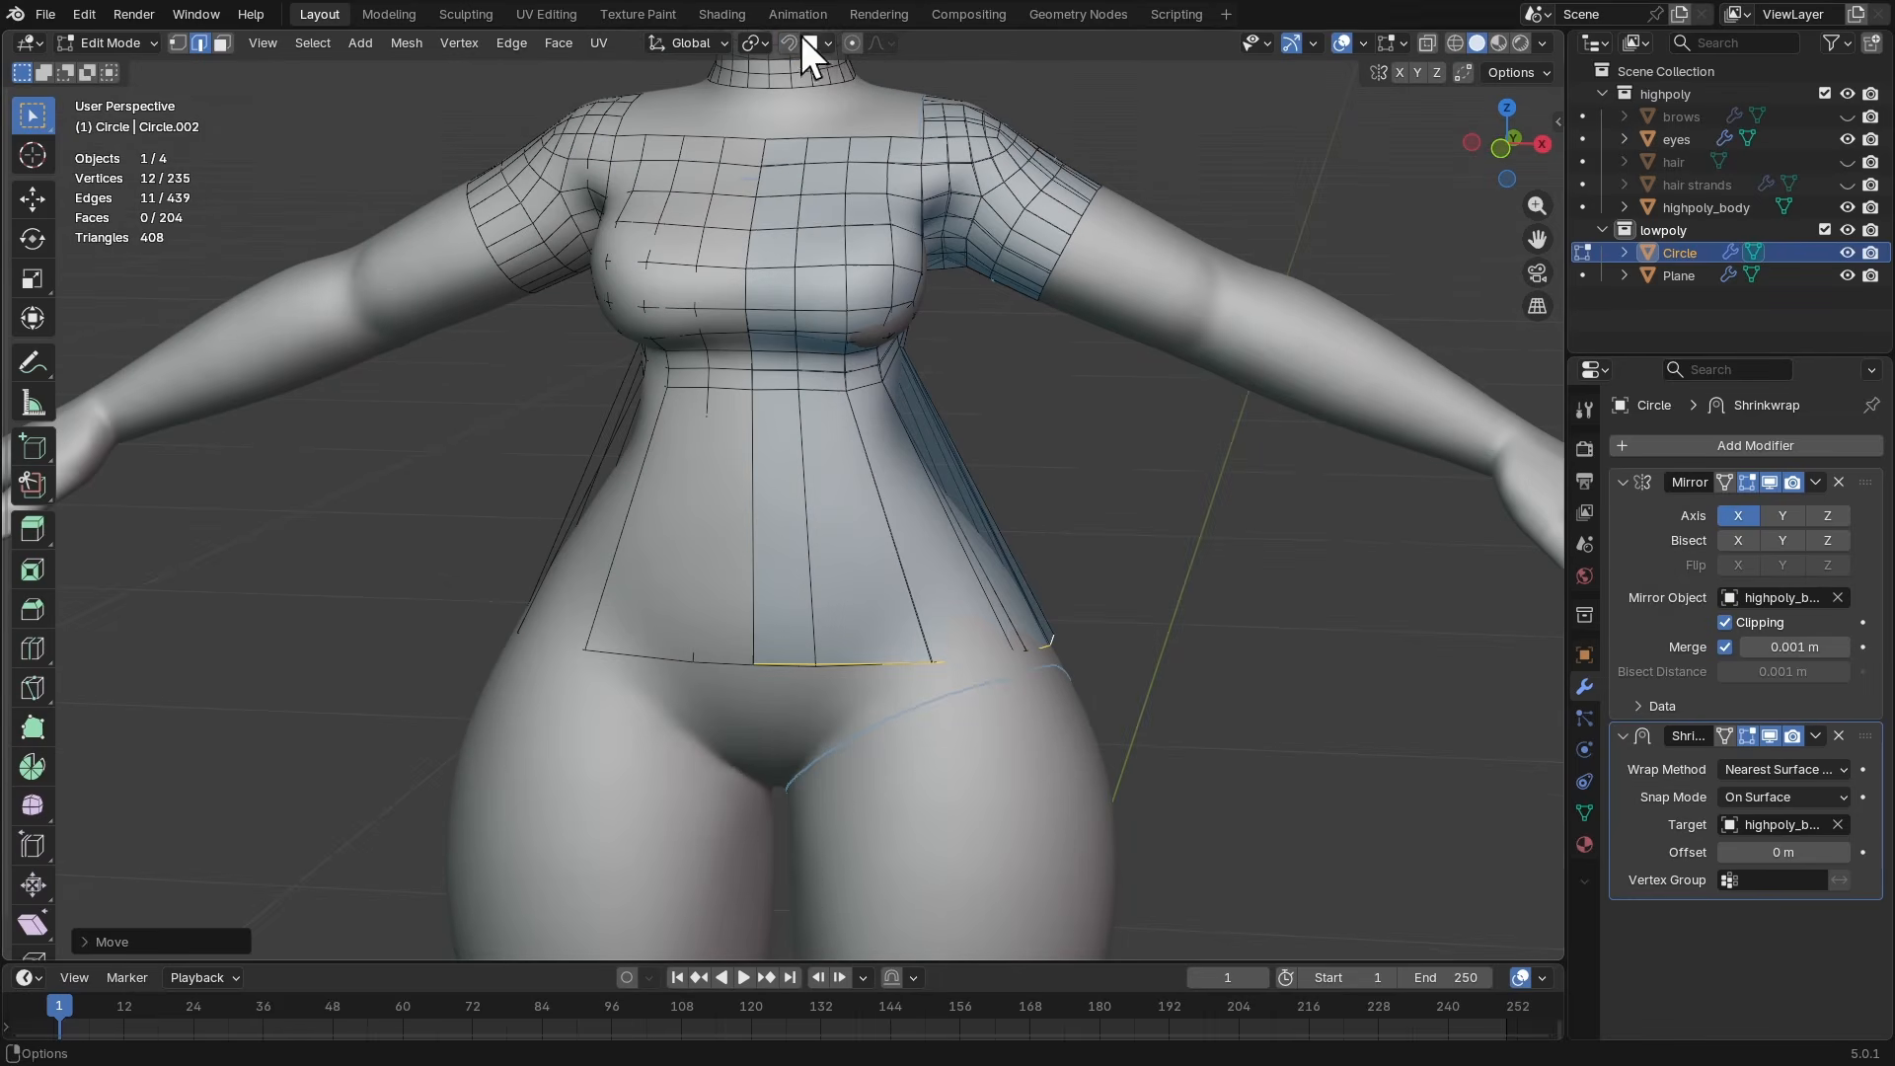
{"action": "left_click", "coordinate": [789, 42]}
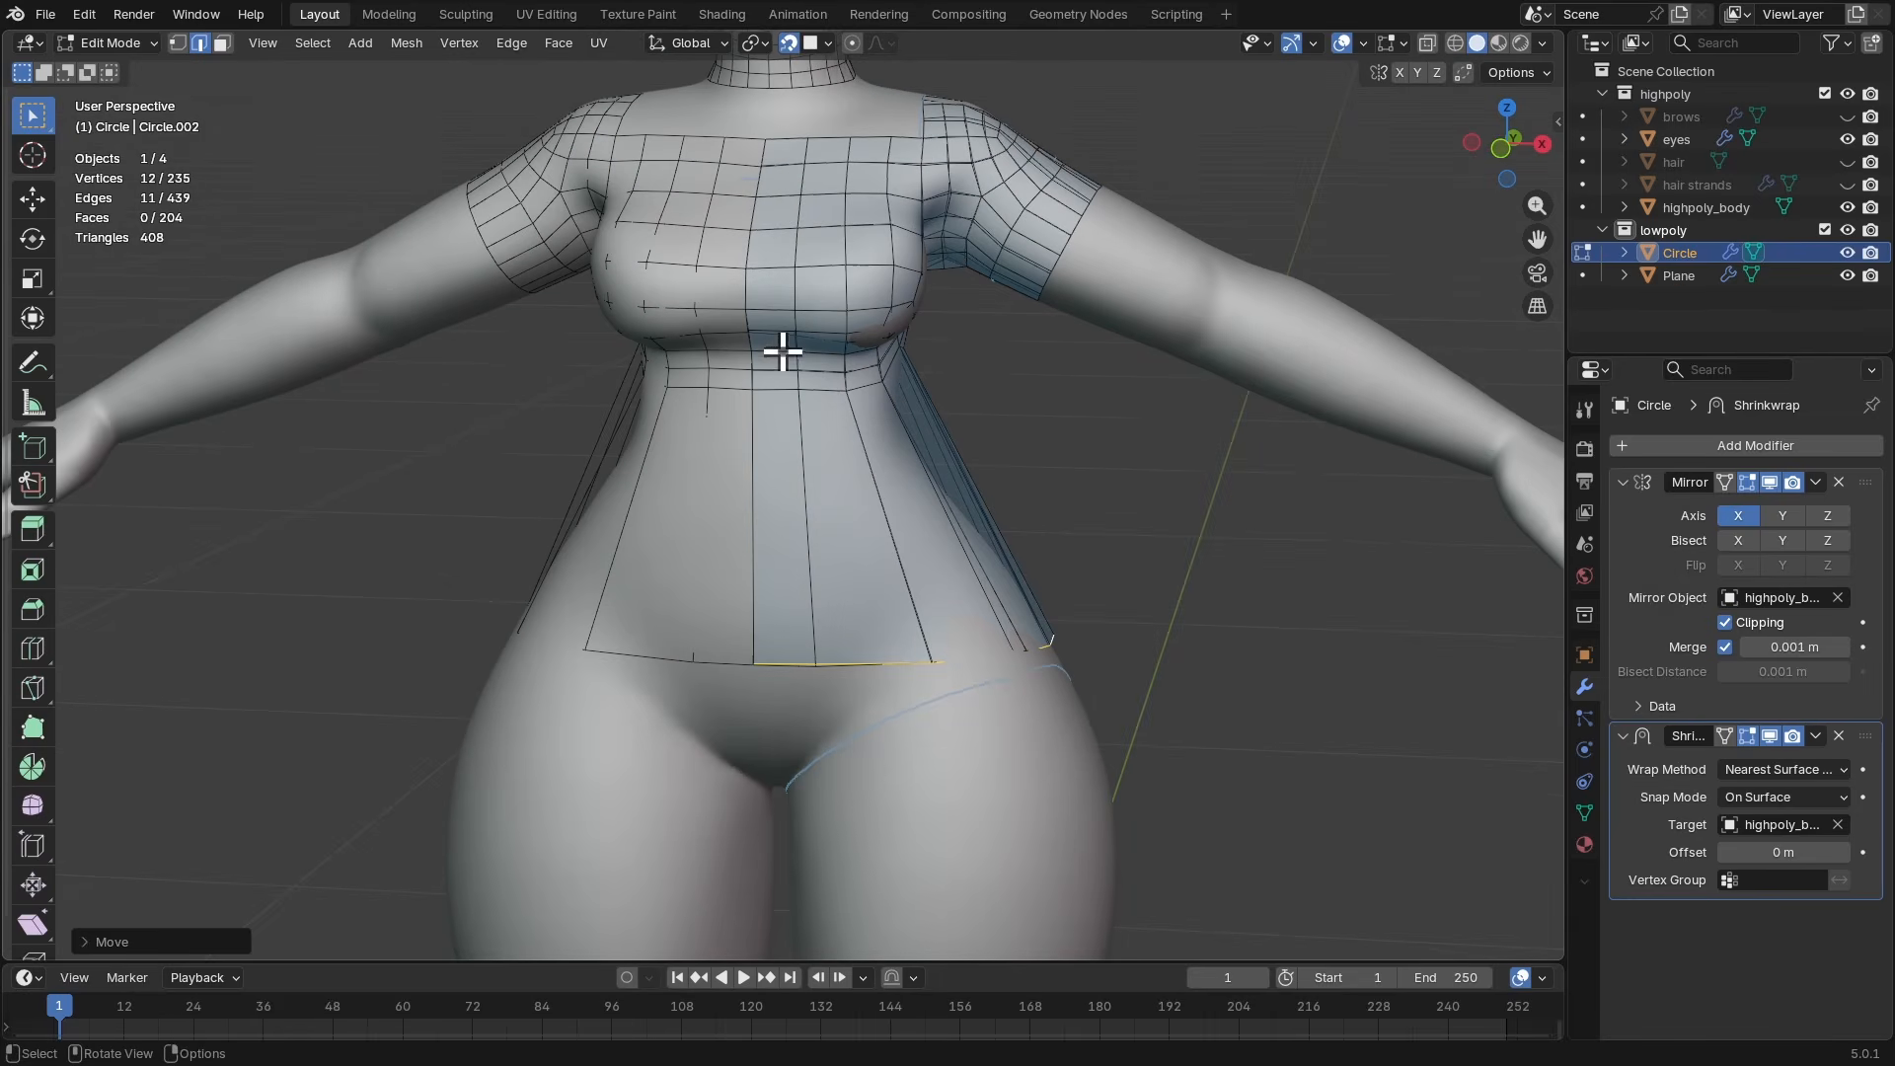
{"action": "left_click", "coordinate": [179, 43]}
{"action": "scroll", "coordinate": [786, 583], "scroll_direction": "up", "scroll_amount": 1}
{"action": "middle_click_drag", "start_coordinate": [786, 584], "coordinate": [822, 460], "text": "shift"}
{"action": "left_click", "coordinate": [753, 580]}
{"action": "key", "text": "g"}
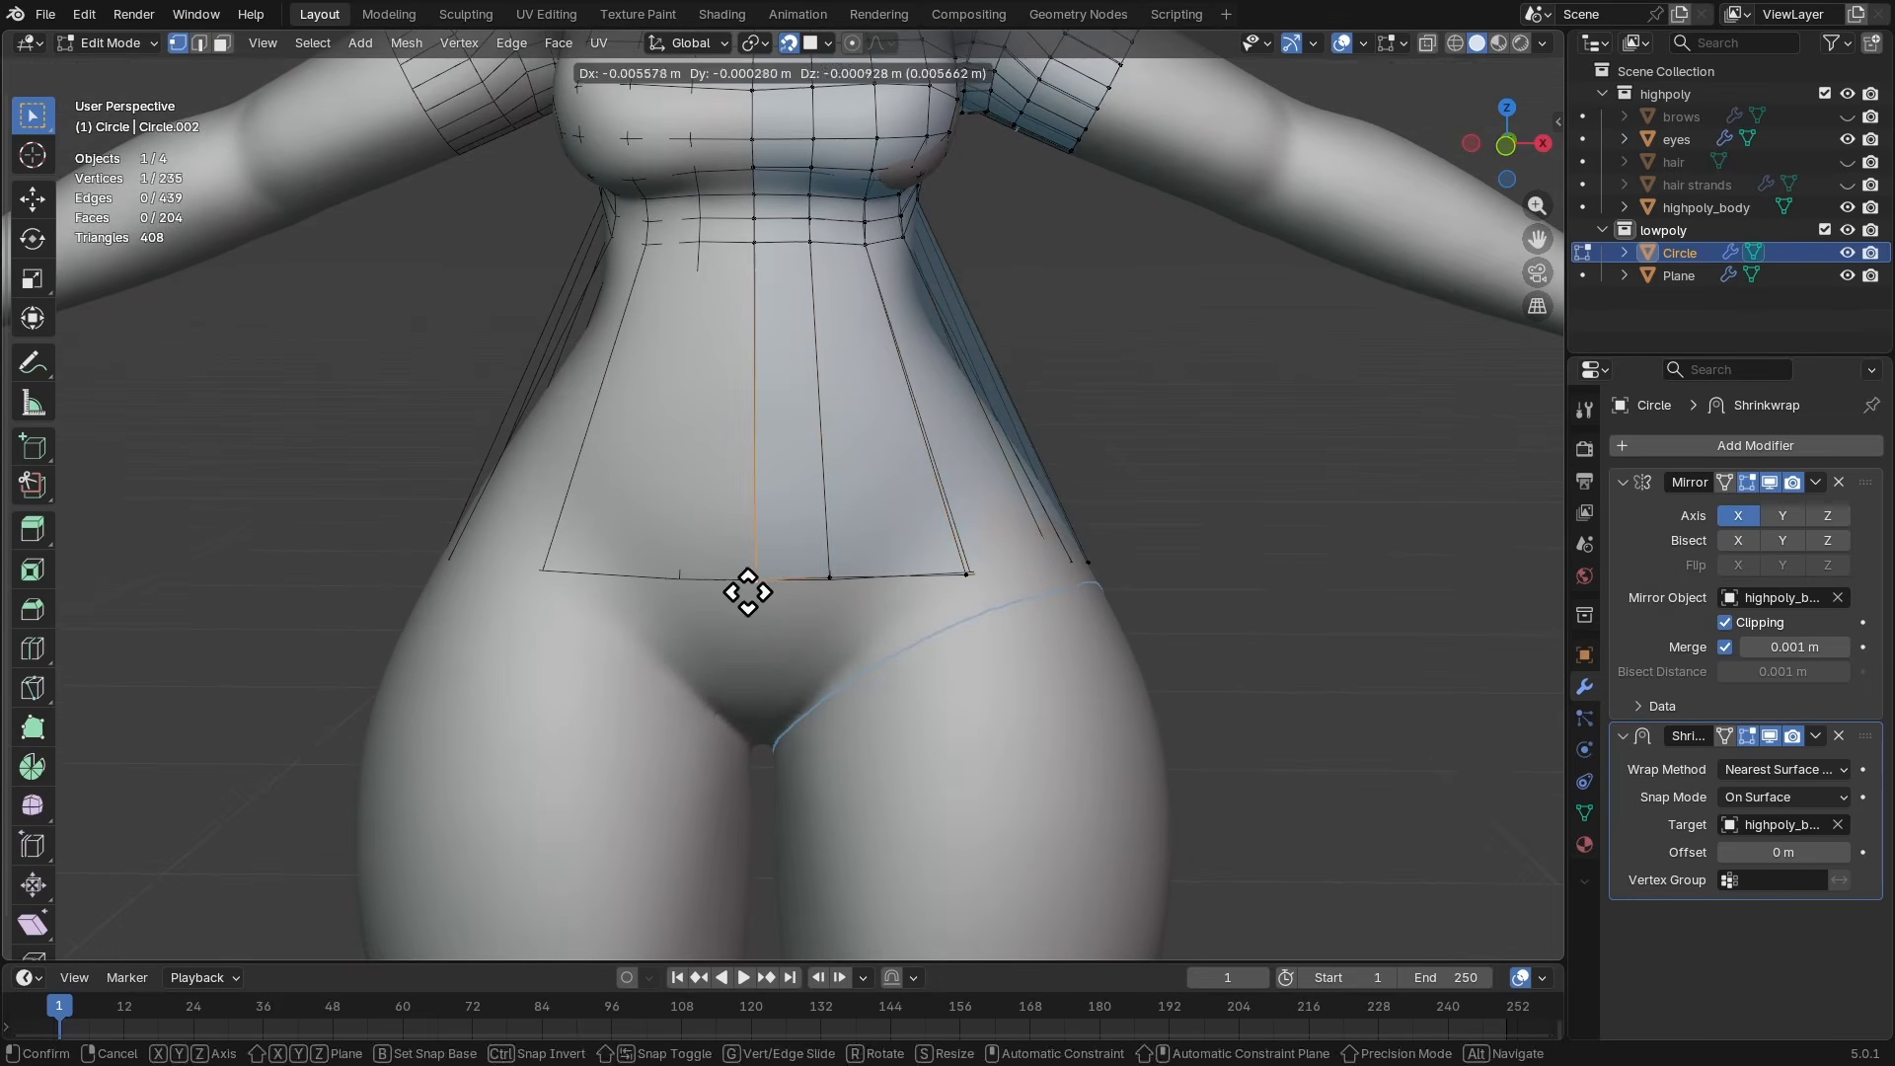
{"action": "left_click", "coordinate": [752, 594]}
{"action": "left_click", "coordinate": [831, 579]}
{"action": "key", "text": "g"}
{"action": "left_click", "coordinate": [819, 590]}
{"action": "left_click", "coordinate": [966, 574]}
{"action": "key", "text": "g"}
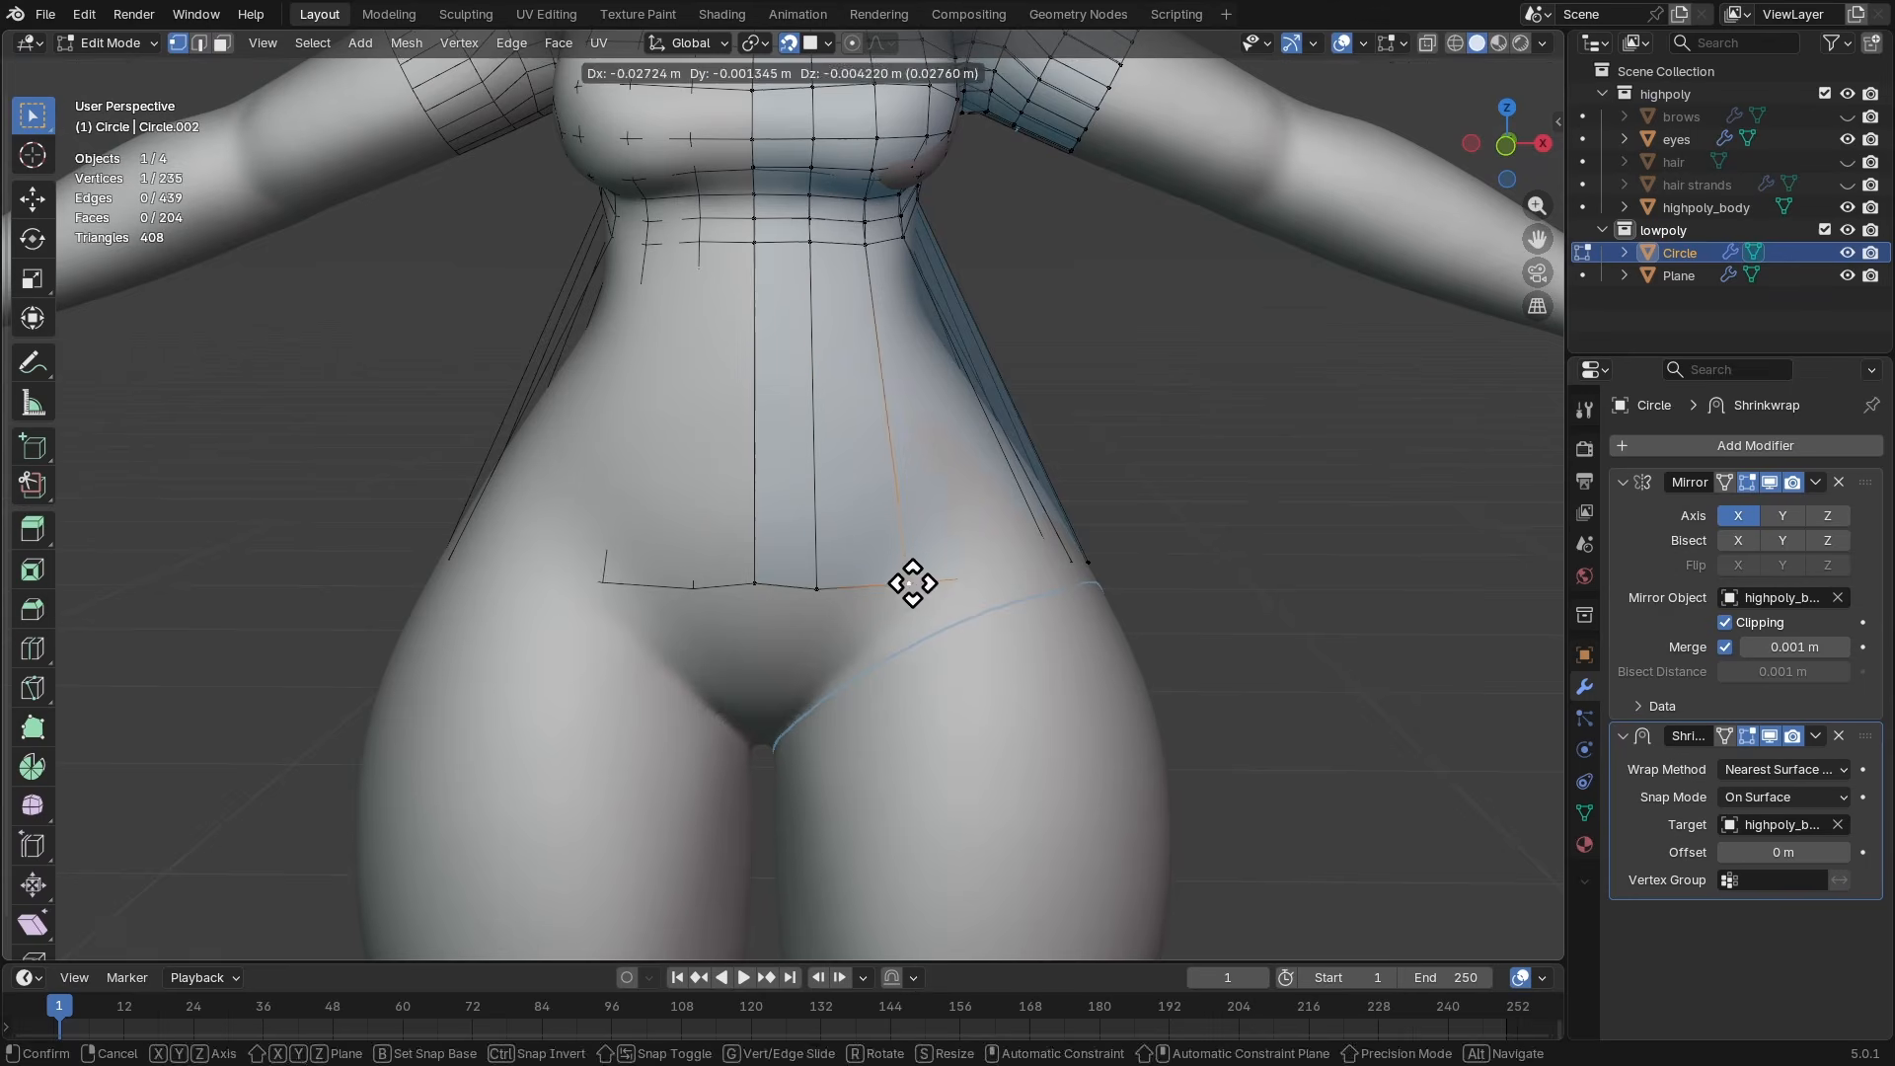
{"action": "left_click", "coordinate": [899, 587]}
- With X-ray on, move the next front hip-loop vertex inward beside its neighbour, and turn X-ray off again
{"action": "middle_click_drag", "start_coordinate": [1023, 592], "coordinate": [1026, 627]}
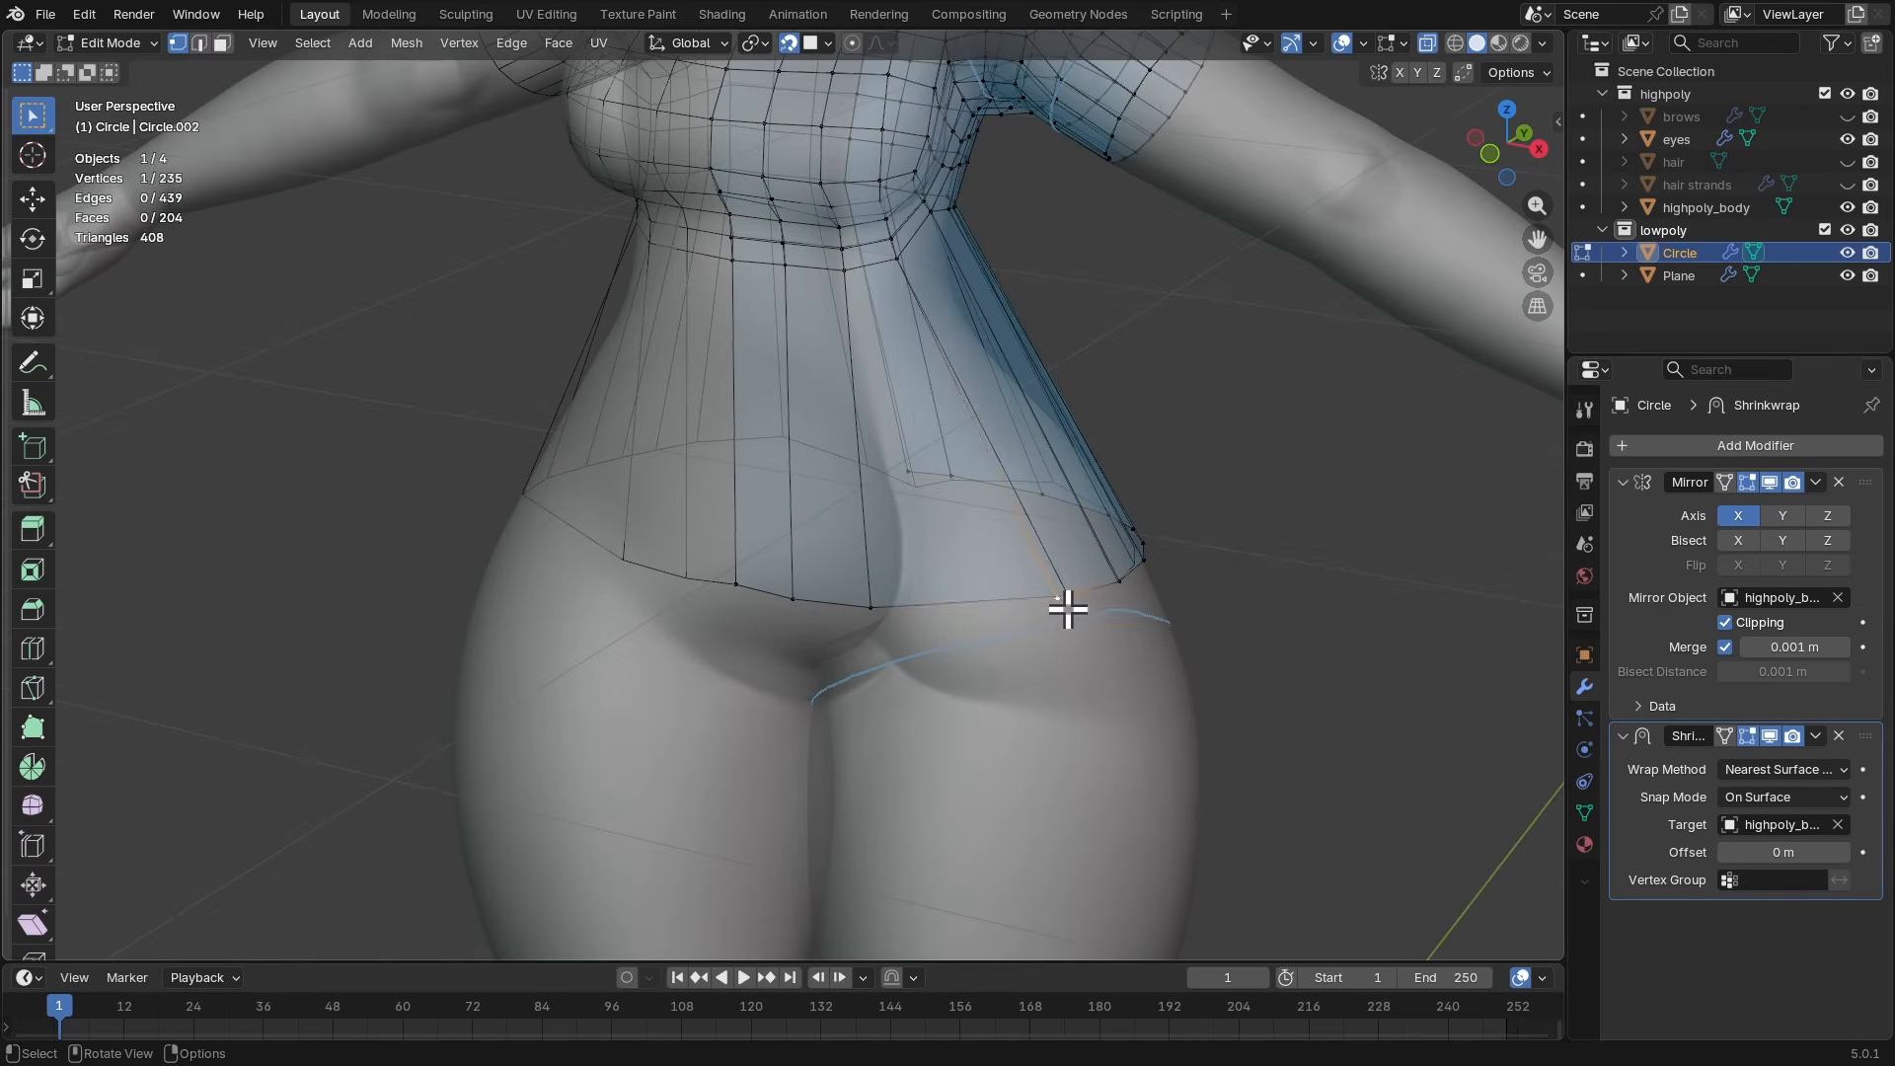
{"action": "key", "text": "g"}
{"action": "left_click", "coordinate": [938, 626]}
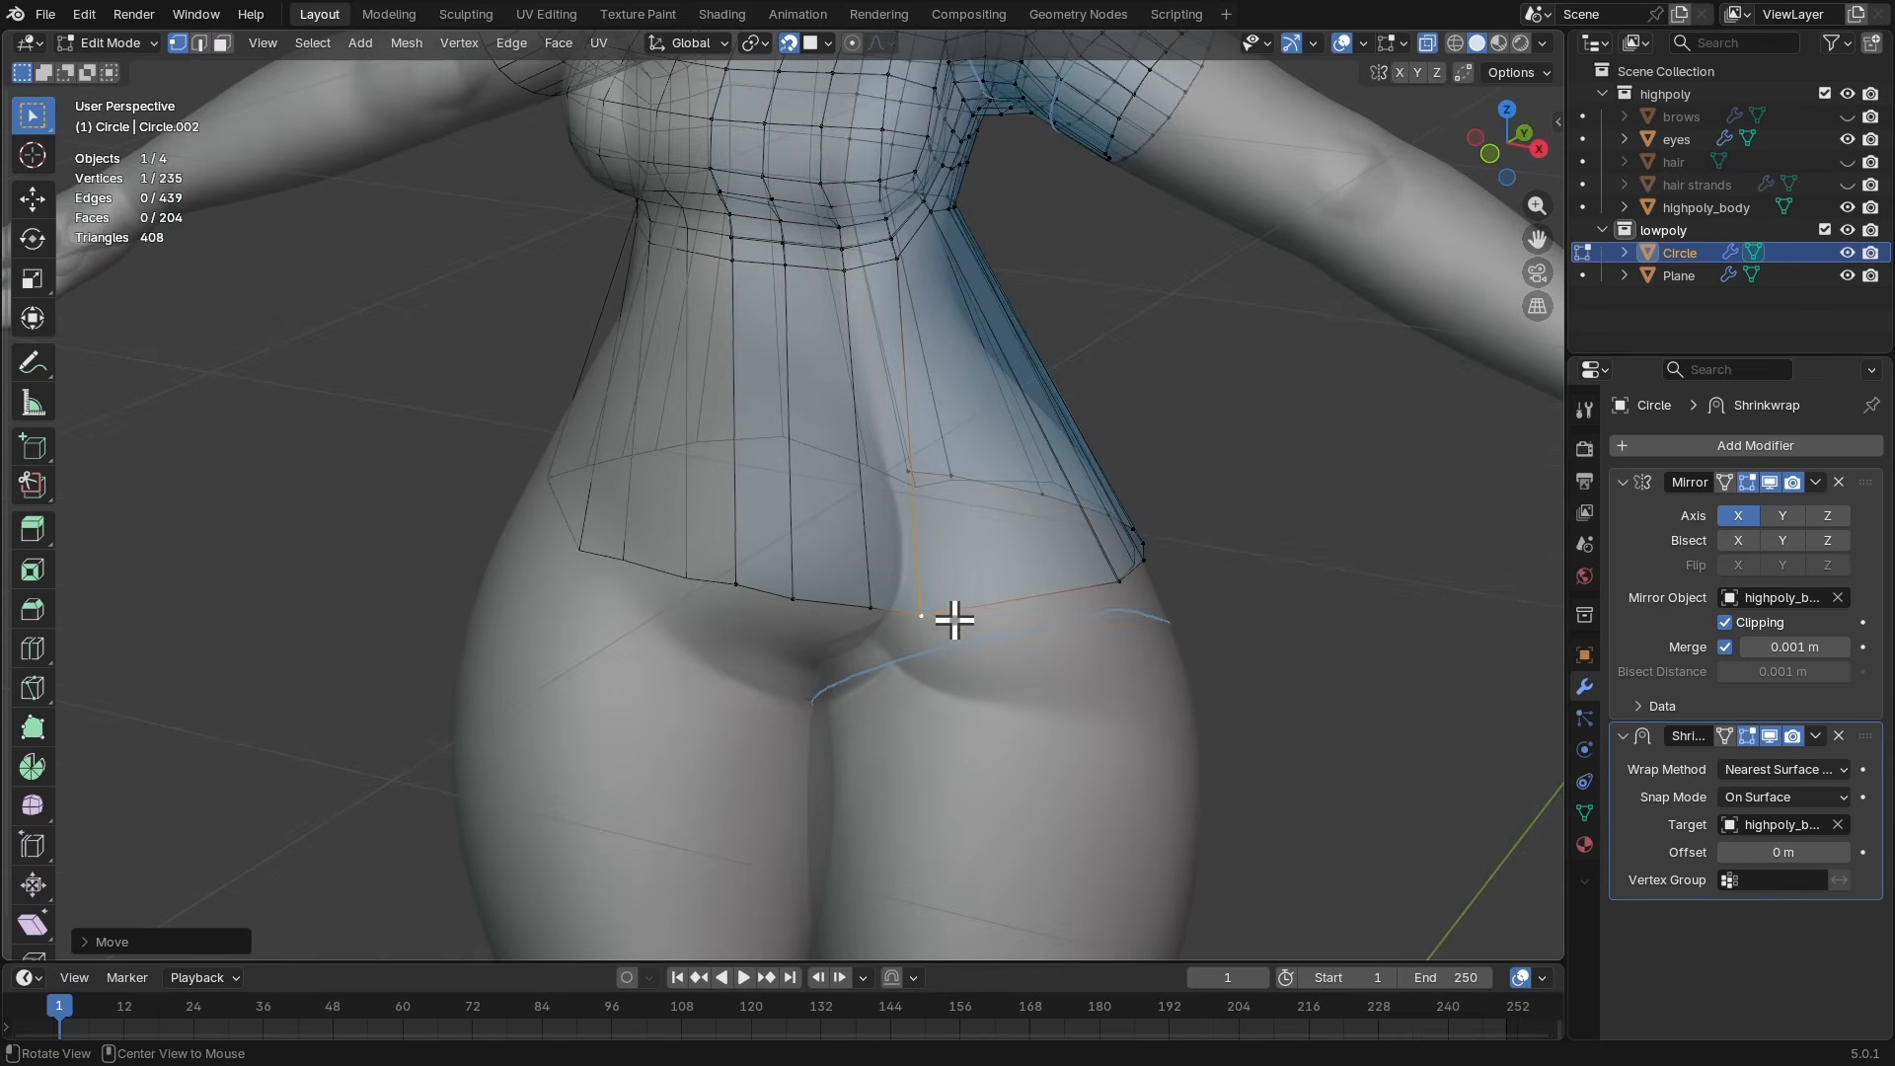
{"action": "key", "text": "alt+z"}
{"action": "key", "text": "alt+z"}
{"action": "key", "text": "alt+z"}
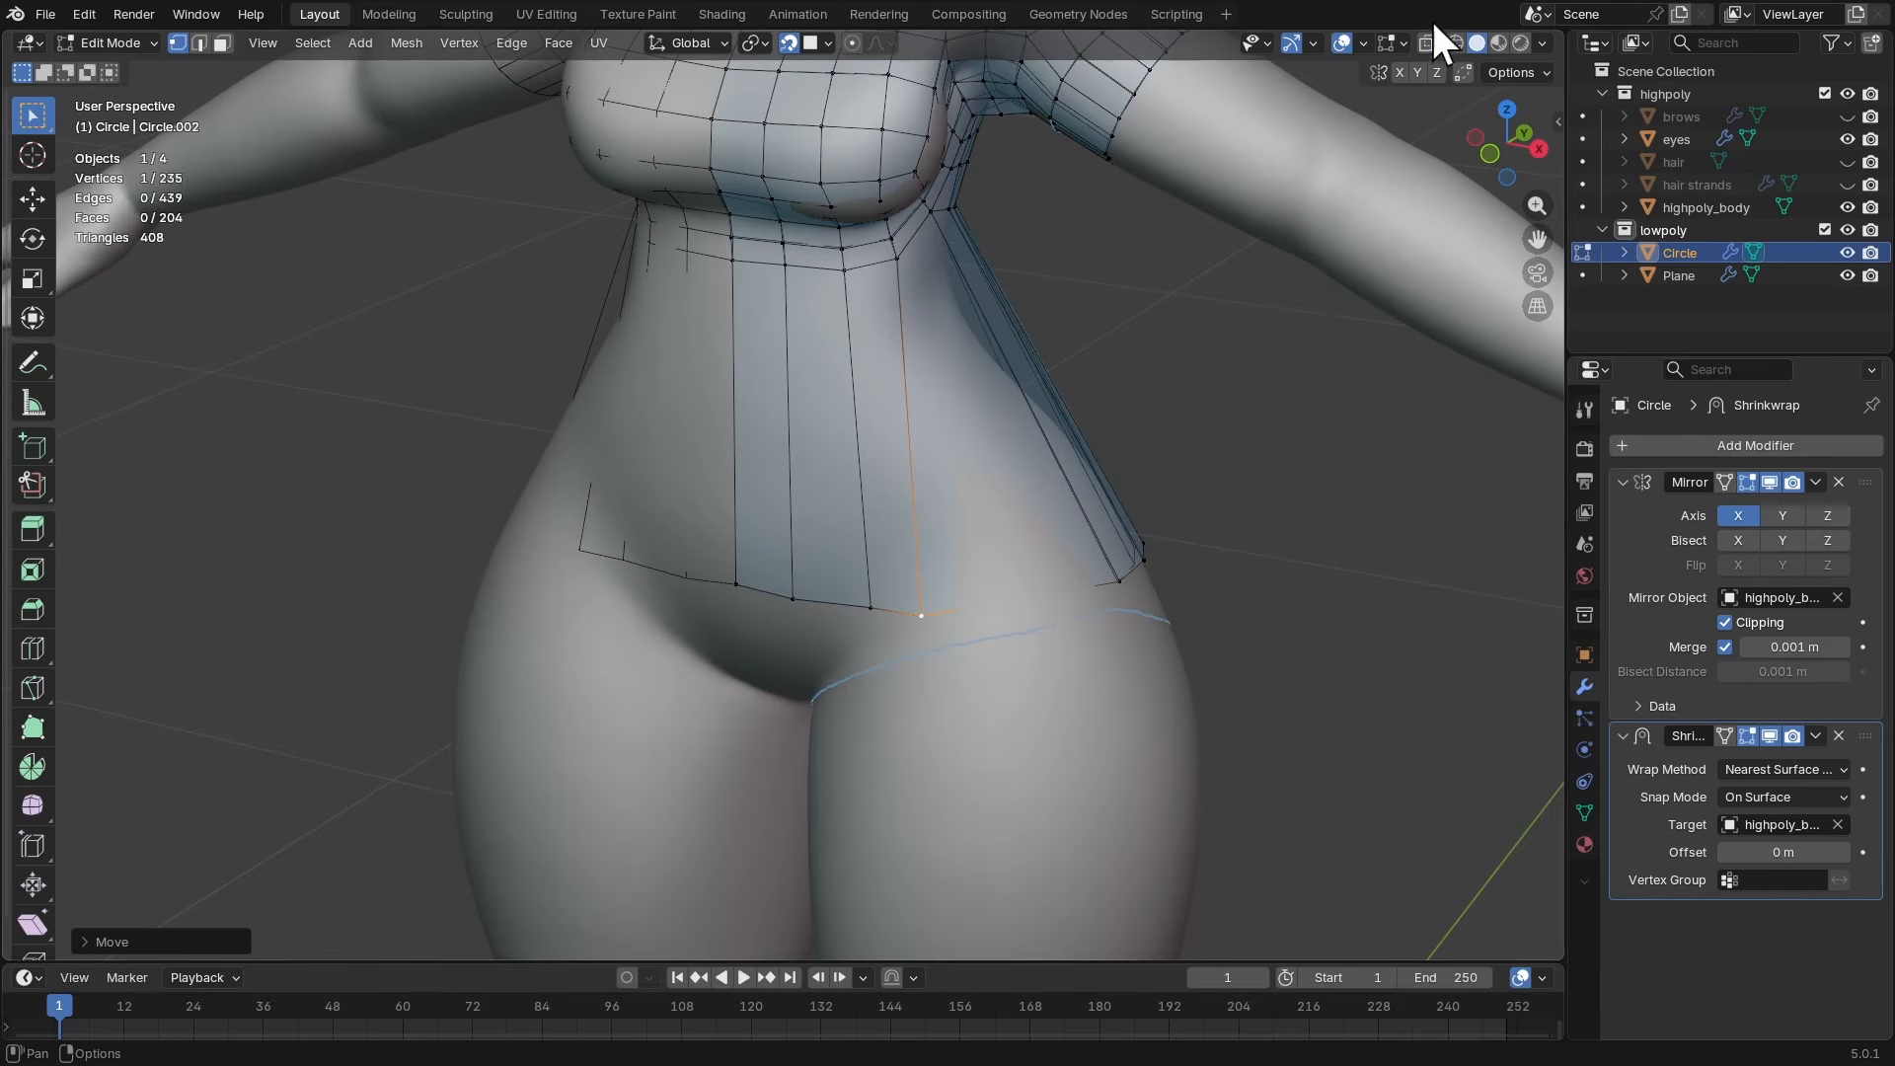
{"action": "left_click", "coordinate": [1430, 37]}
{"action": "double_click", "coordinate": [1429, 38]}
{"action": "left_click", "coordinate": [1427, 38]}
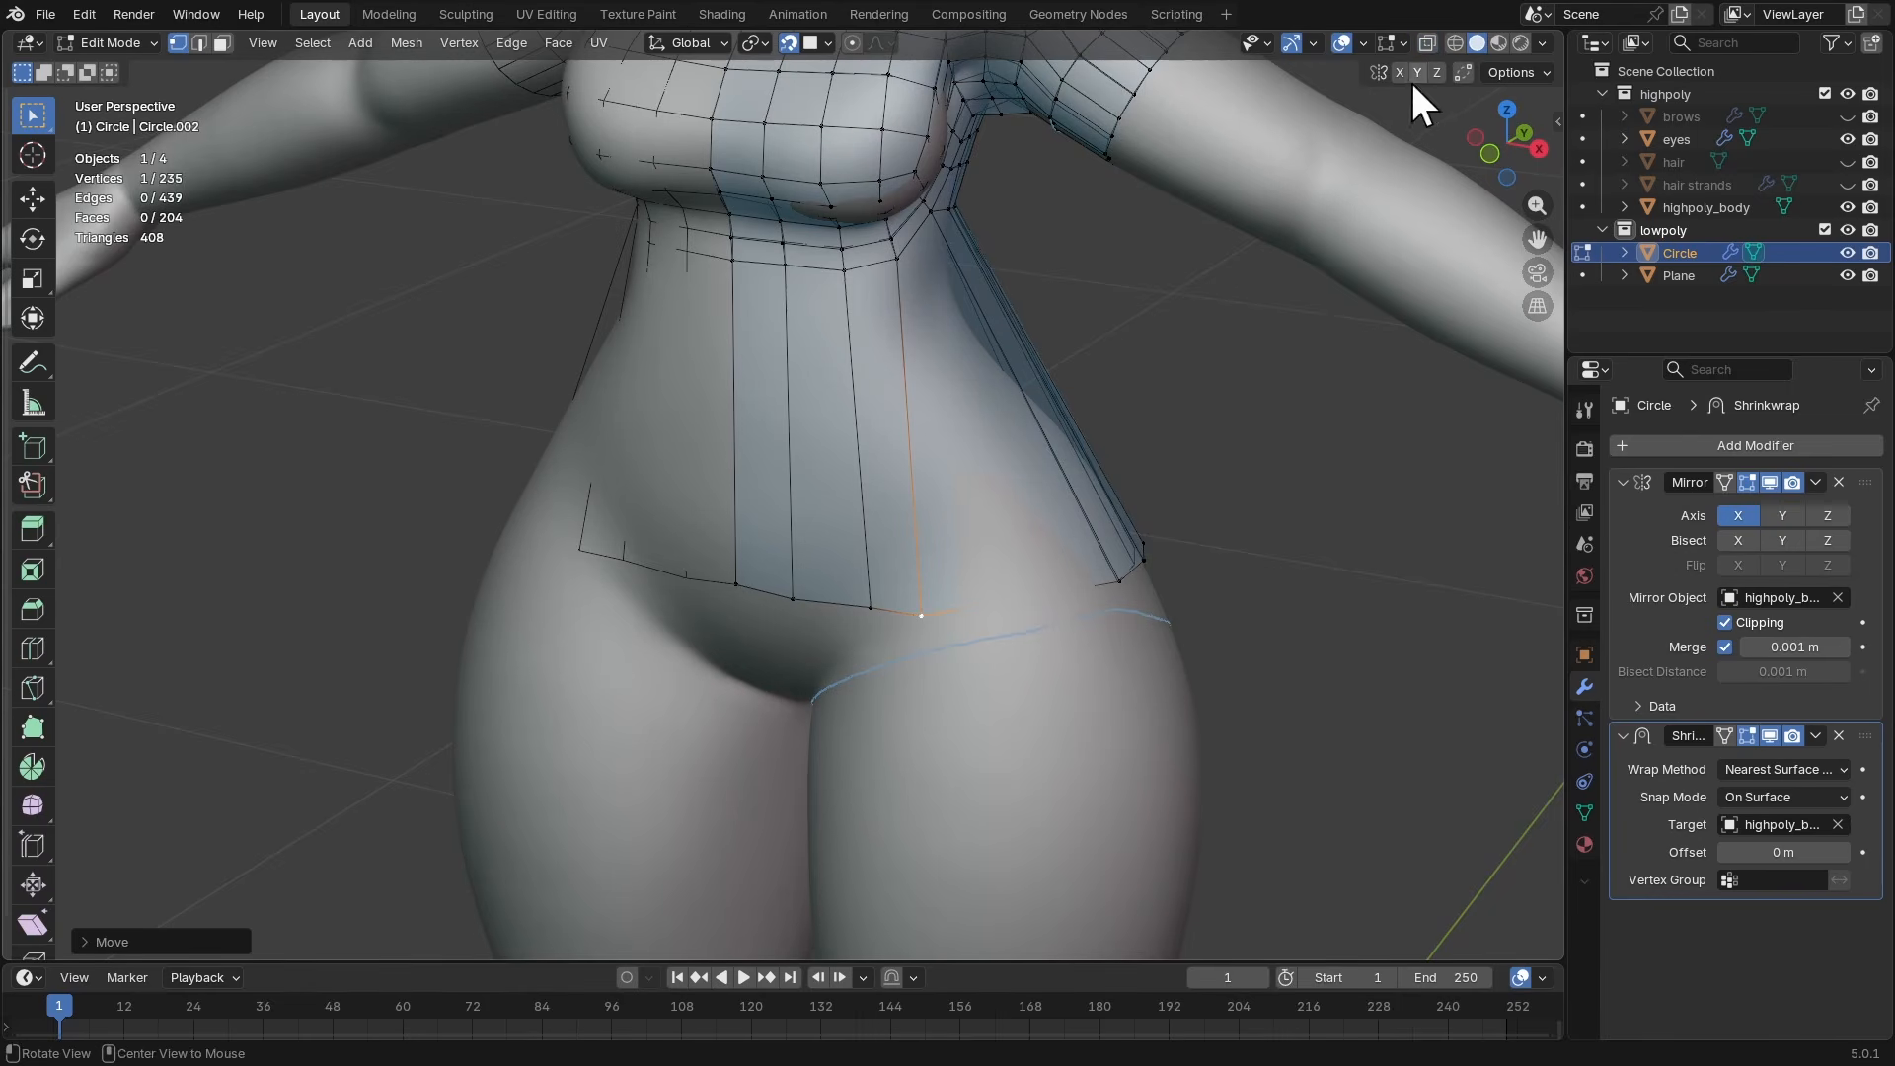
- Slide the side and back vertices of the hip loop along the body's surface to even out their spacing
{"action": "mouse_move", "coordinate": [903, 611]}
{"action": "middle_mouse_down"}
{"action": "mouse_move", "coordinate": [1072, 628]}
{"action": "mouse_move", "coordinate": [901, 617]}
{"action": "middle_mouse_up"}
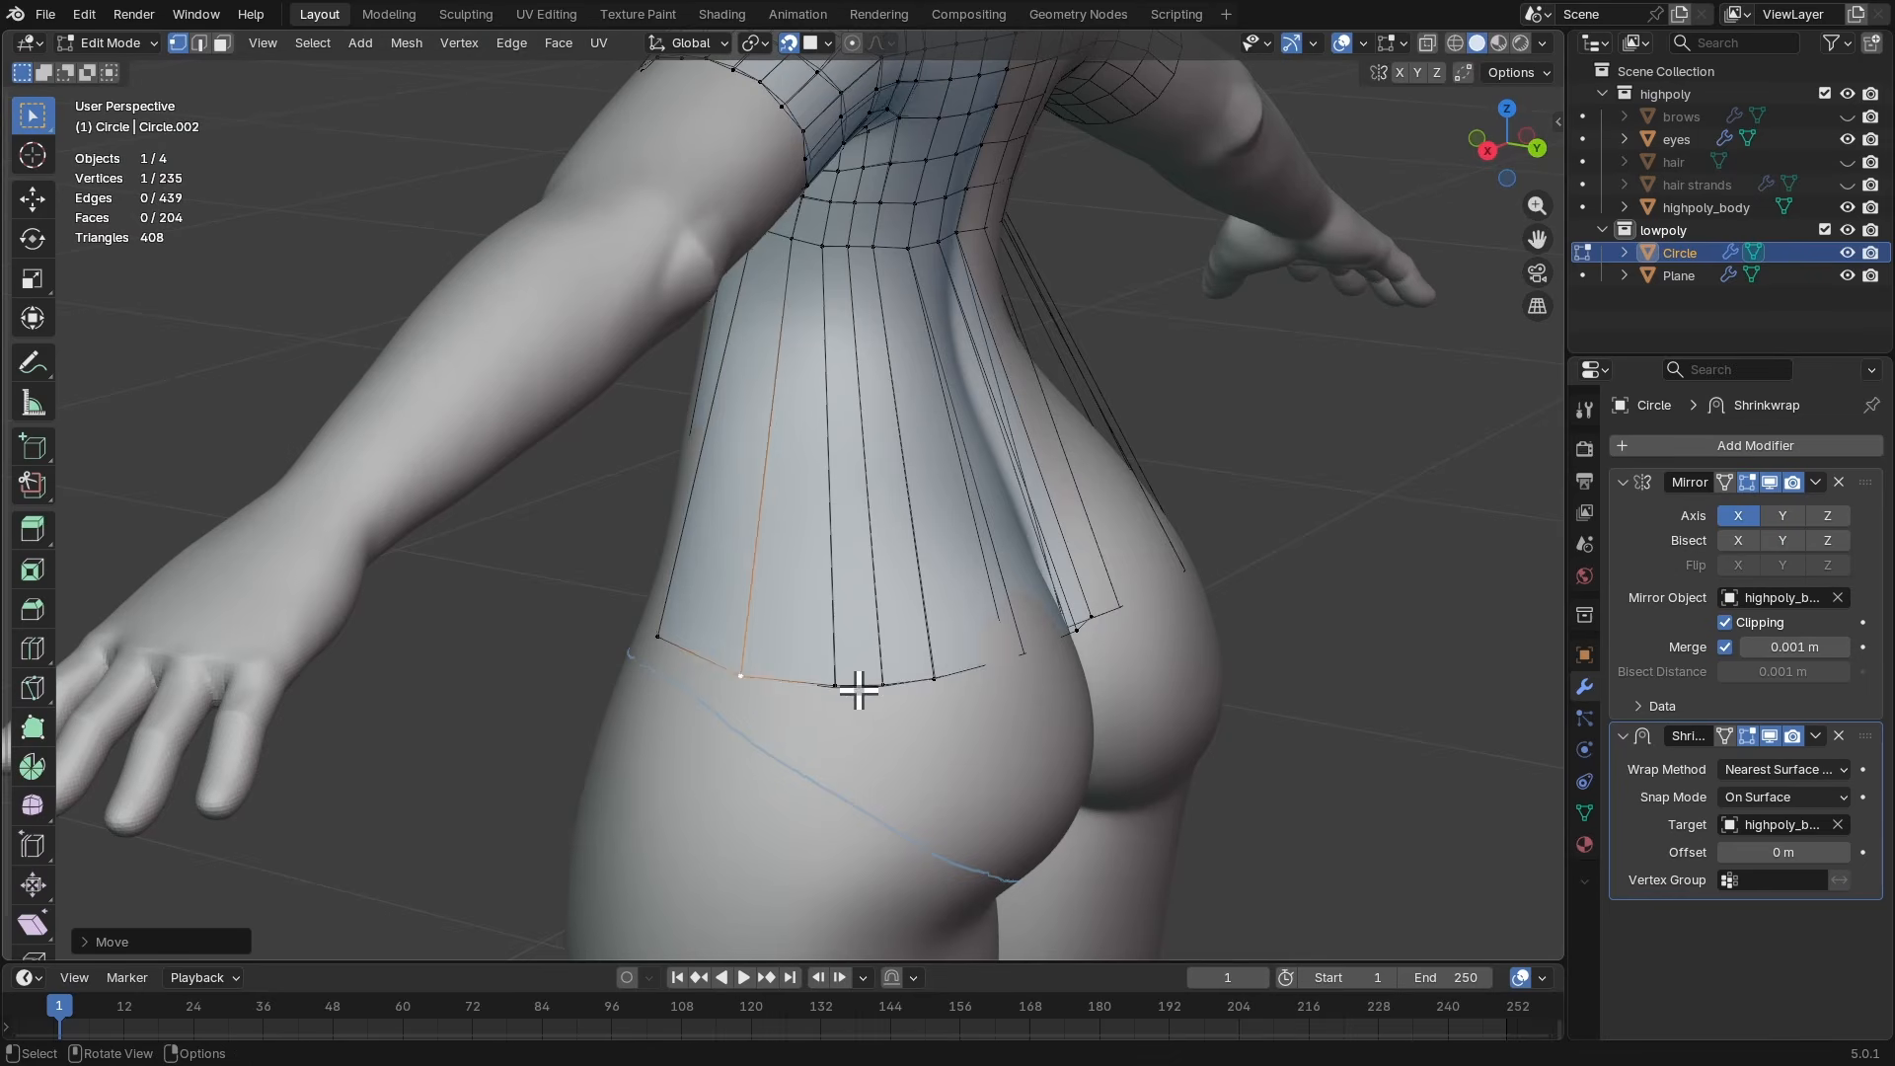
{"action": "mouse_move", "coordinate": [891, 683]}
{"action": "middle_mouse_down"}
{"action": "mouse_move", "coordinate": [850, 690]}
{"action": "mouse_move", "coordinate": [866, 680]}
{"action": "middle_mouse_up"}
{"action": "left_click", "coordinate": [849, 690]}
{"action": "key", "text": "g"}
{"action": "left_click", "coordinate": [827, 690]}
{"action": "left_click", "coordinate": [732, 690]}
{"action": "key", "text": "g"}
{"action": "left_click", "coordinate": [702, 686]}
{"action": "left_click", "coordinate": [984, 654]}
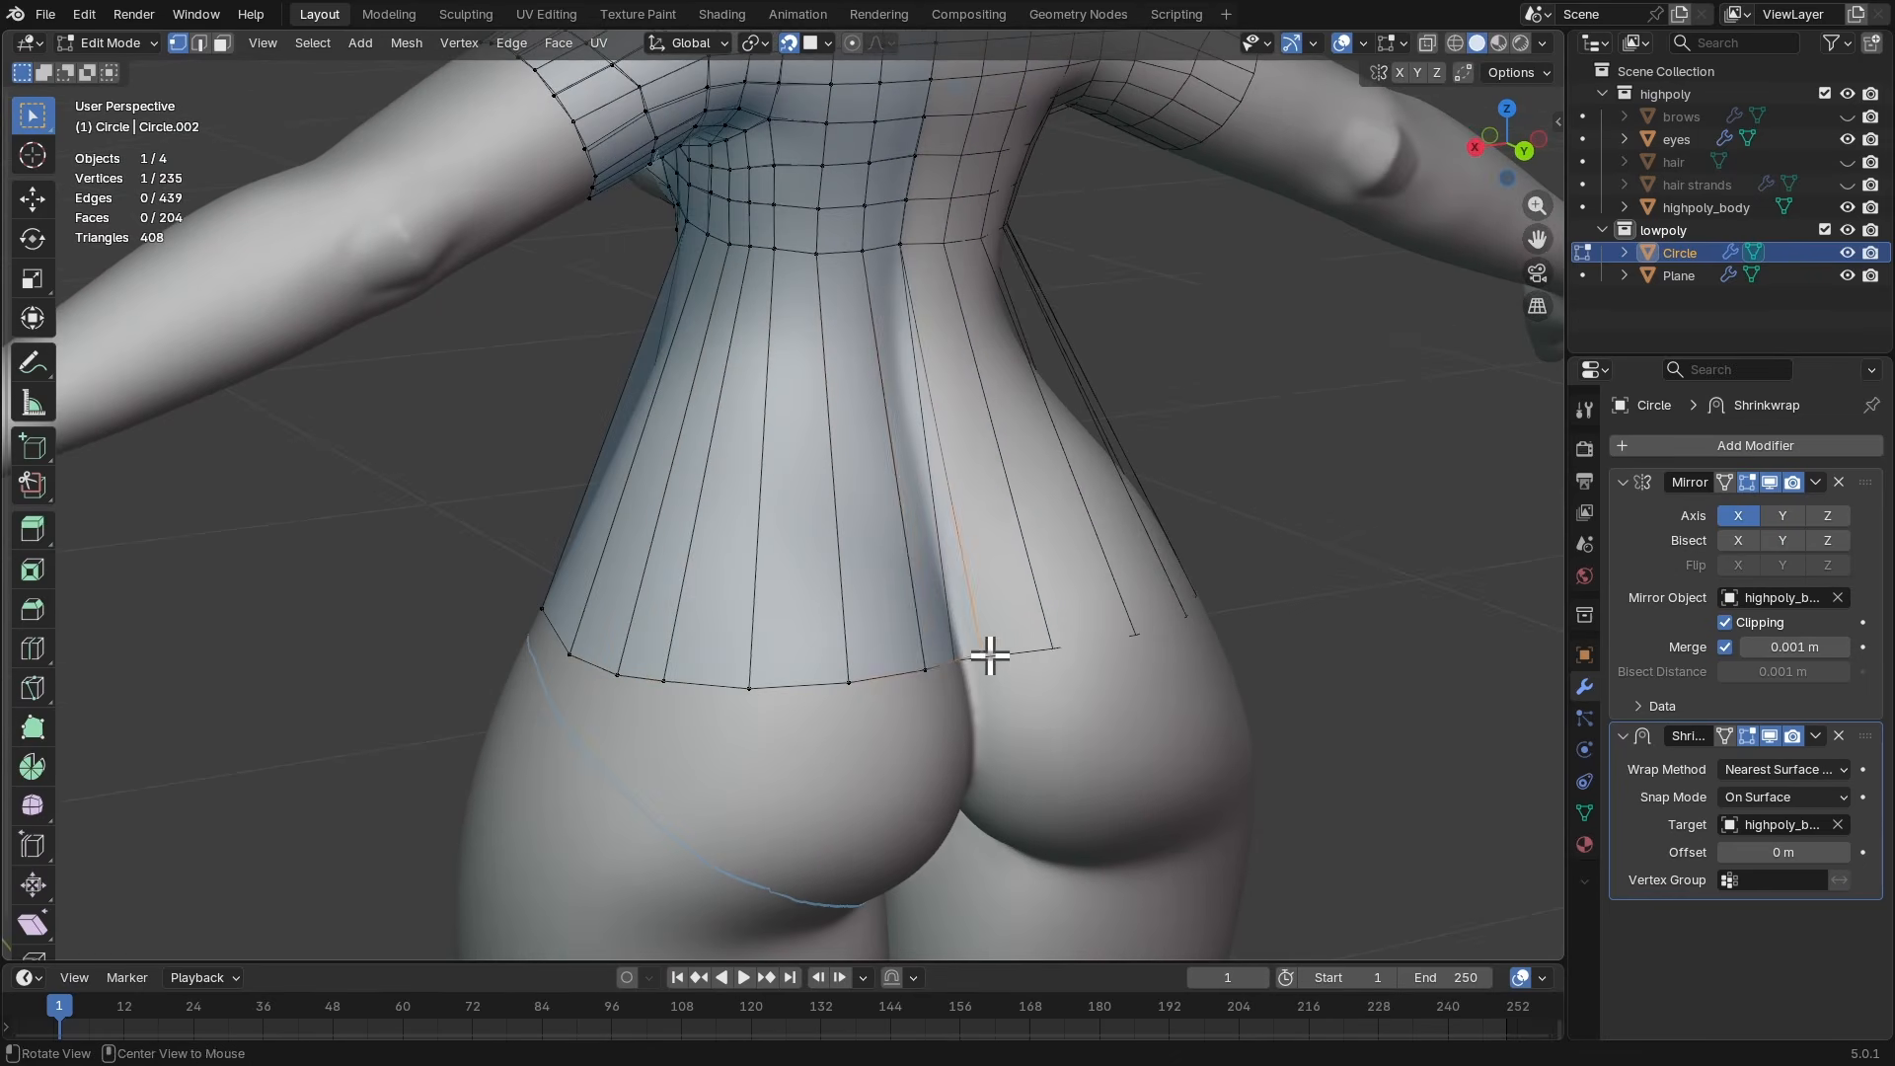
{"action": "middle_click_drag", "start_coordinate": [987, 657], "coordinate": [1327, 570]}
{"action": "key", "text": "g"}
{"action": "left_click", "coordinate": [885, 679]}
- Select the three front edges of the hip loop, rotate them slightly and move them to level the front boundary
{"action": "scroll", "coordinate": [918, 688], "scroll_direction": "down", "scroll_amount": 4}
{"action": "middle_click_drag", "start_coordinate": [1180, 613], "coordinate": [998, 563], "text": "ctrl"}
{"action": "key", "text": "2"}
{"action": "left_click", "coordinate": [969, 542], "text": "shift"}
{"action": "key", "text": "r"}
{"action": "left_click", "coordinate": [1024, 560]}
{"action": "key", "text": "g"}
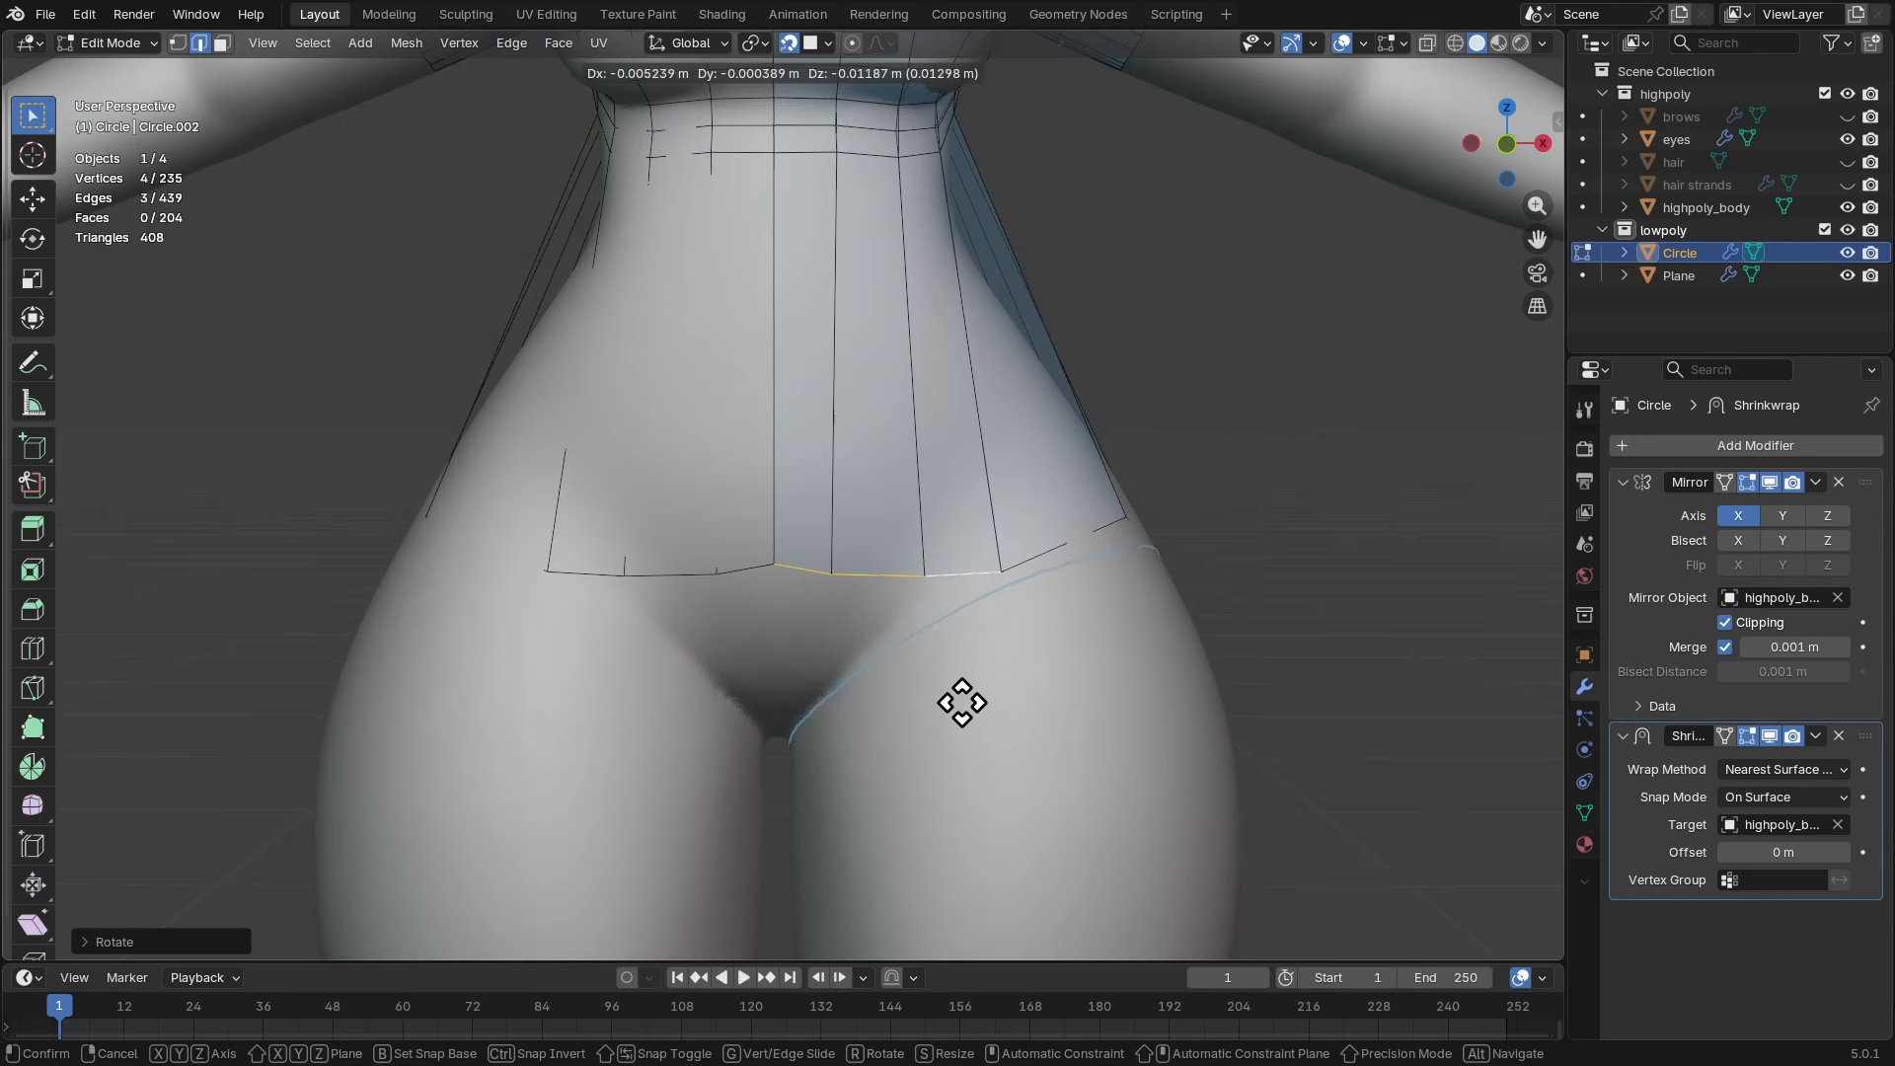
{"action": "left_click", "coordinate": [962, 738]}
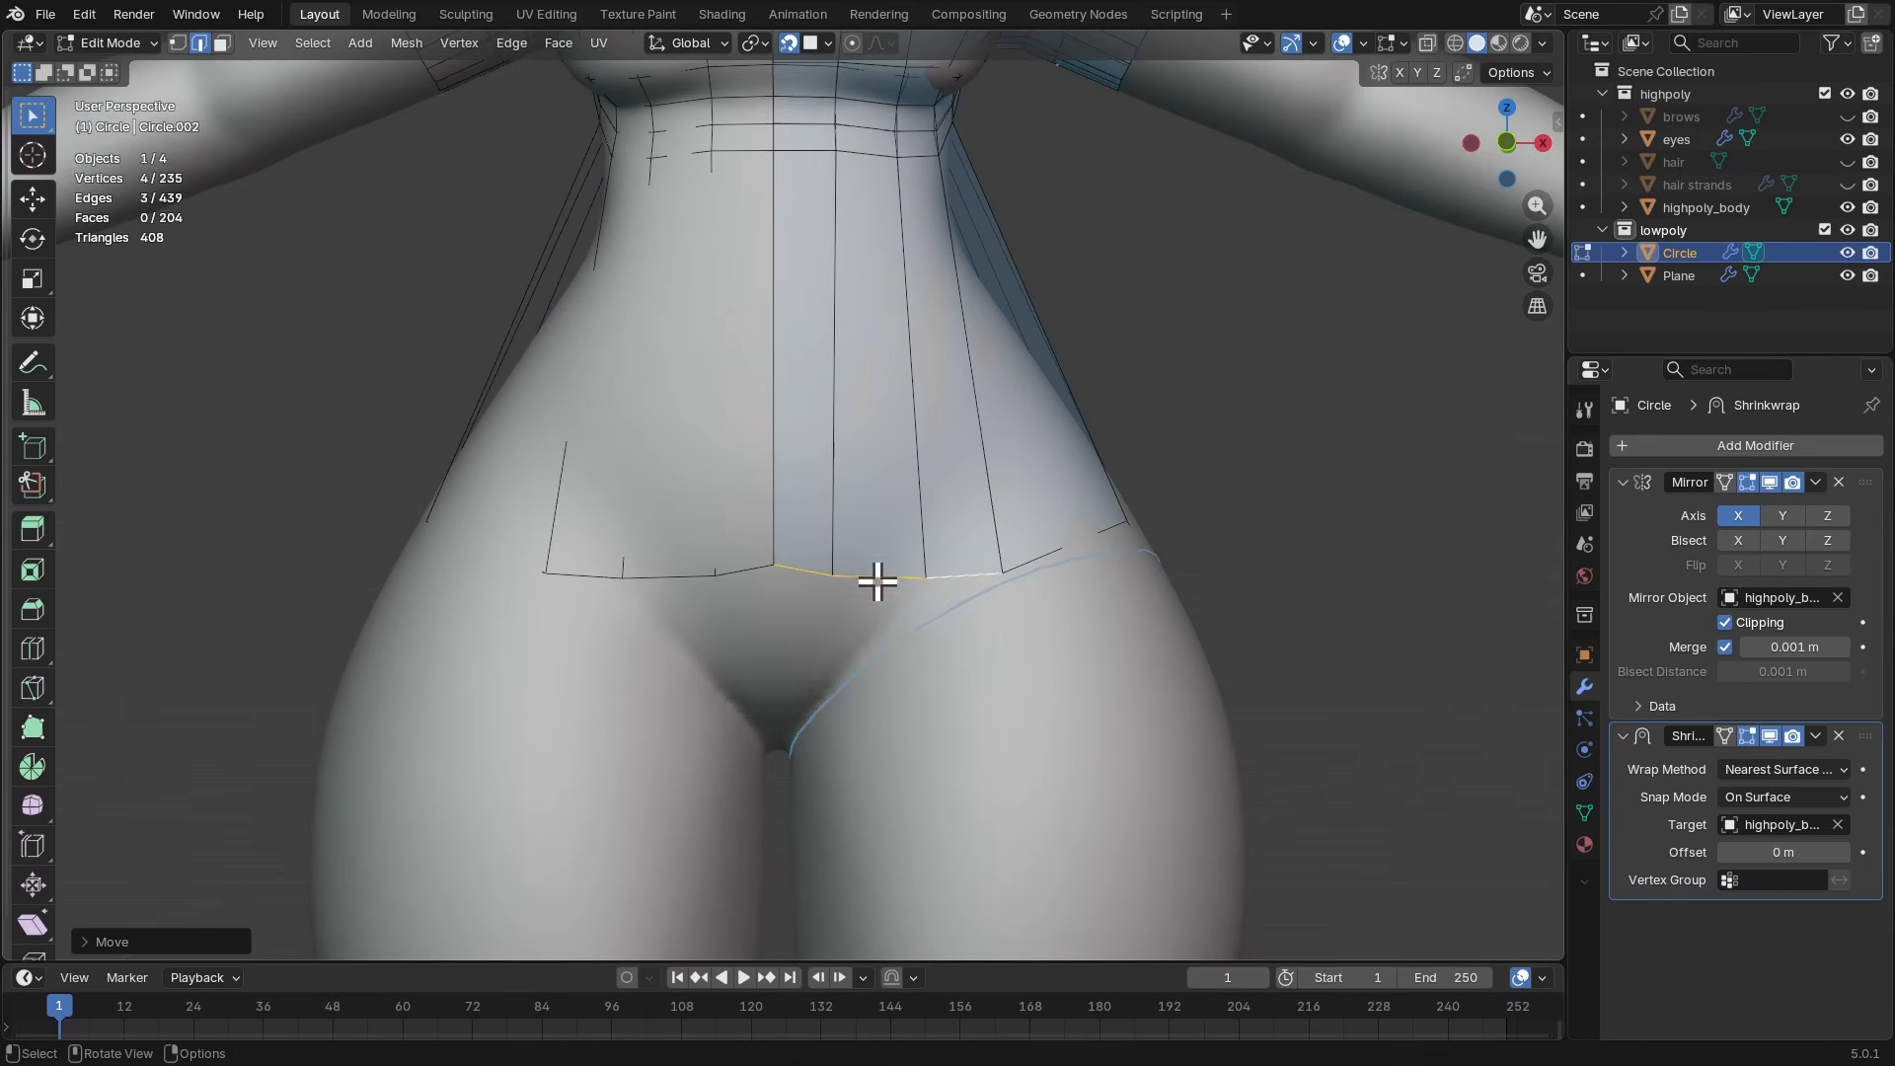
- Select the three back edges of the hip loop, then rotate and lower them across the upper buttock
{"action": "middle_click_drag", "start_coordinate": [877, 582], "coordinate": [877, 530]}
{"action": "middle_click_drag", "start_coordinate": [813, 708], "coordinate": [921, 695]}
{"action": "middle_click_drag", "start_coordinate": [984, 535], "coordinate": [840, 537]}
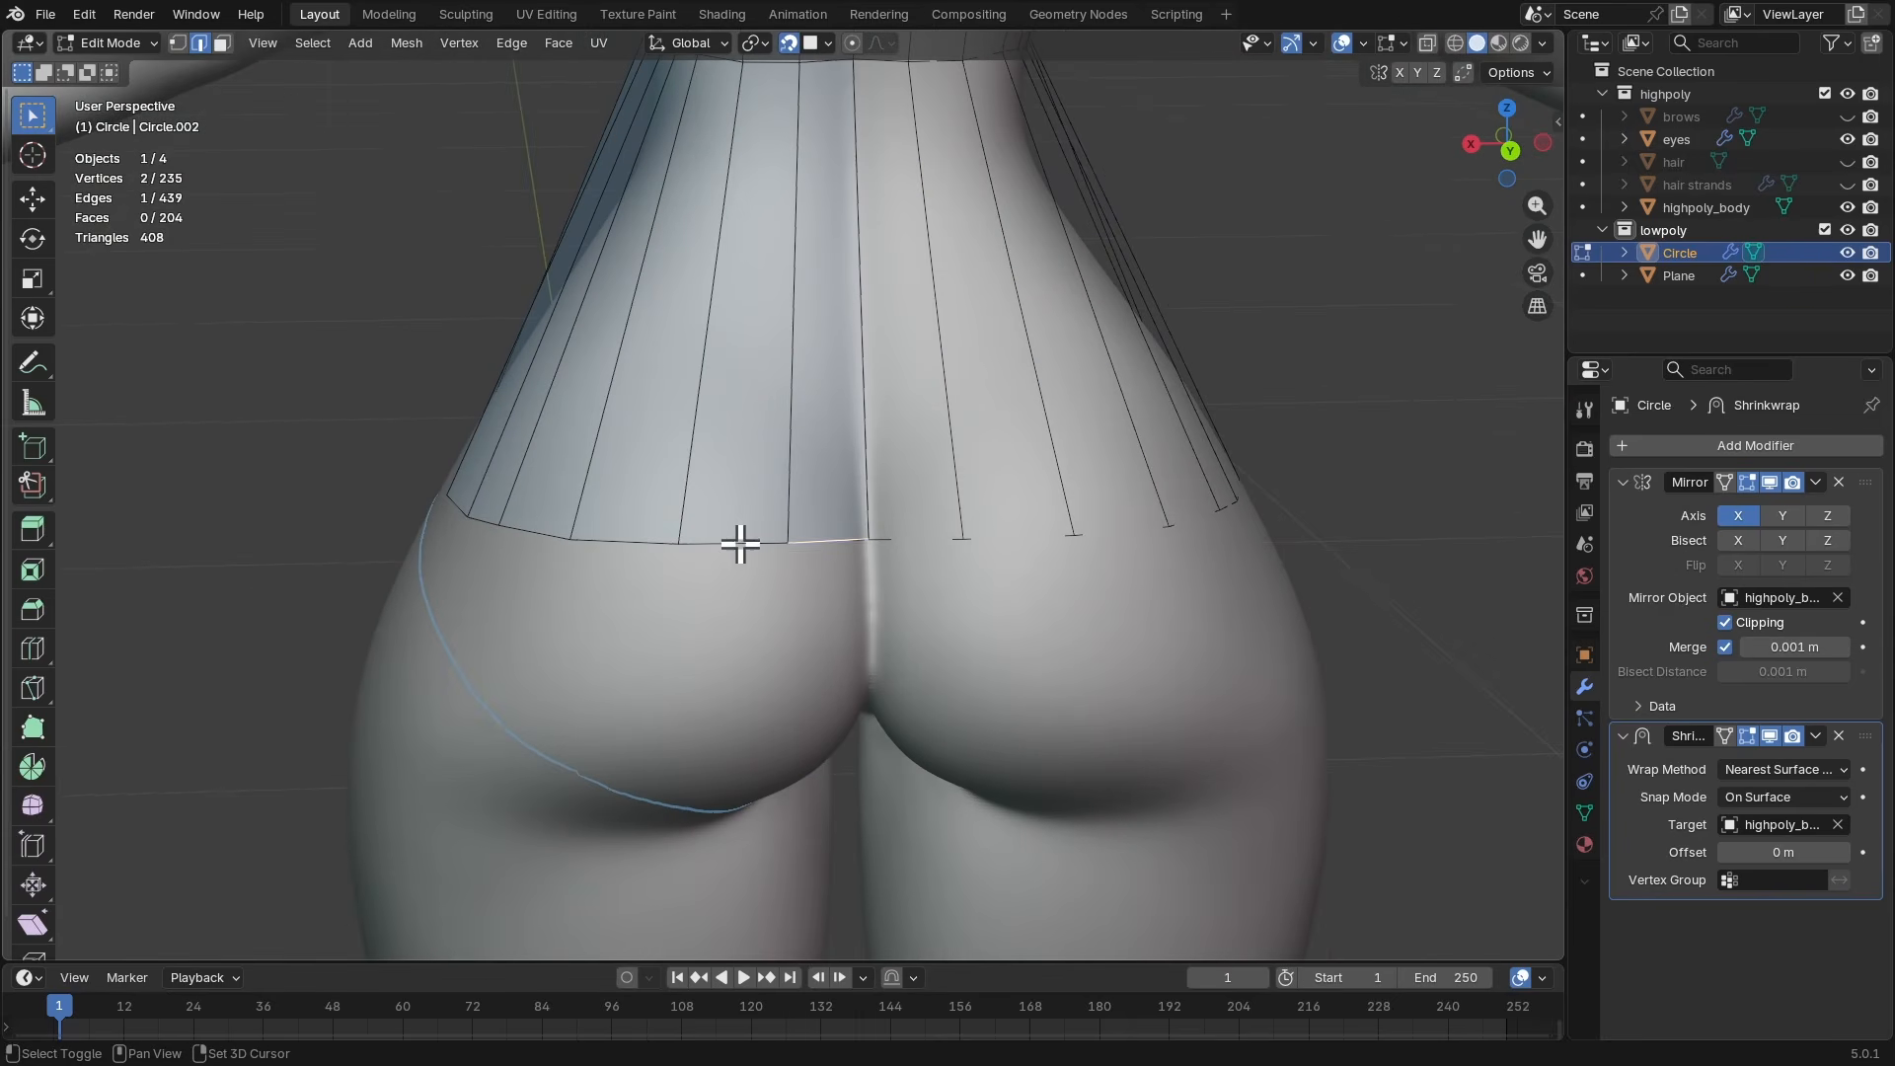
{"action": "left_click", "coordinate": [635, 543], "text": "shift"}
{"action": "middle_click_drag", "start_coordinate": [664, 550], "coordinate": [869, 500]}
{"action": "key", "text": "r"}
{"action": "left_click", "coordinate": [837, 512]}
{"action": "key", "text": "g"}
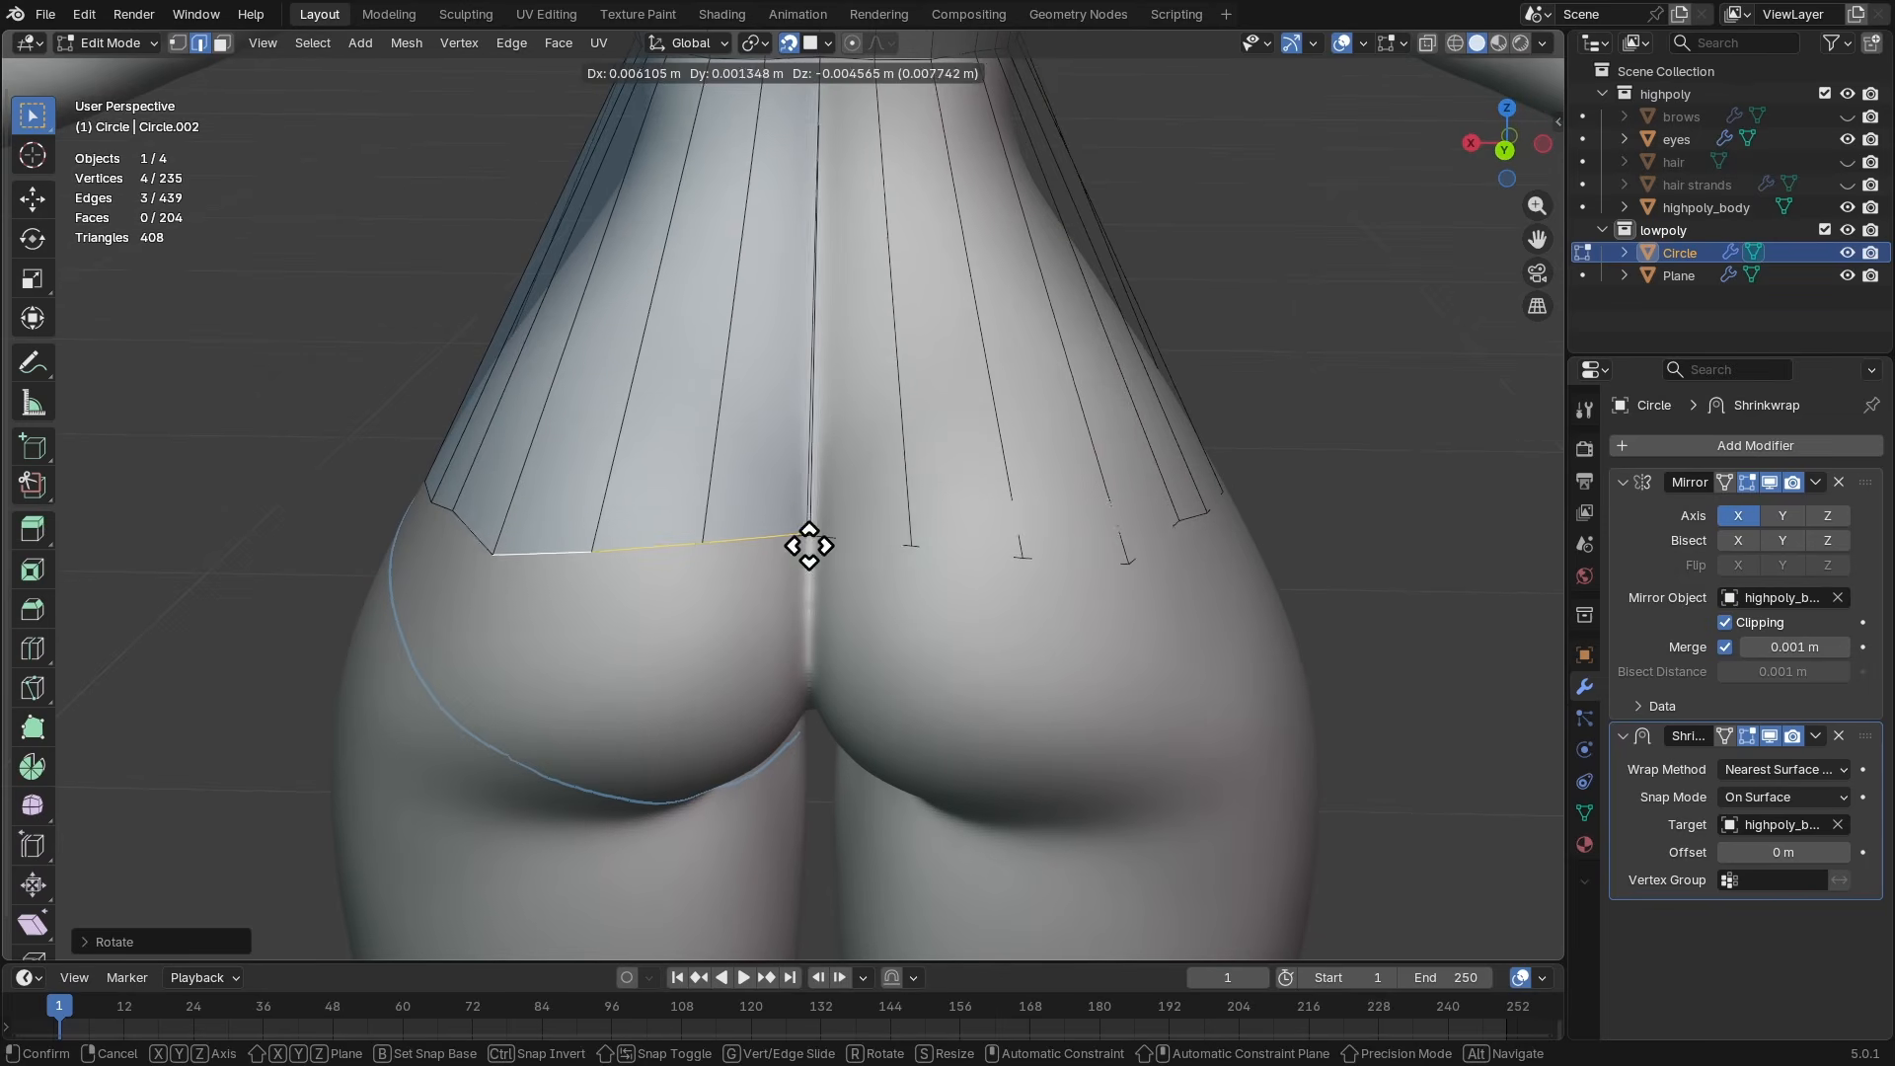
{"action": "left_click", "coordinate": [493, 802]}
{"action": "key", "text": "r"}
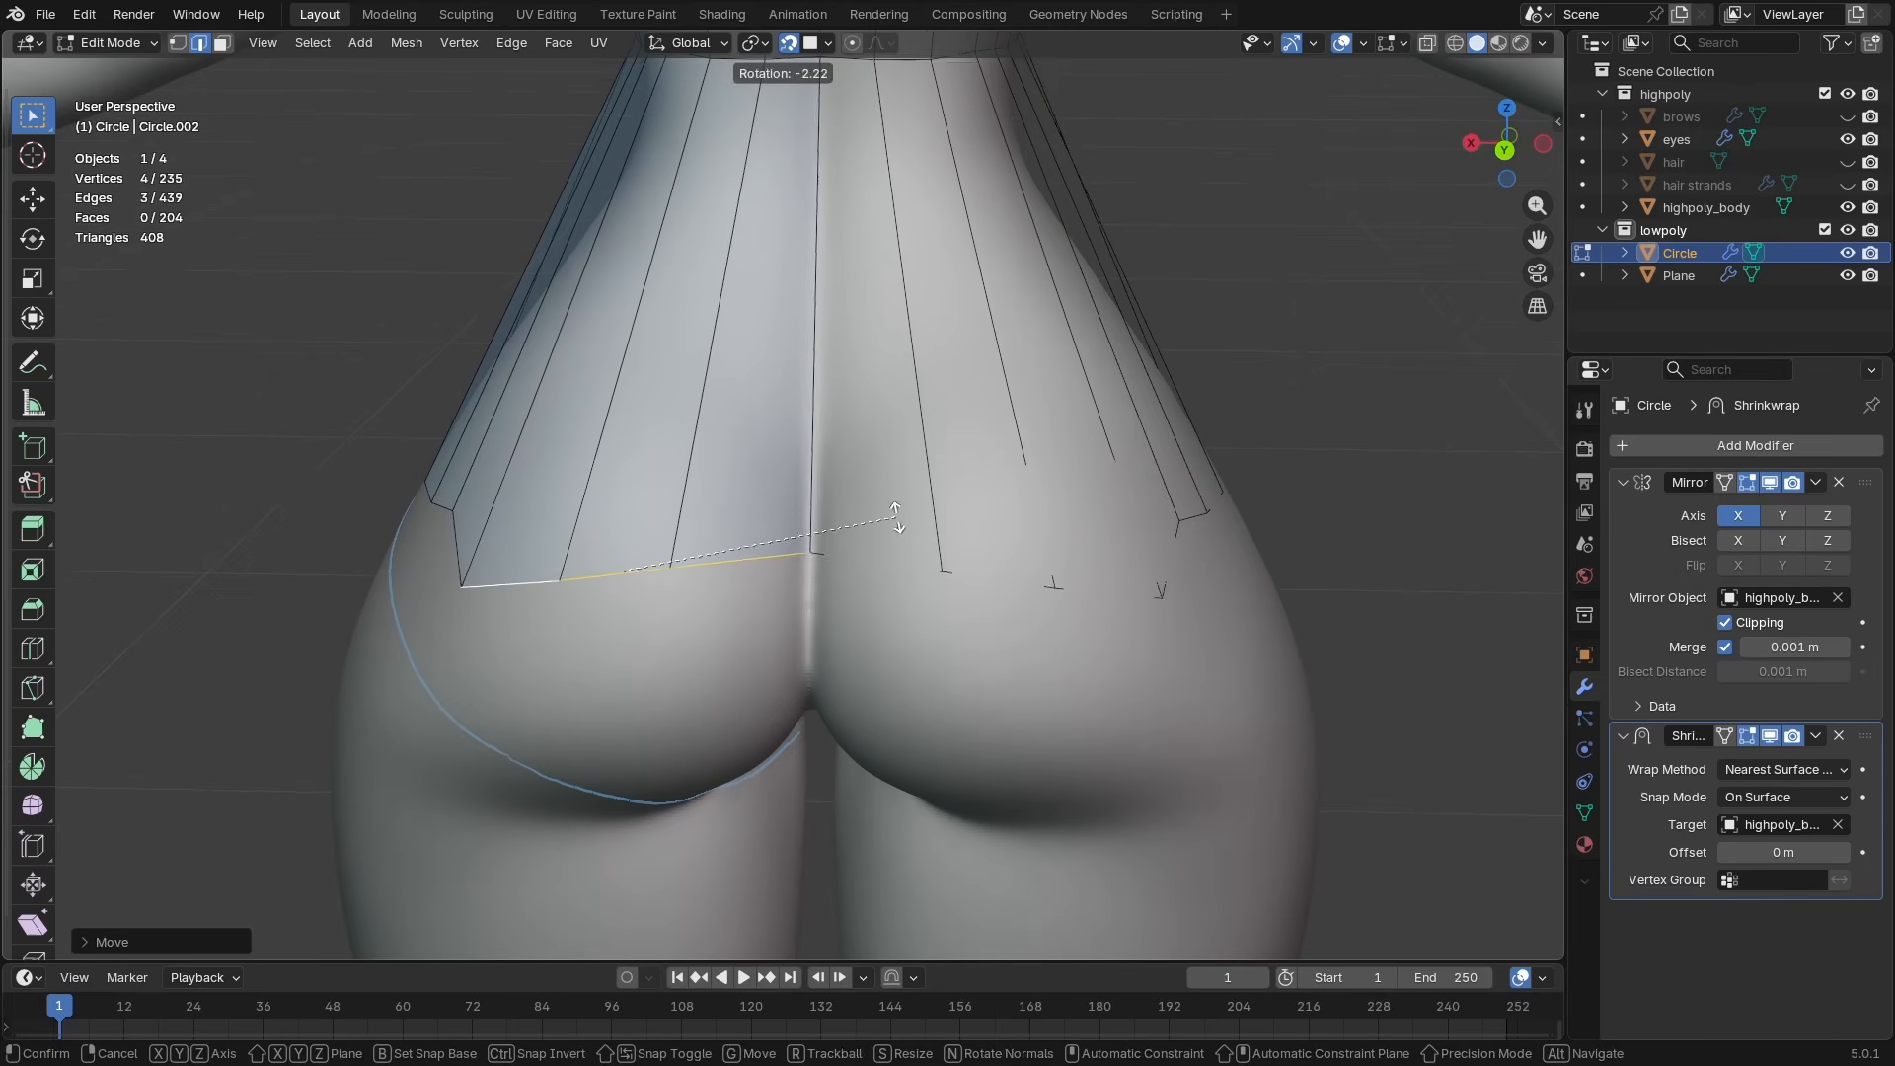
{"action": "left_click", "coordinate": [923, 478]}
{"action": "key", "text": "g"}
{"action": "left_click", "coordinate": [827, 546]}
- Lower three side vertices of the hip loop one by one so the boundary slopes smoothly toward the buttock
{"action": "middle_click_drag", "start_coordinate": [827, 546], "coordinate": [923, 549]}
{"action": "key", "text": "1"}
{"action": "left_click", "coordinate": [711, 573]}
{"action": "key", "text": "g"}
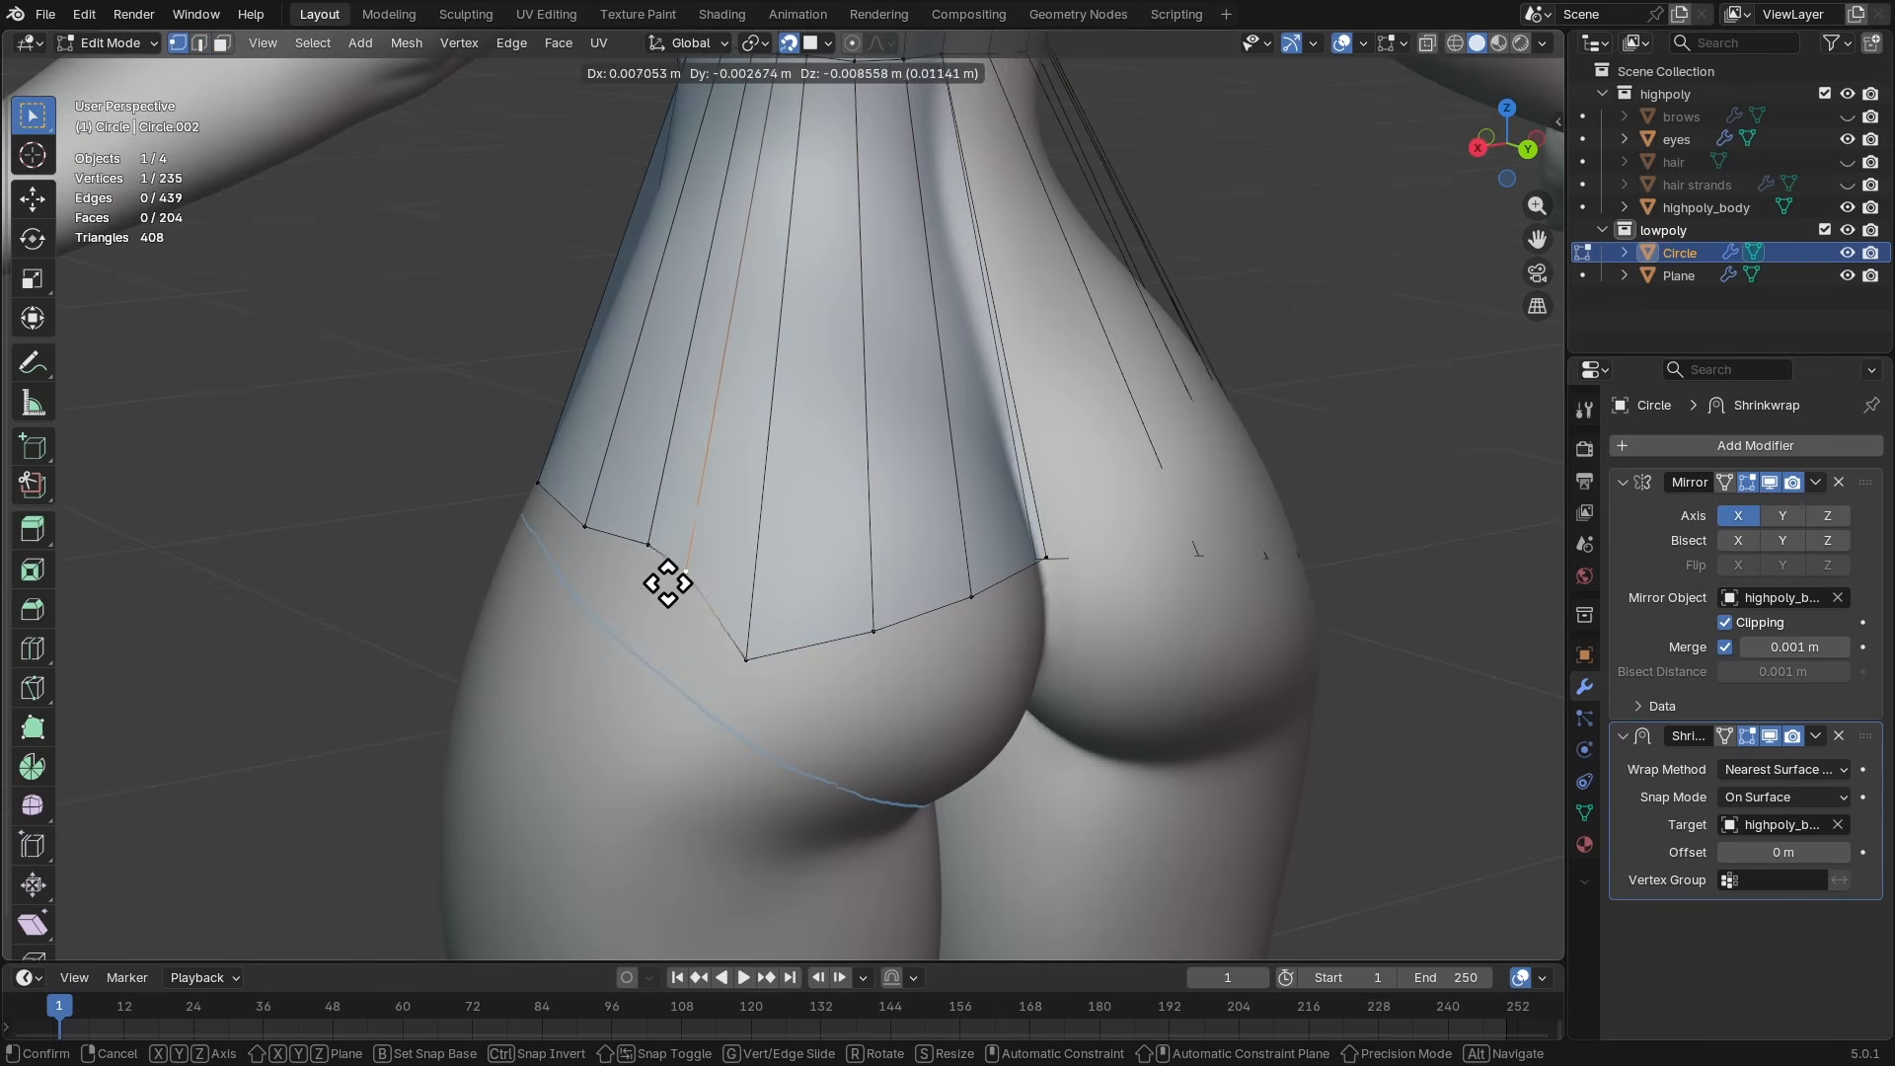
{"action": "left_click", "coordinate": [647, 589]}
{"action": "left_click", "coordinate": [648, 548]}
{"action": "key", "text": "g"}
{"action": "left_click", "coordinate": [613, 592]}
{"action": "left_click", "coordinate": [595, 529]}
{"action": "key", "text": "g"}
{"action": "left_click", "coordinate": [569, 555]}
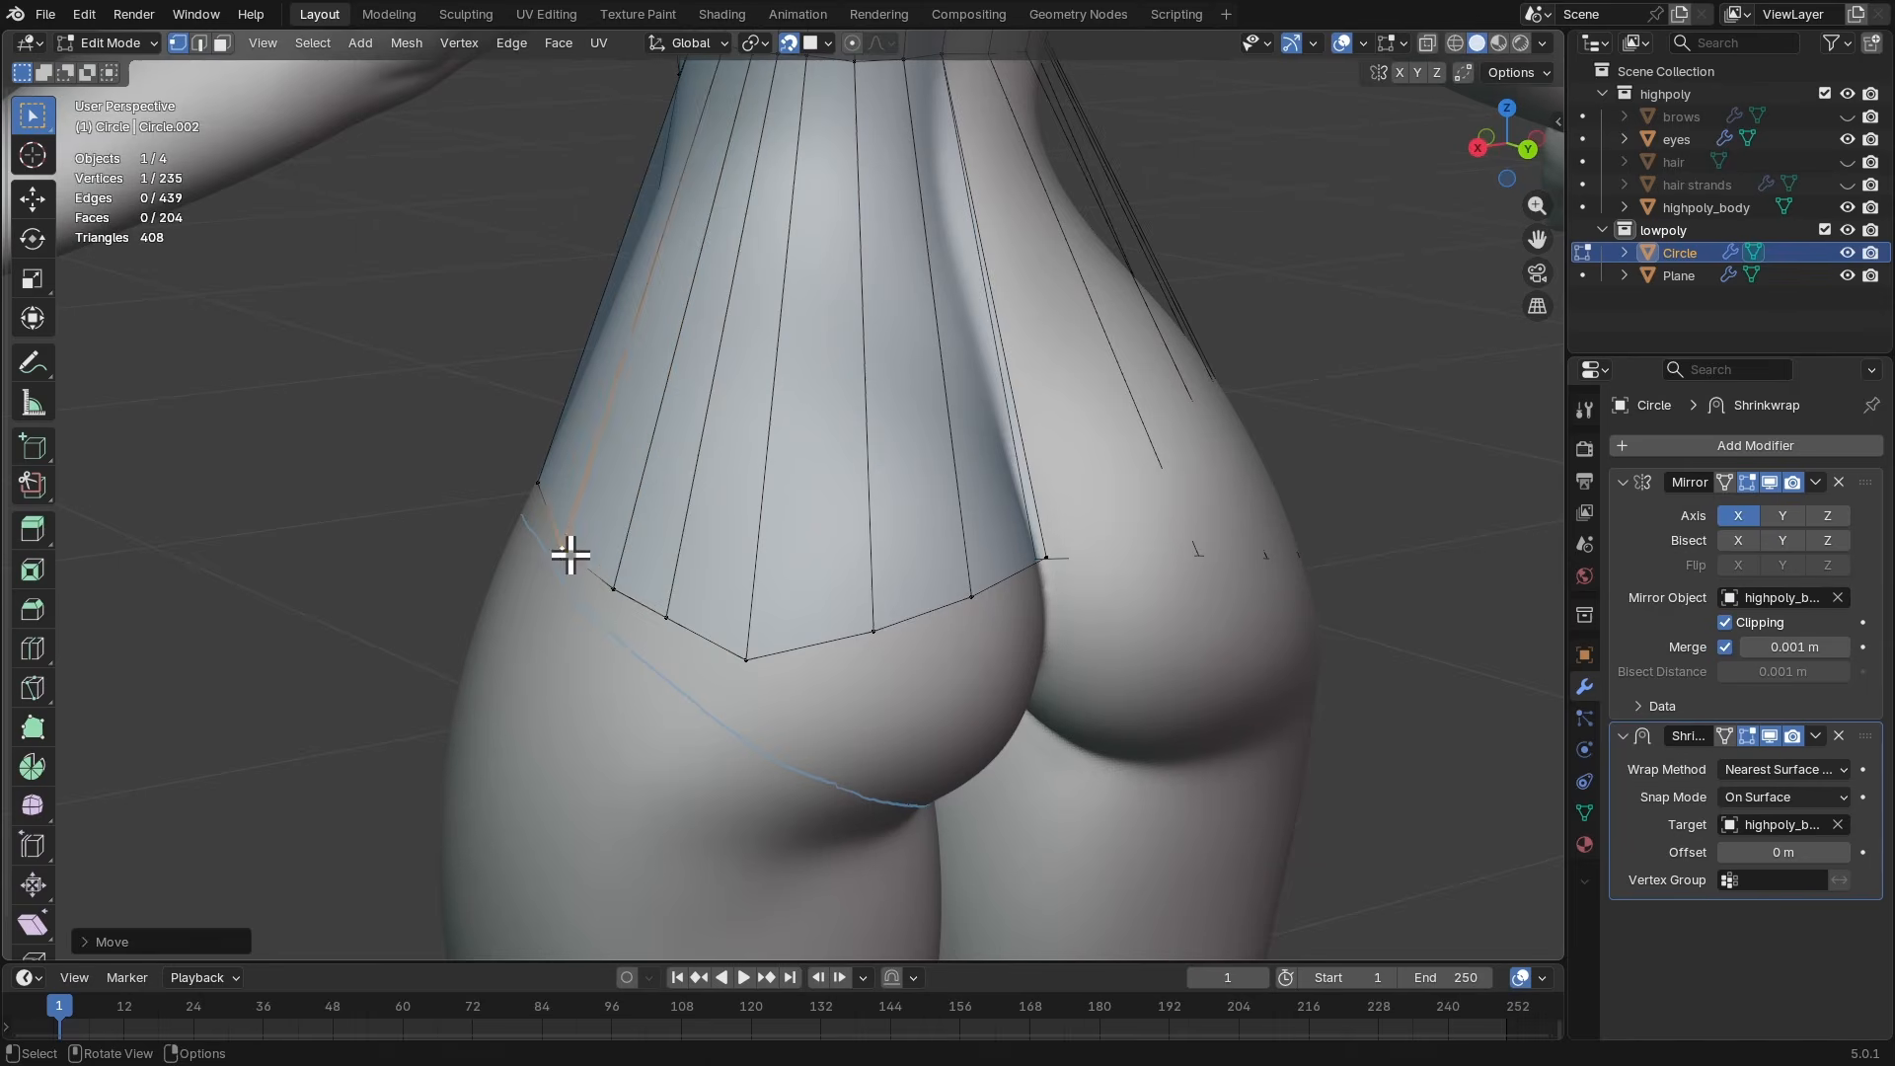
- Fine-tune the position of a side vertex and a front vertex of the hip loop
{"action": "left_click", "coordinate": [675, 612]}
{"action": "key", "text": "g"}
{"action": "left_click", "coordinate": [678, 620]}
{"action": "middle_click_drag", "start_coordinate": [678, 620], "coordinate": [836, 469]}
{"action": "key", "text": "g"}
{"action": "left_click", "coordinate": [942, 484]}
- Extrude a chain of five vertices from the front hip-loop vertex along the blue guide line down to the inner thigh
{"action": "scroll", "coordinate": [998, 473], "scroll_direction": "up", "scroll_amount": 2}
{"action": "left_click", "coordinate": [1013, 449]}
{"action": "middle_click_drag", "start_coordinate": [1034, 457], "coordinate": [1053, 418]}
{"action": "key", "text": "e"}
{"action": "left_click", "coordinate": [981, 471]}
{"action": "middle_click_drag", "start_coordinate": [982, 473], "coordinate": [990, 435]}
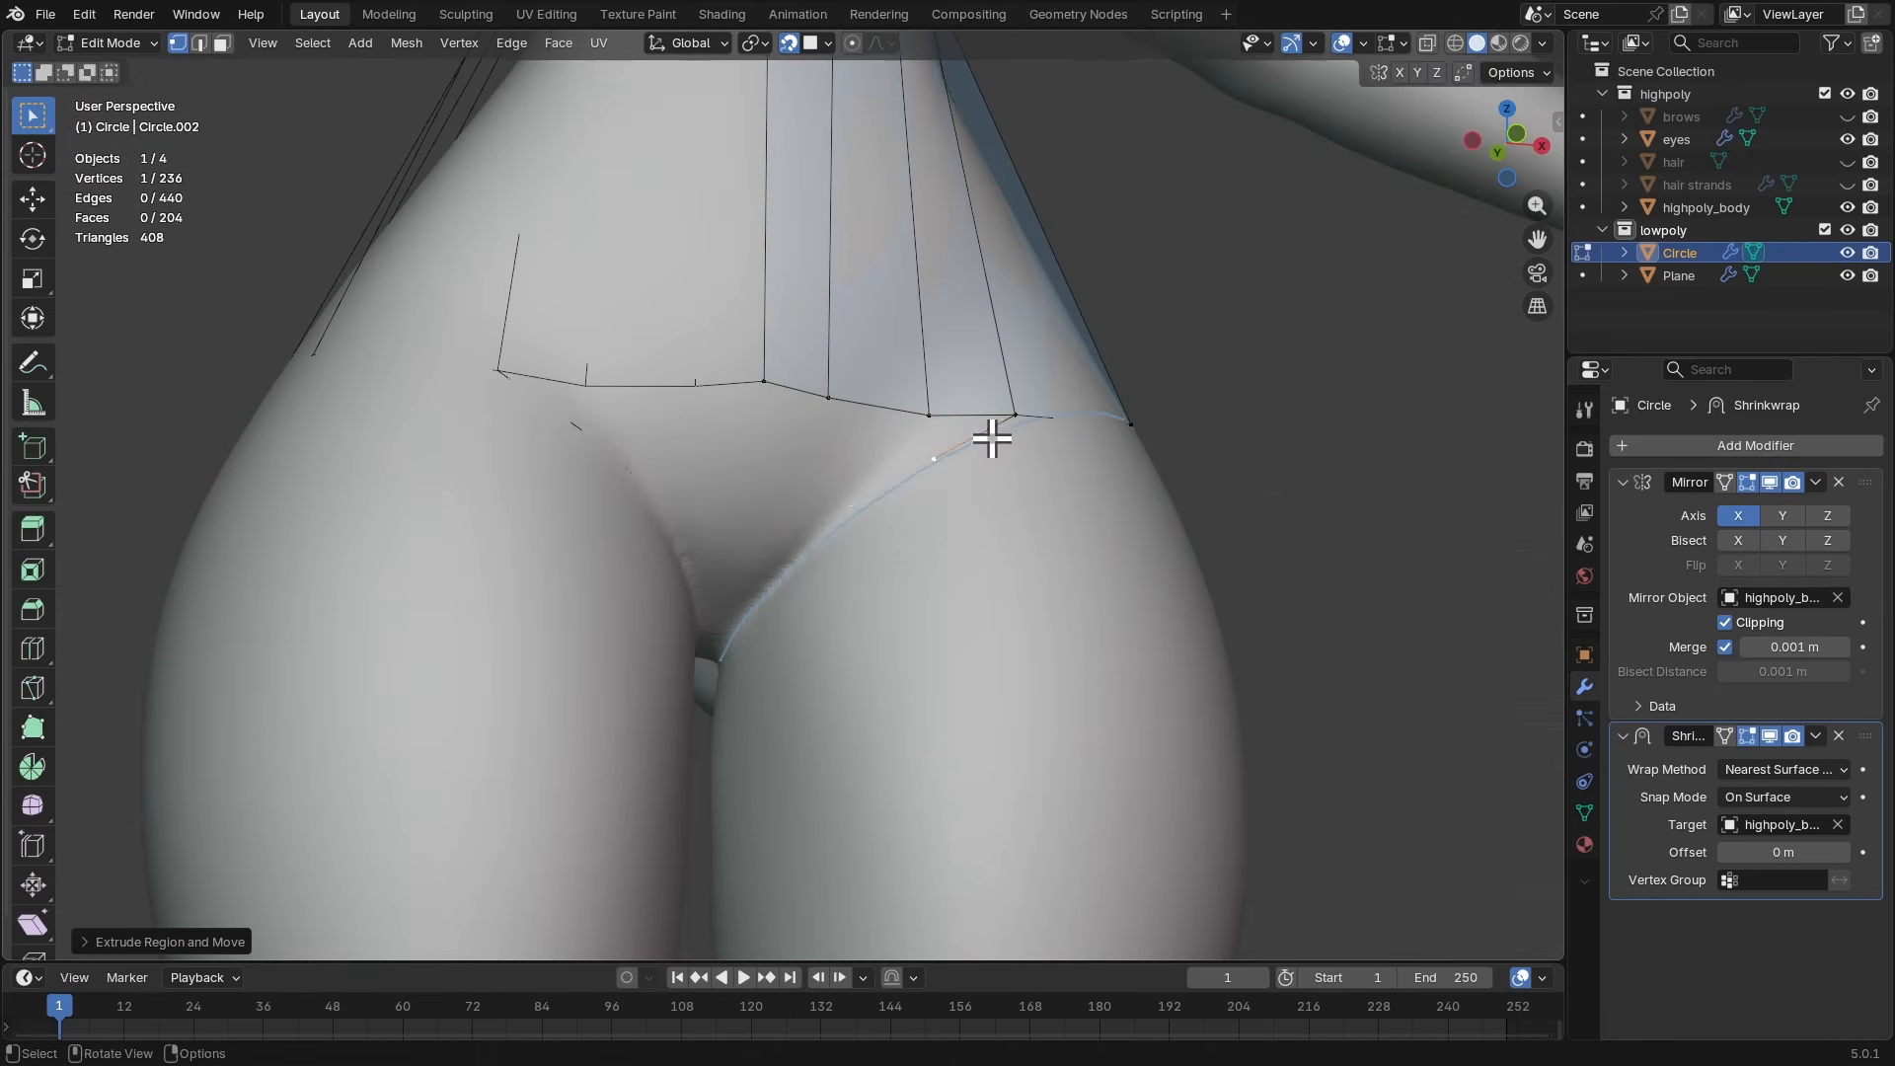
{"action": "key", "text": "e"}
{"action": "left_click", "coordinate": [912, 497]}
{"action": "middle_click_drag", "start_coordinate": [890, 522], "coordinate": [902, 487]}
{"action": "key", "text": "e"}
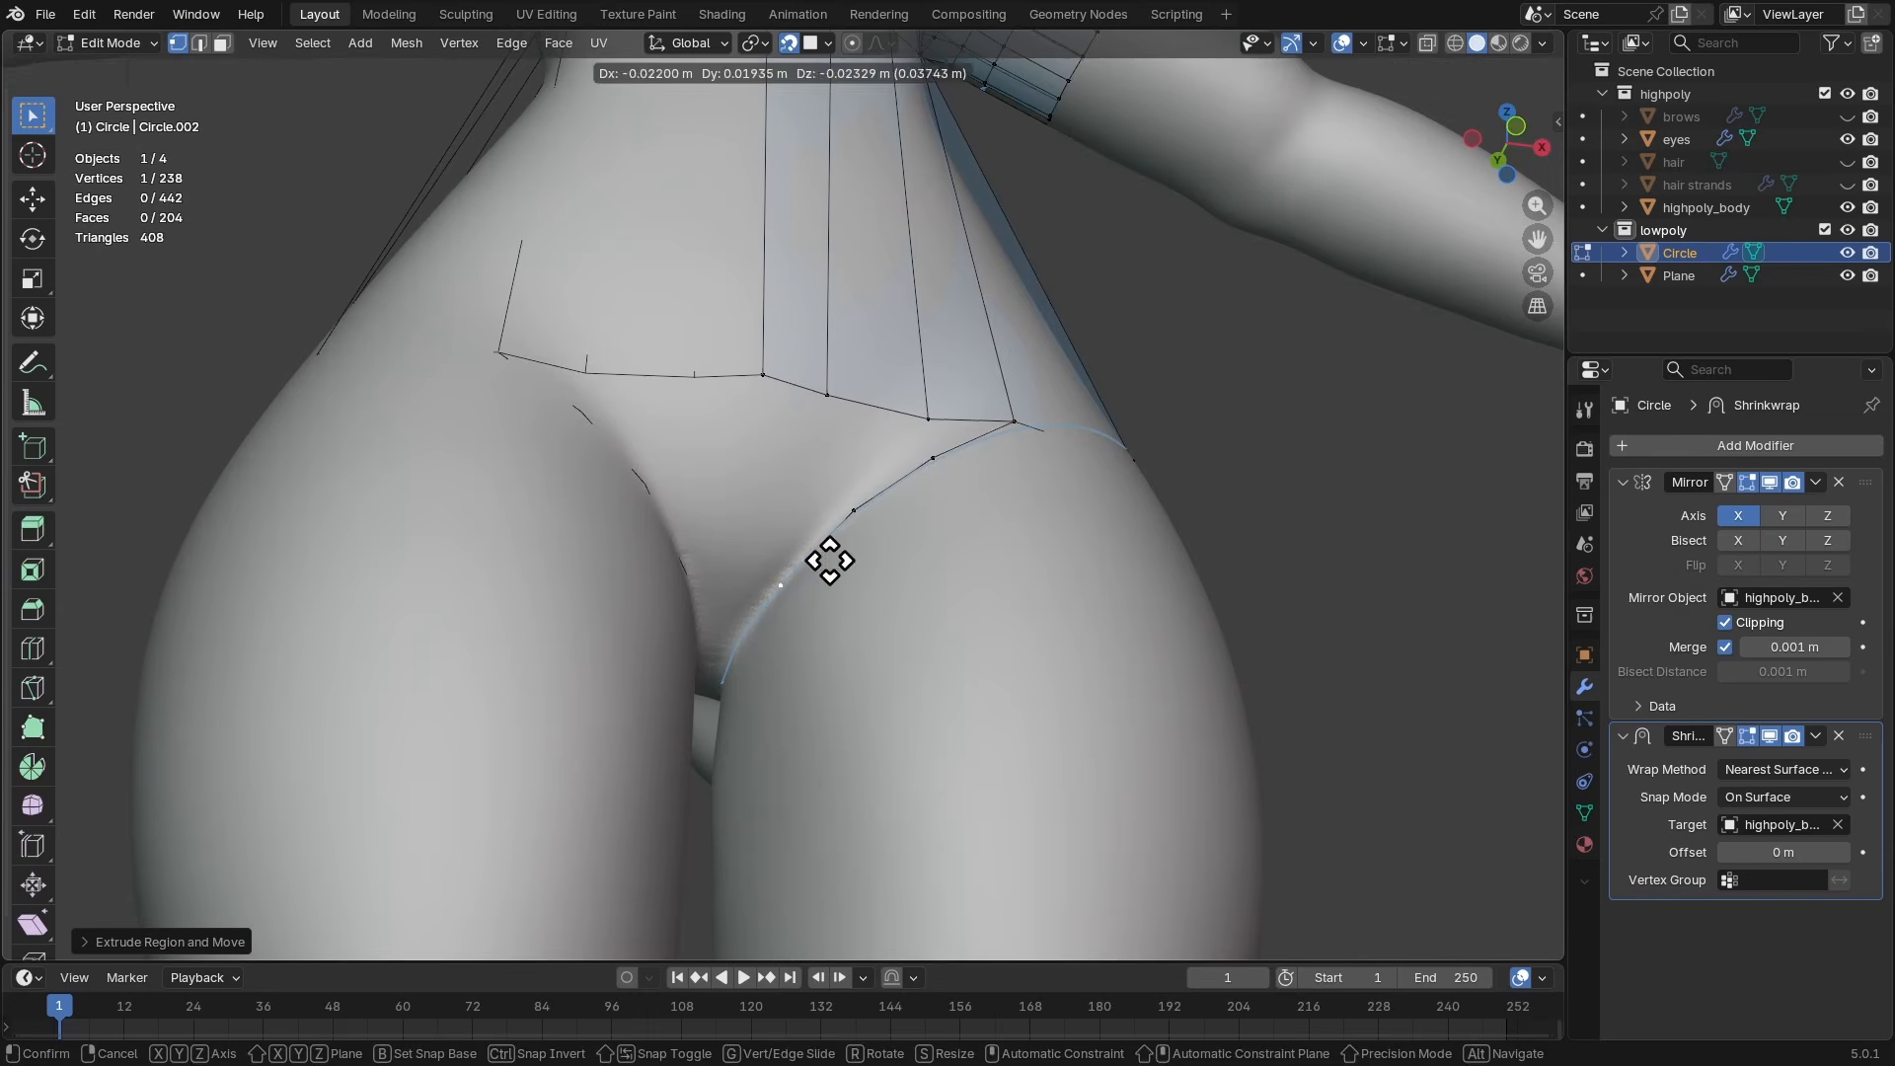
{"action": "left_click", "coordinate": [833, 567]}
{"action": "middle_click_drag", "start_coordinate": [833, 567], "coordinate": [888, 503]}
{"action": "key", "text": "e"}
{"action": "left_click", "coordinate": [856, 547]}
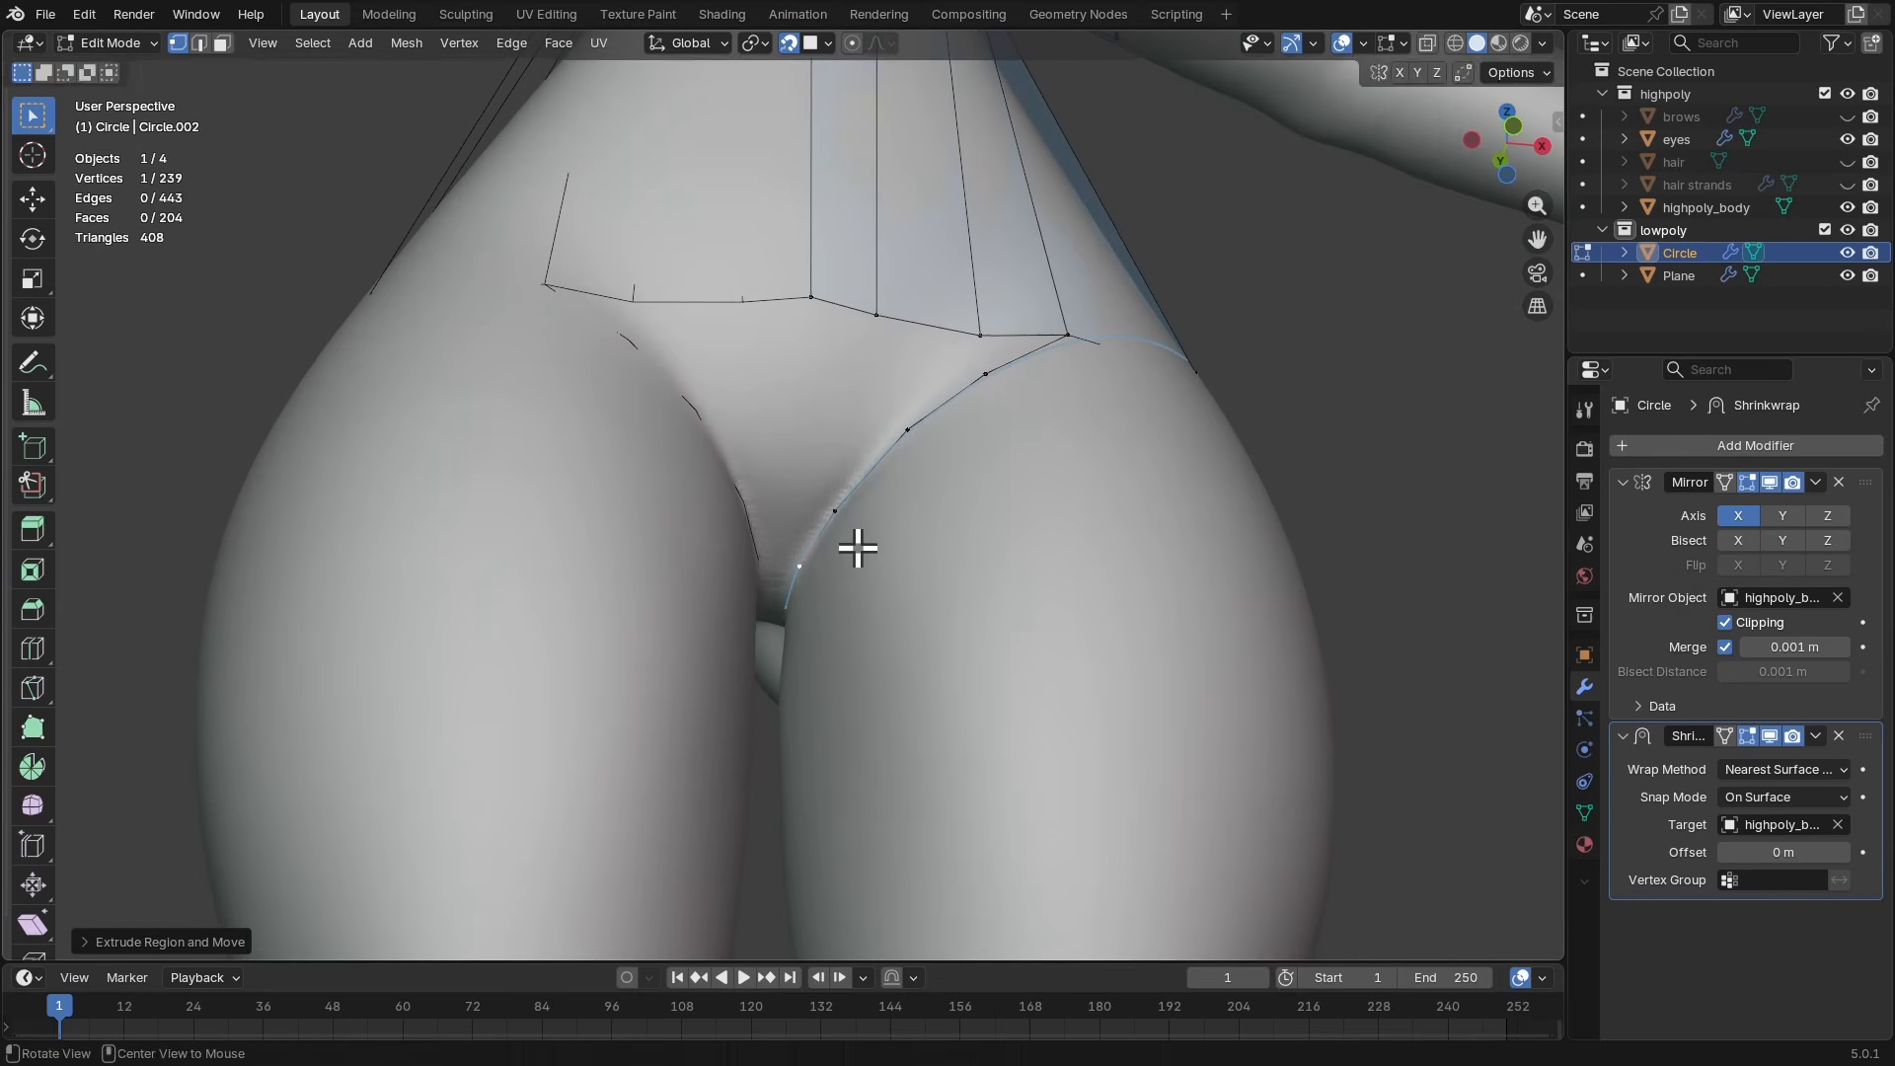
{"action": "key", "text": "e"}
{"action": "left_click", "coordinate": [845, 576]}
{"action": "middle_click_drag", "start_coordinate": [846, 576], "coordinate": [973, 495]}
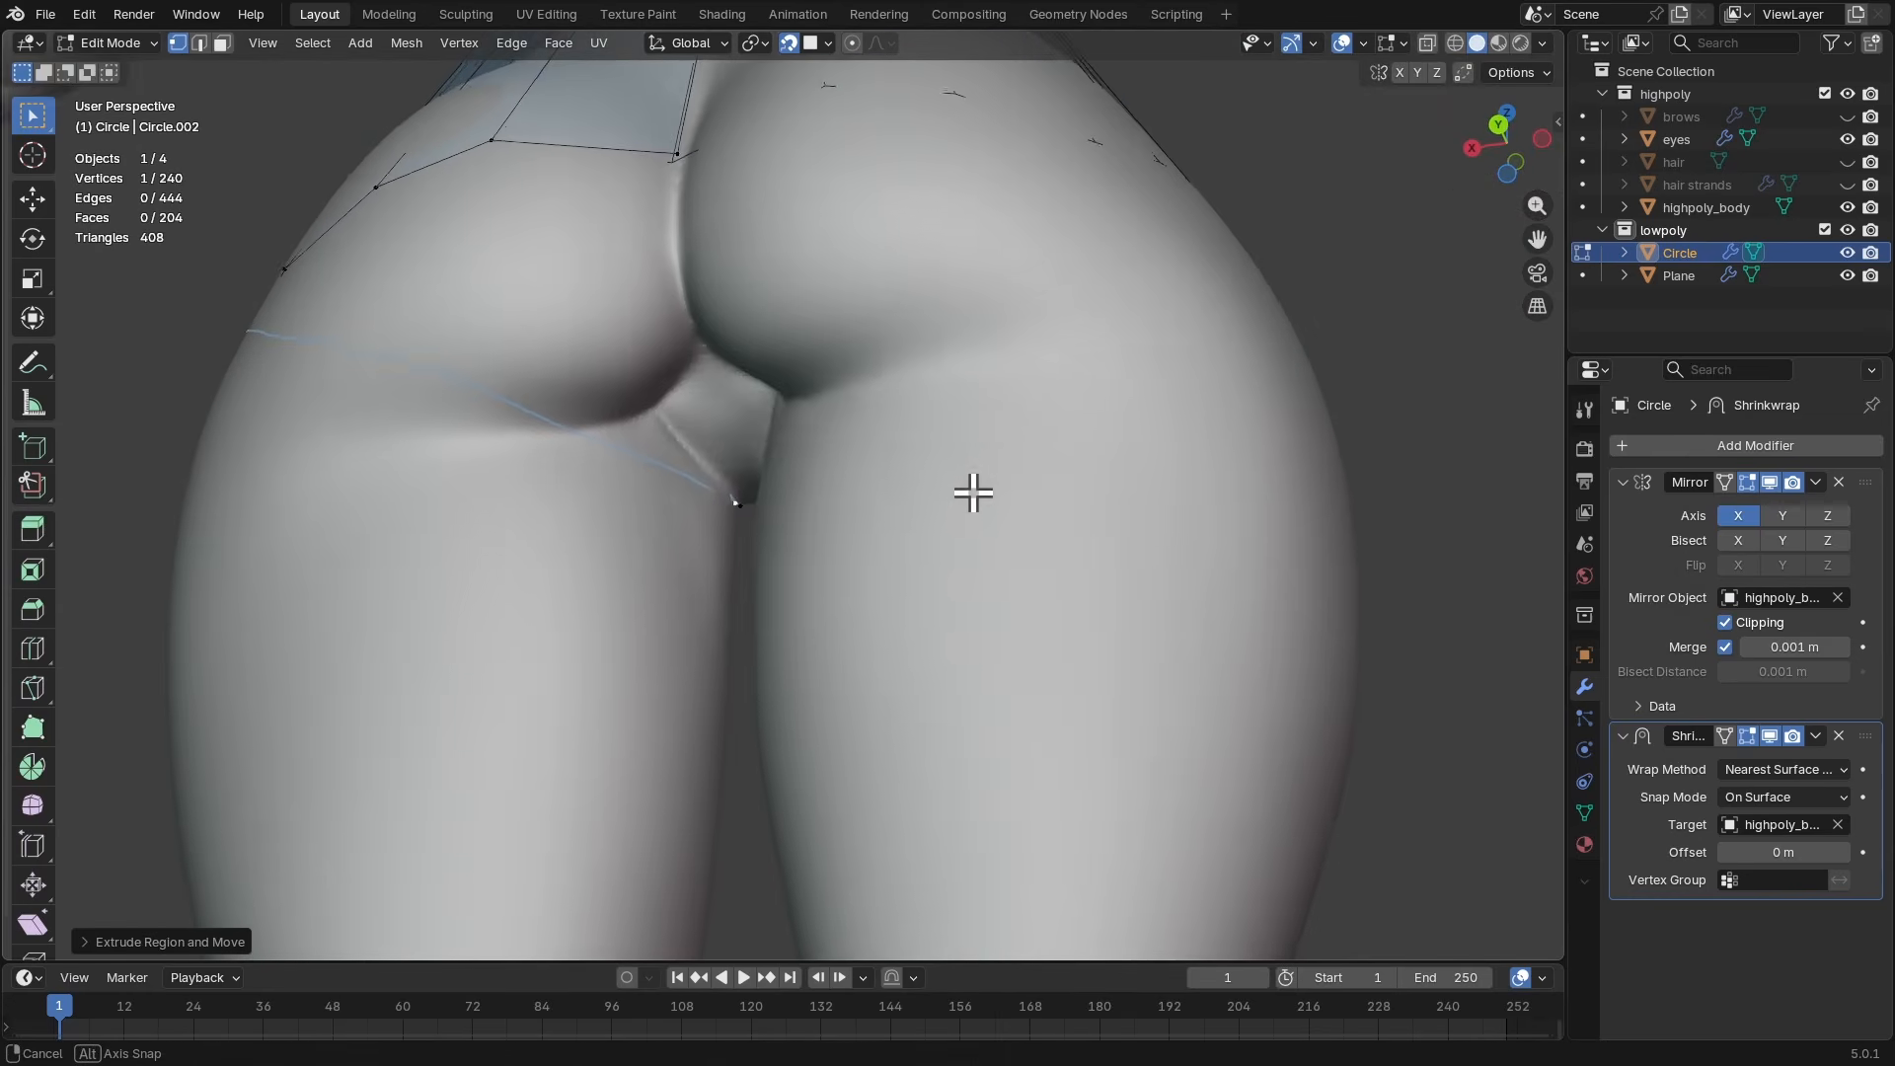
- Extrude five more vertices from the inner thigh along the blue guide line beneath and around the buttock
{"action": "key", "text": "e"}
{"action": "left_click", "coordinate": [700, 416]}
{"action": "key", "text": "e"}
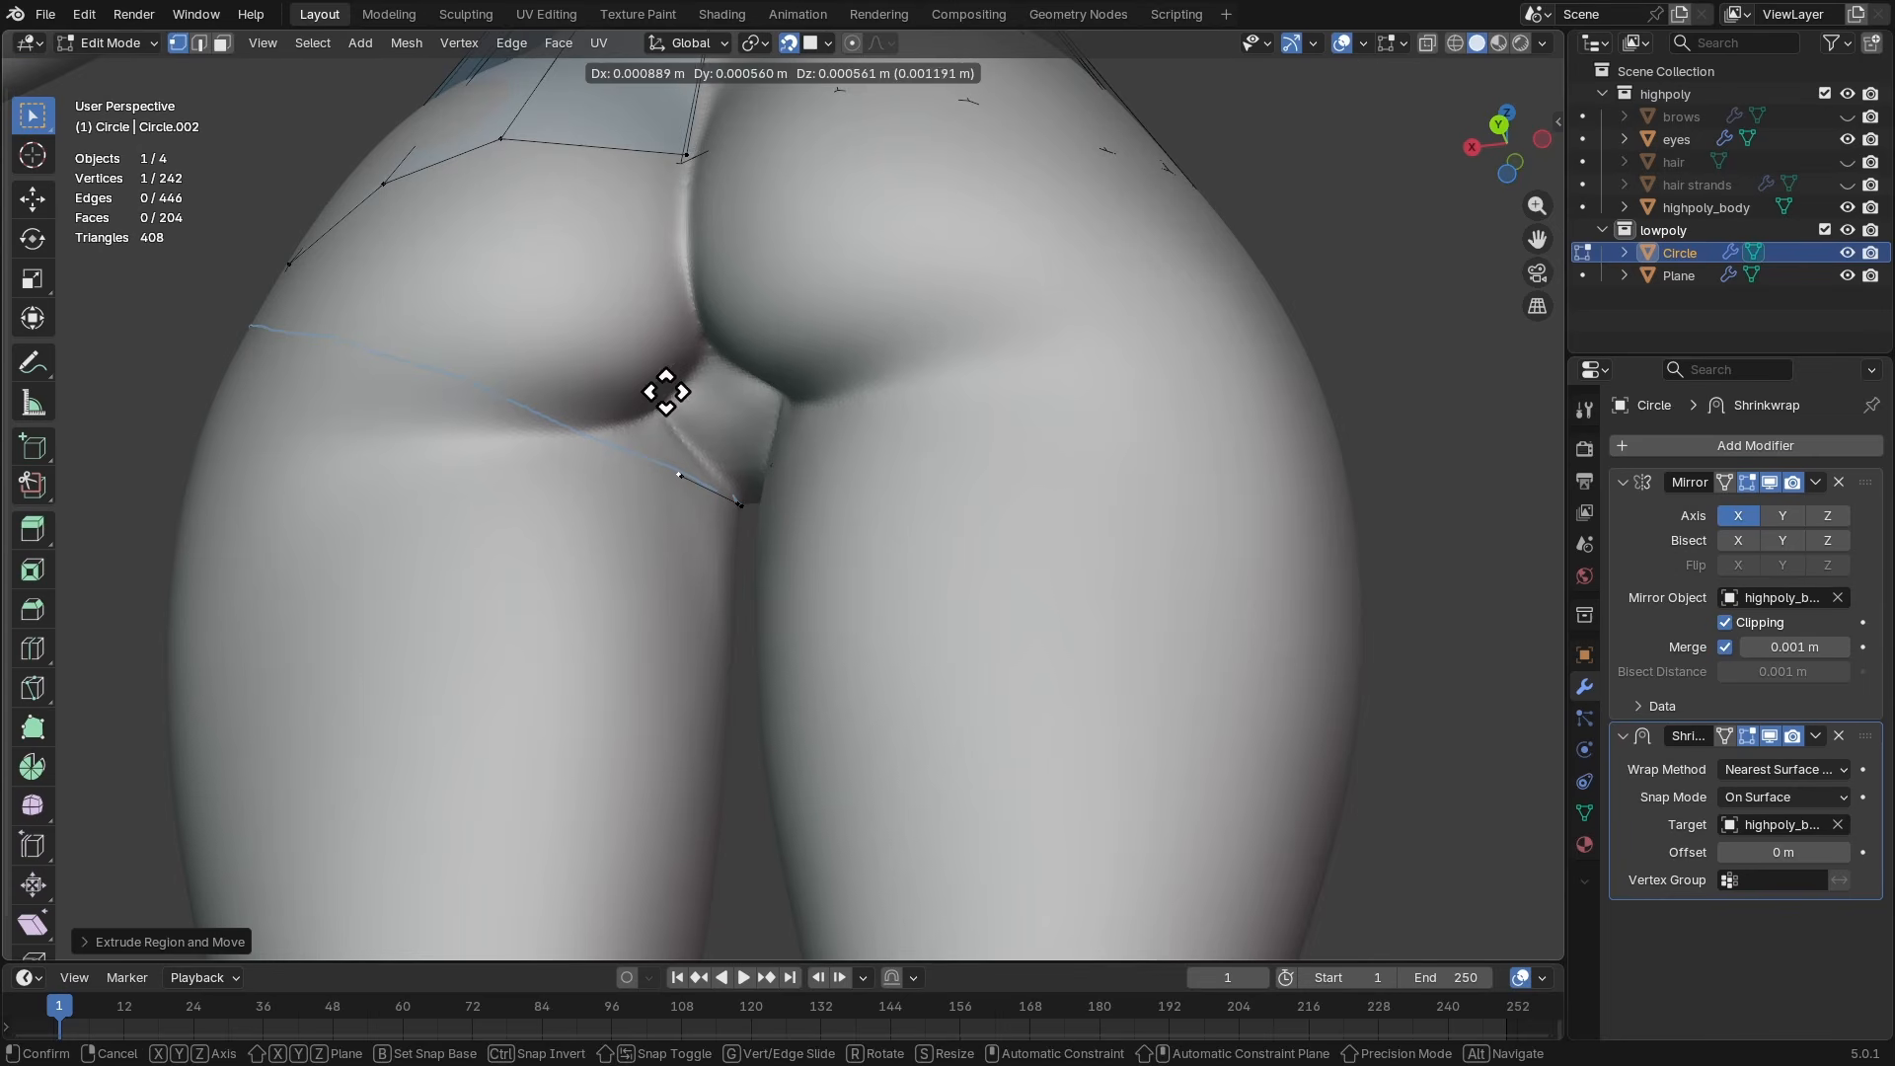
{"action": "left_click", "coordinate": [571, 352]}
{"action": "middle_click_drag", "start_coordinate": [570, 352], "coordinate": [660, 385]}
{"action": "key", "text": "e"}
{"action": "left_click", "coordinate": [586, 328]}
{"action": "middle_click_drag", "start_coordinate": [586, 328], "coordinate": [643, 376]}
{"action": "key", "text": "e"}
{"action": "left_click", "coordinate": [600, 330]}
{"action": "key", "text": "e"}
{"action": "left_click", "coordinate": [532, 345]}
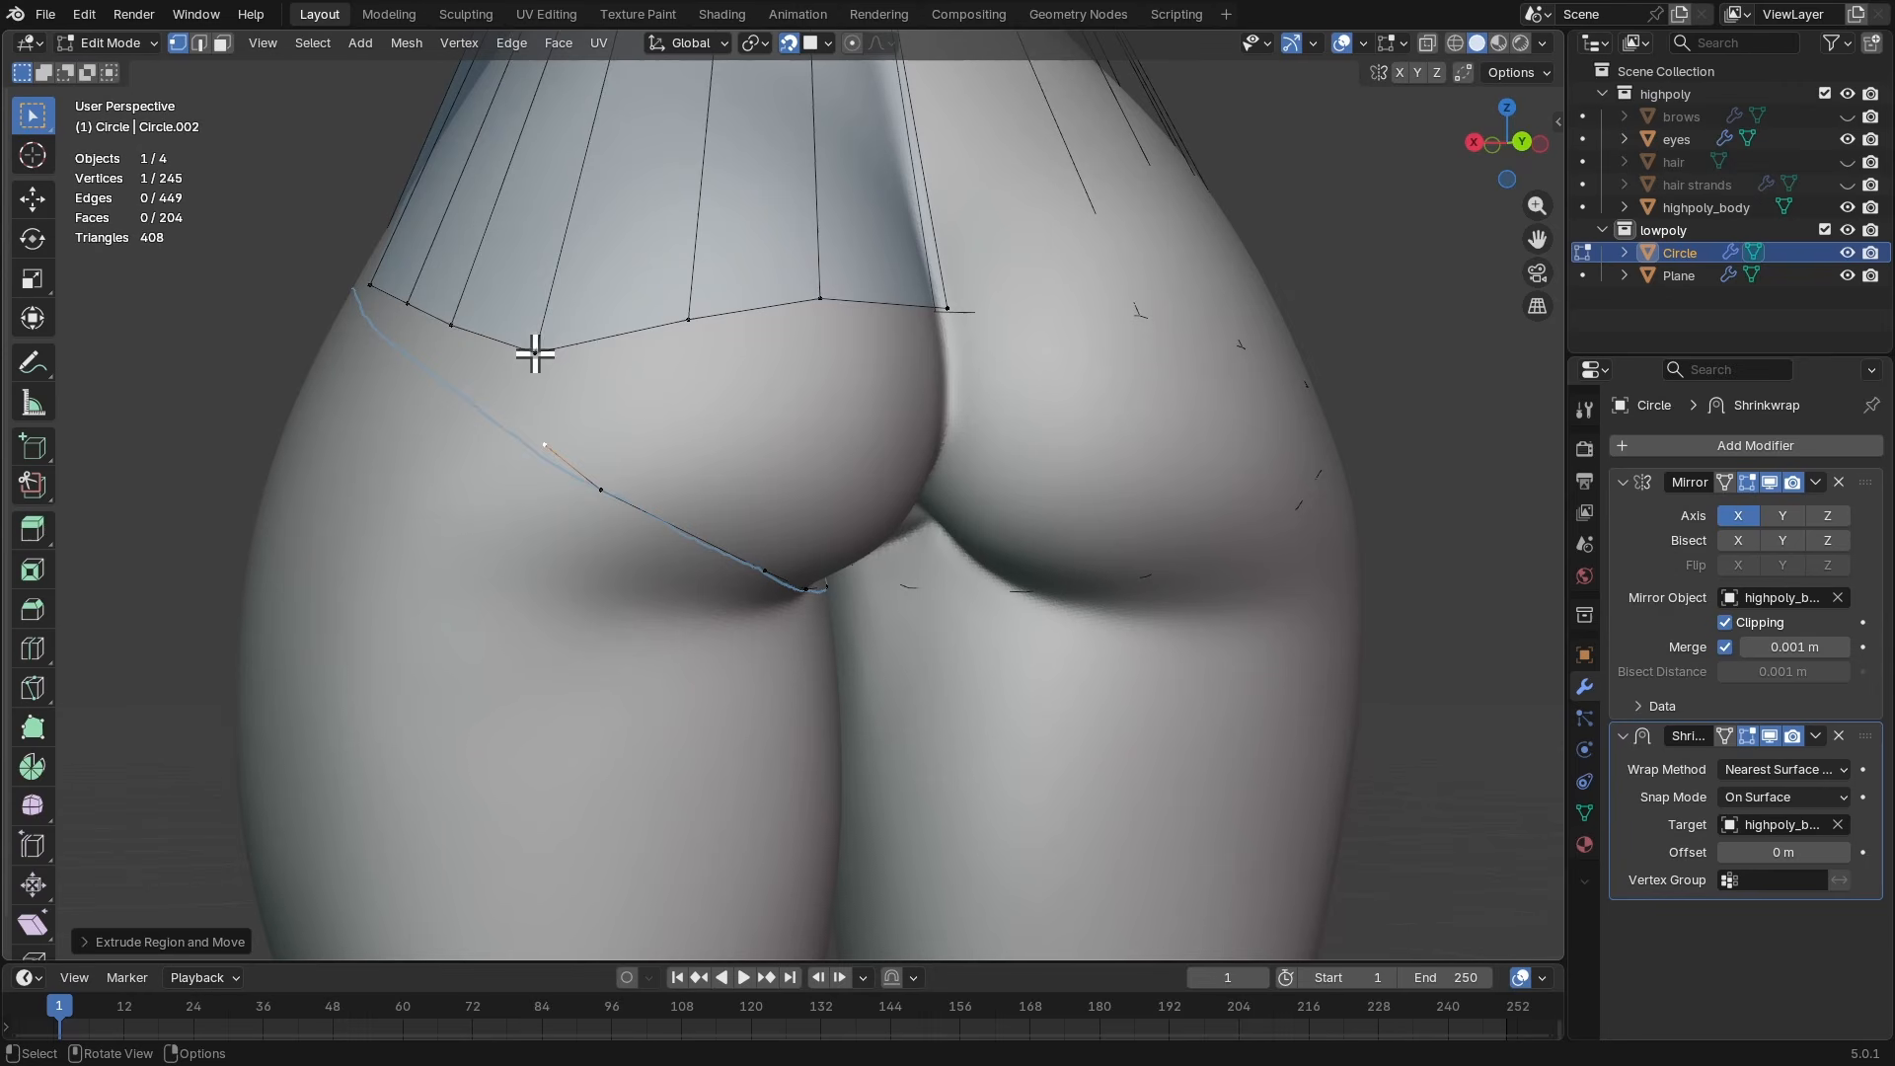
- Connect the end of the leg-line chain to the back hip-loop vertex with an edge and move that vertex toward the guide line
{"action": "left_click", "coordinate": [534, 352], "text": "shift"}
{"action": "middle_click_drag", "start_coordinate": [725, 370], "coordinate": [719, 401]}
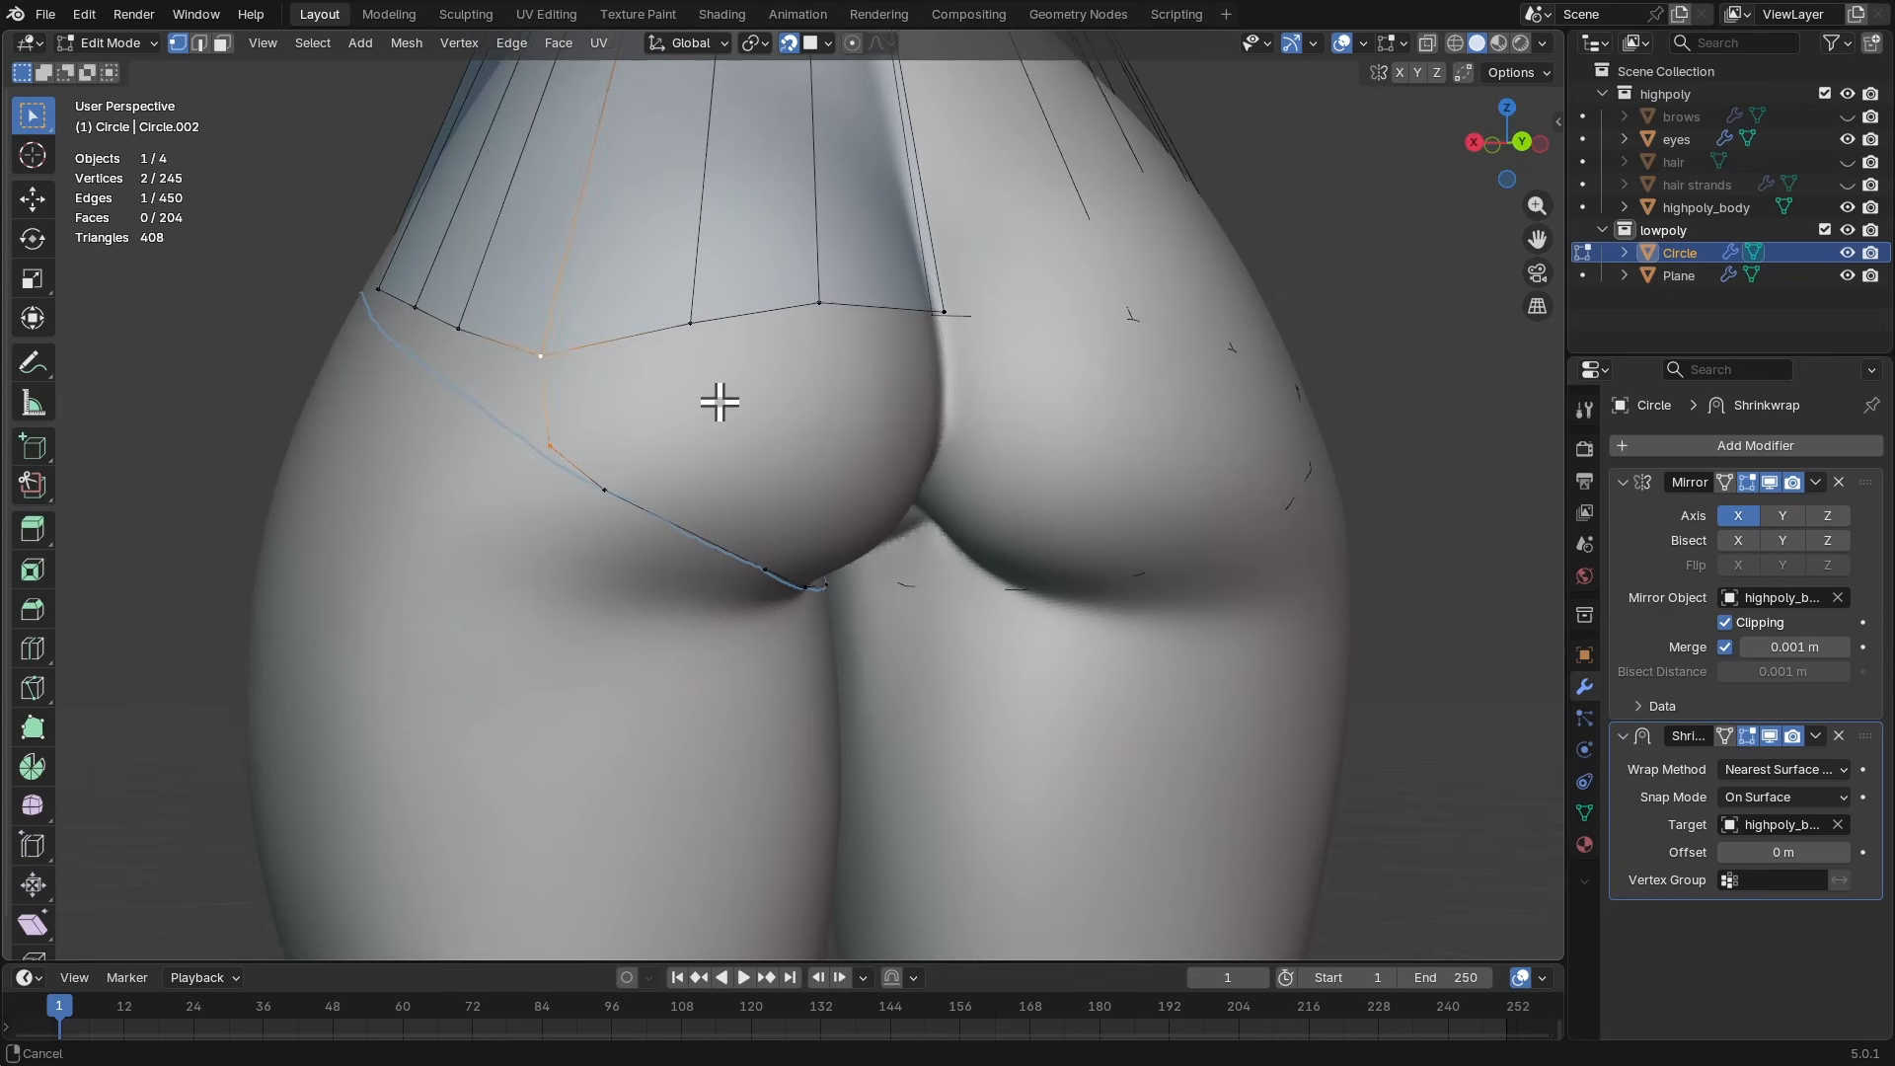
{"action": "scroll", "coordinate": [720, 402], "scroll_direction": "down", "scroll_amount": 2}
{"action": "left_click", "coordinate": [612, 433]}
{"action": "key", "text": "g"}
{"action": "left_click", "coordinate": [579, 456]}
{"action": "scroll", "coordinate": [621, 434], "scroll_direction": "down", "scroll_amount": 2}
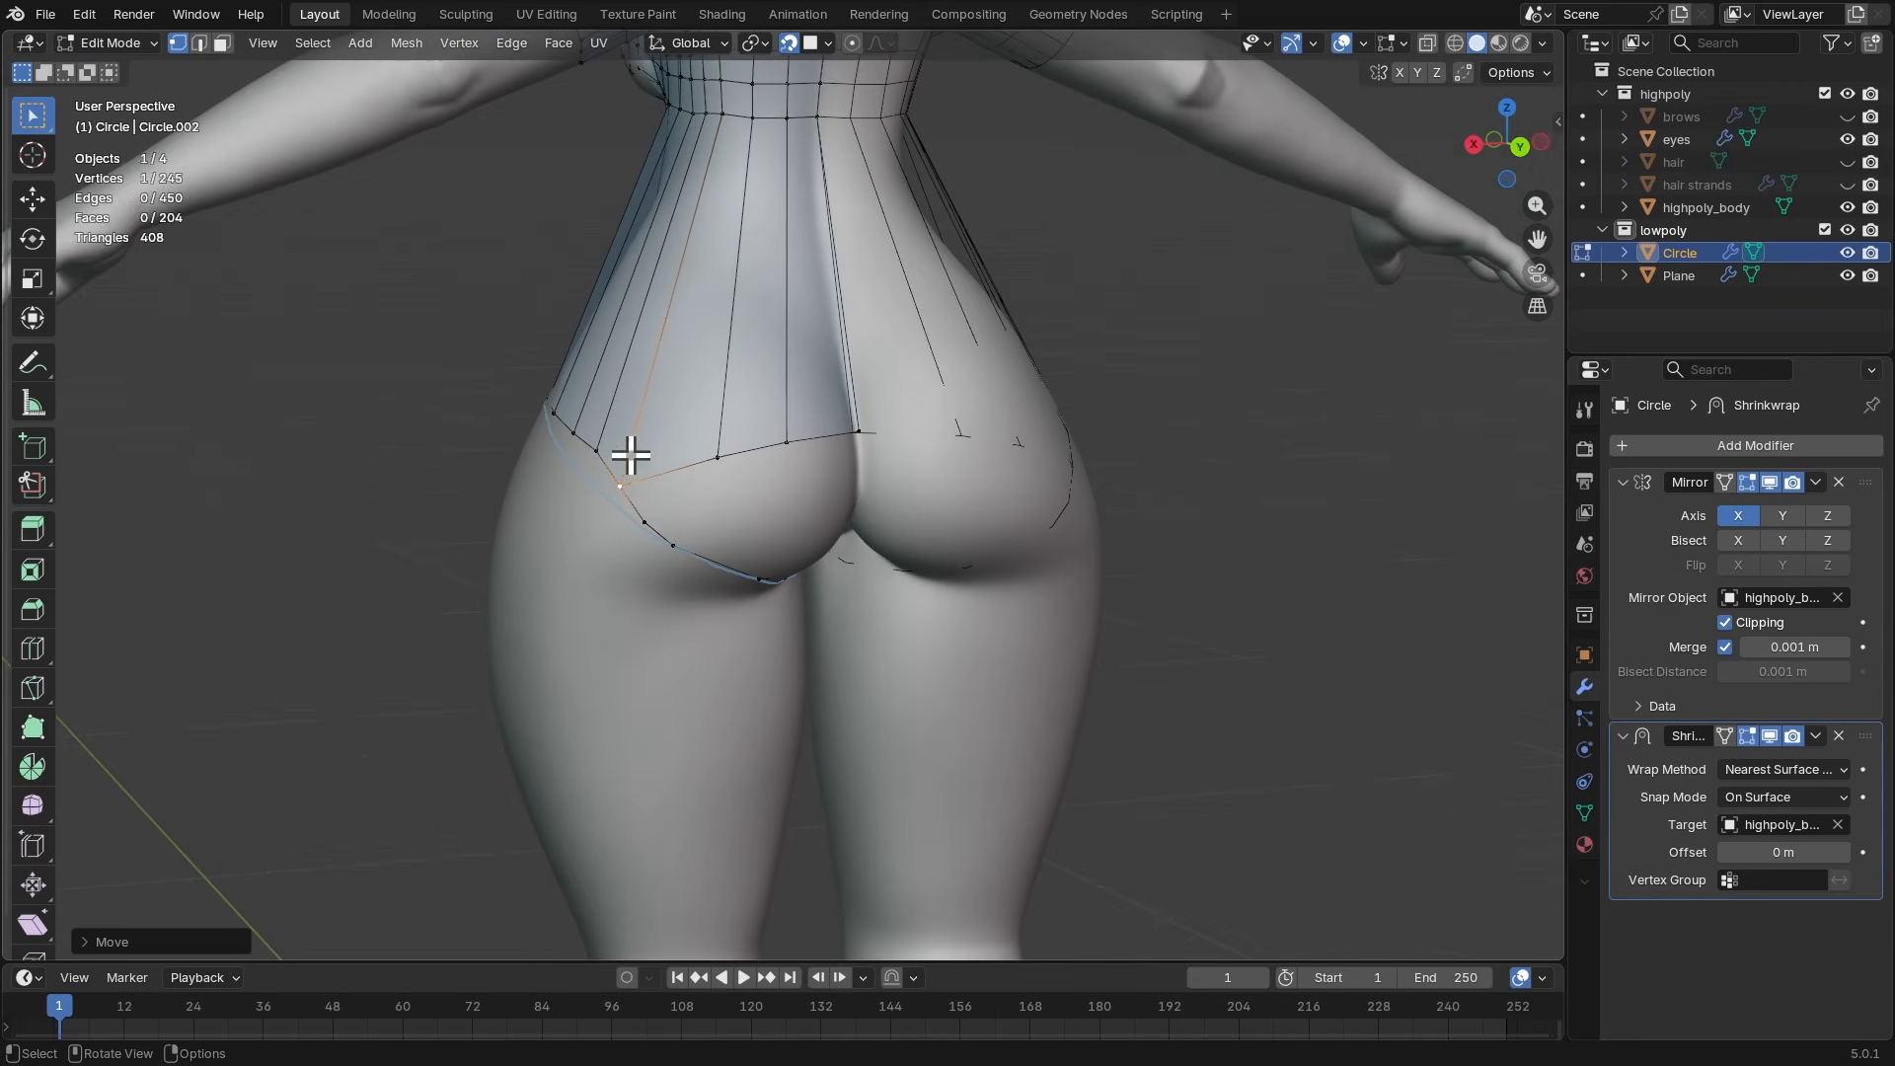
- Move the hip loop's back centre vertex down onto the top of the cleft between the buttocks
{"action": "left_click", "coordinate": [765, 360]}
{"action": "scroll", "coordinate": [808, 318], "scroll_direction": "up", "scroll_amount": 2}
{"action": "middle_click_drag", "start_coordinate": [829, 377], "coordinate": [813, 289]}
{"action": "left_click", "coordinate": [845, 283]}
{"action": "key", "text": "g"}
{"action": "left_click", "coordinate": [857, 294]}
{"action": "middle_click_drag", "start_coordinate": [812, 290], "coordinate": [809, 282]}
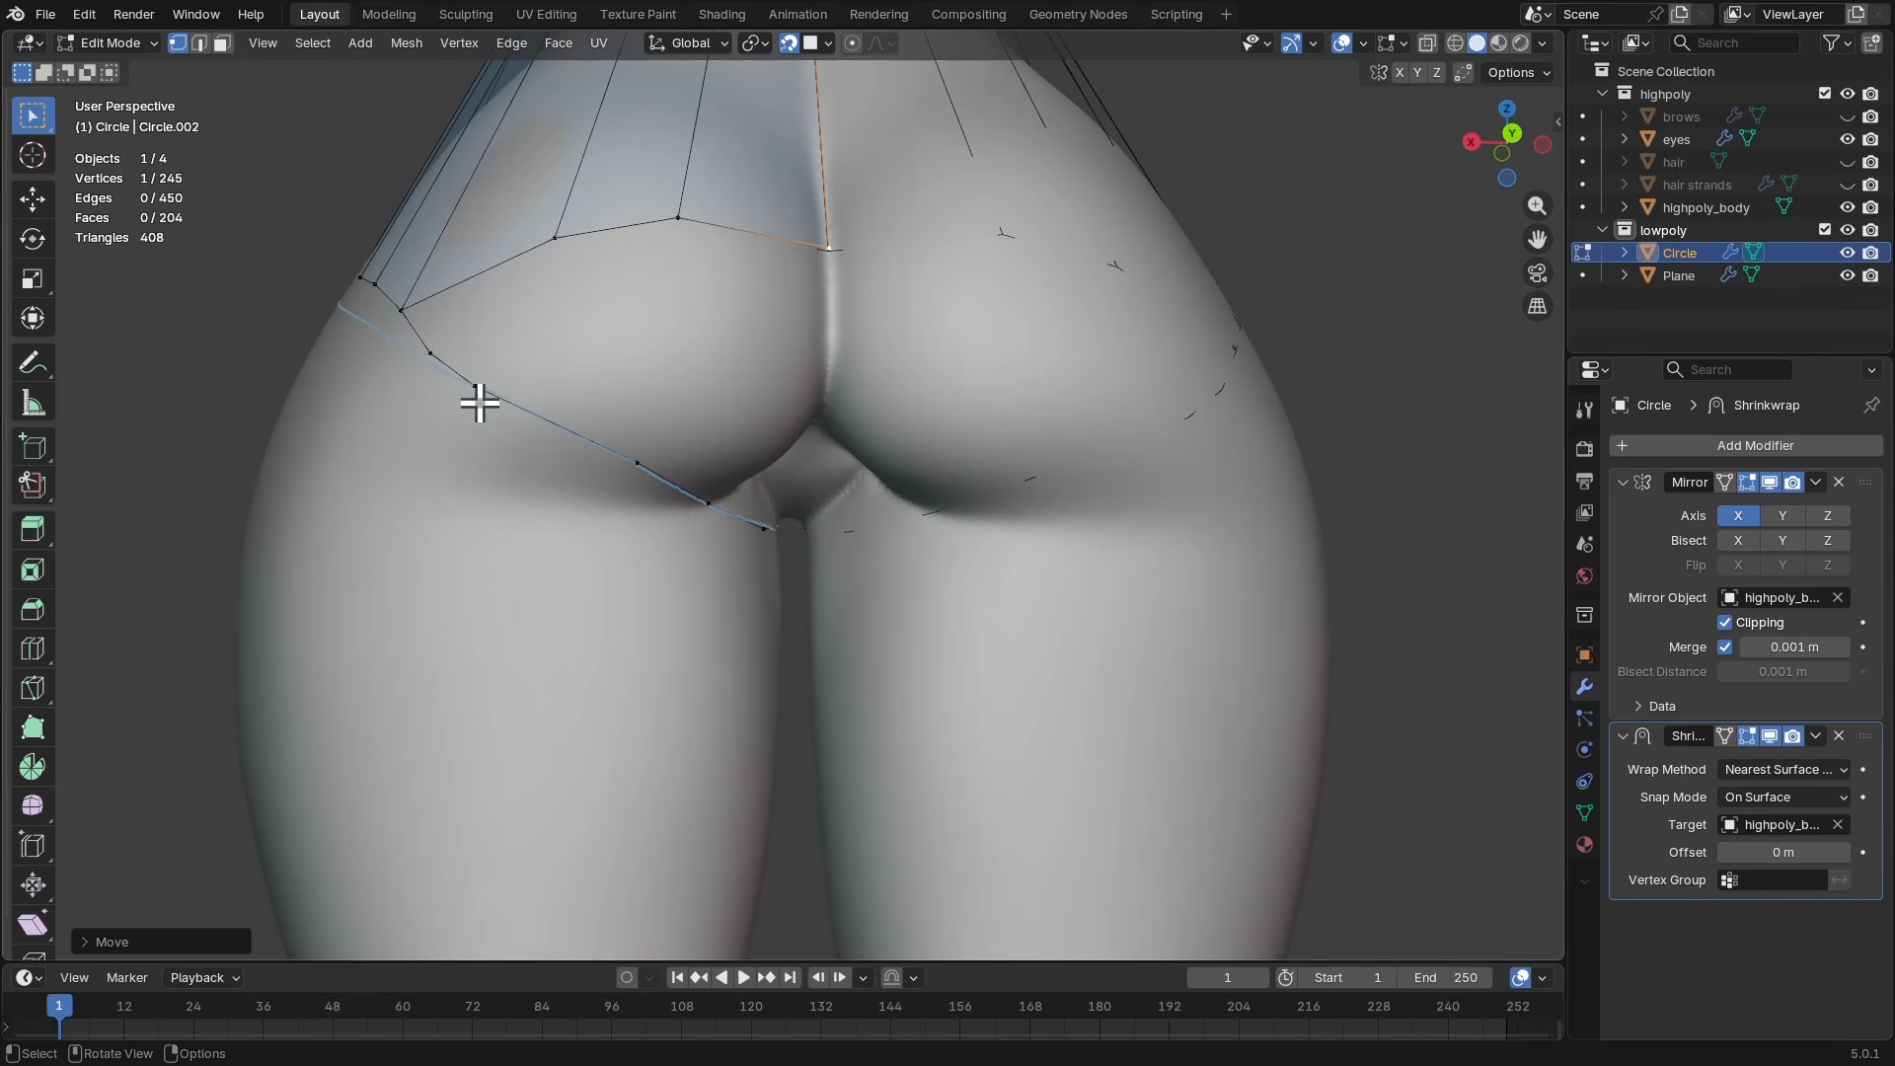
- Extrude a chain of five vertices from the back centre vertex down the cleft to the underside of the crotch
{"action": "middle_click_drag", "start_coordinate": [566, 357], "coordinate": [550, 356]}
{"action": "middle_click_drag", "start_coordinate": [744, 286], "coordinate": [818, 288]}
{"action": "key", "text": "e"}
{"action": "left_click", "coordinate": [847, 277]}
{"action": "key", "text": "e"}
{"action": "left_click", "coordinate": [847, 316]}
{"action": "key", "text": "e"}
{"action": "left_click", "coordinate": [835, 309]}
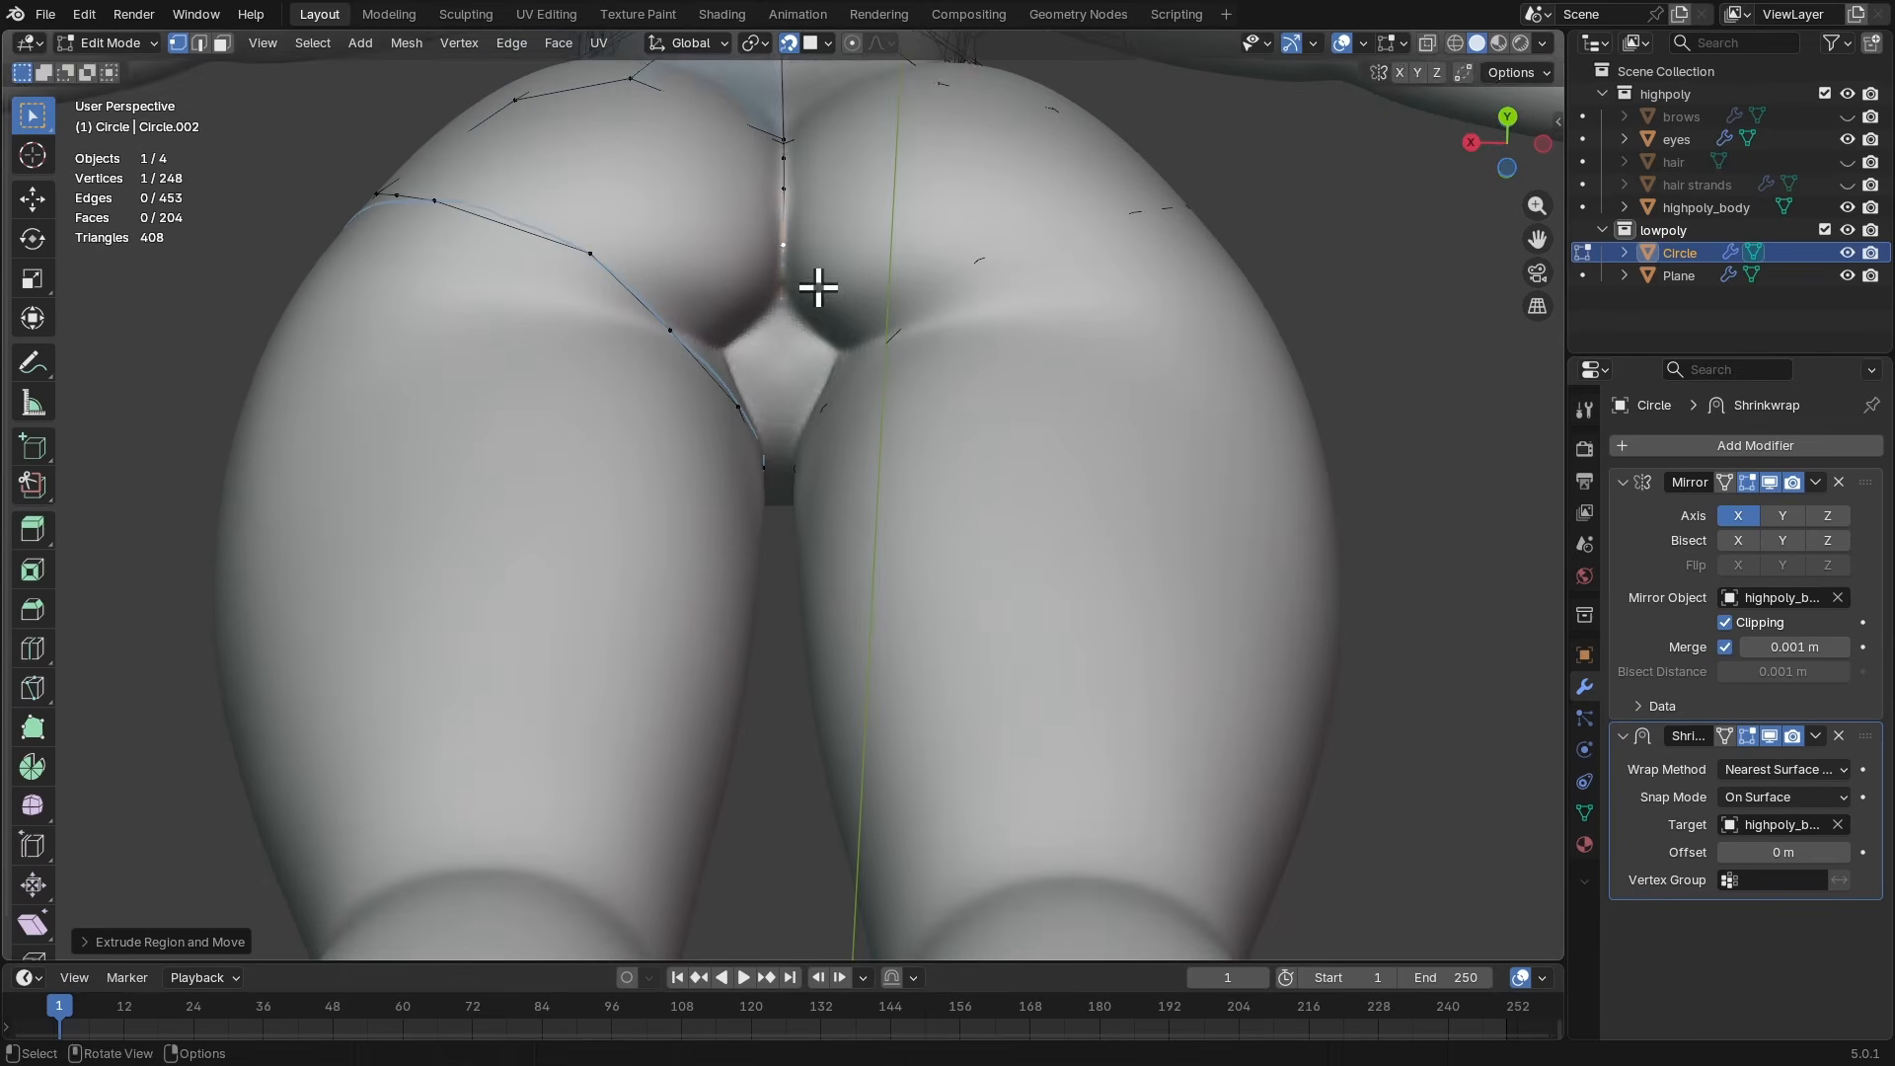
{"action": "key", "text": "e"}
{"action": "left_click", "coordinate": [817, 353]}
{"action": "middle_click_drag", "start_coordinate": [803, 360], "coordinate": [804, 305]}
{"action": "key", "text": "e"}
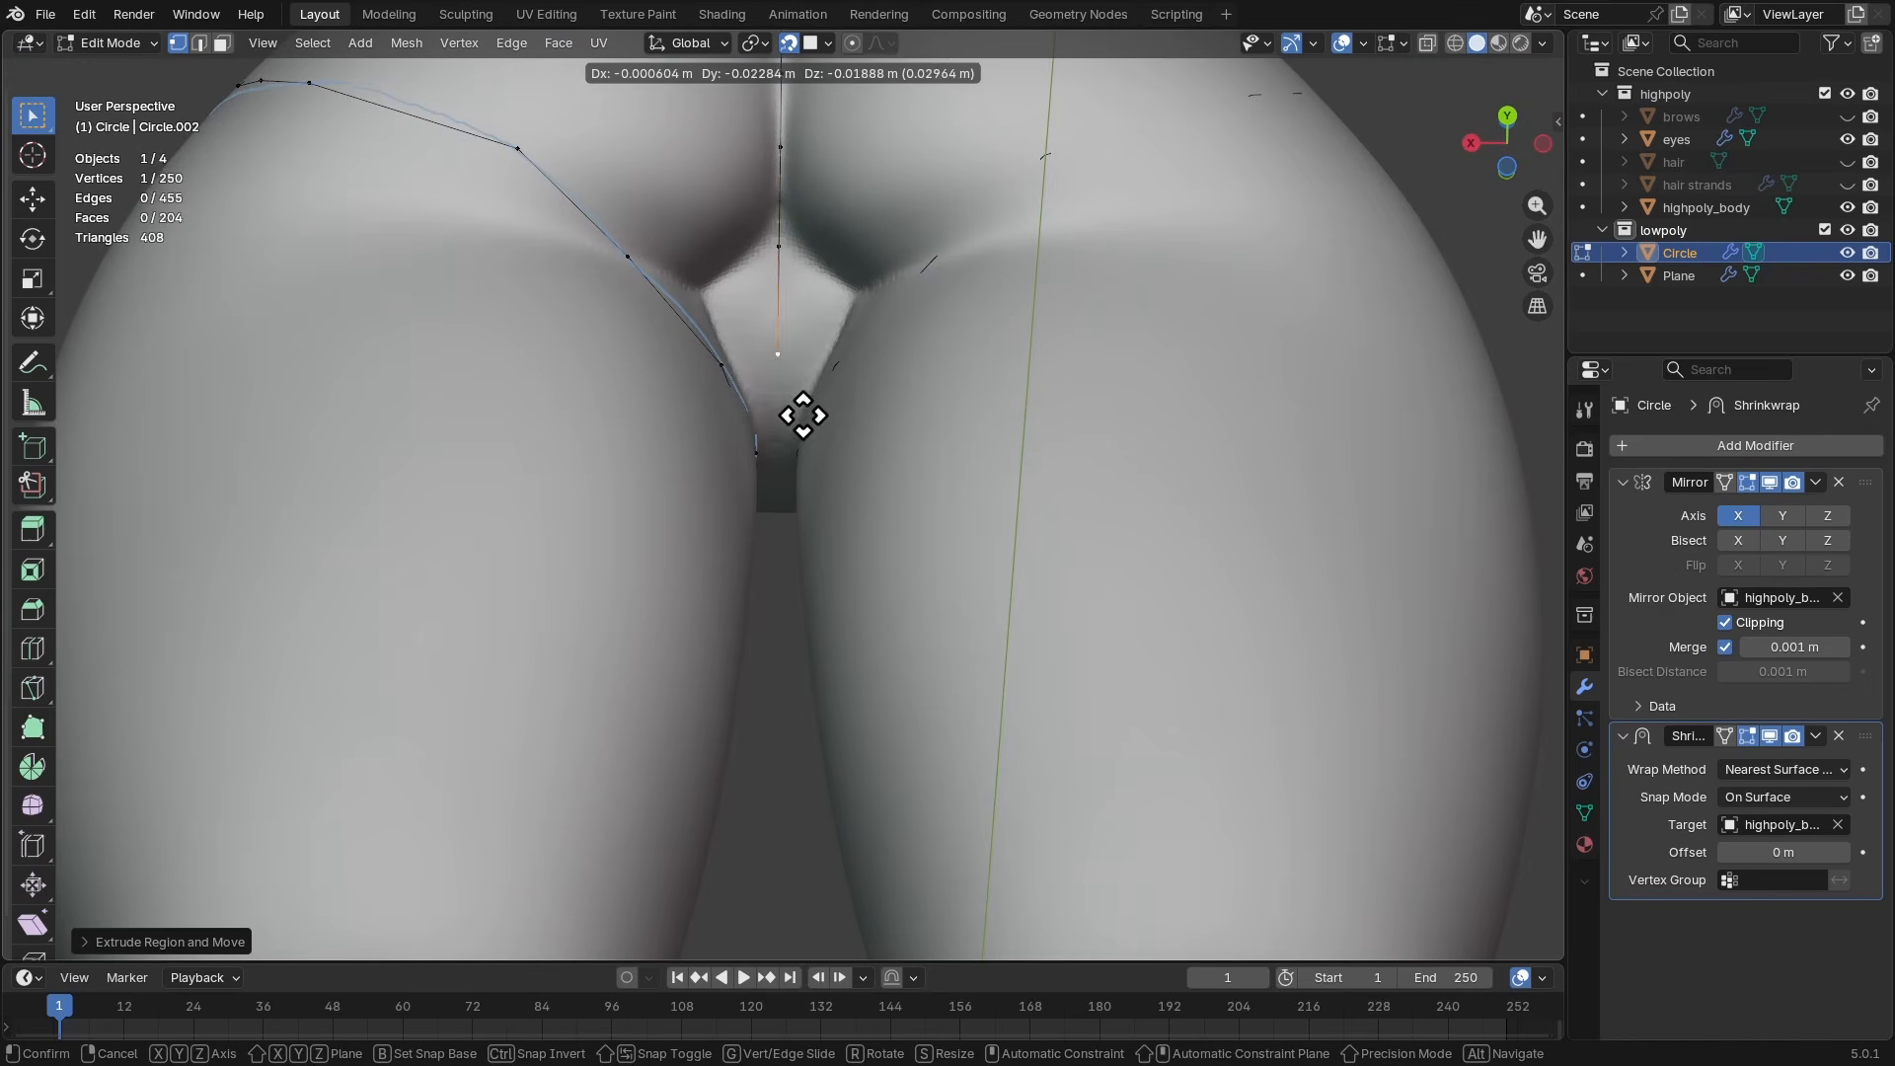
{"action": "left_click", "coordinate": [785, 504]}
- Continue extruding the centre chain under the crotch and up the front, and connect it to the front centre hip-loop vertex
{"action": "middle_click_drag", "start_coordinate": [784, 504], "coordinate": [842, 381]}
{"action": "key", "text": "e"}
{"action": "left_click", "coordinate": [842, 418]}
{"action": "key", "text": "e"}
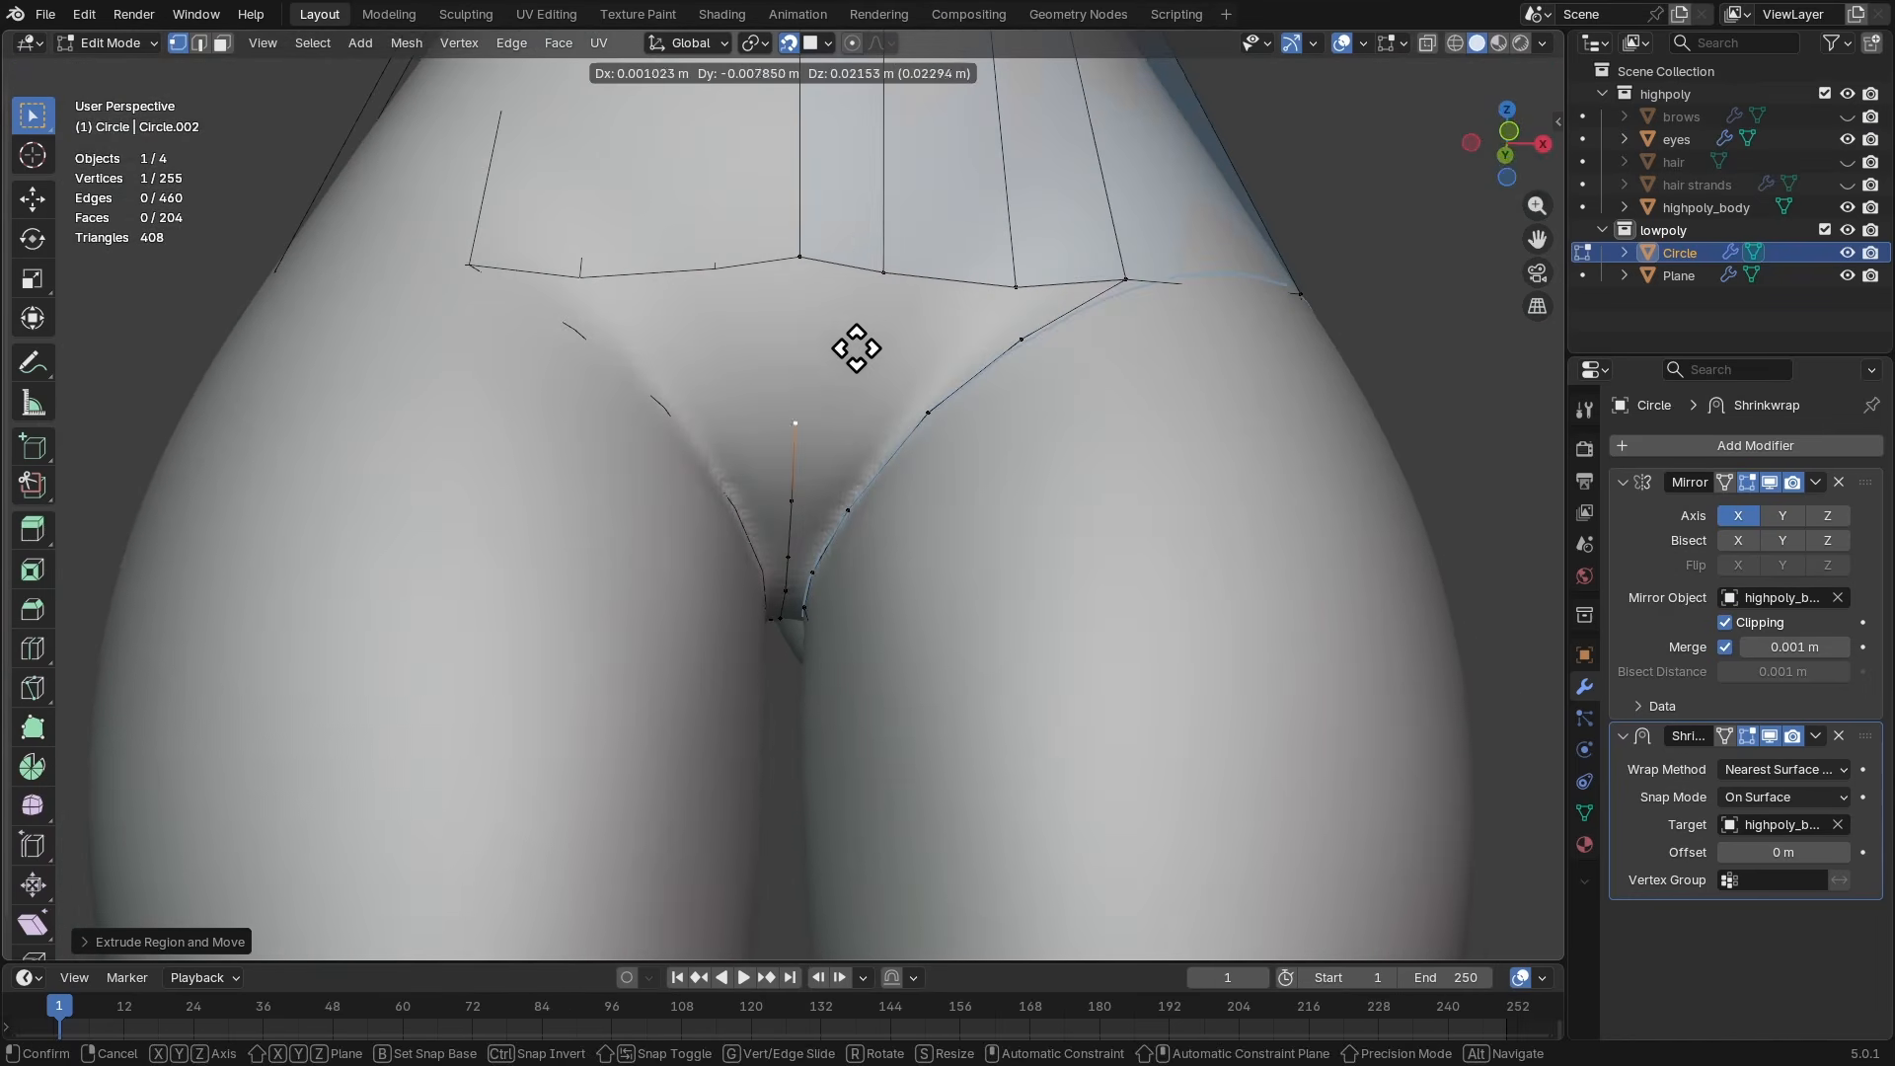
{"action": "left_click", "coordinate": [863, 305]}
{"action": "key", "text": "e"}
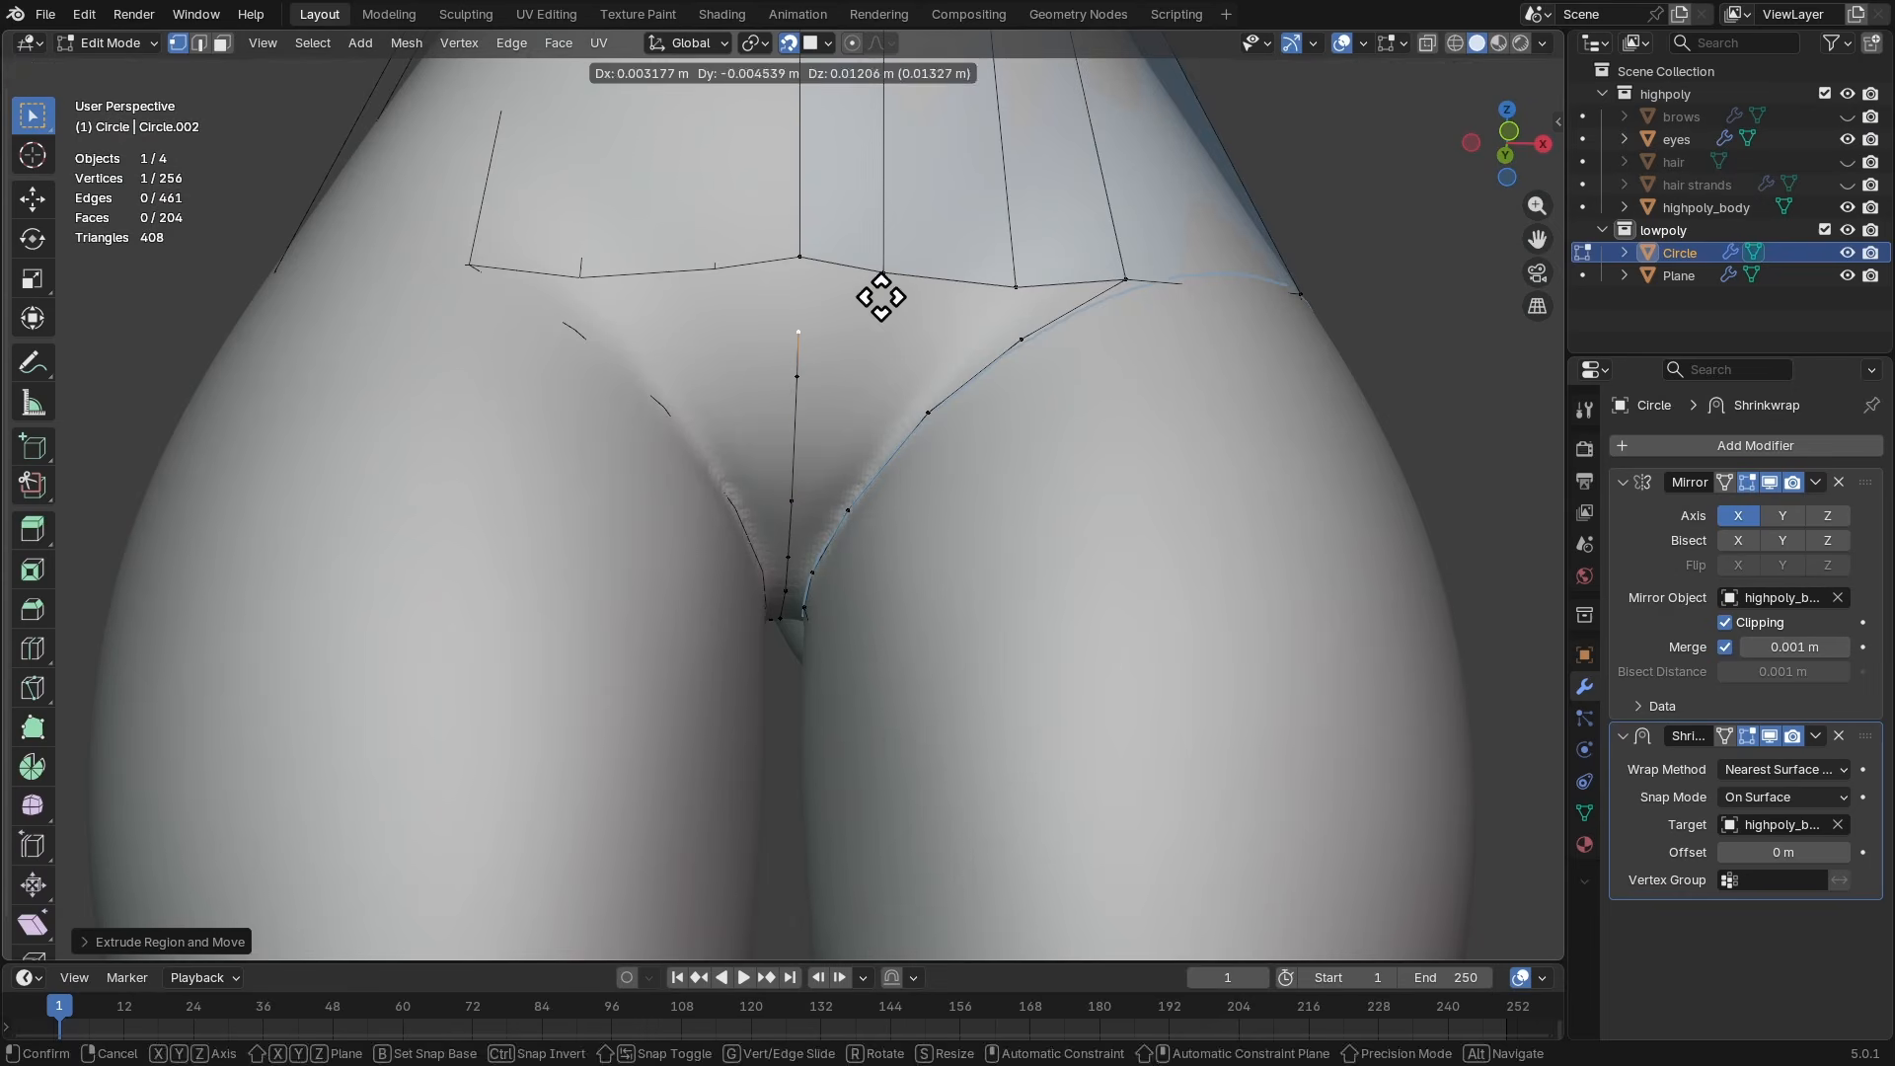
{"action": "left_click", "coordinate": [885, 290]}
{"action": "middle_click_drag", "start_coordinate": [849, 316], "coordinate": [871, 377]}
{"action": "left_click", "coordinate": [820, 281], "text": "shift"}
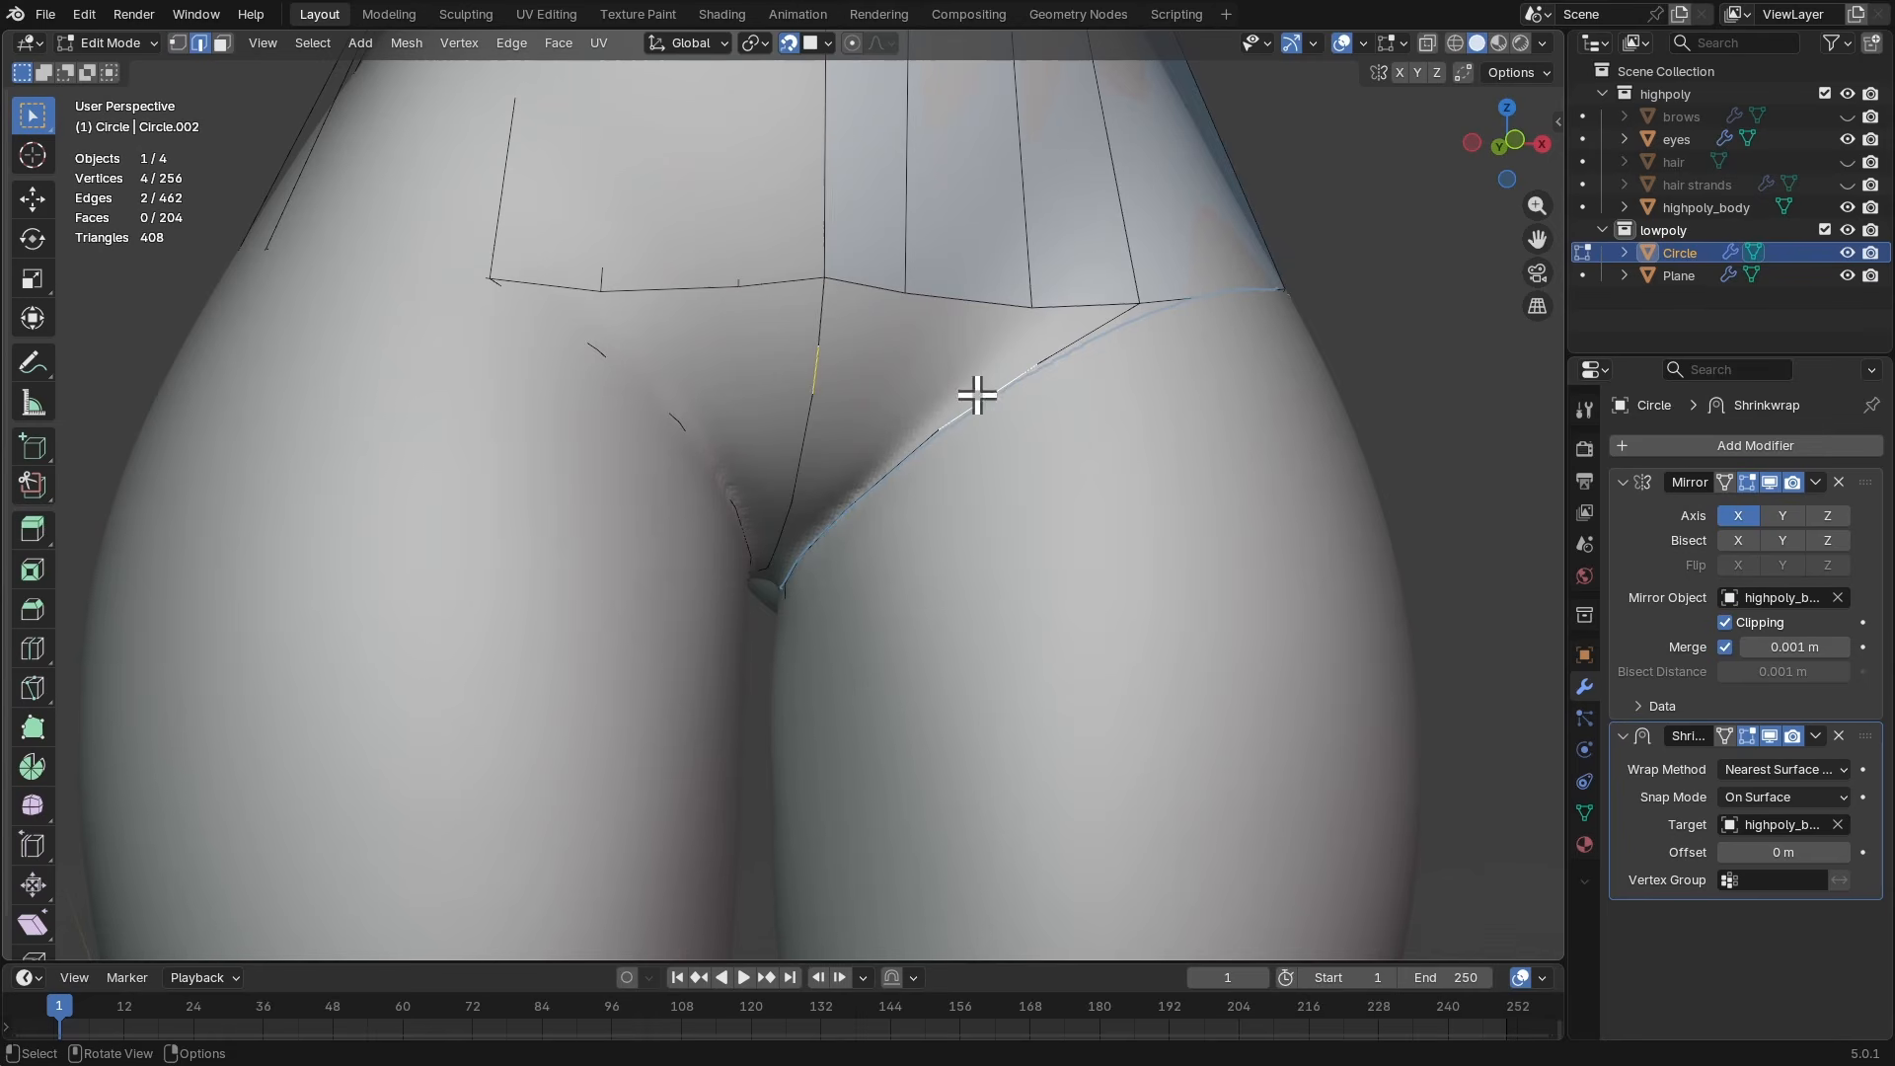
- Fill faces between the front centre chain and the leg-line chain, working down and under the crotch
{"action": "key", "text": "f"}
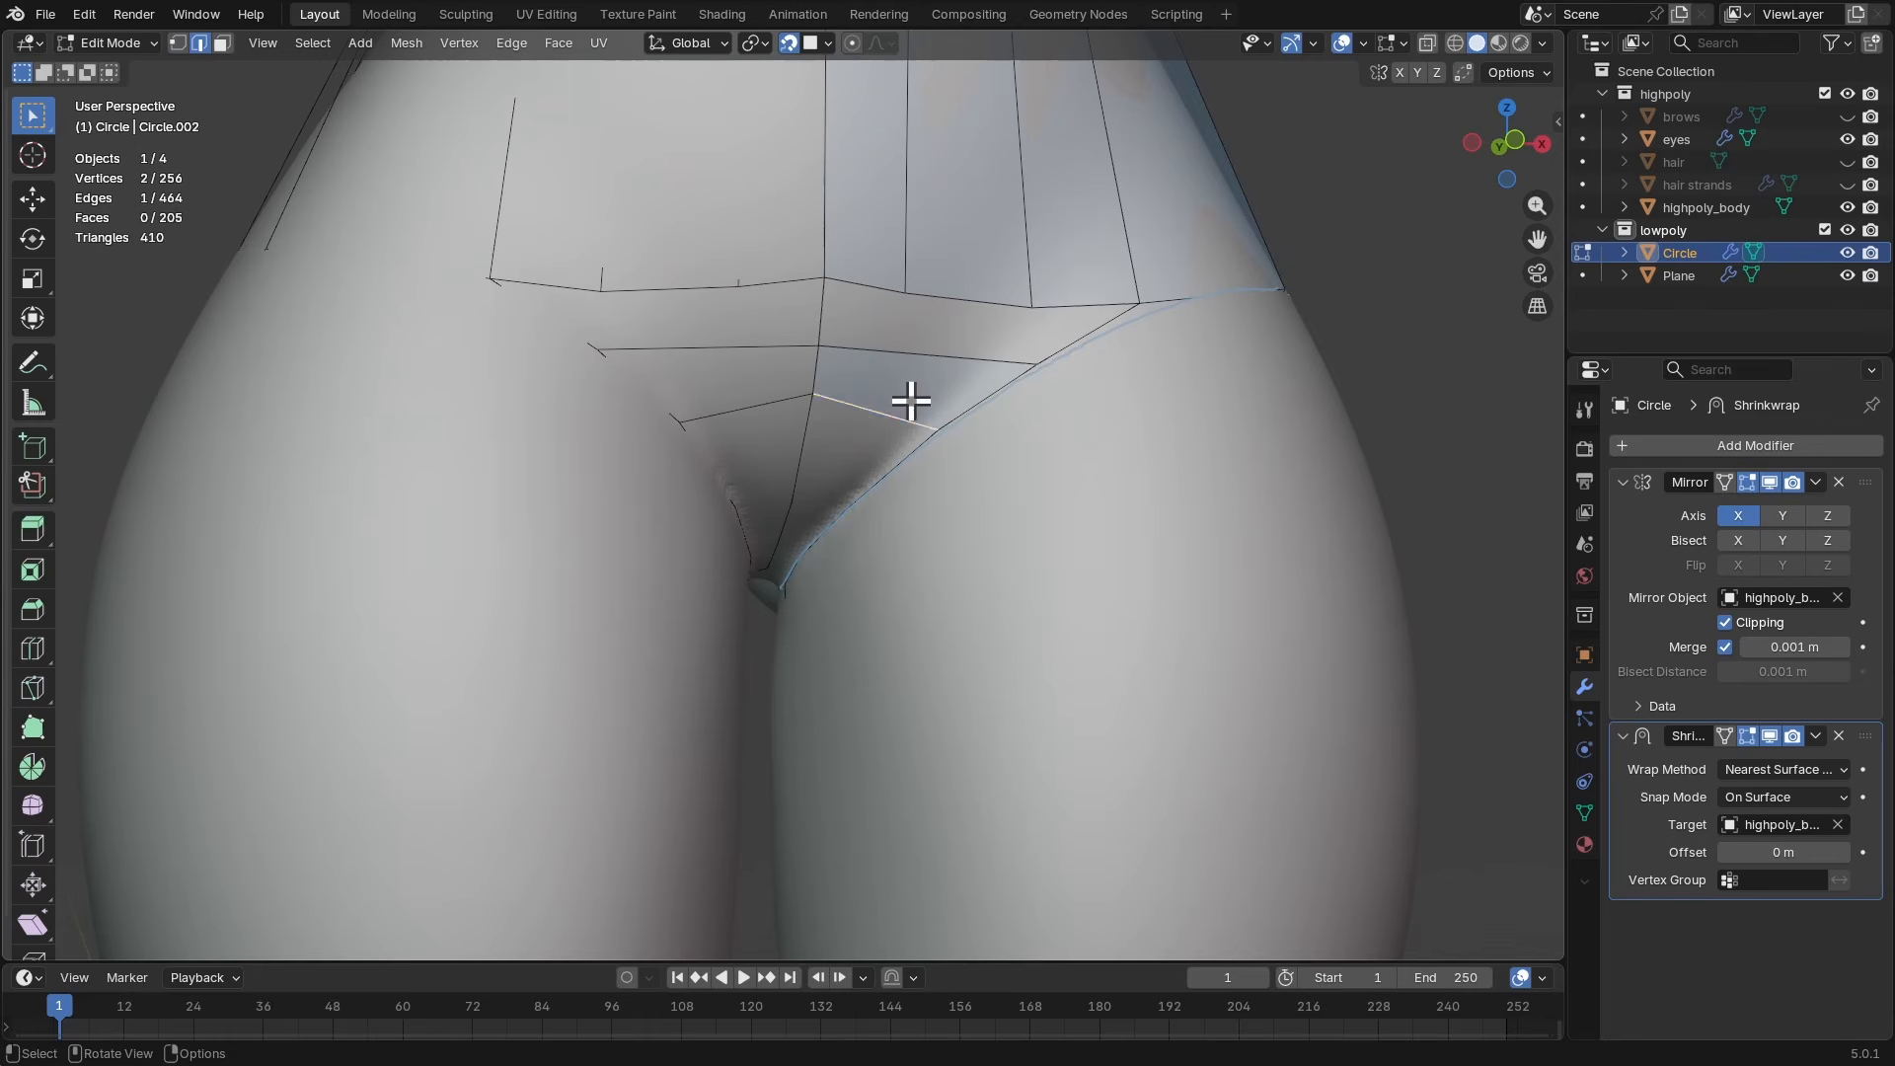
{"action": "middle_click_drag", "start_coordinate": [864, 435], "coordinate": [771, 417]}
{"action": "key", "text": "f"}
{"action": "key", "text": "f"}
{"action": "key", "text": "1"}
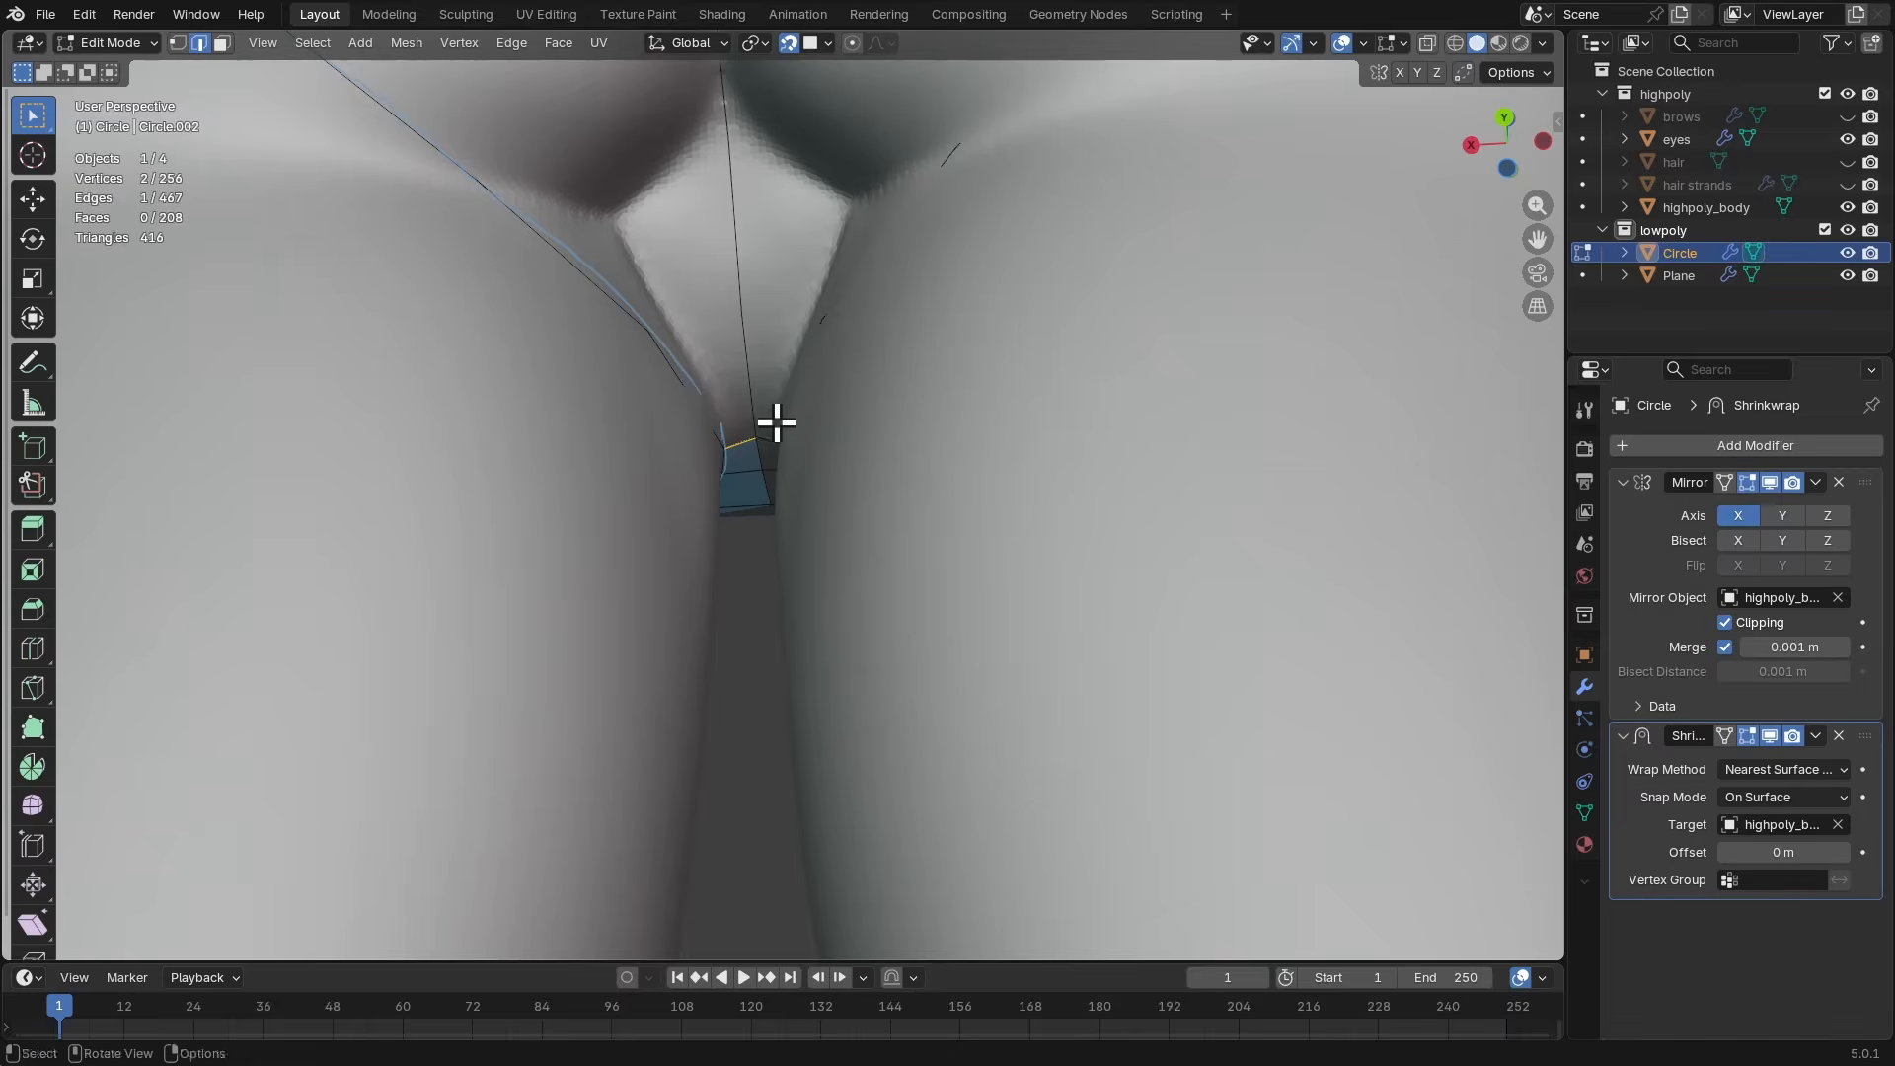
- Merge the two neighbouring vertices of the centre chain under the crotch at their centre
{"action": "key", "text": "alt+z"}
{"action": "key", "text": "alt+z"}
{"action": "key", "text": "1"}
{"action": "left_click", "coordinate": [757, 426]}
{"action": "key", "text": "alt+z"}
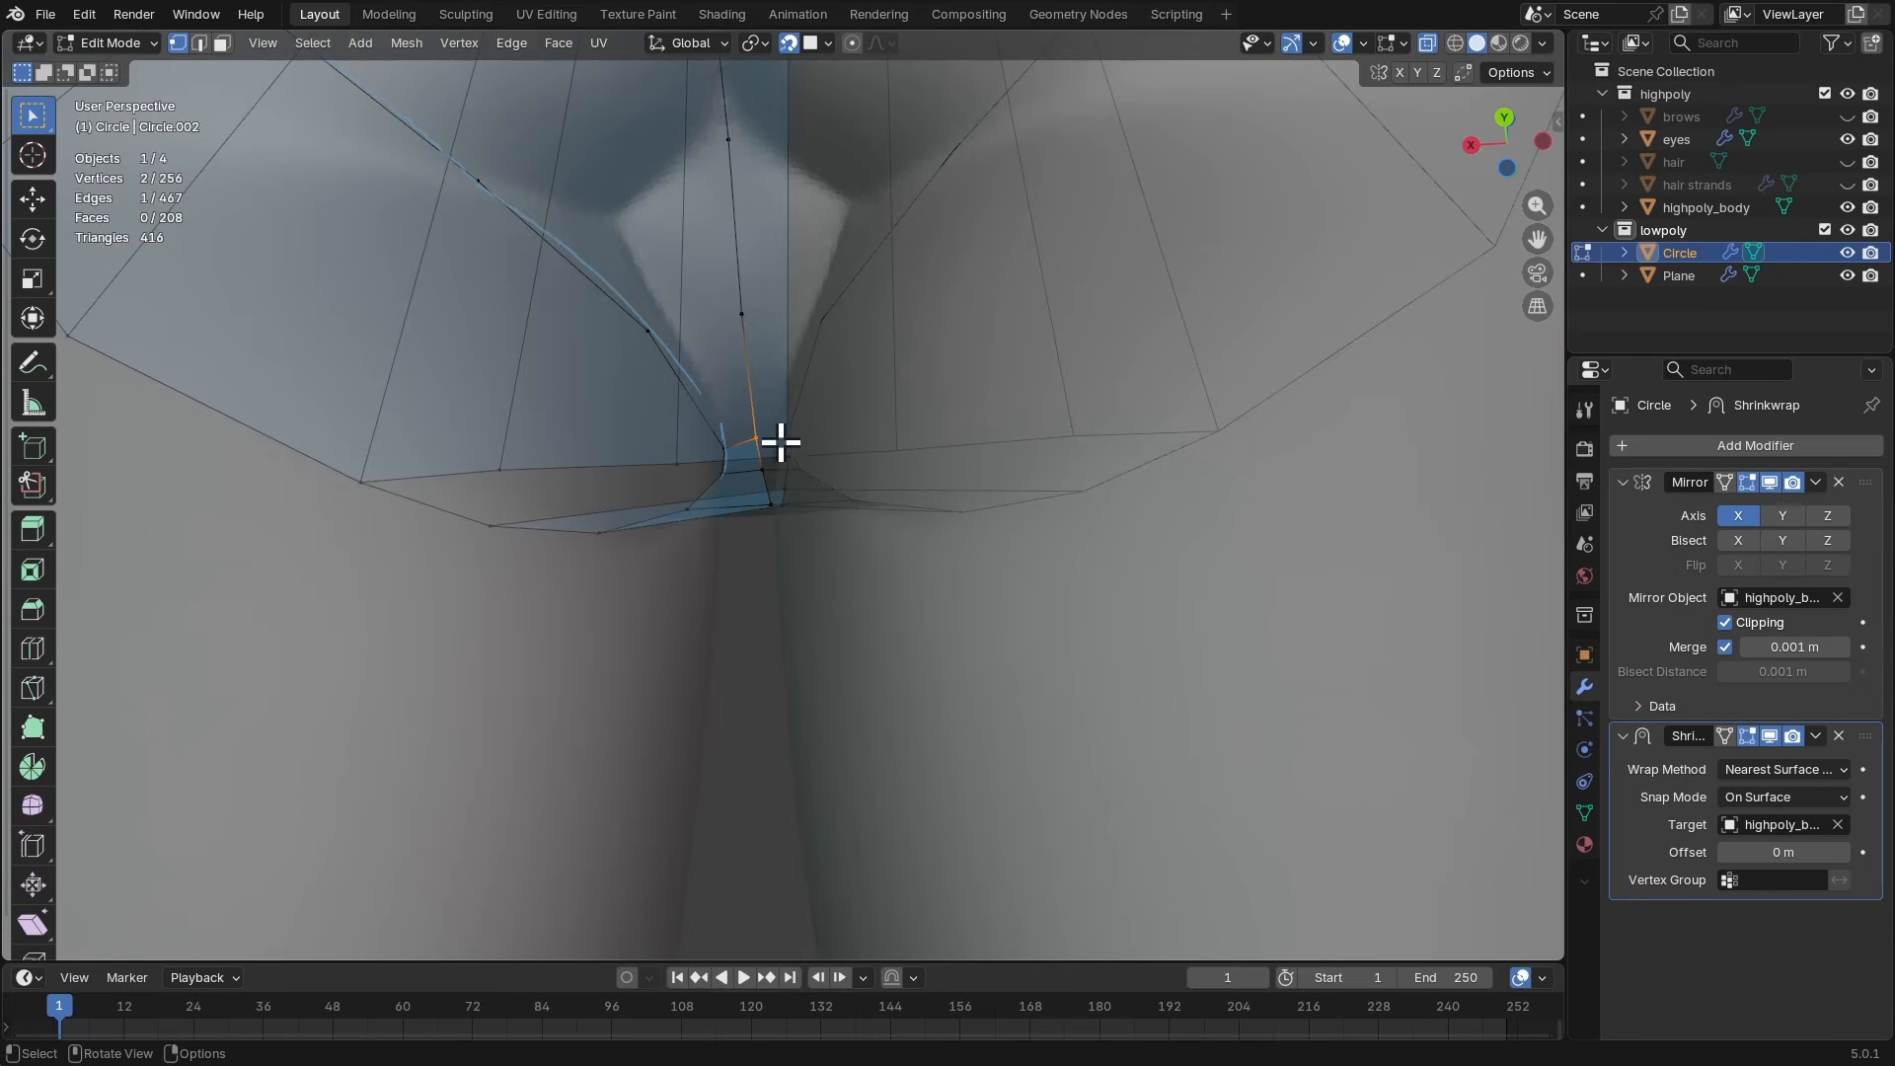
{"action": "key", "text": "alt+z"}
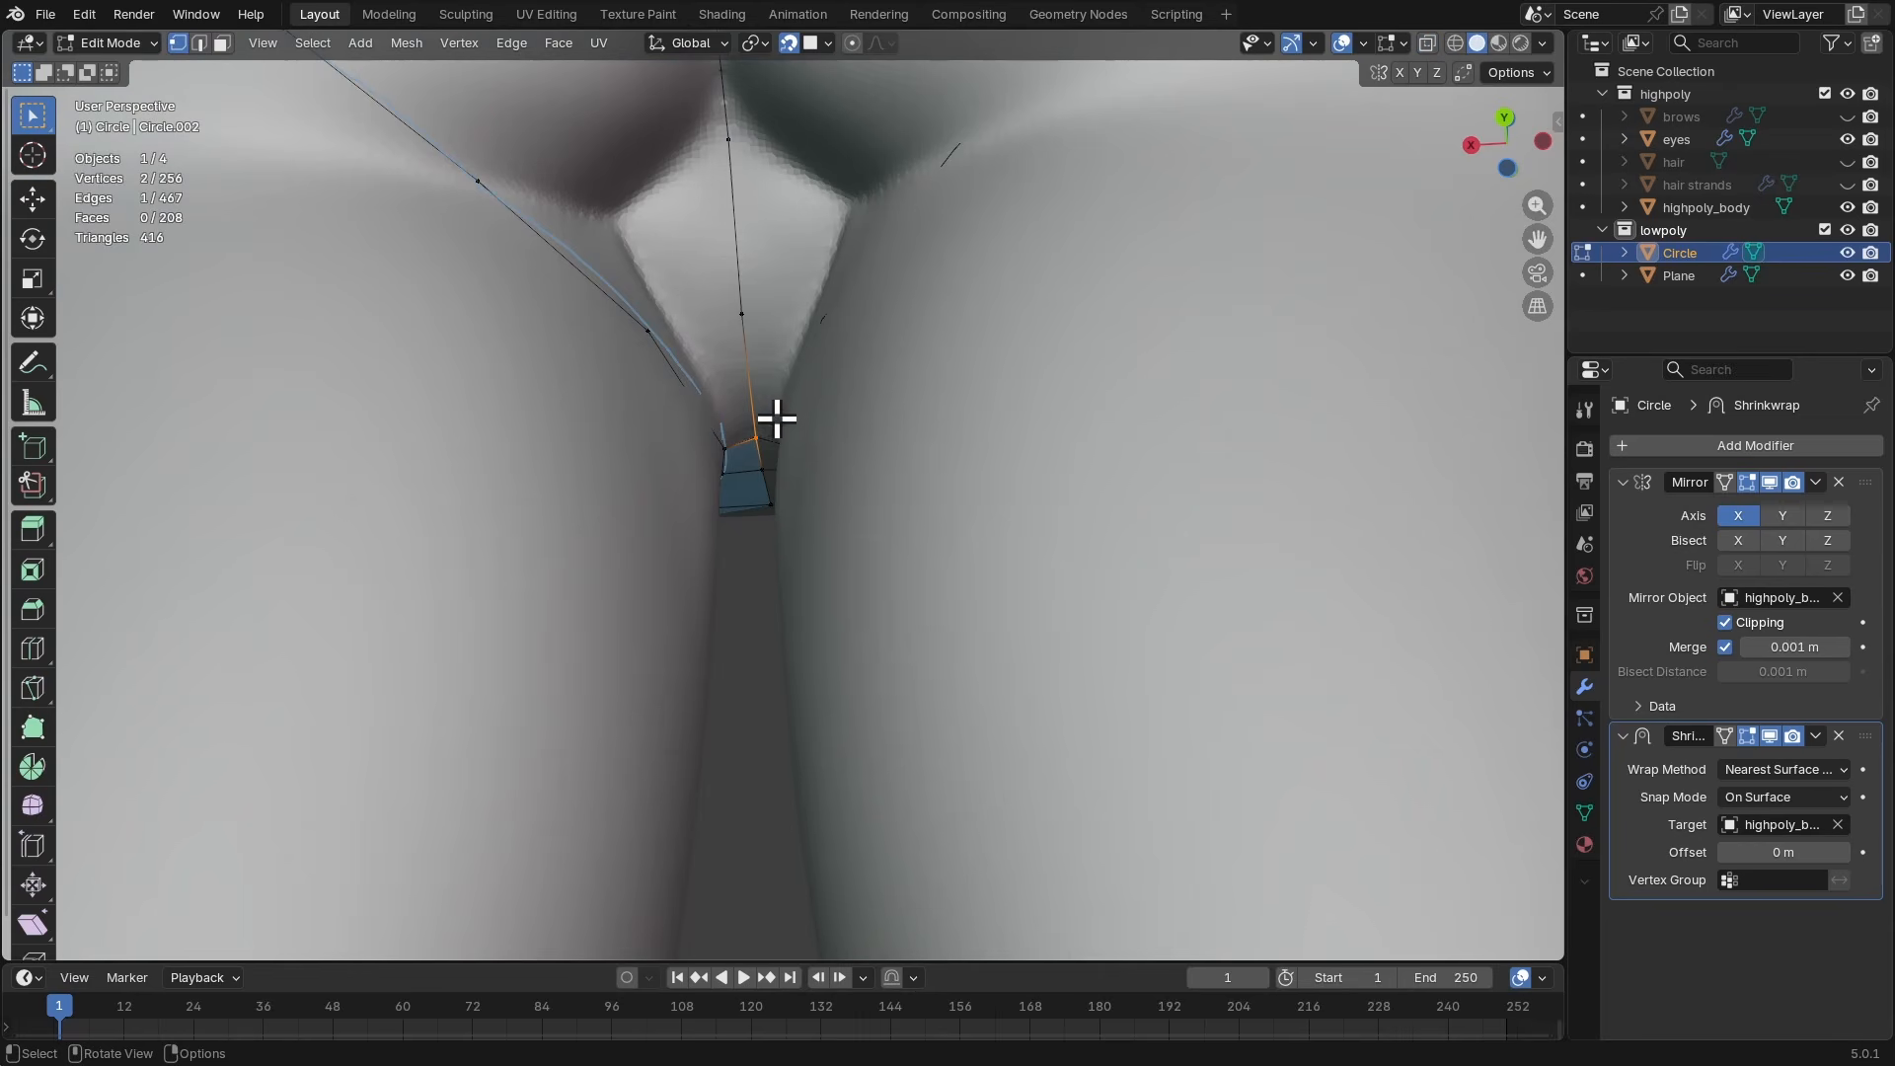
{"action": "key", "text": "m"}
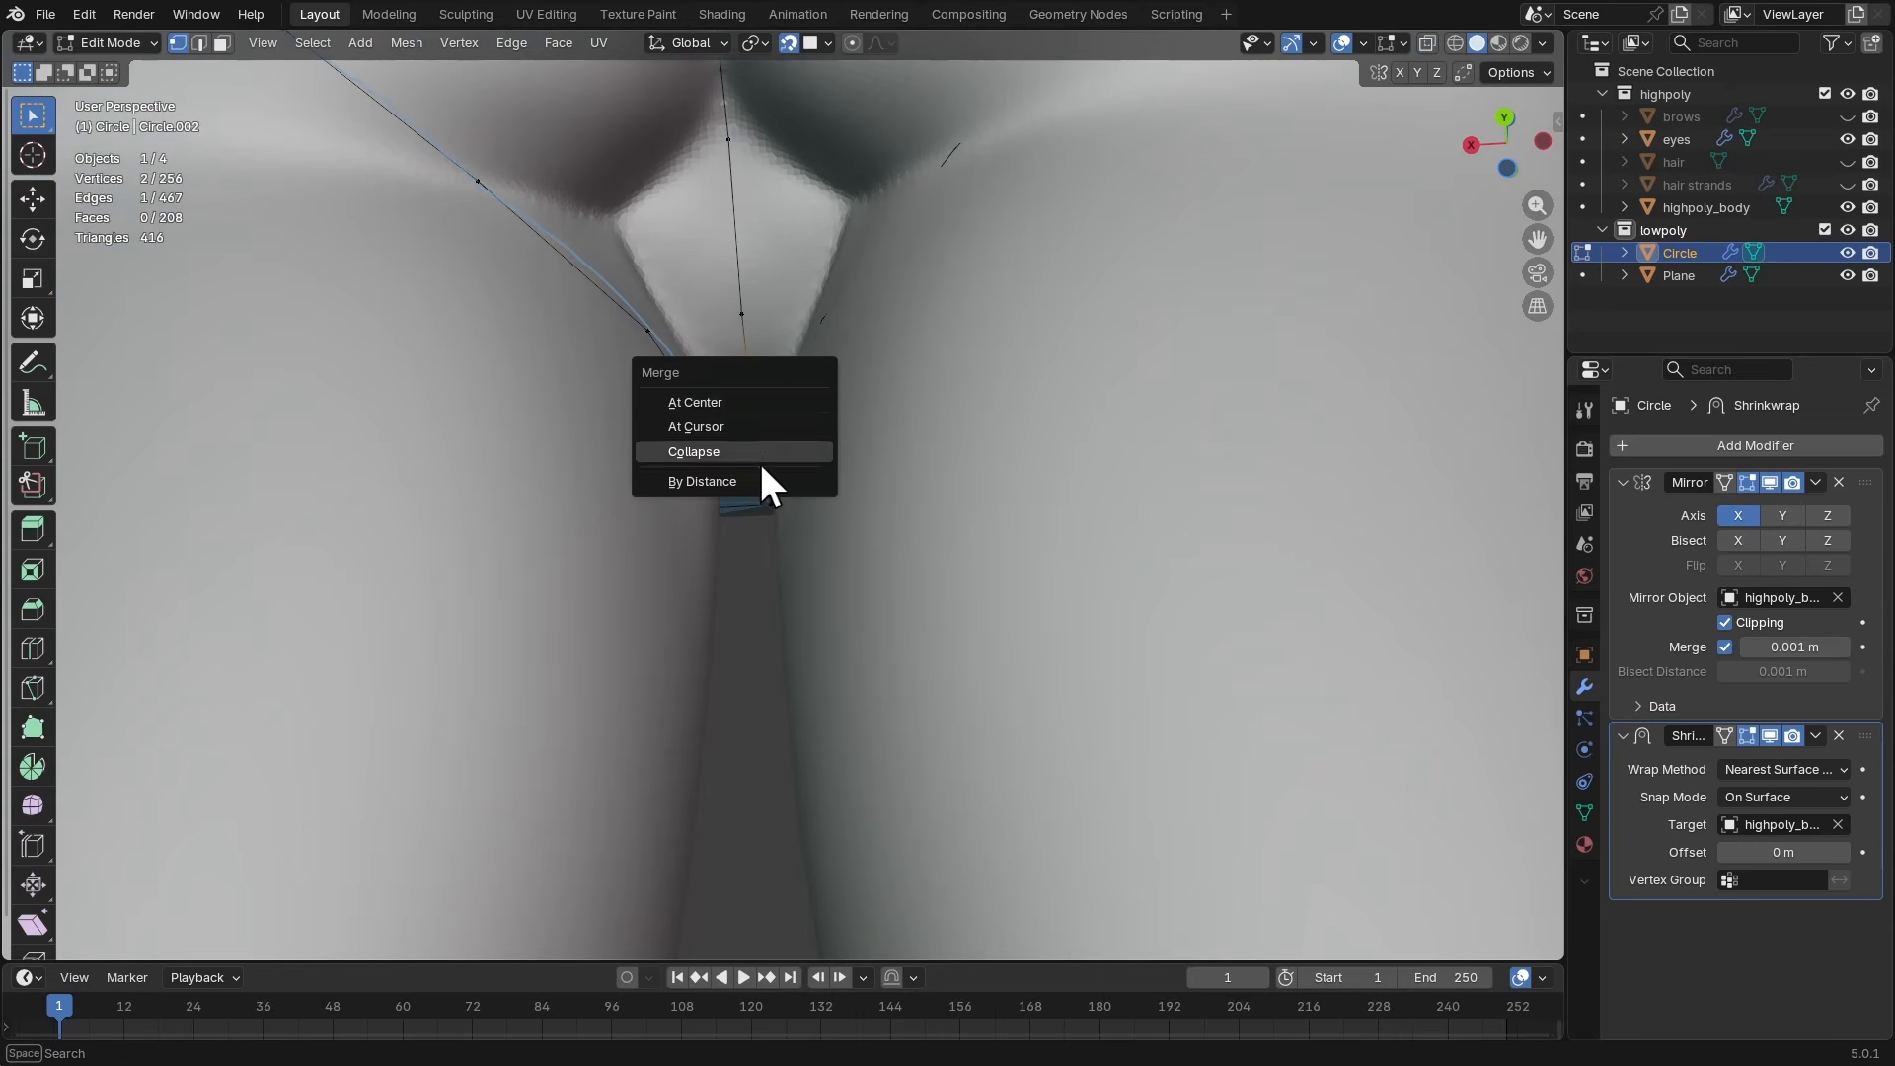
{"action": "left_click", "coordinate": [762, 400]}
- Fill faces between the back centre chain and the leg line, working from the crotch up across the buttock
{"action": "scroll", "coordinate": [773, 383], "scroll_direction": "up", "scroll_amount": 2}
{"action": "key", "text": "2"}
{"action": "left_click_drag", "start_coordinate": [781, 418], "coordinate": [793, 427]}
{"action": "key", "text": "f"}
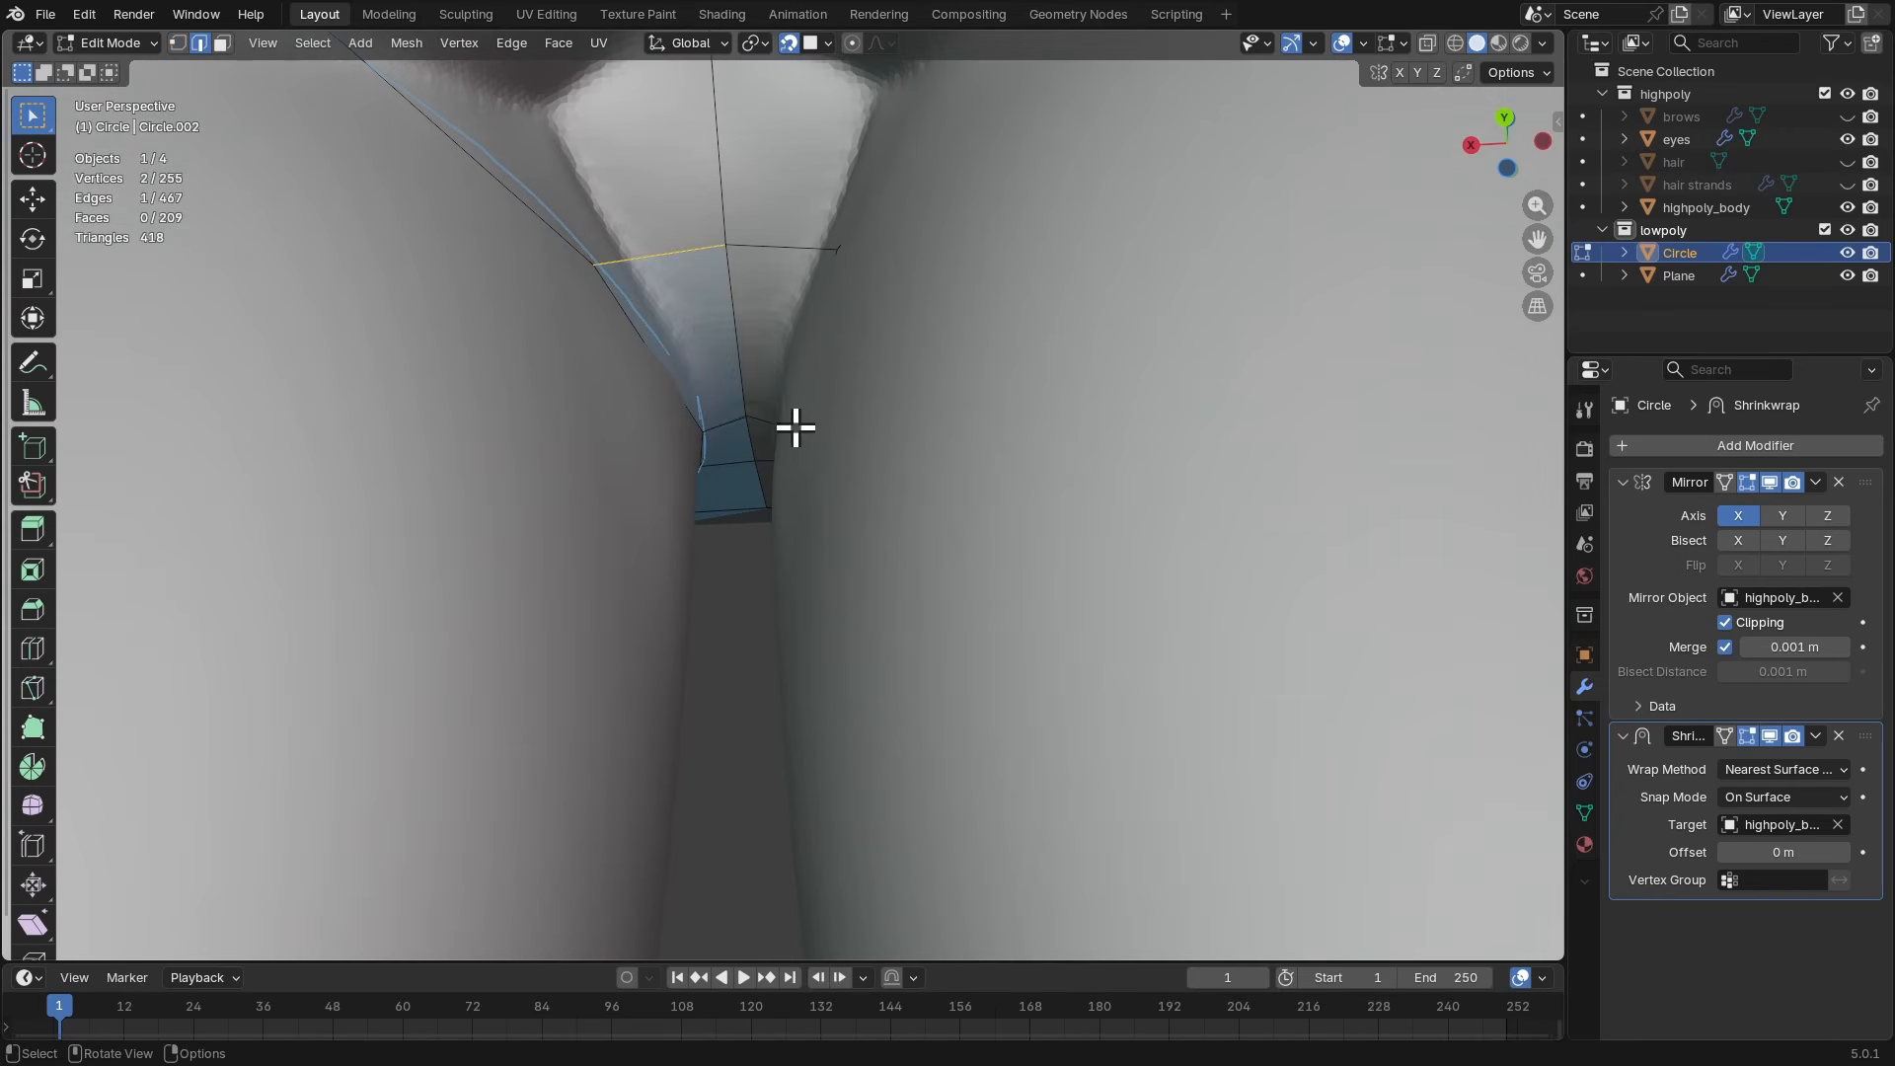
{"action": "scroll", "coordinate": [819, 375], "scroll_direction": "down", "scroll_amount": 6}
{"action": "key", "text": "f"}
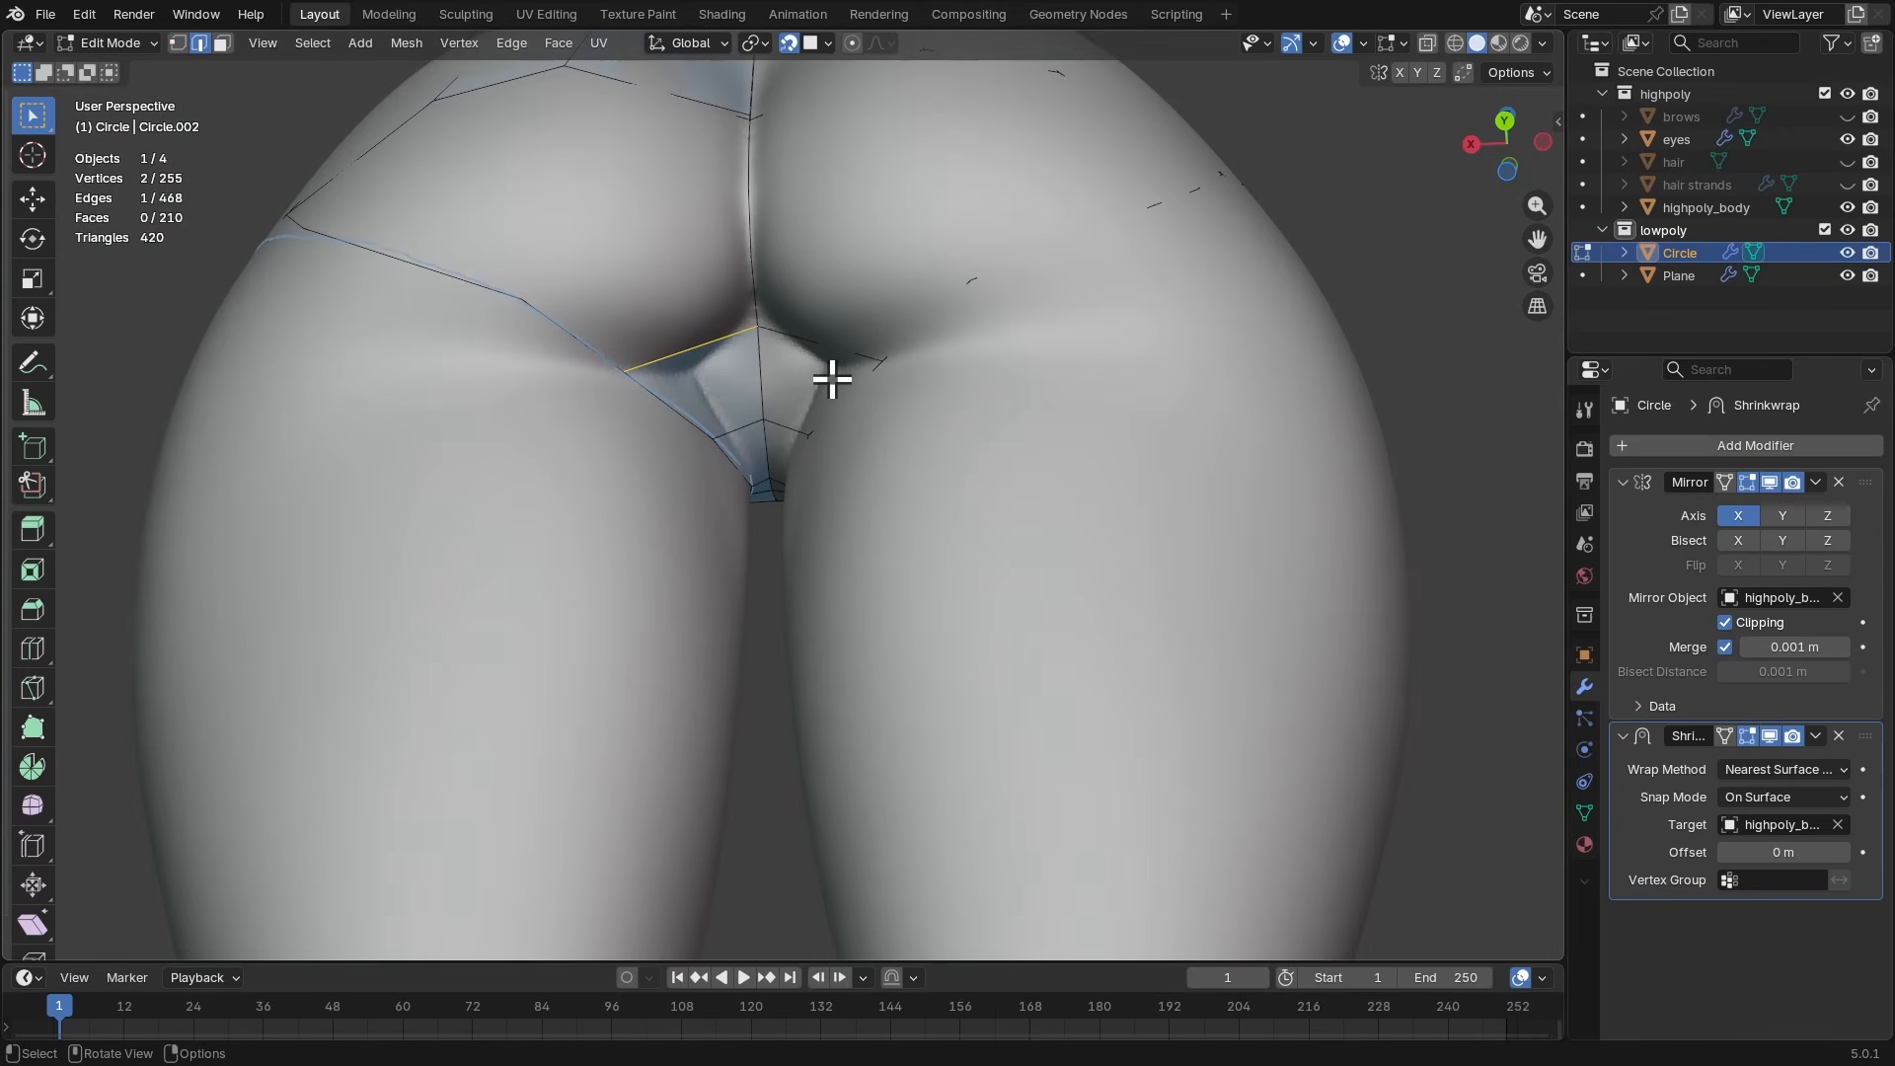
{"action": "key", "text": "f"}
{"action": "middle_click_drag", "start_coordinate": [821, 371], "coordinate": [712, 403]}
{"action": "key", "text": "f"}
{"action": "key", "text": "f"}
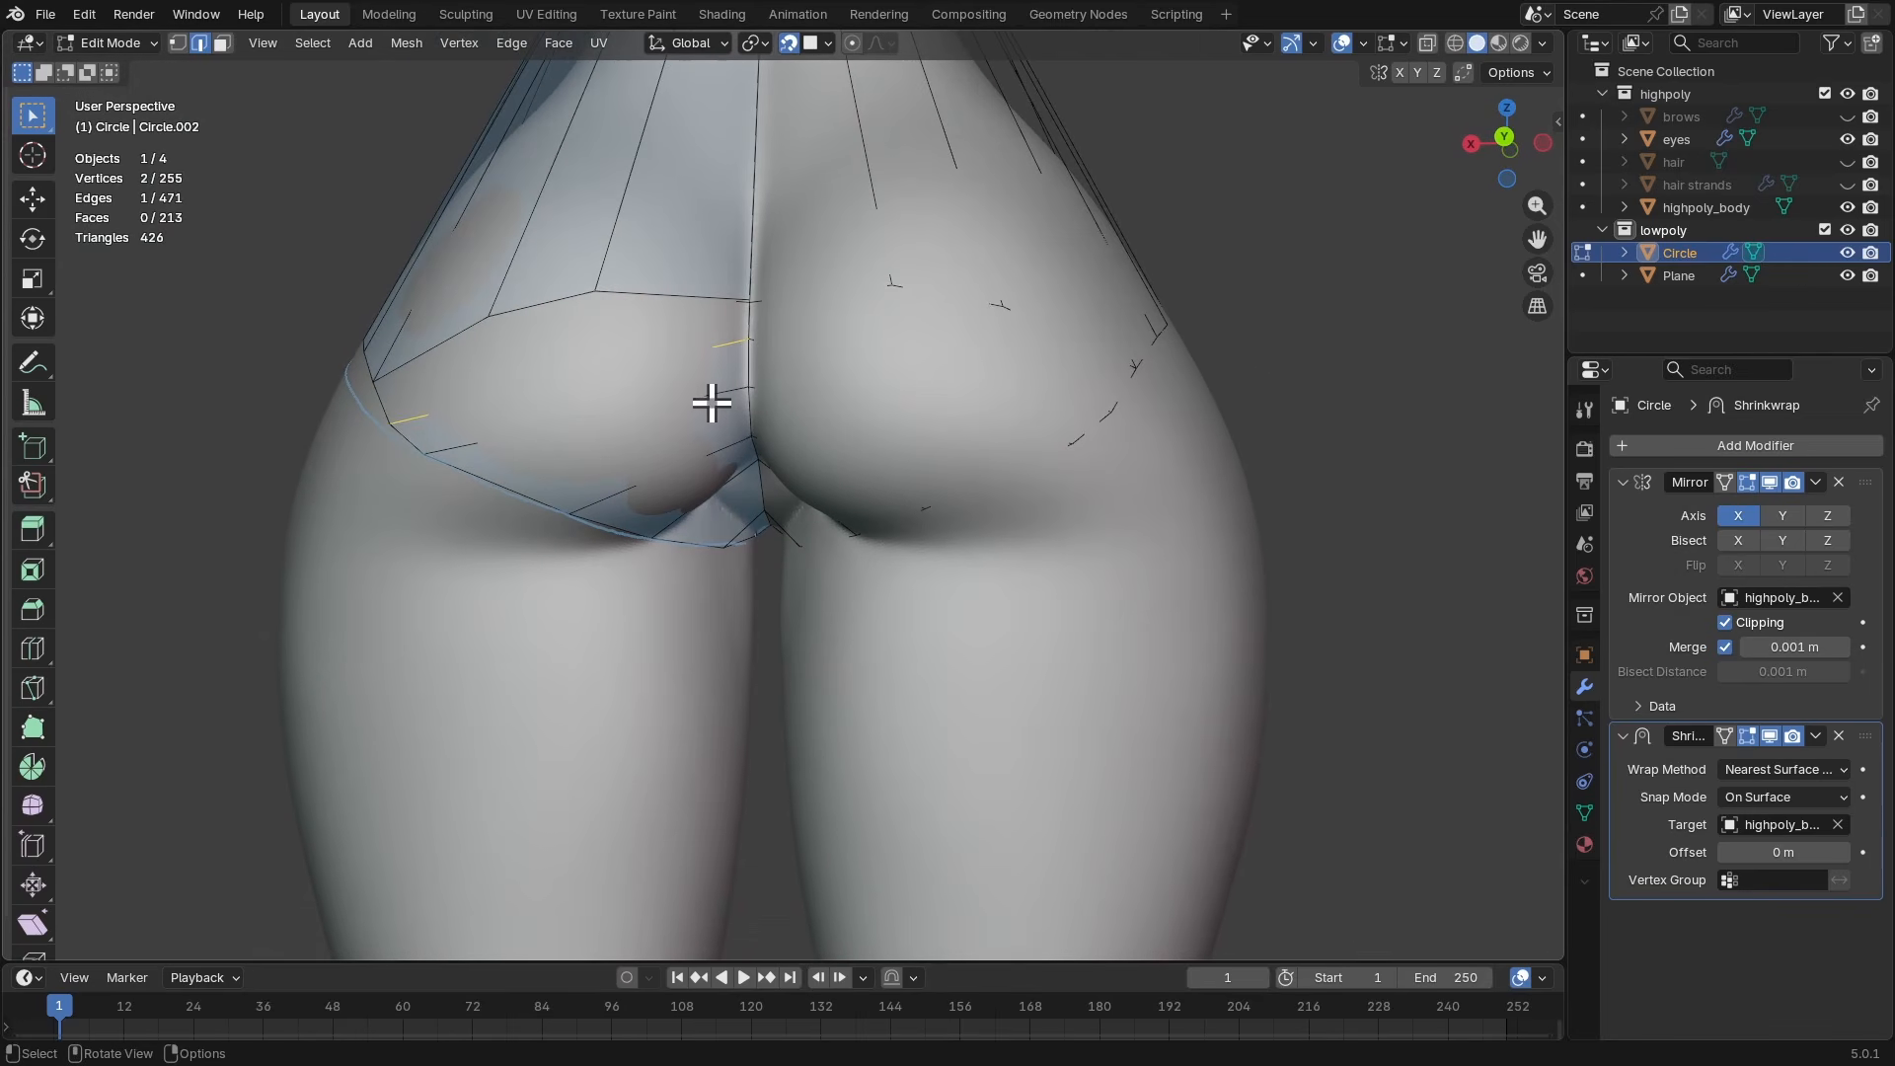
- Add one loop cut lengthwise through the face strip between the centre chain and the leg line
{"action": "key", "text": "ctrl+r"}
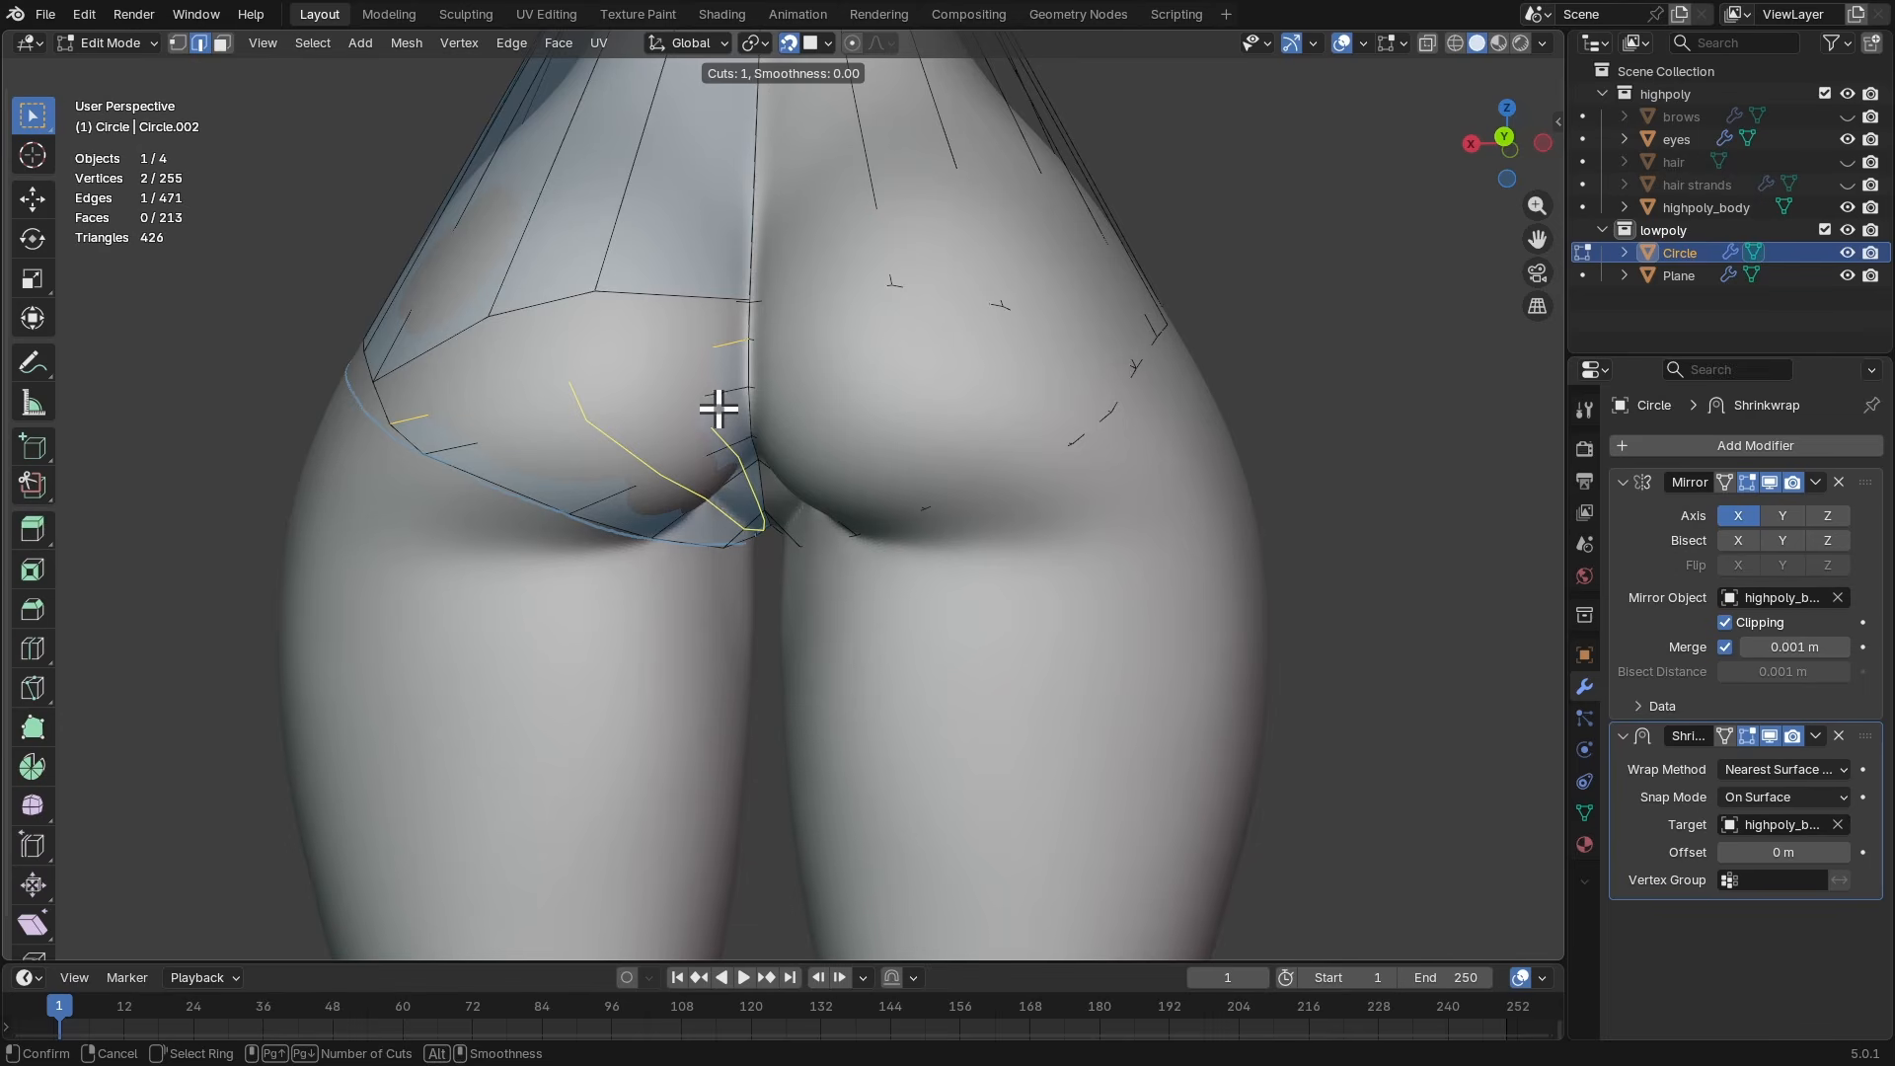
{"action": "left_click", "coordinate": [718, 407]}
{"action": "middle_click_drag", "start_coordinate": [720, 406], "coordinate": [721, 480]}
- Fill the remaining gaps between the hip loop and the newly cut strip on the buttock and at the front
{"action": "left_click", "coordinate": [685, 508]}
{"action": "left_click", "coordinate": [703, 459]}
{"action": "key", "text": "f"}
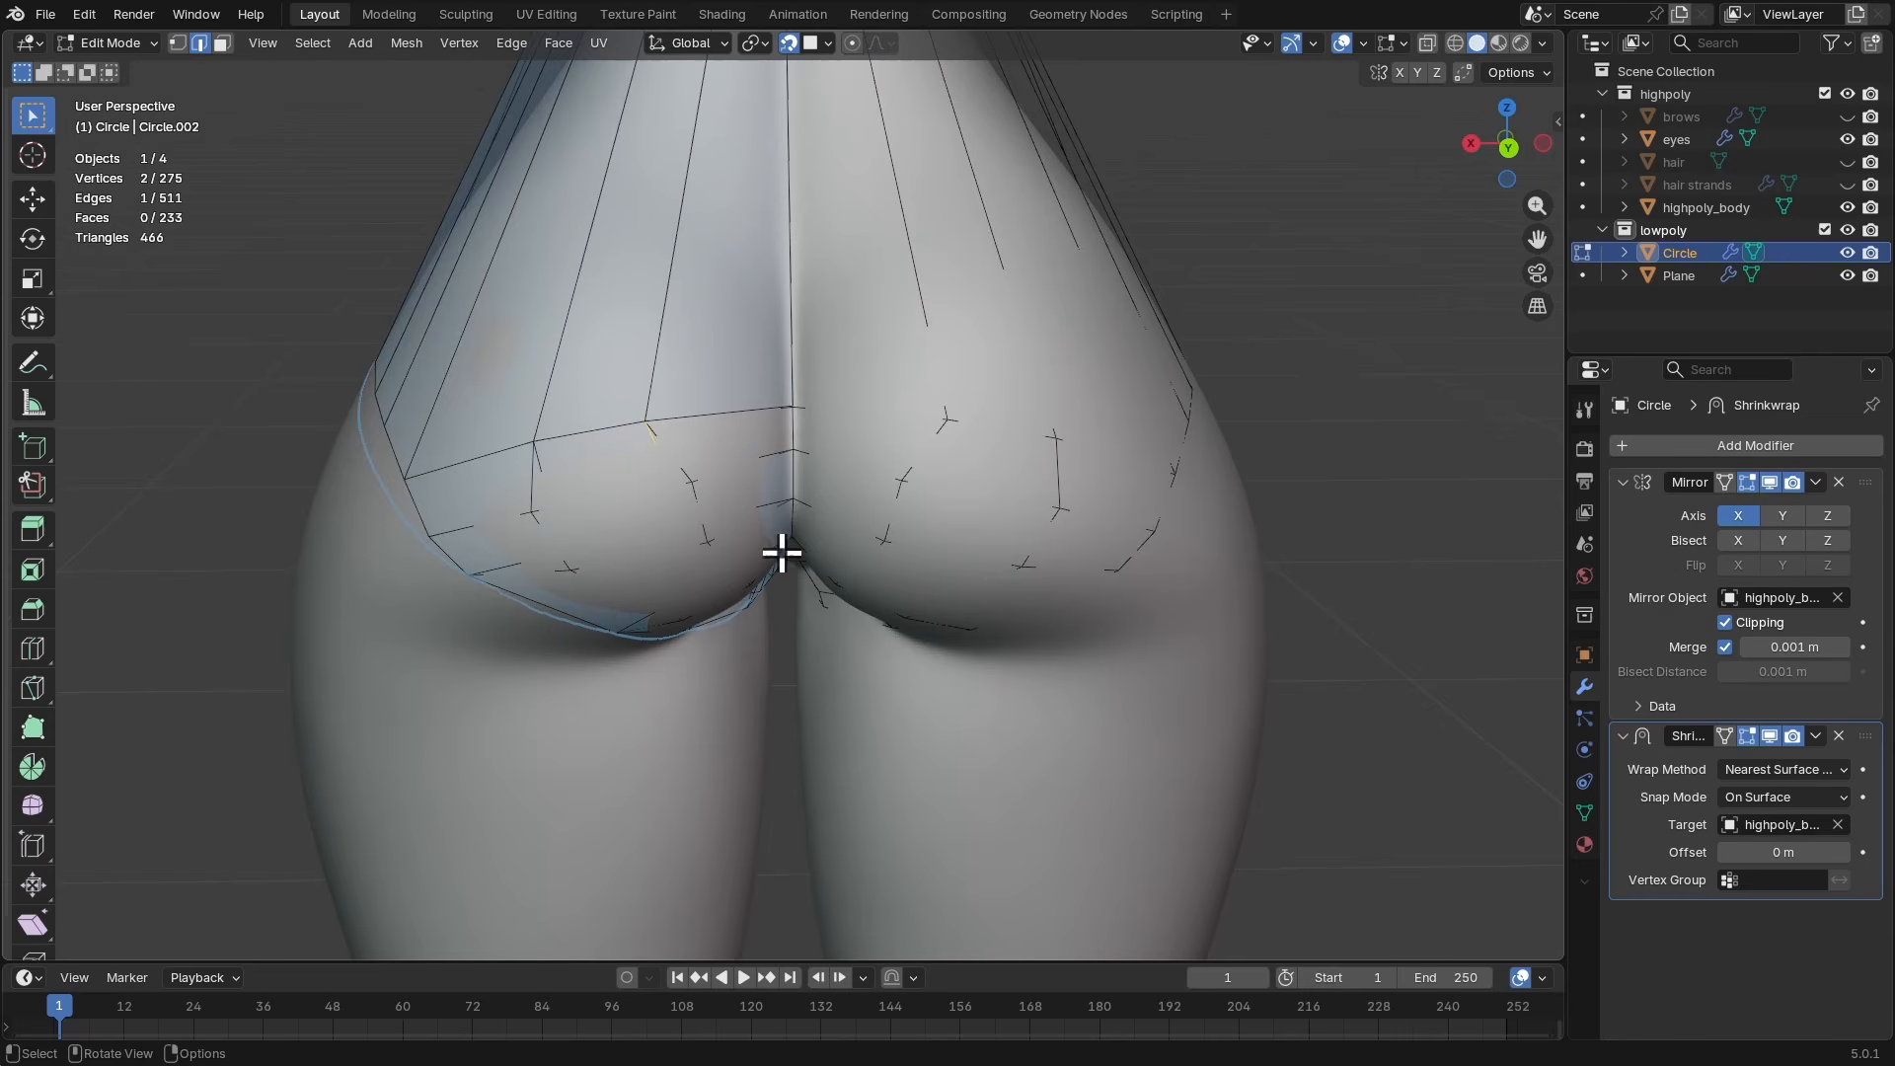
{"action": "middle_click_drag", "start_coordinate": [824, 540], "coordinate": [851, 378]}
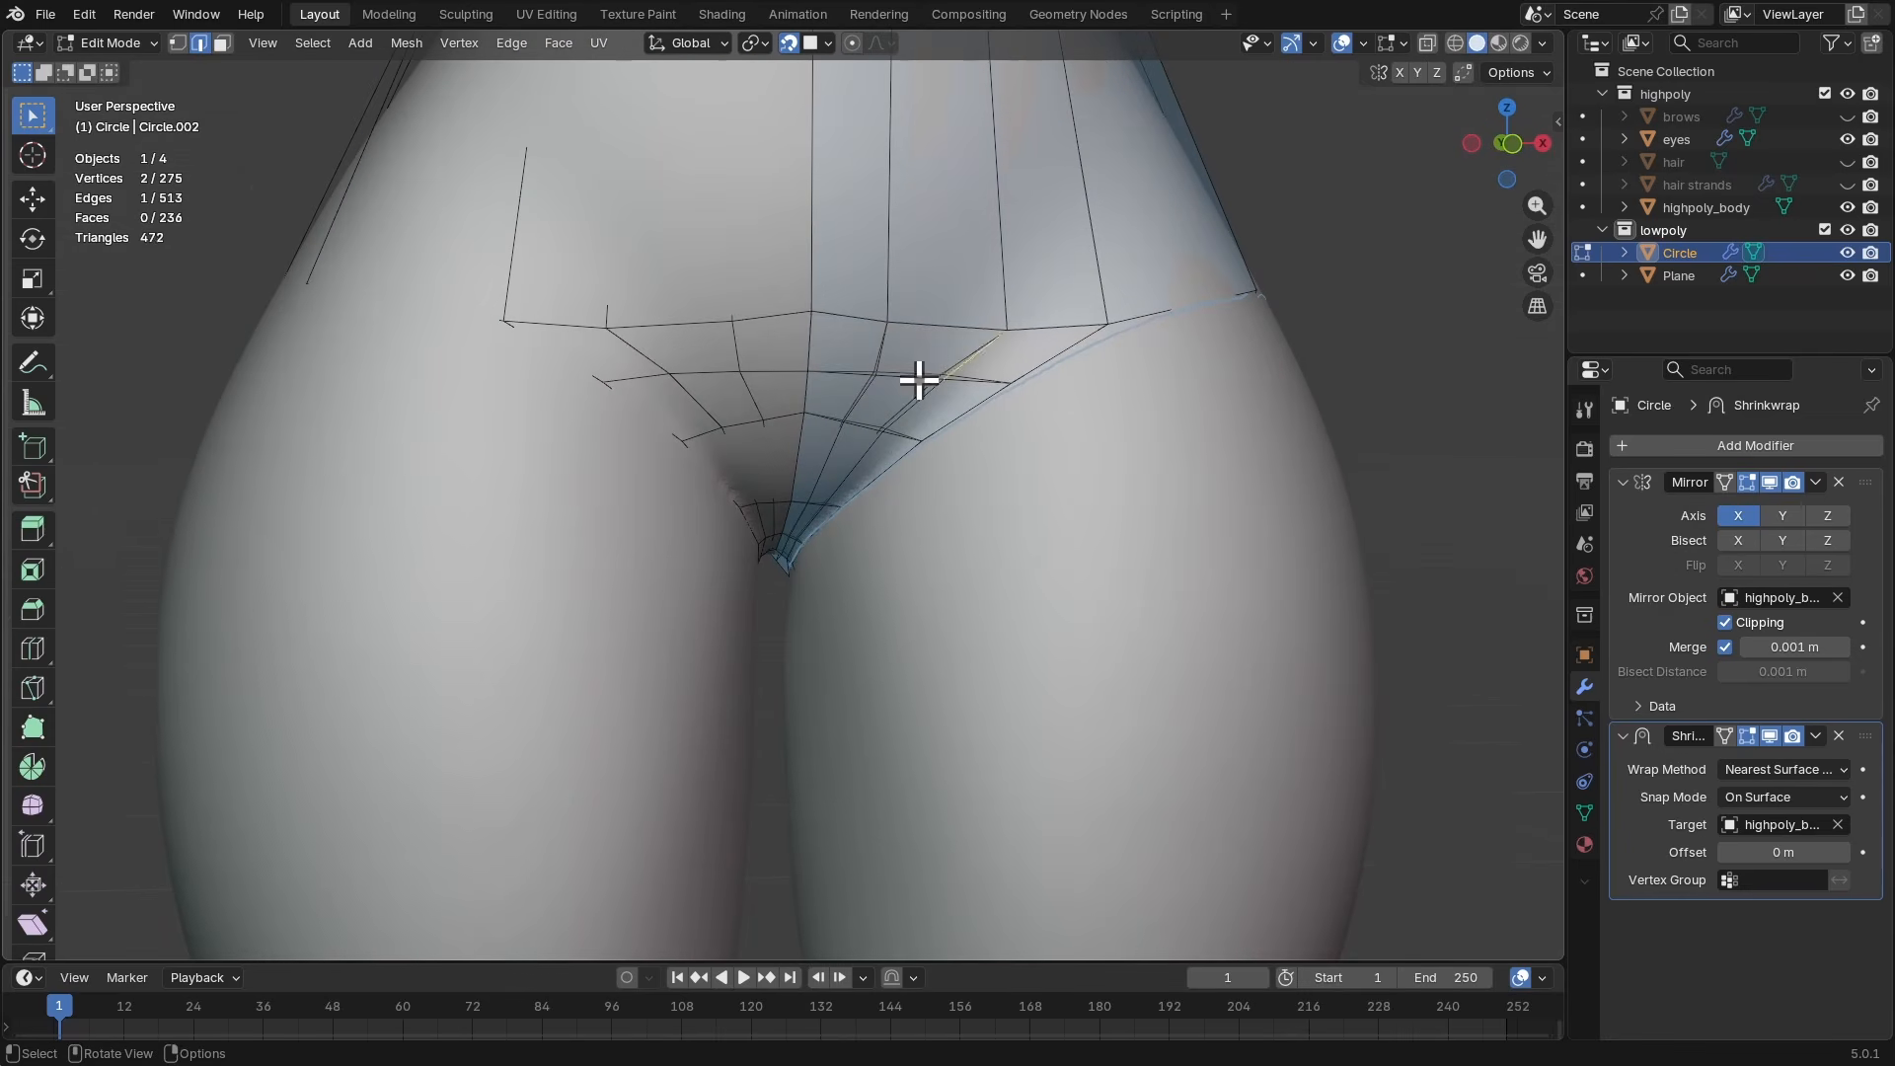
{"action": "key", "text": "f"}
{"action": "scroll", "coordinate": [1062, 266], "scroll_direction": "down", "scroll_amount": 6}
{"action": "middle_click_drag", "start_coordinate": [859, 448], "coordinate": [933, 343]}
{"action": "scroll", "coordinate": [963, 362], "scroll_direction": "up", "scroll_amount": 3}
{"action": "key", "text": "ctrl+r"}
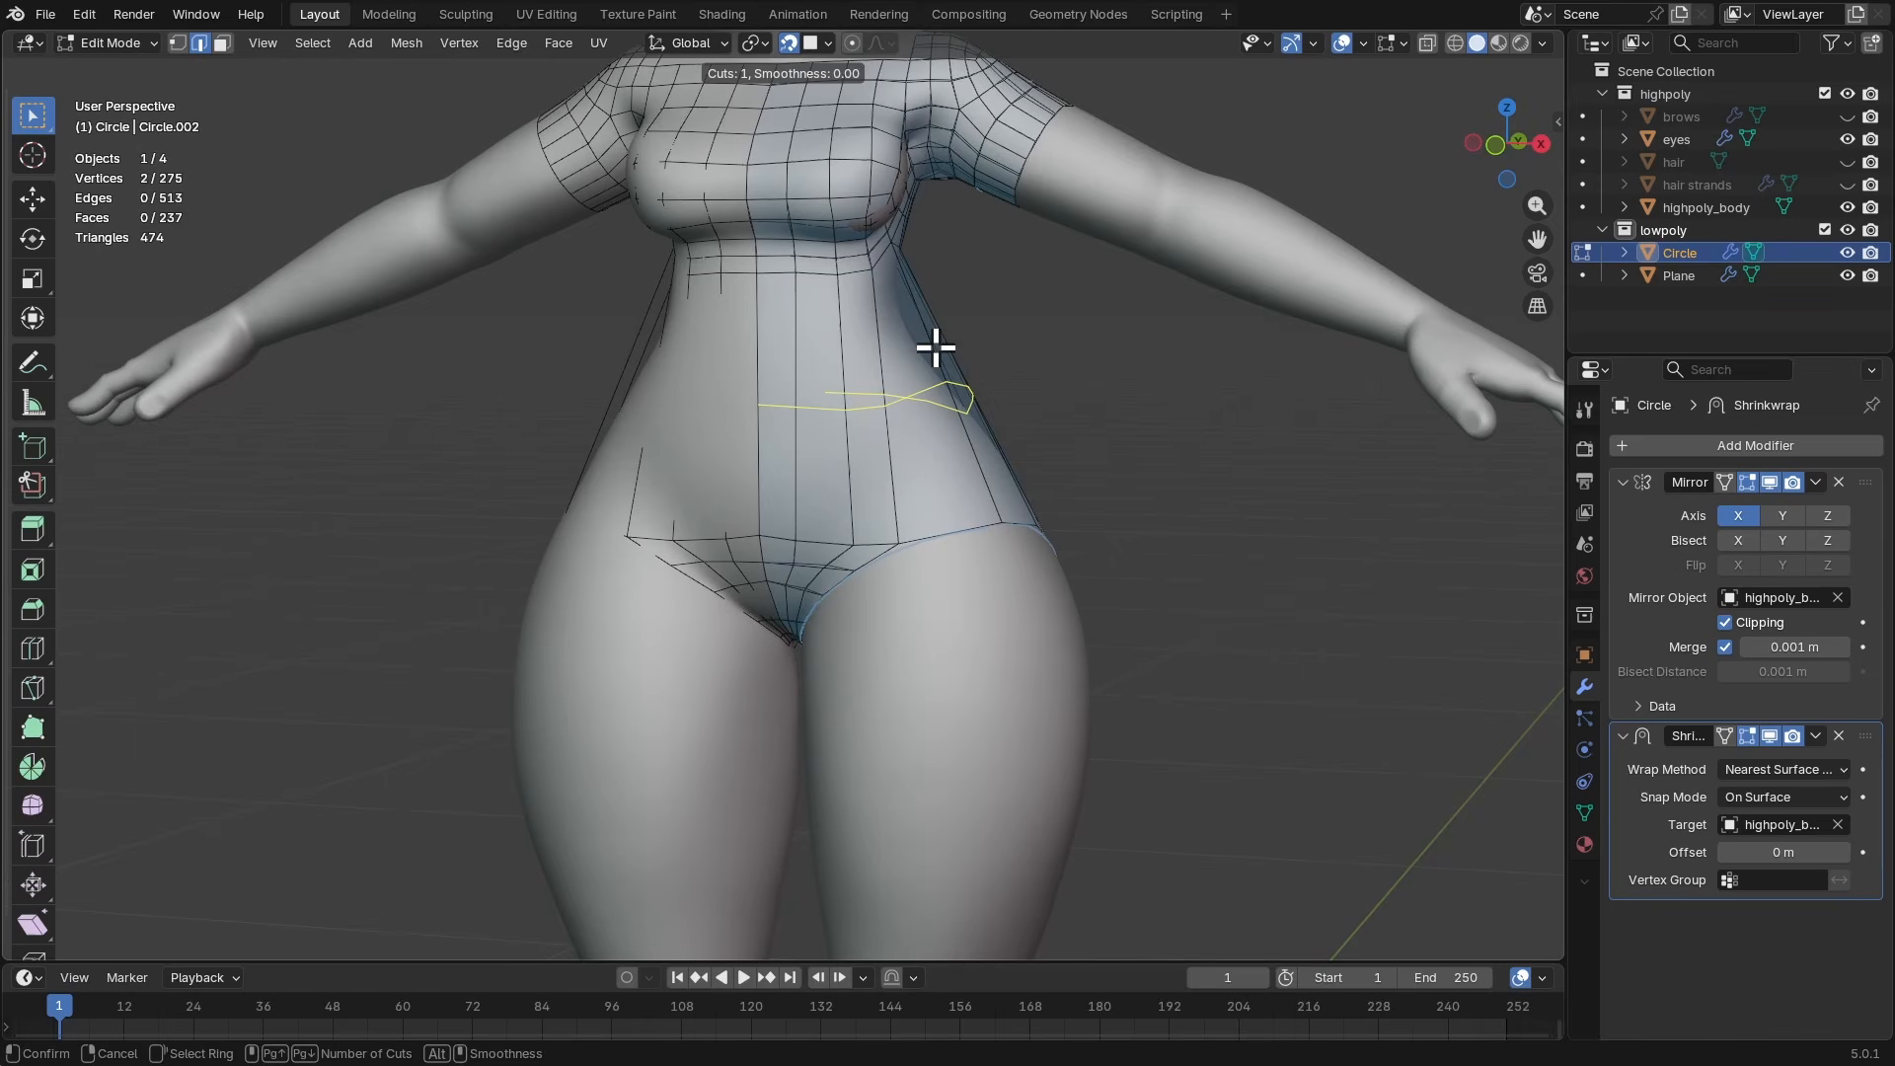
{"action": "scroll", "coordinate": [932, 347], "scroll_direction": "up", "scroll_amount": 5}
{"action": "left_click", "coordinate": [931, 347]}
{"action": "right_click", "coordinate": [930, 347]}
{"action": "middle_click_drag", "start_coordinate": [931, 347], "coordinate": [824, 494]}
{"action": "key", "text": "ctrl+z"}
- Add seven evenly spaced loop cuts around the torso between the waist and the hips
{"action": "key", "text": "ctrl+r"}
{"action": "scroll", "coordinate": [934, 376], "scroll_direction": "up", "scroll_amount": 6}
{"action": "left_click", "coordinate": [935, 376]}
{"action": "right_click", "coordinate": [981, 376]}
- Leave mesh editing, duplicate the torso's Shrinkwrap modifier, and apply one of the copies
{"action": "key", "text": "Tab"}
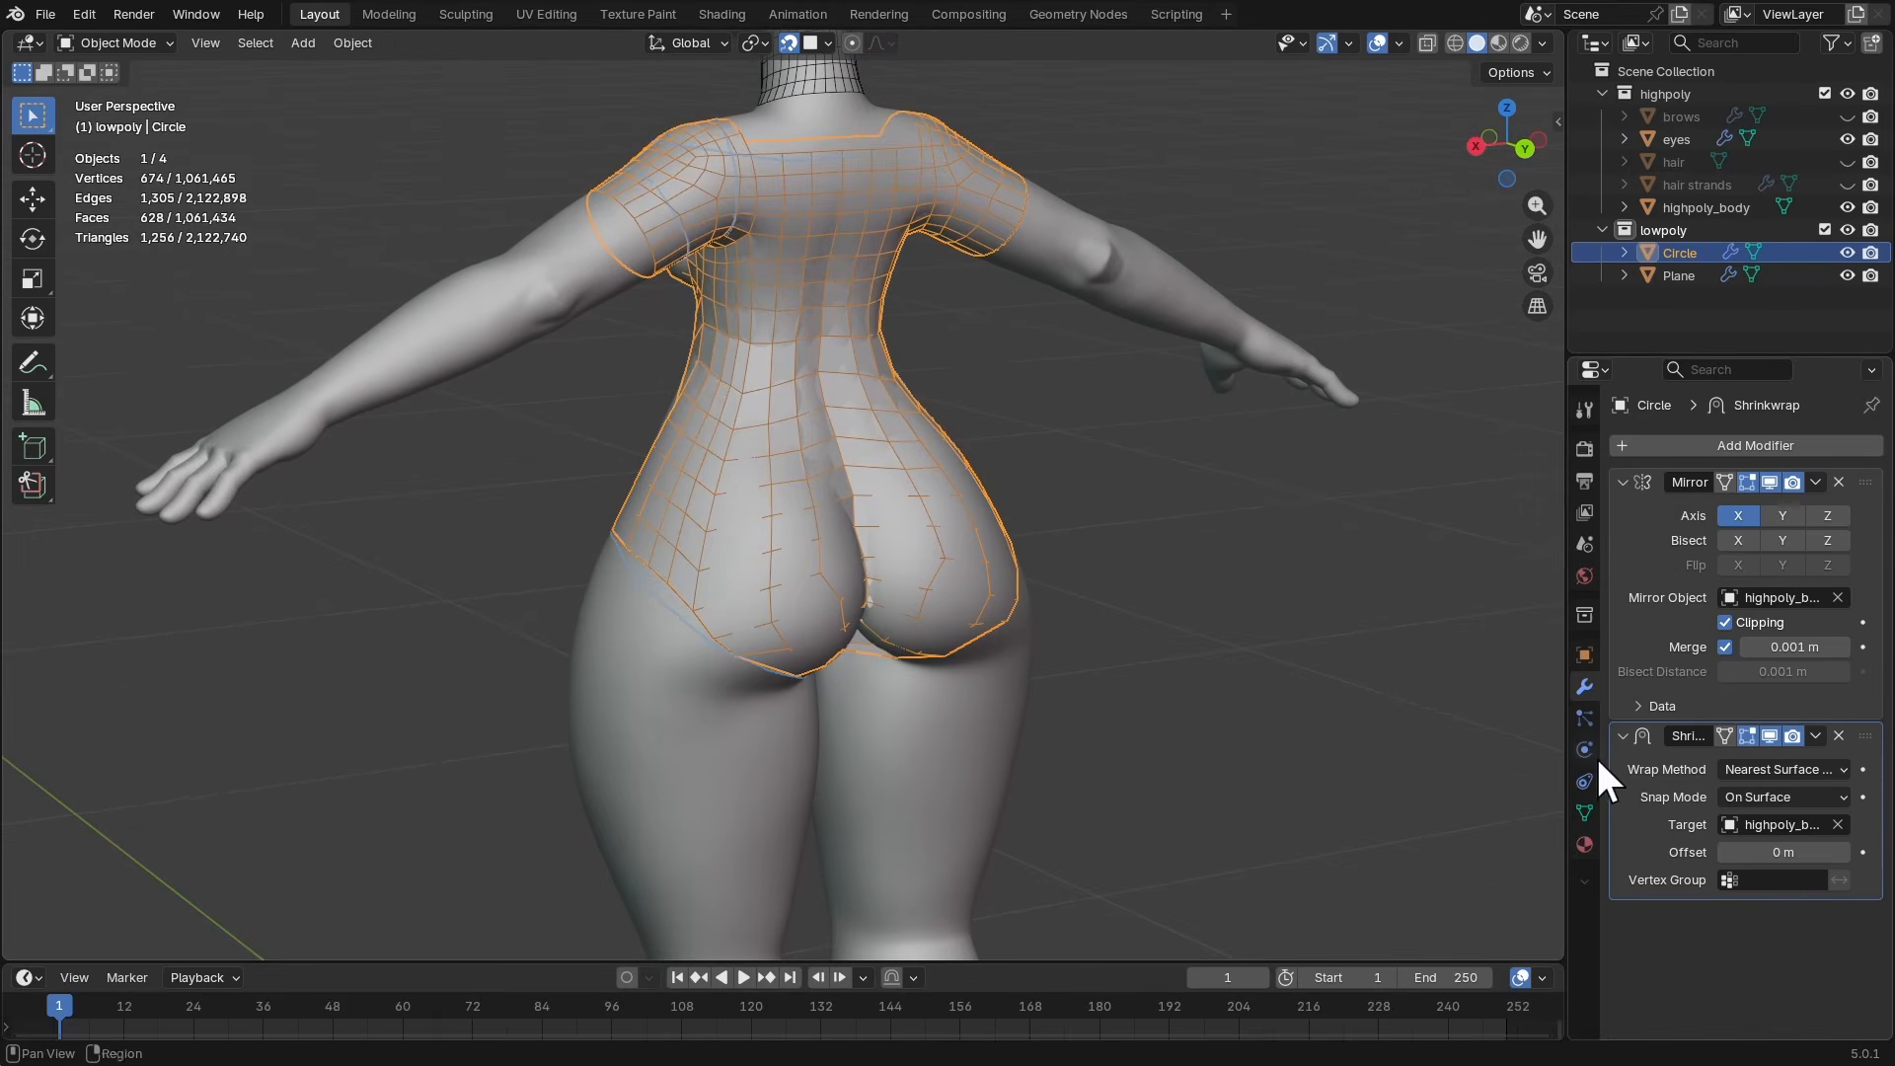
{"action": "key", "text": "shift+d"}
{"action": "key", "text": "ctrl+a"}
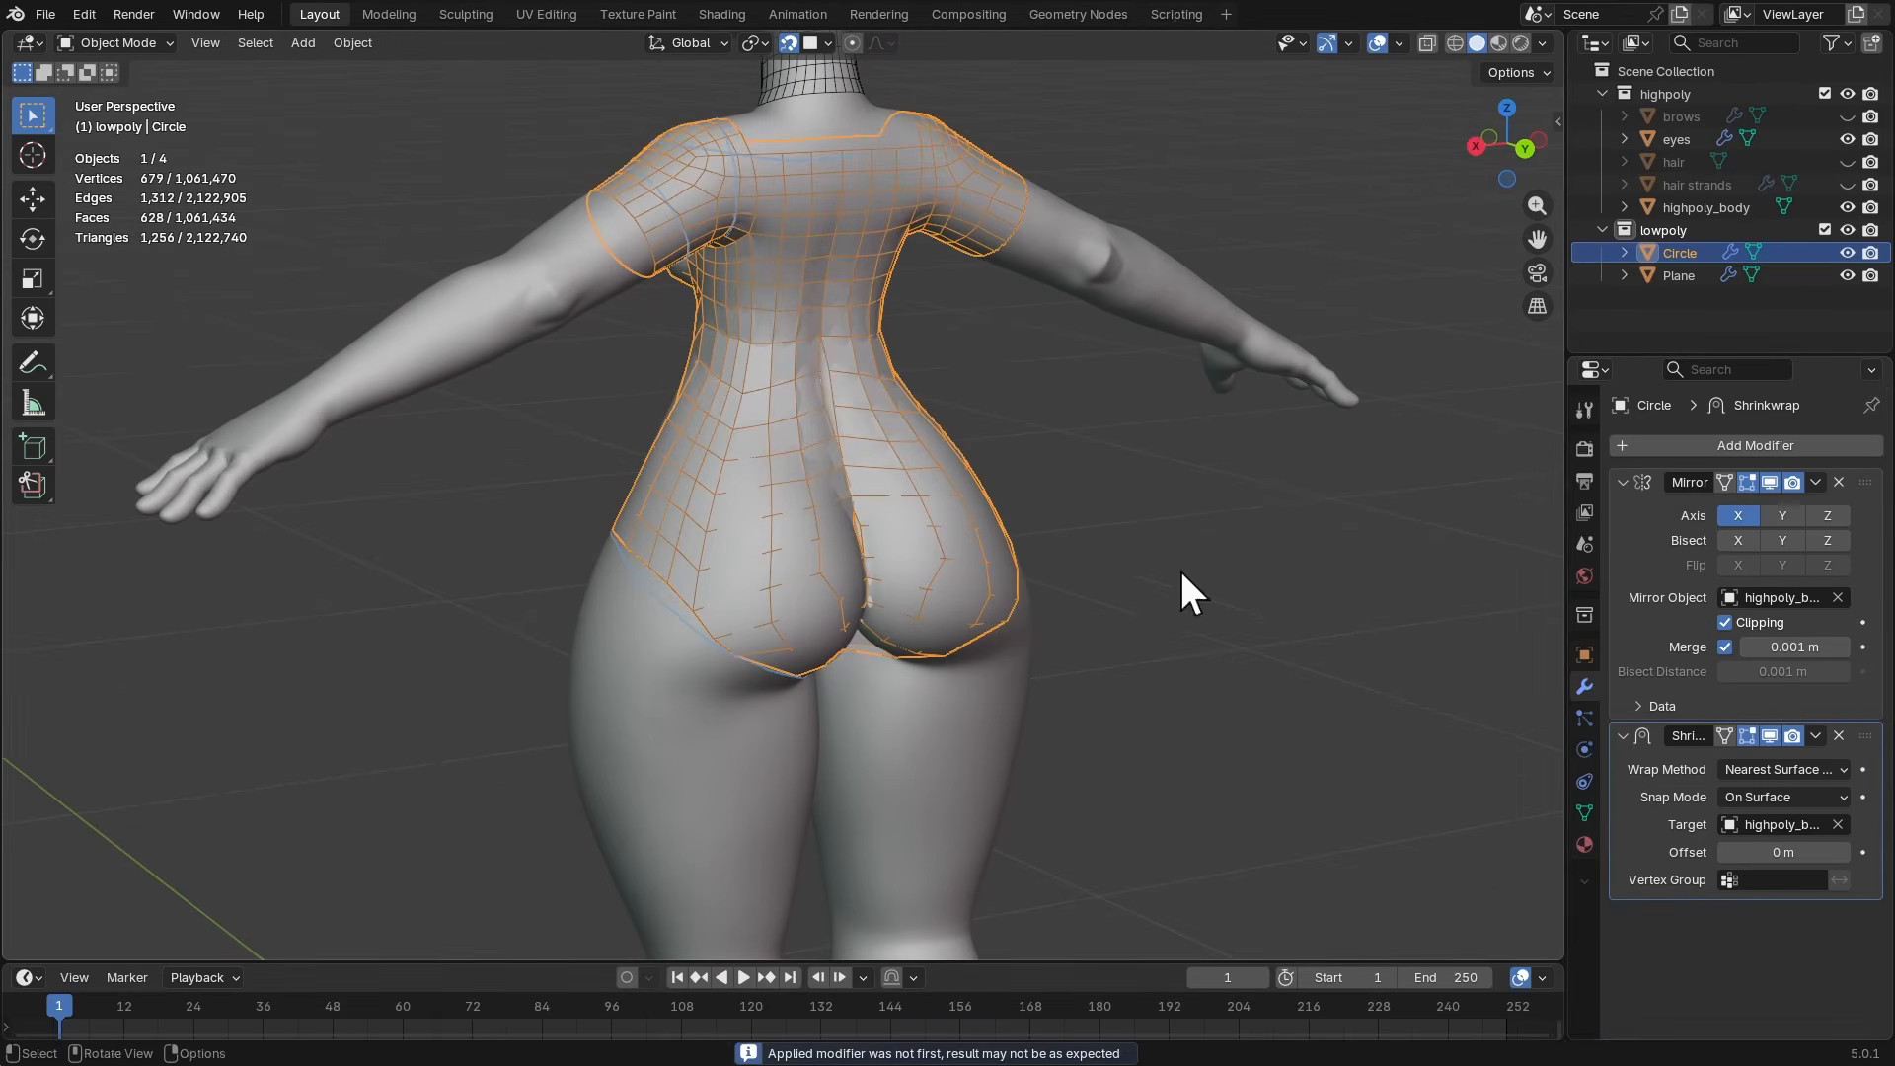
- Sculpt the lower back and buttocks with the Relax Slide brush at about 196 to 232 px, smoothing the new loops
{"action": "key", "text": "ctrl+Tab"}
{"action": "middle_click_drag", "start_coordinate": [840, 503], "coordinate": [823, 505]}
{"action": "middle_click_drag", "start_coordinate": [804, 434], "coordinate": [842, 483], "text": "shift"}
{"action": "scroll", "coordinate": [842, 481], "scroll_direction": "up", "scroll_amount": 2}
{"action": "key", "text": "f"}
{"action": "left_click", "coordinate": [744, 481]}
{"action": "mouse_move", "coordinate": [745, 480]}
{"action": "left_mouse_down", "text": "shift"}
{"action": "mouse_move", "coordinate": [761, 440]}
{"action": "mouse_move", "coordinate": [724, 570]}
{"action": "mouse_move", "coordinate": [734, 536]}
{"action": "left_mouse_up", "text": "shift"}
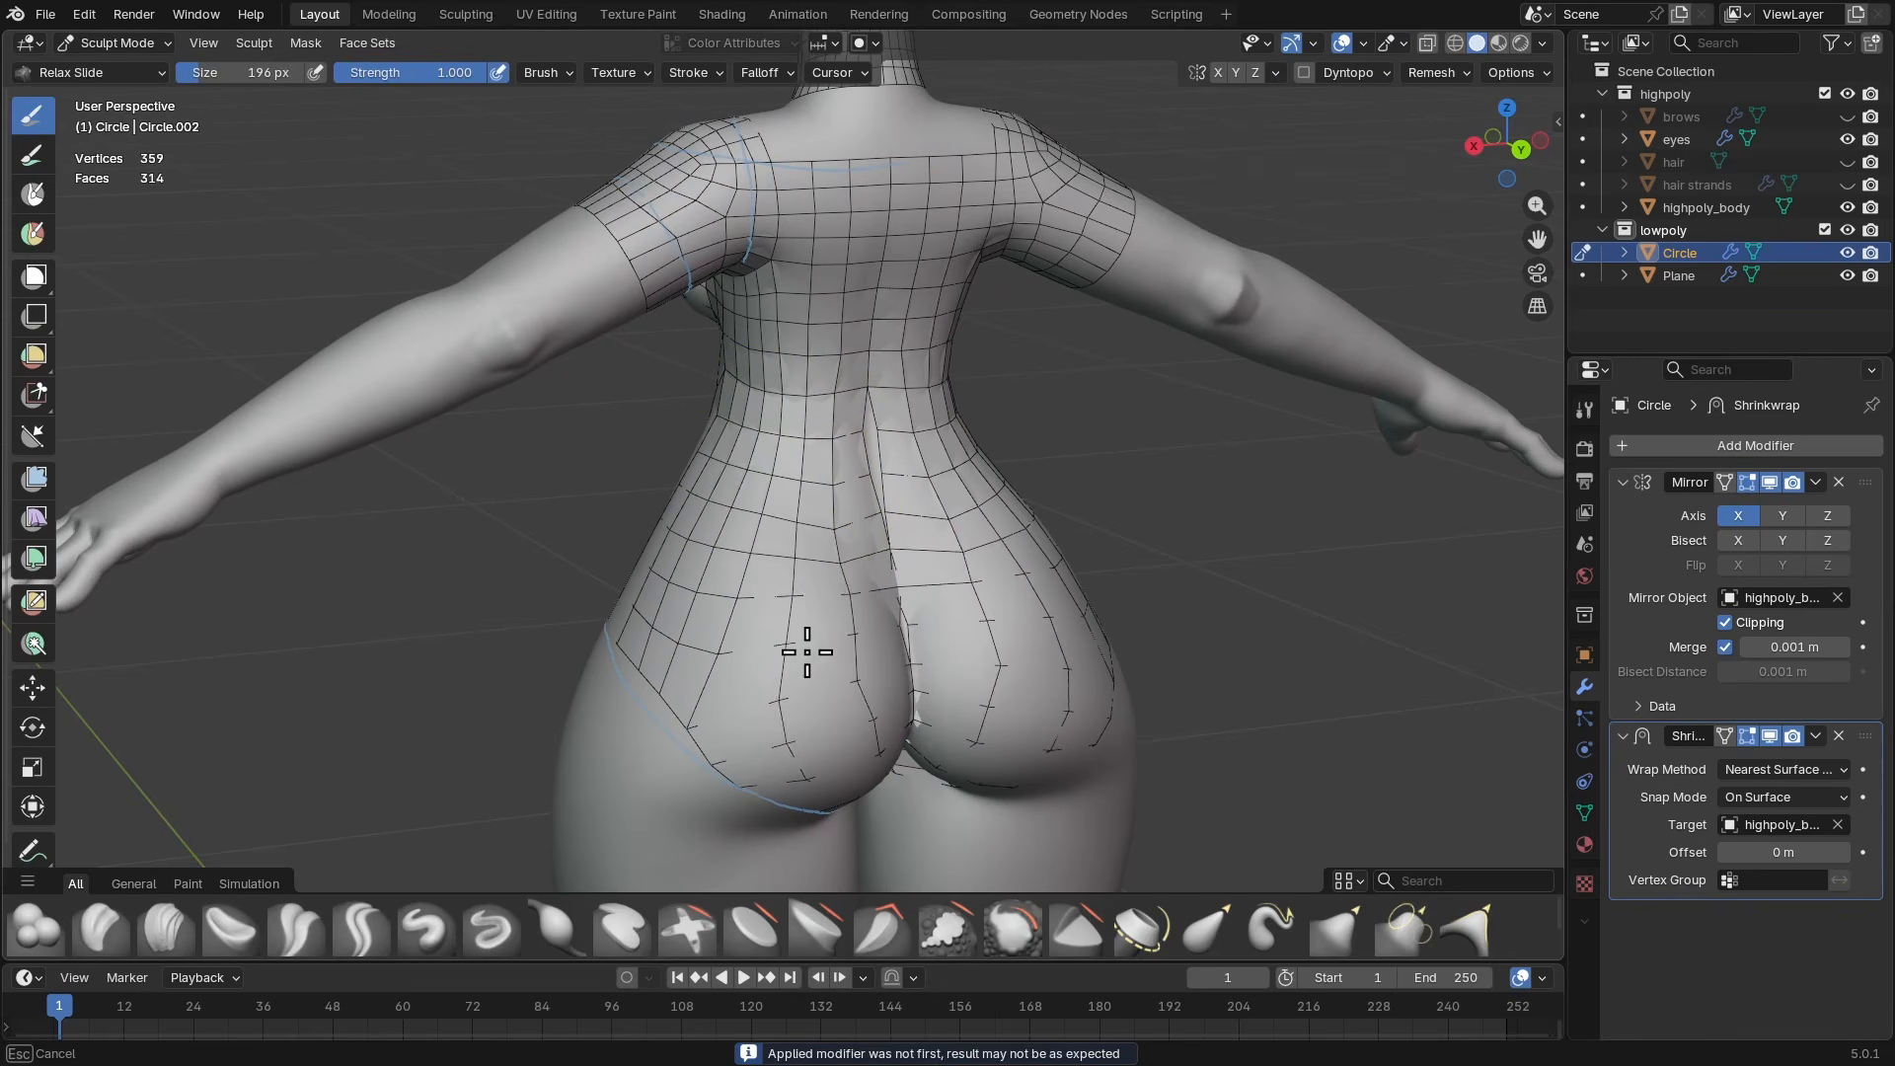
{"action": "mouse_move", "coordinate": [807, 651]}
{"action": "left_mouse_down", "text": "shift"}
{"action": "mouse_move", "coordinate": [766, 494]}
{"action": "mouse_move", "coordinate": [798, 520]}
{"action": "left_mouse_up", "text": "shift"}
{"action": "key", "text": "f"}
{"action": "left_click", "coordinate": [812, 568]}
{"action": "scroll", "coordinate": [823, 464], "scroll_direction": "up", "scroll_amount": 2}
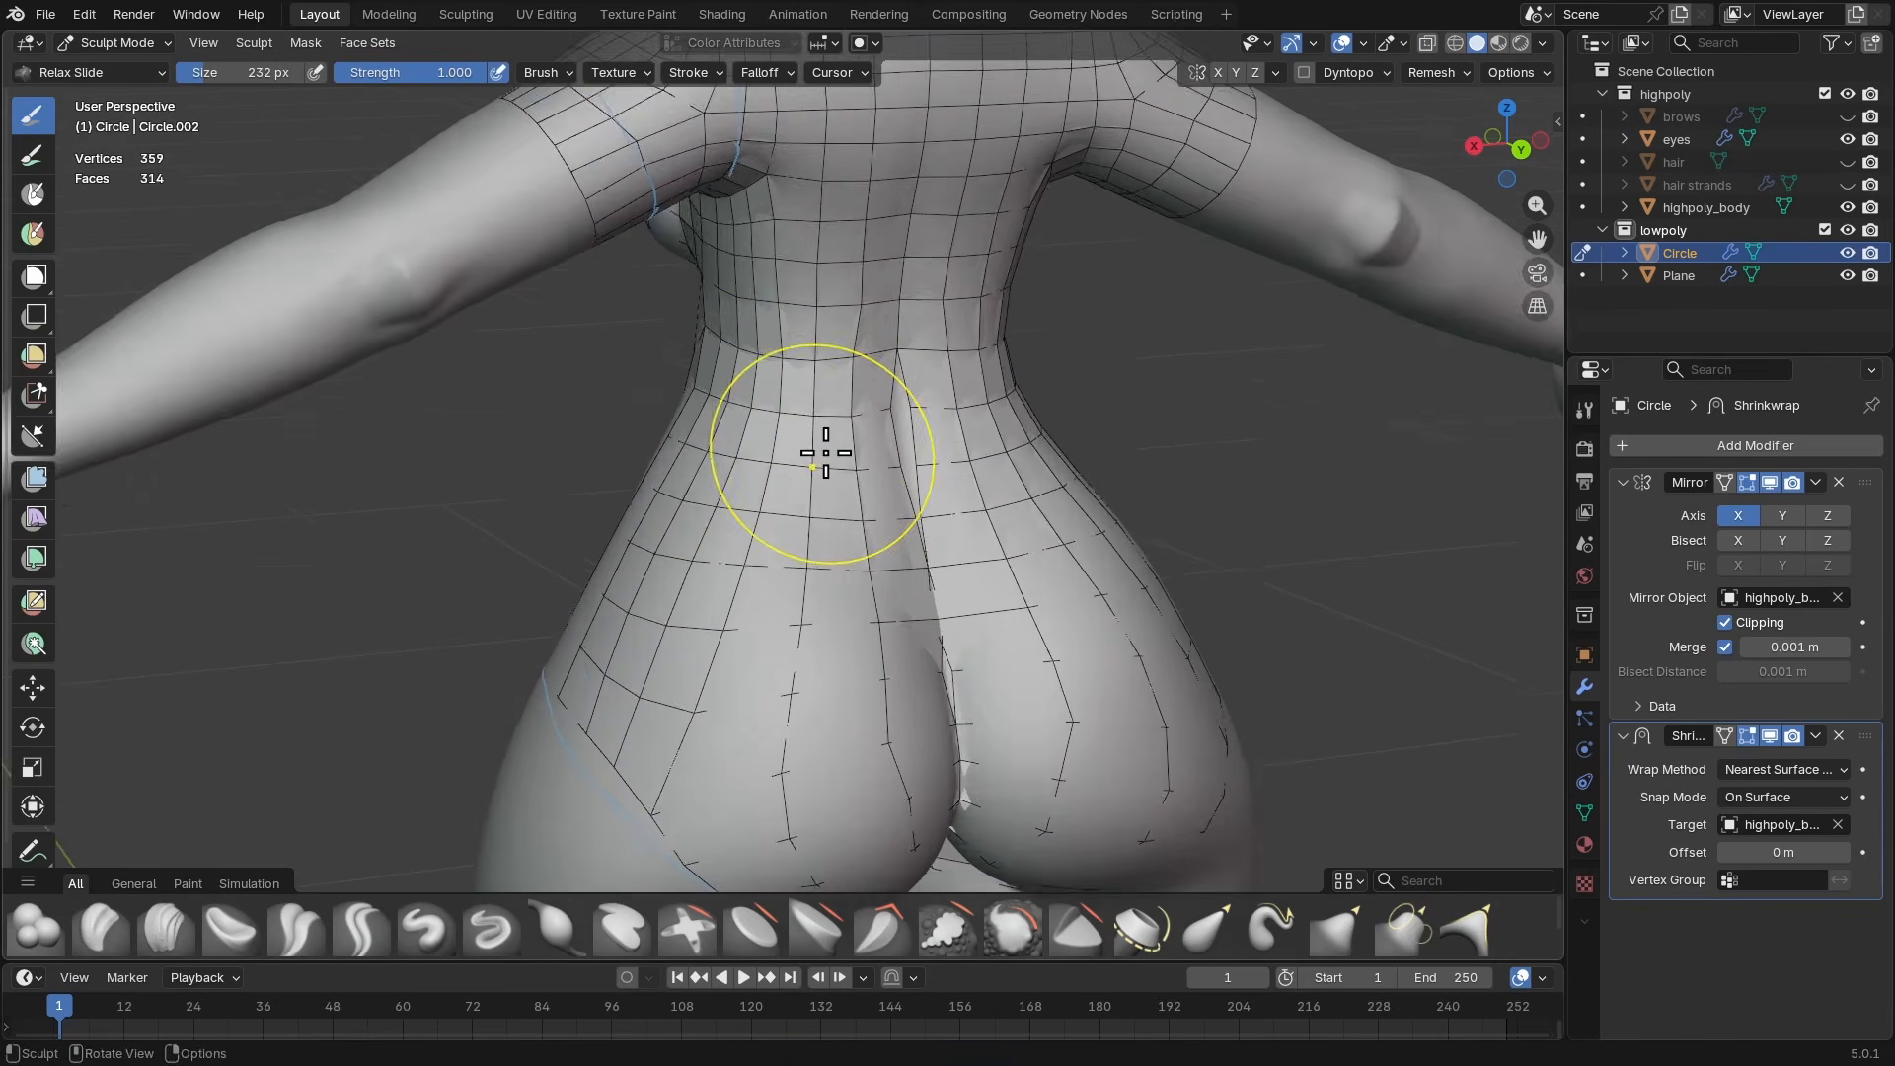
{"action": "mouse_move", "coordinate": [826, 453]}
{"action": "middle_mouse_down"}
{"action": "mouse_move", "coordinate": [809, 486]}
{"action": "mouse_move", "coordinate": [821, 306]}
{"action": "middle_mouse_up"}
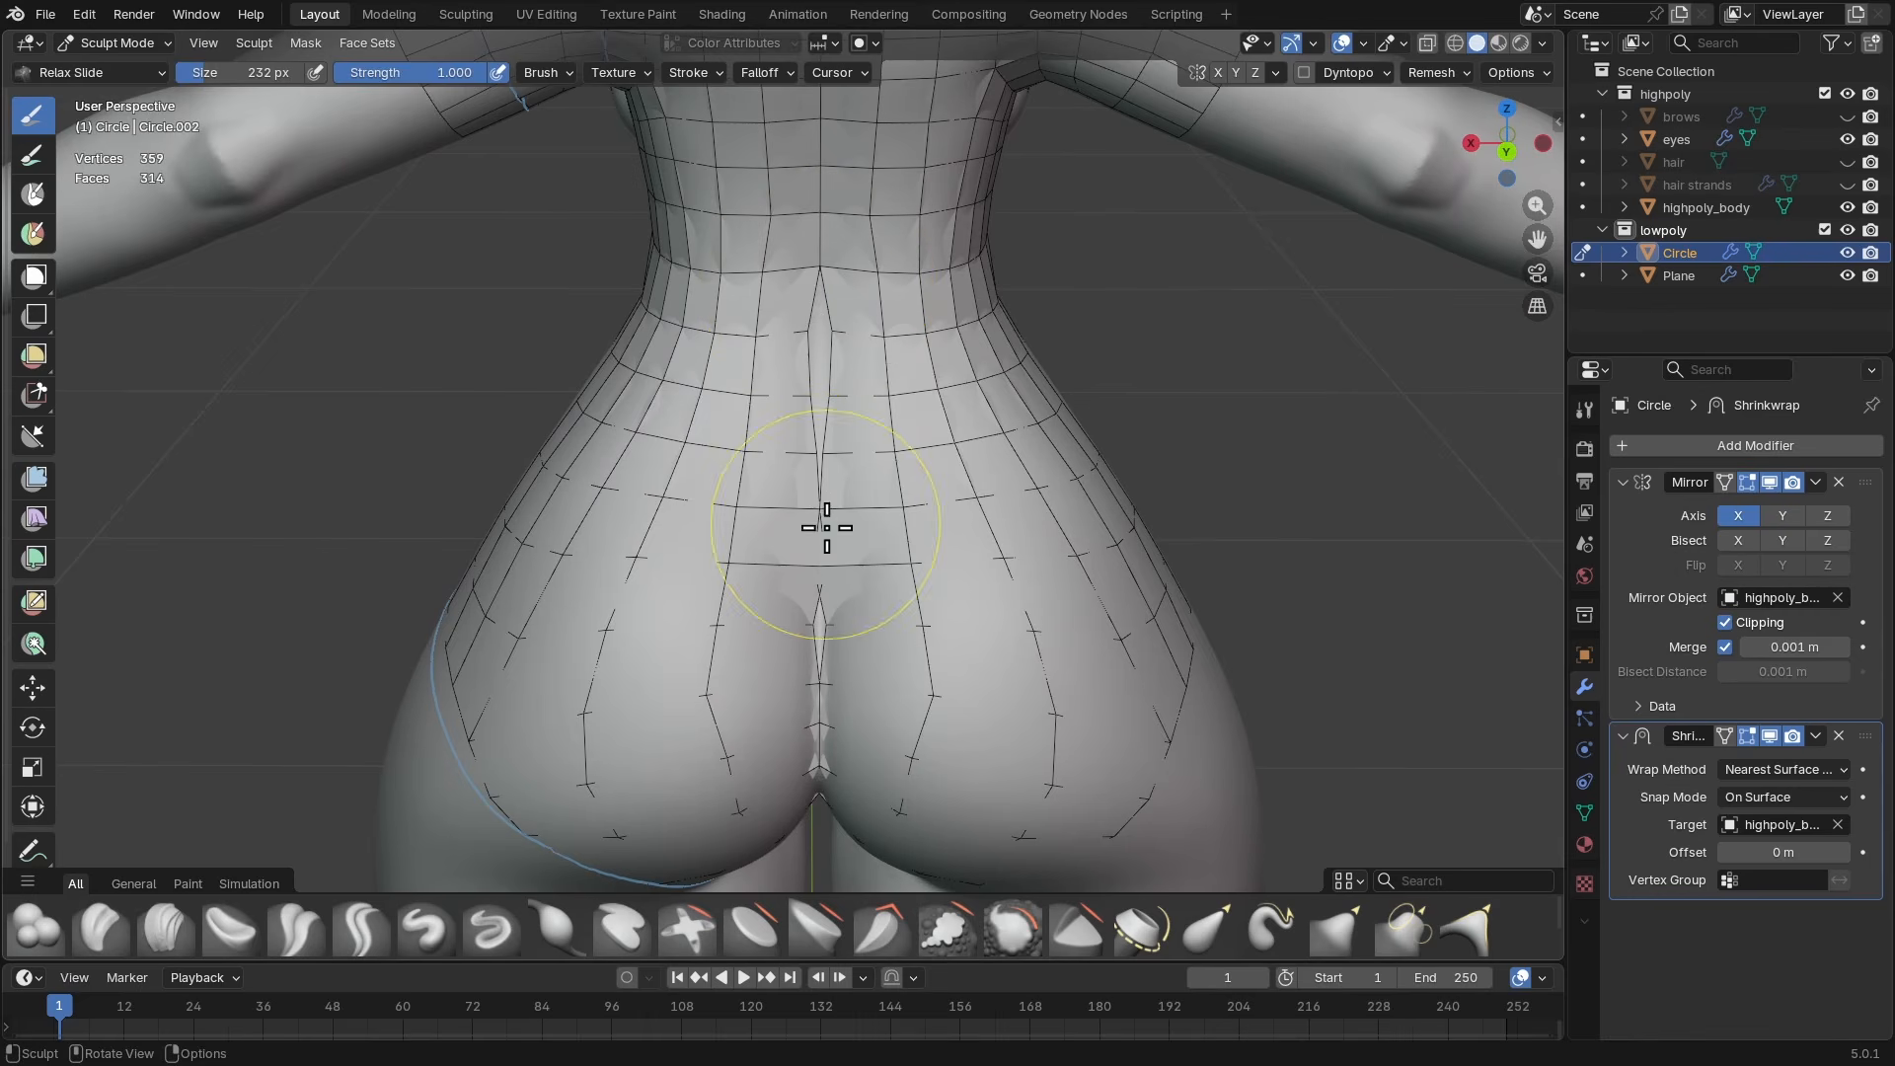
- Select the vertical centre edge loop and move it along X against the mirror plane until its centre gaps close
{"action": "key", "text": "Tab"}
{"action": "scroll", "coordinate": [811, 375], "scroll_direction": "up", "scroll_amount": 3}
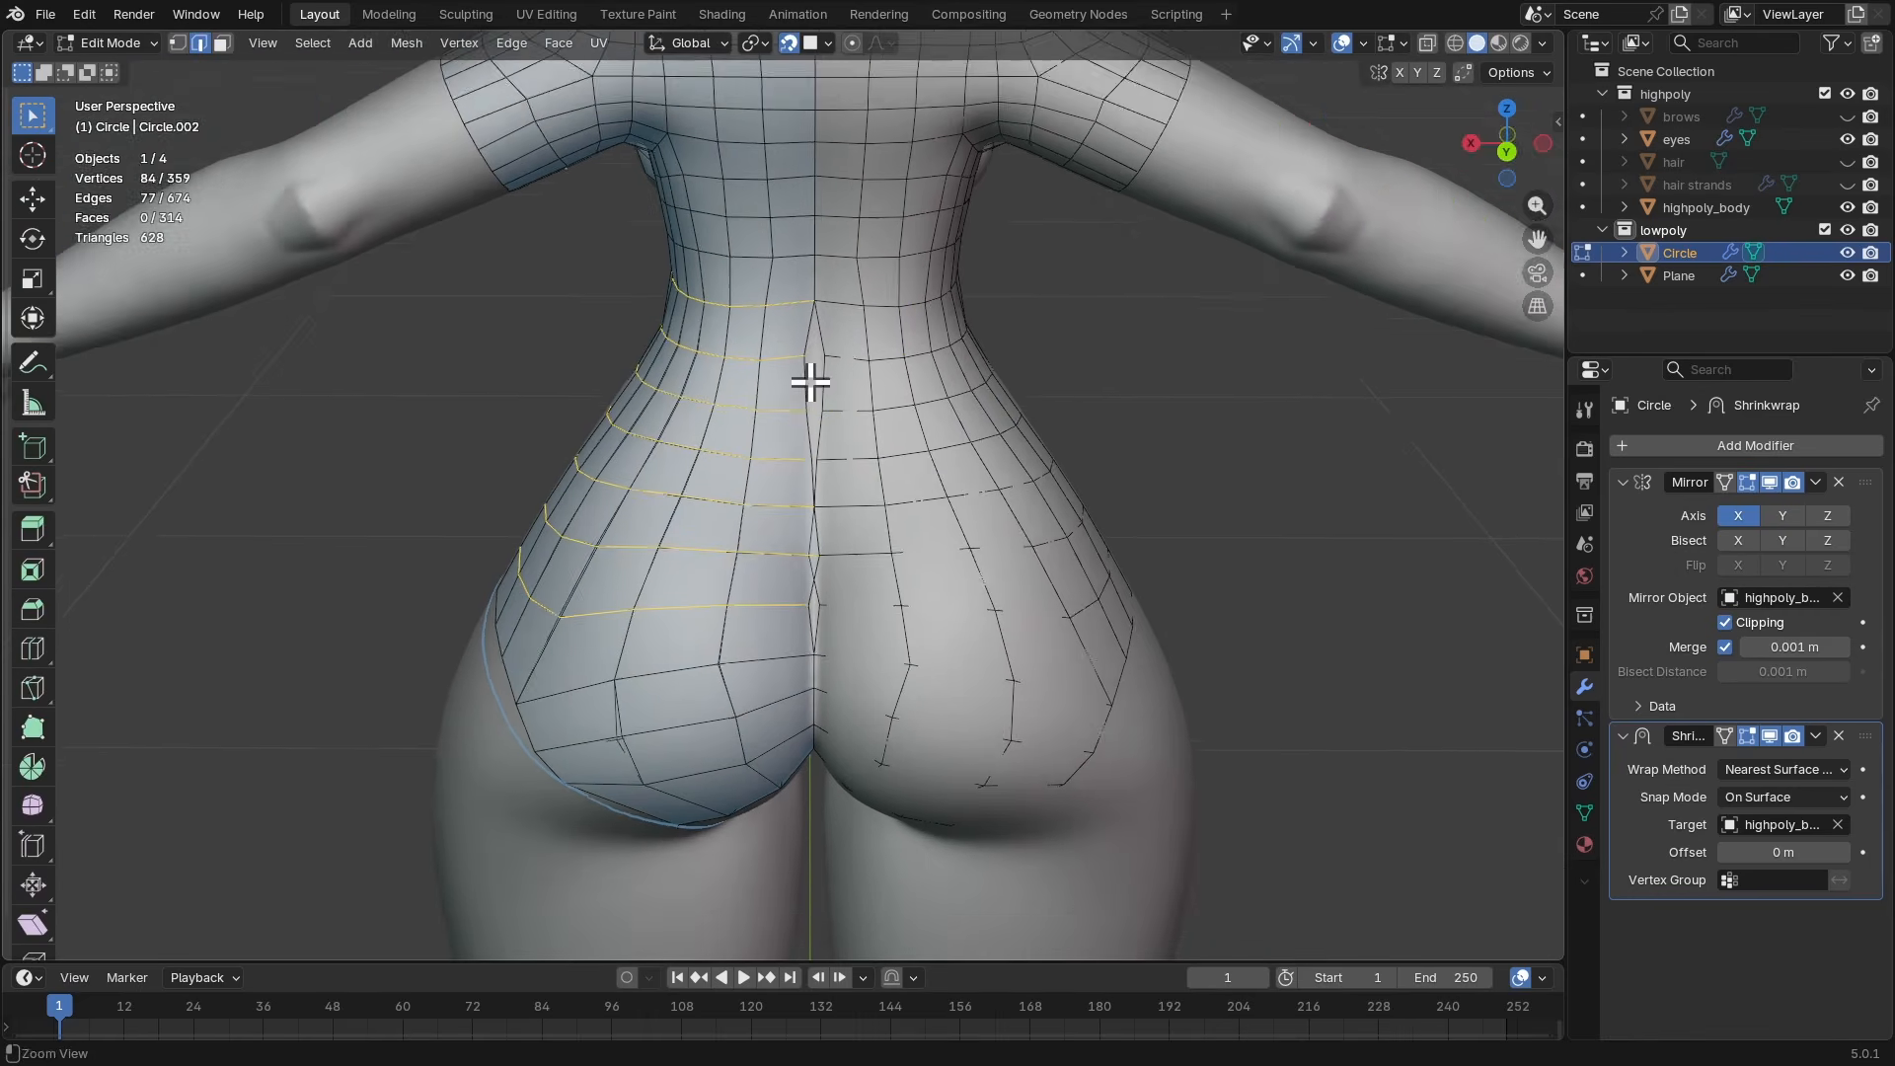
{"action": "left_click", "coordinate": [806, 377]}
{"action": "scroll", "coordinate": [807, 375], "scroll_direction": "up", "scroll_amount": 1}
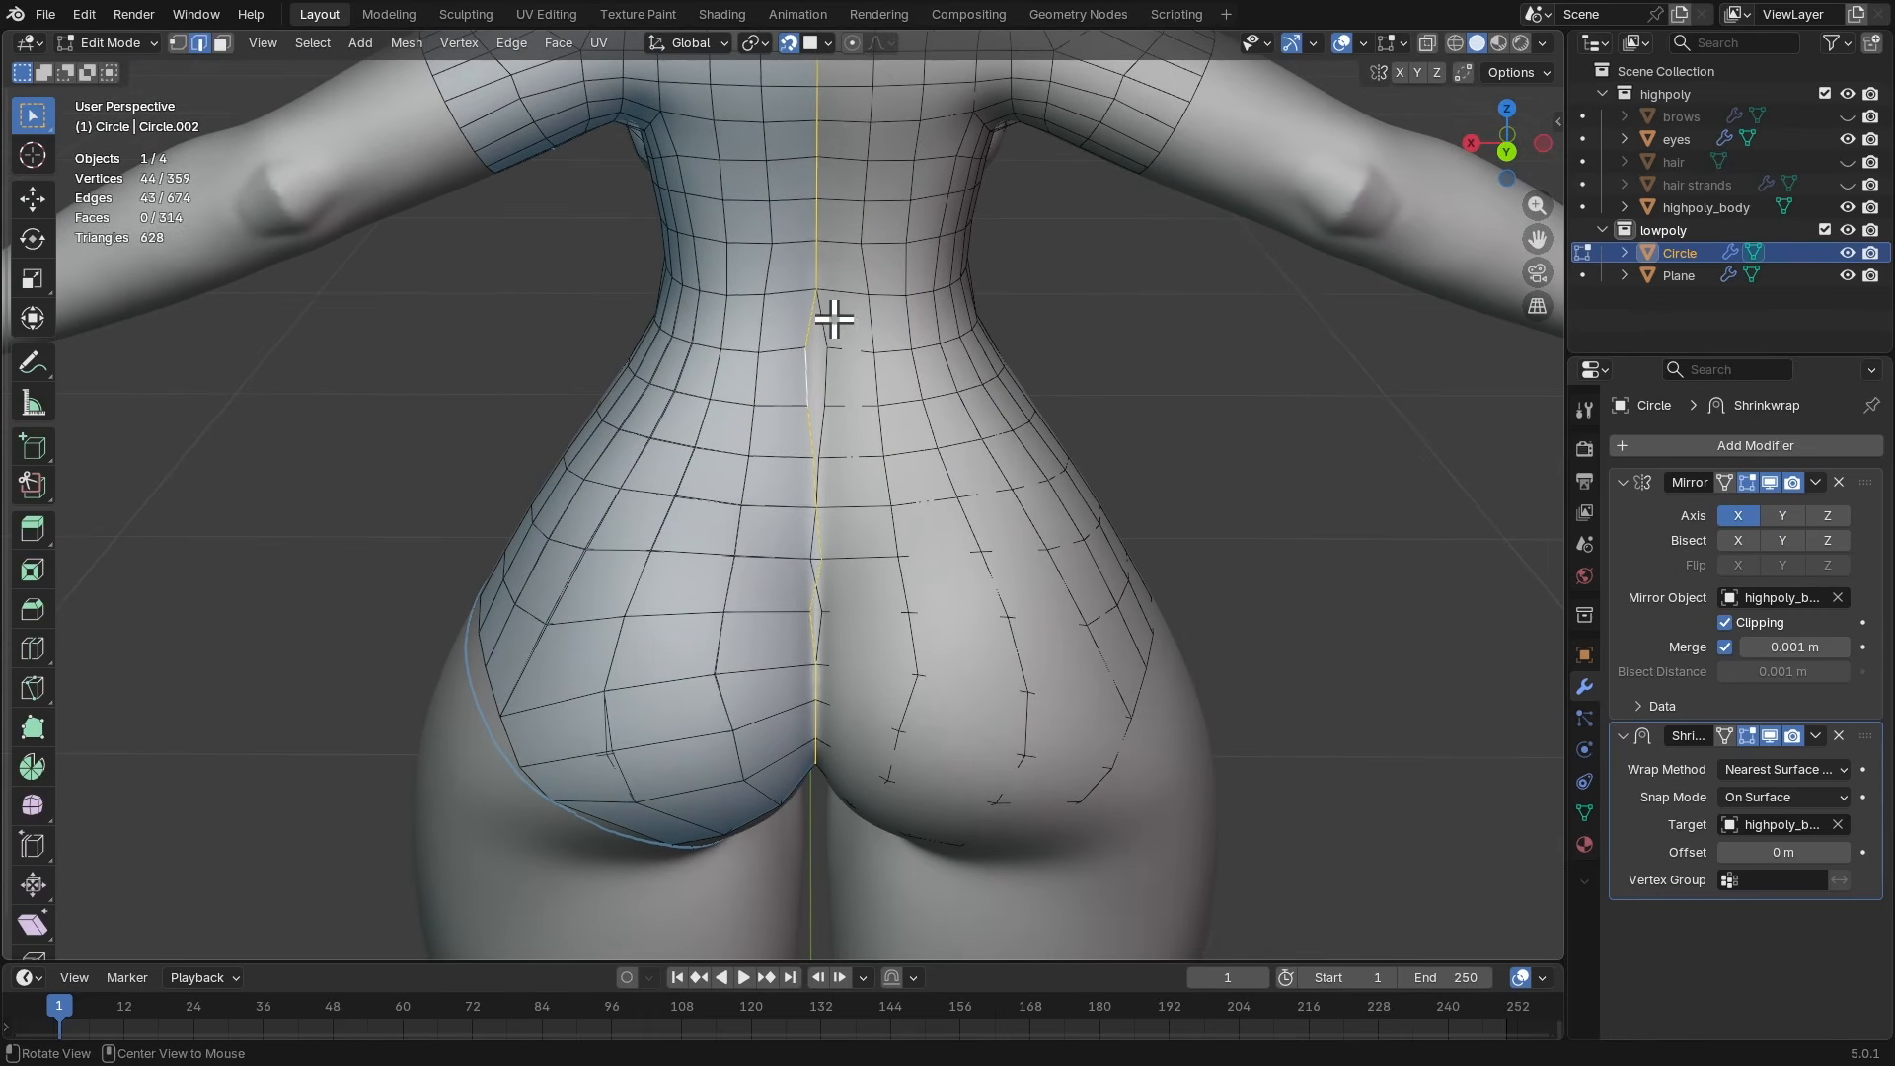
{"action": "key", "text": "g"}
{"action": "key", "text": "x"}
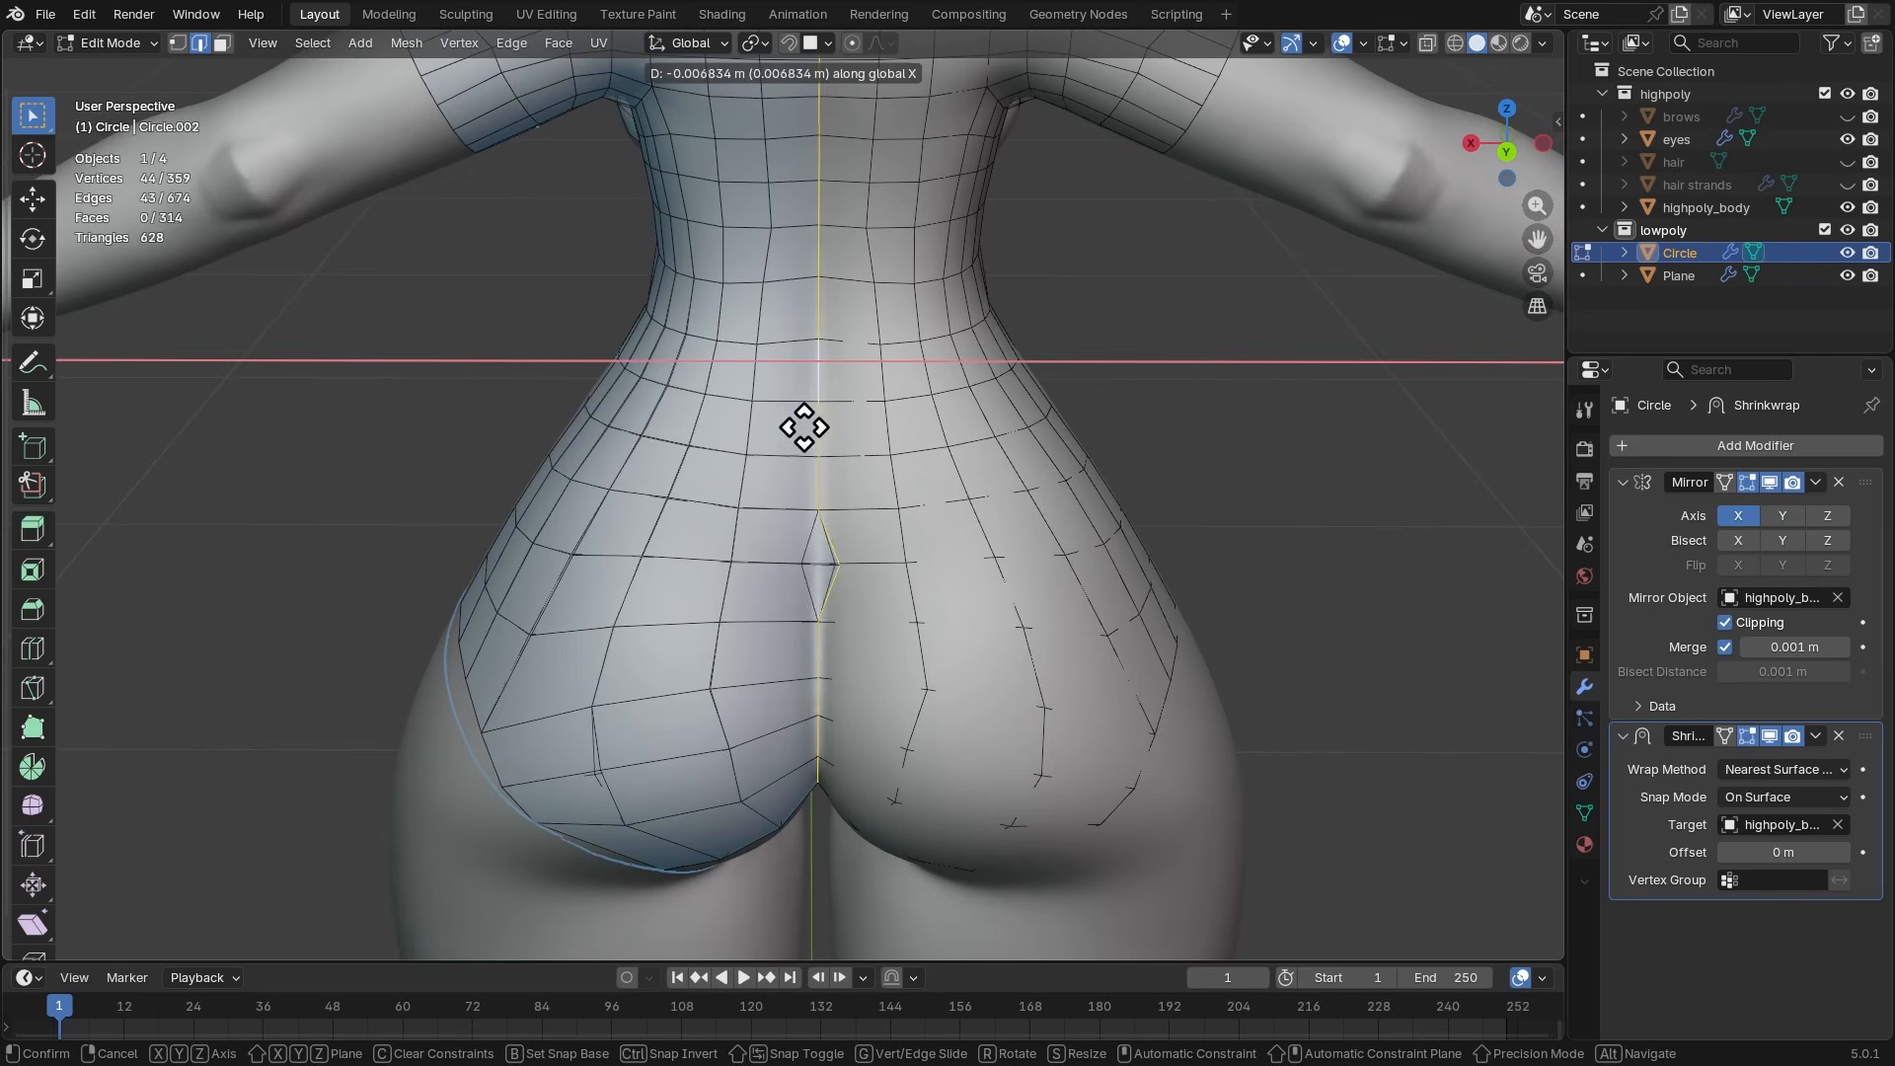
{"action": "left_click", "coordinate": [839, 435]}
{"action": "key", "text": "g"}
{"action": "key", "text": "x"}
{"action": "left_click", "coordinate": [776, 452]}
{"action": "scroll", "coordinate": [835, 475], "scroll_direction": "down", "scroll_amount": 4}
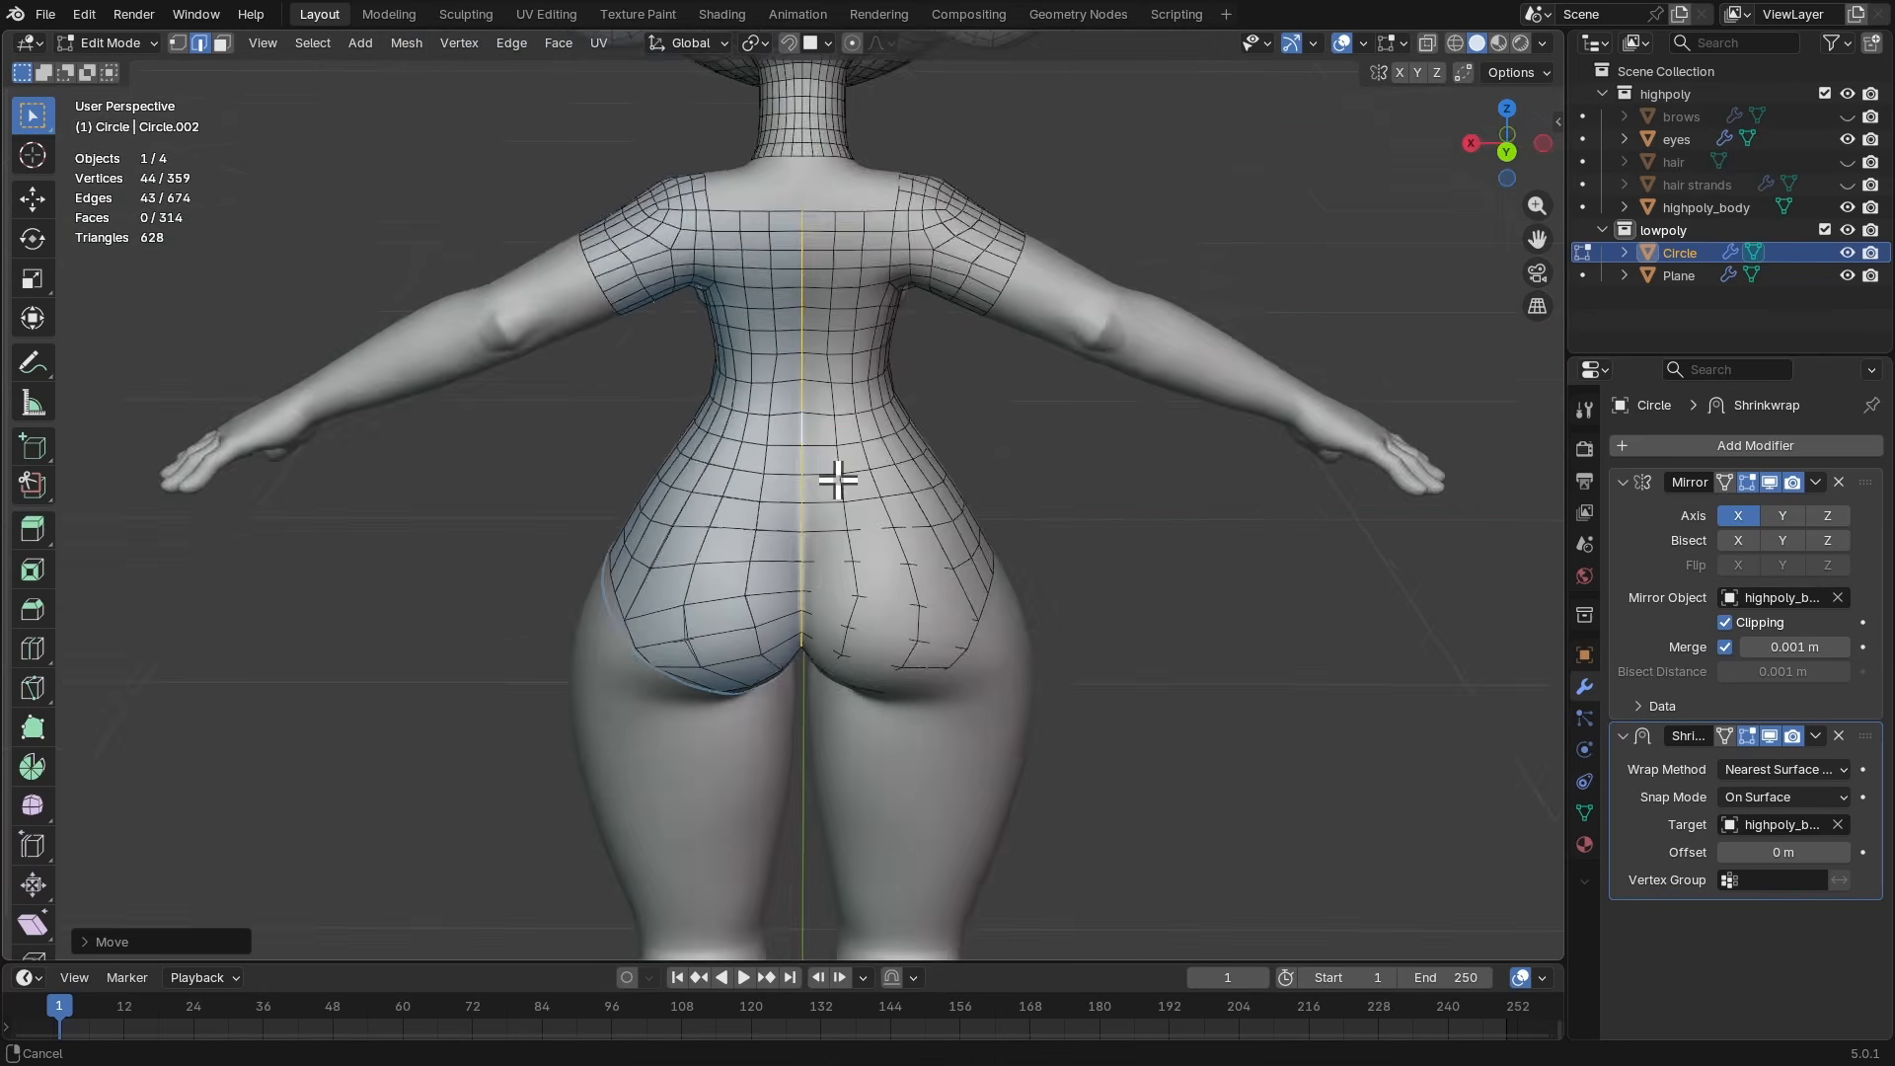
- Relax the mesh over the front of the hips and around the crotch with the Relax Slide brush
{"action": "middle_click_drag", "start_coordinate": [838, 477], "coordinate": [1052, 464]}
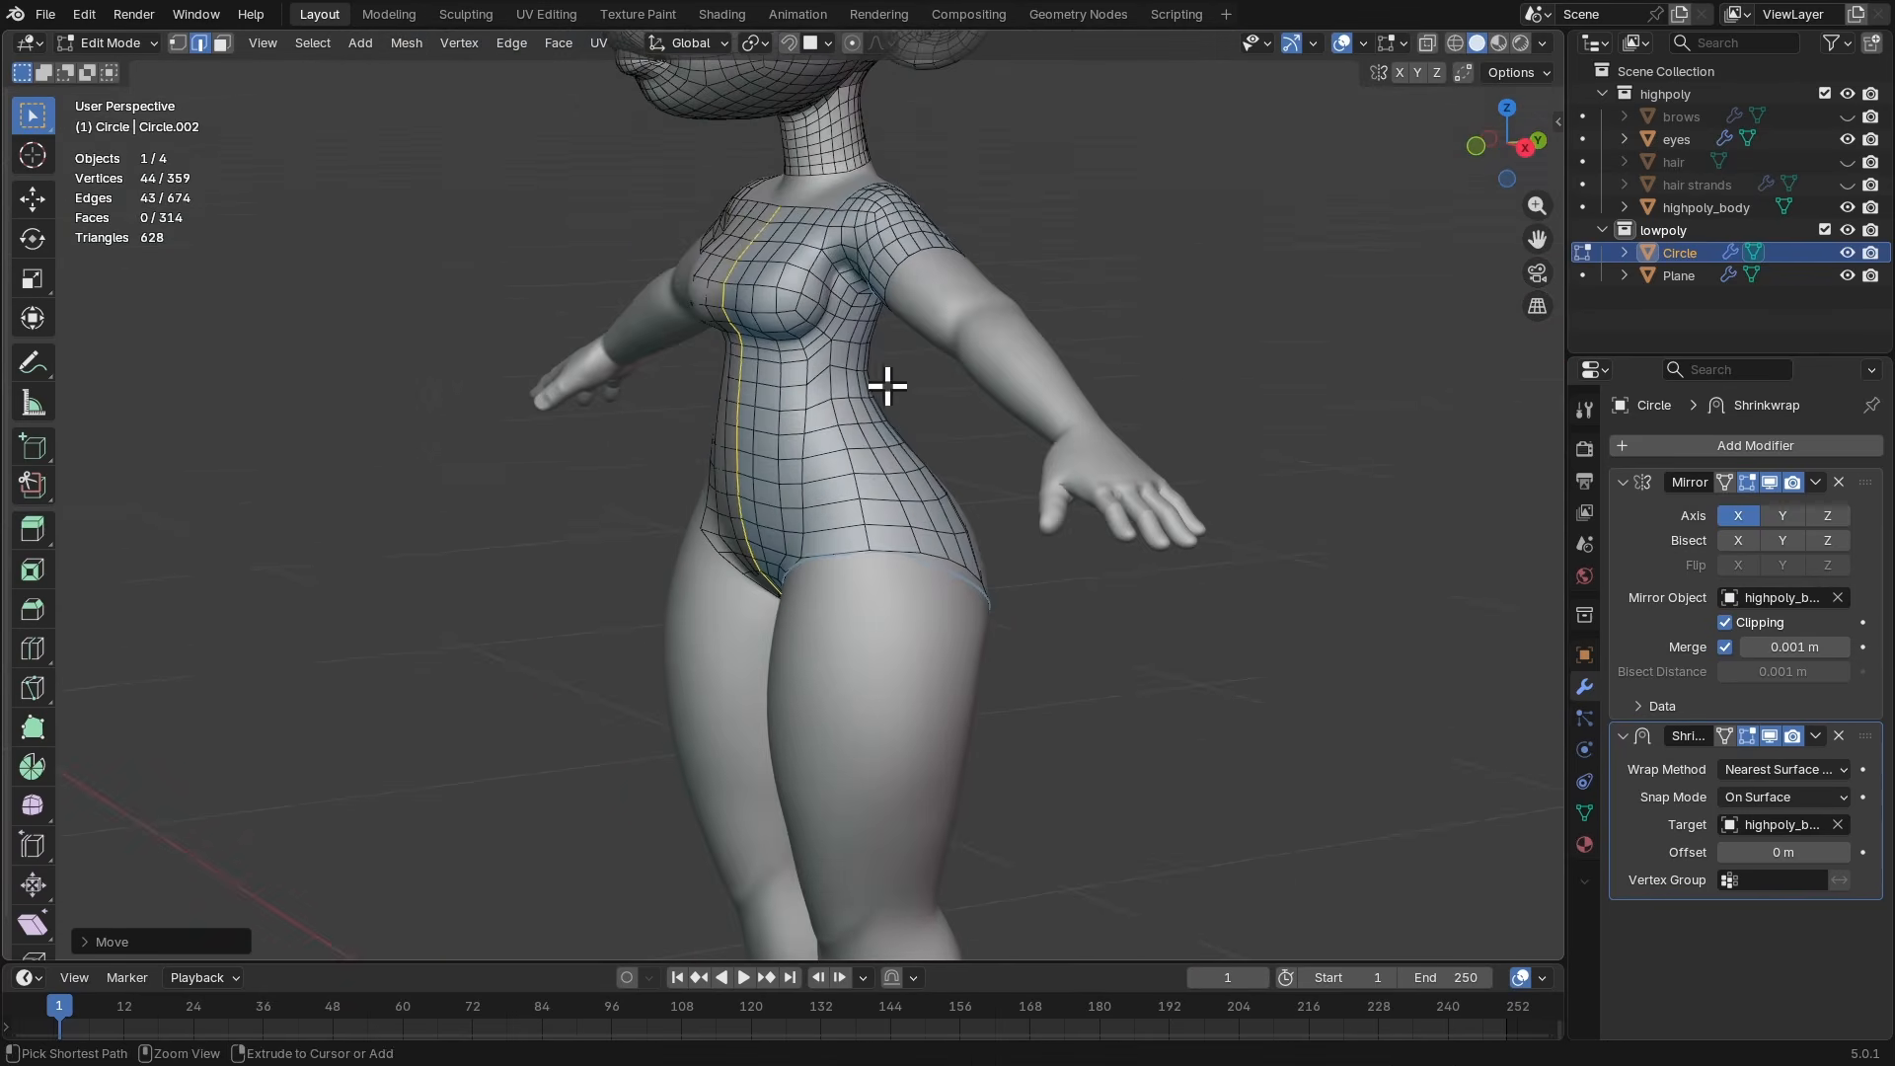
{"action": "key", "text": "ctrl+Tab"}
{"action": "middle_click_drag", "start_coordinate": [890, 515], "coordinate": [889, 399], "text": "ctrl"}
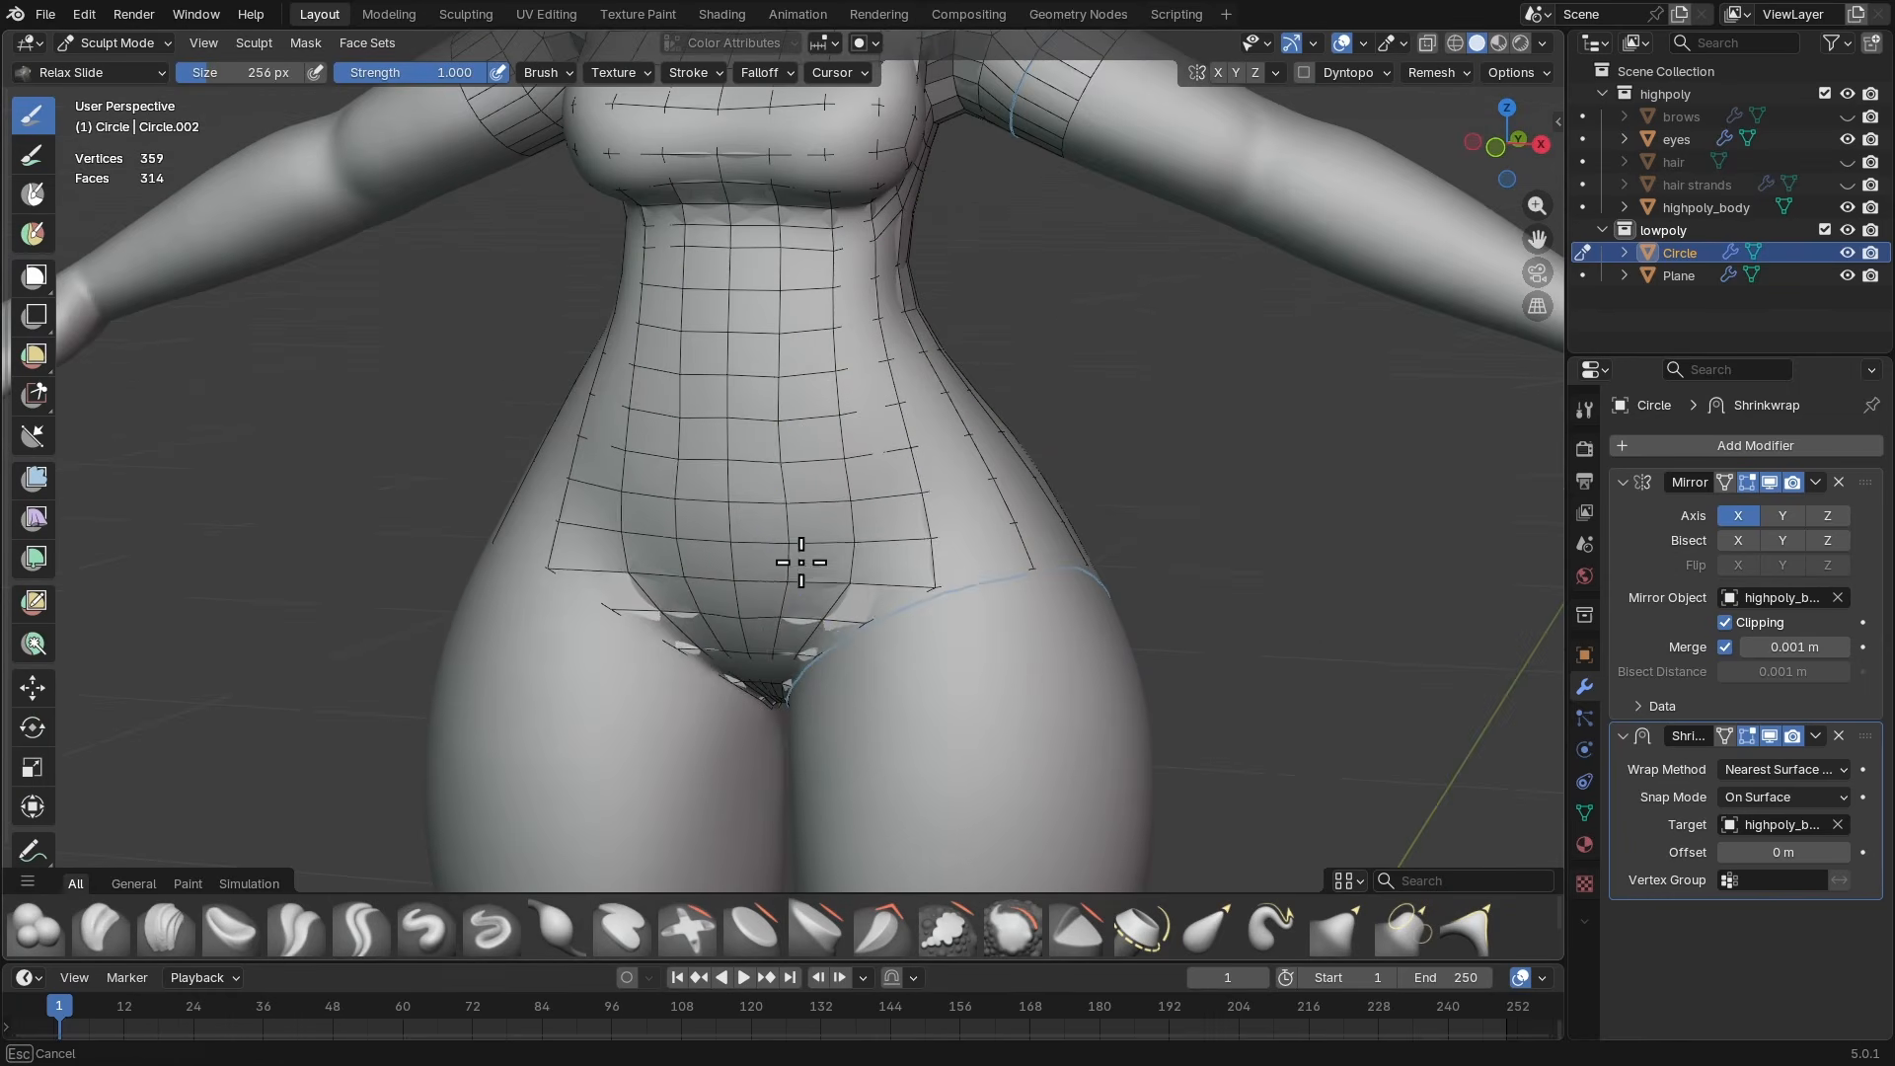
{"action": "mouse_move", "coordinate": [801, 562]}
{"action": "middle_mouse_down"}
{"action": "mouse_move", "coordinate": [931, 517]}
{"action": "mouse_move", "coordinate": [931, 677]}
{"action": "mouse_move", "coordinate": [846, 550]}
{"action": "mouse_move", "coordinate": [733, 514]}
{"action": "middle_mouse_up"}
{"action": "scroll", "coordinate": [830, 557], "scroll_direction": "up", "scroll_amount": 2}
{"action": "key", "text": "f"}
{"action": "left_click", "coordinate": [731, 524]}
{"action": "left_click_drag", "start_coordinate": [731, 518], "coordinate": [691, 552]}
{"action": "key", "text": "f"}
{"action": "left_click", "coordinate": [713, 533]}
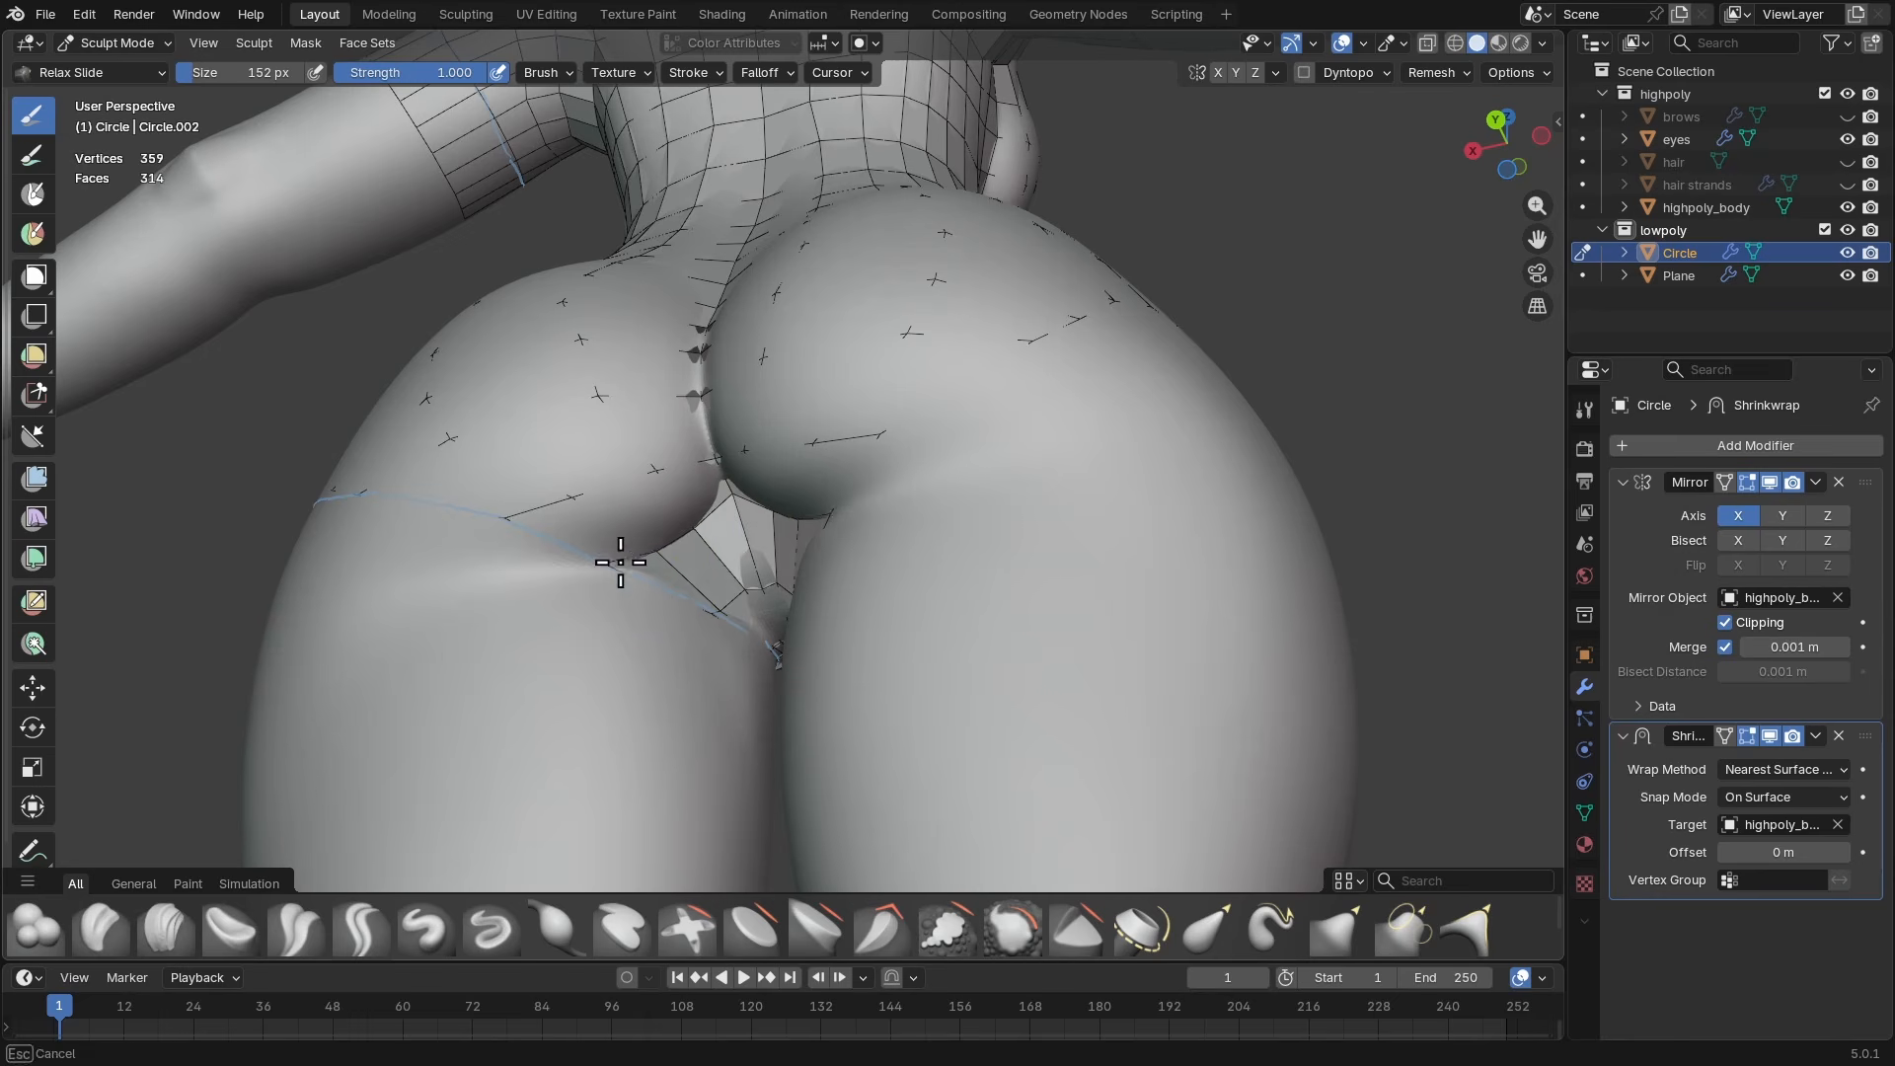
- Relax the mesh along the back of the leg line and over the buttocks, with a brush size up to 218 px
{"action": "middle_click_drag", "start_coordinate": [621, 563], "coordinate": [659, 576]}
{"action": "middle_click_drag", "start_coordinate": [753, 635], "coordinate": [808, 715]}
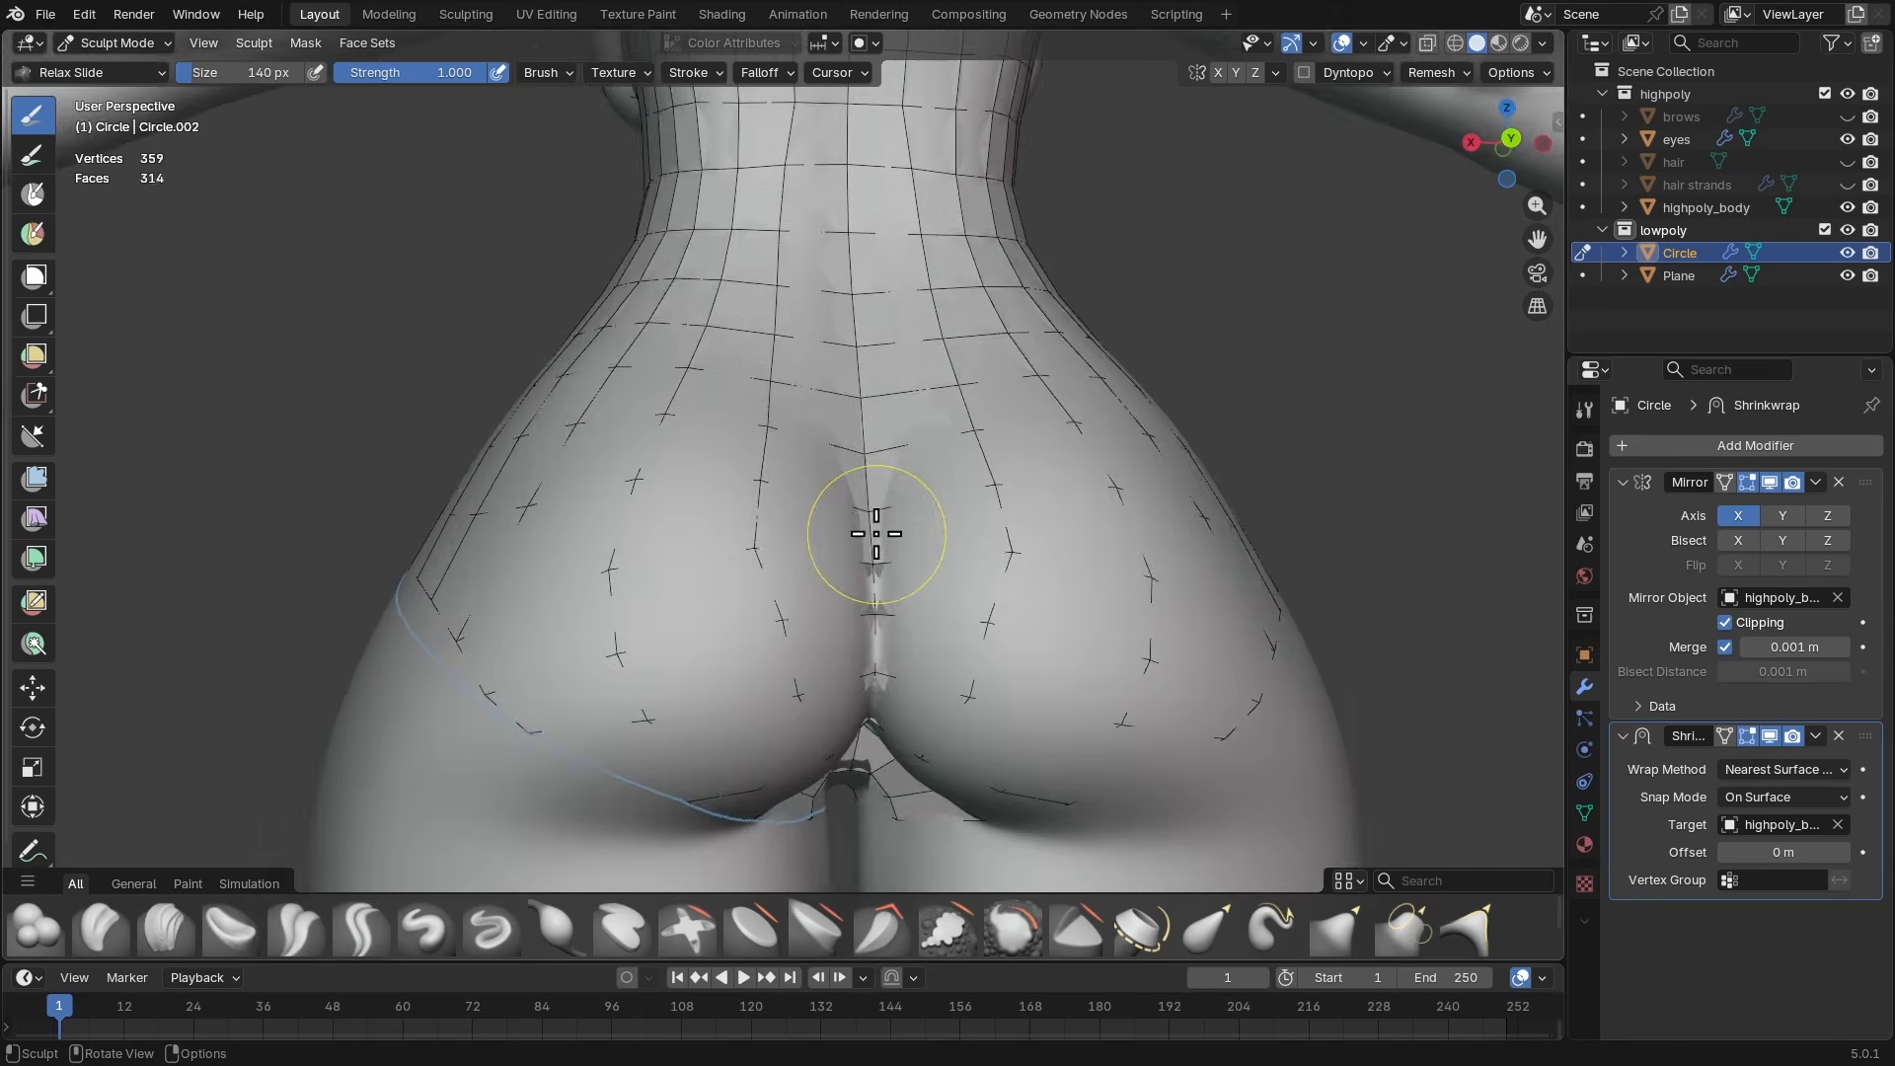
{"action": "scroll", "coordinate": [875, 538], "scroll_direction": "down", "scroll_amount": 2}
{"action": "mouse_move", "coordinate": [868, 567]}
{"action": "middle_mouse_down"}
{"action": "mouse_move", "coordinate": [837, 622]}
{"action": "mouse_move", "coordinate": [824, 614]}
{"action": "middle_mouse_up"}
{"action": "key", "text": "f"}
{"action": "left_click", "coordinate": [754, 596]}
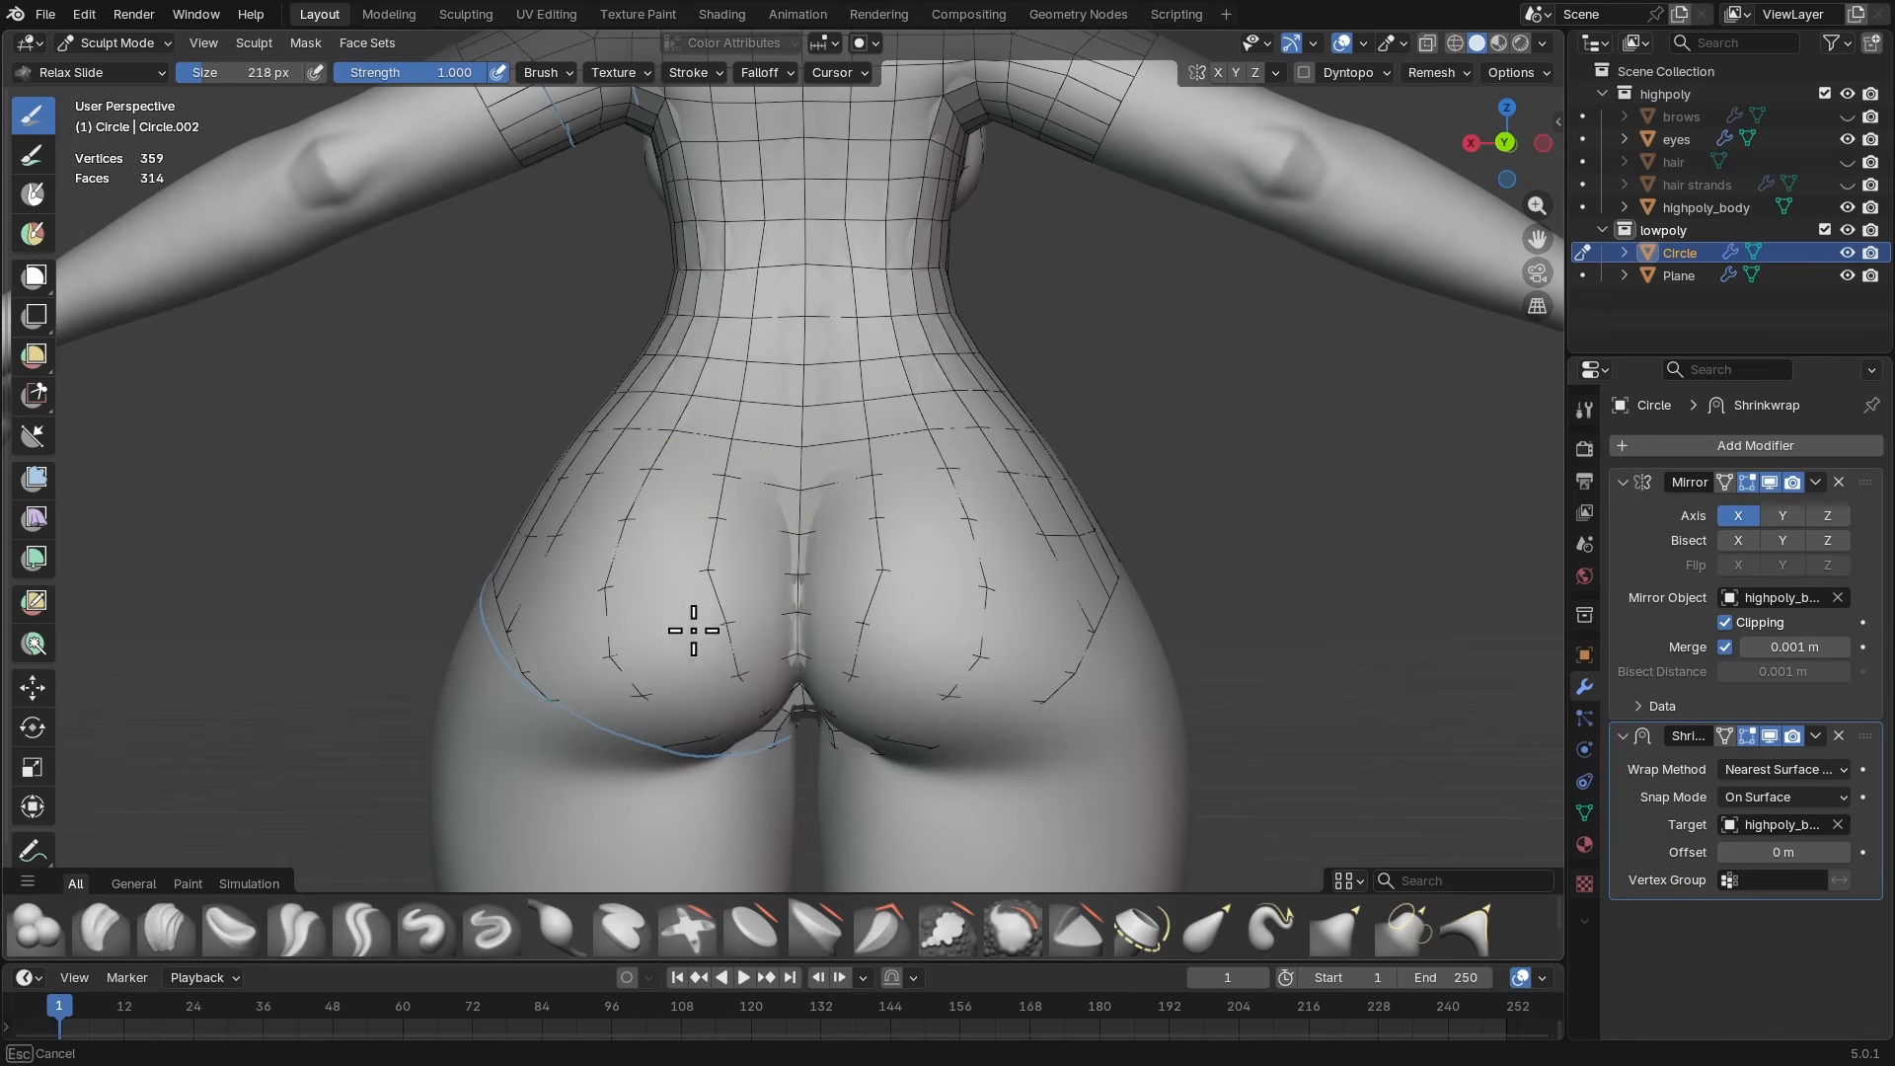
{"action": "left_click_drag", "start_coordinate": [693, 630], "coordinate": [713, 614]}
{"action": "scroll", "coordinate": [797, 548], "scroll_direction": "down", "scroll_amount": 2}
- Duplicate the Shrinkwrap modifier and apply one copy to snap the relaxed torso mesh back onto the body
{"action": "mouse_move", "coordinate": [799, 546]}
{"action": "middle_mouse_down"}
{"action": "mouse_move", "coordinate": [986, 605]}
{"action": "mouse_move", "coordinate": [977, 639]}
{"action": "mouse_move", "coordinate": [1017, 651]}
{"action": "middle_mouse_up"}
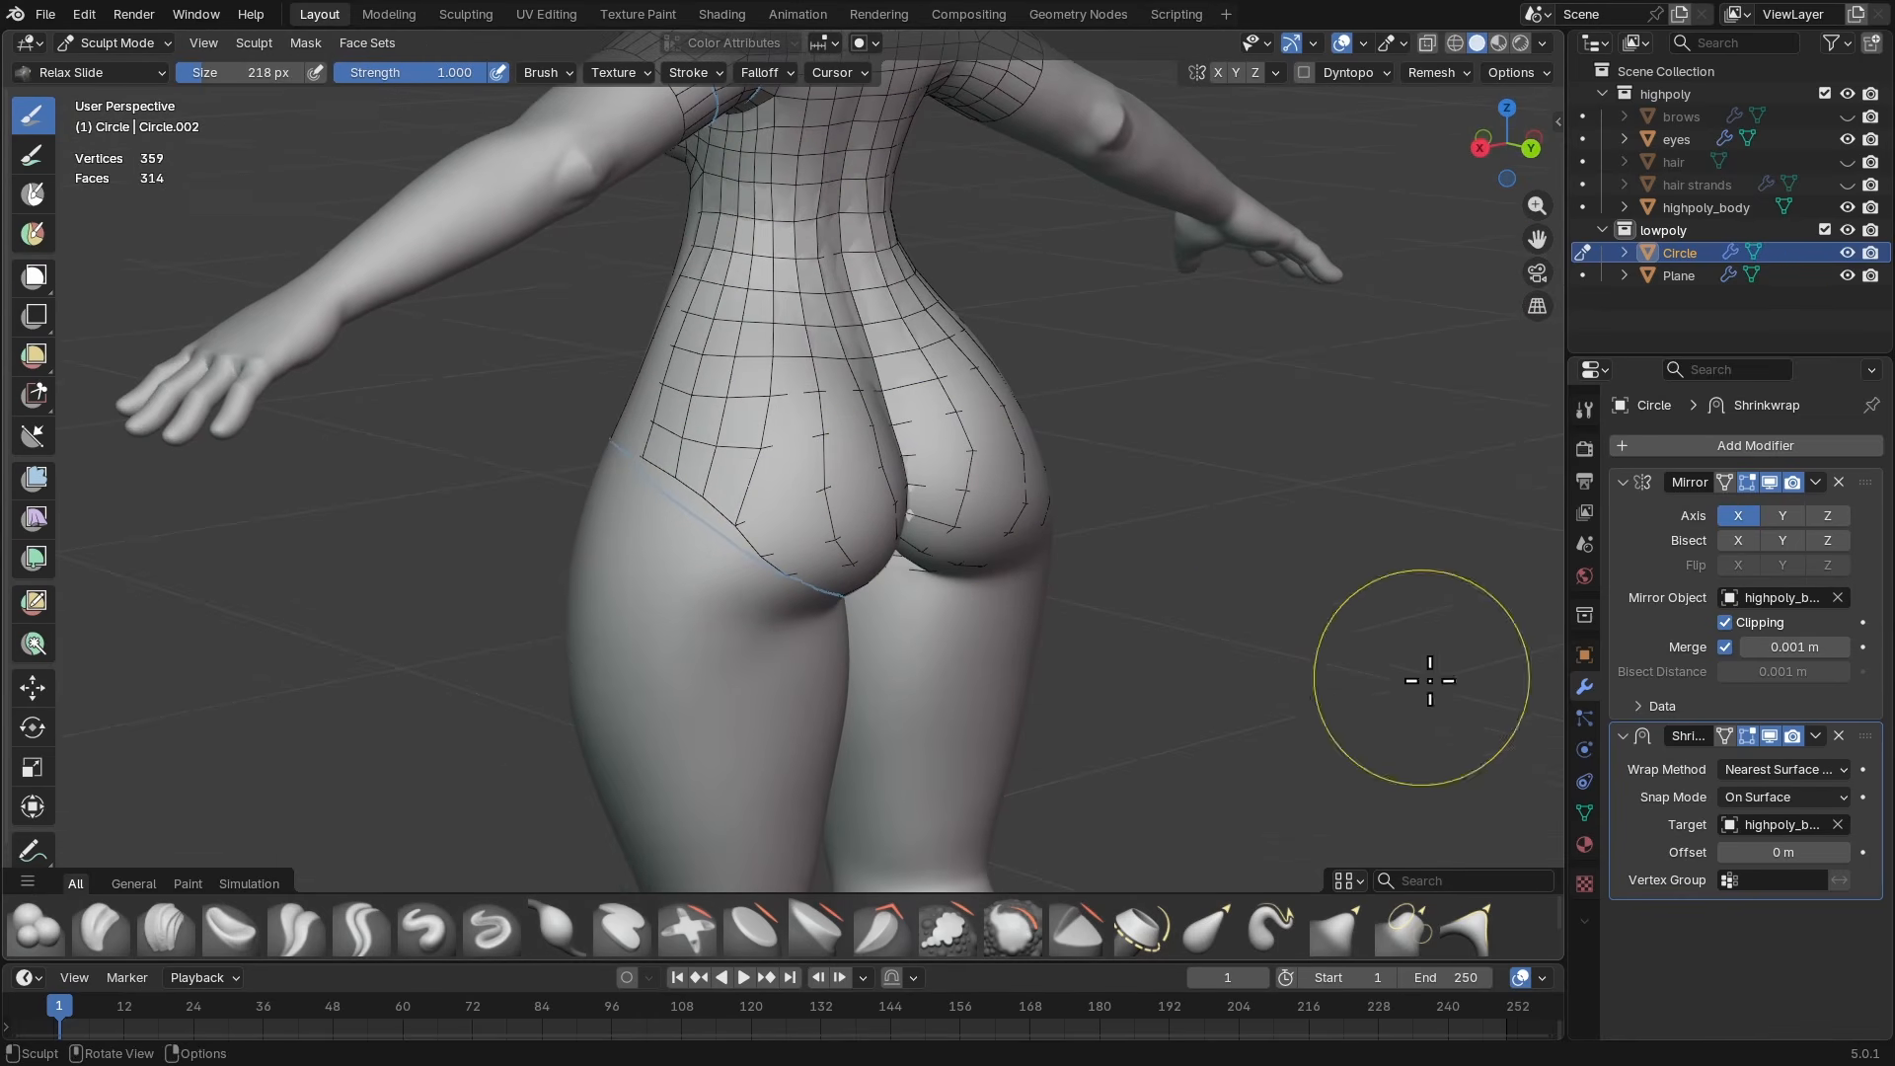
{"action": "right_click", "coordinate": [1621, 770]}
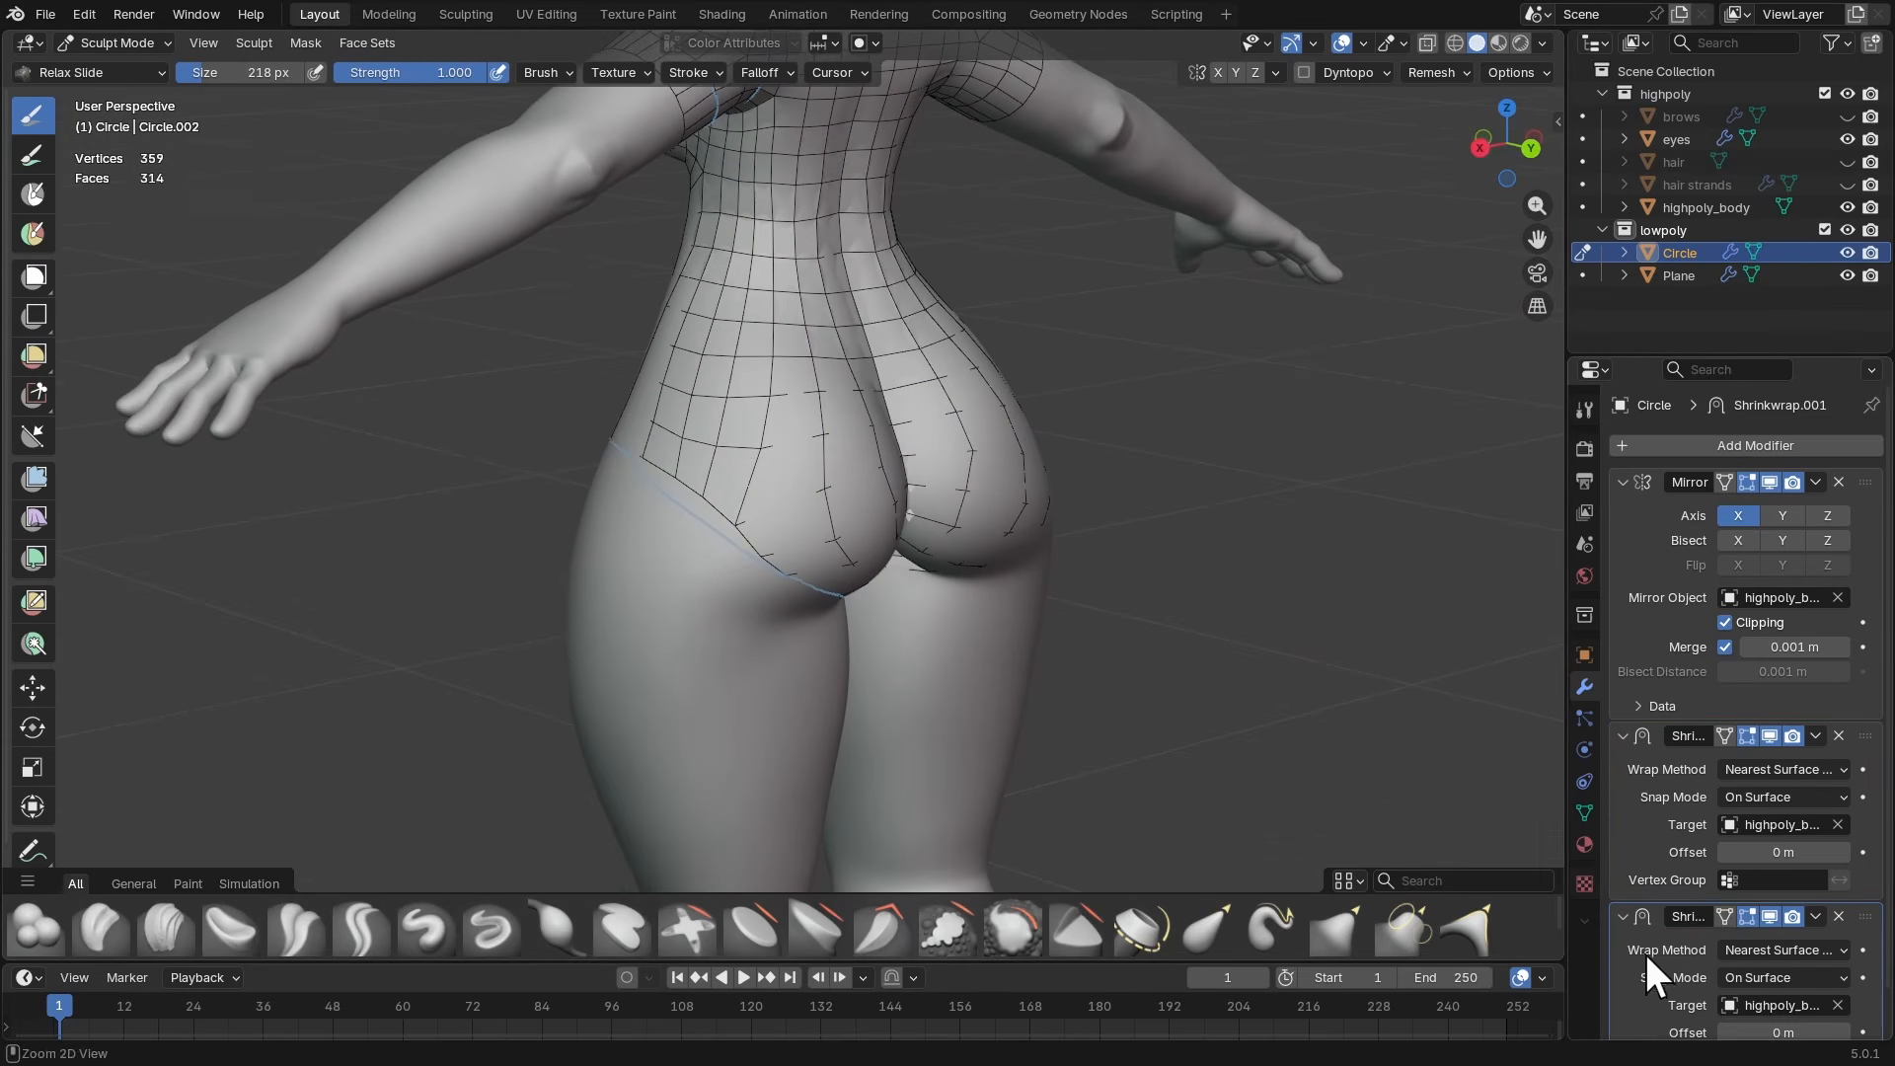
{"action": "left_click", "coordinate": [1645, 952]}
- Select the leg-opening edge loop and, in front view, extrude it down the leg to just above the foot
{"action": "mouse_move", "coordinate": [1217, 647]}
{"action": "middle_mouse_down"}
{"action": "mouse_move", "coordinate": [762, 443]}
{"action": "mouse_move", "coordinate": [777, 499]}
{"action": "mouse_move", "coordinate": [727, 262]}
{"action": "mouse_move", "coordinate": [785, 283]}
{"action": "mouse_move", "coordinate": [780, 366]}
{"action": "mouse_move", "coordinate": [1109, 322]}
{"action": "mouse_move", "coordinate": [1049, 411]}
{"action": "middle_mouse_up"}
{"action": "scroll", "coordinate": [1007, 385], "scroll_direction": "up", "scroll_amount": 4}
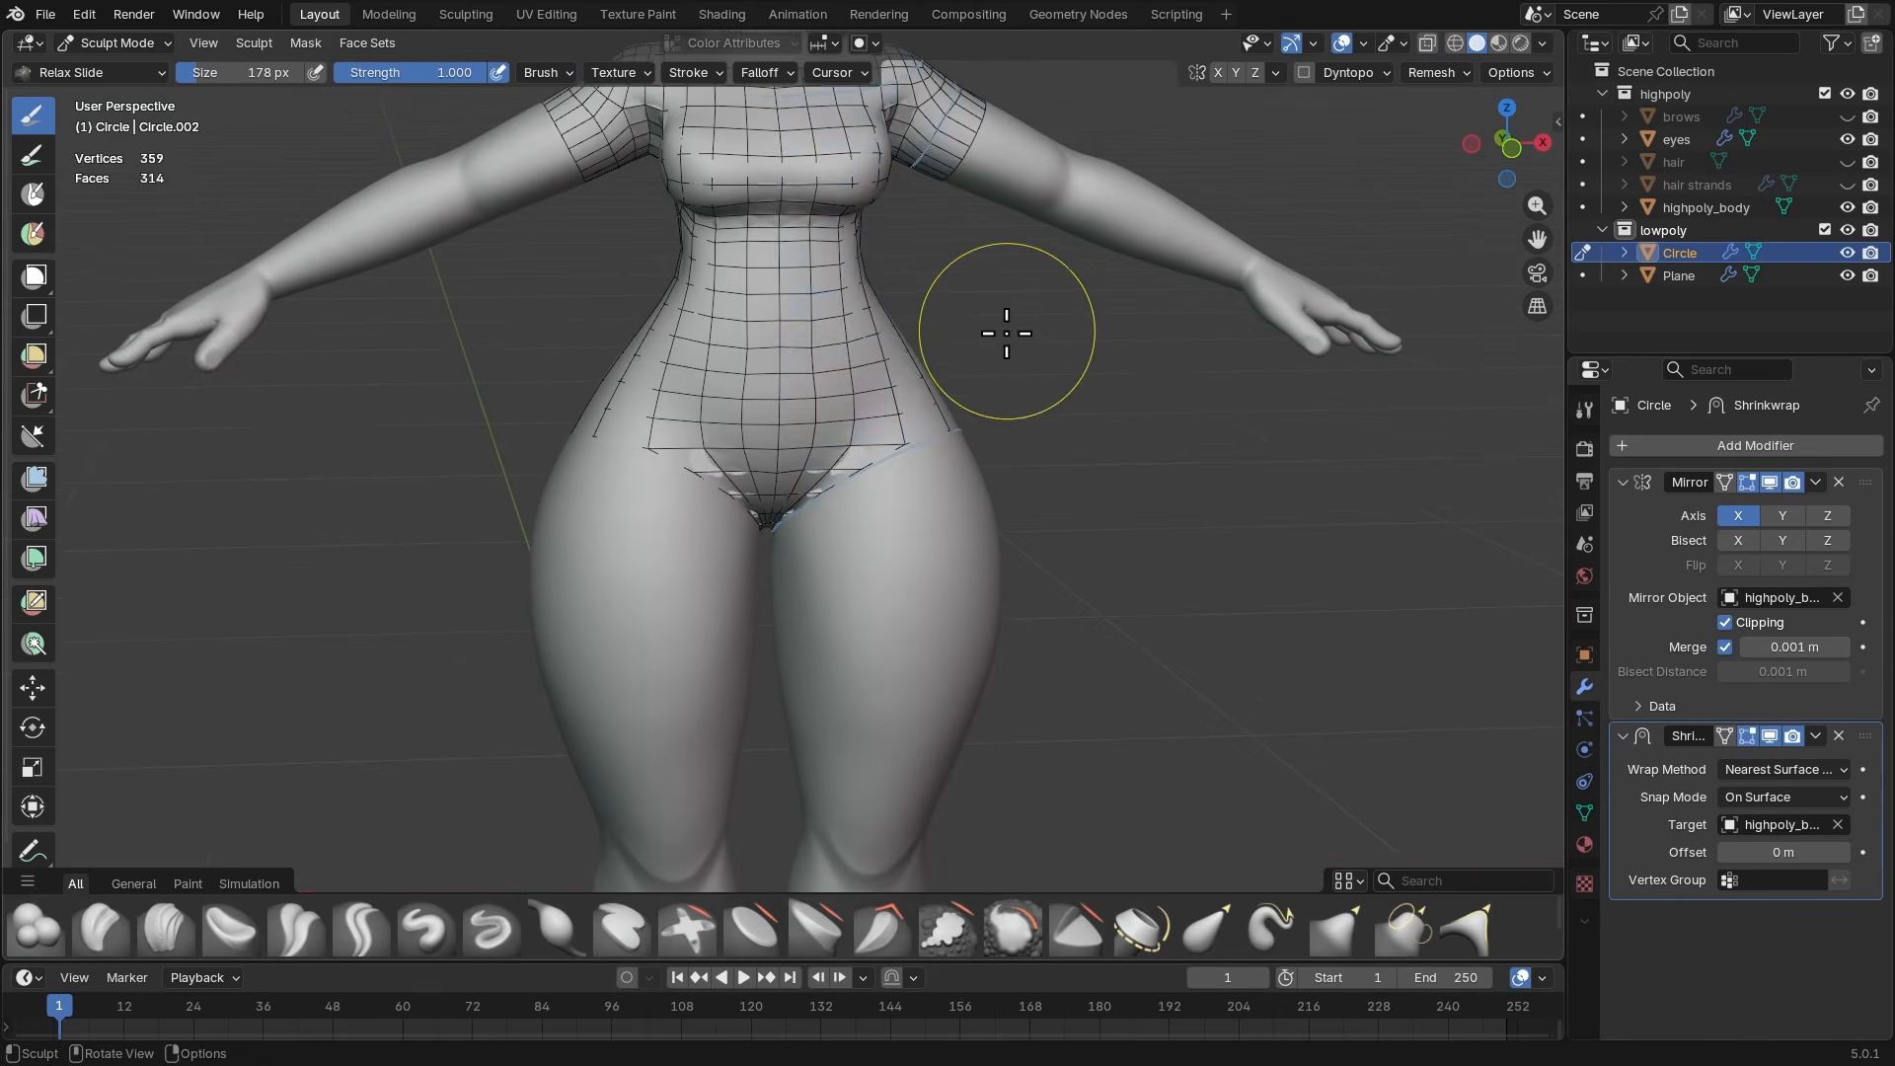
{"action": "key", "text": "Tab"}
{"action": "scroll", "coordinate": [962, 403], "scroll_direction": "up", "scroll_amount": 2}
{"action": "middle_click_drag", "start_coordinate": [946, 401], "coordinate": [1044, 419]}
{"action": "left_click", "coordinate": [894, 360], "text": "alt"}
{"action": "scroll", "coordinate": [1081, 397], "scroll_direction": "down", "scroll_amount": 3}
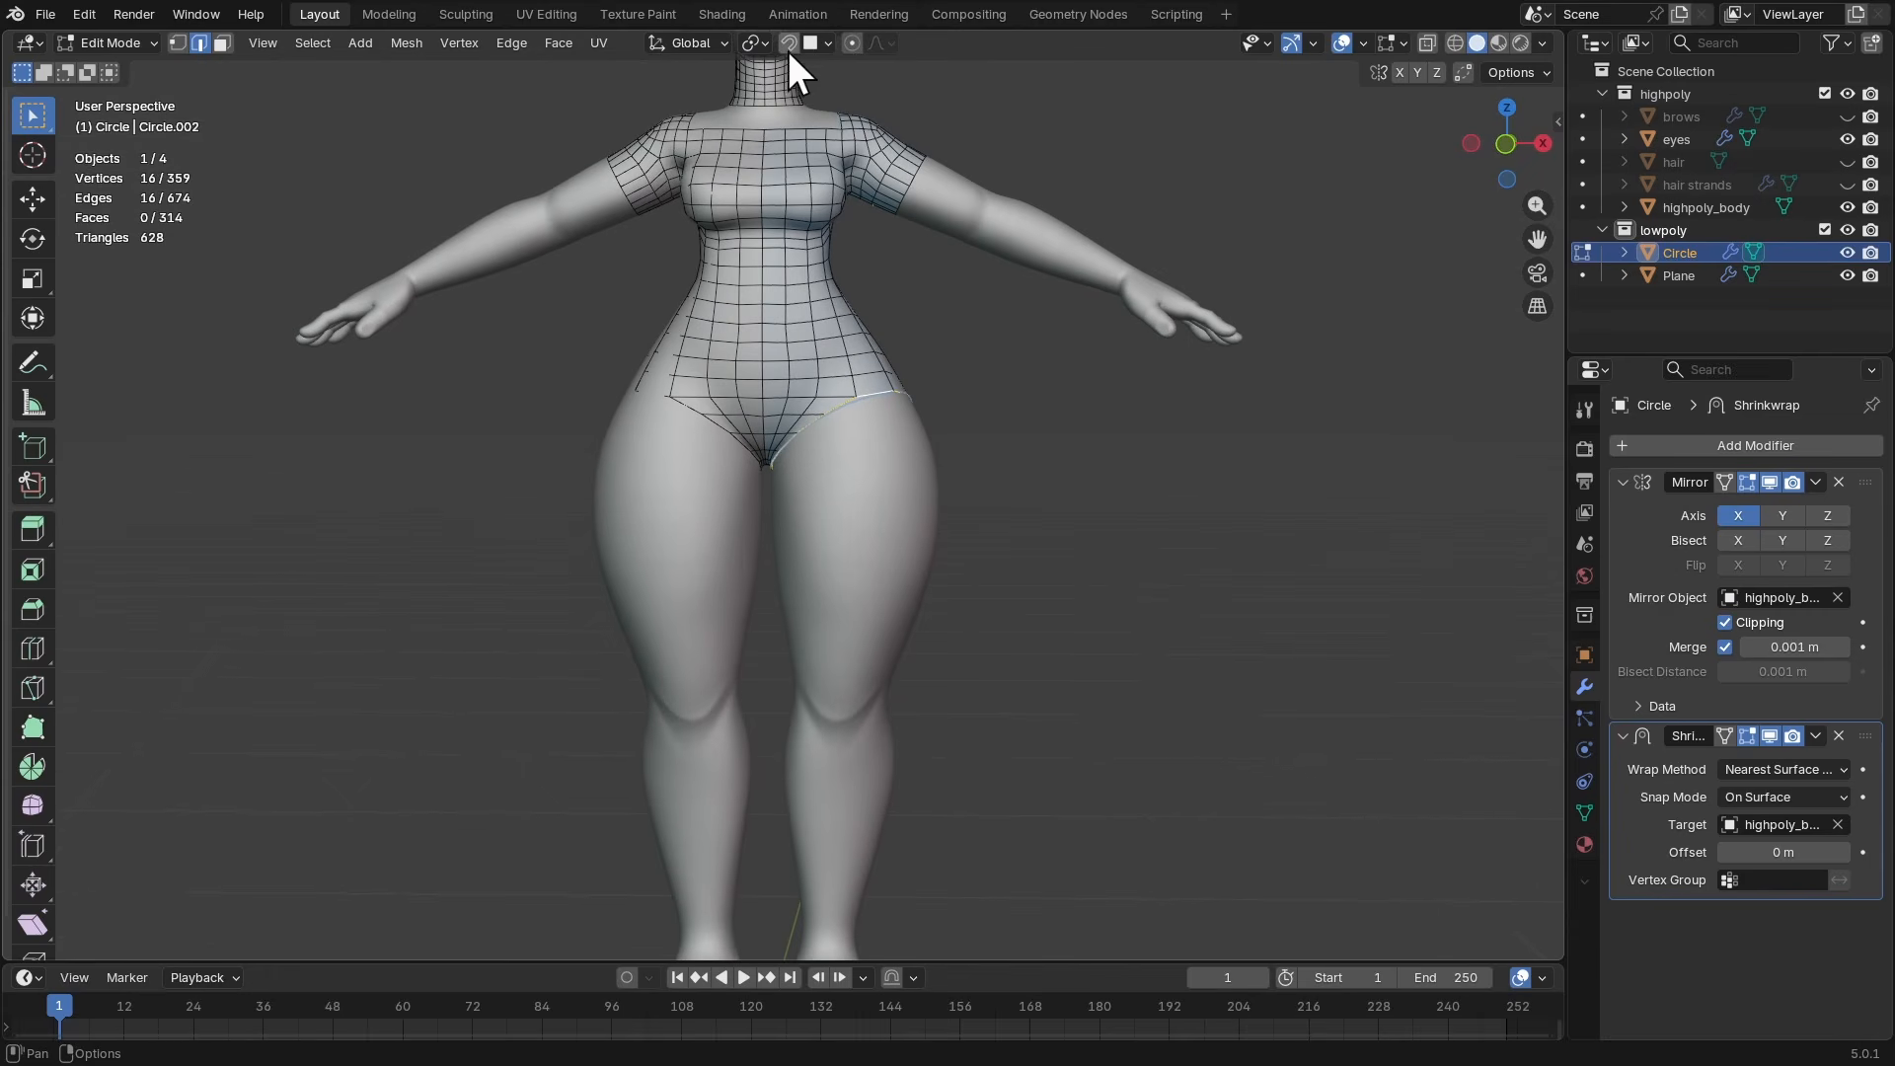
{"action": "key", "text": "KP_1"}
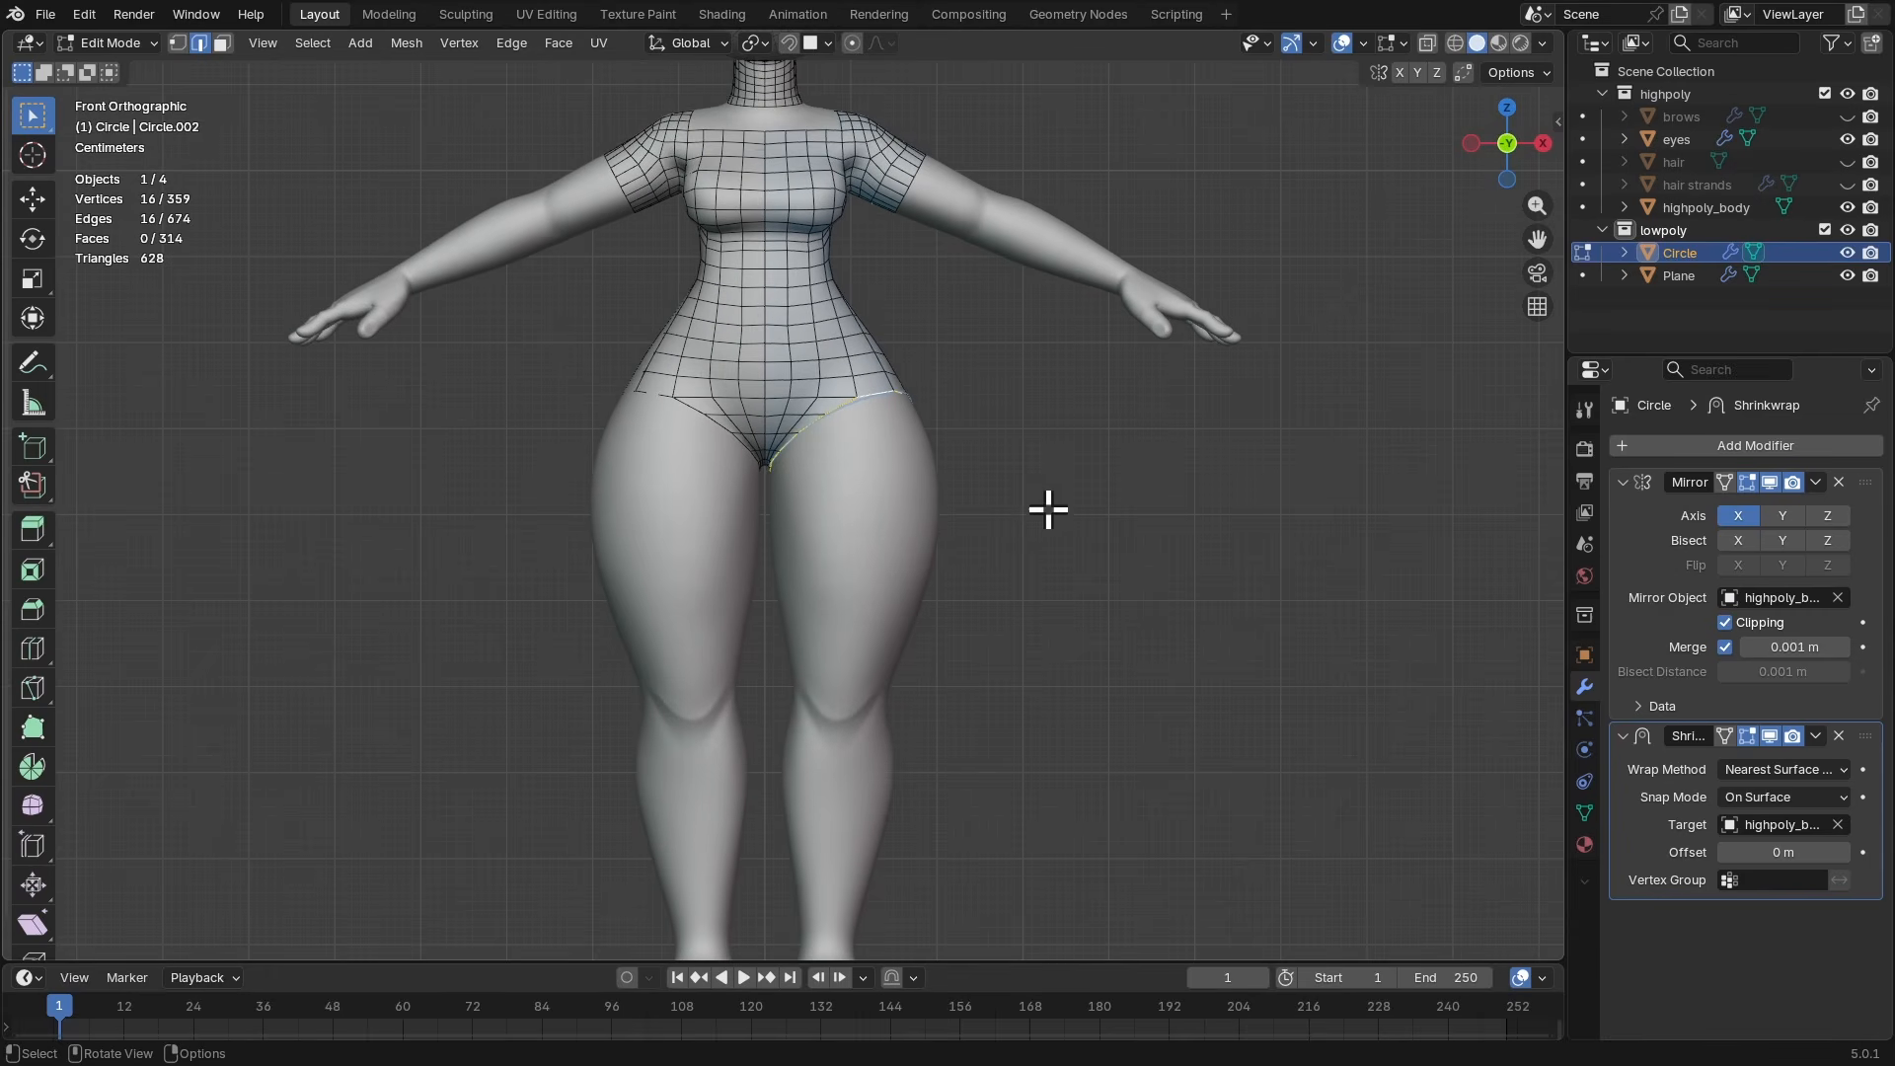
{"action": "middle_click_drag", "start_coordinate": [995, 536], "coordinate": [1003, 397], "text": "shift"}
{"action": "scroll", "coordinate": [921, 292], "scroll_direction": "up", "scroll_amount": 1}
{"action": "key", "text": "e"}
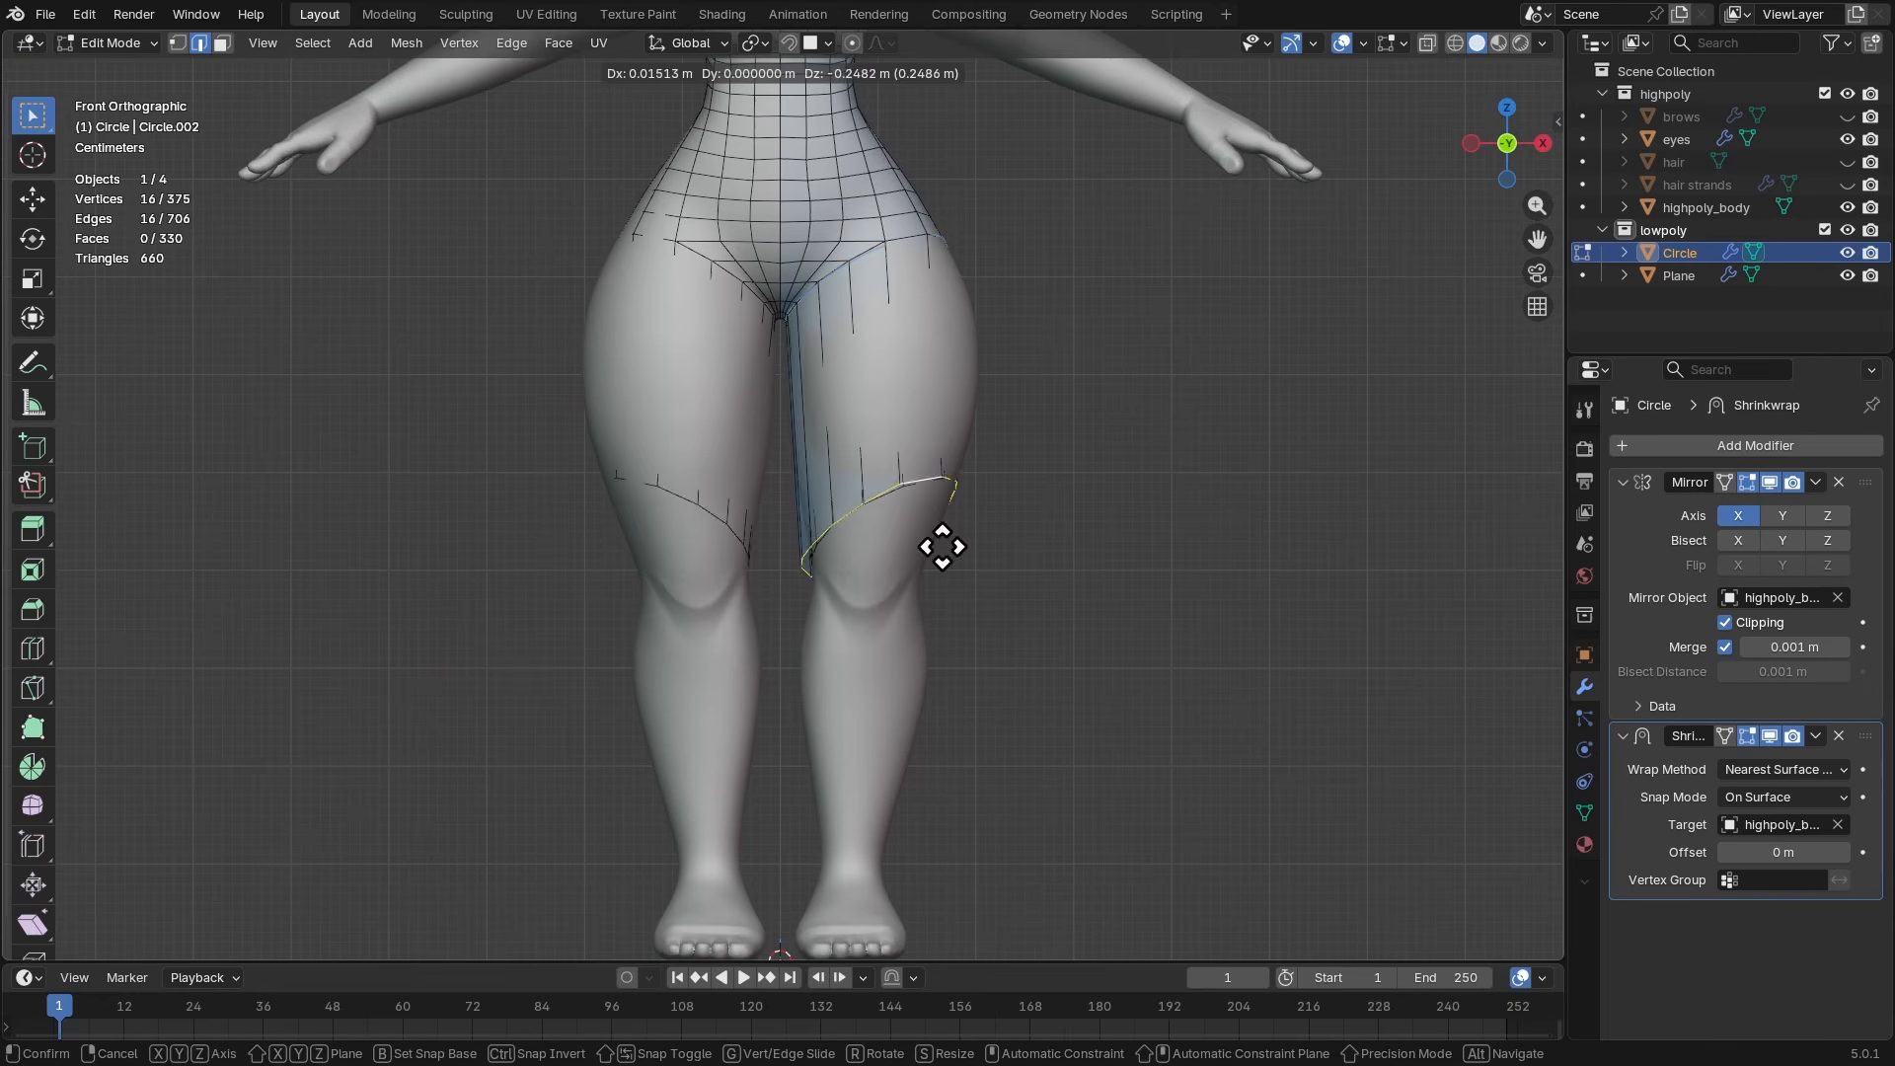
{"action": "left_click", "coordinate": [928, 842]}
{"action": "middle_click_drag", "start_coordinate": [926, 842], "coordinate": [944, 529], "text": "shift"}
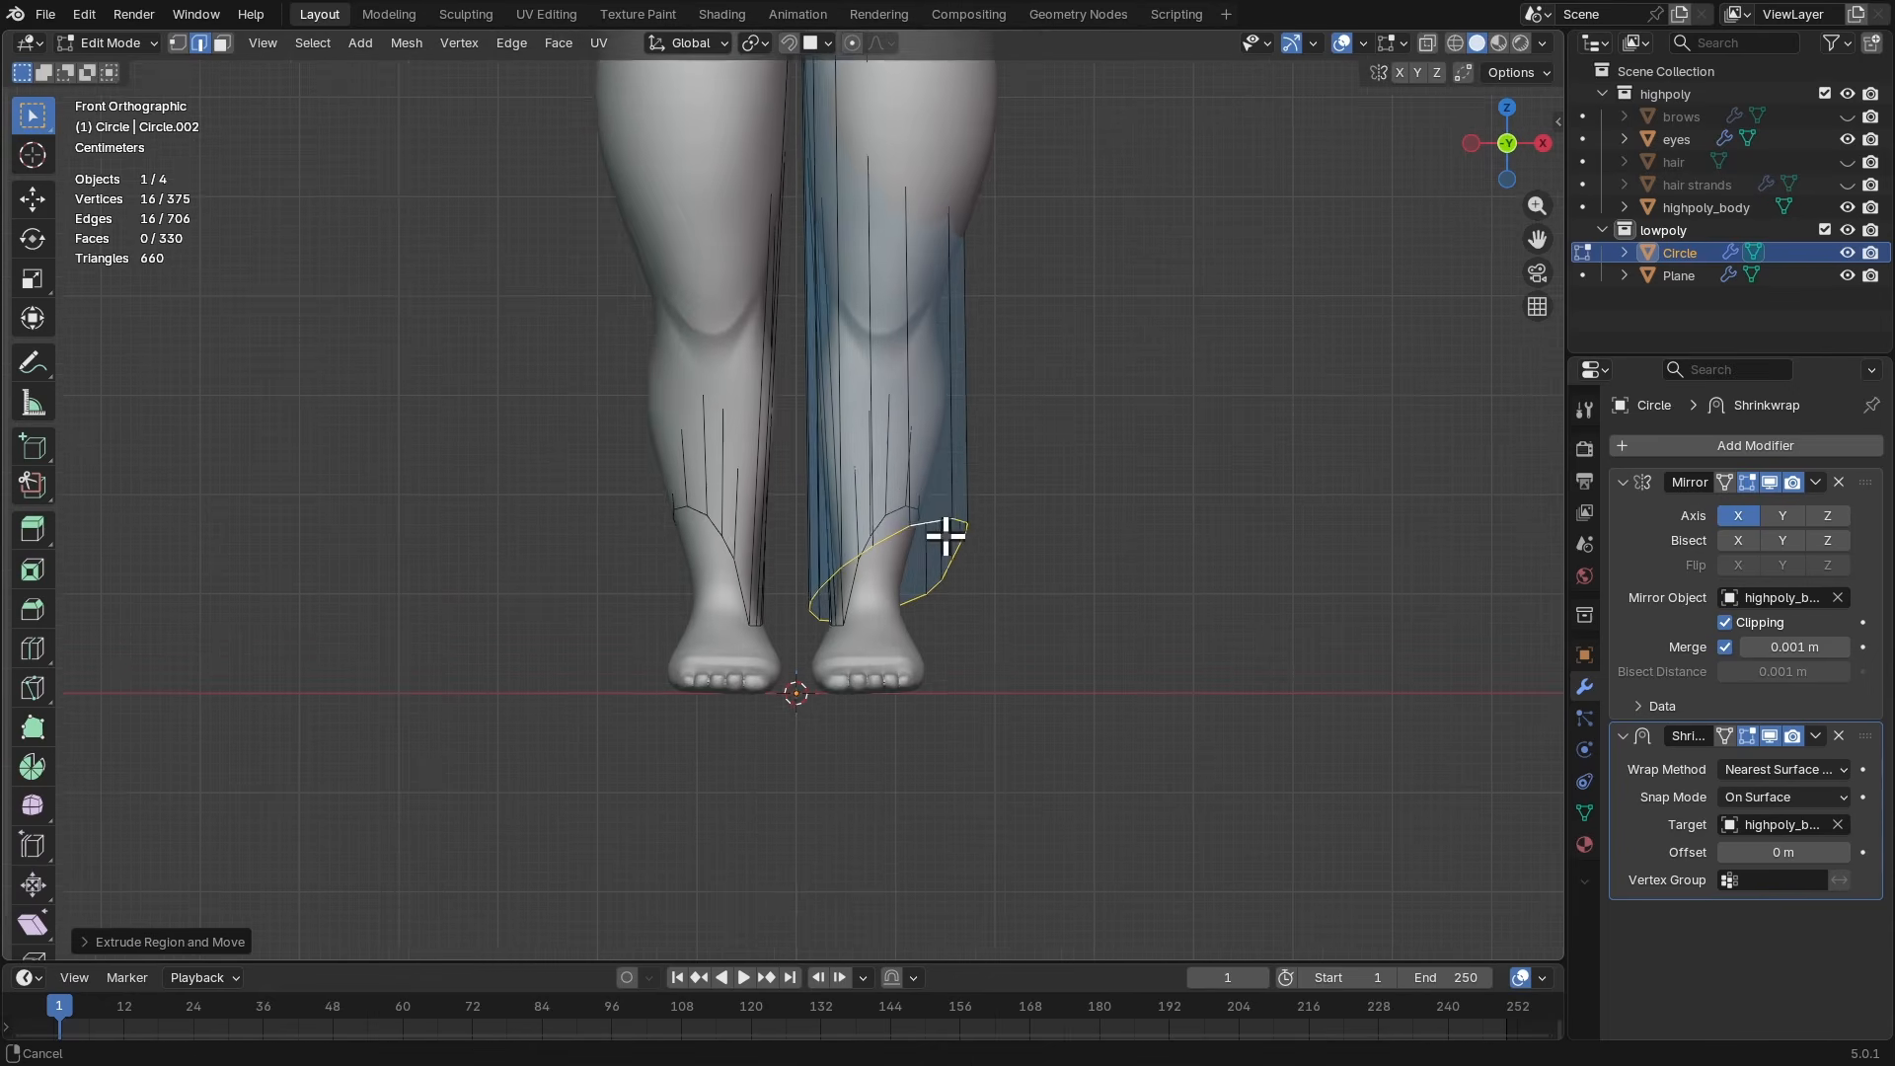
- Flatten the extruded bottom loop by scaling it to 0 along Z
{"action": "scroll", "coordinate": [985, 348], "scroll_direction": "up", "scroll_amount": 2}
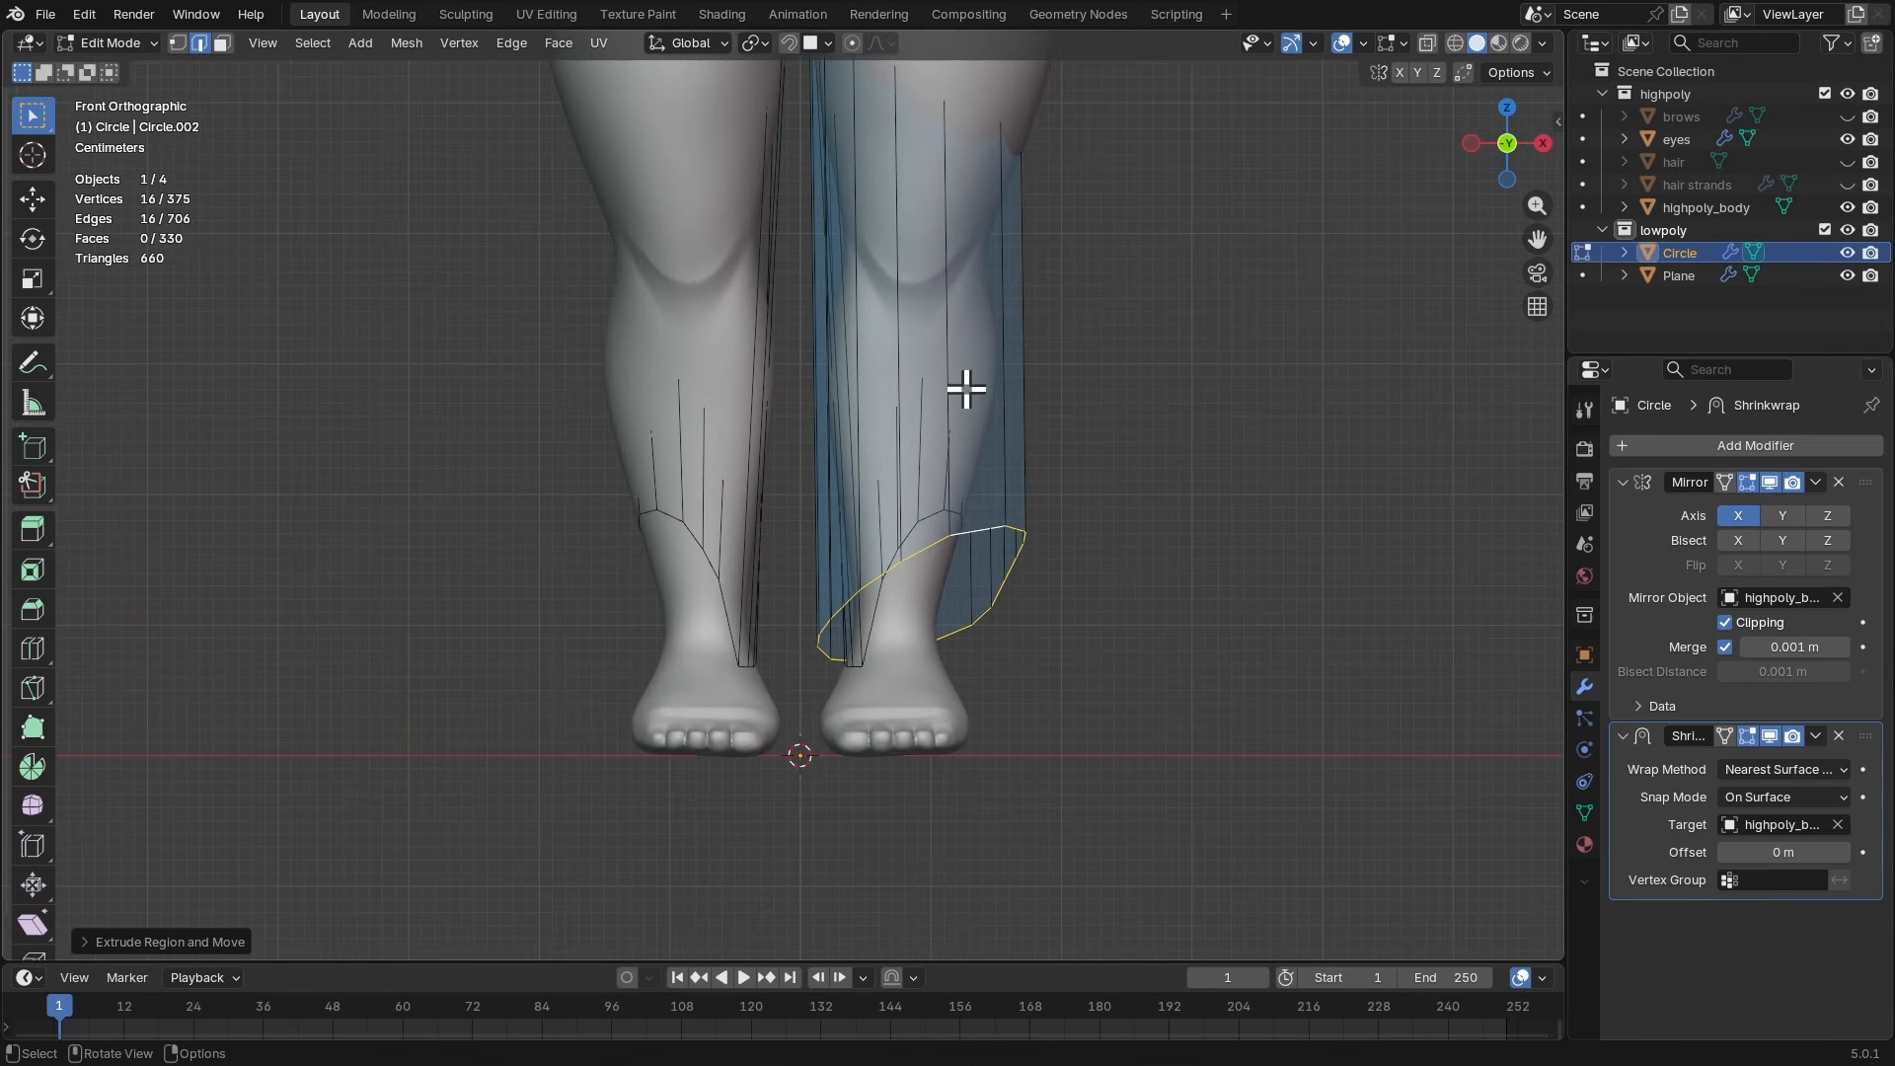
{"action": "key", "text": "s"}
{"action": "key", "text": "z"}
{"action": "key", "text": "0"}
{"action": "key", "text": "Return"}
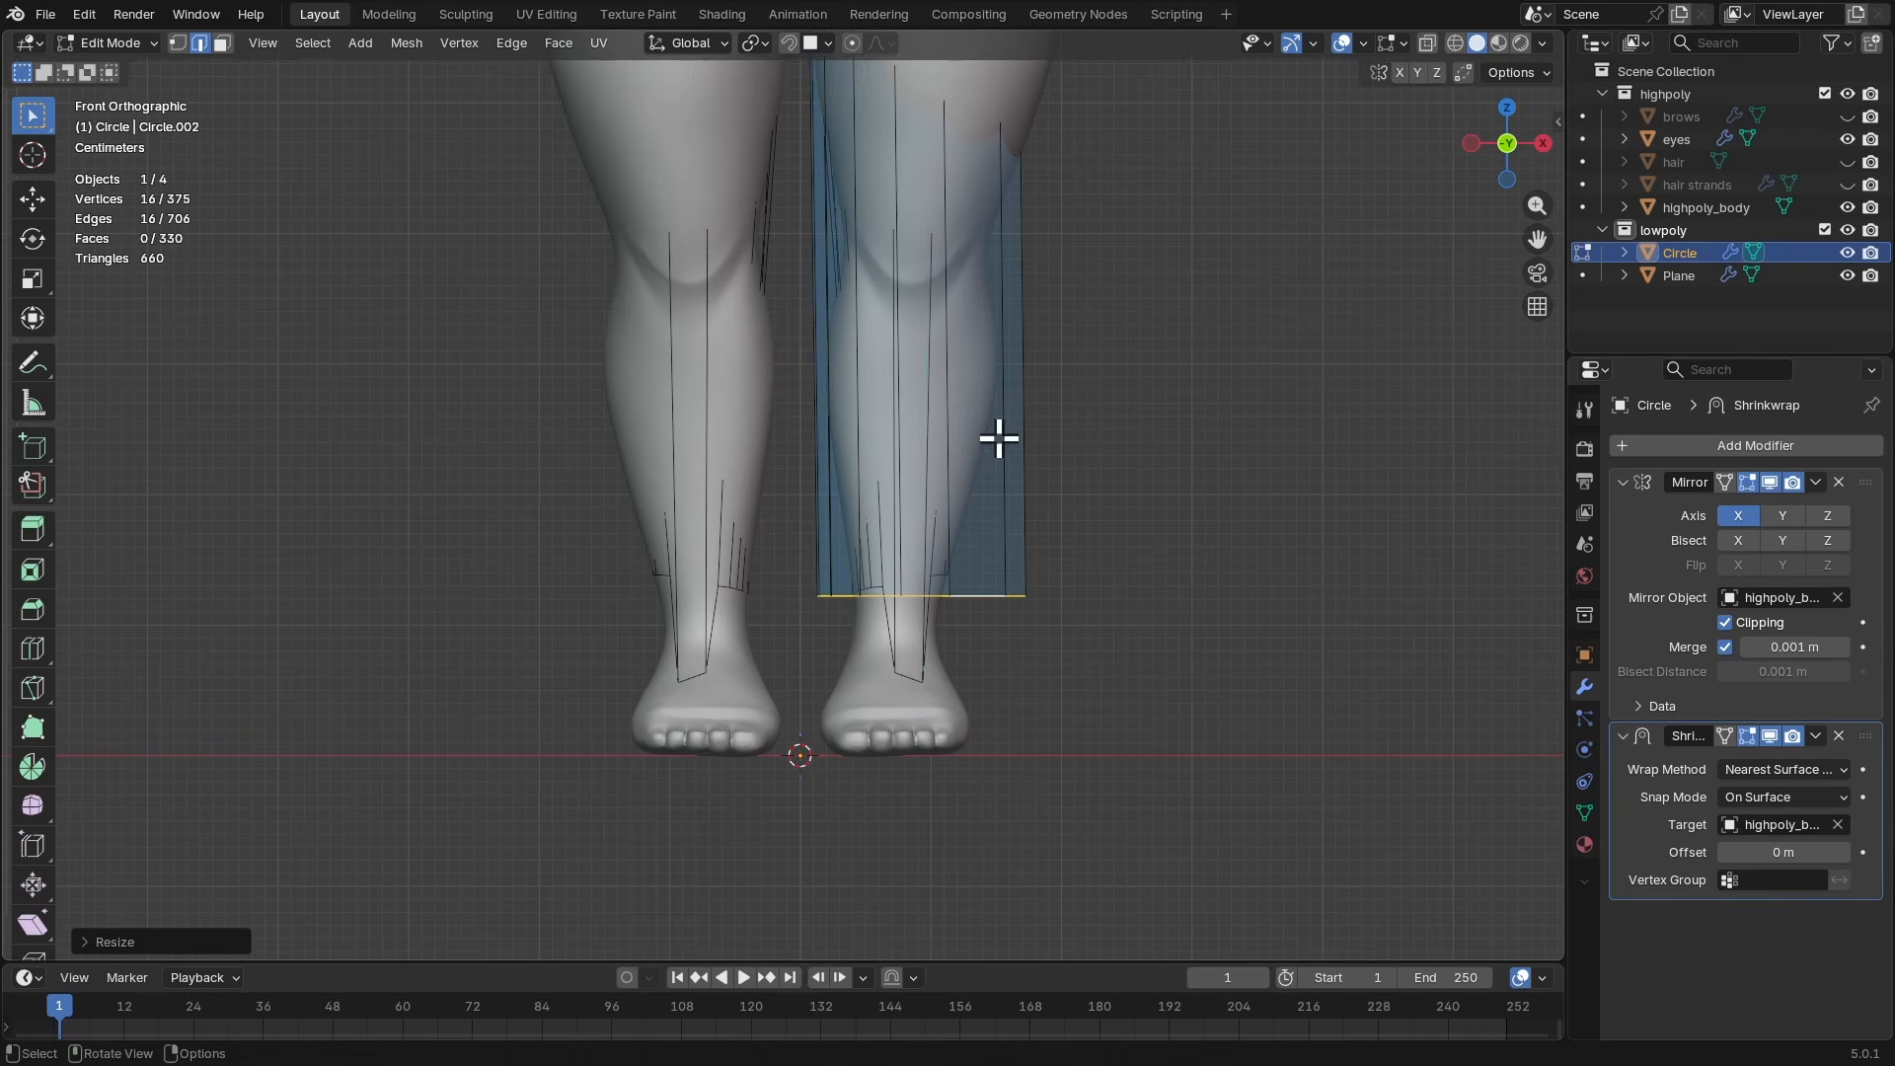
- Scale the leg's bottom edge loop down to ankle width and center it on the ankle in front and right views
{"action": "key", "text": "s"}
{"action": "left_click", "coordinate": [1044, 589]}
{"action": "key", "text": "g"}
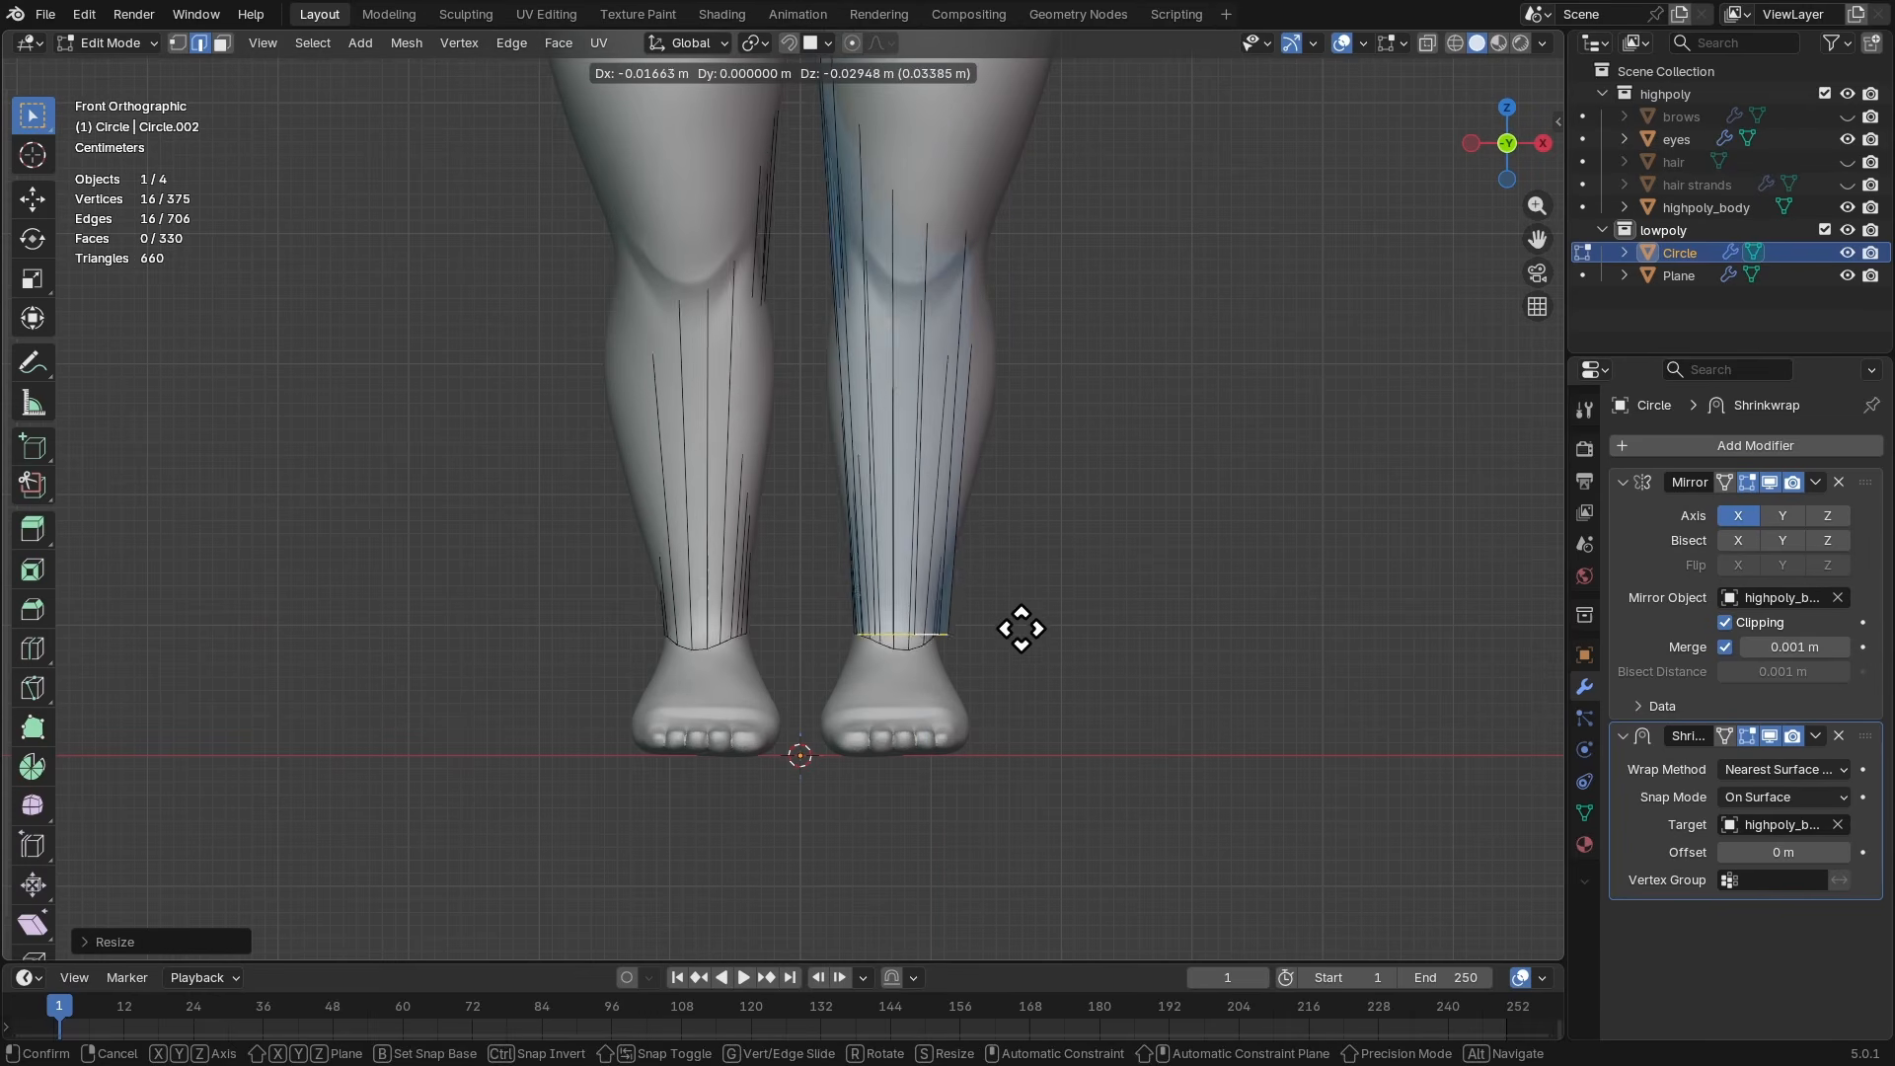
{"action": "left_click", "coordinate": [1016, 622]}
{"action": "key", "text": "KP_3"}
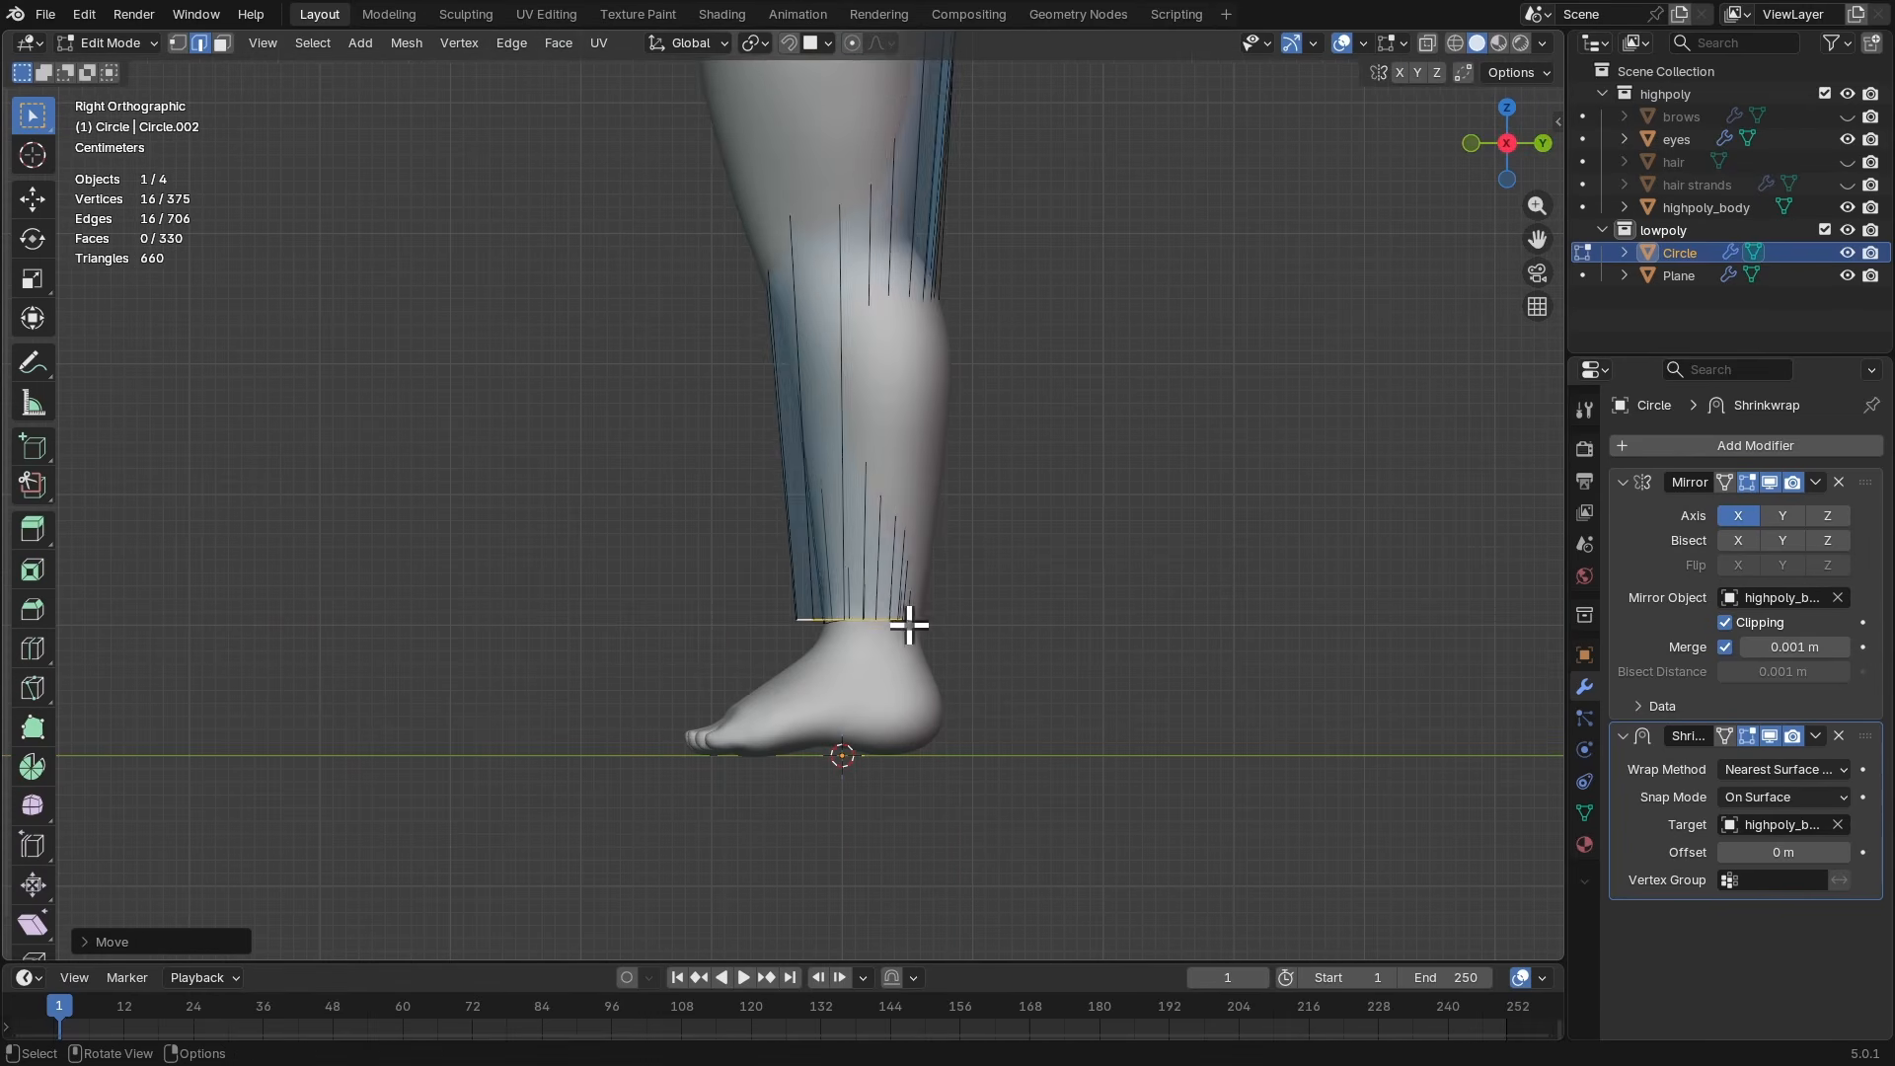
{"action": "key", "text": "g"}
{"action": "left_click", "coordinate": [938, 629]}
- Add an edge loop around the leg near the knee and flatten it along the Z axis
{"action": "middle_click_drag", "start_coordinate": [1026, 405], "coordinate": [1049, 576], "text": "shift"}
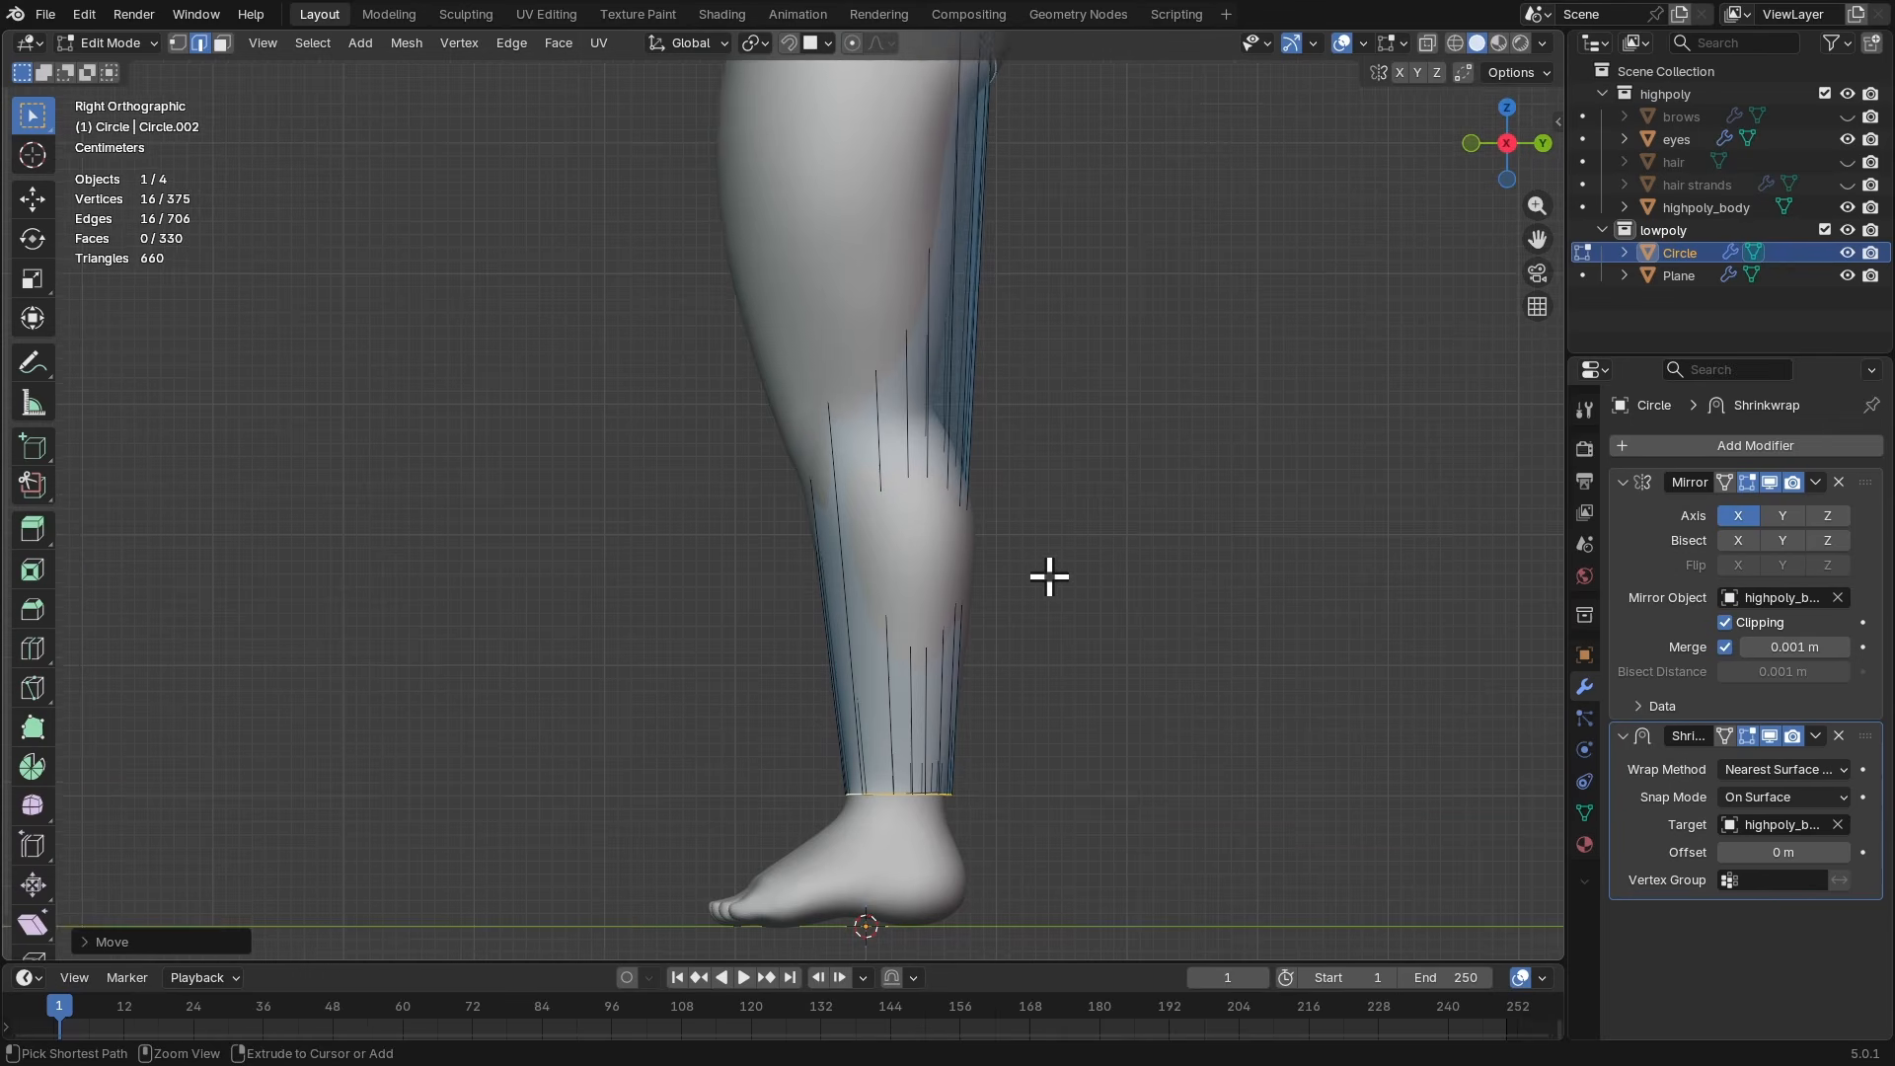
{"action": "scroll", "coordinate": [960, 418], "scroll_direction": "down", "scroll_amount": 1}
{"action": "key", "text": "ctrl+r"}
{"action": "left_click", "coordinate": [960, 415]}
{"action": "left_click", "coordinate": [961, 406]}
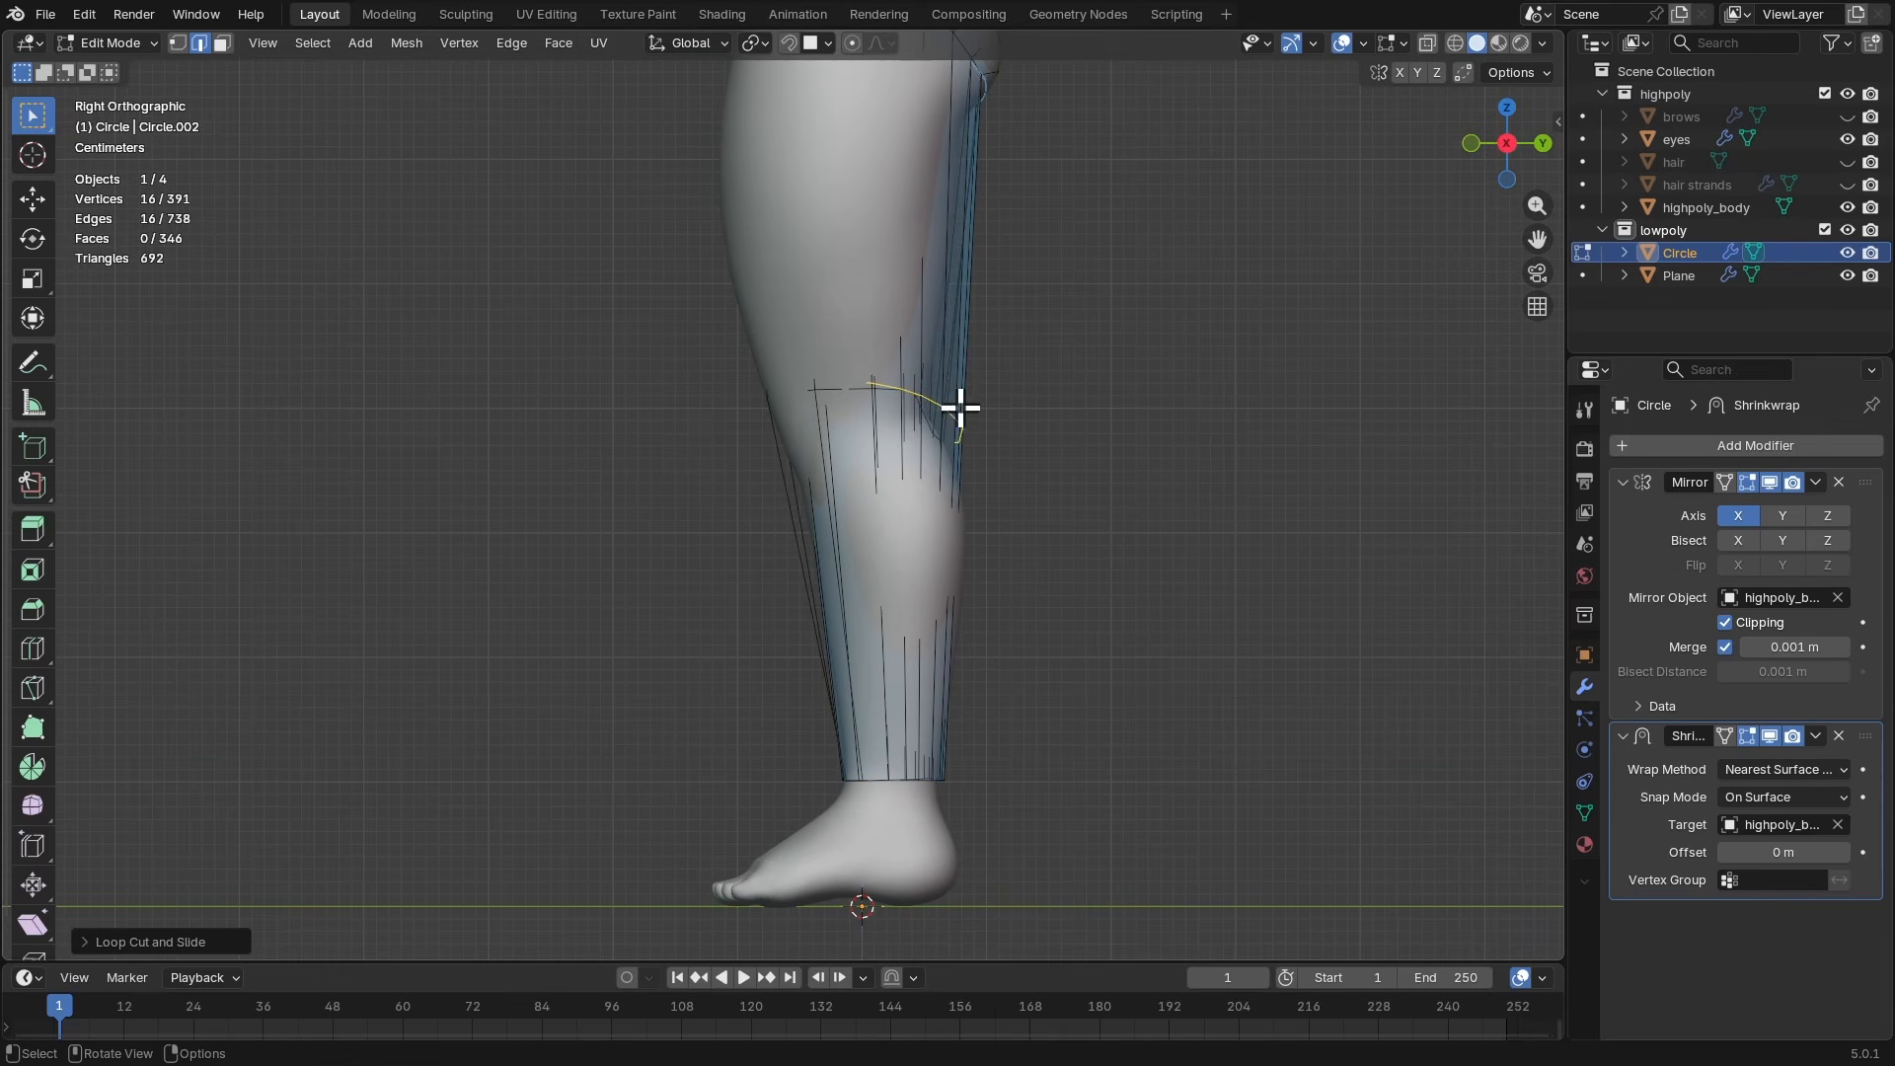
{"action": "key", "text": "s"}
{"action": "key", "text": "z"}
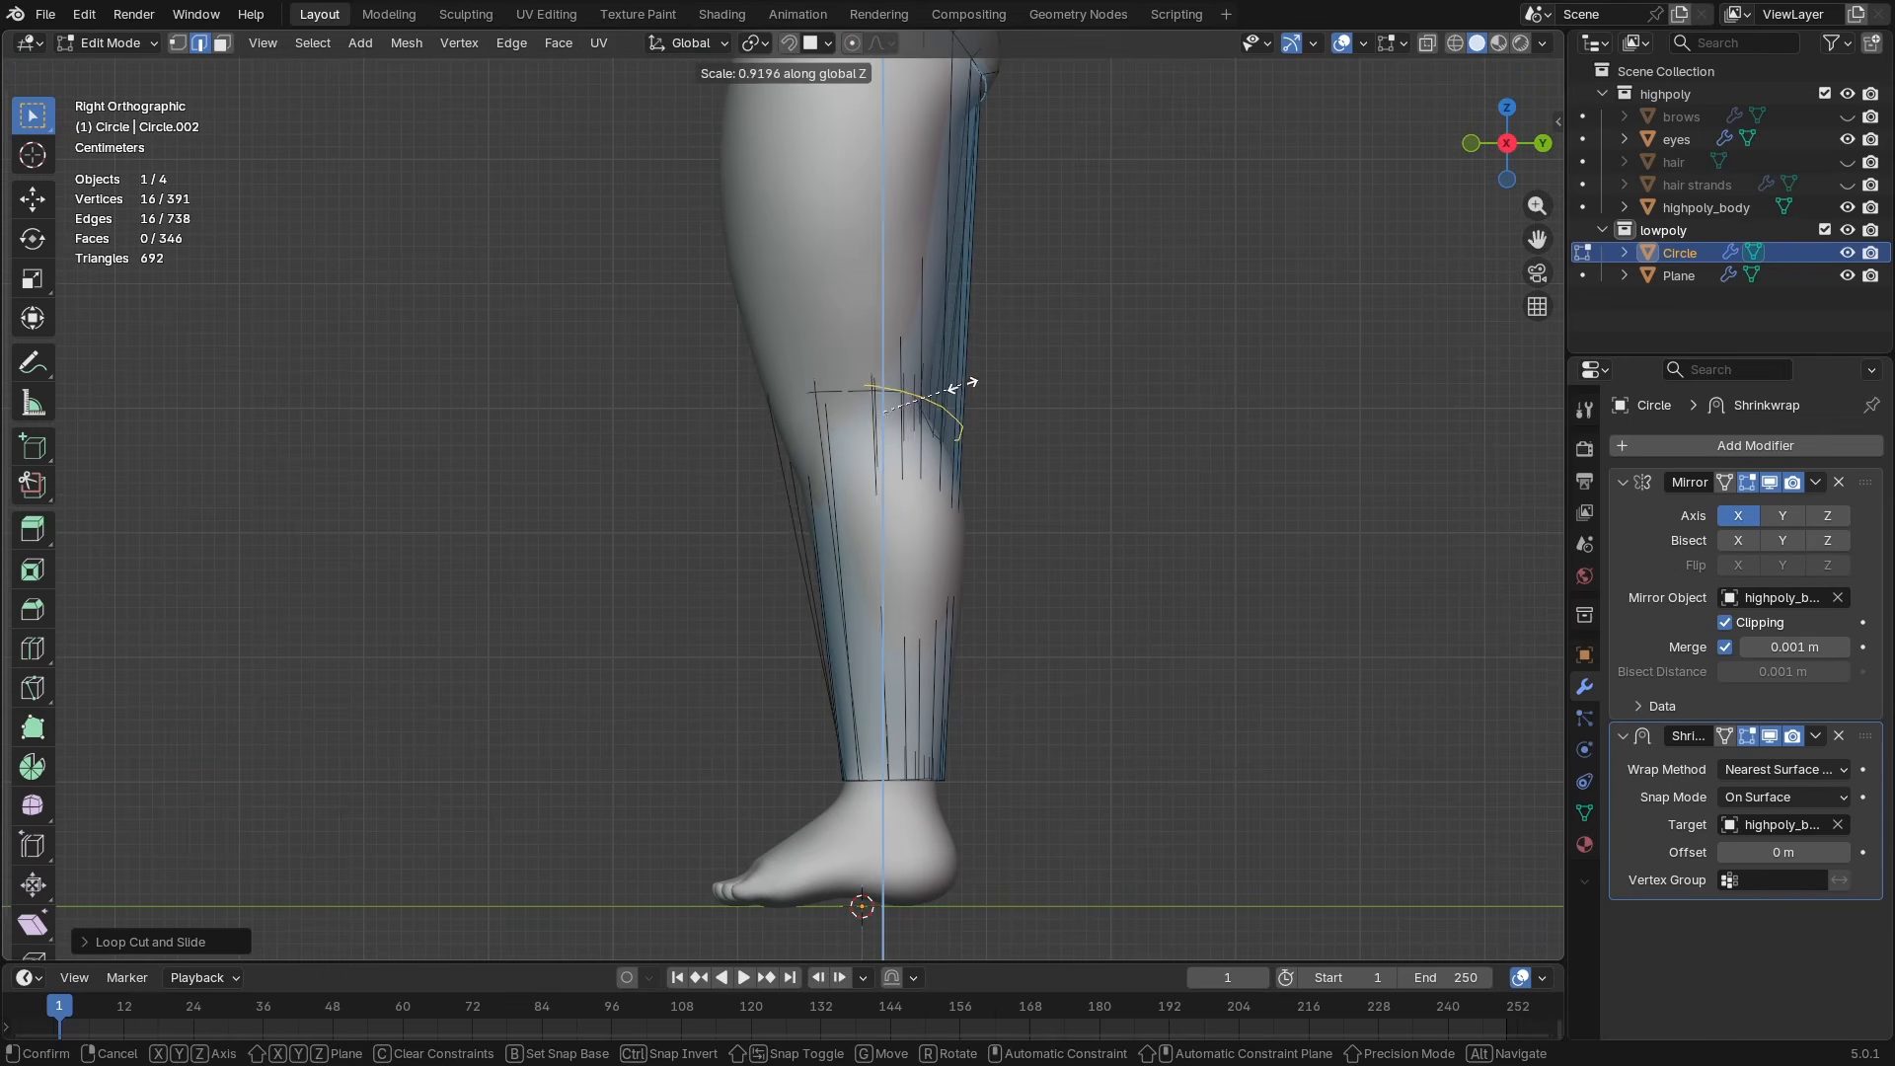
{"action": "key", "text": "Return"}
- Scale, move and tilt the knee edge loop in right view so it follows the knee's slant
{"action": "key", "text": "s"}
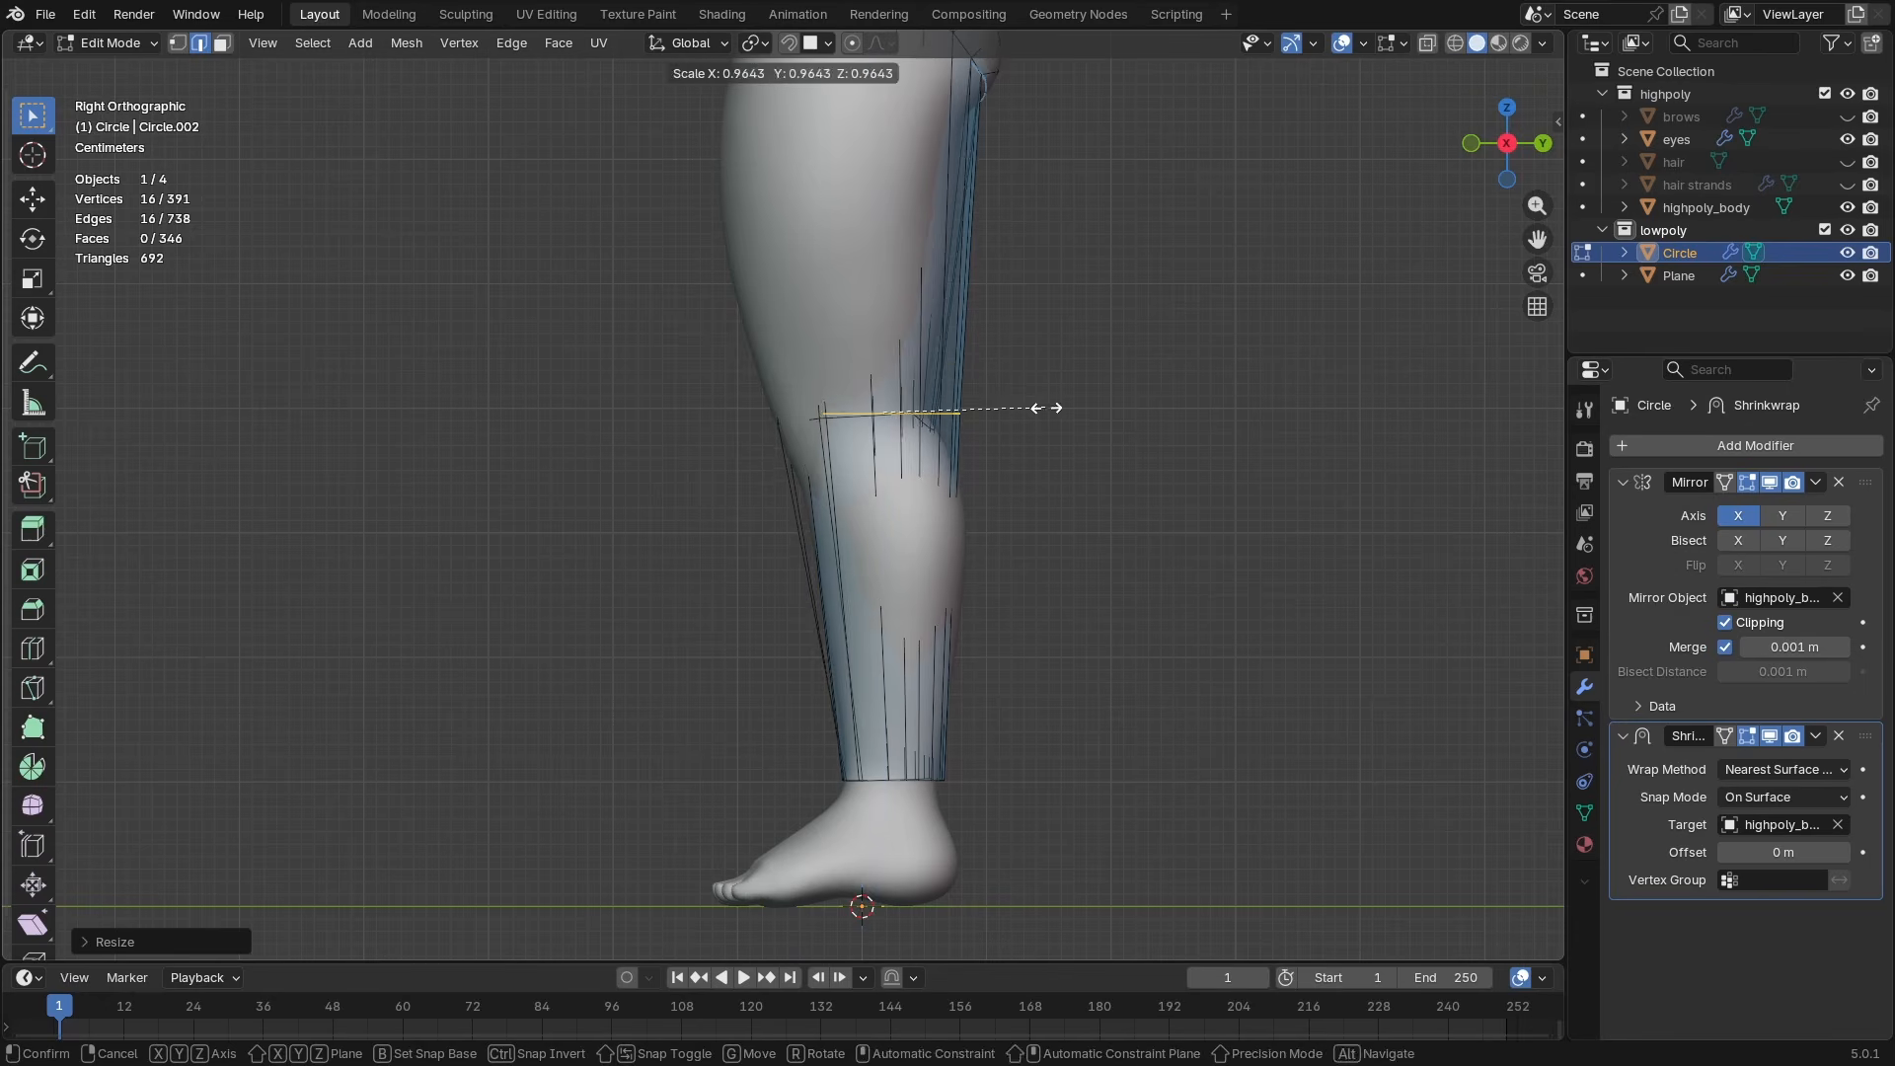
{"action": "left_click", "coordinate": [1045, 410]}
{"action": "key", "text": "g"}
{"action": "left_click", "coordinate": [998, 414]}
{"action": "key", "text": "r"}
{"action": "left_click", "coordinate": [998, 373]}
{"action": "key", "text": "g"}
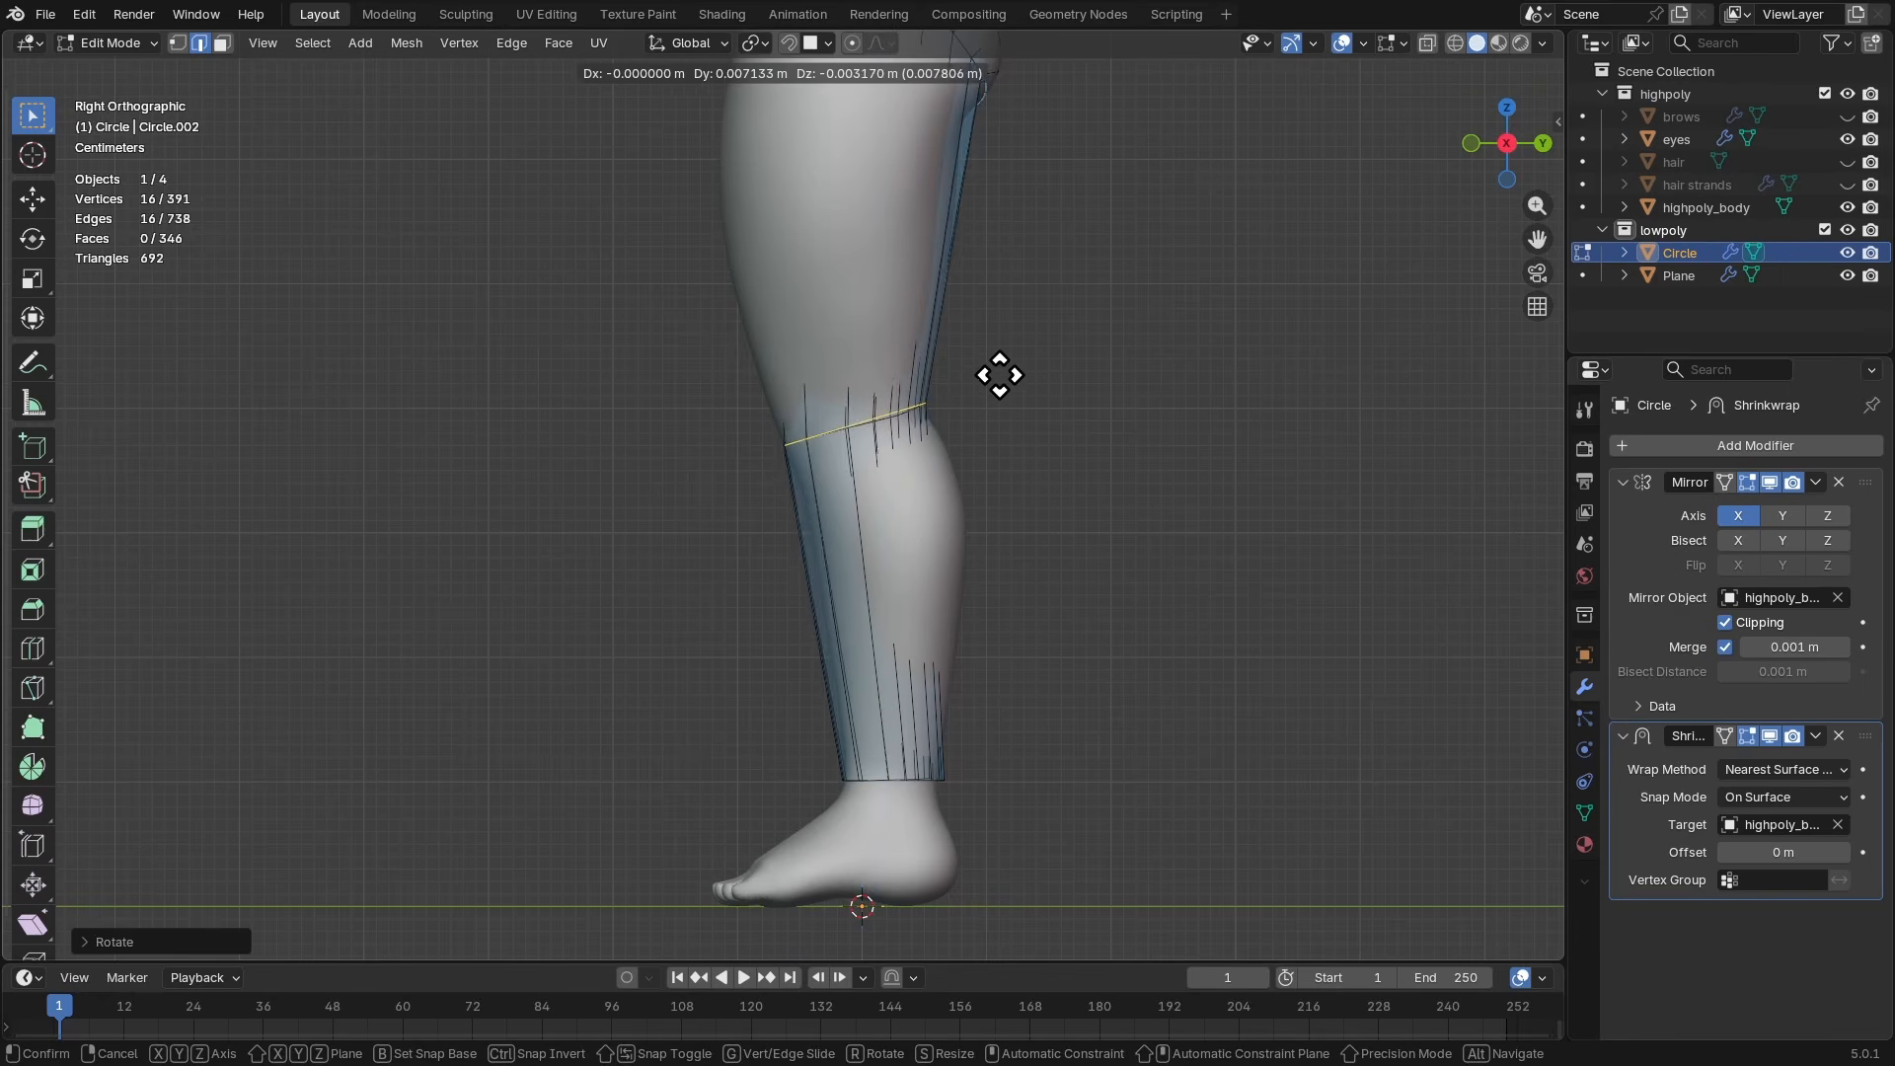
{"action": "left_click", "coordinate": [1000, 379]}
{"action": "key", "text": "r"}
{"action": "left_click", "coordinate": [1002, 369]}
- With X-ray on, add an edge loop at mid-thigh and scale and move it to the thigh's thickness in right view
{"action": "middle_click_drag", "start_coordinate": [985, 258], "coordinate": [1021, 393], "text": "shift"}
{"action": "key", "text": "alt+z"}
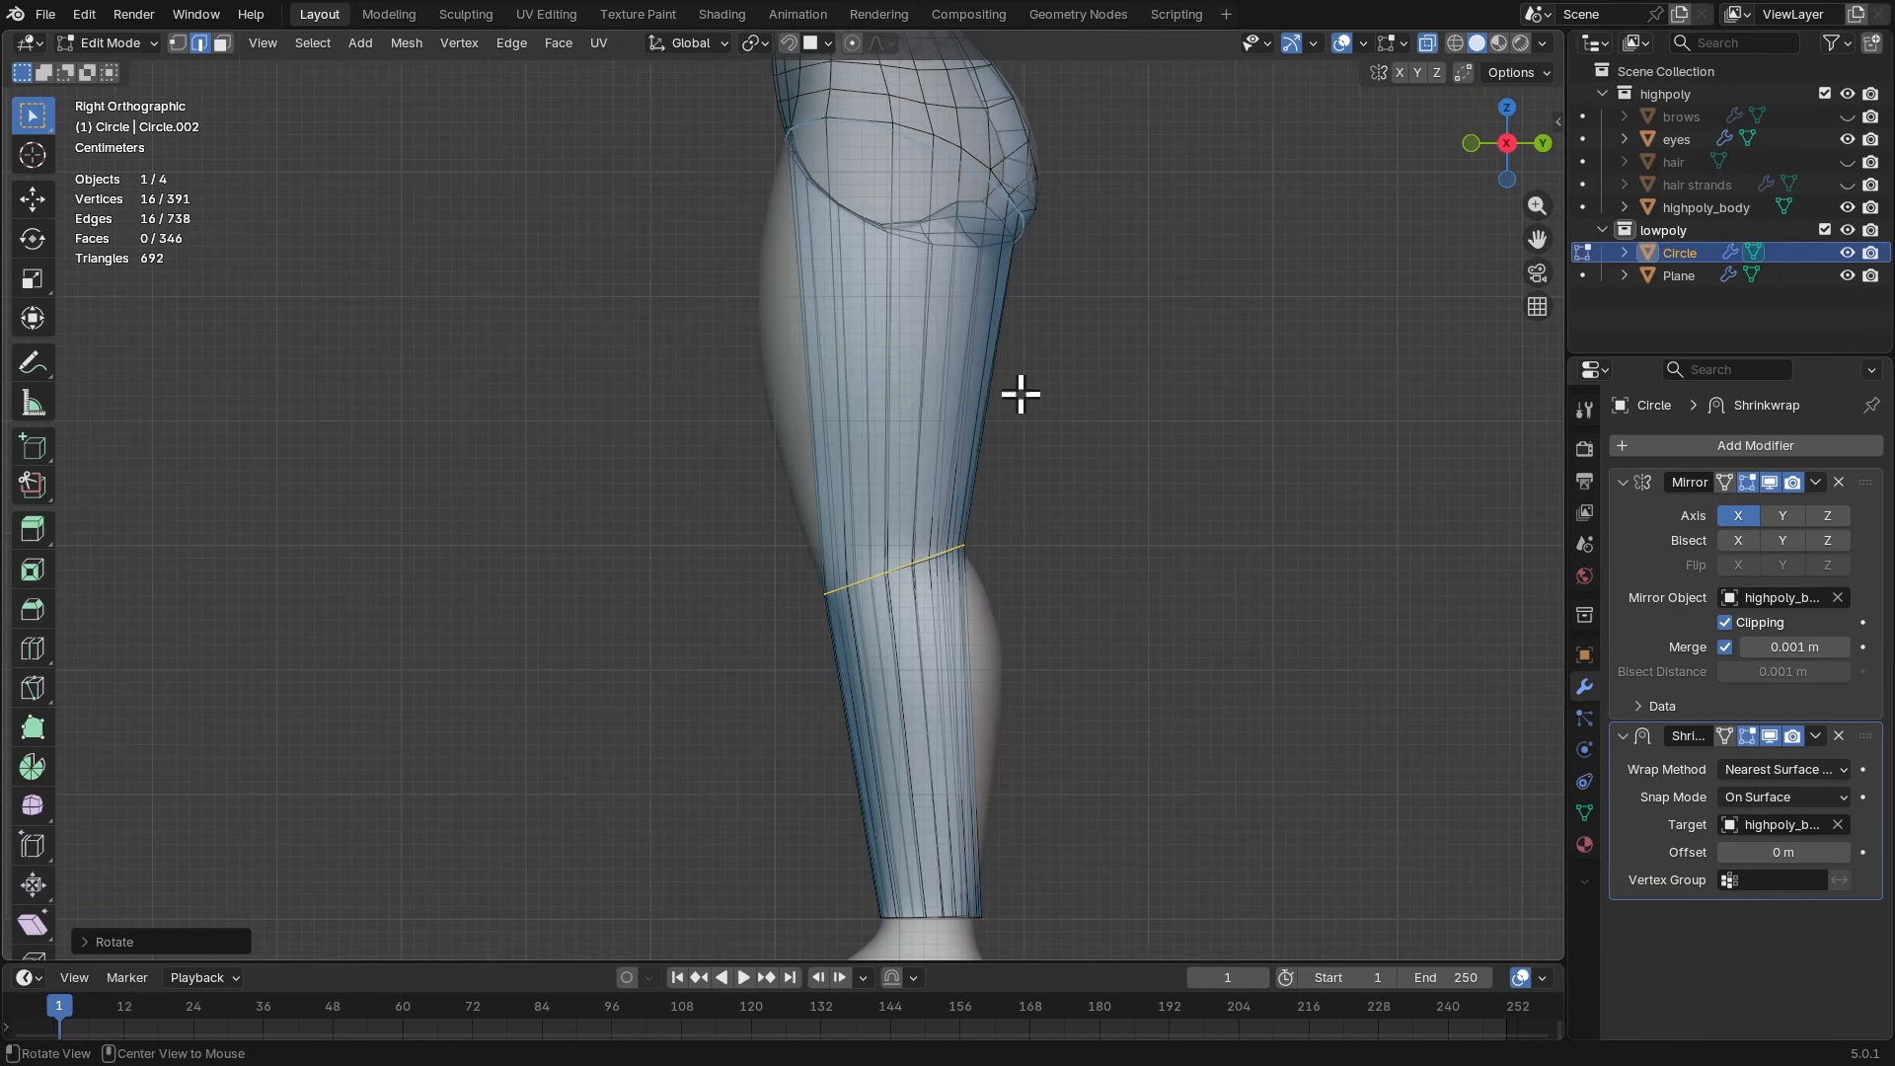
{"action": "key", "text": "ctrl+r"}
{"action": "left_click", "coordinate": [1000, 364]}
{"action": "right_click", "coordinate": [998, 369]}
{"action": "key", "text": "s"}
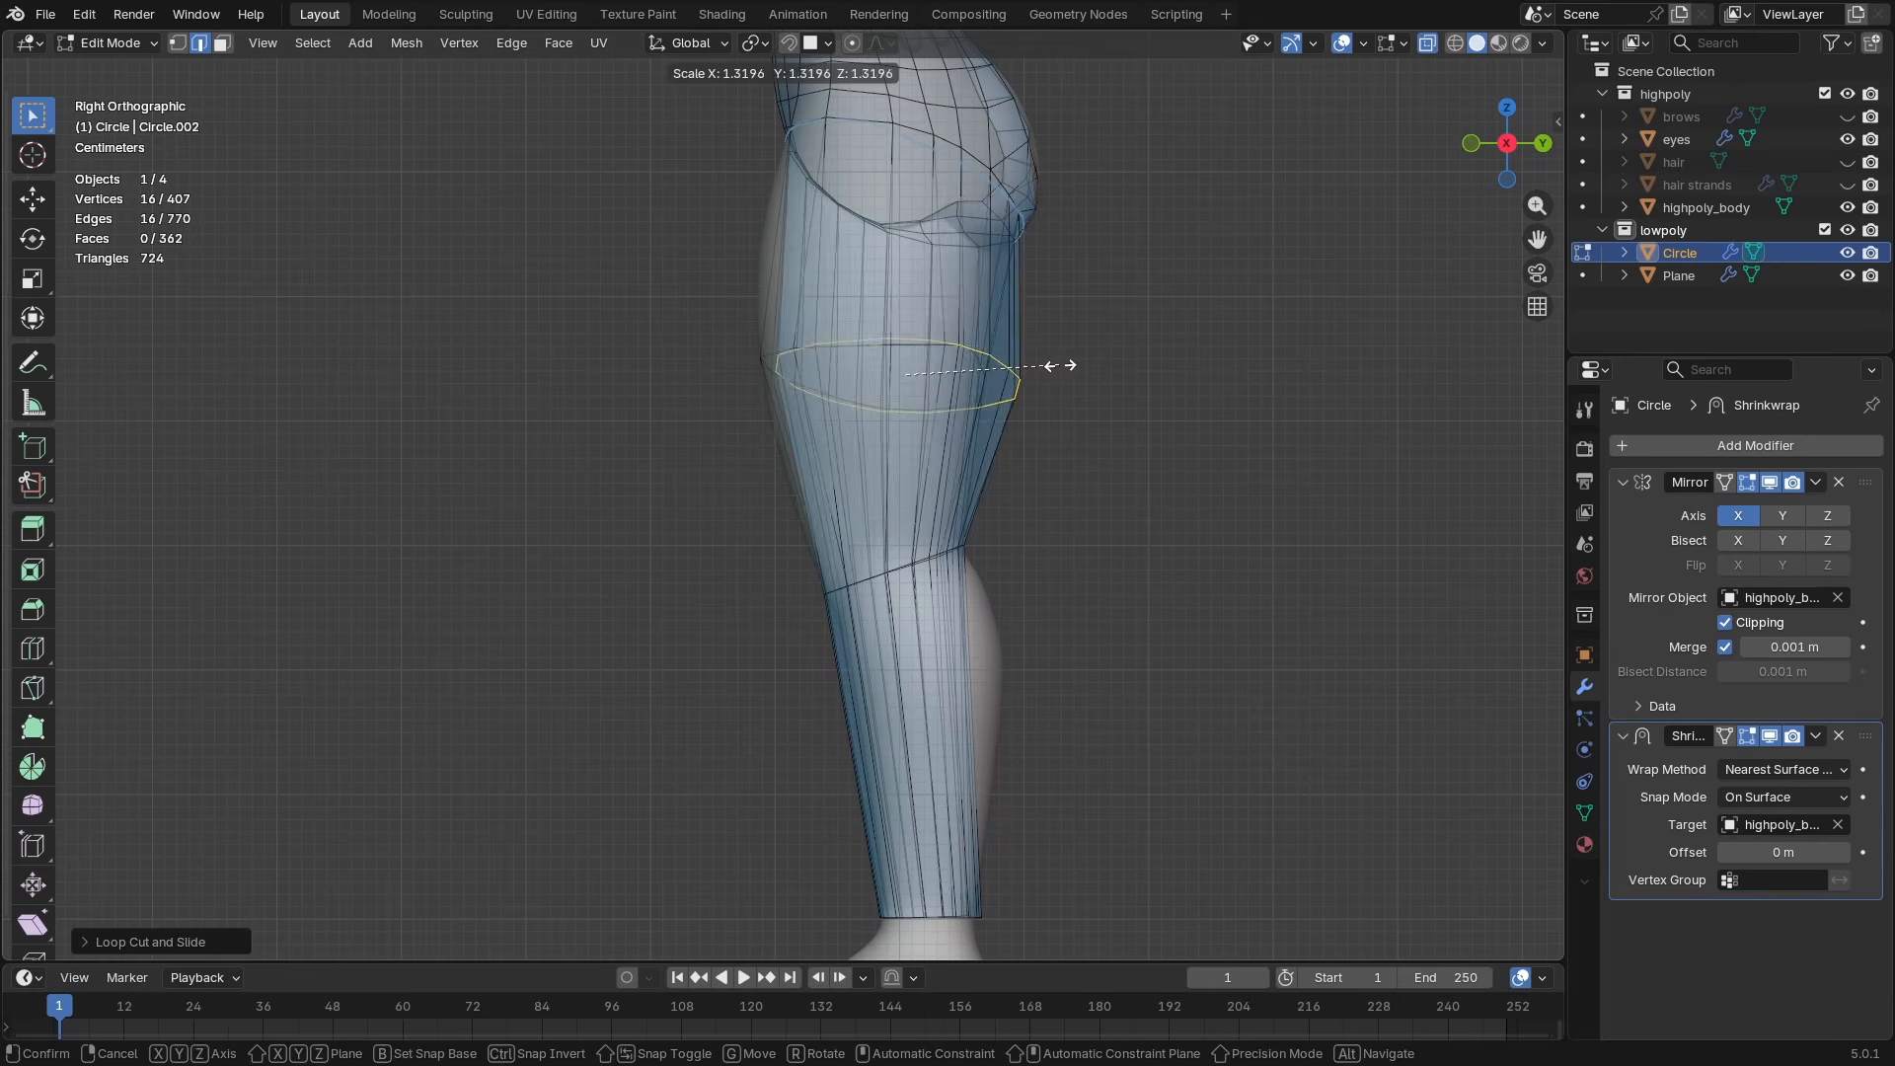
{"action": "left_click", "coordinate": [1059, 365]}
{"action": "key", "text": "g"}
{"action": "left_click", "coordinate": [966, 360]}
- Scale the mid-thigh loop and shift it toward the outer thigh, working from the front
{"action": "middle_click_drag", "start_coordinate": [965, 360], "coordinate": [1106, 332]}
{"action": "middle_click_drag", "start_coordinate": [1105, 332], "coordinate": [1068, 387], "text": "shift"}
{"action": "key", "text": "s"}
{"action": "left_click", "coordinate": [1097, 361]}
{"action": "key", "text": "g"}
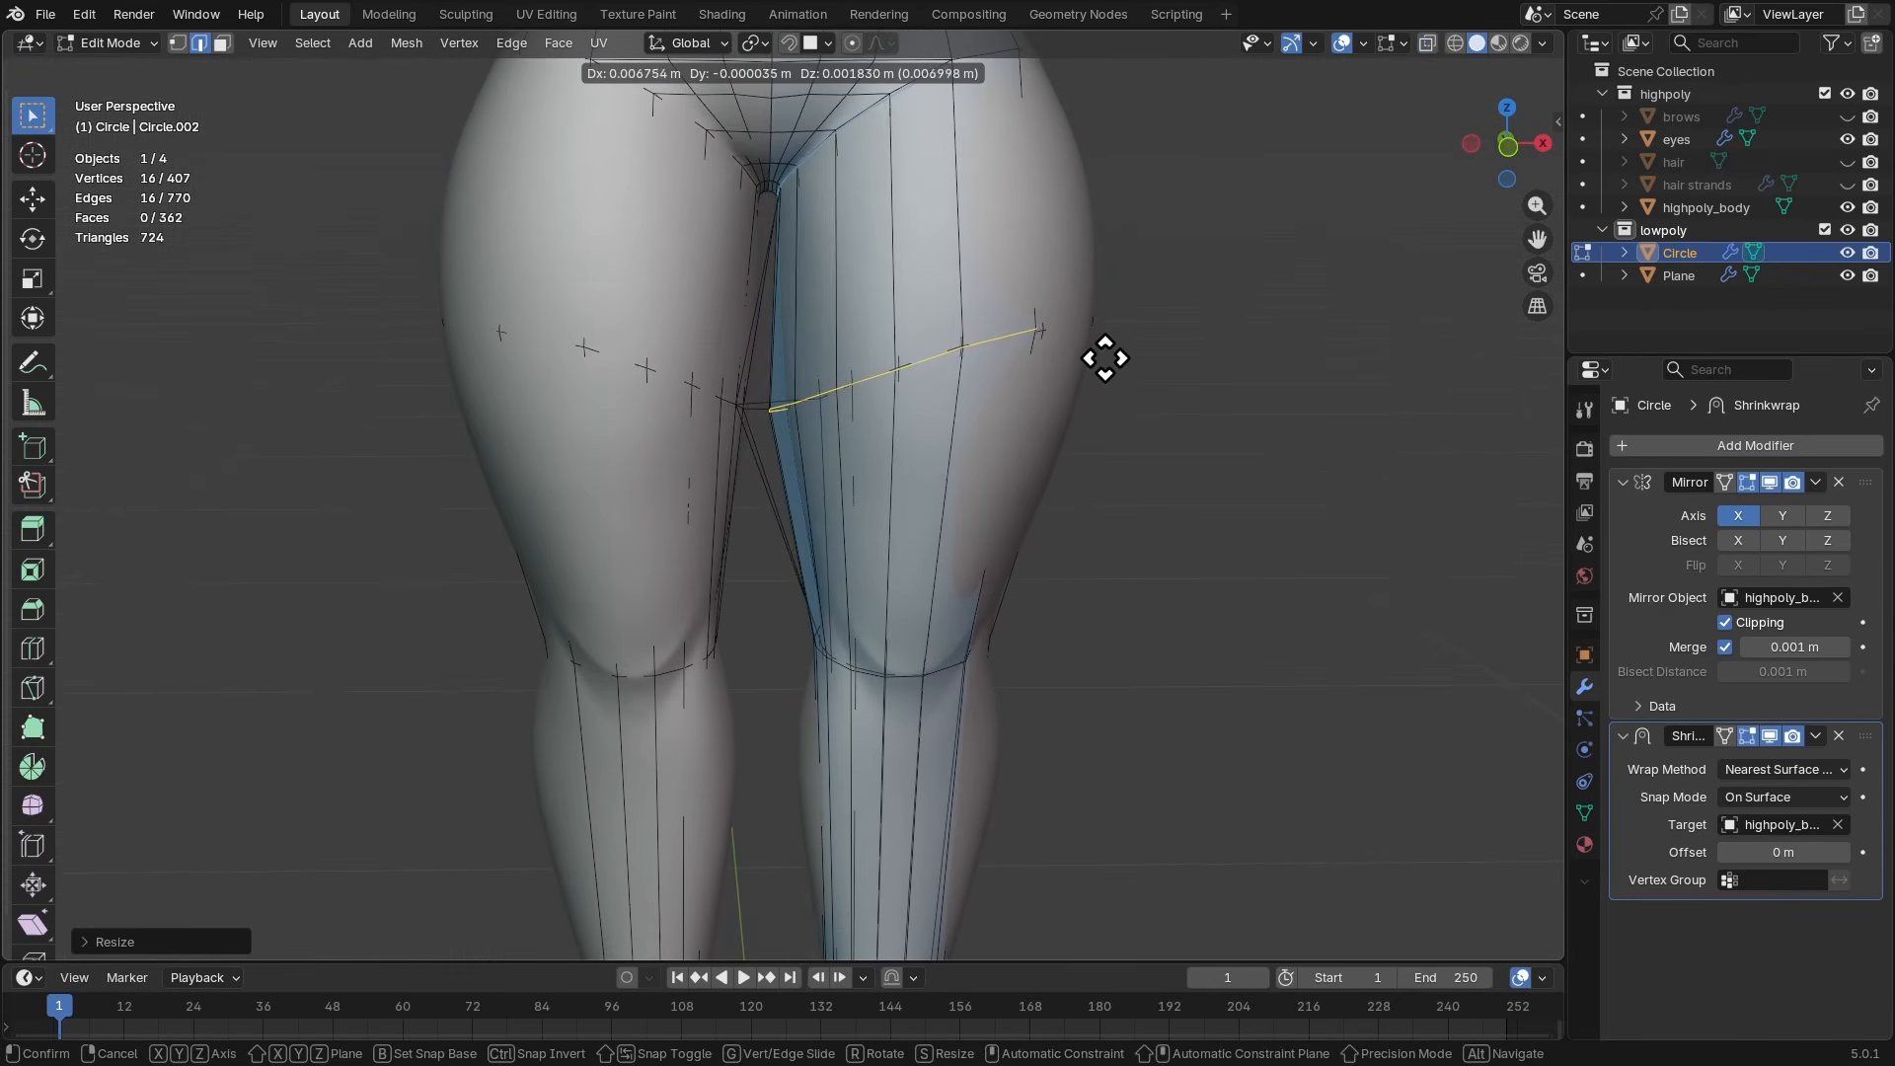
{"action": "left_click", "coordinate": [1105, 359]}
- Move the mid-thigh loop outward off the mirror plane with the Mirror modifier's Clipping off, then turn Clipping back on
{"action": "middle_click_drag", "start_coordinate": [955, 410], "coordinate": [845, 333], "text": "ctrl"}
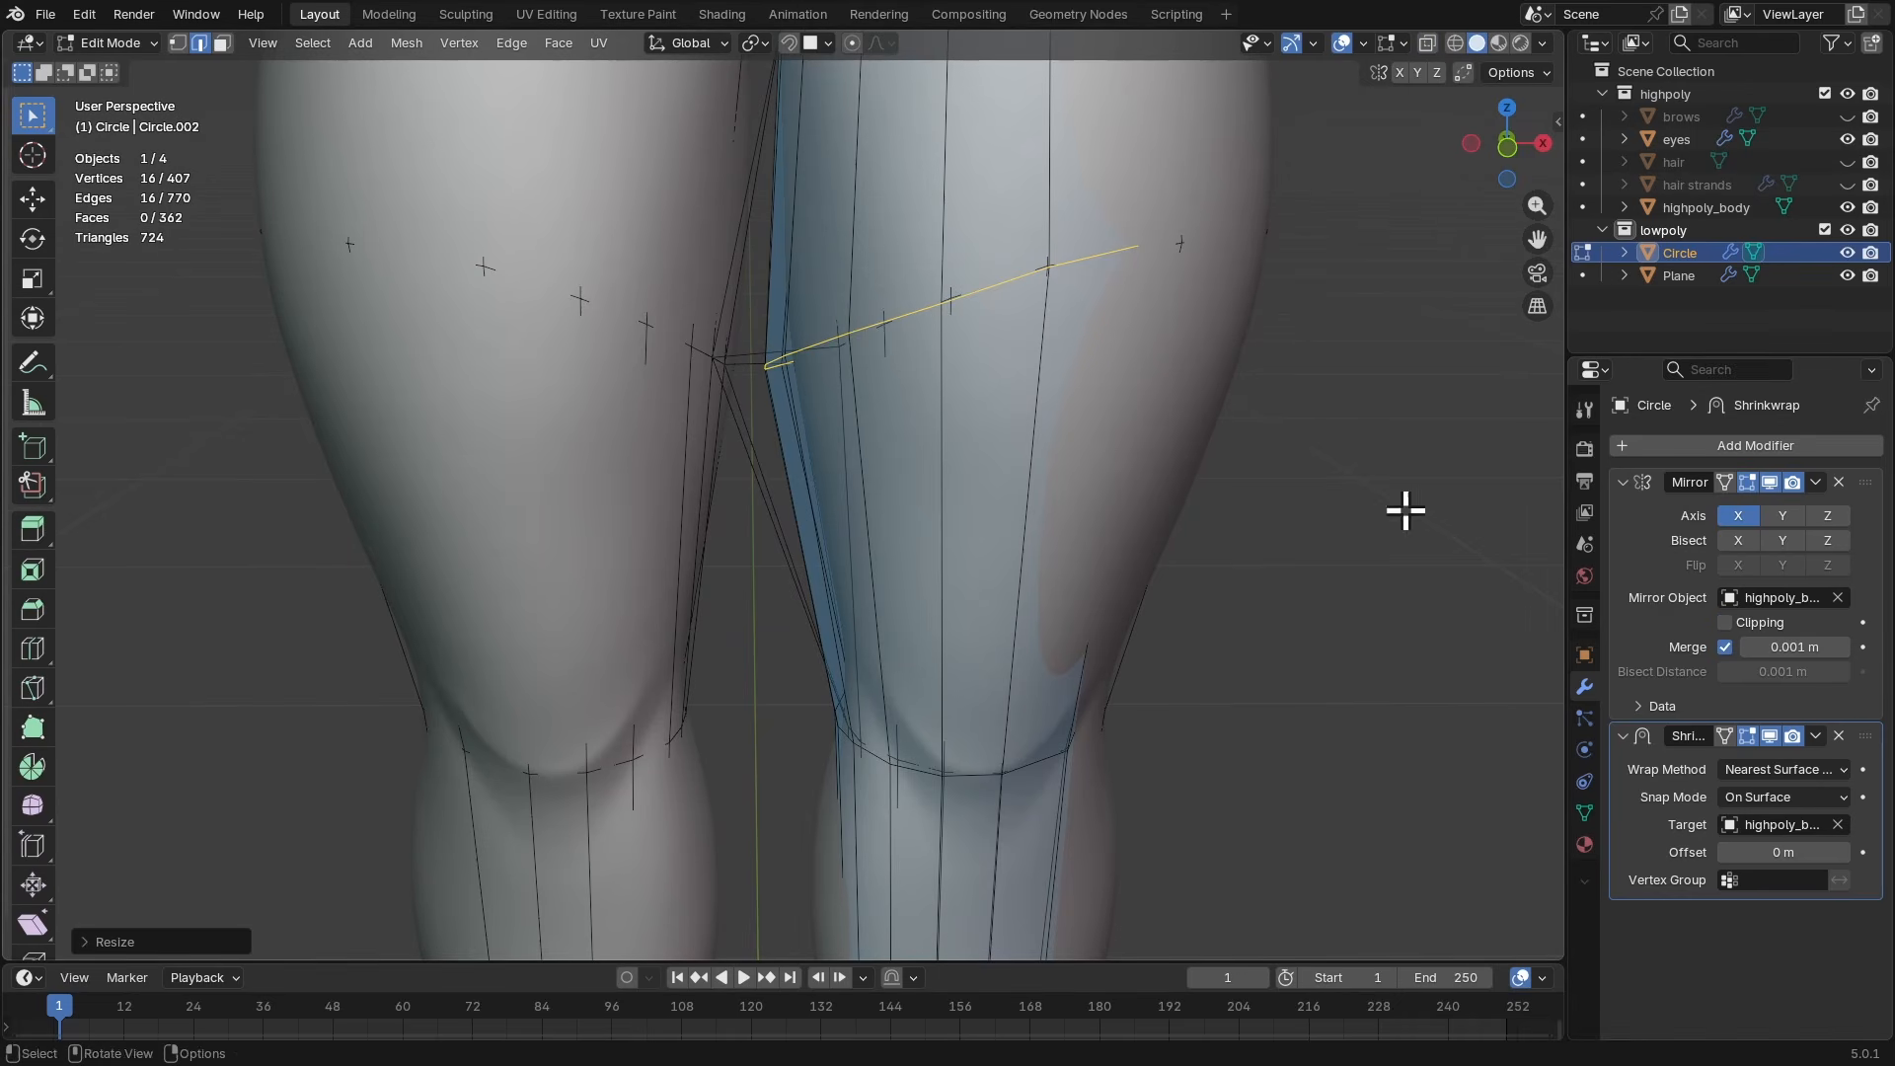
{"action": "key", "text": "g"}
{"action": "left_click", "coordinate": [984, 423]}
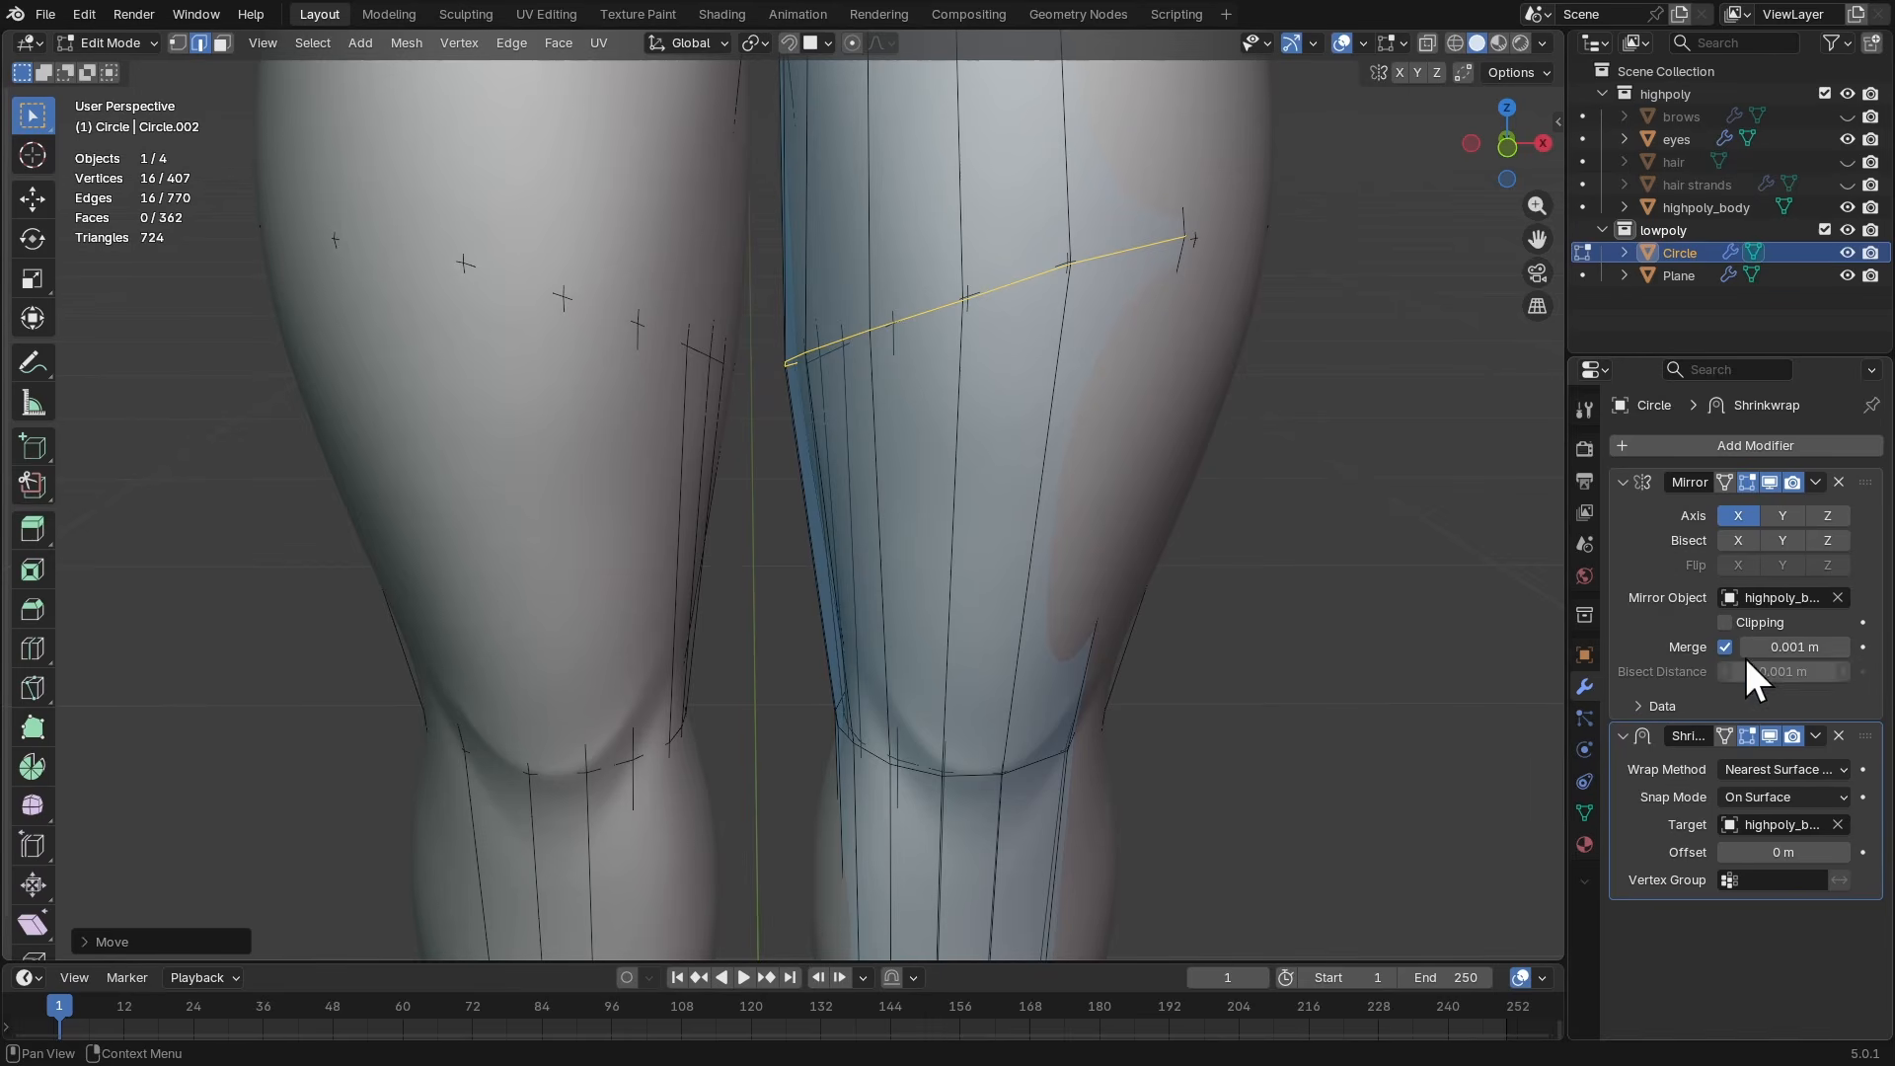
{"action": "scroll", "coordinate": [1066, 397], "scroll_direction": "down", "scroll_amount": 2}
{"action": "key", "text": "s"}
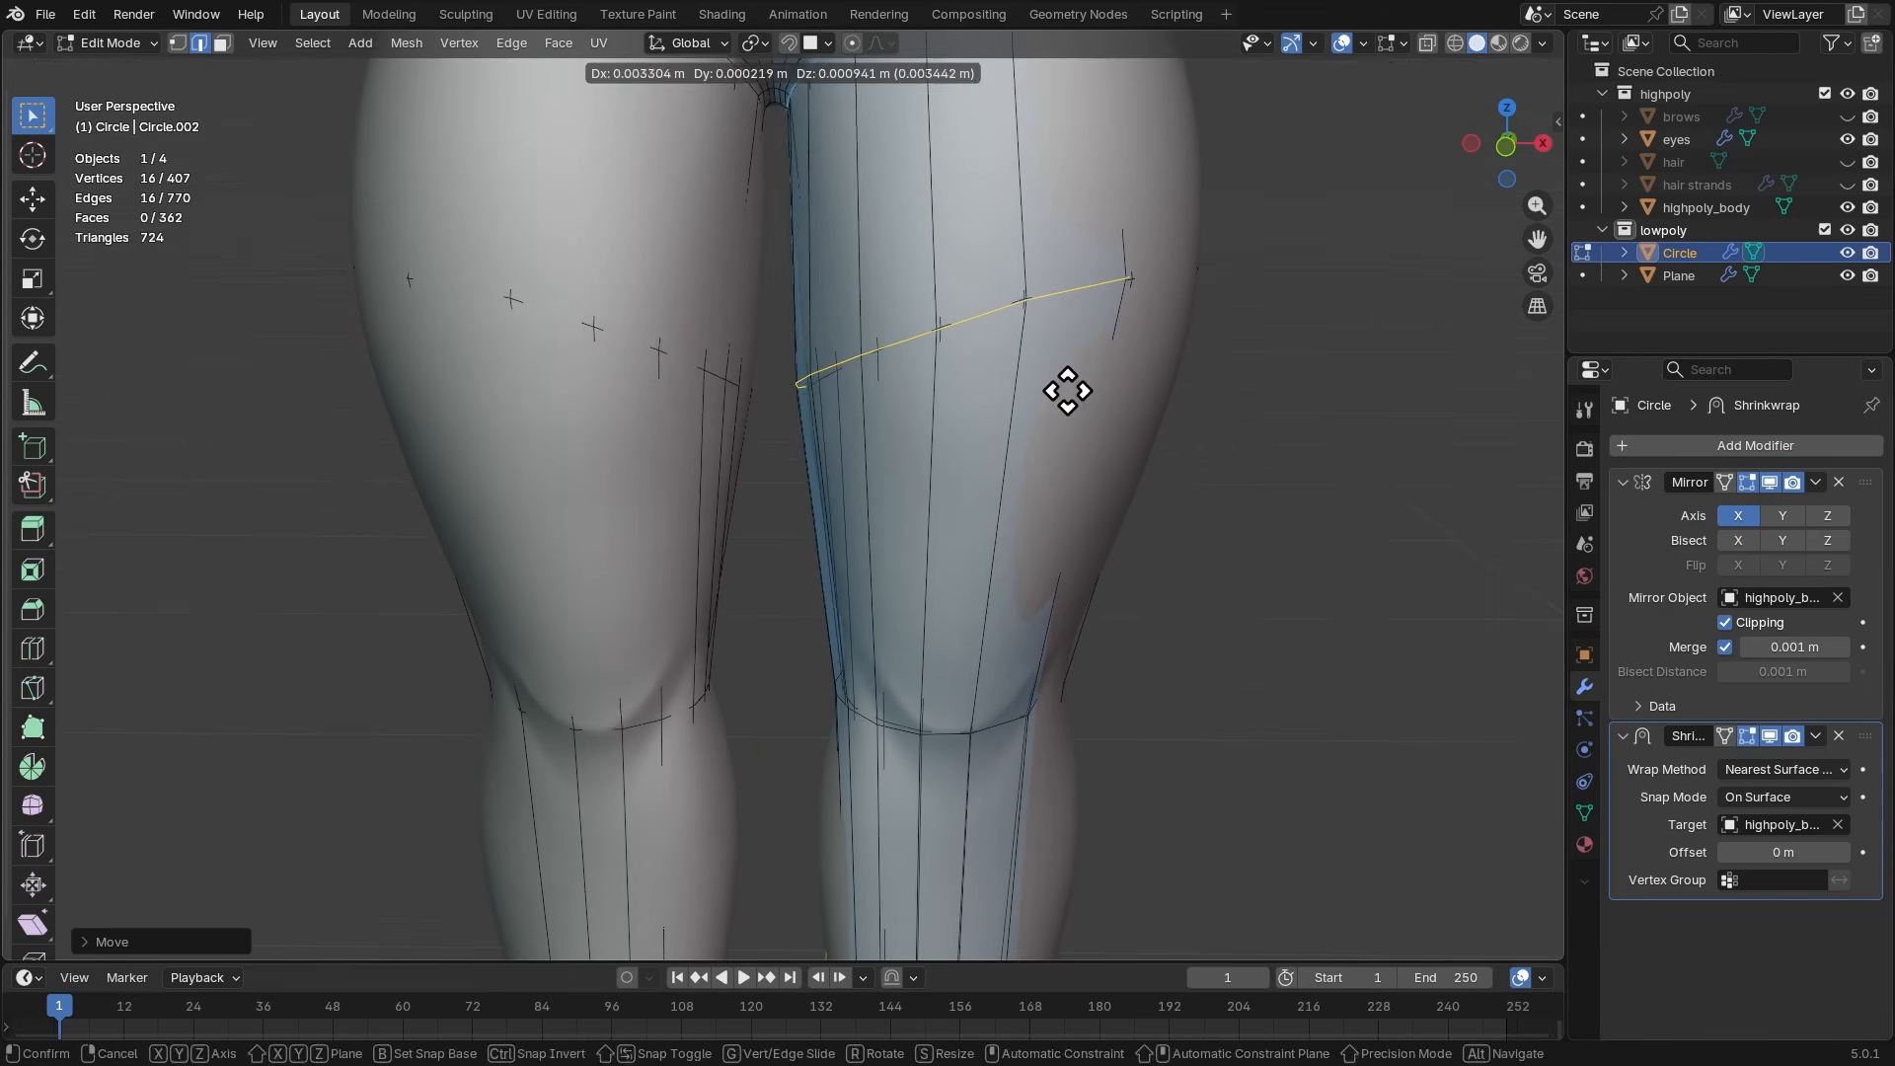
{"action": "right_click", "coordinate": [1240, 304]}
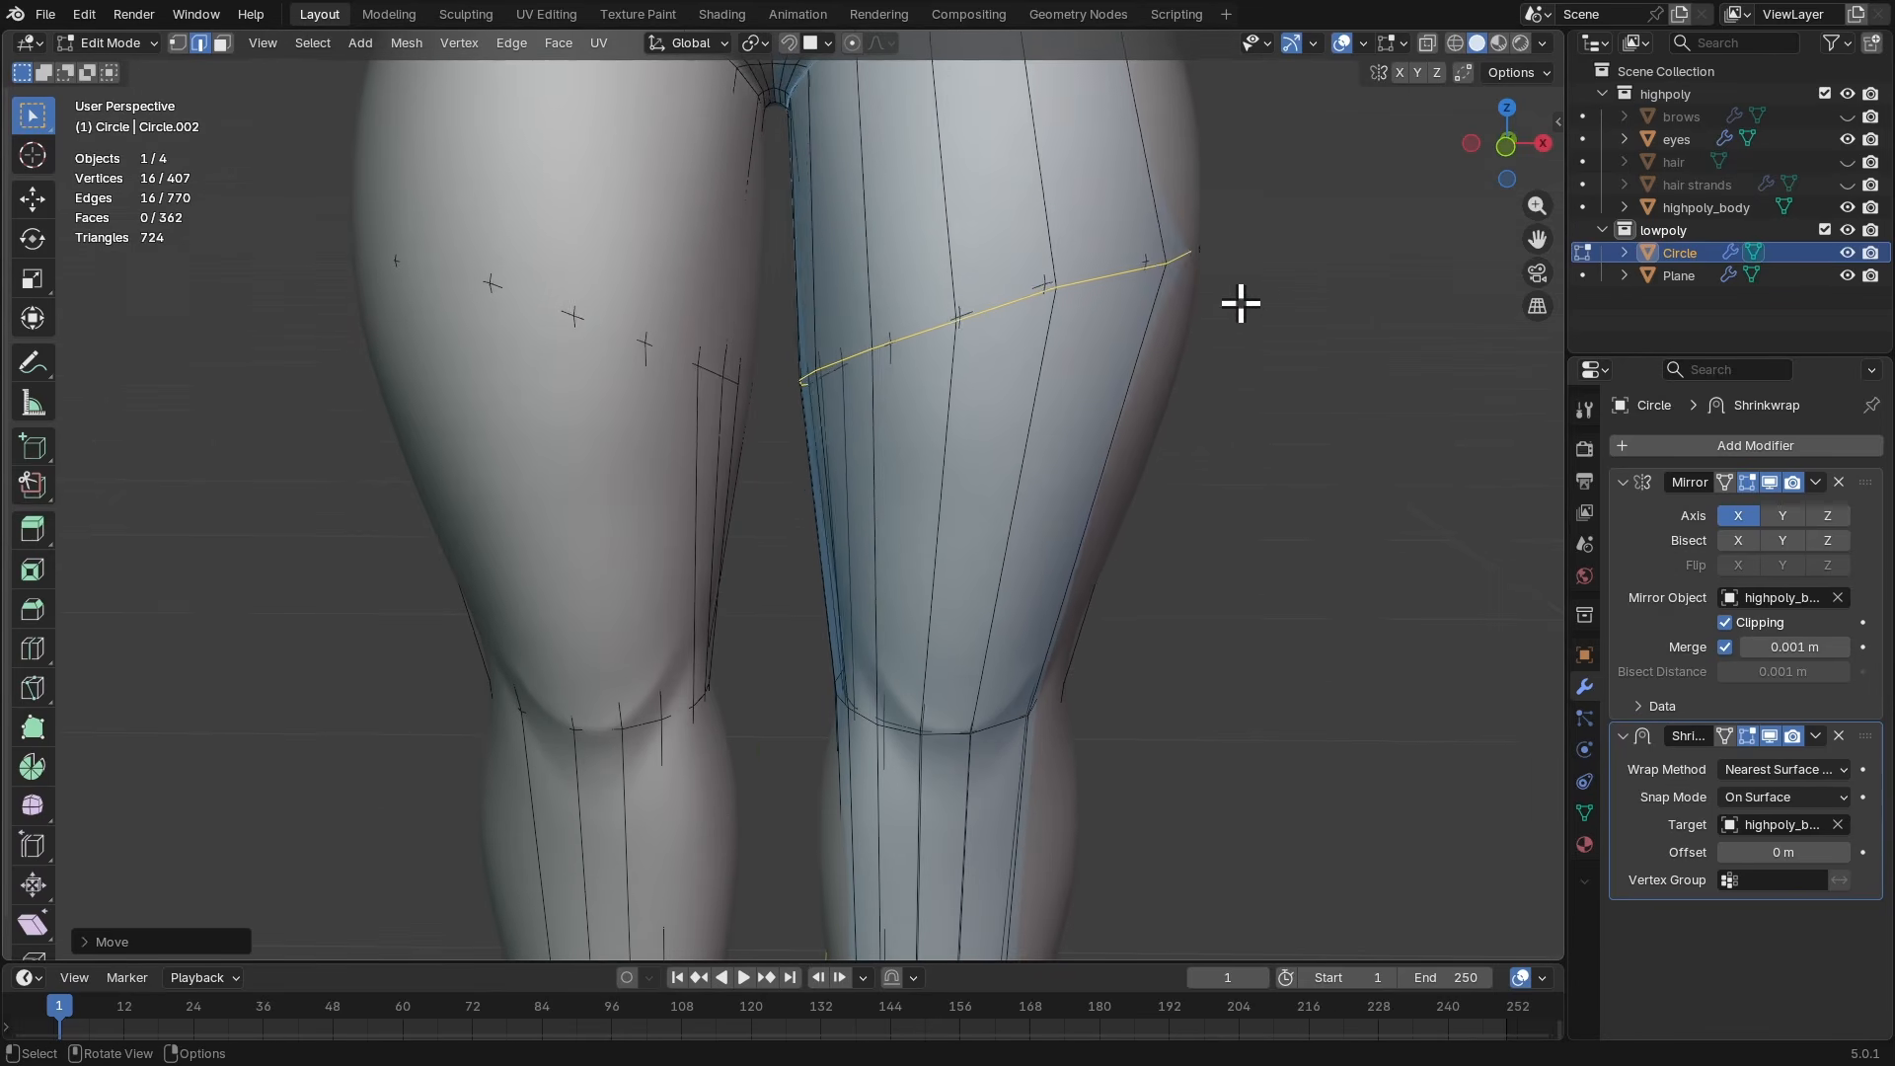
- Add three evenly spaced edge loops to the upper thigh between the leg opening and the mid-thigh loop
{"action": "scroll", "coordinate": [1224, 326], "scroll_direction": "down", "scroll_amount": 5}
{"action": "scroll", "coordinate": [1076, 452], "scroll_direction": "up", "scroll_amount": 2}
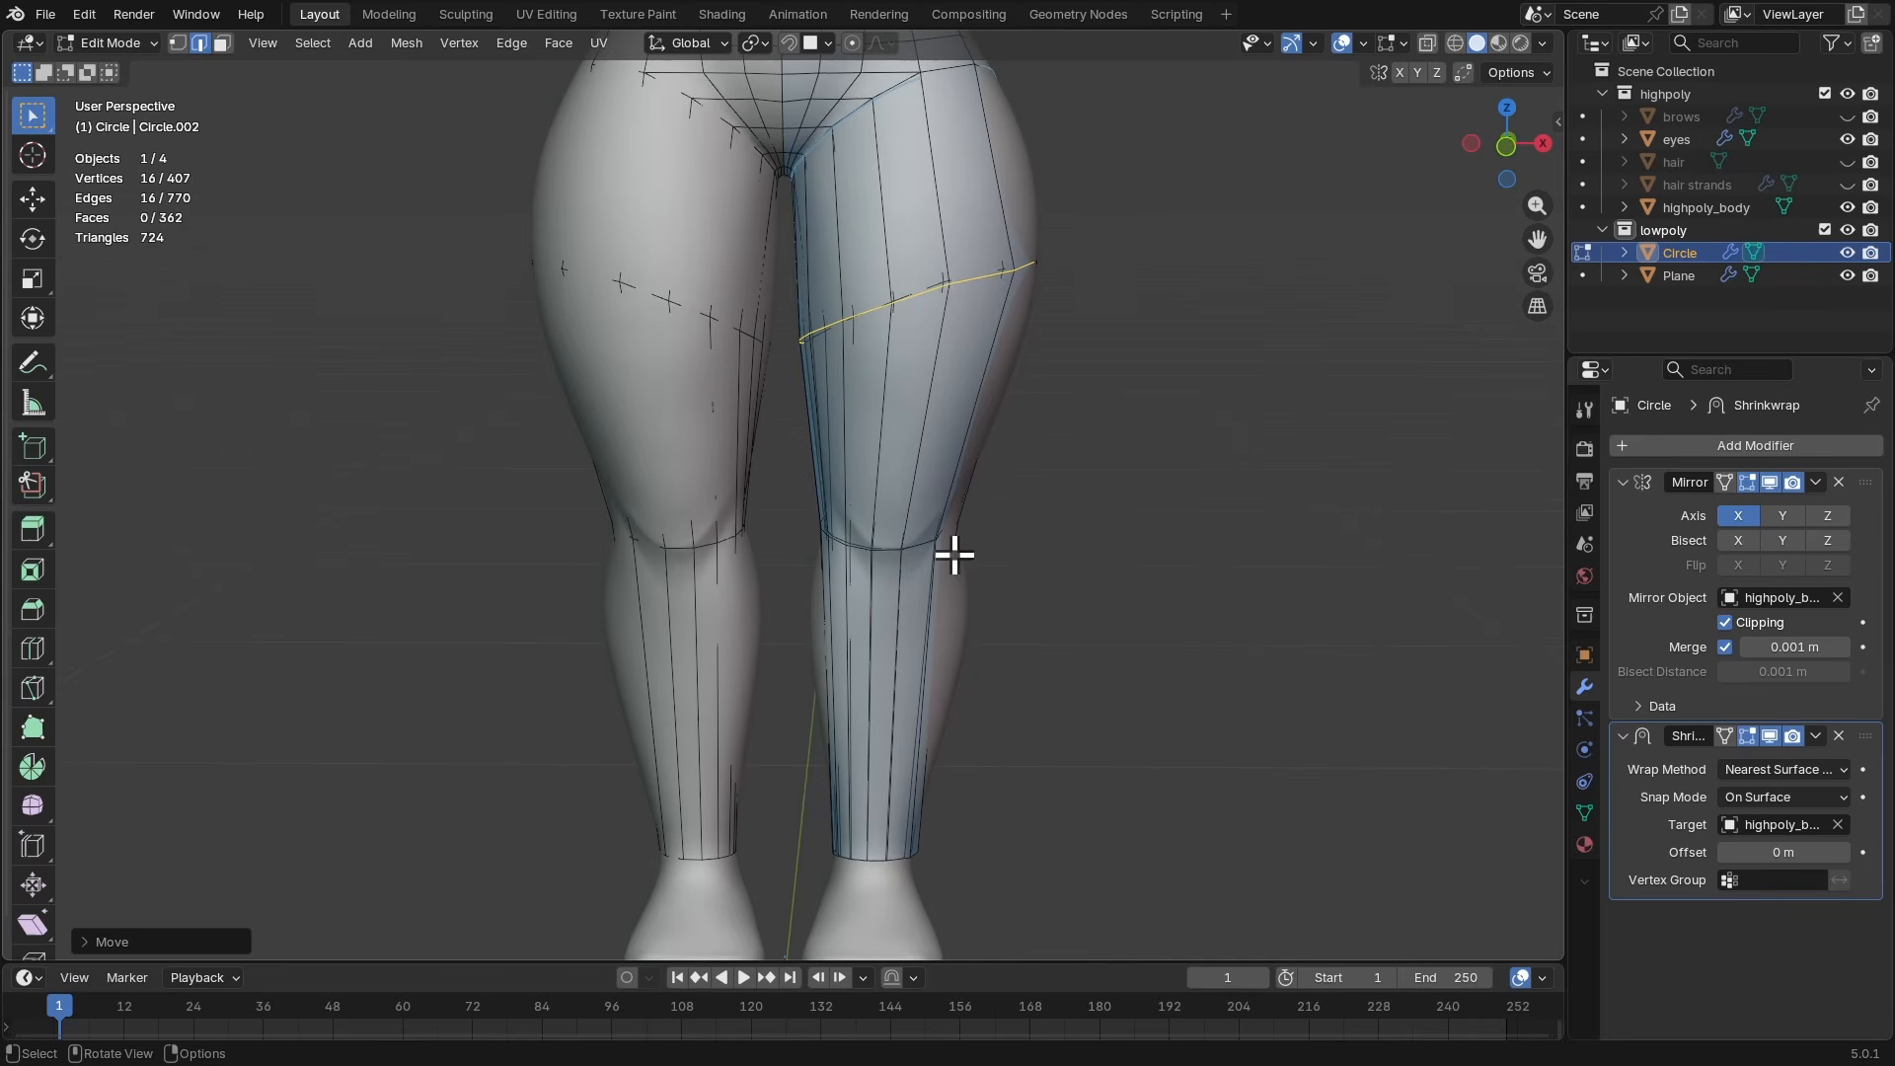
{"action": "scroll", "coordinate": [1041, 460], "scroll_direction": "down", "scroll_amount": 3}
{"action": "key", "text": "ctrl+r"}
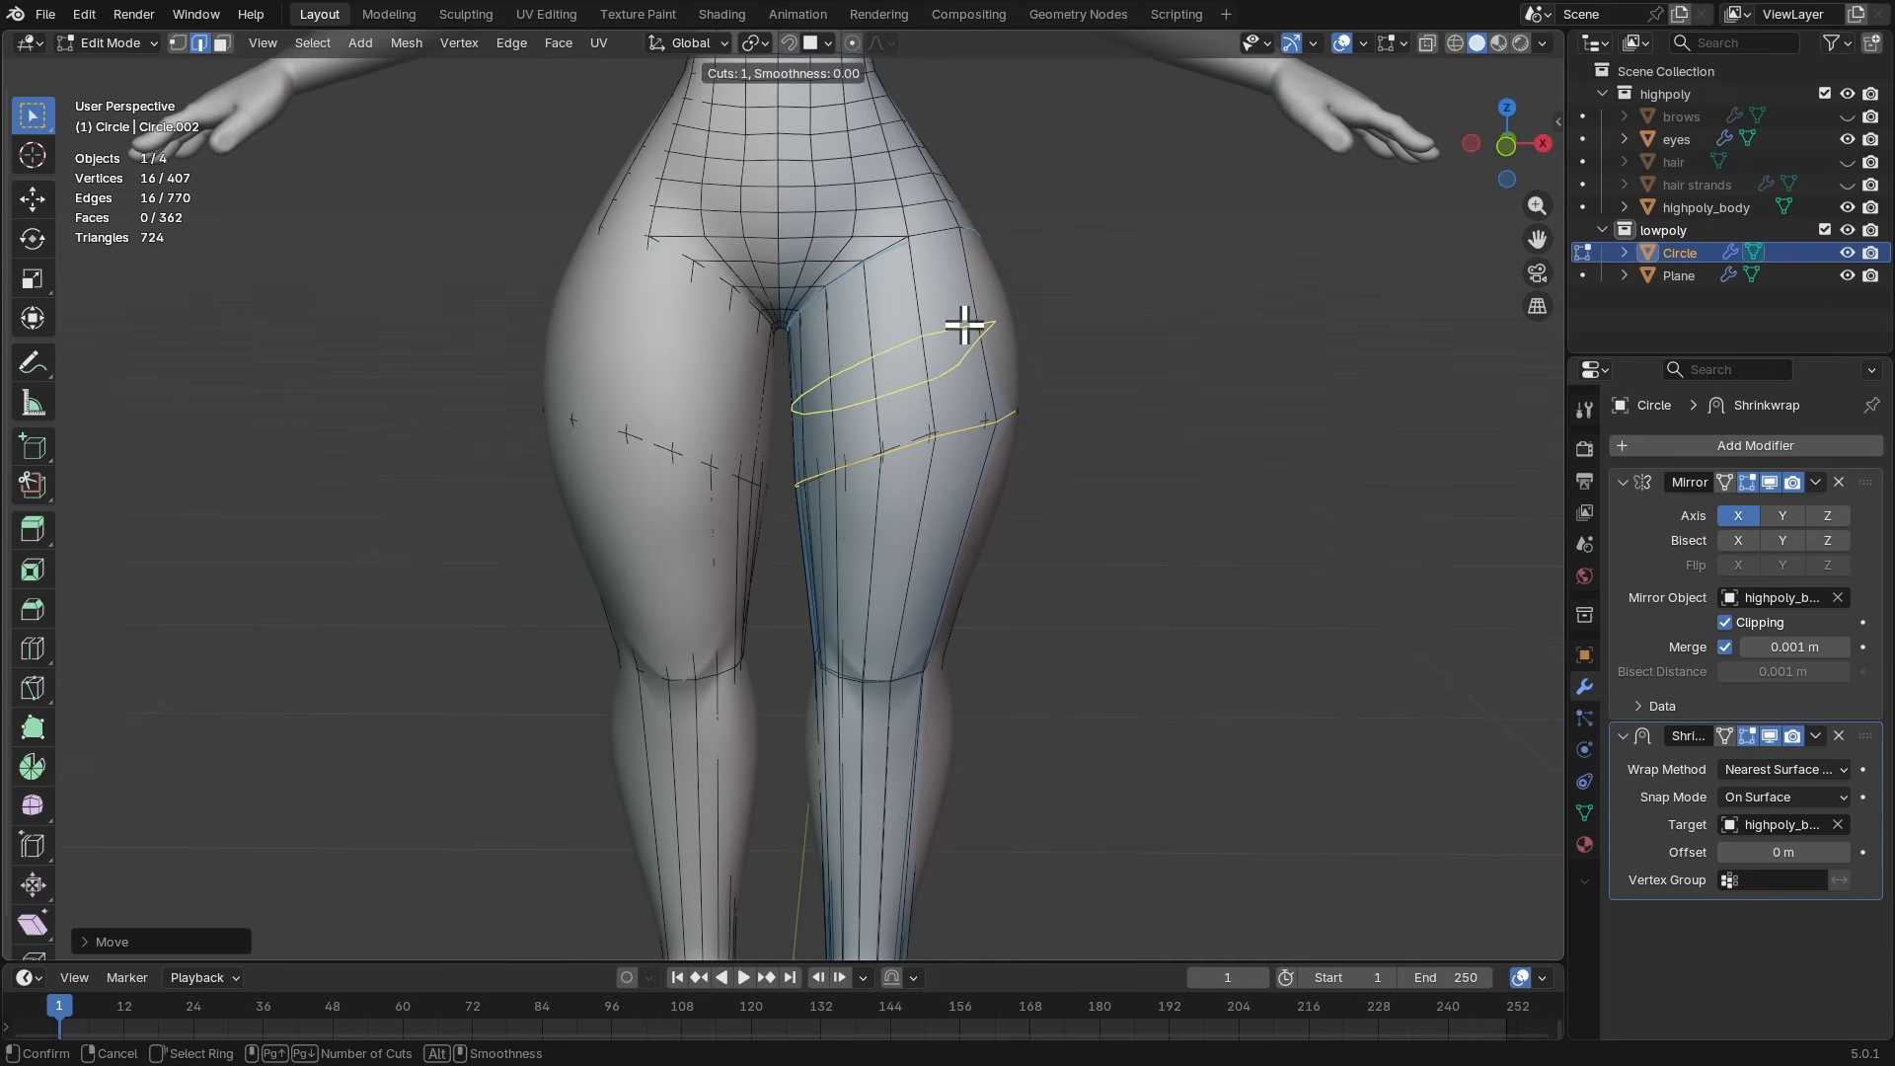
{"action": "left_click", "coordinate": [964, 326]}
{"action": "right_click", "coordinate": [965, 326]}
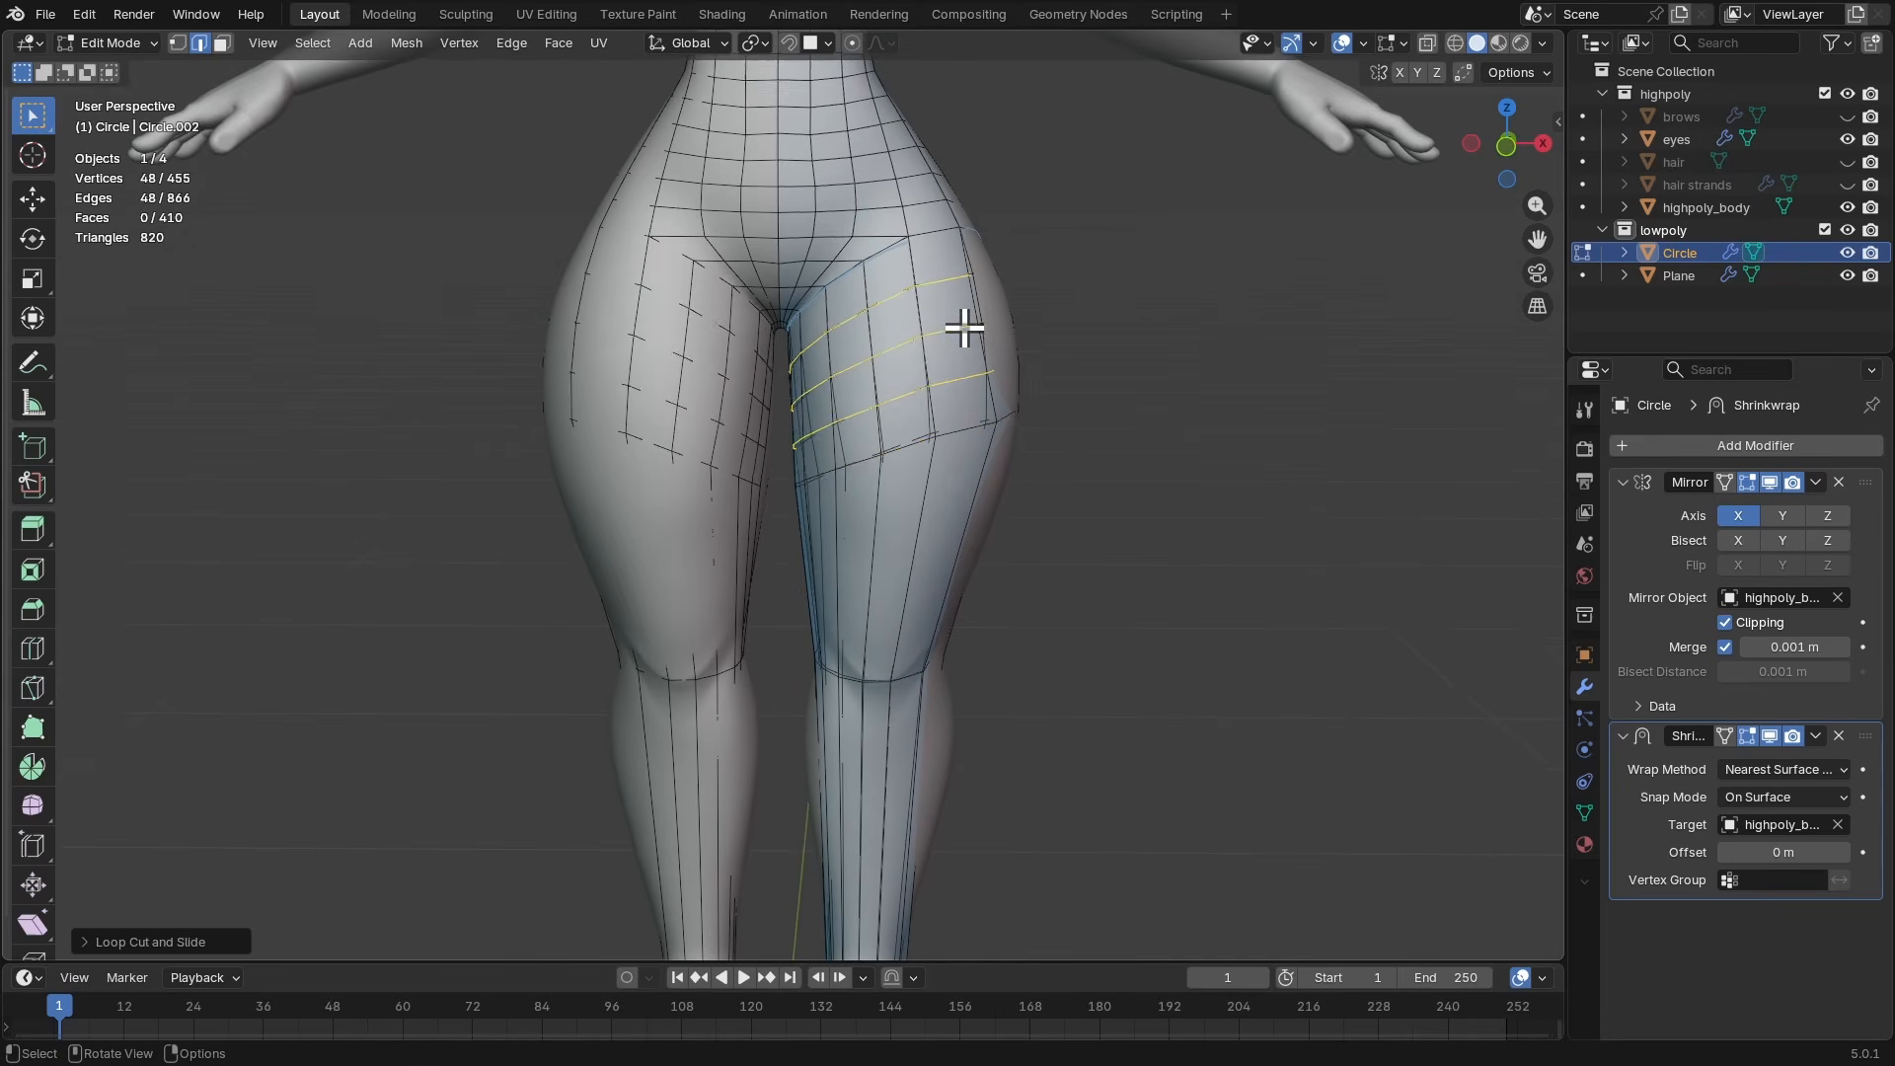
- Add four evenly spaced edge loops to the lower thigh and seven to the lower leg
{"action": "key", "text": "ctrl+r"}
{"action": "left_click", "coordinate": [931, 547]}
{"action": "right_click", "coordinate": [930, 548]}
{"action": "middle_click_drag", "start_coordinate": [870, 721], "coordinate": [716, 412], "text": "shift"}
{"action": "key", "text": "ctrl+r"}
{"action": "left_click", "coordinate": [894, 622]}
{"action": "right_click", "coordinate": [895, 622]}
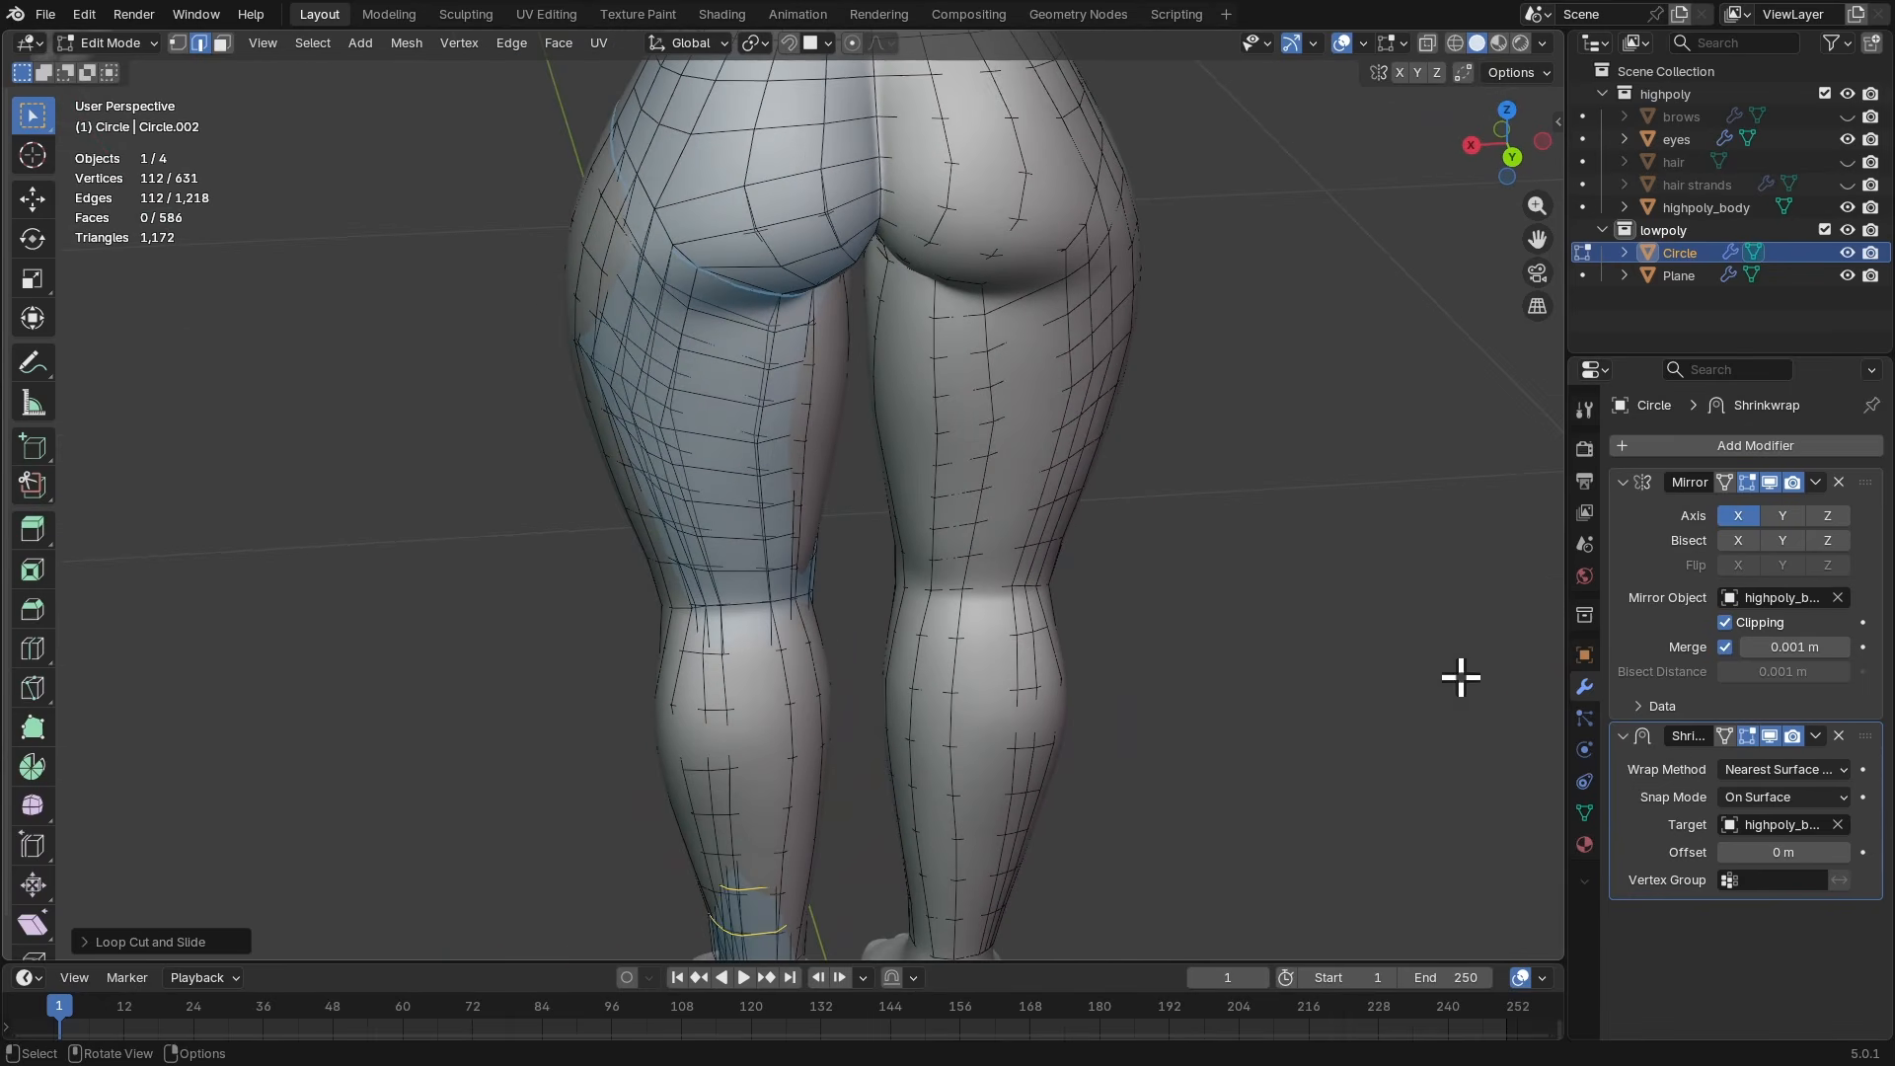
- In Object Mode, duplicate the Shrinkwrap modifier and apply one copy to snap the leg mesh onto the body
{"action": "key", "text": "ctrl+Tab"}
{"action": "left_click", "coordinate": [918, 703]}
{"action": "key", "text": "shift+d"}
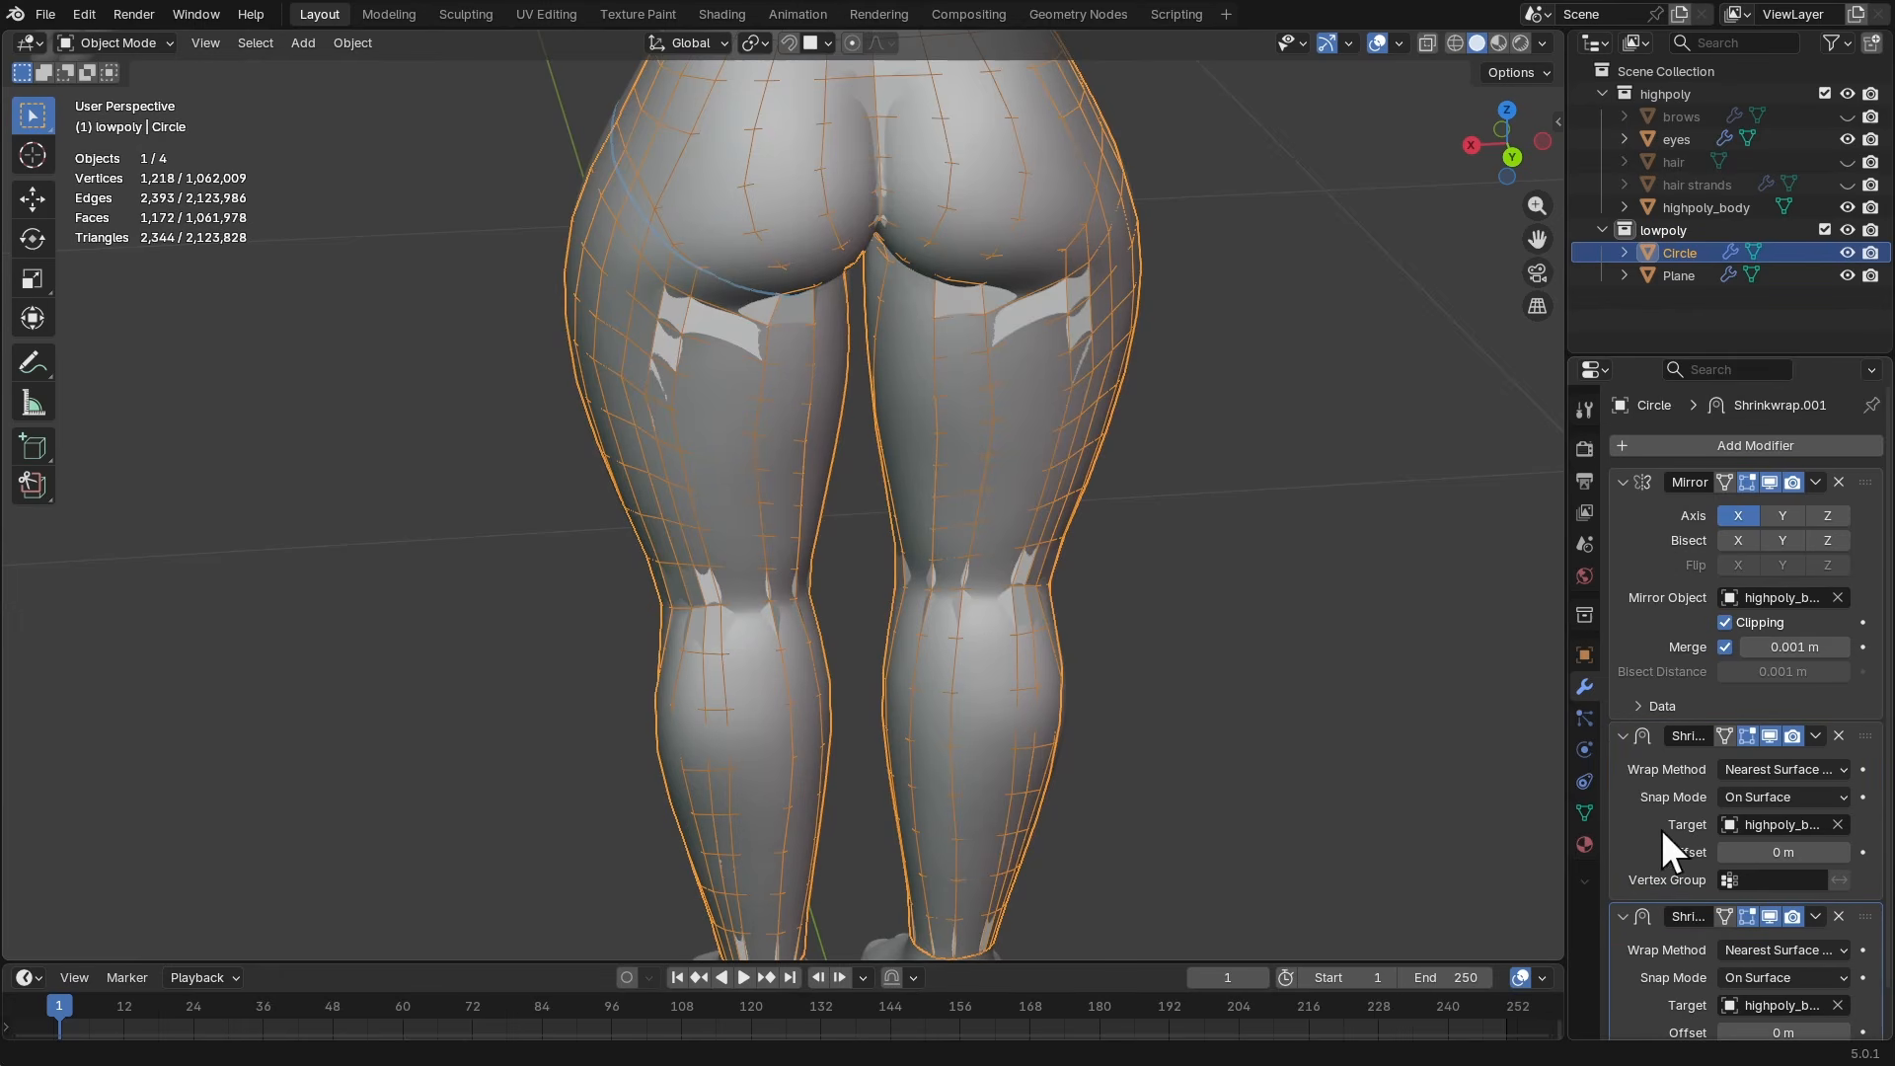
{"action": "key", "text": "ctrl+a"}
- Relax the mesh along the back of the leg with Relax Slide at 310 px, and reduce the brush to 234 px
{"action": "key", "text": "ctrl+Tab"}
{"action": "left_click", "coordinate": [790, 537]}
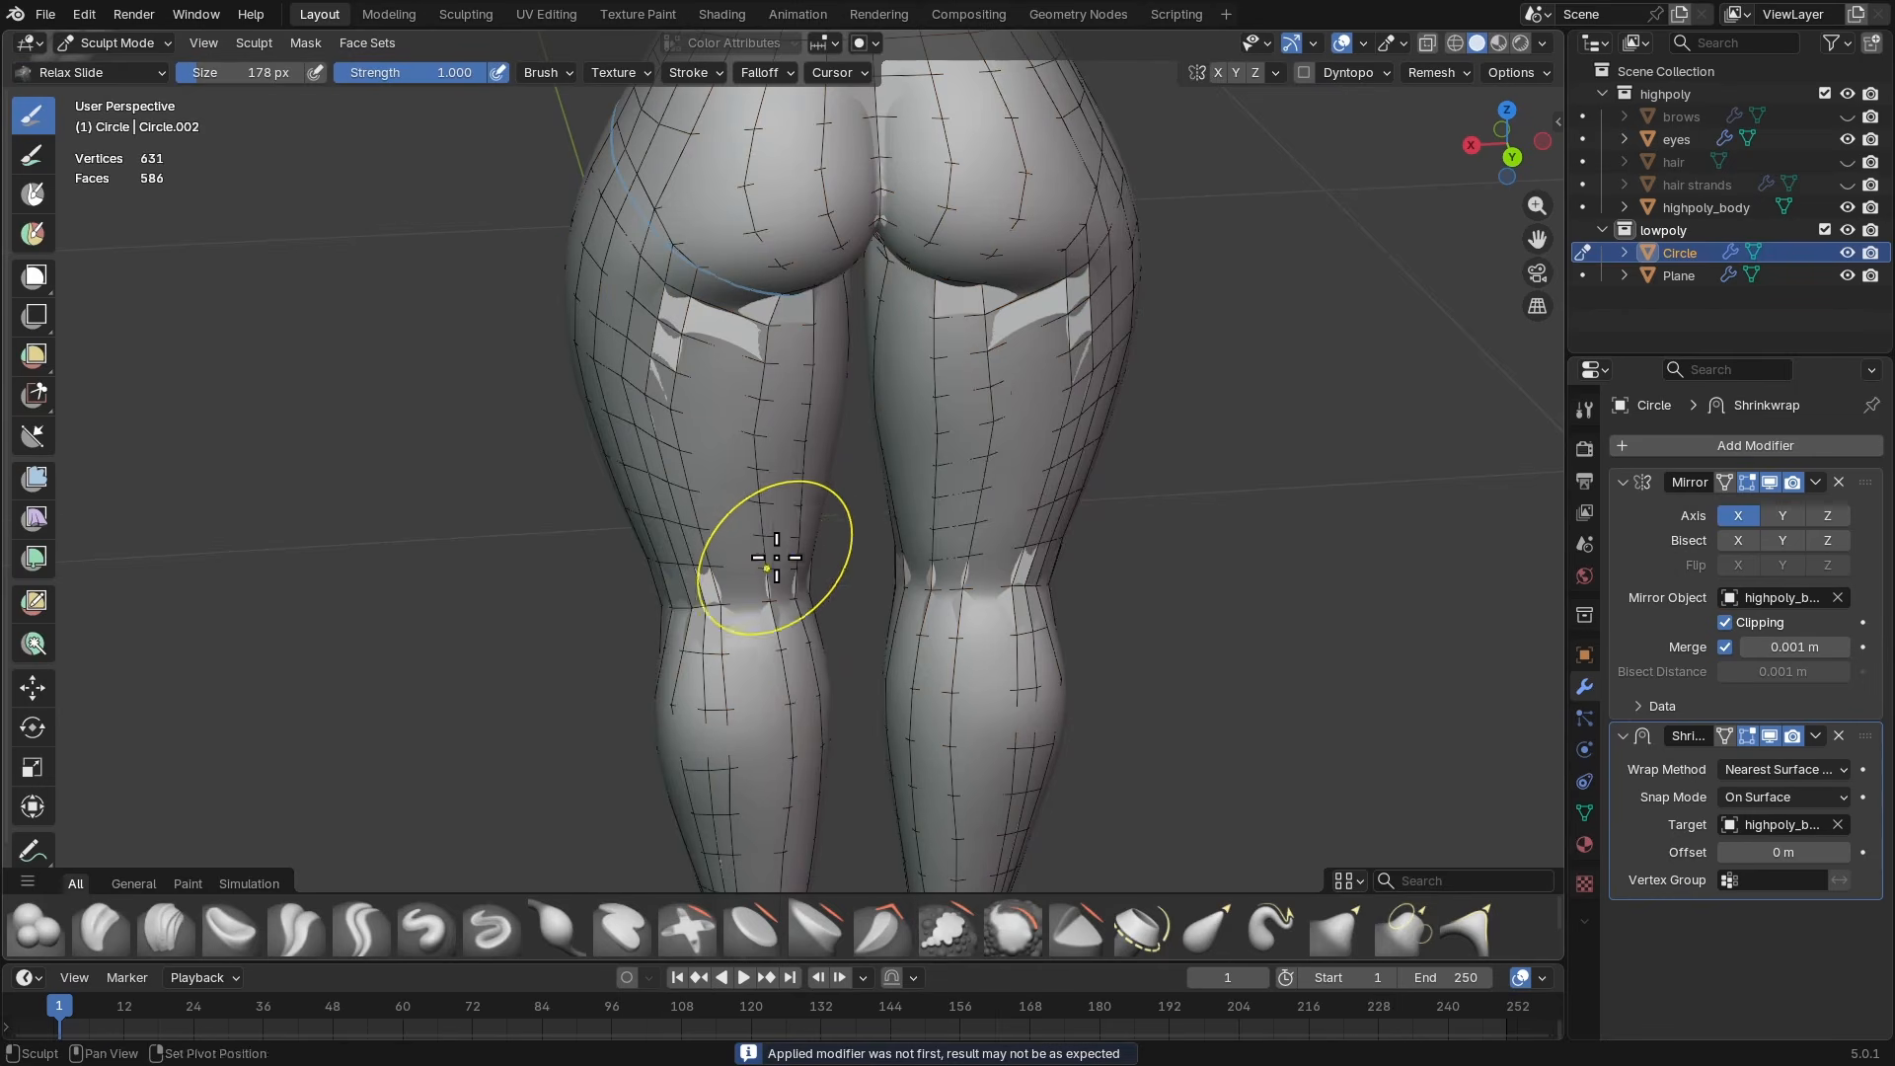
{"action": "key", "text": "f"}
{"action": "left_click", "coordinate": [812, 355]}
{"action": "mouse_move", "coordinate": [808, 355]}
{"action": "left_mouse_down"}
{"action": "mouse_move", "coordinate": [744, 418]}
{"action": "mouse_move", "coordinate": [766, 455]}
{"action": "left_mouse_up"}
{"action": "left_click_drag", "start_coordinate": [801, 742], "coordinate": [788, 691]}
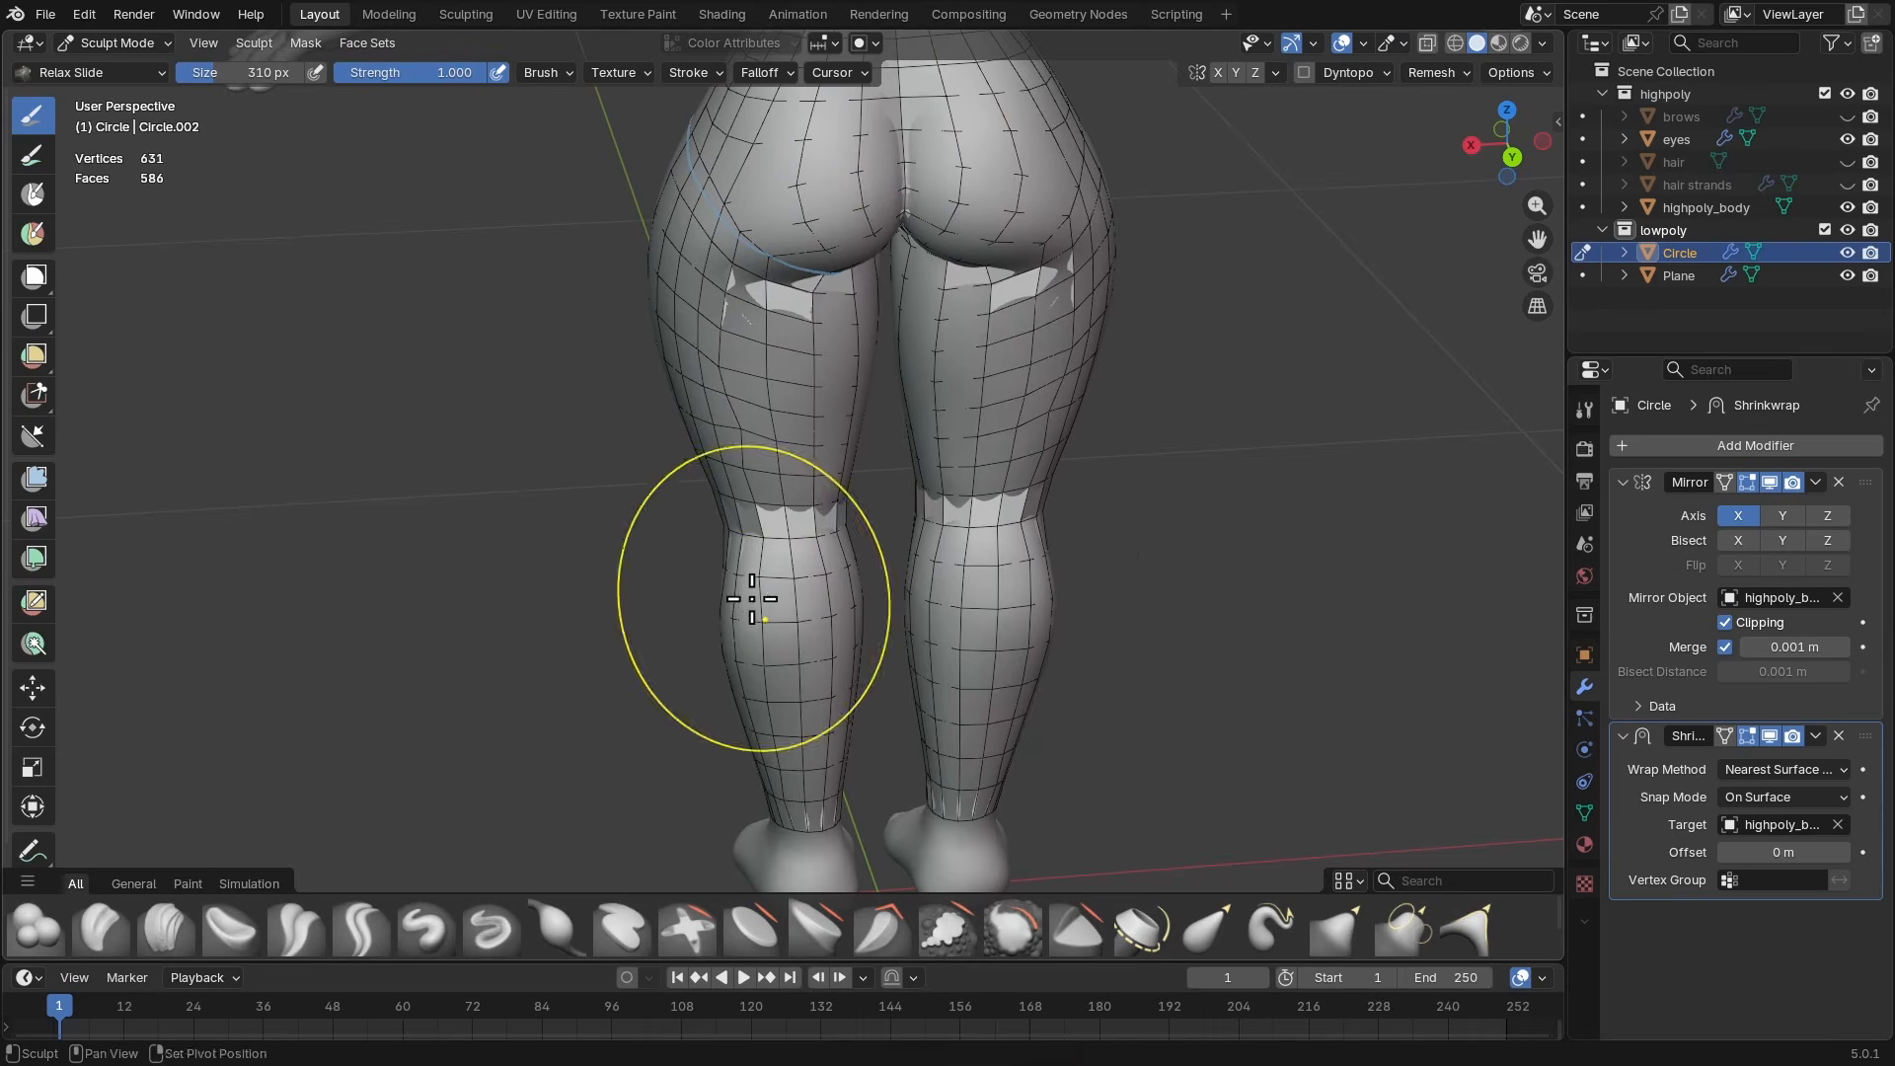
{"action": "scroll", "coordinate": [761, 596], "scroll_direction": "up", "scroll_amount": 1}
{"action": "middle_click_drag", "start_coordinate": [761, 596], "coordinate": [791, 691], "text": "shift"}
{"action": "key", "text": "f"}
{"action": "left_click", "coordinate": [865, 620]}
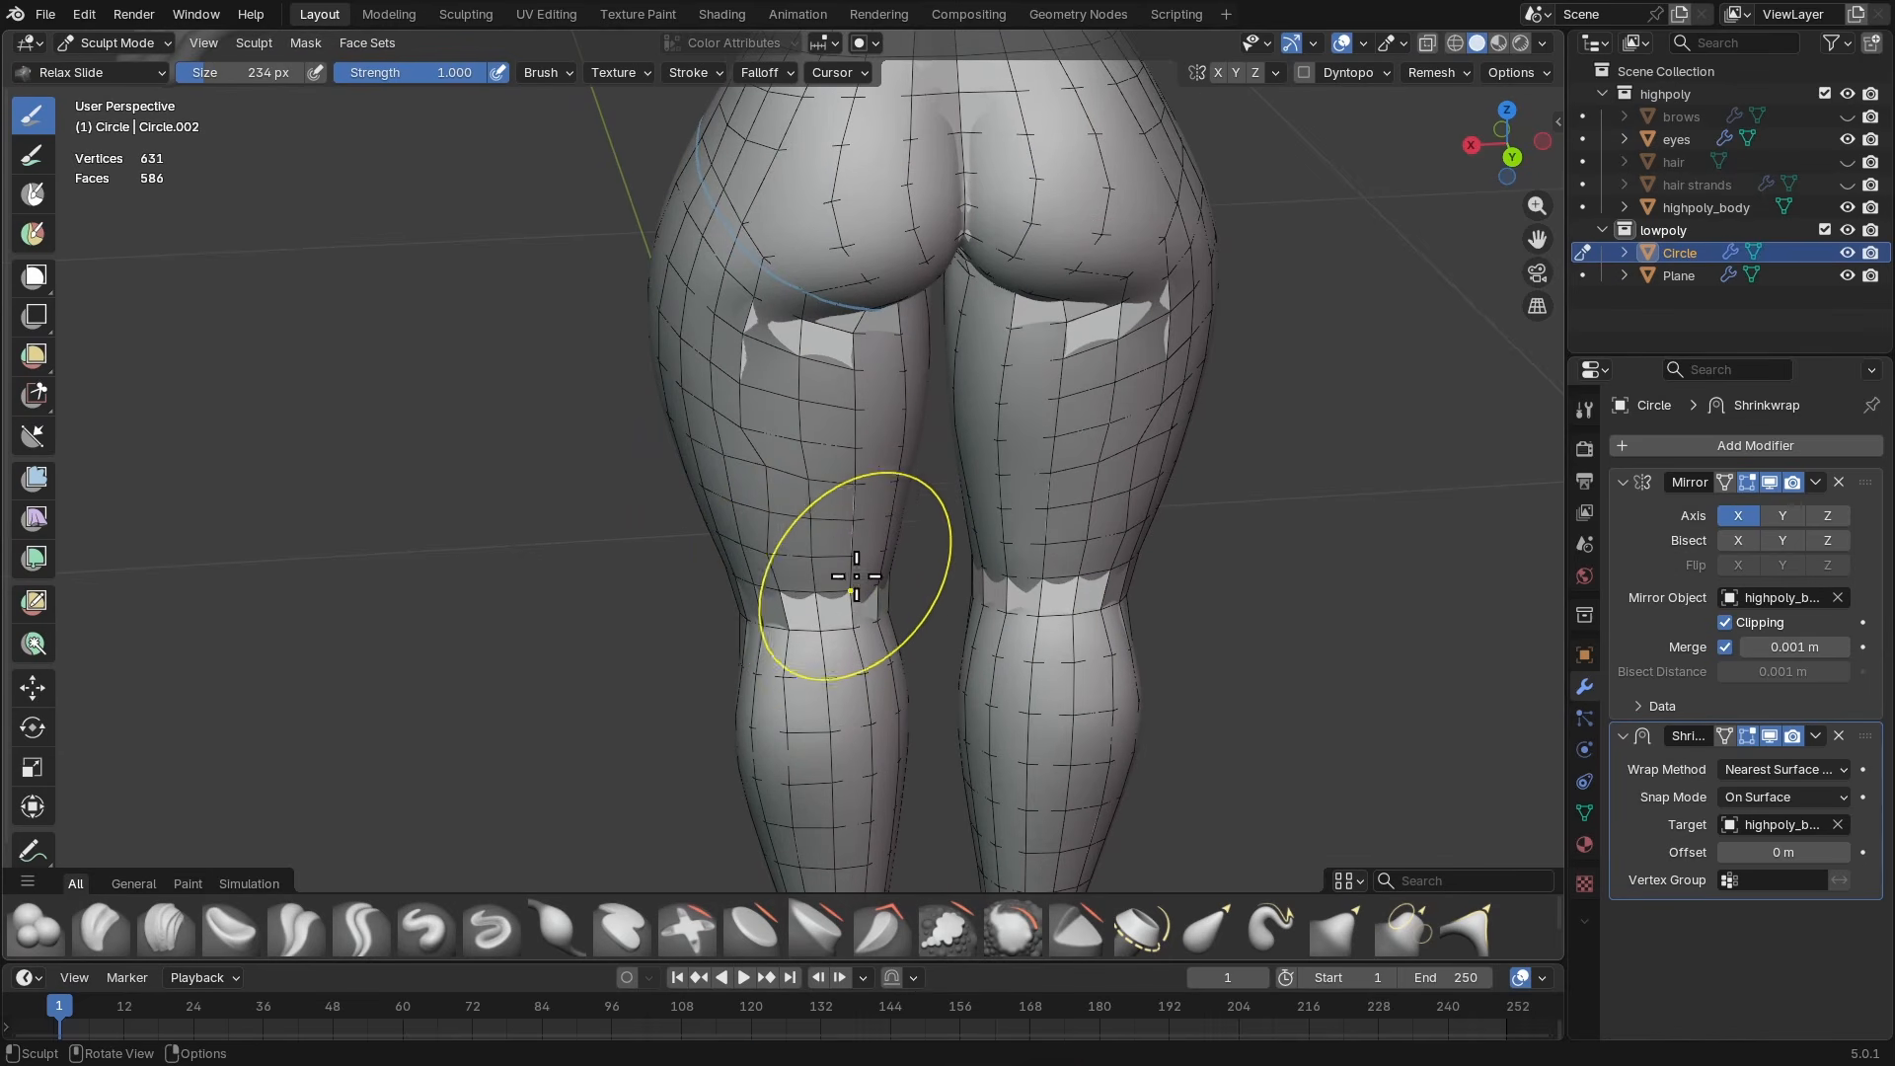
- Select the whole low-poly mesh in Edit Mode, recalculate its face normals and return to Sculpt Mode
{"action": "key", "text": "Tab"}
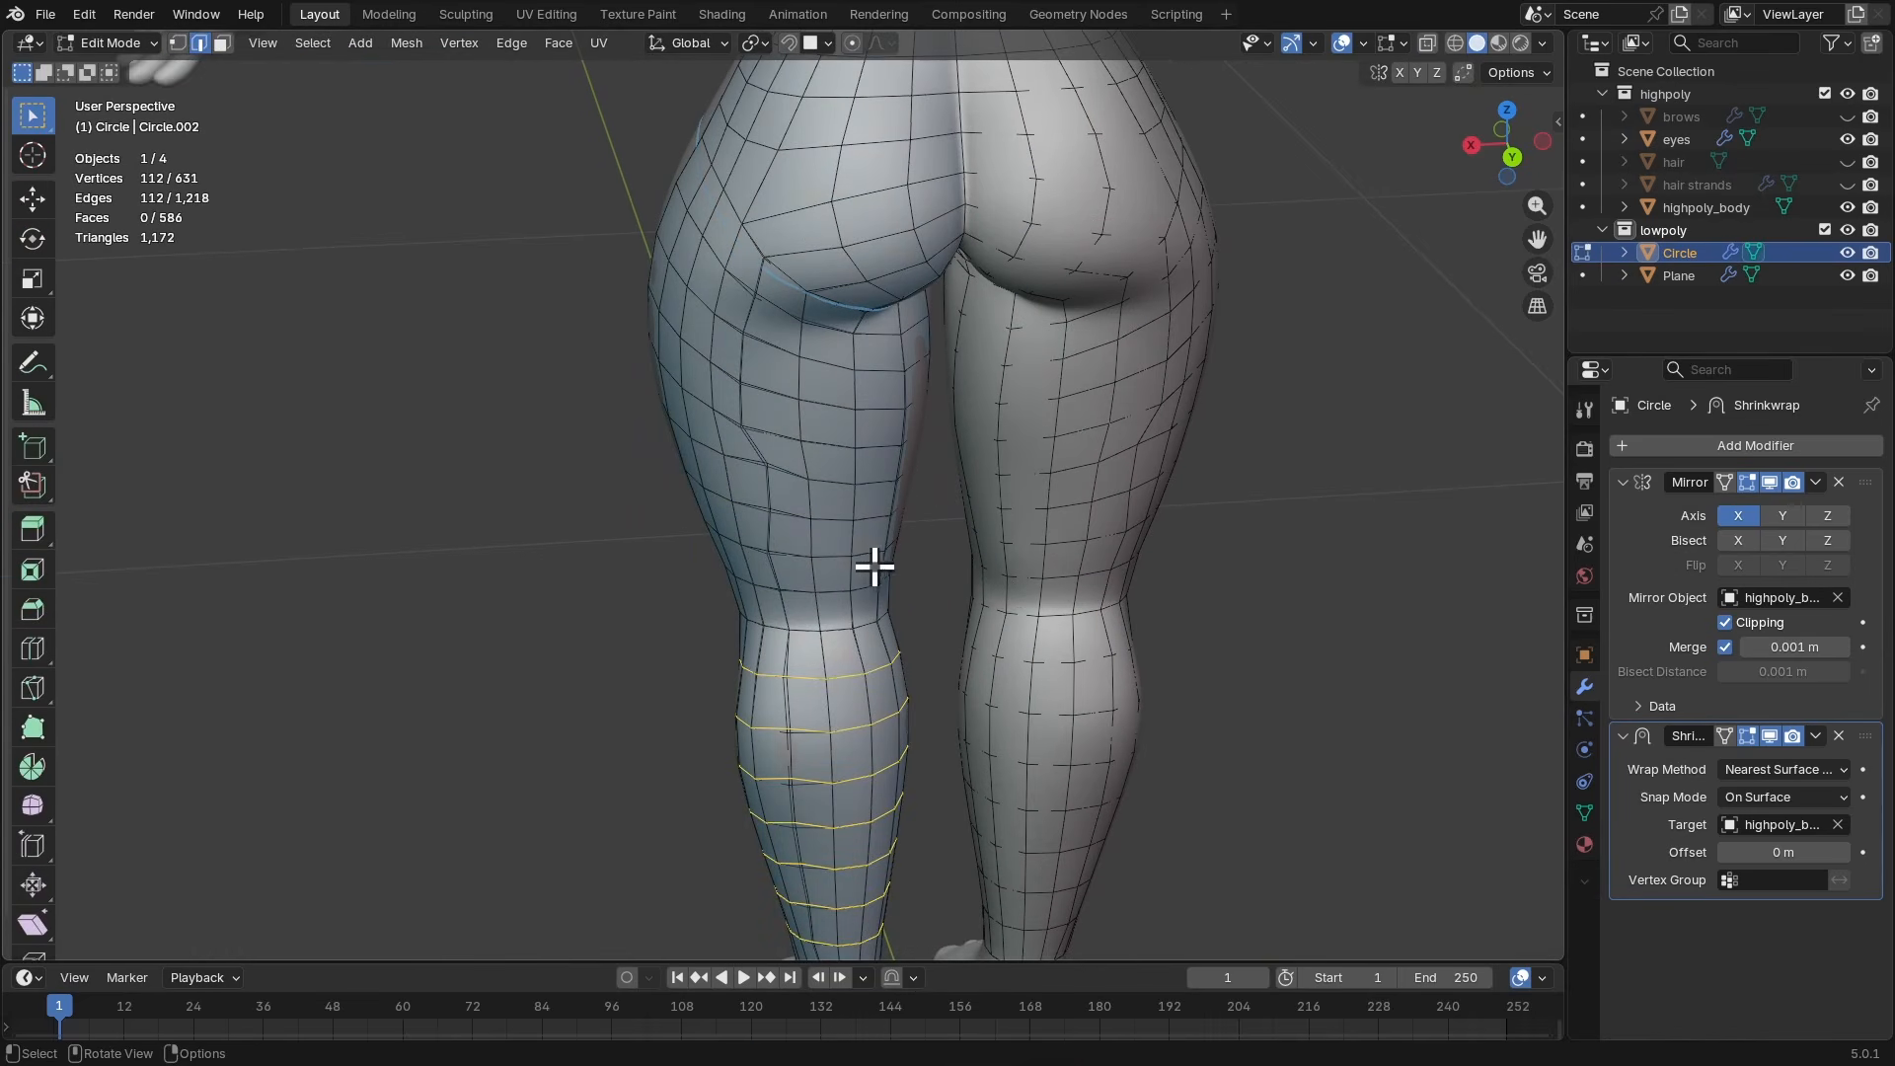
{"action": "key", "text": "a"}
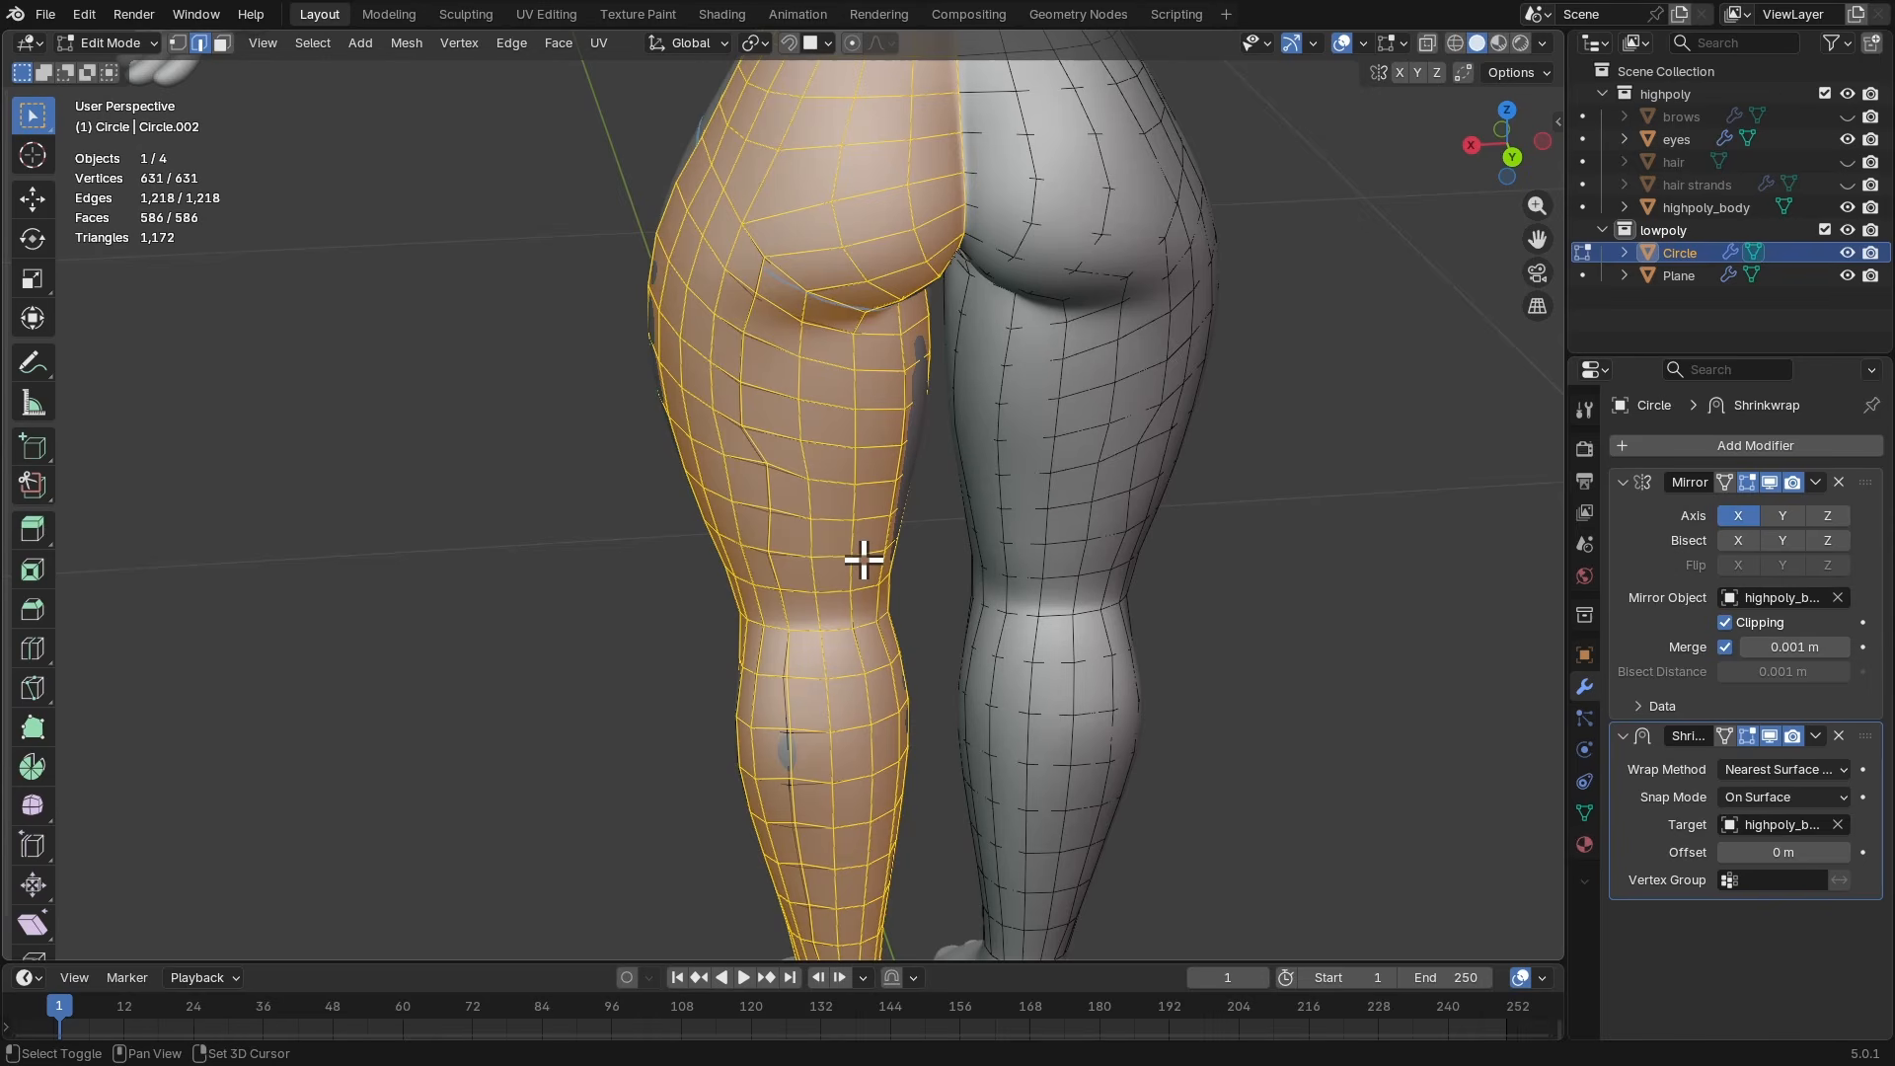
{"action": "key", "text": "Tab"}
- Relax the mesh over the back of the thigh, buttock and outer hip, with a brush size up to 376 px
{"action": "left_click_drag", "start_coordinate": [859, 381], "coordinate": [787, 455]}
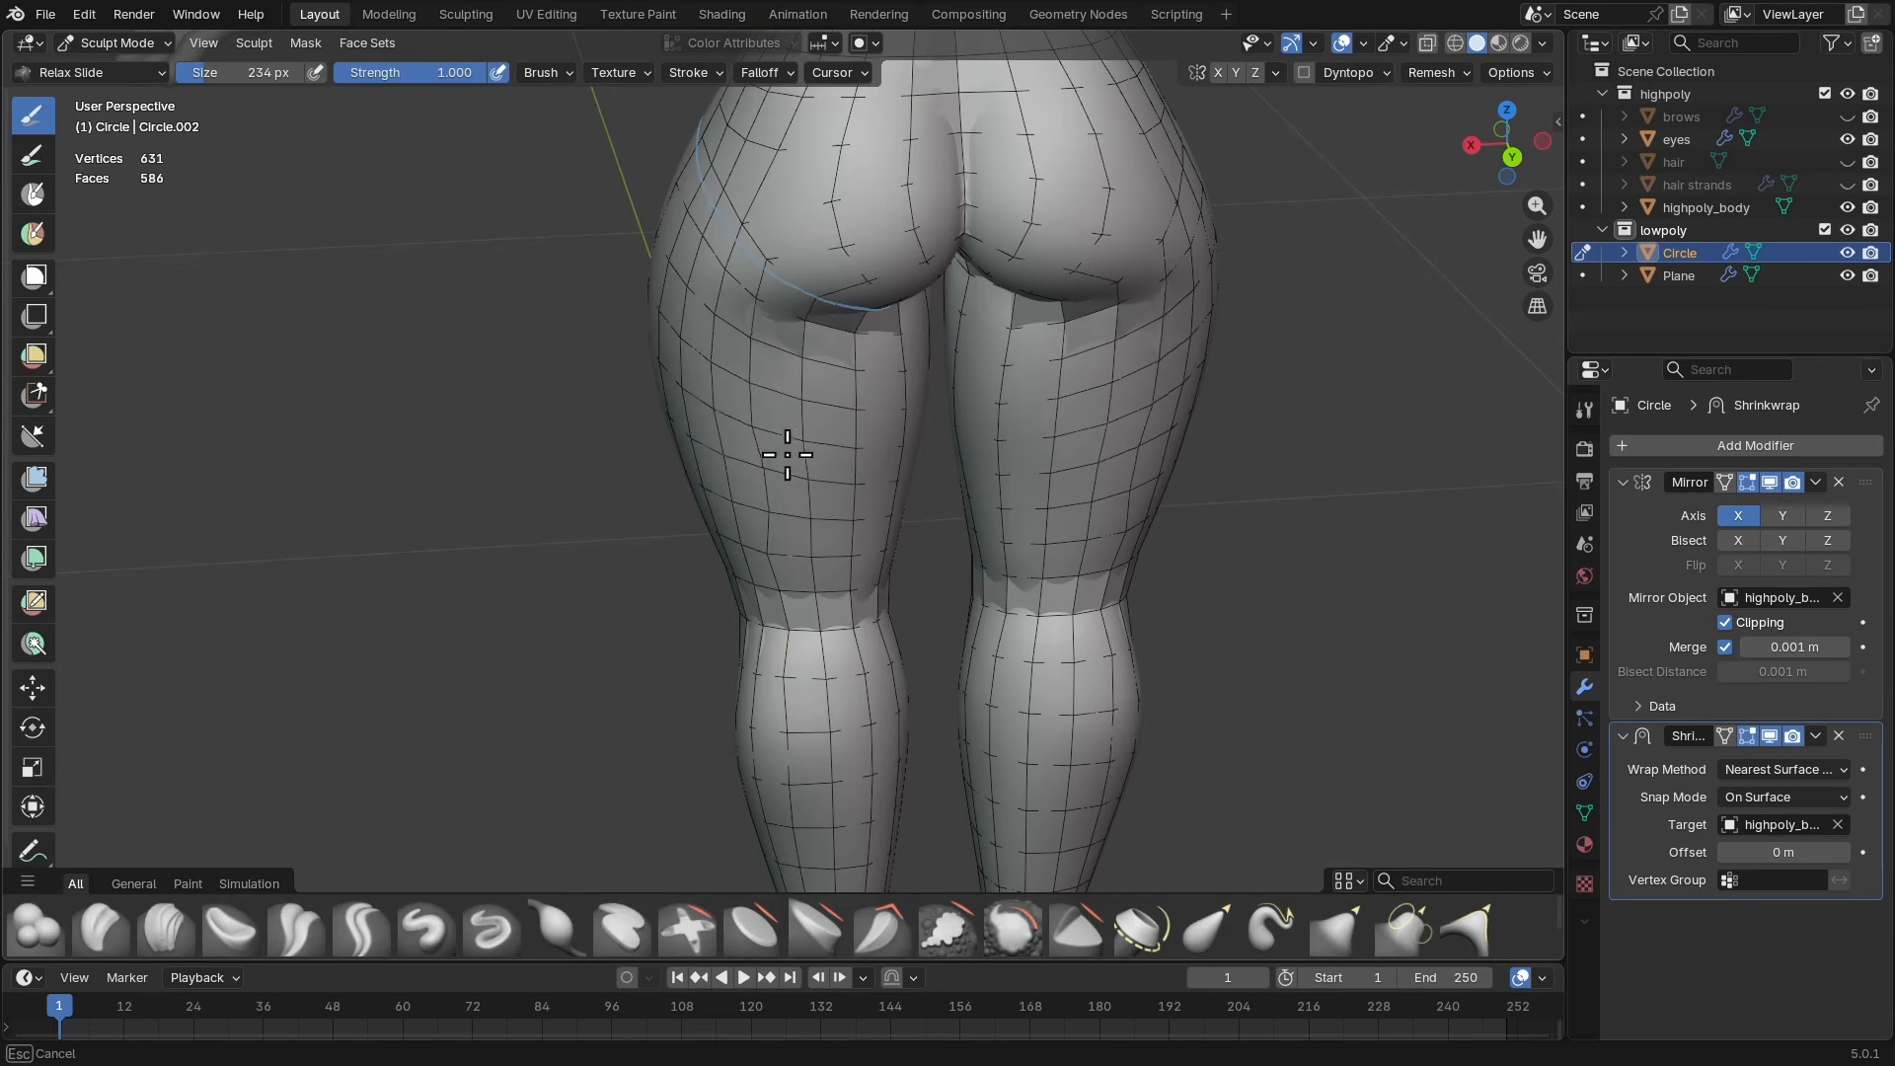
{"action": "key", "text": "f"}
{"action": "left_click", "coordinate": [893, 427]}
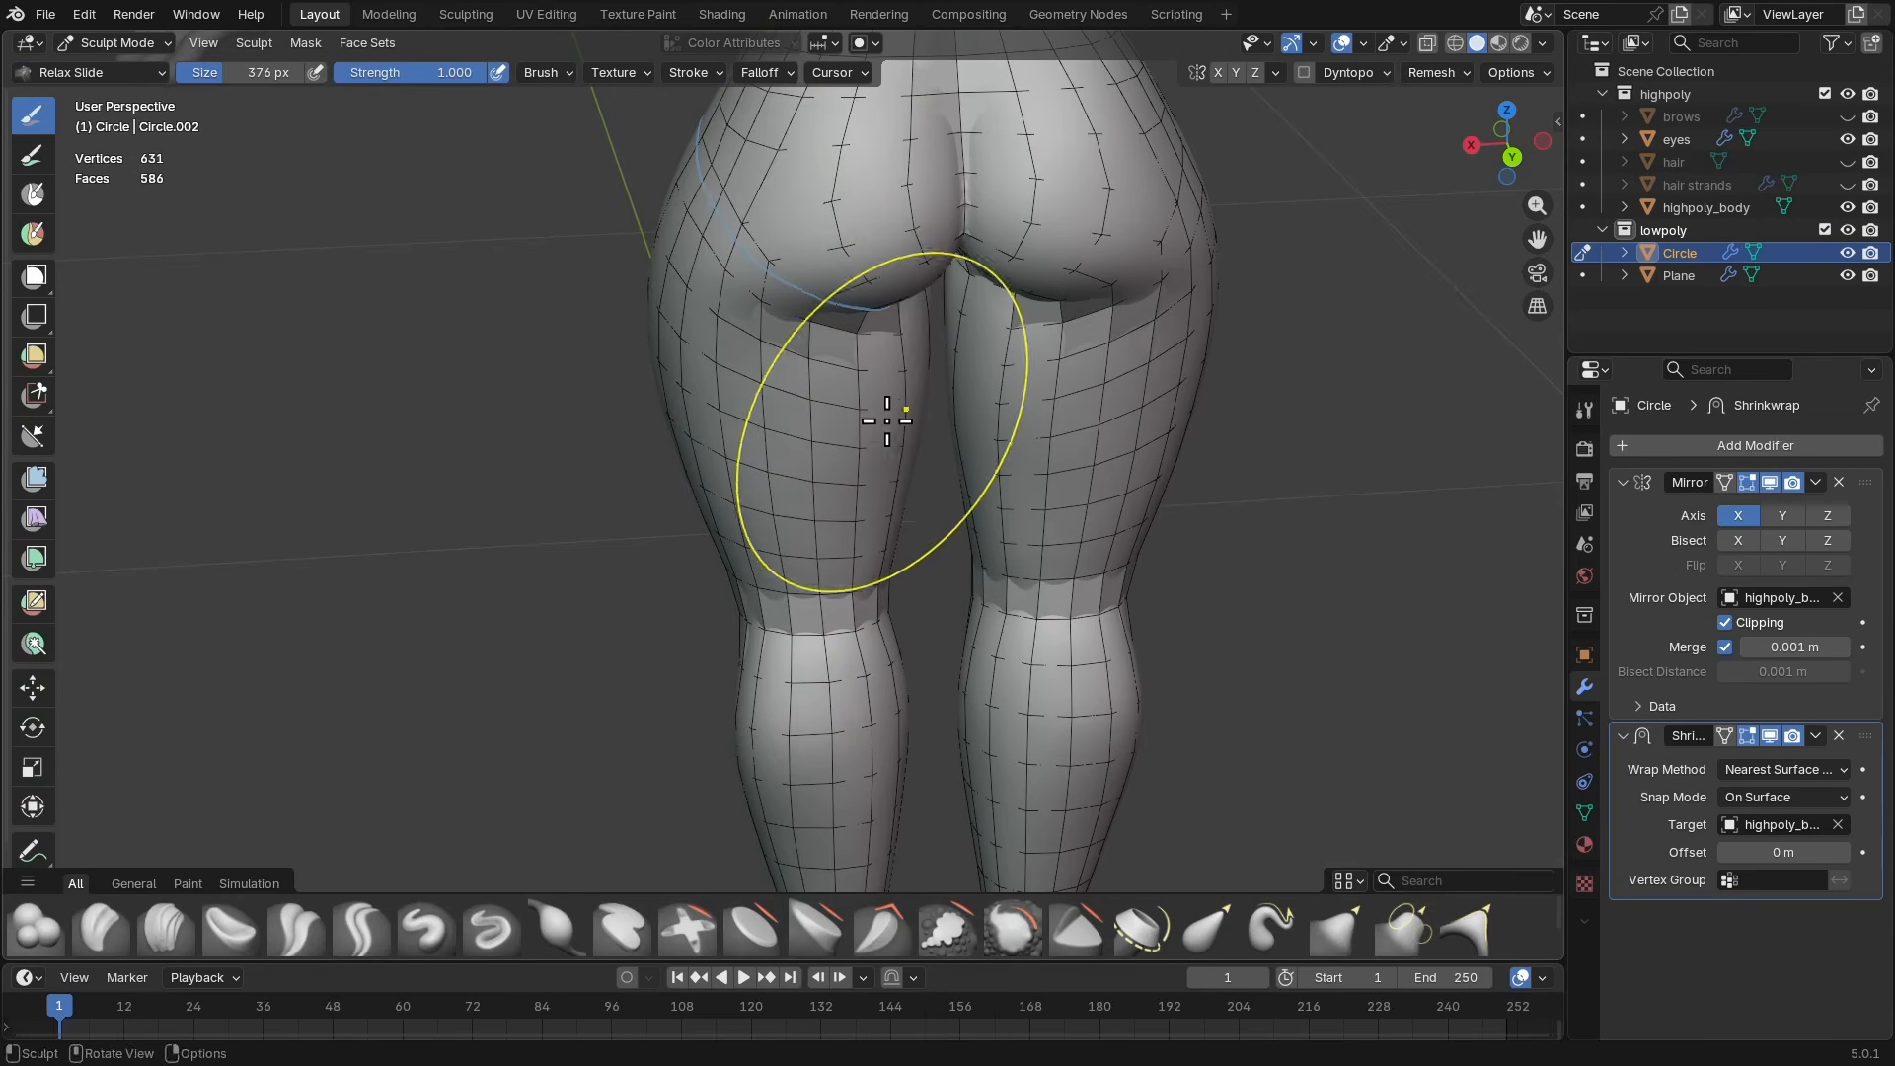
{"action": "left_click_drag", "start_coordinate": [893, 418], "coordinate": [825, 483]}
{"action": "middle_click_drag", "start_coordinate": [827, 474], "coordinate": [855, 472]}
{"action": "middle_click_drag", "start_coordinate": [862, 287], "coordinate": [874, 407], "text": "shift"}
{"action": "left_click_drag", "start_coordinate": [885, 418], "coordinate": [798, 418]}
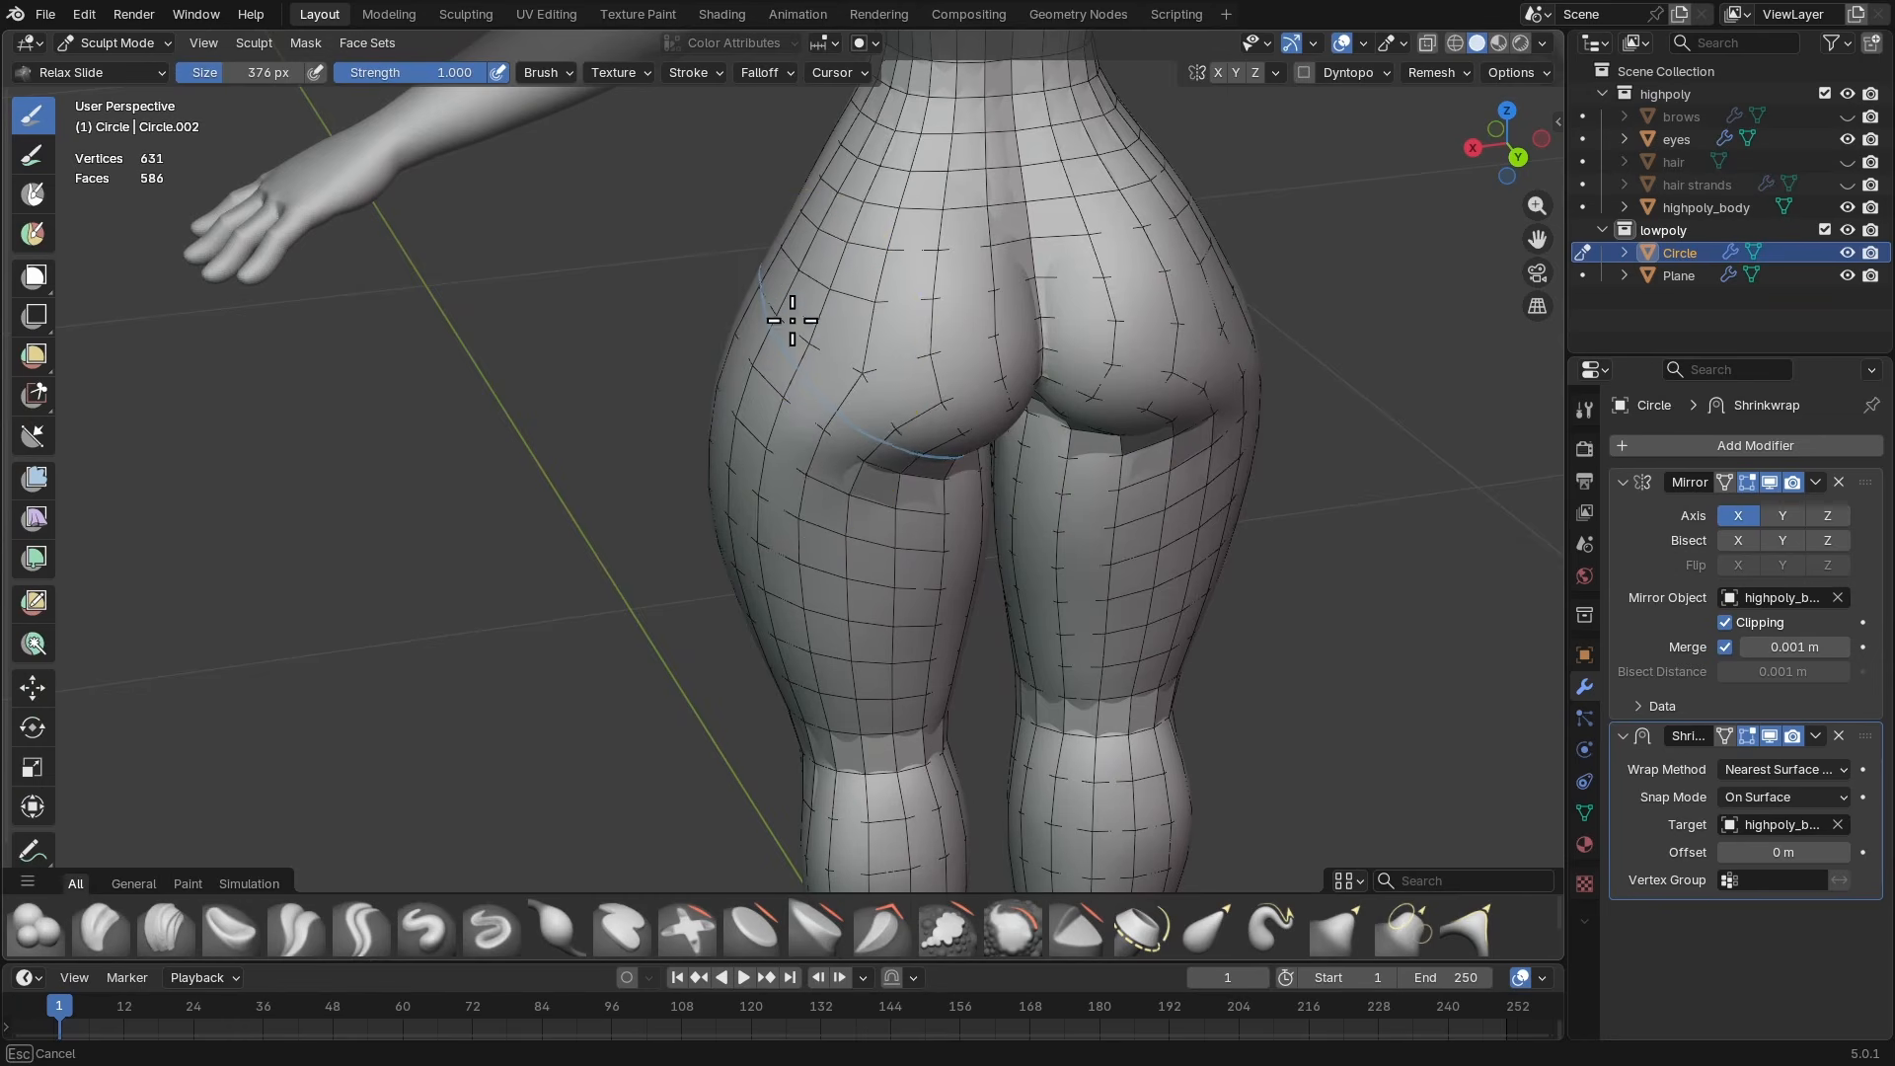
{"action": "middle_click_drag", "start_coordinate": [785, 375], "coordinate": [1026, 360]}
{"action": "mouse_move", "coordinate": [977, 212]}
{"action": "left_mouse_down"}
{"action": "mouse_move", "coordinate": [1007, 190]}
{"action": "mouse_move", "coordinate": [922, 305]}
{"action": "left_mouse_up"}
- Relax the mesh on the front of the hip and upper thigh, using a brush size of about 320 px
{"action": "middle_click_drag", "start_coordinate": [829, 286], "coordinate": [917, 264]}
{"action": "key", "text": "f"}
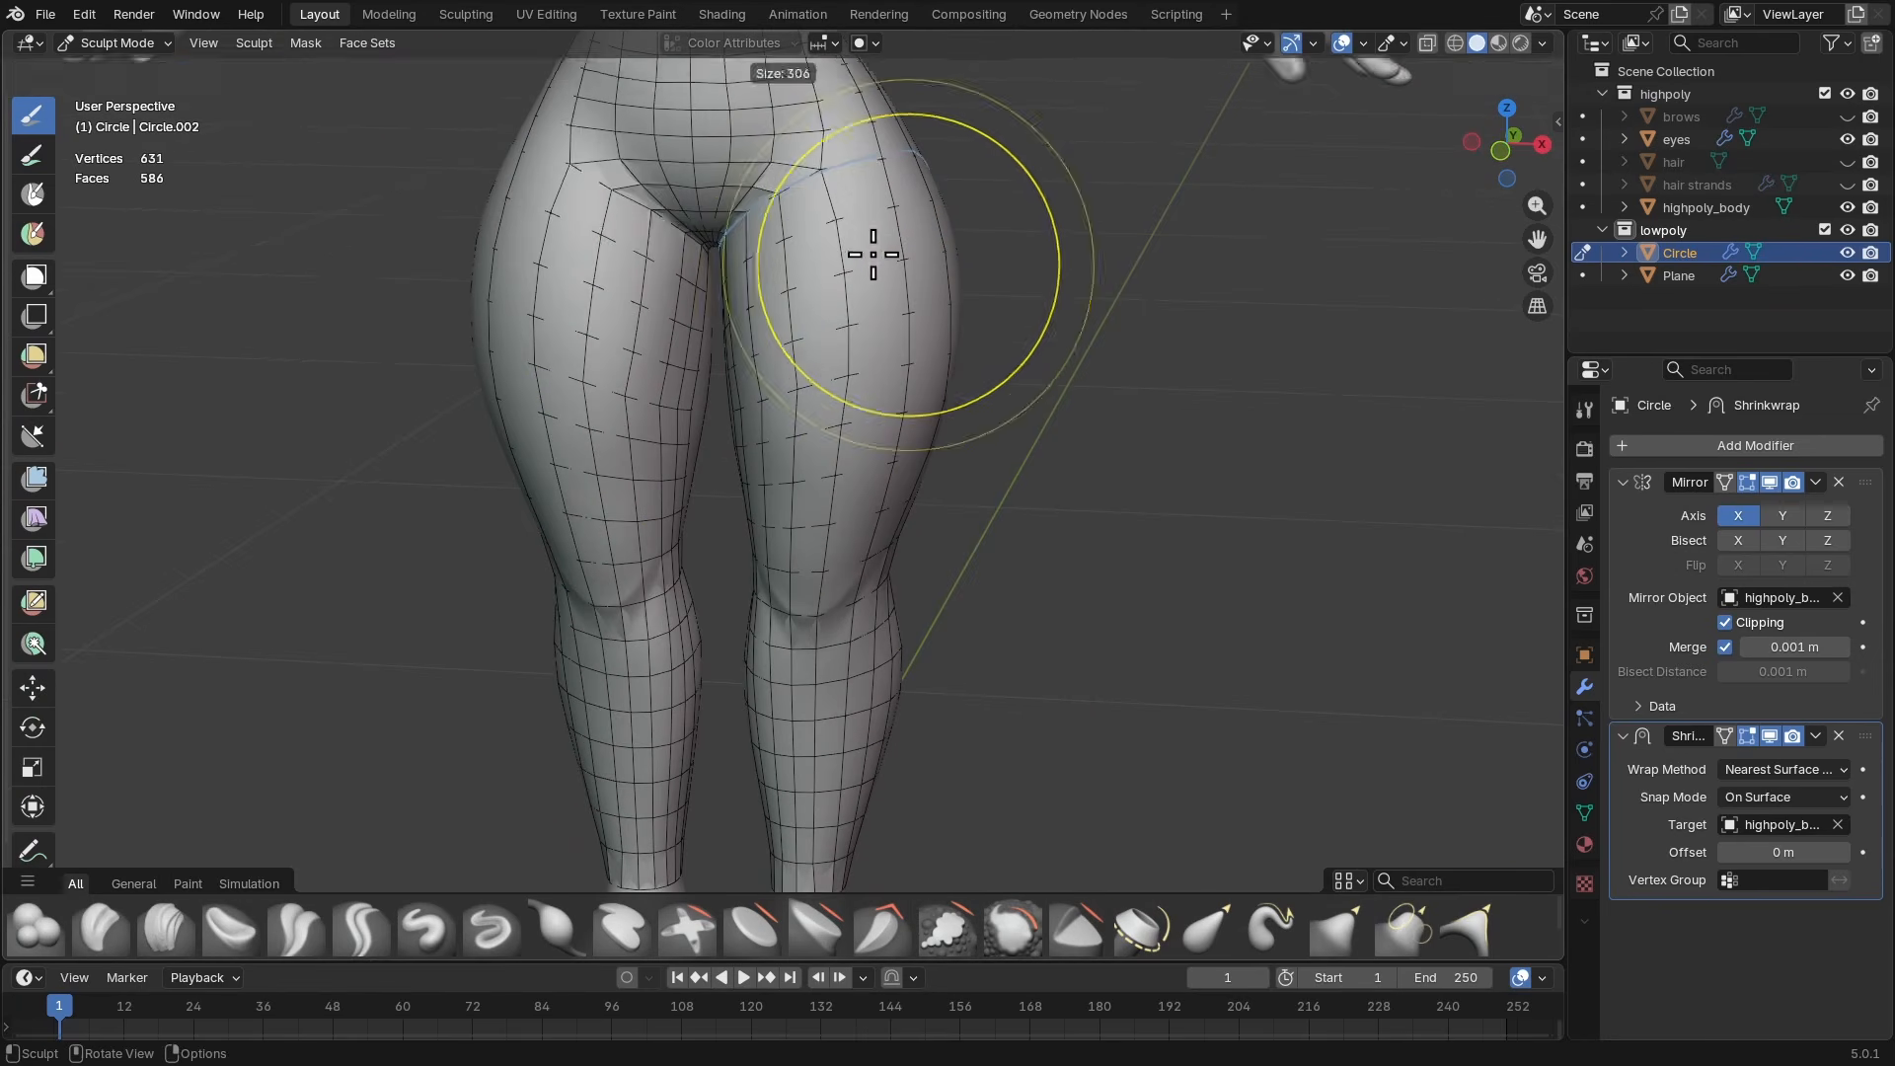
{"action": "left_click", "coordinate": [861, 249]}
{"action": "left_click_drag", "start_coordinate": [822, 212], "coordinate": [782, 209]}
{"action": "middle_click_drag", "start_coordinate": [819, 309], "coordinate": [862, 299]}
{"action": "key", "text": "f"}
{"action": "left_click", "coordinate": [849, 295]}
{"action": "left_click_drag", "start_coordinate": [826, 286], "coordinate": [727, 357]}
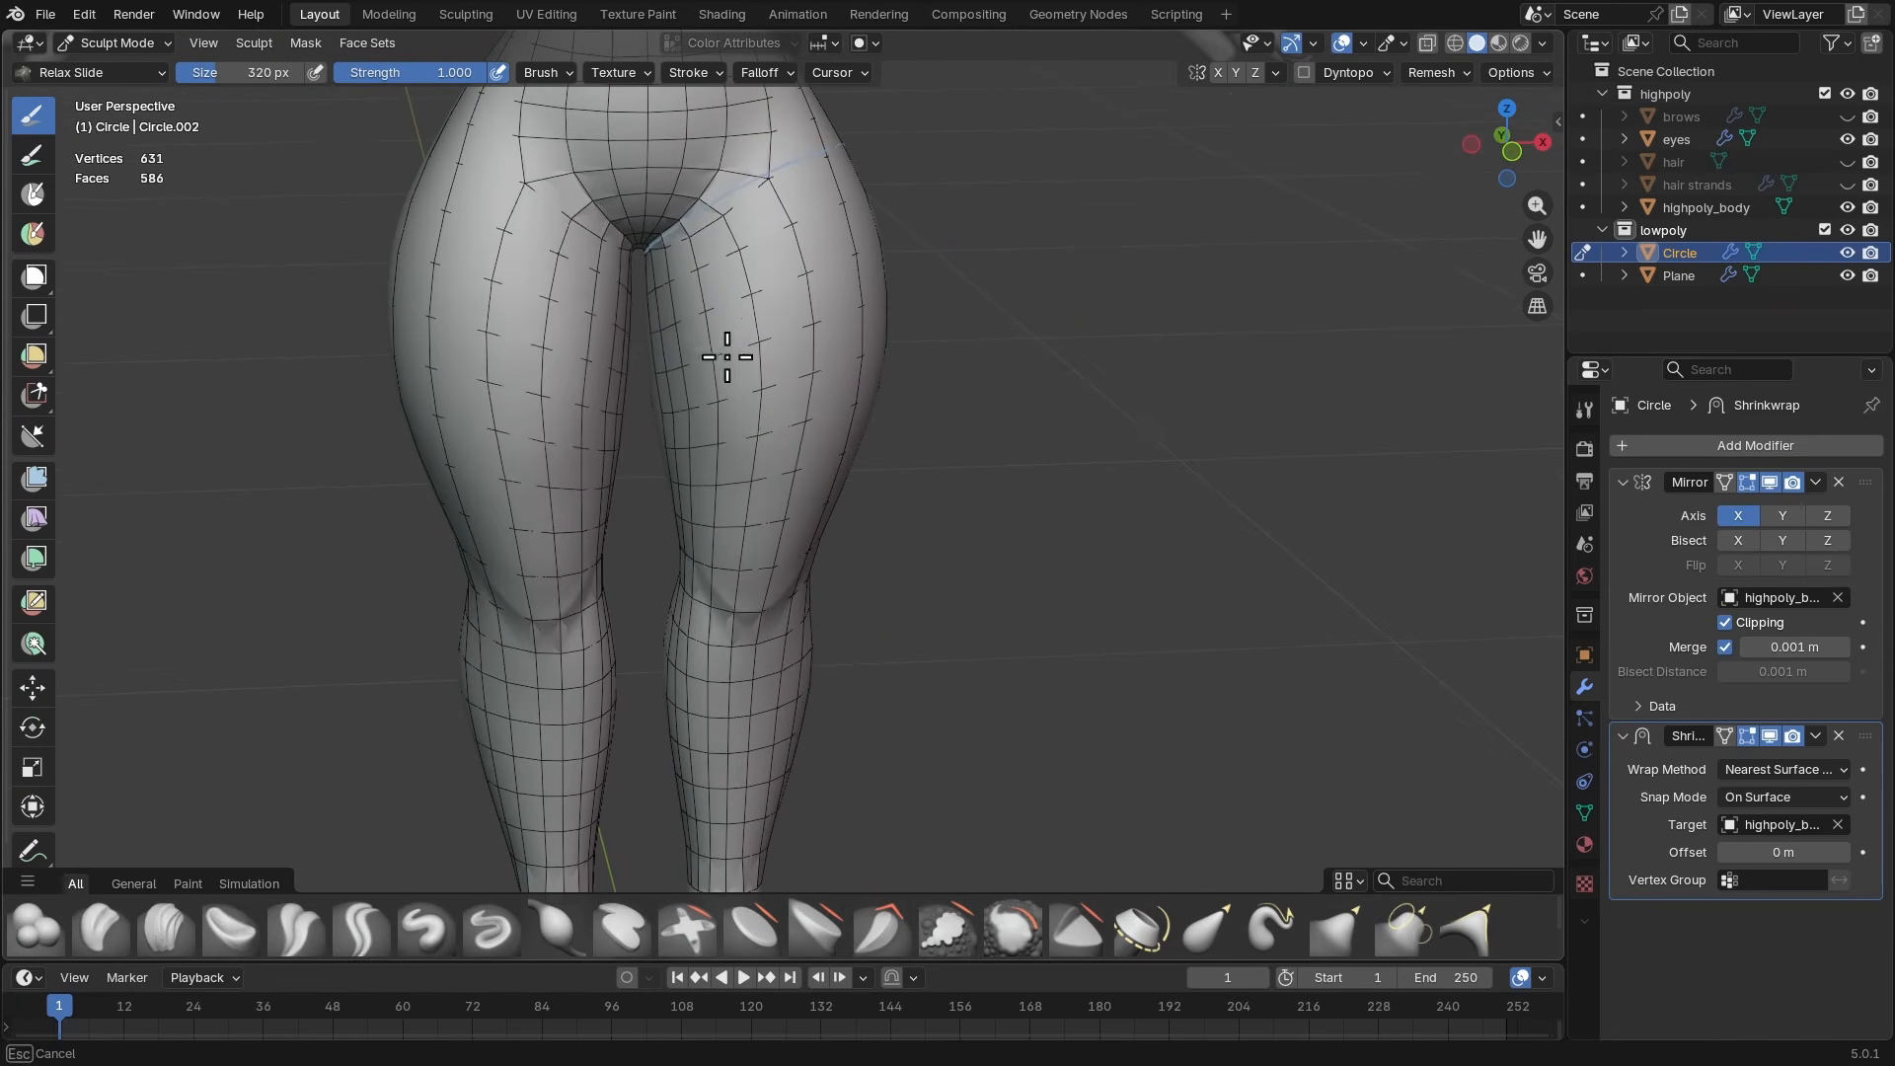
{"action": "left_click_drag", "start_coordinate": [805, 448], "coordinate": [821, 407]}
- Even out the front and inner thigh mesh with the relax brush enlarged to 412 px and 418 px
{"action": "key", "text": "f"}
{"action": "left_click", "coordinate": [828, 385]}
{"action": "middle_click_drag", "start_coordinate": [827, 386], "coordinate": [818, 371]}
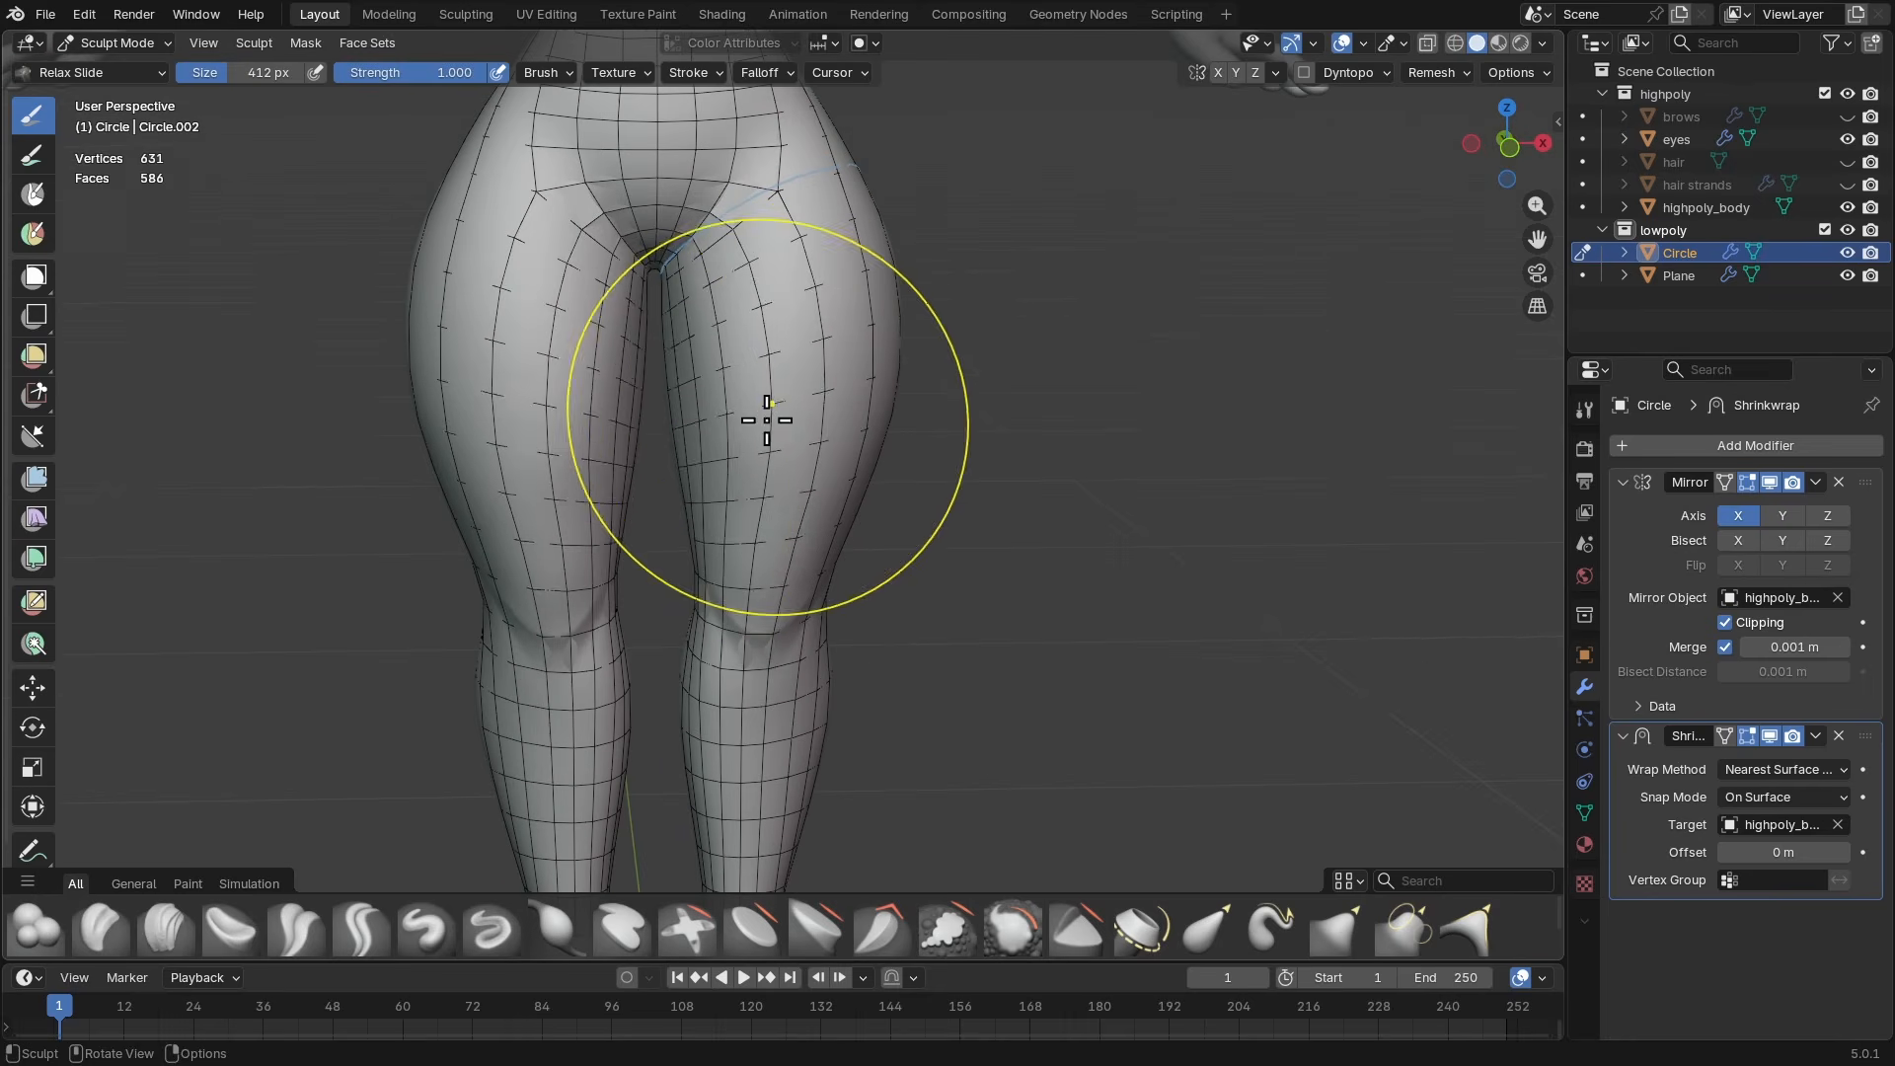
{"action": "left_click_drag", "start_coordinate": [688, 432], "coordinate": [733, 407]}
{"action": "key", "text": "f"}
{"action": "left_click", "coordinate": [741, 406]}
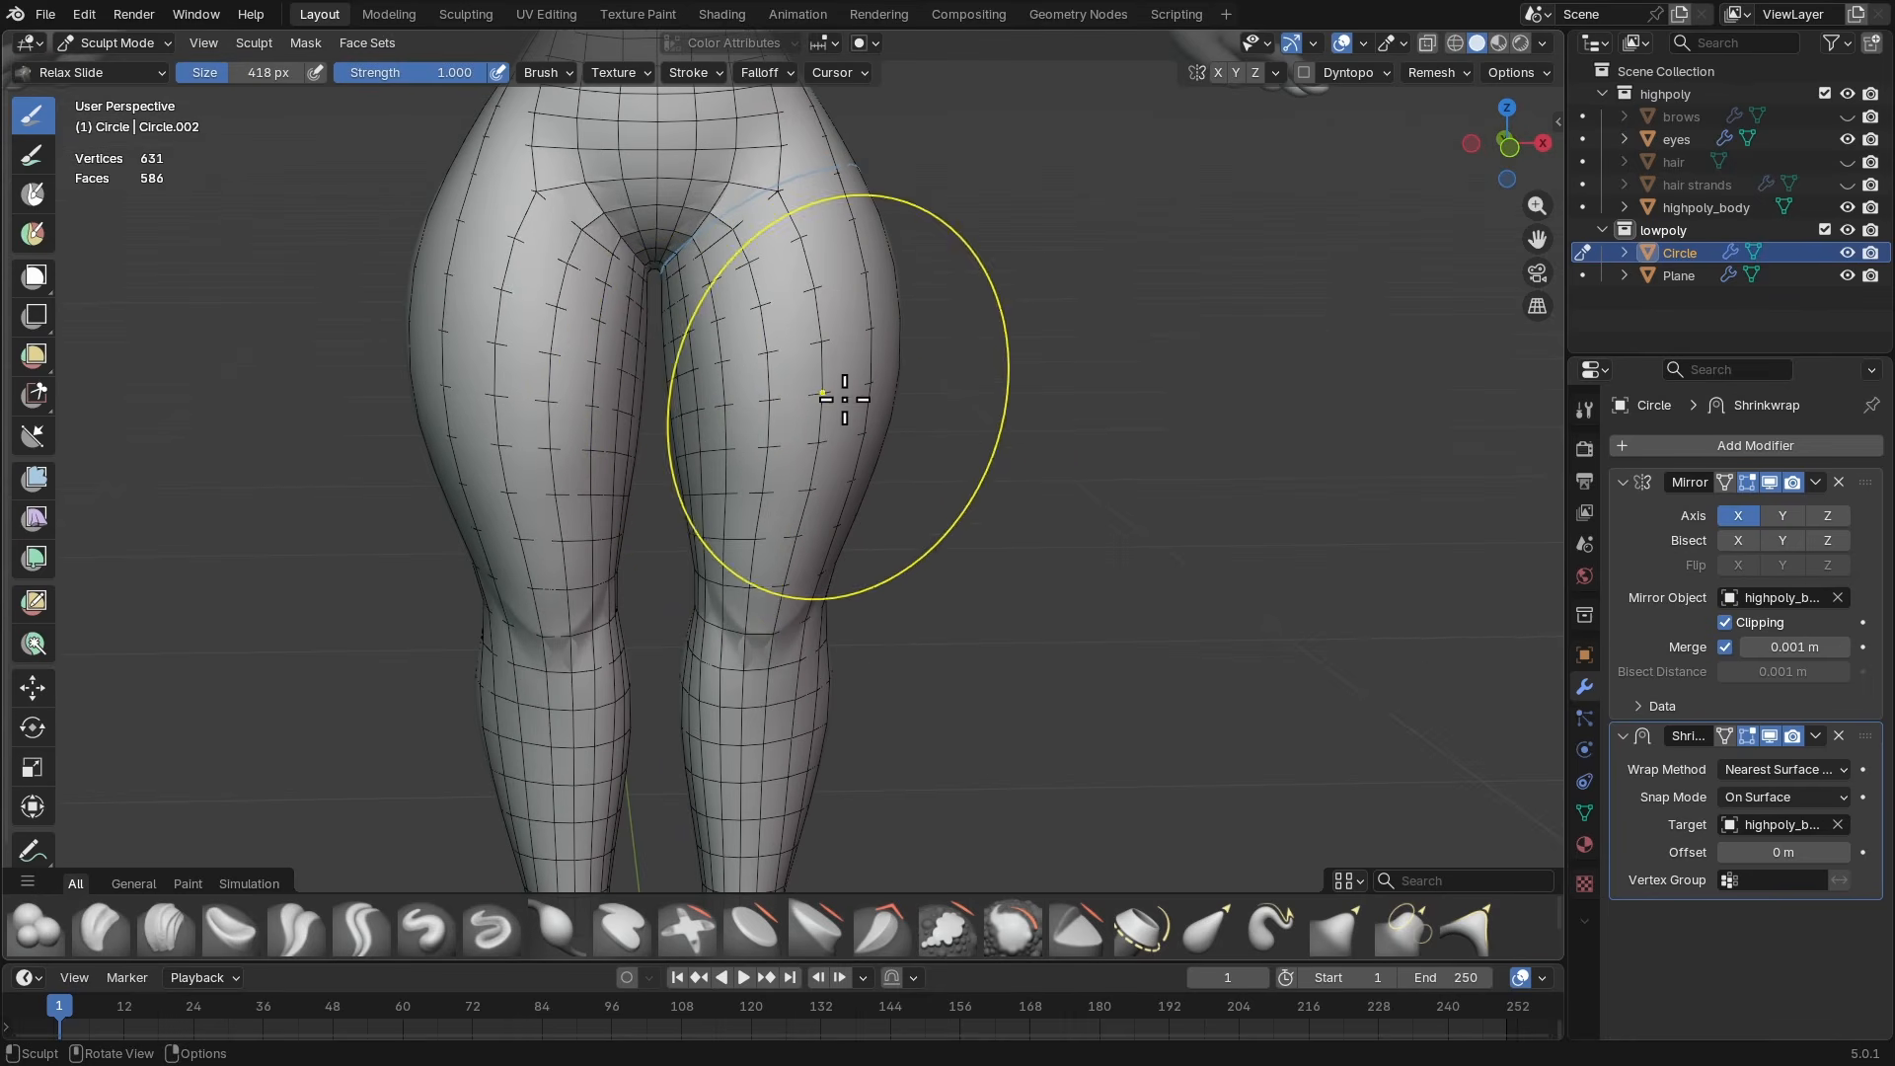
- Set the relax brush to 368 px and smooth the mesh flow over the knee and shin
{"action": "key", "text": "f"}
{"action": "scroll", "coordinate": [810, 575], "scroll_direction": "down", "scroll_amount": 3}
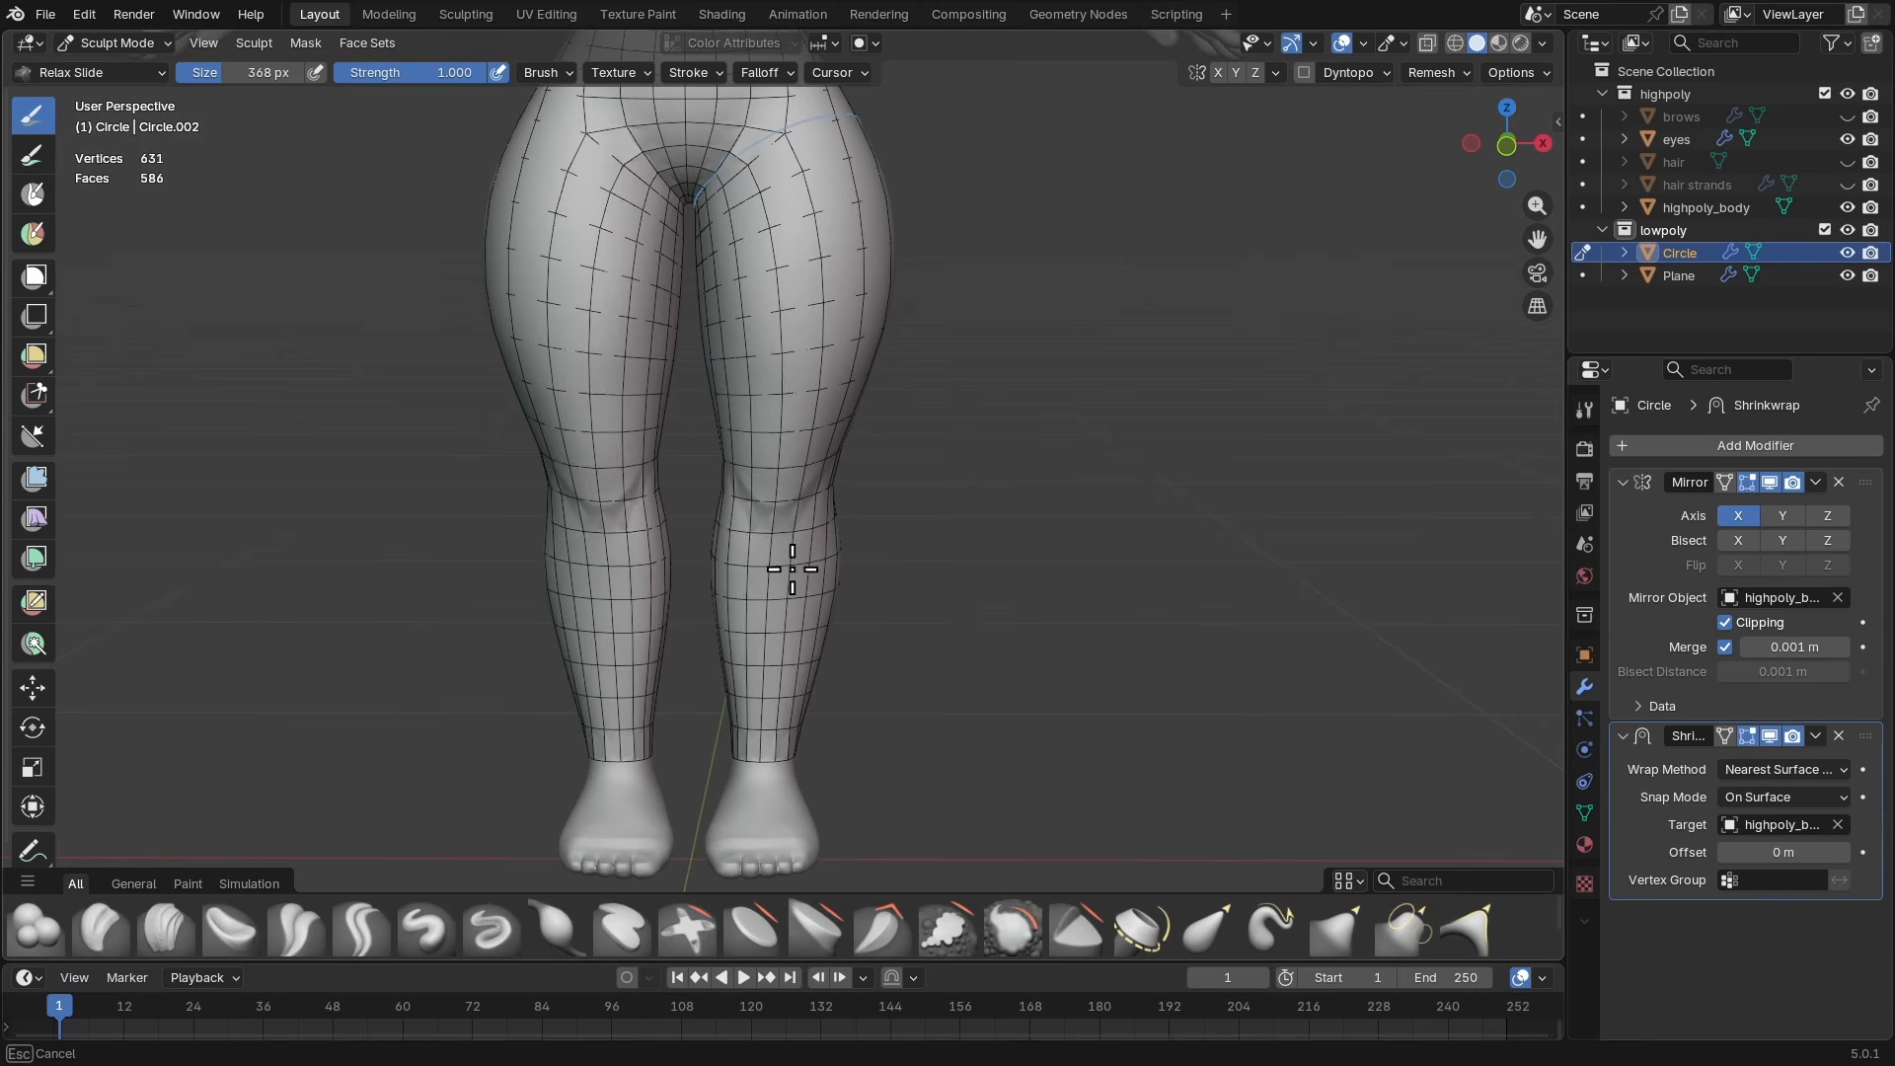
{"action": "scroll", "coordinate": [867, 449], "scroll_direction": "down", "scroll_amount": 2}
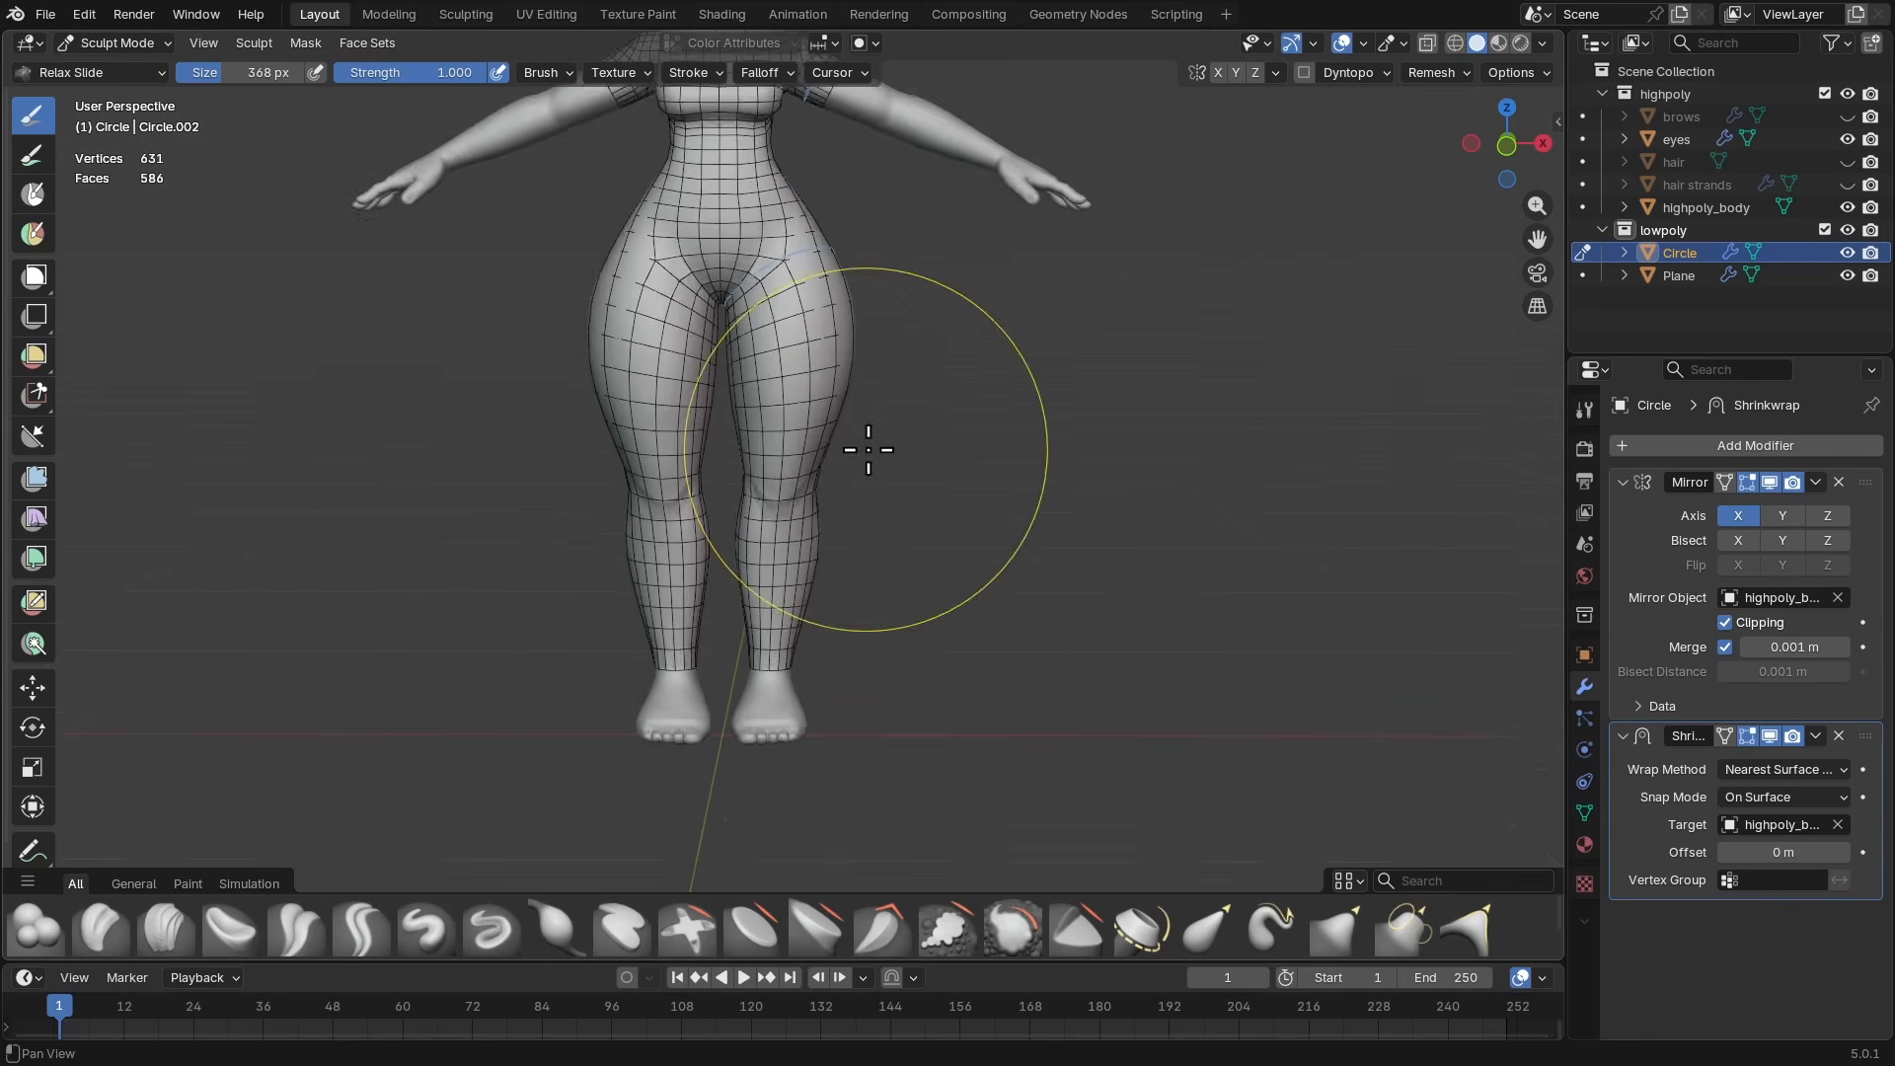
{"action": "scroll", "coordinate": [874, 452], "scroll_direction": "up", "scroll_amount": 2}
{"action": "middle_click_drag", "start_coordinate": [853, 608], "coordinate": [888, 402], "text": "shift"}
{"action": "scroll", "coordinate": [860, 464], "scroll_direction": "up", "scroll_amount": 2}
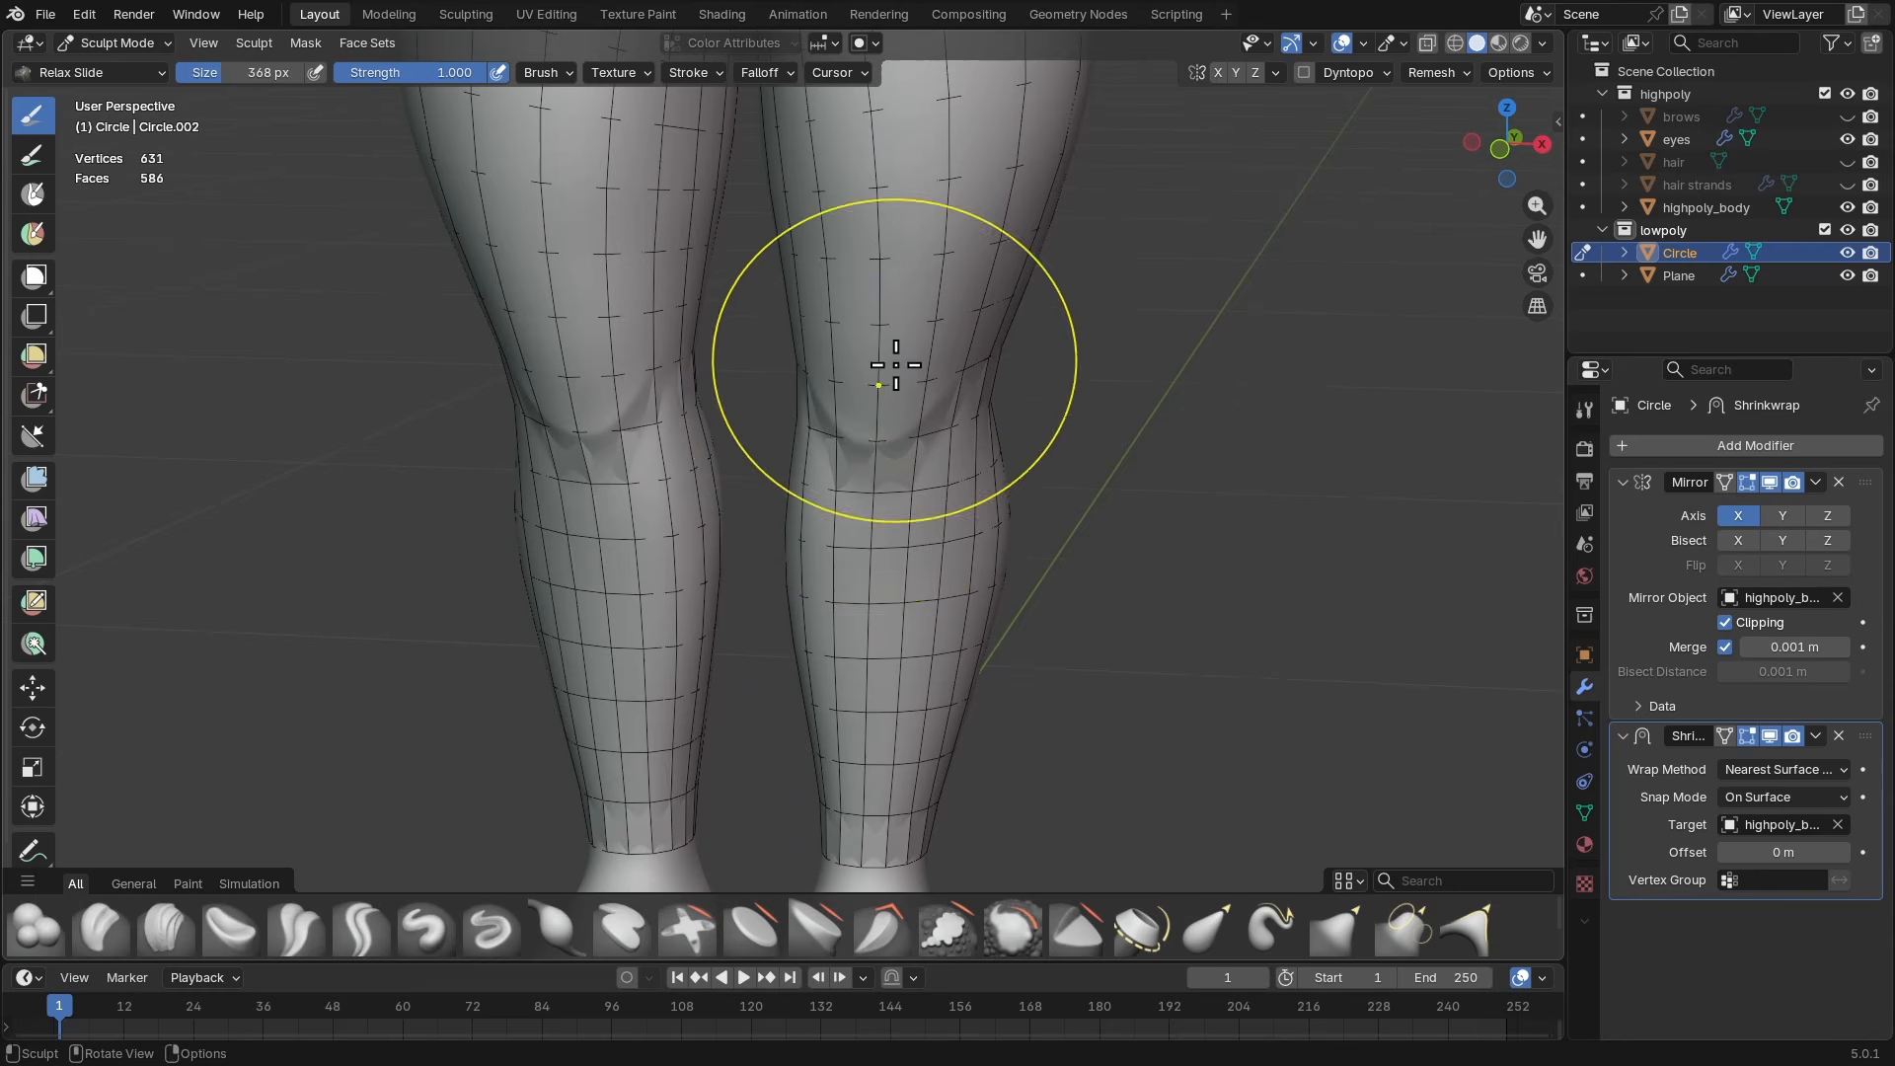
- Leave Sculpt Mode and open the body mesh in Edit Mode, facing the arm in front orthographic view
{"action": "scroll", "coordinate": [918, 363], "scroll_direction": "down", "scroll_amount": 5}
{"action": "middle_click_drag", "start_coordinate": [935, 411], "coordinate": [844, 360]}
{"action": "middle_click_drag", "start_coordinate": [875, 341], "coordinate": [887, 523], "text": "shift"}
{"action": "scroll", "coordinate": [859, 464], "scroll_direction": "up", "scroll_amount": 2}
{"action": "middle_click_drag", "start_coordinate": [819, 436], "coordinate": [1053, 378]}
{"action": "mouse_move", "coordinate": [1147, 206]}
{"action": "middle_mouse_down", "text": "shift"}
{"action": "mouse_move", "coordinate": [939, 368]}
{"action": "mouse_move", "coordinate": [1036, 292]}
{"action": "middle_mouse_up", "text": "shift"}
{"action": "scroll", "coordinate": [939, 368], "scroll_direction": "up", "scroll_amount": 3}
{"action": "key", "text": "ctrl+Tab"}
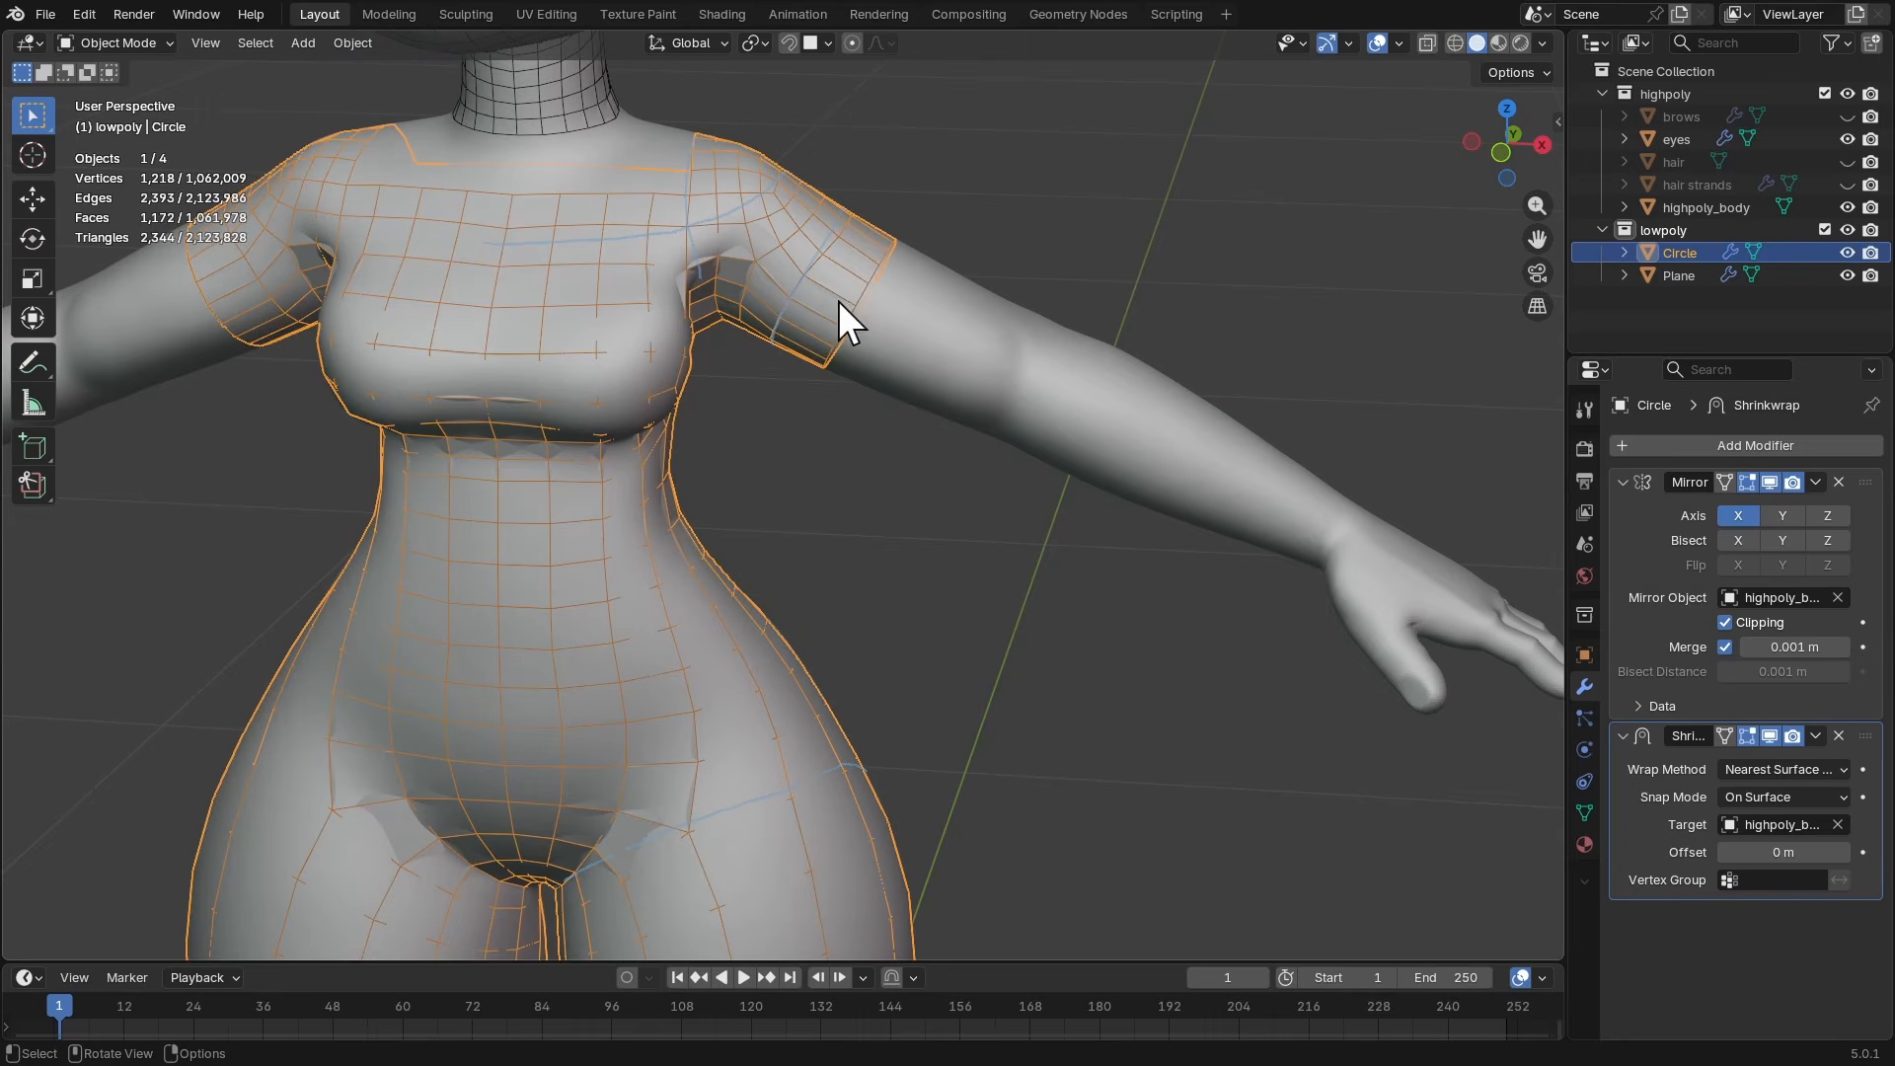
{"action": "key", "text": "Tab"}
{"action": "key", "text": "KP_1"}
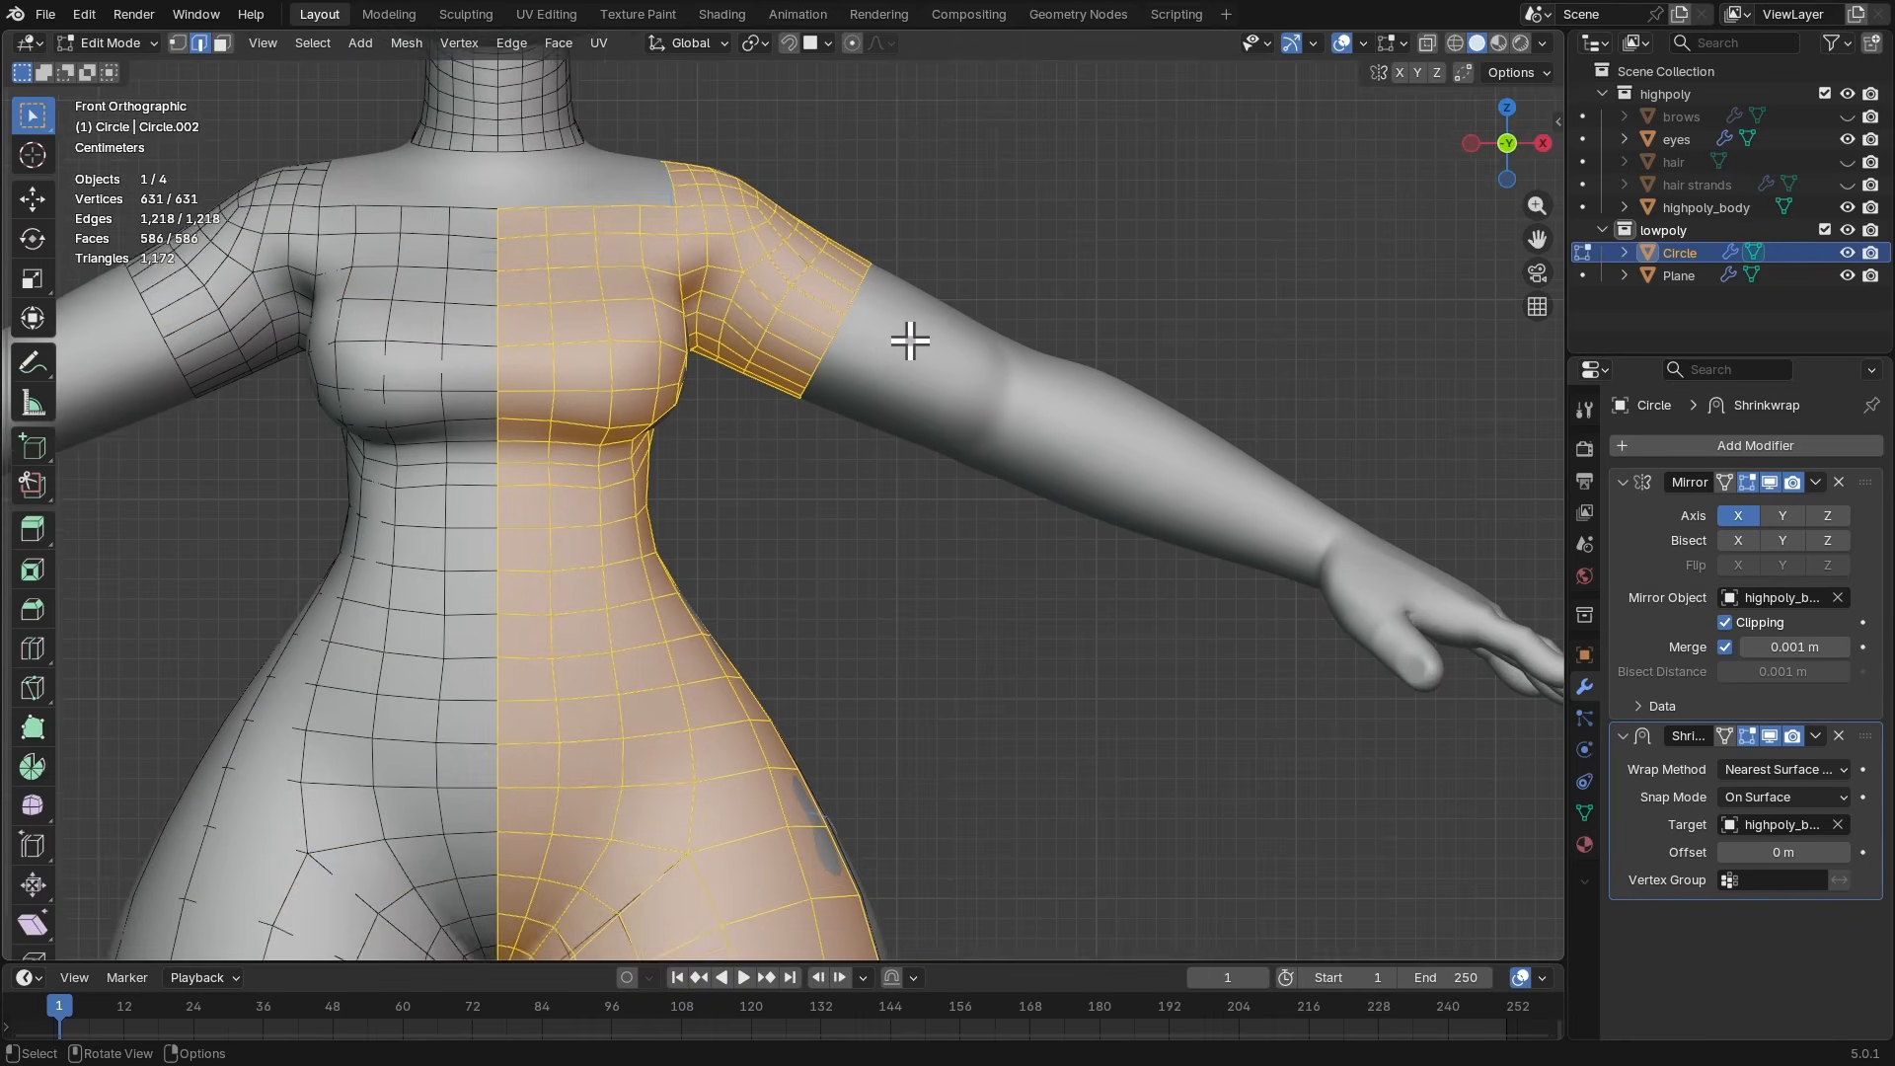
- Extrude the open edge loop at the end of the upper arm down to the wrist
{"action": "middle_click_drag", "start_coordinate": [888, 331], "coordinate": [808, 417], "text": "shift"}
{"action": "scroll", "coordinate": [803, 372], "scroll_direction": "up", "scroll_amount": 2}
{"action": "left_click", "coordinate": [755, 369], "text": "alt"}
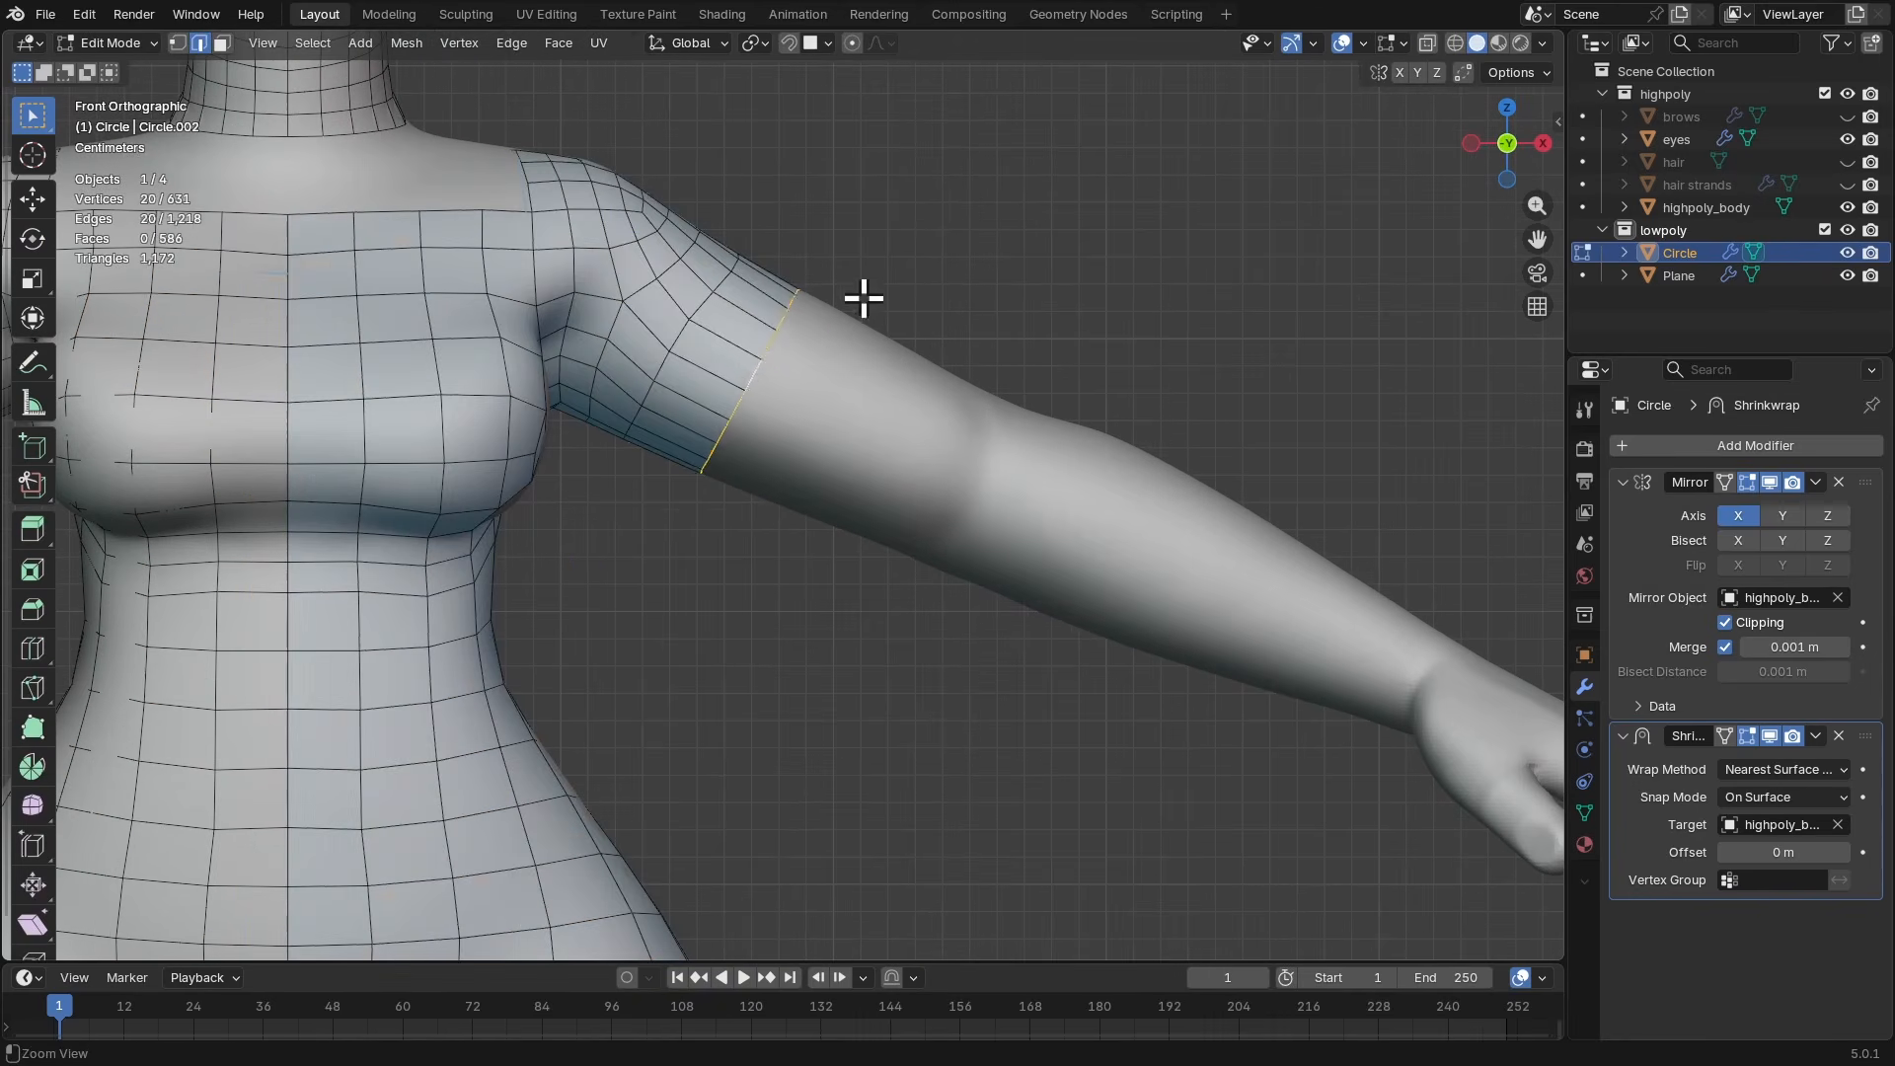
{"action": "scroll", "coordinate": [878, 335], "scroll_direction": "down", "scroll_amount": 3}
{"action": "middle_click_drag", "start_coordinate": [921, 427], "coordinate": [848, 382], "text": "shift"}
{"action": "scroll", "coordinate": [779, 339], "scroll_direction": "up", "scroll_amount": 1}
{"action": "key", "text": "e"}
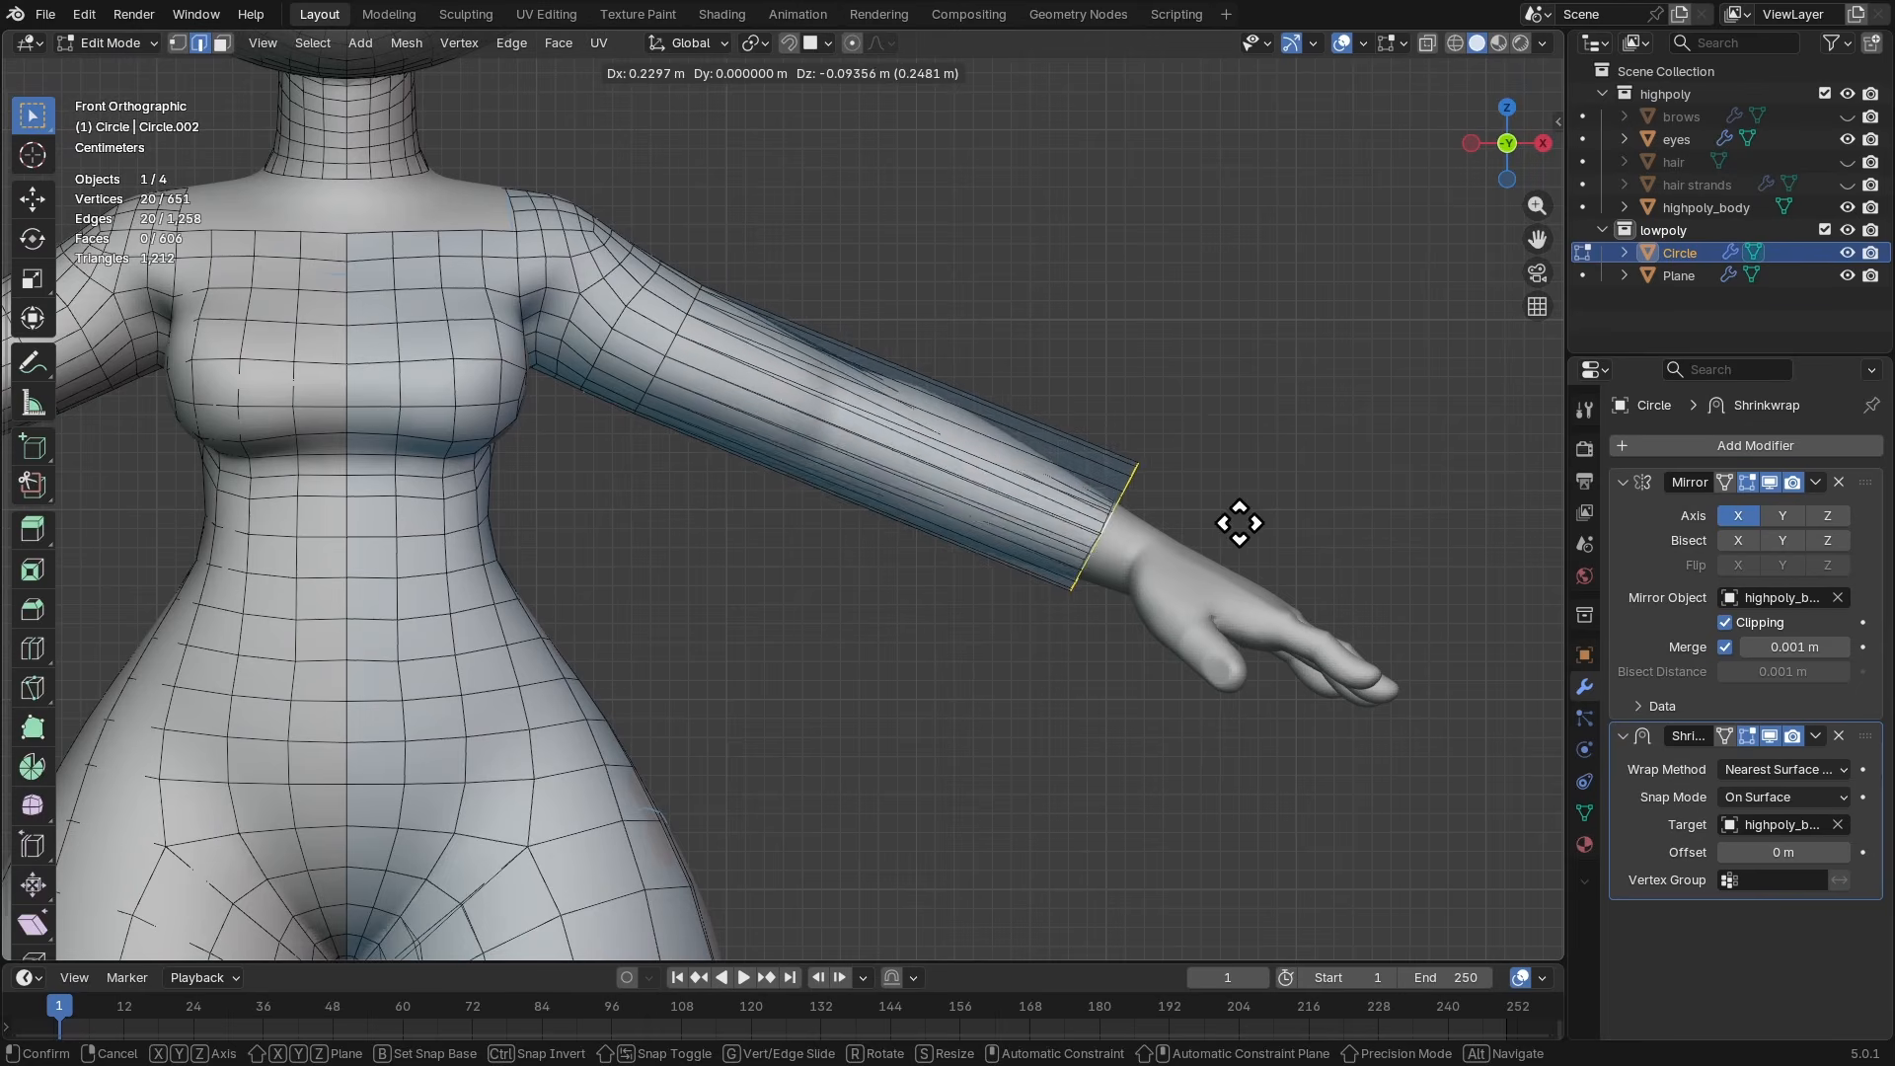
{"action": "left_click", "coordinate": [1263, 539]}
- Scale the extruded end loop down and shift it so it fits the wrist in front view
{"action": "scroll", "coordinate": [1176, 491], "scroll_direction": "up", "scroll_amount": 3}
{"action": "key", "text": "s"}
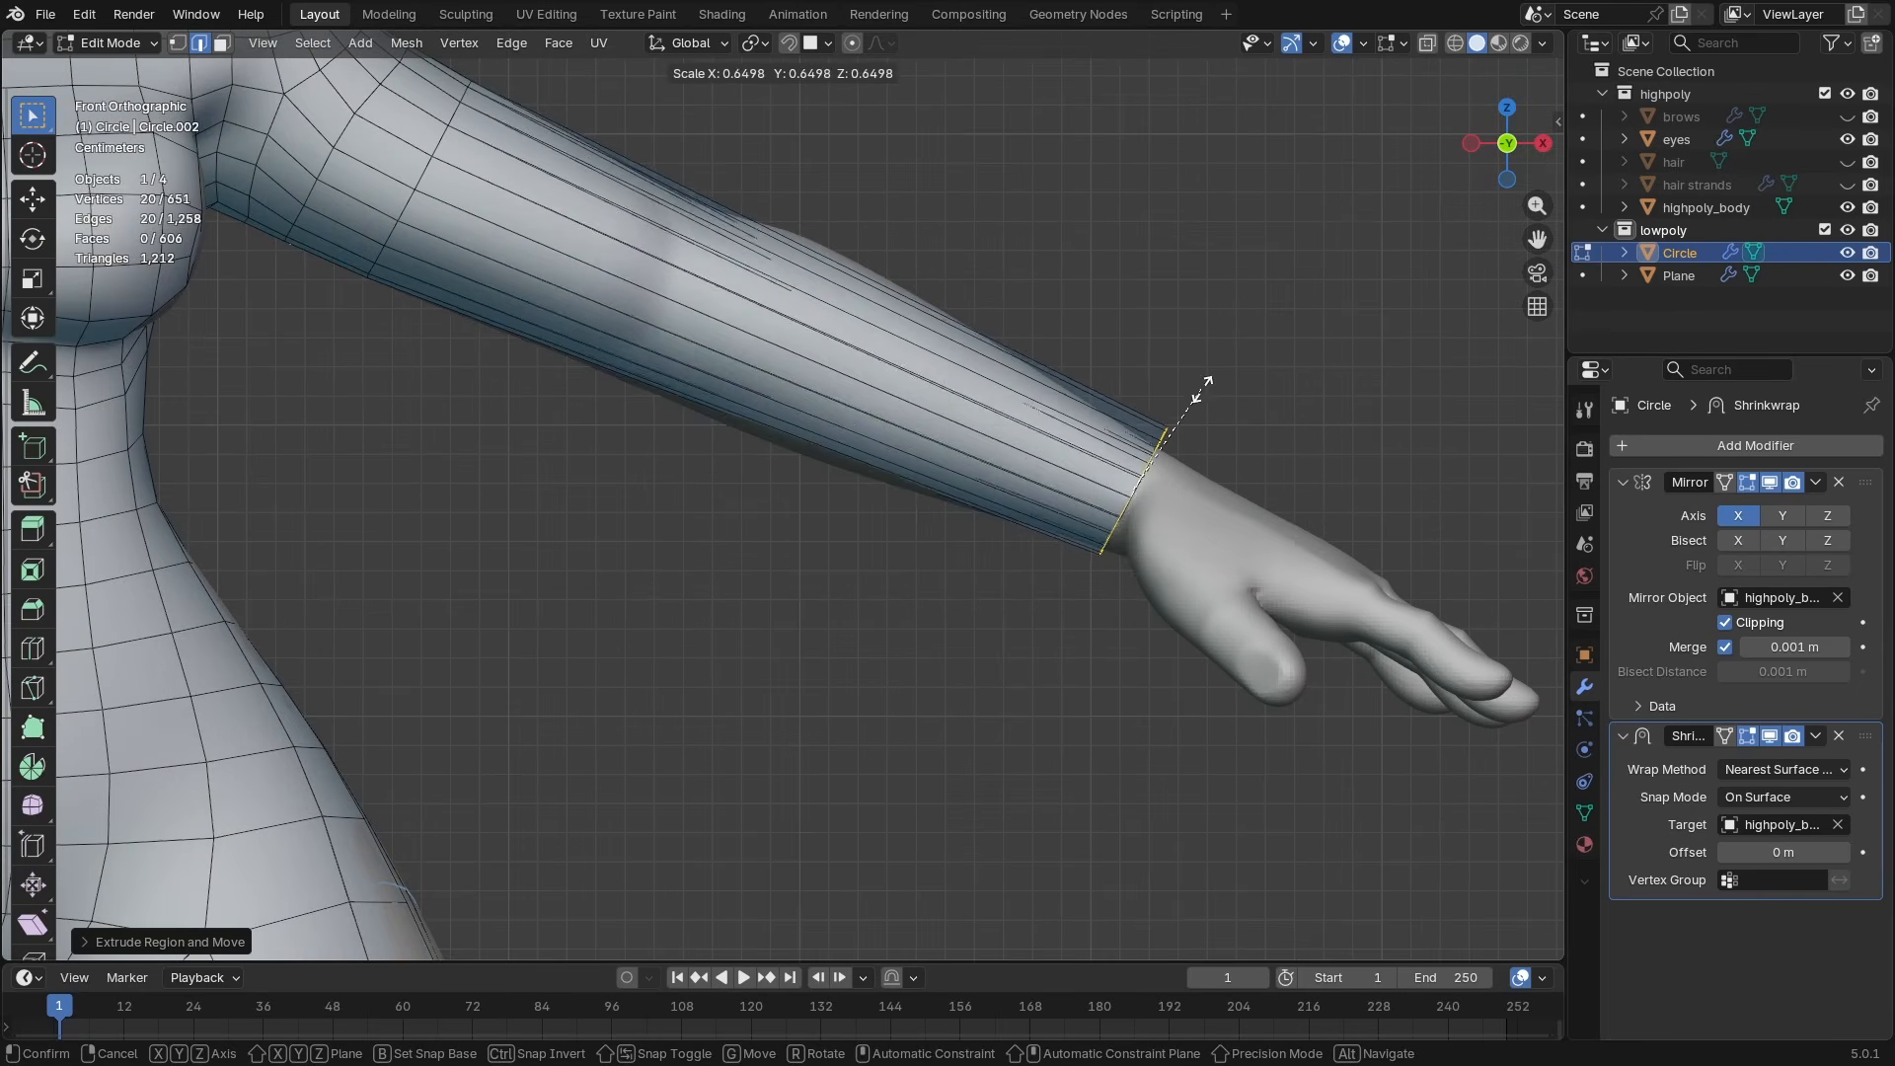
{"action": "left_click", "coordinate": [1191, 405]}
{"action": "key", "text": "g"}
{"action": "left_click", "coordinate": [1189, 416]}
{"action": "key", "text": "s"}
{"action": "left_click", "coordinate": [1197, 406]}
- Move the wrist loop along the Y axis to centre it on the wrist
{"action": "middle_click_drag", "start_coordinate": [1194, 407], "coordinate": [999, 515]}
{"action": "scroll", "coordinate": [1078, 588], "scroll_direction": "down", "scroll_amount": 1}
{"action": "middle_click_drag", "start_coordinate": [1113, 621], "coordinate": [1036, 457]}
{"action": "key", "text": "g"}
{"action": "key", "text": "y"}
{"action": "left_click", "coordinate": [1075, 594]}
- Add an edge loop at the elbow and move it to line up with the high-poly arm
{"action": "scroll", "coordinate": [1079, 553], "scroll_direction": "down", "scroll_amount": 2}
{"action": "key", "text": "ctrl+r"}
{"action": "left_click", "coordinate": [876, 397]}
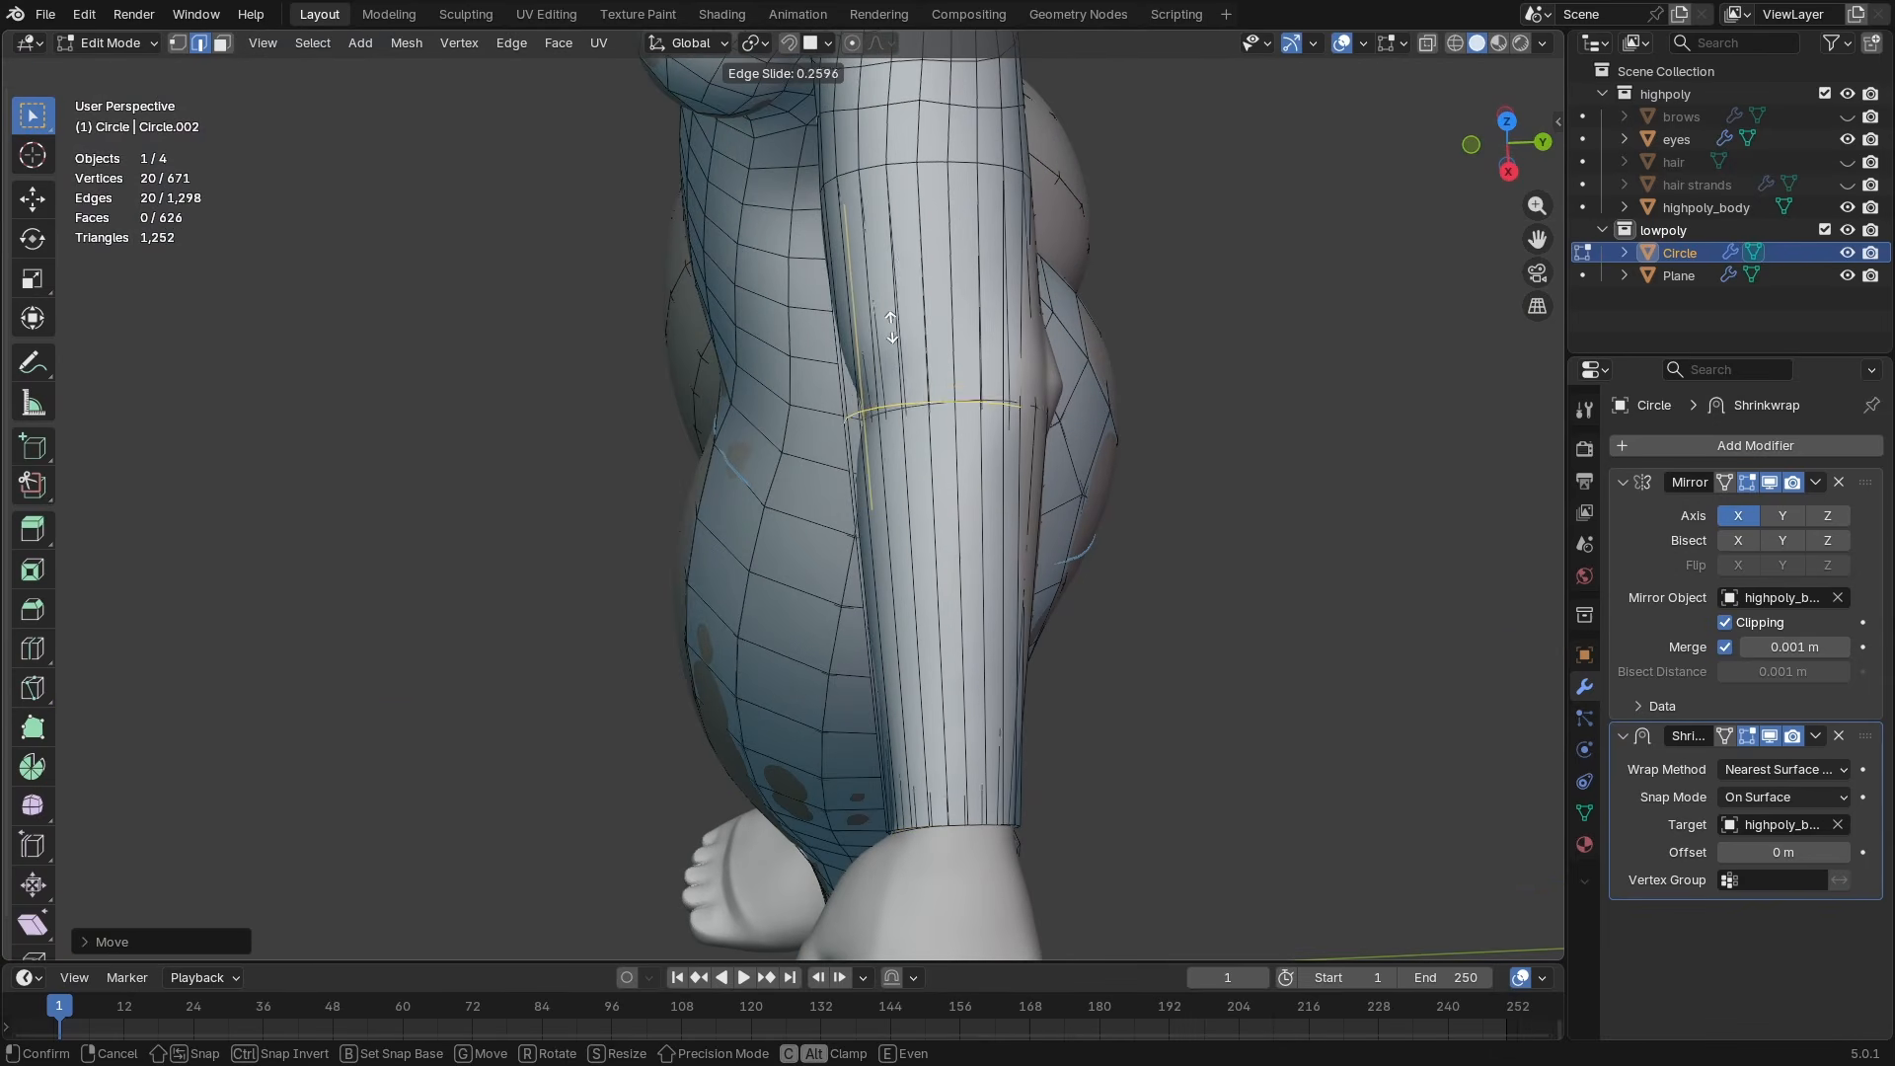
{"action": "left_click", "coordinate": [887, 314]}
{"action": "middle_click_drag", "start_coordinate": [886, 313], "coordinate": [922, 402]}
{"action": "key", "text": "g"}
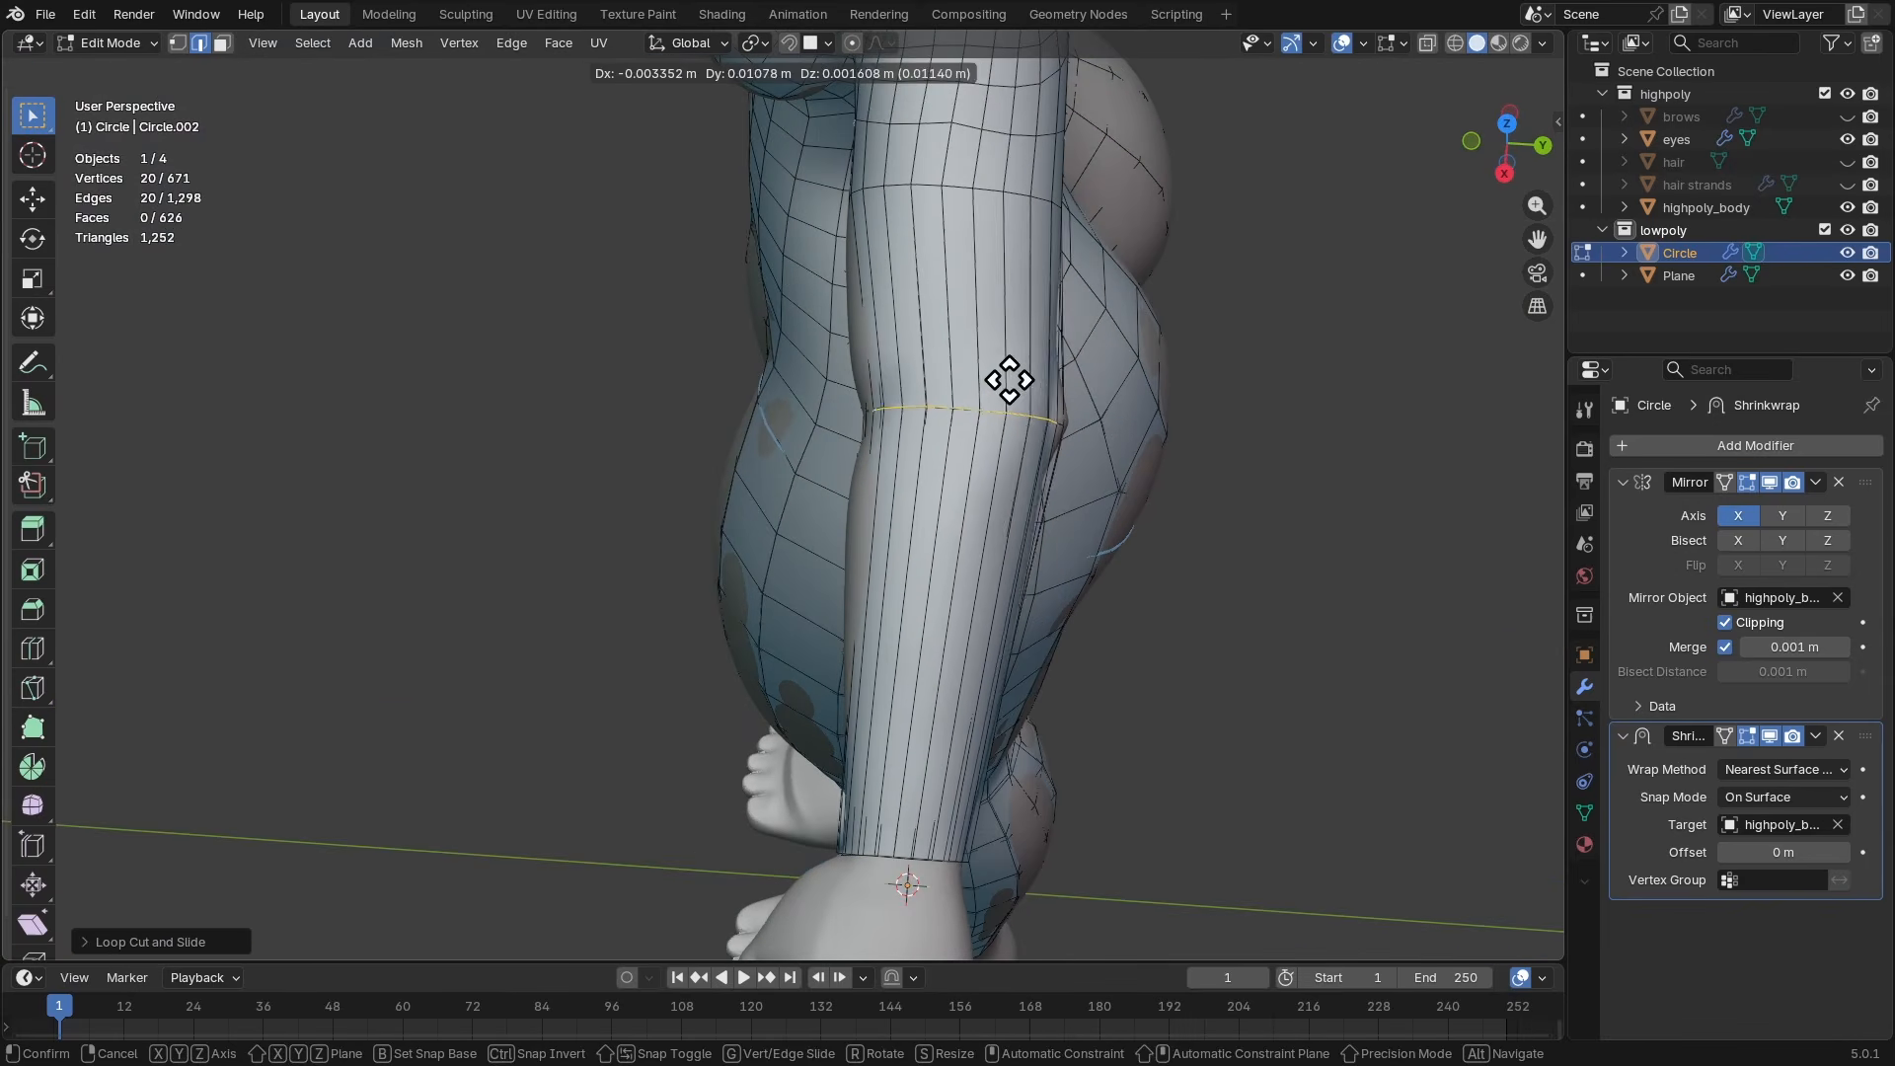
{"action": "left_click", "coordinate": [1012, 375]}
- Add four evenly spaced loop cuts on the upper arm and seven on the forearm
{"action": "key", "text": "ctrl+r"}
{"action": "scroll", "coordinate": [1045, 328], "scroll_direction": "up", "scroll_amount": 3}
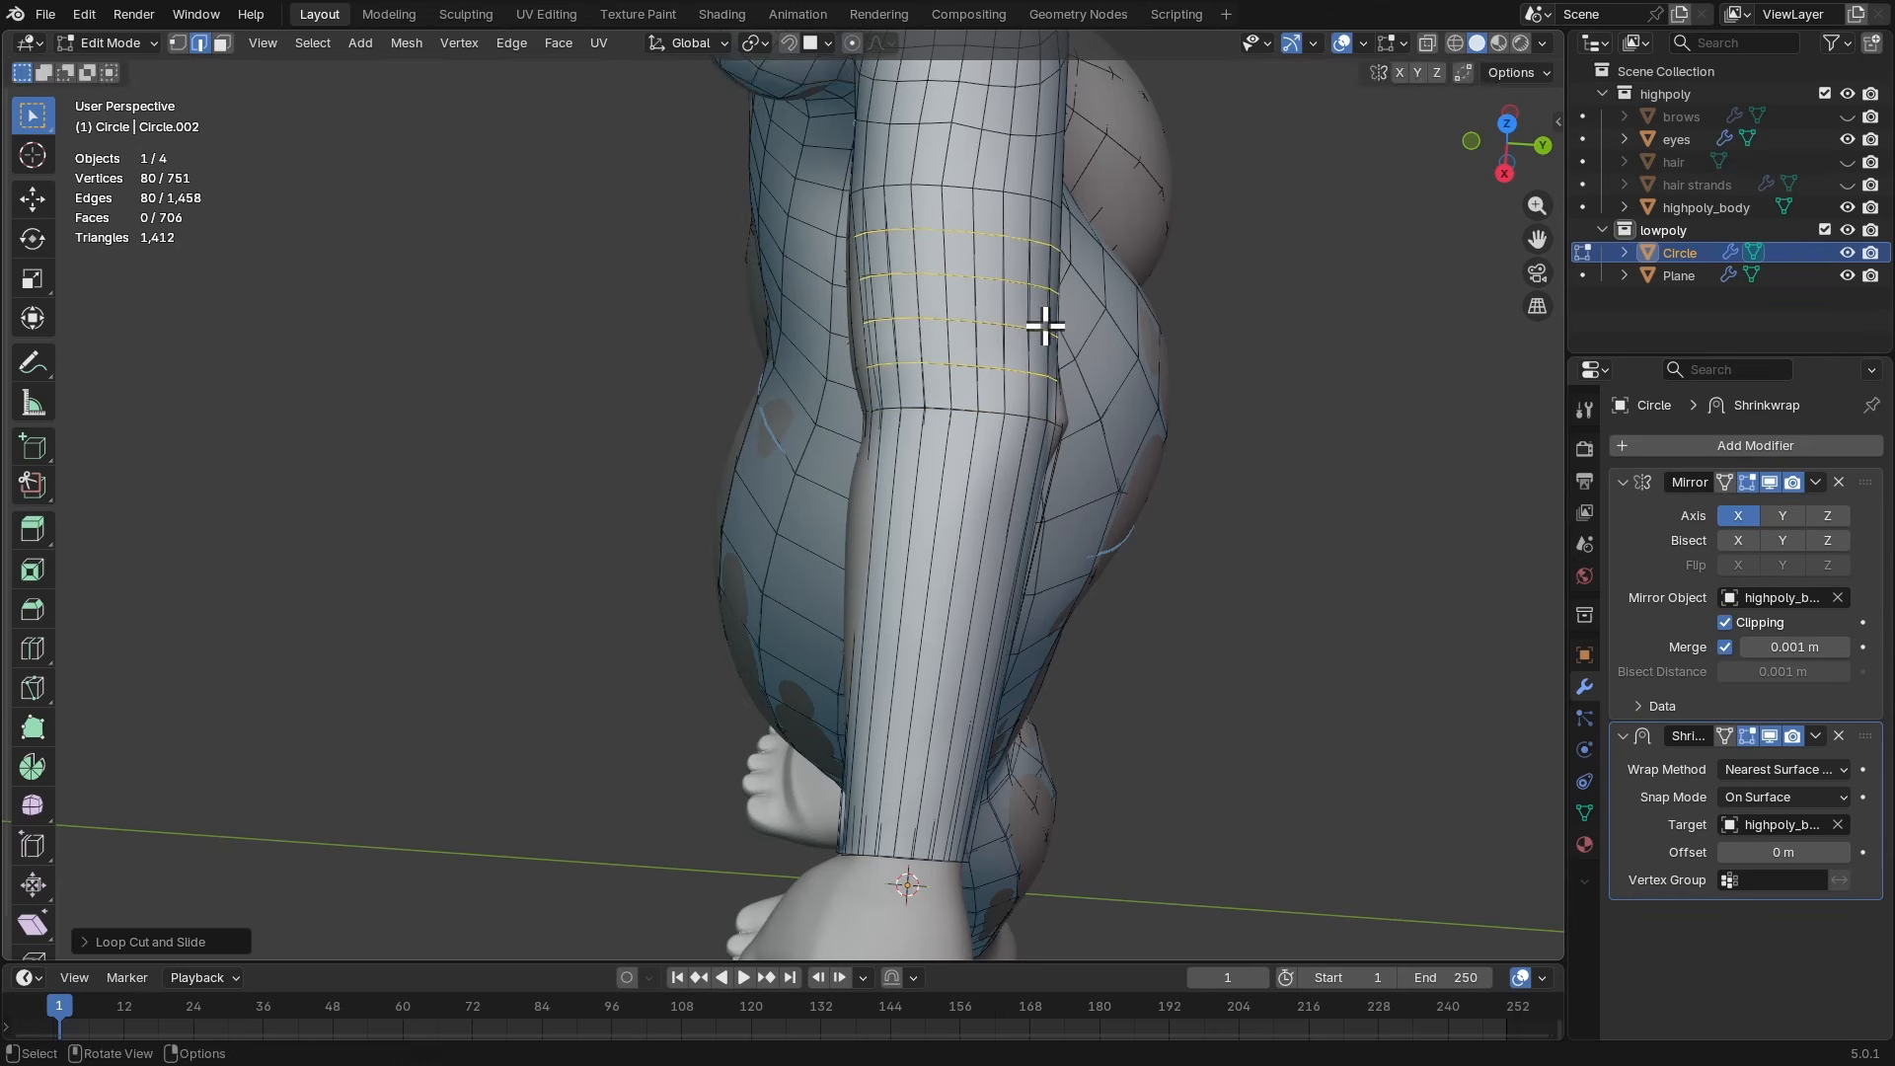
{"action": "left_click", "coordinate": [1045, 326]}
{"action": "left_click", "coordinate": [1044, 325]}
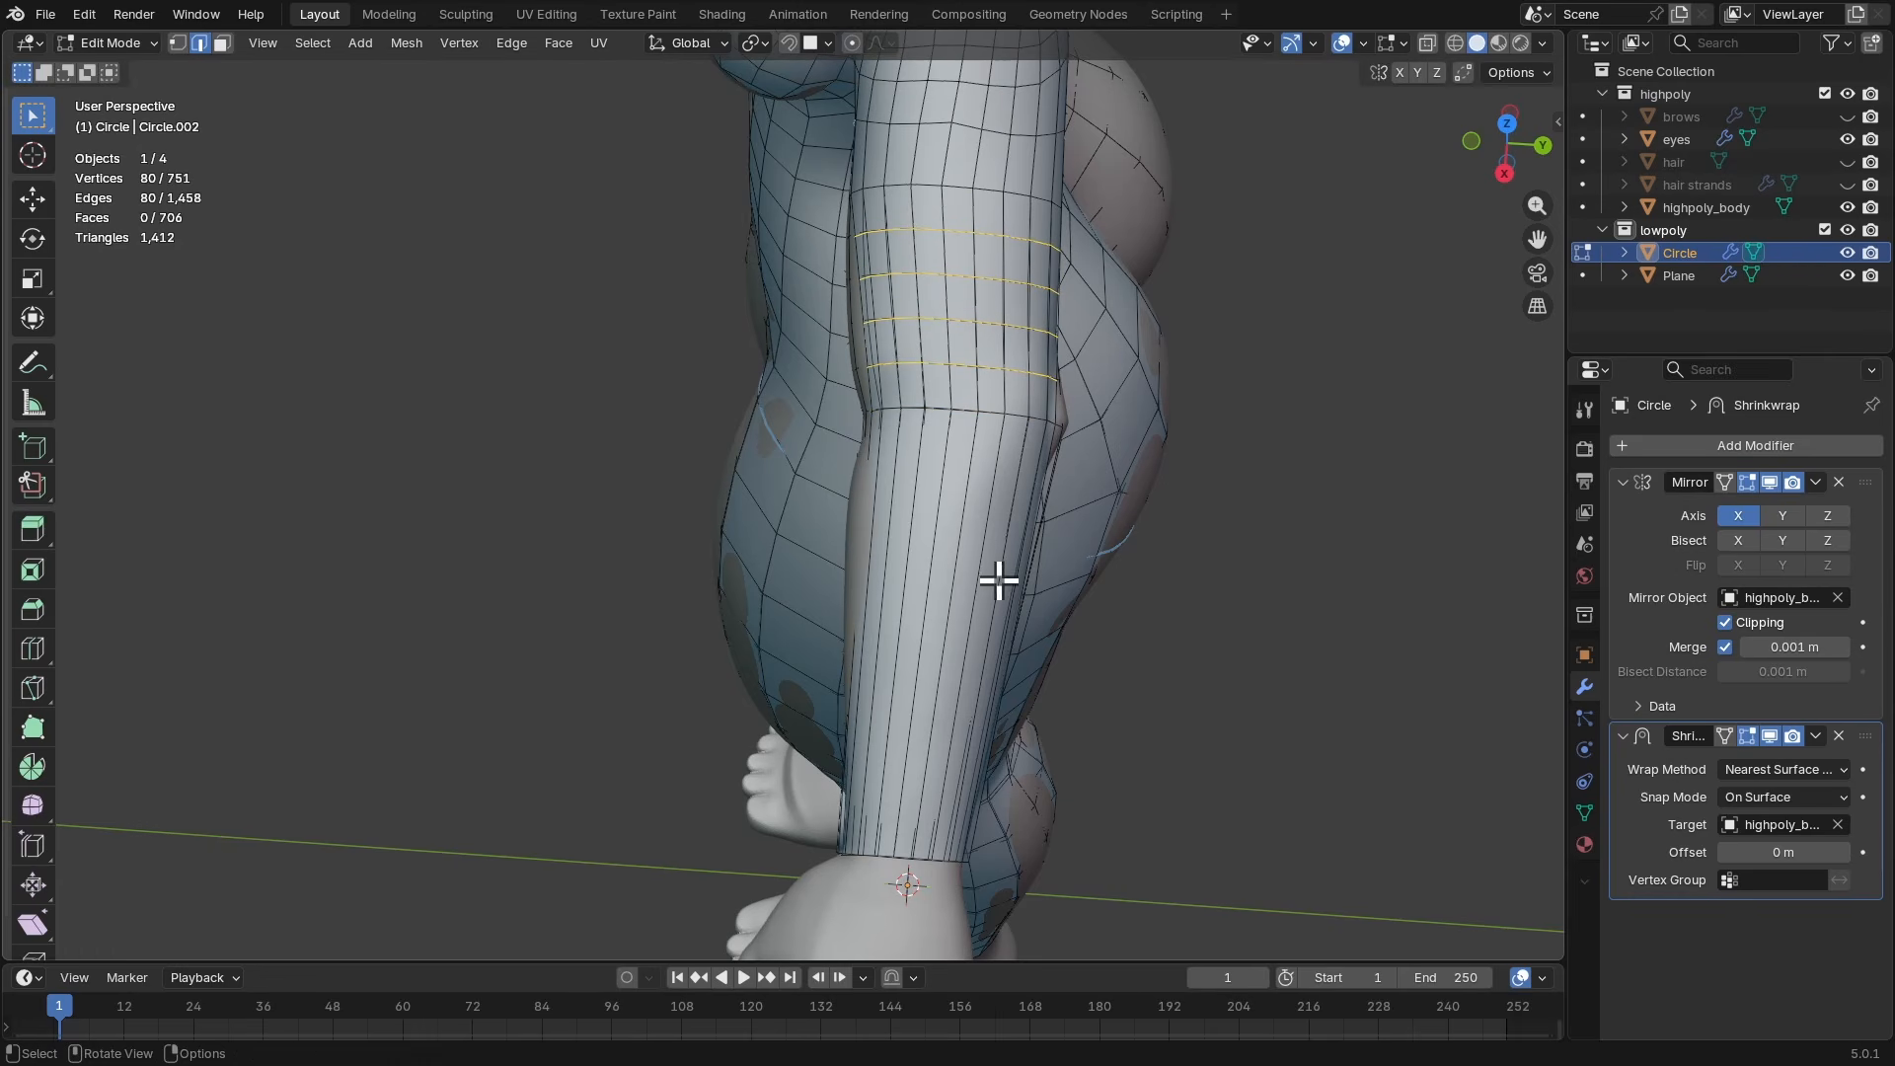
{"action": "key", "text": "ctrl+r"}
{"action": "left_click", "coordinate": [948, 580]}
{"action": "left_click", "coordinate": [948, 580]}
{"action": "middle_click_drag", "start_coordinate": [949, 581], "coordinate": [951, 512]}
- Return to Object Mode, duplicate the Shrinkwrap modifier and apply one copy to the mesh
{"action": "scroll", "coordinate": [1058, 502], "scroll_direction": "down", "scroll_amount": 2}
{"action": "key", "text": "ctrl+Tab"}
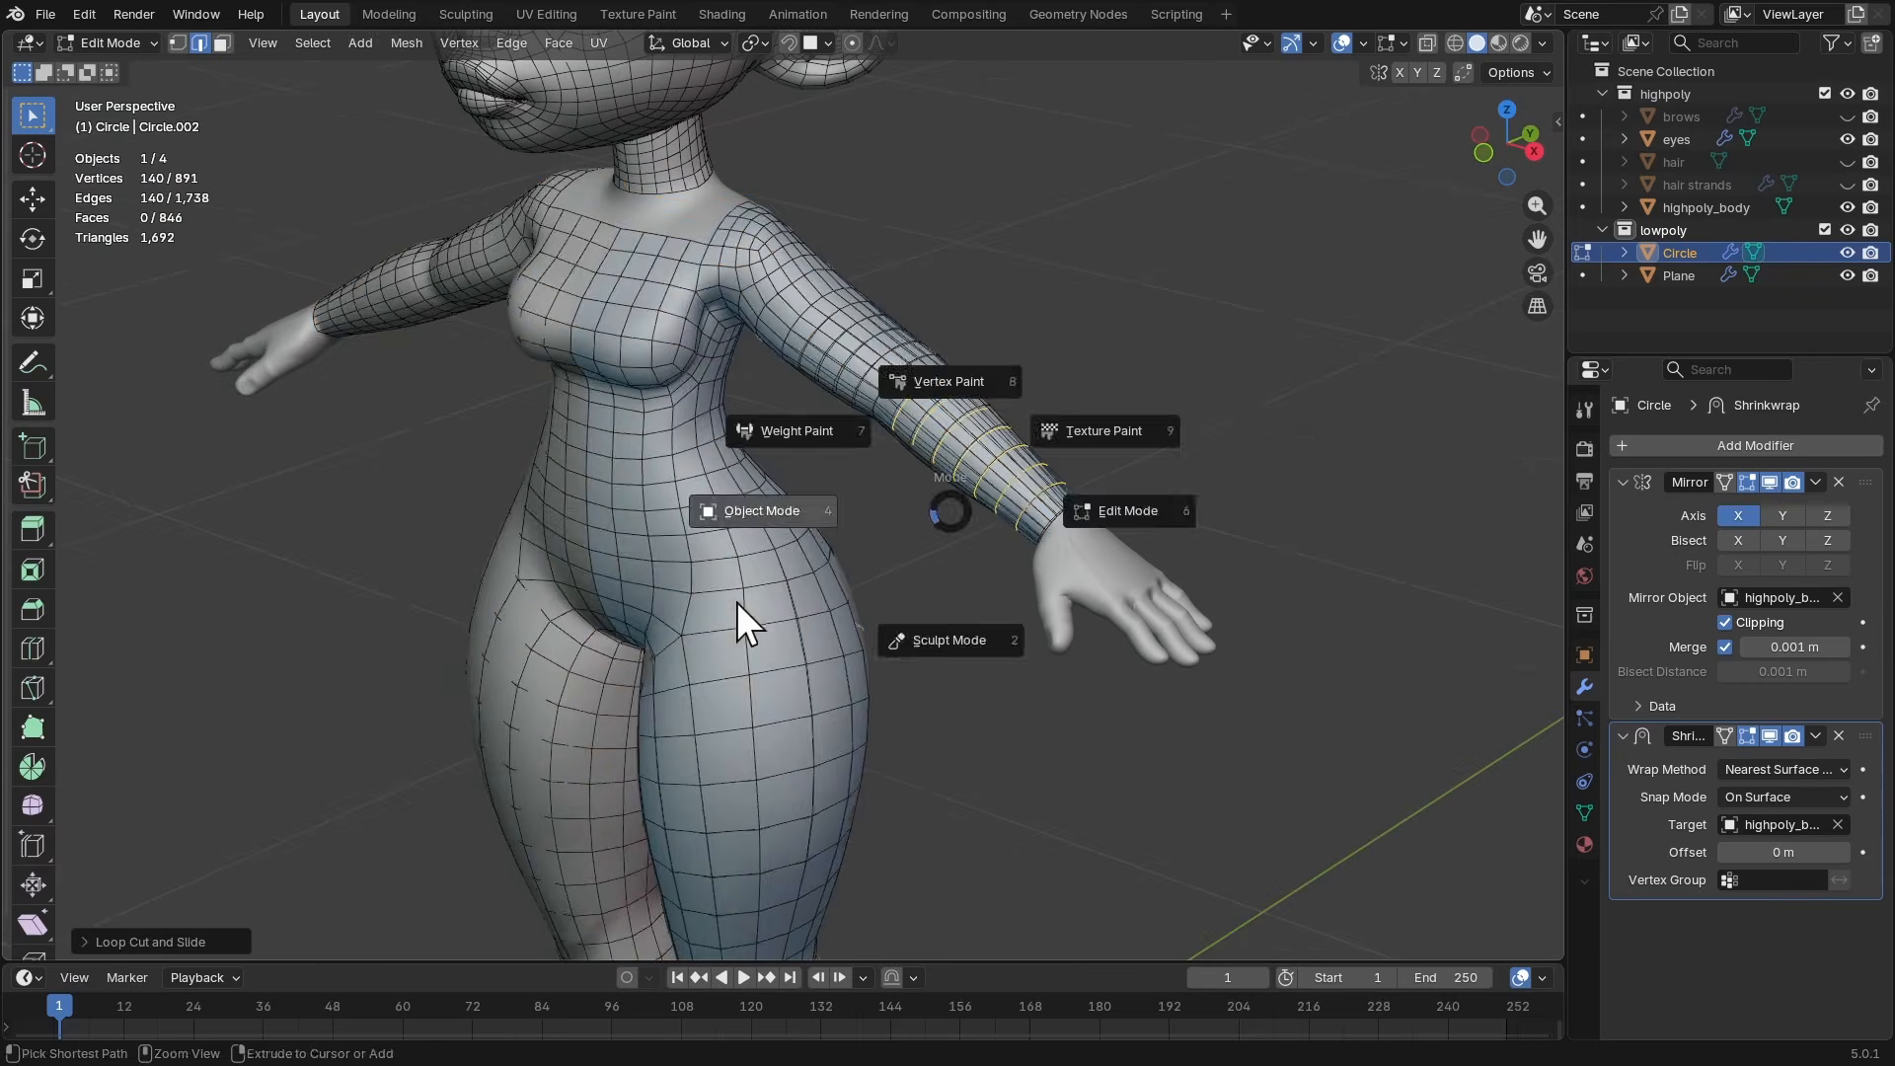
{"action": "left_click", "coordinate": [737, 602]}
{"action": "key", "text": "shift+d"}
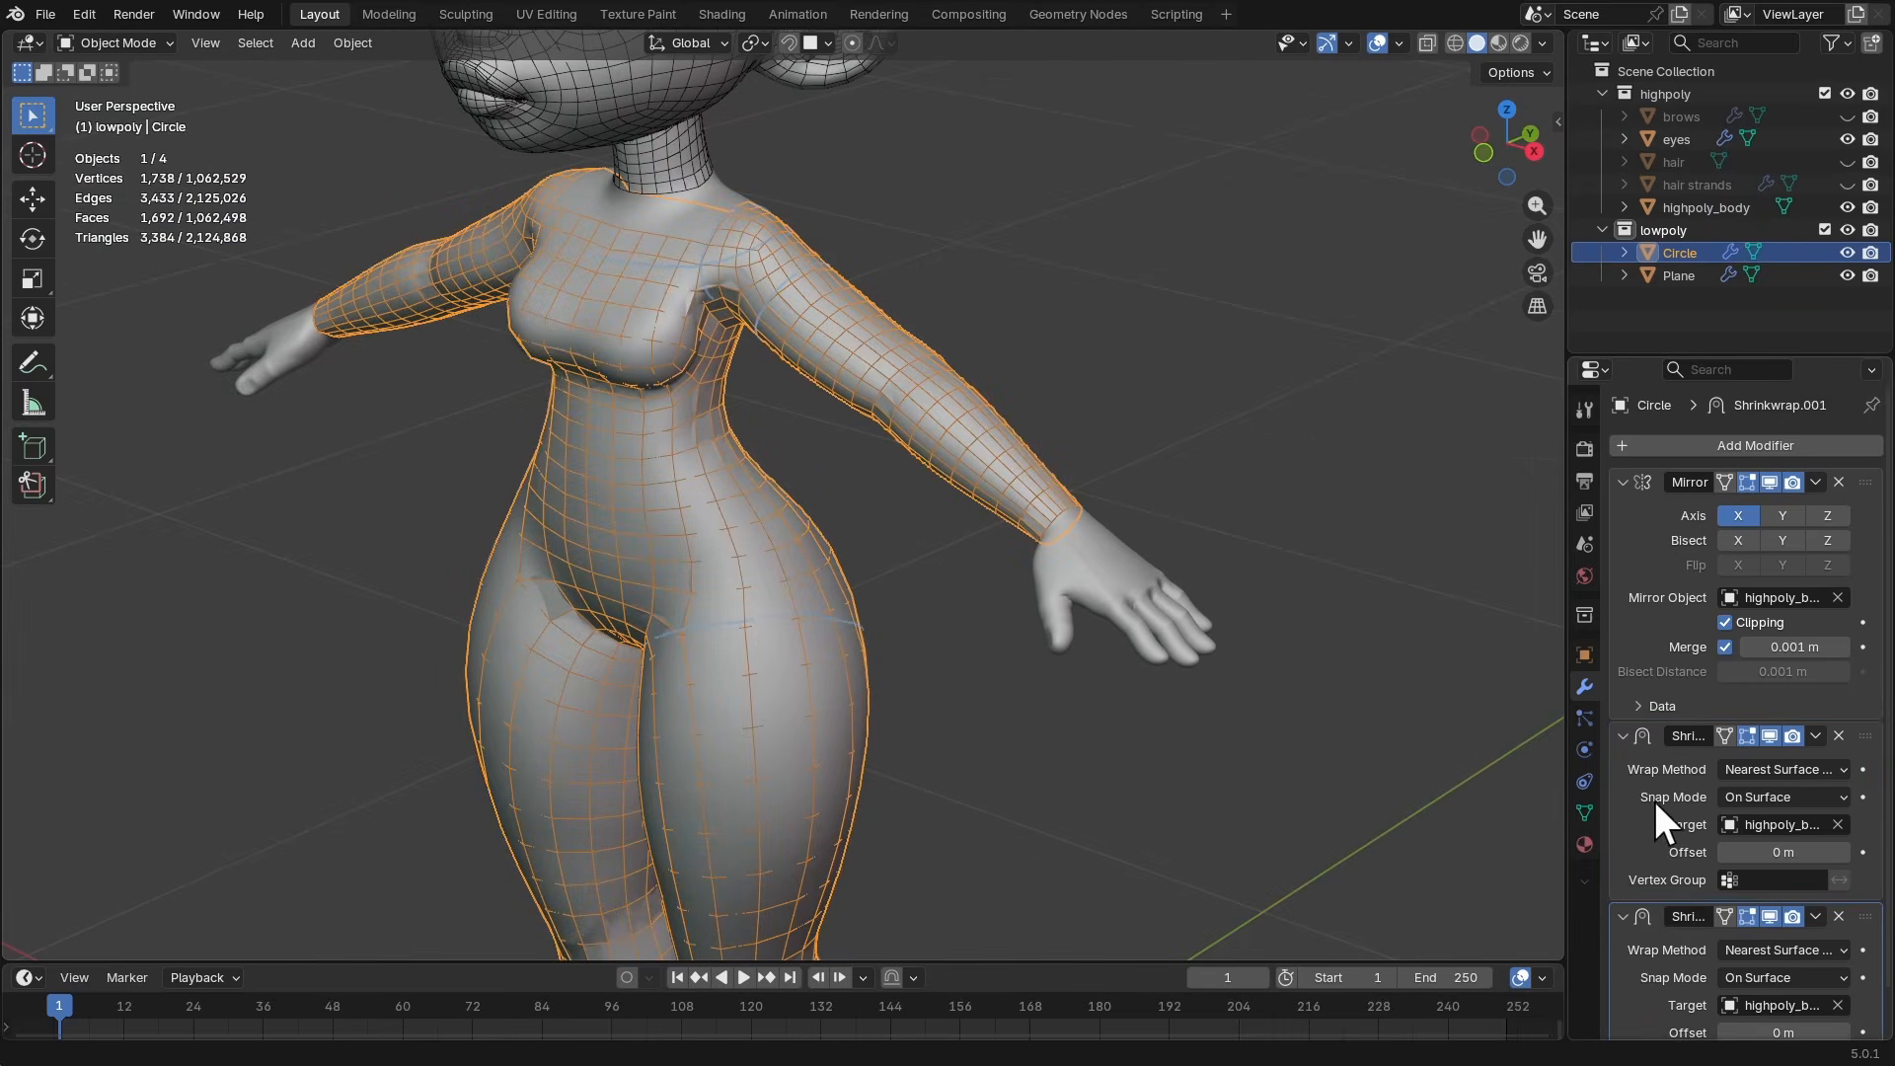
{"action": "key", "text": "ctrl+a"}
- Switch to Sculpt Mode, set the relax brush to 282 px and relax the mesh on the upper arm
{"action": "mouse_move", "coordinate": [1348, 708]}
{"action": "middle_mouse_down"}
{"action": "mouse_move", "coordinate": [1026, 505]}
{"action": "mouse_move", "coordinate": [991, 506]}
{"action": "mouse_move", "coordinate": [923, 580]}
{"action": "middle_mouse_up"}
{"action": "key", "text": "ctrl+Tab"}
{"action": "scroll", "coordinate": [938, 586], "scroll_direction": "down", "scroll_amount": 1}
{"action": "scroll", "coordinate": [930, 553], "scroll_direction": "up", "scroll_amount": 1}
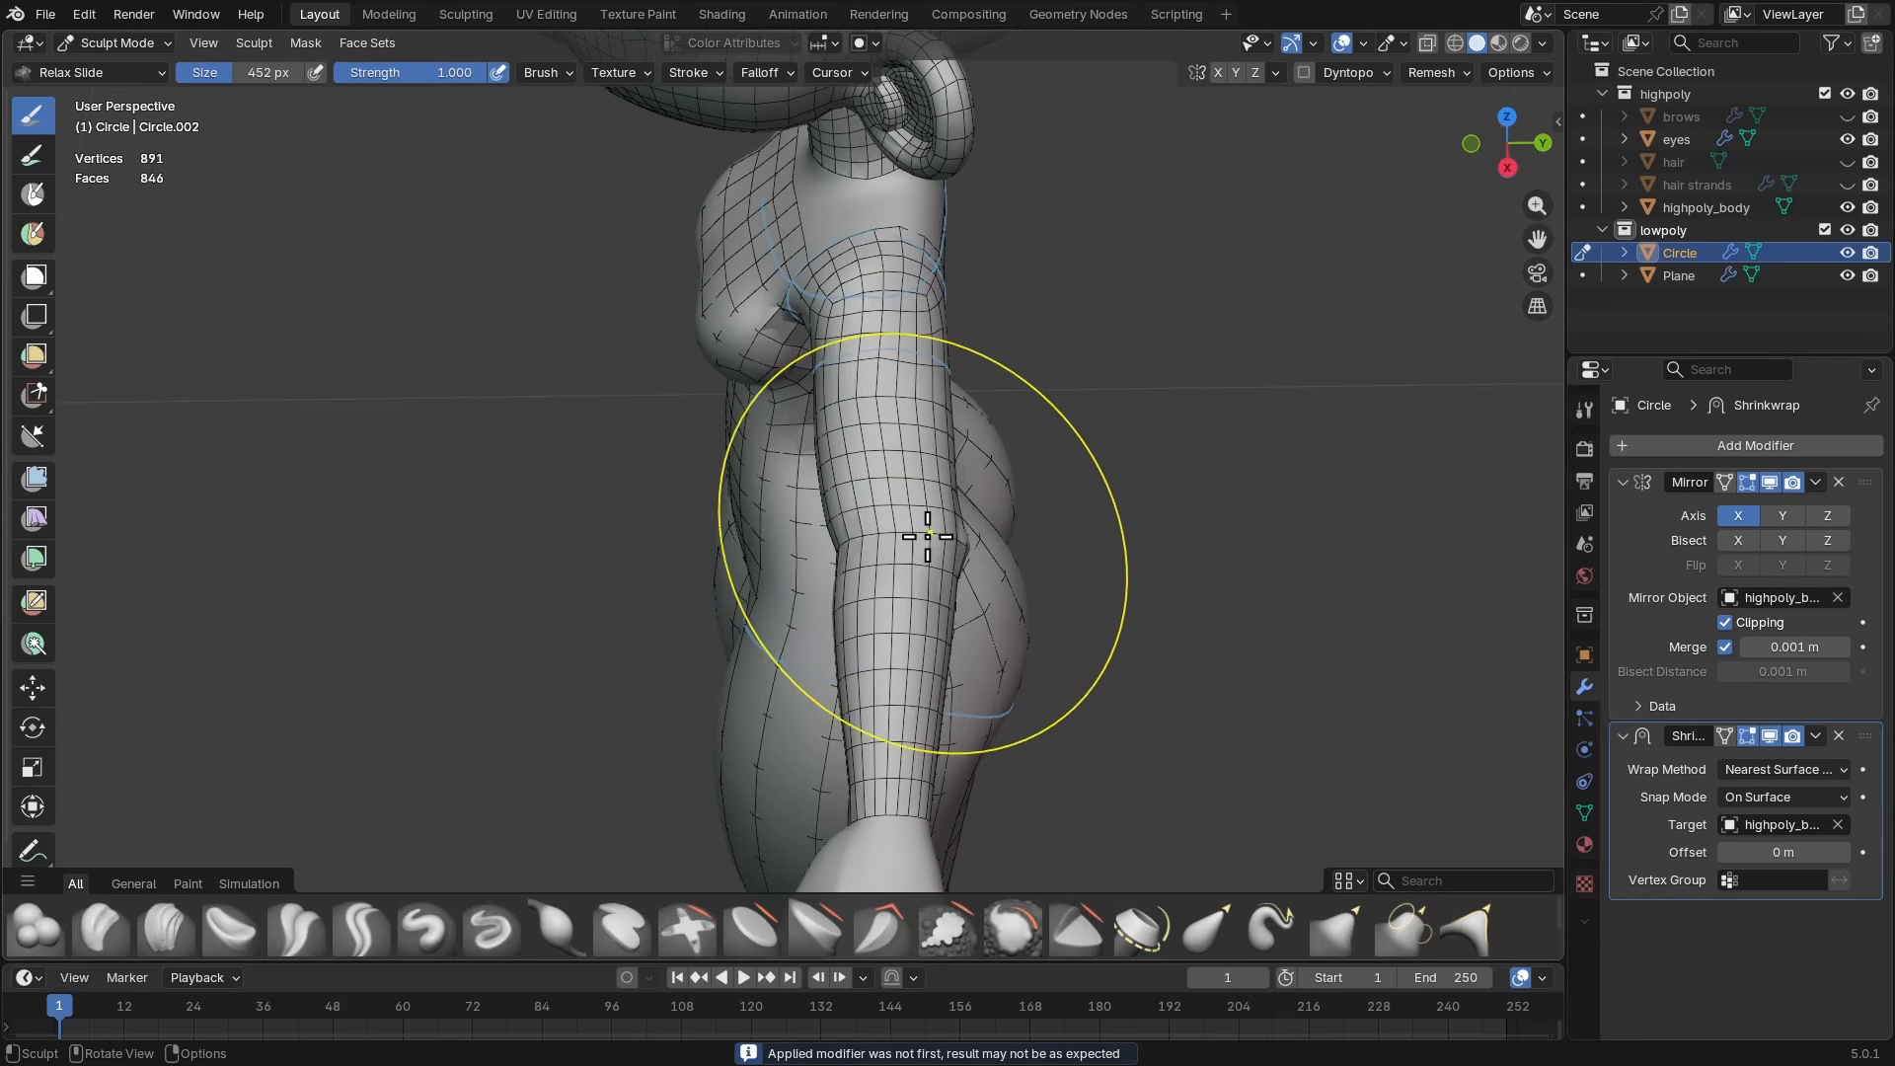
{"action": "key", "text": "f"}
{"action": "left_click", "coordinate": [902, 503]}
{"action": "middle_click_drag", "start_coordinate": [902, 486], "coordinate": [916, 522]}
{"action": "left_click_drag", "start_coordinate": [874, 410], "coordinate": [870, 396]}
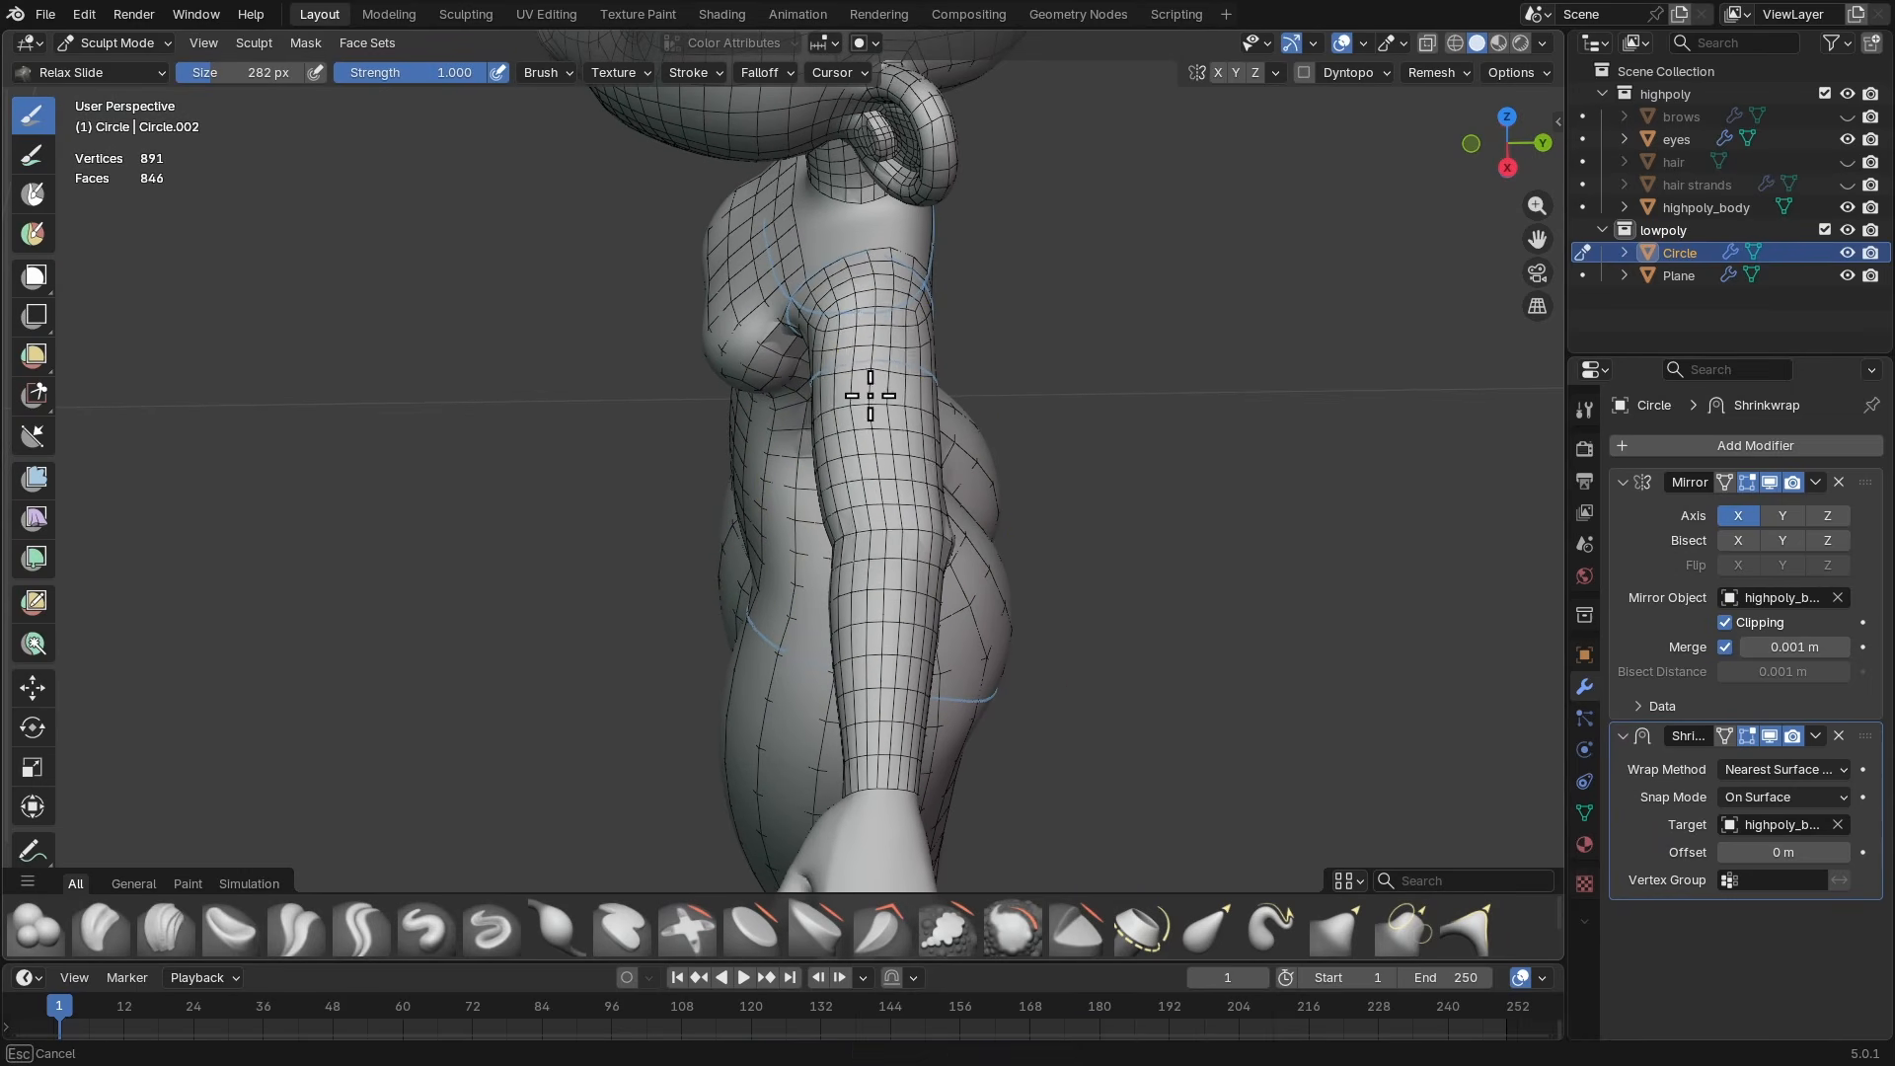
- Smooth the mesh flow further along the arm with the brush at 322 px
{"action": "mouse_move", "coordinate": [875, 646]}
{"action": "middle_mouse_down"}
{"action": "mouse_move", "coordinate": [888, 533]}
{"action": "mouse_move", "coordinate": [827, 426]}
{"action": "middle_mouse_up"}
{"action": "left_click_drag", "start_coordinate": [977, 666], "coordinate": [977, 720], "text": "shift"}
{"action": "middle_click_drag", "start_coordinate": [977, 720], "coordinate": [951, 506], "text": "shift"}
{"action": "middle_click_drag", "start_coordinate": [844, 560], "coordinate": [624, 494]}
- Set the relax brush to 620 px and relax the mesh around the back of the elbow
{"action": "scroll", "coordinate": [829, 695], "scroll_direction": "down", "scroll_amount": 6}
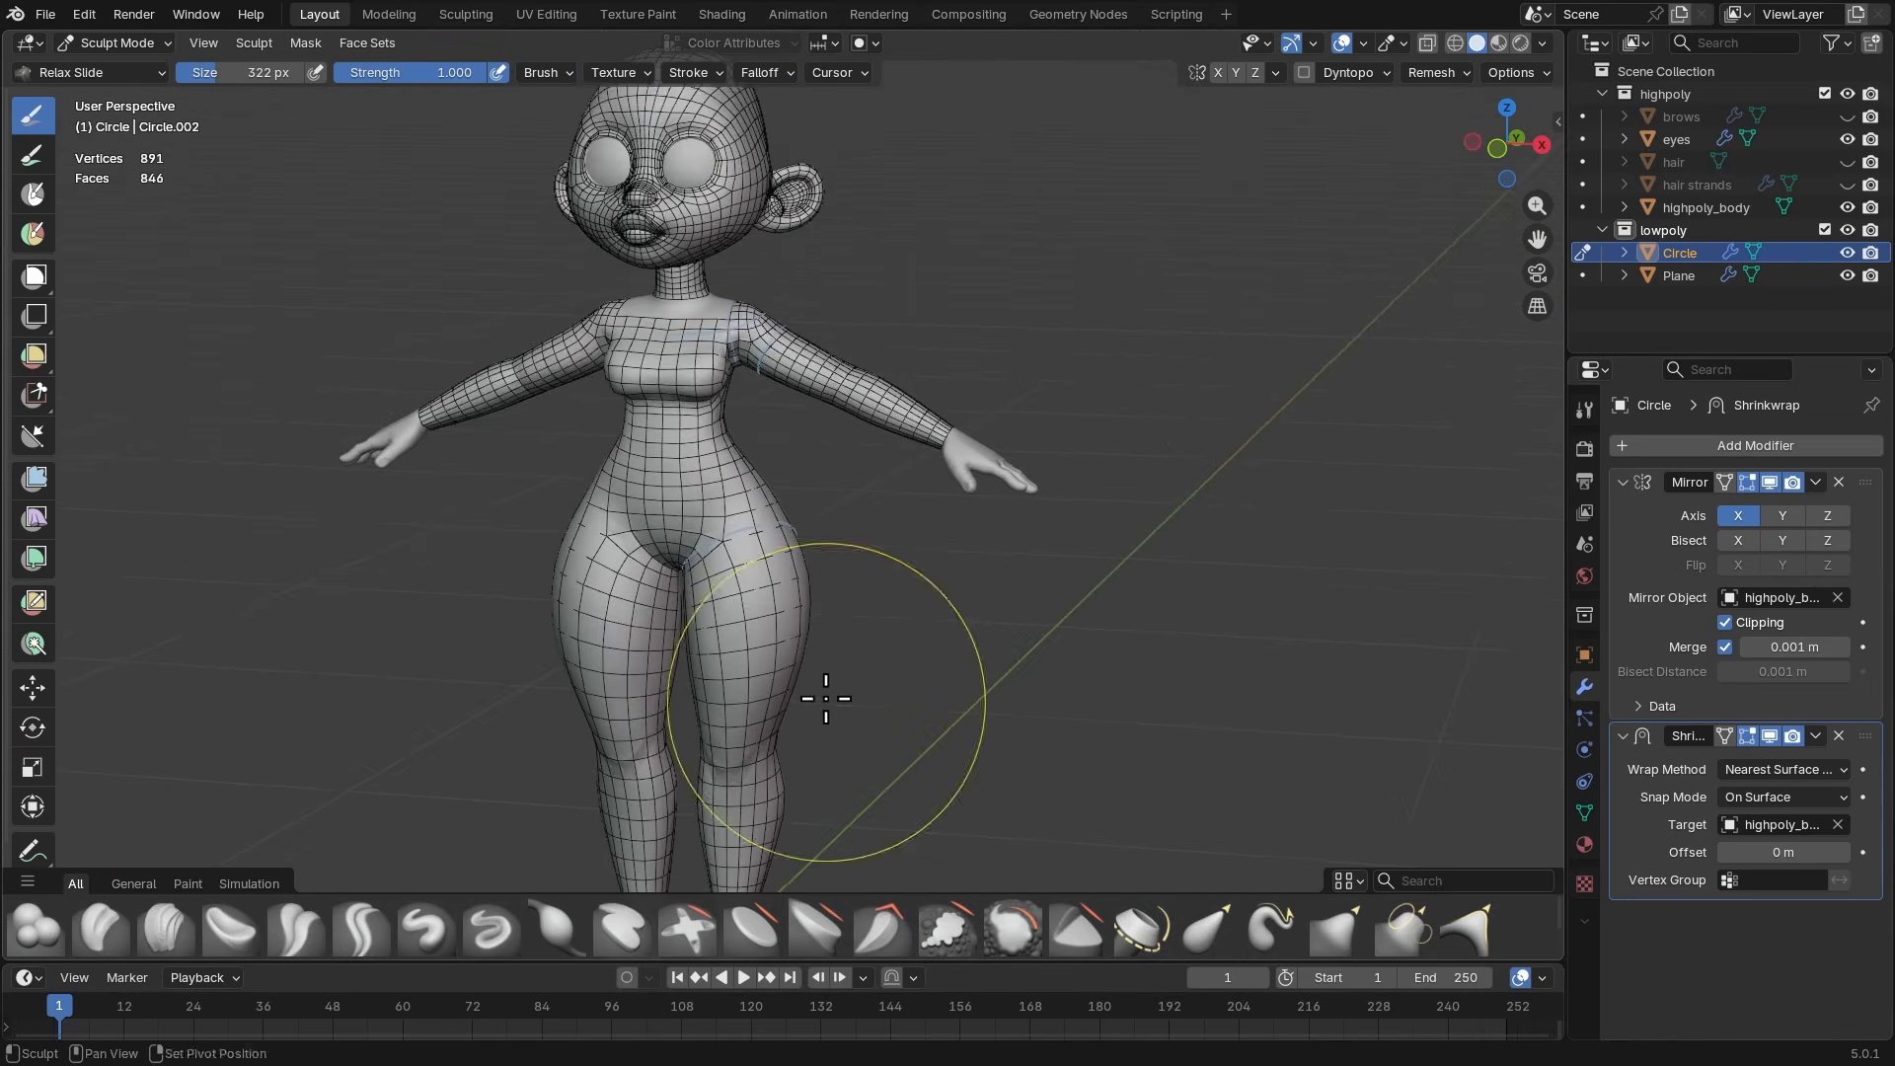
{"action": "middle_click_drag", "start_coordinate": [831, 692], "coordinate": [981, 549], "text": "shift"}
{"action": "scroll", "coordinate": [1004, 424], "scroll_direction": "up", "scroll_amount": 5}
{"action": "middle_click_drag", "start_coordinate": [914, 775], "coordinate": [913, 419], "text": "shift"}
{"action": "middle_click_drag", "start_coordinate": [910, 469], "coordinate": [837, 471]}
{"action": "middle_click_drag", "start_coordinate": [1076, 212], "coordinate": [881, 257], "text": "shift"}
{"action": "mouse_move", "coordinate": [790, 187]}
{"action": "middle_mouse_down", "text": "shift"}
{"action": "mouse_move", "coordinate": [960, 431]}
{"action": "mouse_move", "coordinate": [886, 380]}
{"action": "mouse_move", "coordinate": [963, 493]}
{"action": "middle_mouse_up", "text": "shift"}
{"action": "middle_click_drag", "start_coordinate": [962, 494], "coordinate": [883, 427], "text": "ctrl"}
{"action": "key", "text": "f"}
{"action": "left_click", "coordinate": [932, 420]}
{"action": "left_click_drag", "start_coordinate": [824, 424], "coordinate": [784, 415]}
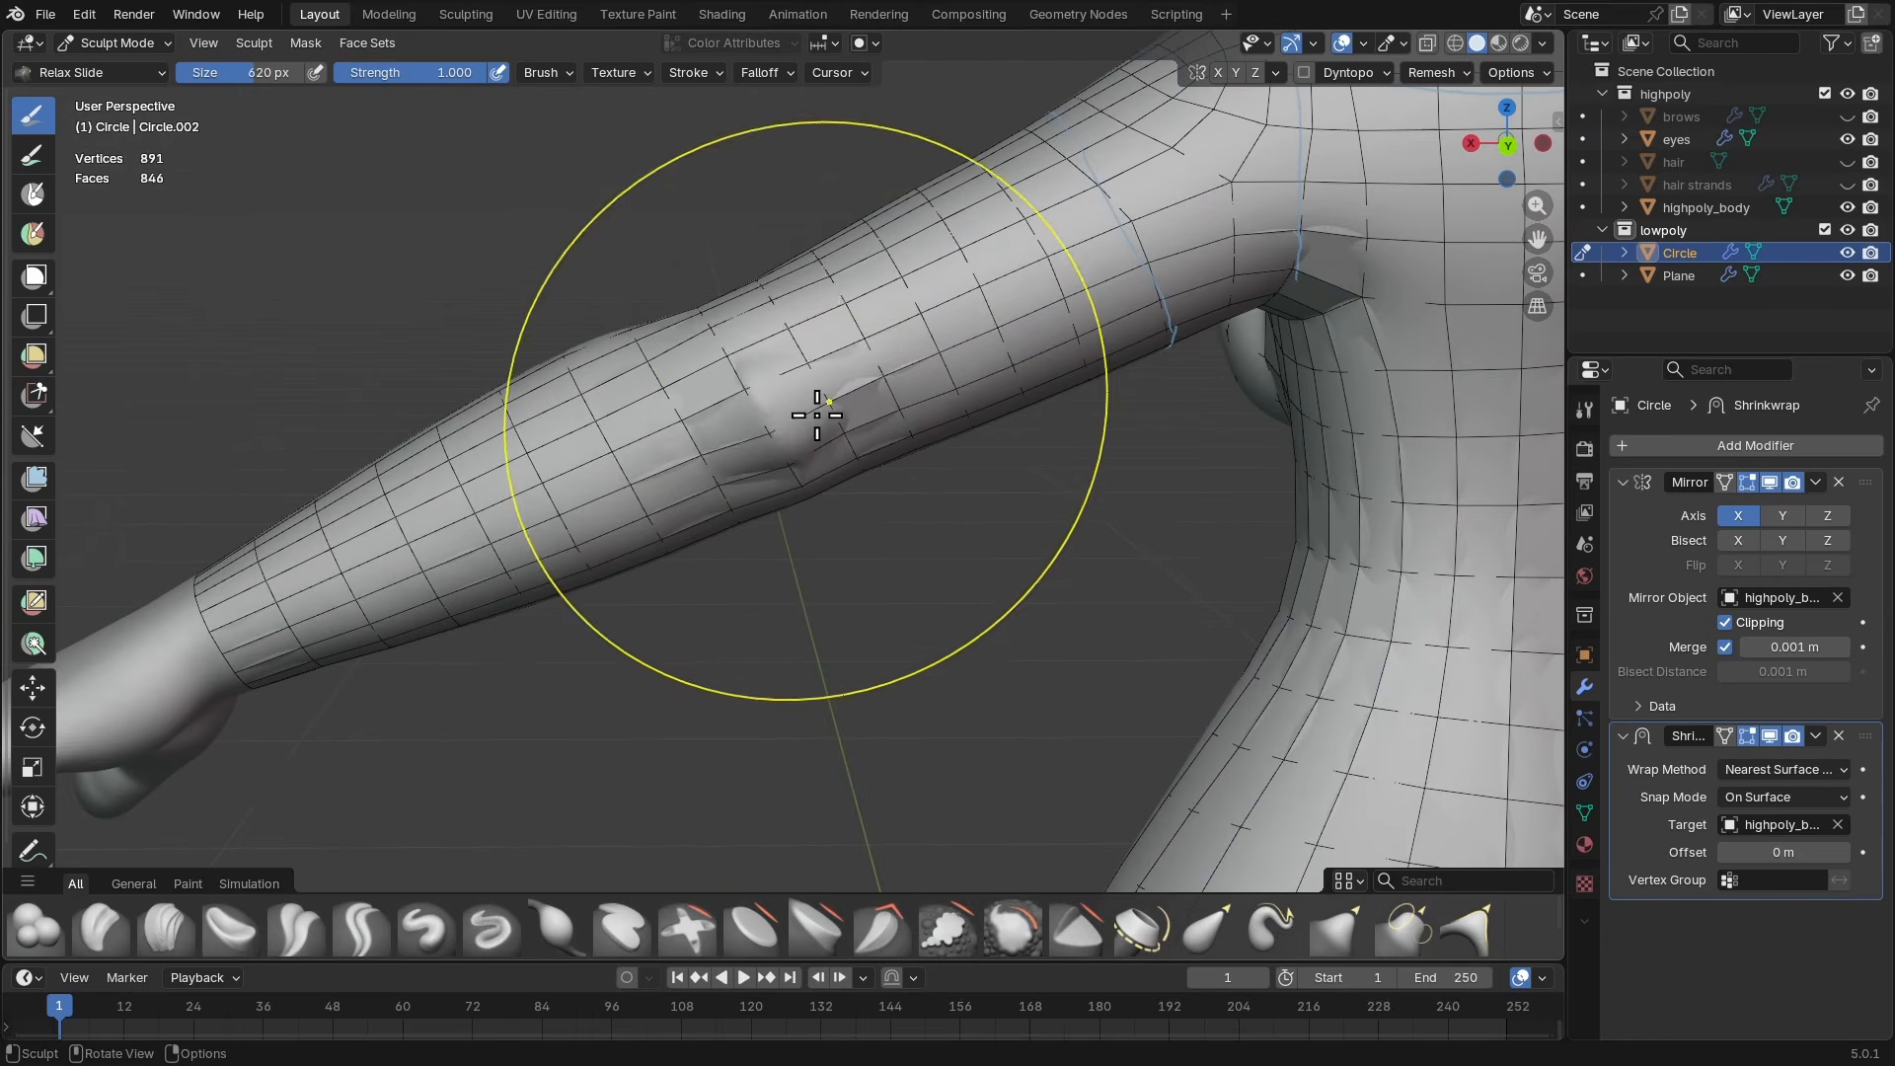
{"action": "mouse_move", "coordinate": [816, 414]}
{"action": "middle_mouse_down", "text": "ctrl"}
{"action": "mouse_move", "coordinate": [935, 453]}
{"action": "mouse_move", "coordinate": [905, 483]}
{"action": "mouse_move", "coordinate": [892, 434]}
{"action": "mouse_move", "coordinate": [935, 500]}
{"action": "mouse_move", "coordinate": [884, 440]}
{"action": "mouse_move", "coordinate": [775, 459]}
{"action": "middle_mouse_up", "text": "ctrl"}
- In Edit Mode, select three connected edges across the back of the elbow and reposition them over the elbow tip with snapping enabled
{"action": "key", "text": "Tab"}
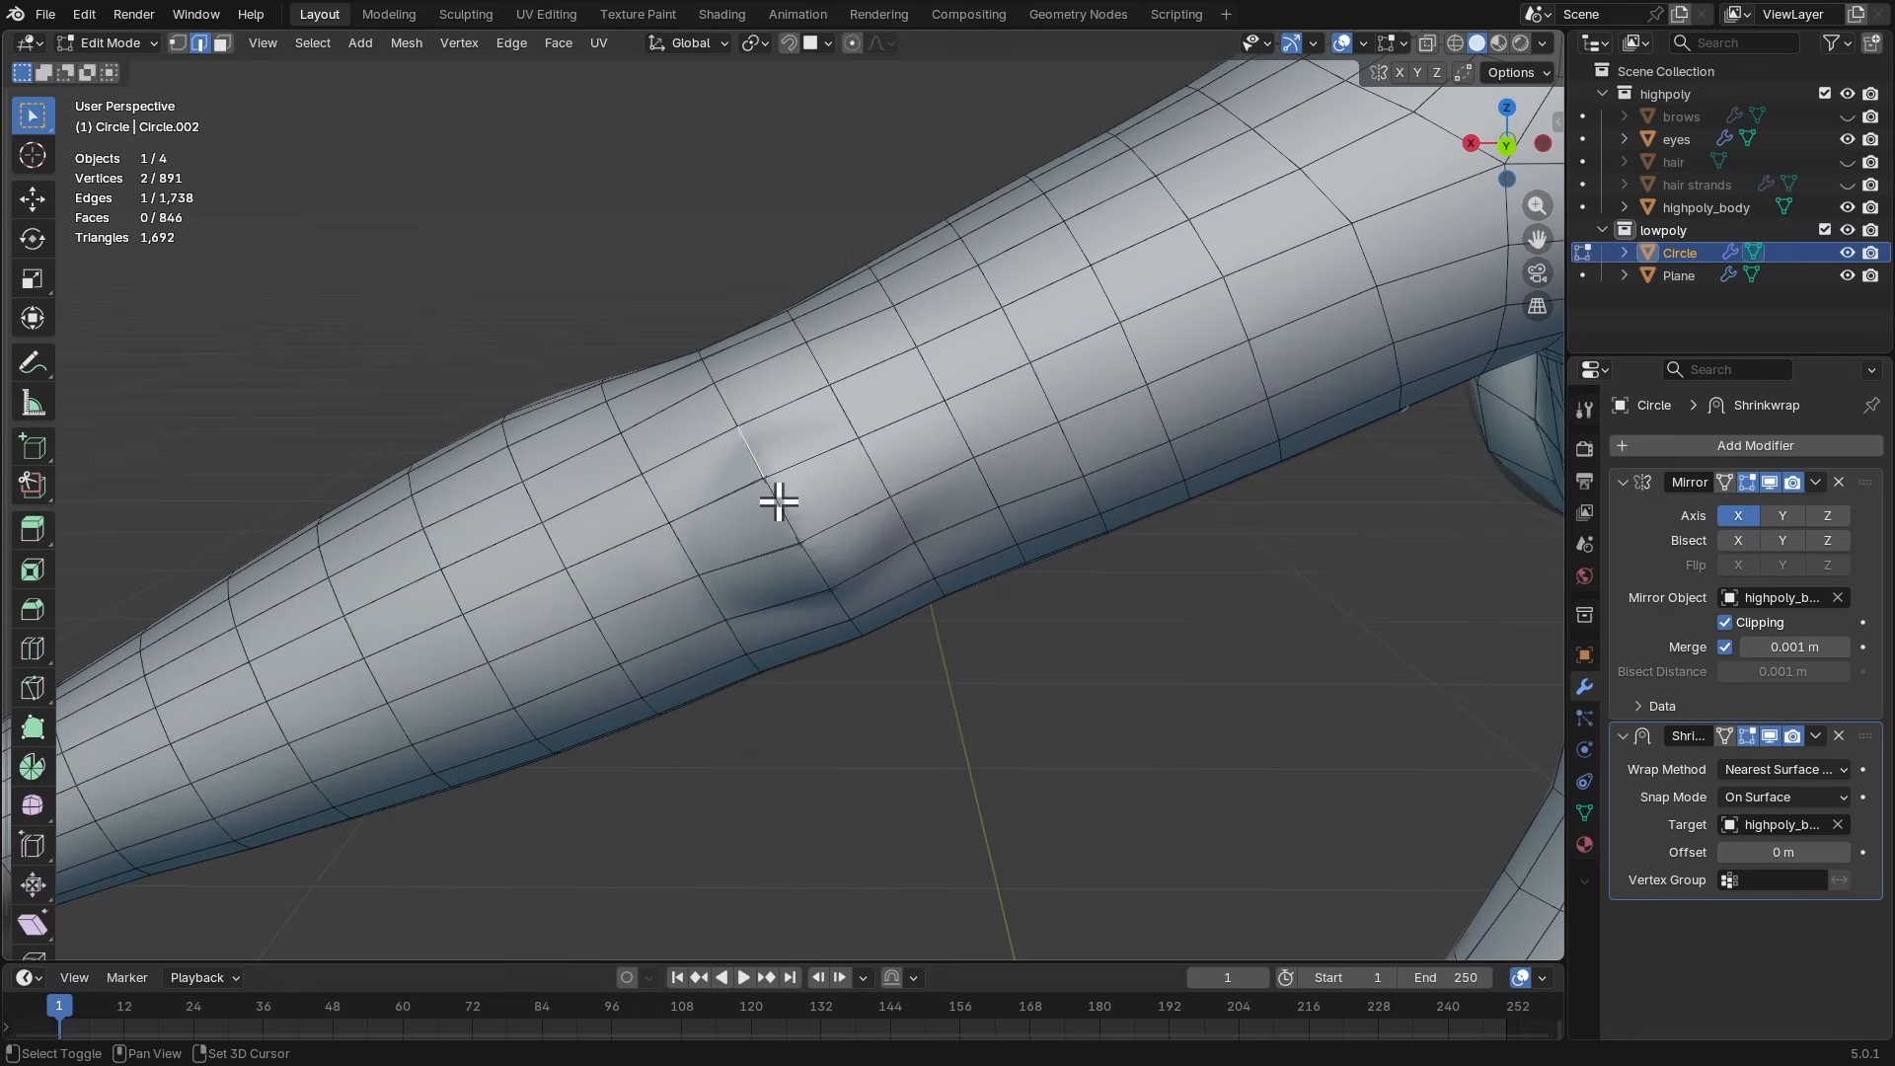
{"action": "left_click", "coordinate": [815, 565], "text": "shift"}
{"action": "key", "text": "g"}
{"action": "middle_click_drag", "start_coordinate": [819, 558], "coordinate": [824, 74]}
{"action": "left_click", "coordinate": [847, 498]}
{"action": "key", "text": "g"}
{"action": "left_click", "coordinate": [815, 470]}
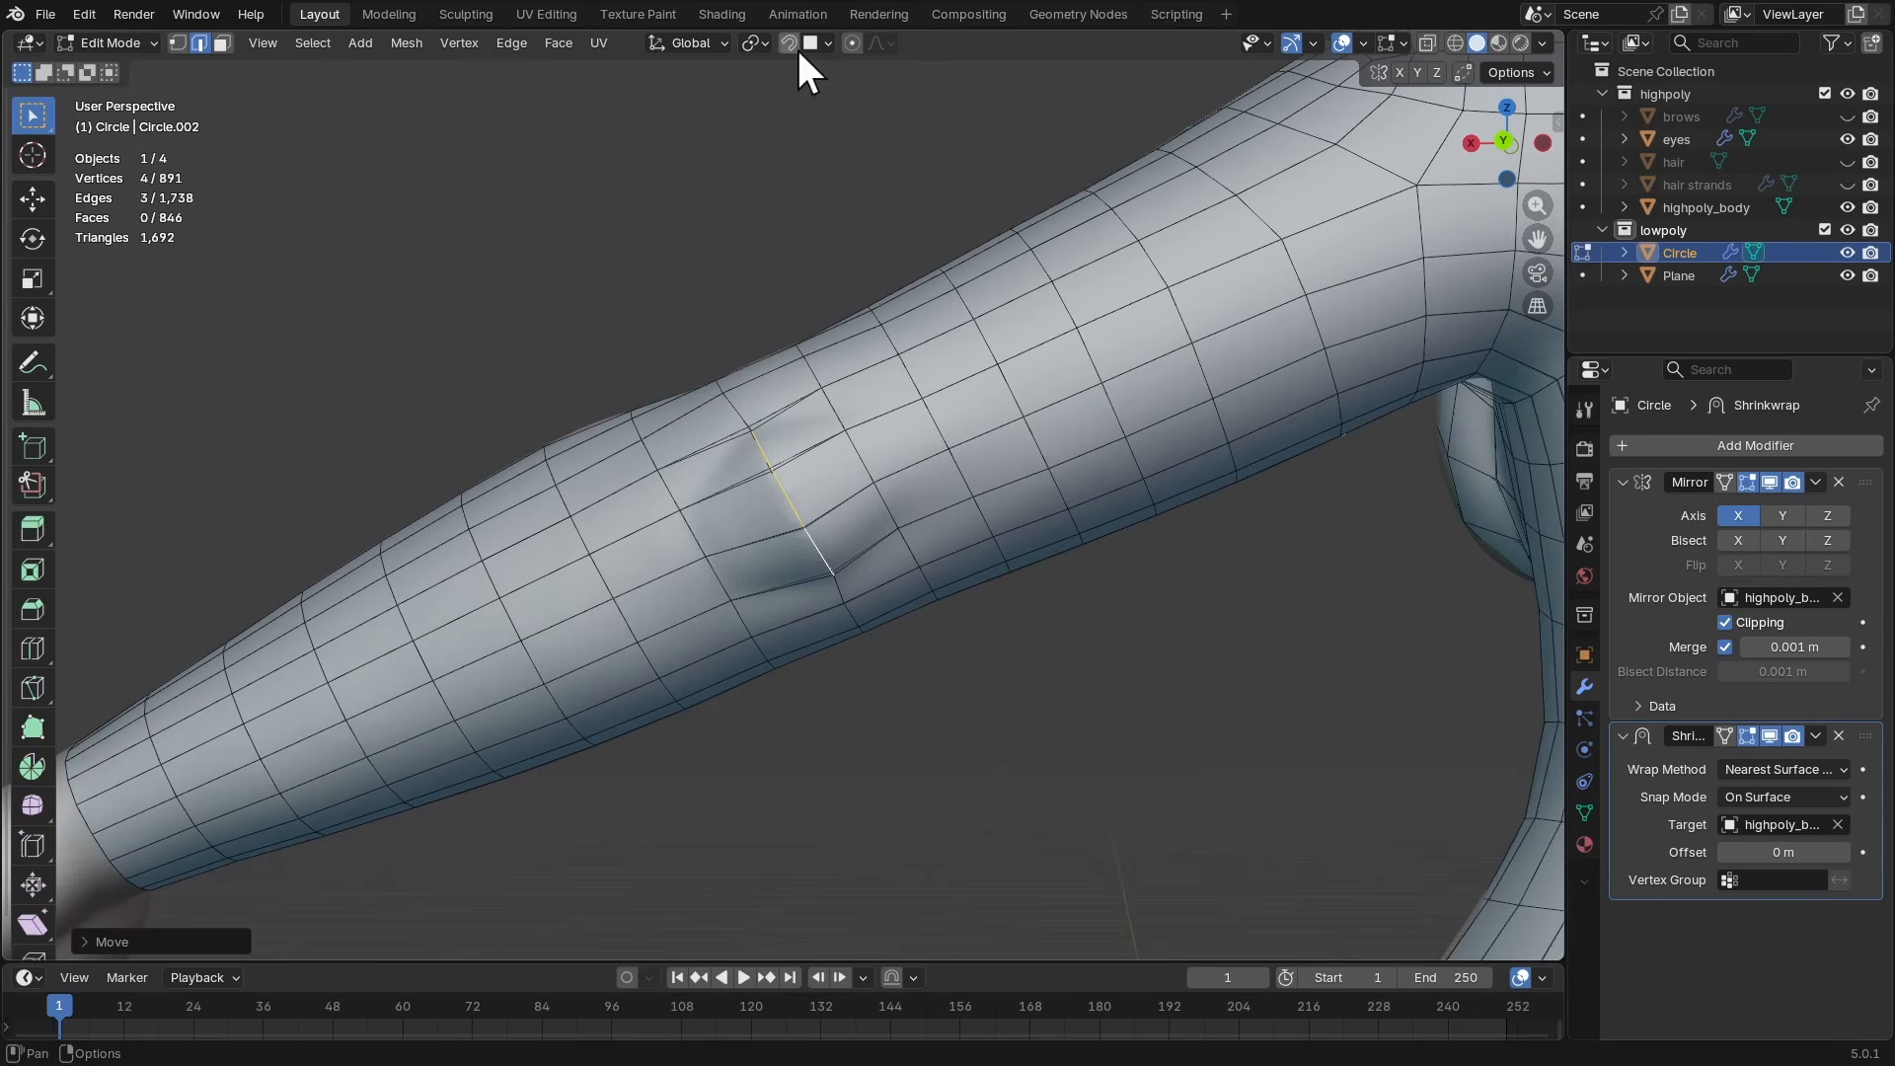
{"action": "middle_click_drag", "start_coordinate": [839, 296], "coordinate": [847, 467]}
{"action": "key", "text": "g"}
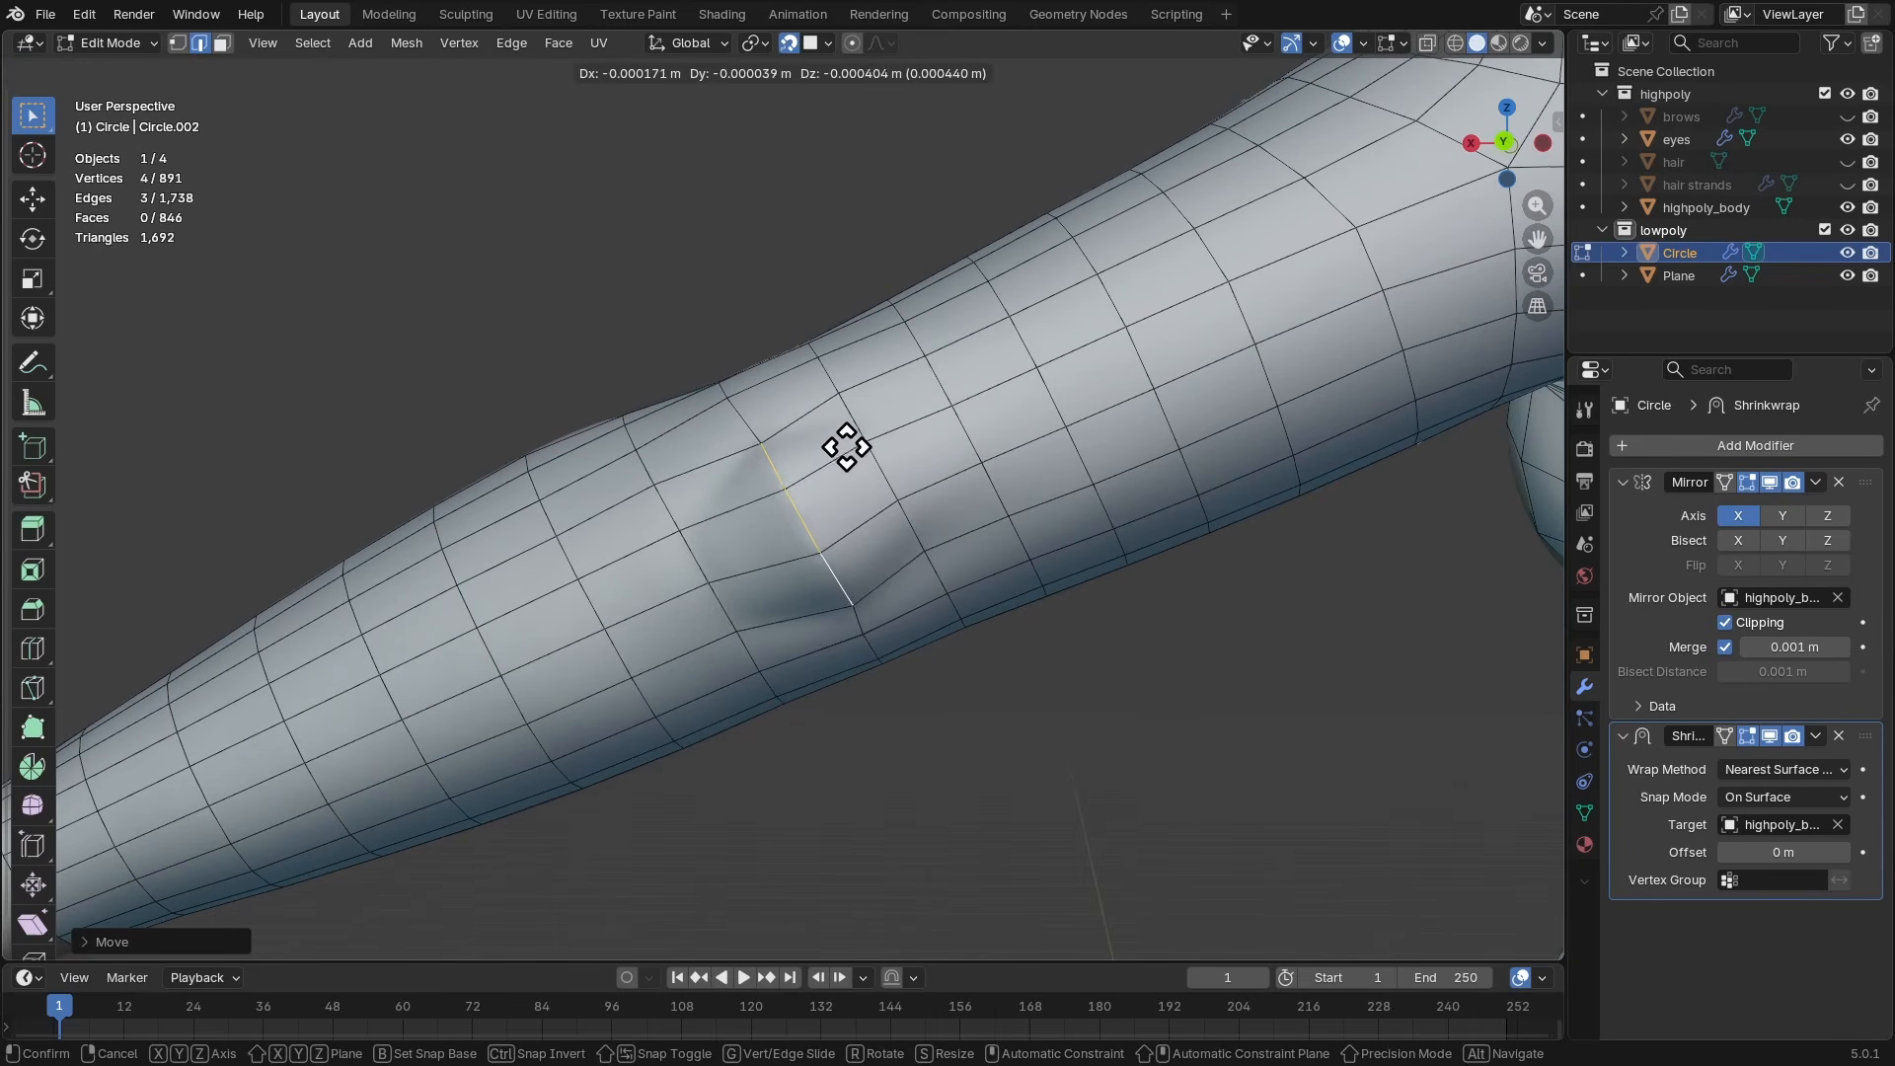
{"action": "left_click", "coordinate": [823, 423]}
- Bevel the three elbow edges with two segments and an offset of about 0.0055 m
{"action": "mouse_move", "coordinate": [870, 481]}
{"action": "middle_mouse_down"}
{"action": "mouse_move", "coordinate": [876, 520]}
{"action": "mouse_move", "coordinate": [885, 500]}
{"action": "middle_mouse_up"}
{"action": "key", "text": "ctrl+b"}
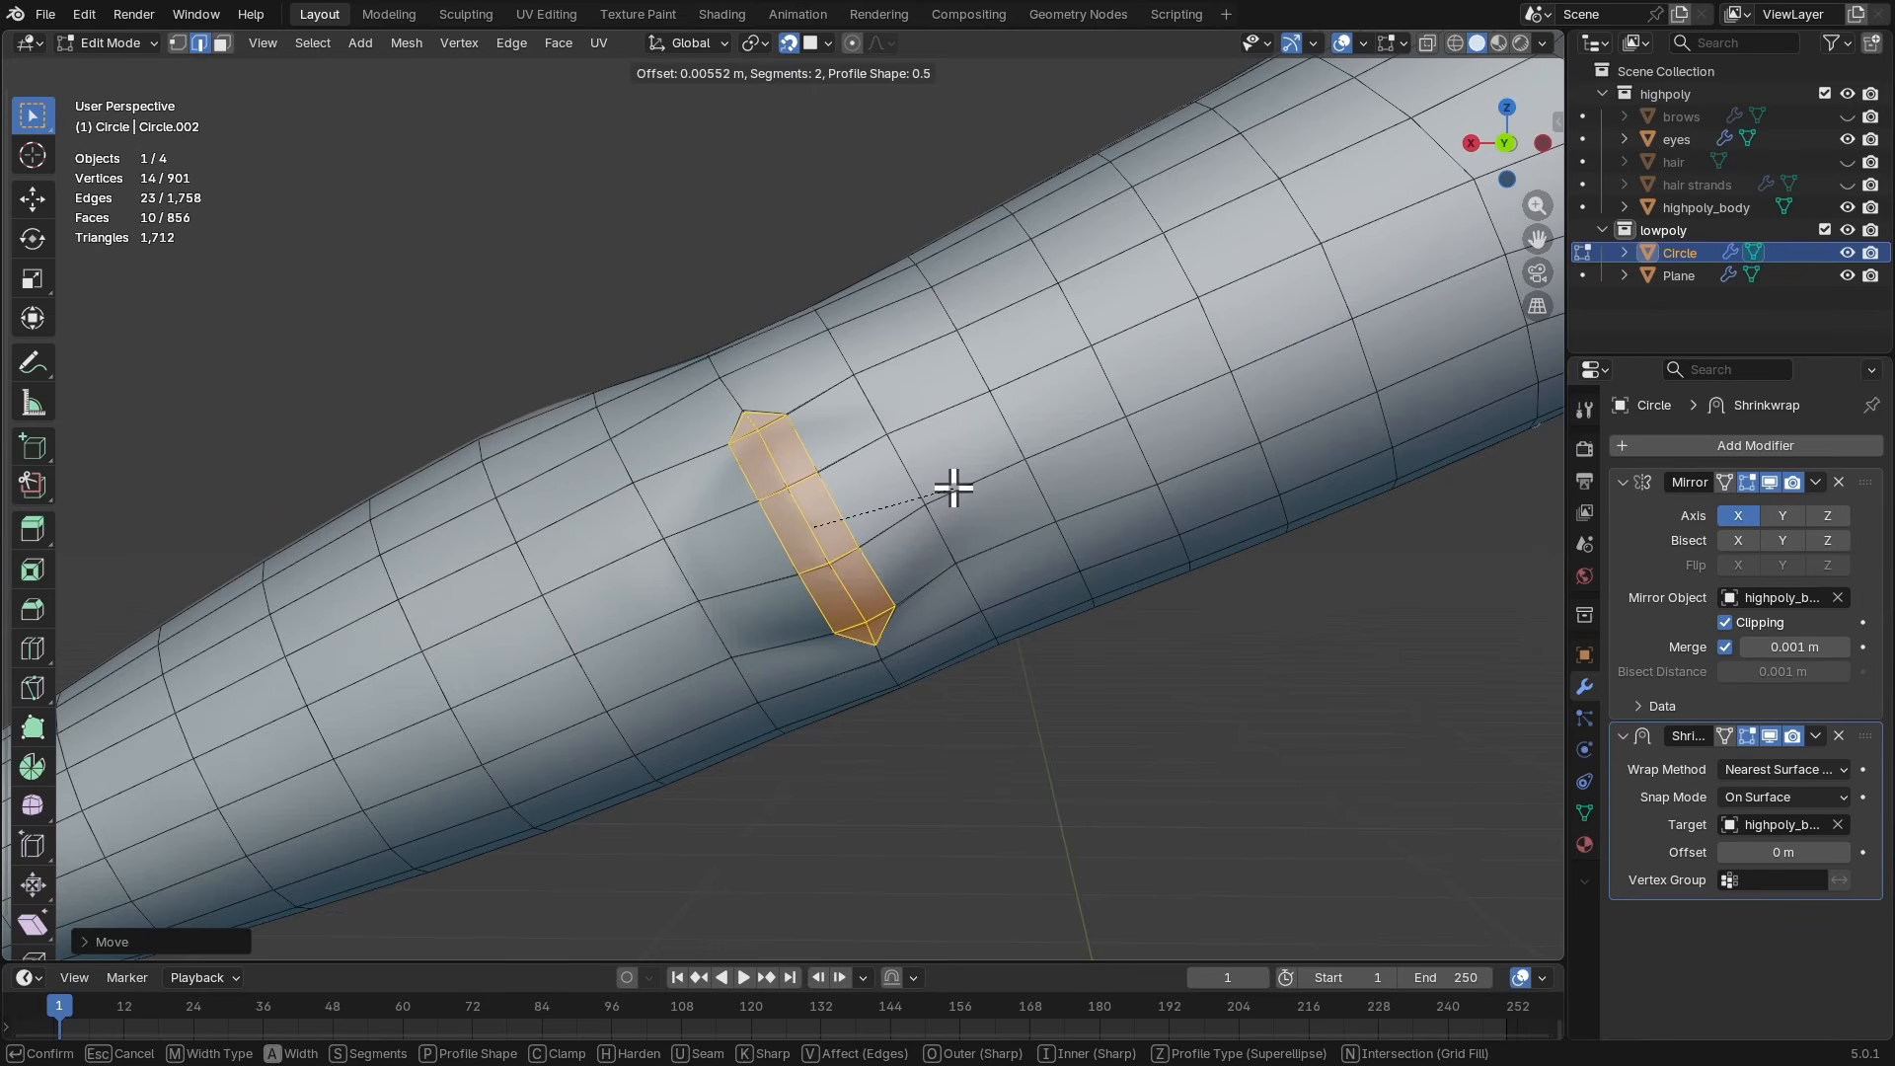
{"action": "left_click", "coordinate": [954, 487]}
- Slide the bevel's upper end vertex along its edge to the neighbouring vertex above it
{"action": "middle_click_drag", "start_coordinate": [916, 332], "coordinate": [878, 533]}
{"action": "key", "text": "1"}
{"action": "left_click", "coordinate": [881, 538]}
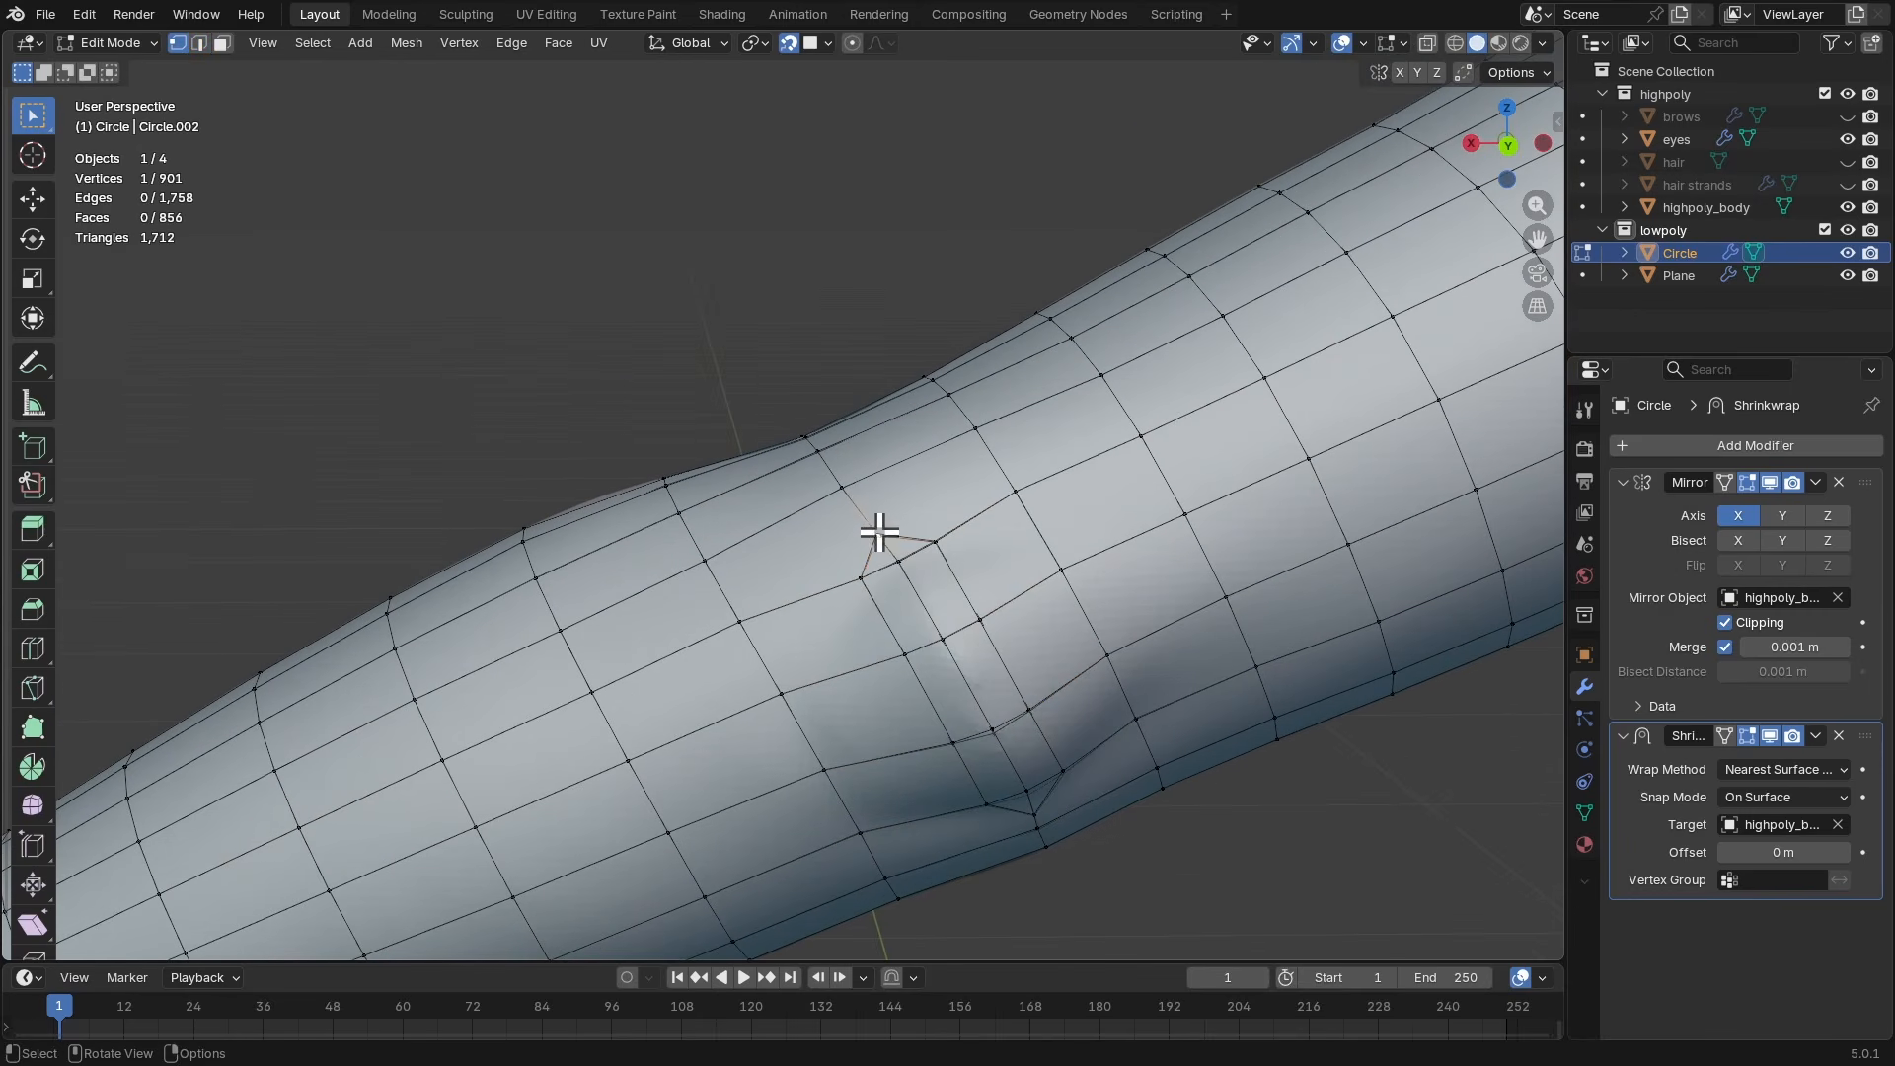
{"action": "key", "text": "shift+v"}
{"action": "left_click", "coordinate": [878, 444]}
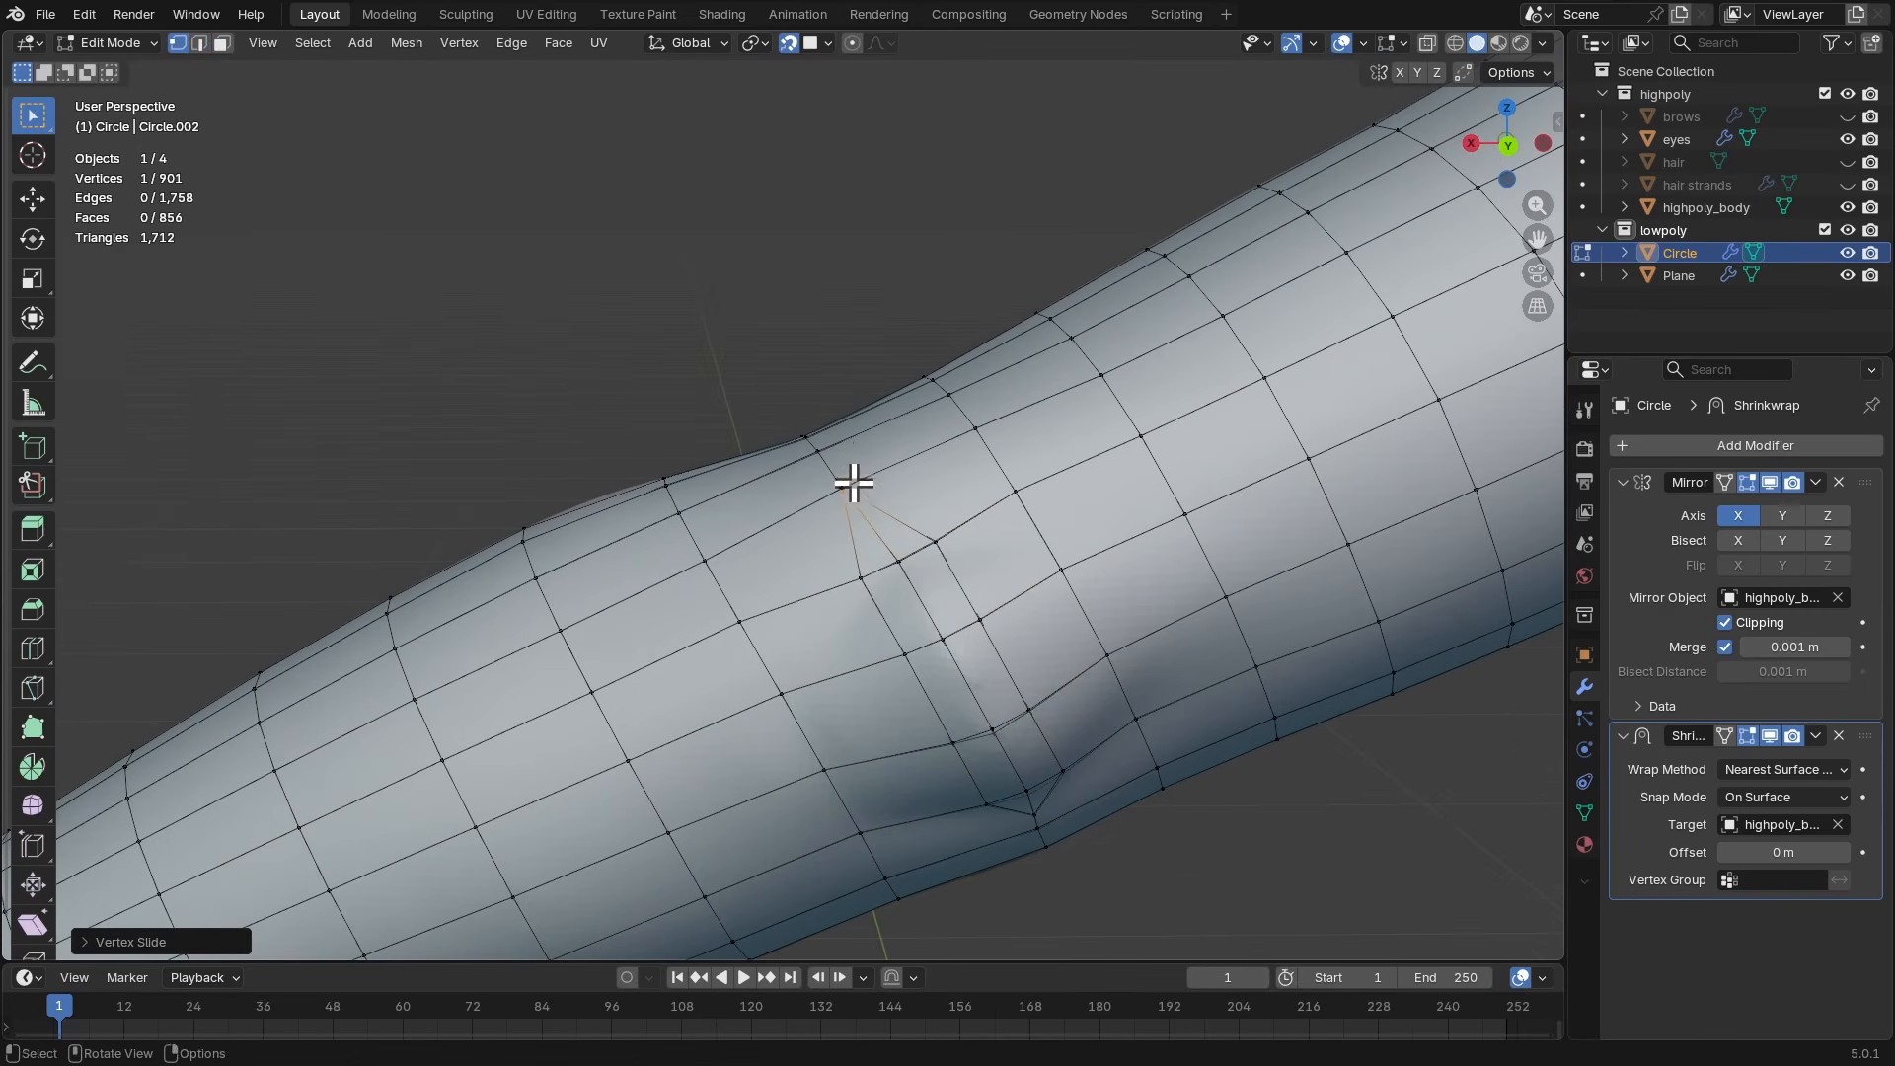
{"action": "middle_click_drag", "start_coordinate": [855, 486], "coordinate": [919, 497]}
{"action": "scroll", "coordinate": [919, 497], "scroll_direction": "up", "scroll_amount": 2}
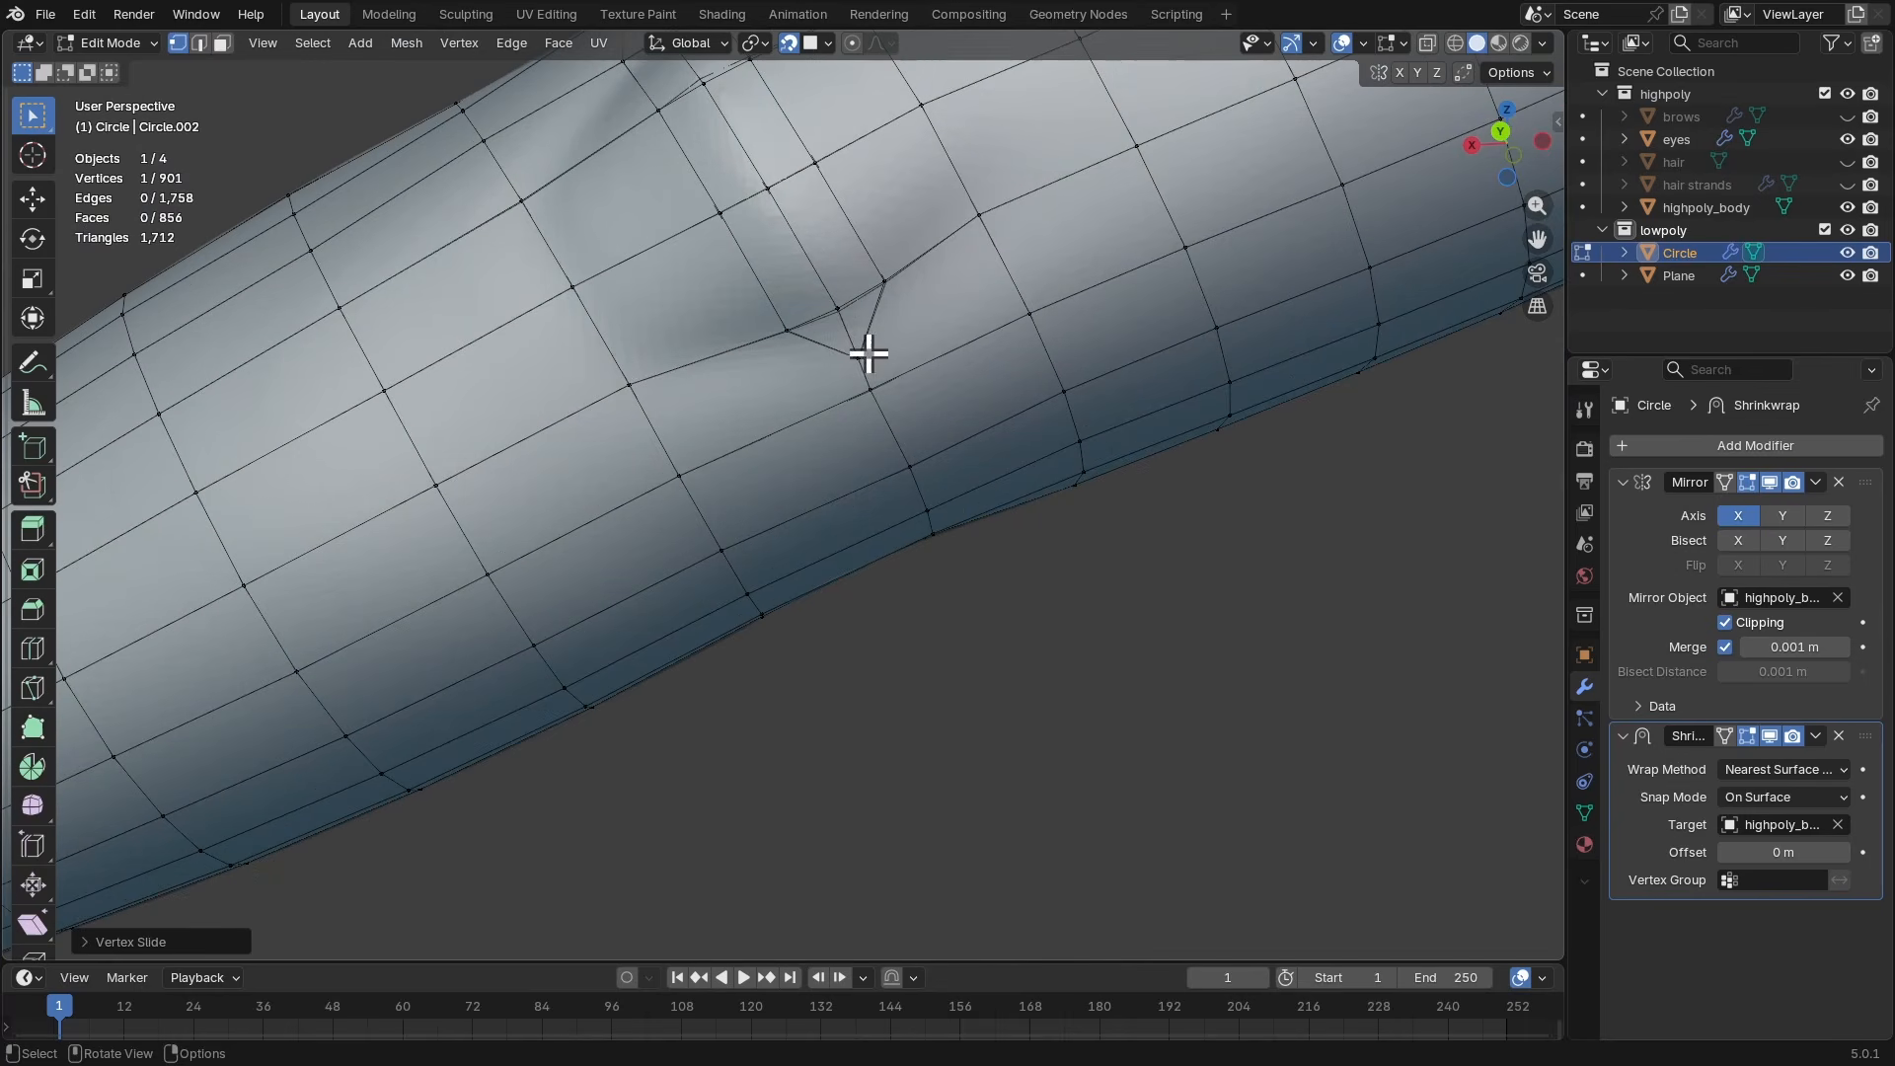
- Slide the bevel's lower end vertex by 1.0 onto the neighbouring vertex below it
{"action": "key", "text": "shift+v"}
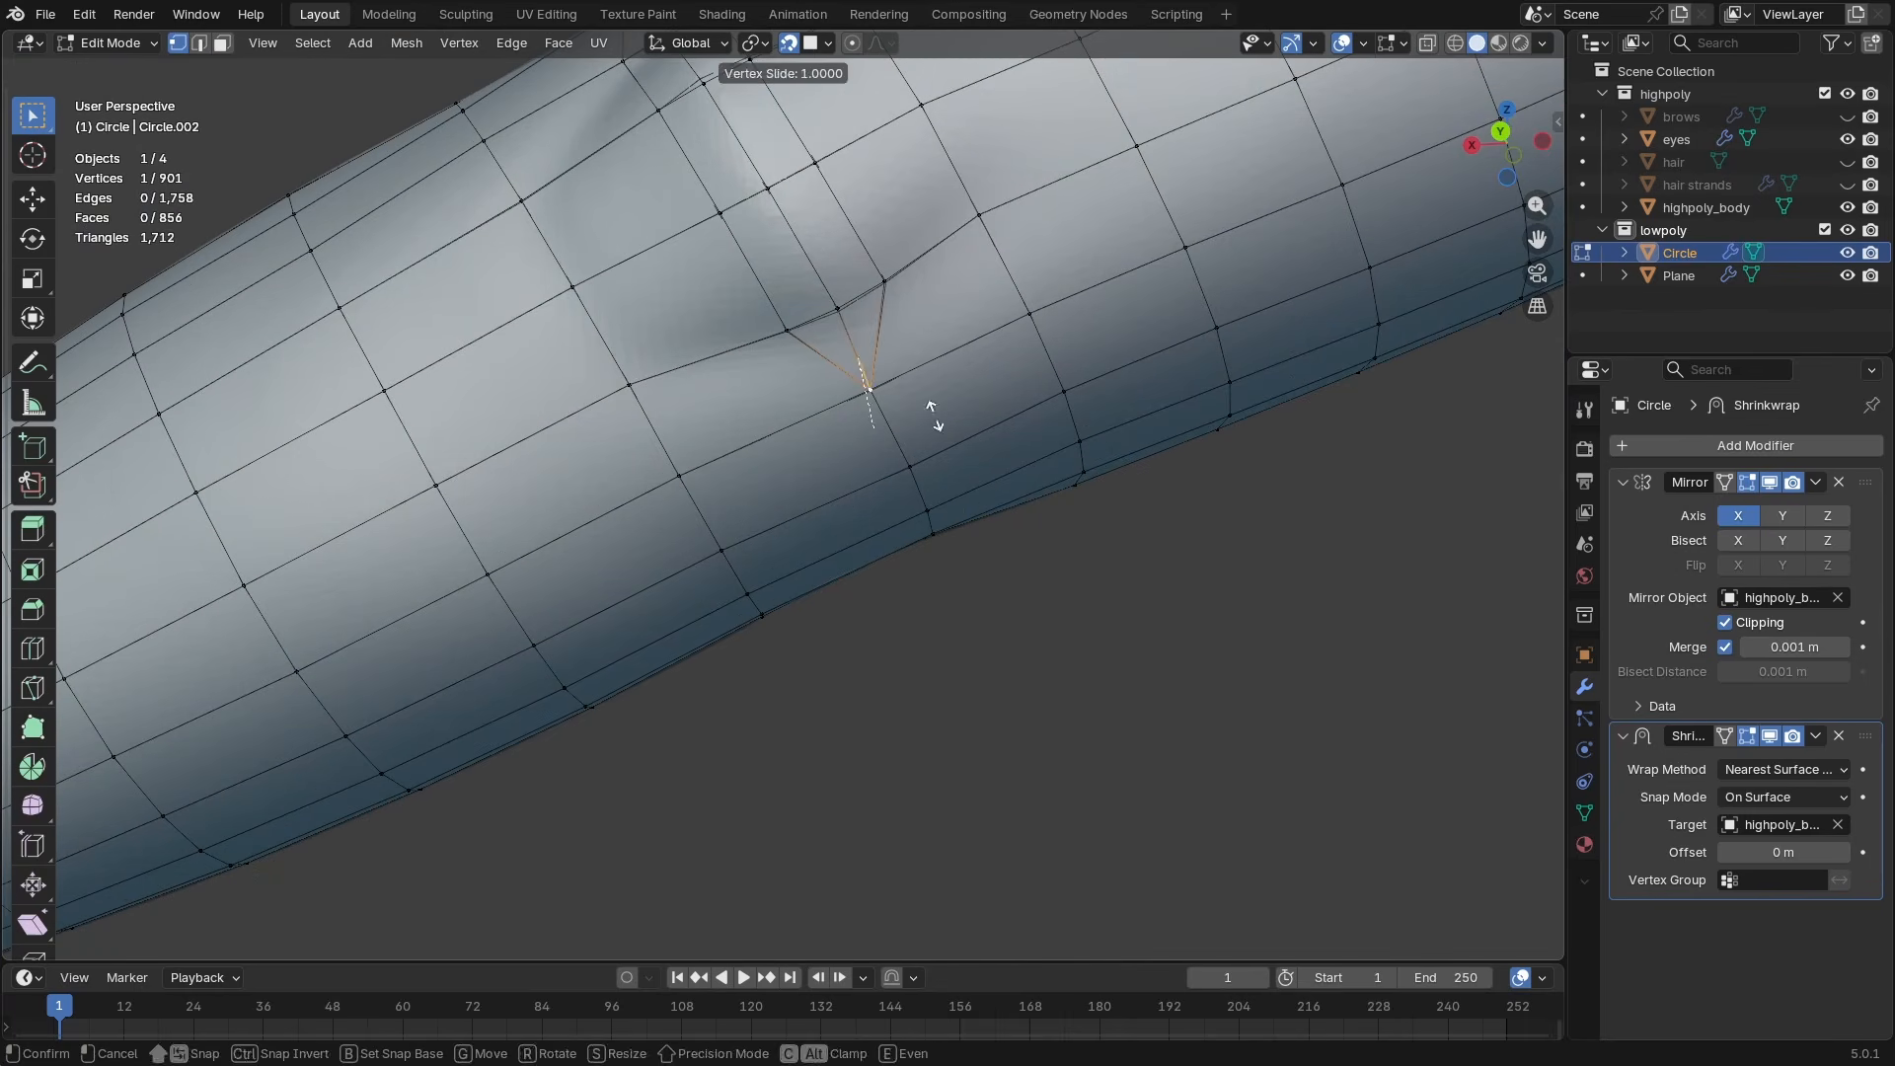
{"action": "left_click", "coordinate": [944, 435]}
{"action": "middle_click_drag", "start_coordinate": [943, 435], "coordinate": [920, 404]}
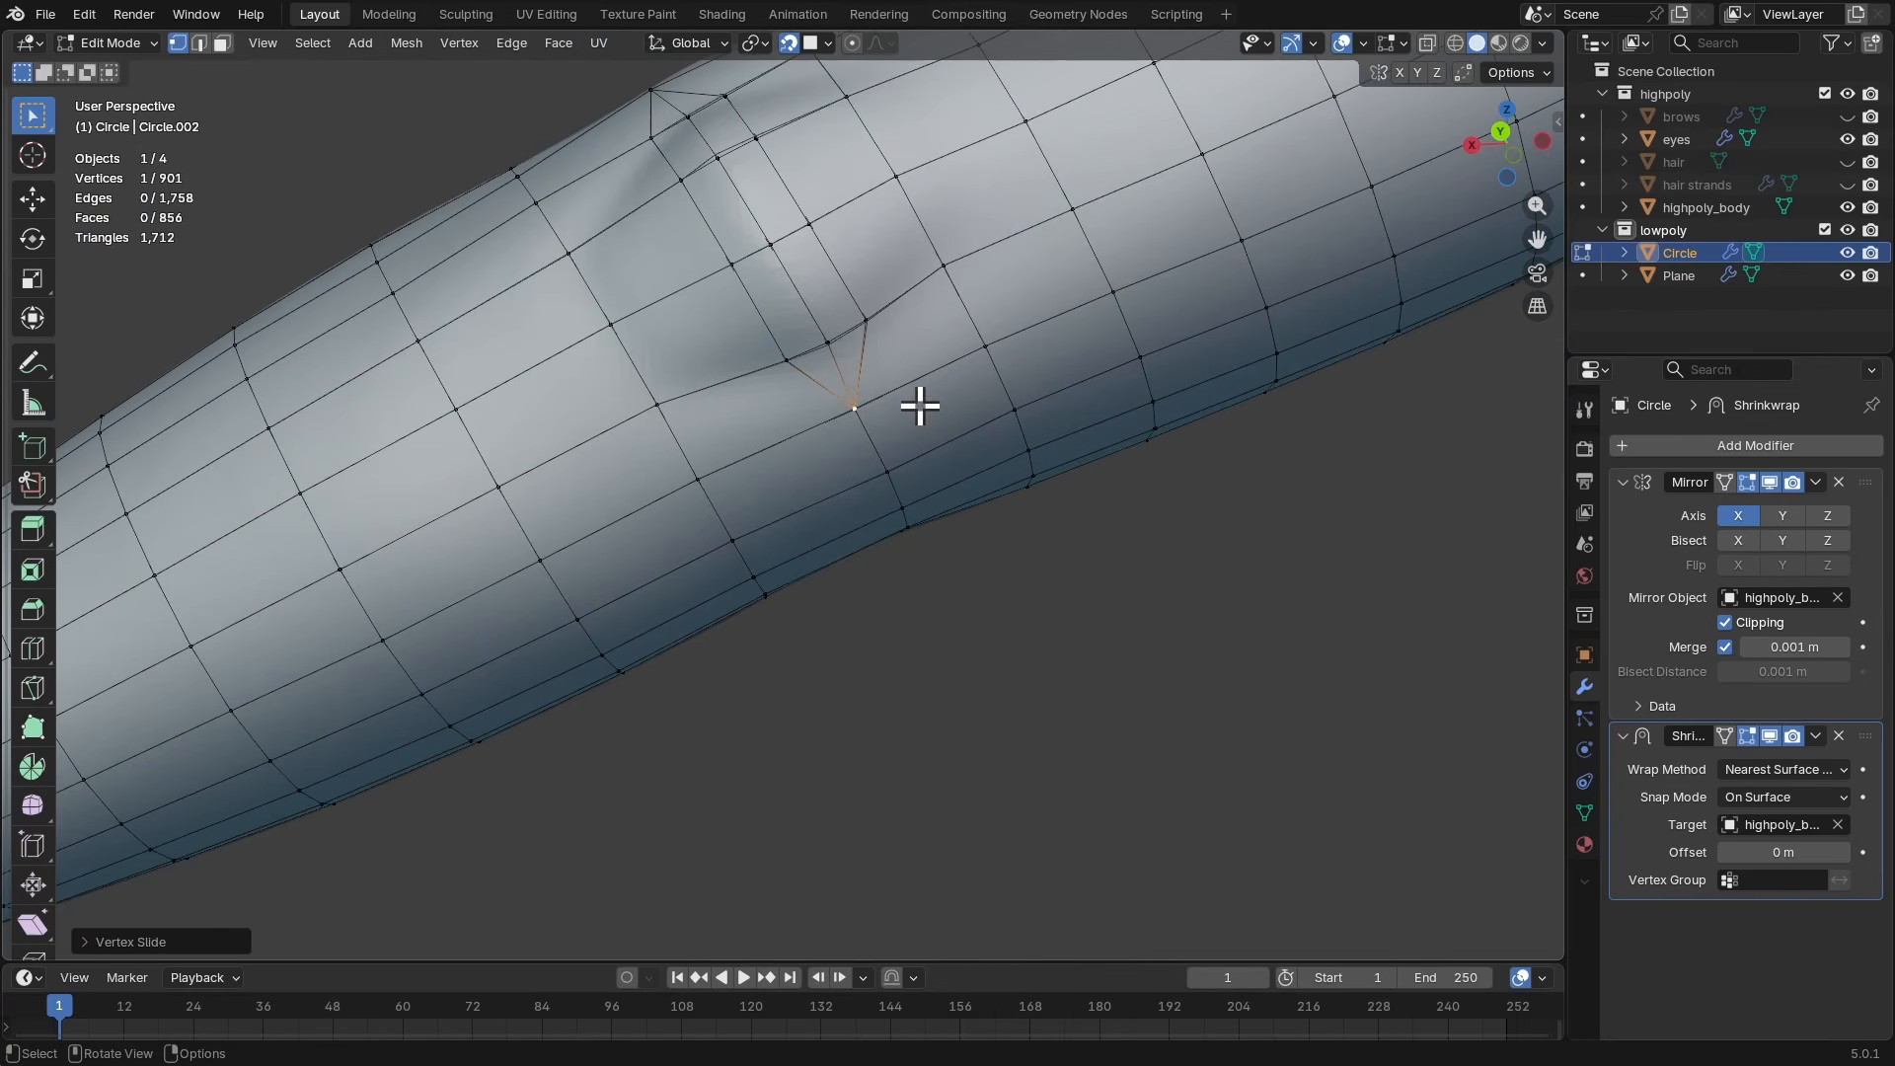
{"action": "key", "text": "g"}
{"action": "left_click", "coordinate": [869, 431]}
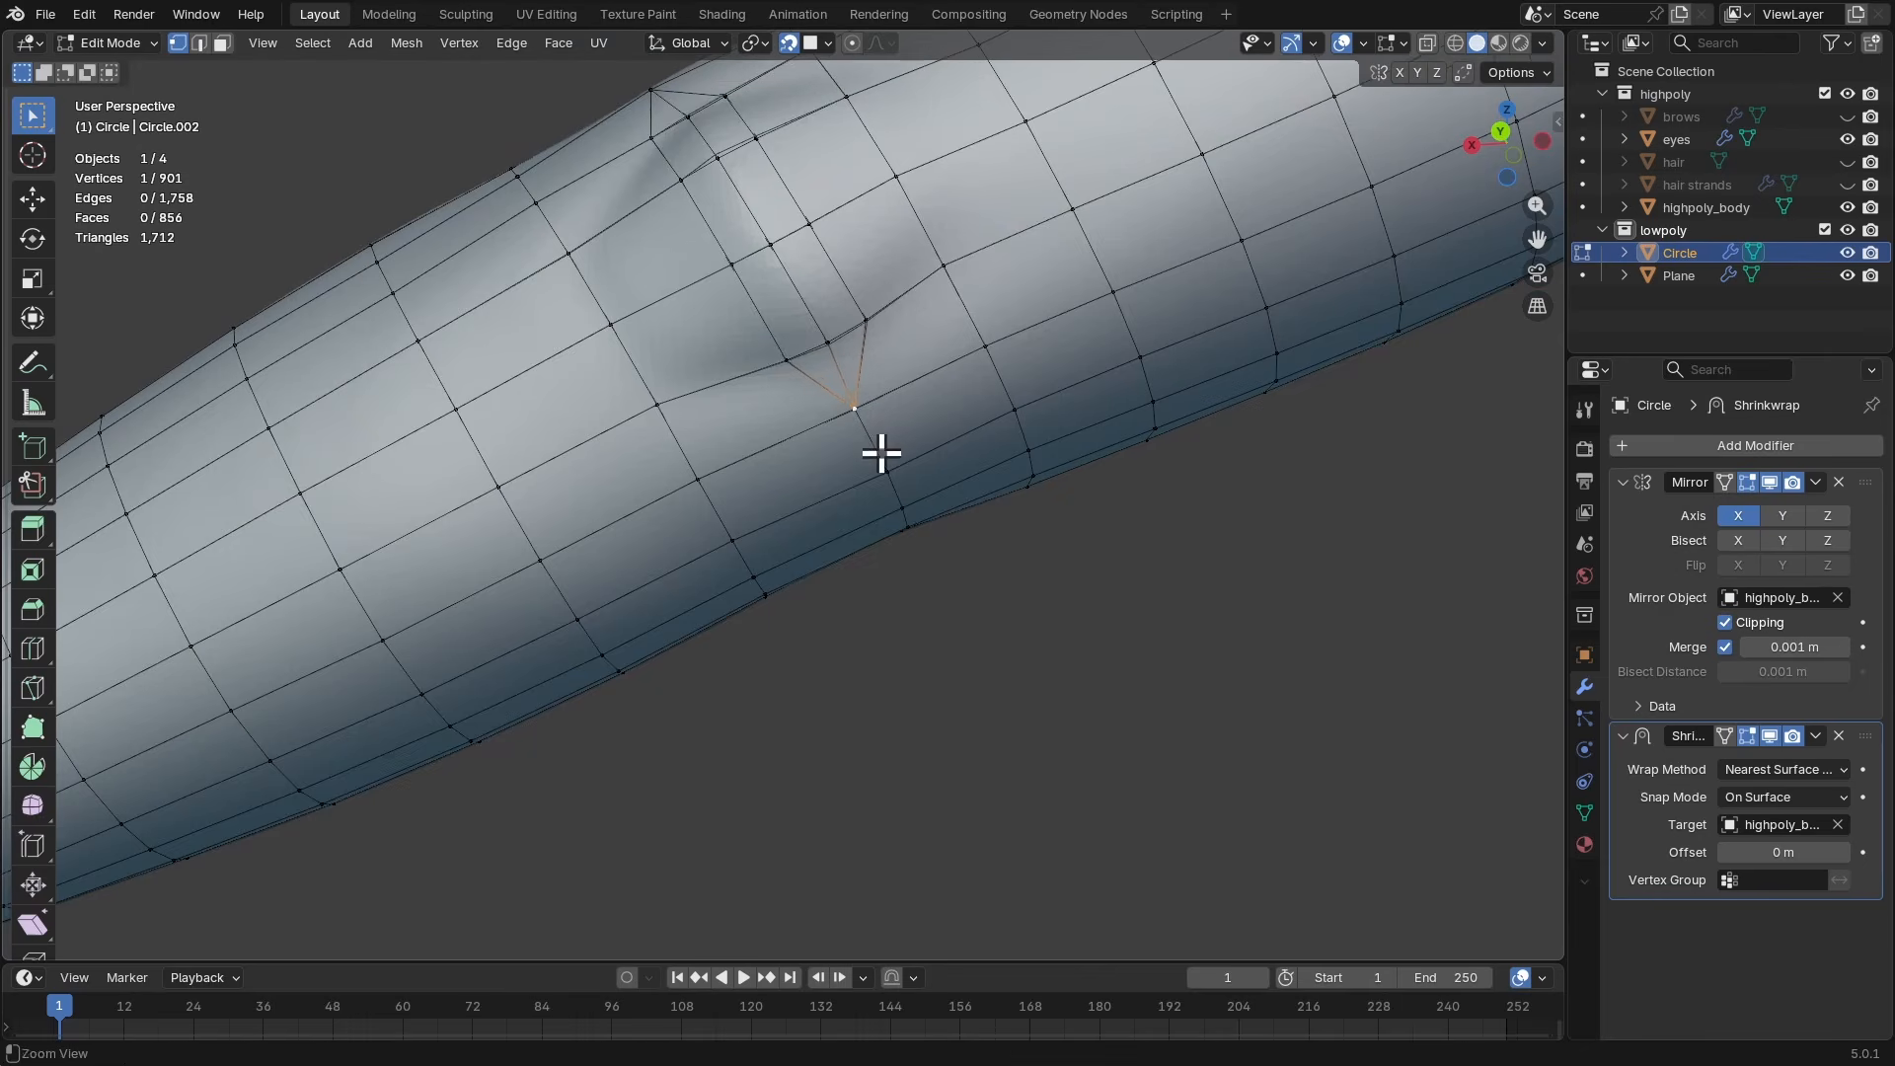
{"action": "middle_click_drag", "start_coordinate": [877, 444], "coordinate": [878, 473]}
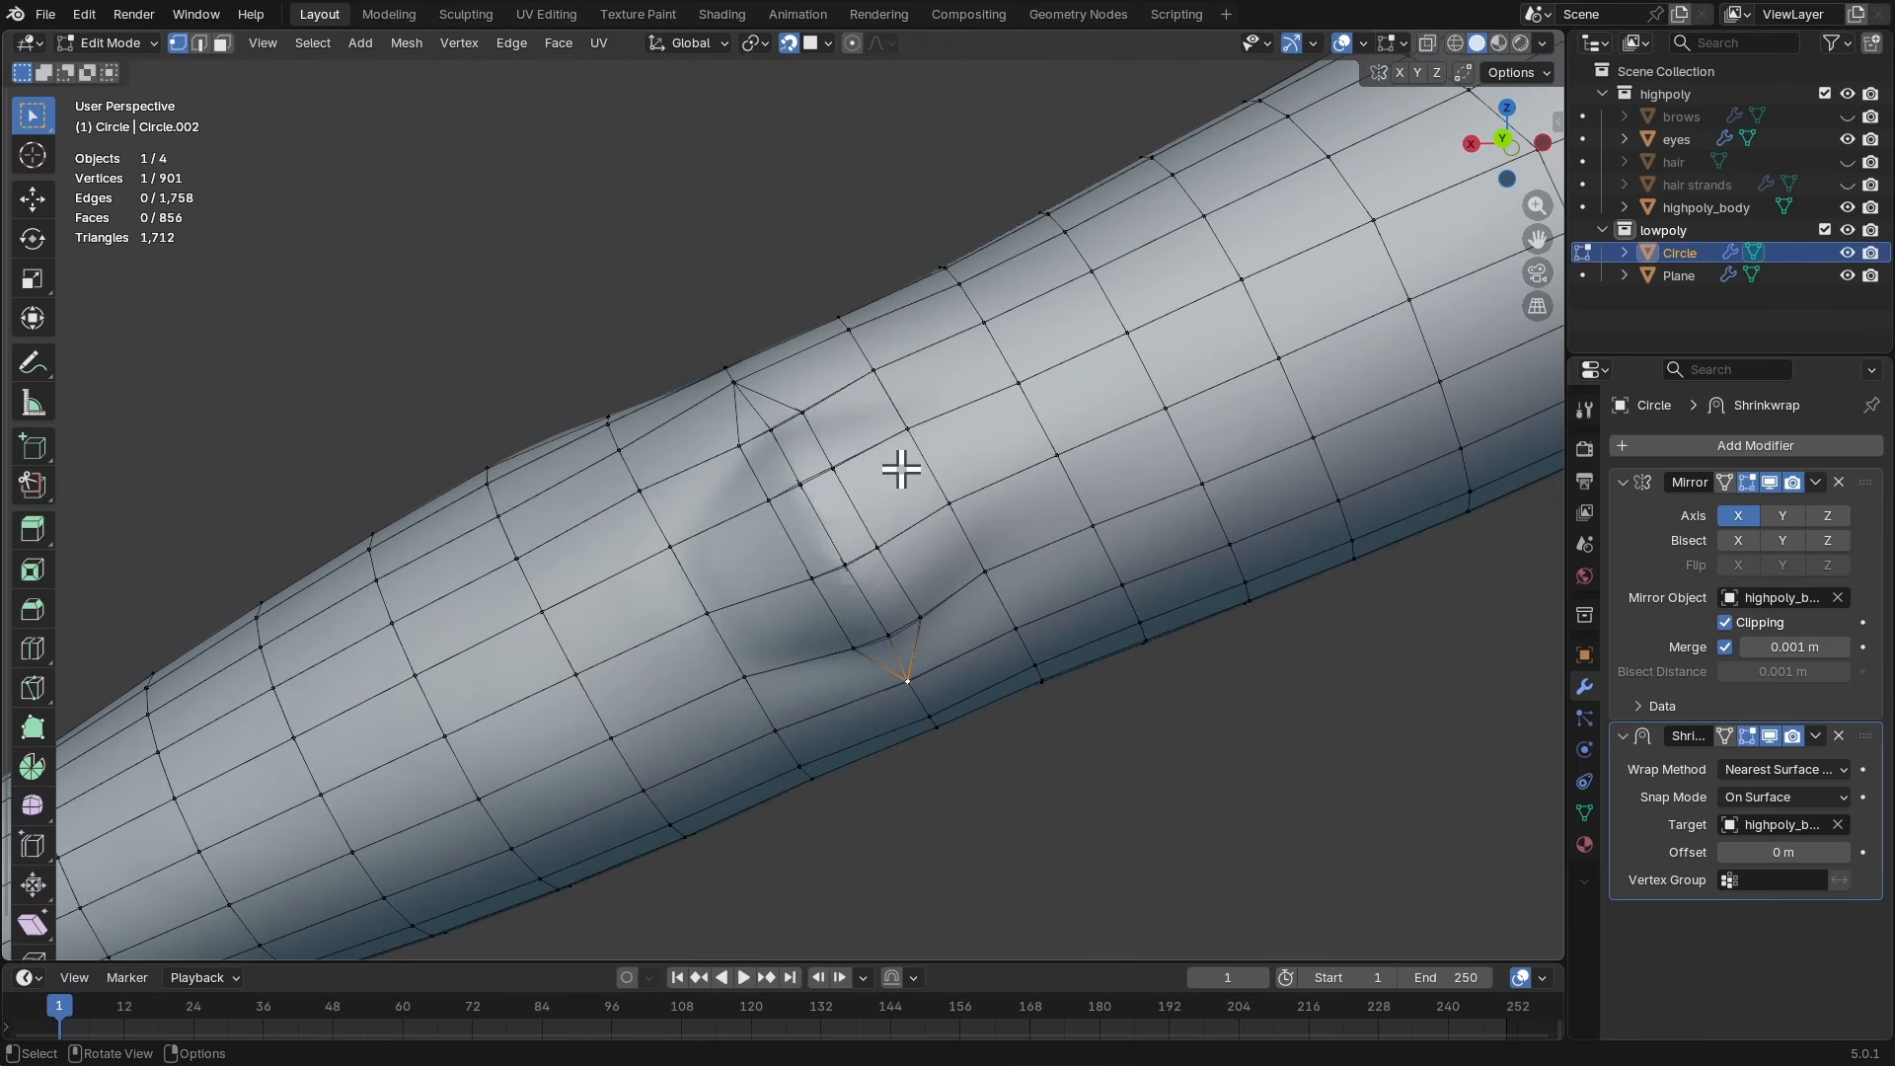
- Select the whole mesh and merge its vertices by distance
{"action": "key", "text": "a"}
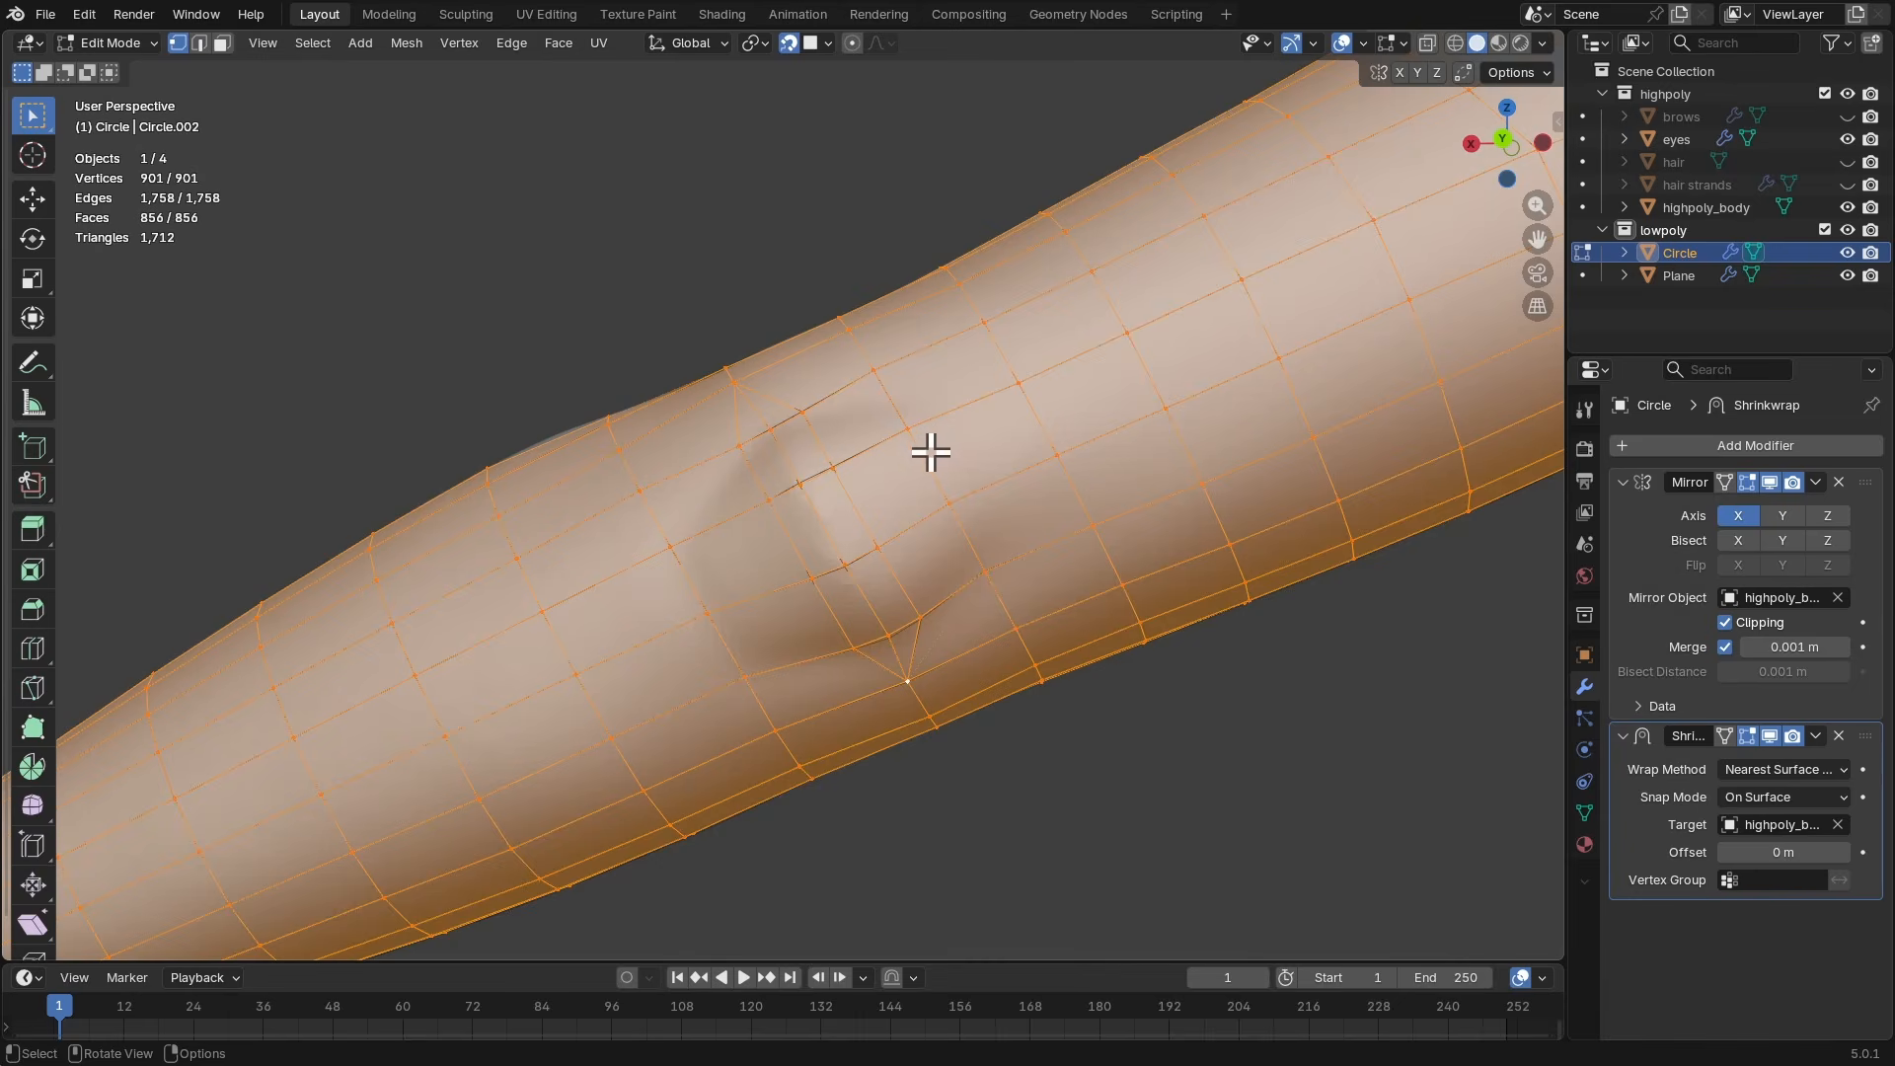
{"action": "key", "text": "m"}
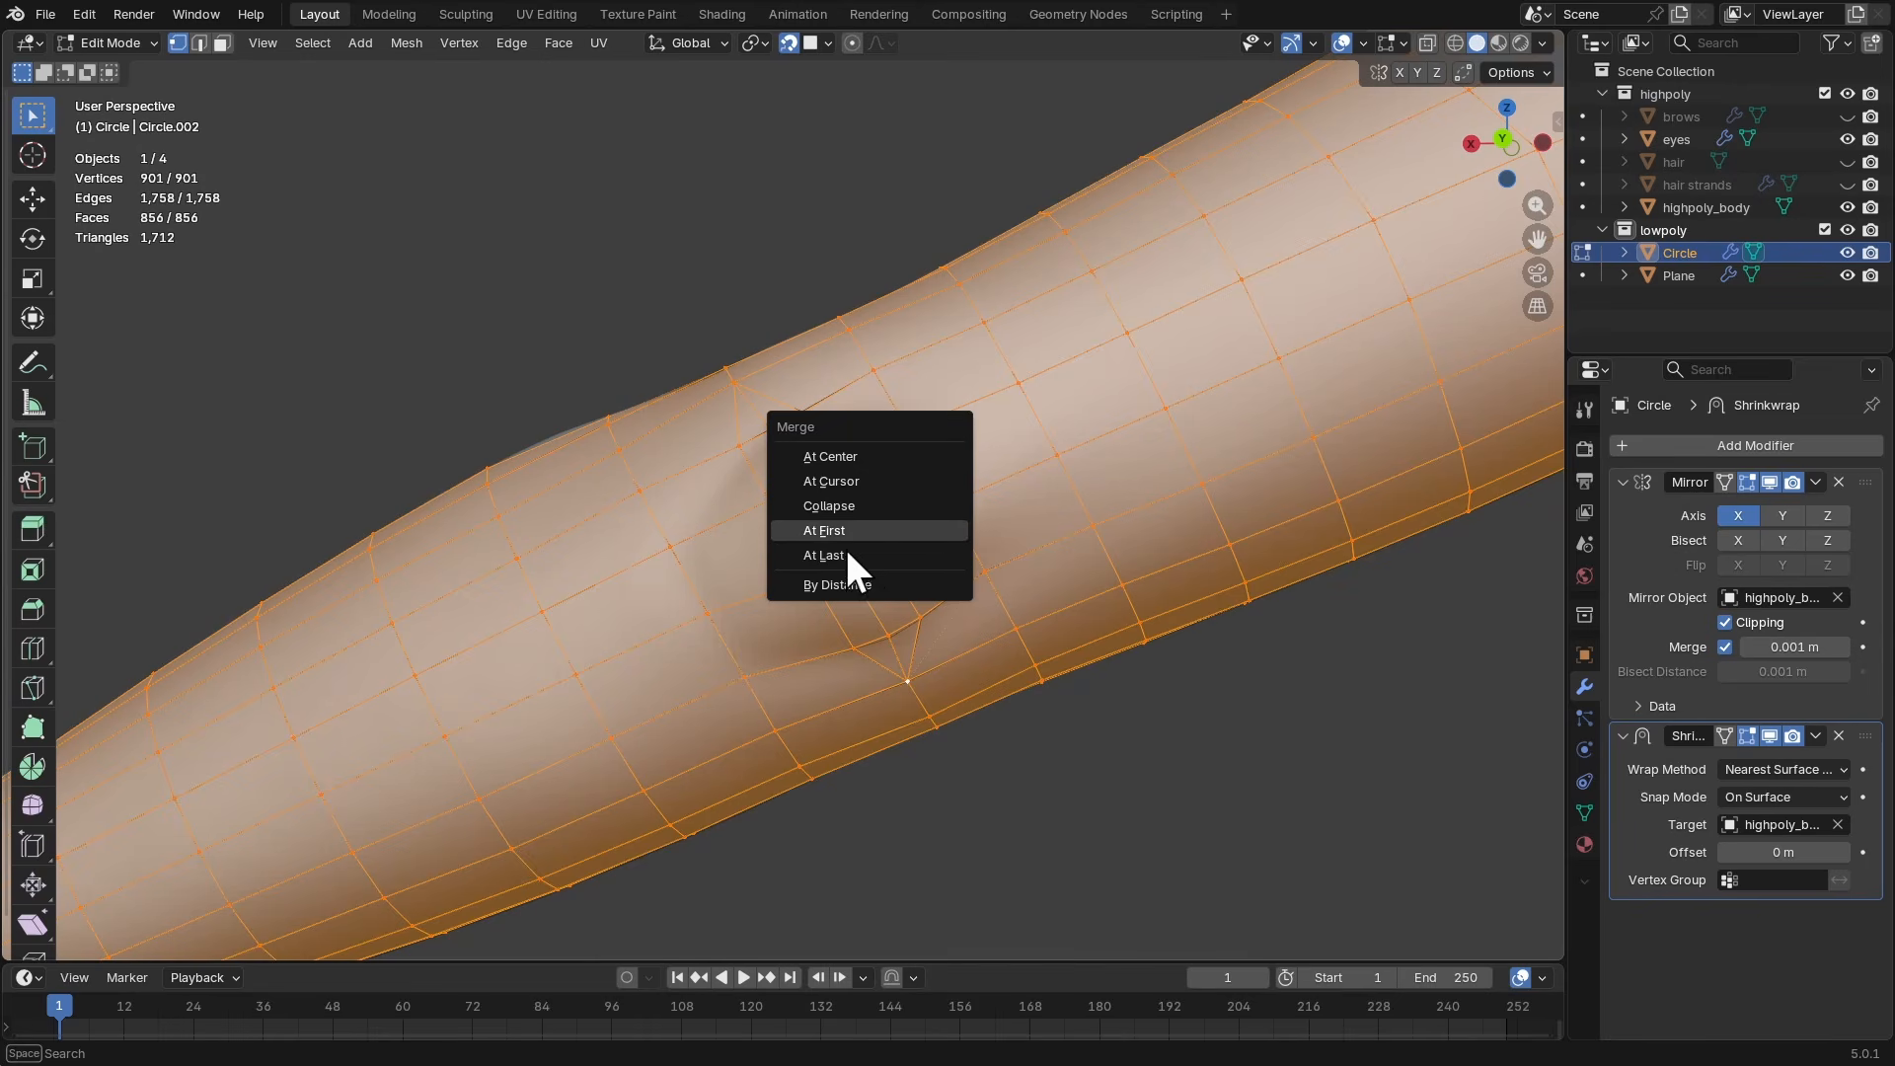
{"action": "left_click", "coordinate": [865, 582]}
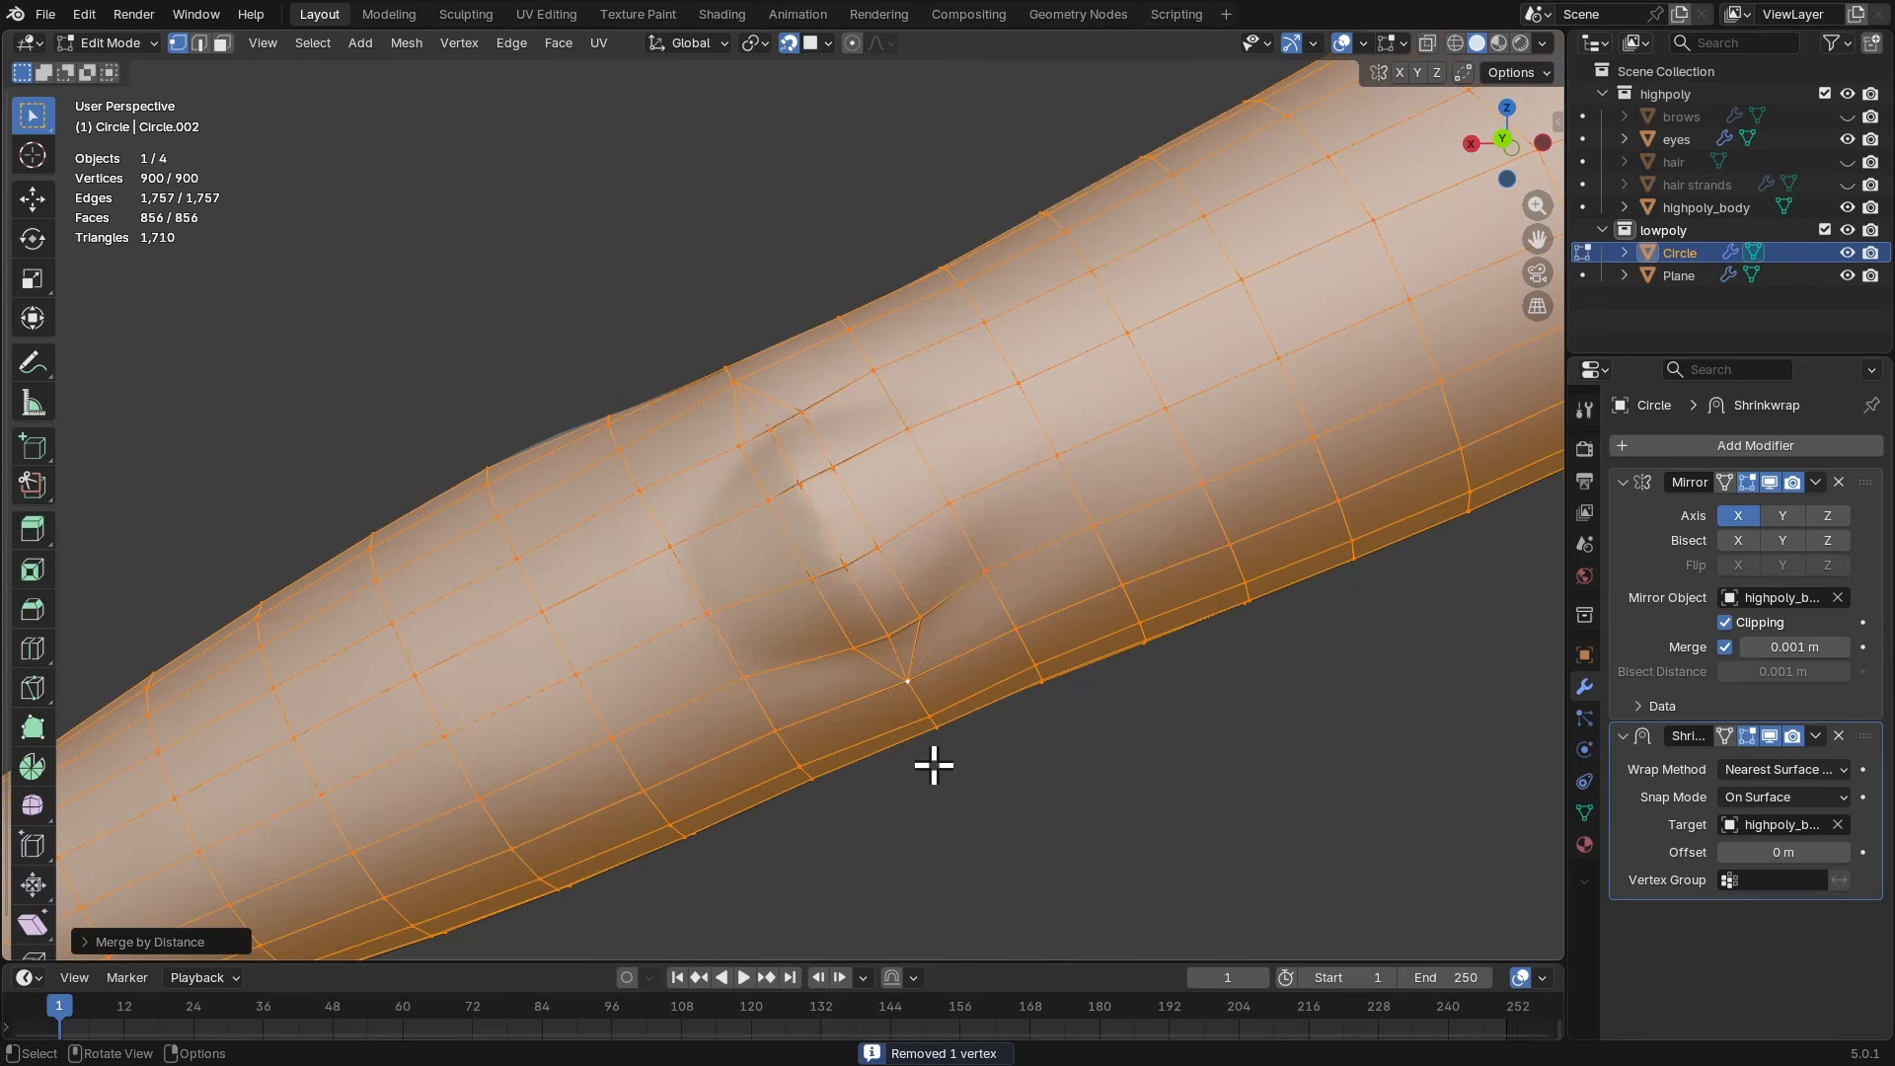
{"action": "middle_click_drag", "start_coordinate": [932, 735], "coordinate": [920, 643]}
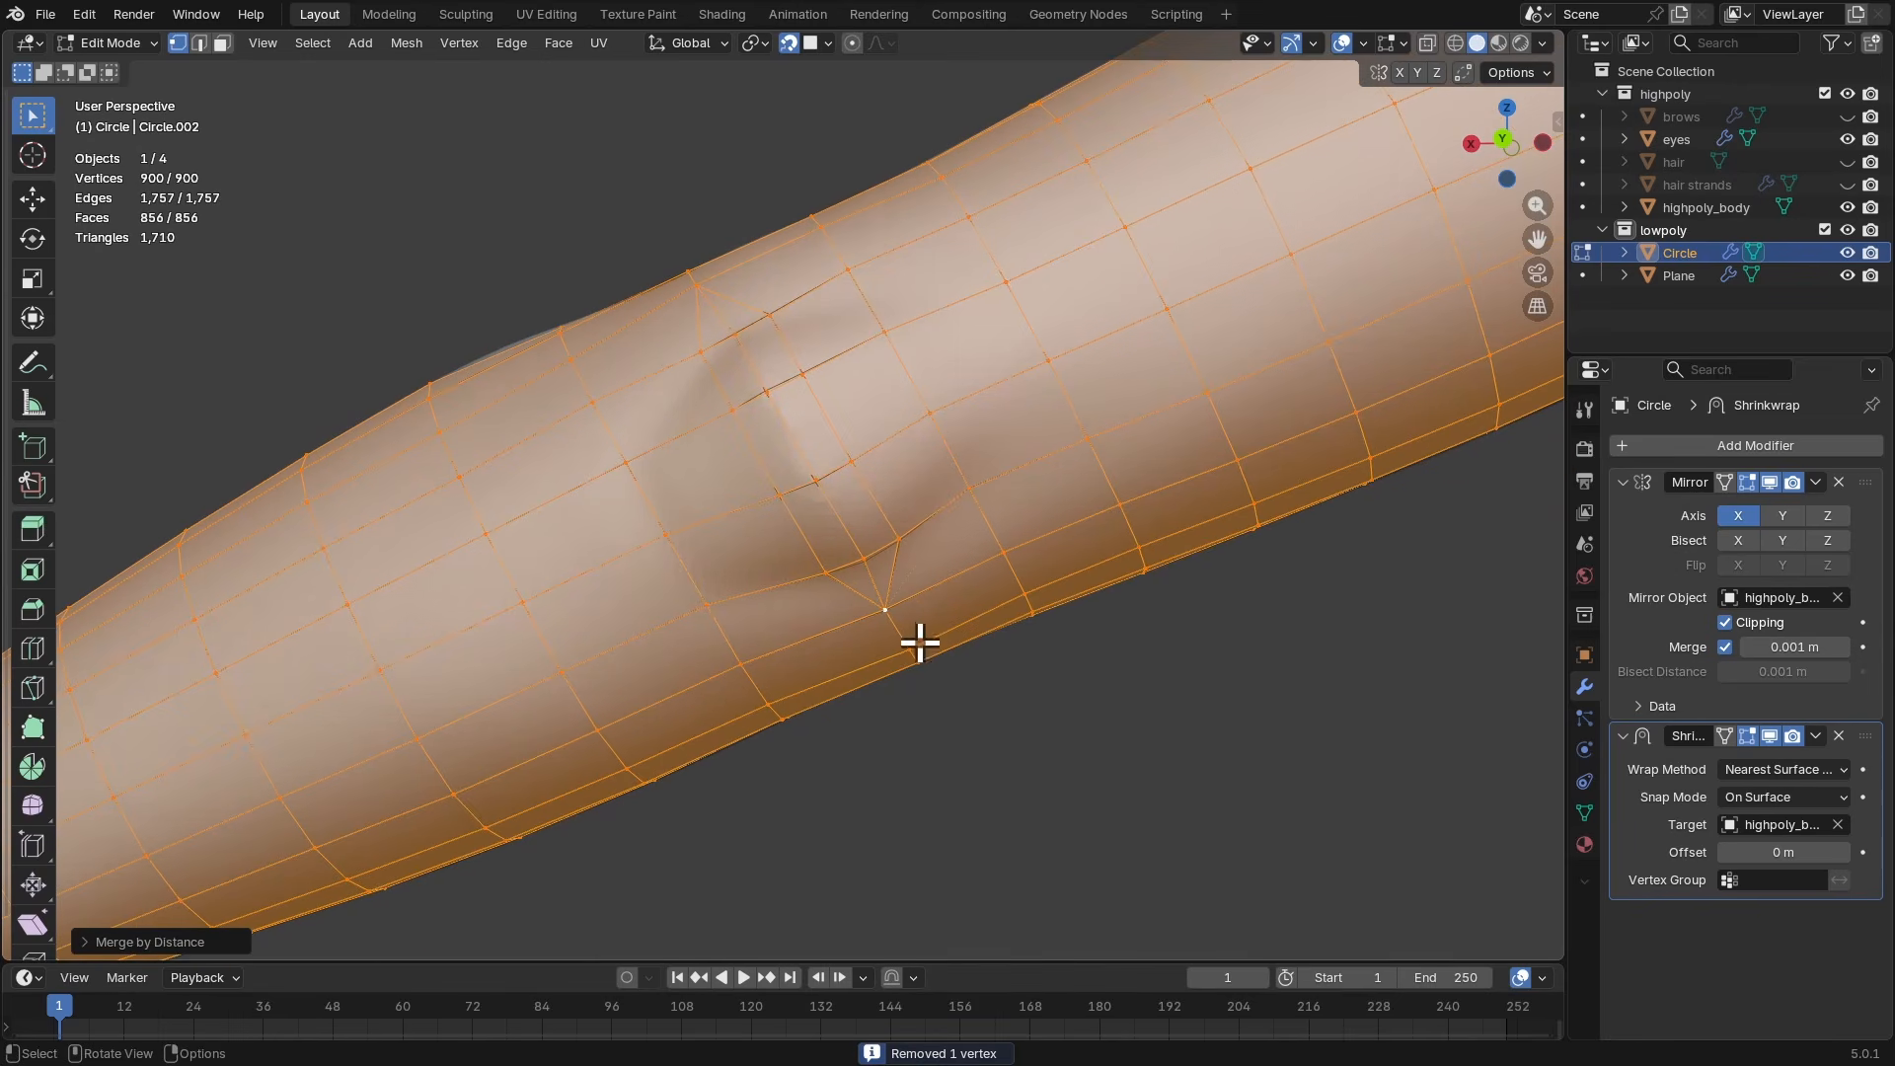
{"action": "scroll", "coordinate": [918, 627], "scroll_direction": "up", "scroll_amount": 1}
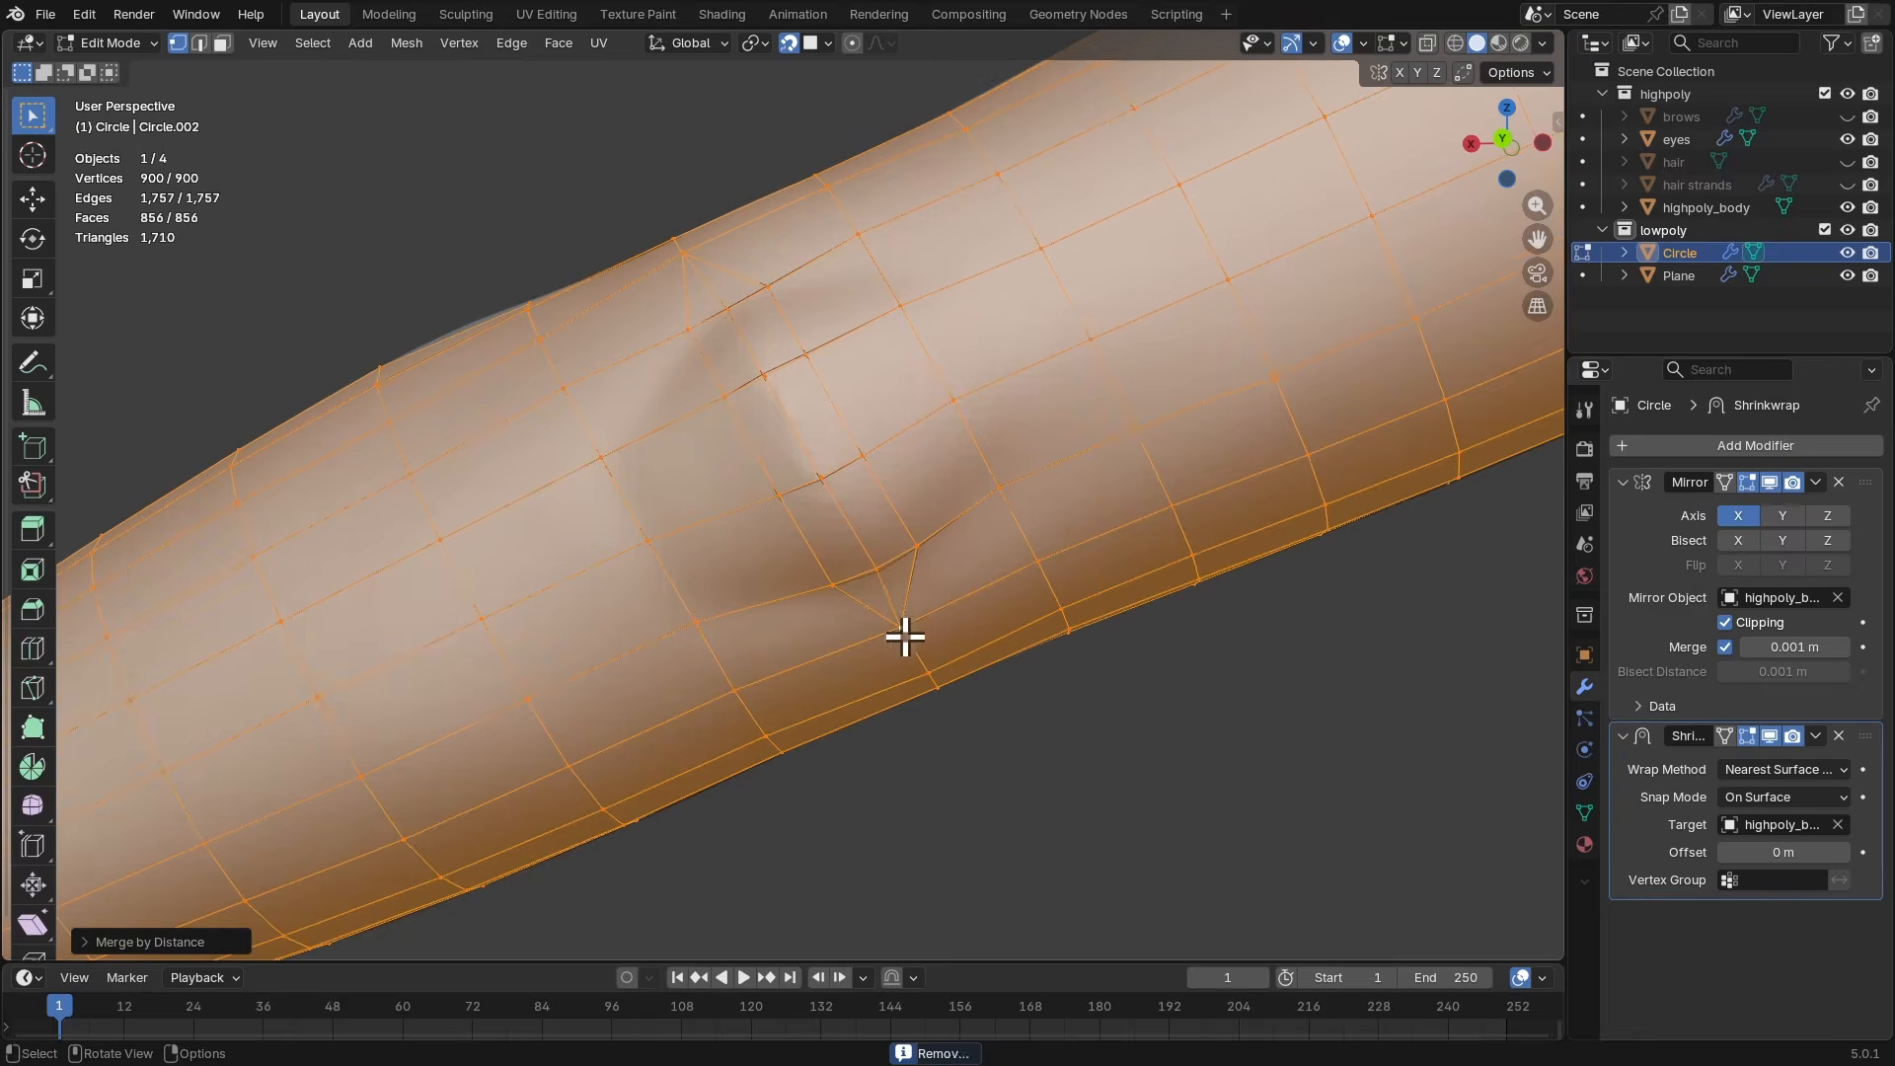
{"action": "left_click", "coordinate": [905, 639]}
{"action": "key", "text": "g"}
{"action": "right_click", "coordinate": [931, 626]}
- Select both overlapping vertices at the bevel's lower end through the X-ray display and merge them into one
{"action": "scroll", "coordinate": [939, 595], "scroll_direction": "up", "scroll_amount": 2}
{"action": "key", "text": "alt+z"}
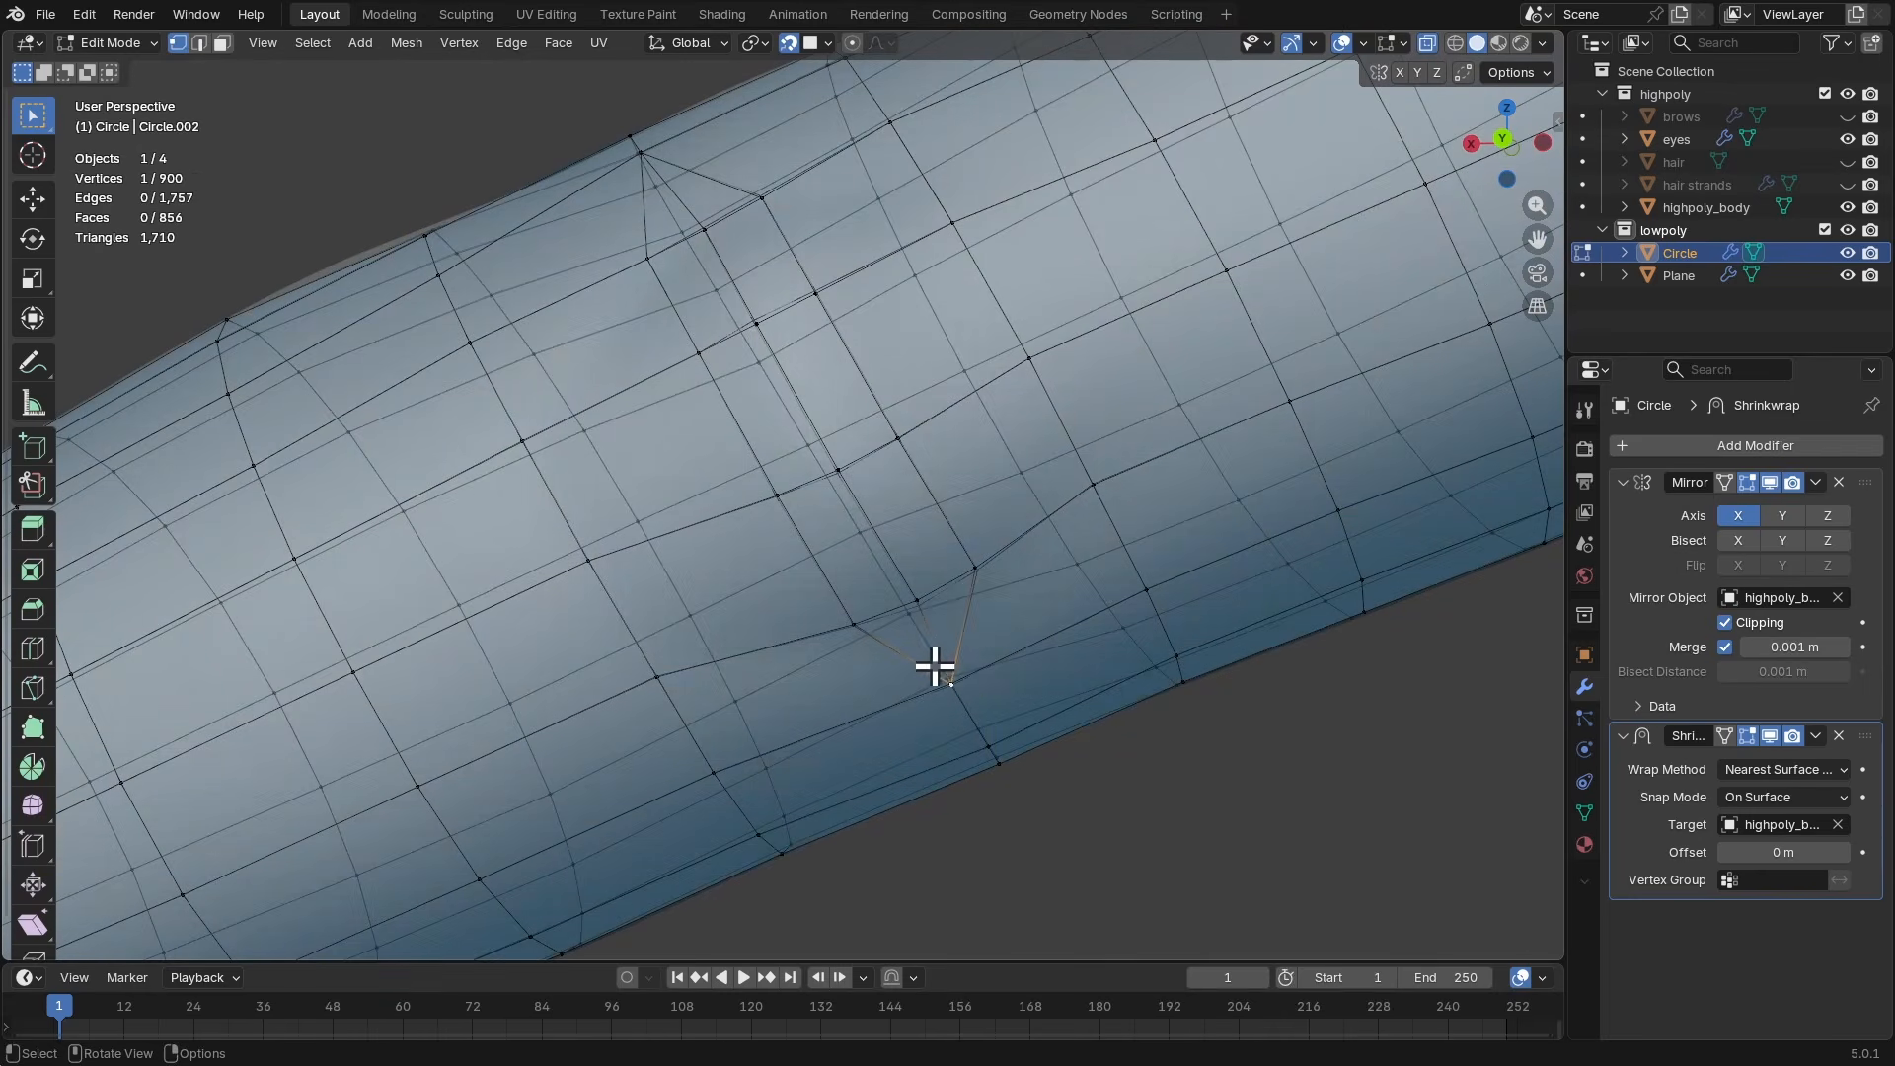
{"action": "left_click_drag", "start_coordinate": [946, 675], "coordinate": [949, 676]}
{"action": "middle_click_drag", "start_coordinate": [1004, 657], "coordinate": [1020, 647]}
{"action": "left_click_drag", "start_coordinate": [1024, 609], "coordinate": [1039, 624]}
{"action": "key", "text": "alt+z"}
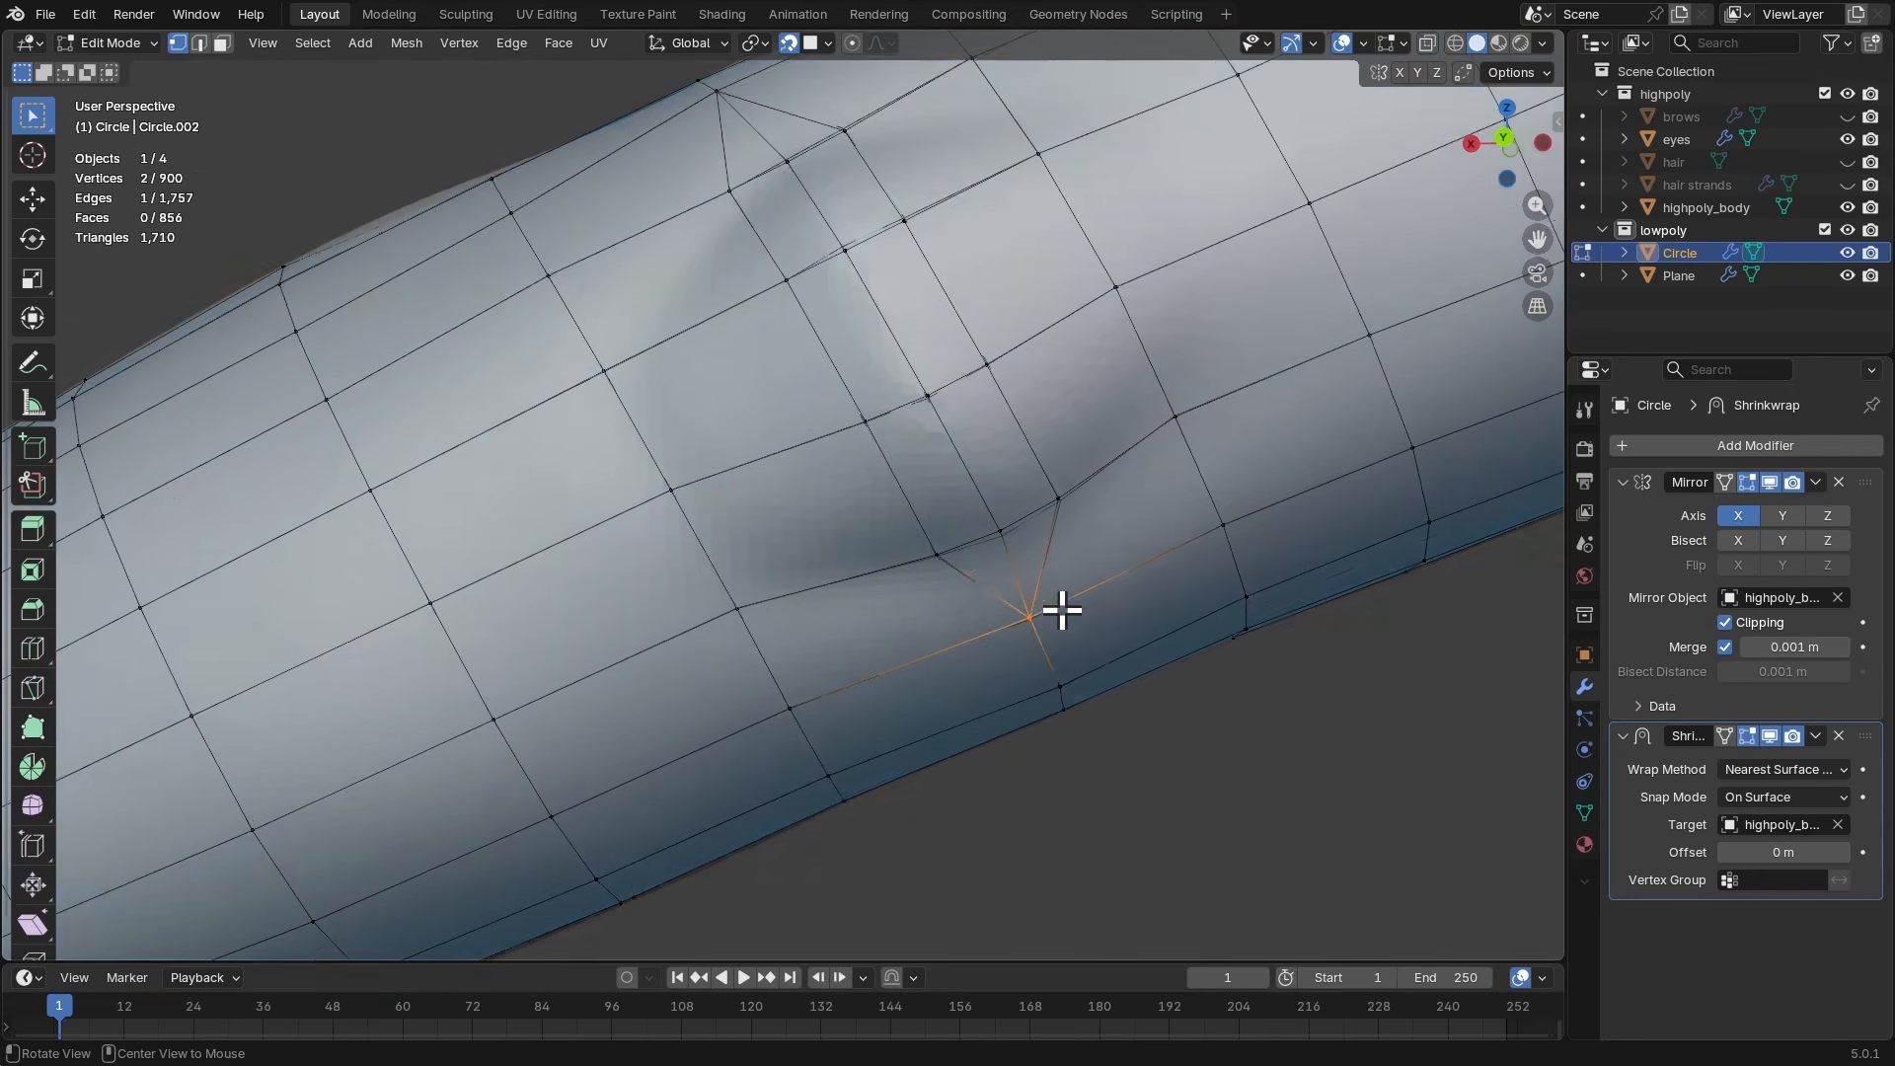
{"action": "middle_click_drag", "start_coordinate": [1062, 609], "coordinate": [1055, 602]}
{"action": "key", "text": "m"}
{"action": "left_click", "coordinate": [1009, 519]}
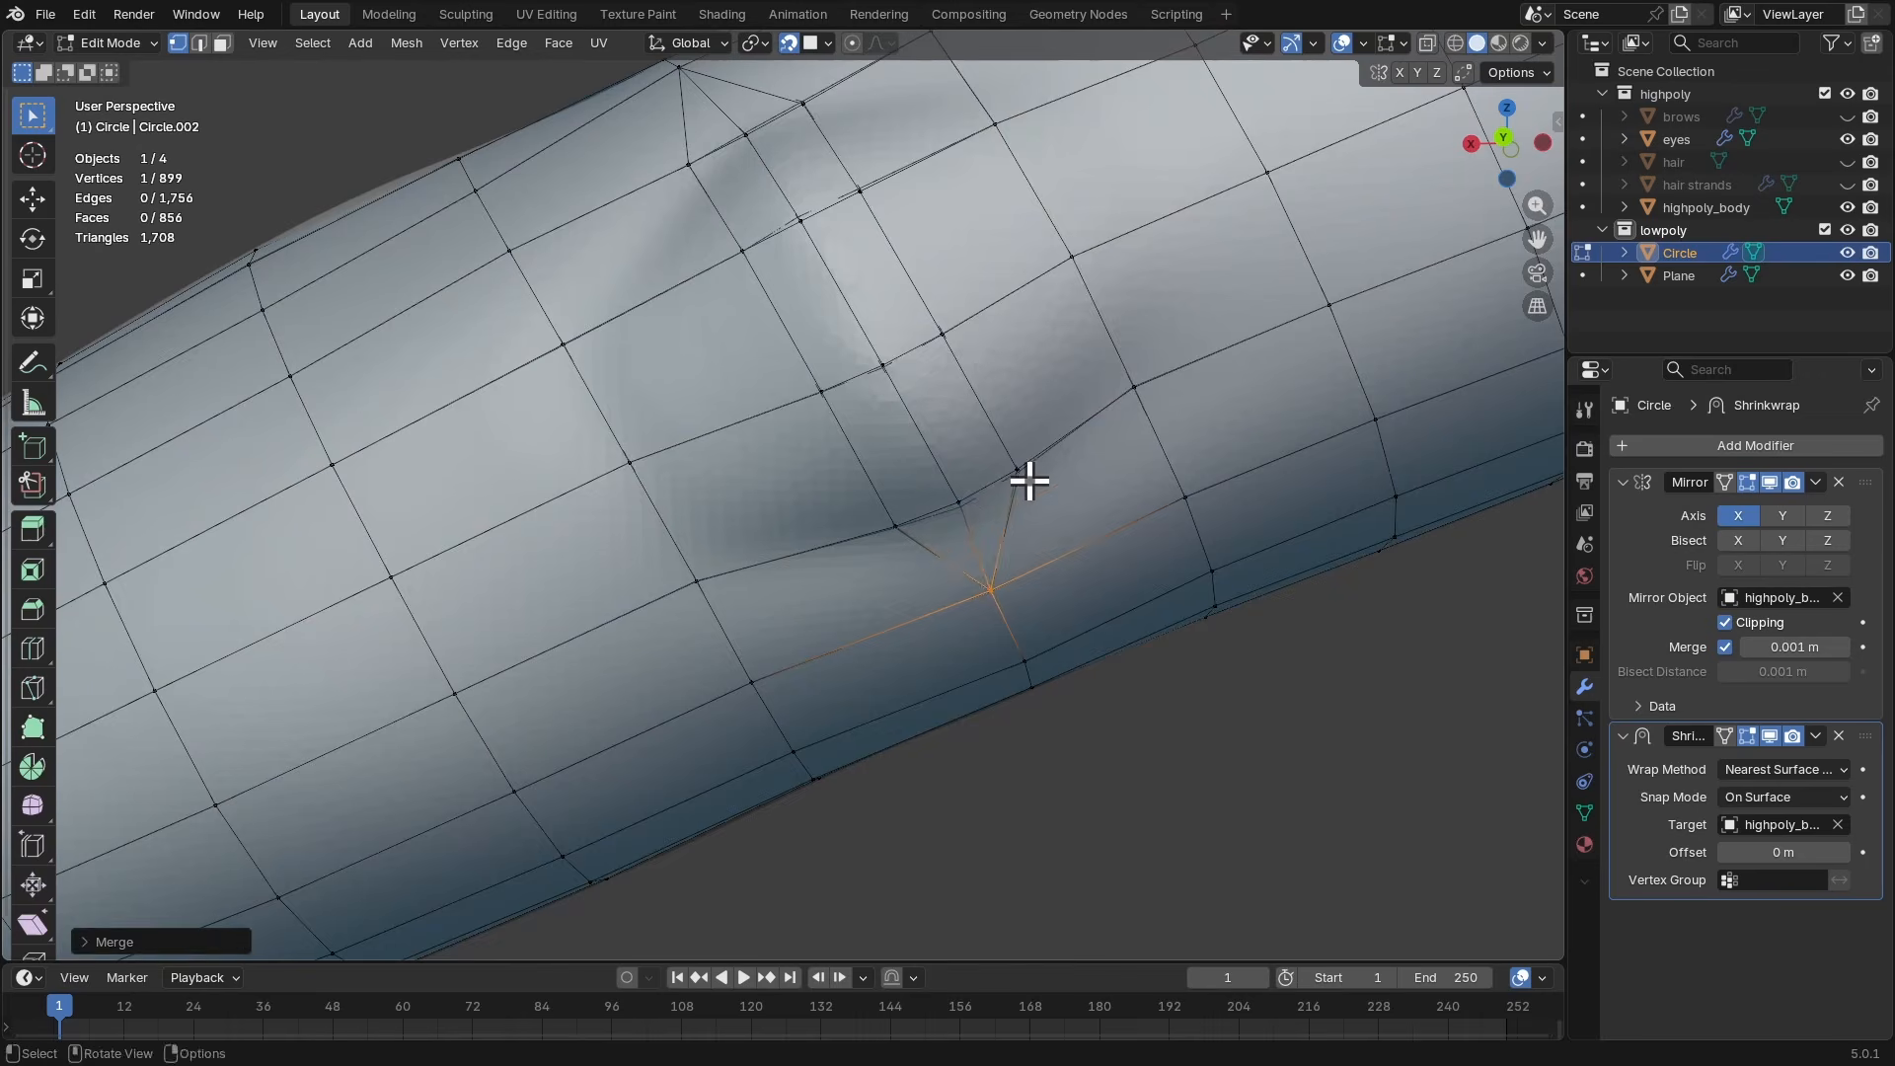
{"action": "middle_click_drag", "start_coordinate": [1023, 478], "coordinate": [889, 573]}
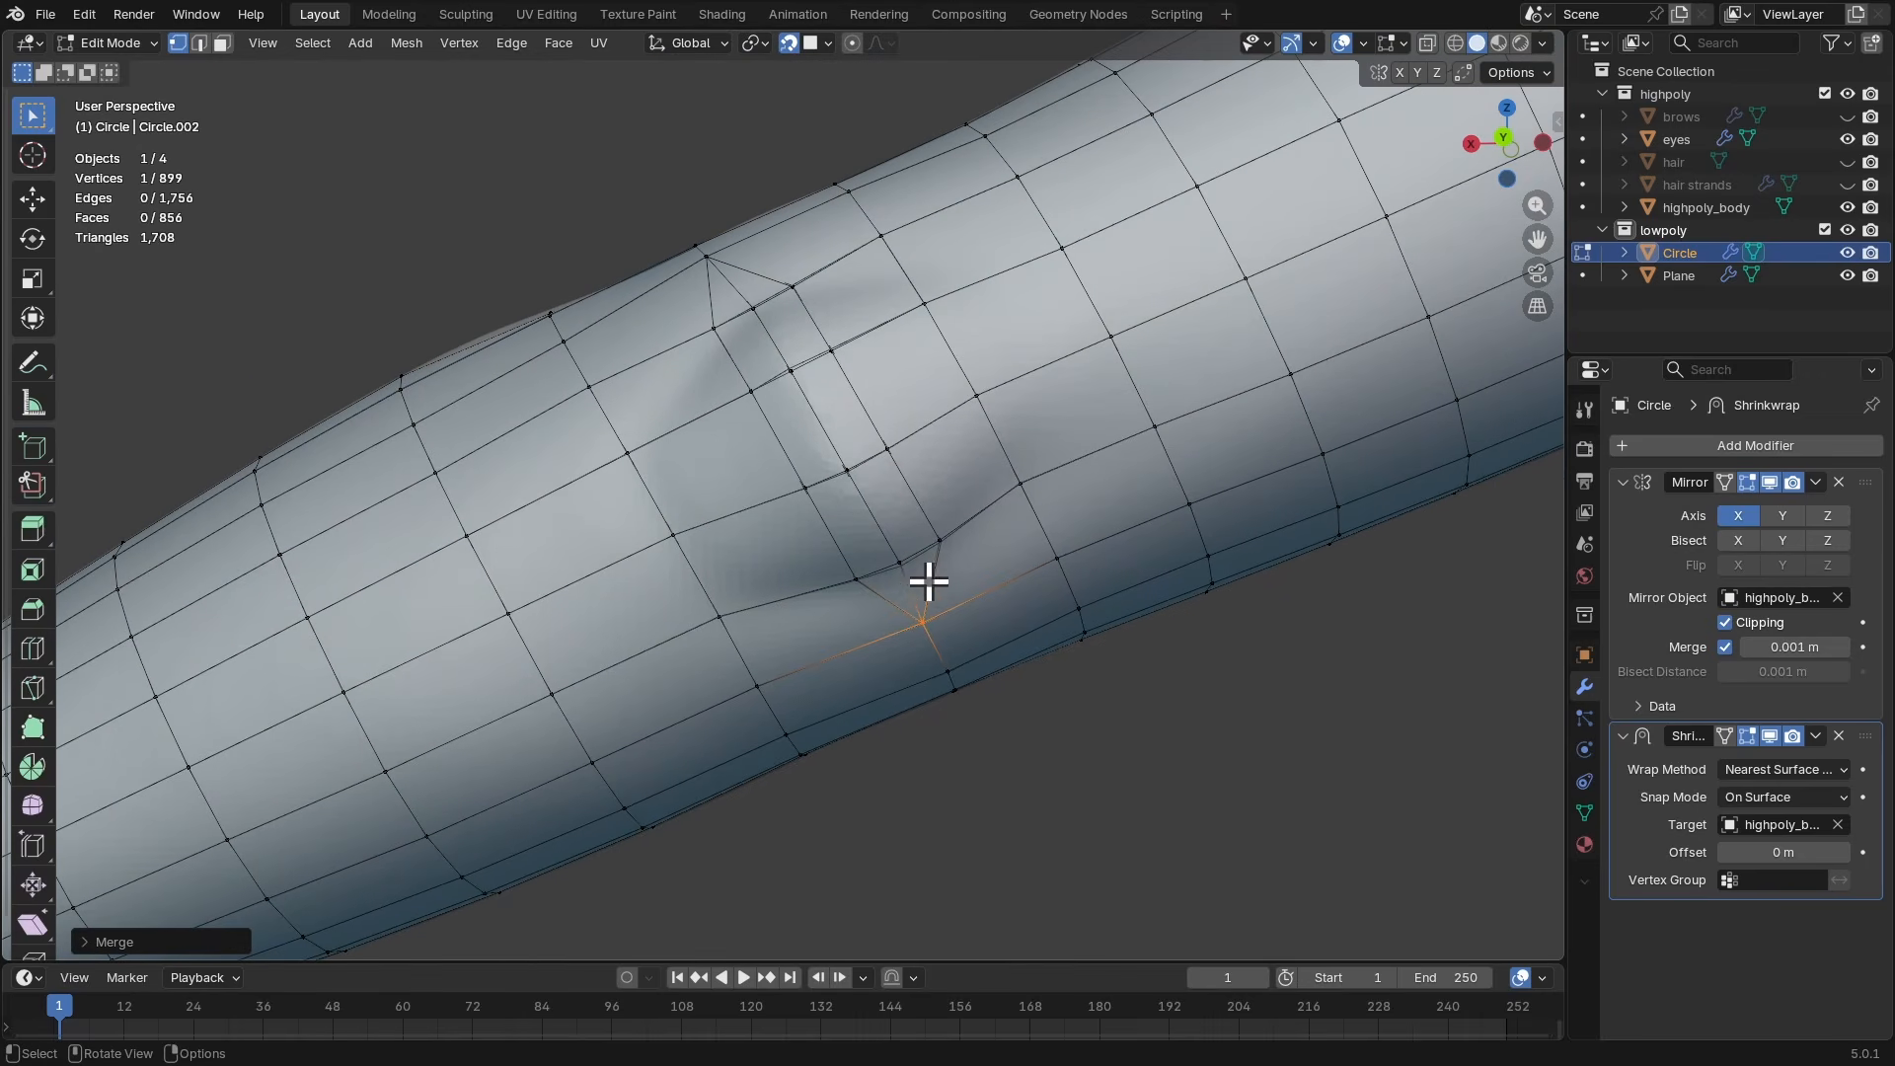
- Dissolve the middle edge inside the triangle pair at the lower and upper ends of the elbow bevel
{"action": "key", "text": "2"}
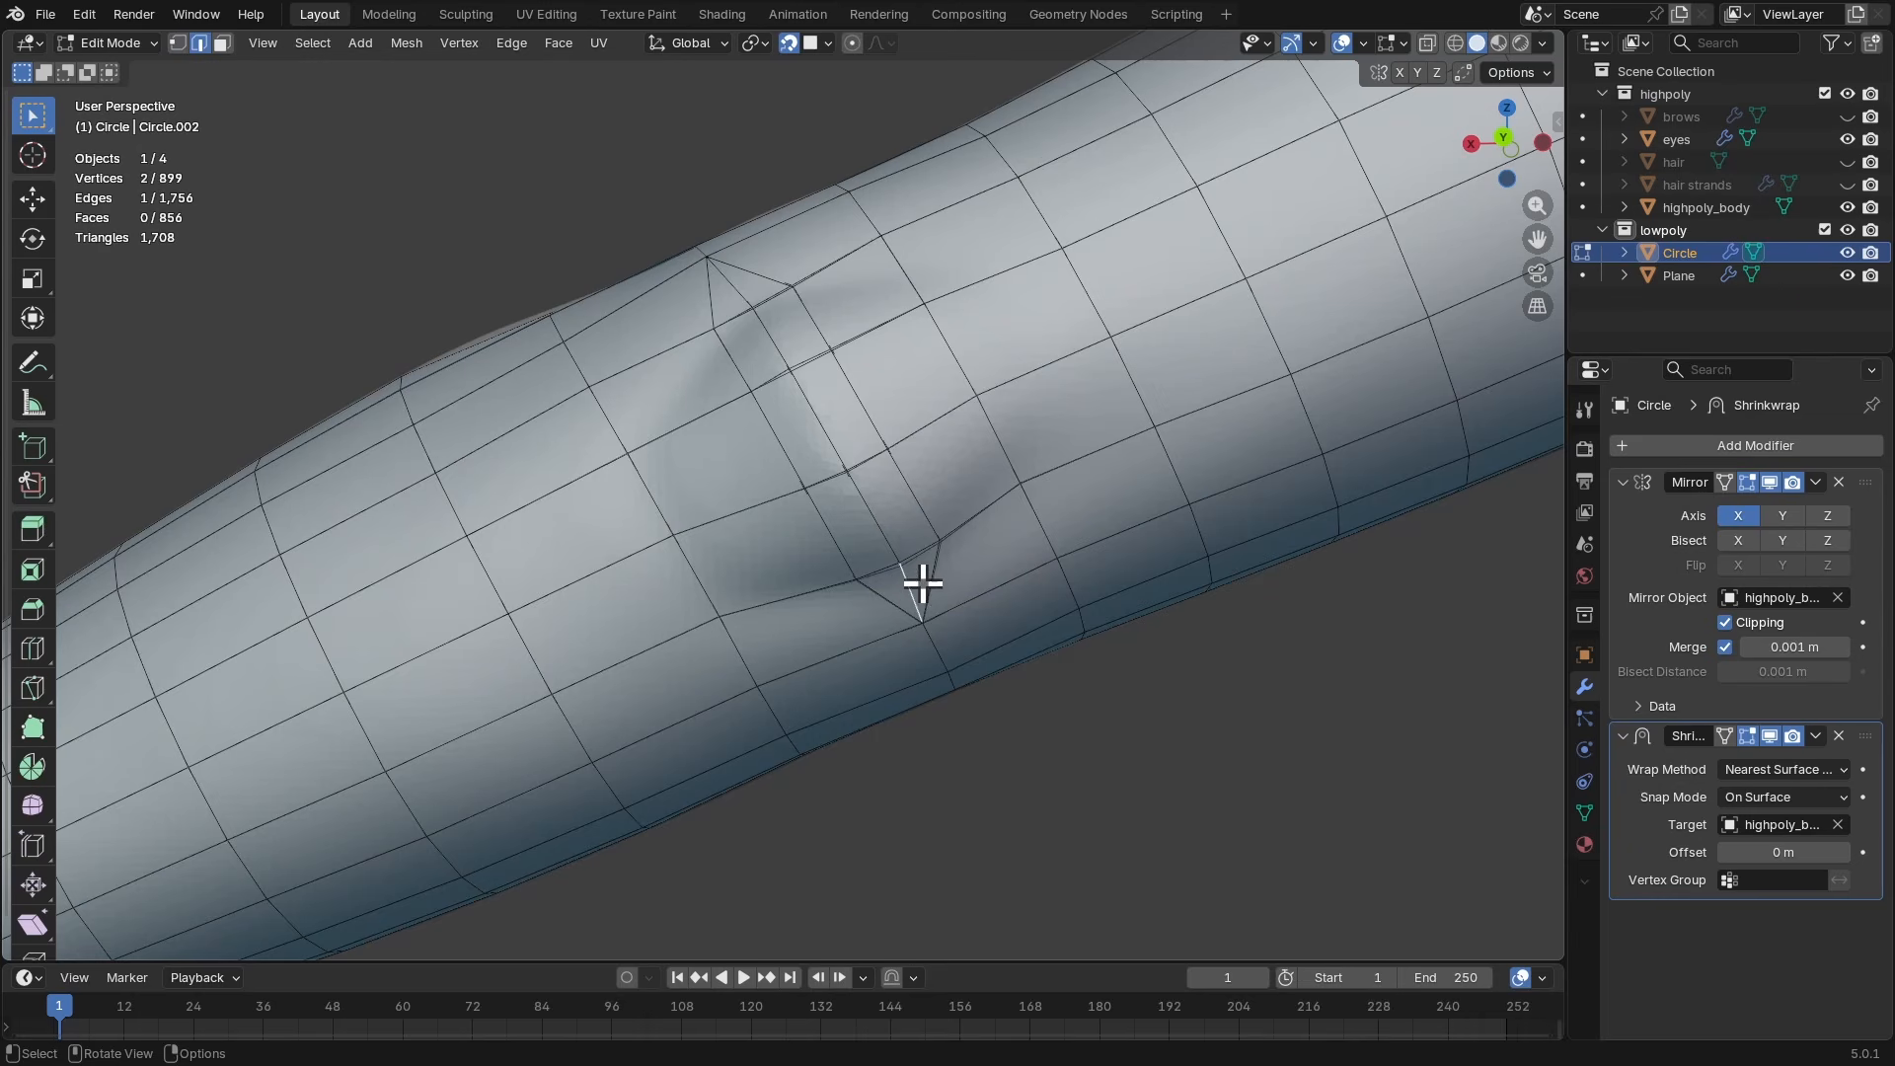
{"action": "key", "text": "ctrl+x"}
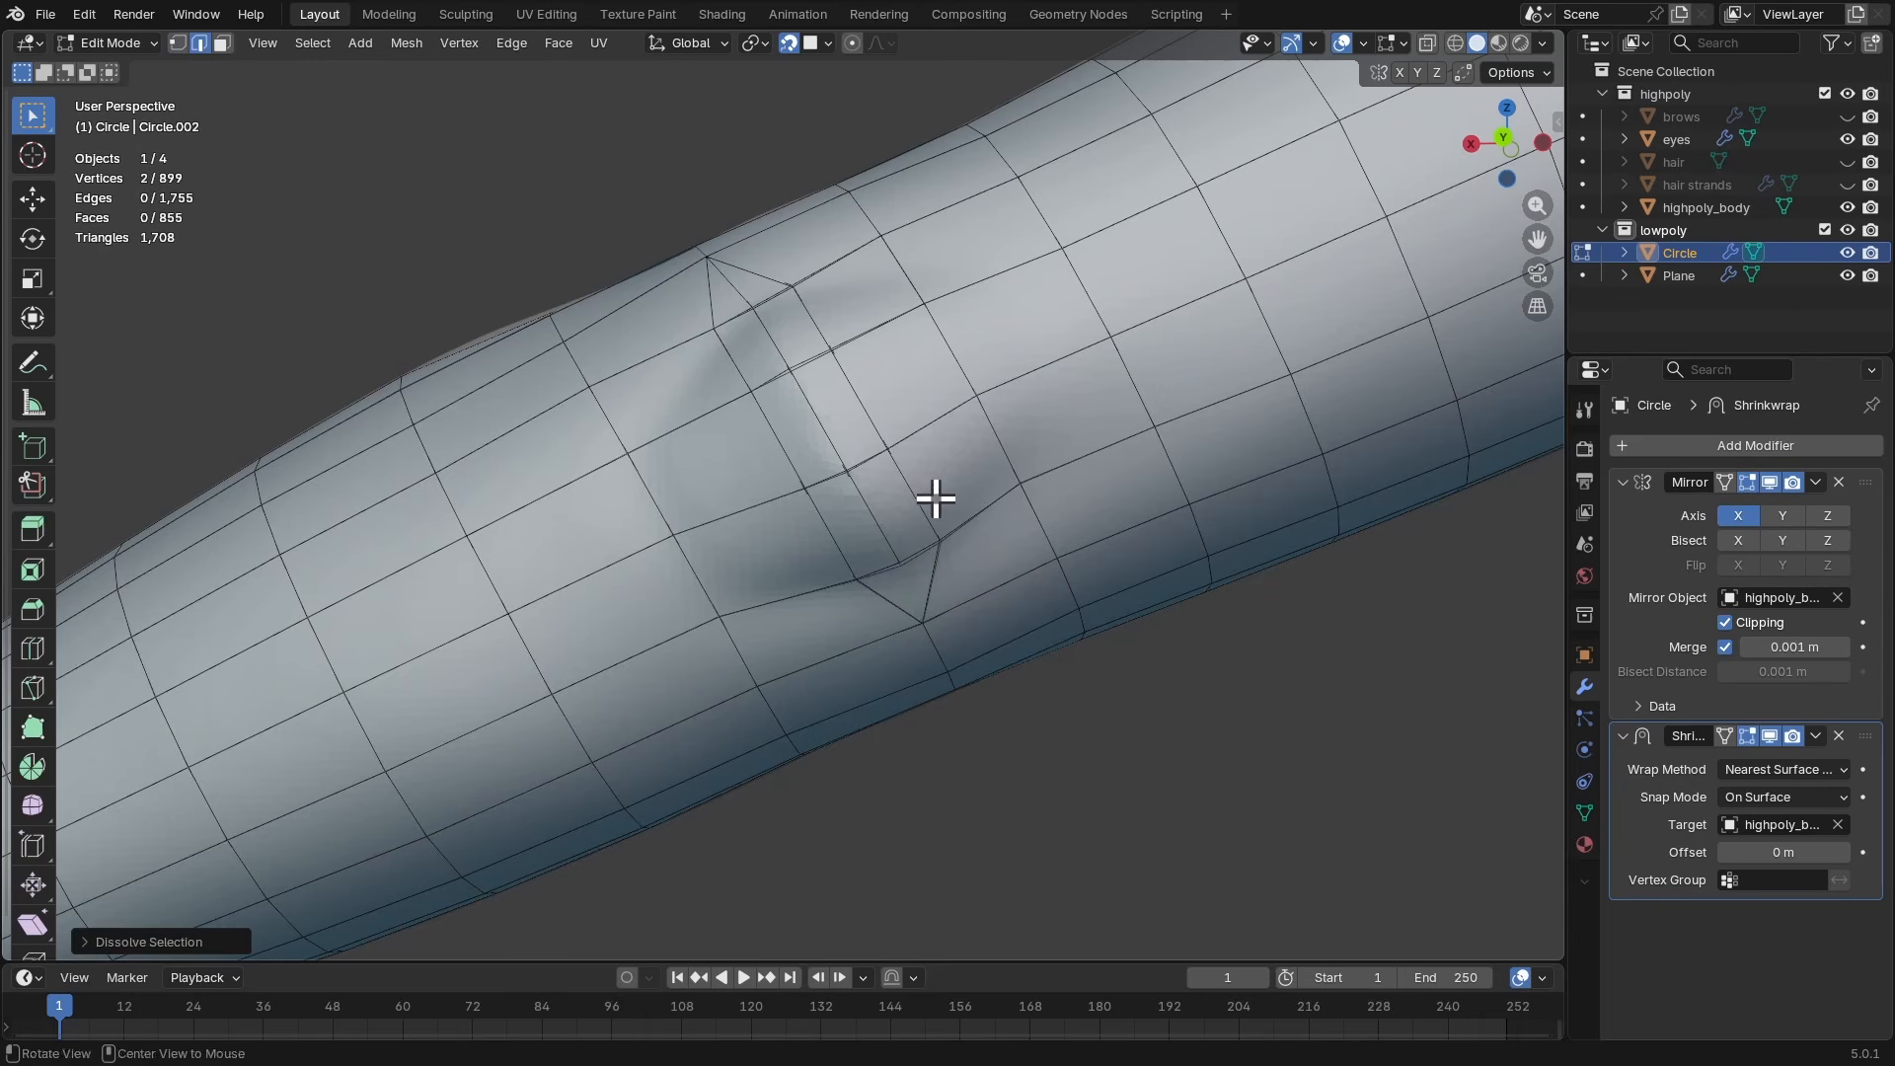
{"action": "middle_click_drag", "start_coordinate": [935, 499], "coordinate": [924, 552]}
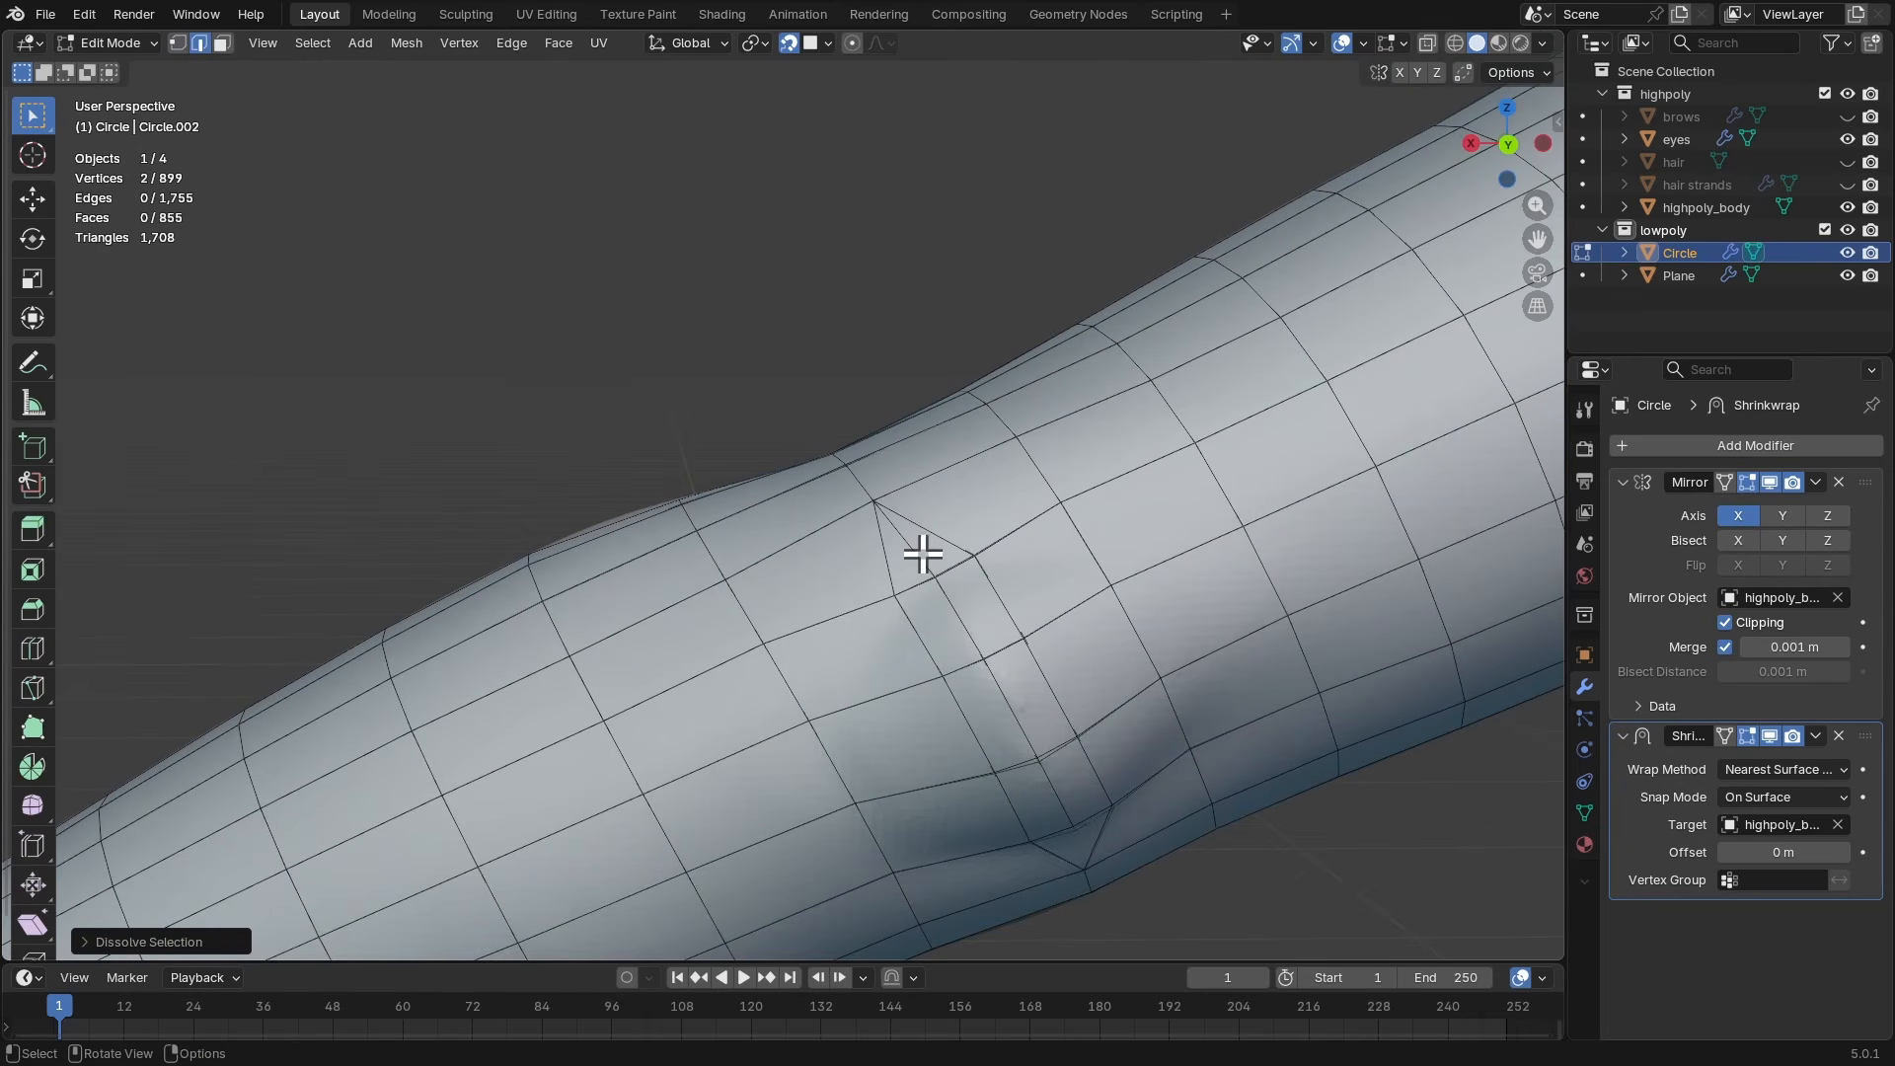
{"action": "left_click", "coordinate": [923, 553]}
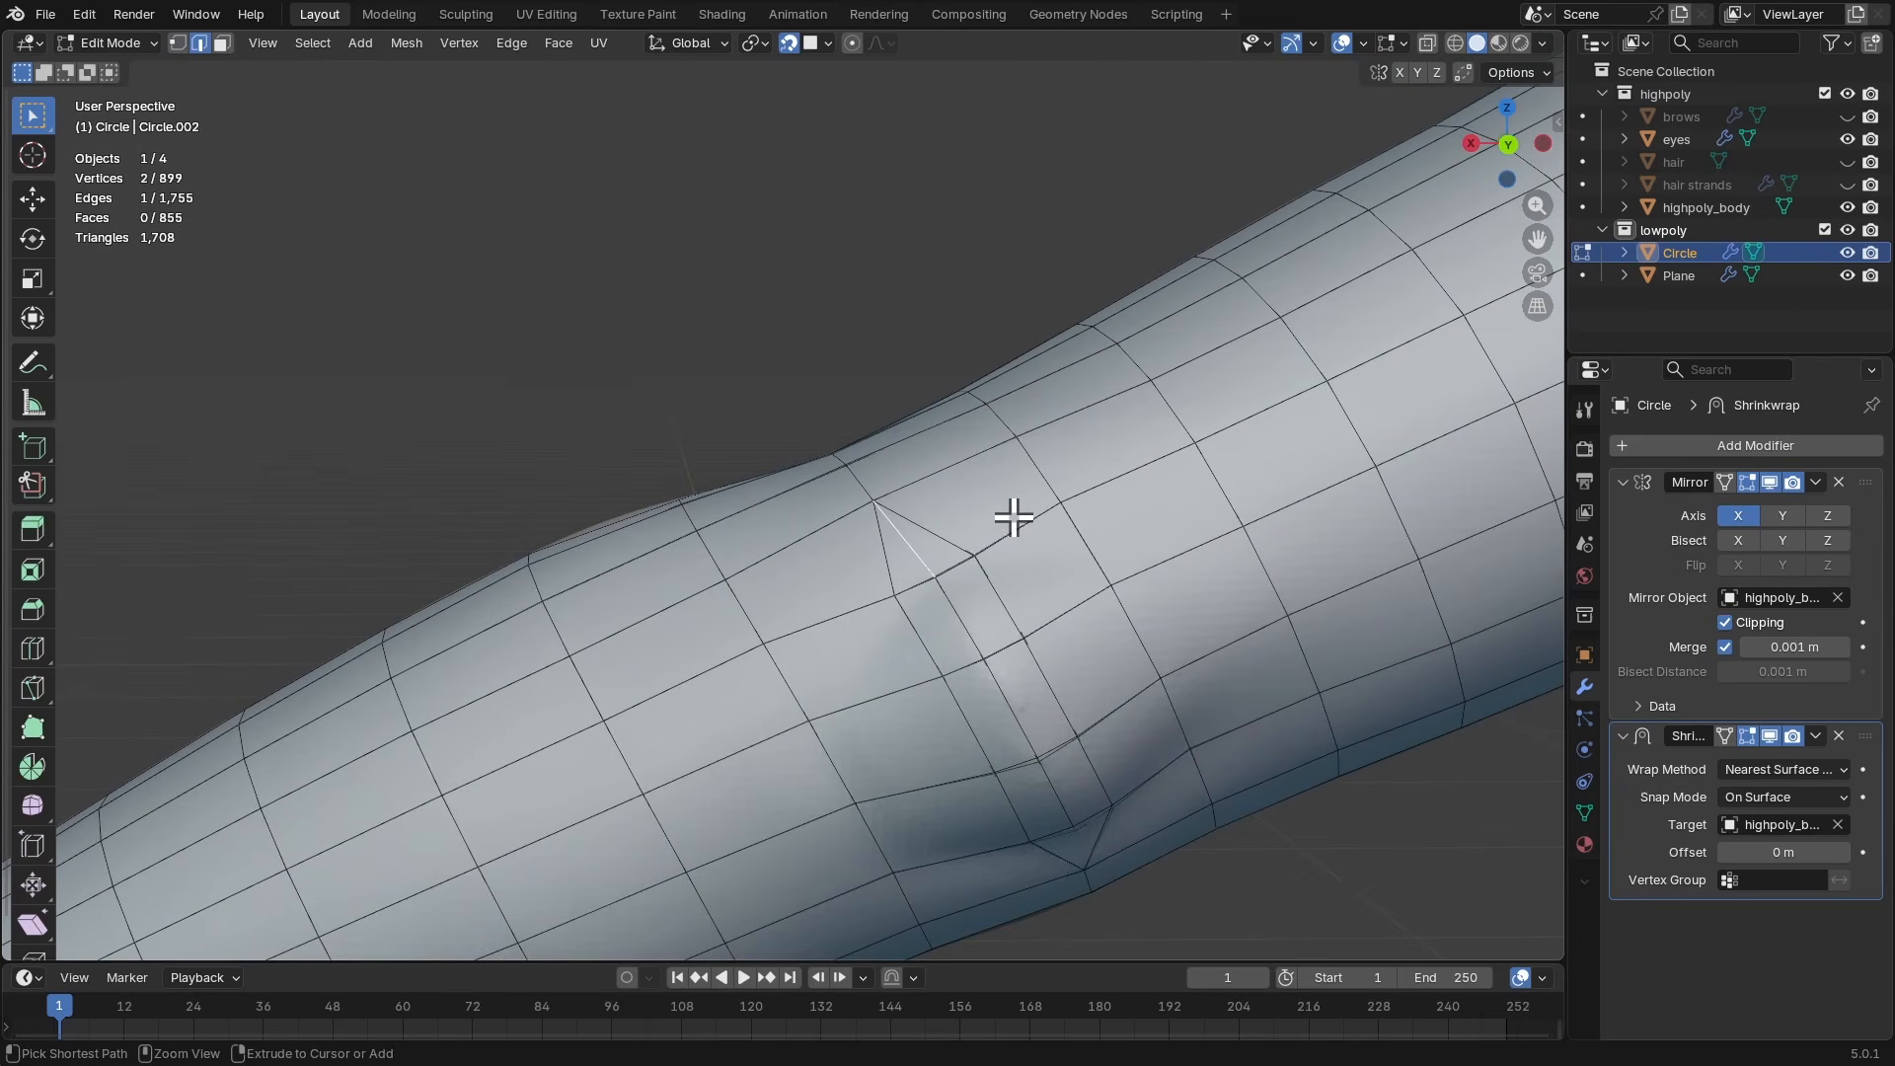
{"action": "key", "text": "ctrl+x"}
{"action": "middle_click_drag", "start_coordinate": [1016, 491], "coordinate": [885, 453]}
{"action": "key", "text": "3"}
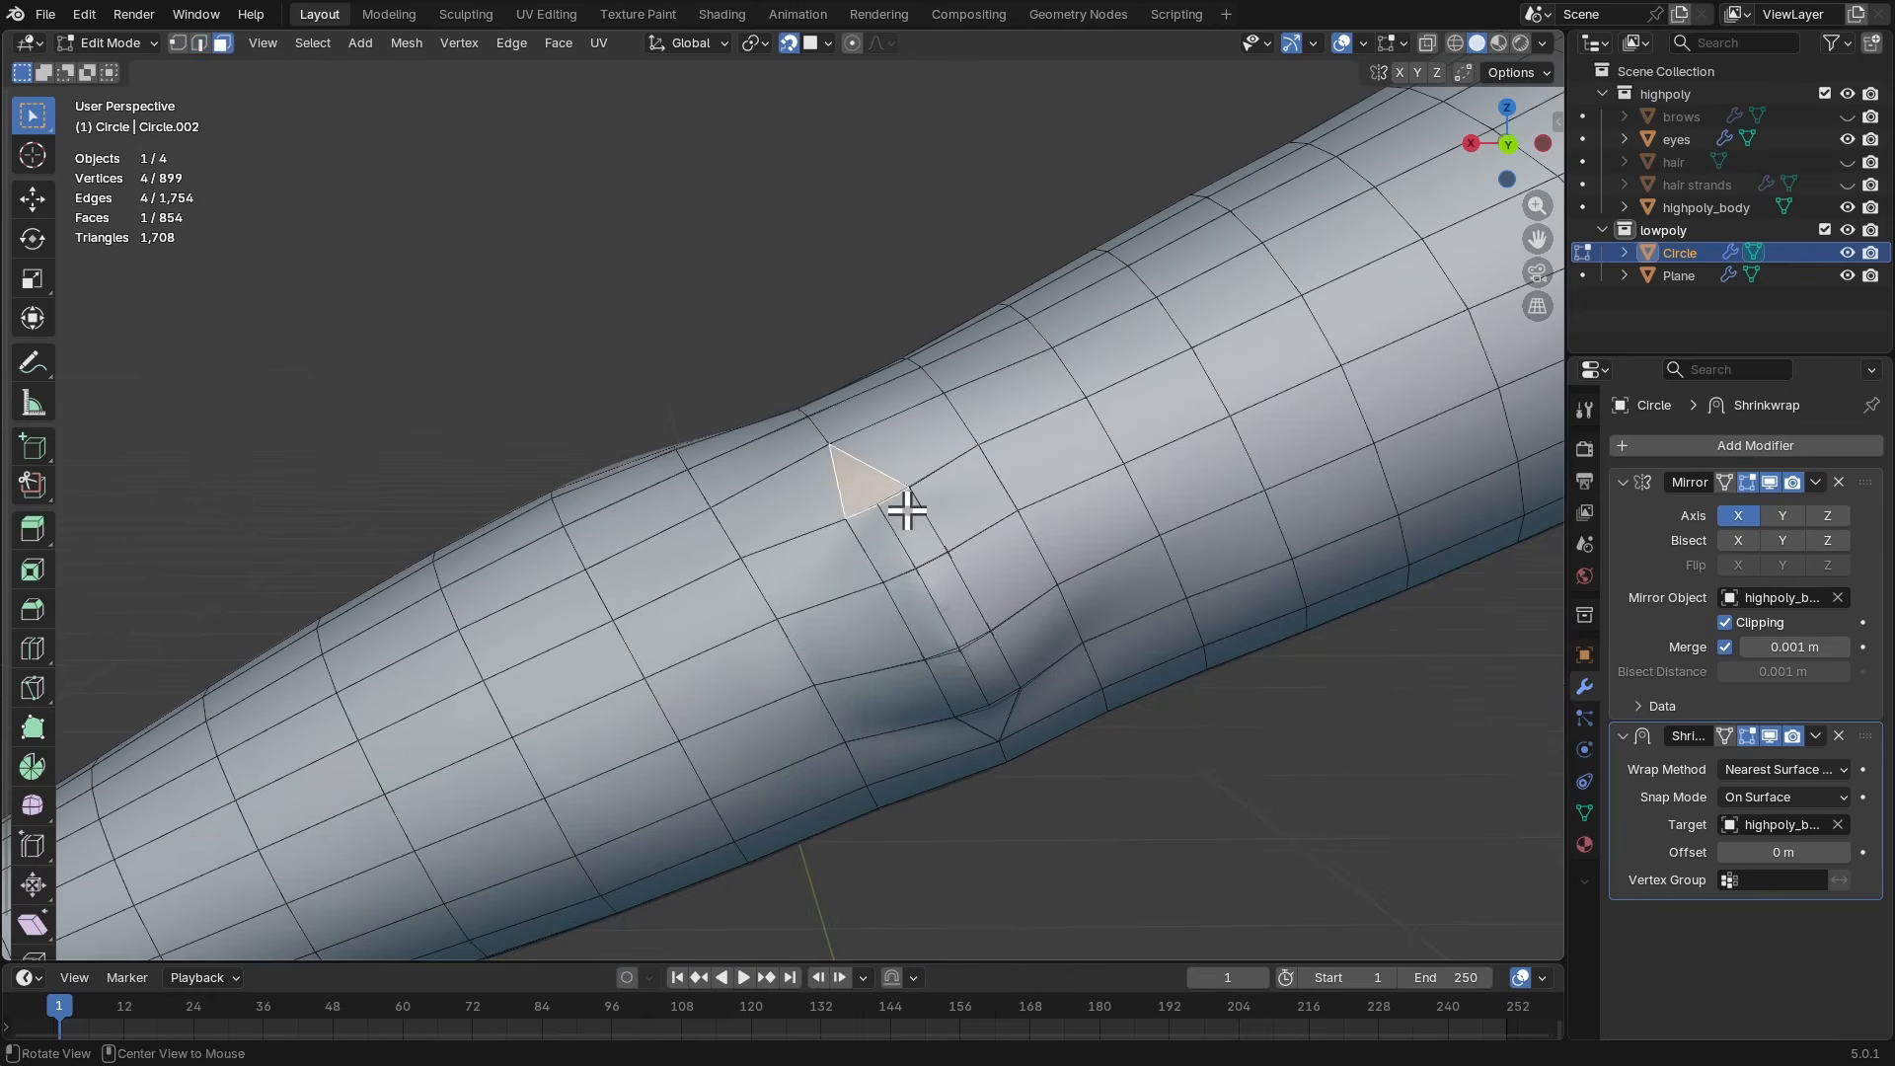
{"action": "left_click", "coordinate": [893, 538], "text": "shift"}
- Switch to Sculpt Mode and relax the elbow's topology with the Relax Slide brush, starting at a size of about 278 px
{"action": "key", "text": "ctrl+Tab"}
{"action": "left_click", "coordinate": [915, 593]}
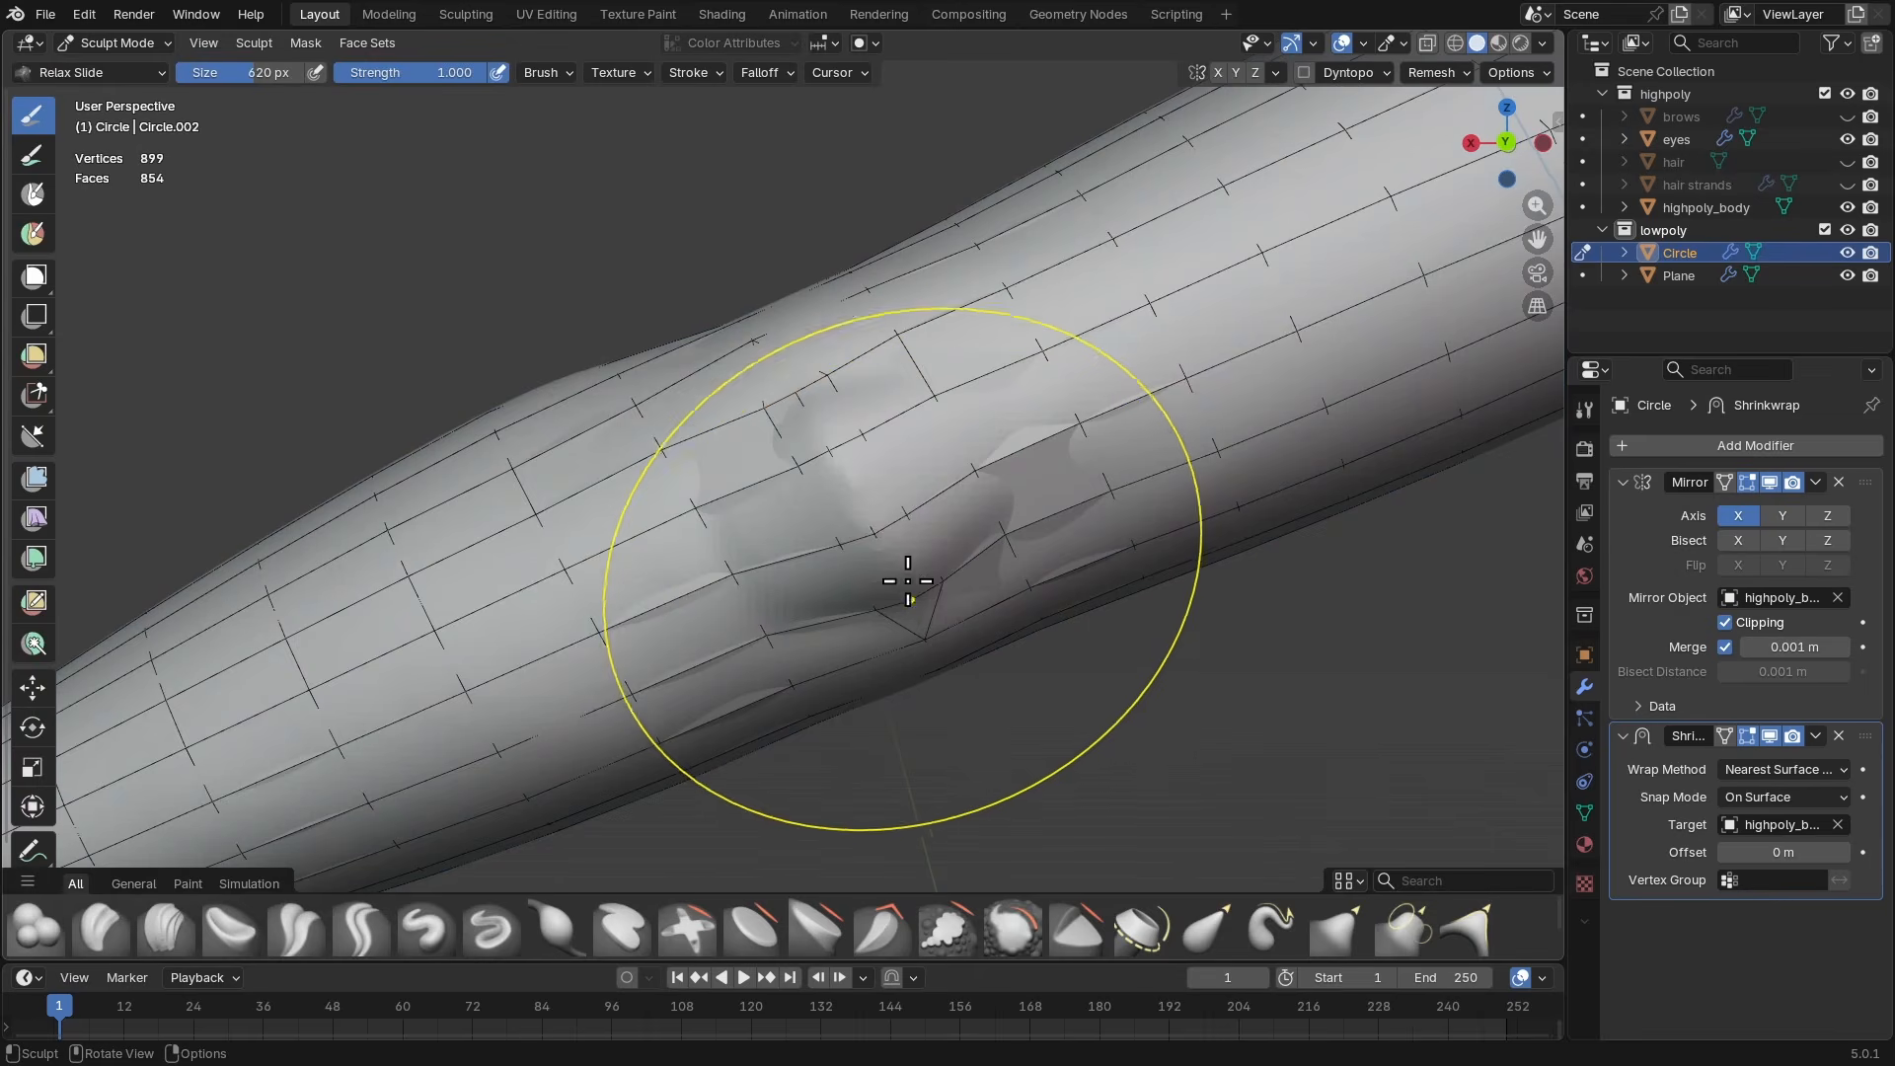
{"action": "key", "text": "f"}
{"action": "left_click", "coordinate": [710, 580]}
{"action": "left_click_drag", "start_coordinate": [888, 560], "coordinate": [868, 550]}
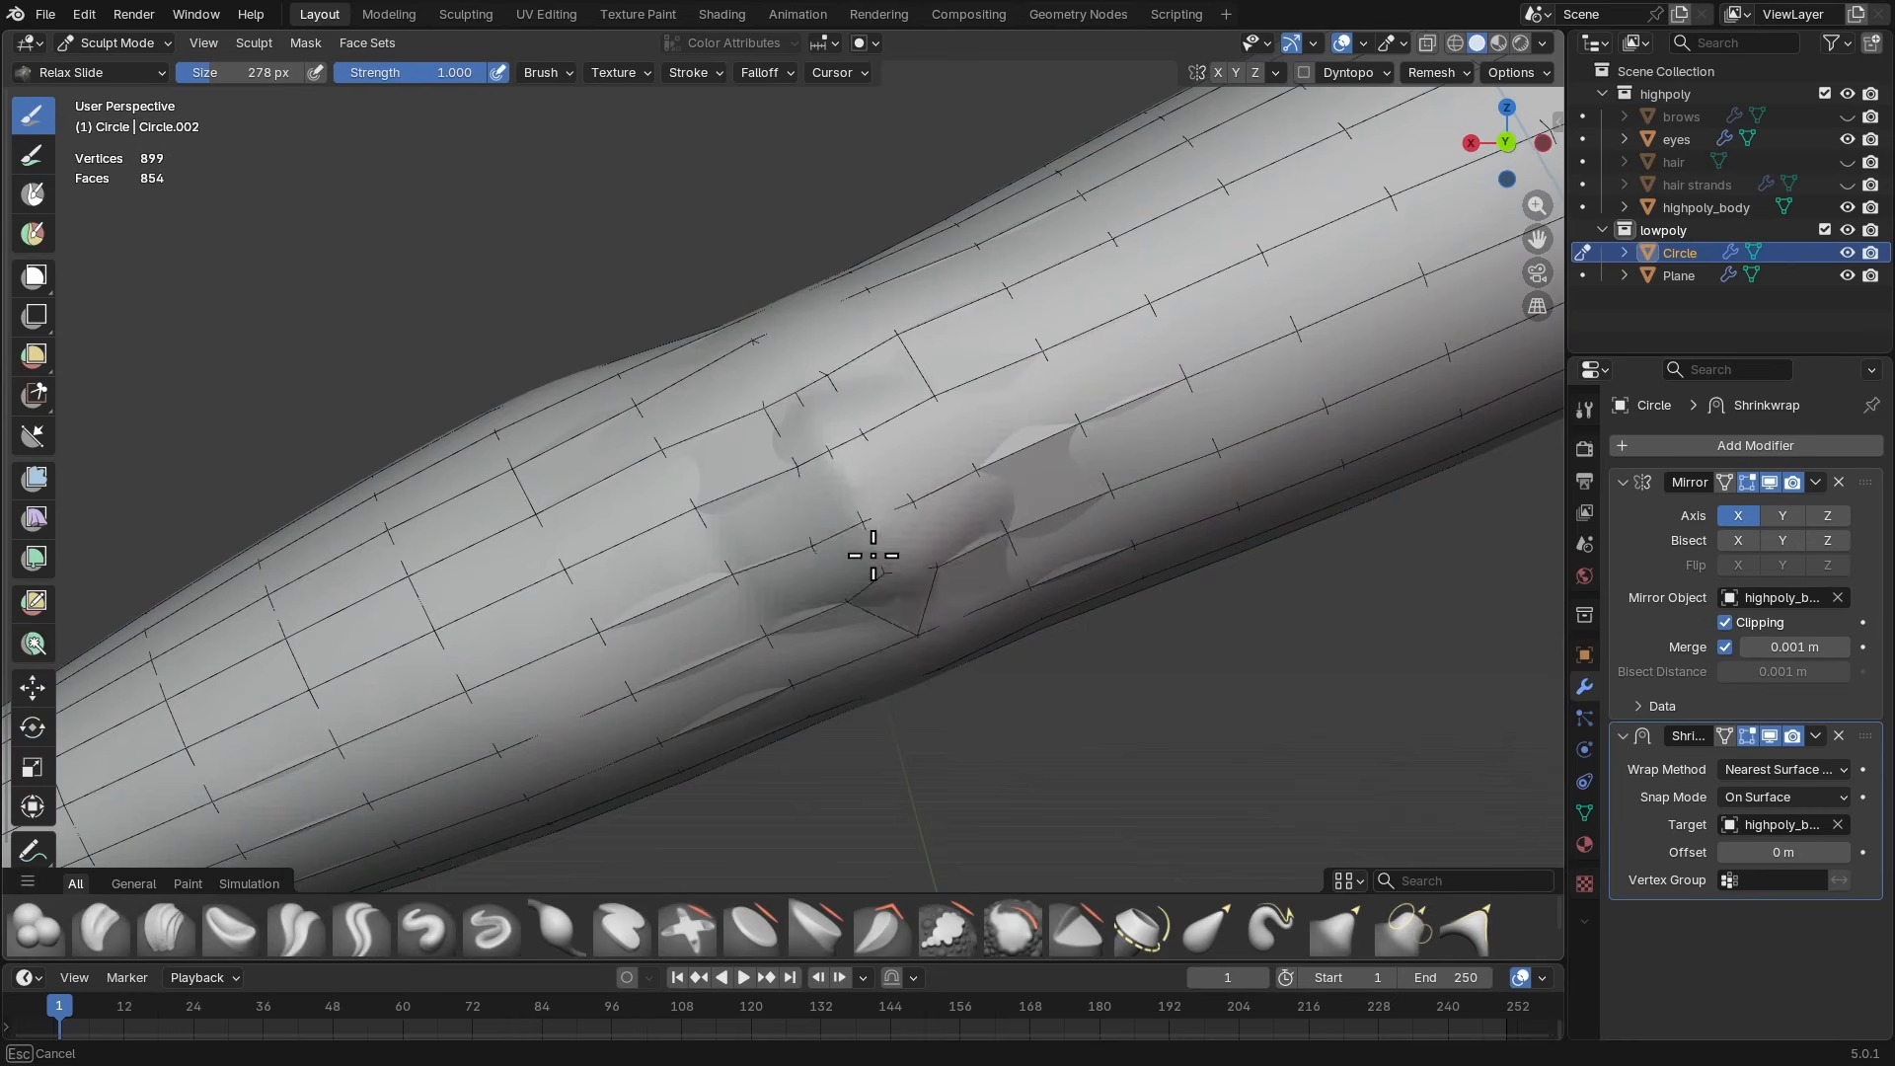
{"action": "mouse_move", "coordinate": [868, 549]}
{"action": "middle_mouse_down"}
{"action": "mouse_move", "coordinate": [889, 581]}
{"action": "mouse_move", "coordinate": [890, 557]}
{"action": "middle_mouse_up"}
{"action": "key", "text": "f"}
{"action": "left_click", "coordinate": [998, 612]}
{"action": "mouse_move", "coordinate": [919, 609]}
{"action": "left_mouse_down"}
{"action": "mouse_move", "coordinate": [922, 648]}
{"action": "mouse_move", "coordinate": [995, 614]}
{"action": "left_mouse_up"}
- Smooth the edge flow from the elbow into the neighbouring arm with Relax Slide at brush sizes of about 422 and 404 px
{"action": "scroll", "coordinate": [1022, 671], "scroll_direction": "down", "scroll_amount": 5}
{"action": "mouse_move", "coordinate": [1032, 684]}
{"action": "middle_mouse_down"}
{"action": "mouse_move", "coordinate": [1199, 724]}
{"action": "mouse_move", "coordinate": [1066, 516]}
{"action": "mouse_move", "coordinate": [1168, 533]}
{"action": "mouse_move", "coordinate": [1057, 503]}
{"action": "mouse_move", "coordinate": [977, 453]}
{"action": "mouse_move", "coordinate": [945, 398]}
{"action": "middle_mouse_up"}
{"action": "left_click_drag", "start_coordinate": [902, 356], "coordinate": [894, 383]}
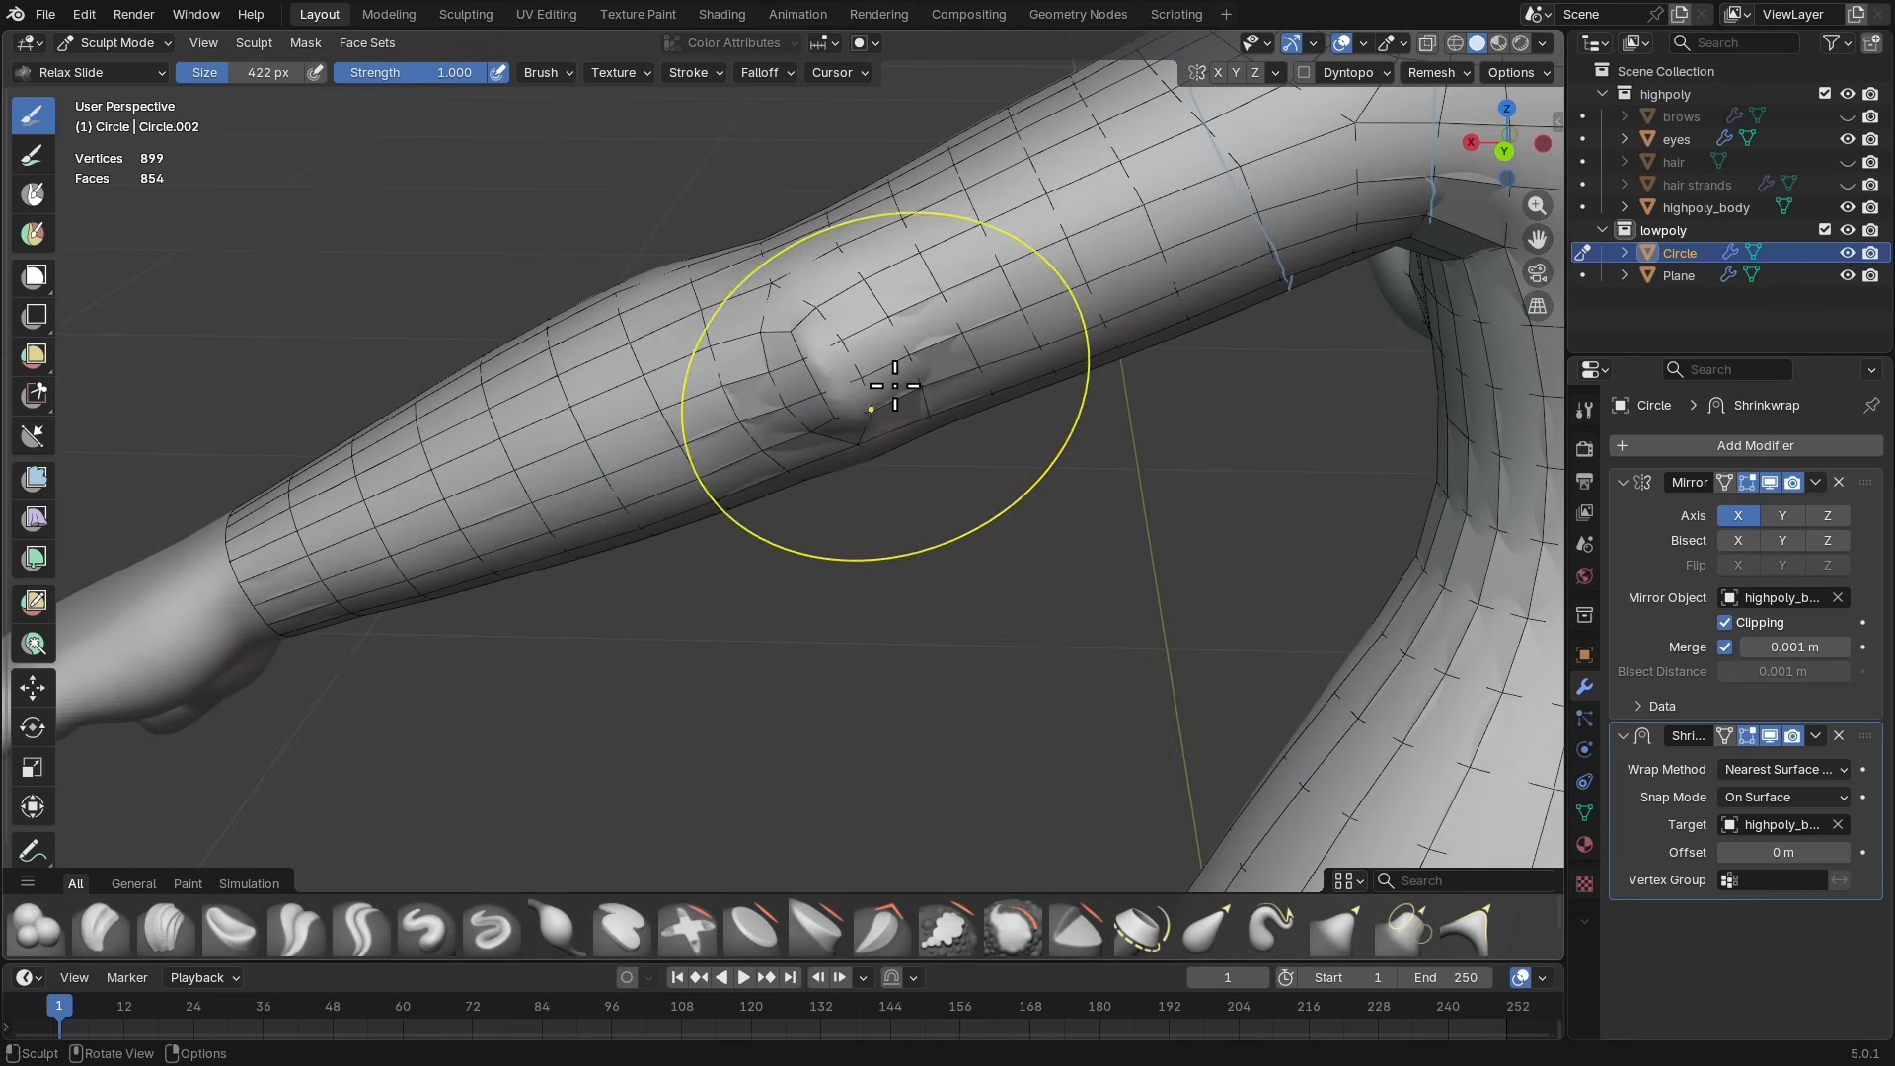
{"action": "scroll", "coordinate": [892, 389], "scroll_direction": "down", "scroll_amount": 5}
{"action": "mouse_move", "coordinate": [888, 415]}
{"action": "middle_mouse_down"}
{"action": "mouse_move", "coordinate": [845, 571]}
{"action": "mouse_move", "coordinate": [947, 470]}
{"action": "mouse_move", "coordinate": [903, 416]}
{"action": "middle_mouse_up"}
{"action": "scroll", "coordinate": [902, 415], "scroll_direction": "up", "scroll_amount": 4}
{"action": "key", "text": "f"}
{"action": "left_click", "coordinate": [895, 415]}
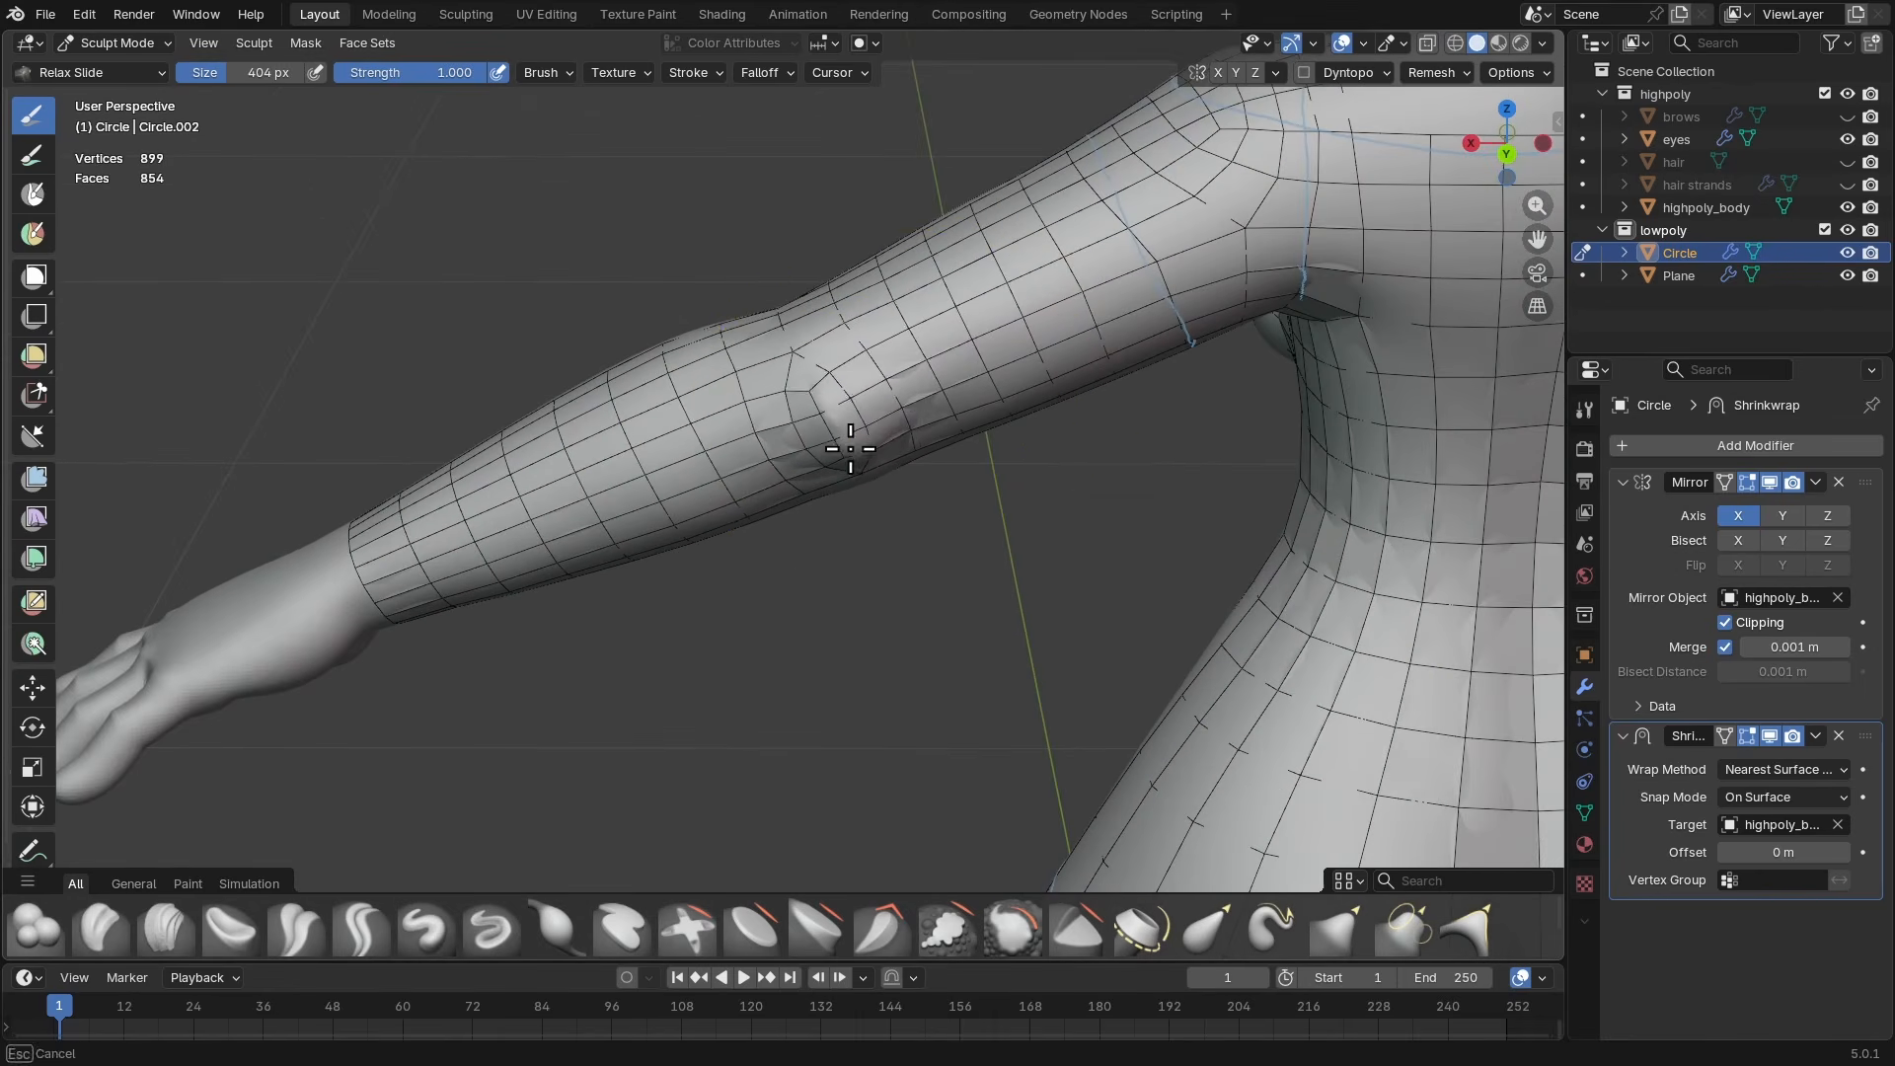
- Return to Edit Mode and move the knee loop's vertices on the outer side of the leg to follow the kneecap crease
{"action": "left_click_drag", "start_coordinate": [895, 406], "coordinate": [1146, 546], "text": "ctrl+alt"}
{"action": "left_click_drag", "start_coordinate": [903, 691], "coordinate": [1066, 246], "text": "alt+shift"}
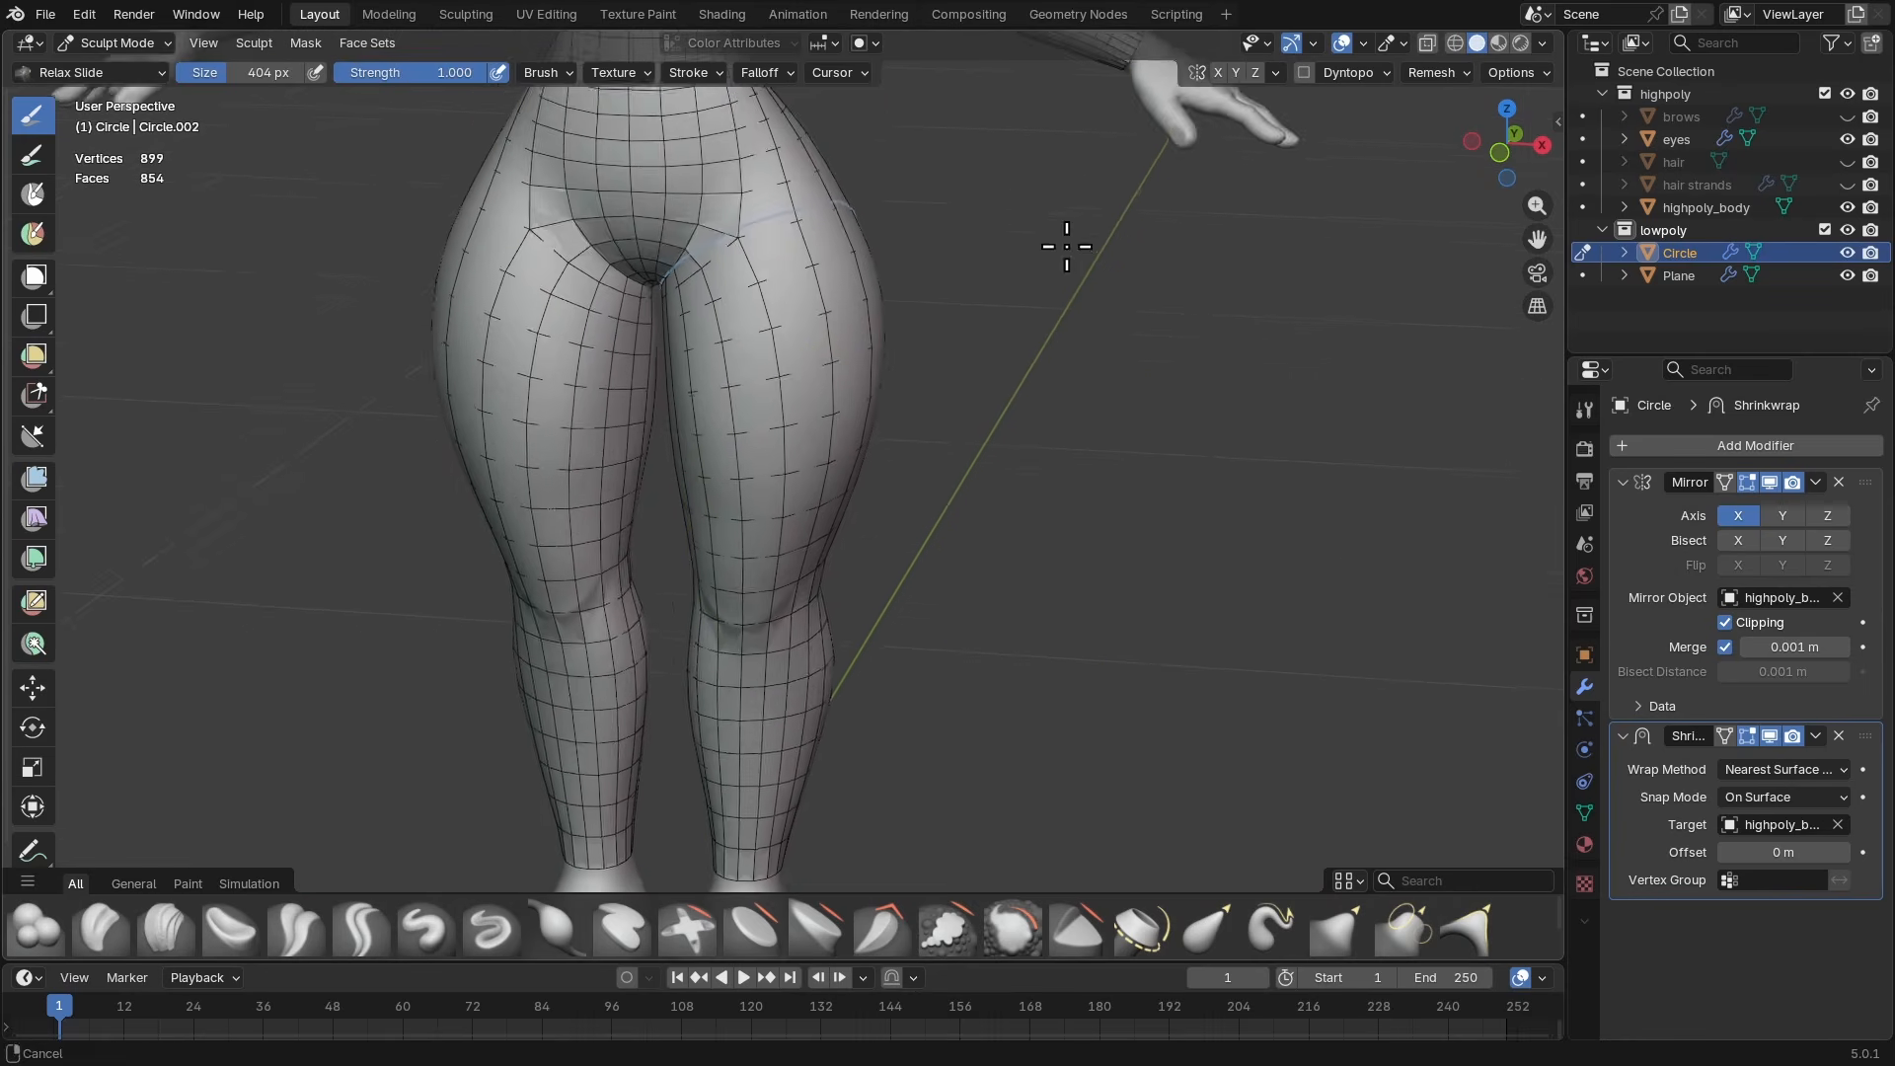
{"action": "left_click_drag", "start_coordinate": [844, 568], "coordinate": [914, 326], "text": "alt+shift"}
{"action": "mouse_move", "coordinate": [839, 449]}
{"action": "left_mouse_down", "text": "alt+shift"}
{"action": "mouse_move", "coordinate": [969, 411]}
{"action": "mouse_move", "coordinate": [965, 449]}
{"action": "left_mouse_up", "text": "alt+shift"}
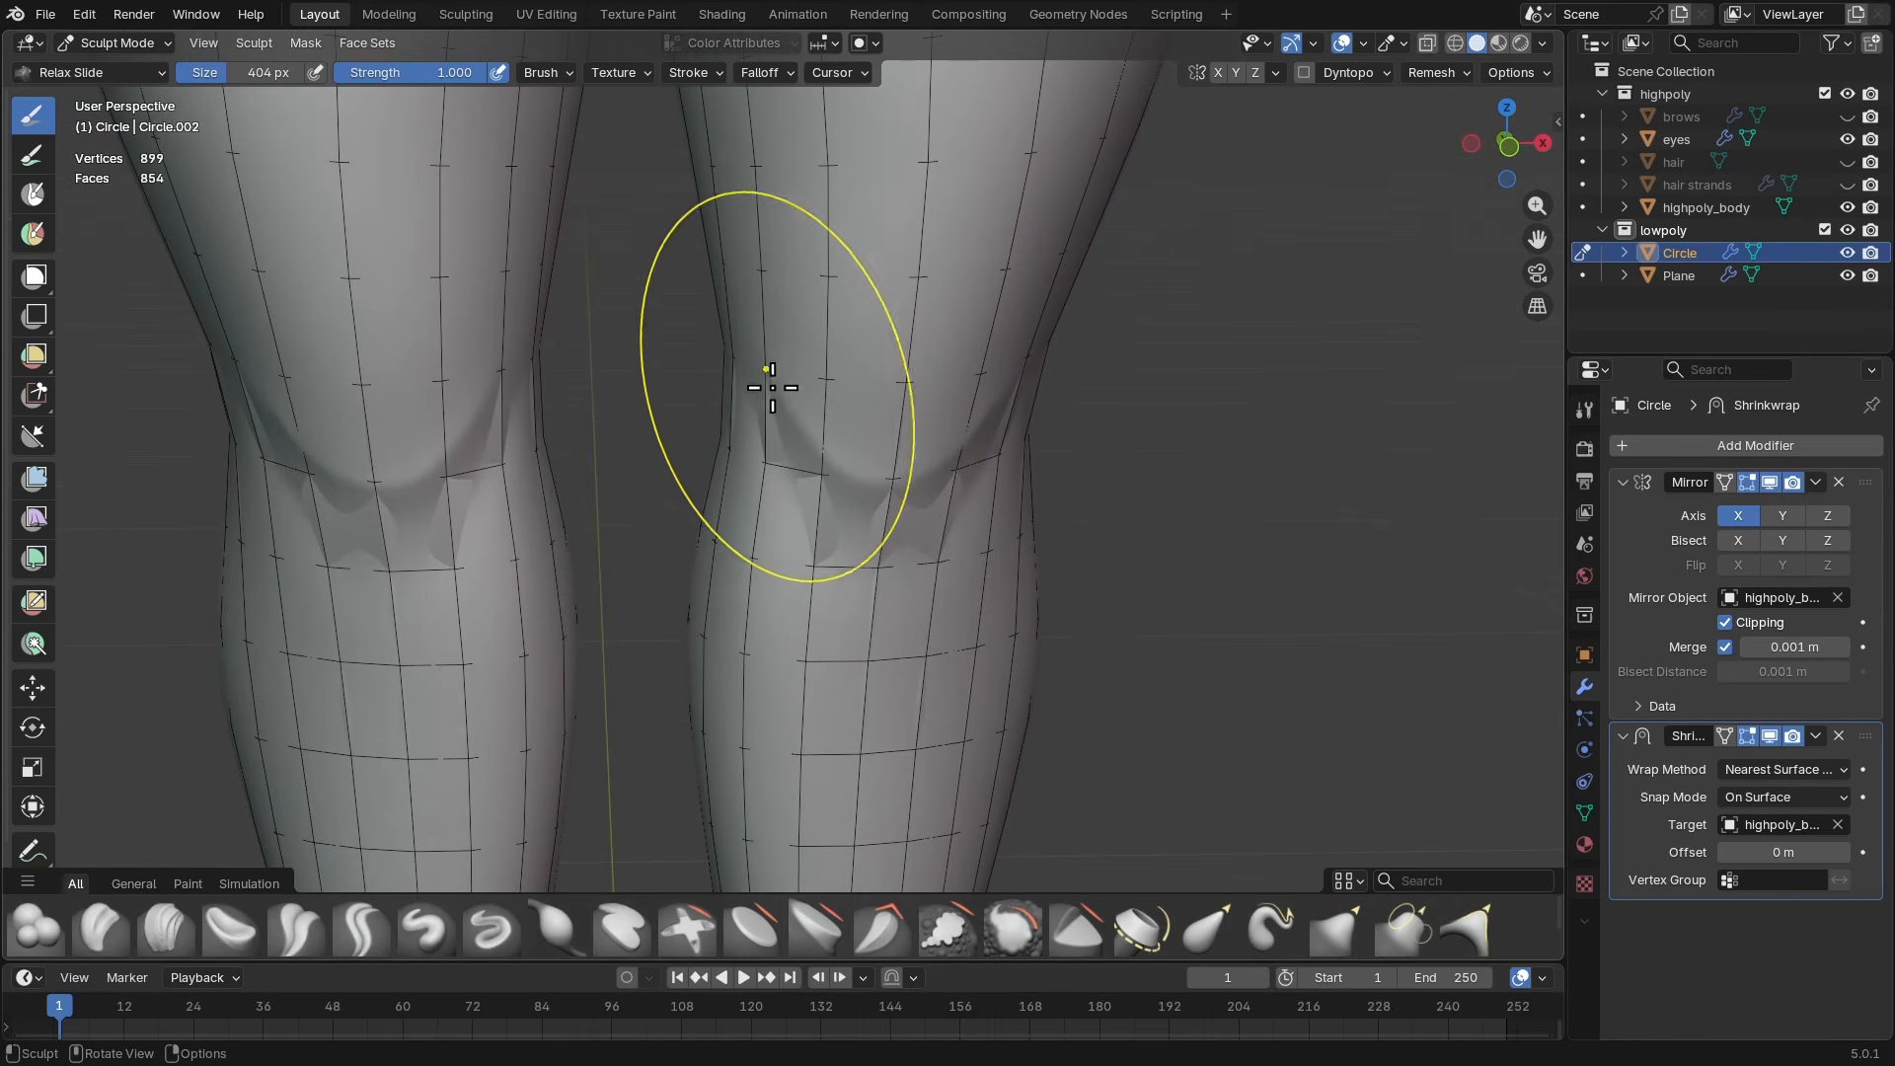
{"action": "mouse_move", "coordinate": [1040, 350]}
{"action": "left_mouse_down", "text": "ctrl+alt"}
{"action": "mouse_move", "coordinate": [1036, 465]}
{"action": "mouse_move", "coordinate": [965, 462]}
{"action": "left_mouse_up", "text": "ctrl+alt"}
{"action": "key", "text": "Tab"}
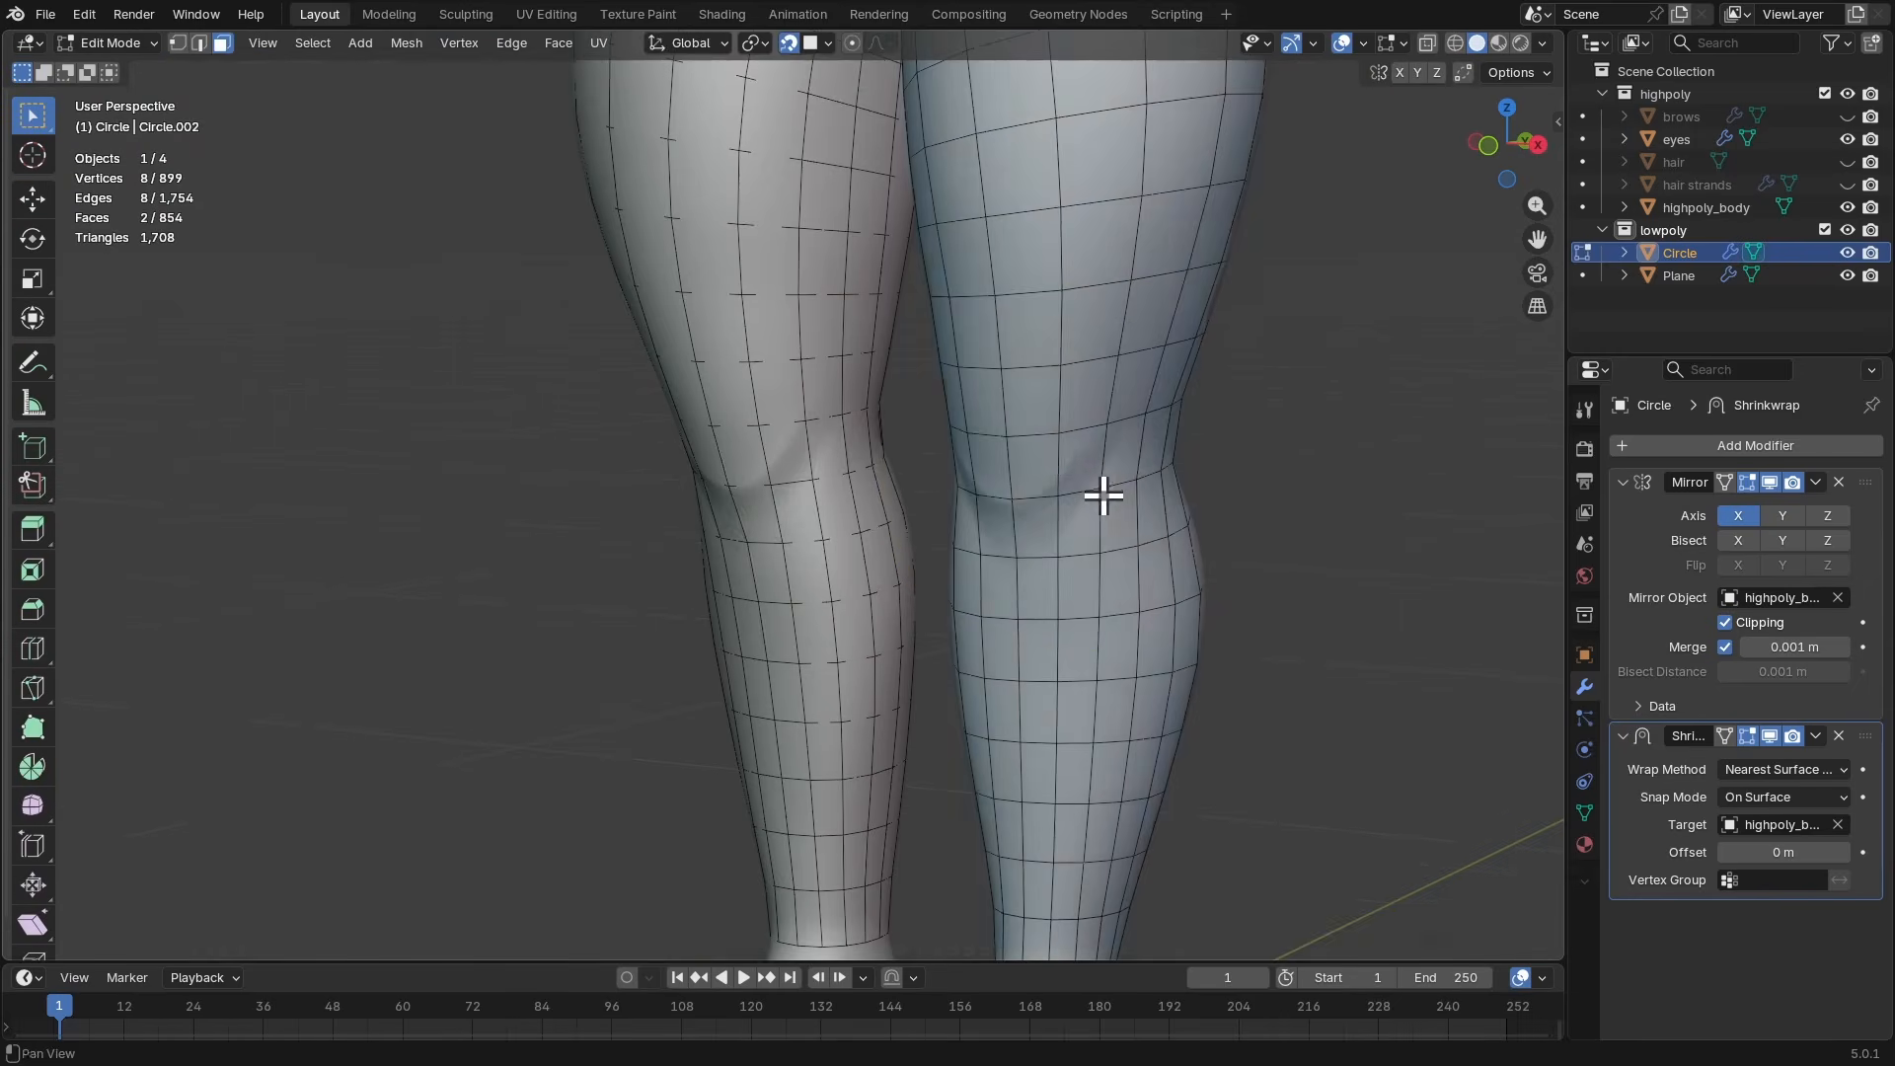
{"action": "left_click_drag", "start_coordinate": [1104, 500], "coordinate": [1032, 501], "text": "alt+shift"}
{"action": "mouse_move", "coordinate": [1031, 502]}
{"action": "left_mouse_down", "text": "ctrl+alt"}
{"action": "mouse_move", "coordinate": [997, 427]}
{"action": "mouse_move", "coordinate": [1188, 457]}
{"action": "left_mouse_up", "text": "ctrl+alt"}
{"action": "key", "text": "1"}
{"action": "left_click", "coordinate": [980, 461]}
{"action": "key", "text": "g"}
{"action": "left_click", "coordinate": [977, 471]}
{"action": "left_click", "coordinate": [1040, 448]}
{"action": "key", "text": "g"}
{"action": "left_click", "coordinate": [1050, 432]}
{"action": "key", "text": "g"}
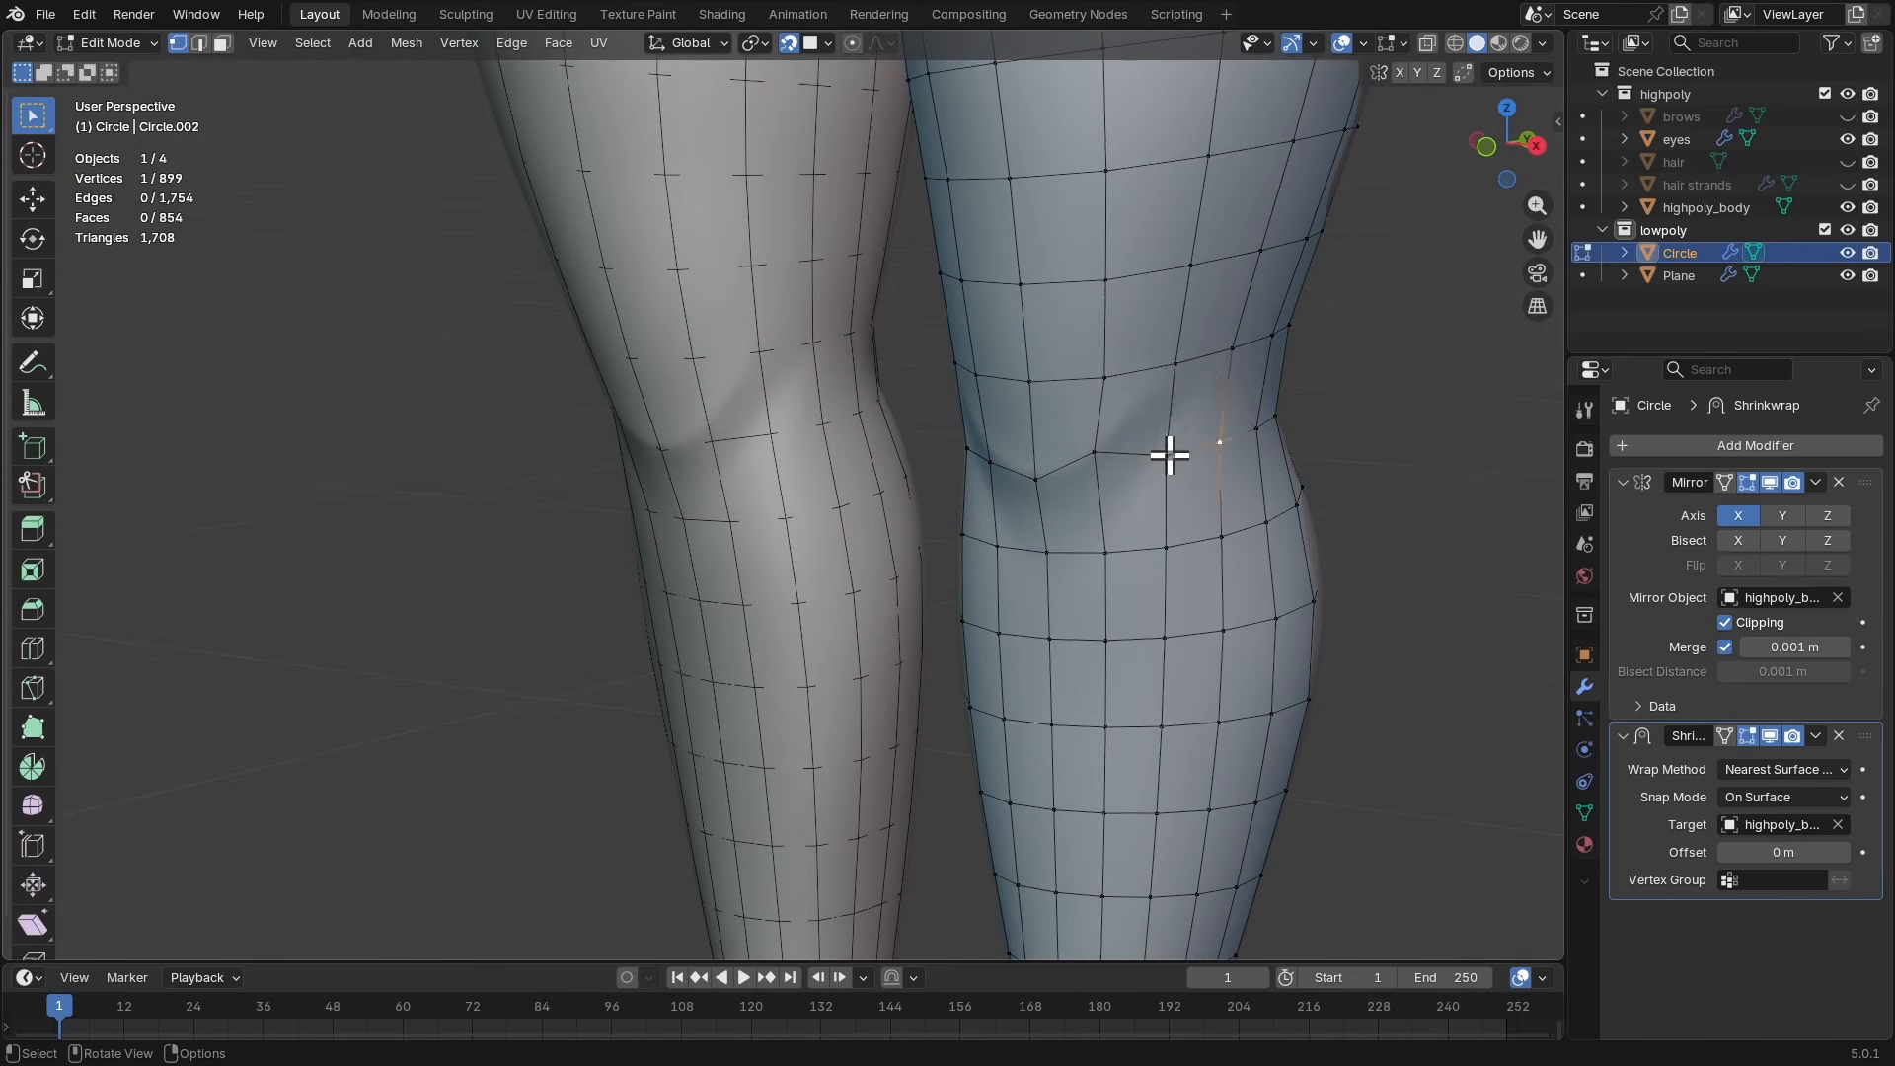
{"action": "left_click", "coordinate": [1160, 390]}
- Move the knee loop's vertex on the inner side of the leg upward along the kneecap crease
{"action": "left_click_drag", "start_coordinate": [755, 462], "coordinate": [1027, 469], "text": "alt"}
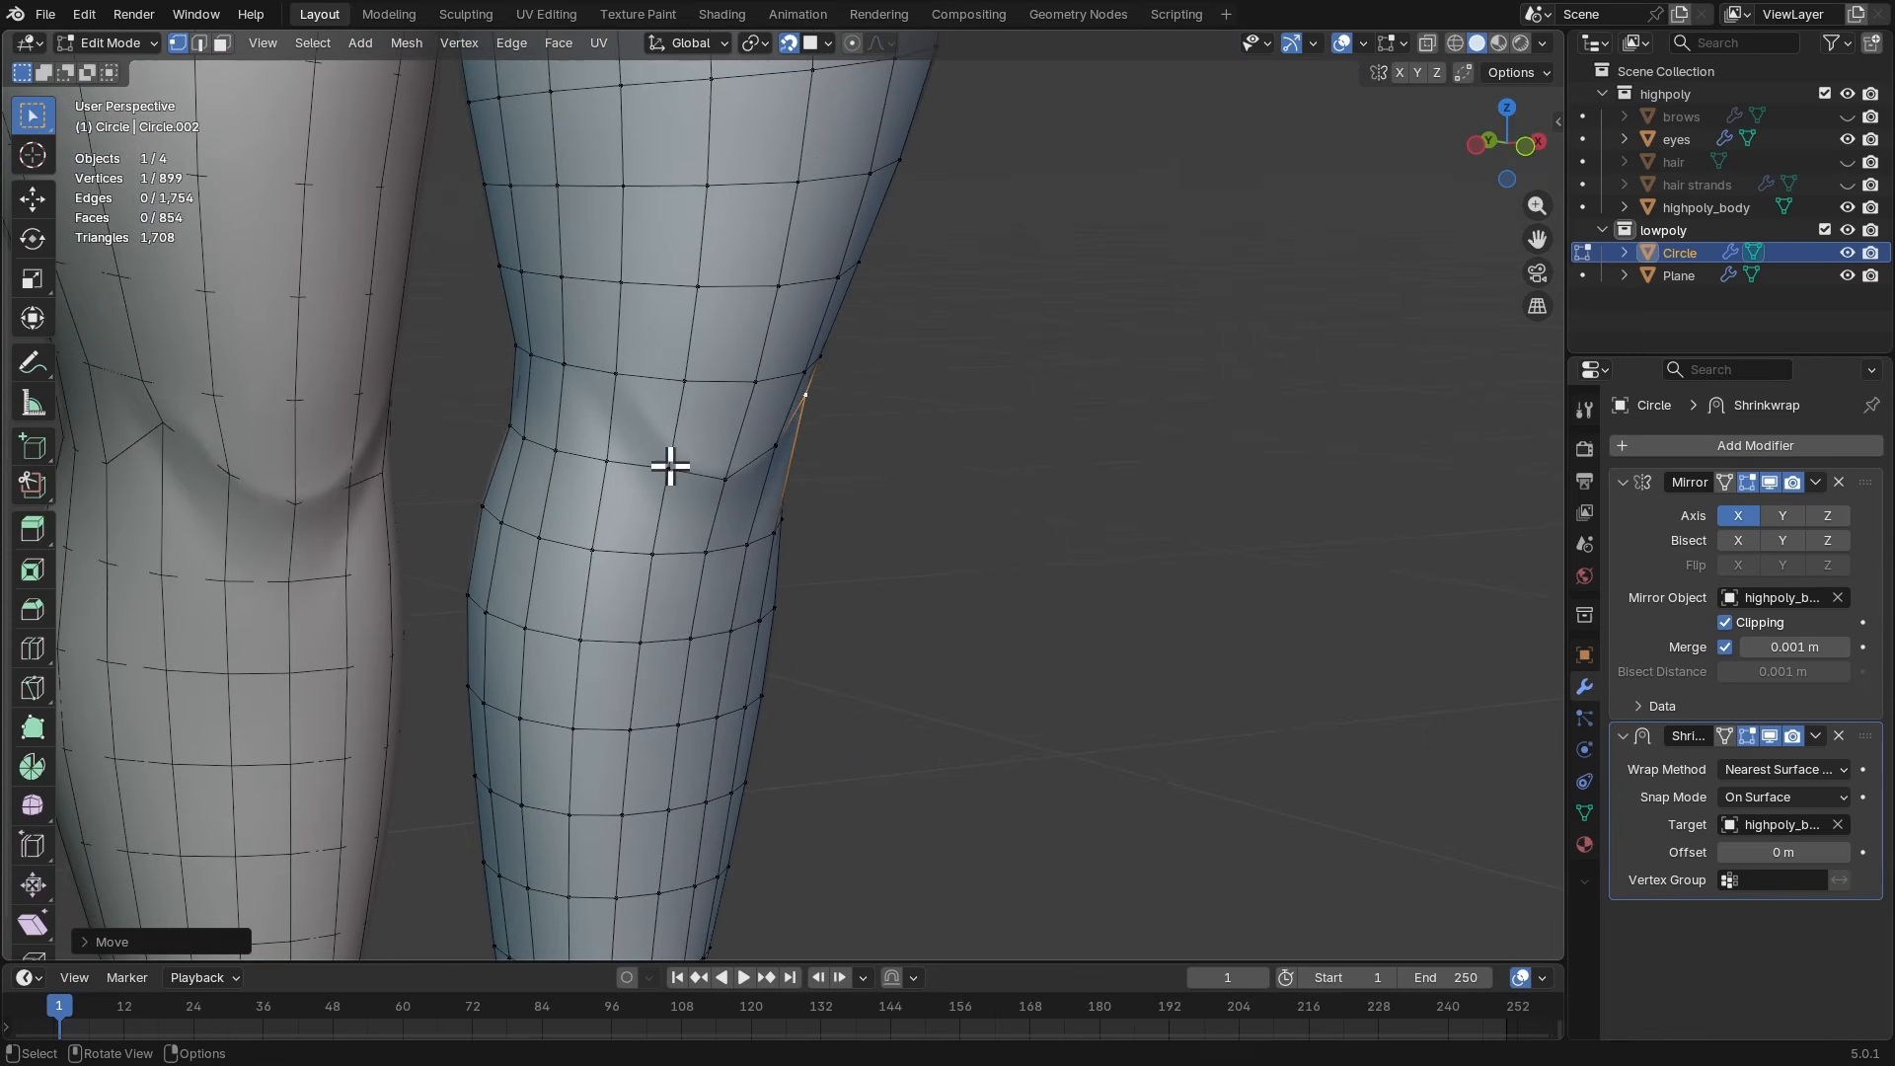
{"action": "key", "text": "g"}
{"action": "left_click", "coordinate": [634, 389]}
- Select the knee loop's edge path across the front of the kneecap and bevel it
{"action": "left_click_drag", "start_coordinate": [635, 389], "coordinate": [1135, 459], "text": "alt"}
{"action": "left_click_drag", "start_coordinate": [1135, 459], "coordinate": [1091, 476], "text": "alt+shift"}
{"action": "key", "text": "2"}
{"action": "left_click_drag", "start_coordinate": [1090, 476], "coordinate": [923, 474], "text": "alt+shift"}
{"action": "left_click", "coordinate": [877, 444]}
{"action": "left_click", "coordinate": [725, 443], "text": "ctrl"}
{"action": "left_click_drag", "start_coordinate": [726, 443], "coordinate": [922, 470], "text": "alt"}
{"action": "key", "text": "ctrl+b"}
{"action": "left_click", "coordinate": [943, 493]}
- Slide the loose vertices at the outer and inner ends of the knee bevel by 1.0 onto their neighbouring loop vertices
{"action": "key", "text": "1"}
{"action": "left_click", "coordinate": [878, 500]}
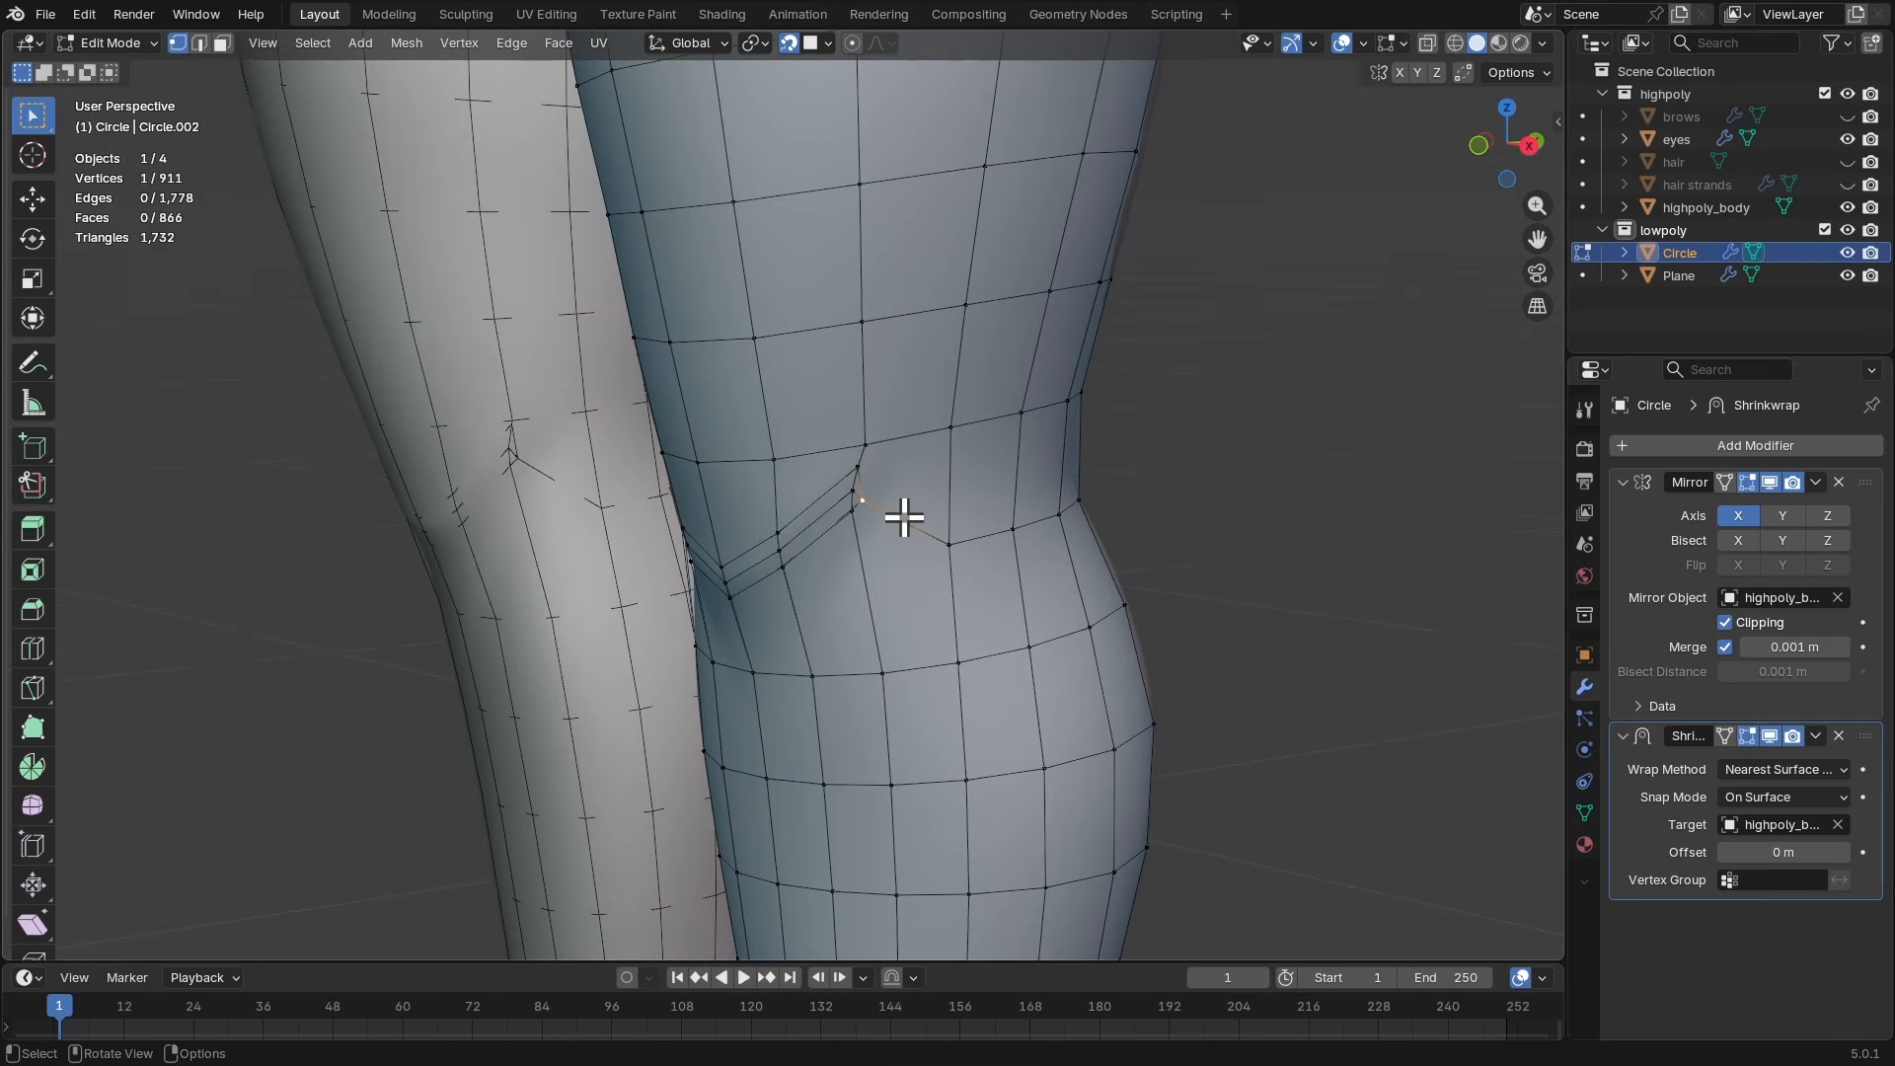
{"action": "key", "text": "shift+v"}
{"action": "left_click", "coordinate": [1049, 534]}
{"action": "middle_click_drag", "start_coordinate": [1049, 534], "coordinate": [1091, 526]}
{"action": "left_click", "coordinate": [687, 484]}
{"action": "middle_click_drag", "start_coordinate": [870, 523], "coordinate": [924, 538]}
{"action": "key", "text": "g"}
{"action": "key", "text": "g"}
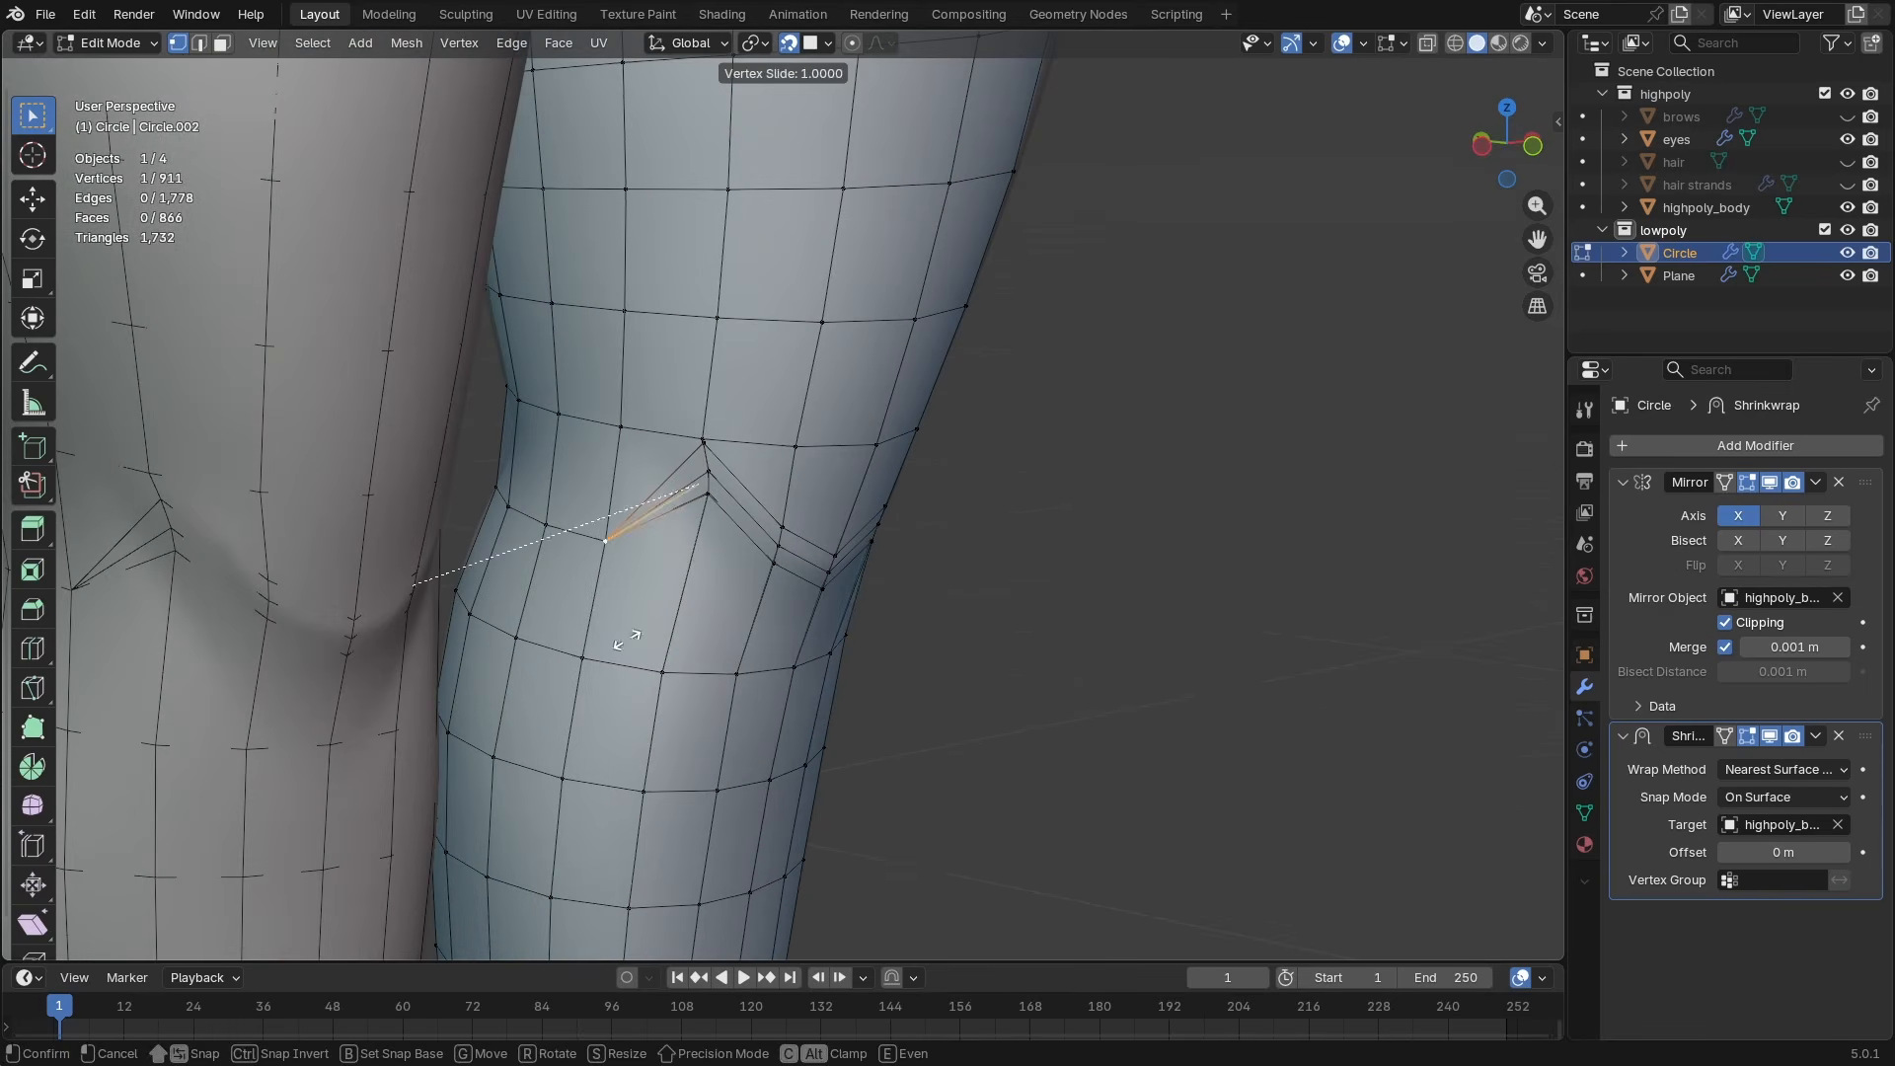
{"action": "left_click", "coordinate": [626, 639]}
- Select the whole mesh and merge the overlapping knee vertices by distance
{"action": "key", "text": "a"}
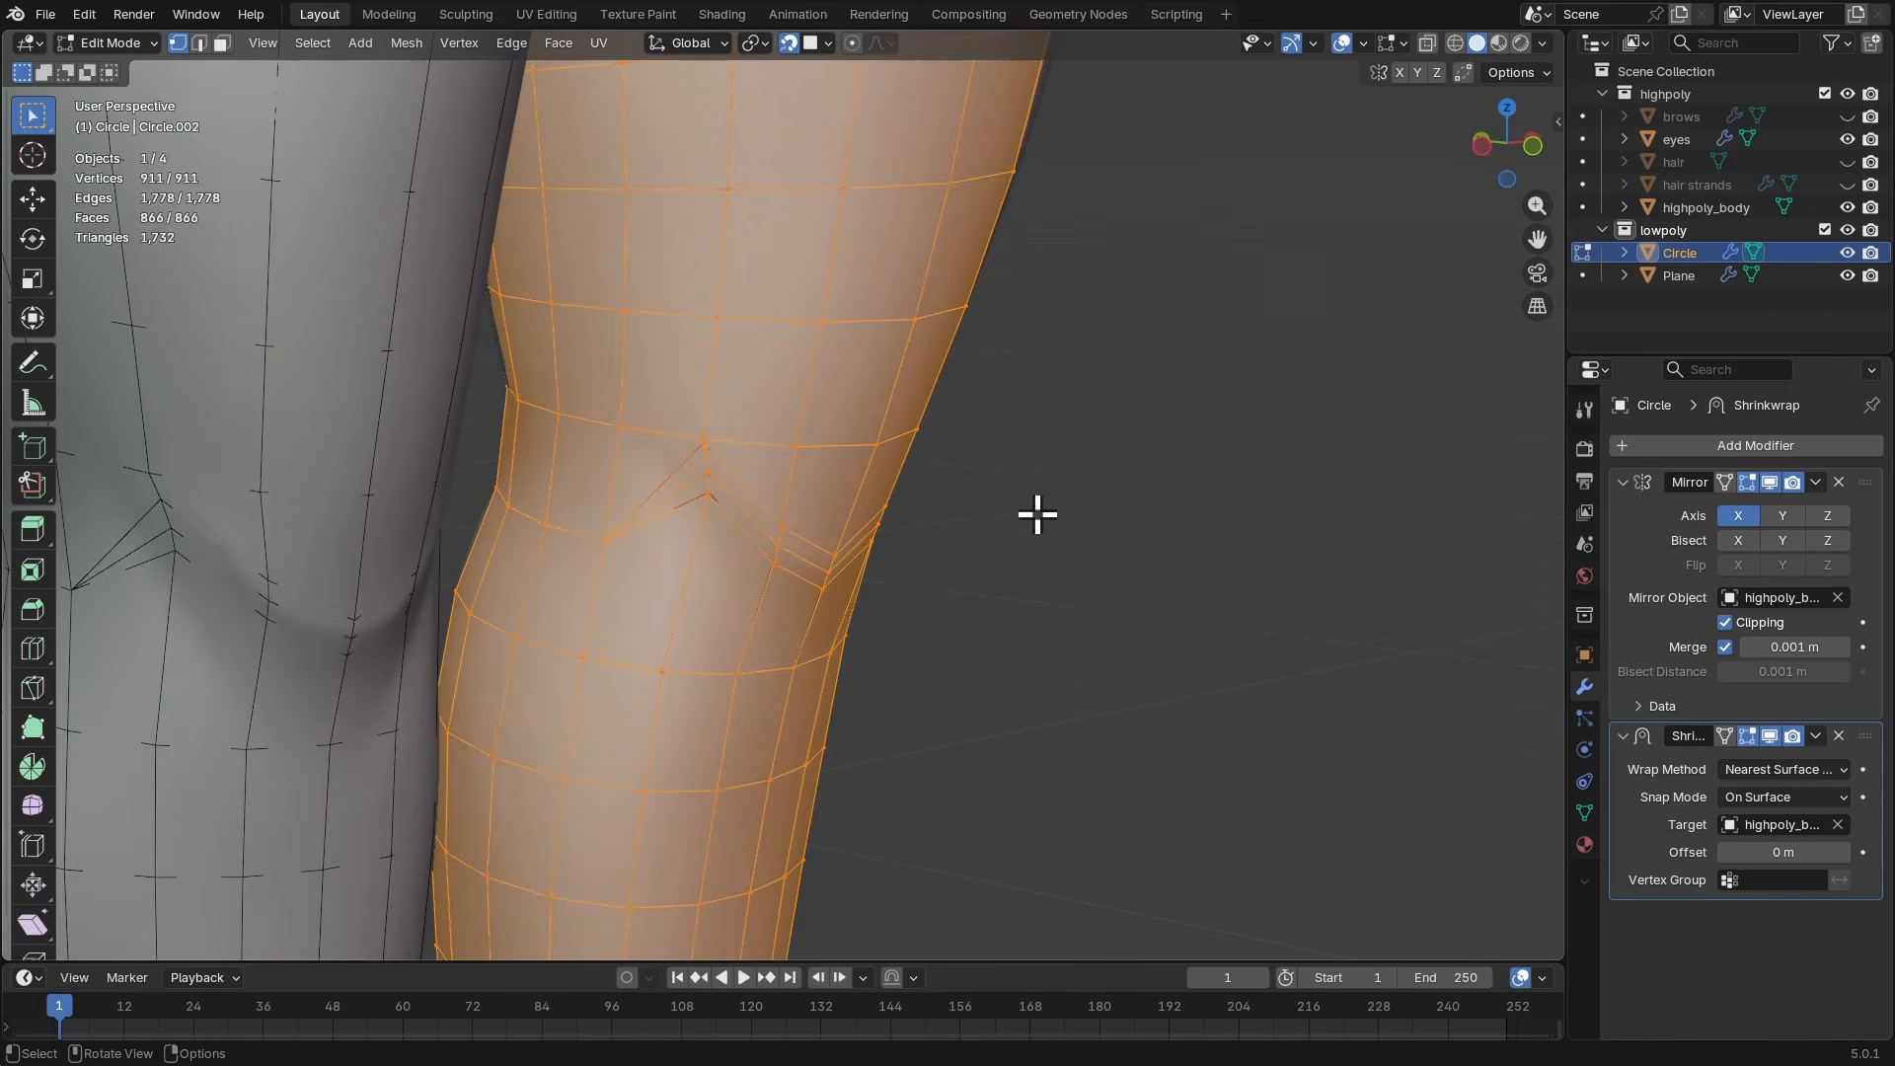
{"action": "key", "text": "m"}
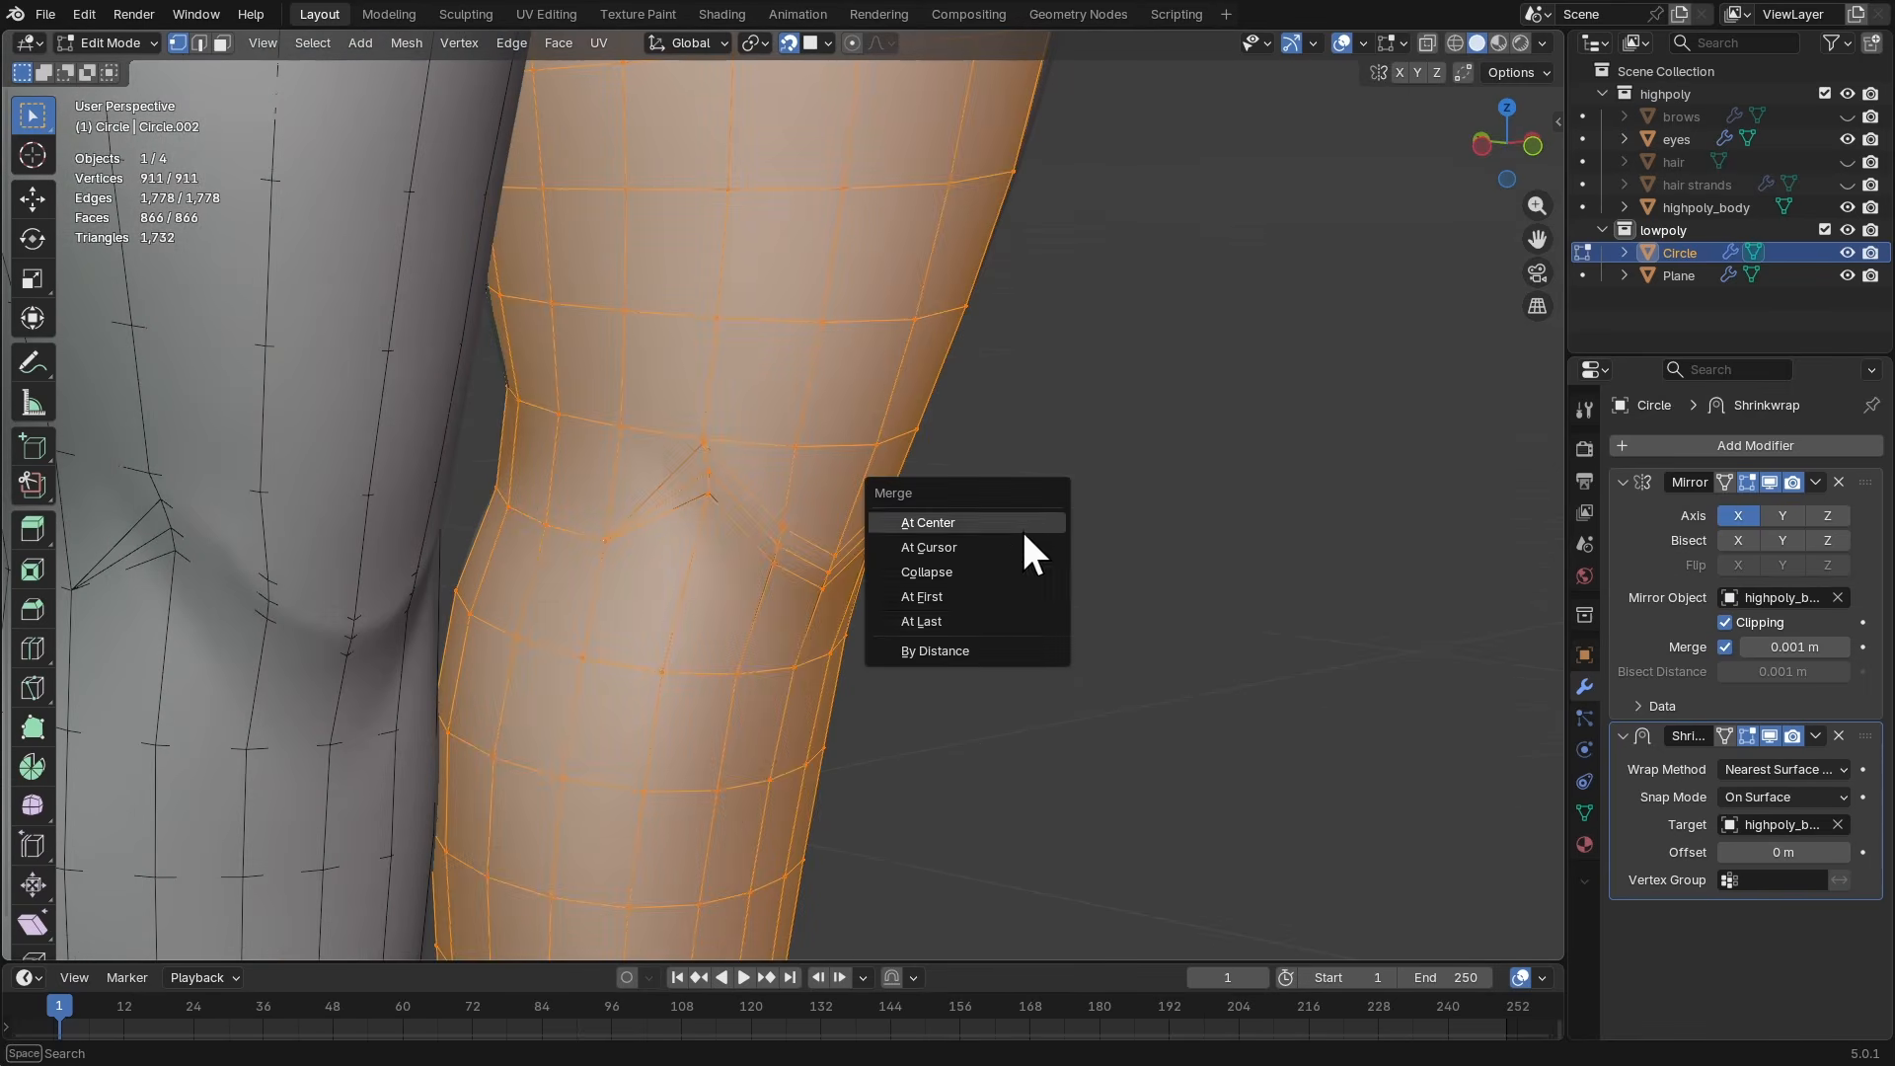
{"action": "left_click", "coordinate": [975, 650]}
- Dissolve the middle edge between the triangles at both the inner and outer ends of the knee bevel
{"action": "key", "text": "2"}
{"action": "left_click", "coordinate": [681, 489]}
{"action": "middle_click_drag", "start_coordinate": [681, 488], "coordinate": [1056, 478]}
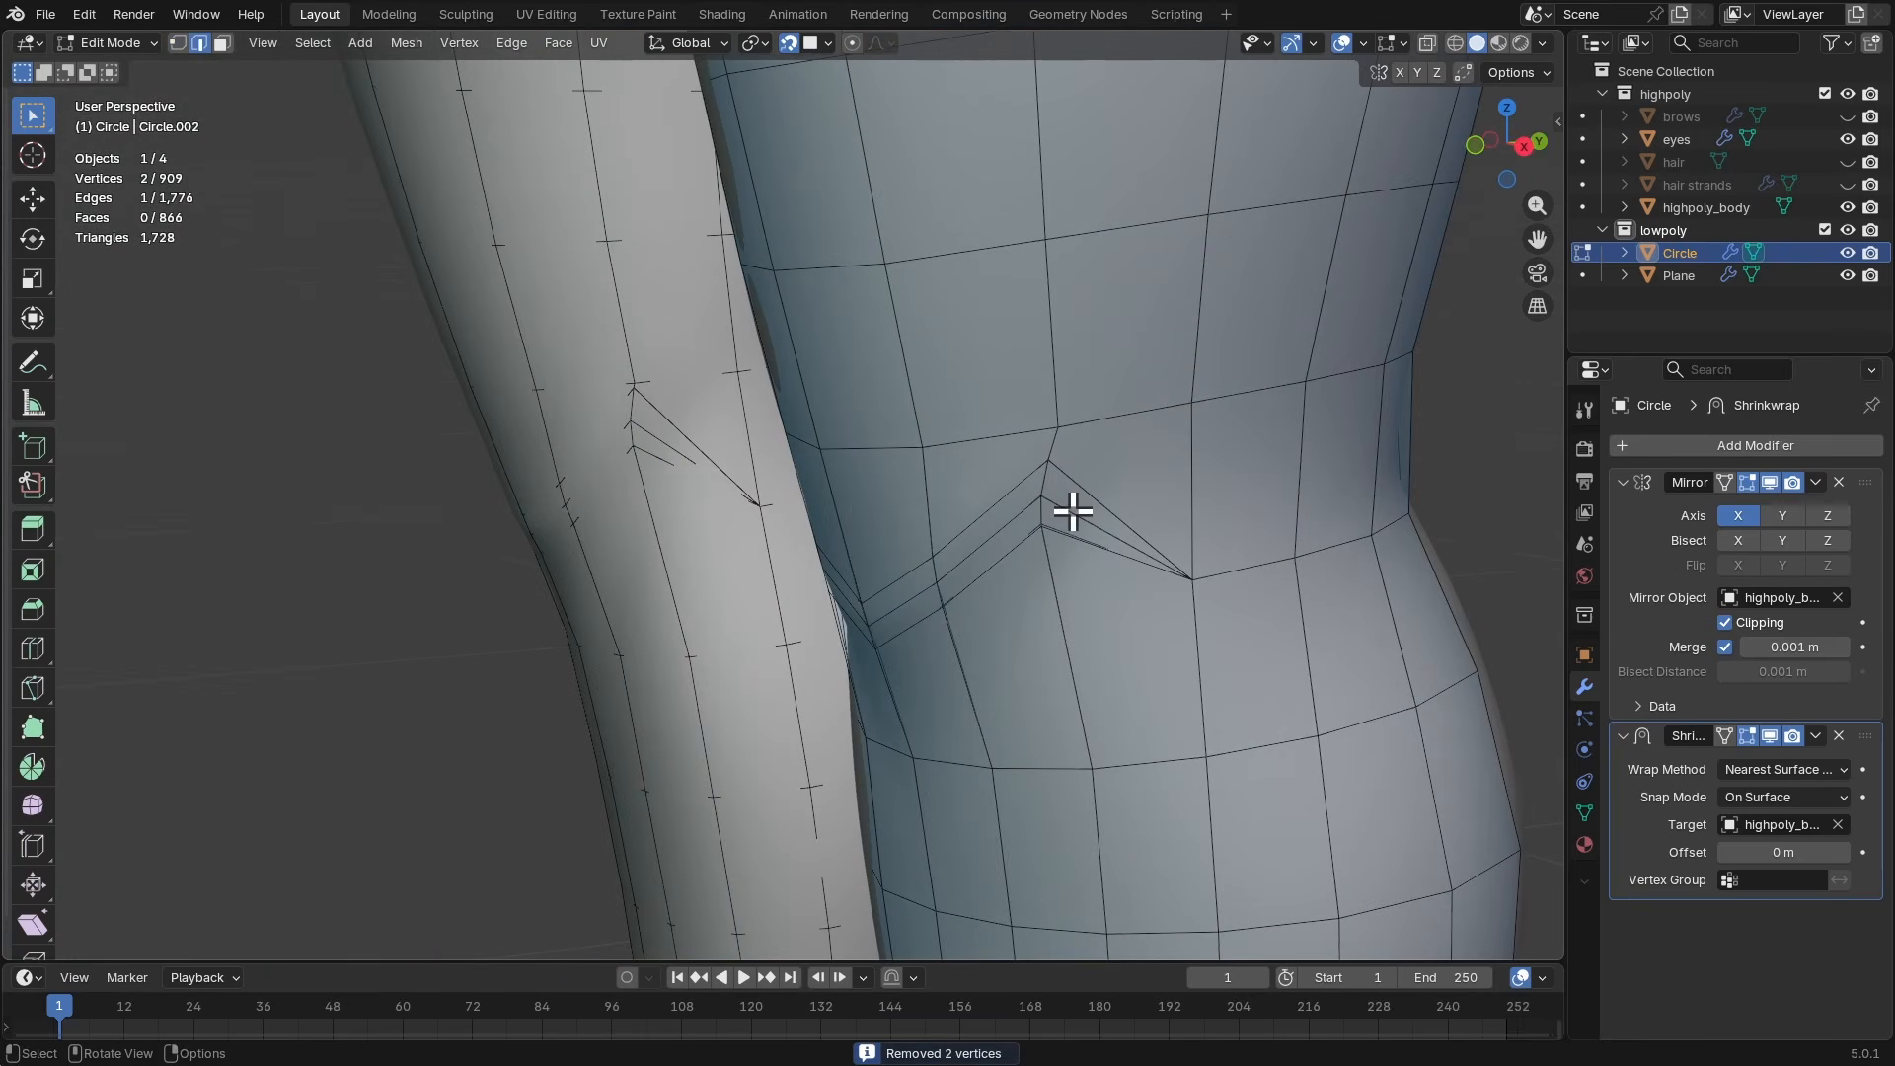
{"action": "left_click", "coordinate": [1074, 511], "text": "shift"}
{"action": "scroll", "coordinate": [1101, 440], "scroll_direction": "up", "scroll_amount": 2}
{"action": "key", "text": "ctrl+x"}
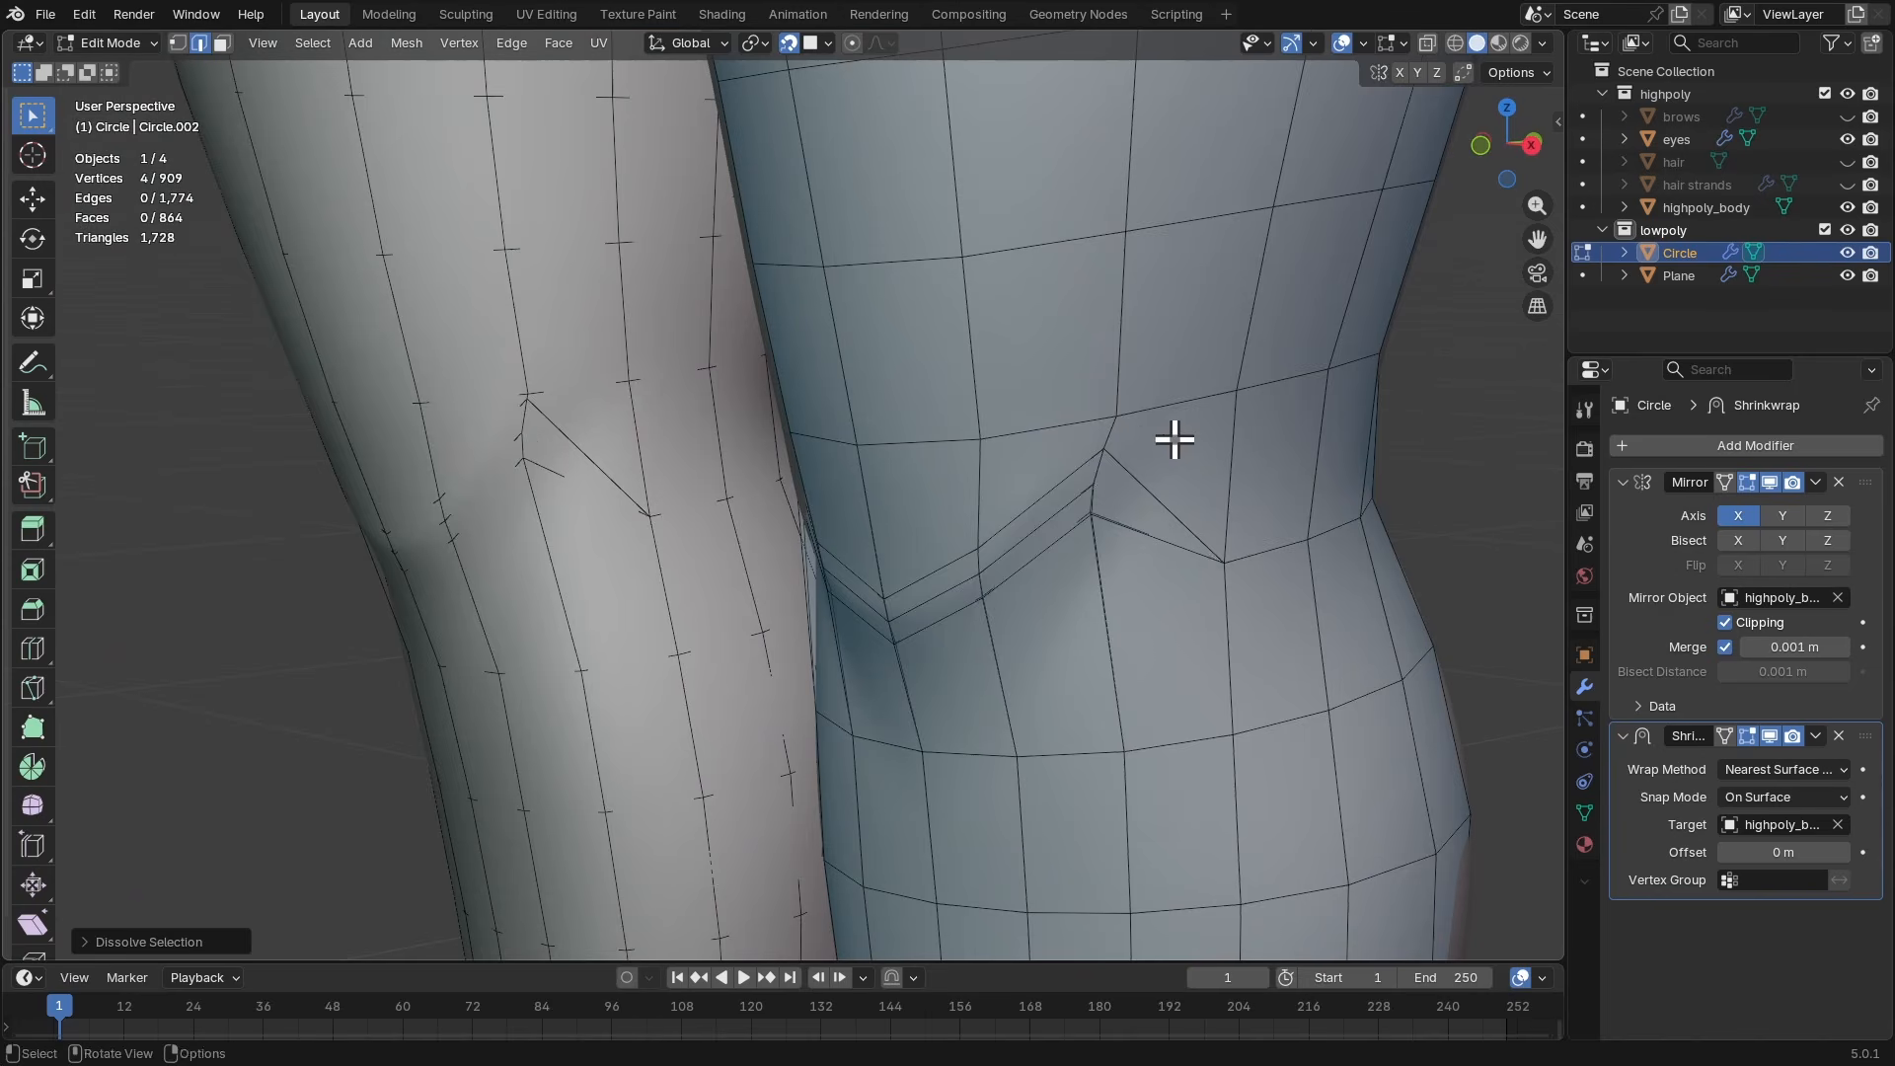
{"action": "scroll", "coordinate": [1171, 435], "scroll_direction": "down", "scroll_amount": 2}
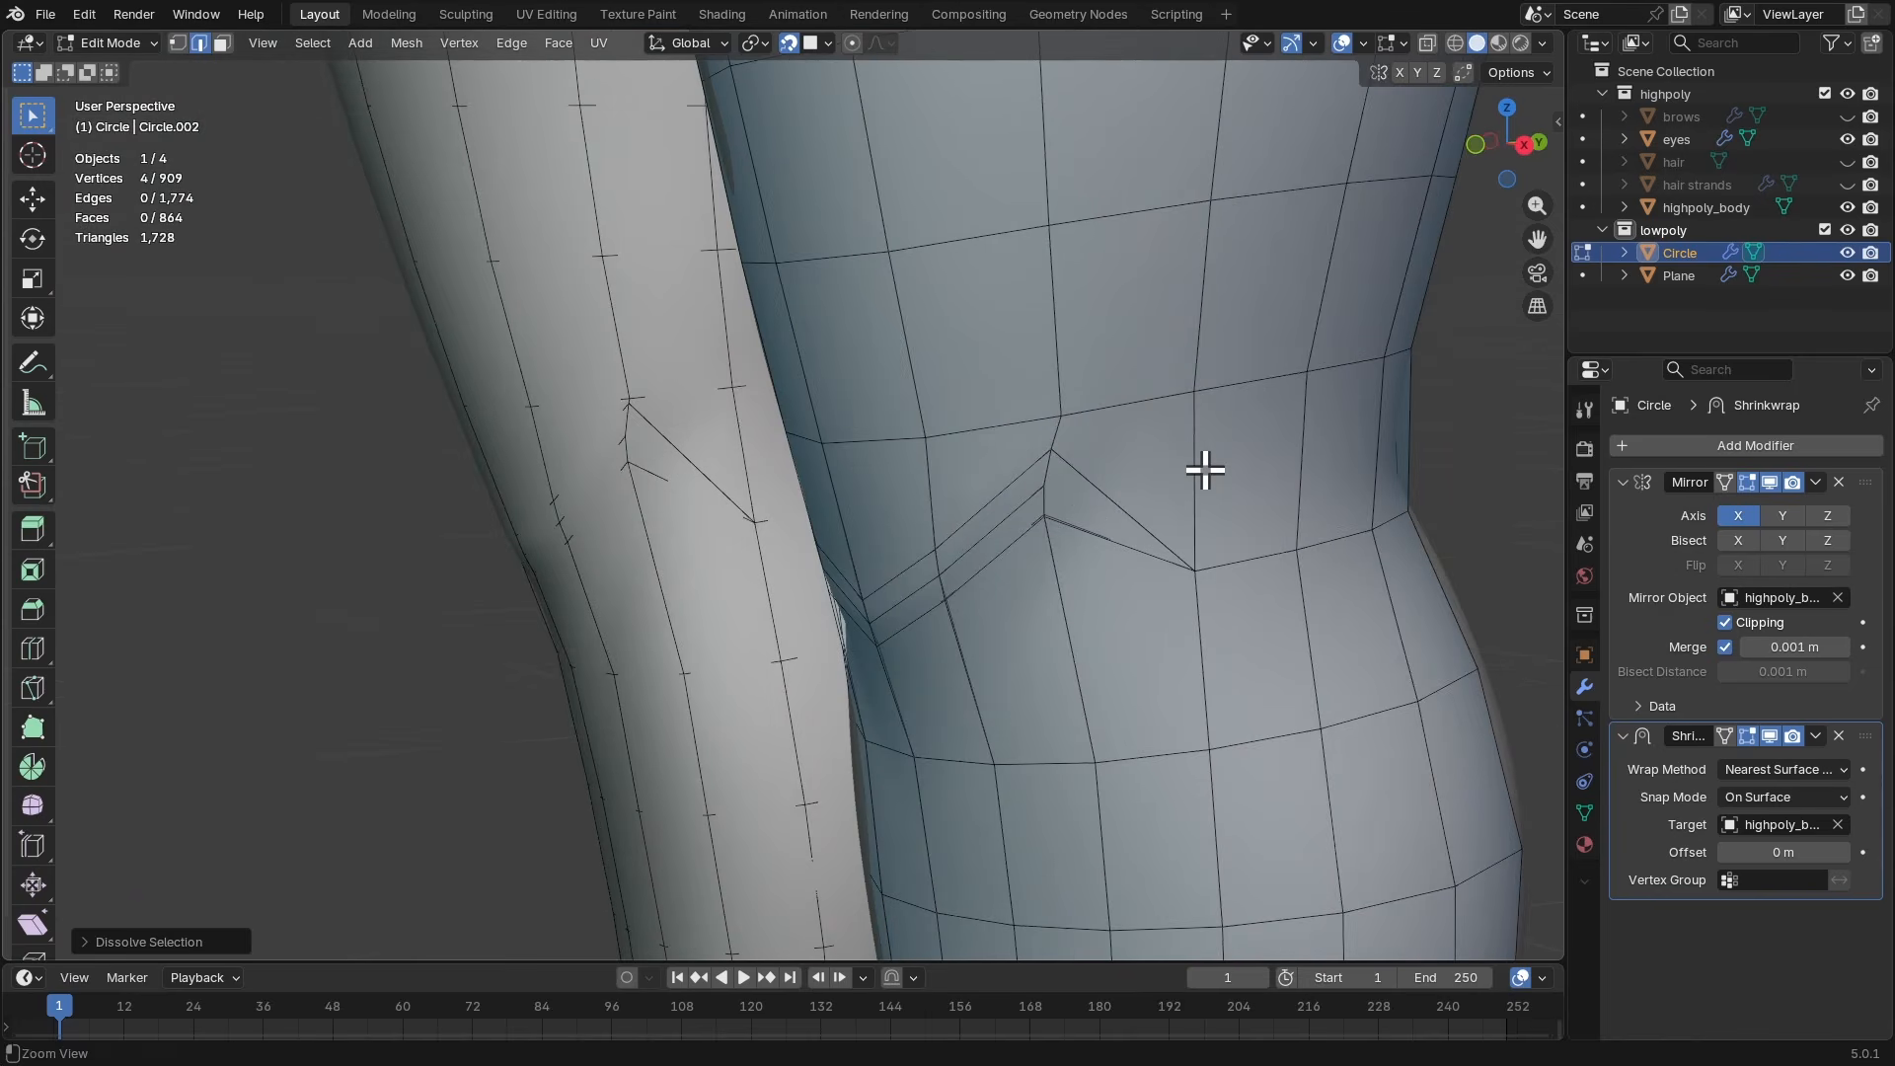
- Turn off snapping and slide the edge loop around the back of the knee up towards the loop above it
{"action": "middle_click_drag", "start_coordinate": [1205, 470], "coordinate": [1155, 546]}
{"action": "left_click", "coordinate": [1160, 544], "text": "alt"}
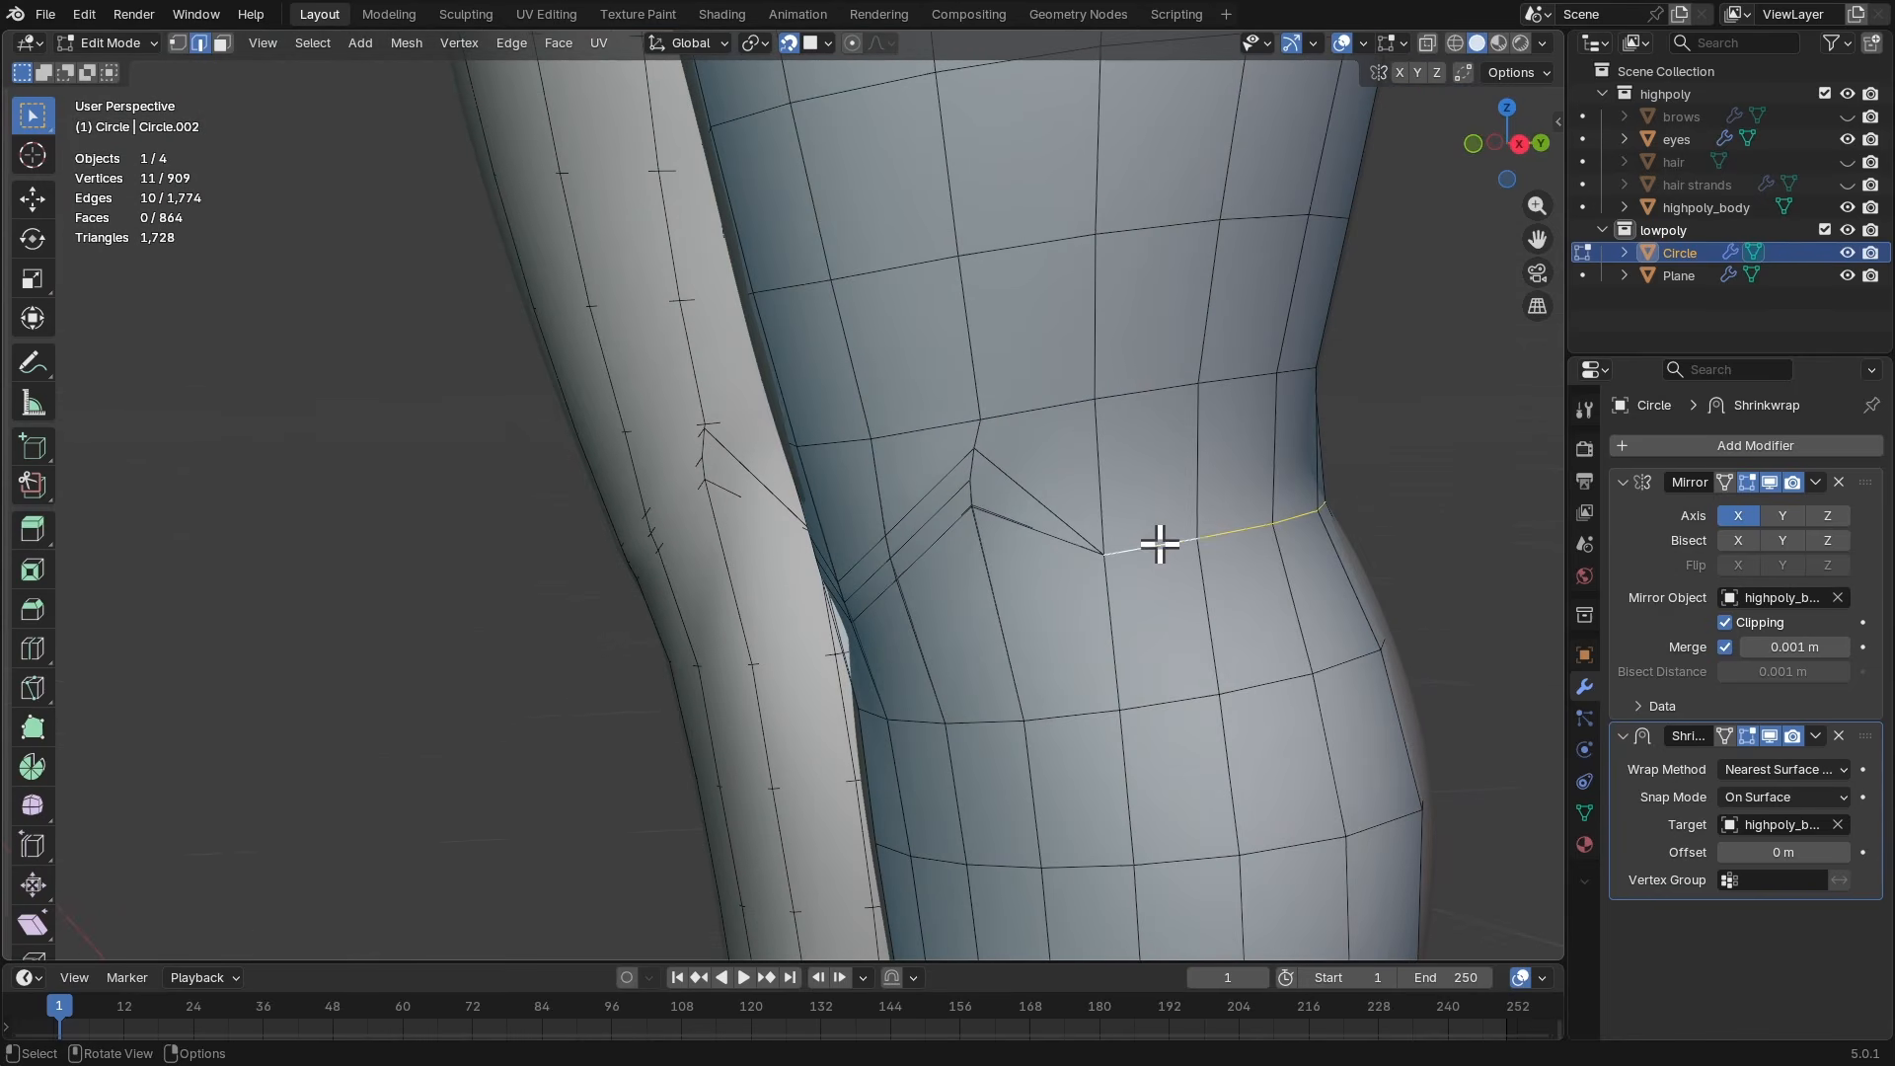
{"action": "key", "text": "g"}
{"action": "key", "text": "g"}
{"action": "right_click", "coordinate": [1221, 478]}
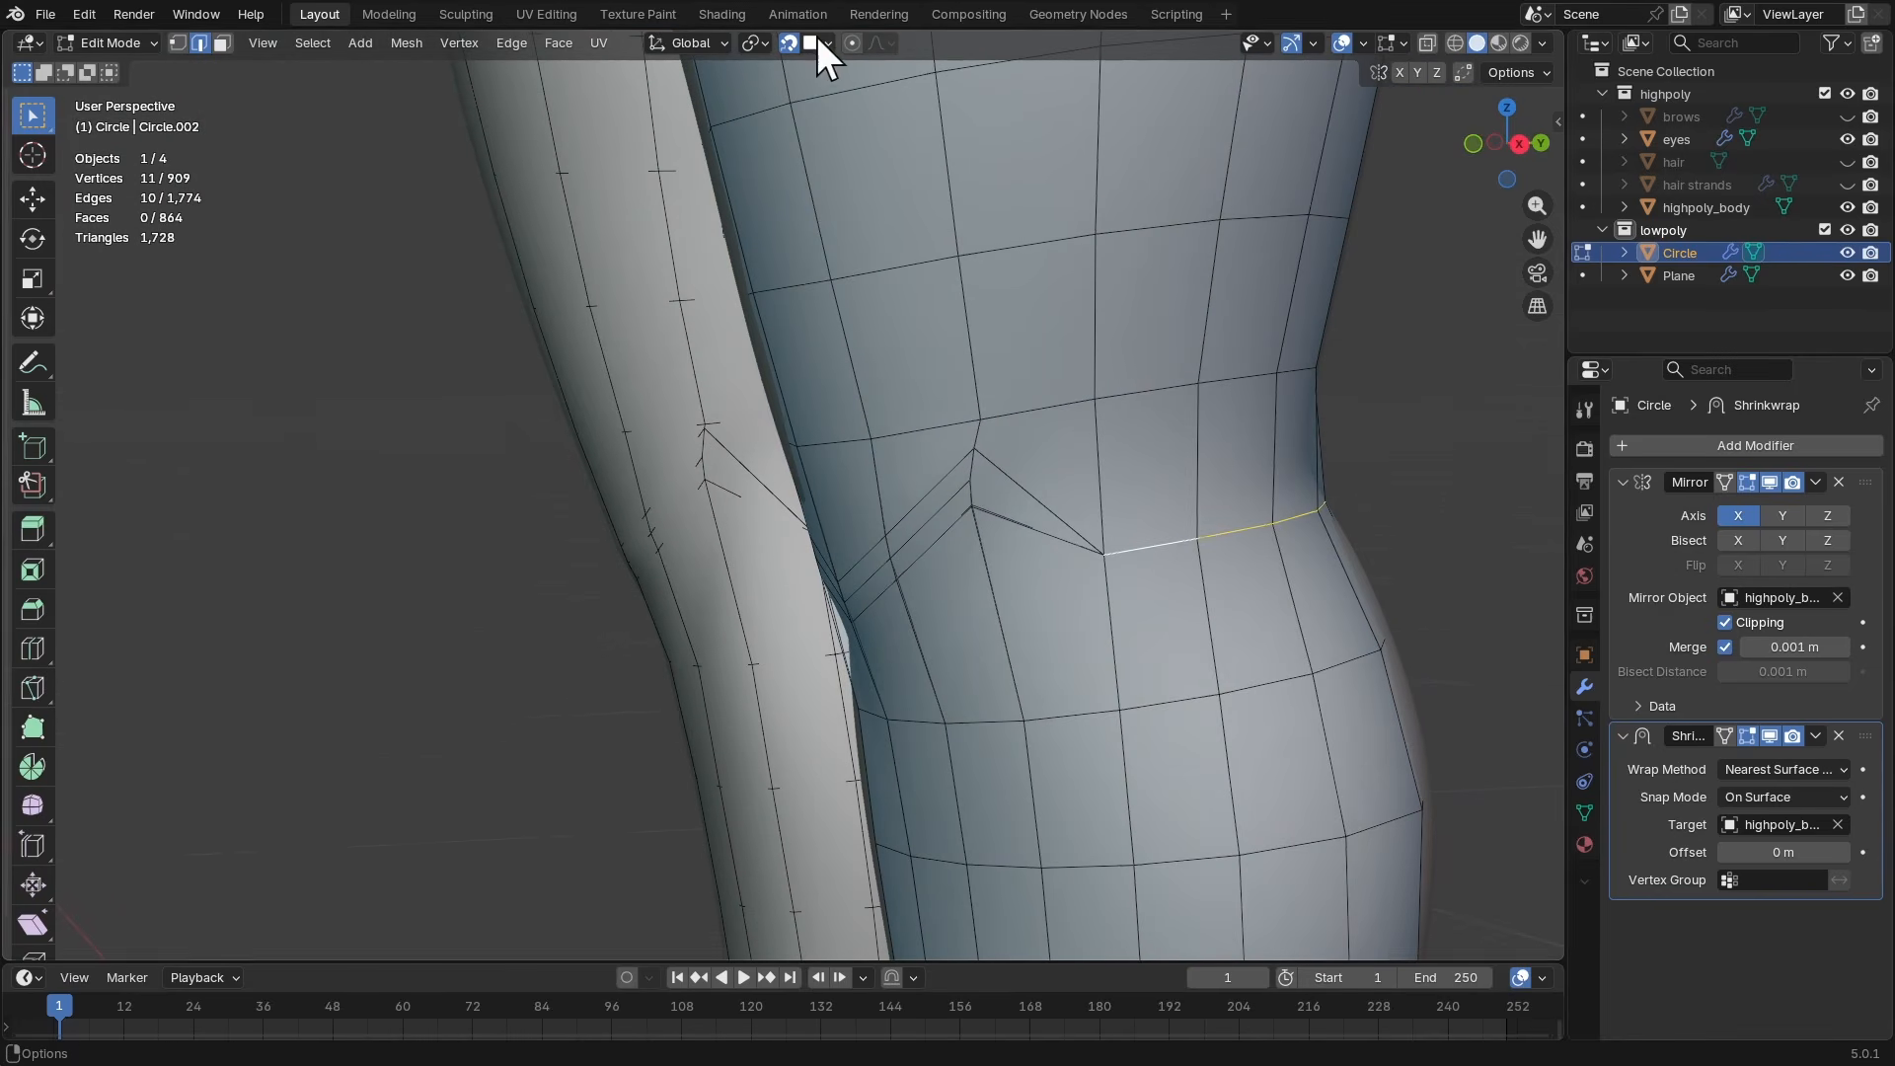
{"action": "left_click", "coordinate": [787, 43]}
{"action": "key", "text": "g"}
{"action": "key", "text": "g"}
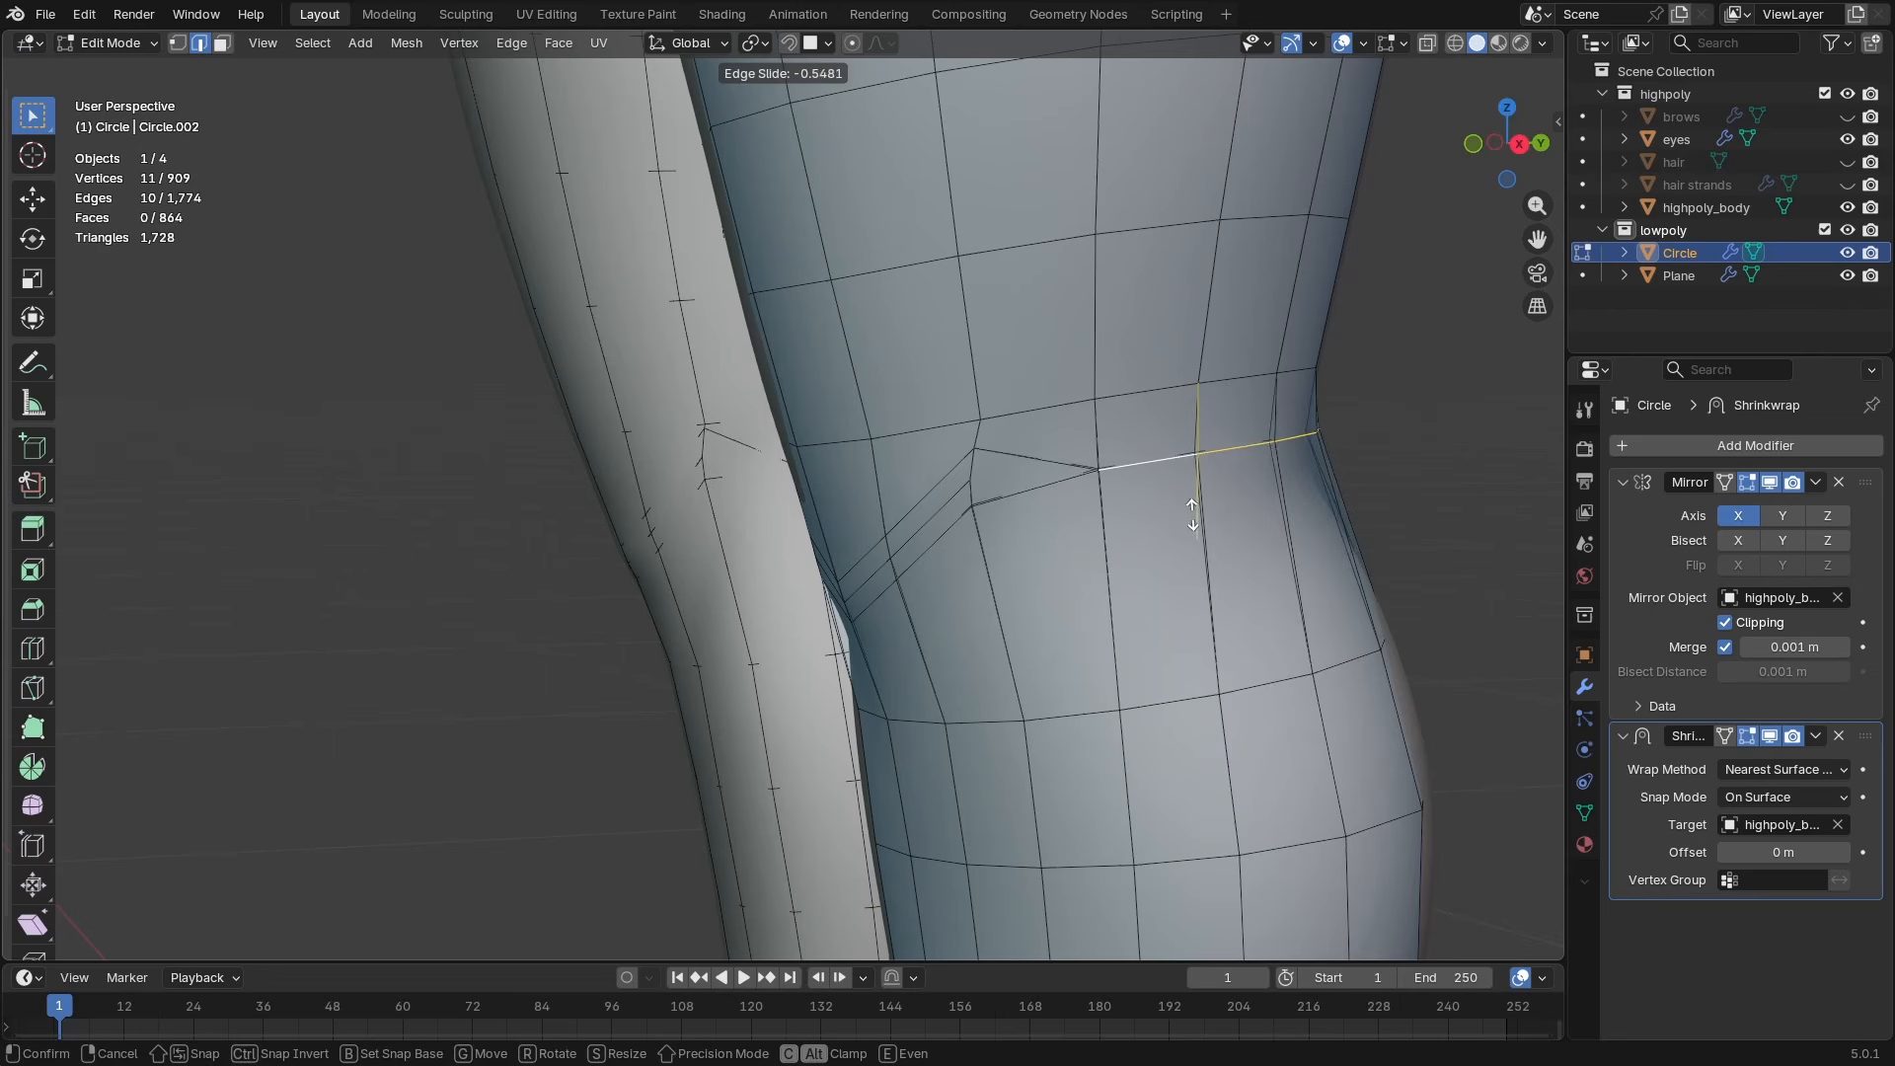
{"action": "left_click", "coordinate": [1182, 511]}
- Add a centred loop cut around the leg just below the knee bevel
{"action": "middle_click_drag", "start_coordinate": [1181, 503], "coordinate": [998, 582]}
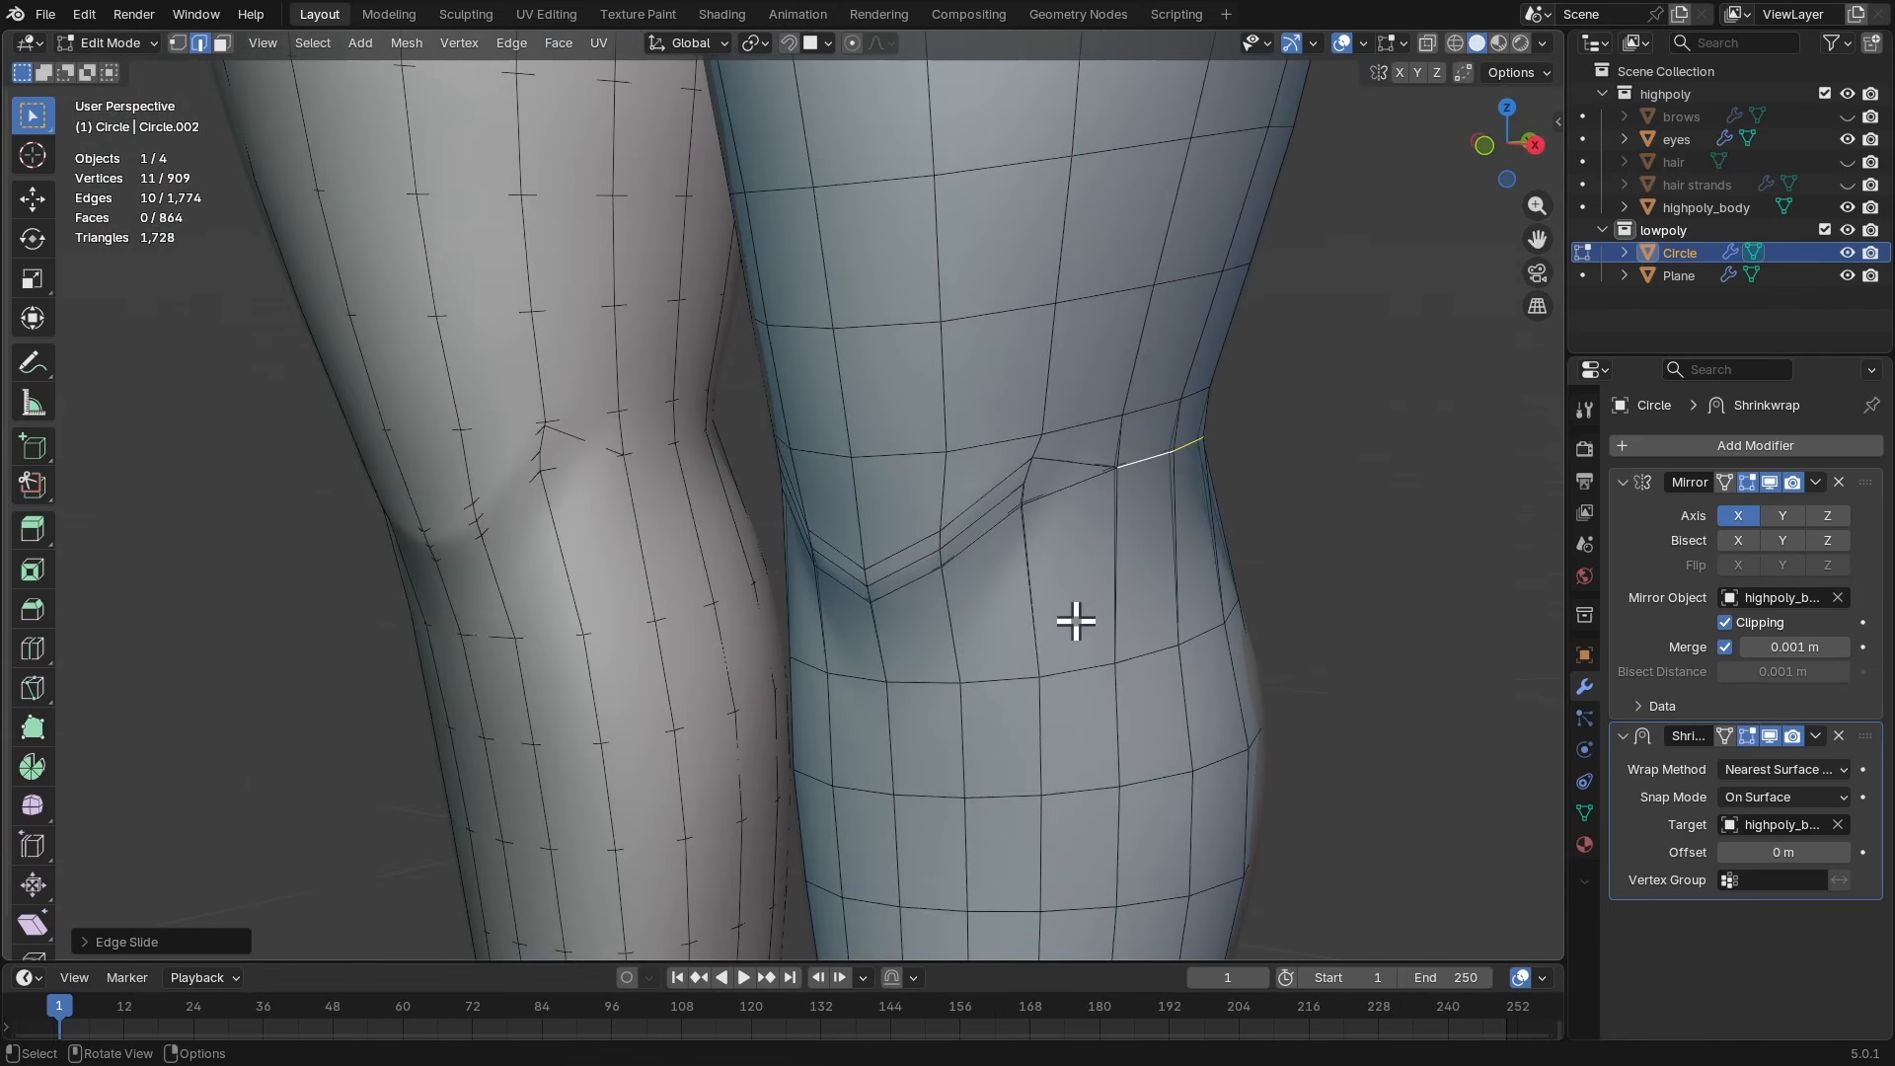
{"action": "key", "text": "ctrl+r"}
{"action": "left_click", "coordinate": [1108, 572]}
{"action": "right_click", "coordinate": [1134, 575]}
- Slide the edge loop just above the knee upward along the thigh
{"action": "mouse_move", "coordinate": [1134, 576]}
{"action": "middle_mouse_down"}
{"action": "mouse_move", "coordinate": [1091, 554]}
{"action": "mouse_move", "coordinate": [1109, 563]}
{"action": "middle_mouse_up"}
{"action": "middle_click_drag", "start_coordinate": [1126, 469], "coordinate": [1065, 424]}
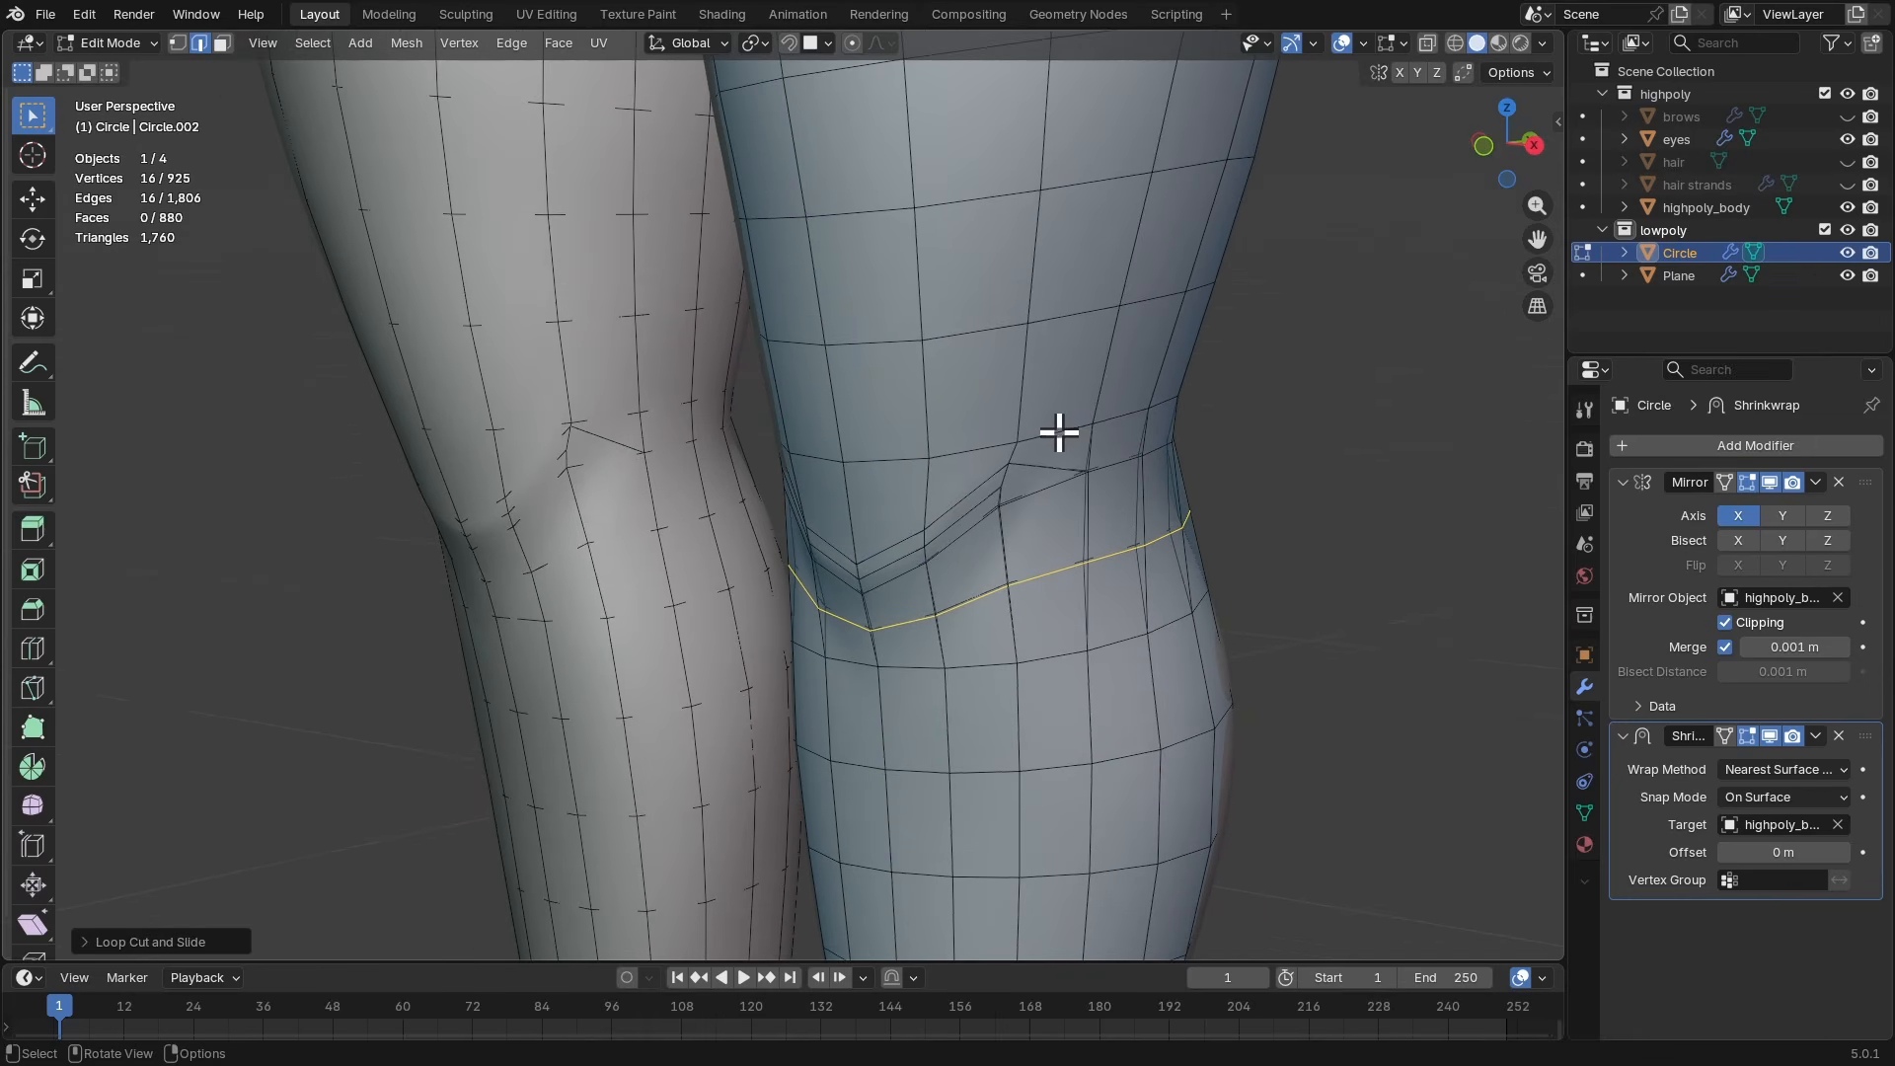
{"action": "key", "text": "ctrl+r"}
{"action": "left_click", "coordinate": [1054, 425]}
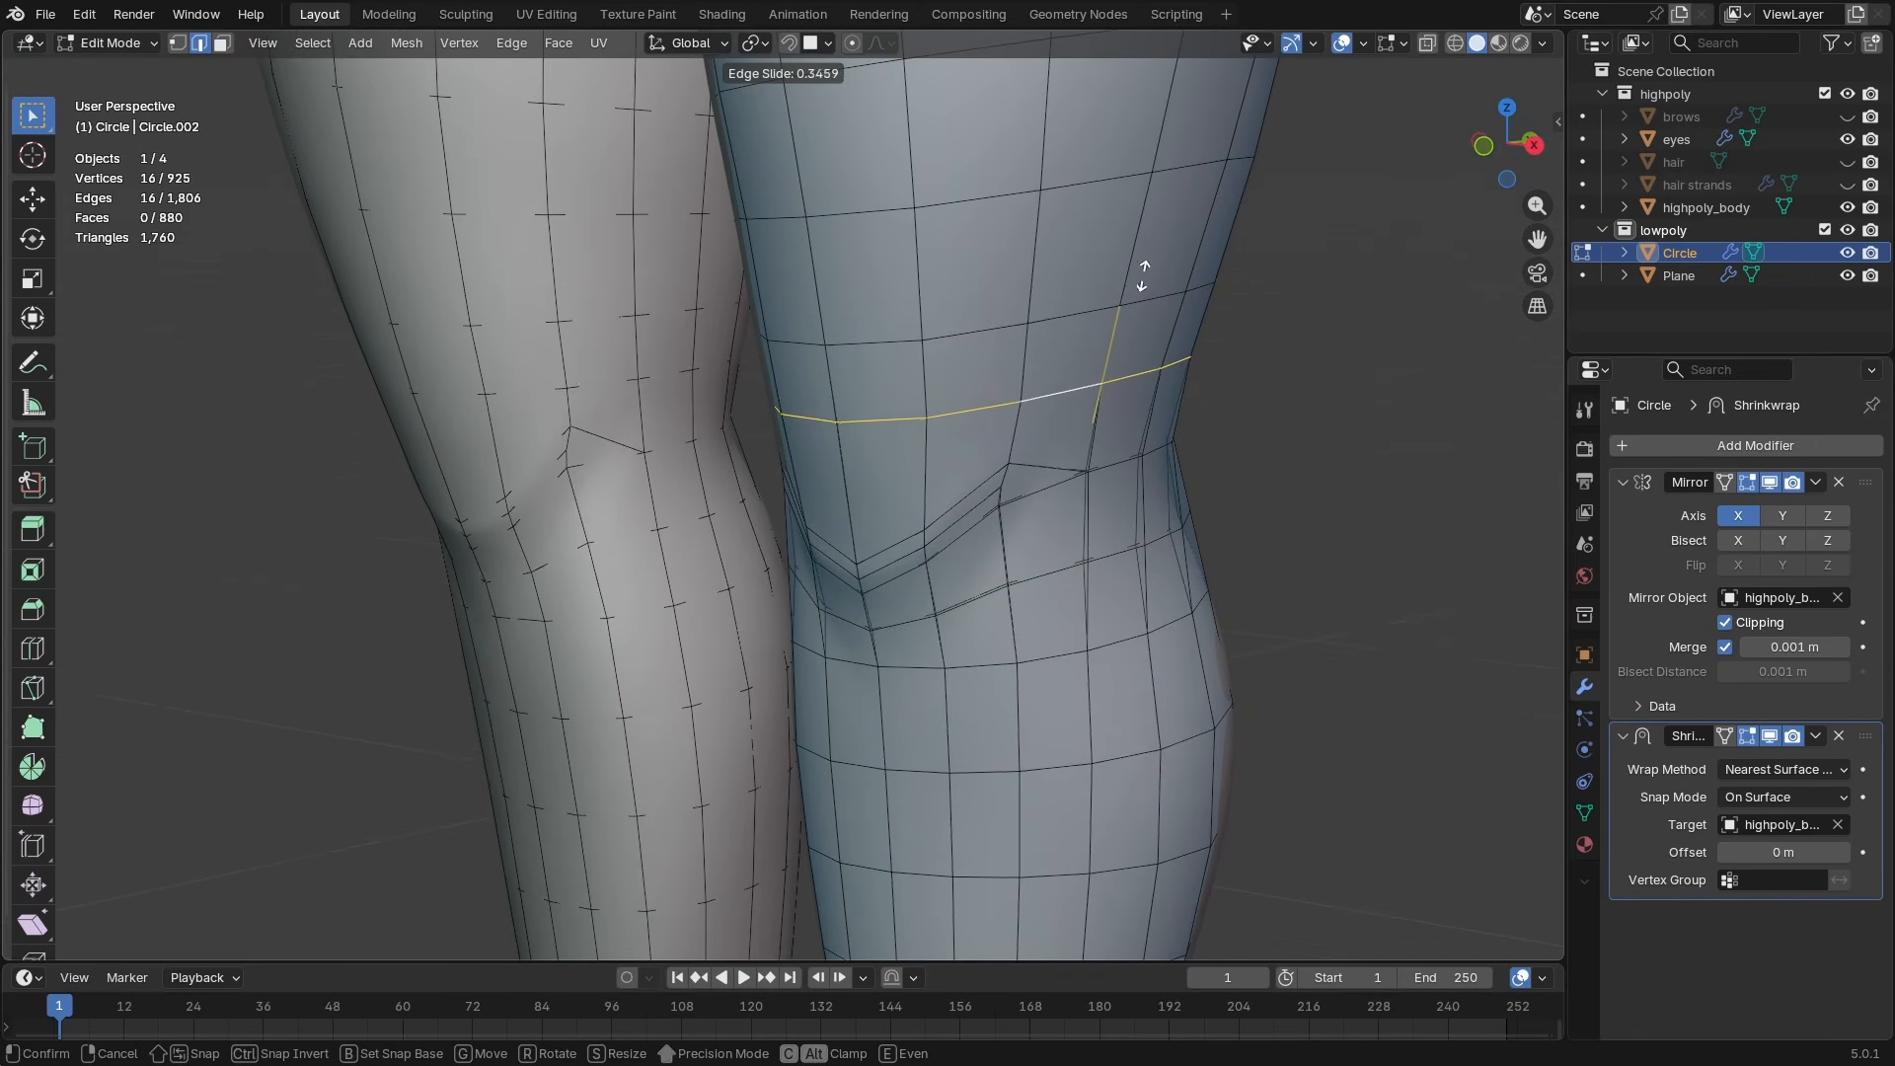
{"action": "left_click", "coordinate": [1145, 242]}
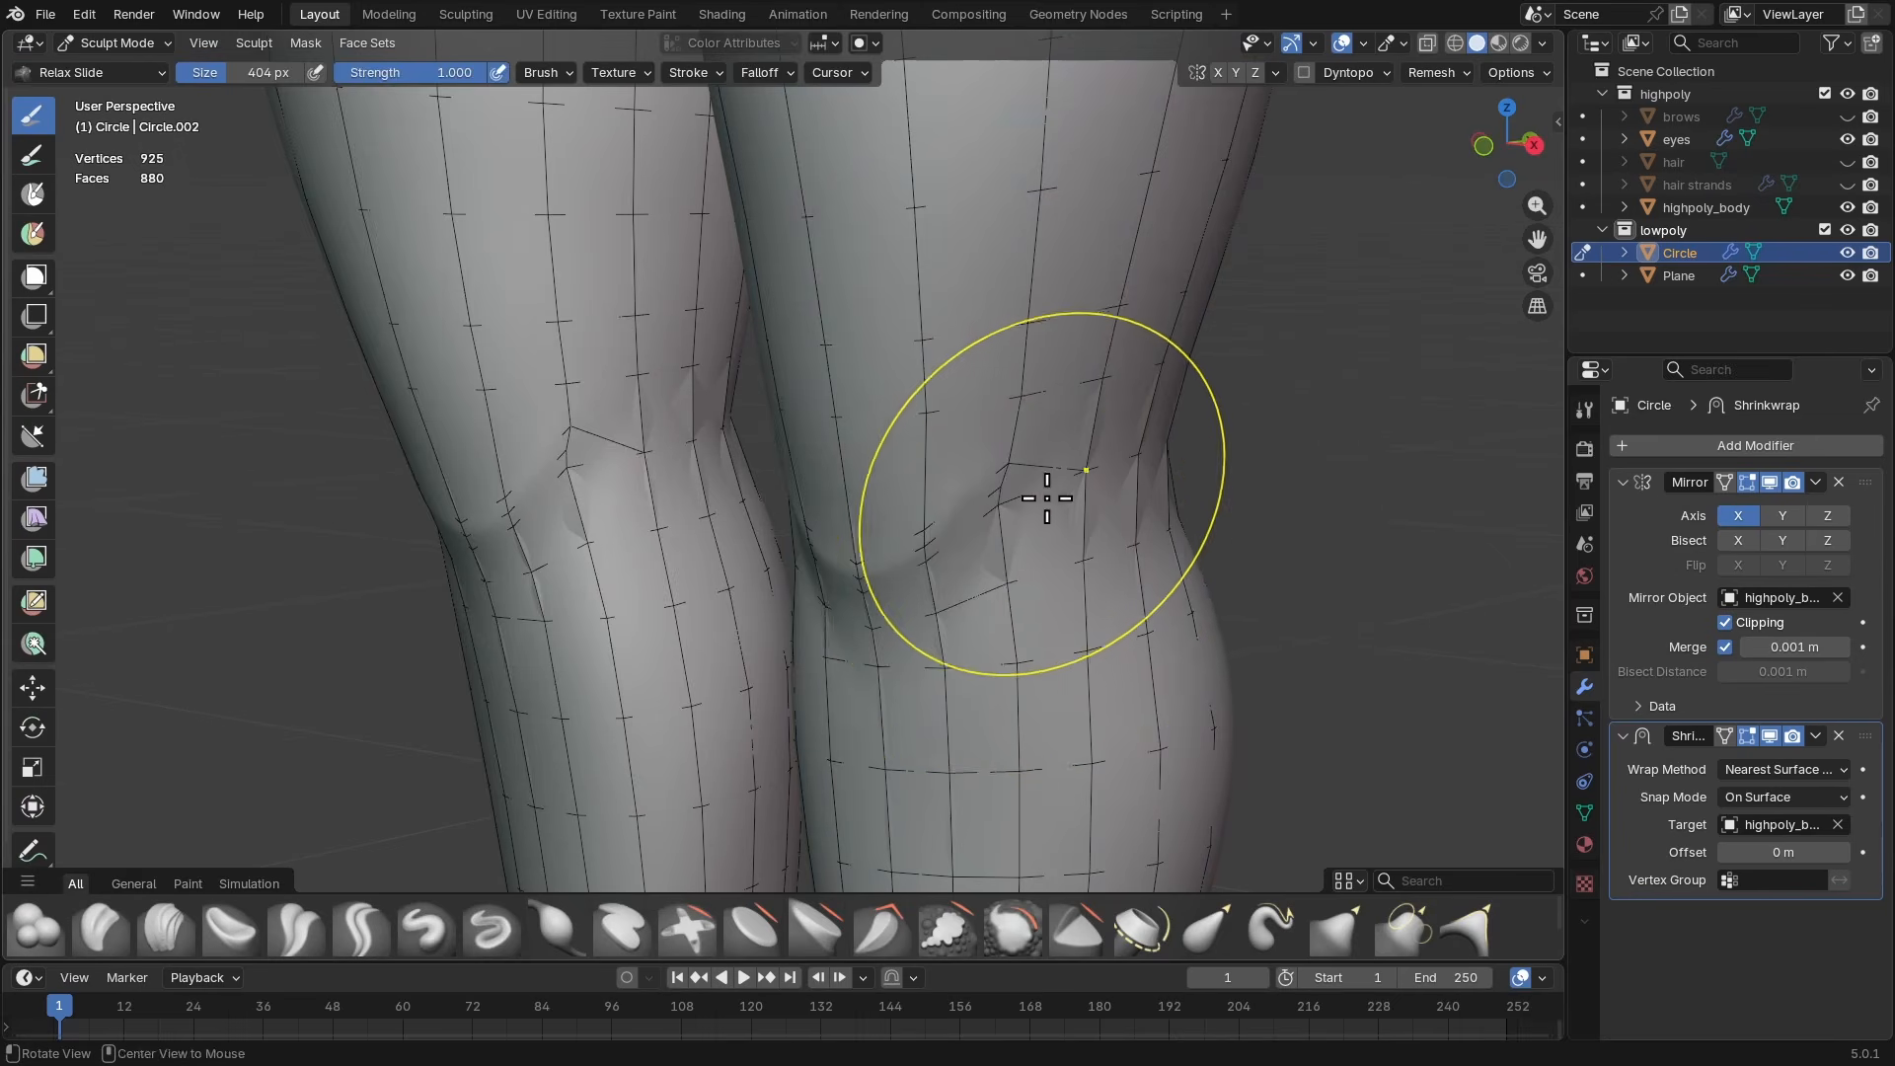
- Relax the outer side and front of the knee in Sculpt Mode with Relax Slide at brush sizes of about 176 and 320 px
{"action": "mouse_move", "coordinate": [1037, 496]}
{"action": "middle_mouse_down"}
{"action": "mouse_move", "coordinate": [964, 495]}
{"action": "mouse_move", "coordinate": [1017, 451]}
{"action": "middle_mouse_up"}
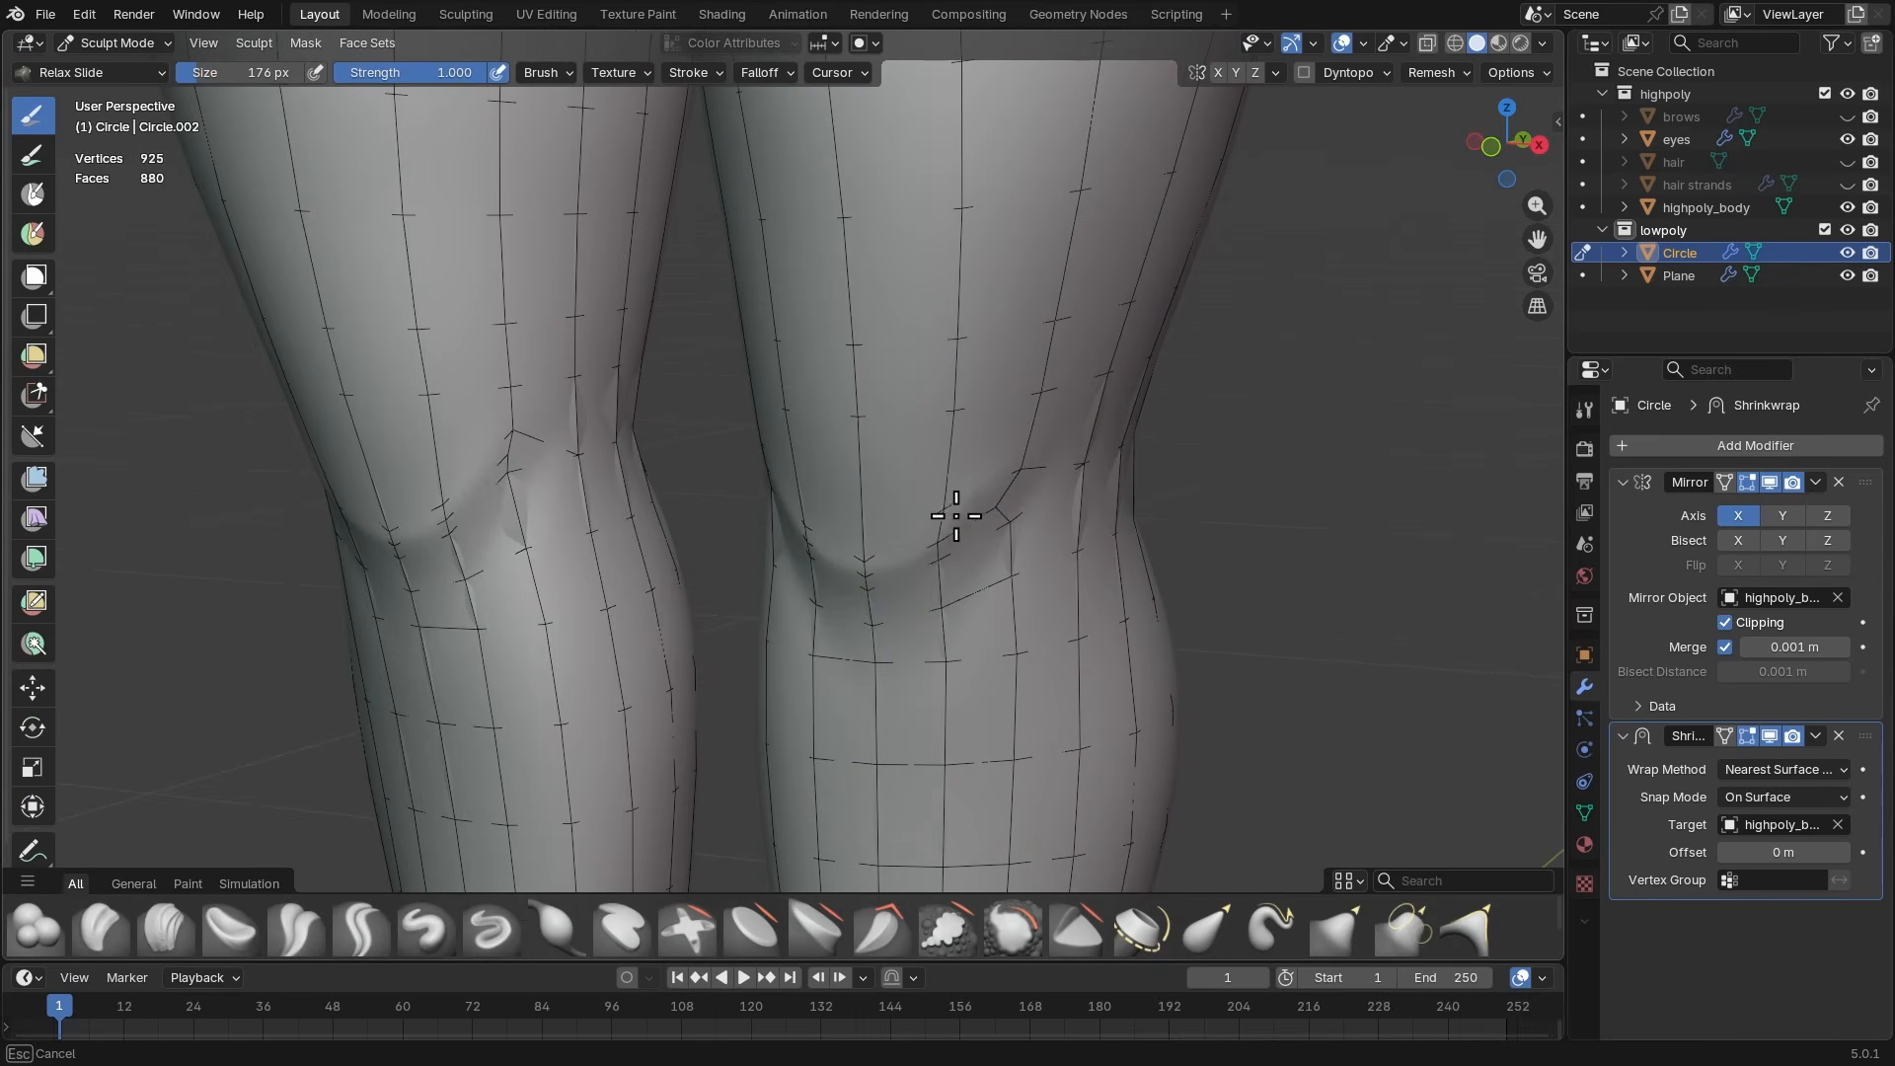
{"action": "key", "text": "f"}
{"action": "left_click", "coordinate": [1066, 423]}
{"action": "key", "text": "f"}
{"action": "left_click", "coordinate": [913, 526]}
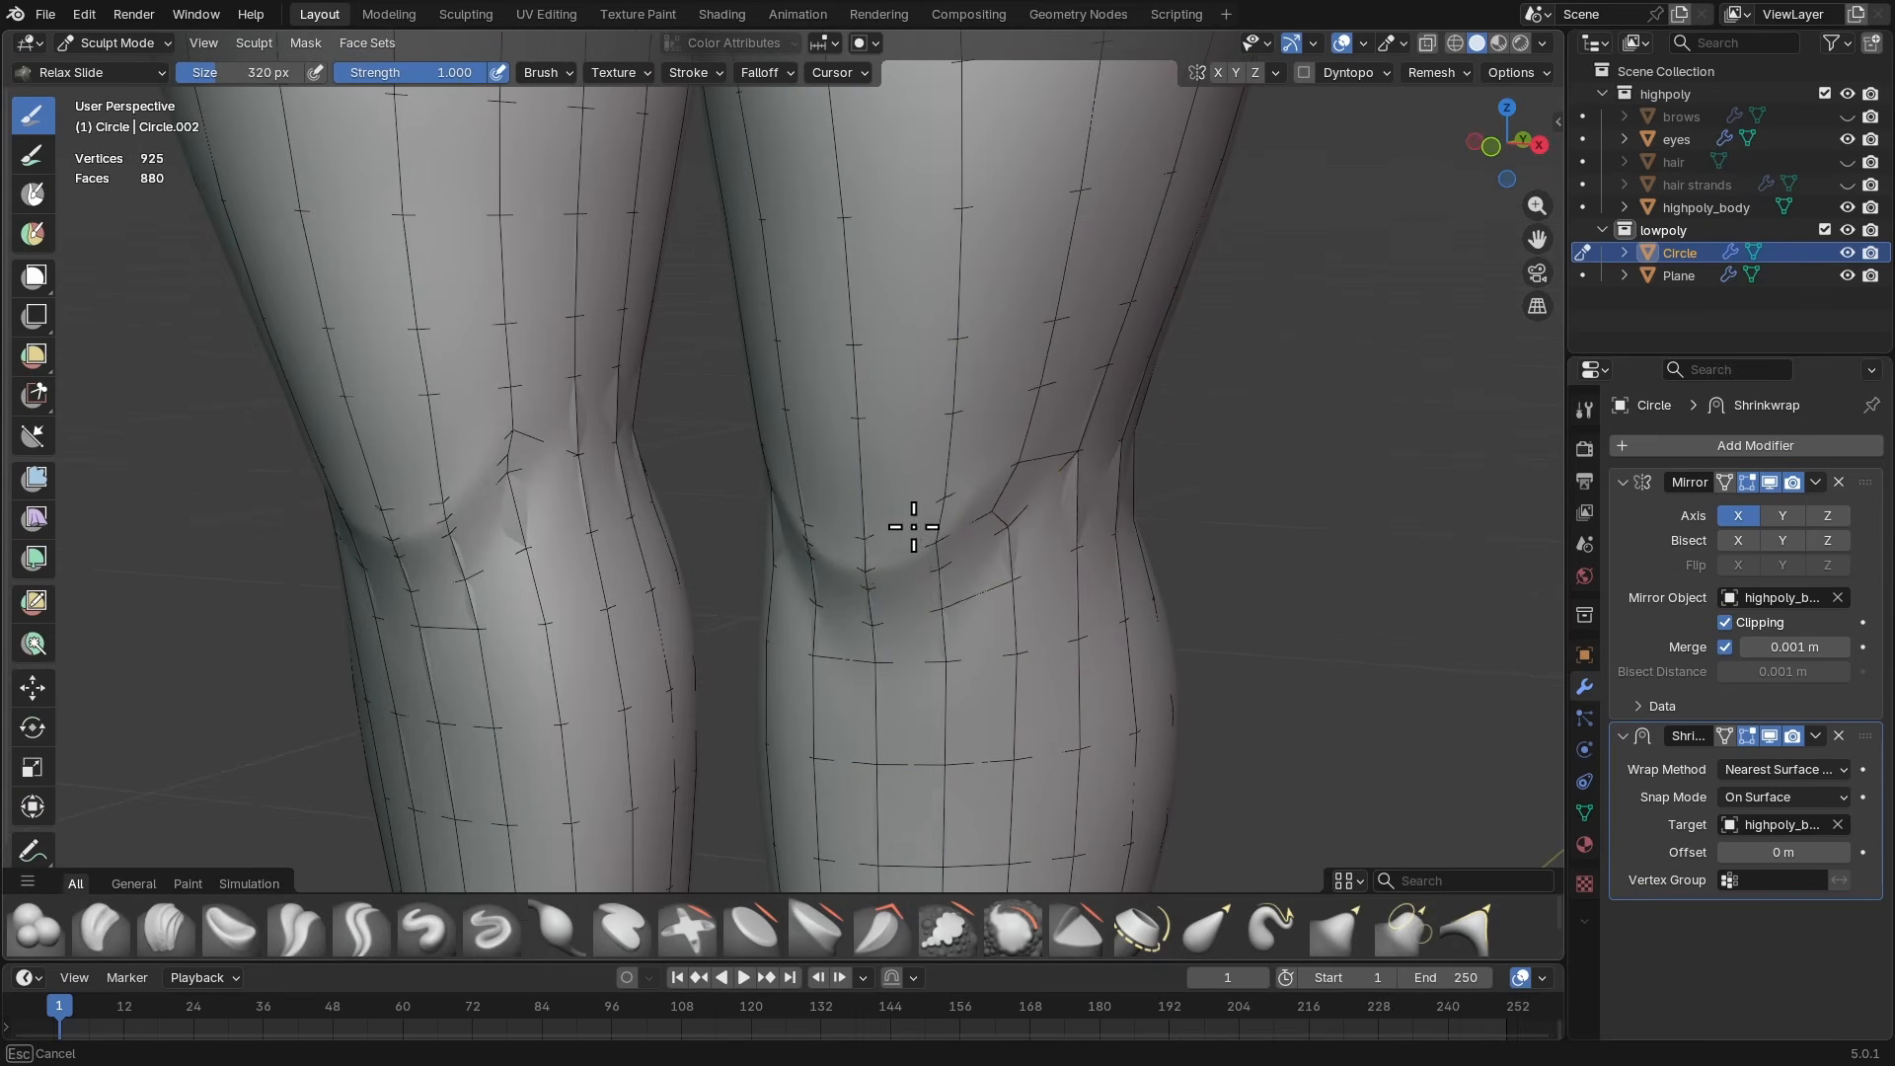
{"action": "middle_click_drag", "start_coordinate": [913, 526], "coordinate": [878, 515]}
{"action": "middle_click_drag", "start_coordinate": [745, 481], "coordinate": [766, 499]}
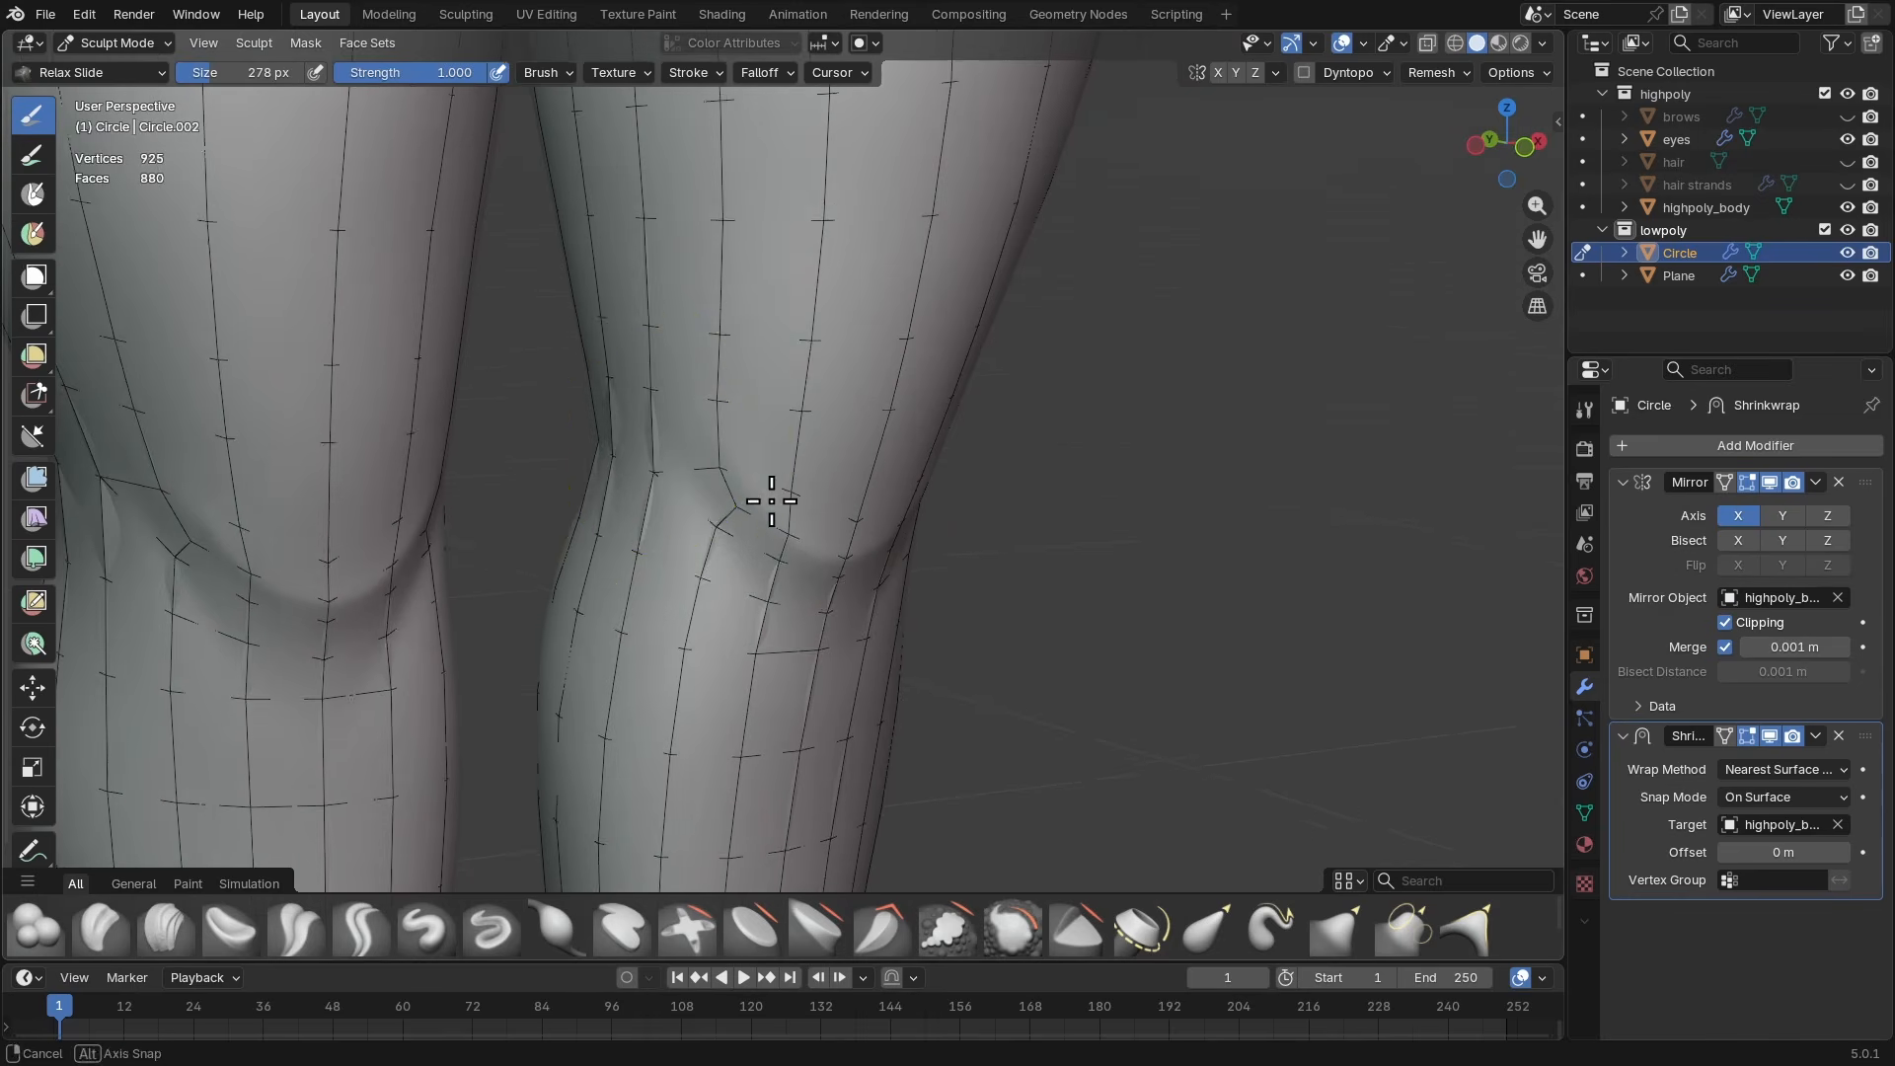
- Relax the inner side of the knee and the area beneath the kneecap, adjusting the Relax Slide brush size as needed
{"action": "key", "text": "f"}
{"action": "left_click", "coordinate": [667, 419]}
{"action": "key", "text": "f"}
{"action": "left_click_drag", "start_coordinate": [667, 444], "coordinate": [770, 495]}
{"action": "left_click", "coordinate": [757, 449]}
{"action": "key", "text": "f"}
{"action": "mouse_move", "coordinate": [849, 568]}
{"action": "middle_mouse_down"}
{"action": "mouse_move", "coordinate": [794, 563]}
{"action": "mouse_move", "coordinate": [918, 550]}
{"action": "mouse_move", "coordinate": [867, 570]}
{"action": "middle_mouse_up"}
{"action": "left_click", "coordinate": [789, 573]}
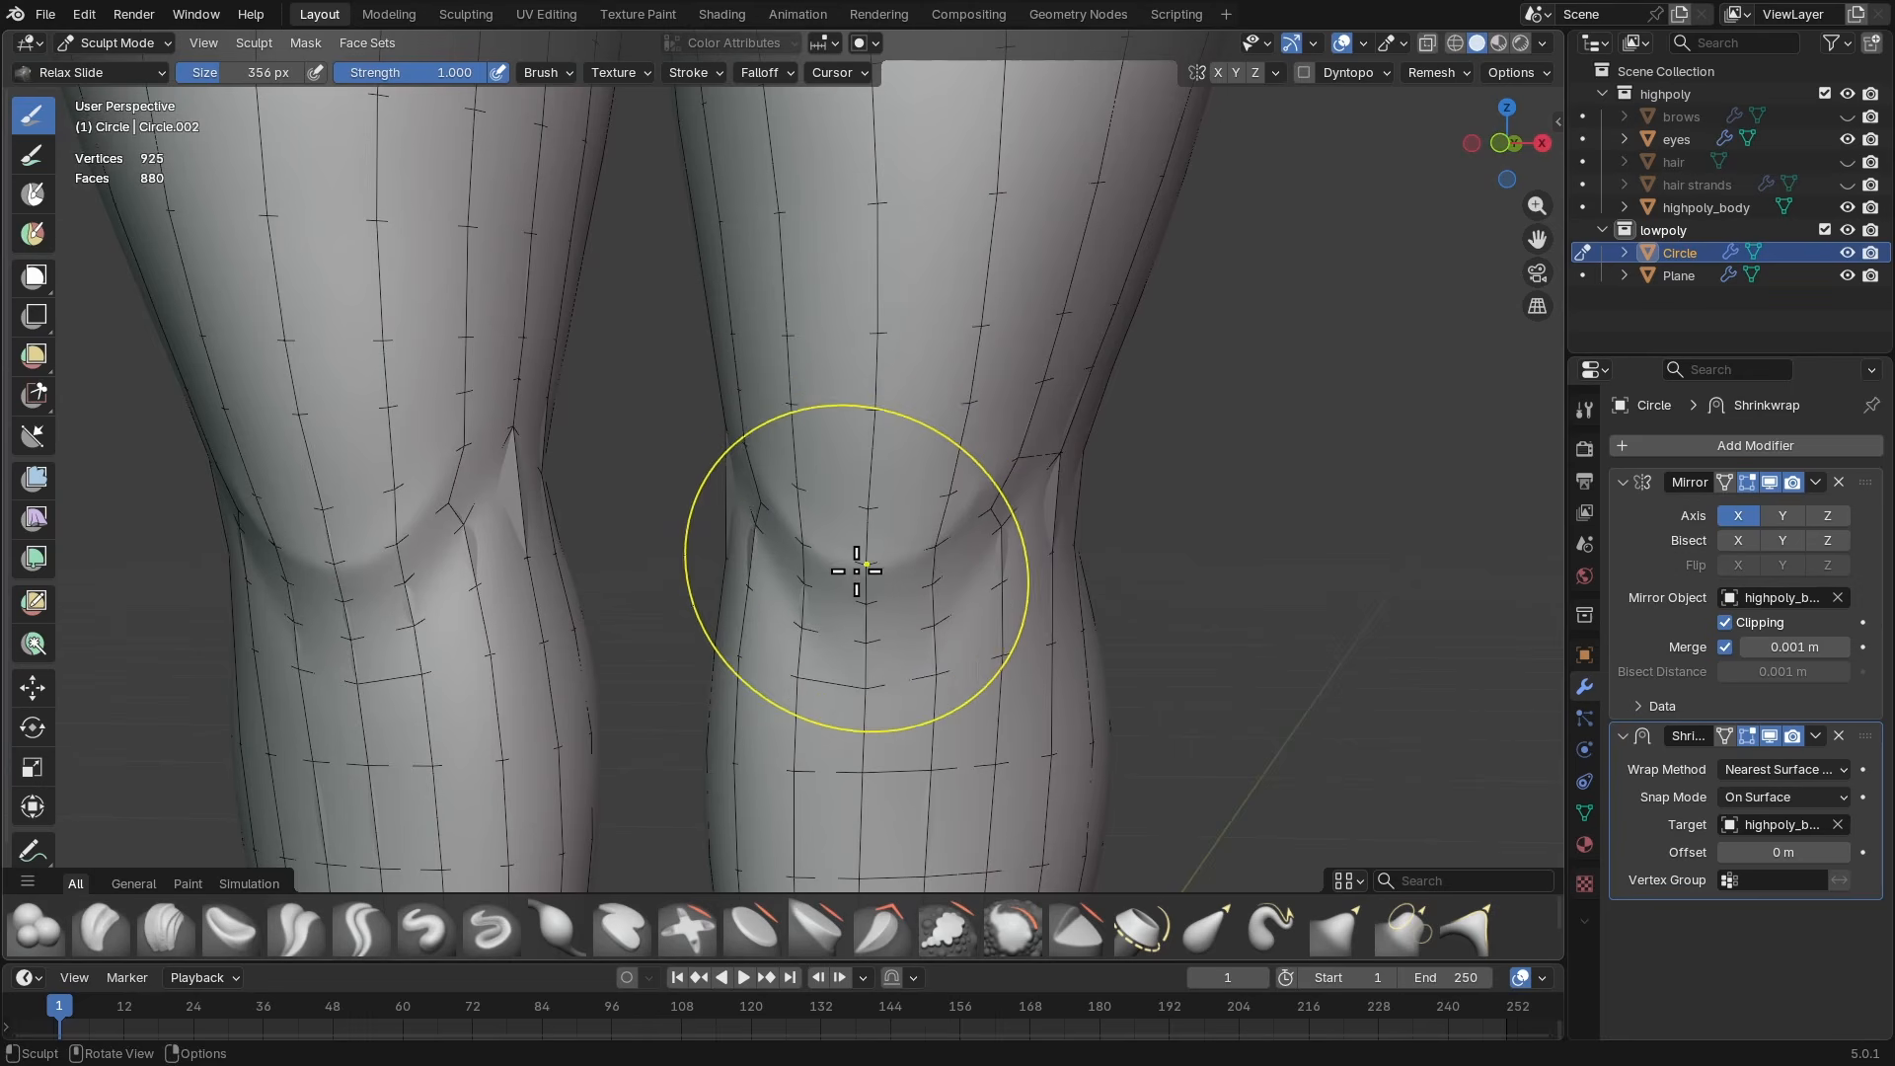
- Even out the loops around the whole knee and lower thigh with Relax Slide strokes, resizing the brush to about 294 px
{"action": "key", "text": "f"}
{"action": "left_click", "coordinate": [888, 537]}
{"action": "middle_click_drag", "start_coordinate": [1092, 389], "coordinate": [867, 518]}
{"action": "left_click_drag", "start_coordinate": [866, 518], "coordinate": [839, 533], "text": "alt"}
{"action": "mouse_move", "coordinate": [924, 566]}
{"action": "left_mouse_down"}
{"action": "mouse_move", "coordinate": [902, 605]}
{"action": "mouse_move", "coordinate": [928, 599]}
{"action": "left_mouse_up"}
{"action": "left_click_drag", "start_coordinate": [933, 593], "coordinate": [904, 509], "text": "alt"}
{"action": "key", "text": "f"}
{"action": "left_click", "coordinate": [844, 405]}
{"action": "left_click_drag", "start_coordinate": [789, 306], "coordinate": [891, 376]}
{"action": "middle_click_drag", "start_coordinate": [890, 376], "coordinate": [807, 362]}
{"action": "middle_click_drag", "start_coordinate": [668, 402], "coordinate": [806, 386]}
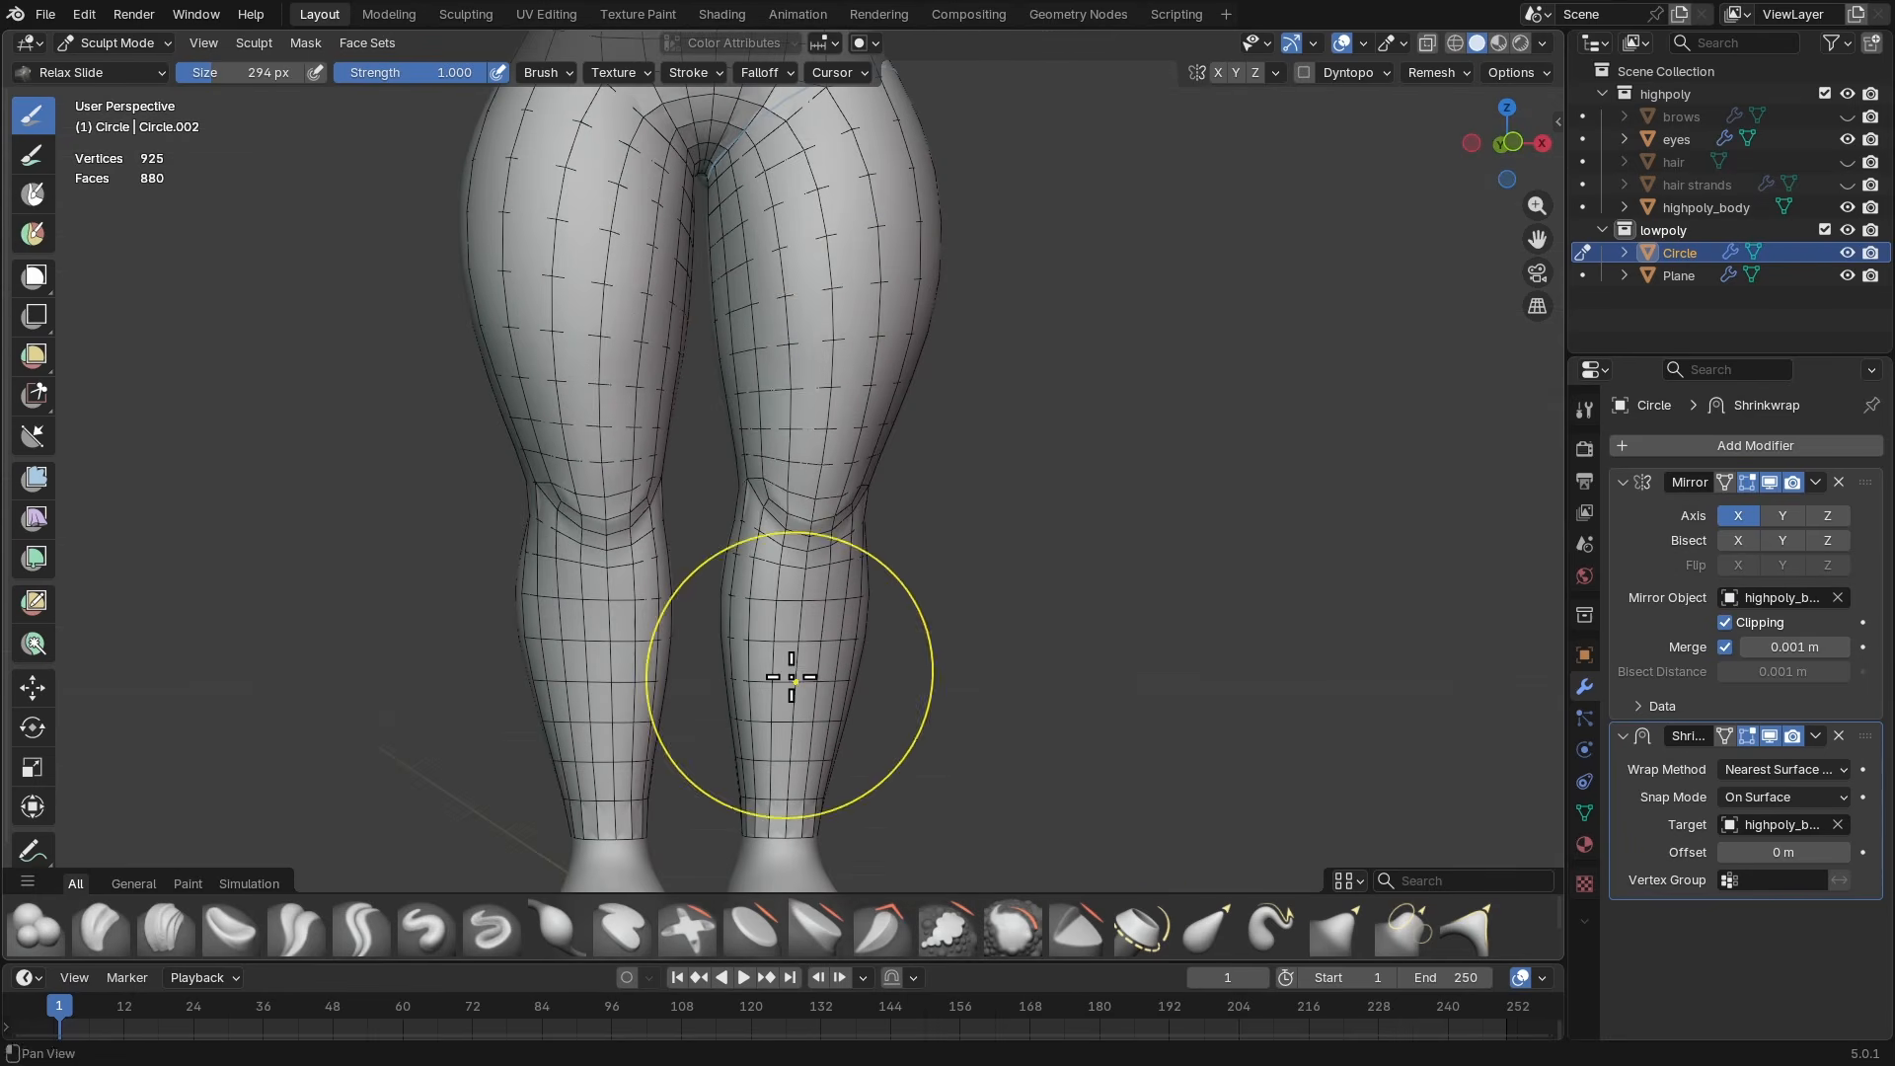
- Relax the topology behind the knee and along the calf with the Relax Slide brush at about 272 px
{"action": "middle_click_drag", "start_coordinate": [782, 677], "coordinate": [764, 595]}
{"action": "middle_click_drag", "start_coordinate": [1093, 368], "coordinate": [735, 421], "text": "ctrl"}
{"action": "middle_click_drag", "start_coordinate": [751, 527], "coordinate": [879, 480]}
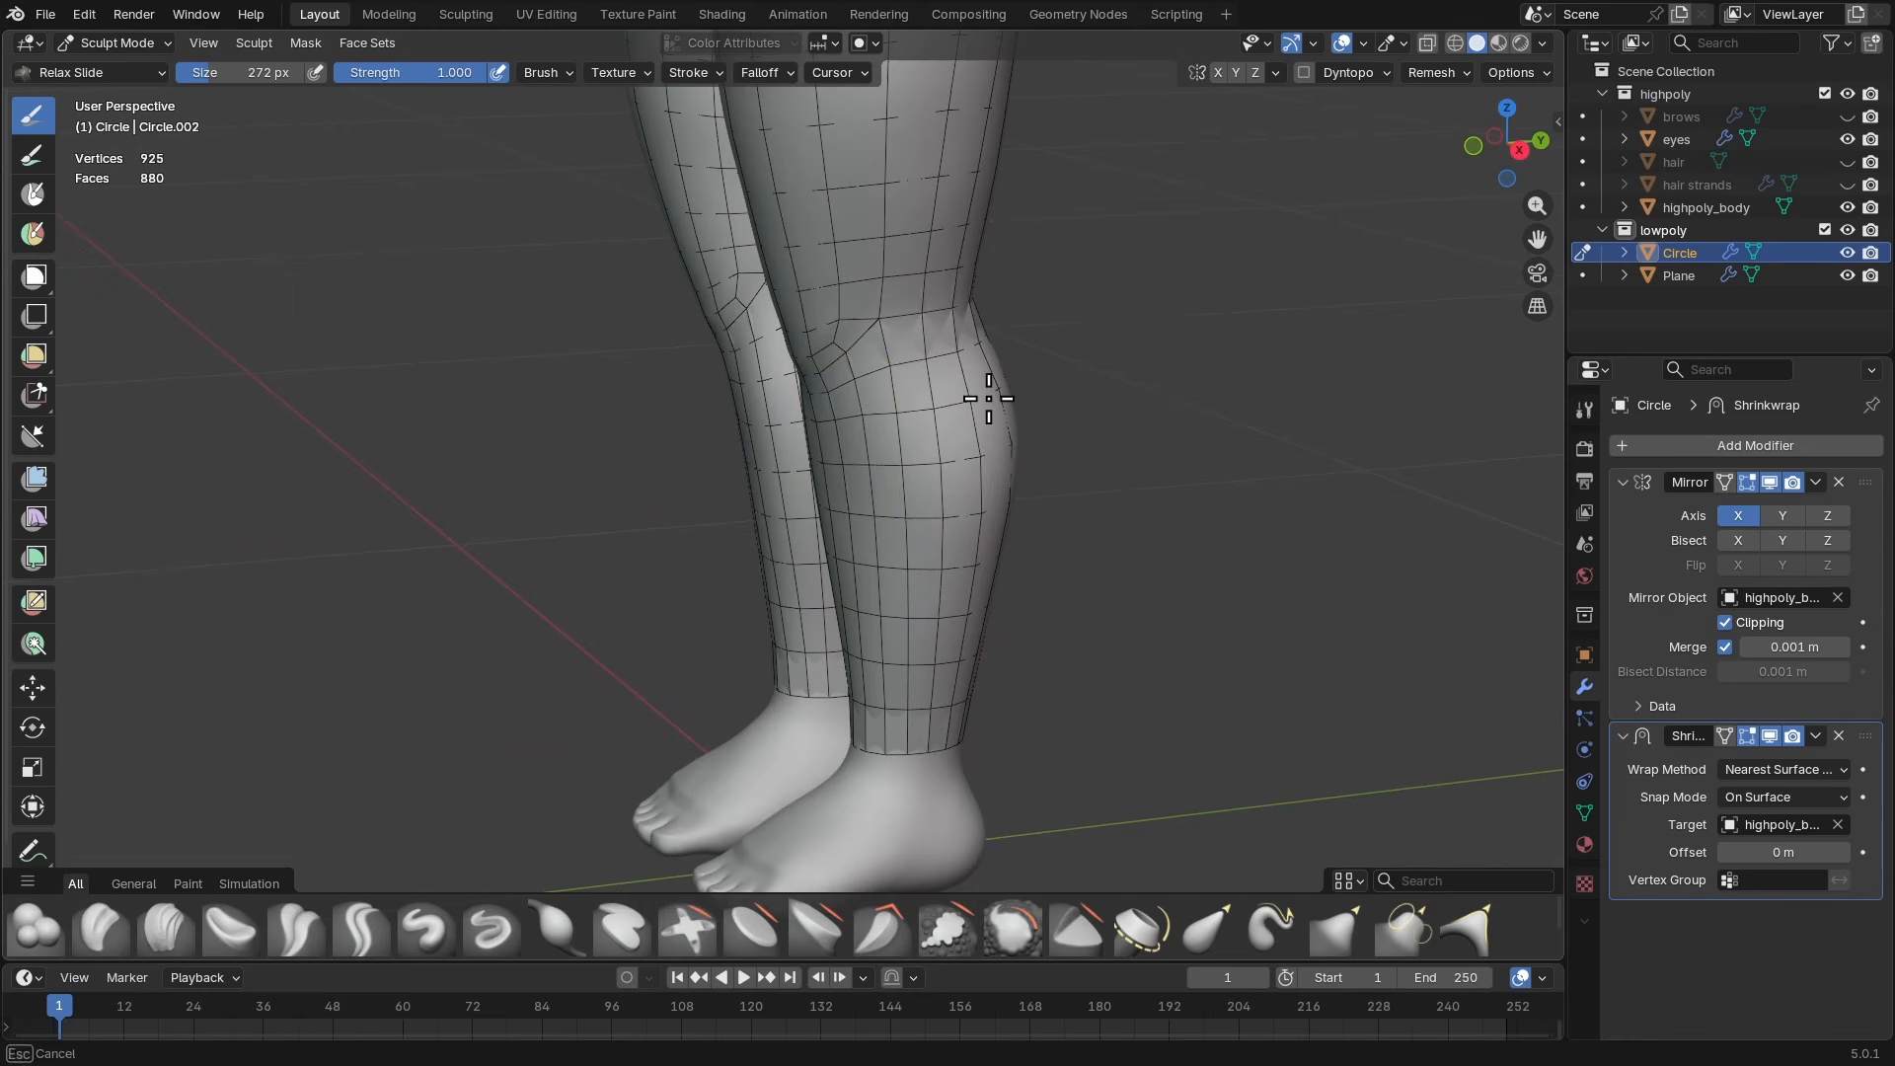
{"action": "middle_click_drag", "start_coordinate": [1029, 466], "coordinate": [972, 593], "text": "ctrl"}
{"action": "middle_click_drag", "start_coordinate": [957, 513], "coordinate": [1152, 436]}
- Switch to Object Mode and bring the character's upper chest and neck gap into view
{"action": "key", "text": "ctrl+Tab"}
{"action": "mouse_move", "coordinate": [1005, 293]}
{"action": "middle_mouse_down", "text": "shift"}
{"action": "mouse_move", "coordinate": [1080, 474]}
{"action": "mouse_move", "coordinate": [1036, 508]}
{"action": "middle_mouse_up", "text": "shift"}
{"action": "middle_click_drag", "start_coordinate": [1036, 553], "coordinate": [995, 405], "text": "ctrl"}
{"action": "mouse_move", "coordinate": [994, 405]}
{"action": "middle_mouse_down", "text": "shift"}
{"action": "mouse_move", "coordinate": [875, 563]}
{"action": "mouse_move", "coordinate": [827, 529]}
{"action": "mouse_move", "coordinate": [833, 471]}
{"action": "mouse_move", "coordinate": [823, 526]}
{"action": "middle_mouse_up", "text": "shift"}
{"action": "middle_click_drag", "start_coordinate": [867, 370], "coordinate": [845, 427]}
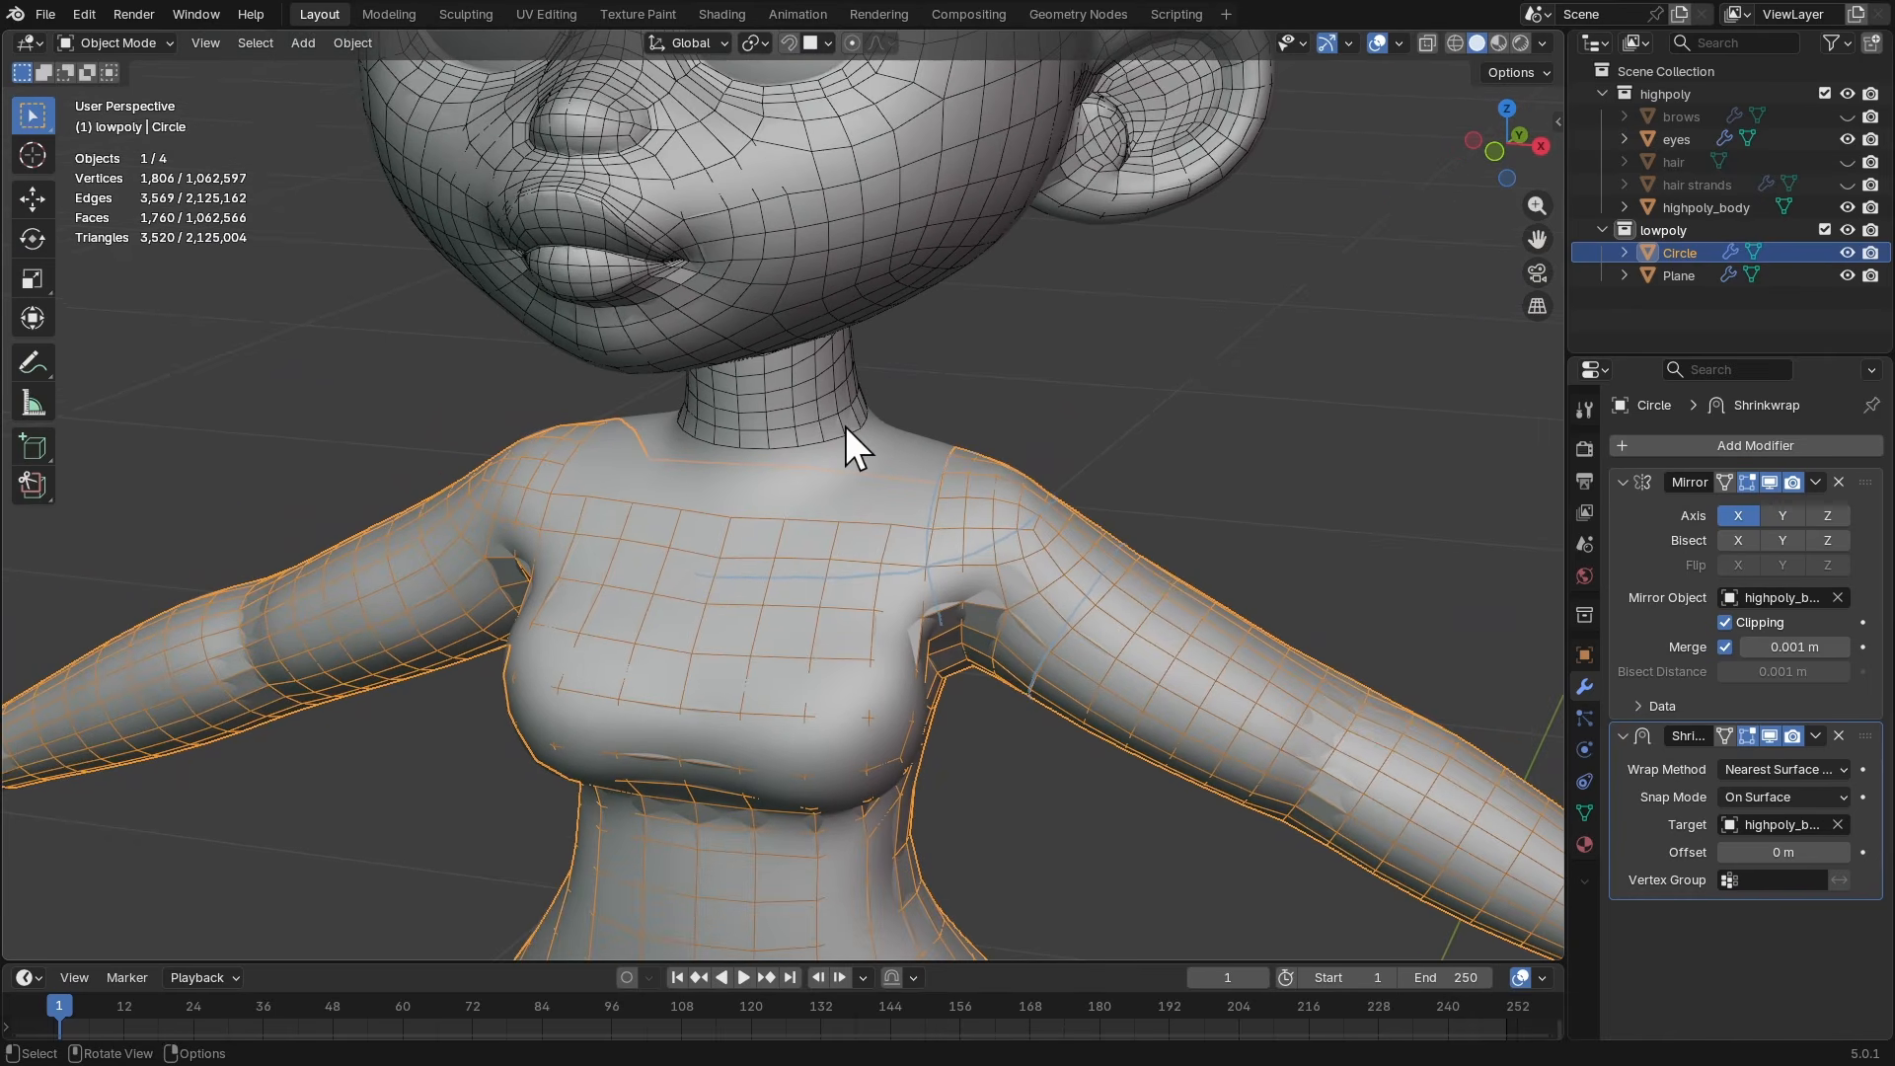
- Add the head and neck mesh to the selection as the active object and join the body mesh into it
{"action": "left_click", "coordinate": [795, 429], "text": "shift"}
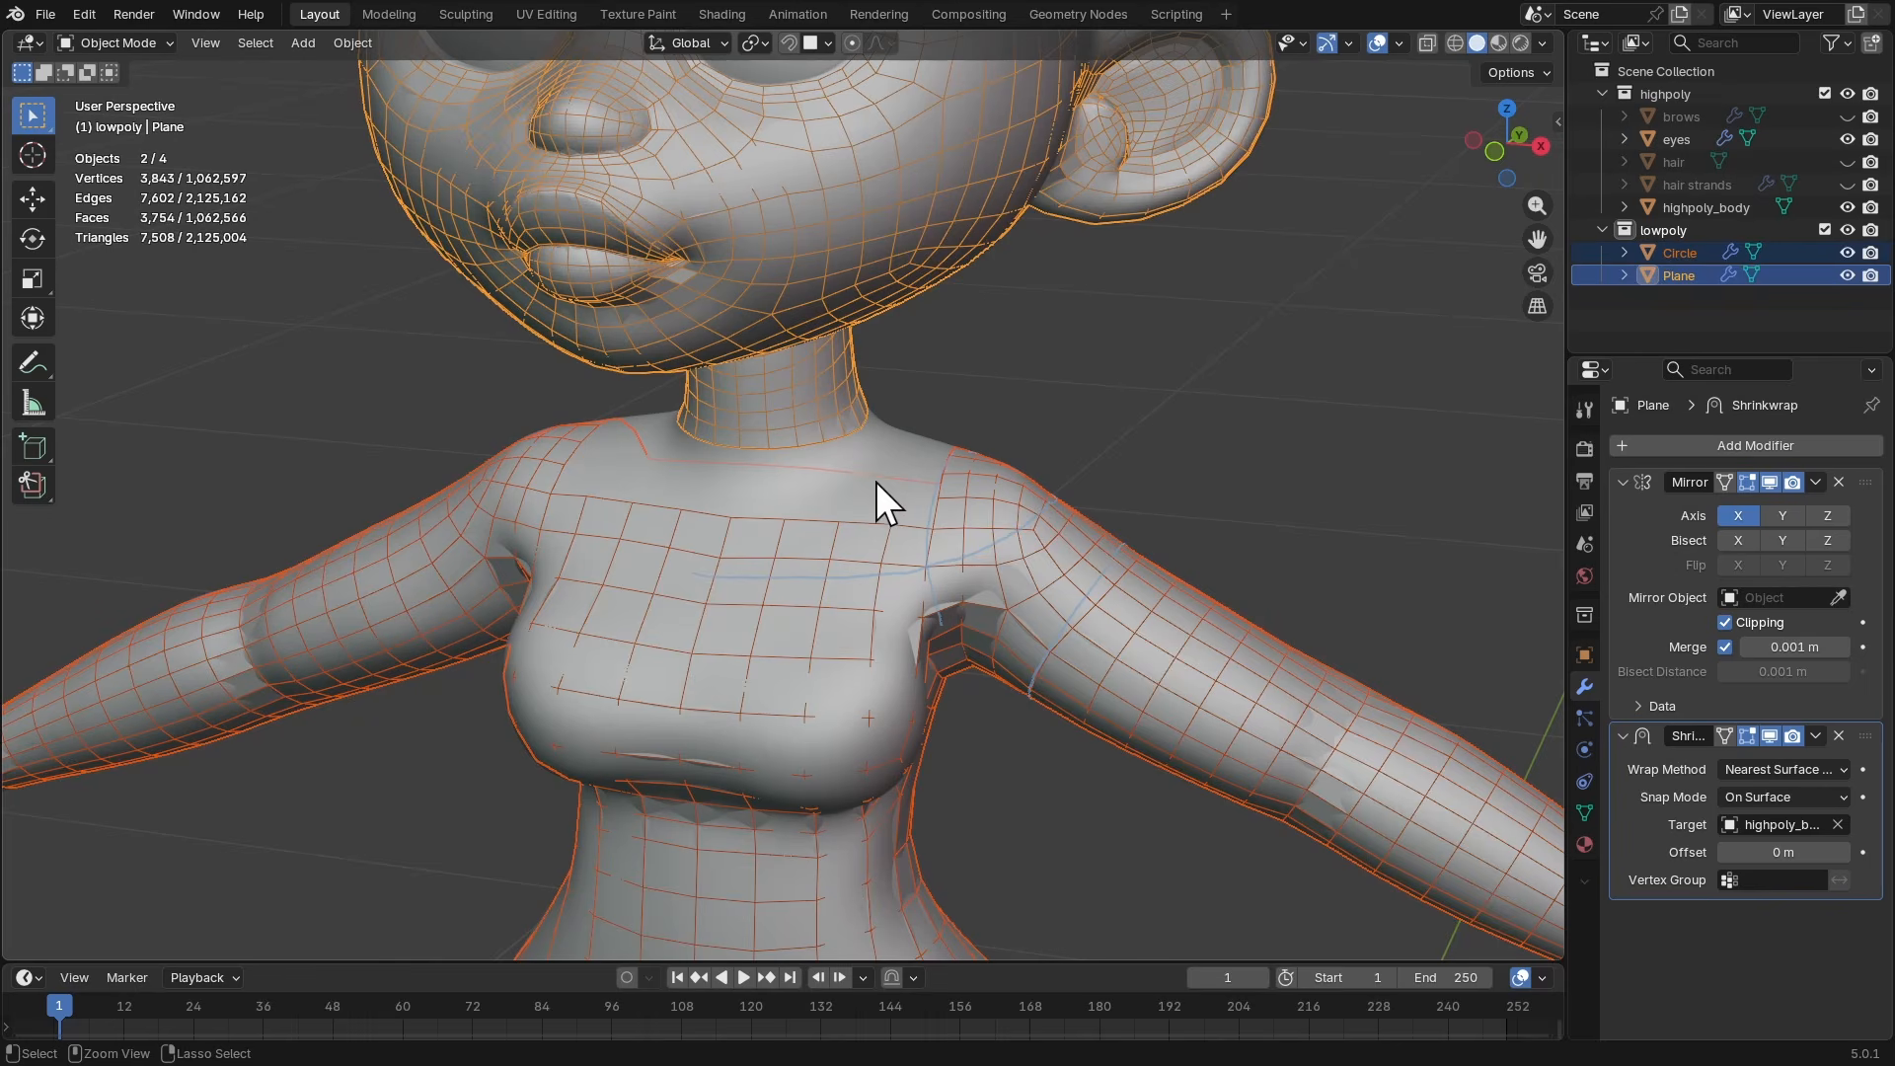
{"action": "key", "text": "ctrl+j"}
{"action": "scroll", "coordinate": [952, 361], "scroll_direction": "down", "scroll_amount": 2}
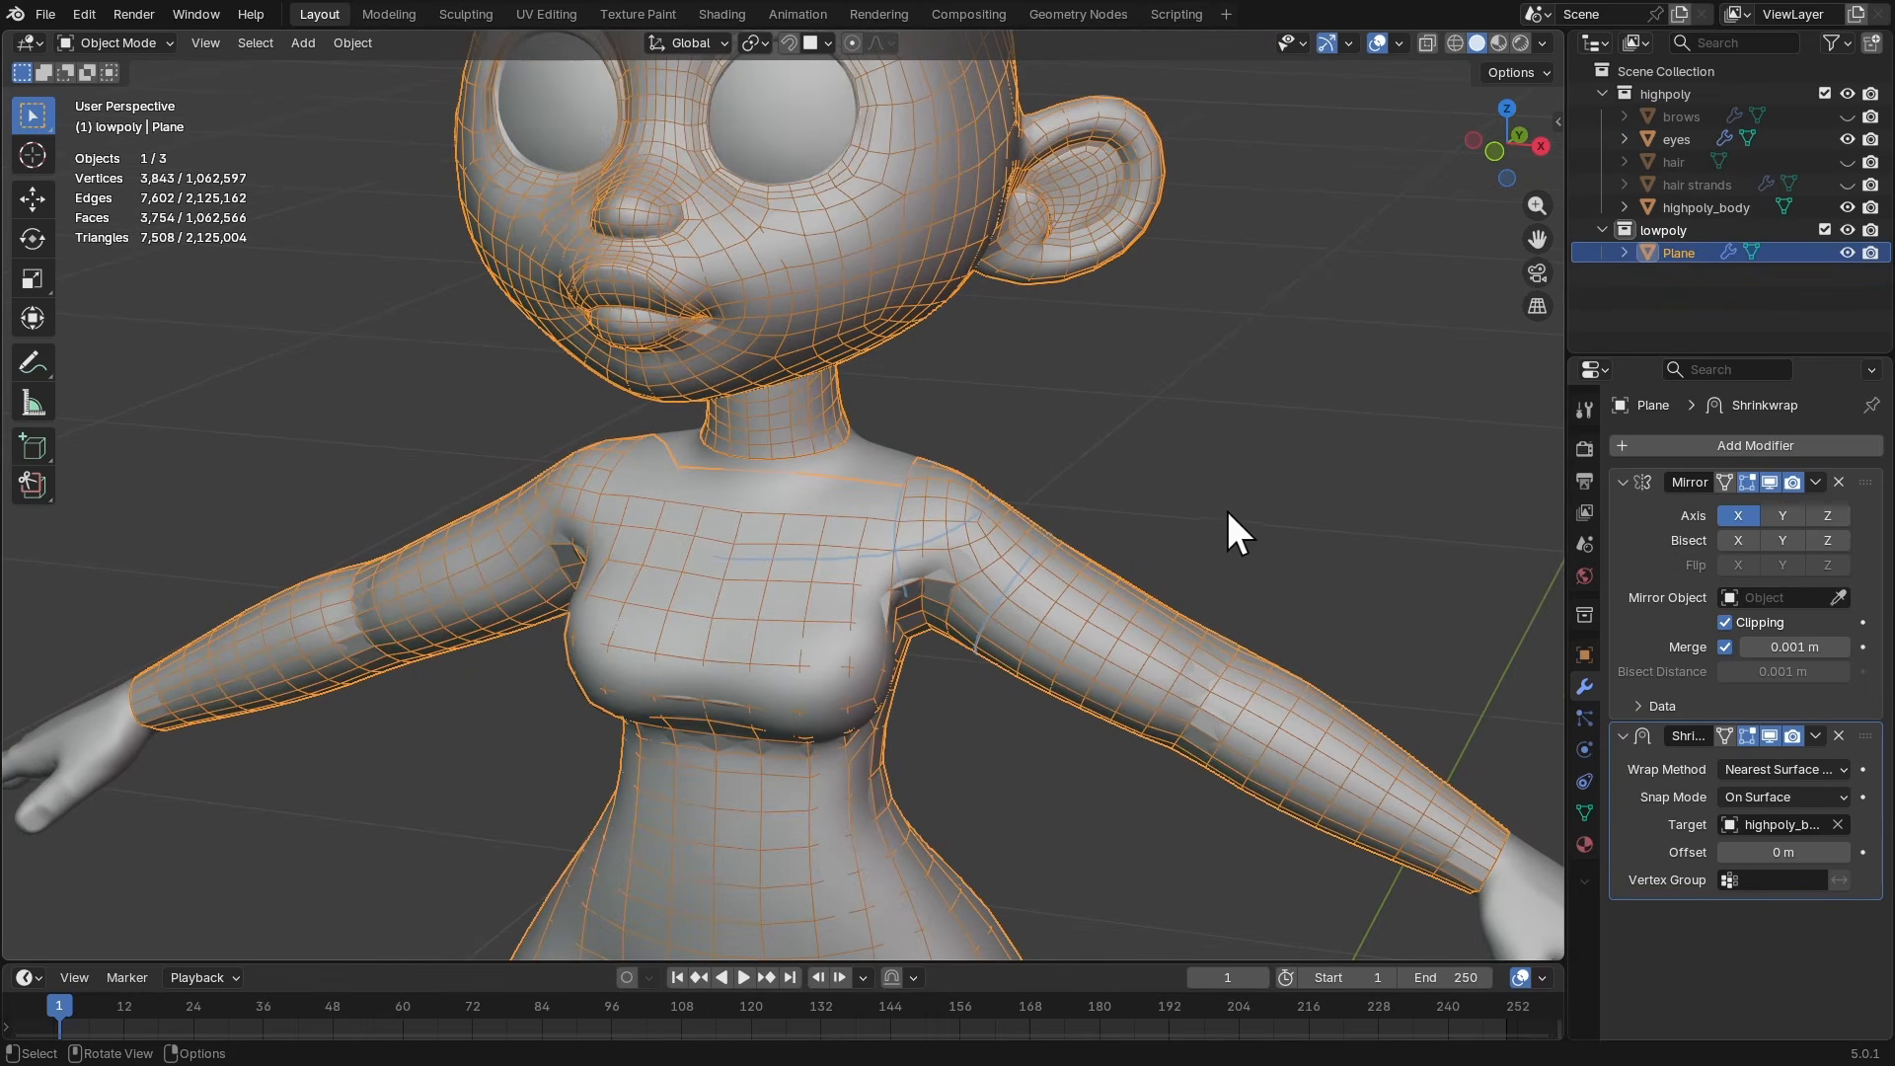
{"action": "scroll", "coordinate": [1164, 498], "scroll_direction": "up", "scroll_amount": 2}
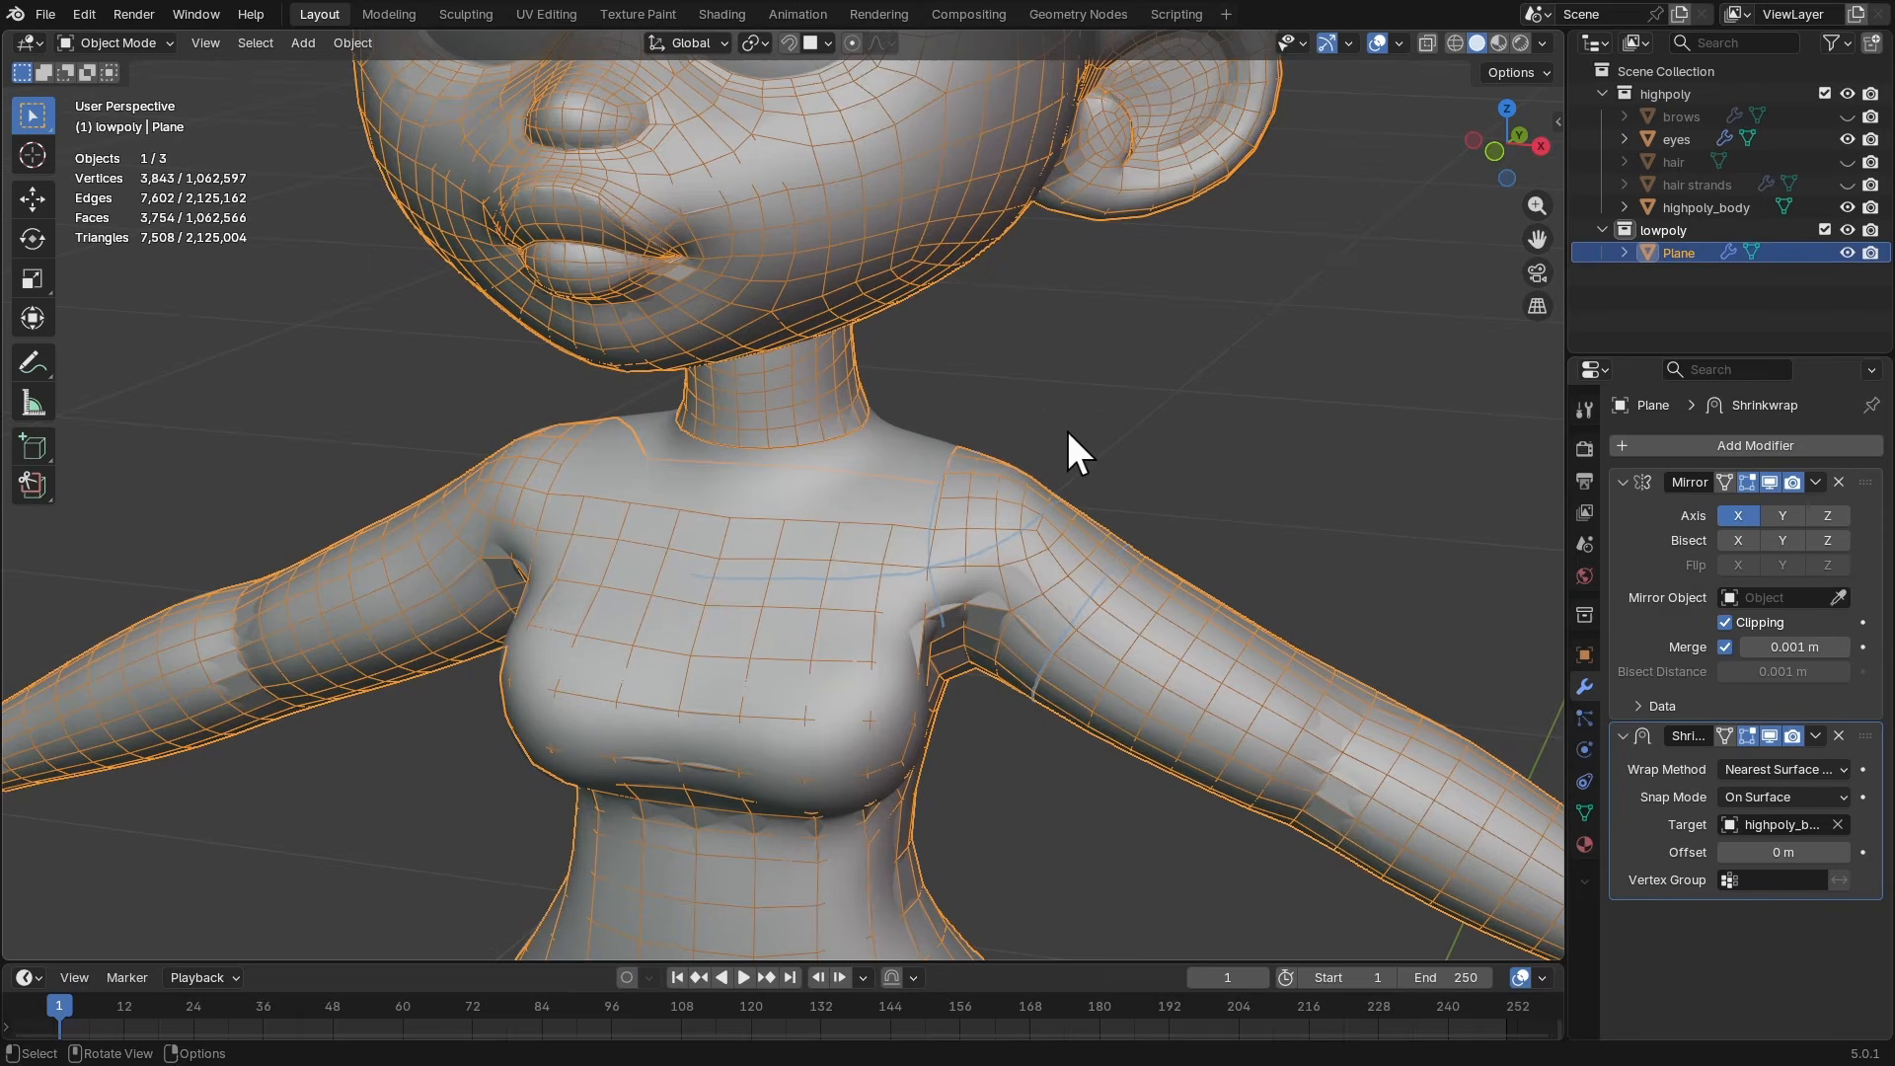
- In Edit Mode, fill the gap between the neck base and the chest and shoulder border with a row of faces
{"action": "key", "text": "Tab"}
{"action": "scroll", "coordinate": [981, 393], "scroll_direction": "up", "scroll_amount": 3}
{"action": "left_click", "coordinate": [748, 447], "text": "alt"}
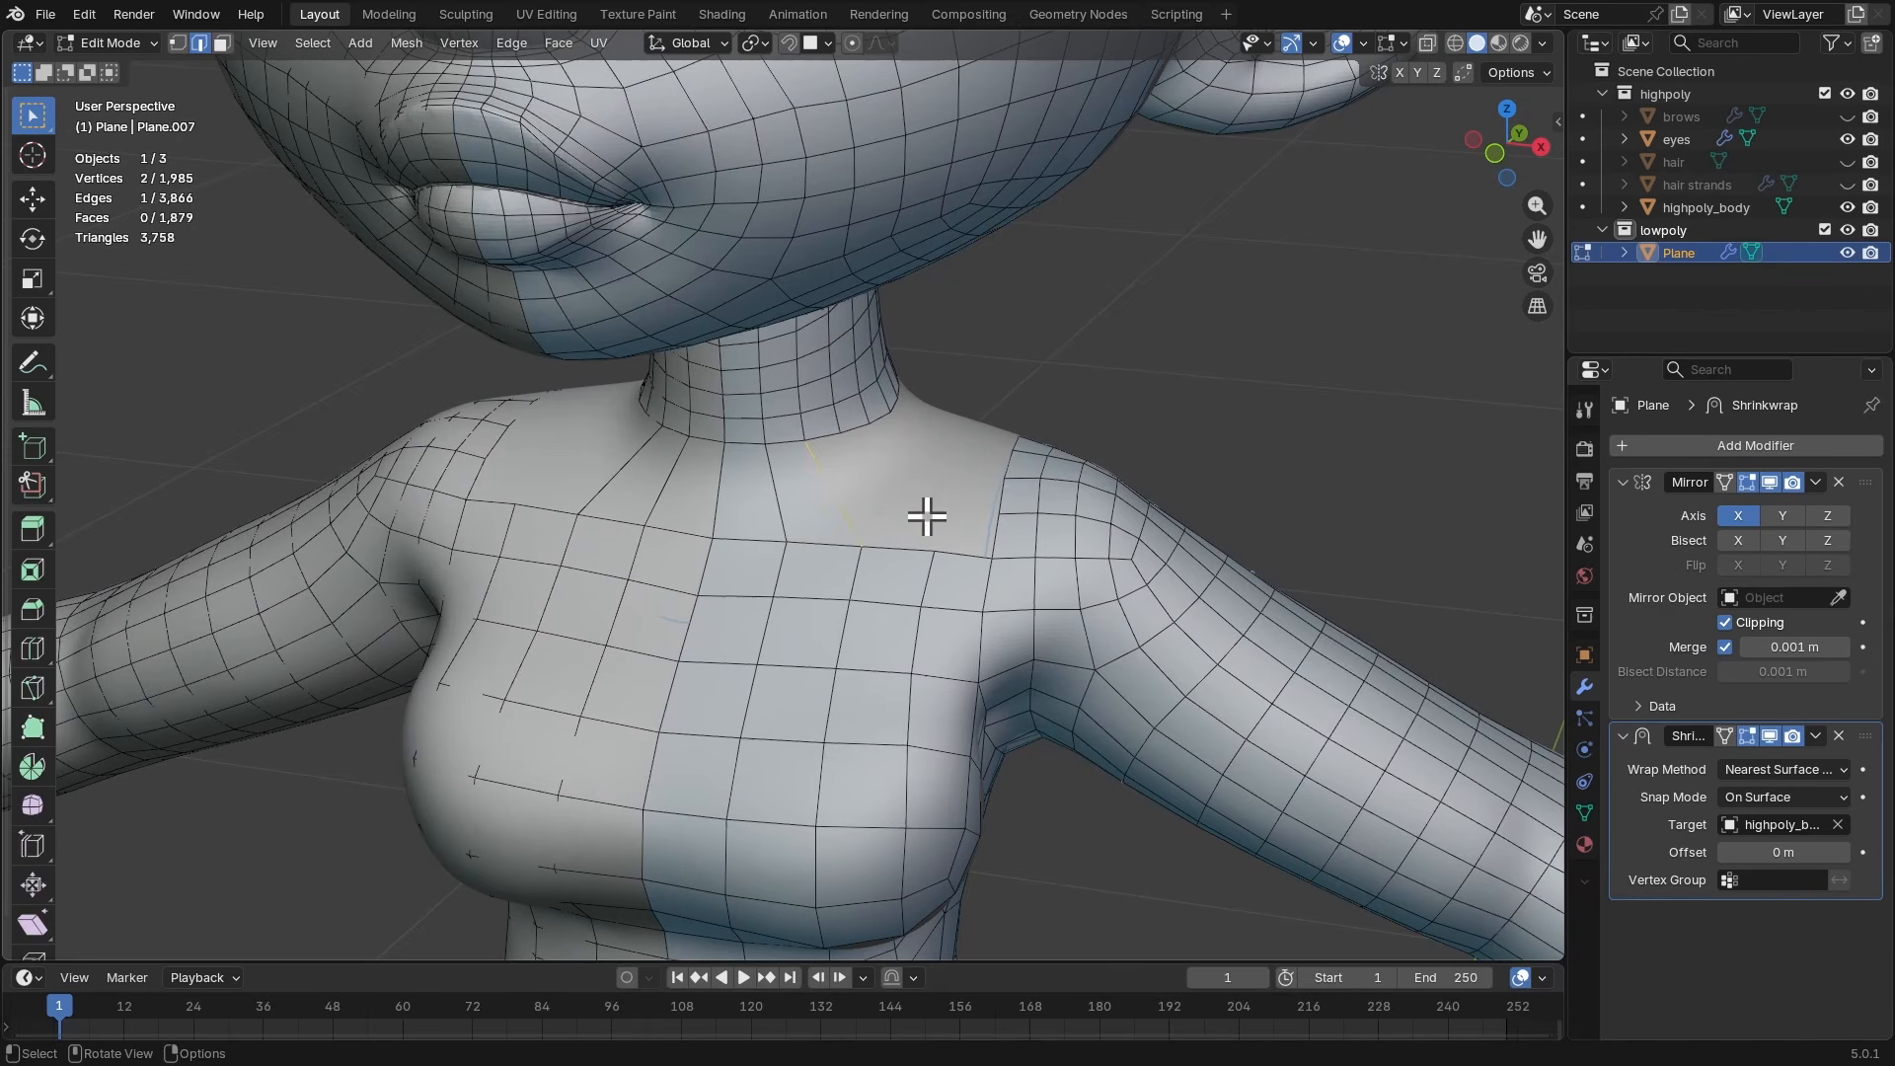
{"action": "middle_click_drag", "start_coordinate": [964, 532], "coordinate": [977, 450]}
{"action": "key", "text": "f"}
- Add three evenly spaced loop cuts through the new faces running around the neck base, without sliding them
{"action": "key", "text": "ctrl+r"}
{"action": "key", "text": "3"}
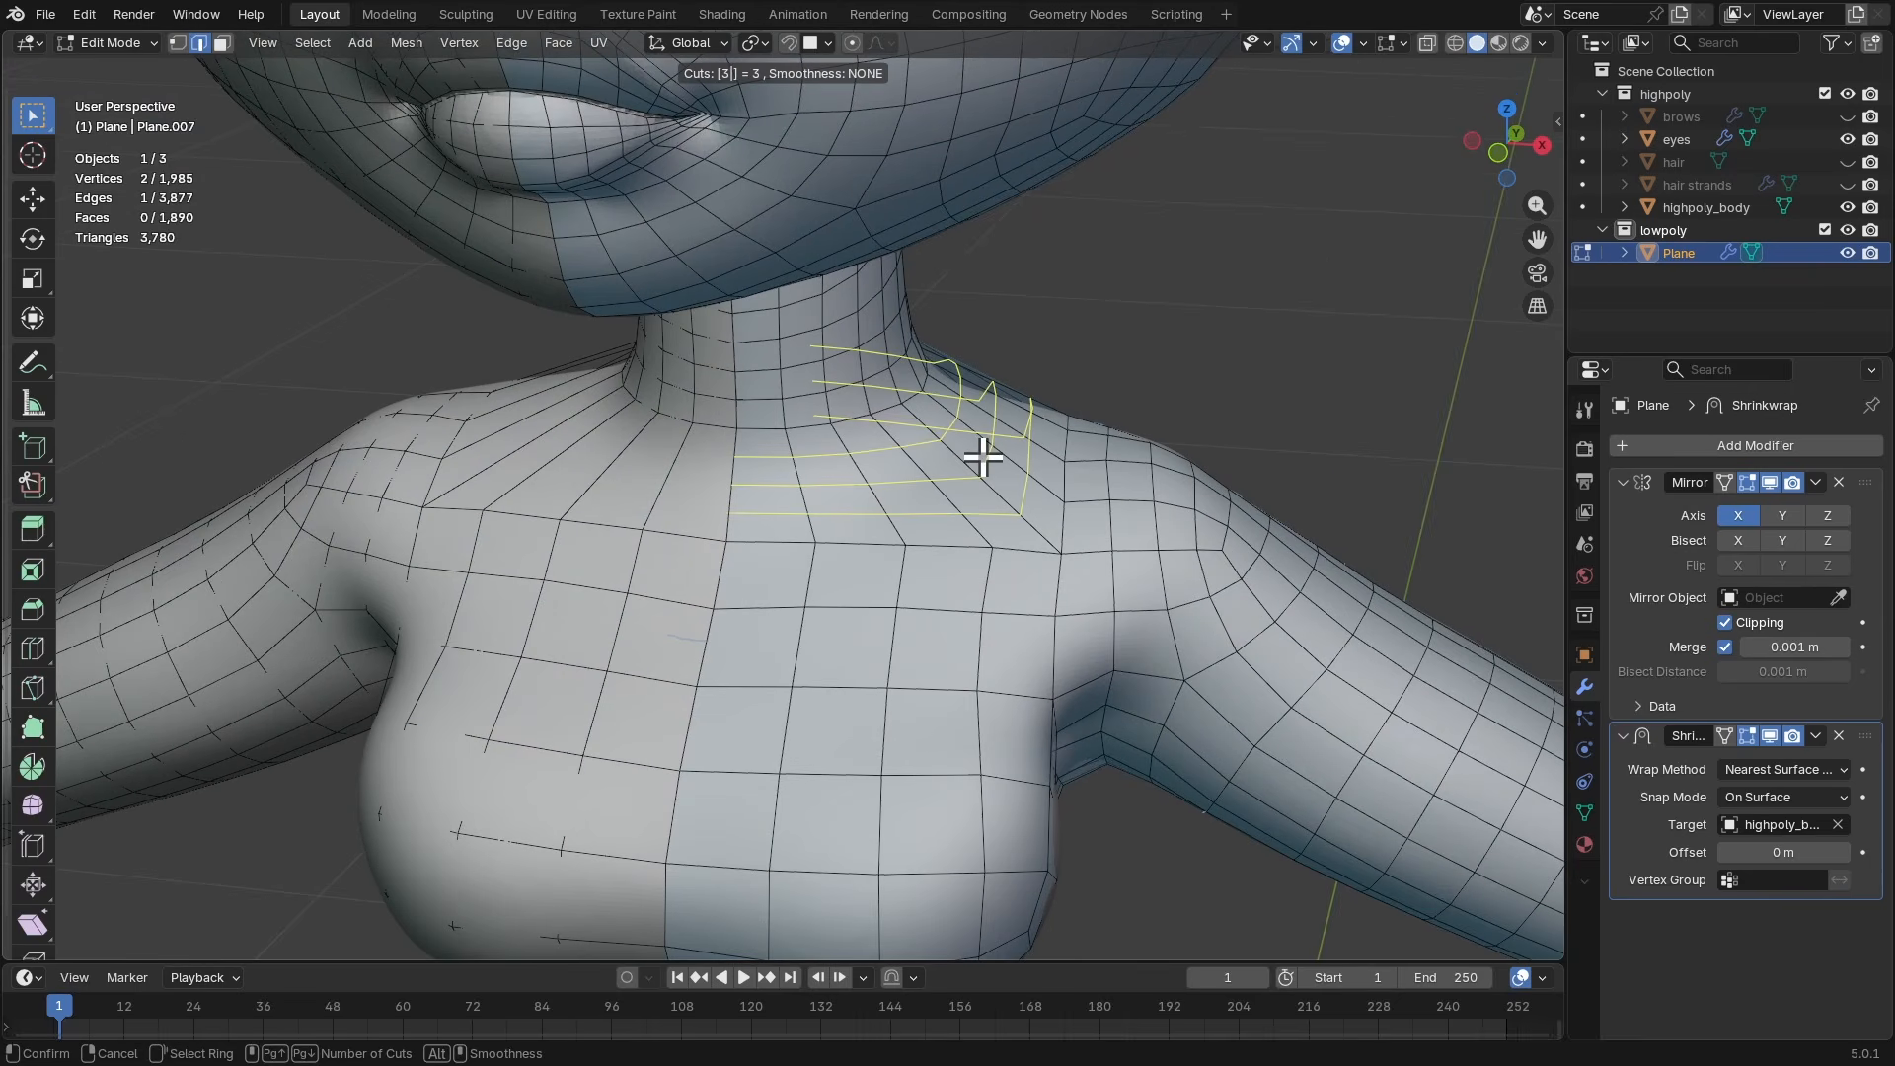
{"action": "left_click", "coordinate": [980, 455]}
{"action": "right_click", "coordinate": [975, 454]}
{"action": "middle_click_drag", "start_coordinate": [975, 452], "coordinate": [1087, 414]}
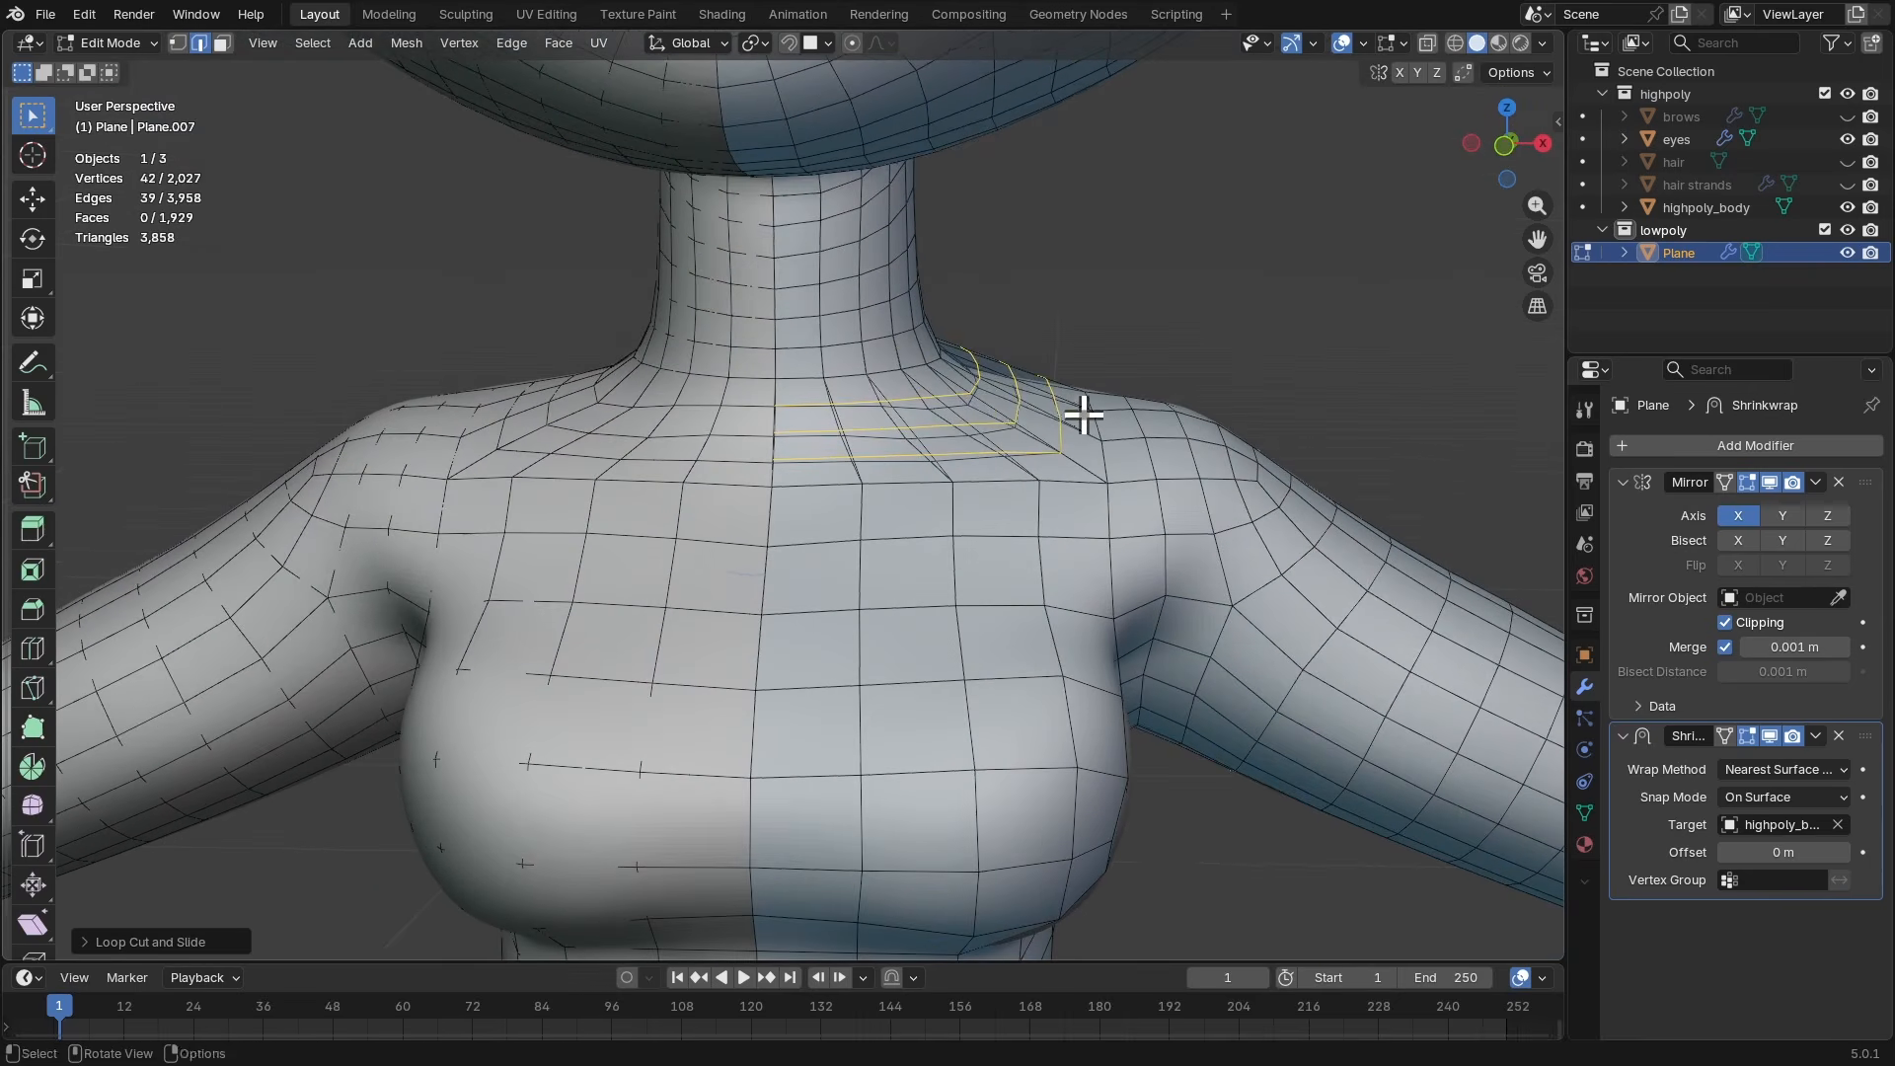
- Return to Object Mode, duplicate the Shrinkwrap modifier and apply the copy so the new loops conform to the high-poly body
{"action": "key", "text": "Tab"}
{"action": "scroll", "coordinate": [1085, 454], "scroll_direction": "down", "scroll_amount": 2}
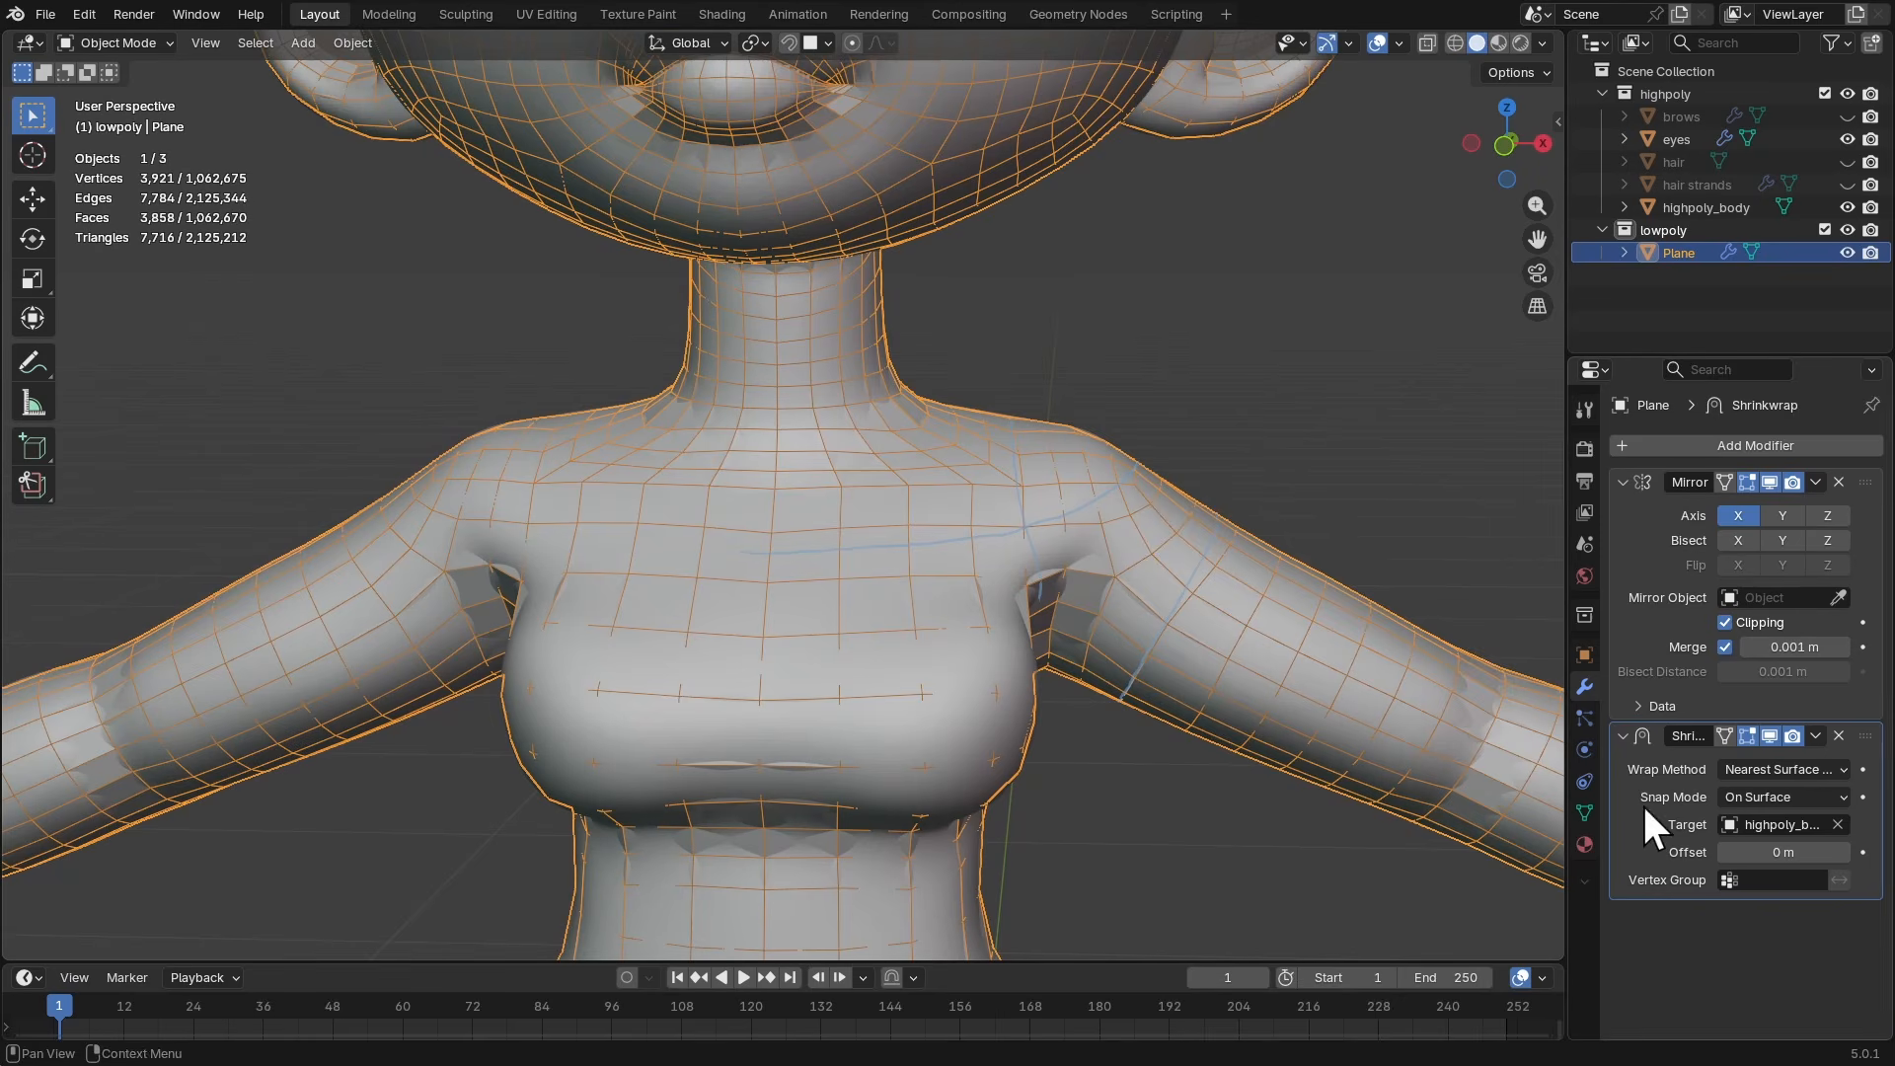
{"action": "key", "text": "shift+d"}
{"action": "key", "text": "ctrl+a"}
{"action": "scroll", "coordinate": [1378, 667], "scroll_direction": "up", "scroll_amount": 2}
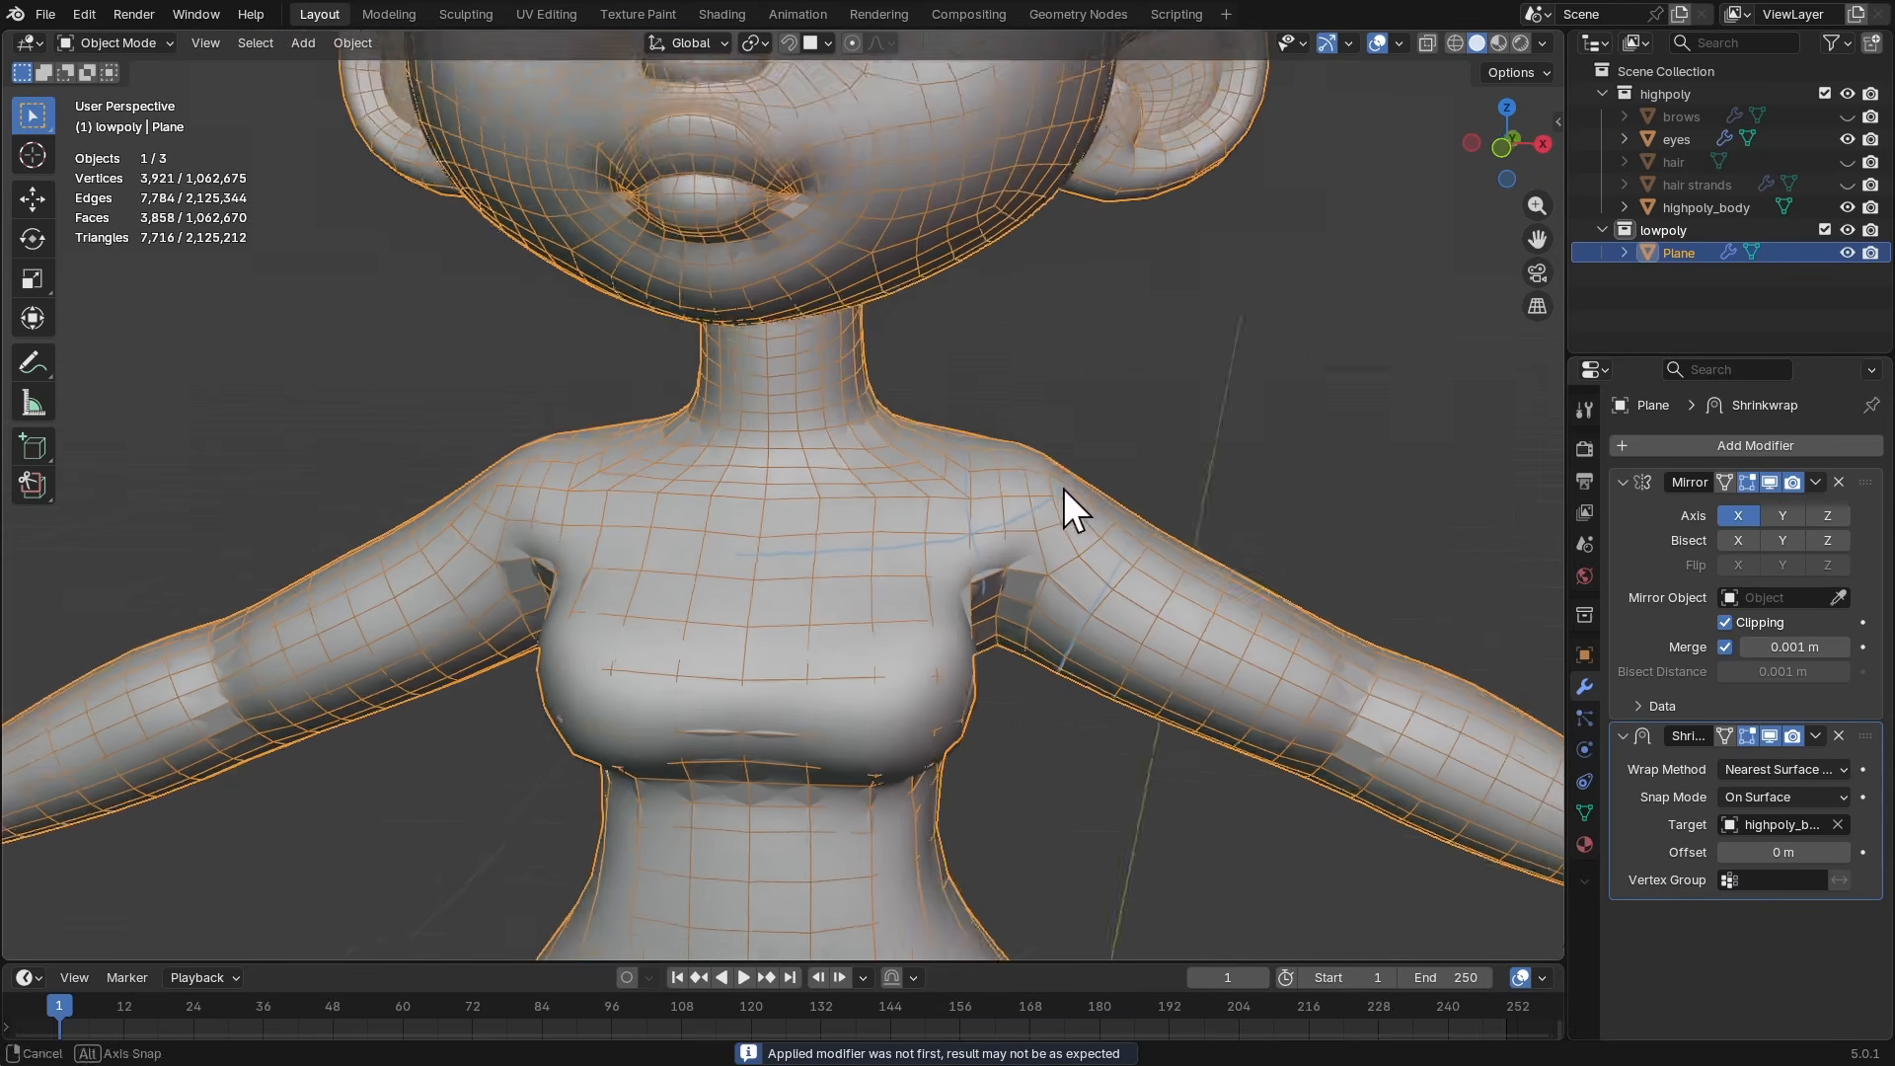
{"action": "key", "text": "alt+a"}
{"action": "left_click", "coordinate": [867, 456]}
{"action": "left_click", "coordinate": [862, 434]}
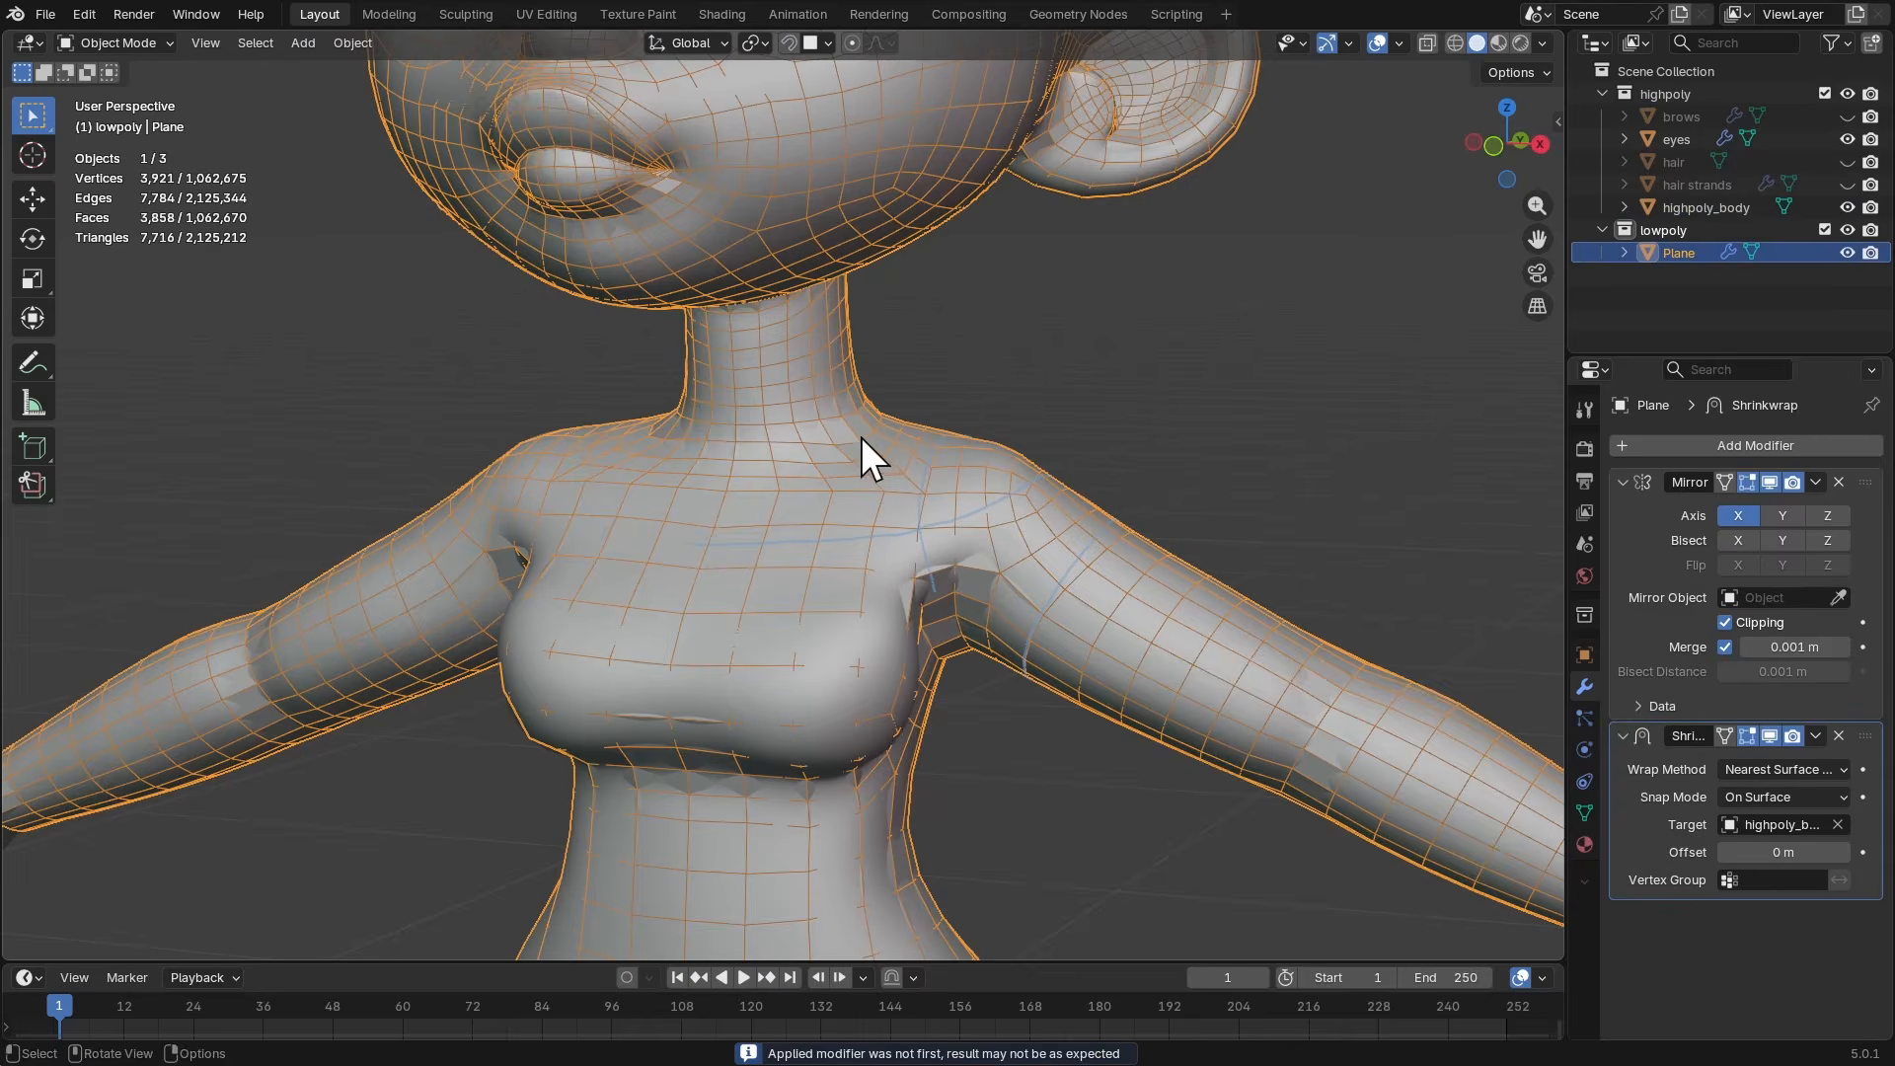
- Relax the new loops around the neck base and shoulders in Sculpt Mode with a resized brush, and return to Object Mode
{"action": "key", "text": "ctrl+Tab"}
{"action": "mouse_move", "coordinate": [846, 500]}
{"action": "middle_mouse_down"}
{"action": "mouse_move", "coordinate": [846, 542]}
{"action": "mouse_move", "coordinate": [845, 511]}
{"action": "mouse_move", "coordinate": [804, 486]}
{"action": "mouse_move", "coordinate": [710, 542]}
{"action": "middle_mouse_up"}
{"action": "key", "text": "f"}
{"action": "left_click", "coordinate": [830, 509]}
{"action": "middle_click_drag", "start_coordinate": [846, 440], "coordinate": [742, 614], "text": "ctrl"}
{"action": "mouse_move", "coordinate": [839, 565]}
{"action": "middle_mouse_down", "text": "ctrl"}
{"action": "mouse_move", "coordinate": [861, 610]}
{"action": "mouse_move", "coordinate": [1121, 482]}
{"action": "mouse_move", "coordinate": [1184, 428]}
{"action": "mouse_move", "coordinate": [1176, 397]}
{"action": "mouse_move", "coordinate": [1214, 402]}
{"action": "middle_mouse_up", "text": "ctrl"}
{"action": "key", "text": "ctrl+Tab"}
{"action": "left_click", "coordinate": [820, 459]}
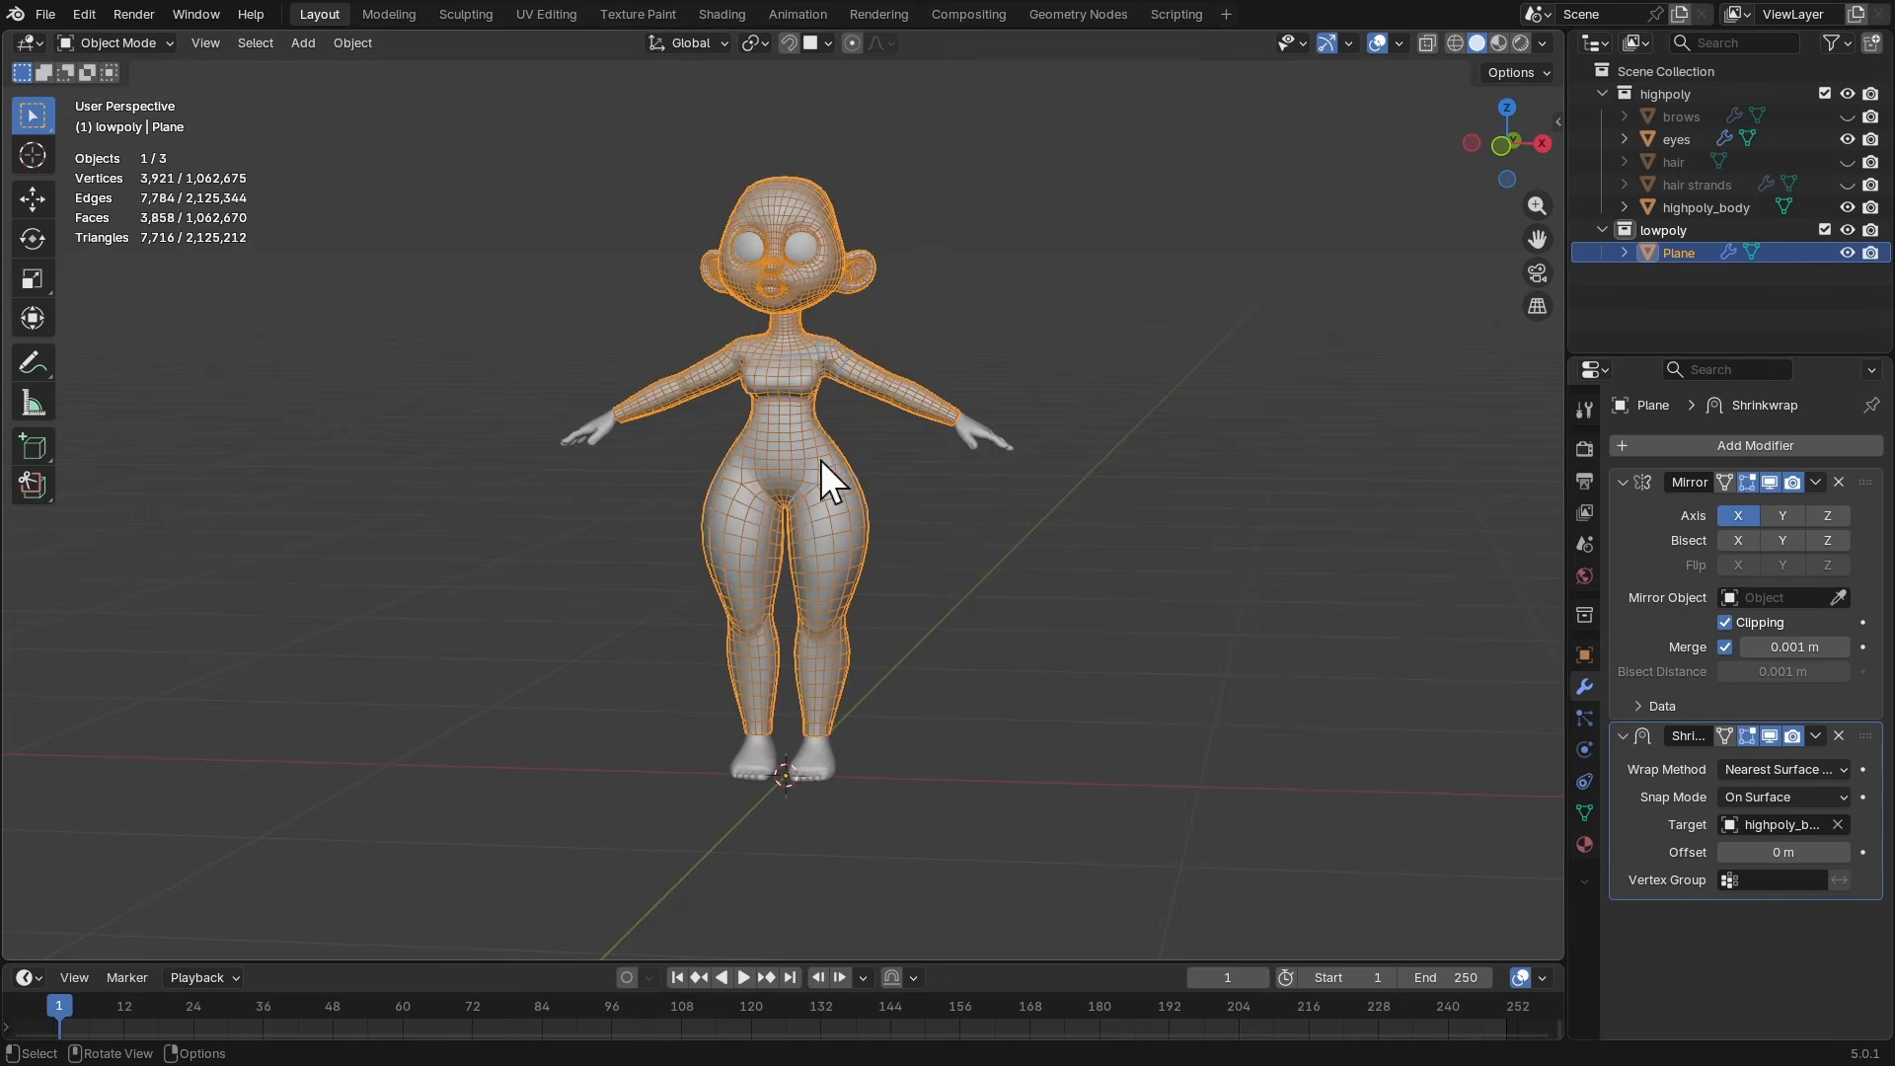
- Deselect the mesh and examine the wireframe flow of the whole retopologized body from several angles
{"action": "left_click", "coordinate": [1017, 497]}
{"action": "key", "text": "shift+alt+z"}
{"action": "key", "text": "shift+alt+z"}
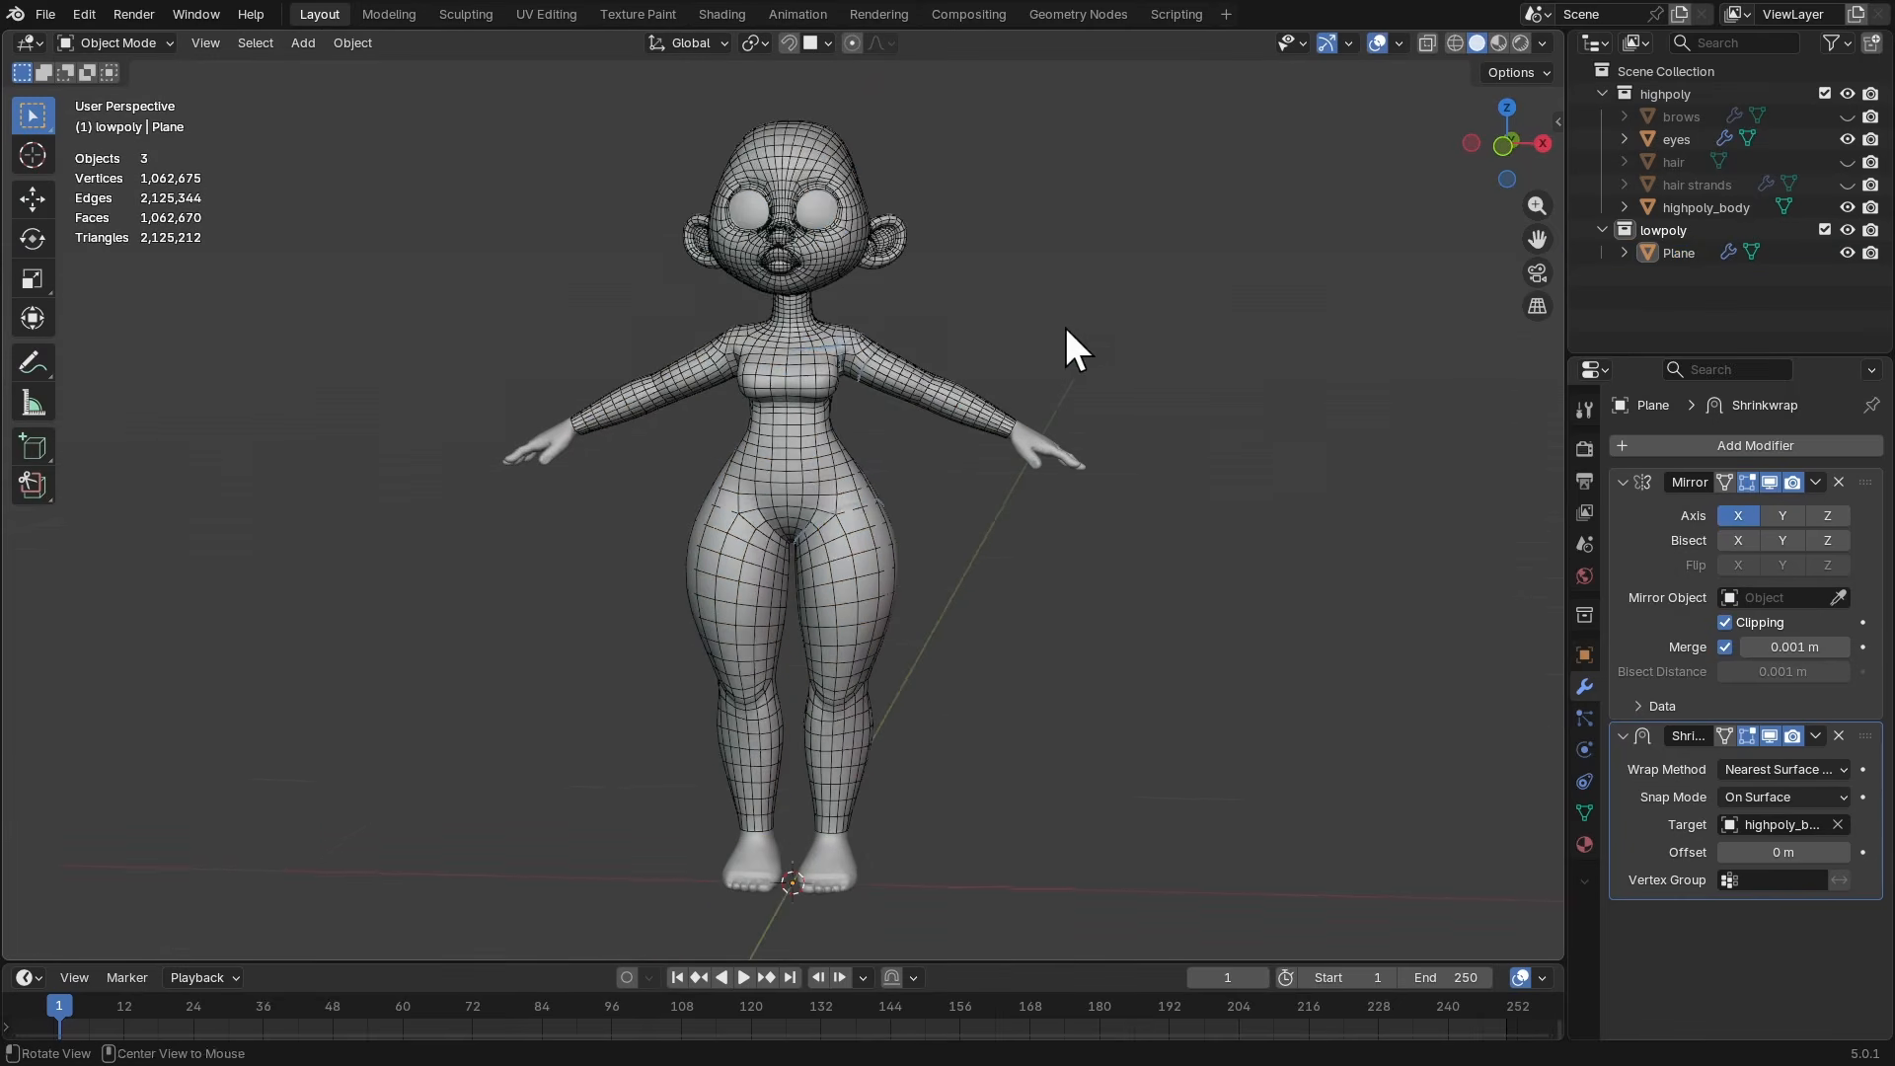
{"action": "middle_click_drag", "start_coordinate": [1070, 351], "coordinate": [837, 441]}
{"action": "left_click_drag", "start_coordinate": [1170, 422], "coordinate": [1104, 418], "text": "alt"}
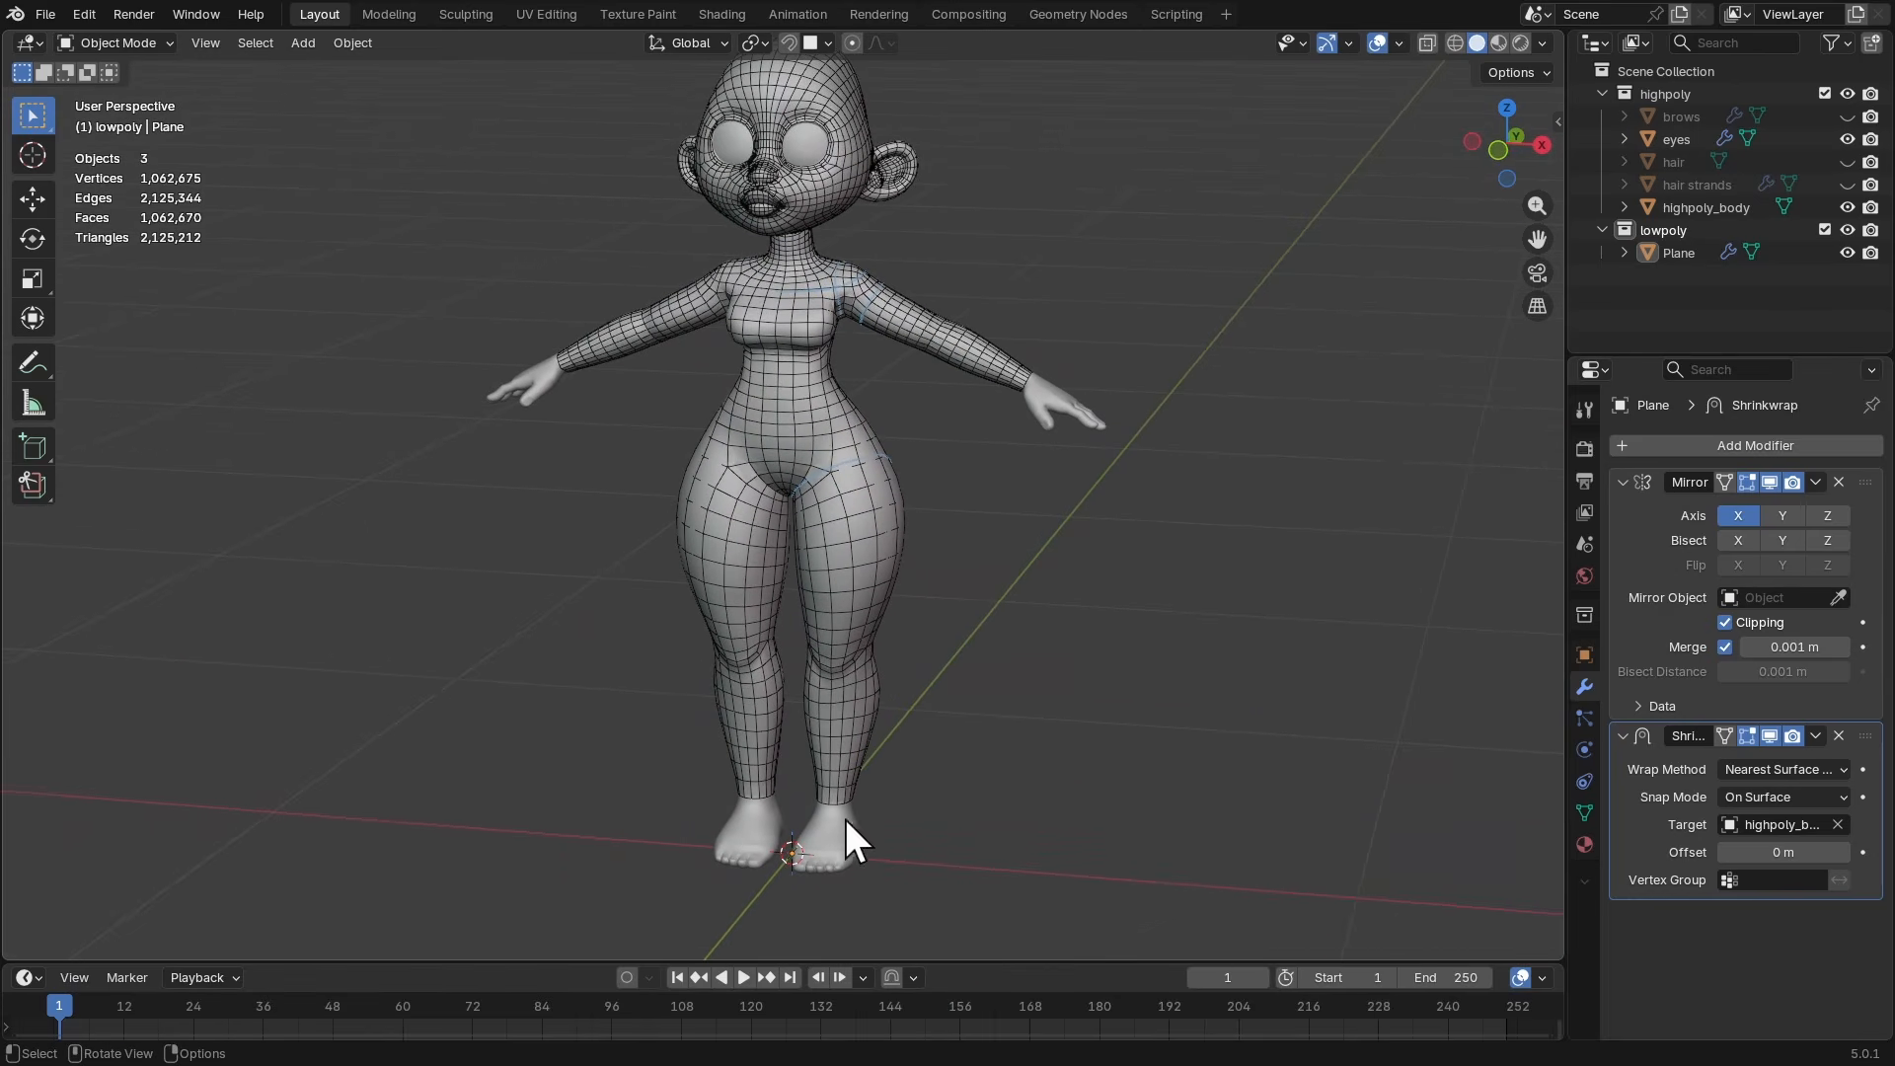
{"action": "left_click_drag", "start_coordinate": [1016, 504], "coordinate": [982, 527], "text": "ctrl+alt"}
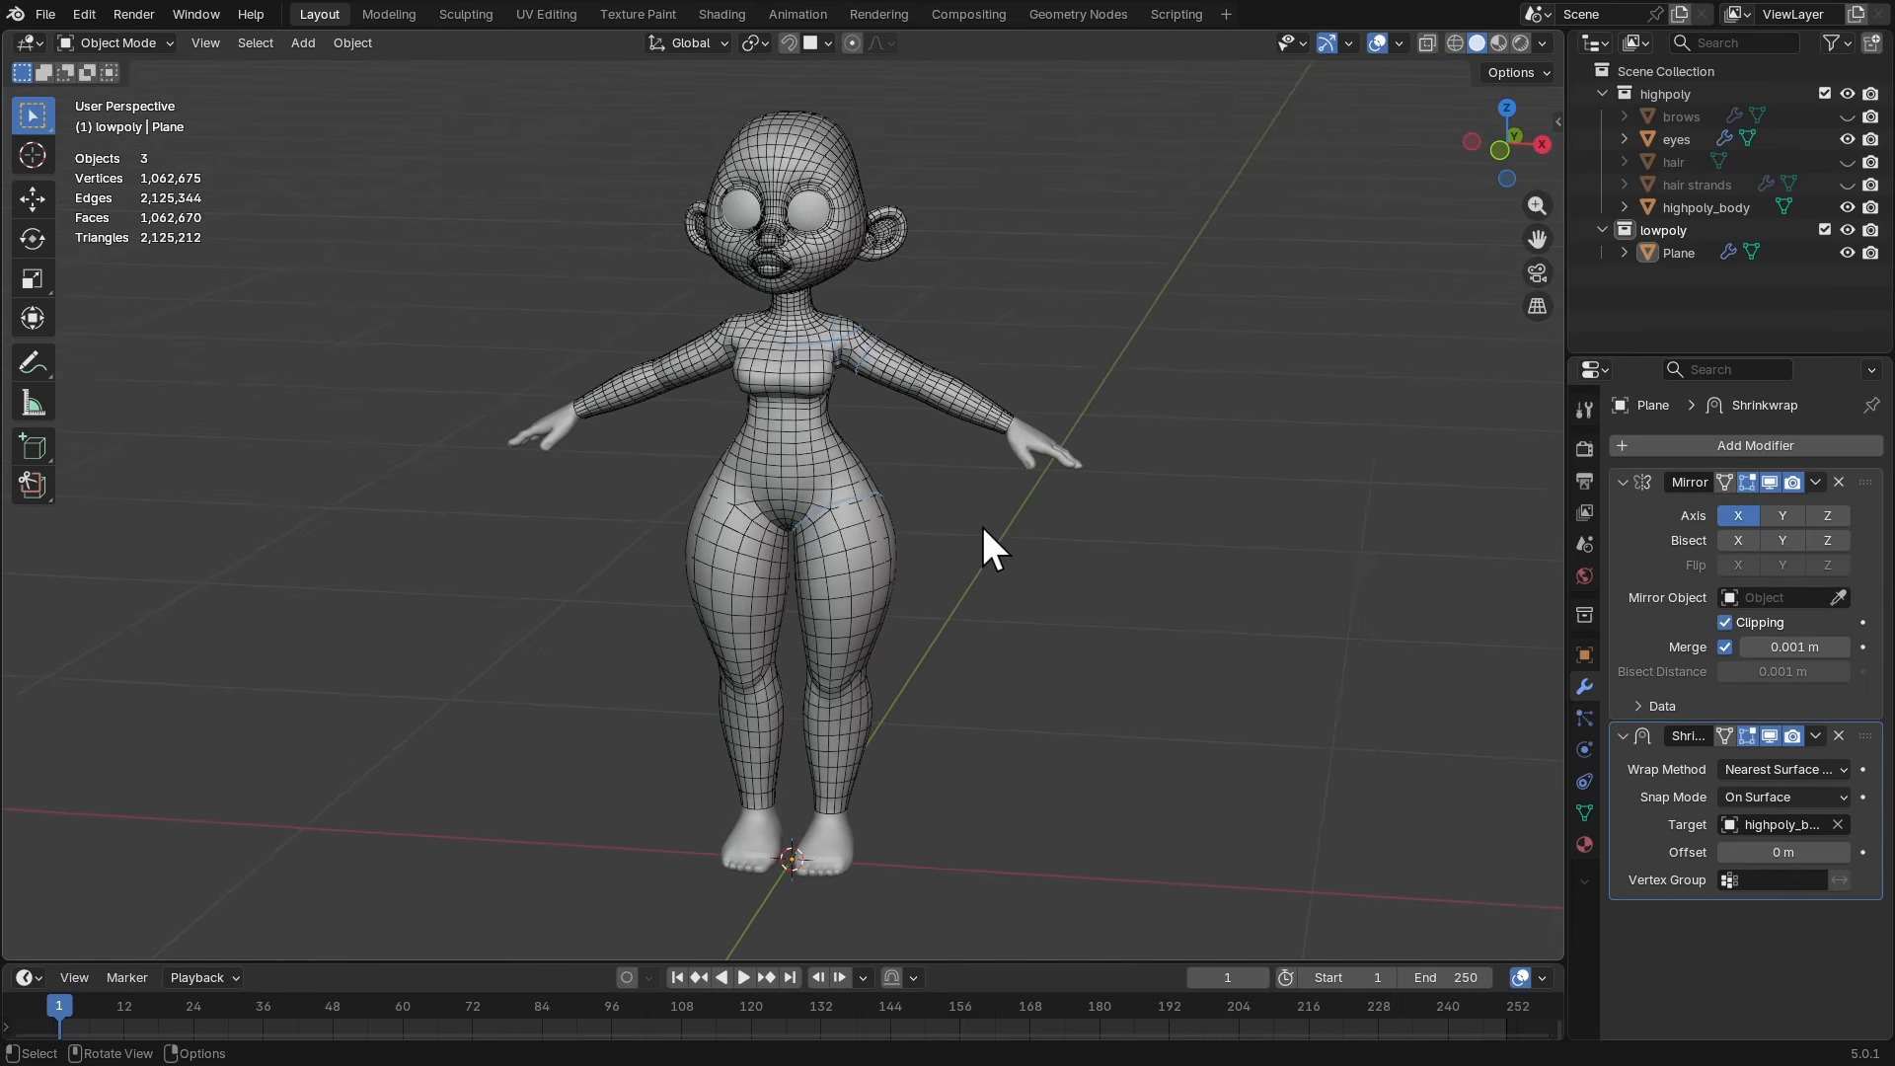